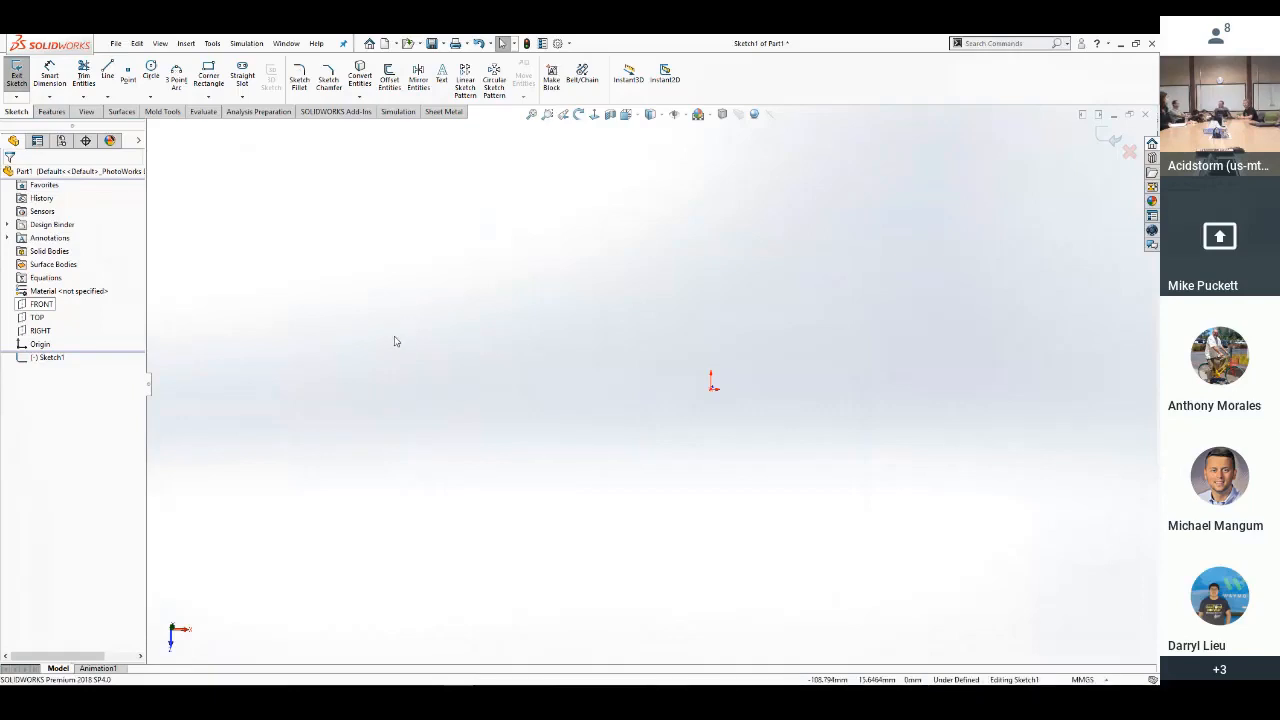
{"action": "key", "text": "s"}
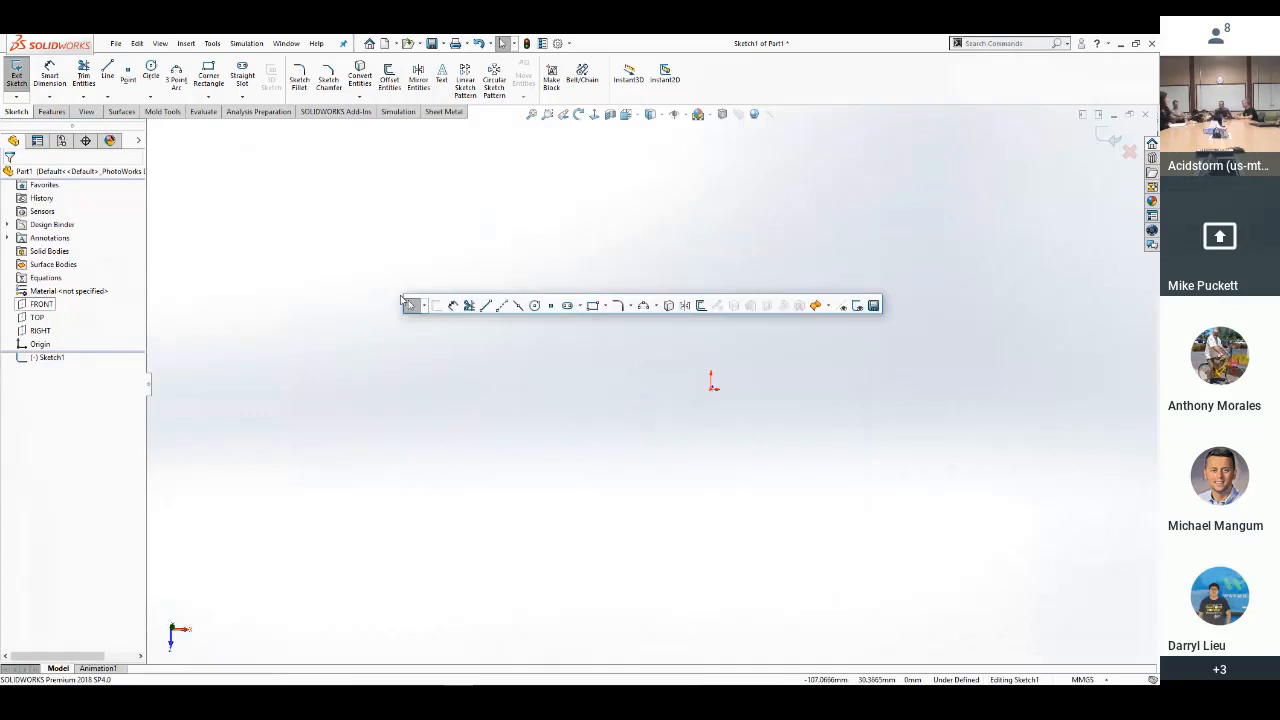
{"action": "right_click", "coordinate": [552, 310]}
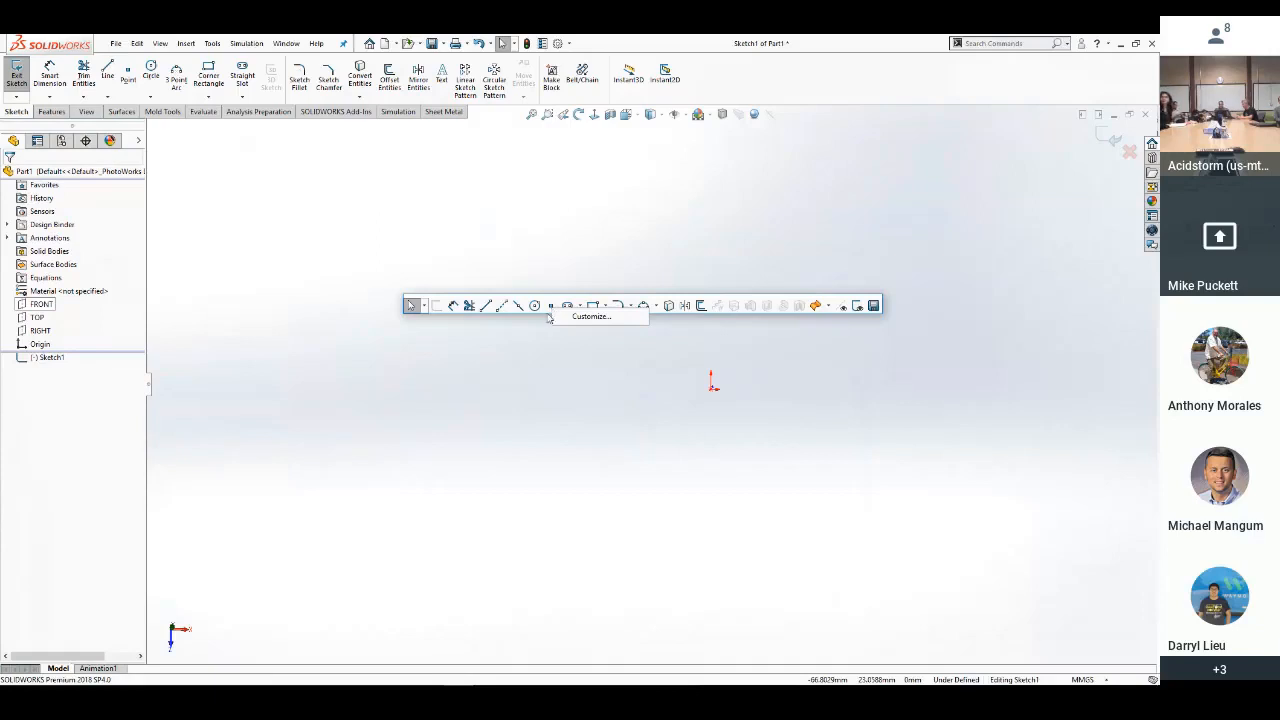
{"action": "left_click", "coordinate": [335, 273]}
Sketch a corner rectangle with midpoint construction lines, starting at the origin and extending up and to the left, and view it normal to the sketch plane
{"action": "key", "text": "s"}
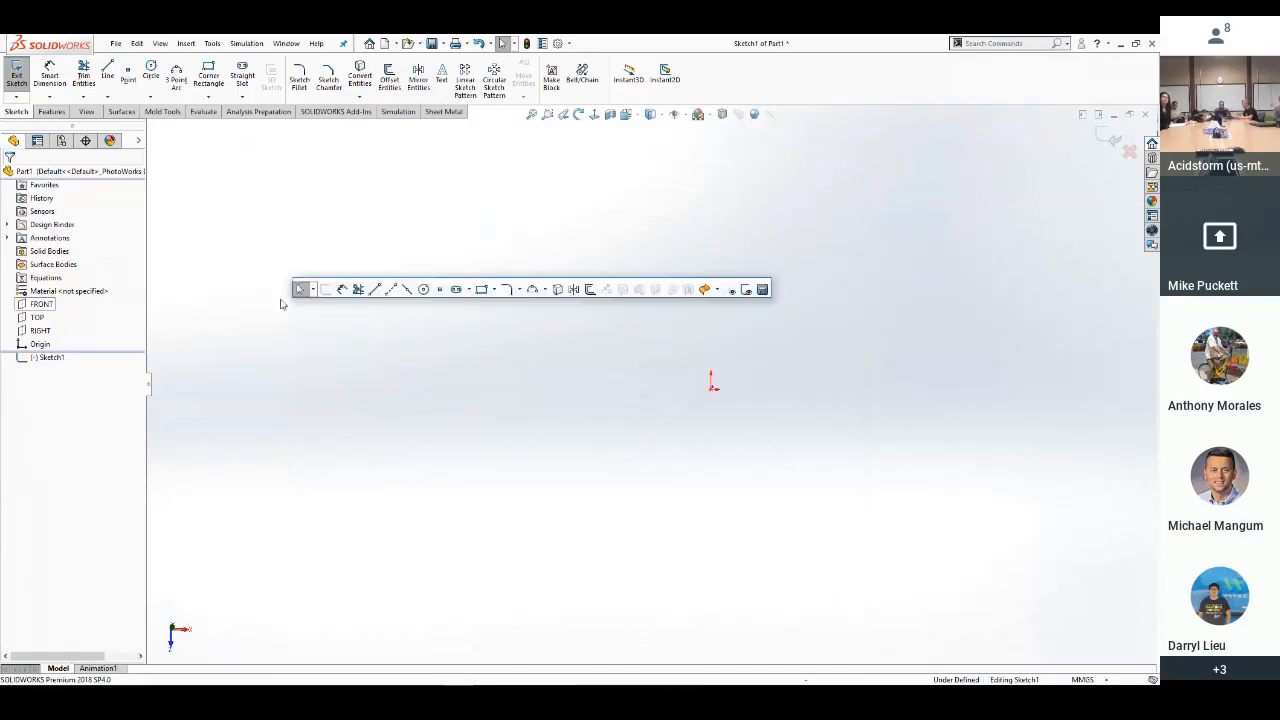
{"action": "left_click", "coordinate": [494, 290]}
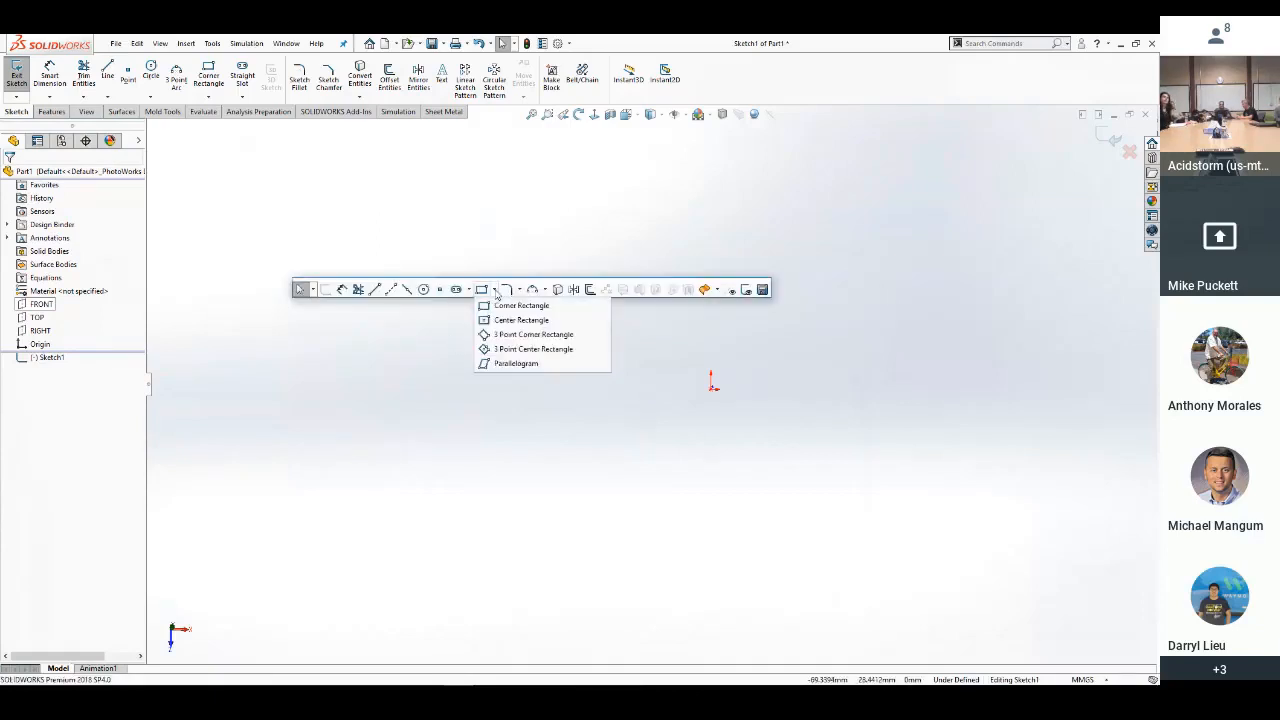
{"action": "left_click", "coordinate": [495, 291]}
{"action": "left_click", "coordinate": [481, 290]}
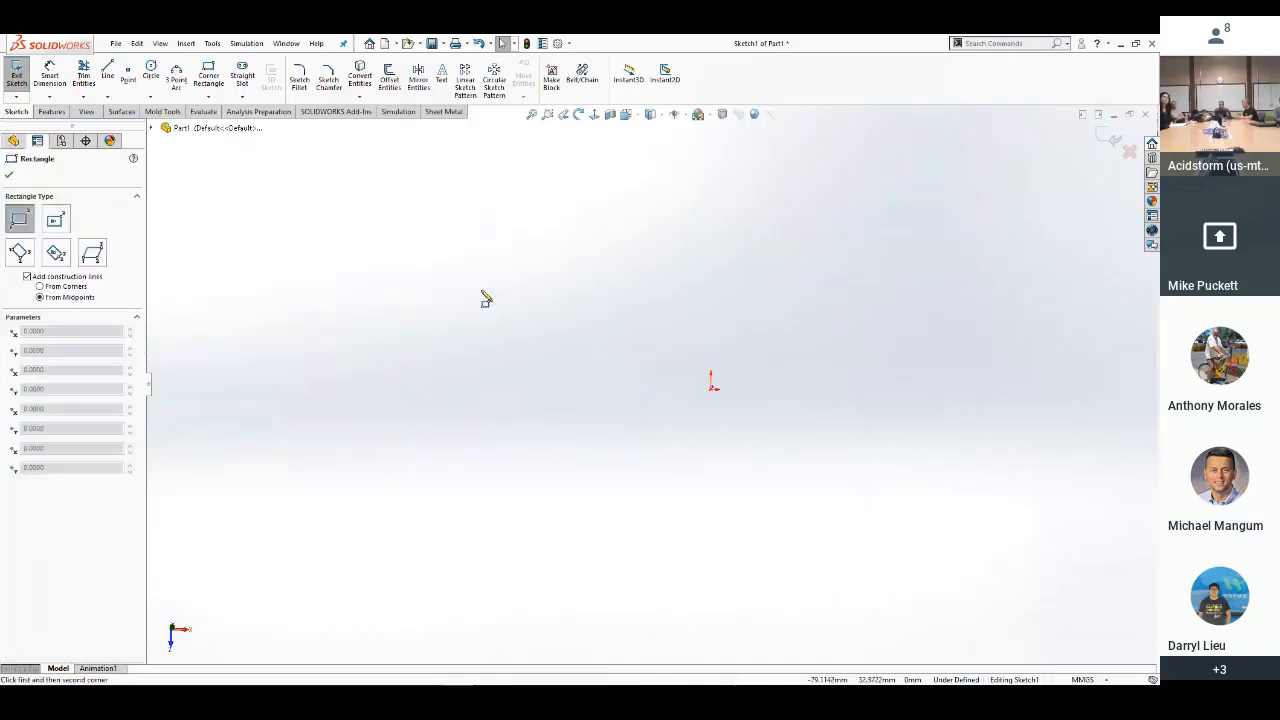
{"action": "left_click", "coordinate": [711, 387]}
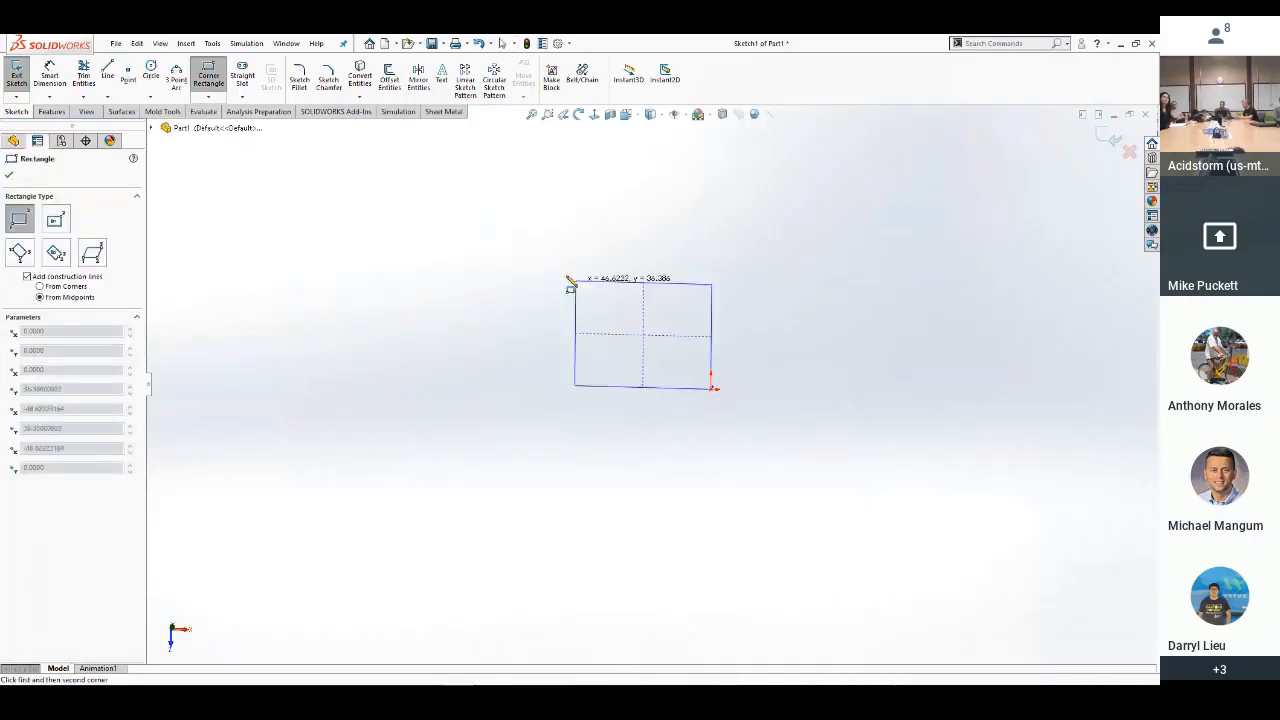
{"action": "left_click", "coordinate": [416, 196]}
{"action": "key", "text": "Escape"}
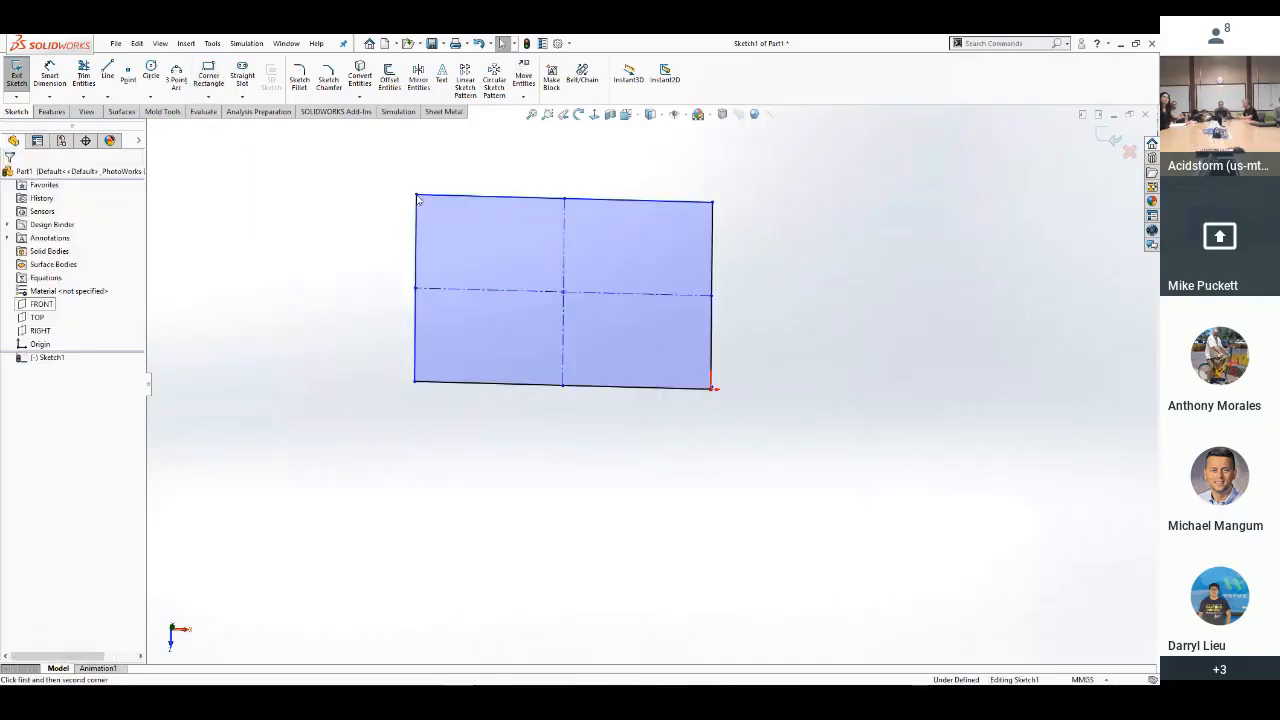
{"action": "left_click", "coordinate": [594, 114]}
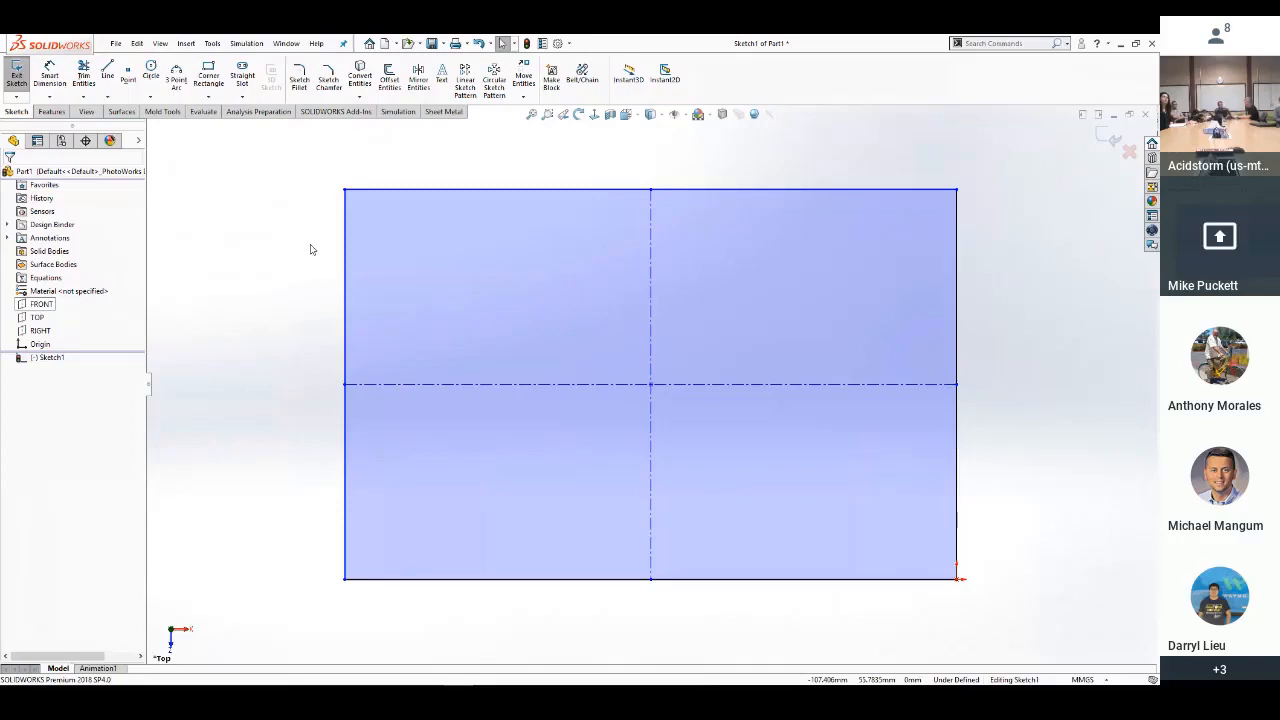
Switch to the PowerPoint slide show to review the Part Model Creation slide's dimensions and variable call-outs, and return to SOLIDWORKS
{"action": "key", "text": "super+Tab"}
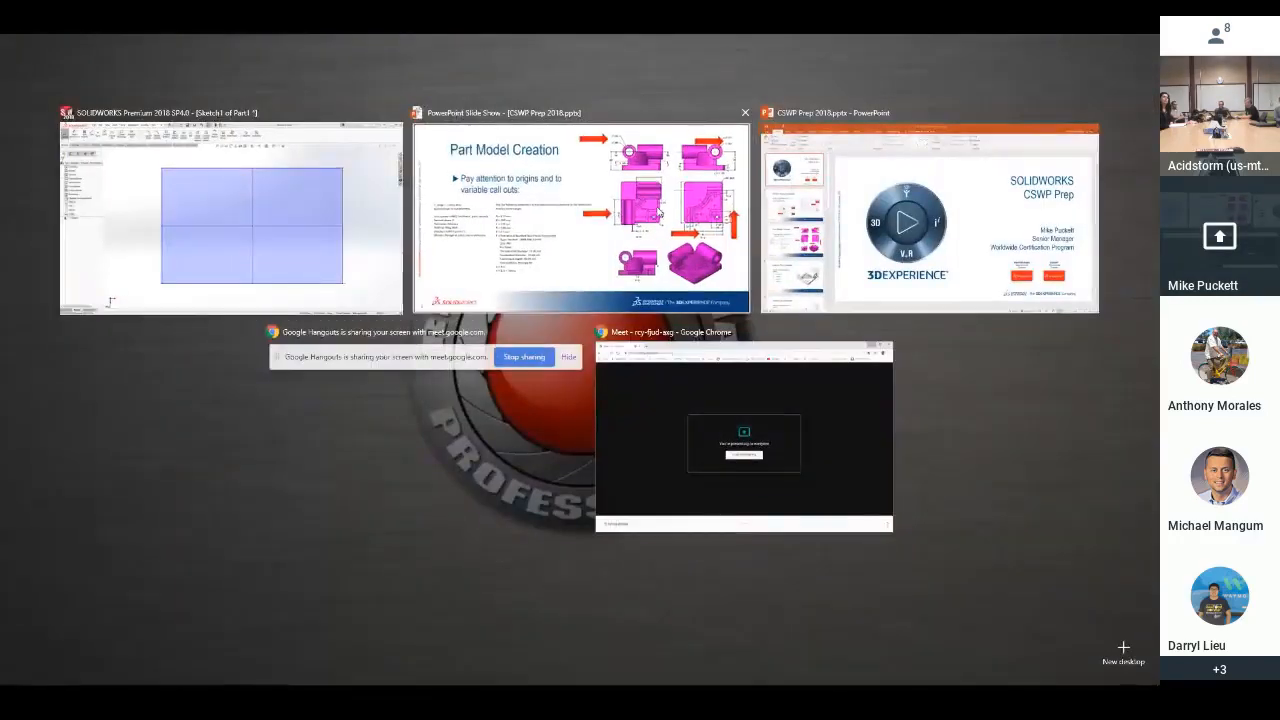
{"action": "left_click", "coordinate": [585, 215]}
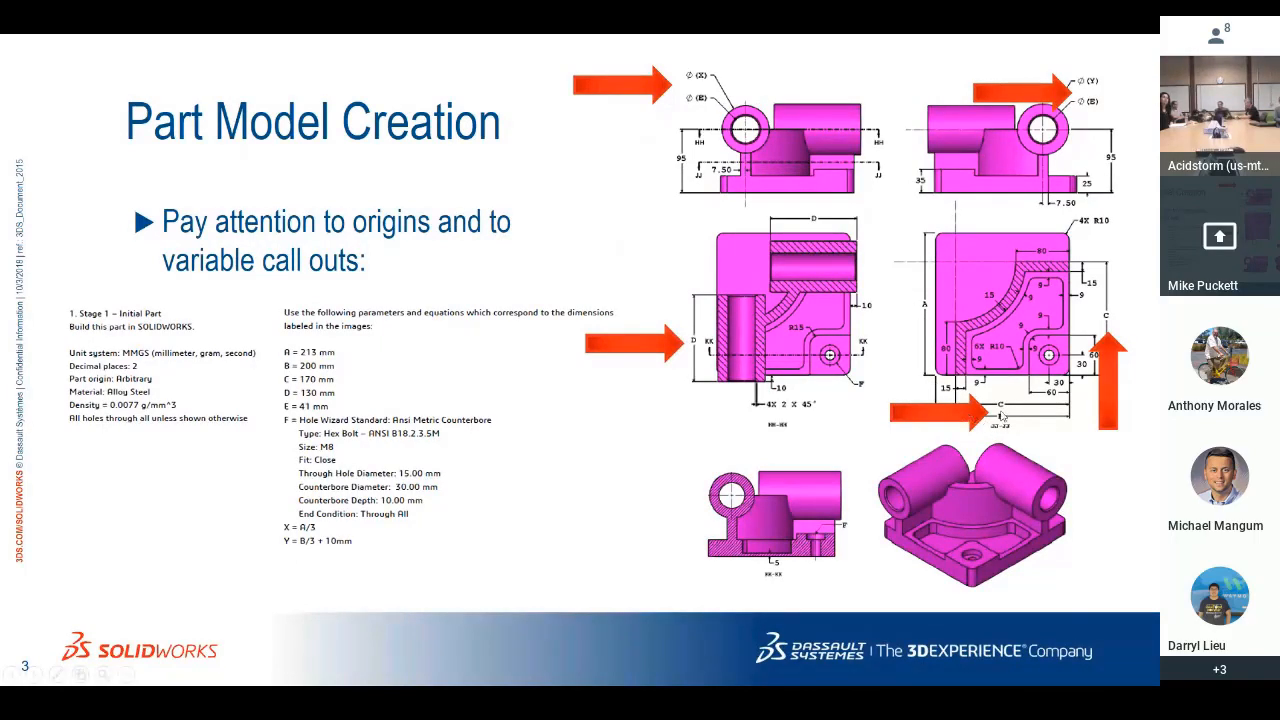
{"action": "left_click", "coordinate": [994, 422]}
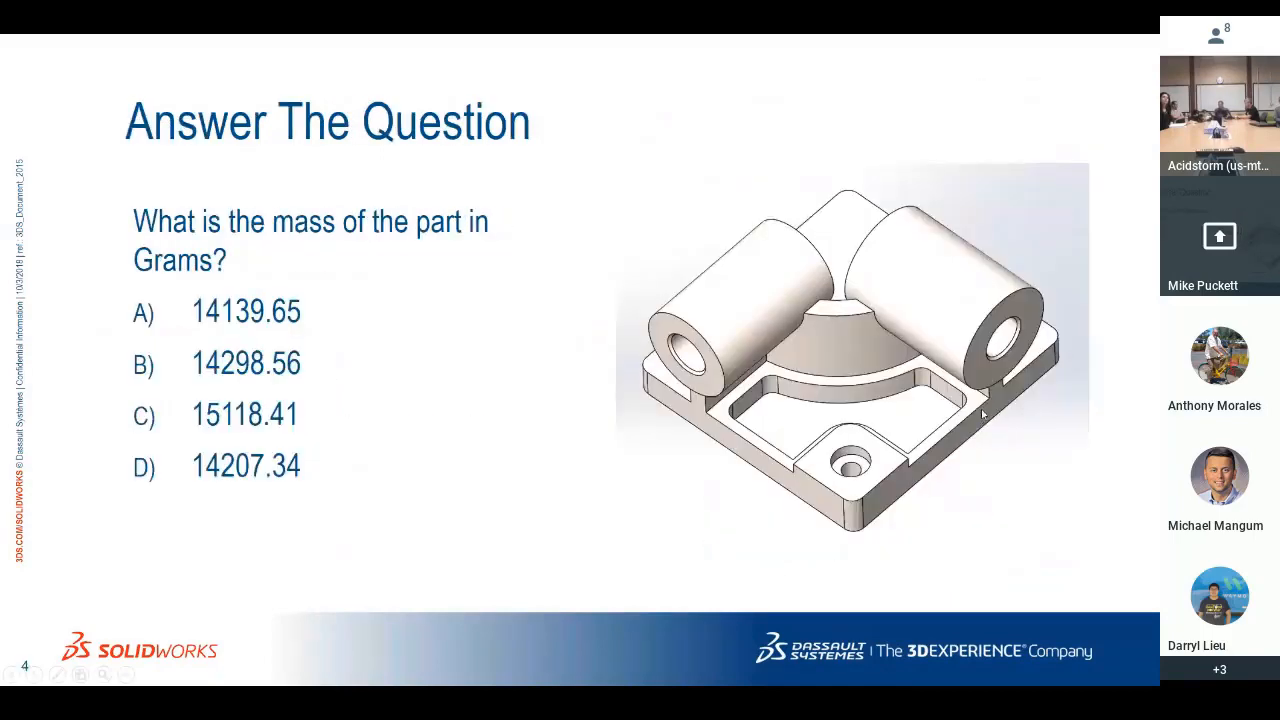
{"action": "key", "text": "Left"}
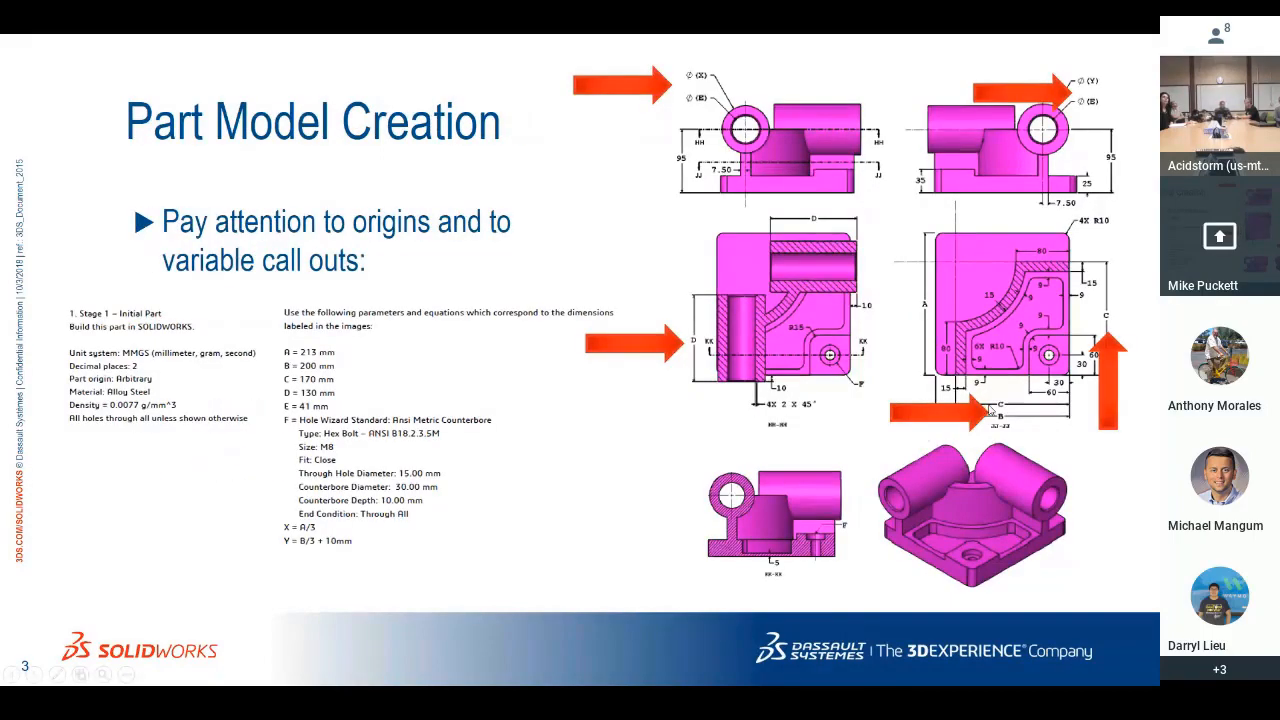
{"action": "key", "text": "Escape"}
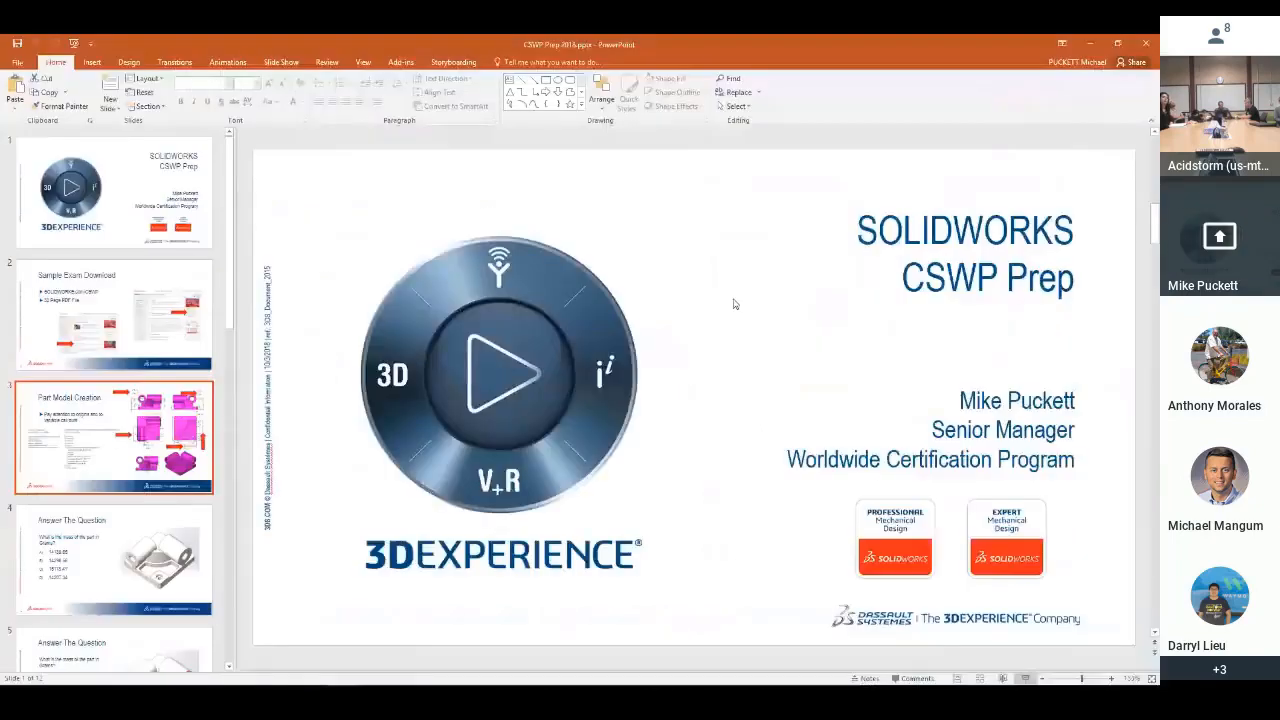
{"action": "left_click", "coordinate": [1025, 679]}
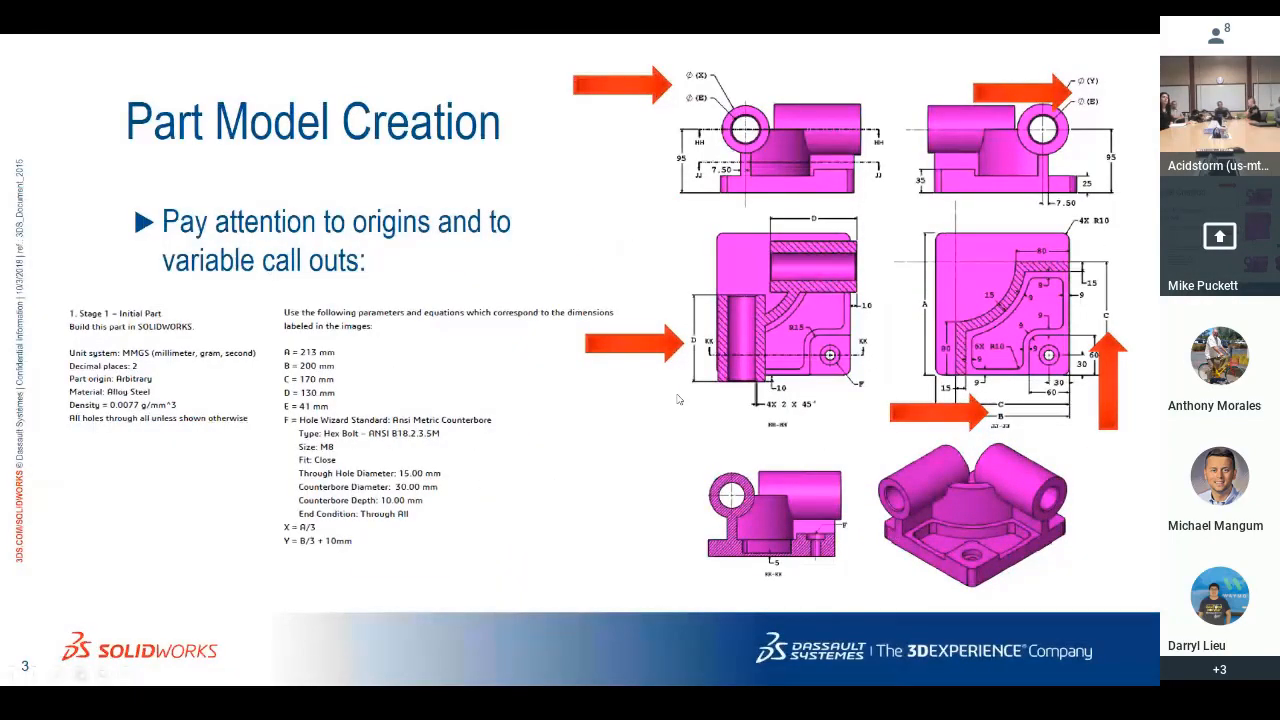
{"action": "key", "text": "super+Tab"}
{"action": "left_click", "coordinate": [845, 236]}
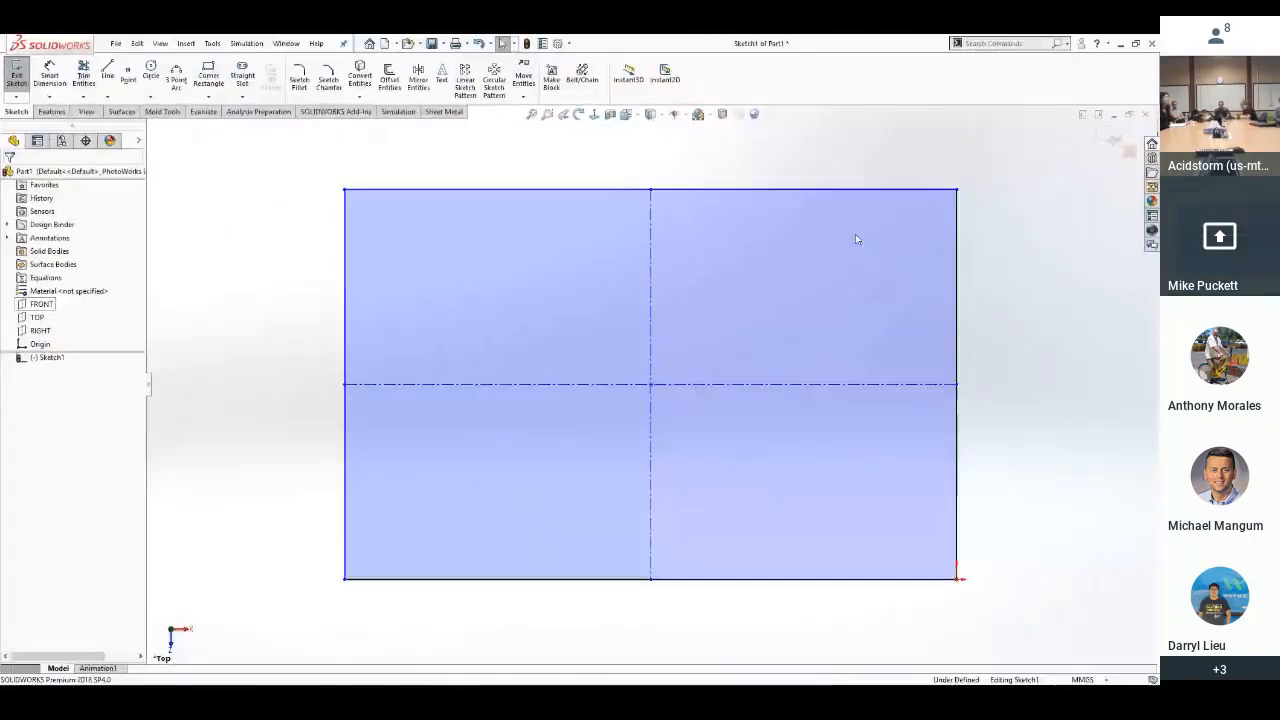
Exit the rectangle sketch and delete Sketch1 from the part
{"action": "left_click", "coordinate": [1116, 143]}
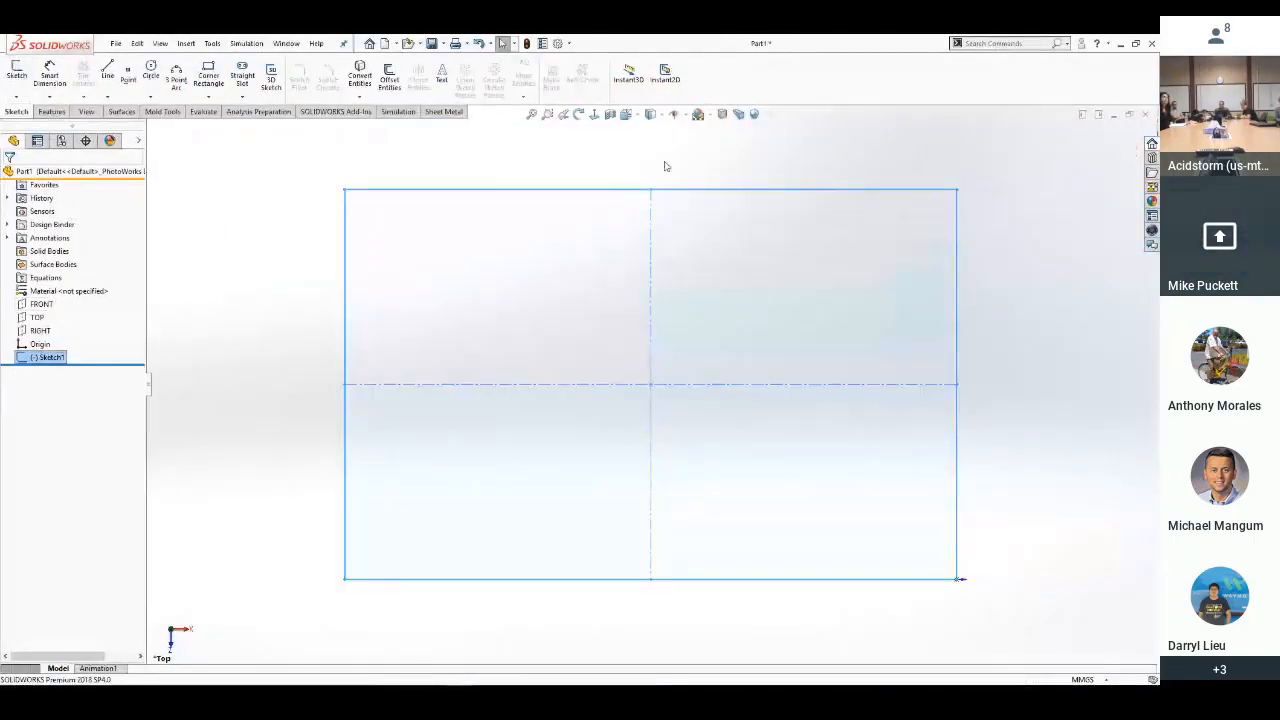
{"action": "left_click", "coordinate": [630, 177]}
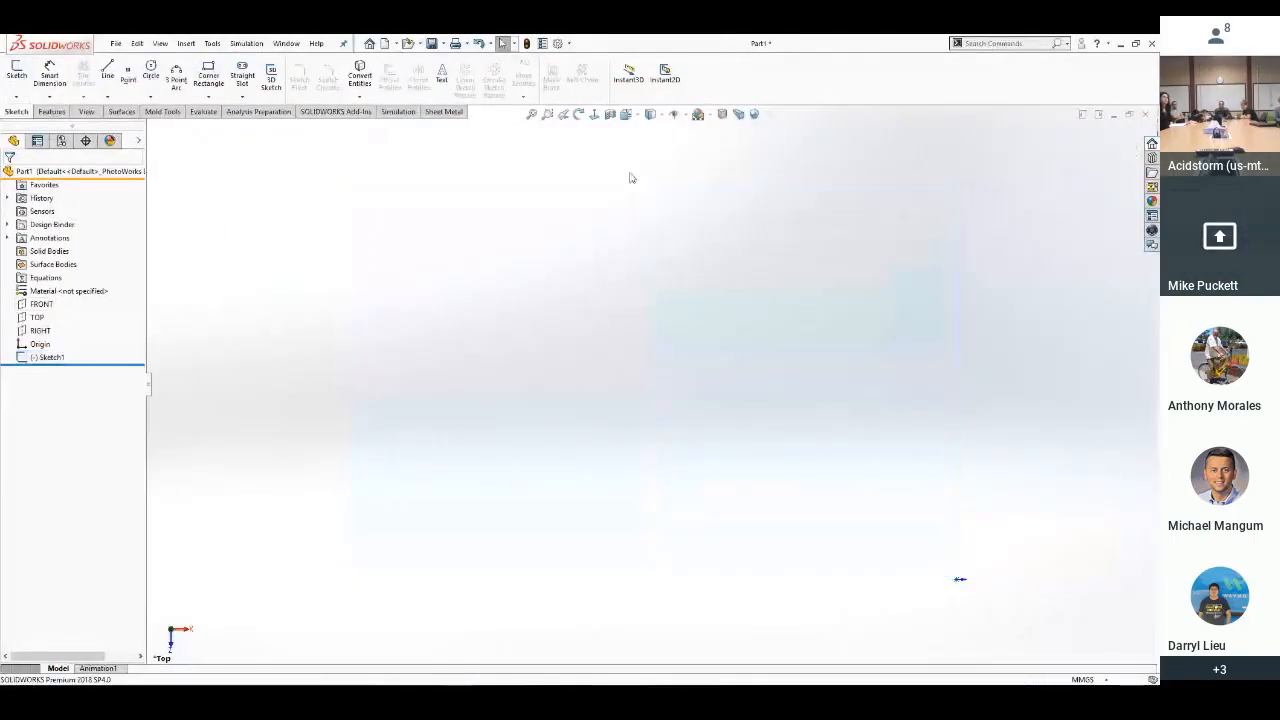
{"action": "right_click", "coordinate": [43, 363]}
{"action": "left_click", "coordinate": [77, 430]}
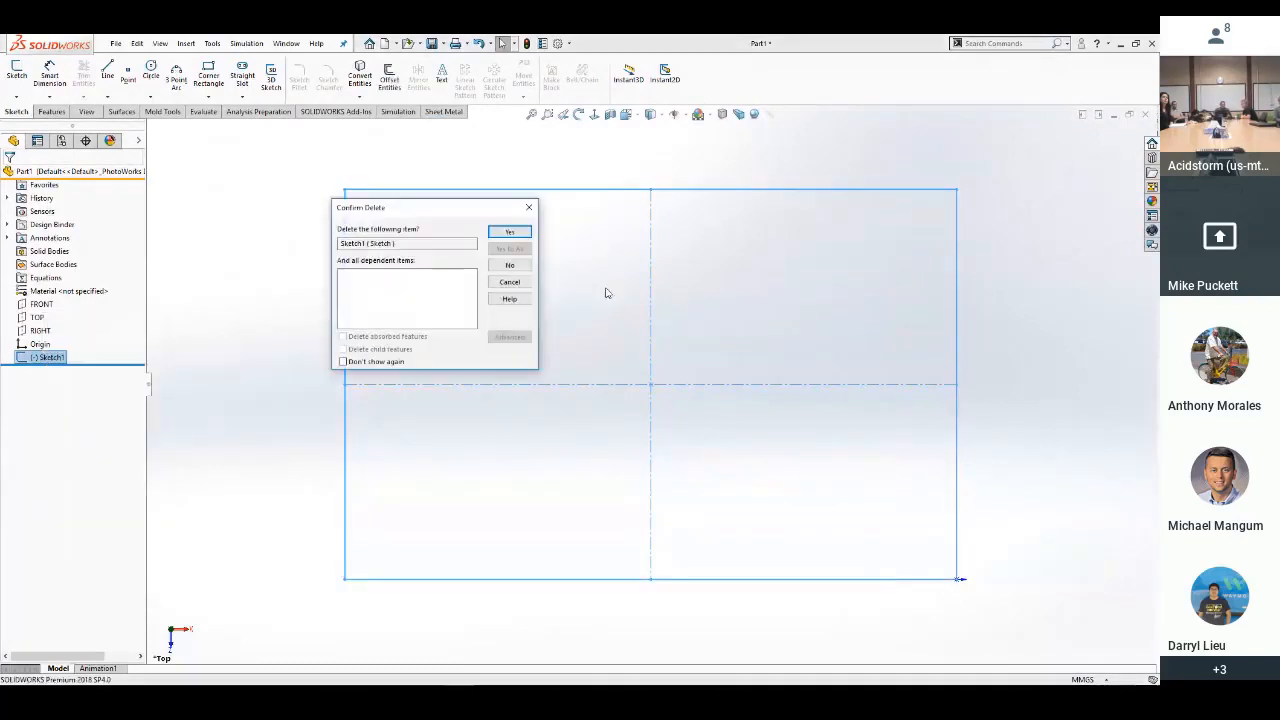
{"action": "left_click", "coordinate": [510, 233]}
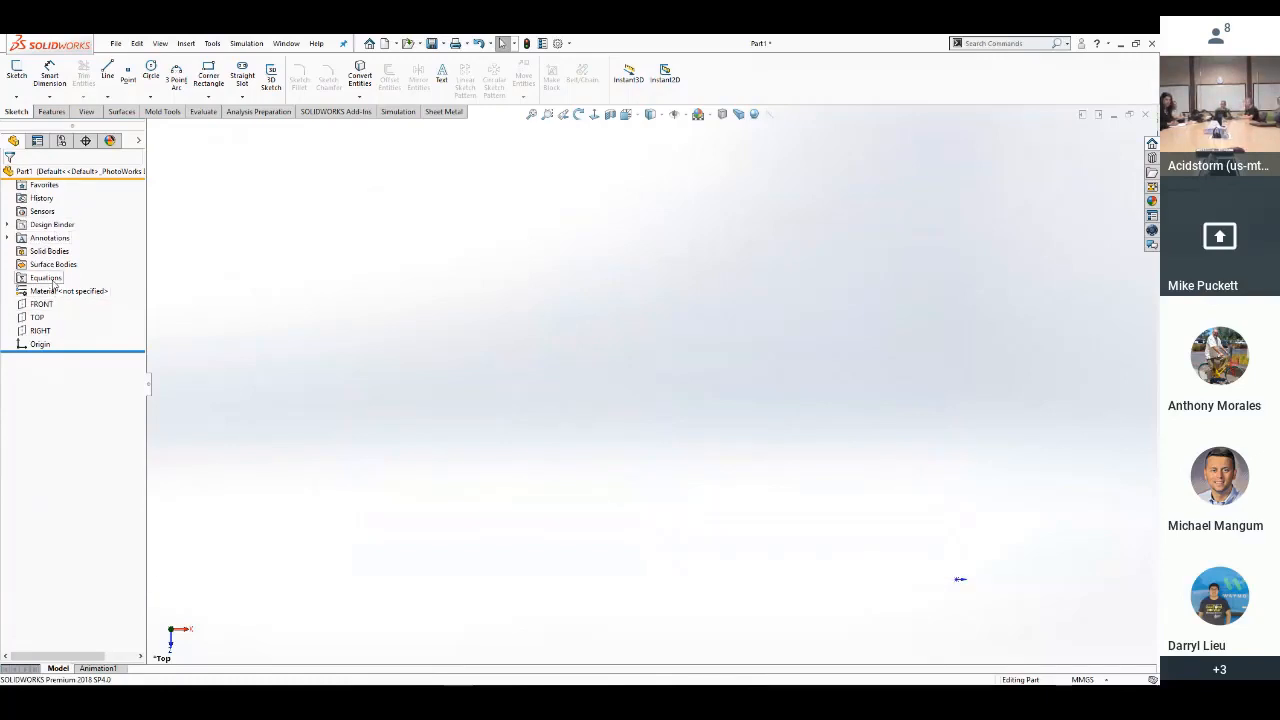
Search the system options for "equa" and set the Equations tree item to Show in the FeatureManager options
{"action": "left_click", "coordinate": [558, 44]}
{"action": "left_click", "coordinate": [690, 106]}
{"action": "type", "text": "e"}
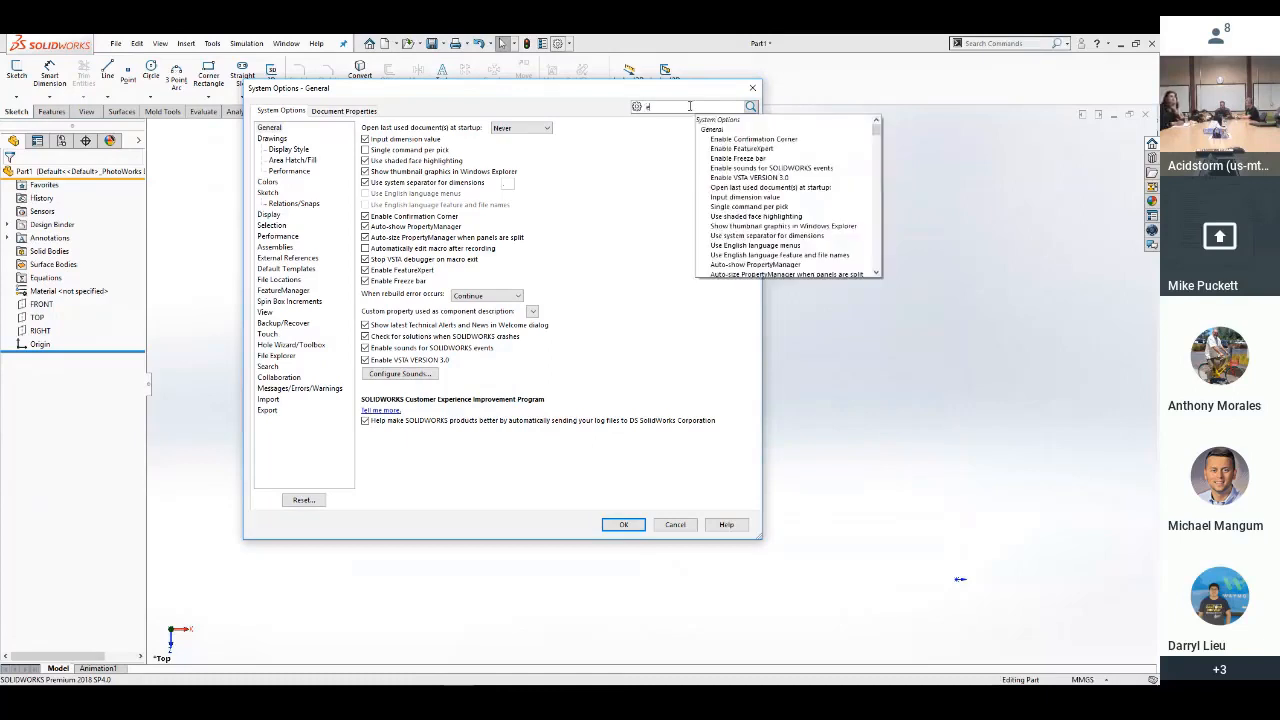
{"action": "type", "text": "qu"}
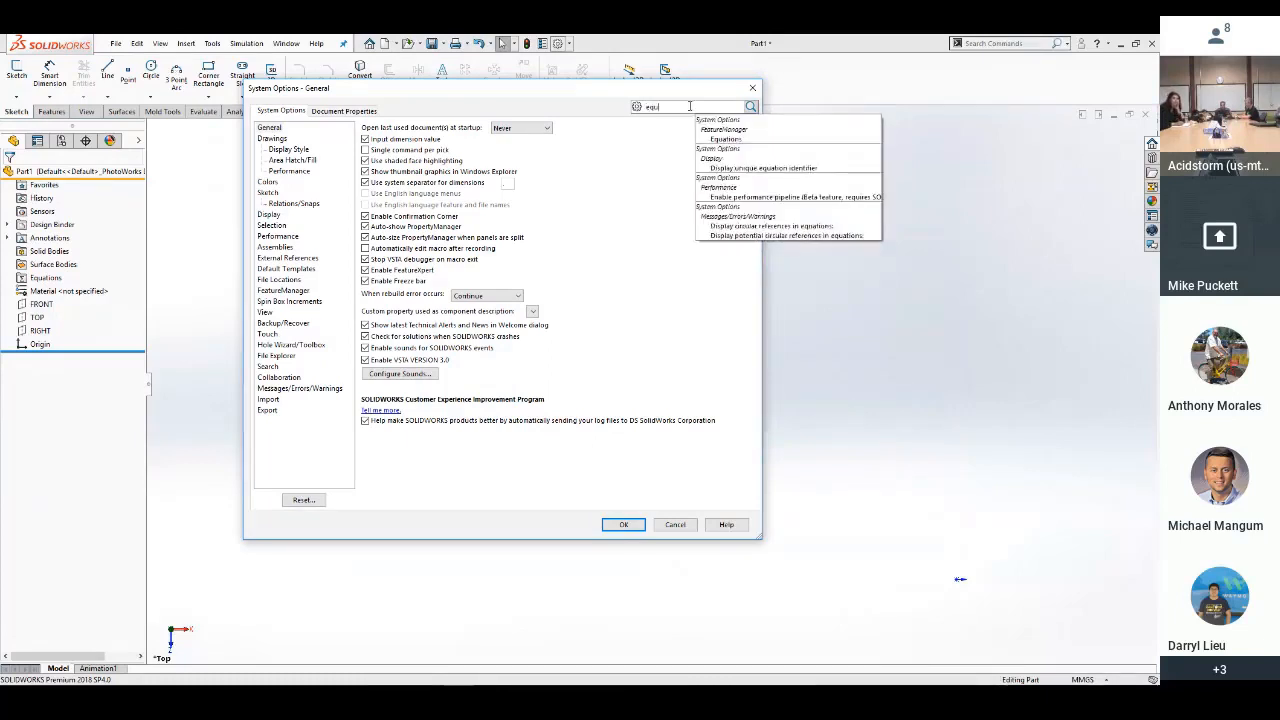
{"action": "type", "text": "a"}
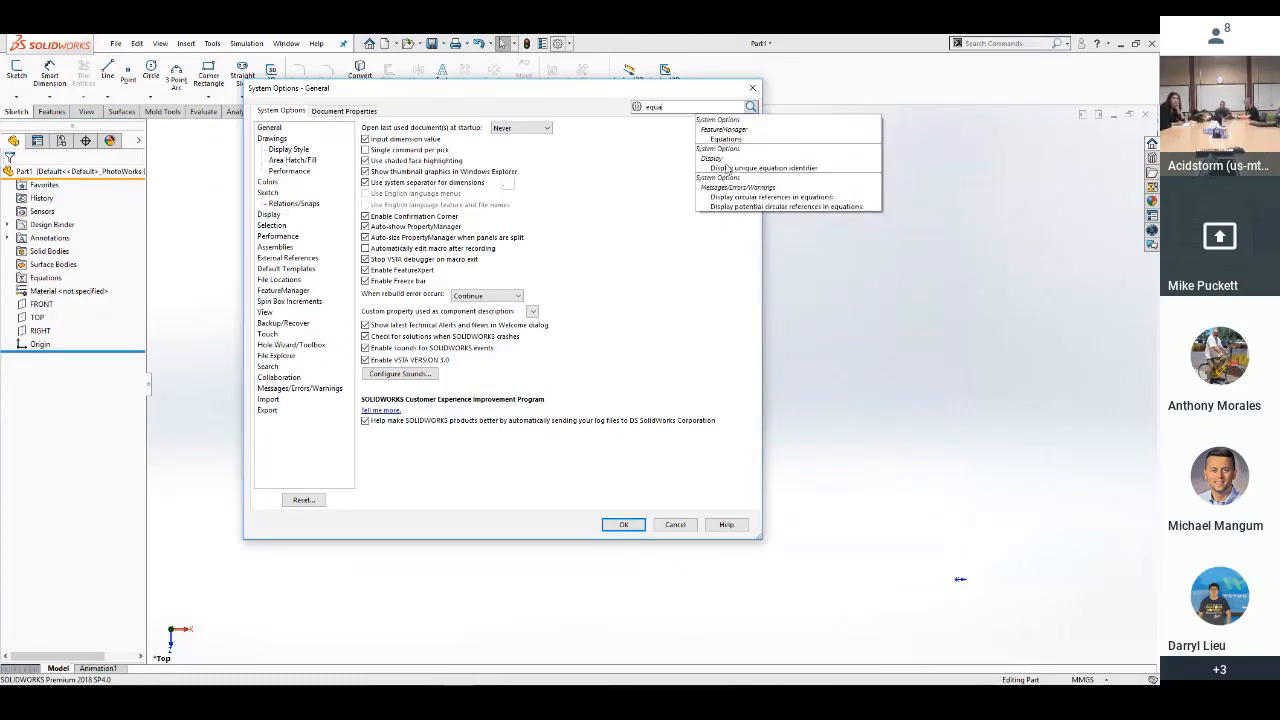
{"action": "left_click", "coordinate": [728, 168]}
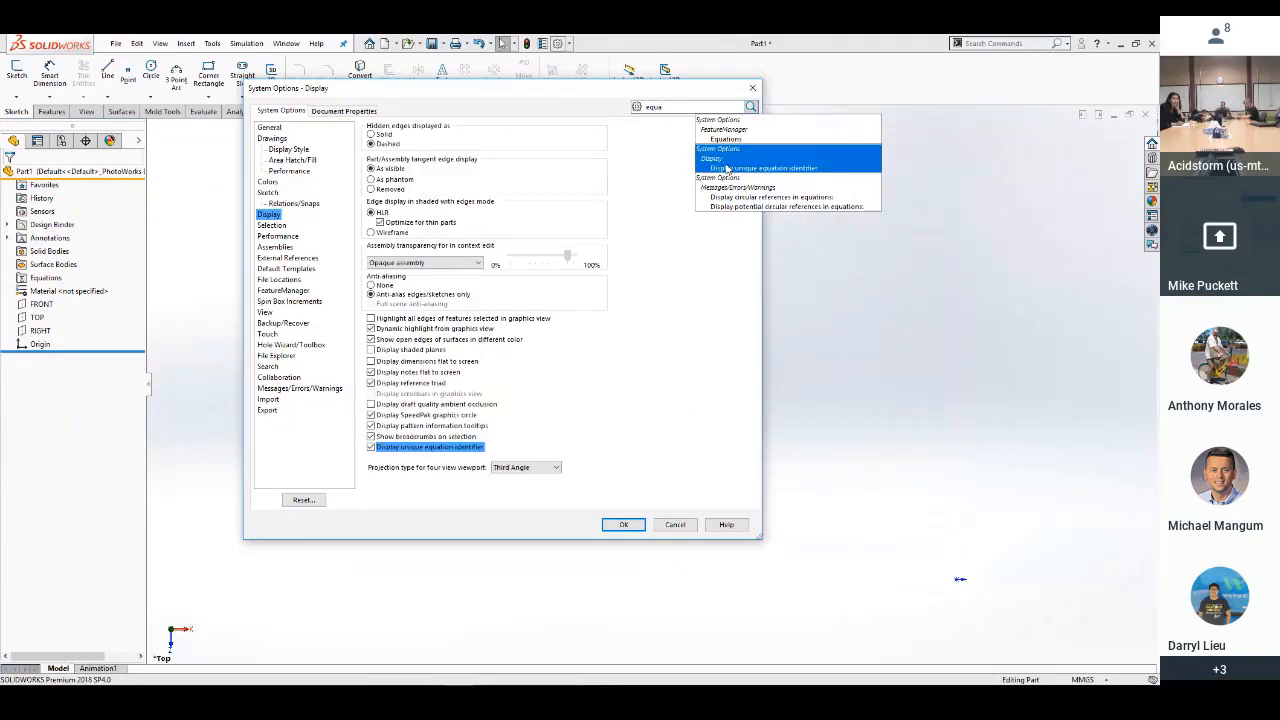
{"action": "left_click", "coordinate": [733, 140]}
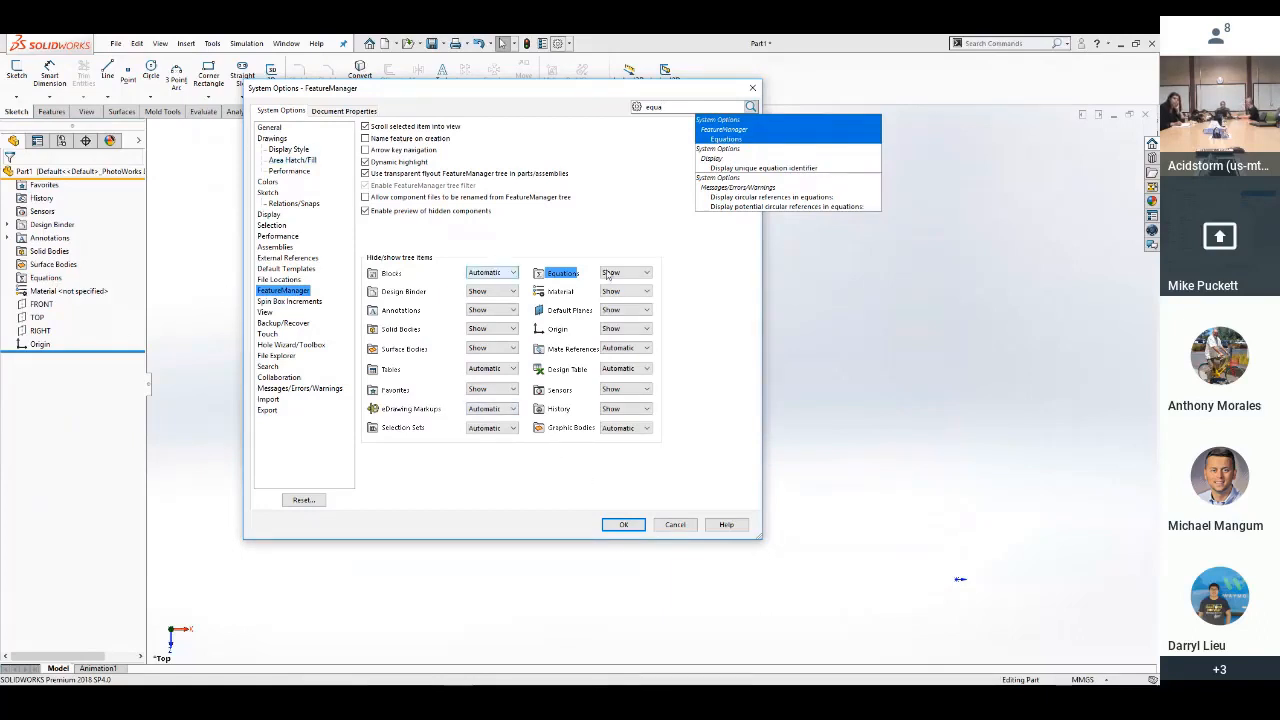
{"action": "left_click", "coordinate": [641, 278]}
{"action": "left_click", "coordinate": [641, 278]}
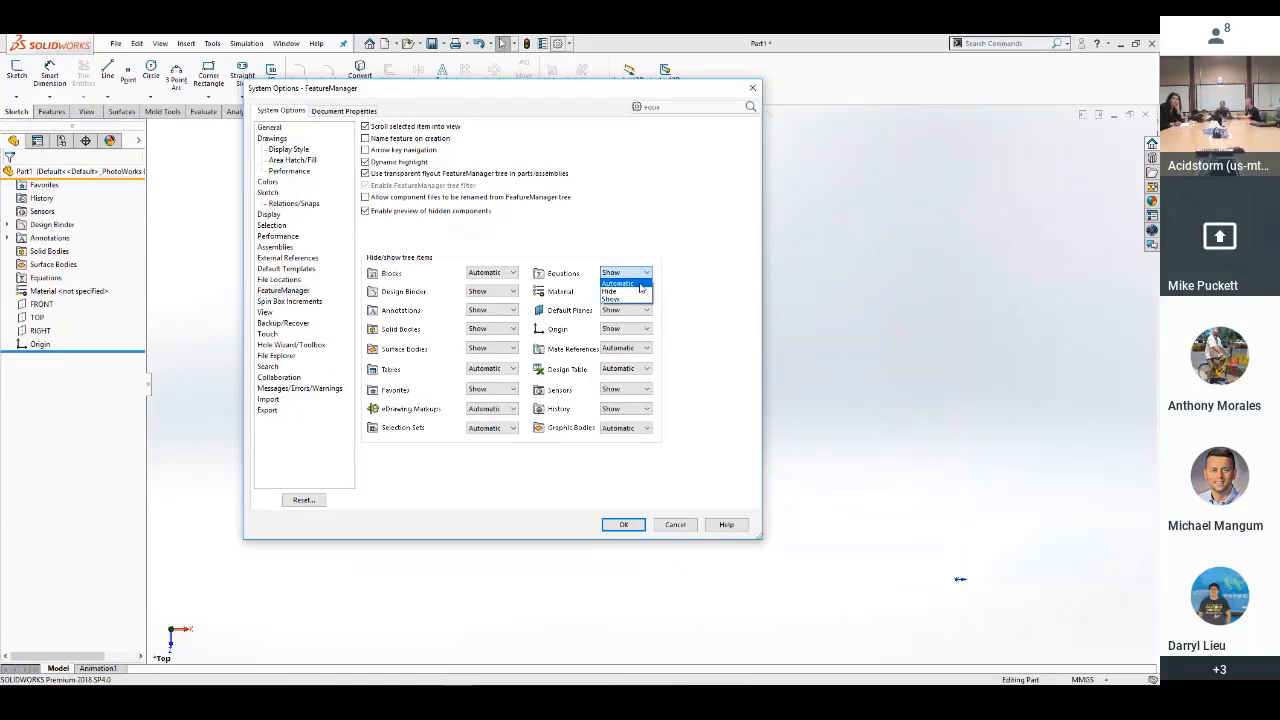
{"action": "left_click", "coordinate": [641, 299]}
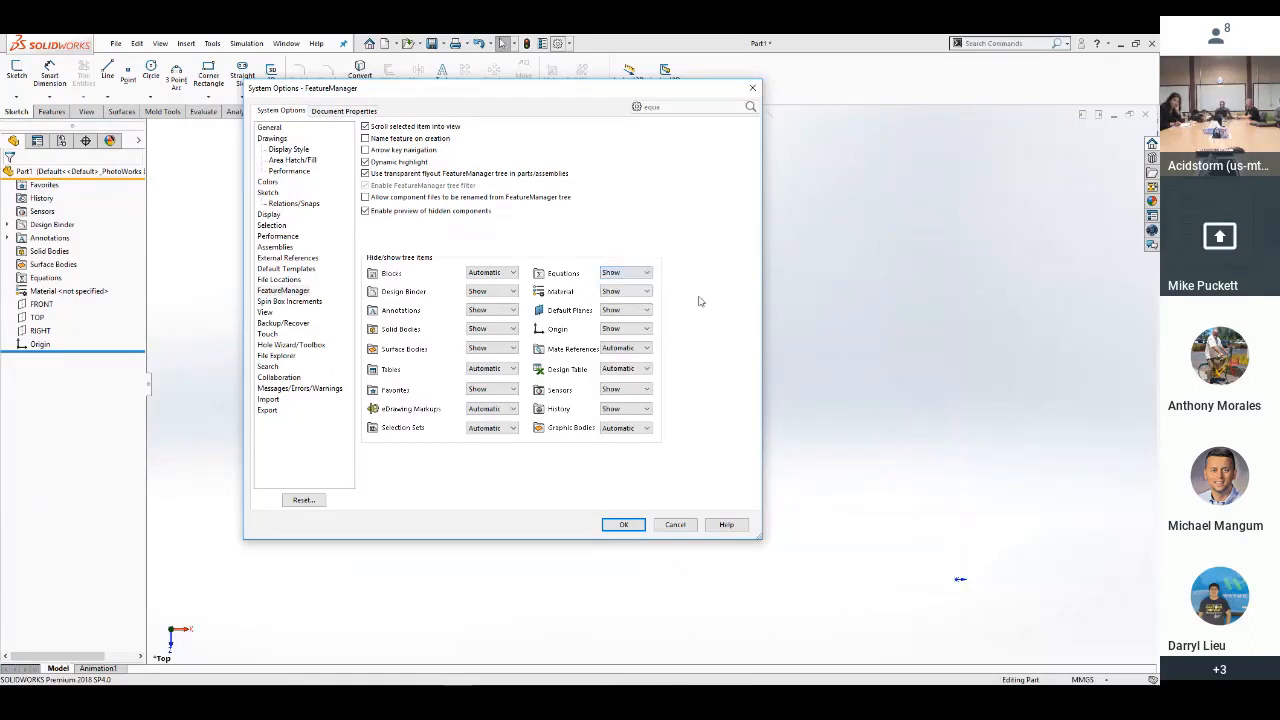
{"action": "left_click", "coordinate": [634, 527]}
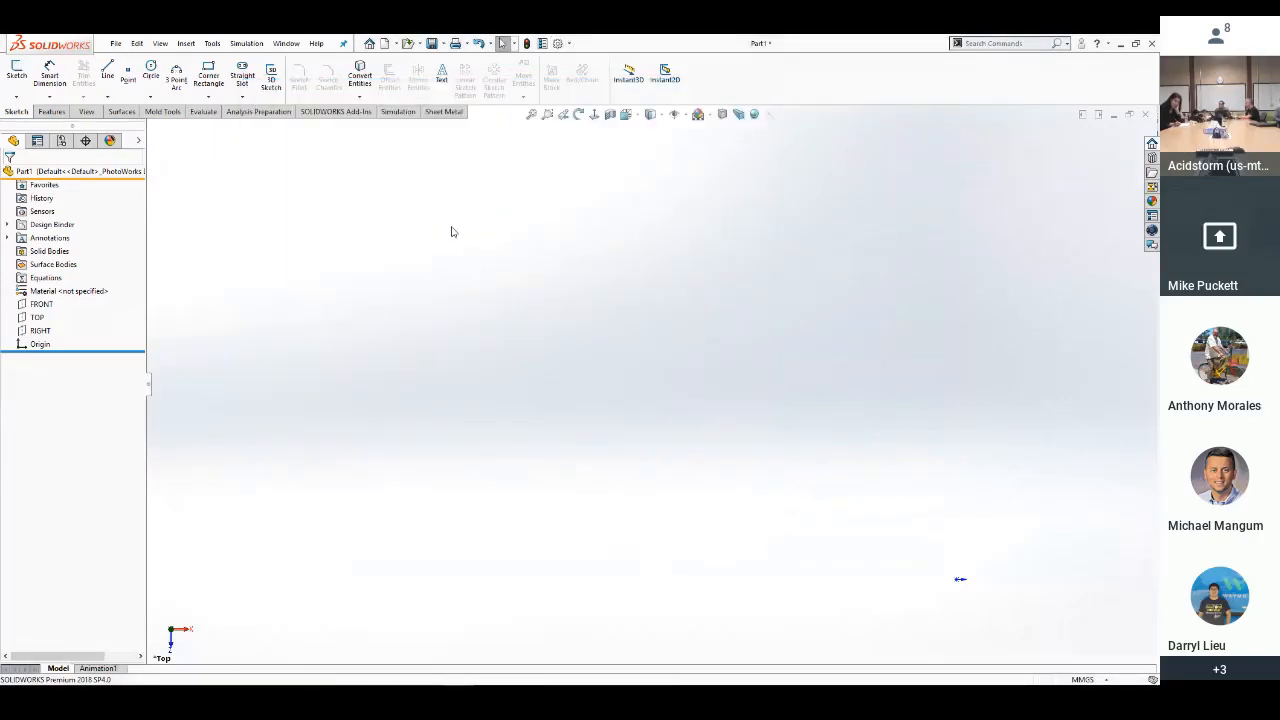
Open the equations manager, check the variable values on the PowerPoint Part Model Creation slide, and return to SOLIDWORKS
{"action": "right_click", "coordinate": [44, 281]}
{"action": "left_click", "coordinate": [85, 288]}
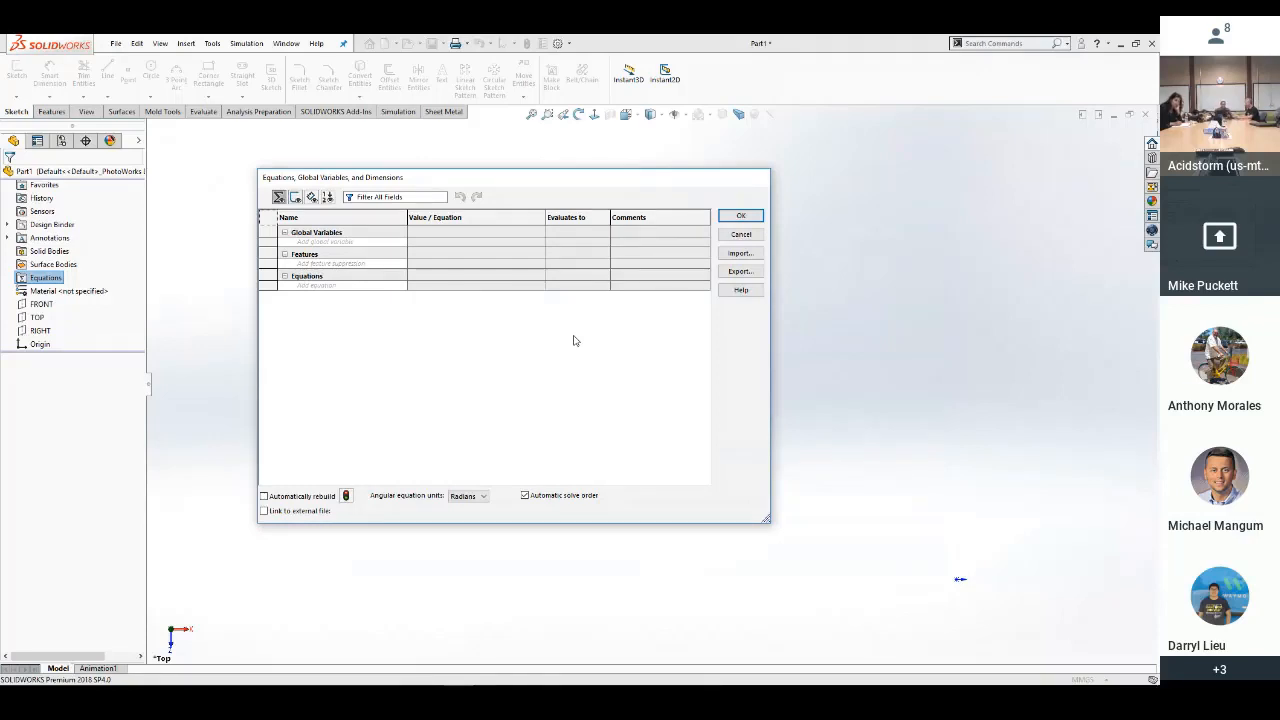
{"action": "key", "text": "alt+Tab"}
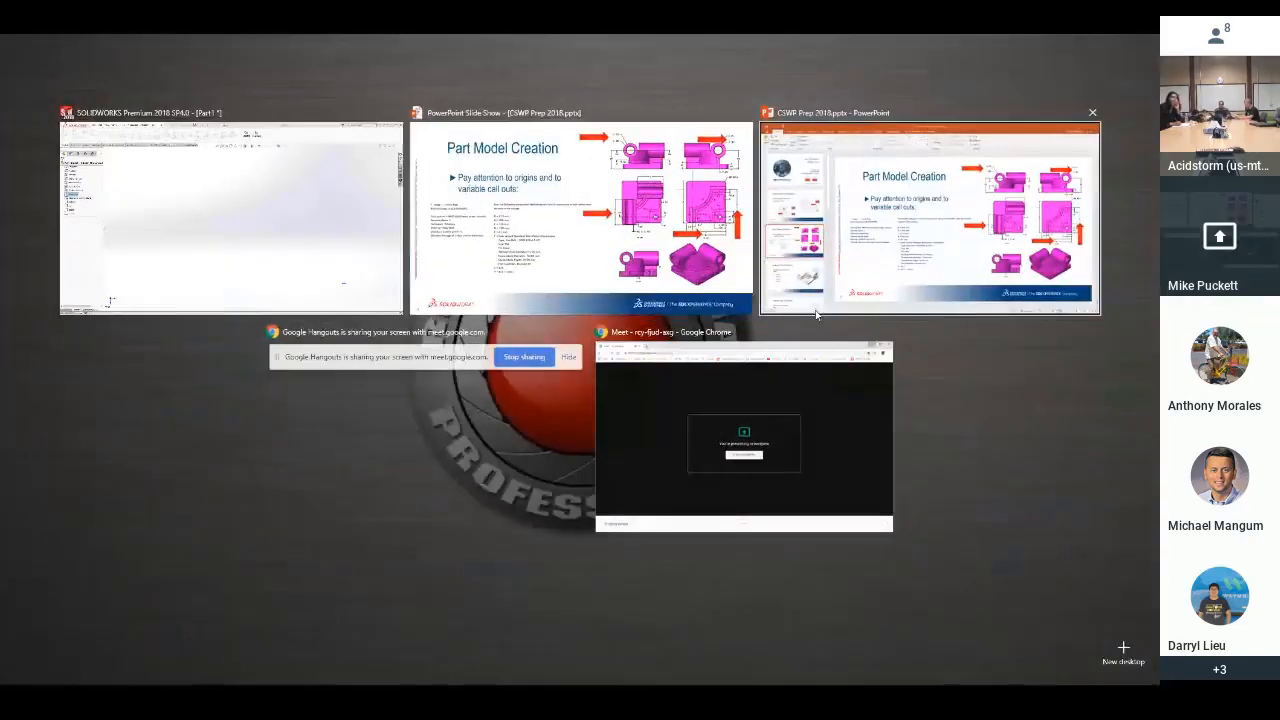
{"action": "left_click", "coordinate": [658, 265]}
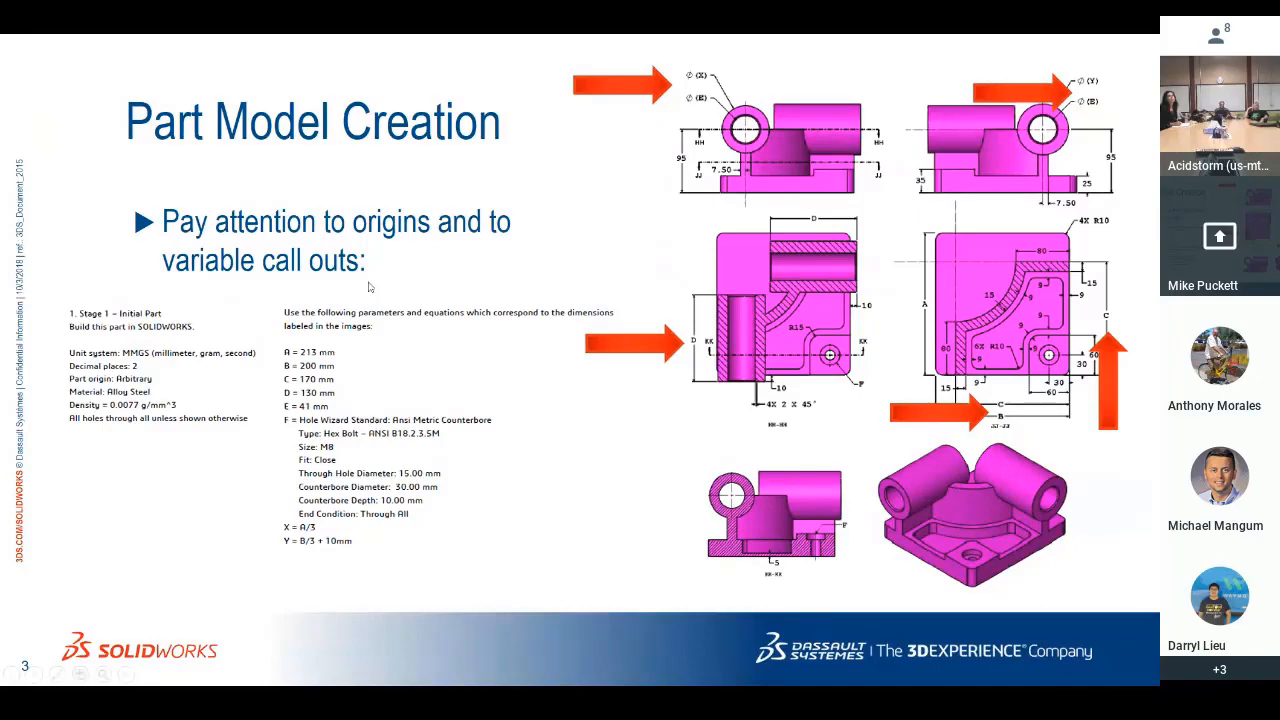
{"action": "key", "text": "super+Tab"}
{"action": "left_click", "coordinate": [552, 257]}
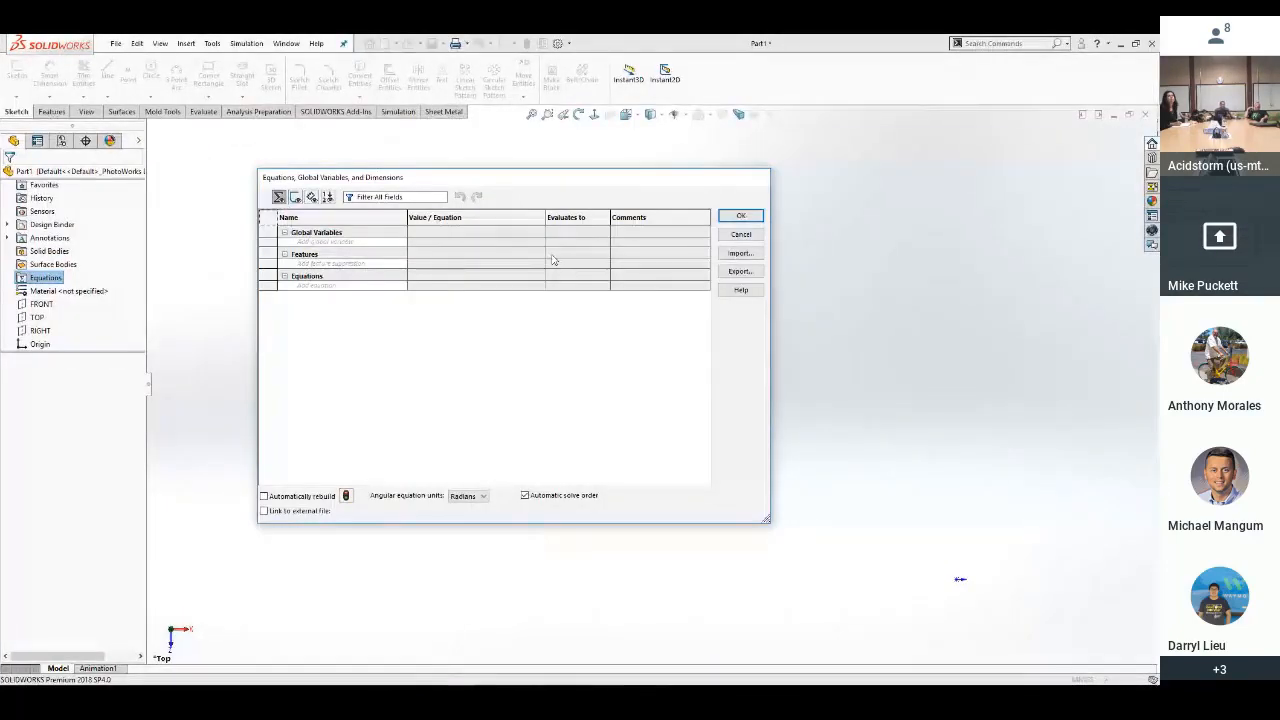
Add a global variable A with the value 213
{"action": "left_click", "coordinate": [327, 242]}
{"action": "type", "text": "a"}
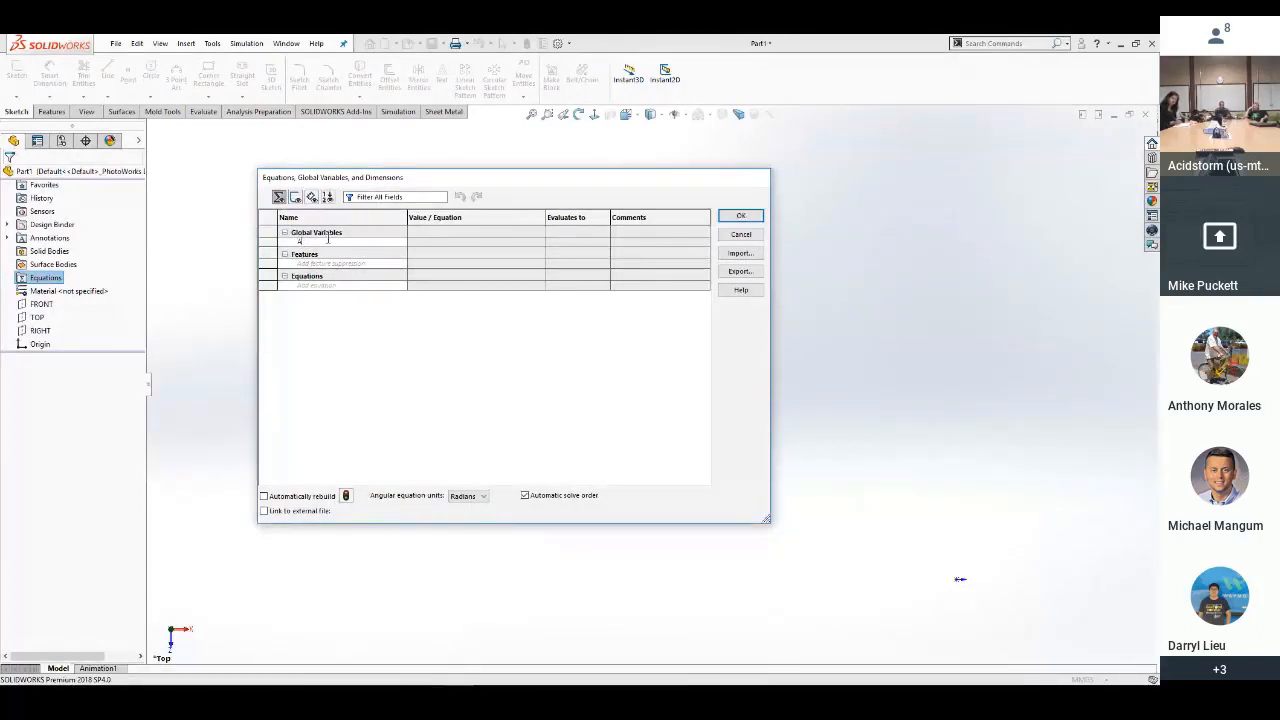
{"action": "key", "text": "Tab"}
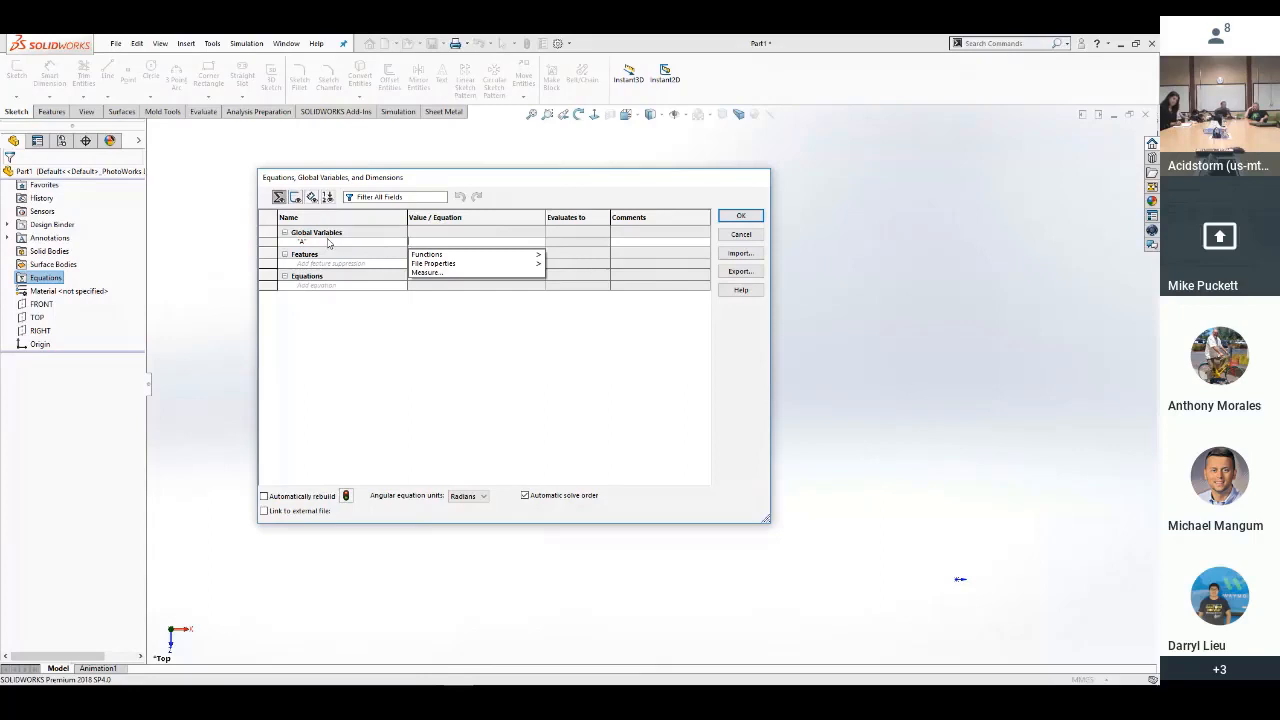
{"action": "type", "text": "213"}
{"action": "key", "text": "Tab"}
Add global variable B with the value 200 and global variable C with the value 170
{"action": "left_click", "coordinate": [328, 253]}
{"action": "type", "text": "B"}
{"action": "key", "text": "Tab"}
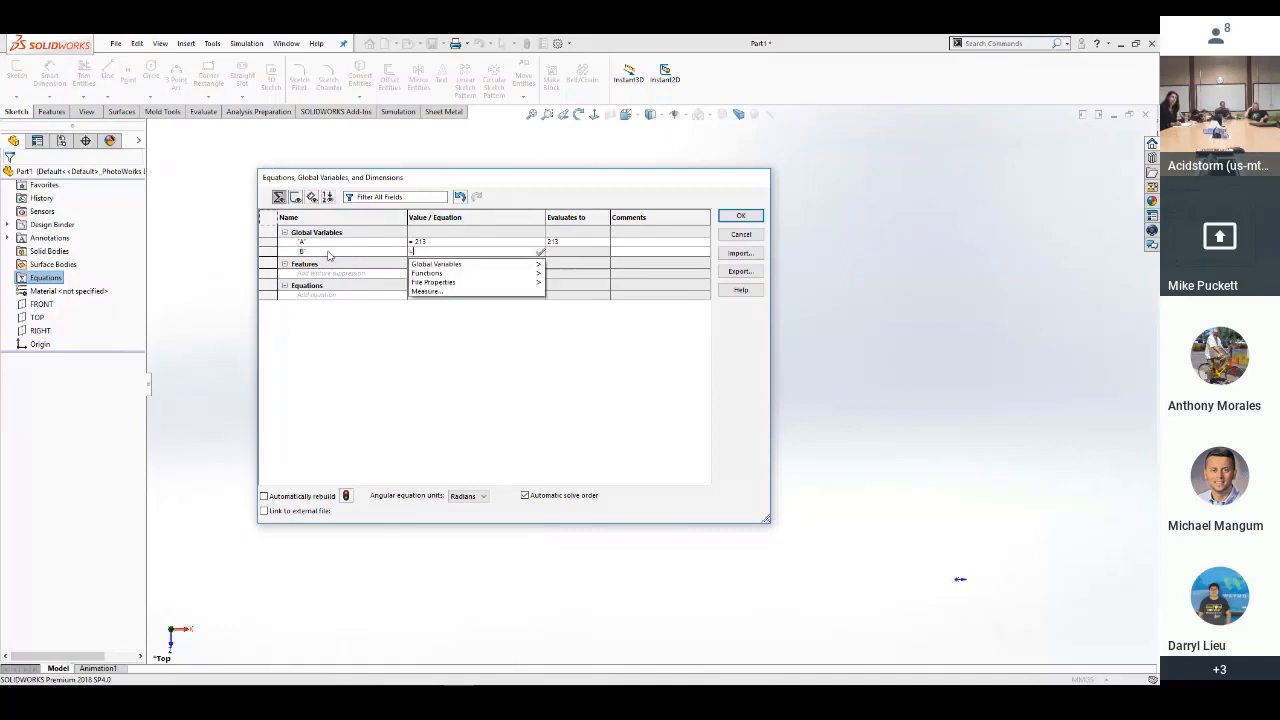
{"action": "type", "text": "200"}
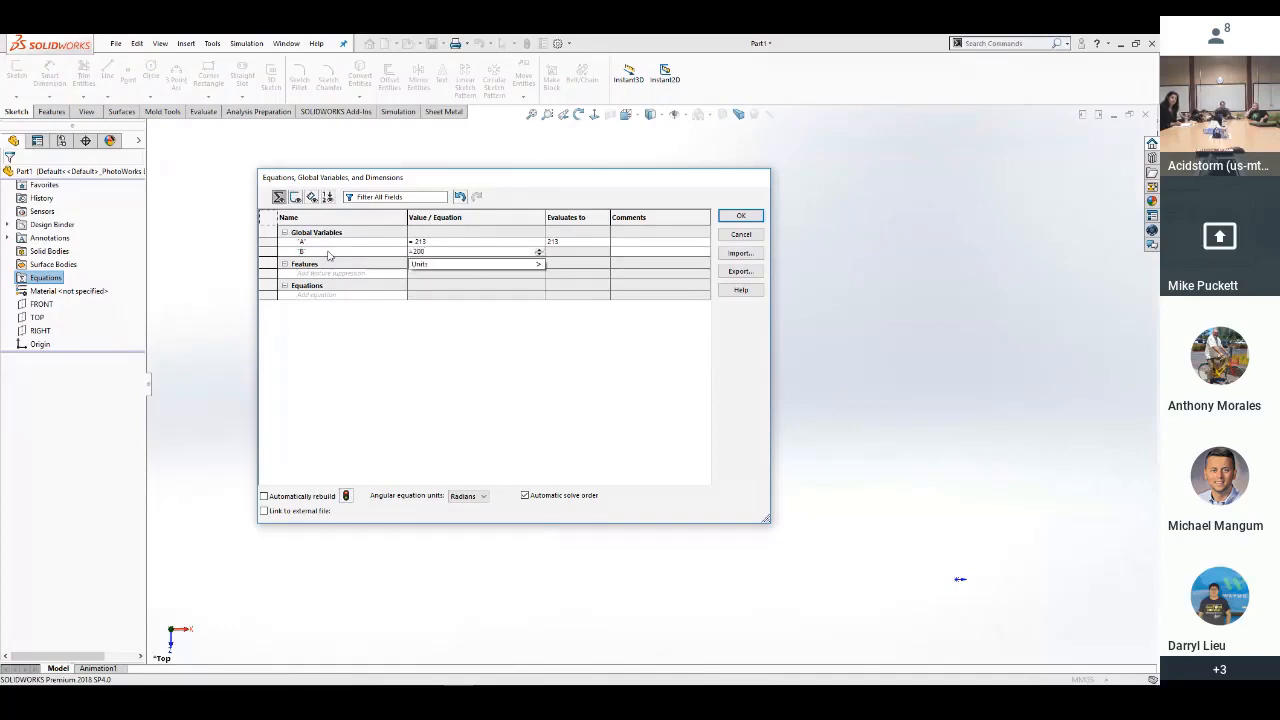
{"action": "key", "text": "Return"}
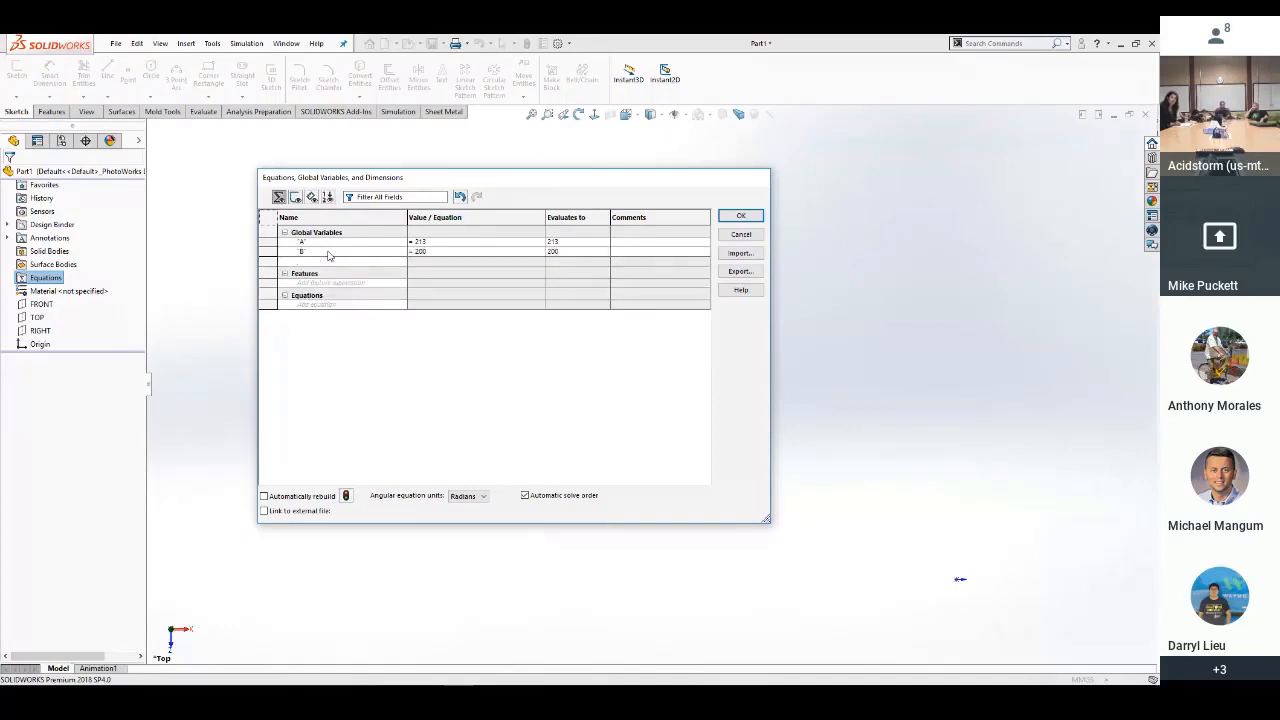
{"action": "type", "text": "C"}
{"action": "key", "text": "Tab"}
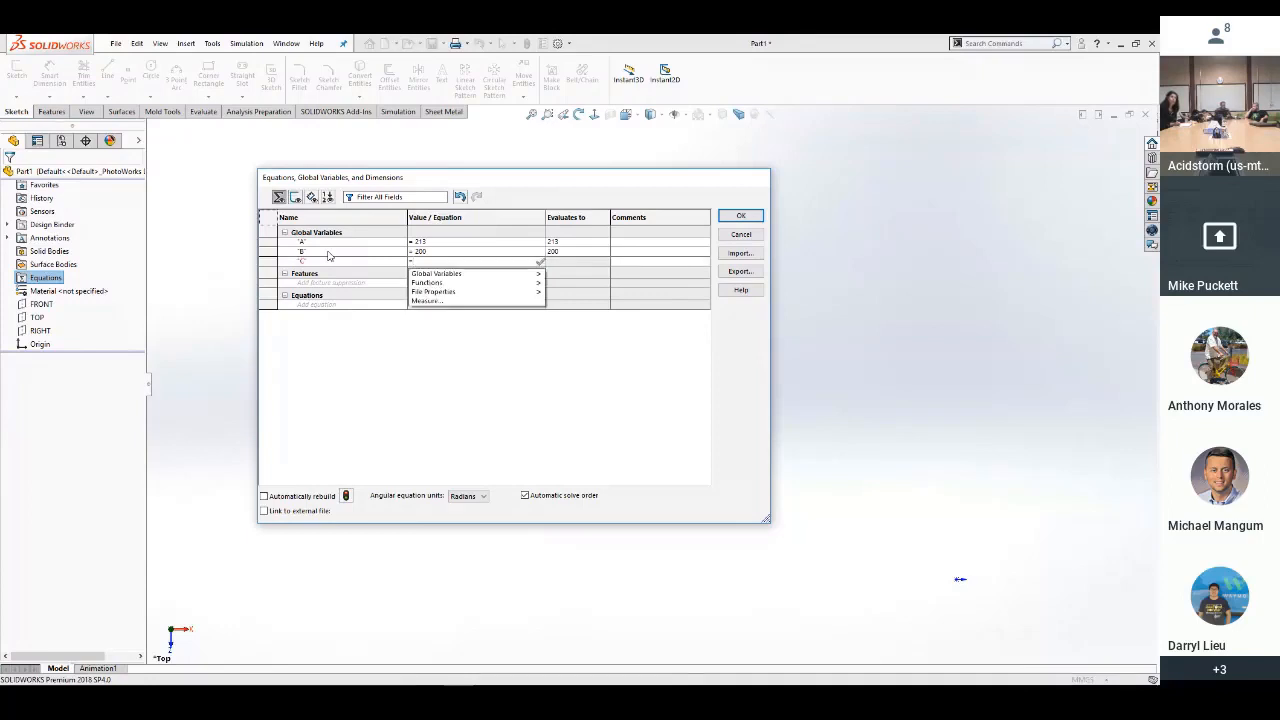
{"action": "type", "text": "170"}
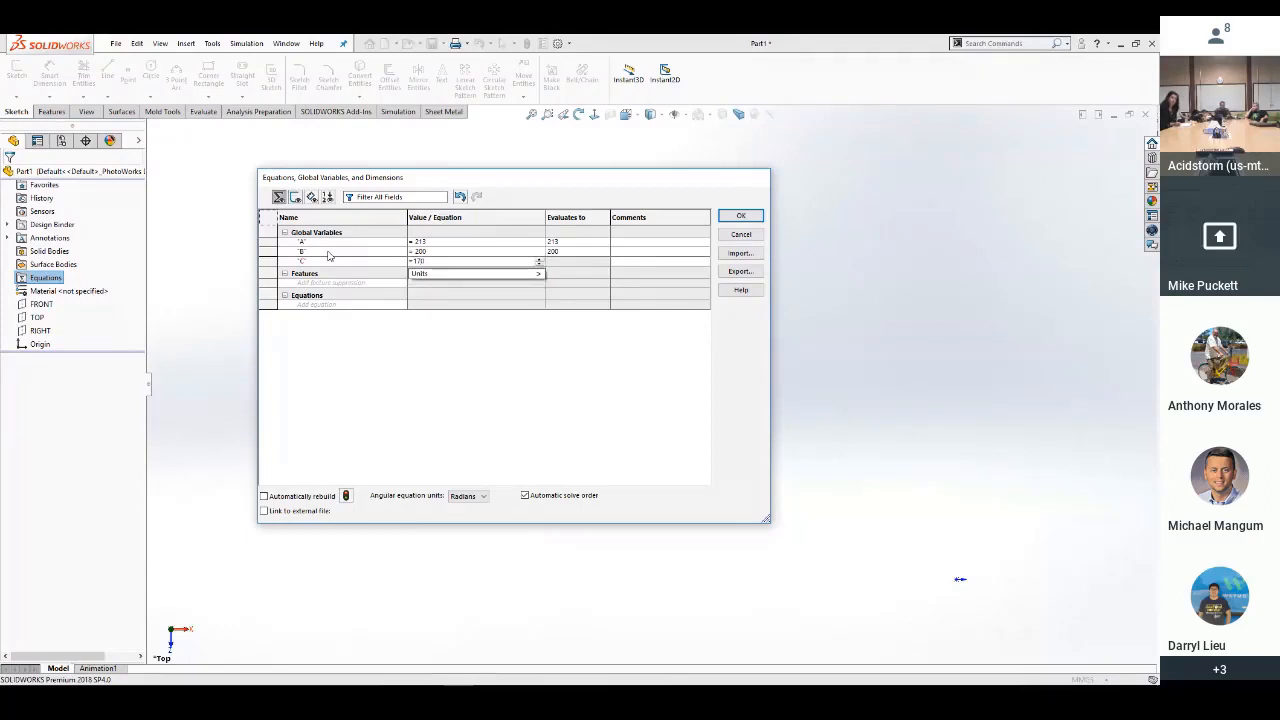
{"action": "key", "text": "Tab"}
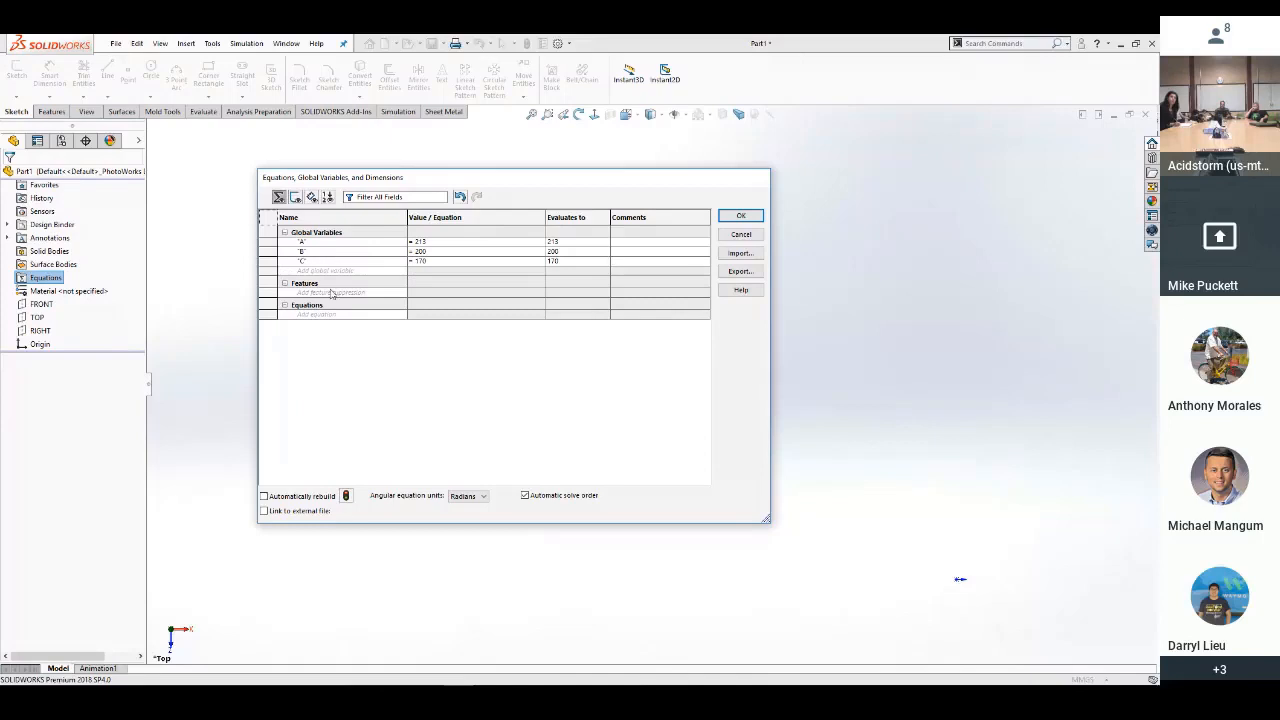
Add global variable D with the value 130 and global variable E with the value 41
{"action": "left_click", "coordinate": [336, 271]}
{"action": "type", "text": "D"}
{"action": "key", "text": "Tab"}
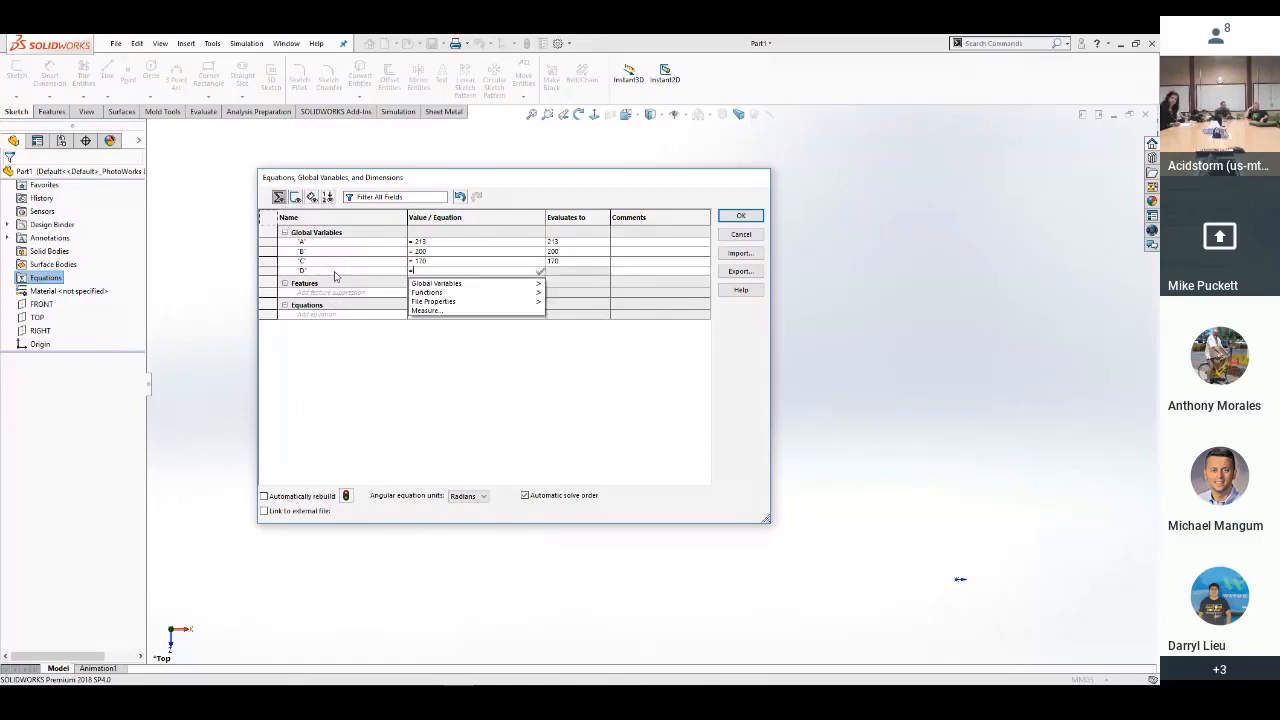
{"action": "type", "text": "130"}
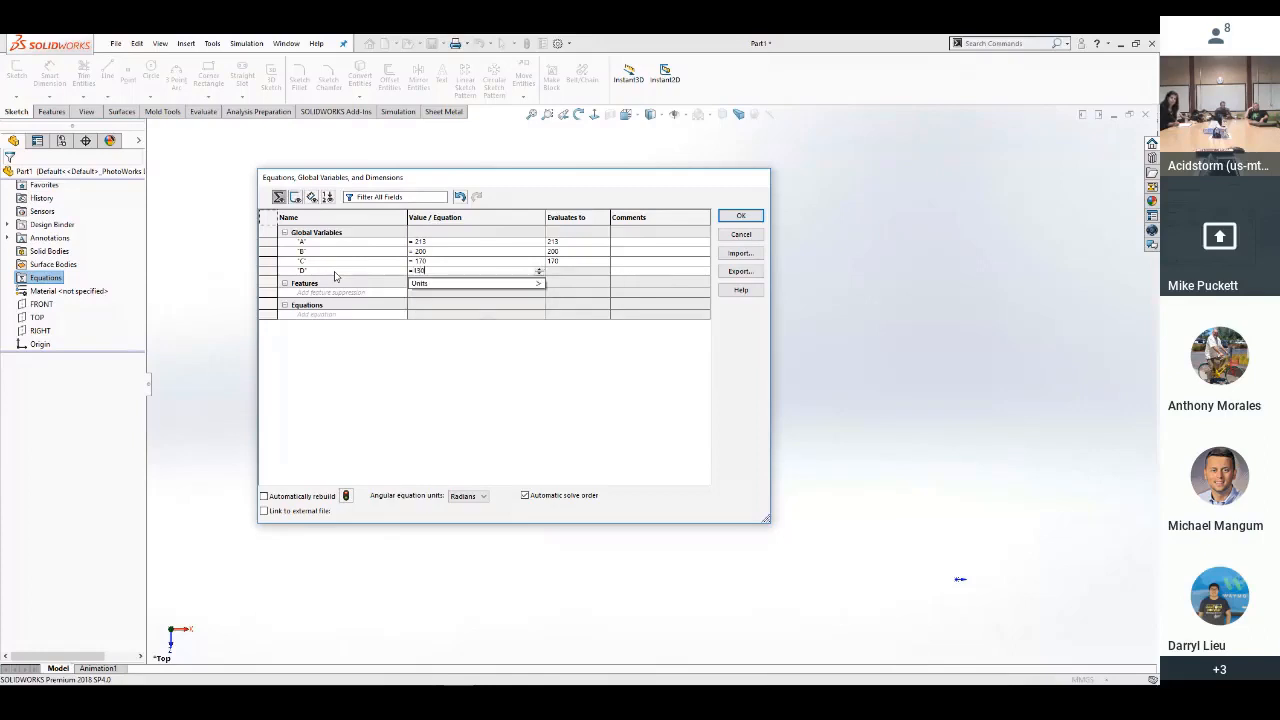
{"action": "key", "text": "Tab"}
{"action": "left_click", "coordinate": [335, 280]}
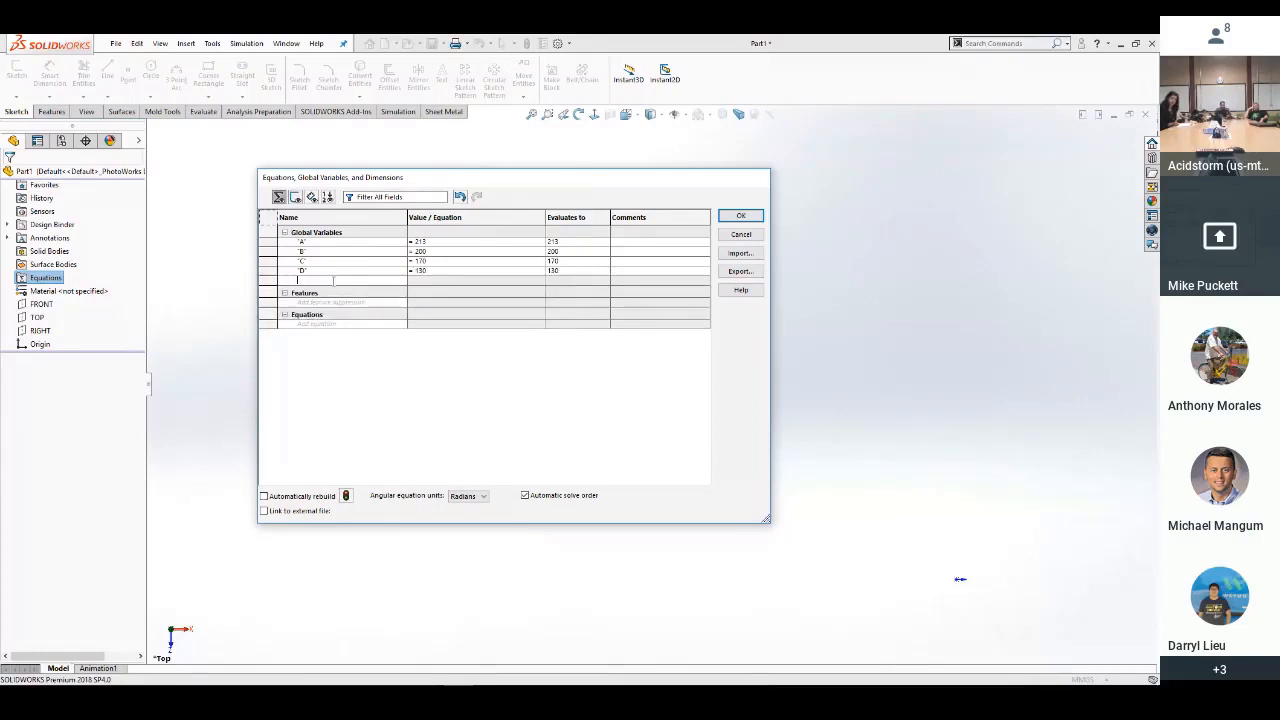
{"action": "type", "text": "E"}
{"action": "key", "text": "Tab"}
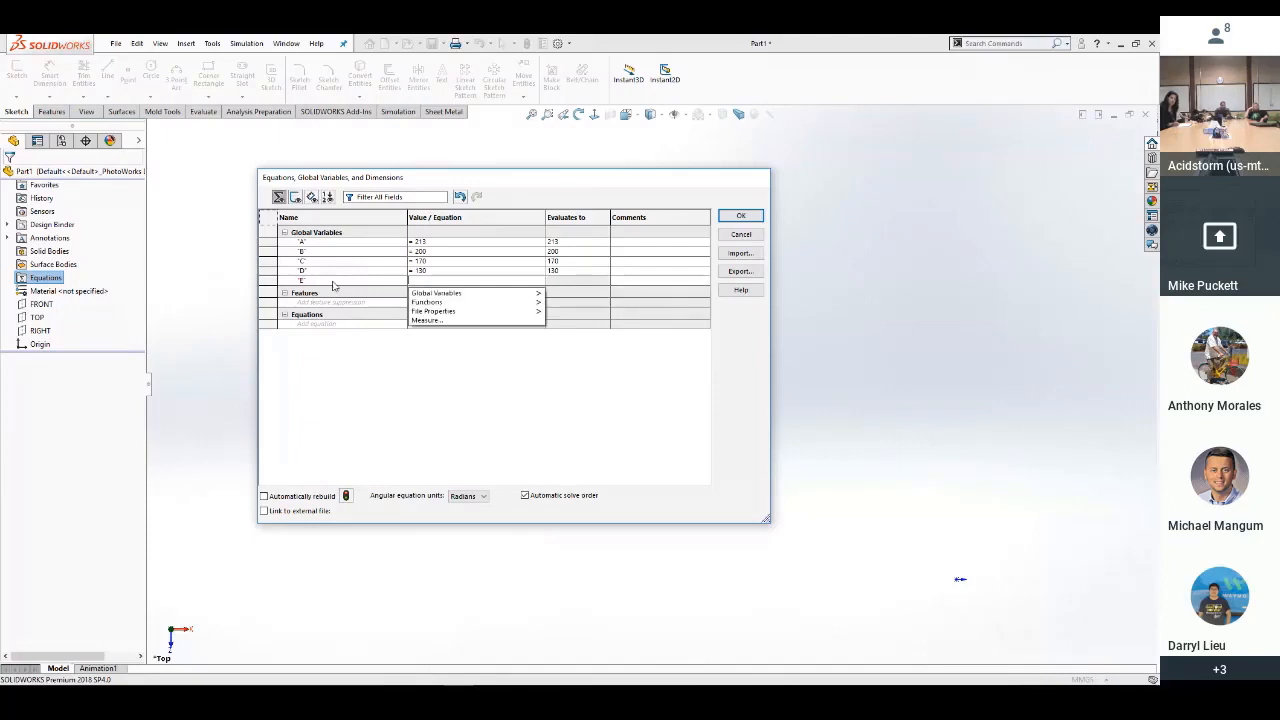
{"action": "type", "text": "45"}
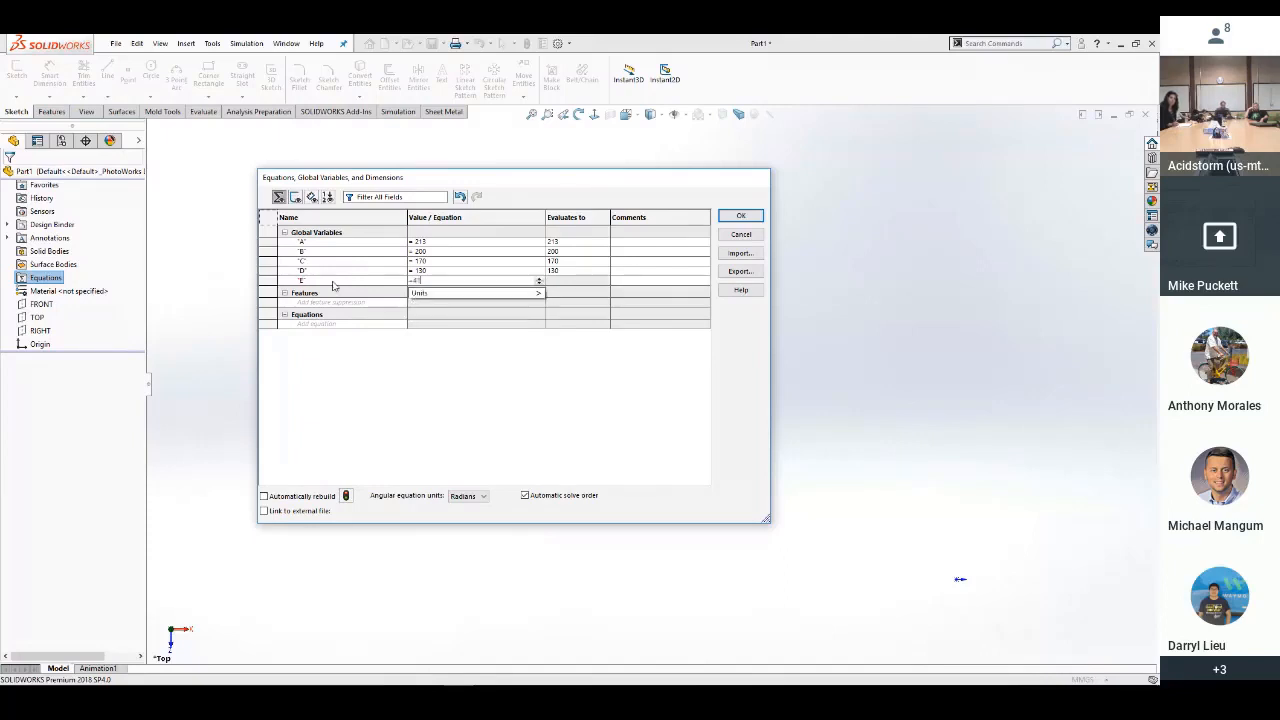
{"action": "key", "text": "Tab"}
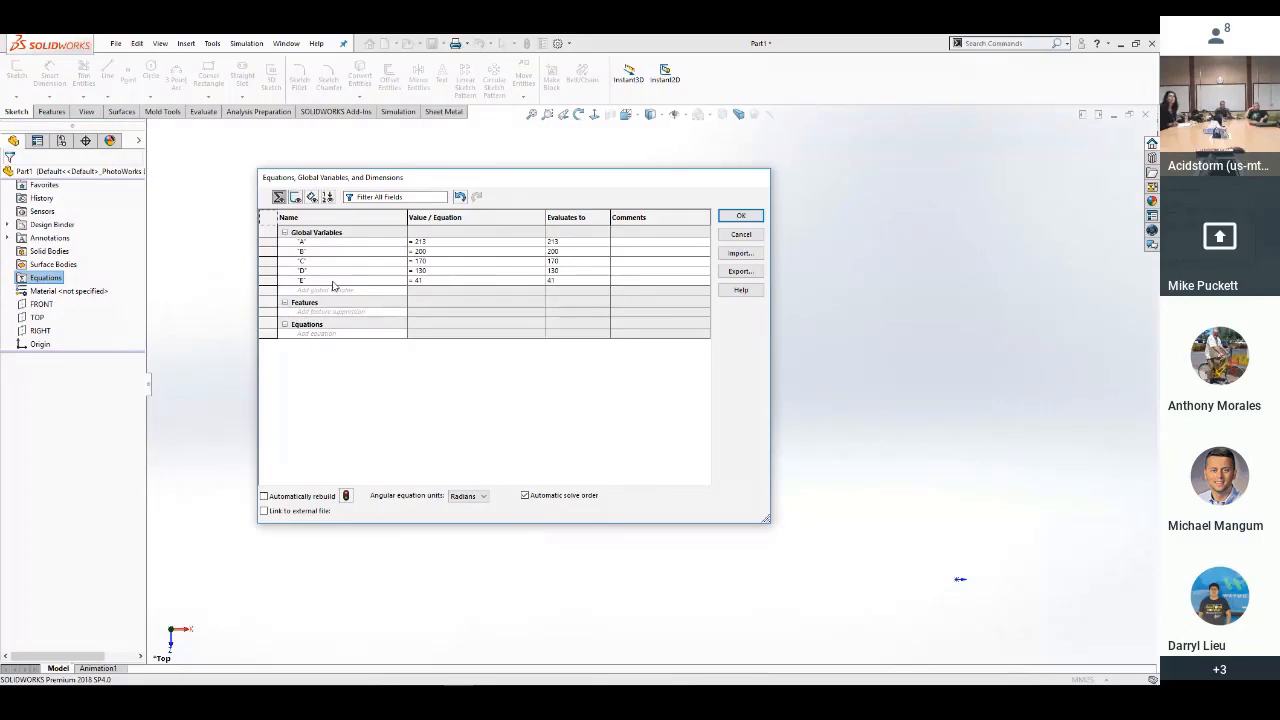
Add global variable X defined by the equation "A" / 3, referencing the existing variable A
{"action": "left_click", "coordinate": [333, 289]}
{"action": "type", "text": "X"}
{"action": "key", "text": "Tab"}
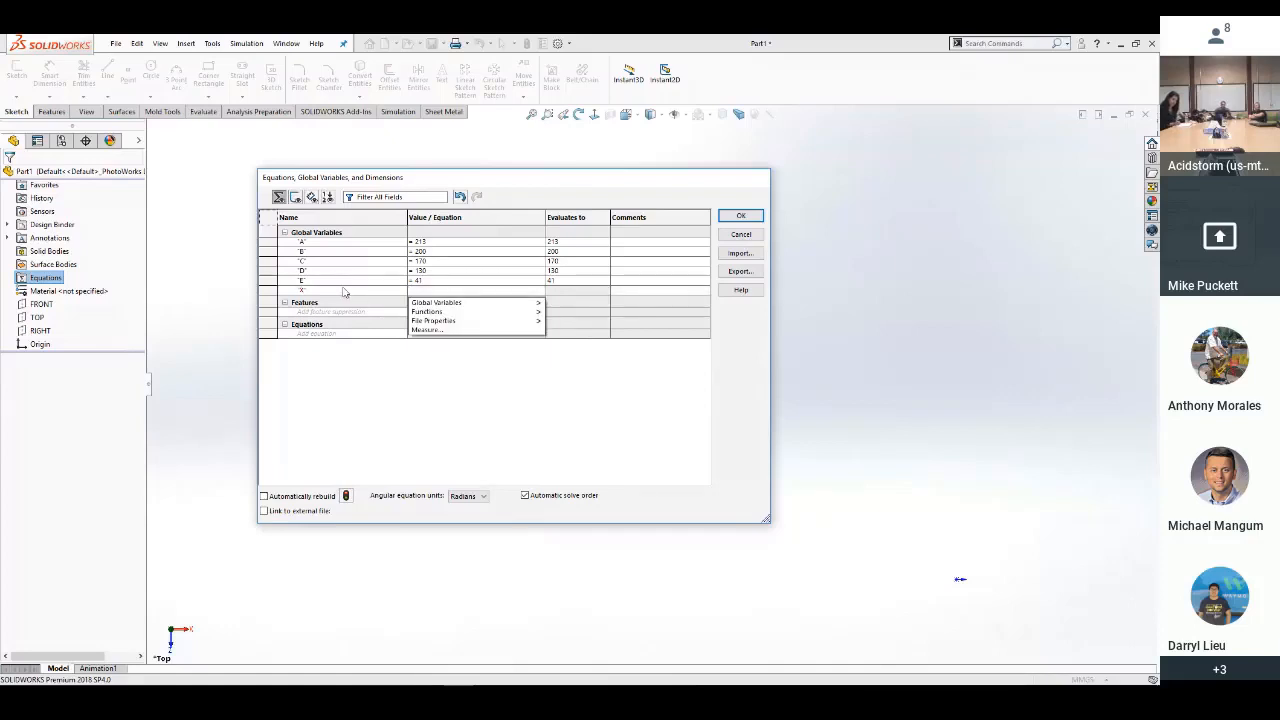
{"action": "mouse_move", "coordinate": [480, 311]}
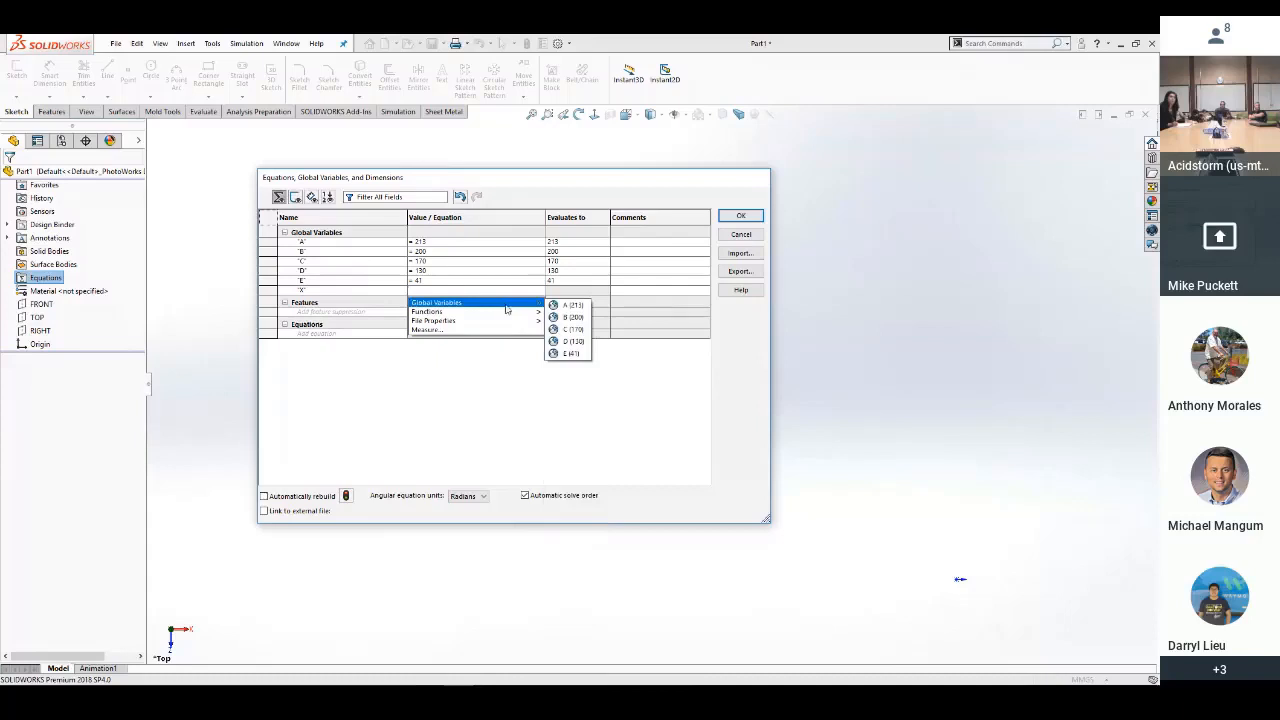
{"action": "left_click", "coordinate": [565, 312]}
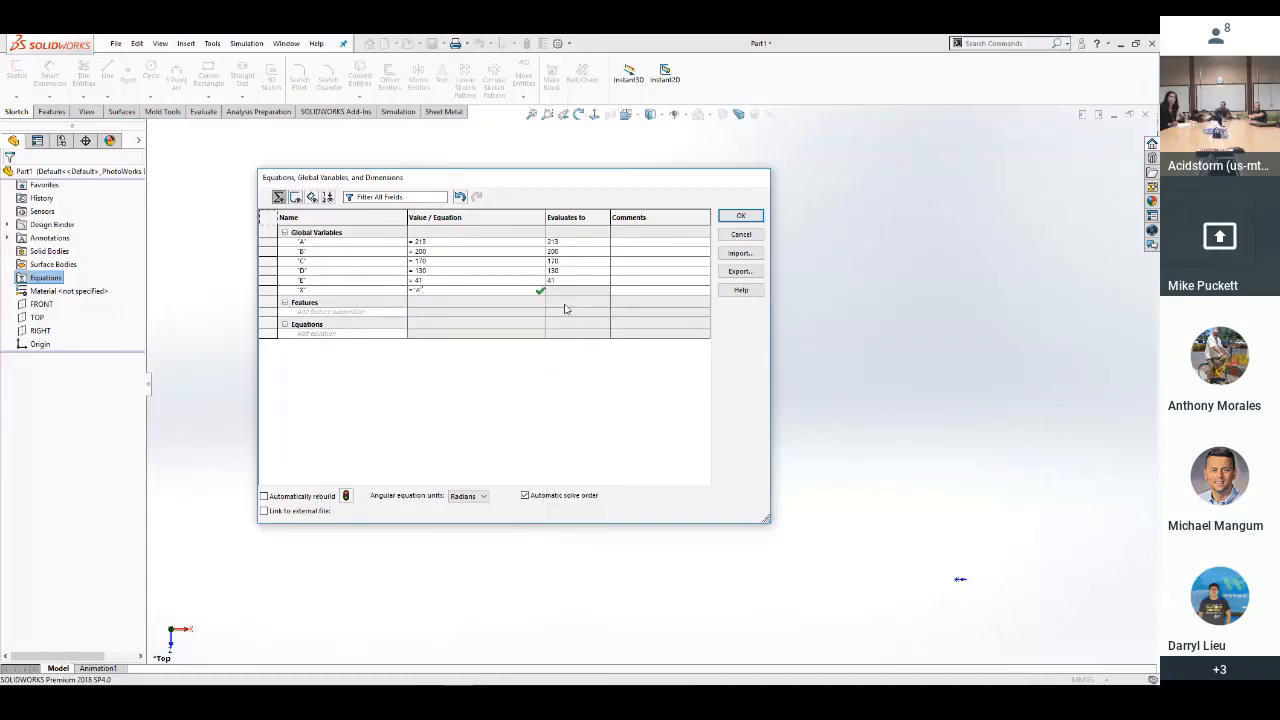
{"action": "type", "text": "/ 3"}
{"action": "key", "text": "Return"}
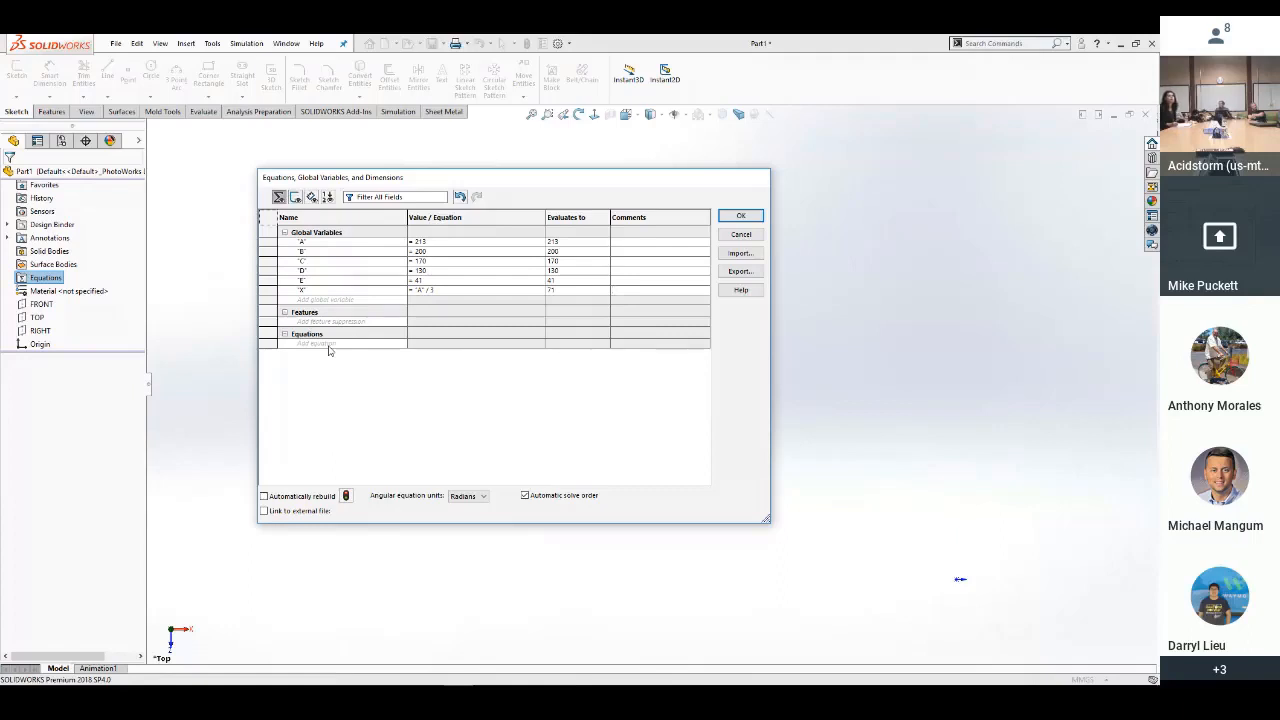
Add global variable Y defined by the equation "B" / 3 + 10, referencing the existing variable B
{"action": "left_click", "coordinate": [319, 300]}
{"action": "type", "text": "Y"}
{"action": "key", "text": "Tab"}
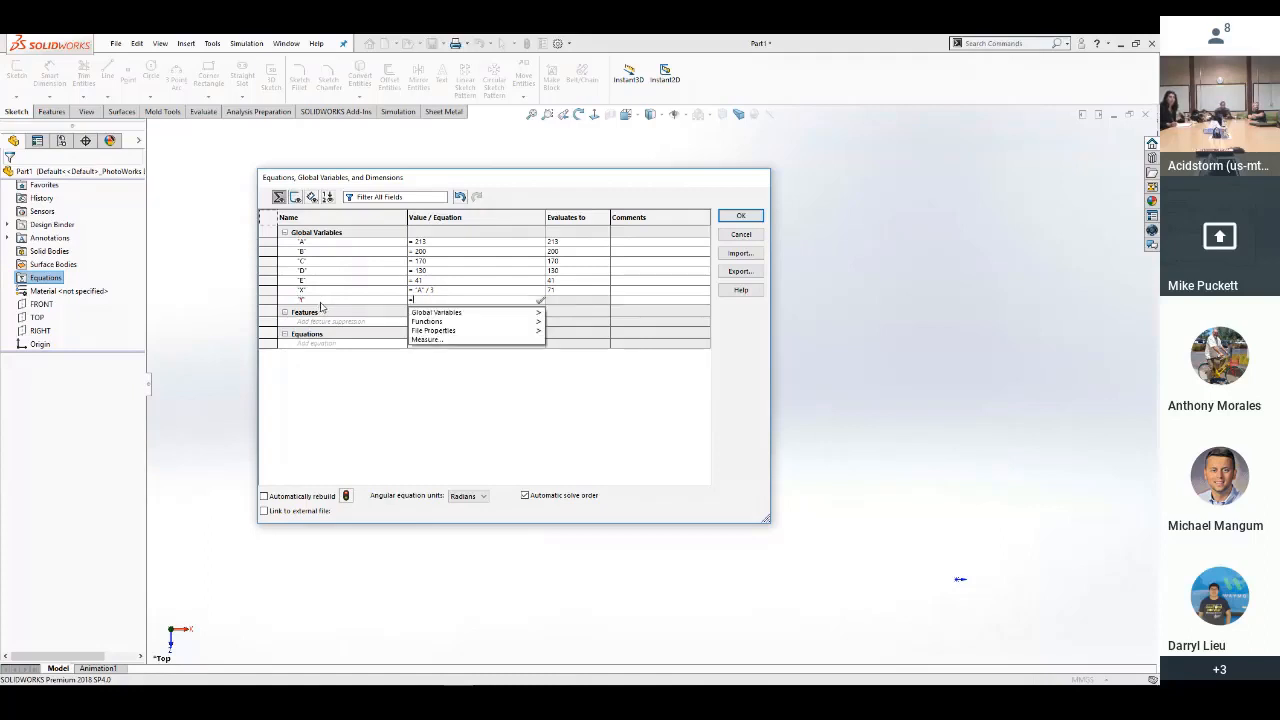
{"action": "mouse_move", "coordinate": [418, 316]}
{"action": "left_click", "coordinate": [569, 327]}
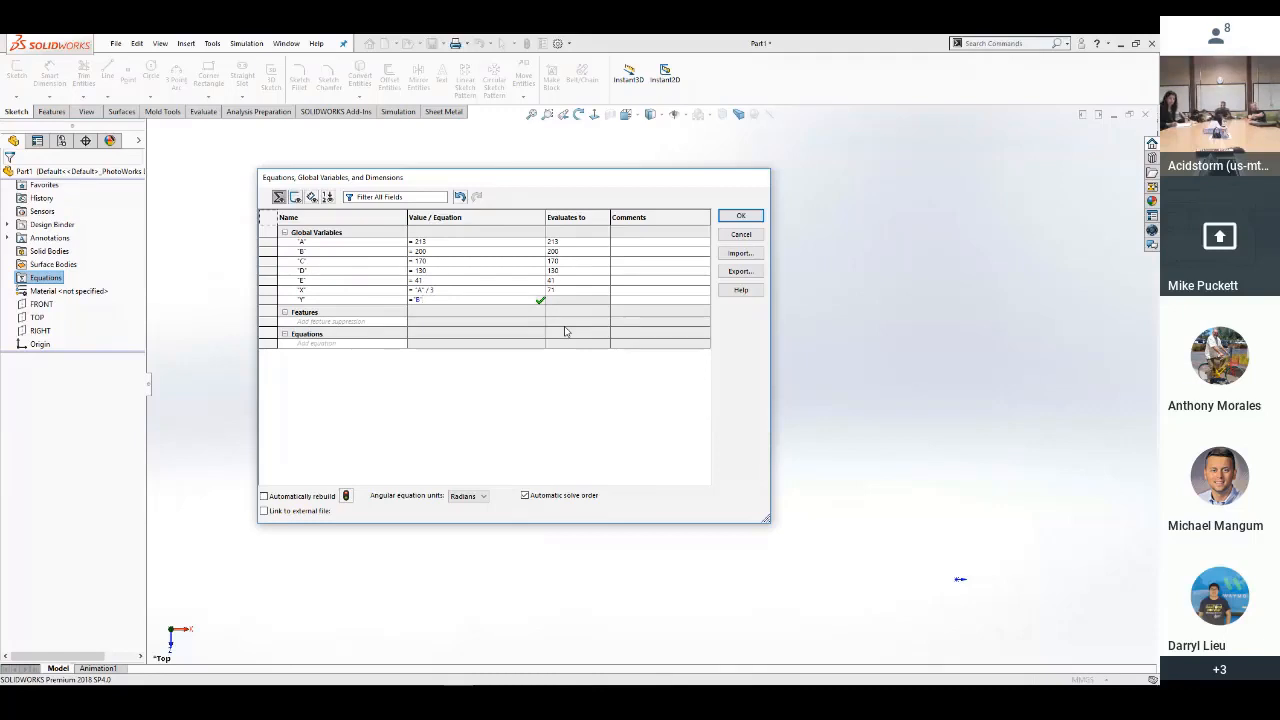
{"action": "type", "text": "/3"}
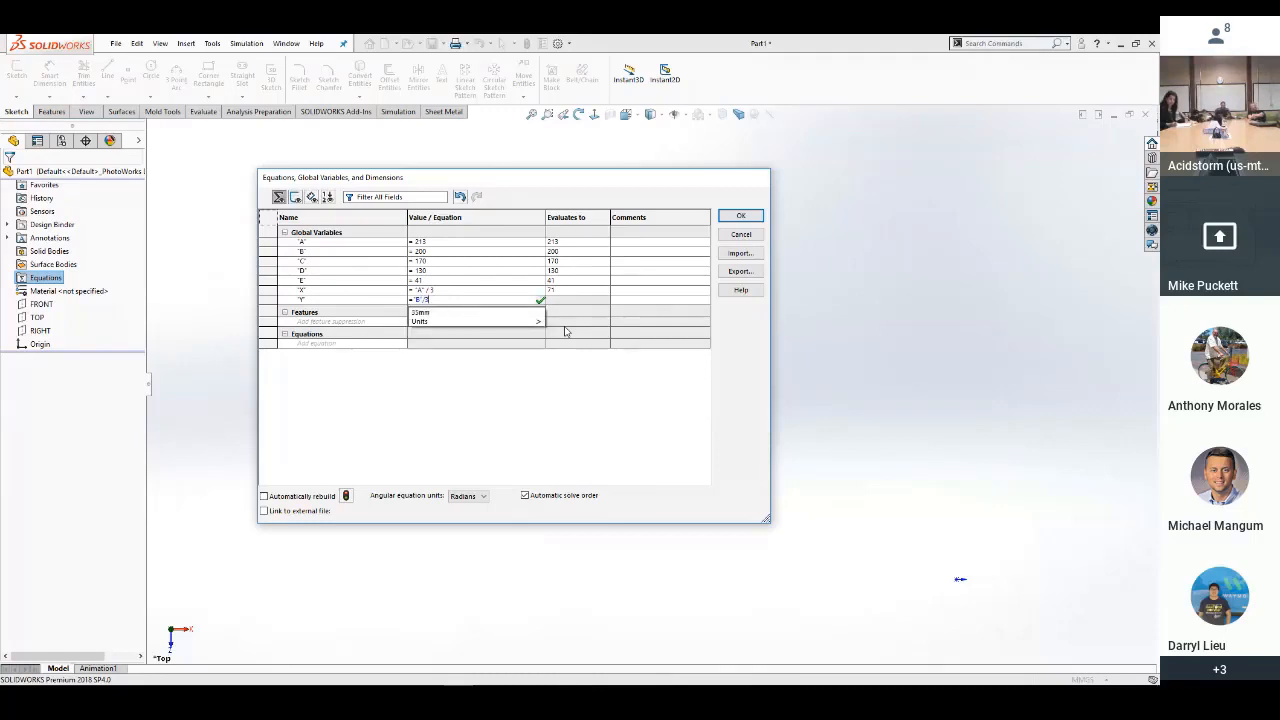
{"action": "type", "text": "-10"}
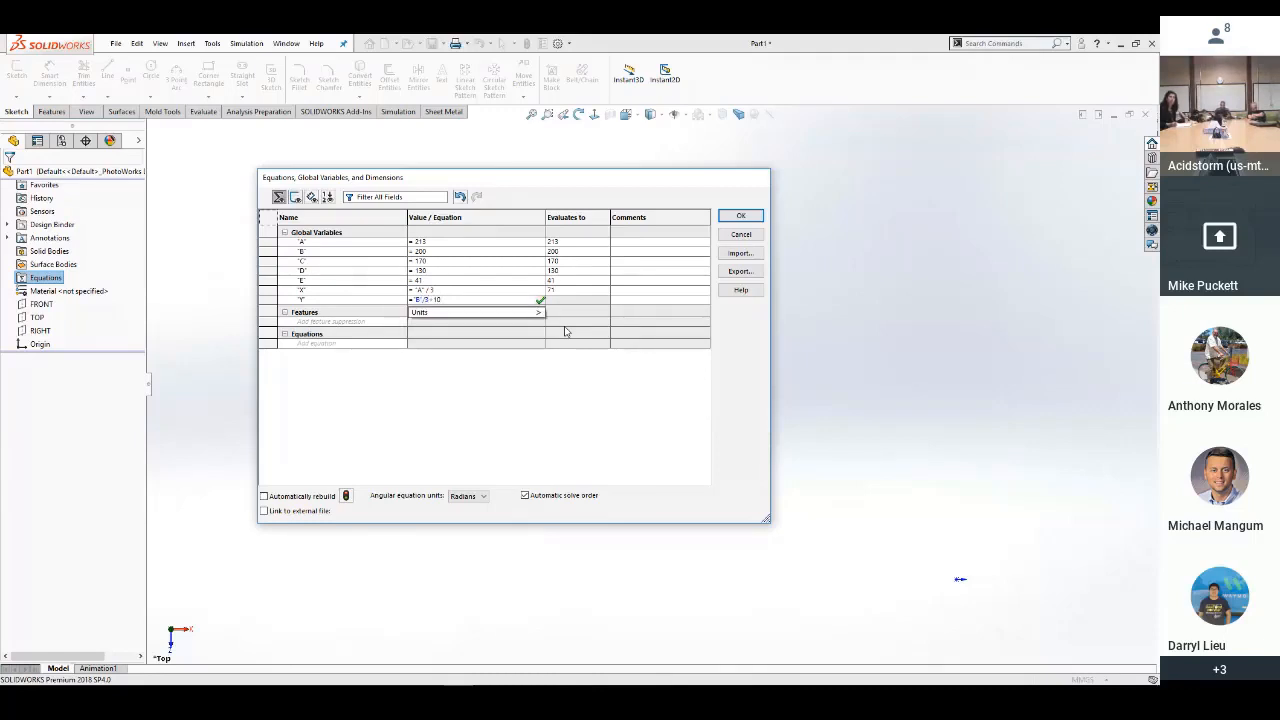
{"action": "key", "text": "Return"}
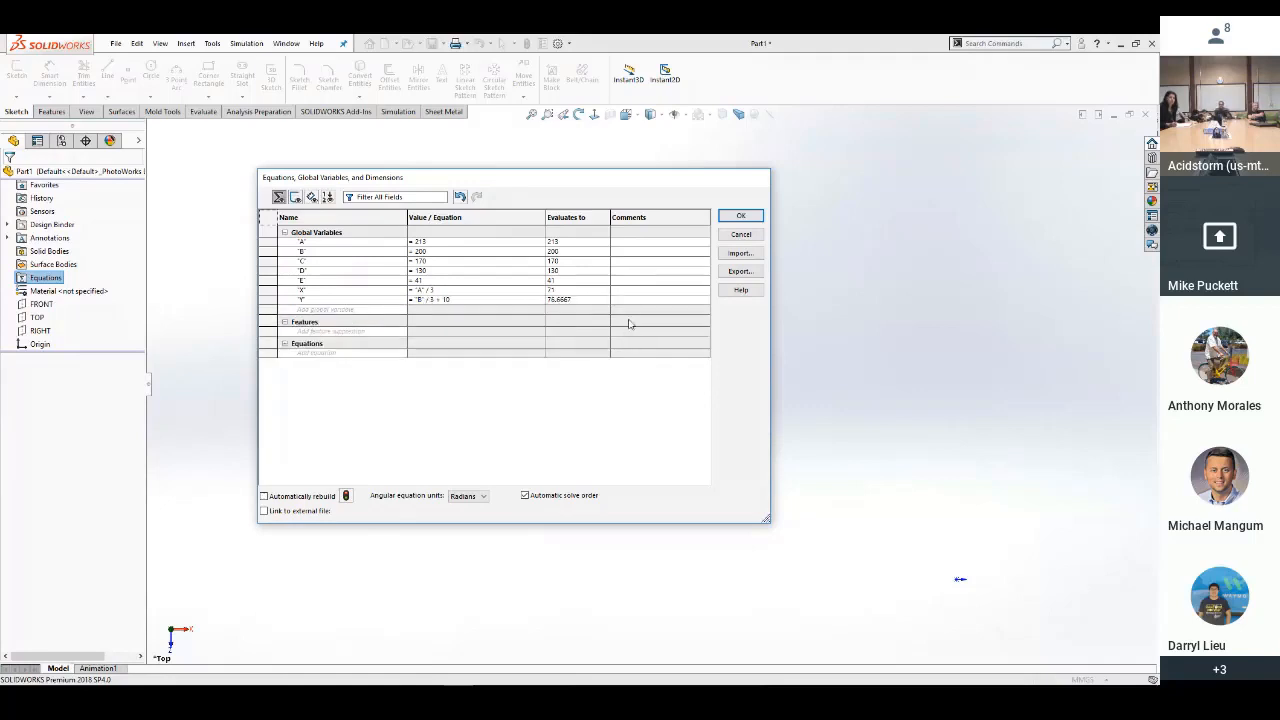
Accept the equations and check the list of global variables in the feature tree's Equations folder
{"action": "left_click", "coordinate": [741, 217]}
{"action": "left_click", "coordinate": [9, 278]}
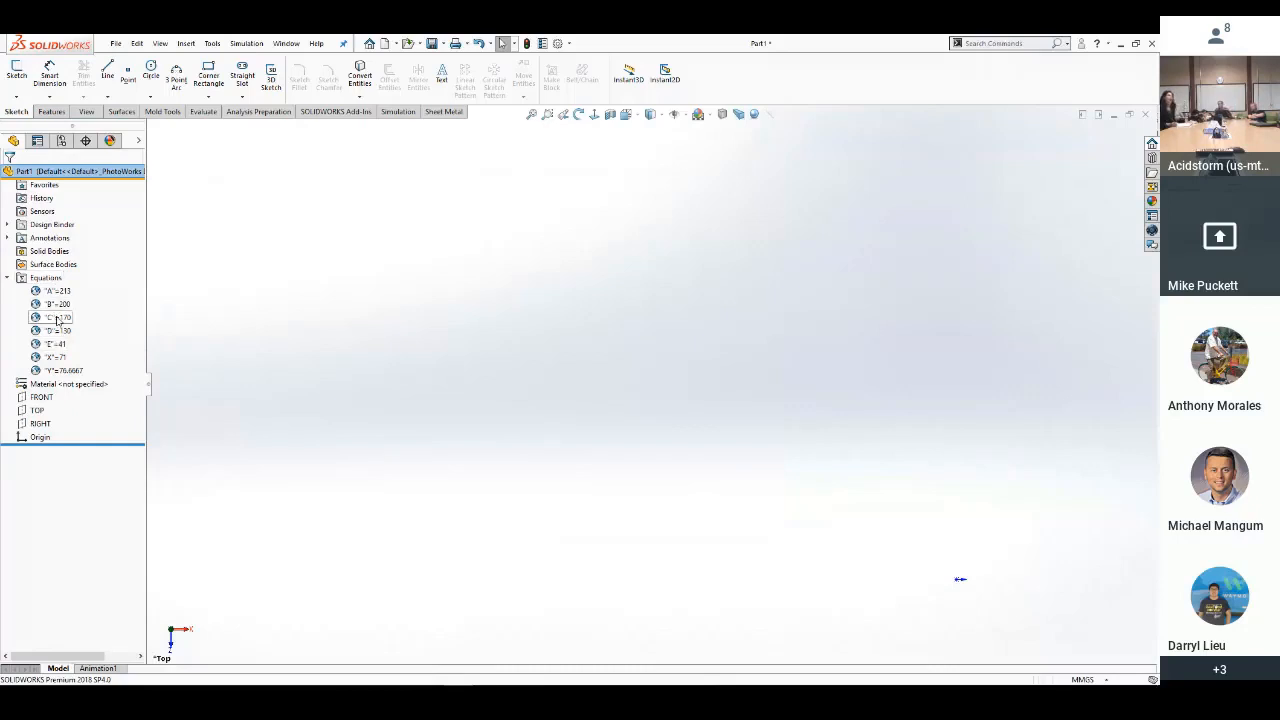
{"action": "left_click", "coordinate": [8, 278]}
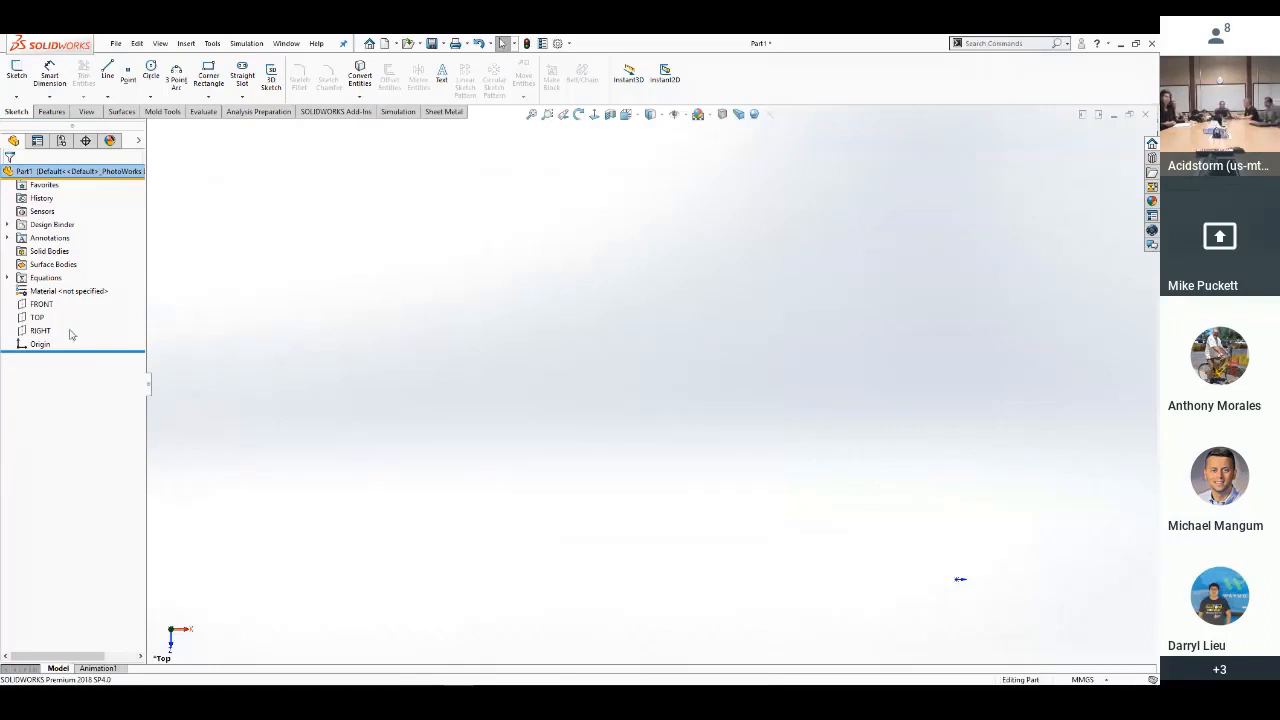
Start a sketch on the TOP plane and draw a corner rectangle from the origin, about 112 mm wide and 88 mm high
{"action": "left_click", "coordinate": [37, 318]}
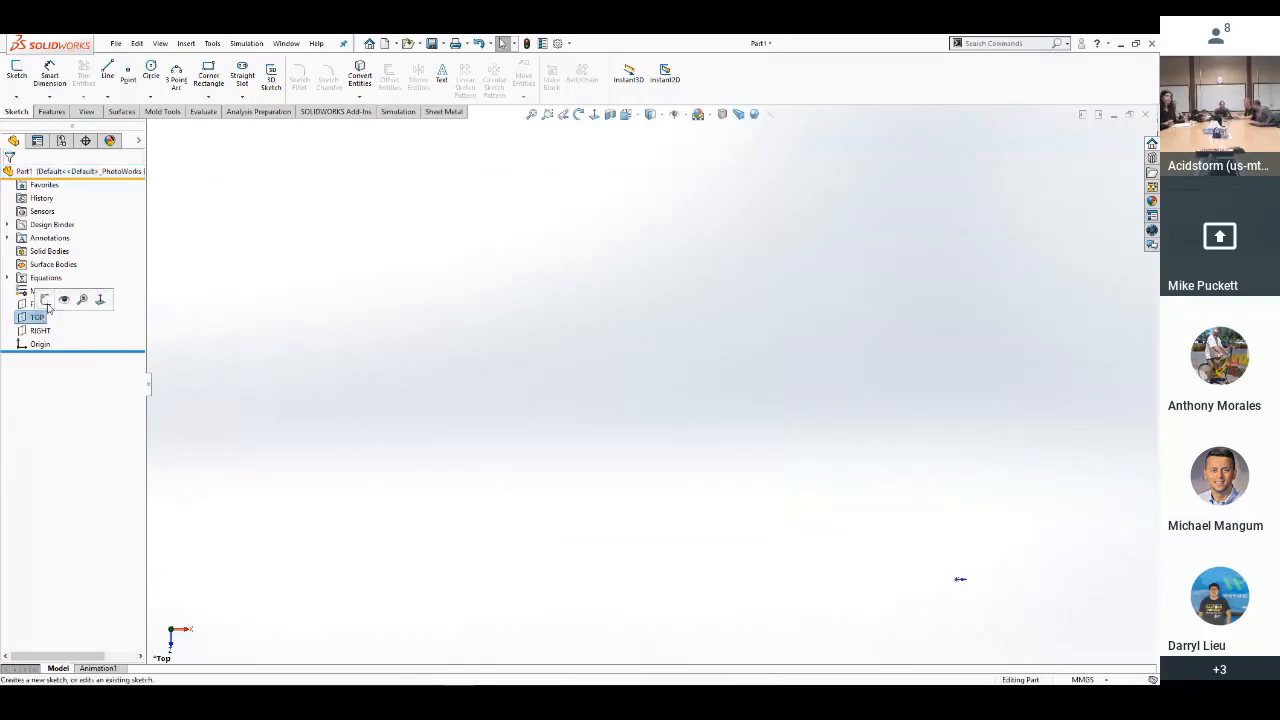
{"action": "left_click", "coordinate": [80, 297]}
{"action": "key", "text": "s"}
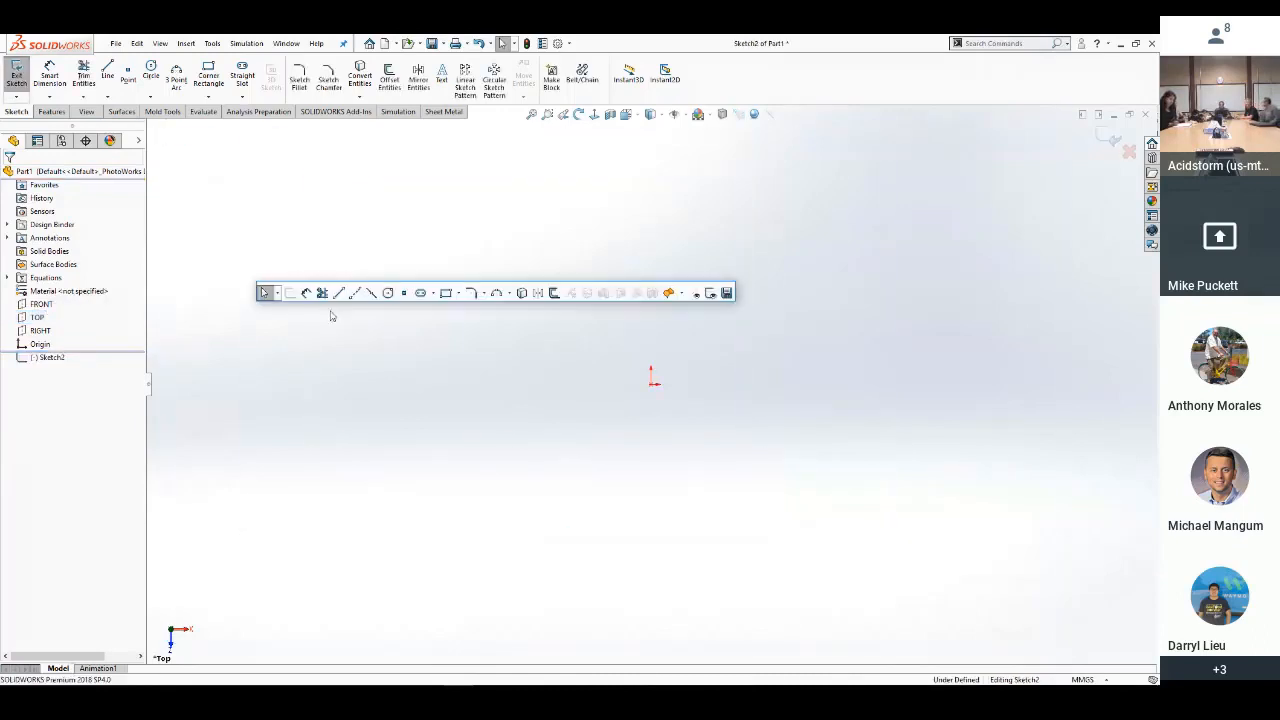
{"action": "left_click", "coordinate": [447, 292]}
{"action": "left_click", "coordinate": [650, 390]}
{"action": "left_click", "coordinate": [381, 178]}
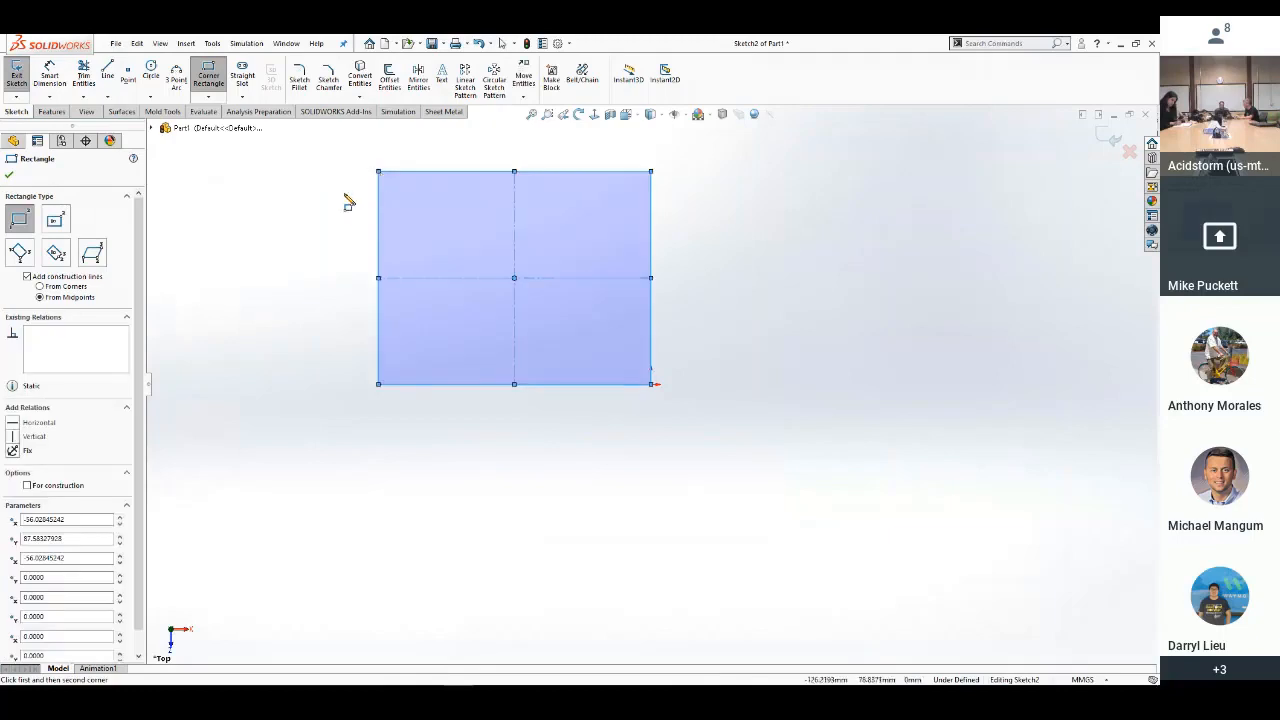
{"action": "key", "text": "Escape"}
Dimension the rectangle's left vertical edge and link its value to global variable A
{"action": "key", "text": "s"}
{"action": "left_click", "coordinate": [362, 263]}
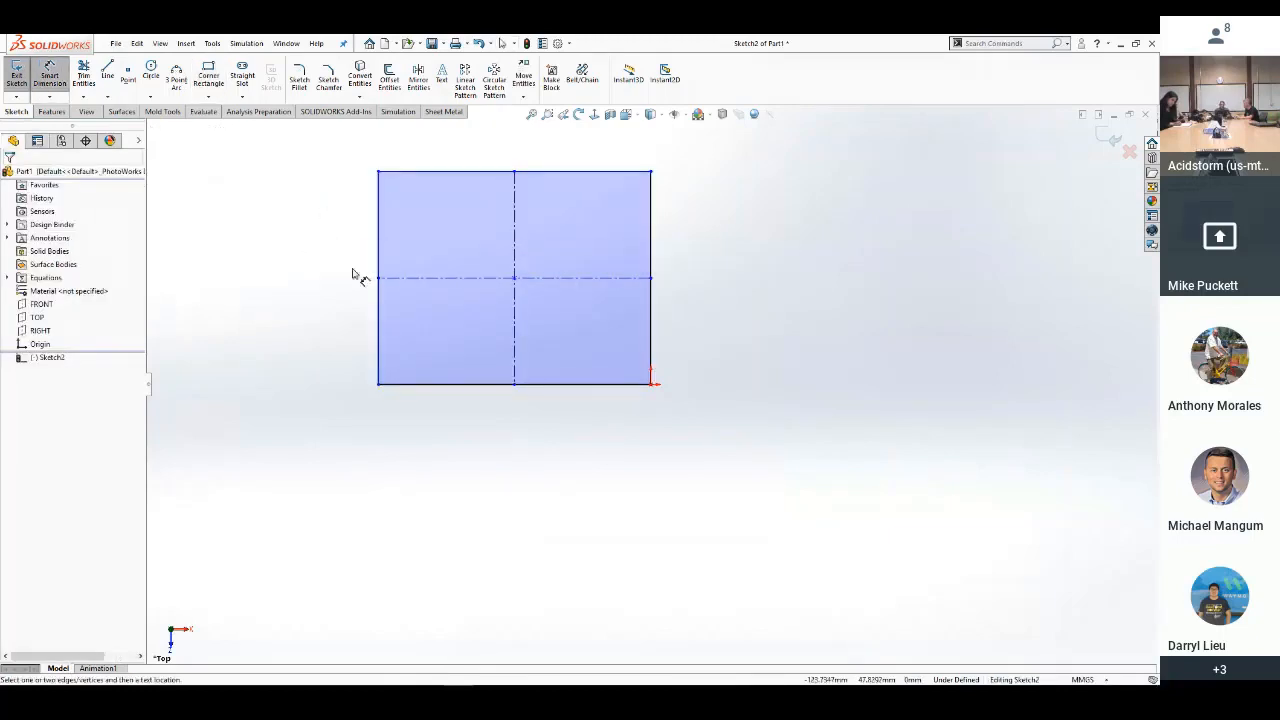
{"action": "left_click", "coordinate": [379, 268]}
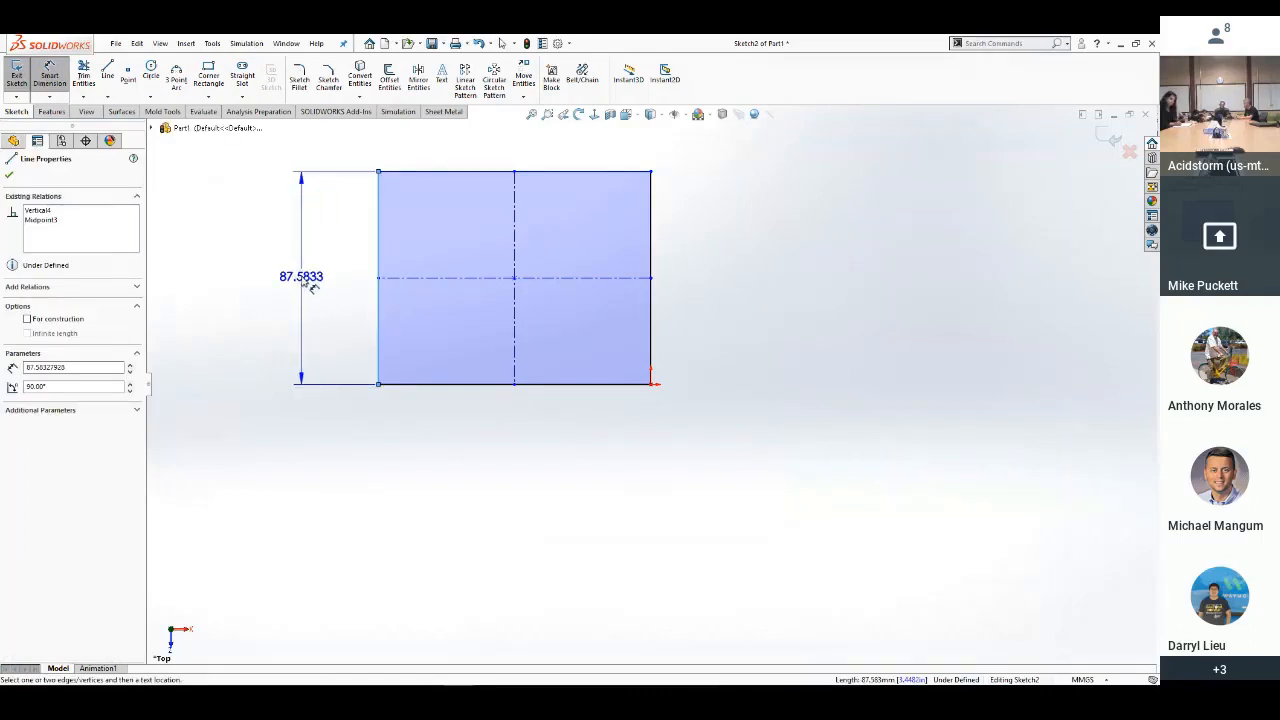
{"action": "left_click", "coordinate": [305, 280]}
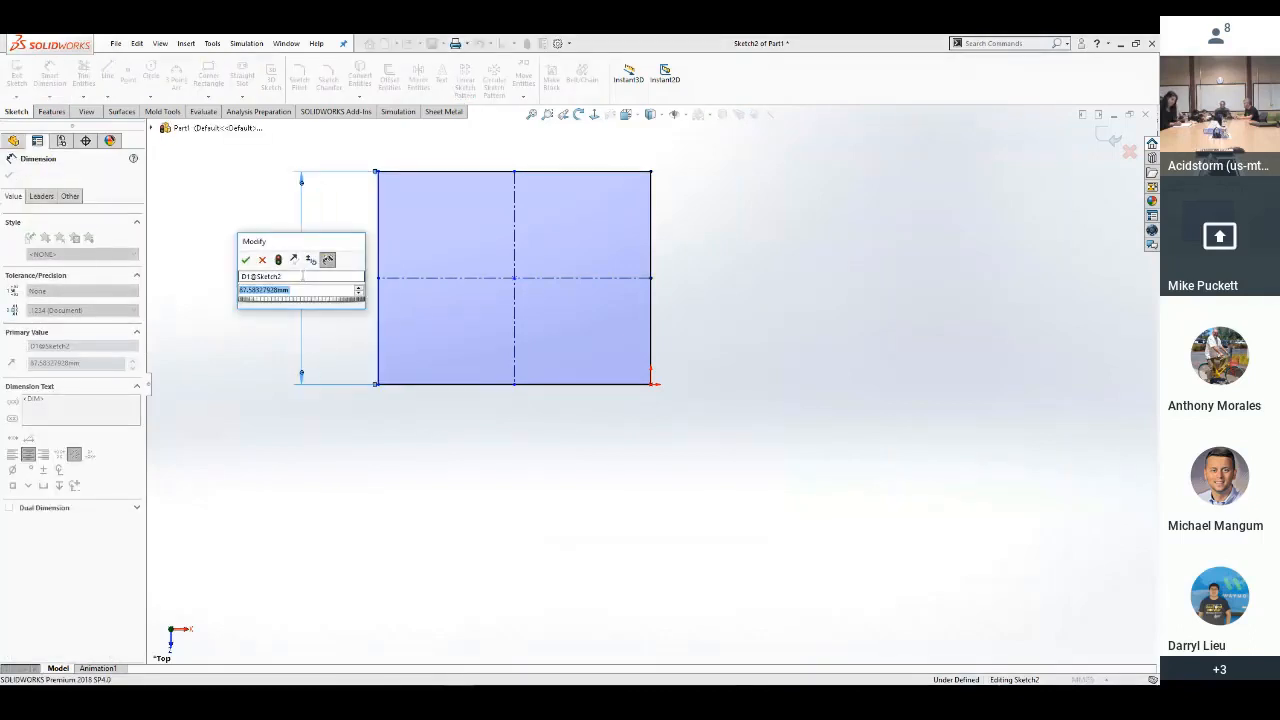
{"action": "type", "text": "="}
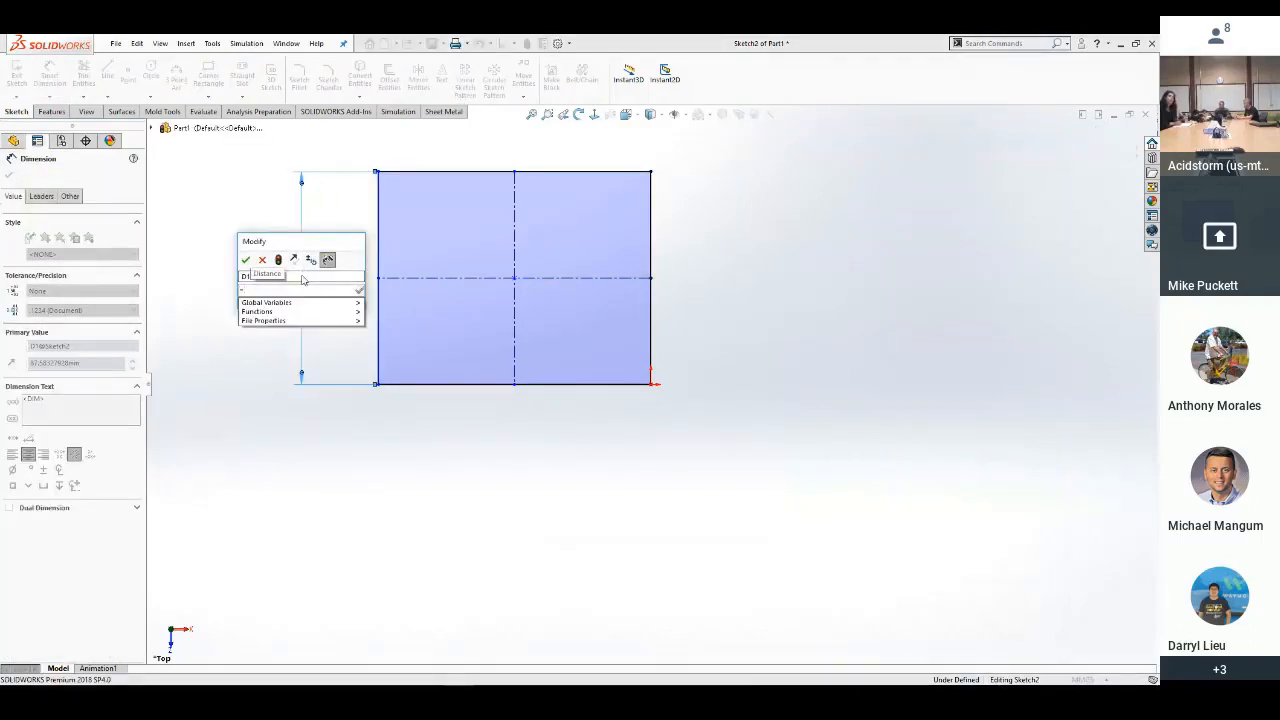
{"action": "type", "text": "A"}
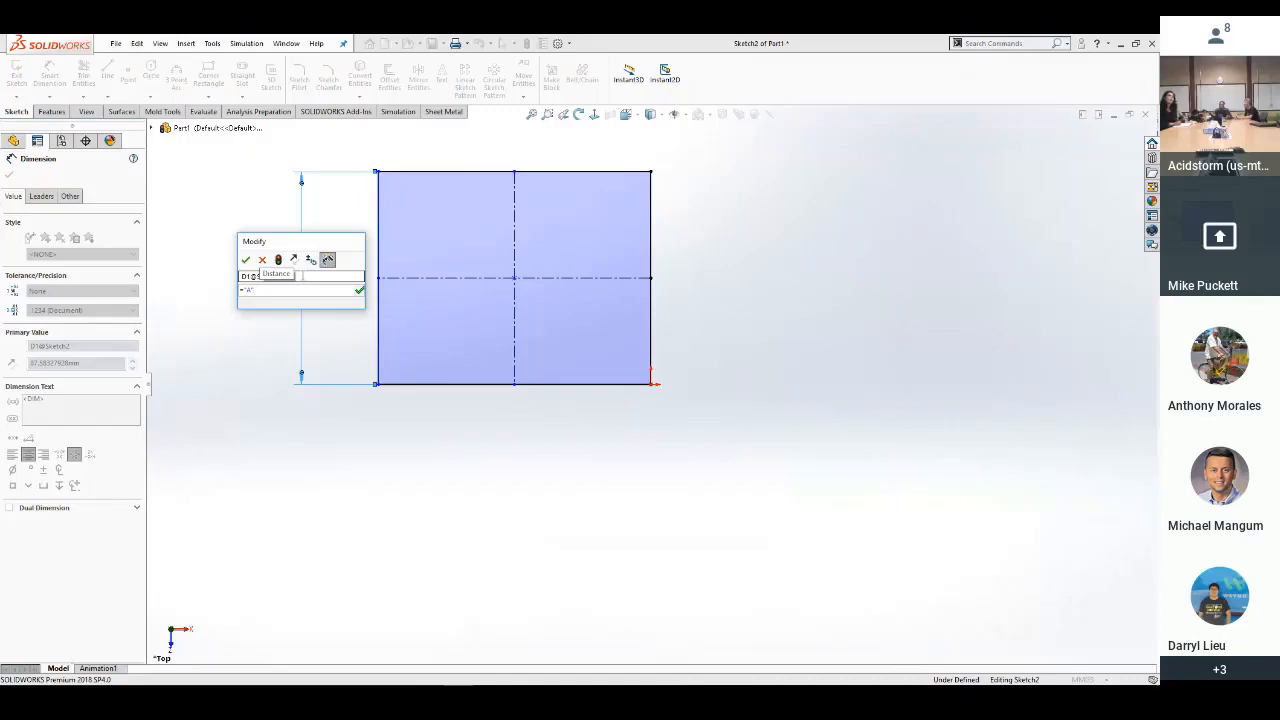
{"action": "key", "text": "Return"}
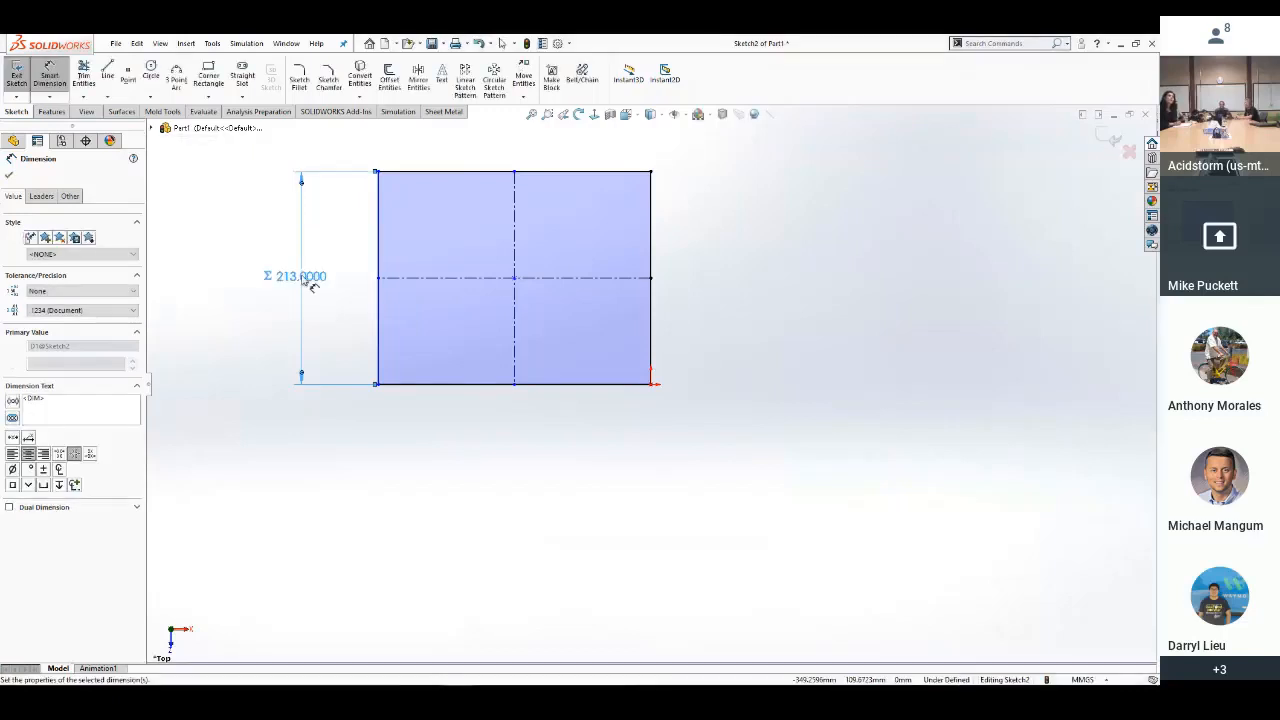
{"action": "left_click", "coordinate": [214, 409]}
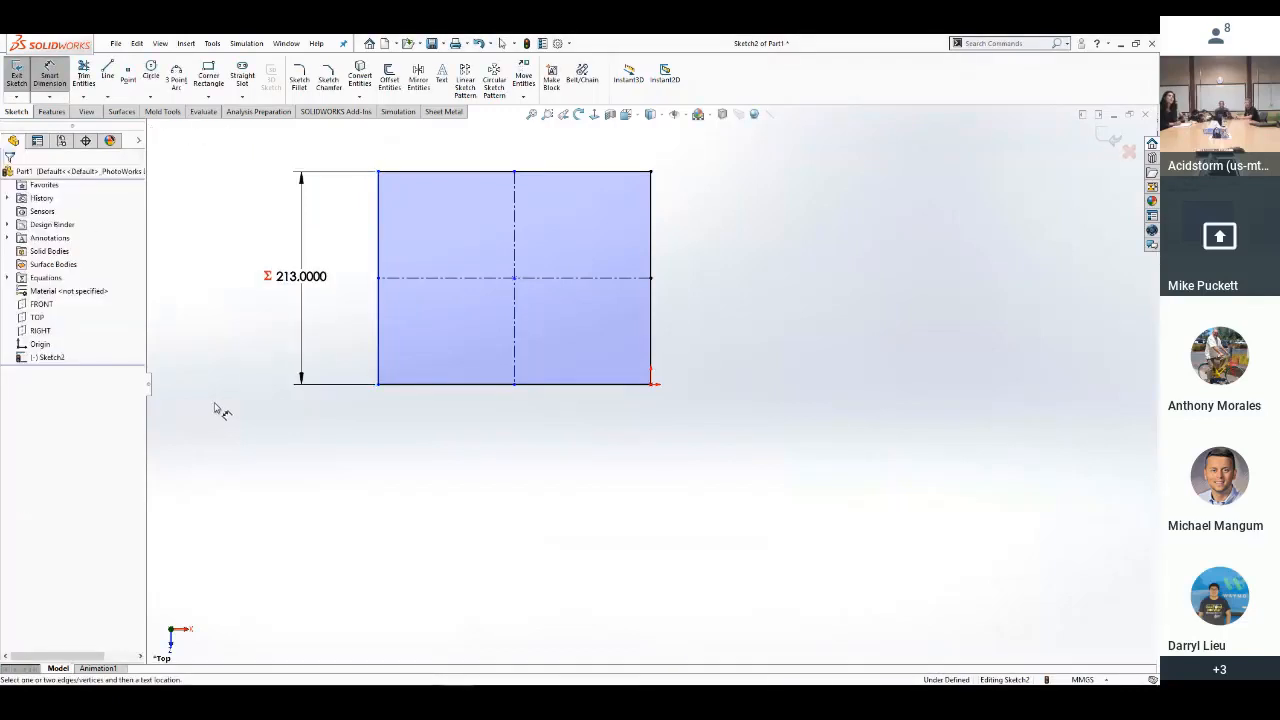
Expand the Equations folder, then dimension the rectangle's bottom horizontal edge and link its value to global variable B
{"action": "left_click", "coordinate": [8, 277]}
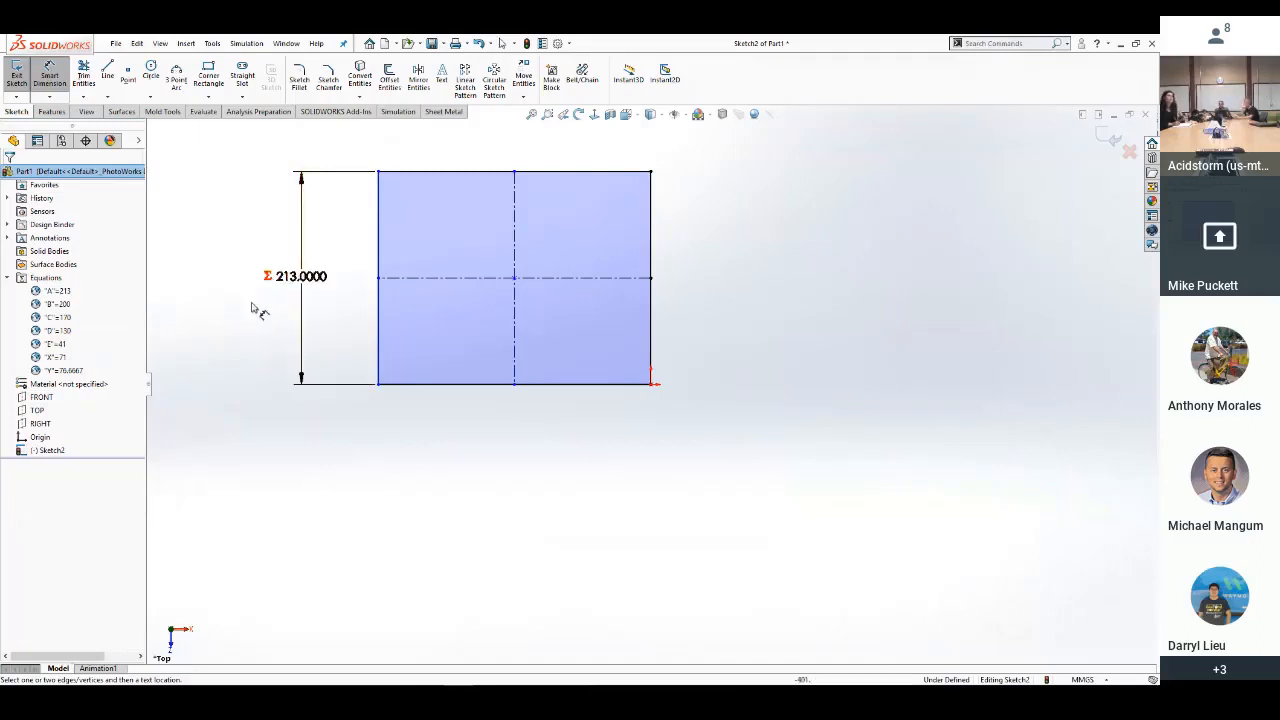
{"action": "left_click", "coordinate": [500, 386]}
{"action": "left_click", "coordinate": [508, 463]}
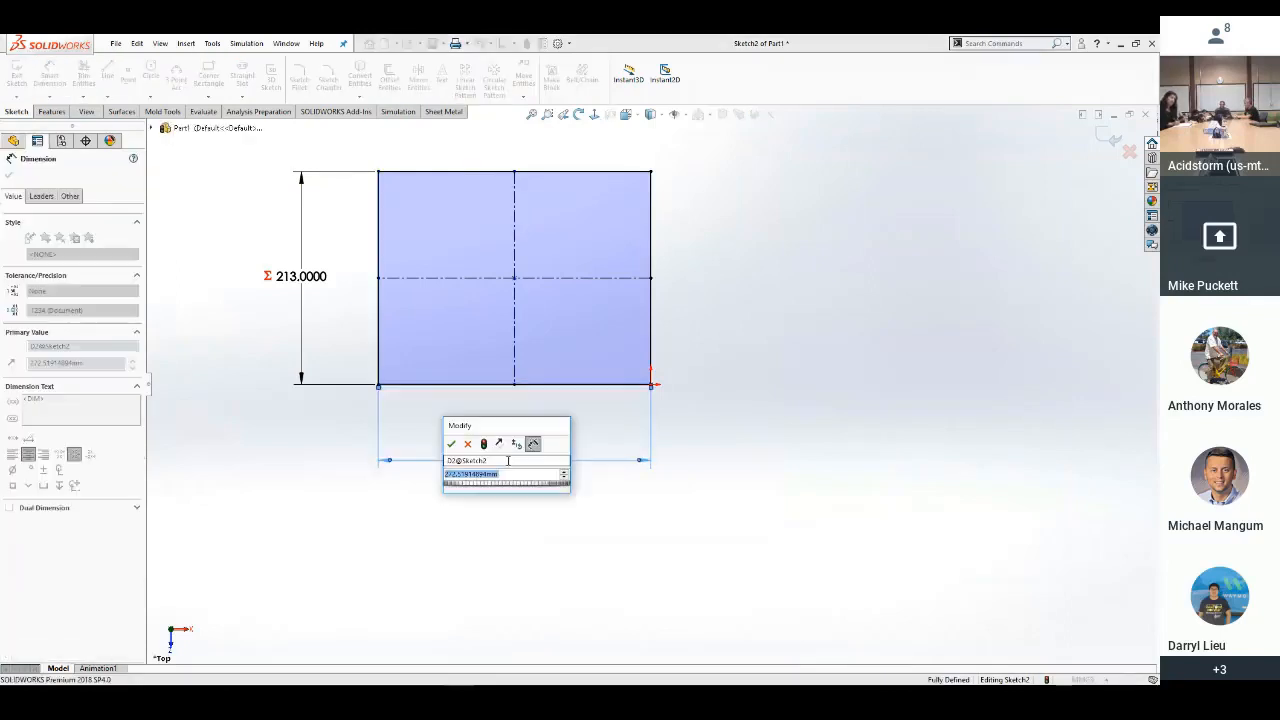
{"action": "type", "text": "=\""}
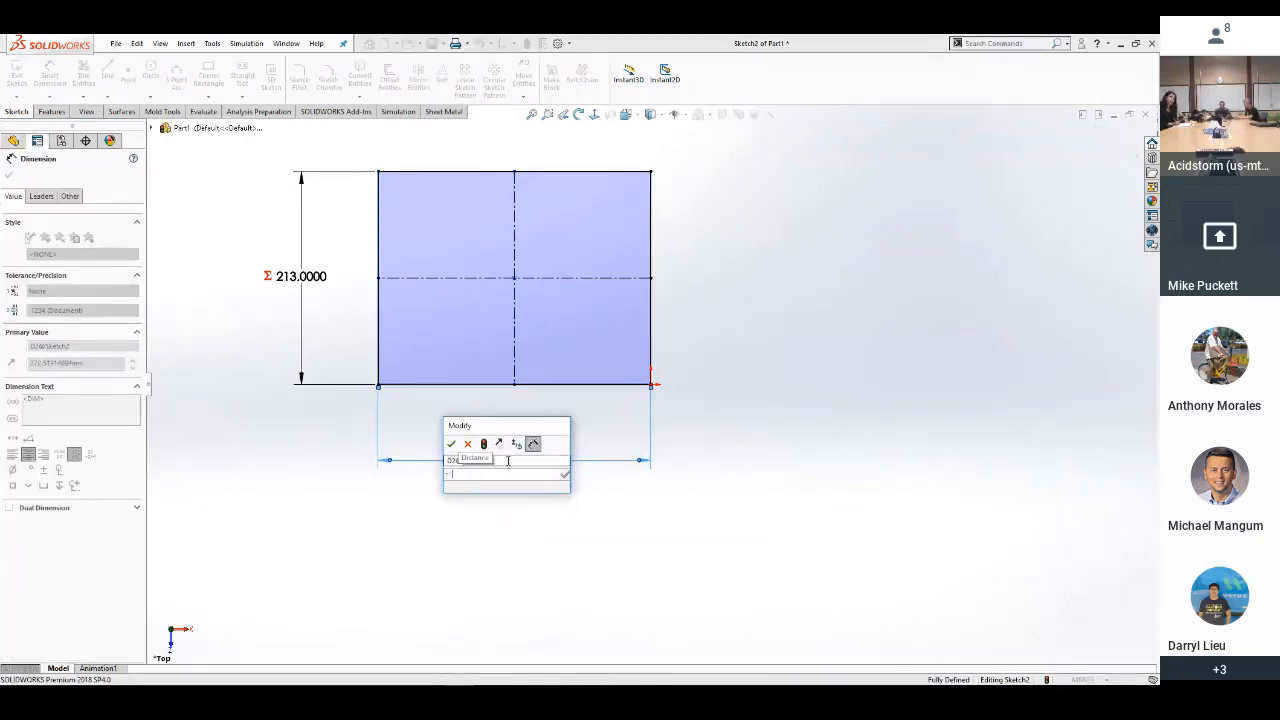
{"action": "type", "text": "B\""}
{"action": "key", "text": "Return"}
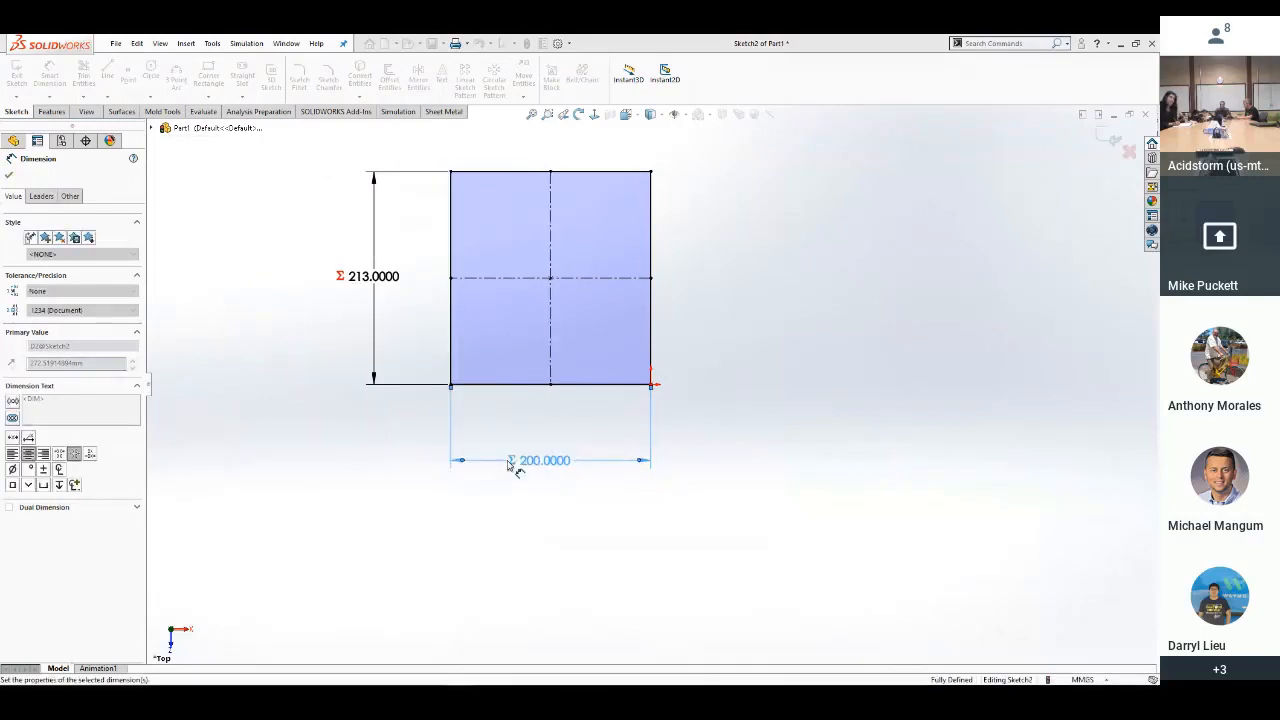
{"action": "left_click", "coordinate": [568, 523]}
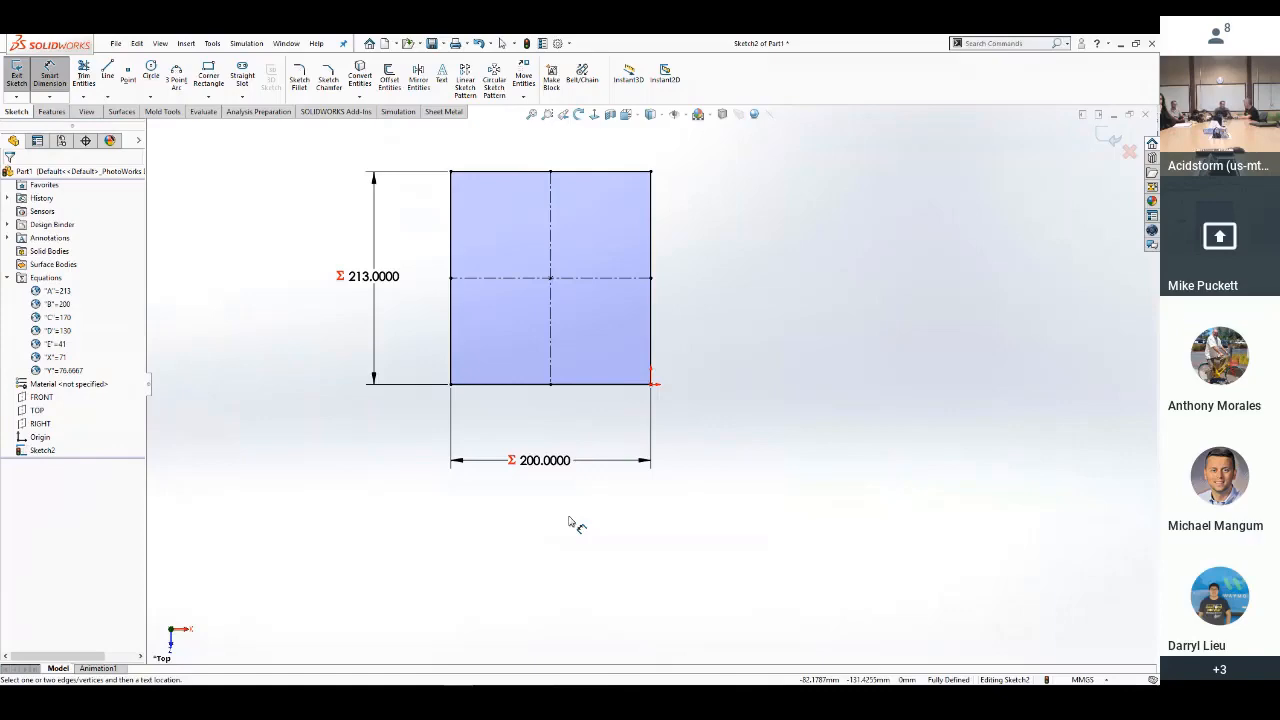
Check the base thickness on the Part Model Creation slide and extrude the rectangle sketch to a blind depth of 25 mm
{"action": "key", "text": "super+Tab"}
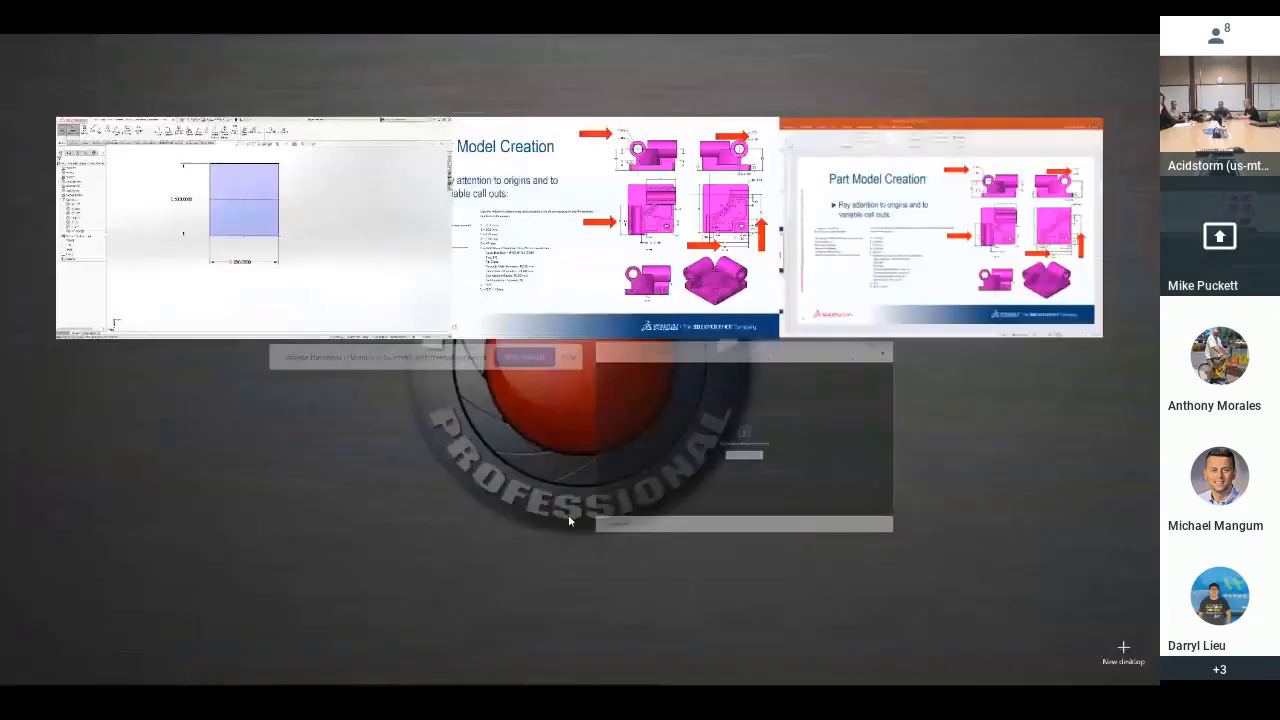
{"action": "left_click", "coordinate": [663, 251]}
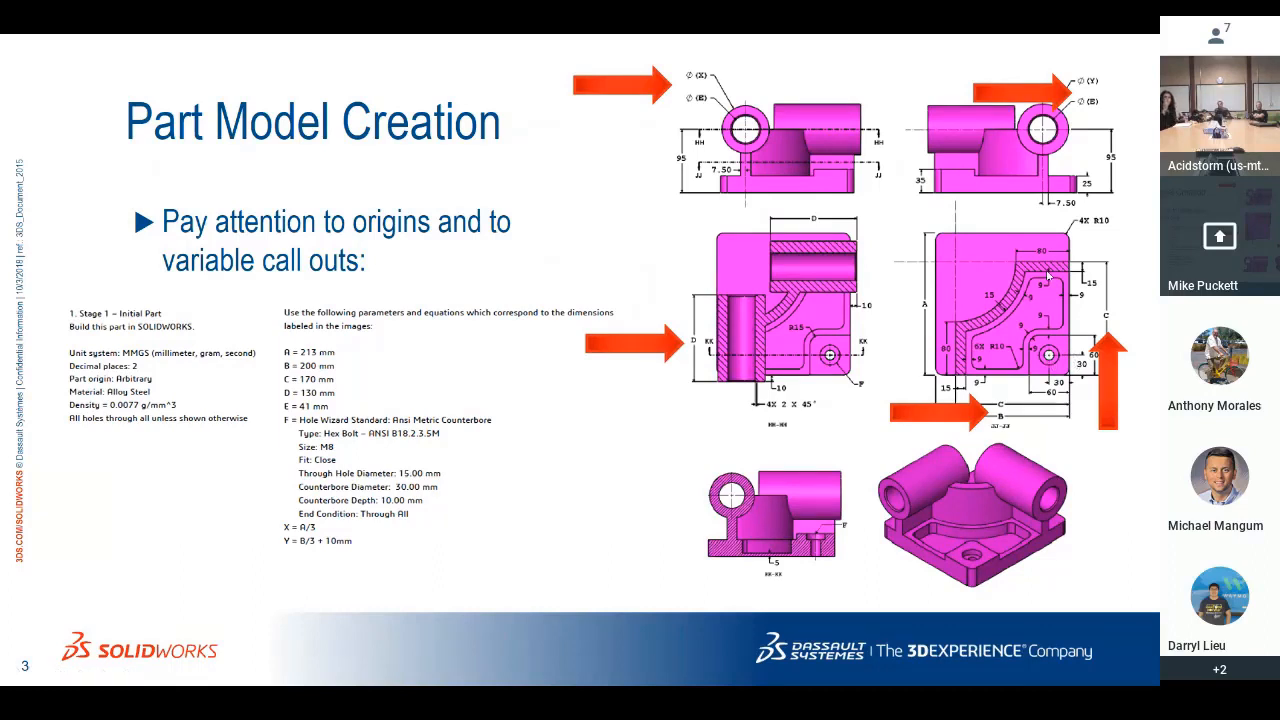
{"action": "key", "text": "super+Tab"}
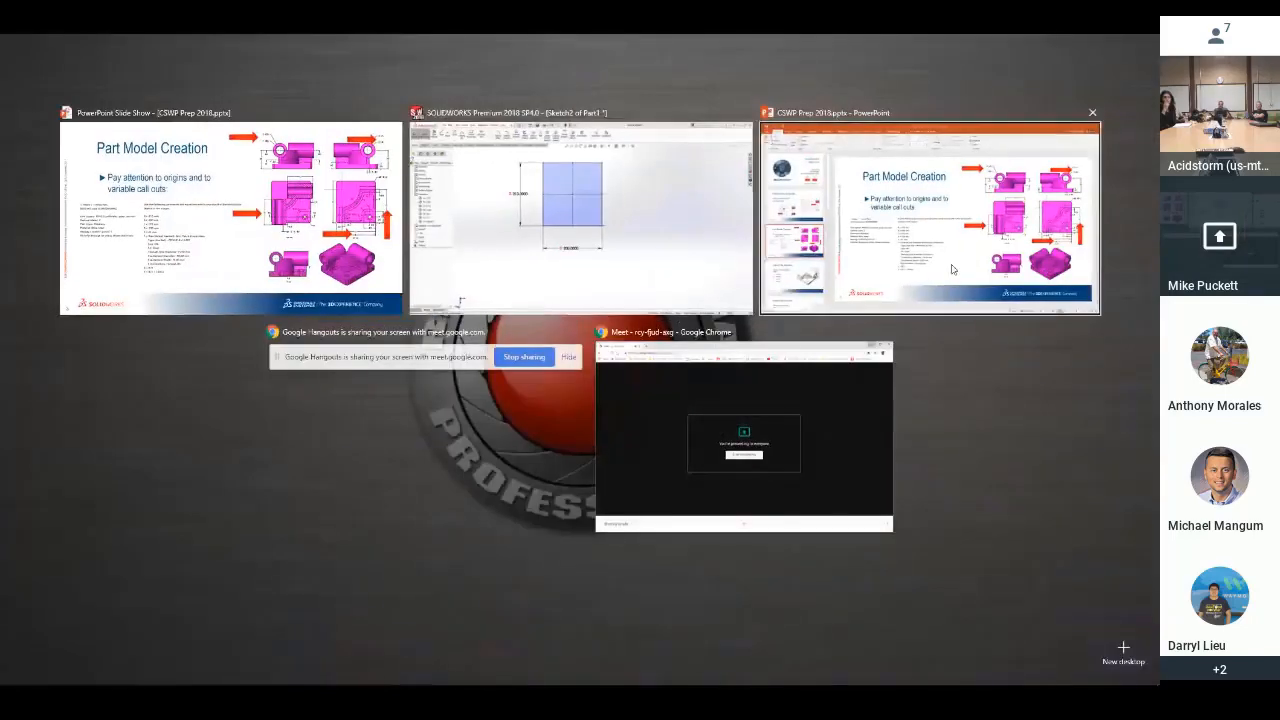
{"action": "left_click", "coordinate": [716, 247]}
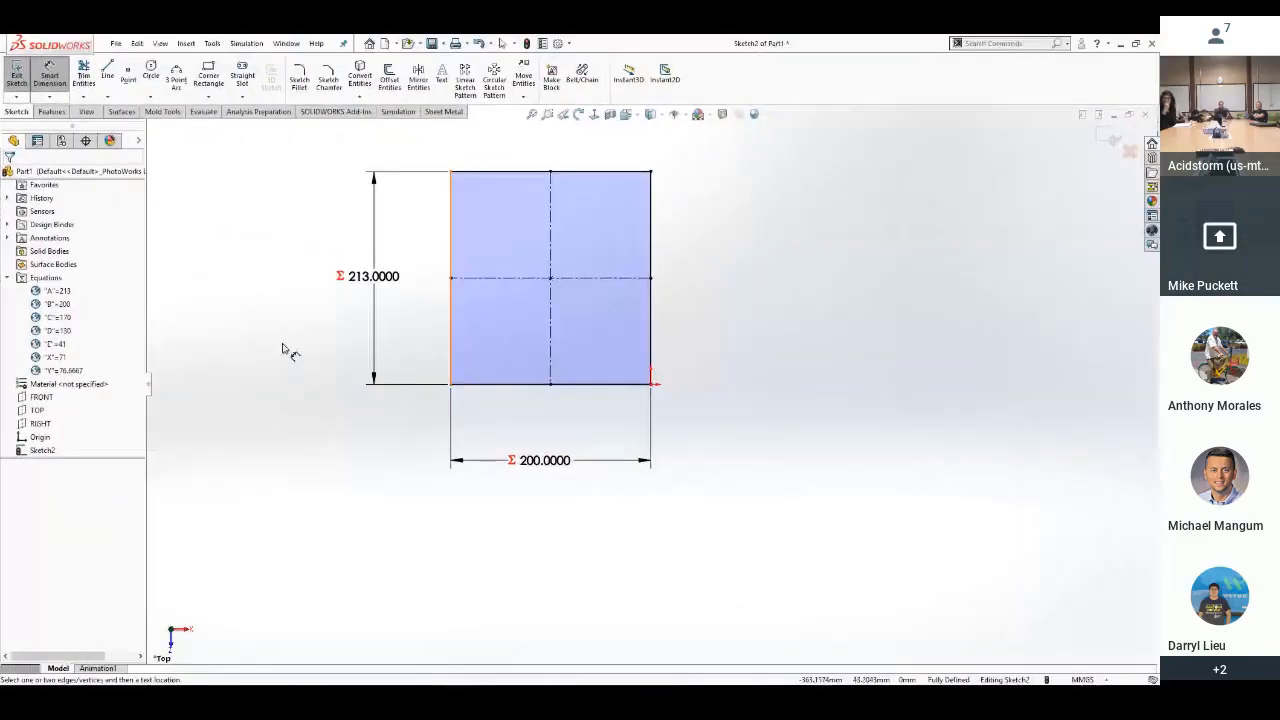
{"action": "key", "text": "s"}
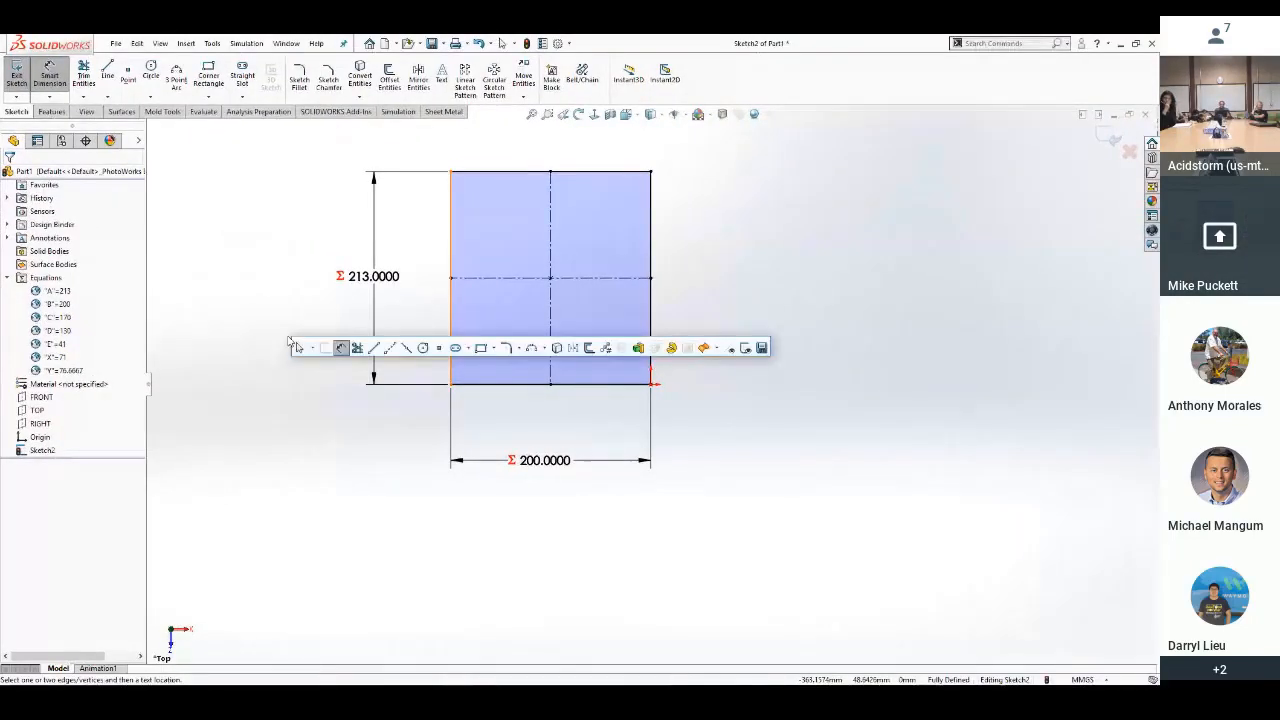
{"action": "left_click", "coordinate": [639, 346]}
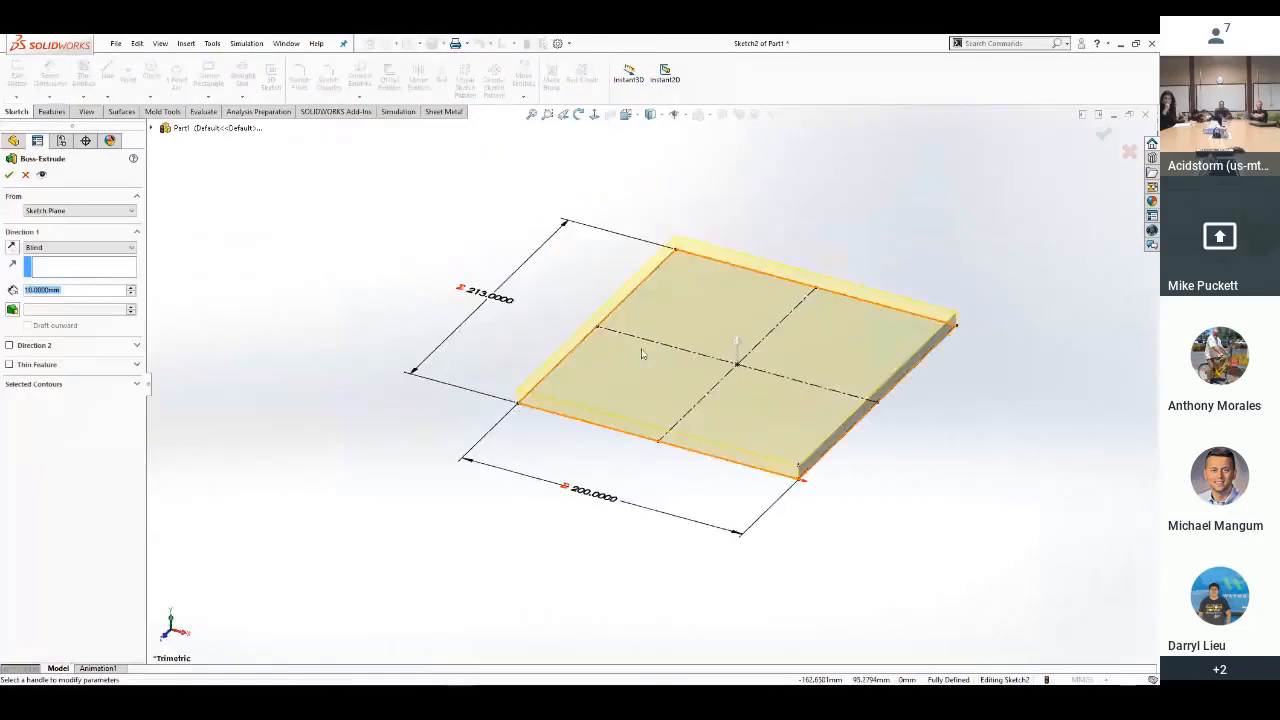
{"action": "type", "text": "25"}
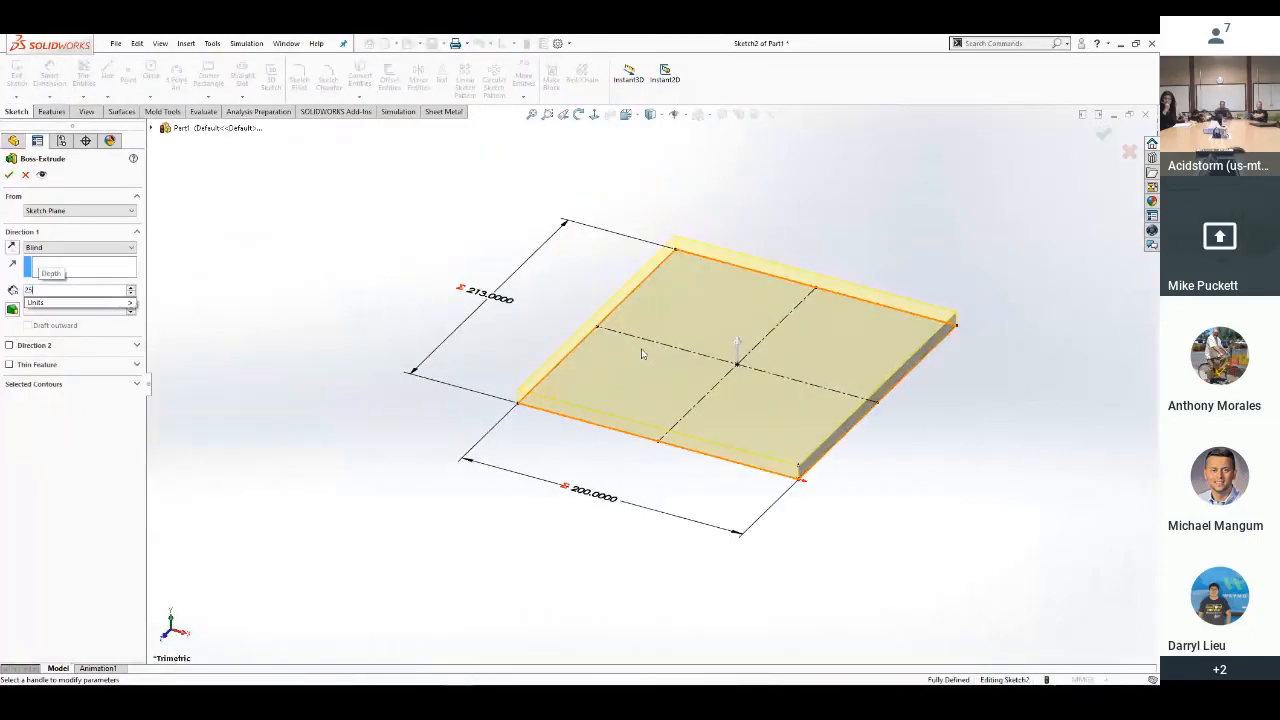
{"action": "key", "text": "Return"}
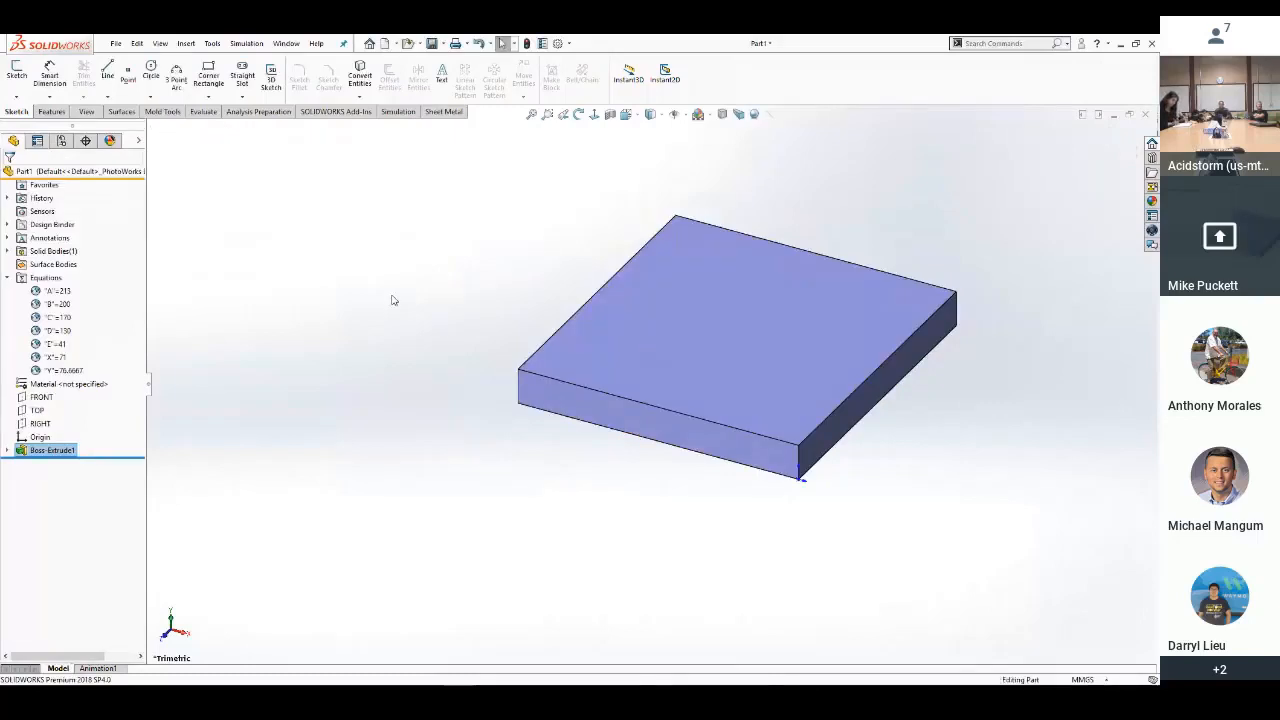
Save the part as Part1.SLDPRT in the Desktop folder
{"action": "left_click", "coordinate": [393, 300]}
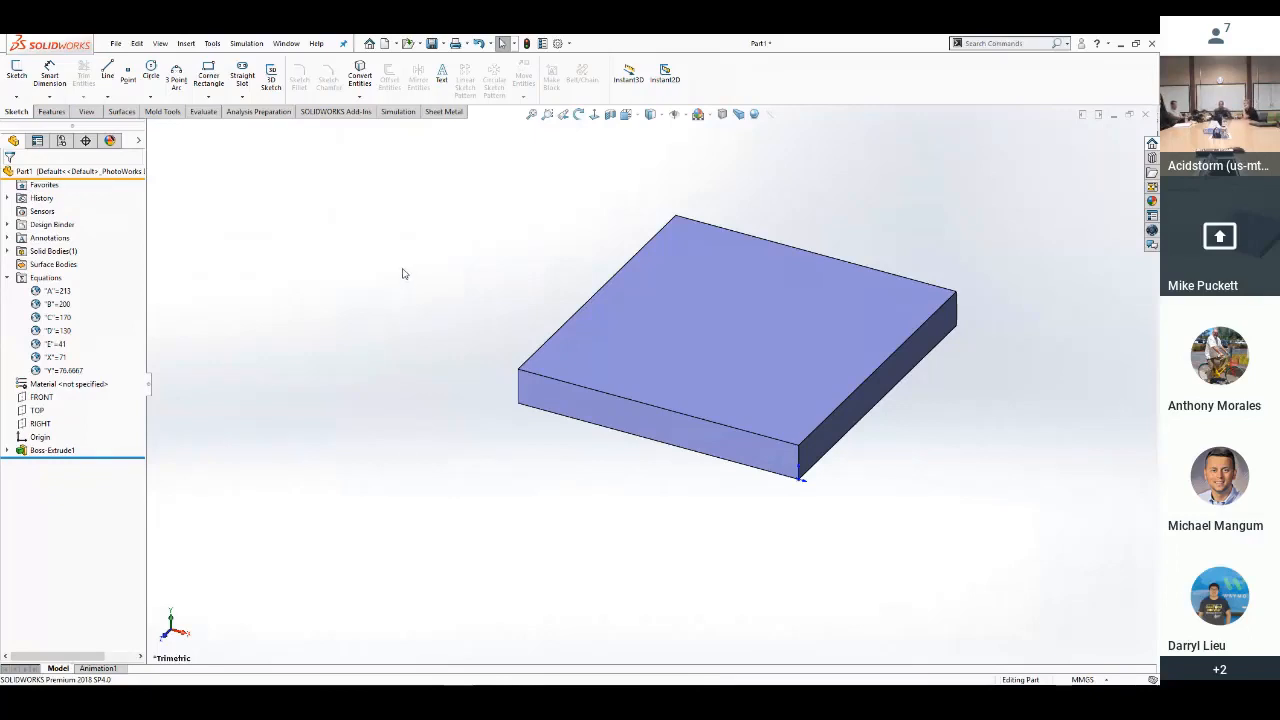
{"action": "left_click", "coordinate": [430, 44]}
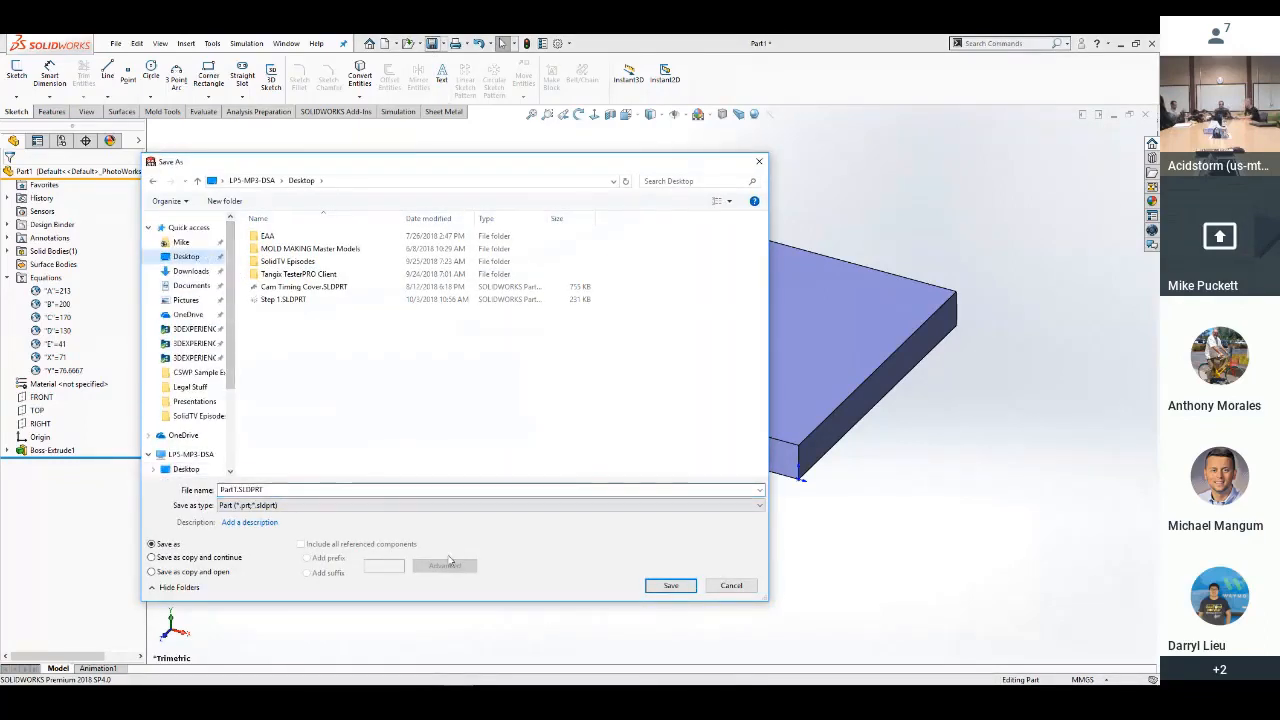
{"action": "left_click", "coordinate": [670, 585]}
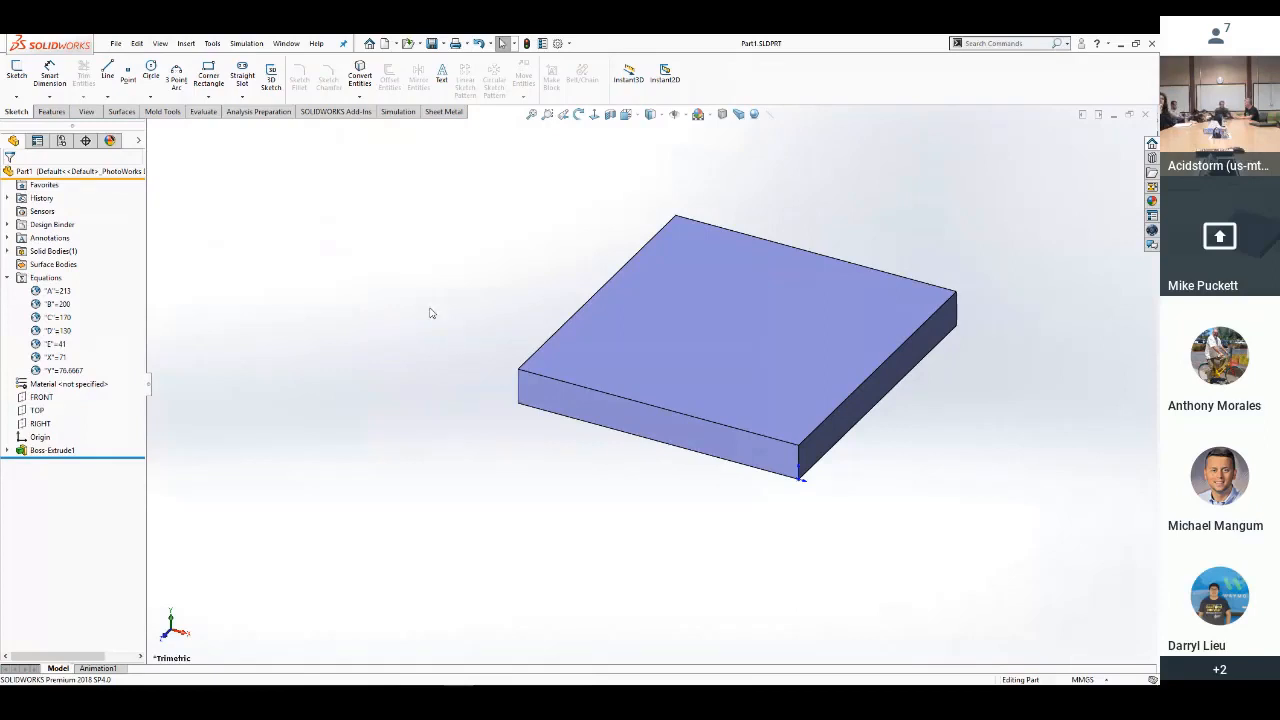
Check the drawings on the Part Model Creation slide and start a sketch on the plate's top face, viewed normal to it
{"action": "key", "text": "super+Tab"}
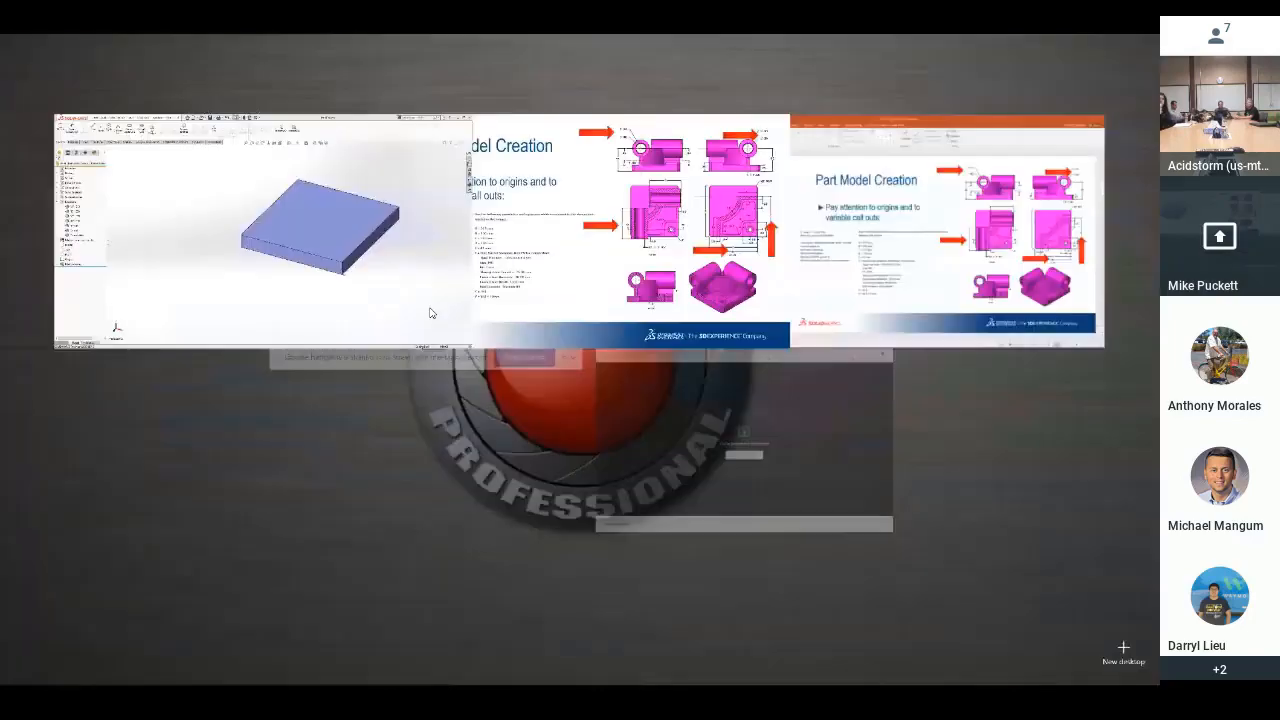
{"action": "left_click", "coordinate": [618, 250]}
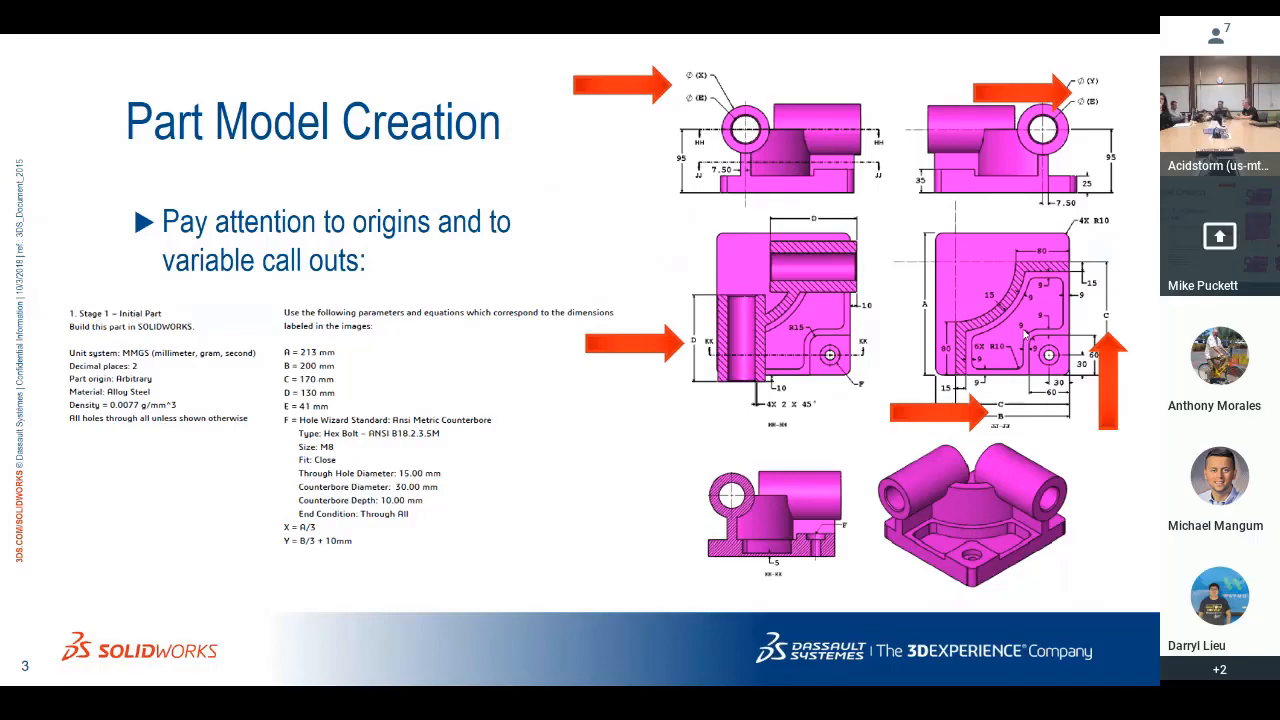
{"action": "key", "text": "super+Tab"}
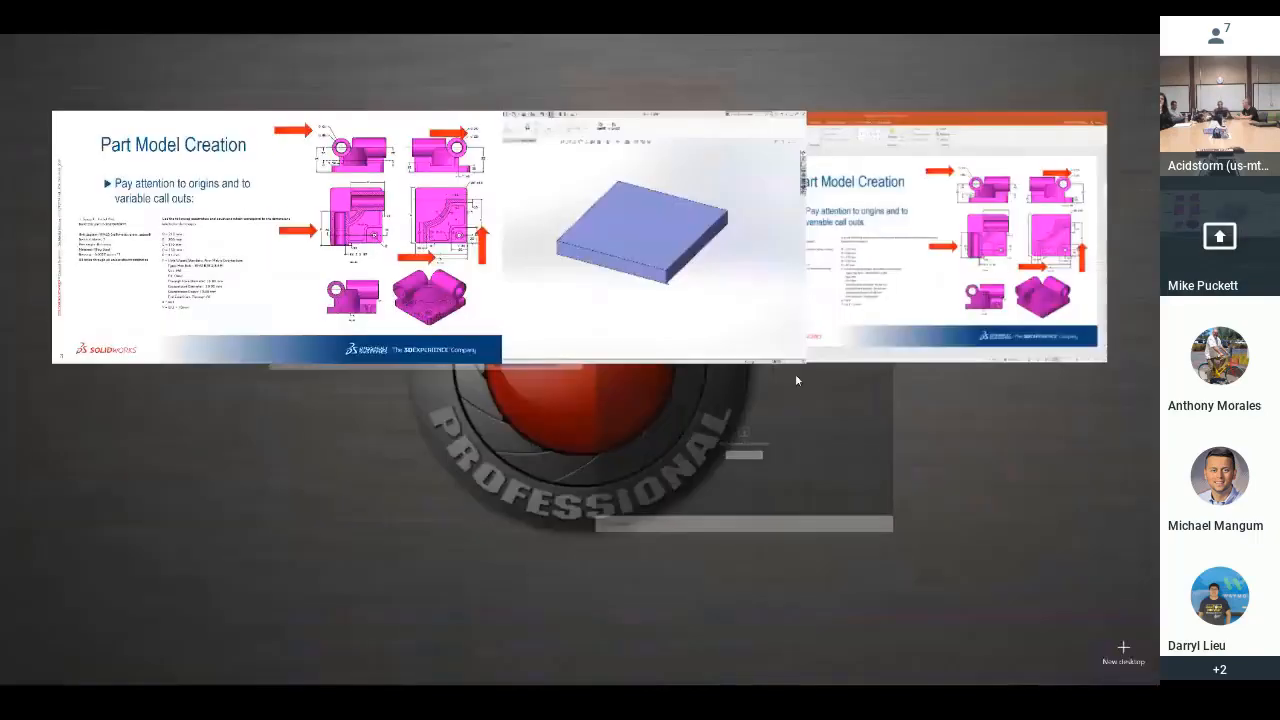
{"action": "left_click", "coordinate": [657, 278]}
{"action": "left_click", "coordinate": [736, 307]}
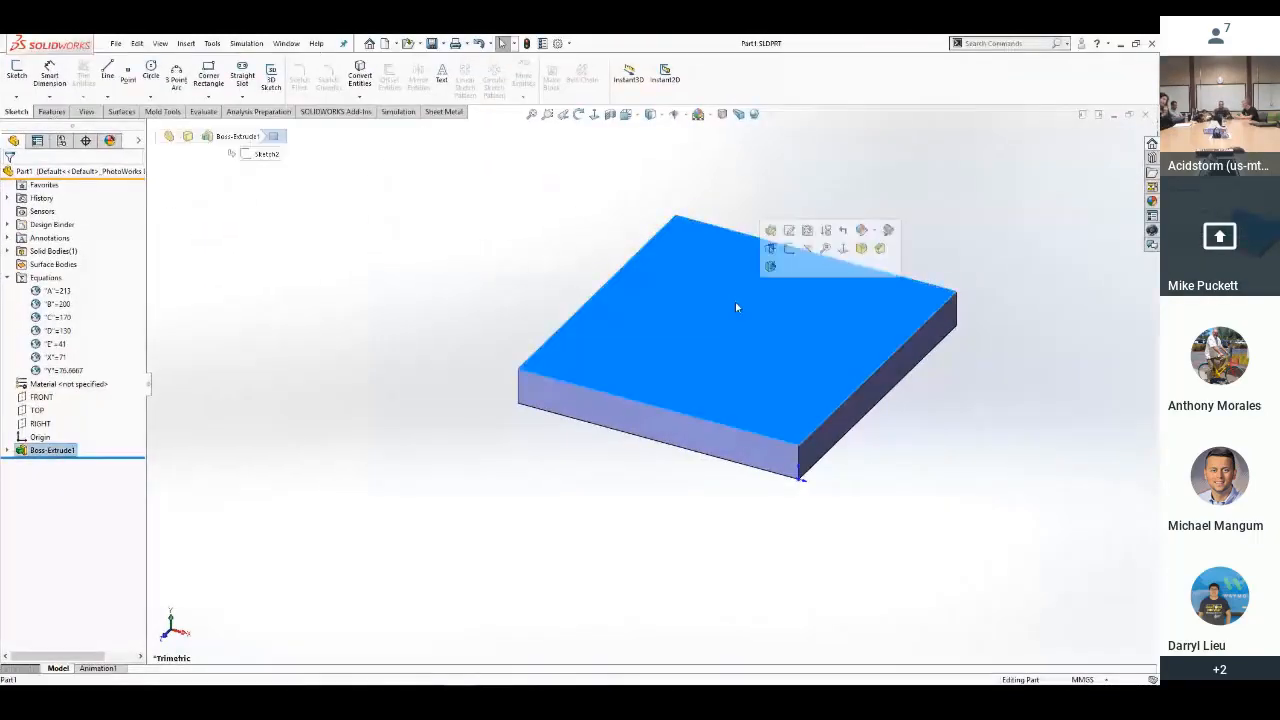
{"action": "left_click", "coordinate": [770, 248]}
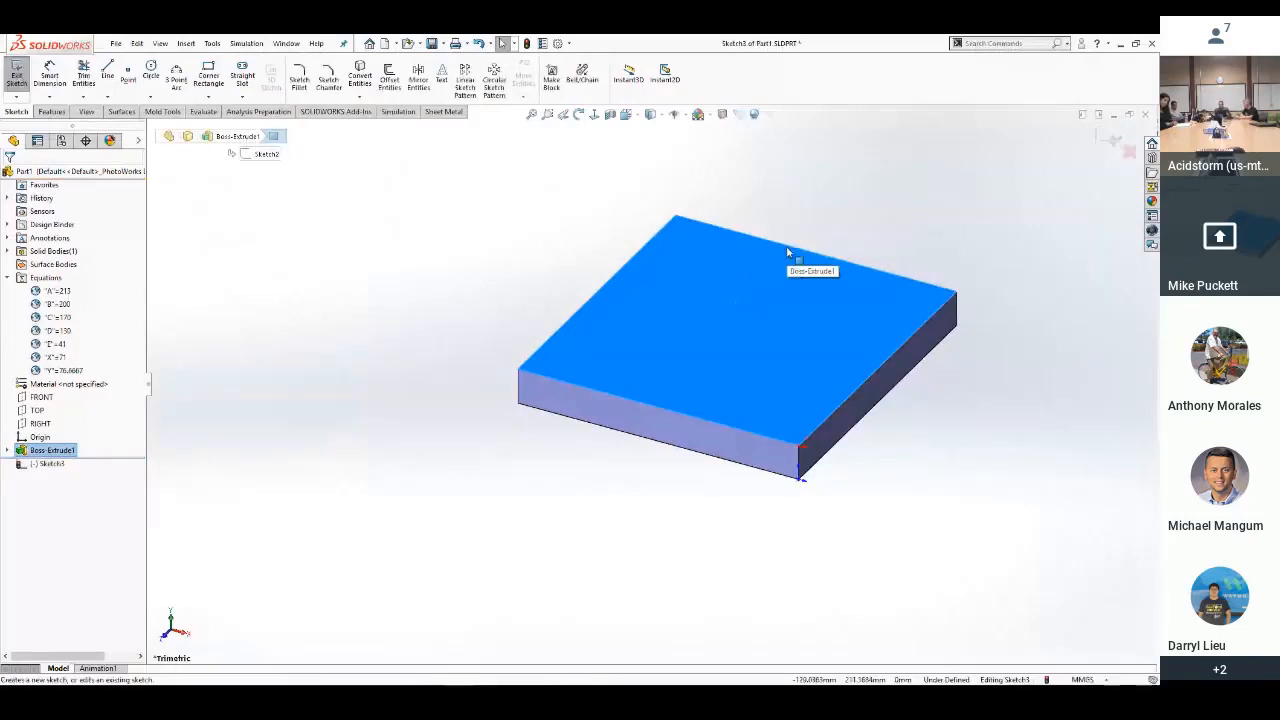
{"action": "left_click", "coordinate": [594, 114]}
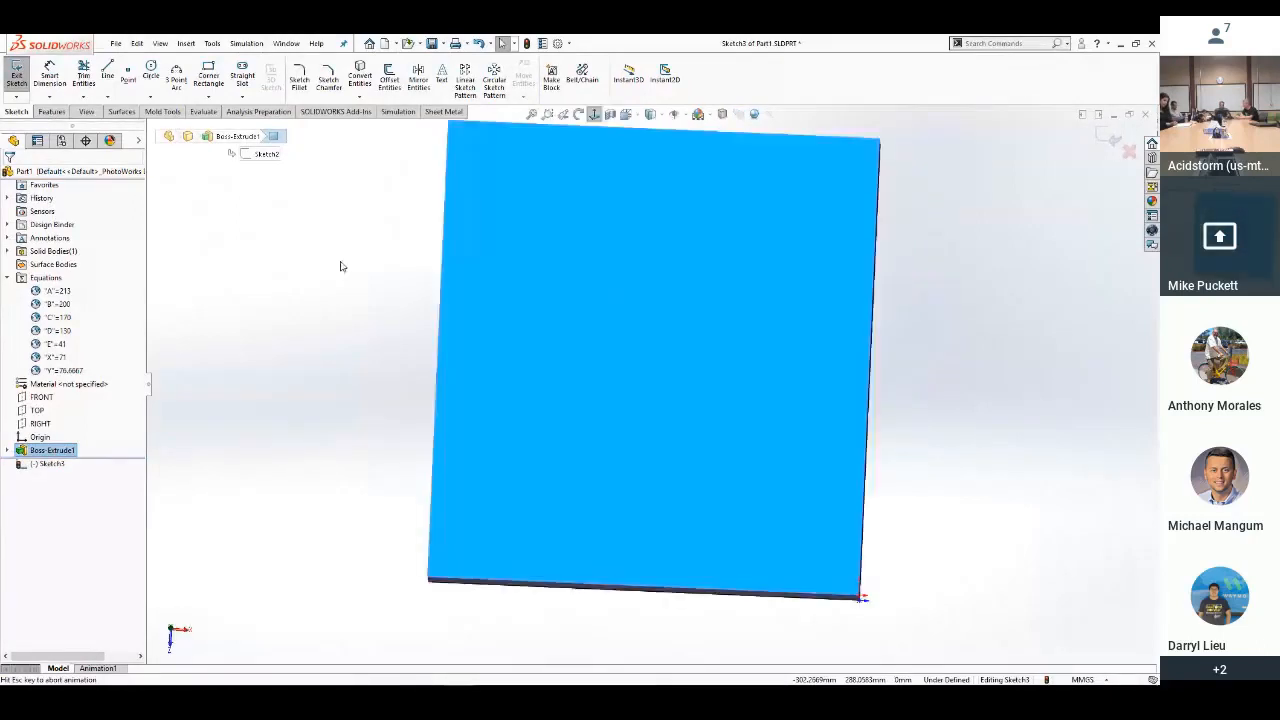
{"action": "left_click", "coordinate": [321, 297]}
{"action": "key", "text": "z"}
{"action": "key", "text": "z"}
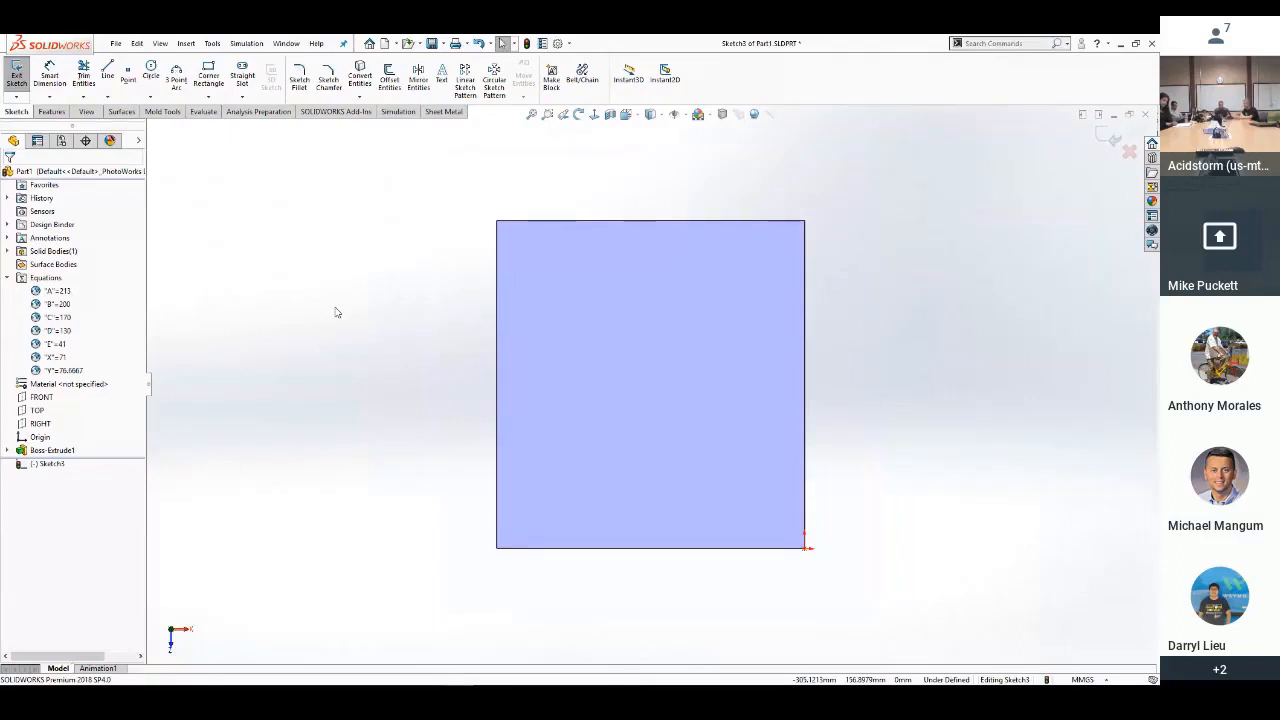
{"action": "key", "text": "s"}
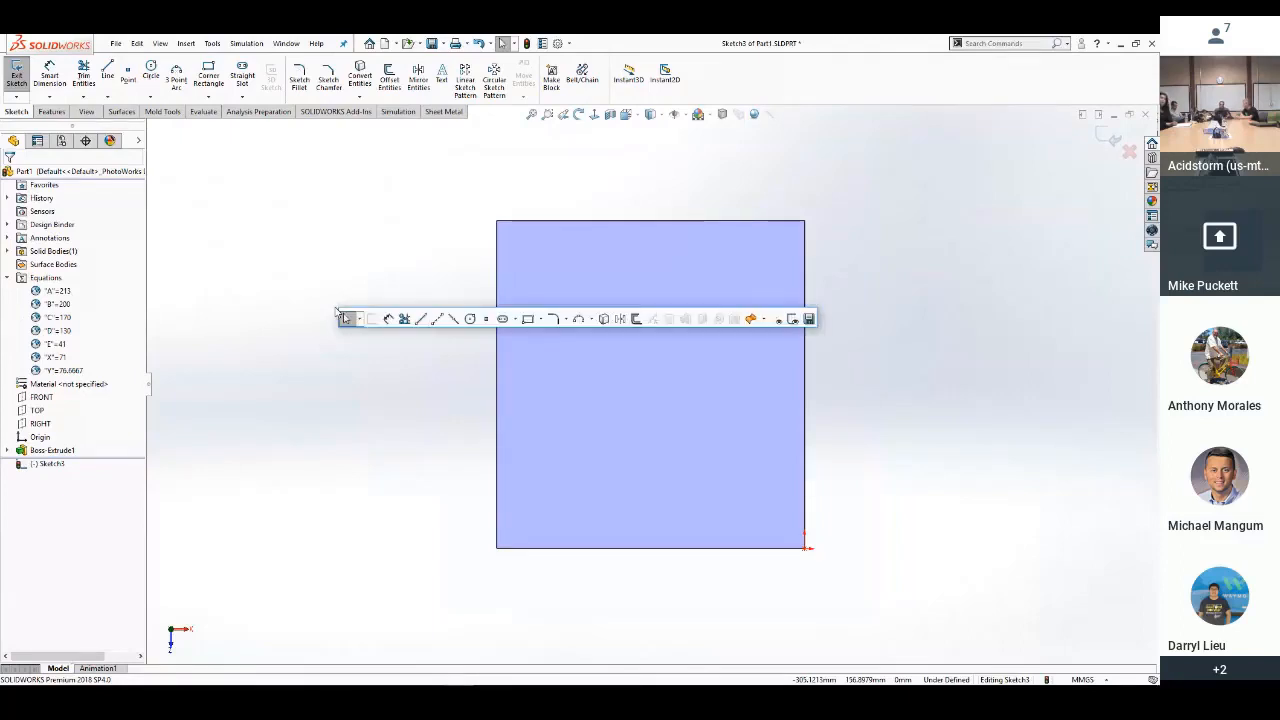
{"action": "left_click", "coordinate": [424, 324]}
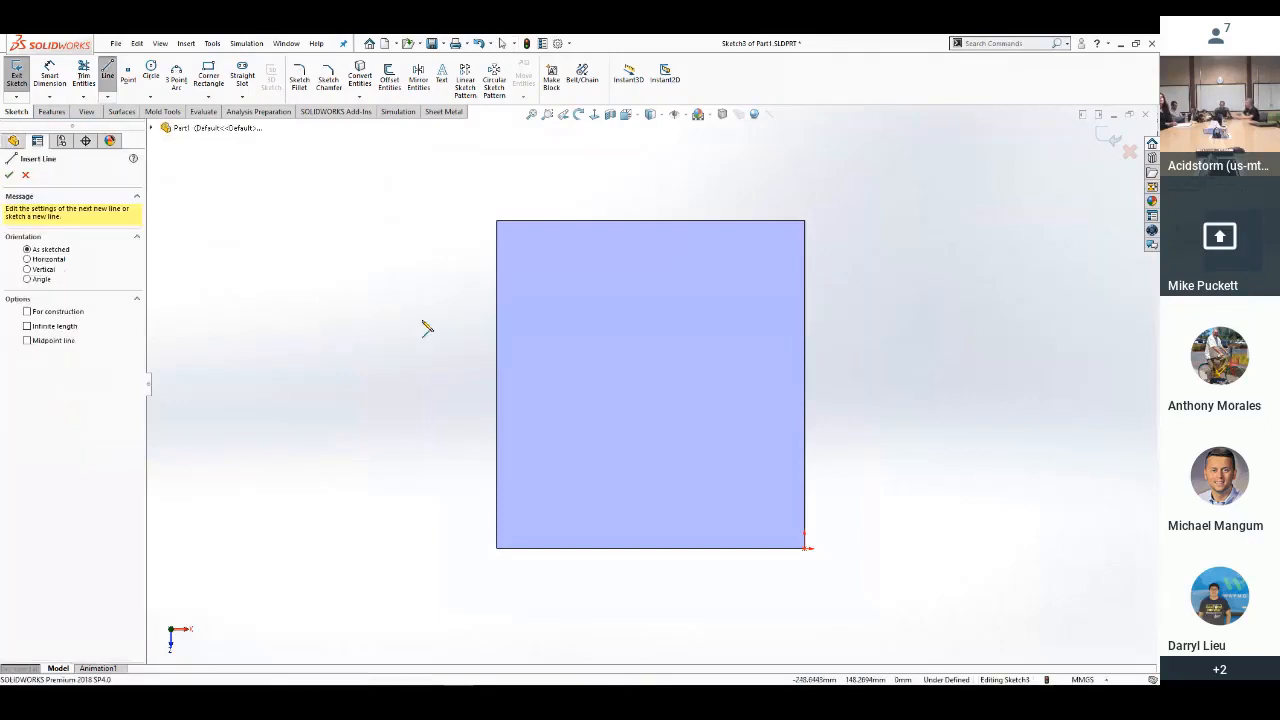
{"action": "left_click", "coordinate": [572, 549]}
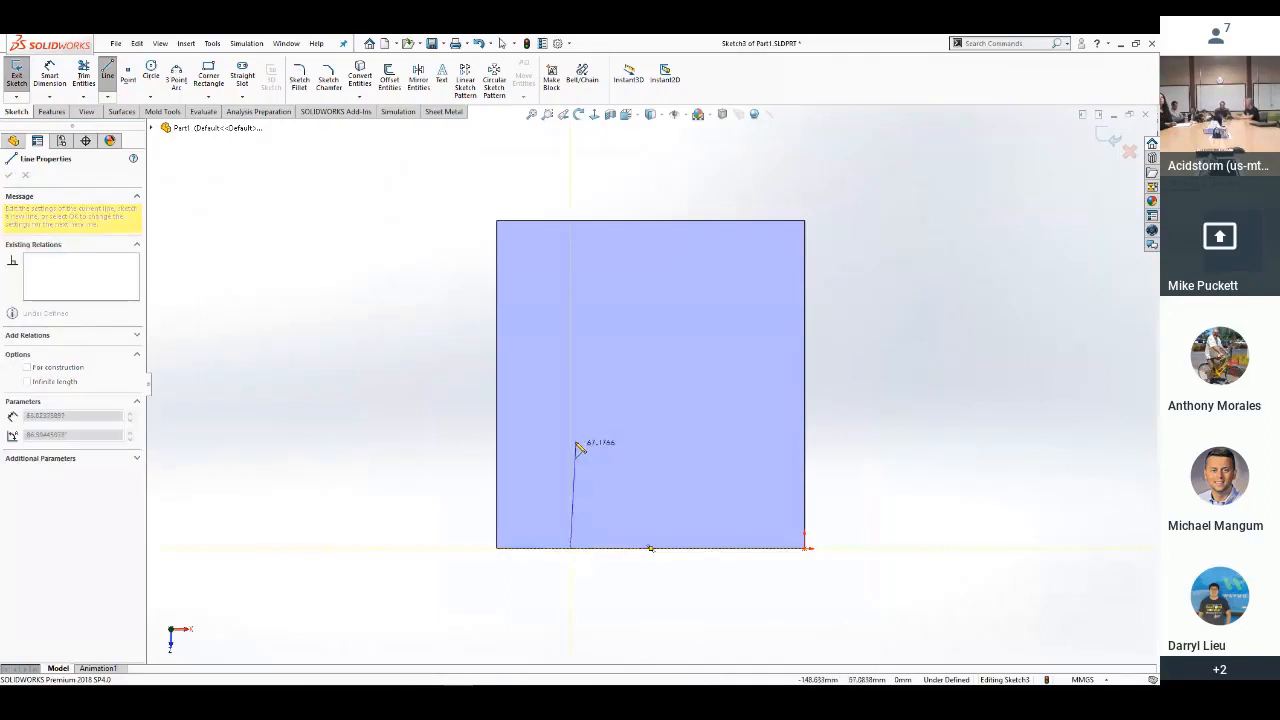
{"action": "left_click", "coordinate": [571, 374]}
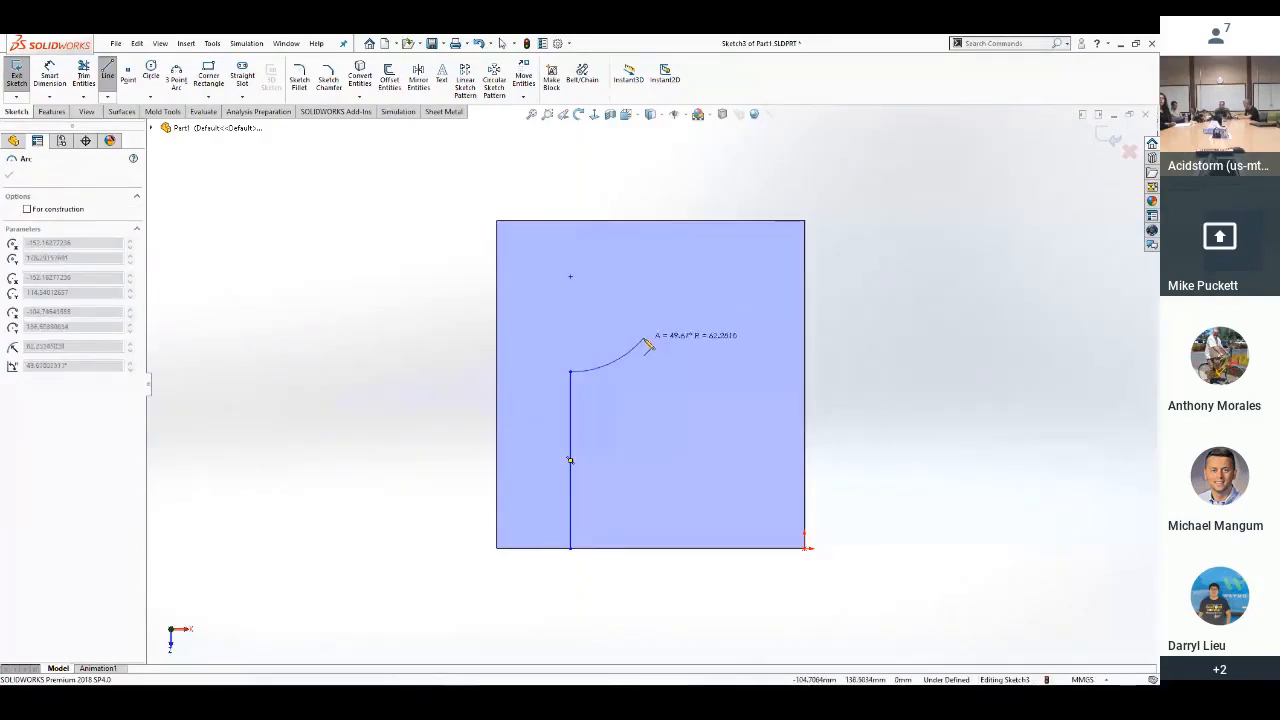
{"action": "key", "text": "Escape"}
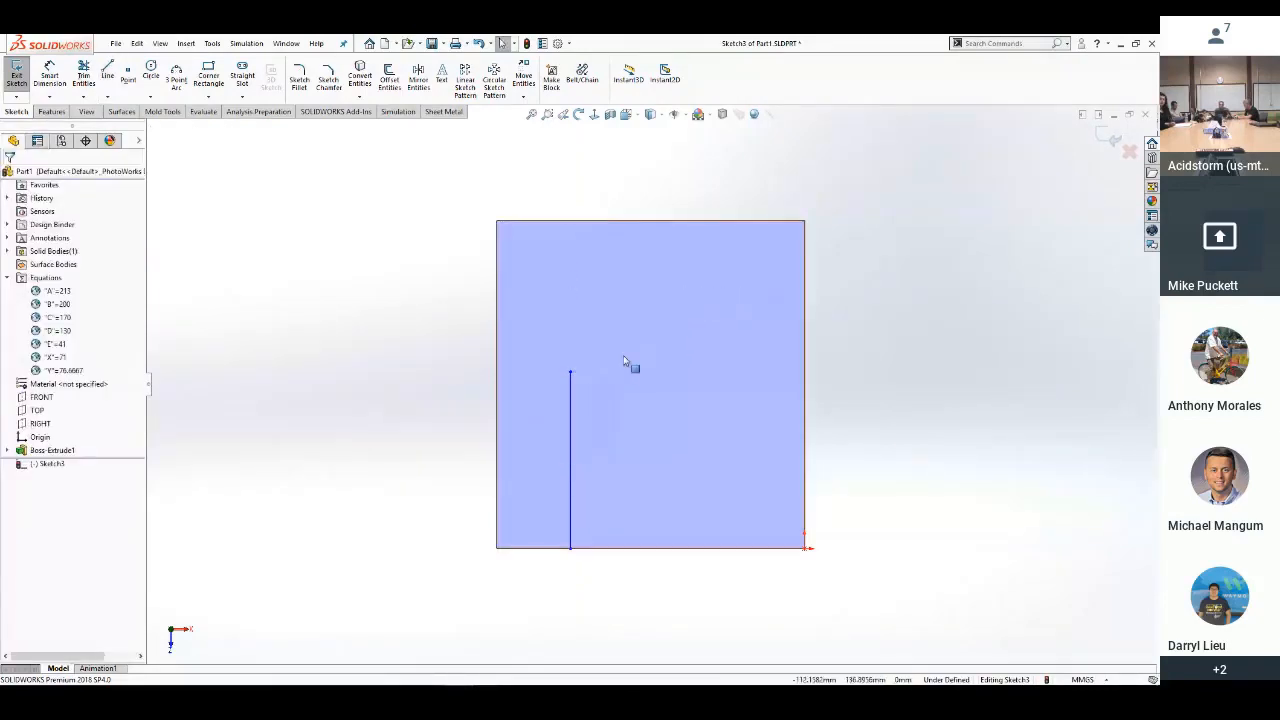
{"action": "left_click", "coordinate": [570, 420]}
{"action": "key", "text": "Delete"}
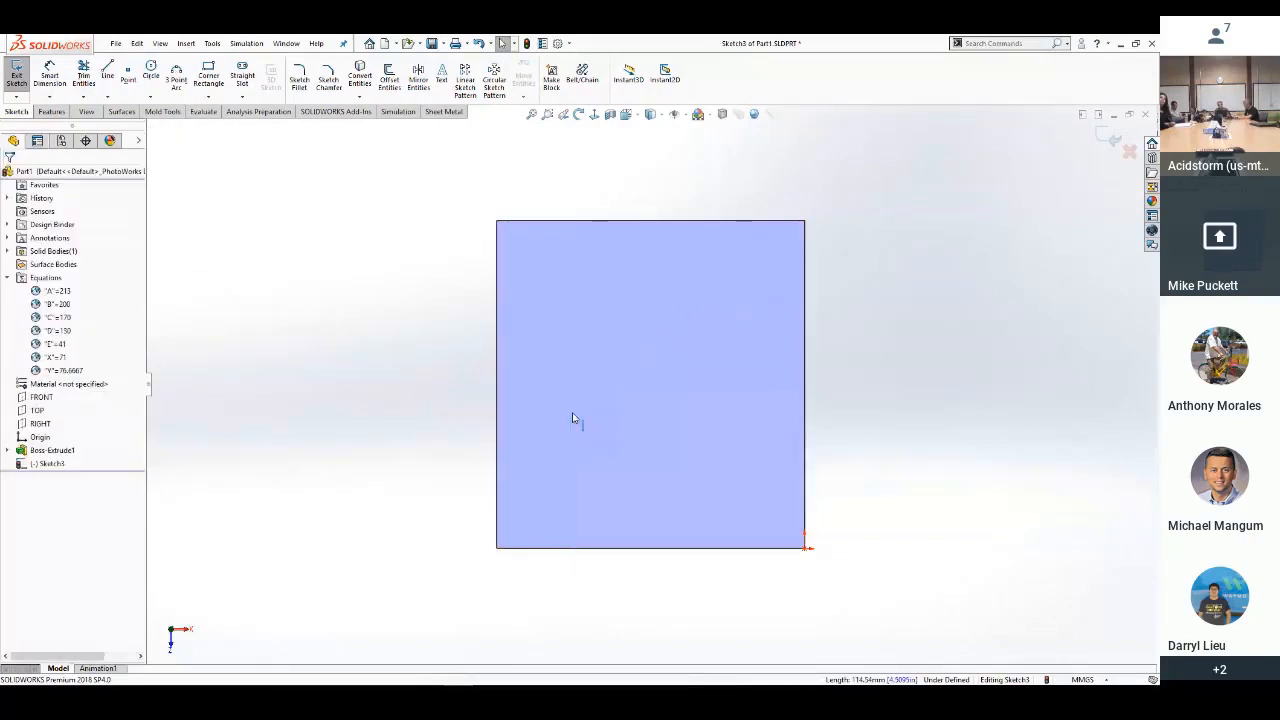
Sketch a vertical line about 109 mm up from the plate's bottom edge, an inward arc, and a horizontal line about 85 mm to the right edge
{"action": "key", "text": "s"}
{"action": "left_click", "coordinate": [560, 420]}
{"action": "left_click", "coordinate": [559, 547]}
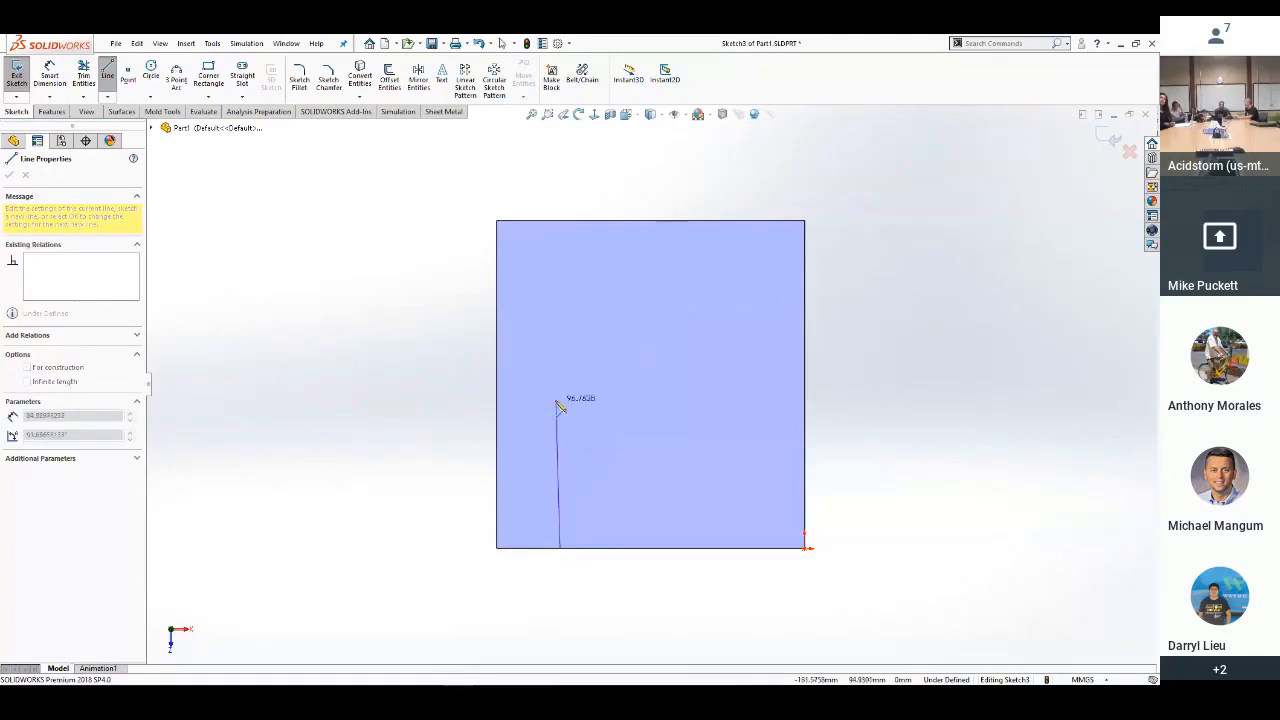
{"action": "left_click", "coordinate": [560, 380]}
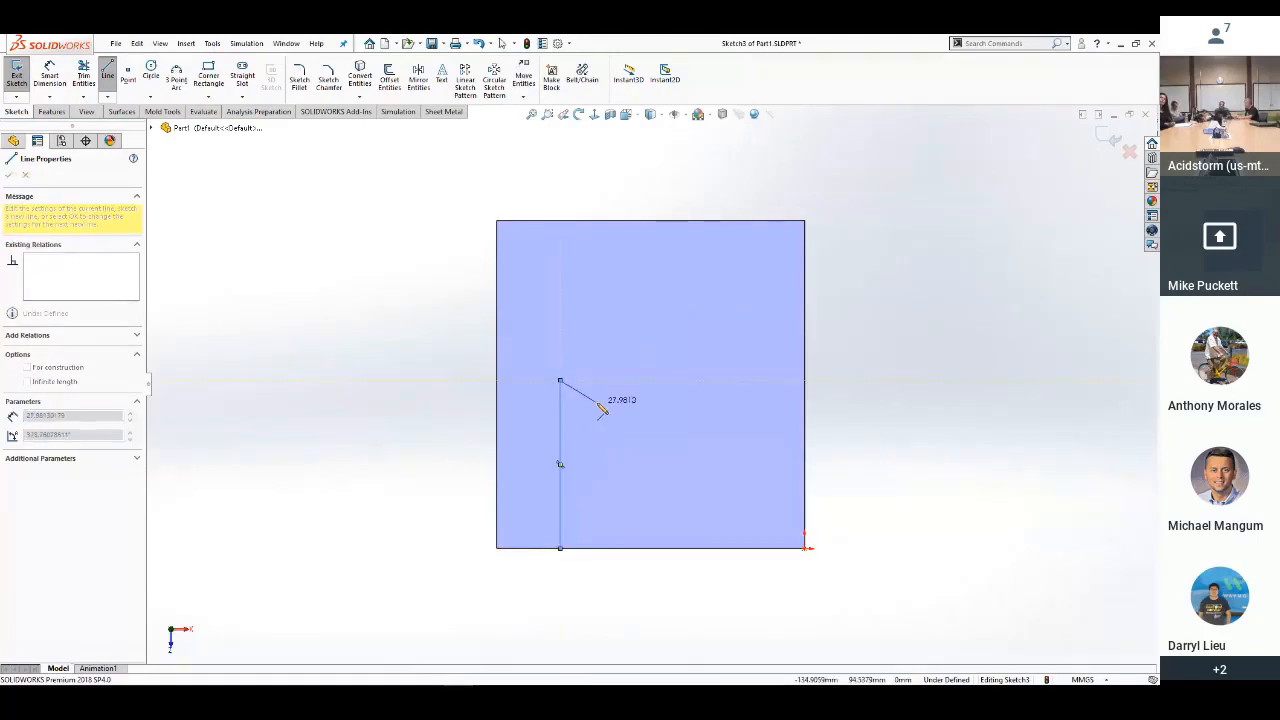
{"action": "left_click", "coordinate": [561, 381]}
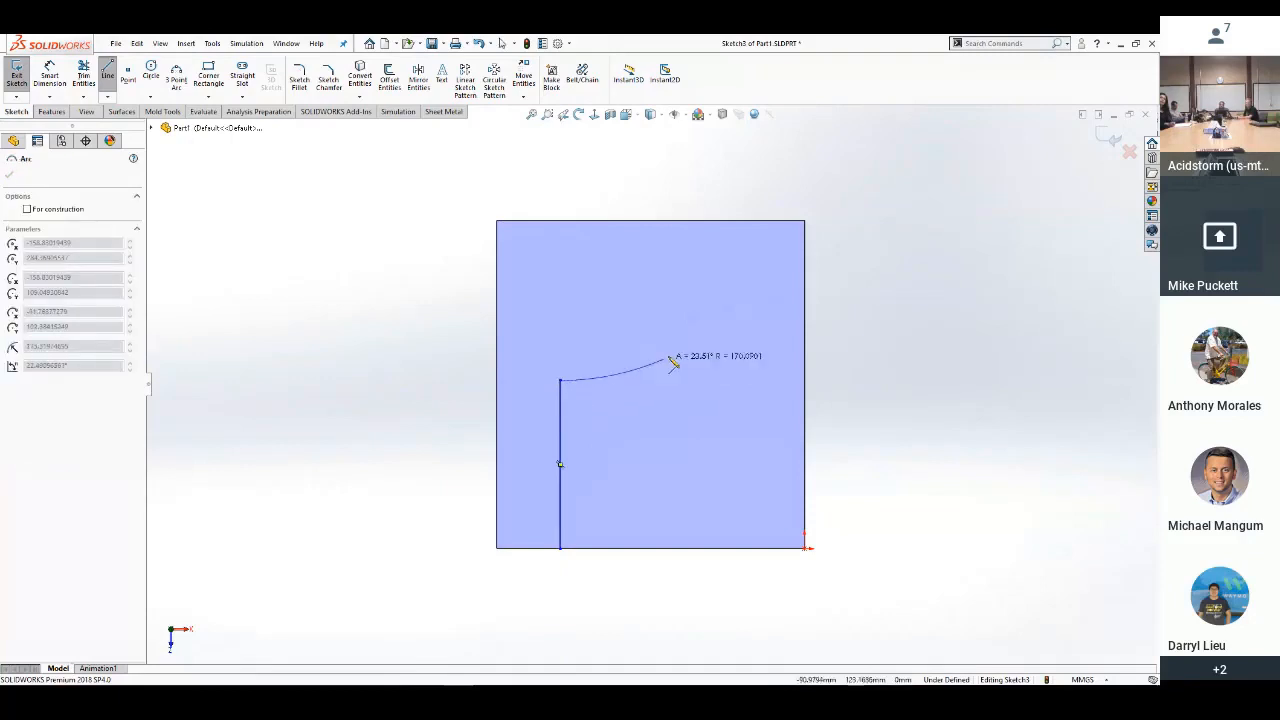
{"action": "left_click", "coordinate": [673, 298]}
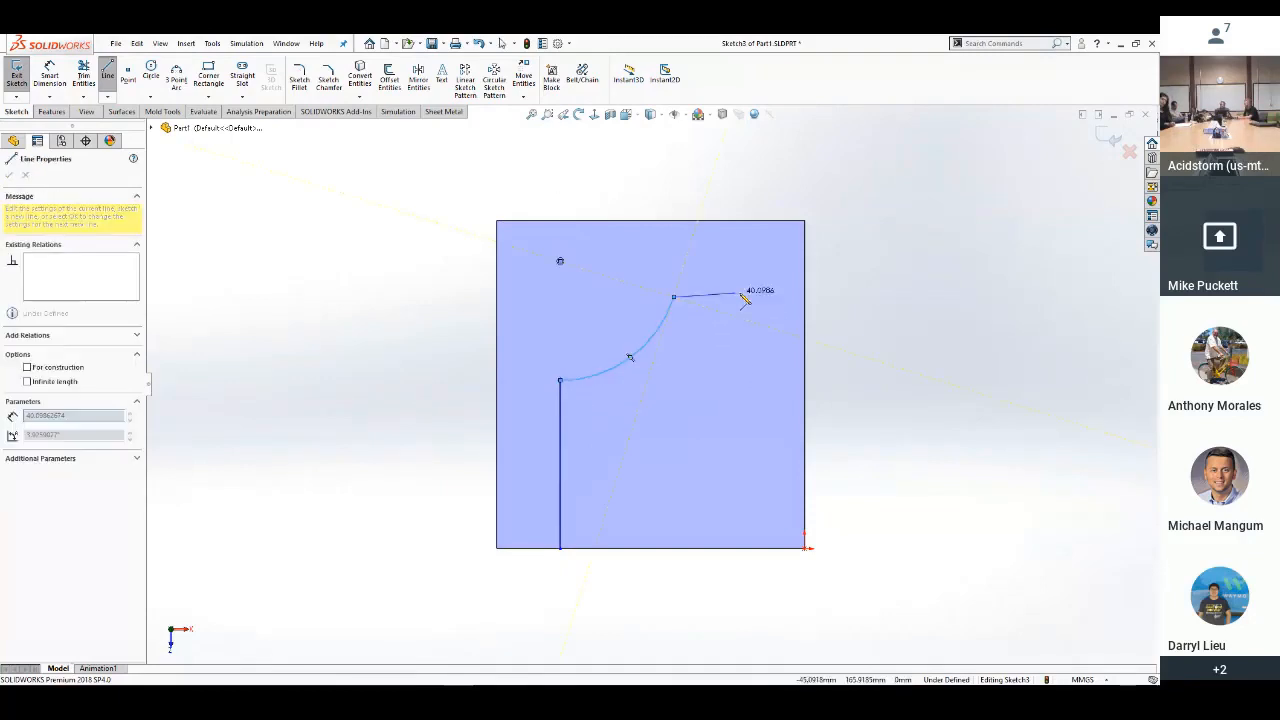
{"action": "left_click", "coordinate": [805, 297]}
{"action": "key", "text": "Escape"}
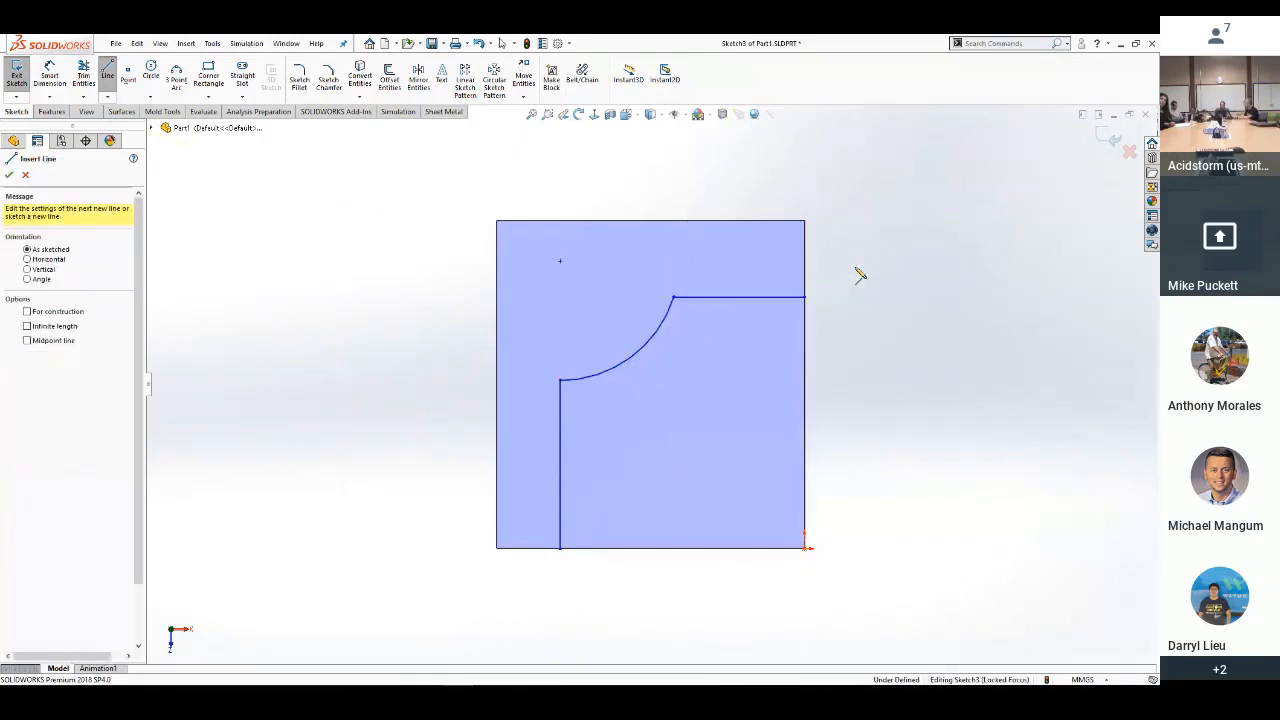
{"action": "right_click", "coordinate": [873, 332]}
{"action": "left_click", "coordinate": [878, 333]}
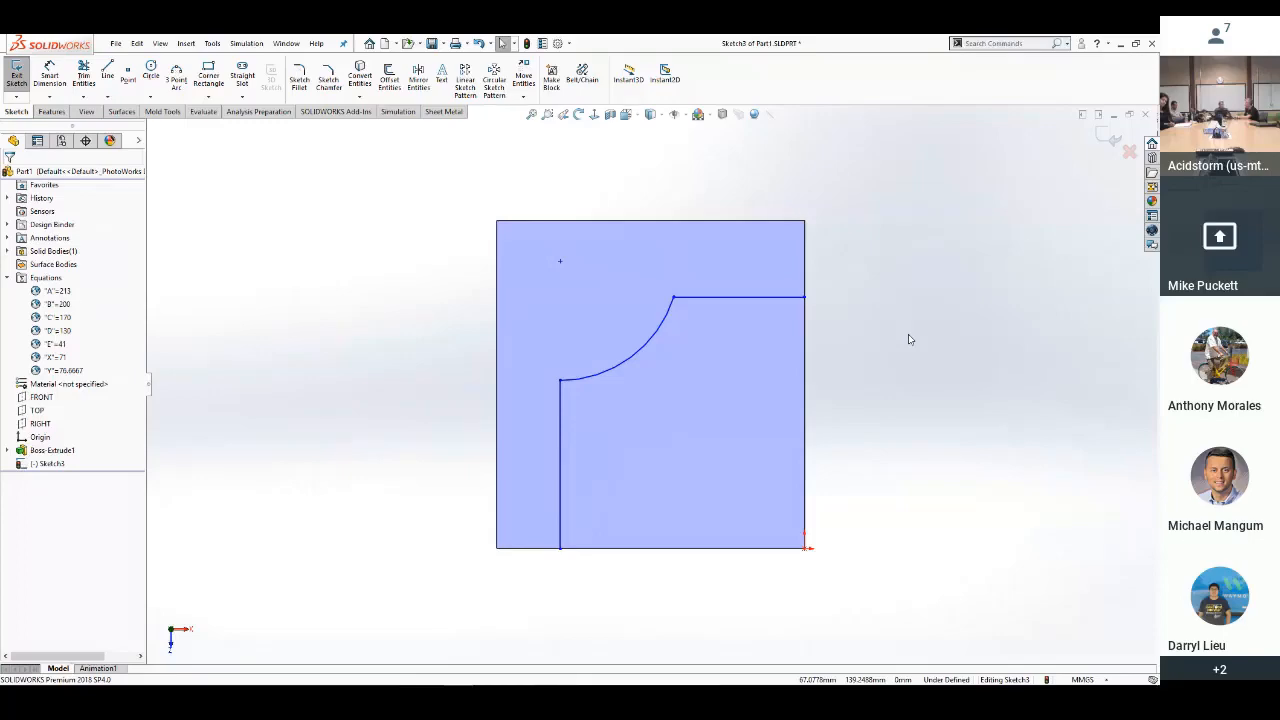
Check the drawings on the Part Model Creation slide and dimension the vertical sketch line from the plate's right edge, linked to global variable C
{"action": "key", "text": "super+Tab"}
{"action": "left_click", "coordinate": [669, 223]}
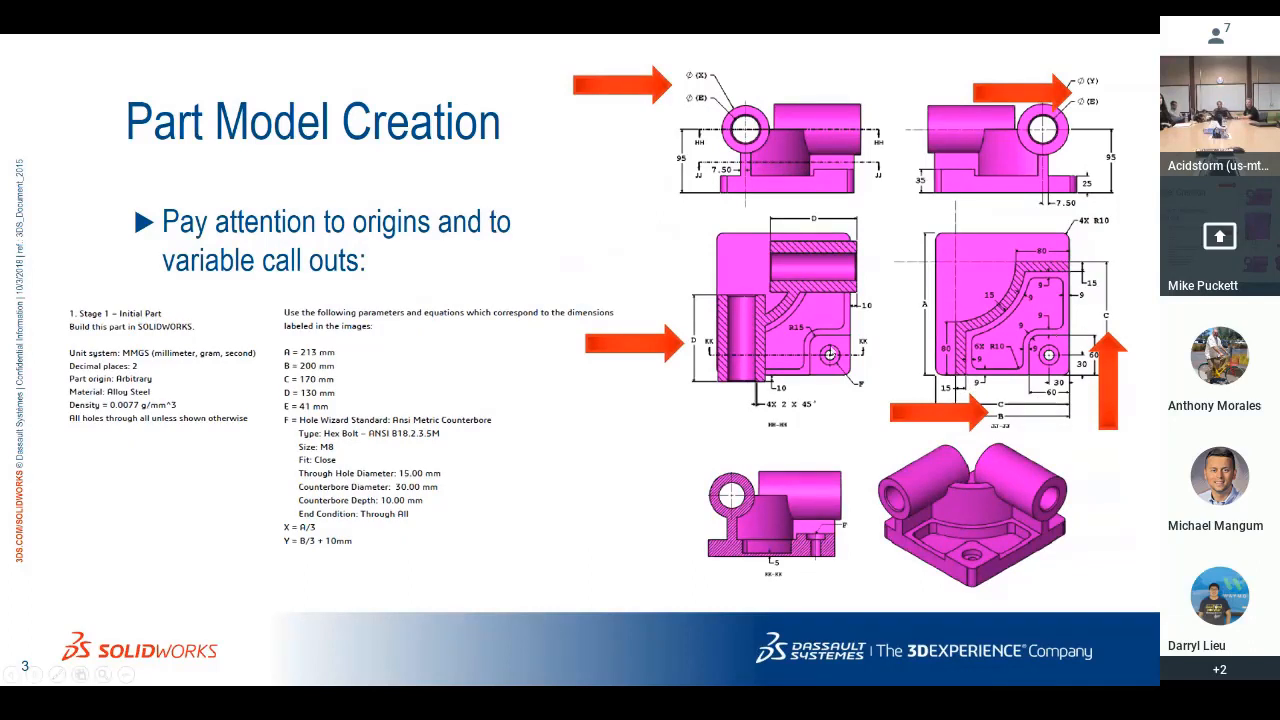
{"action": "key", "text": "alt+Tab"}
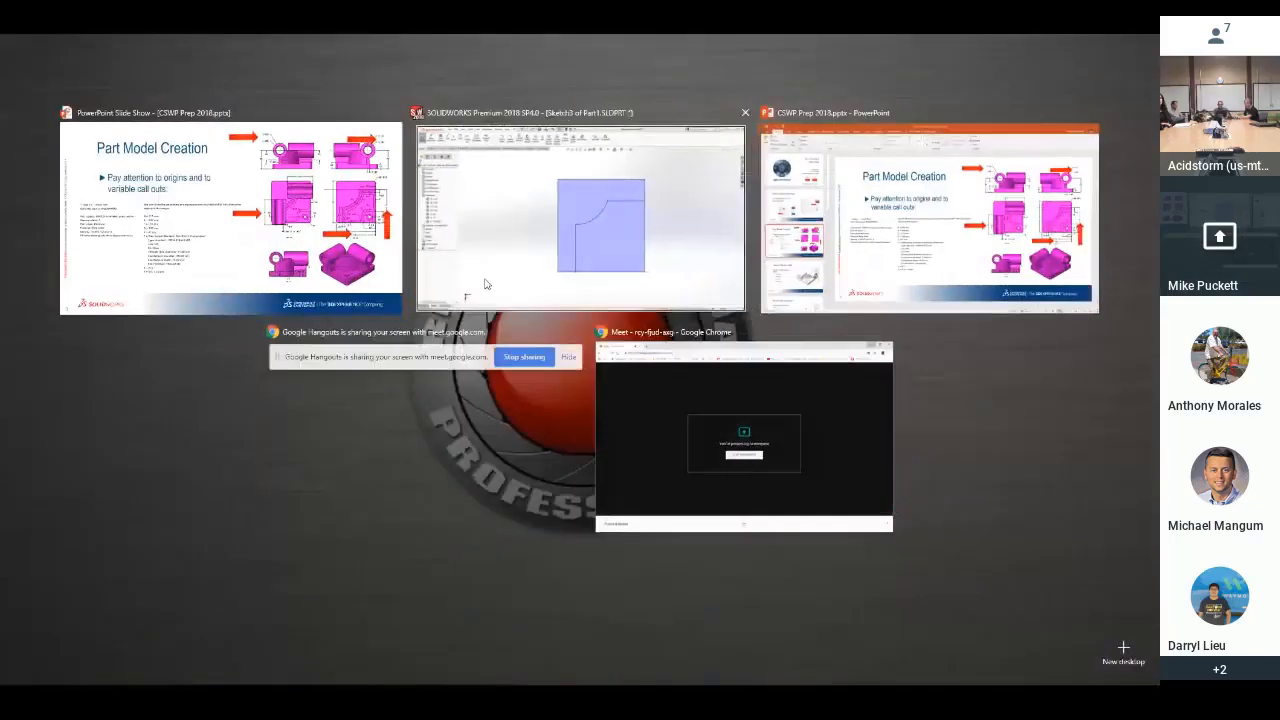
{"action": "key", "text": "s"}
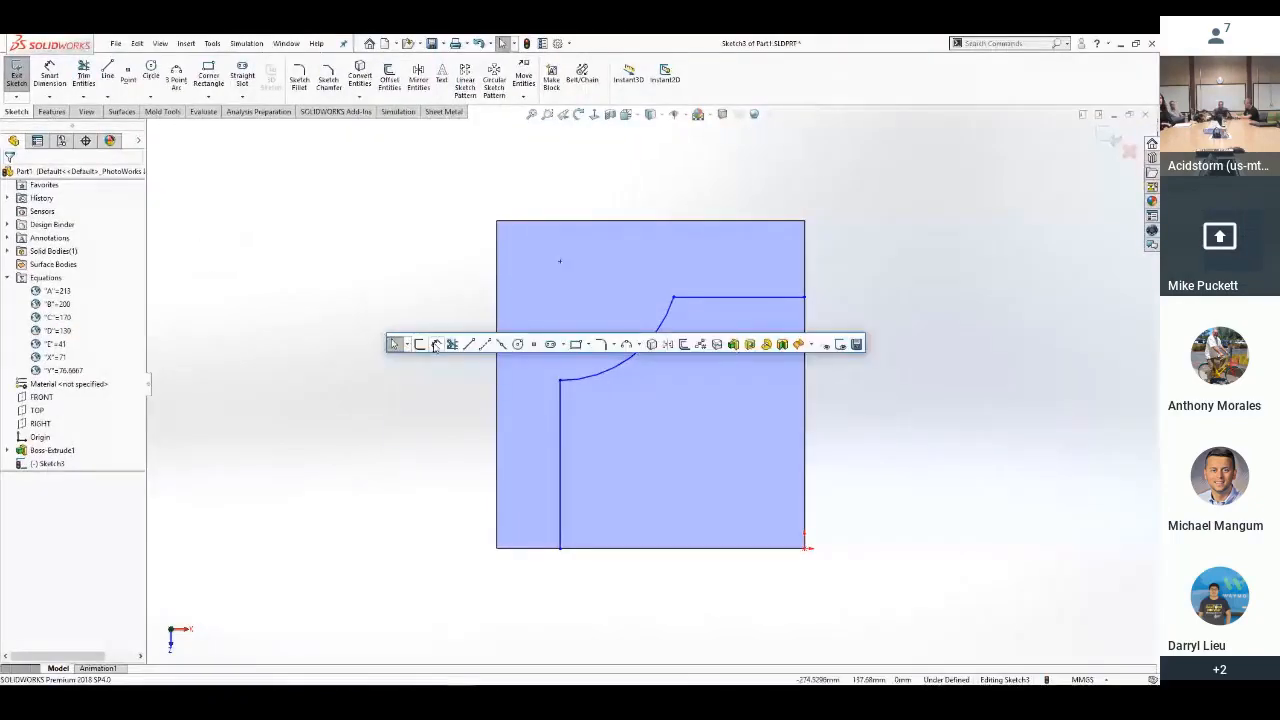
{"action": "left_click", "coordinate": [395, 343]}
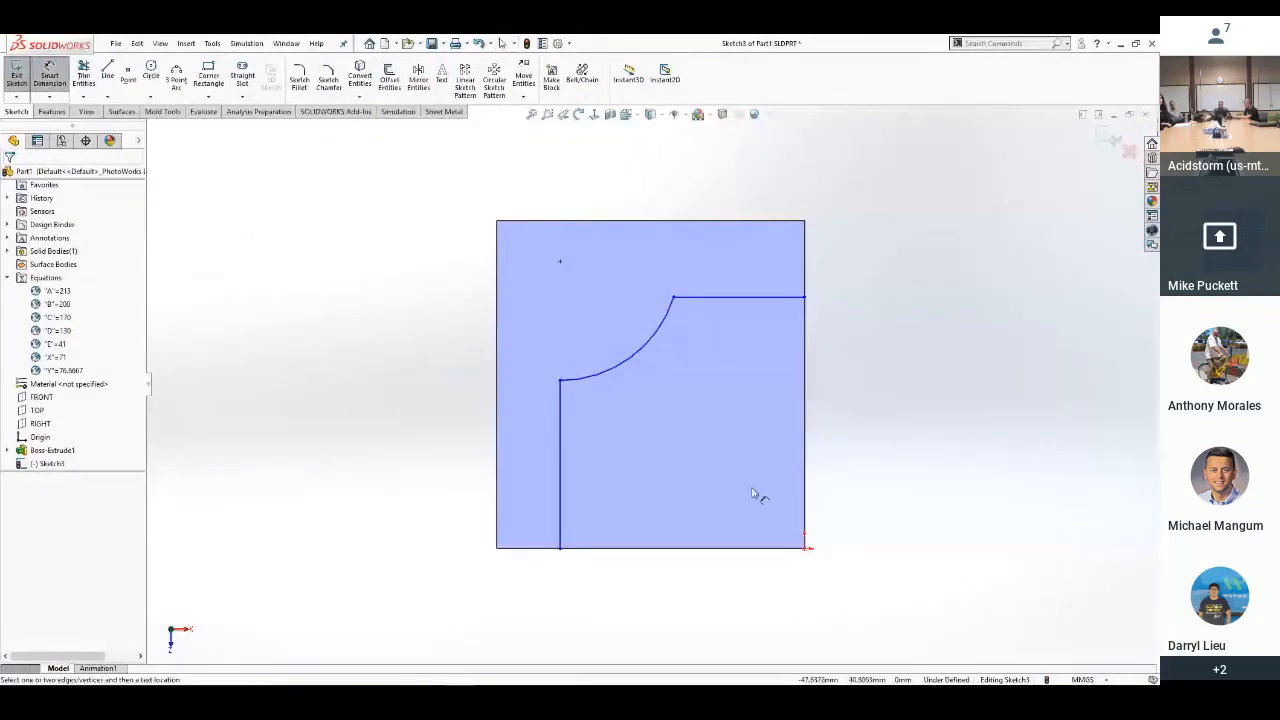
{"action": "left_click", "coordinate": [806, 488]}
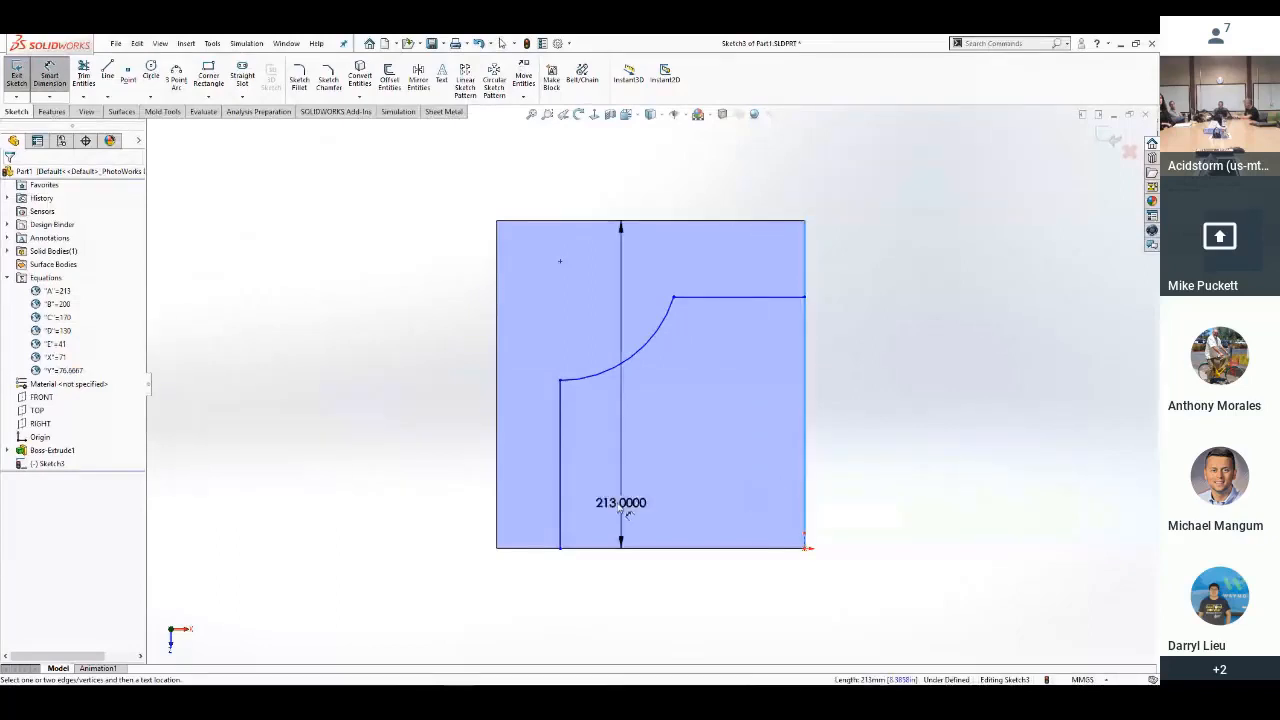
{"action": "left_click", "coordinate": [561, 515]}
{"action": "left_click", "coordinate": [665, 598]}
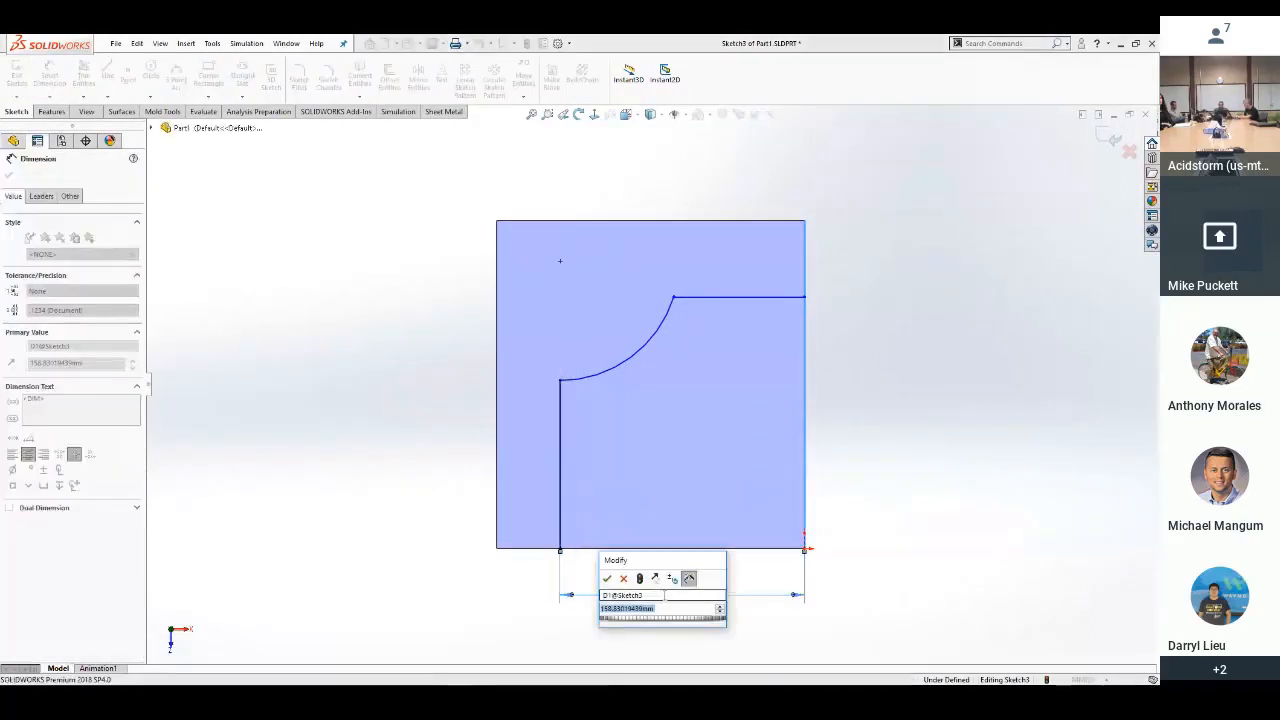
{"action": "type", "text": "= C"}
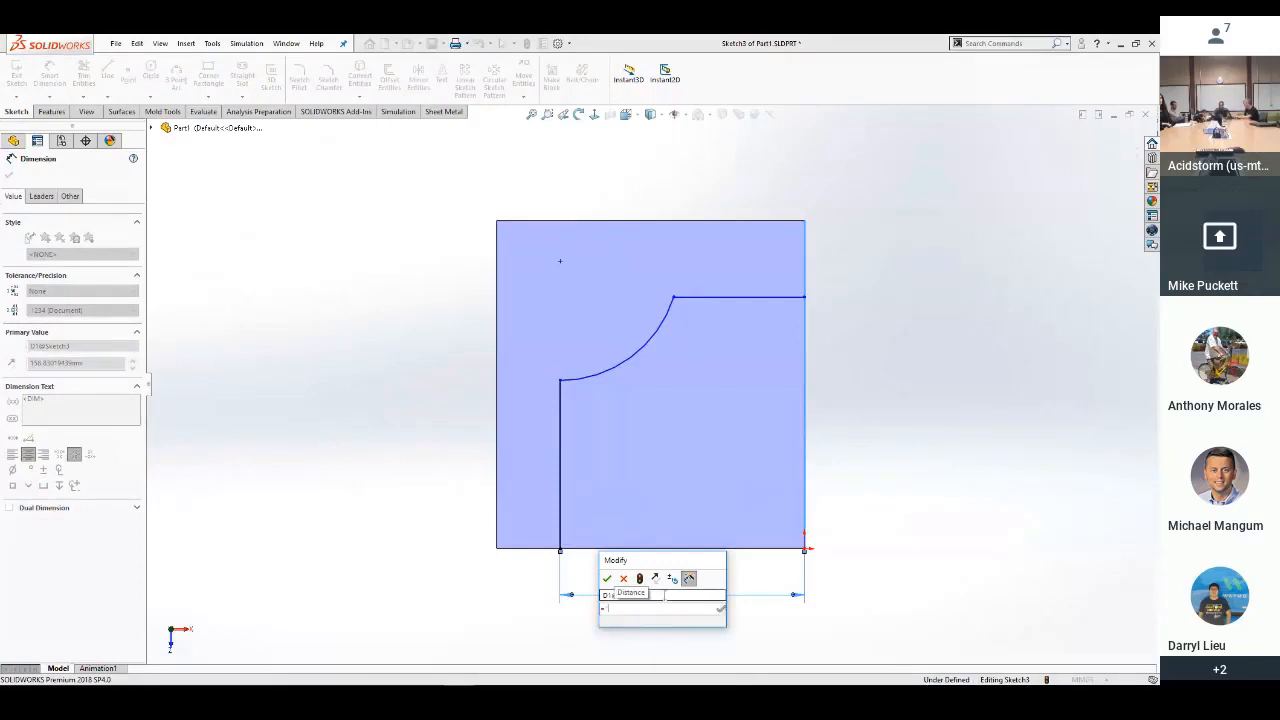
{"action": "key", "text": "Return"}
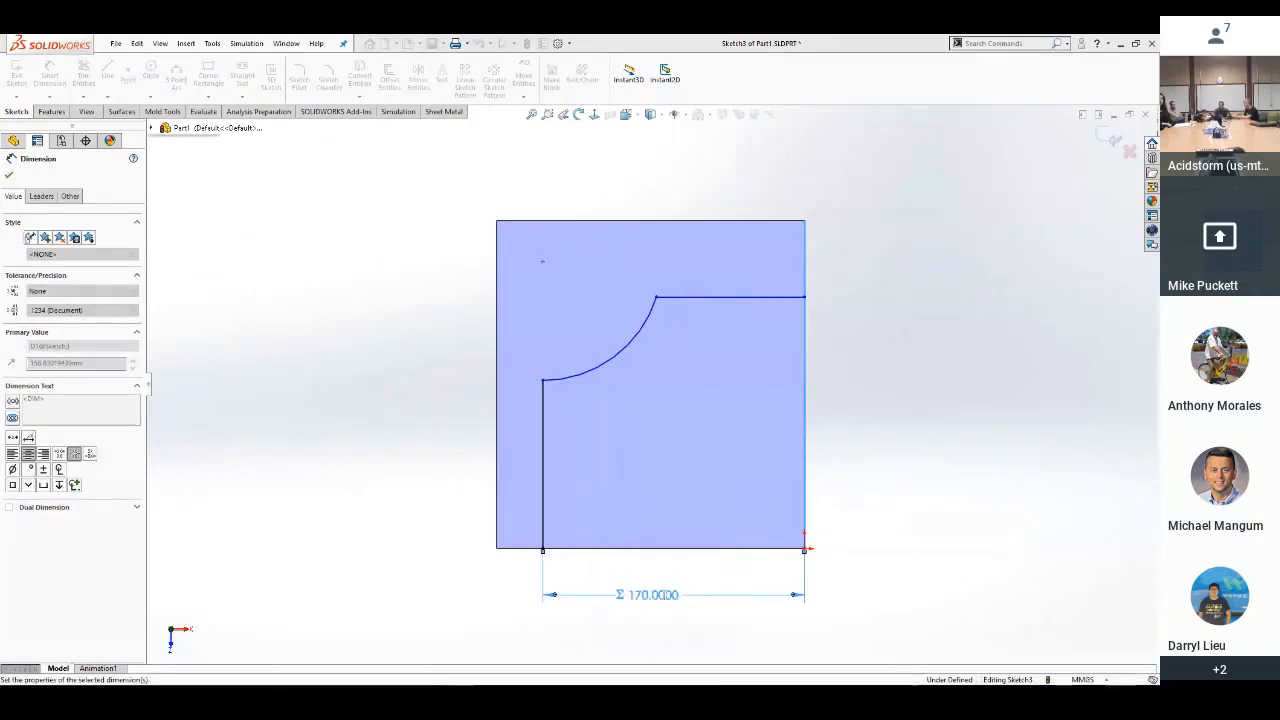
Dimension the horizontal sketch line's distance from the plate's bottom edge, linked to global variable C
{"action": "left_click", "coordinate": [762, 548]}
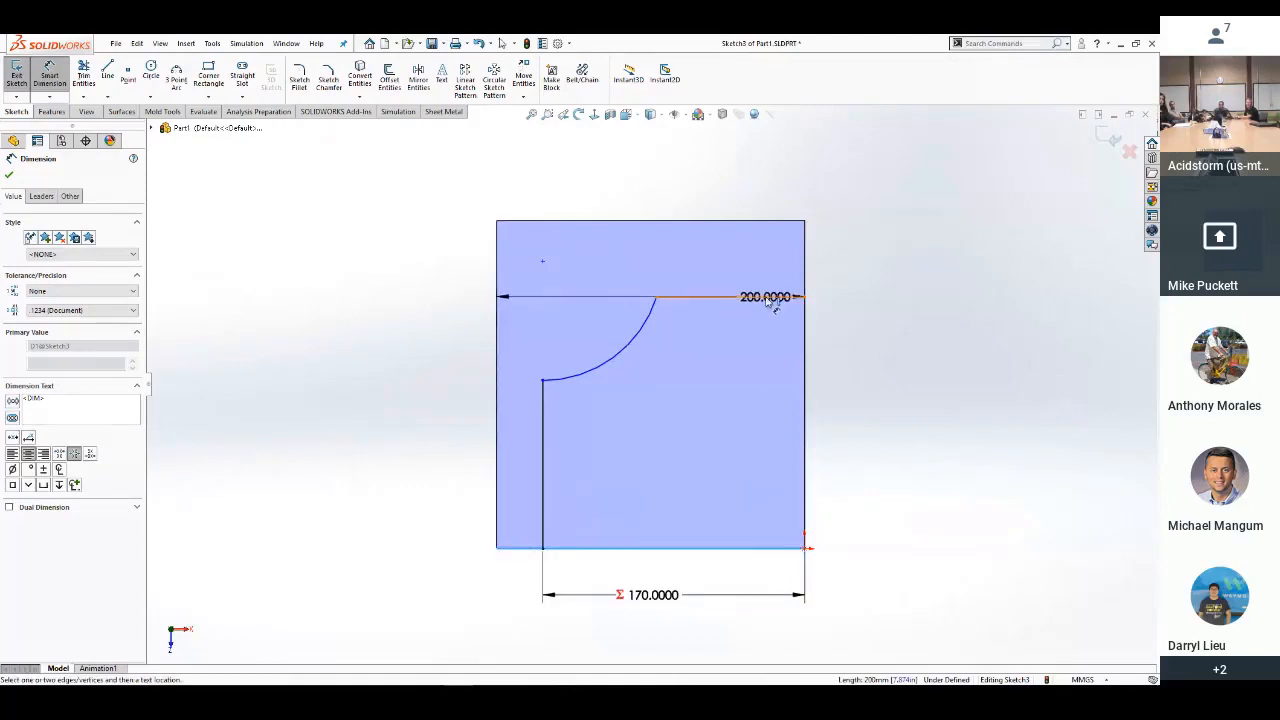
{"action": "left_click", "coordinate": [750, 297]}
{"action": "left_click", "coordinate": [889, 432]}
{"action": "type", "text": "=\"C\""}
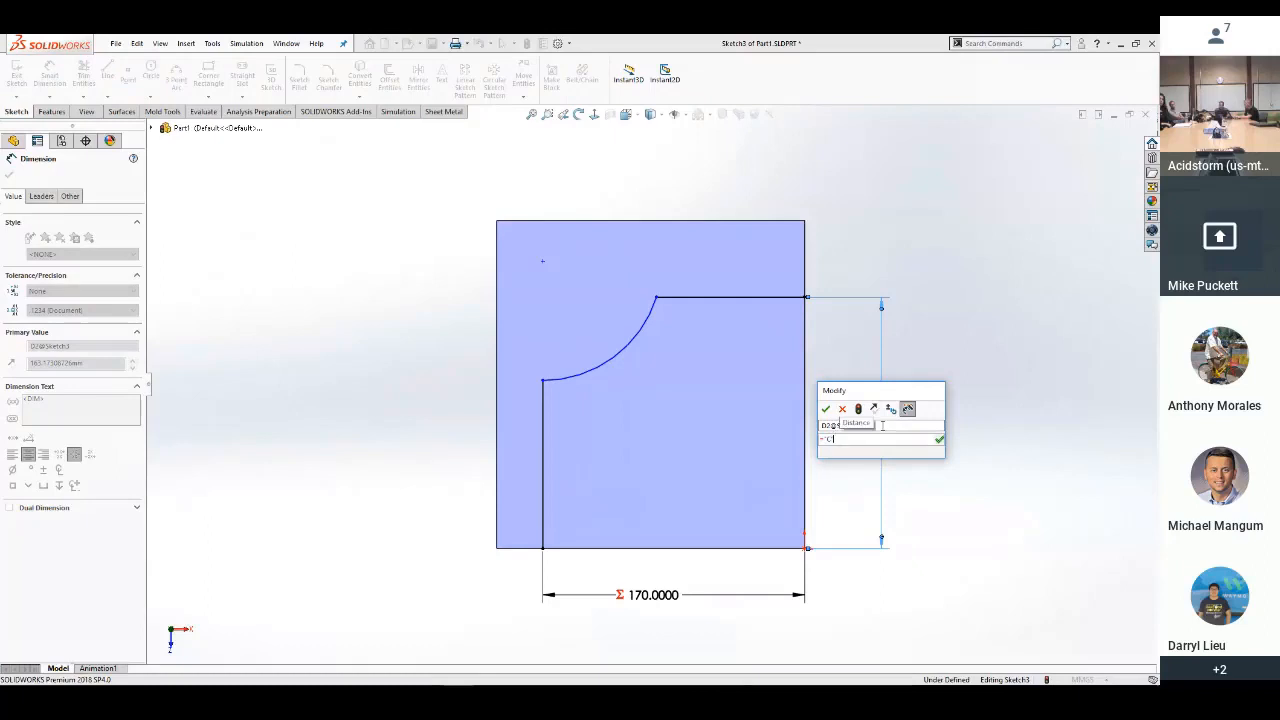
{"action": "key", "text": "Return"}
{"action": "left_click", "coordinate": [941, 348]}
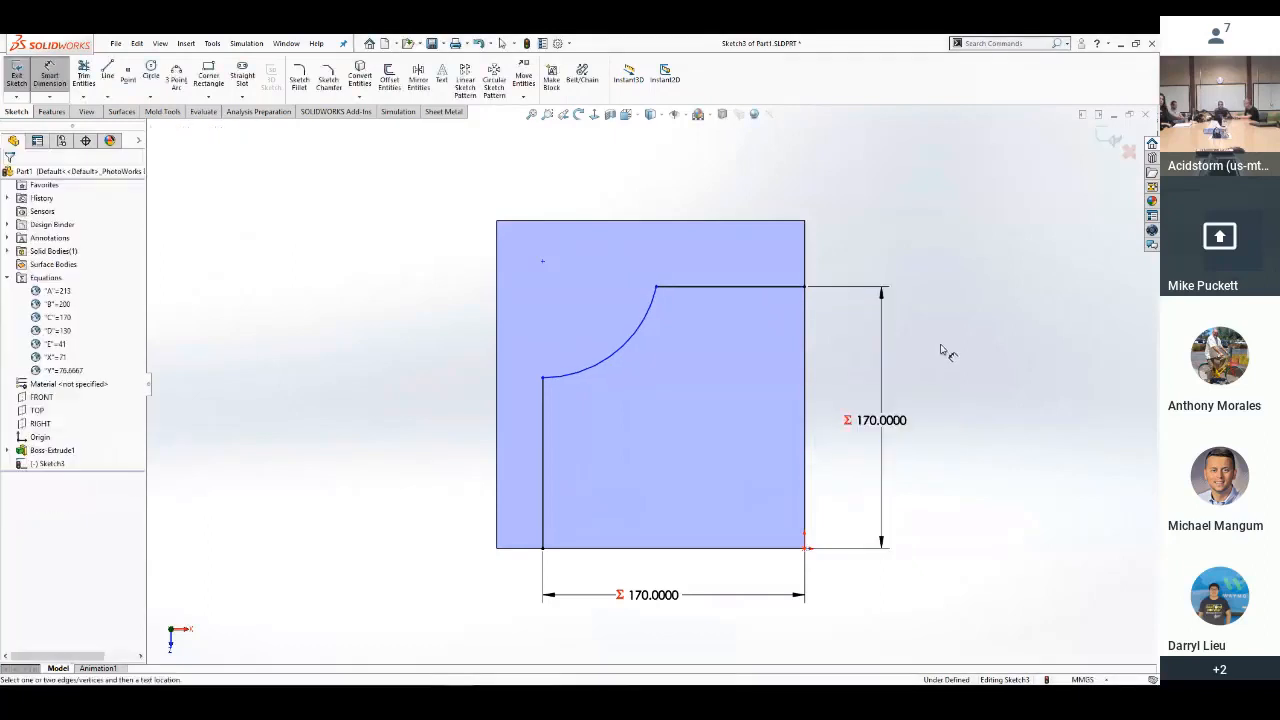
{"action": "key", "text": "Escape"}
Enlarge the arc freehand so both straight lines become shorter, and check the wall's segment lengths on the Part Model Creation slide
{"action": "mouse_move", "coordinate": [605, 366]}
{"action": "left_mouse_down"}
{"action": "mouse_move", "coordinate": [624, 408]}
{"action": "mouse_move", "coordinate": [613, 385]}
{"action": "left_mouse_up"}
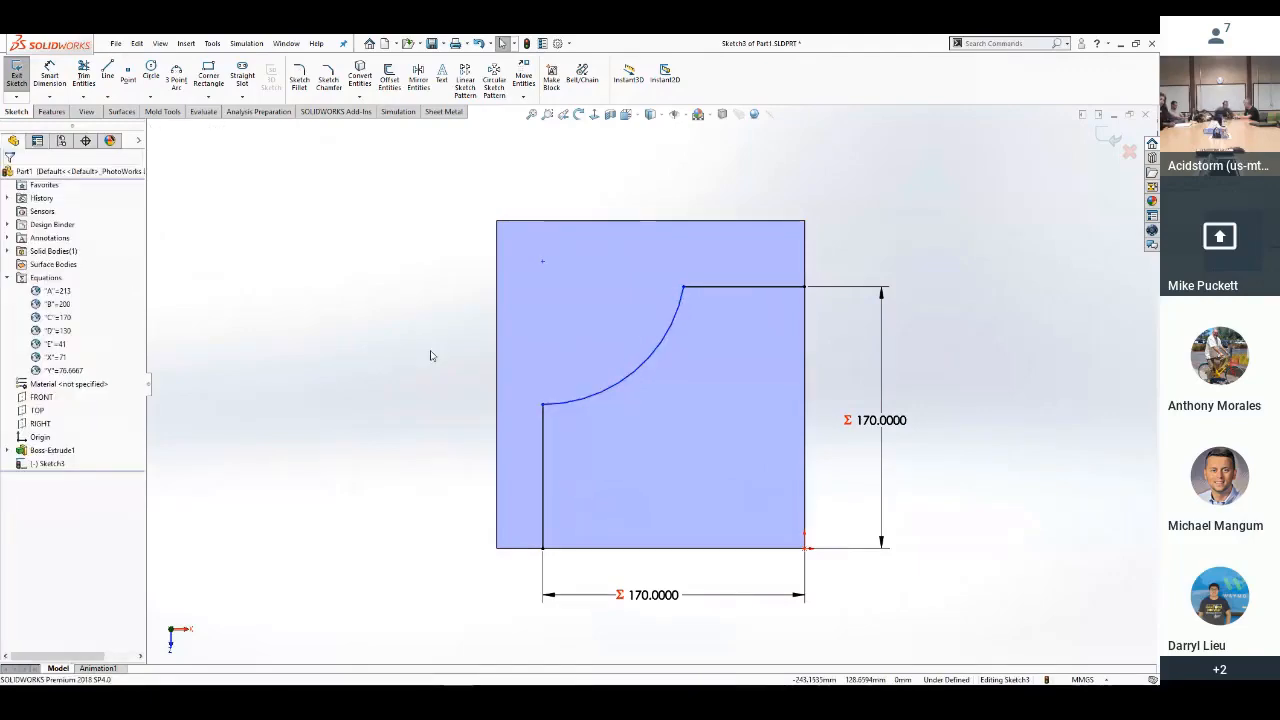
{"action": "key", "text": "super+Tab"}
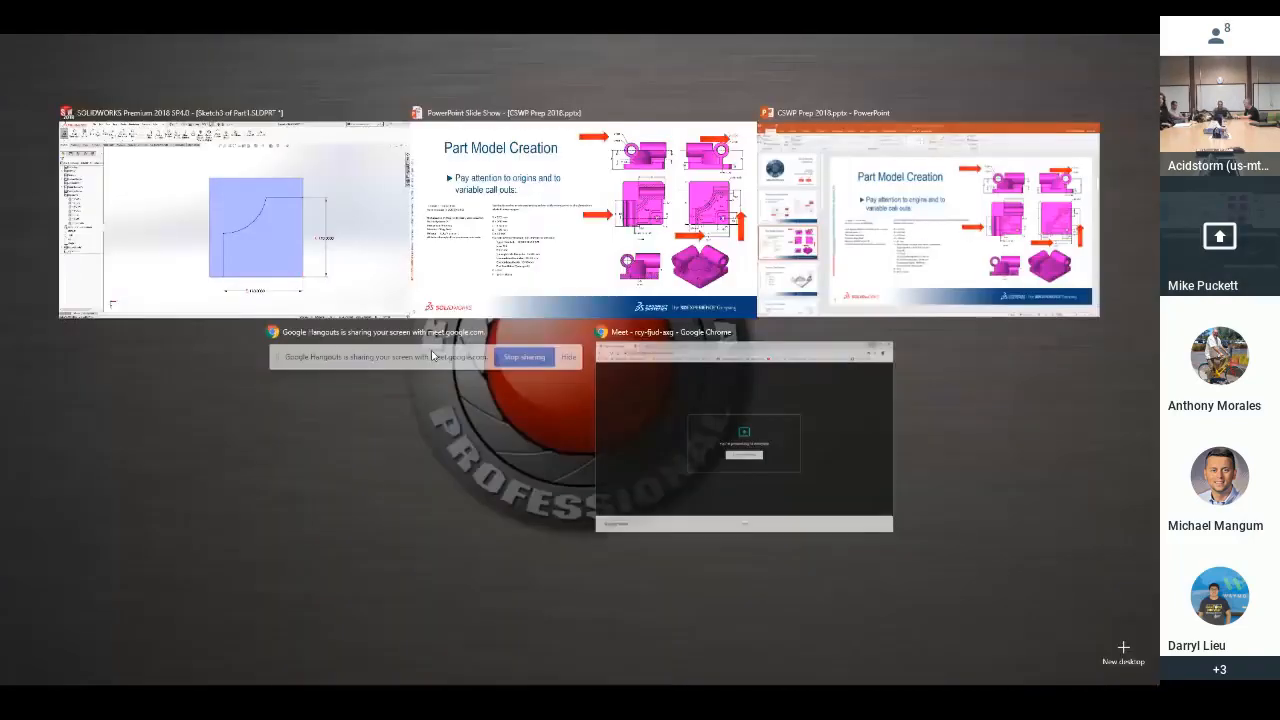
{"action": "left_click", "coordinate": [630, 250]}
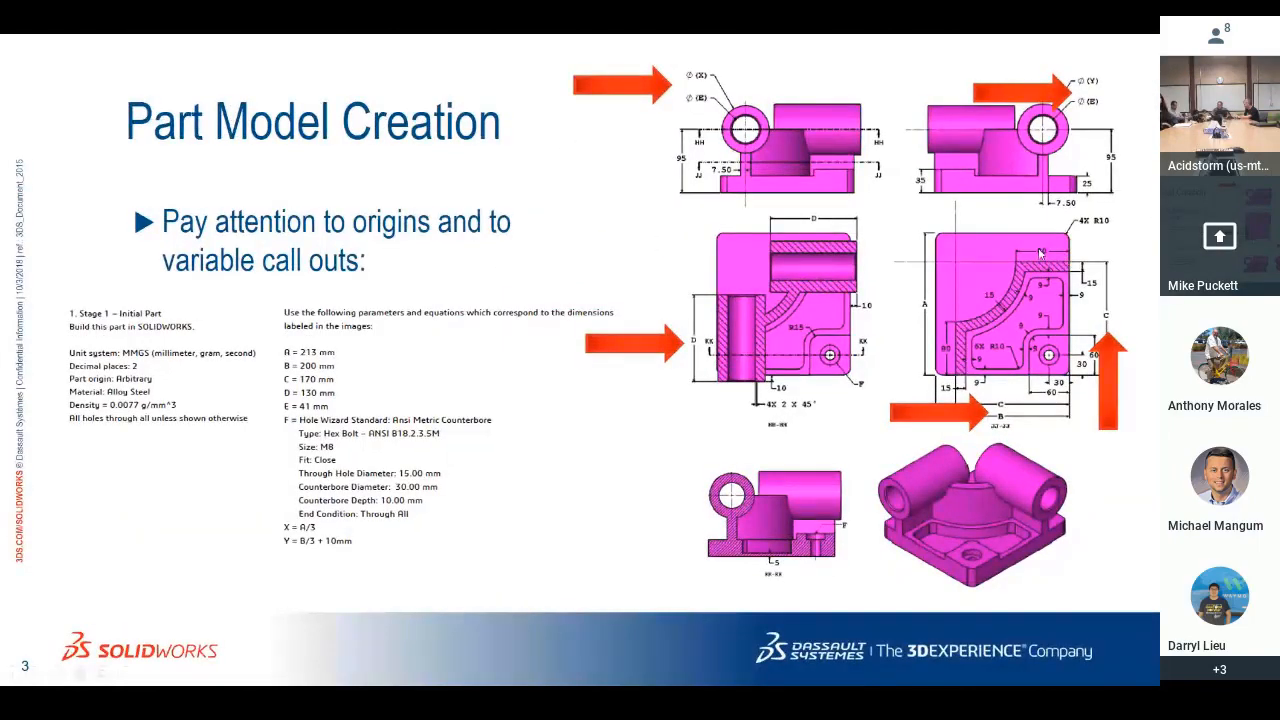
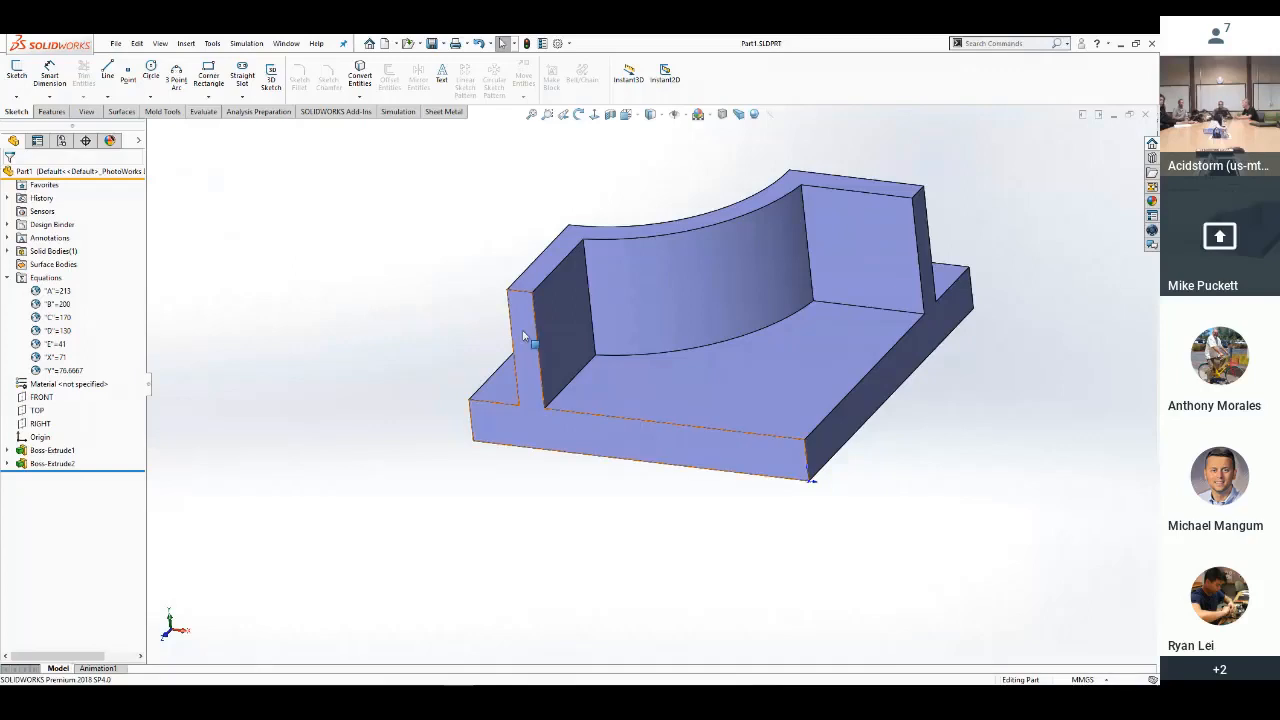
Start a sketch on the front end face of the raised wall and plate, viewed normal to it
{"action": "left_click", "coordinate": [524, 337]}
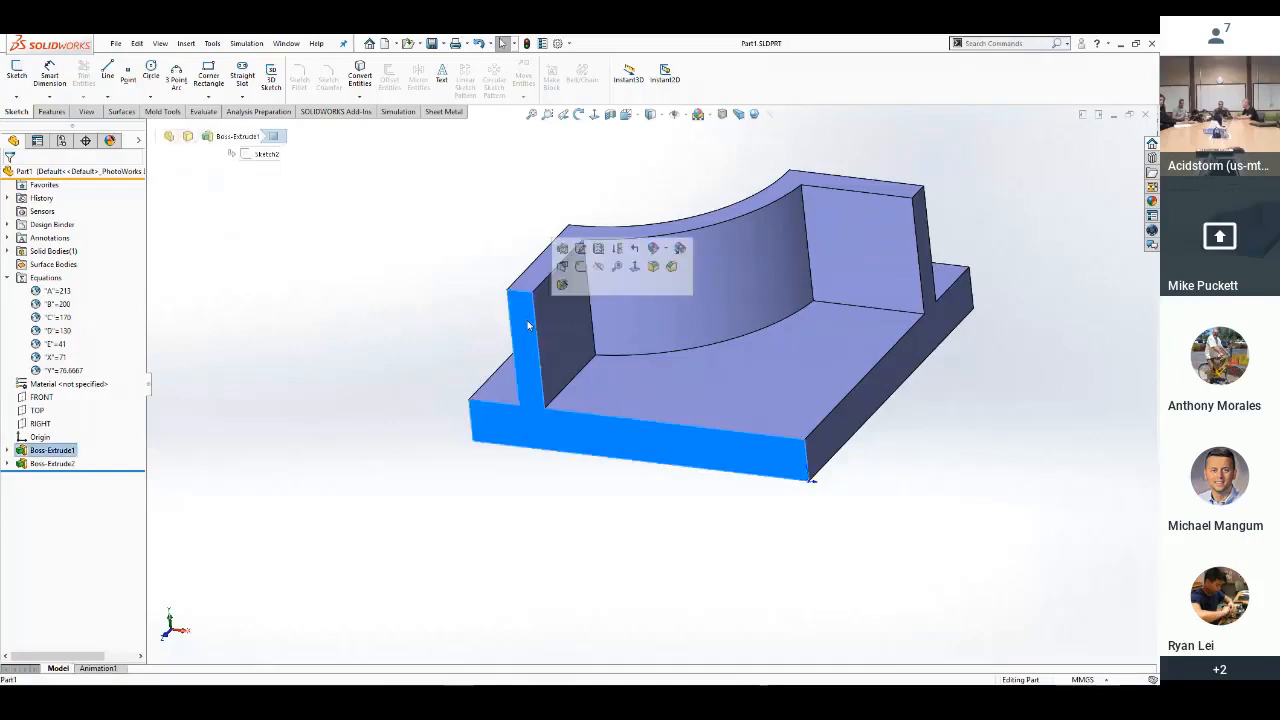
{"action": "left_click", "coordinate": [580, 266]}
{"action": "left_click", "coordinate": [594, 114]}
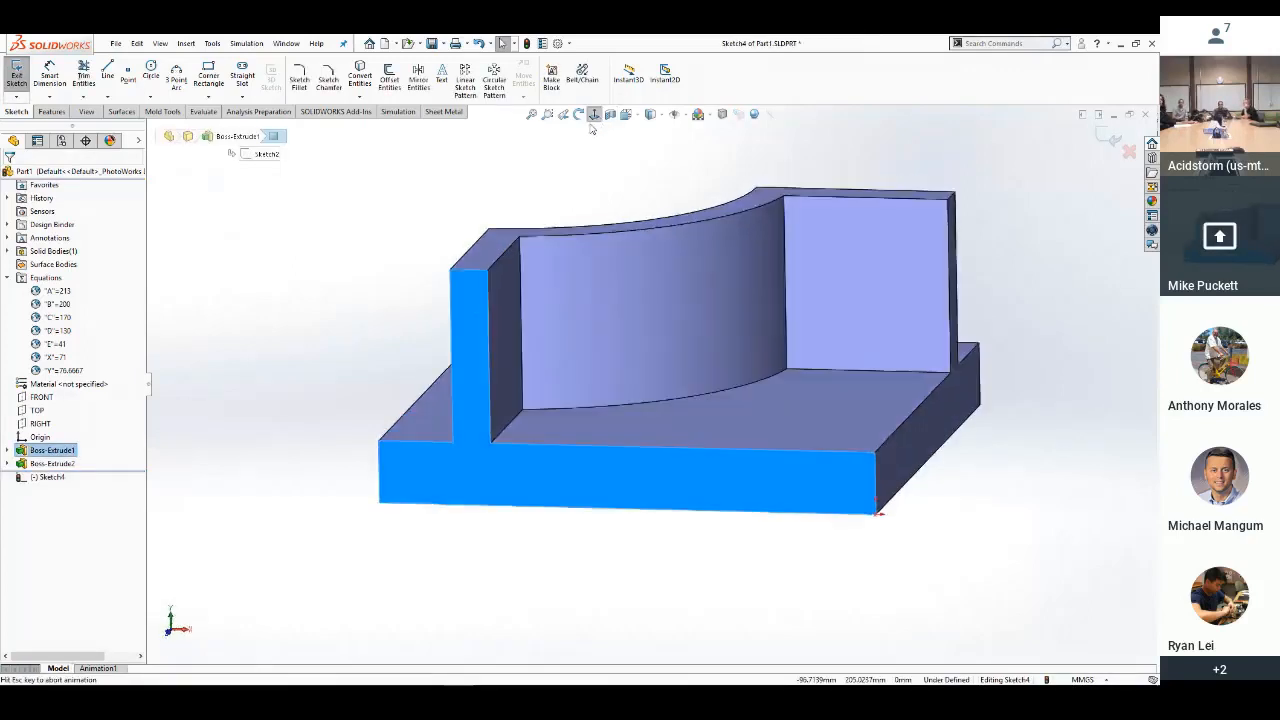
Sketch two concentric circles, about 78 mm and 41 mm in diameter, centred on the midpoint of the wall end's top edge
{"action": "key", "text": "s"}
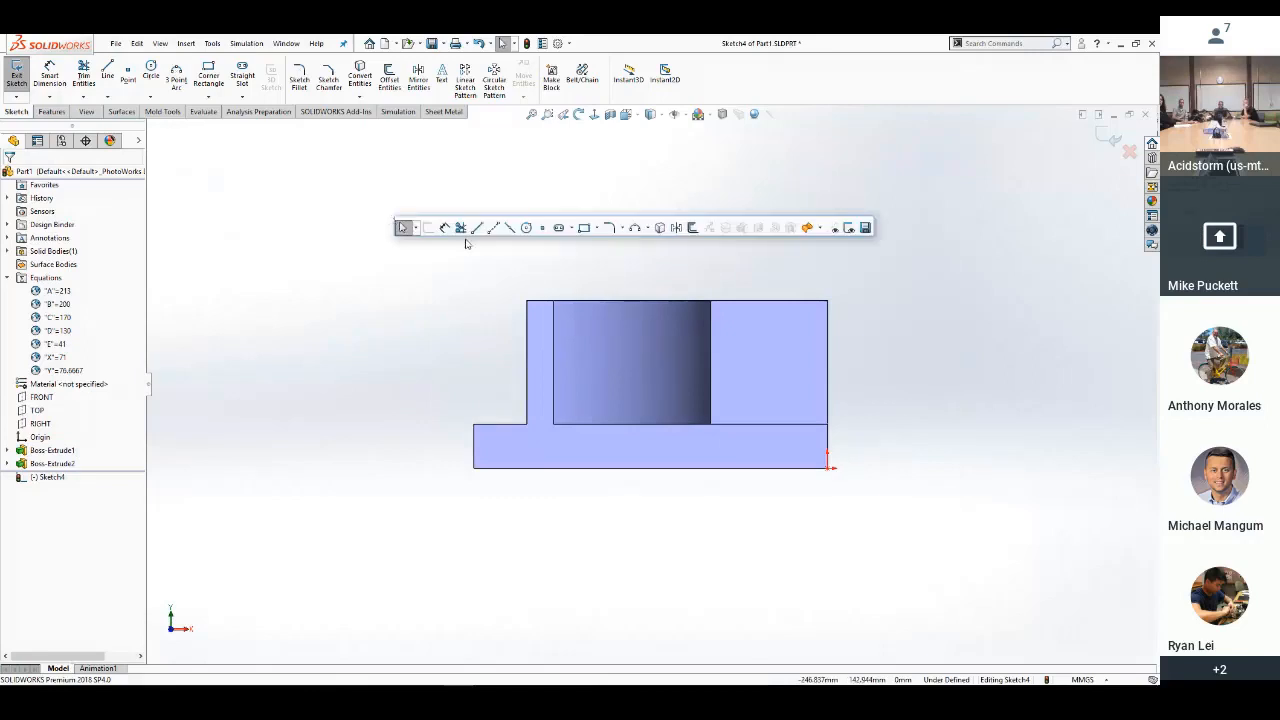
{"action": "left_click", "coordinate": [526, 227]}
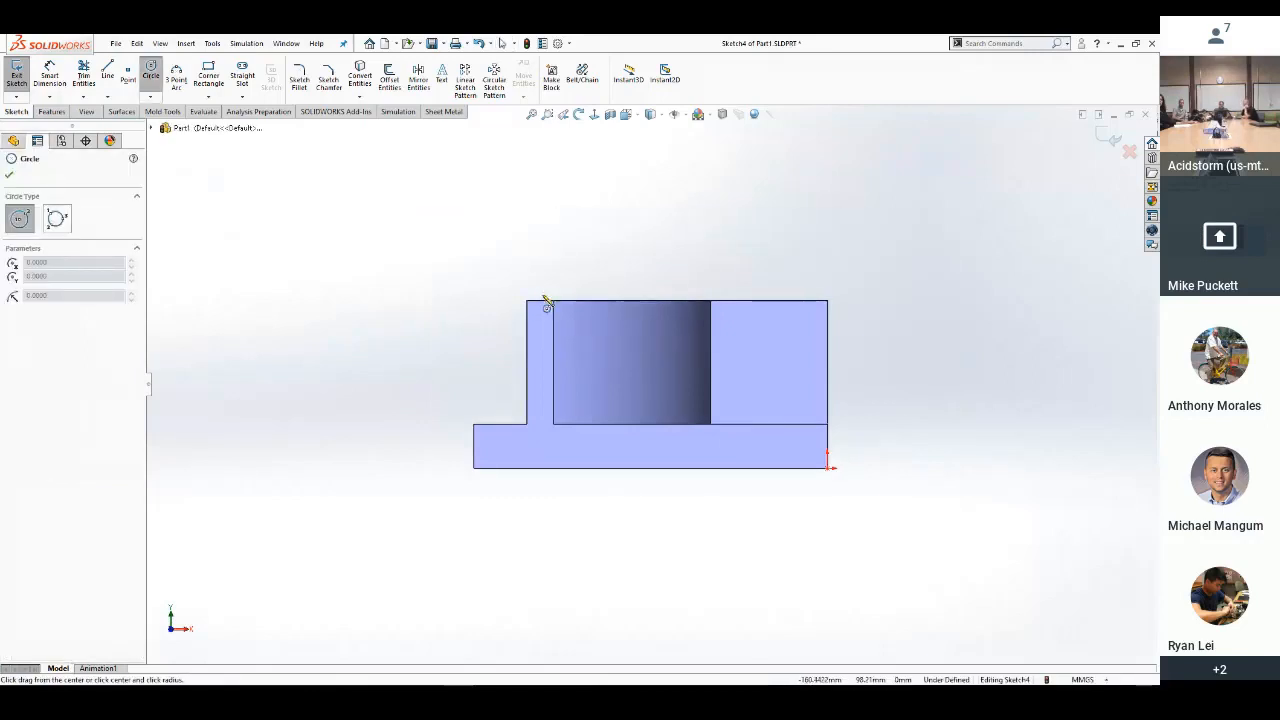
{"action": "scroll", "coordinate": [537, 300], "scroll_direction": "down", "scroll_amount": 3}
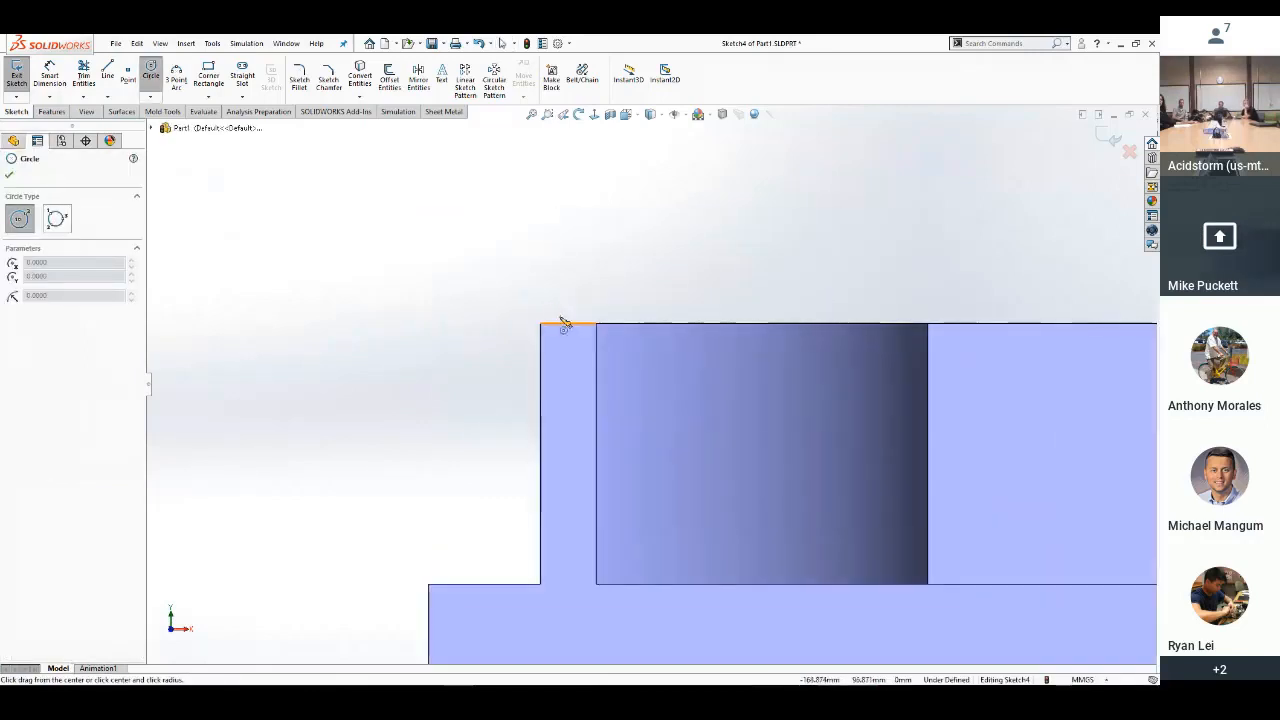
{"action": "left_click", "coordinate": [566, 323]}
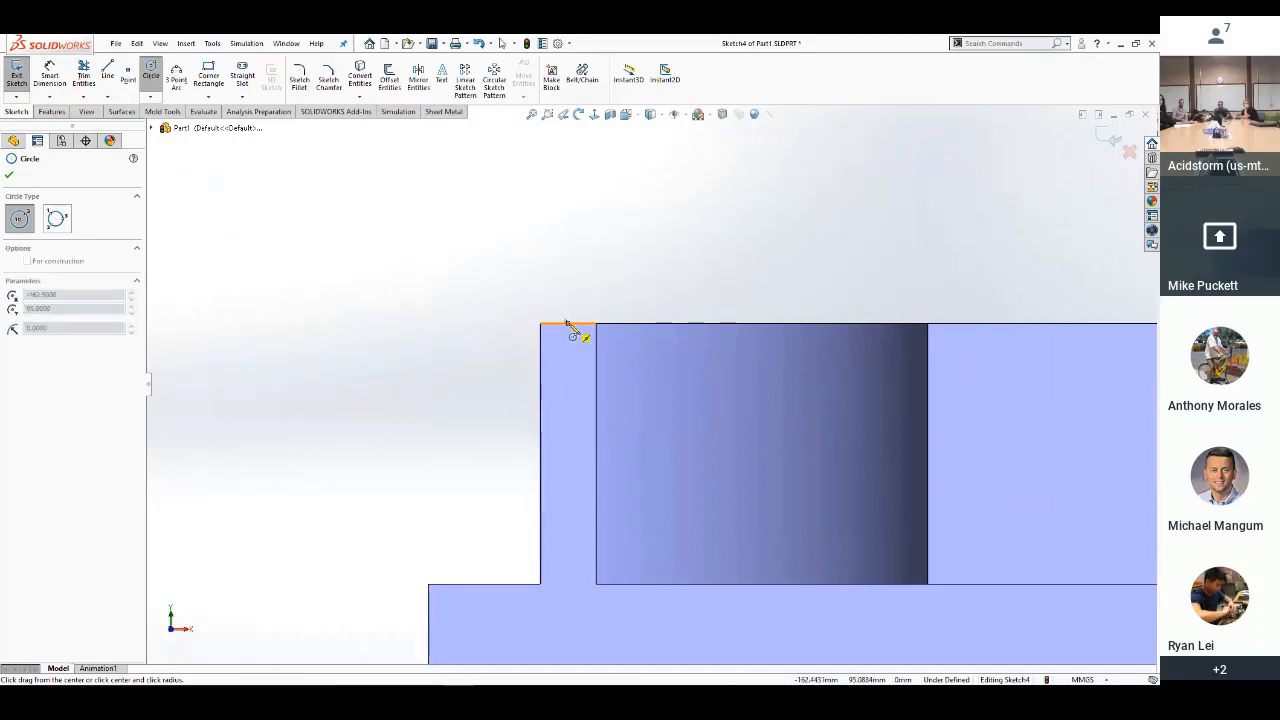
{"action": "scroll", "coordinate": [566, 323], "scroll_direction": "up", "scroll_amount": 3}
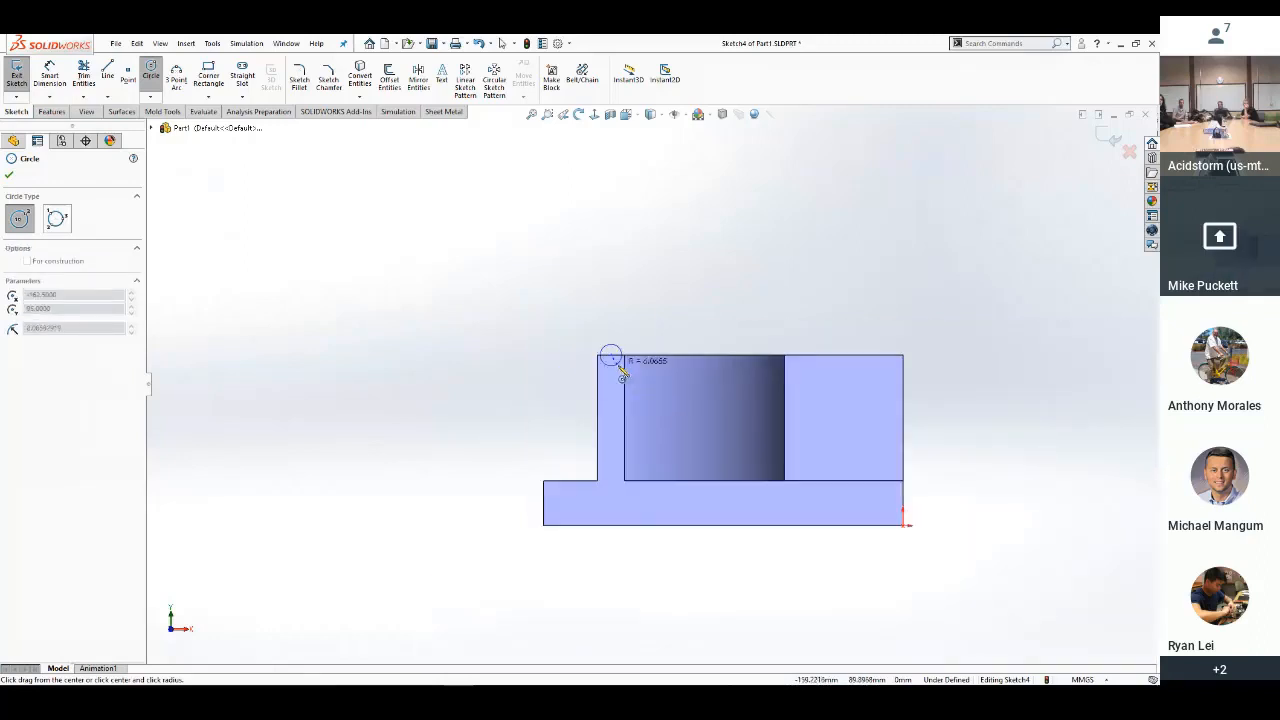
{"action": "left_click", "coordinate": [678, 378]}
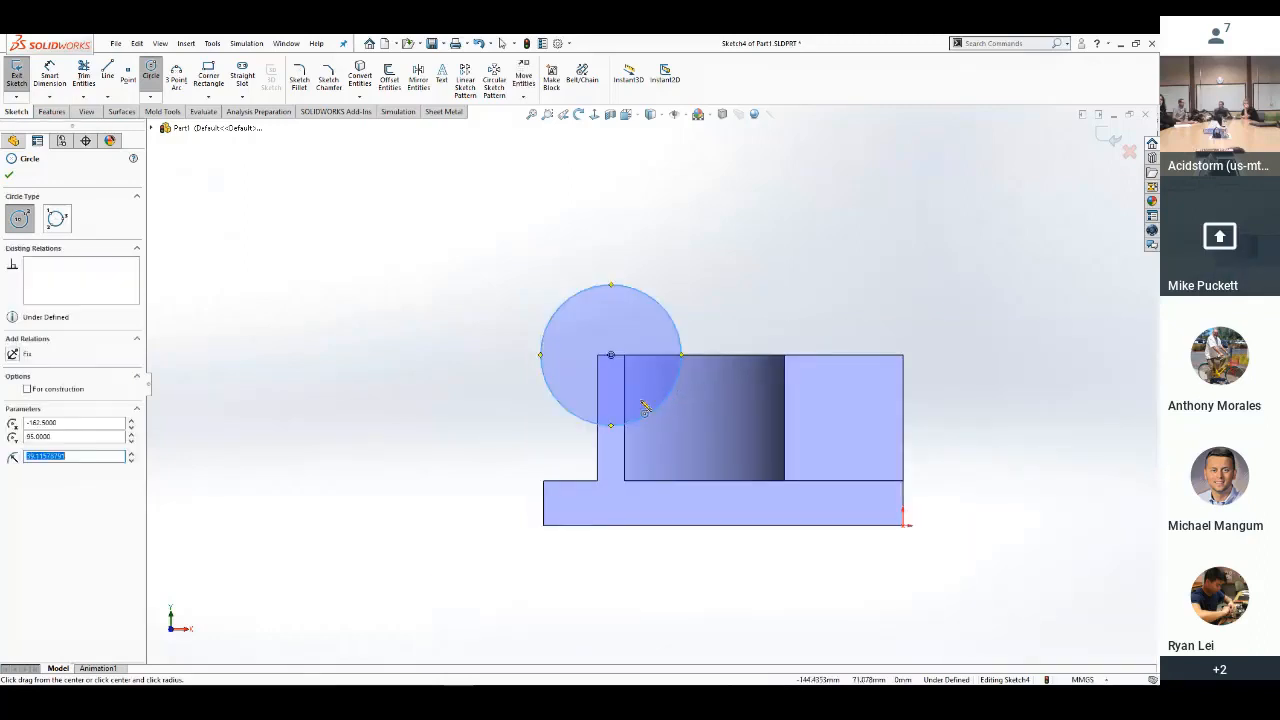
{"action": "left_click", "coordinate": [611, 355]}
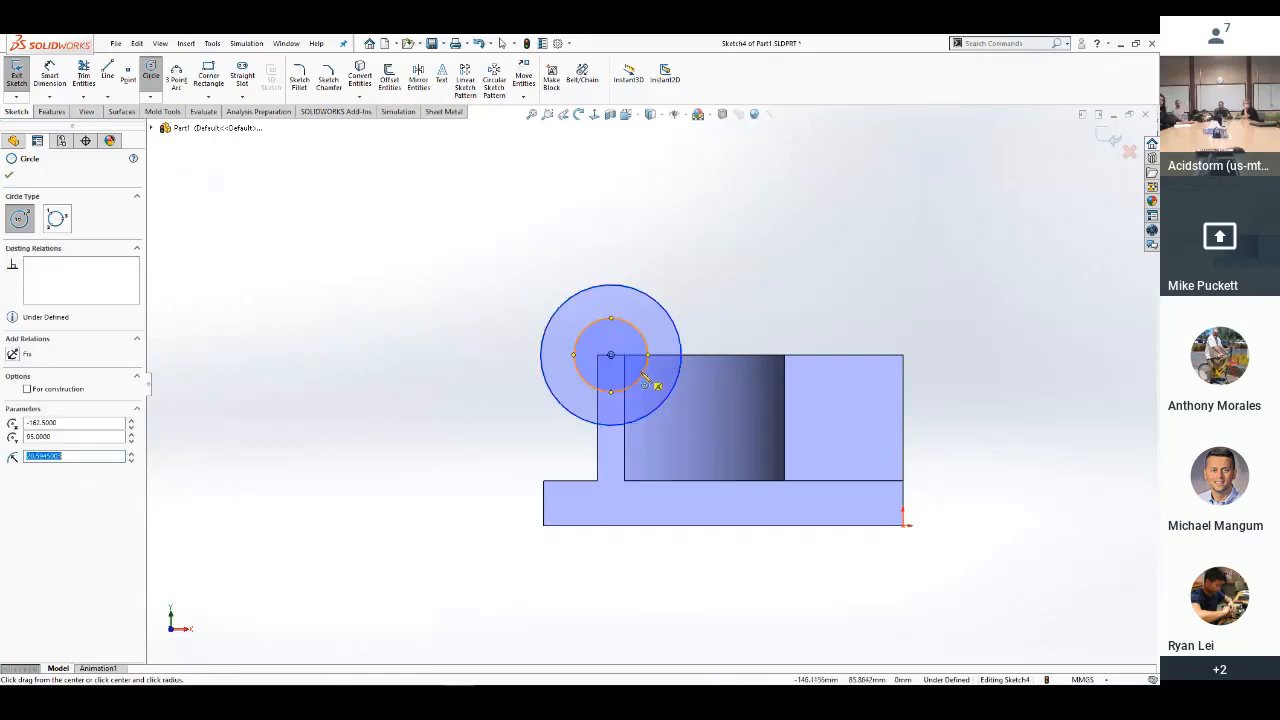
{"action": "left_click", "coordinate": [645, 378]}
{"action": "key", "text": "Escape"}
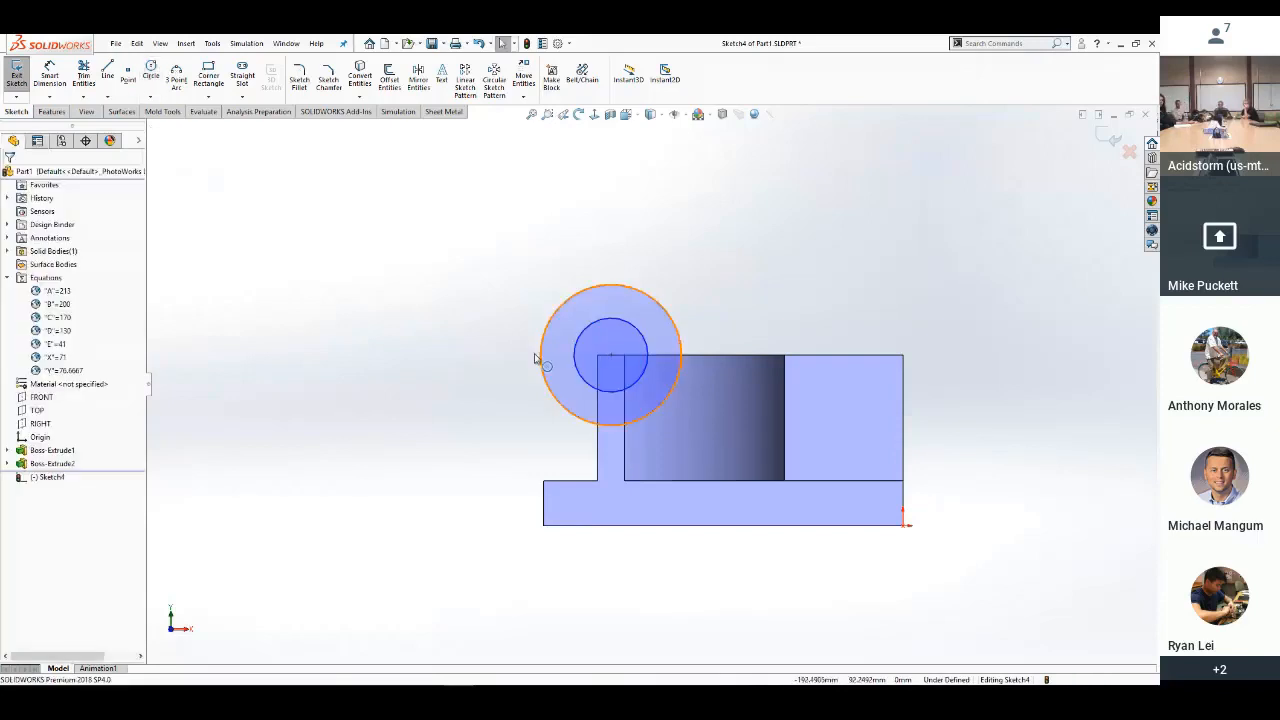
Dimension the inner circle's diameter, linked to global variable E
{"action": "key", "text": "s"}
{"action": "left_click", "coordinate": [468, 345]}
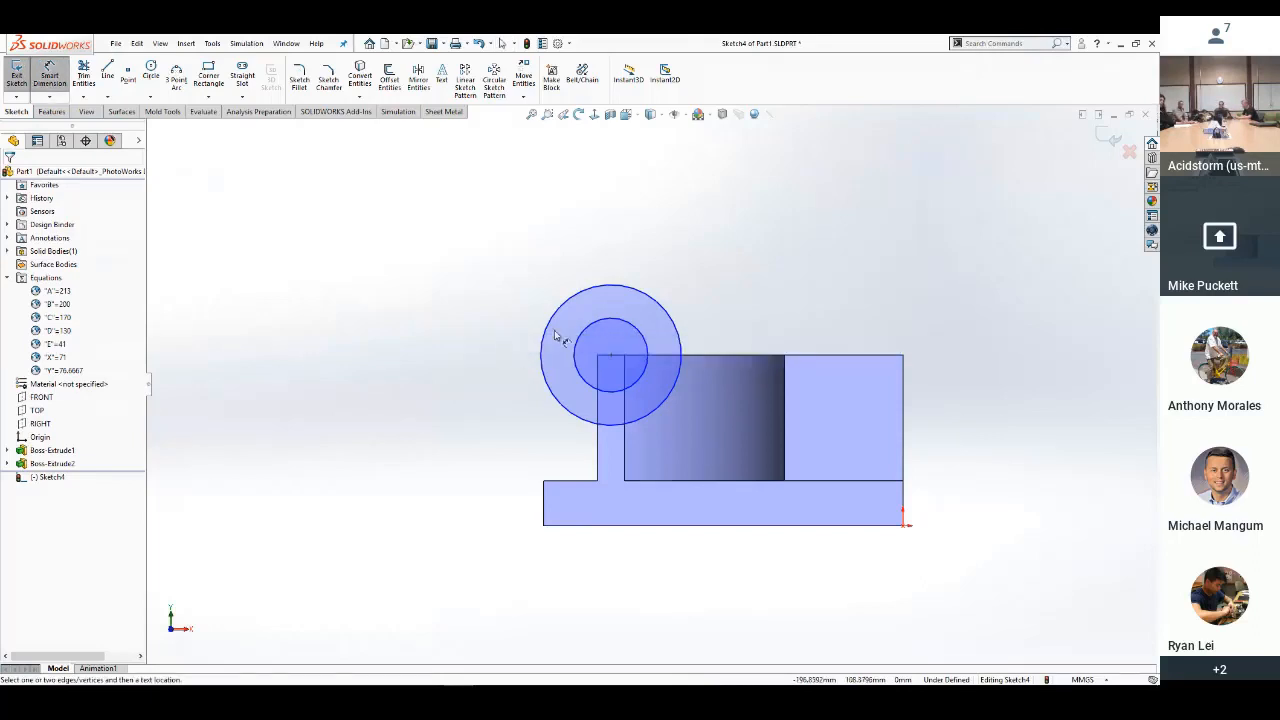
{"action": "left_click", "coordinate": [598, 328]}
{"action": "left_click", "coordinate": [446, 251]}
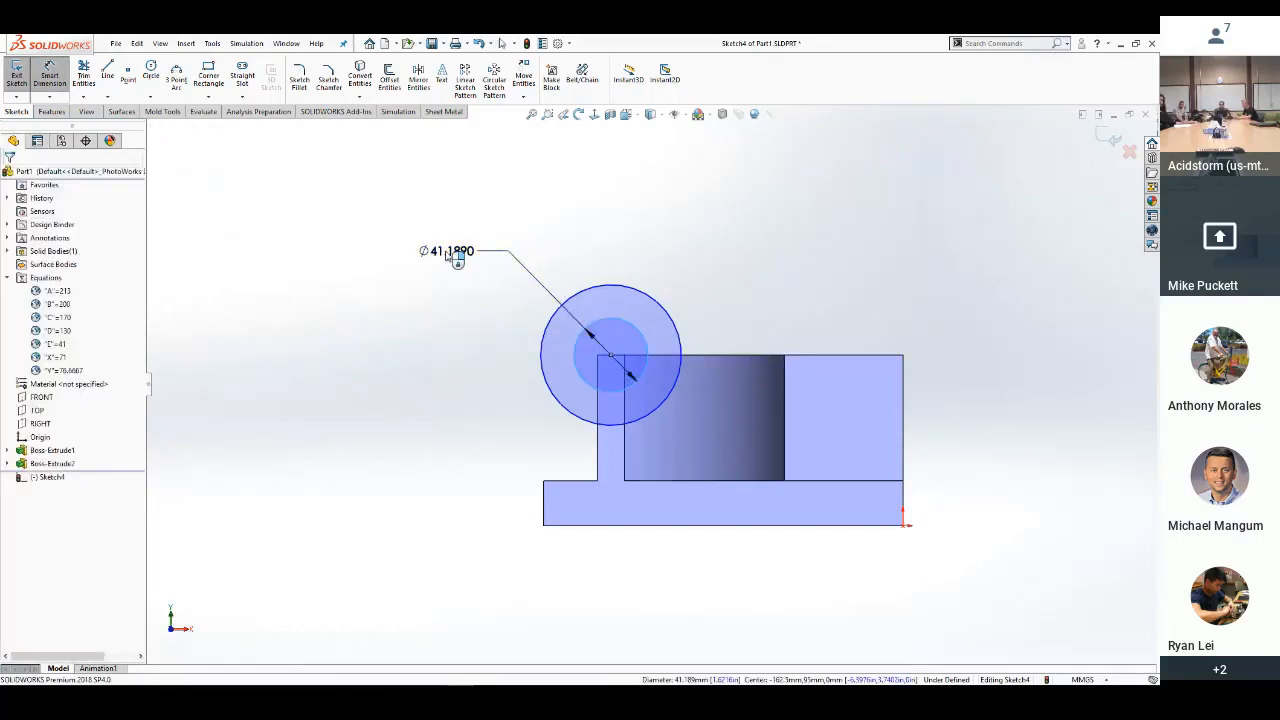
{"action": "type", "text": "=\"E\""}
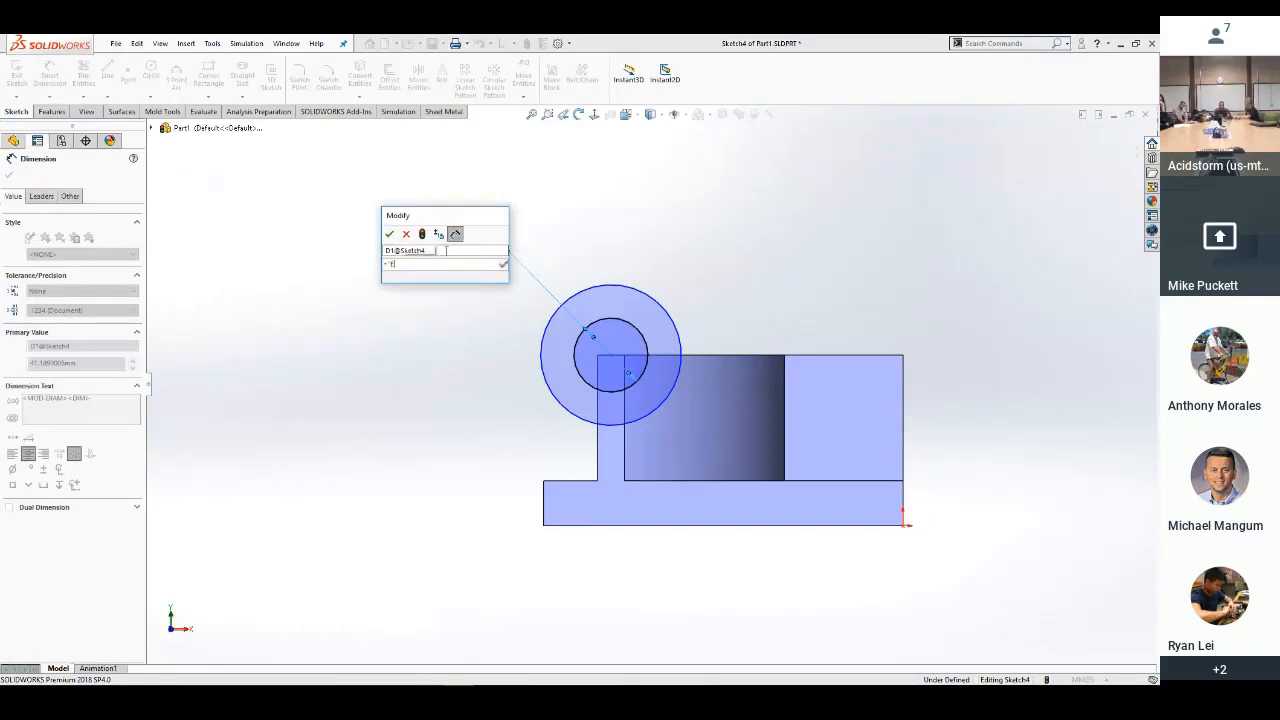
{"action": "key", "text": "Return"}
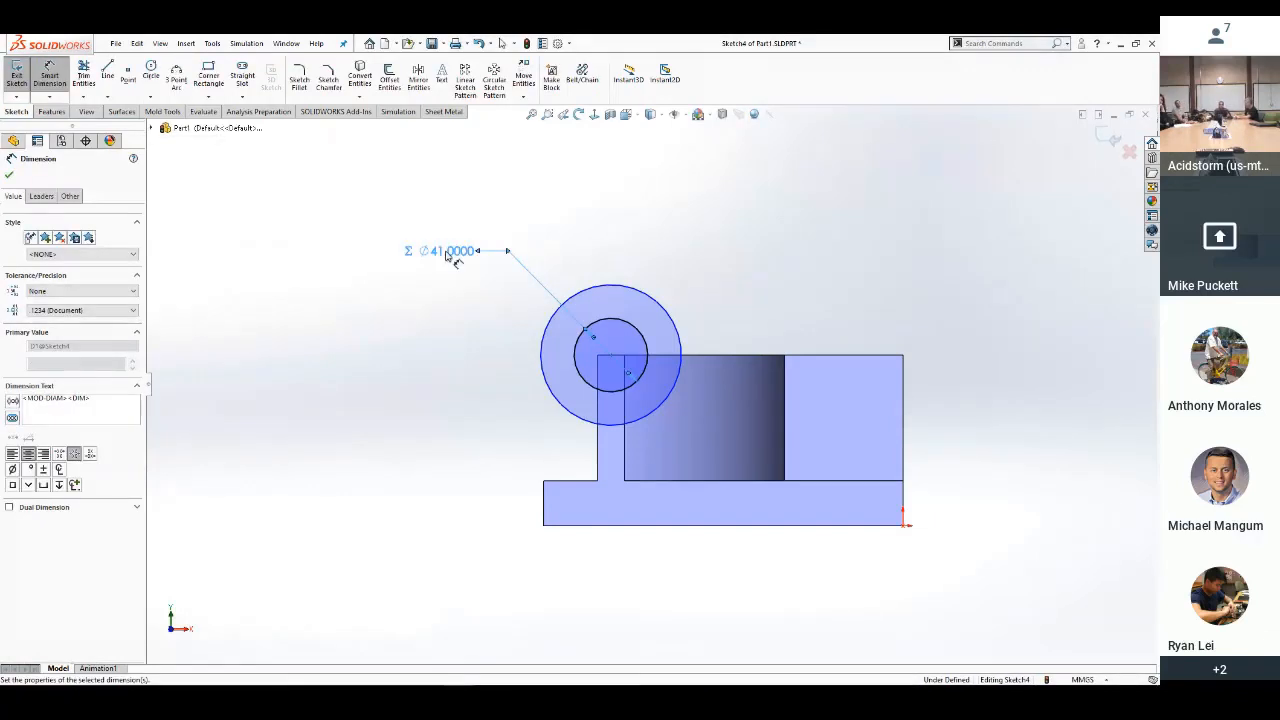
Dimension the outer circle's diameter, linked to global variable X (71 mm)
{"action": "left_click", "coordinate": [424, 354]}
{"action": "left_click", "coordinate": [561, 403]}
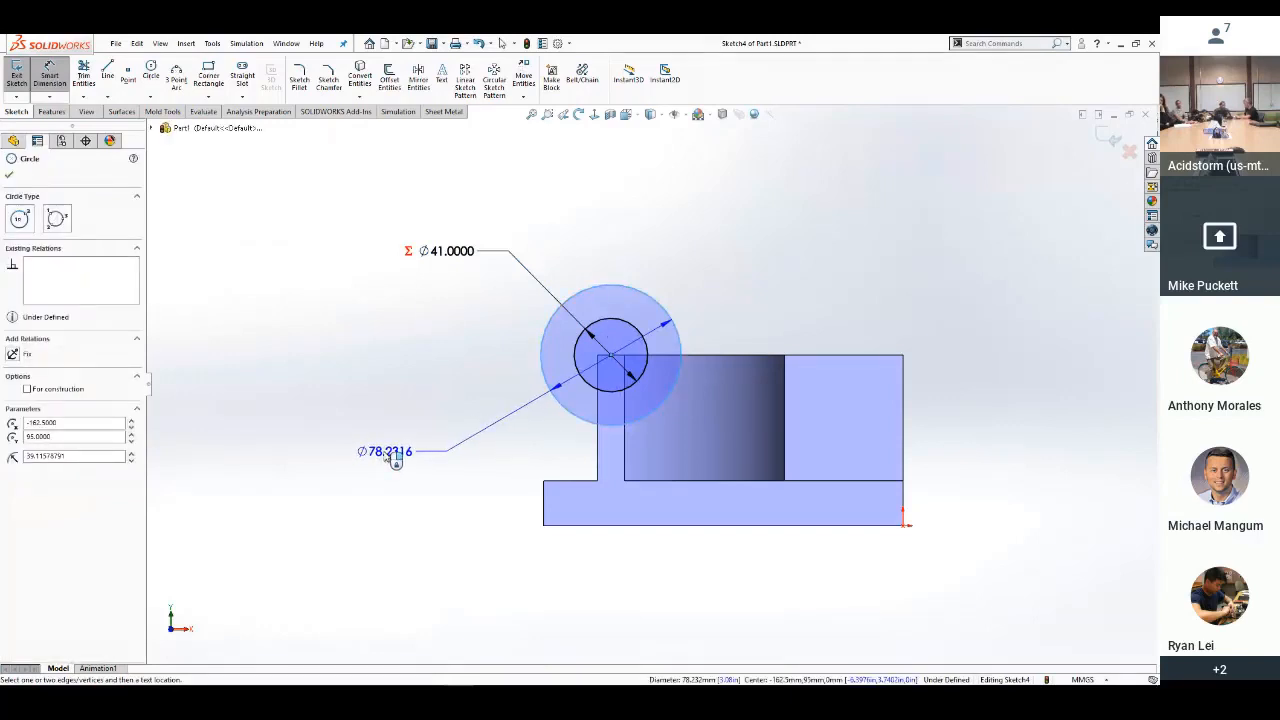
{"action": "left_click", "coordinate": [395, 457]}
{"action": "type", "text": "="}
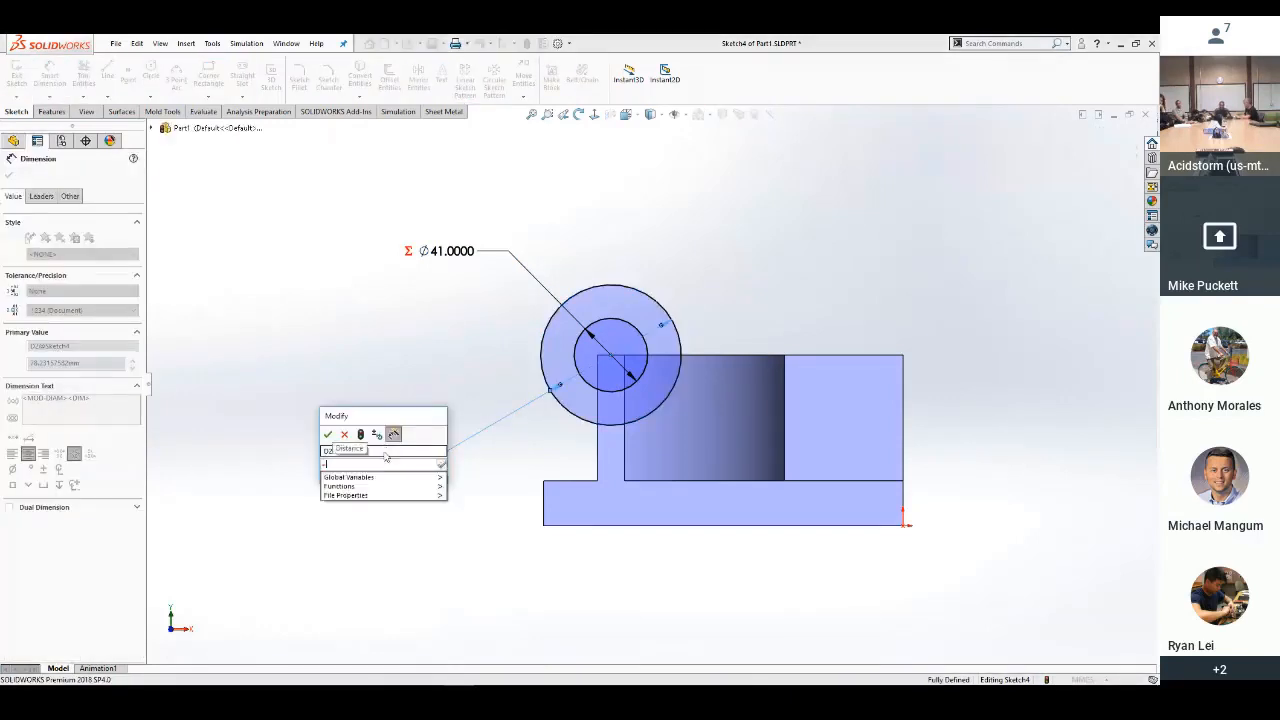
{"action": "type", "text": "71"}
{"action": "key", "text": "Return"}
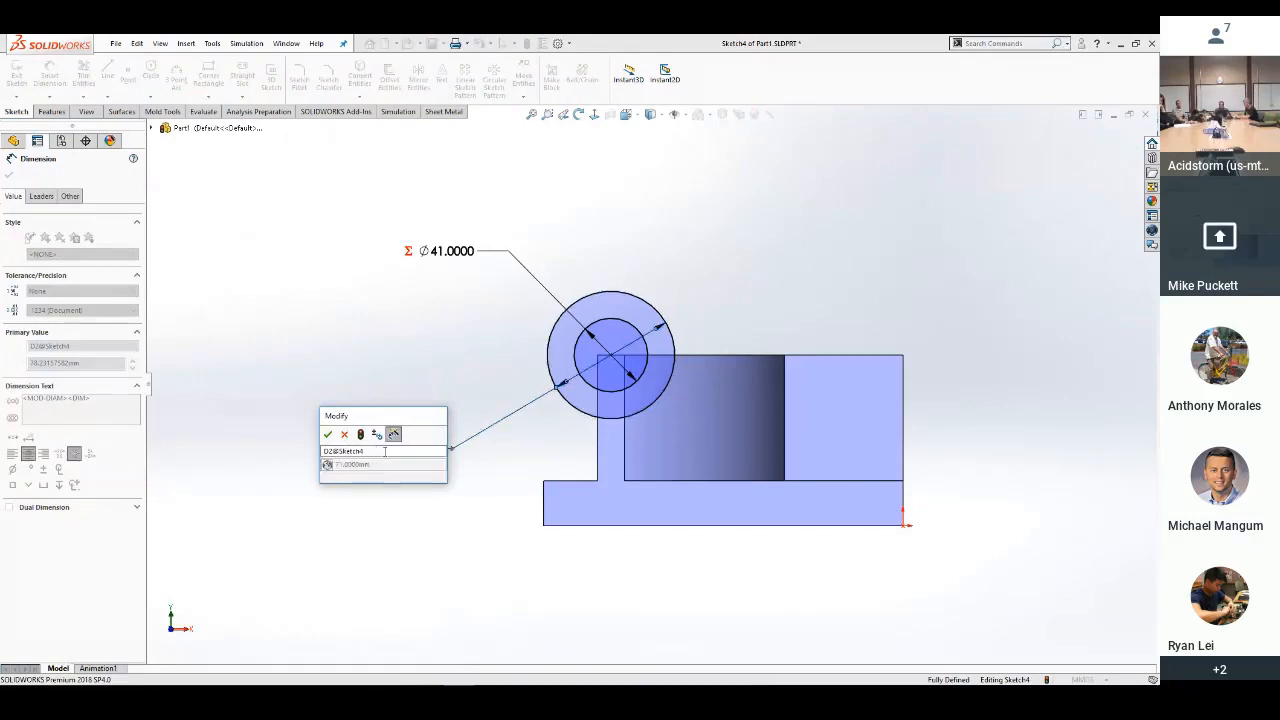
{"action": "left_click", "coordinate": [328, 434]}
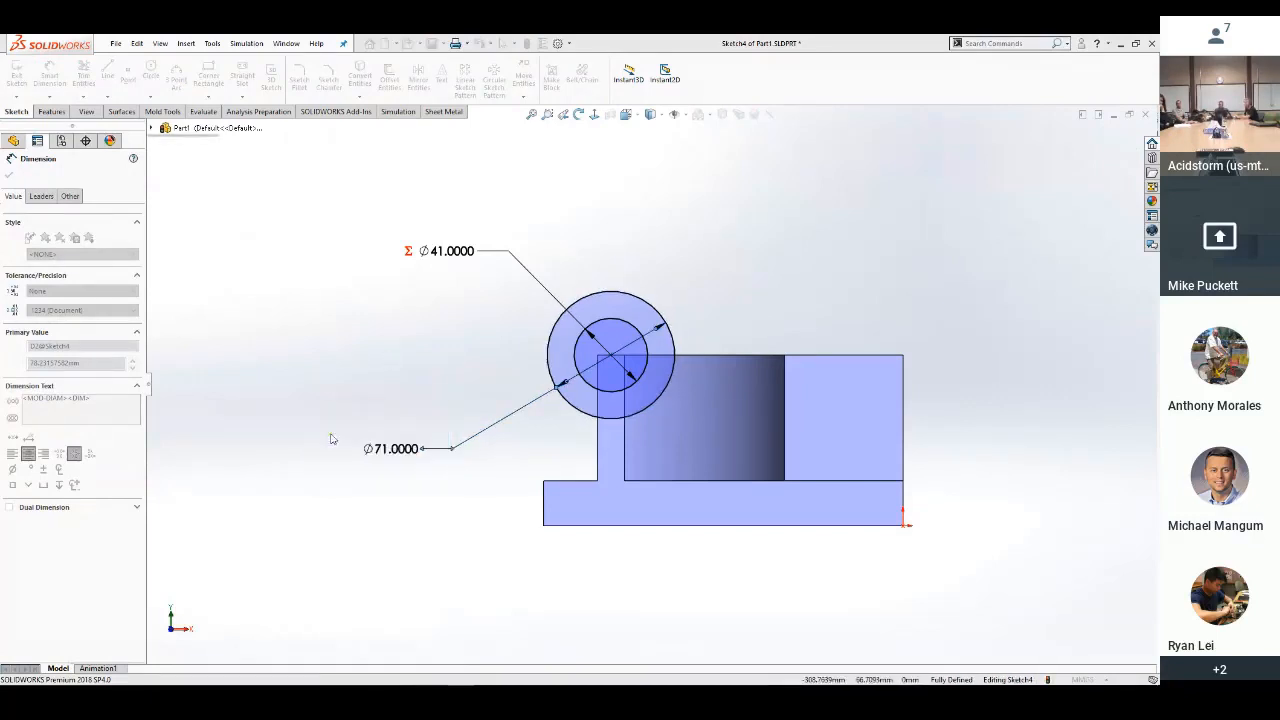
{"action": "left_click", "coordinate": [335, 388]}
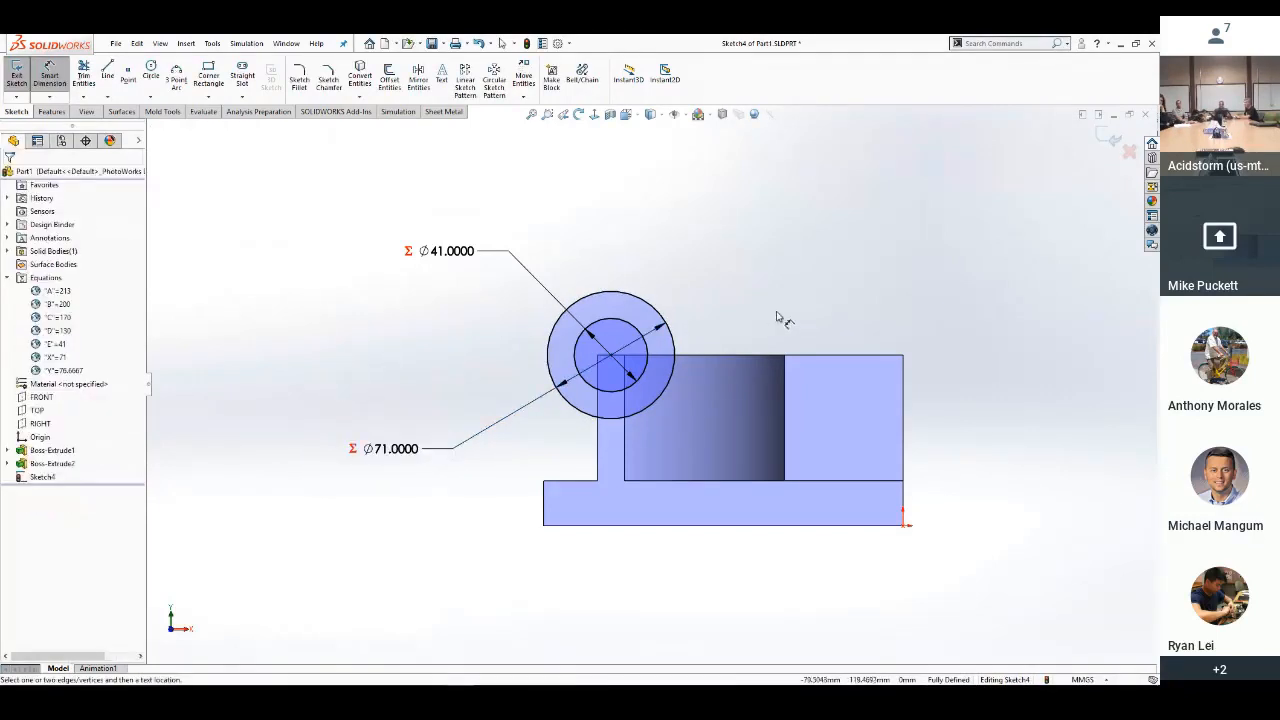
{"action": "key", "text": "z"}
{"action": "key", "text": "Escape"}
{"action": "middle_click_drag", "start_coordinate": [810, 298], "coordinate": [697, 373]}
{"action": "scroll", "coordinate": [629, 294], "scroll_direction": "down", "scroll_amount": 3}
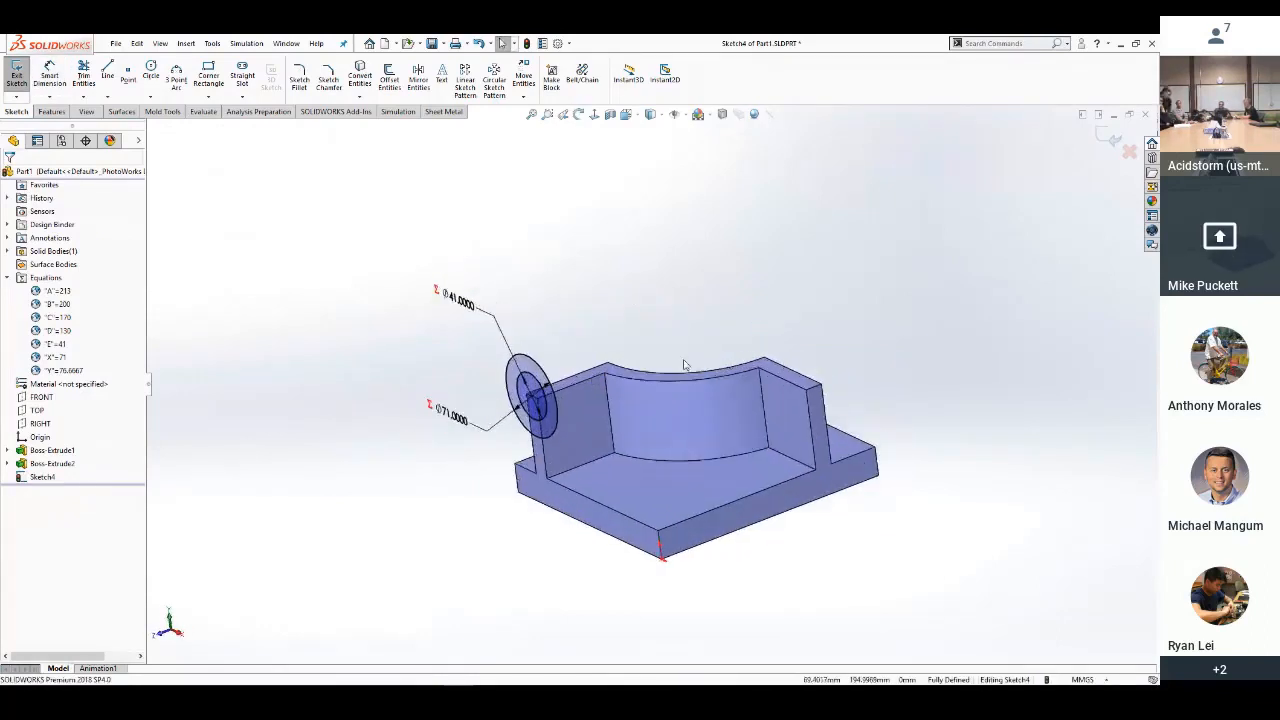
Set up a boss extrusion of the two concentric circles, starting at a 10 mm offset and reversed to run over the wall
{"action": "key", "text": "s"}
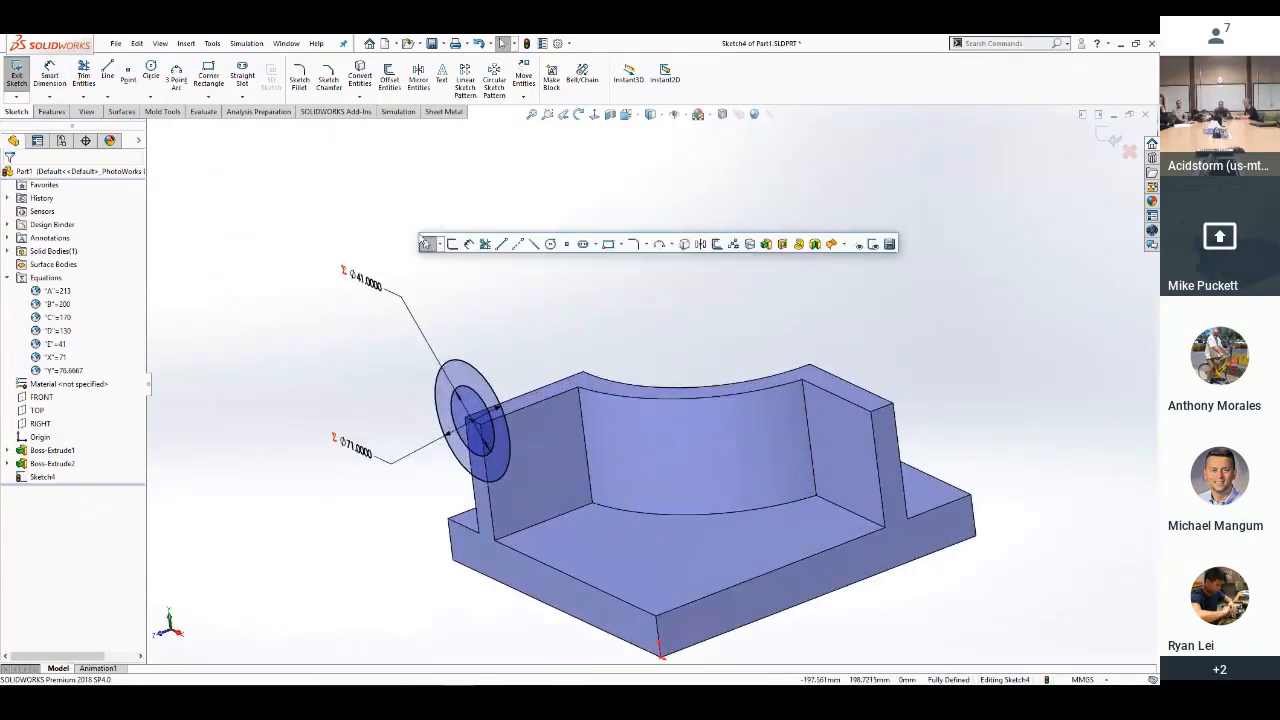
{"action": "left_click", "coordinate": [766, 247]}
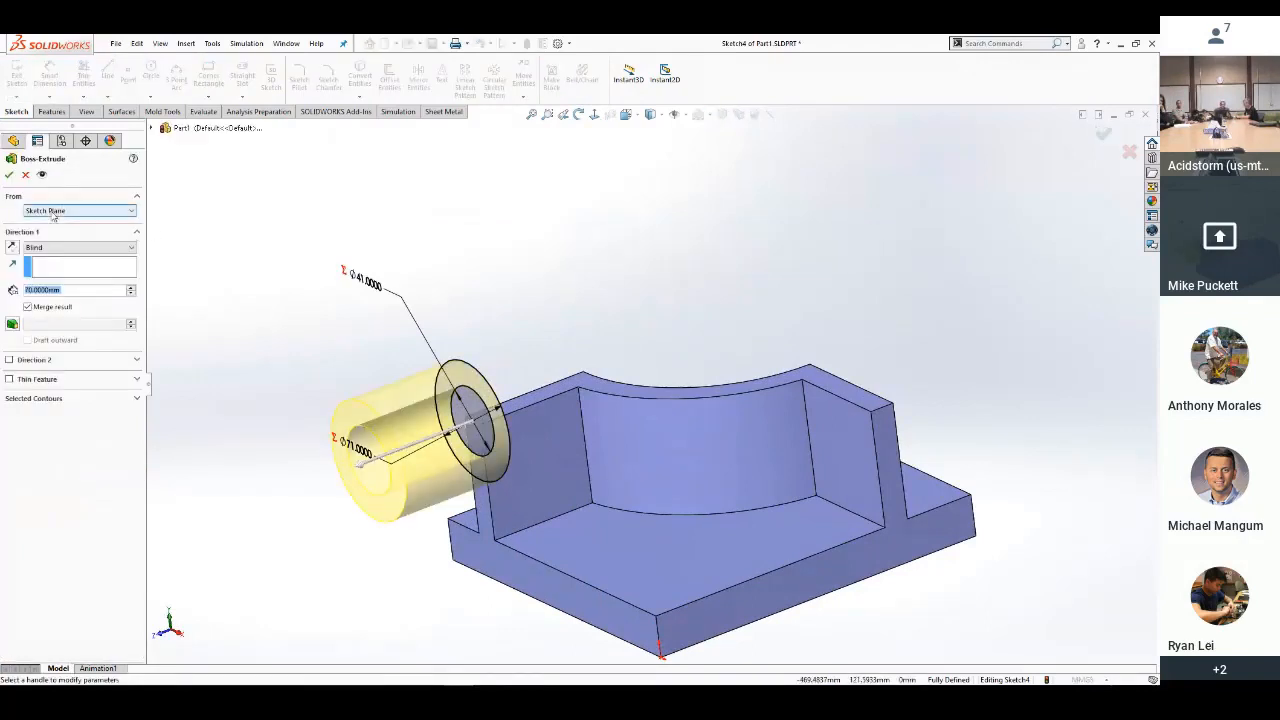
{"action": "left_click", "coordinate": [133, 212]}
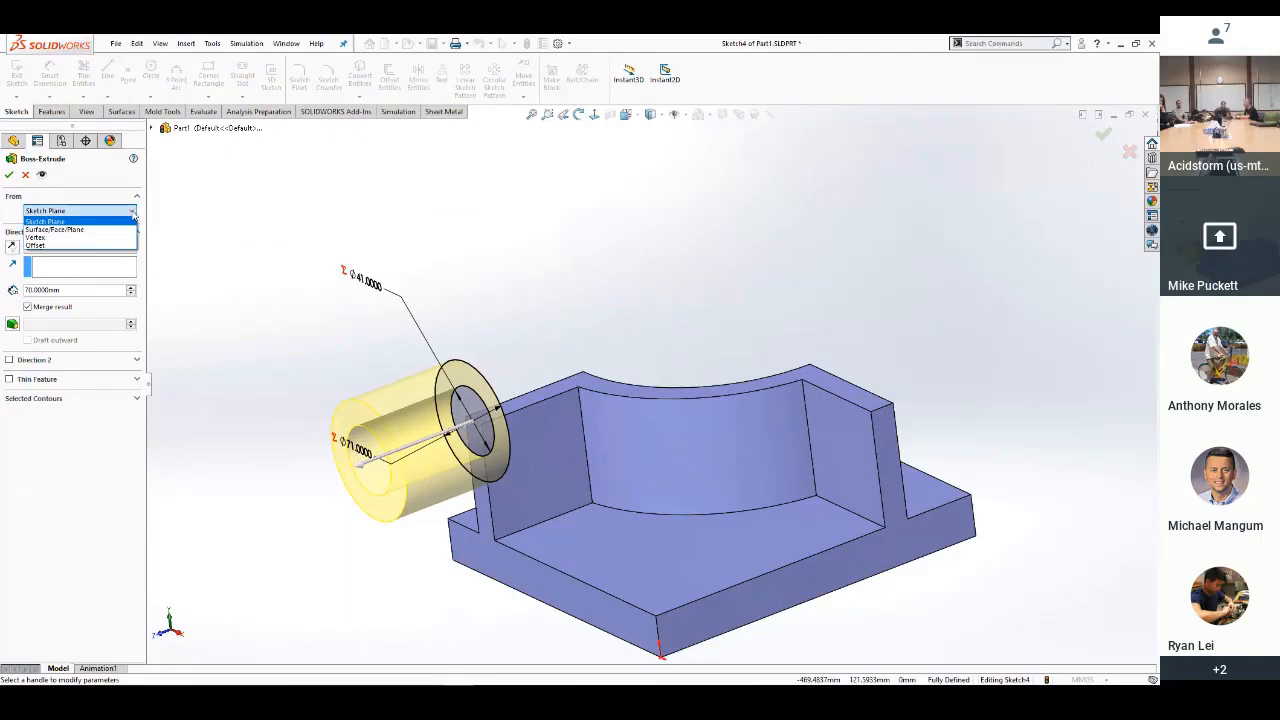
{"action": "left_click", "coordinate": [73, 247]}
{"action": "left_click", "coordinate": [80, 229]}
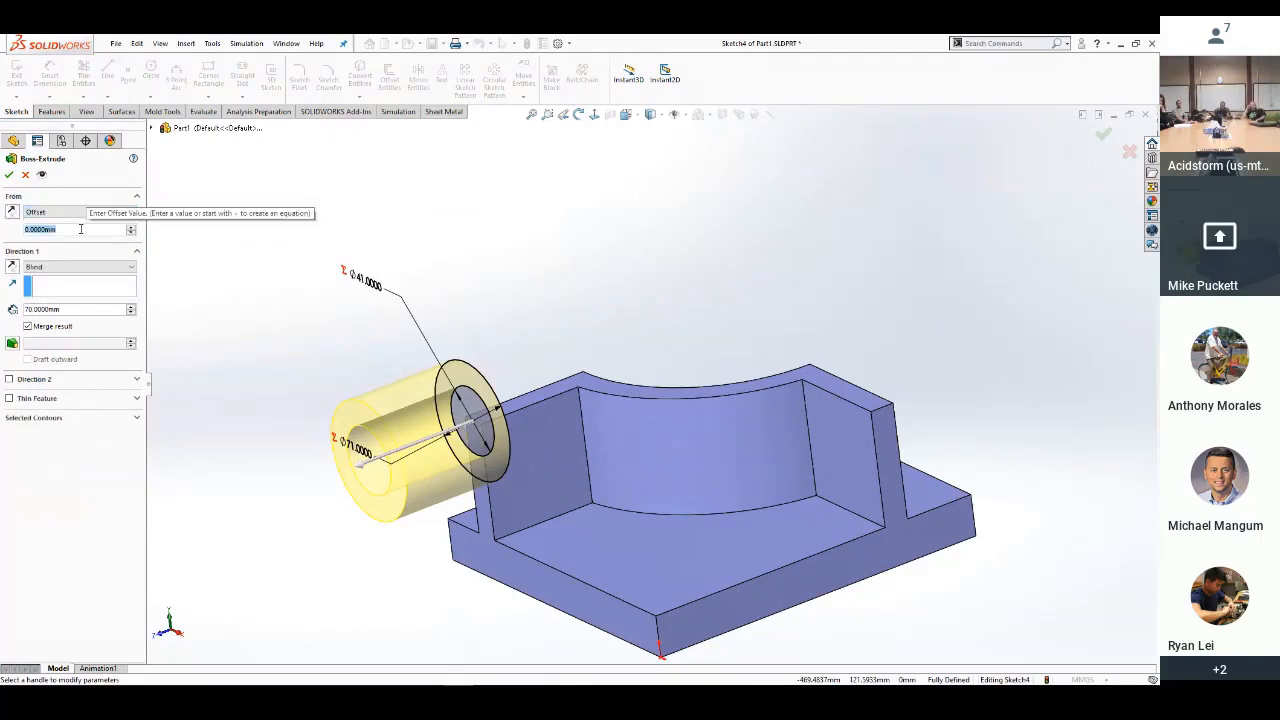
{"action": "type", "text": "10"}
{"action": "key", "text": "Return"}
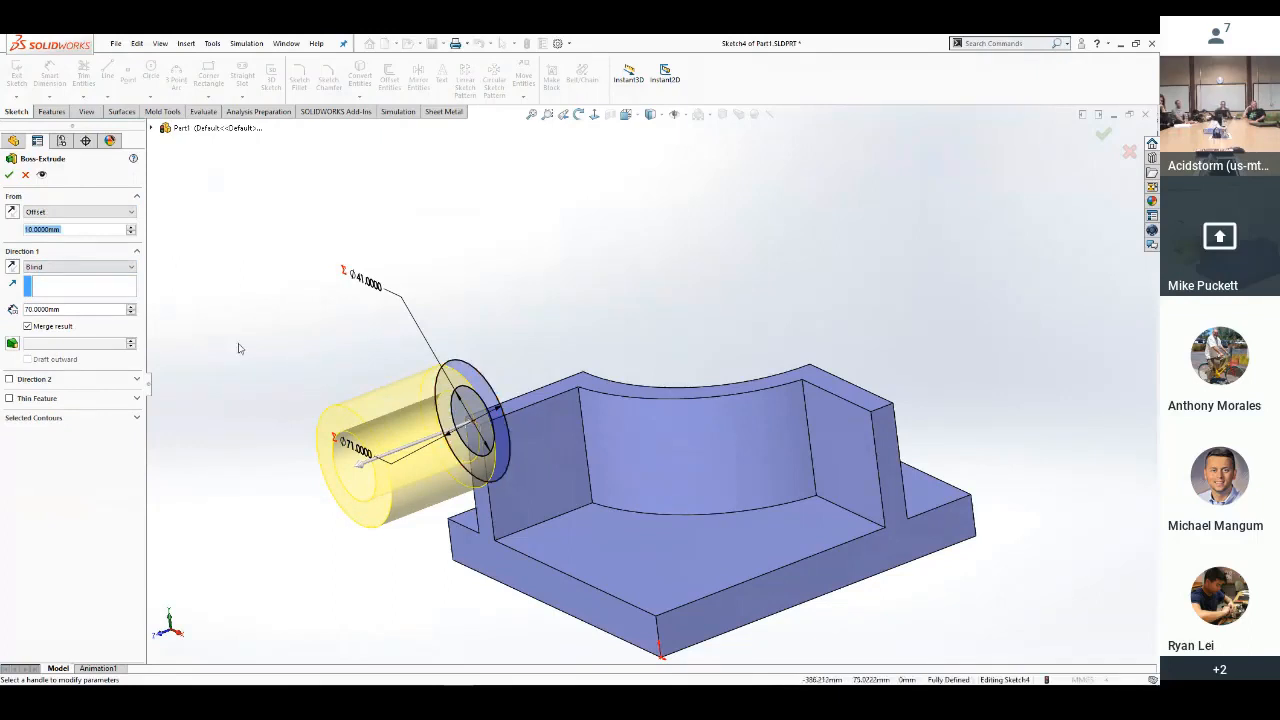
{"action": "left_click", "coordinate": [12, 267]}
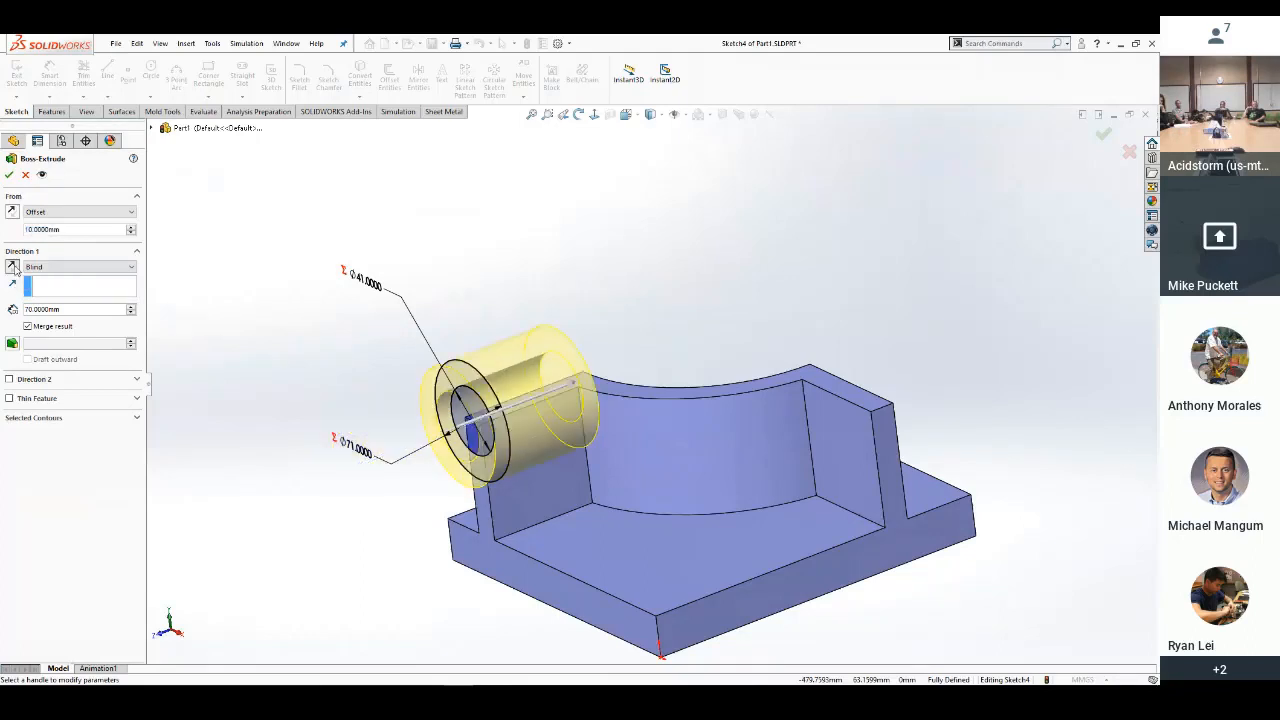
Finish the hollow cylinder with its depth linked to global variable D (130 mm), and save the part
{"action": "double_click", "coordinate": [74, 310]}
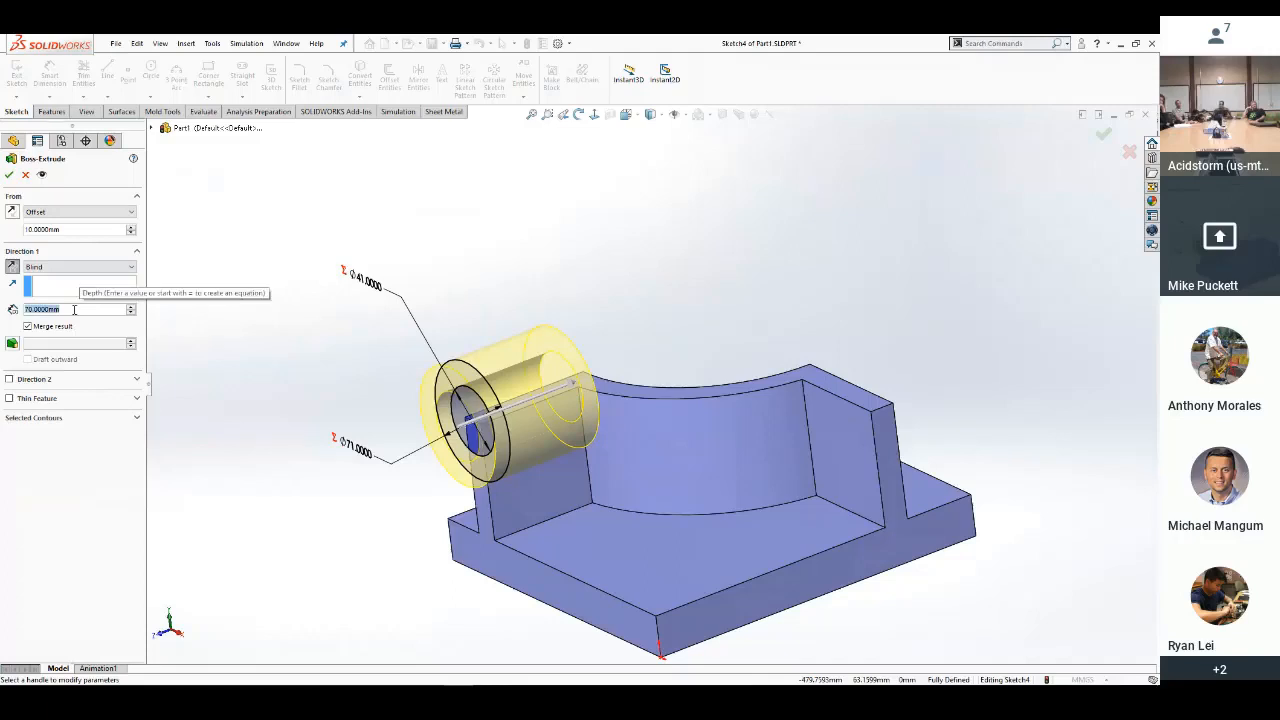
{"action": "type", "text": "-"}
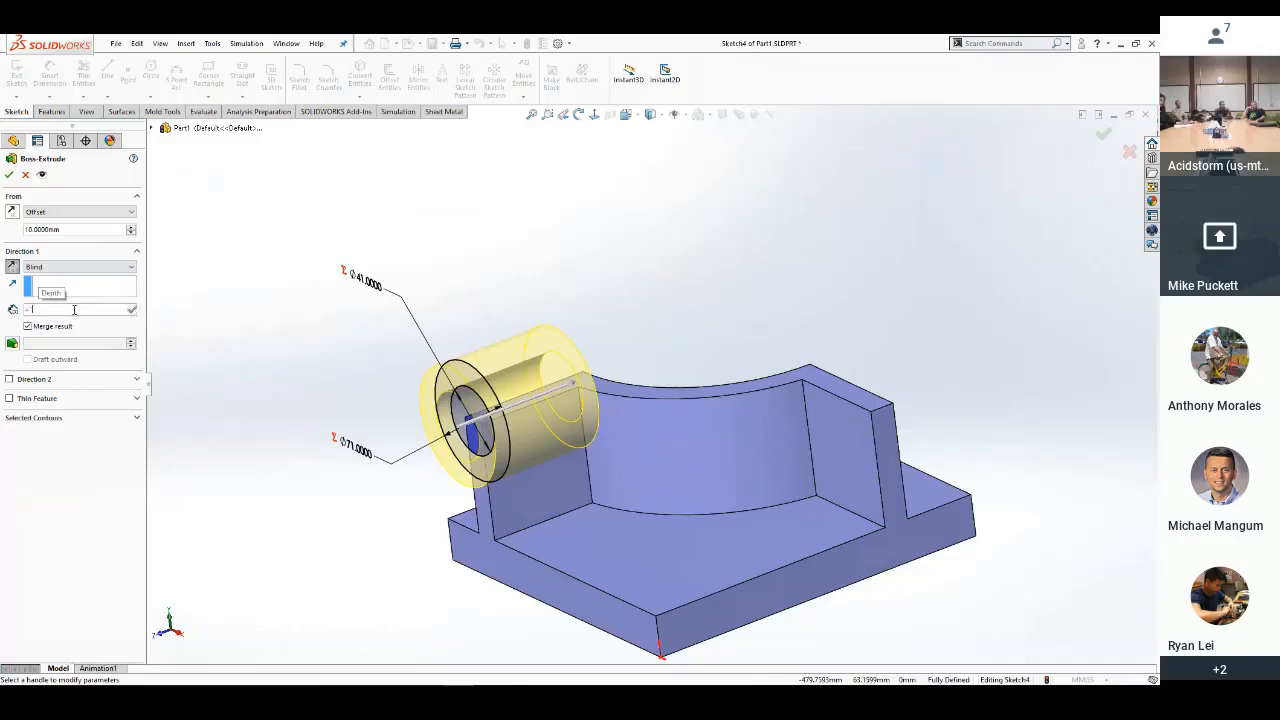
{"action": "type", "text": "70"}
{"action": "key", "text": "Return"}
{"action": "key", "text": "Return"}
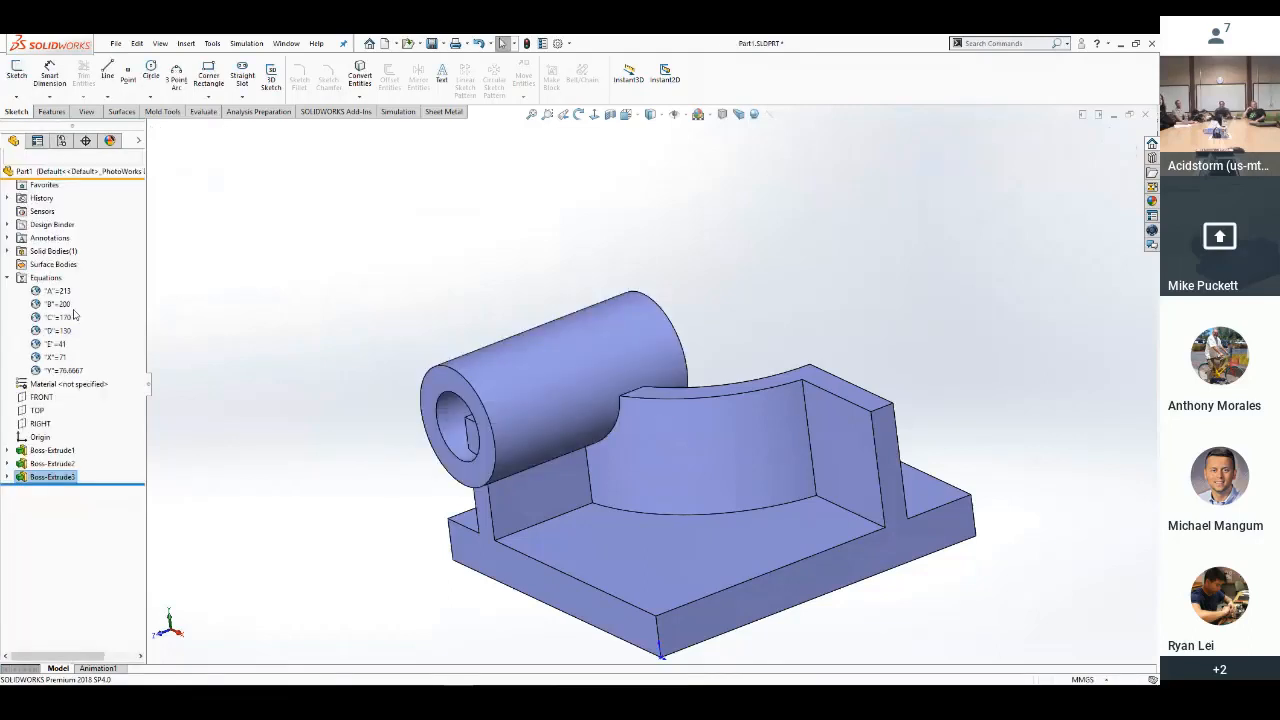
{"action": "left_click", "coordinate": [306, 357]}
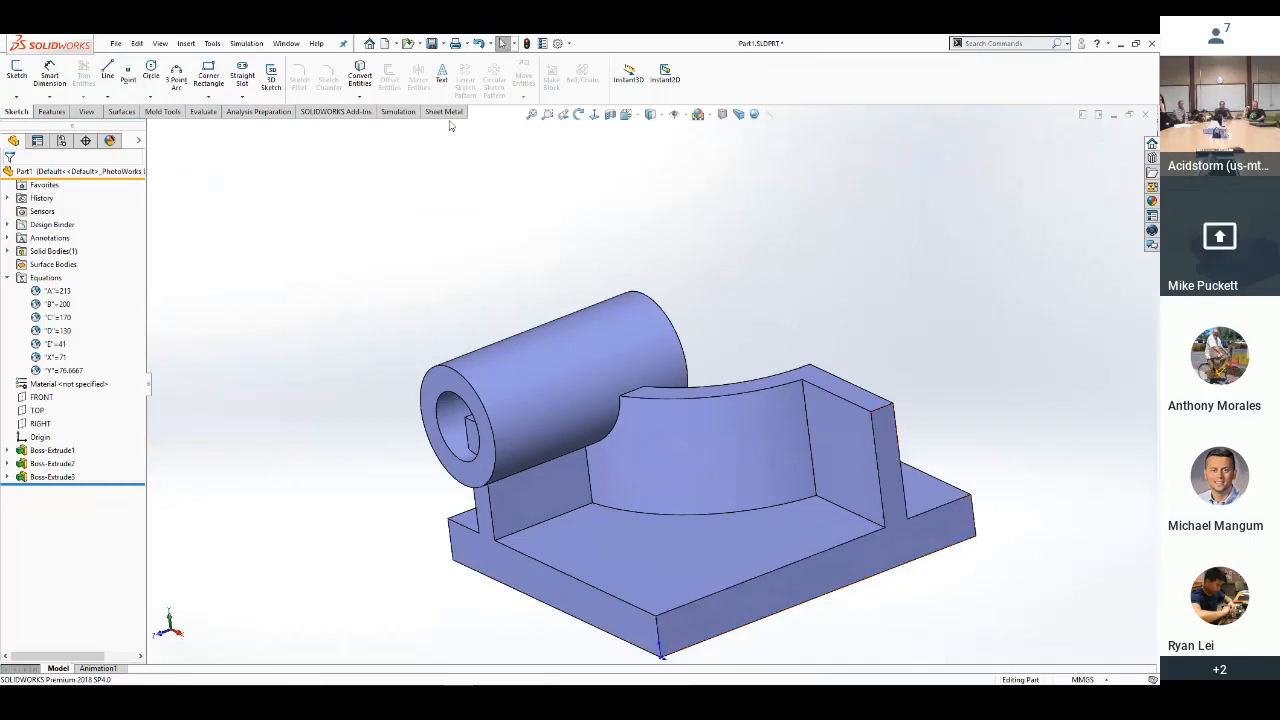
{"action": "left_click", "coordinate": [436, 43]}
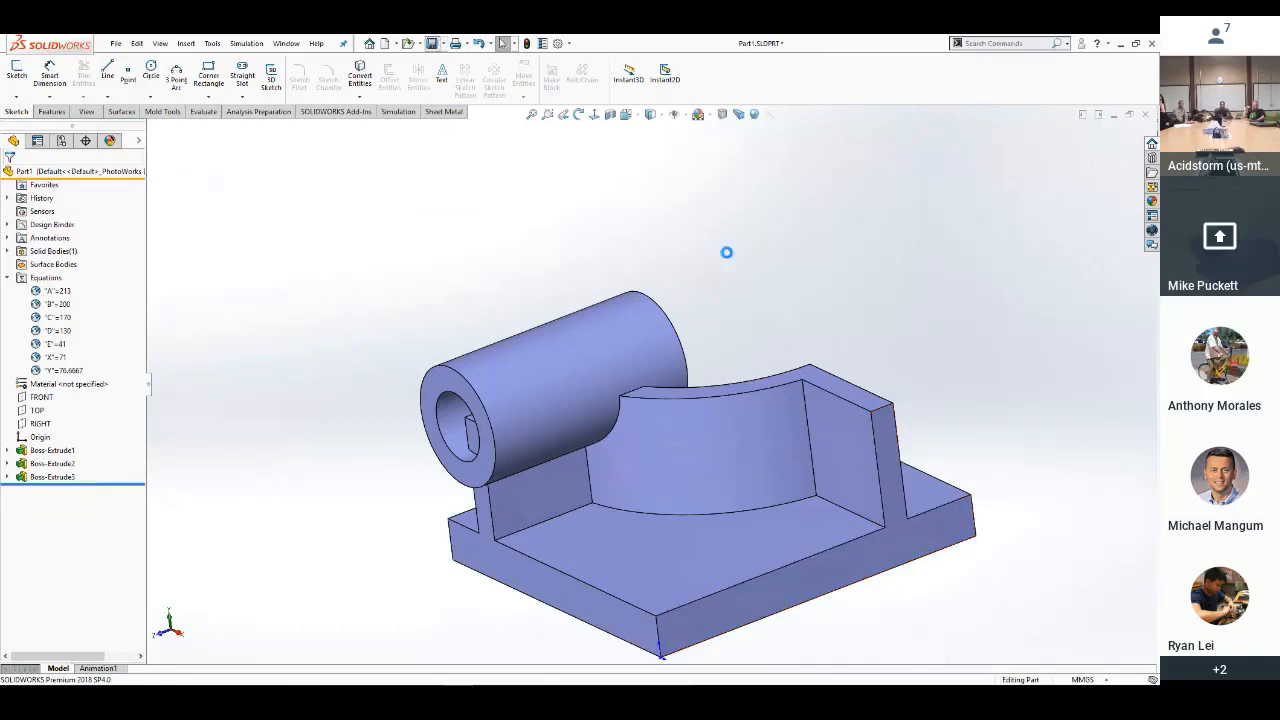
Start a sketch on the other end face of the raised wall and plate, viewed normal to it
{"action": "left_click", "coordinate": [895, 448]}
{"action": "left_click", "coordinate": [947, 390]}
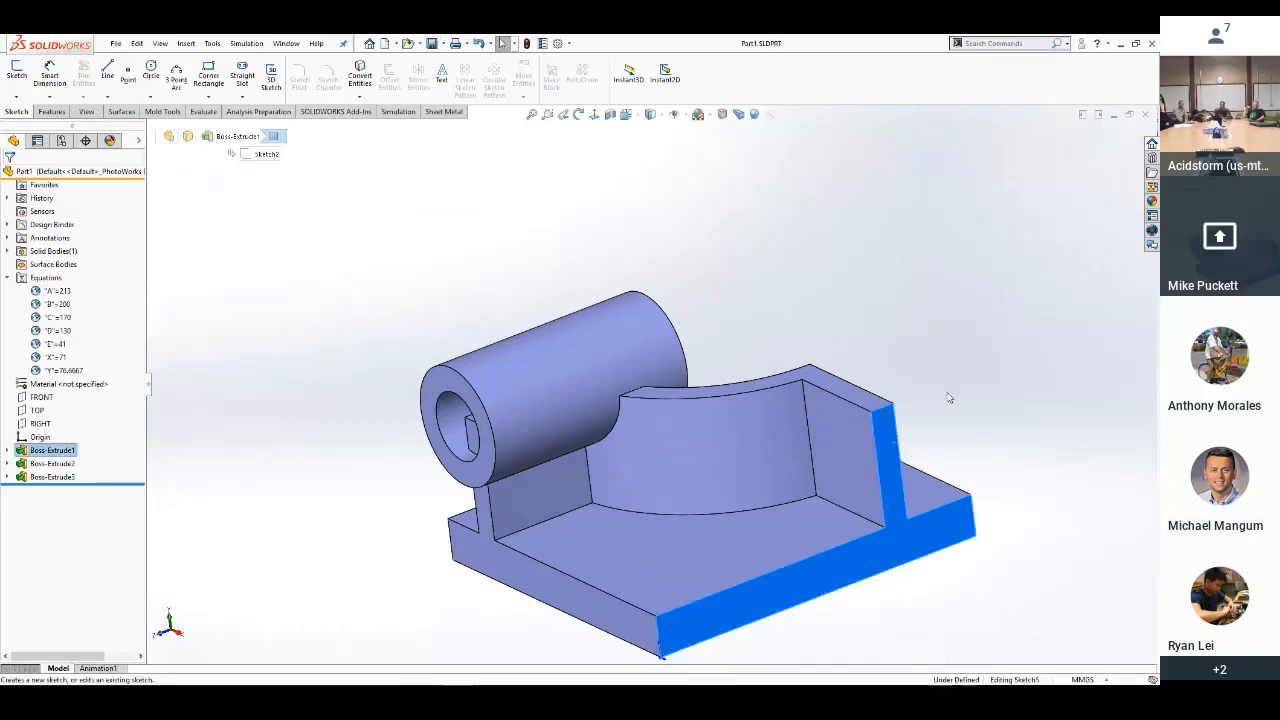
{"action": "left_click", "coordinate": [595, 115]}
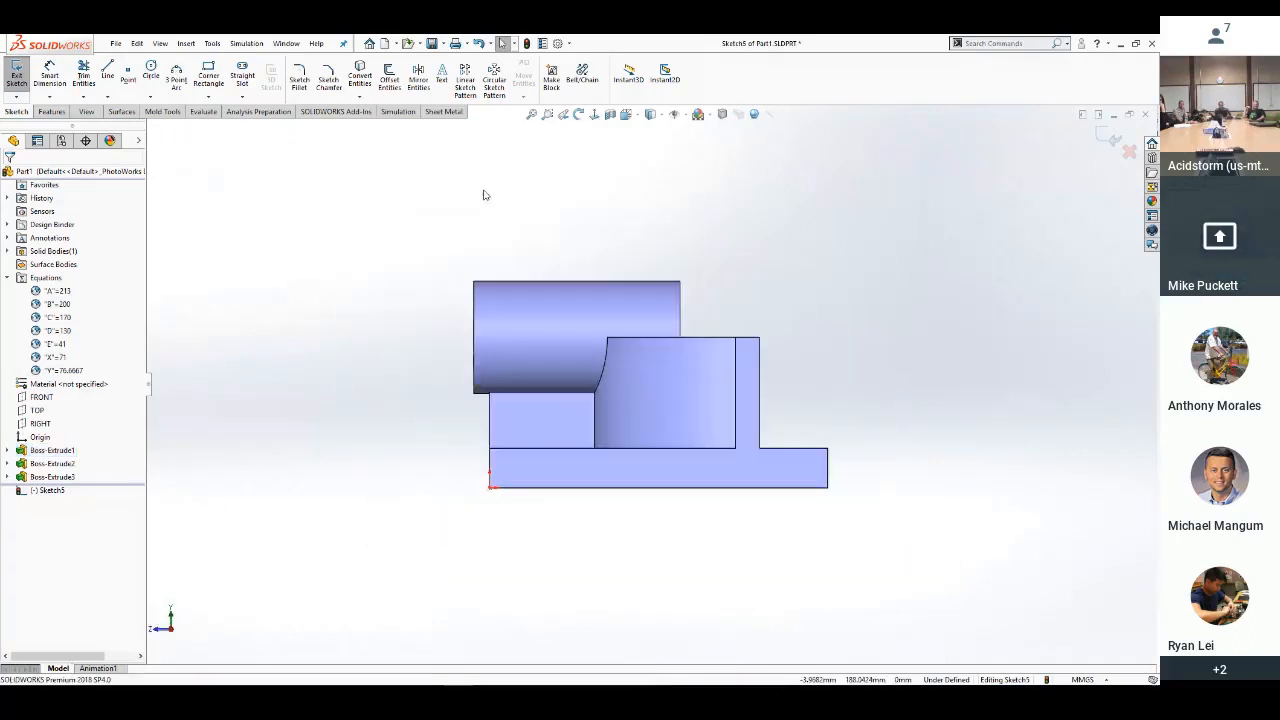
Sketch two concentric circles, about 89 mm and 43 mm in diameter, centred on the midpoint of this wall end's top edge
{"action": "key", "text": "s"}
{"action": "left_click", "coordinate": [618, 232]}
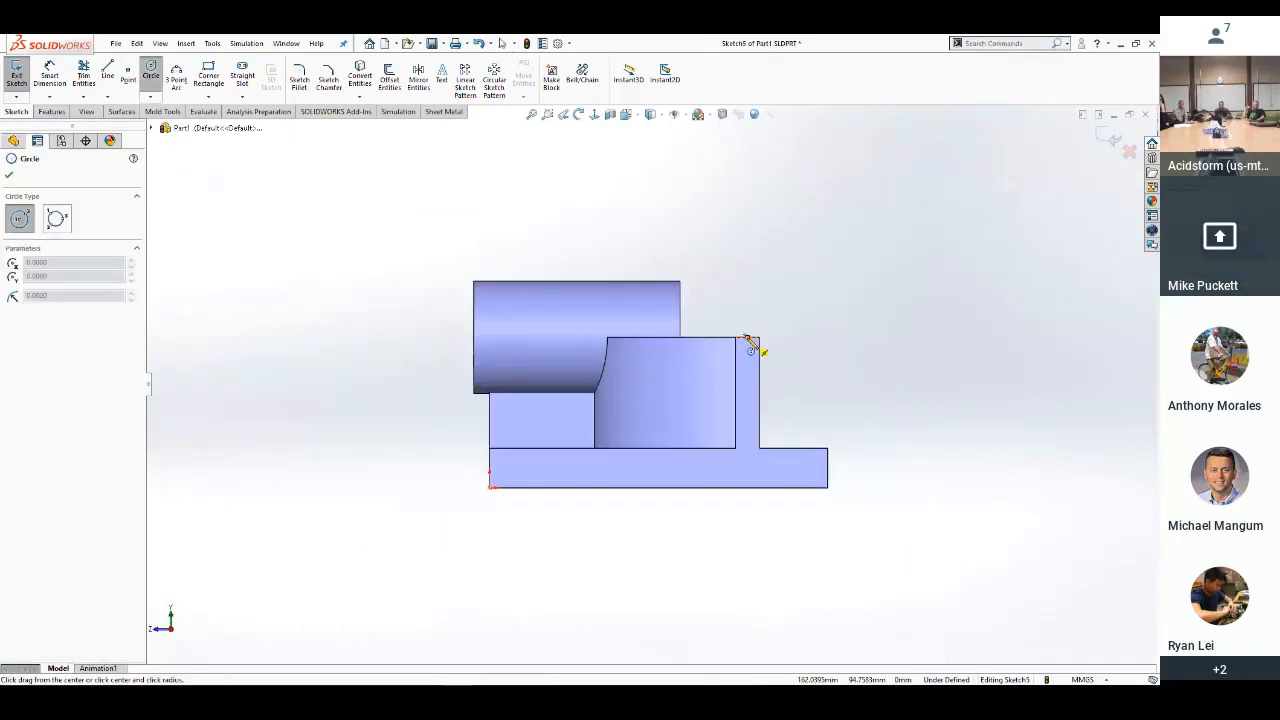
{"action": "scroll", "coordinate": [752, 345], "scroll_direction": "down", "scroll_amount": 5}
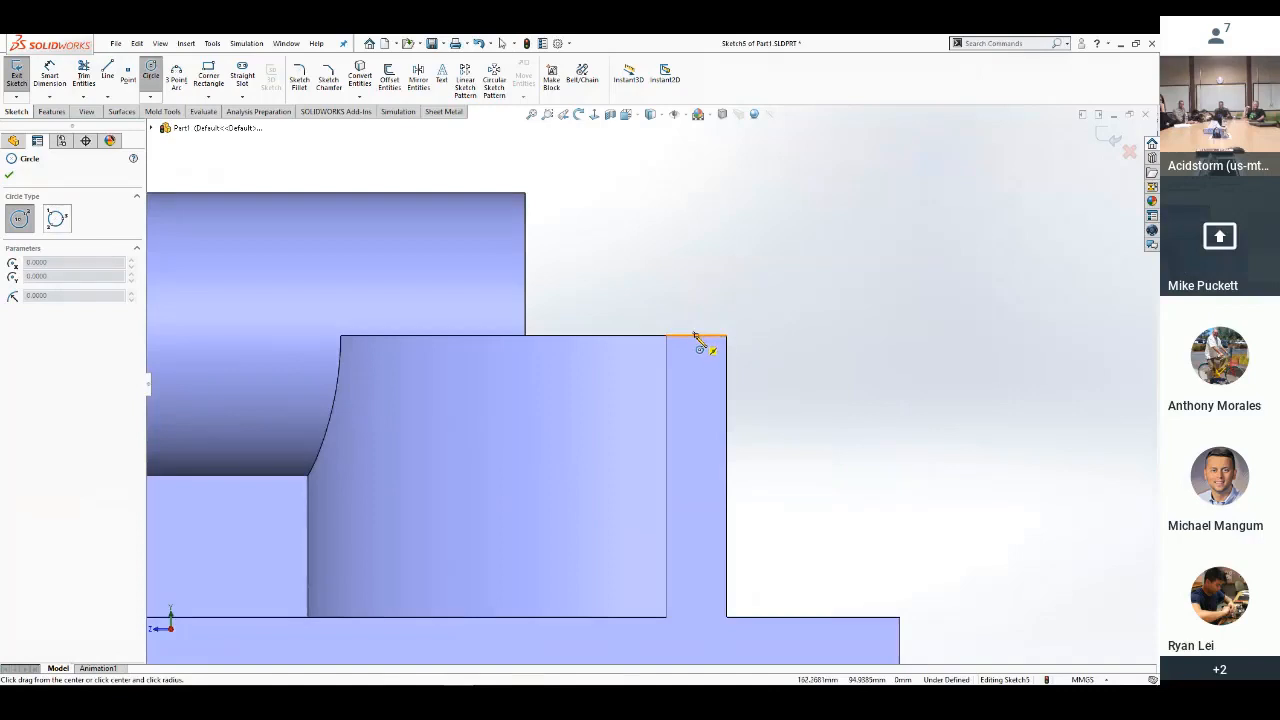
{"action": "left_click", "coordinate": [697, 336]}
{"action": "left_click", "coordinate": [870, 390]}
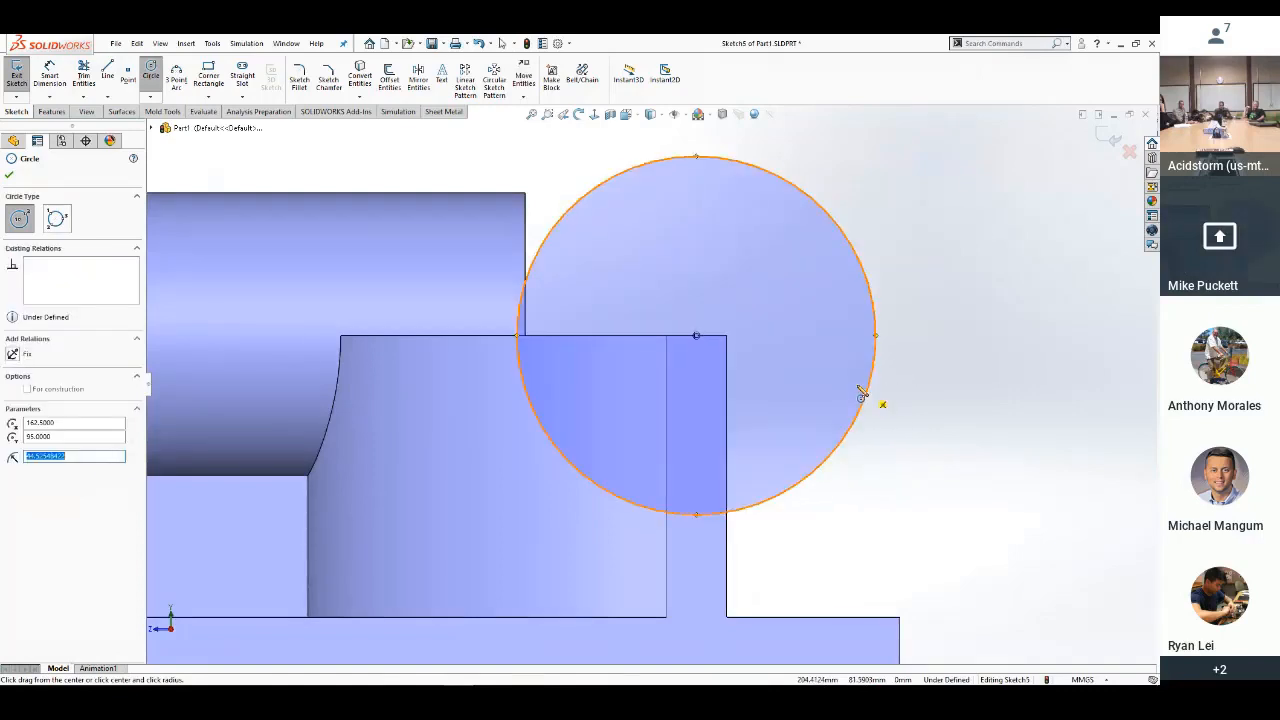
{"action": "left_click", "coordinate": [697, 337]}
{"action": "left_click", "coordinate": [779, 371]}
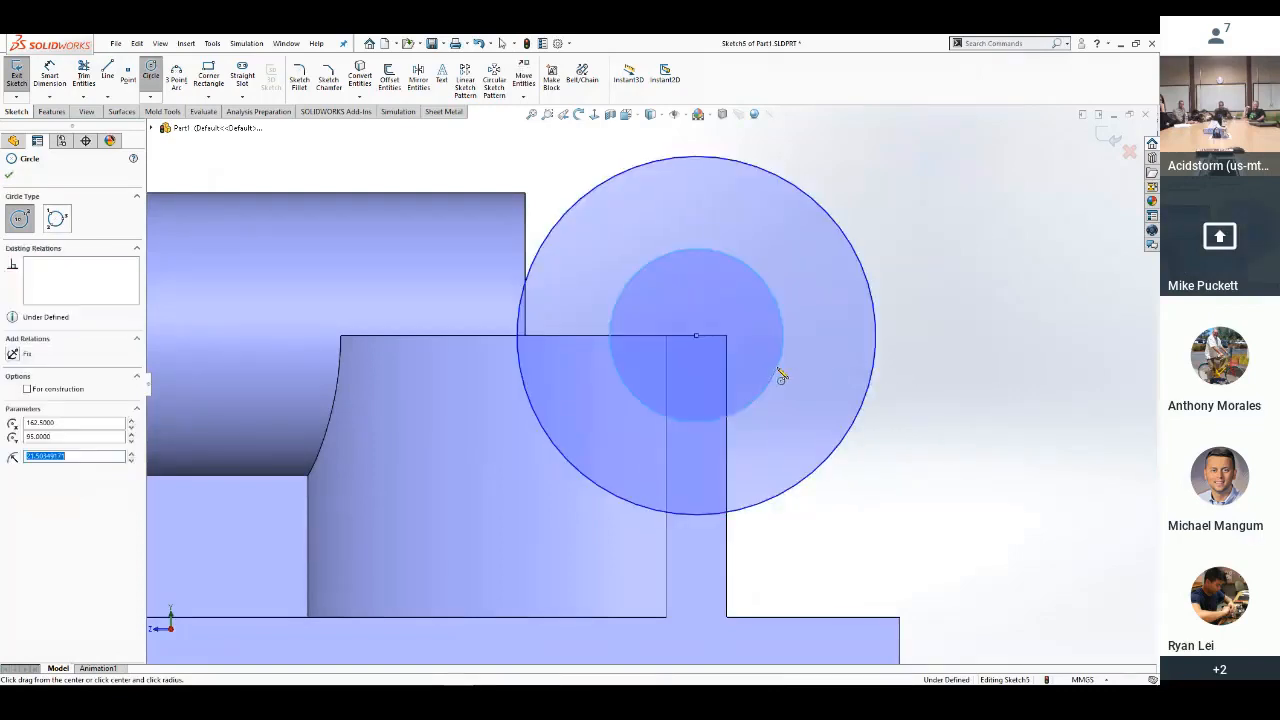
{"action": "key", "text": "Escape"}
Dimension the new inner circle's diameter, linked to global variable E (41 mm)
{"action": "scroll", "coordinate": [668, 373], "scroll_direction": "up", "scroll_amount": 3}
{"action": "key", "text": "s"}
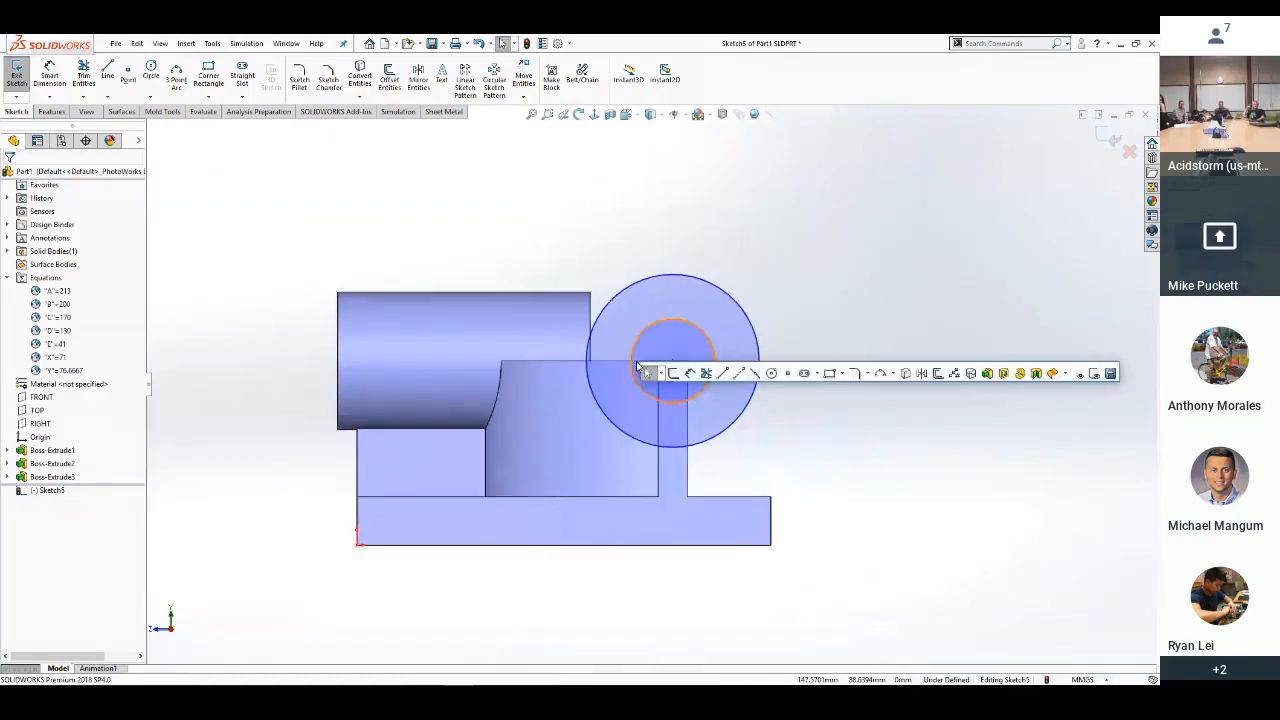
{"action": "left_click", "coordinate": [690, 373]}
{"action": "left_click", "coordinate": [706, 388]}
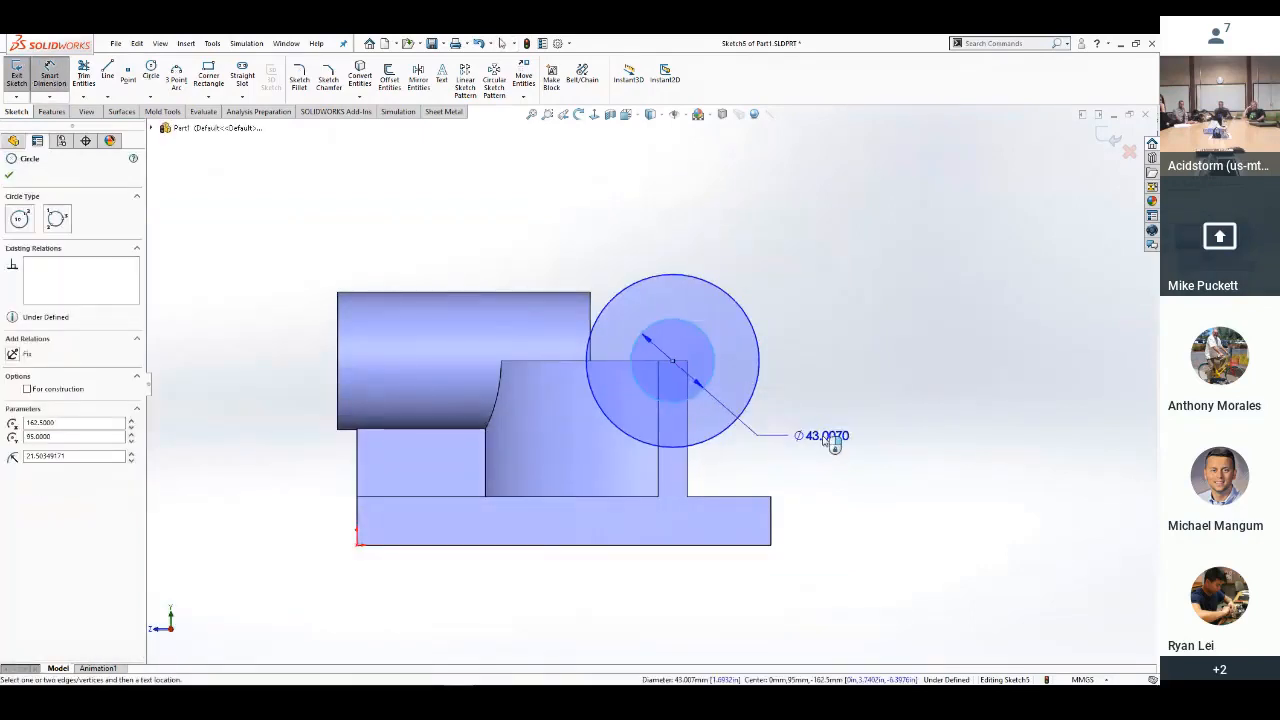
{"action": "left_click", "coordinate": [871, 455]}
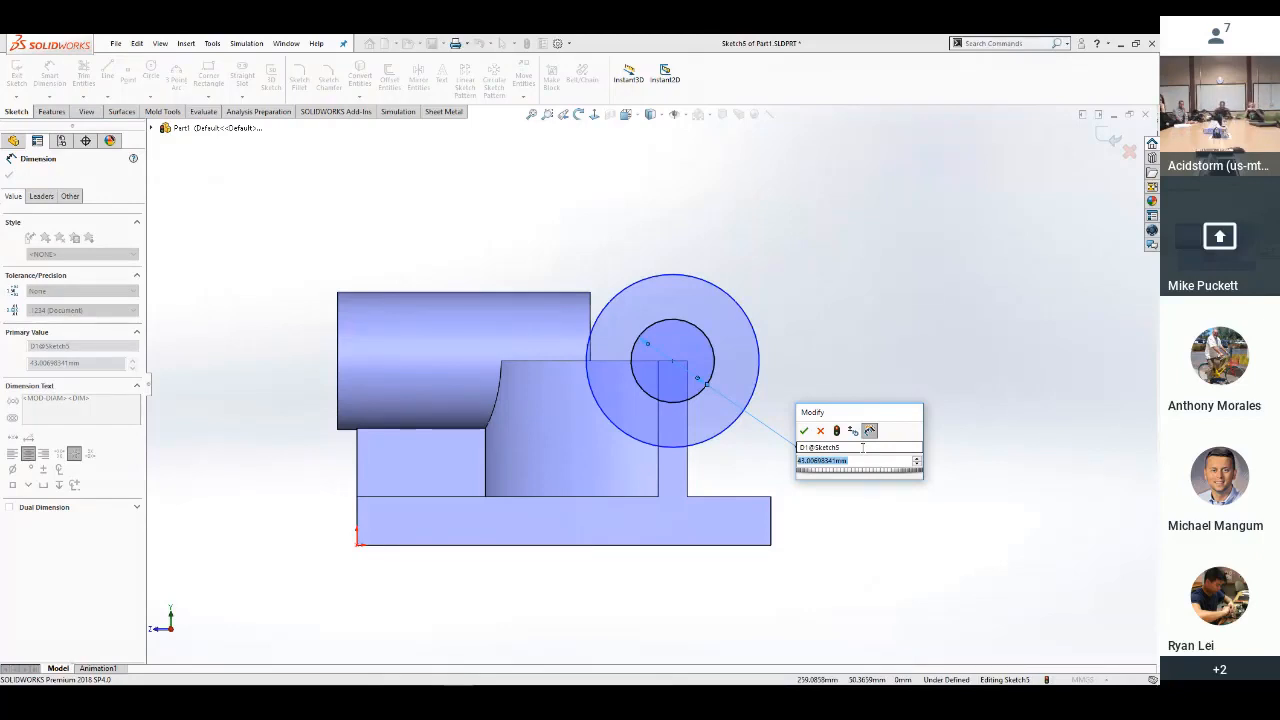
{"action": "type", "text": "=8"}
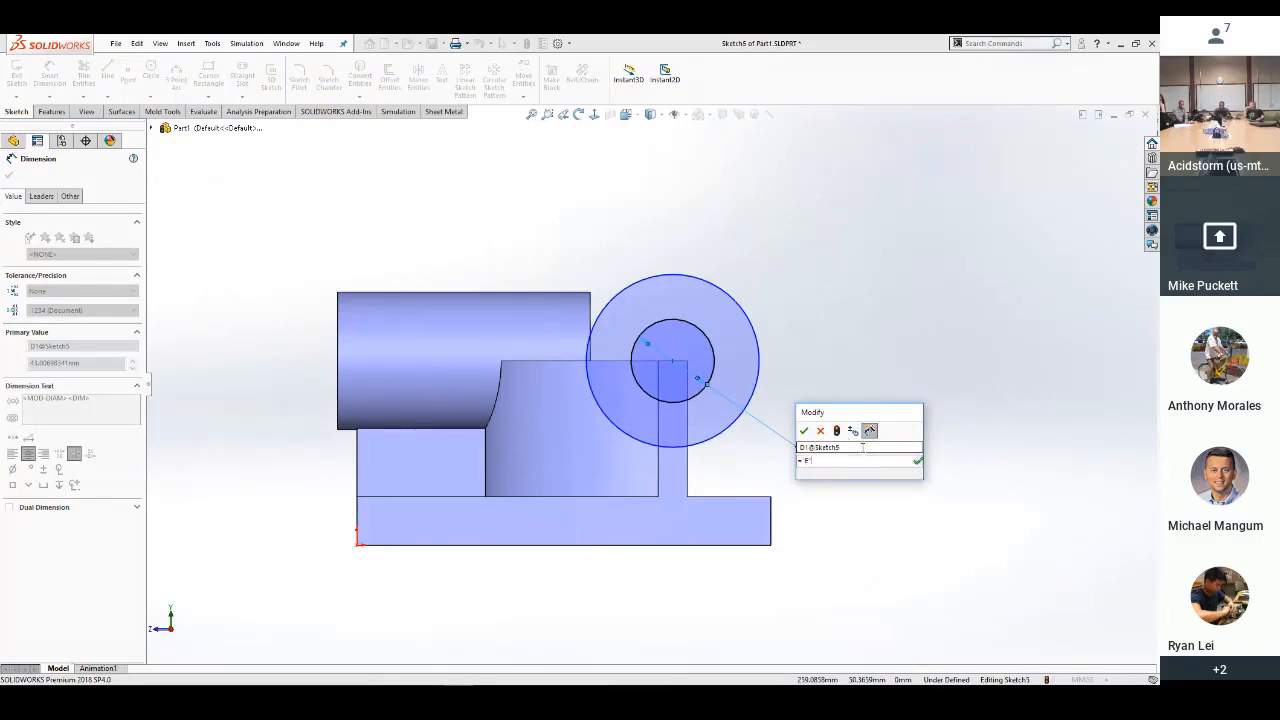
{"action": "key", "text": "Return"}
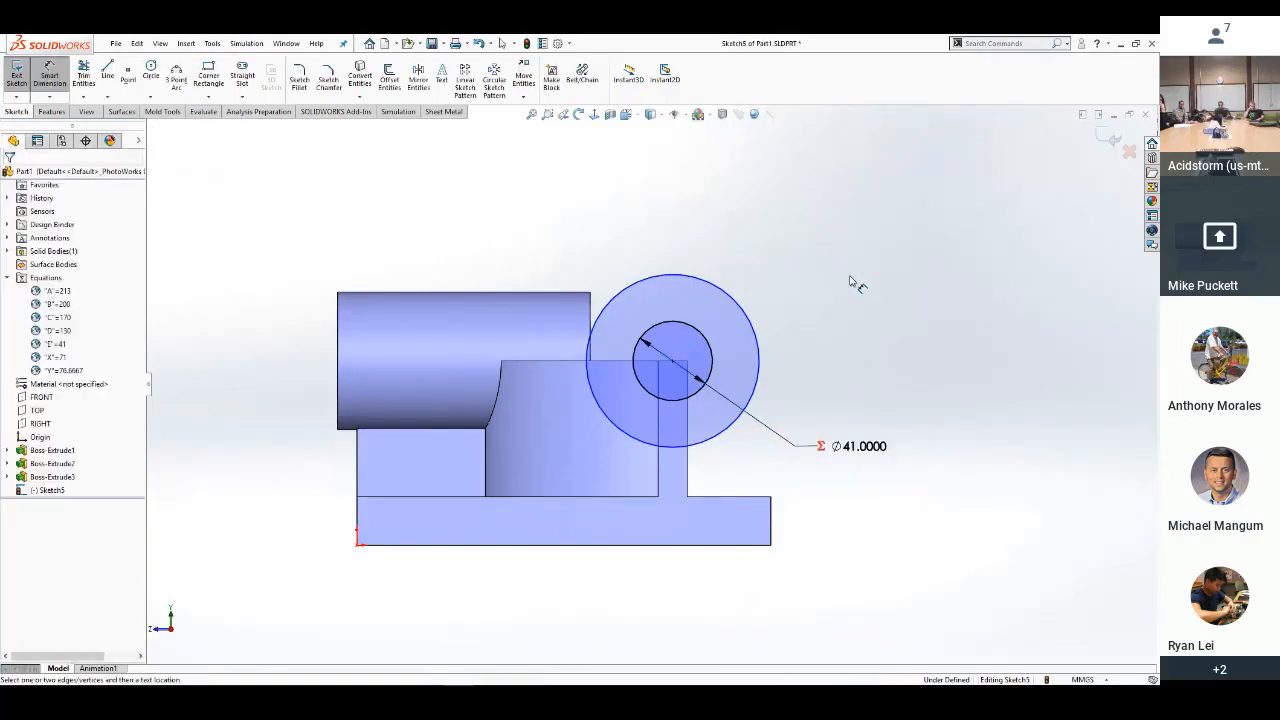
Dimension the new outer circle's diameter, linked to global variable Y (76.6667 mm)
{"action": "left_click", "coordinate": [751, 320]}
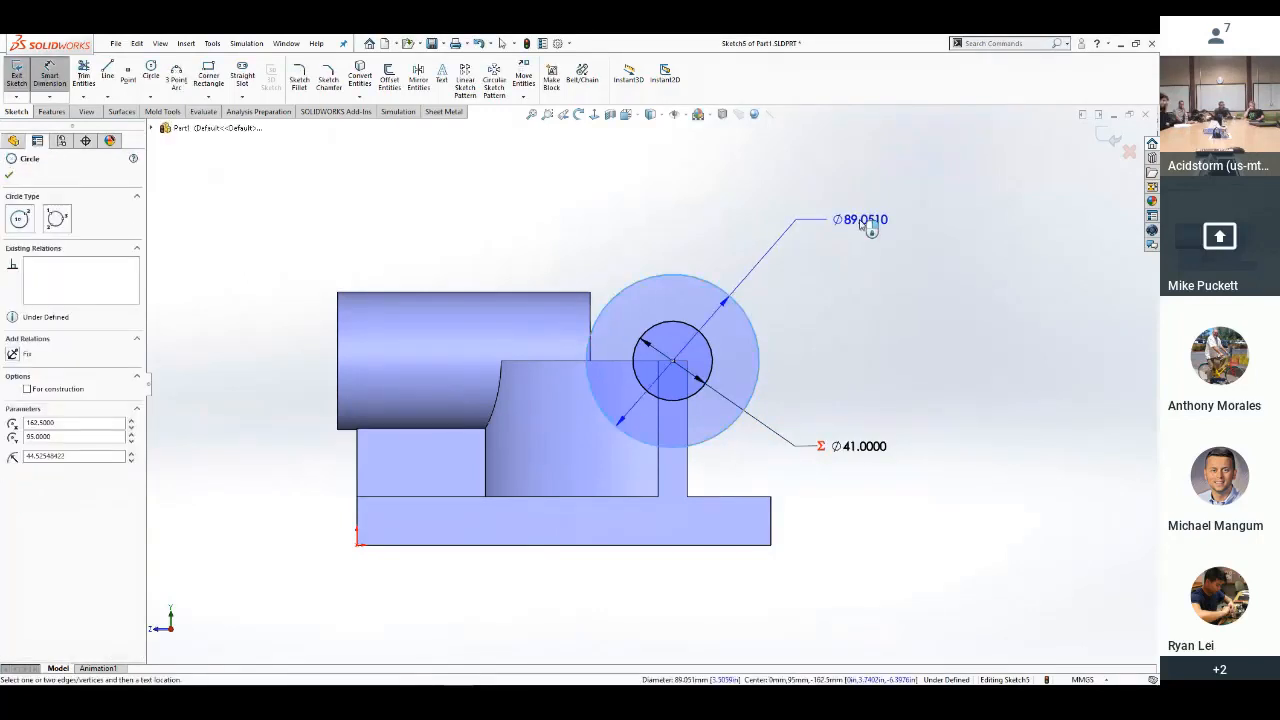
{"action": "left_click", "coordinate": [860, 222]}
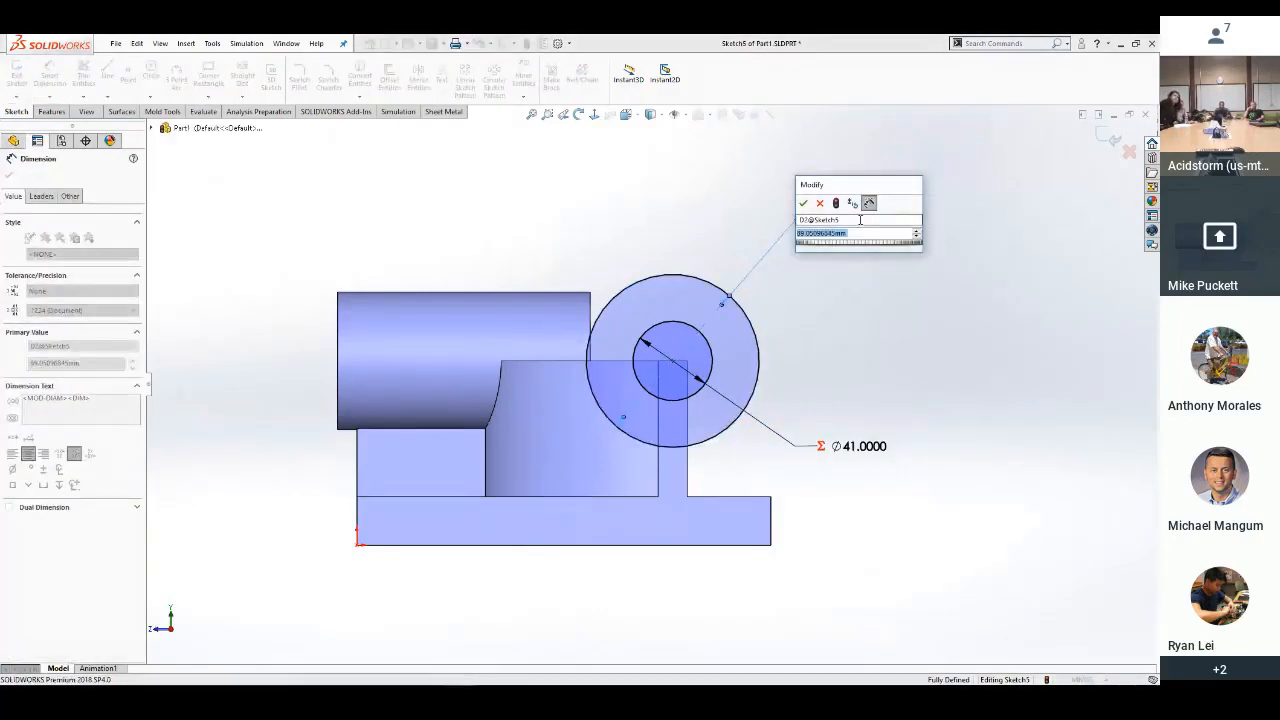
{"action": "type", "text": "=\"T"}
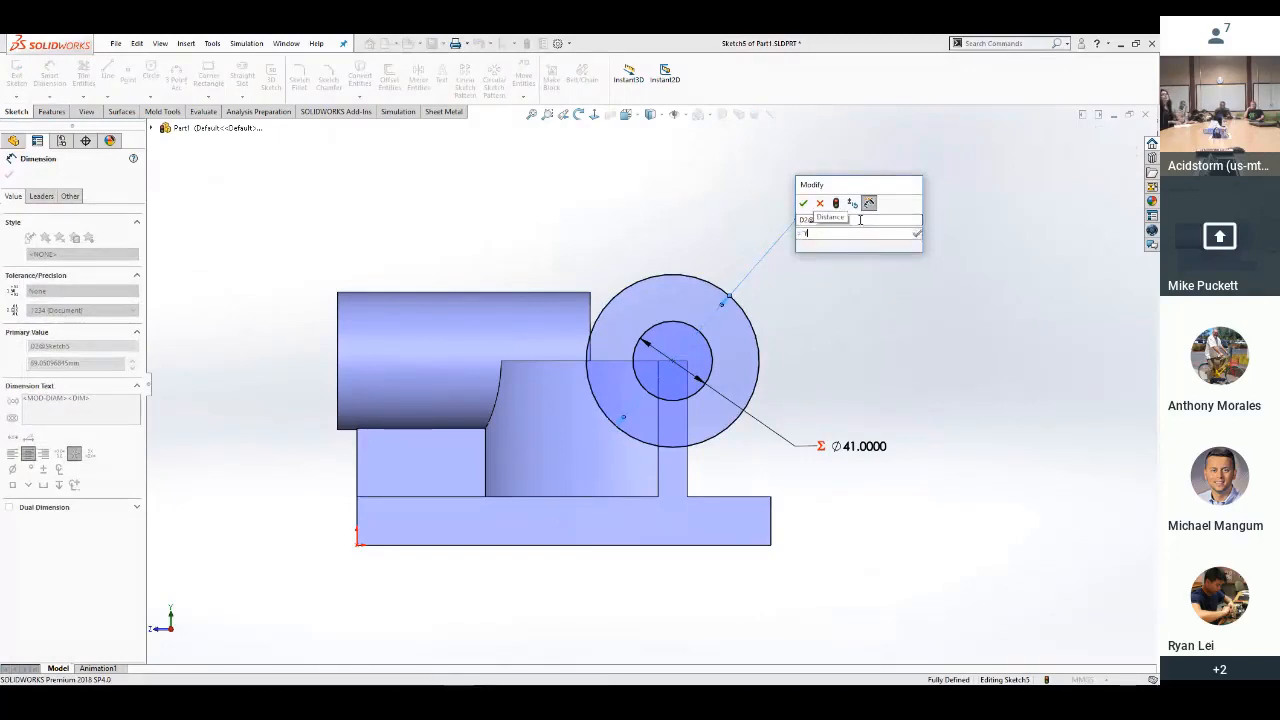
{"action": "key", "text": "Return"}
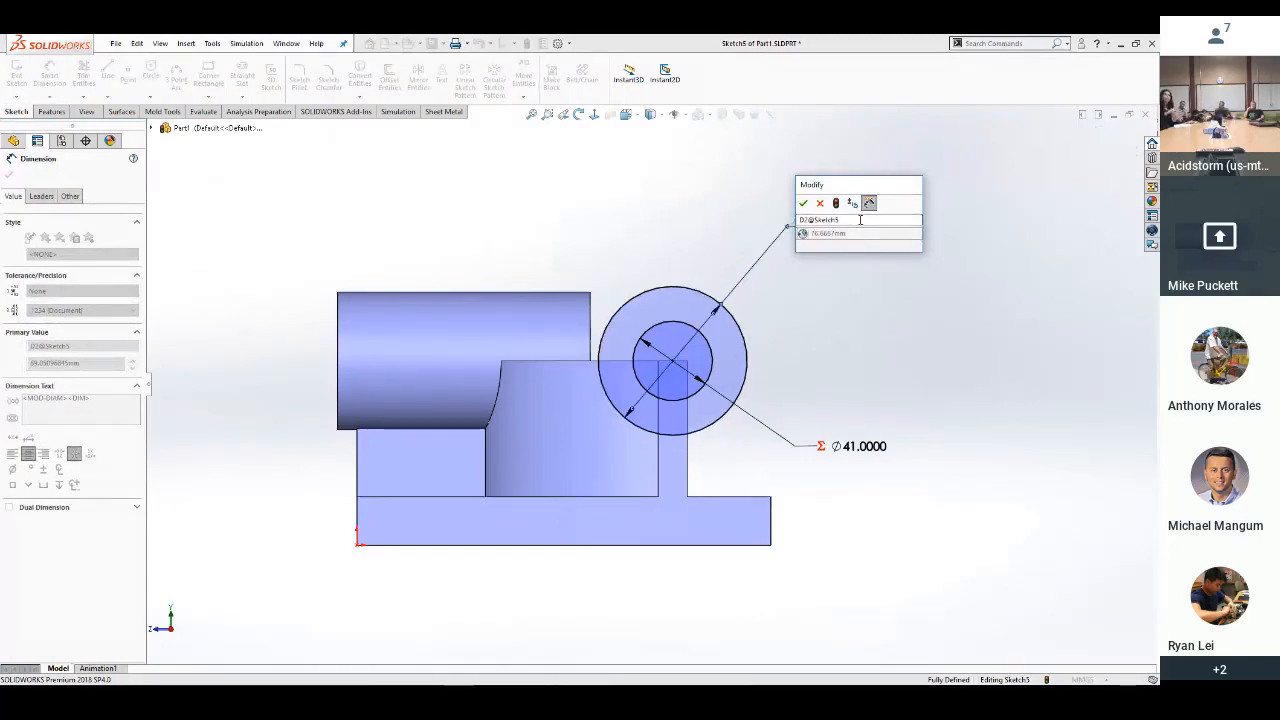
{"action": "left_click", "coordinate": [803, 203]}
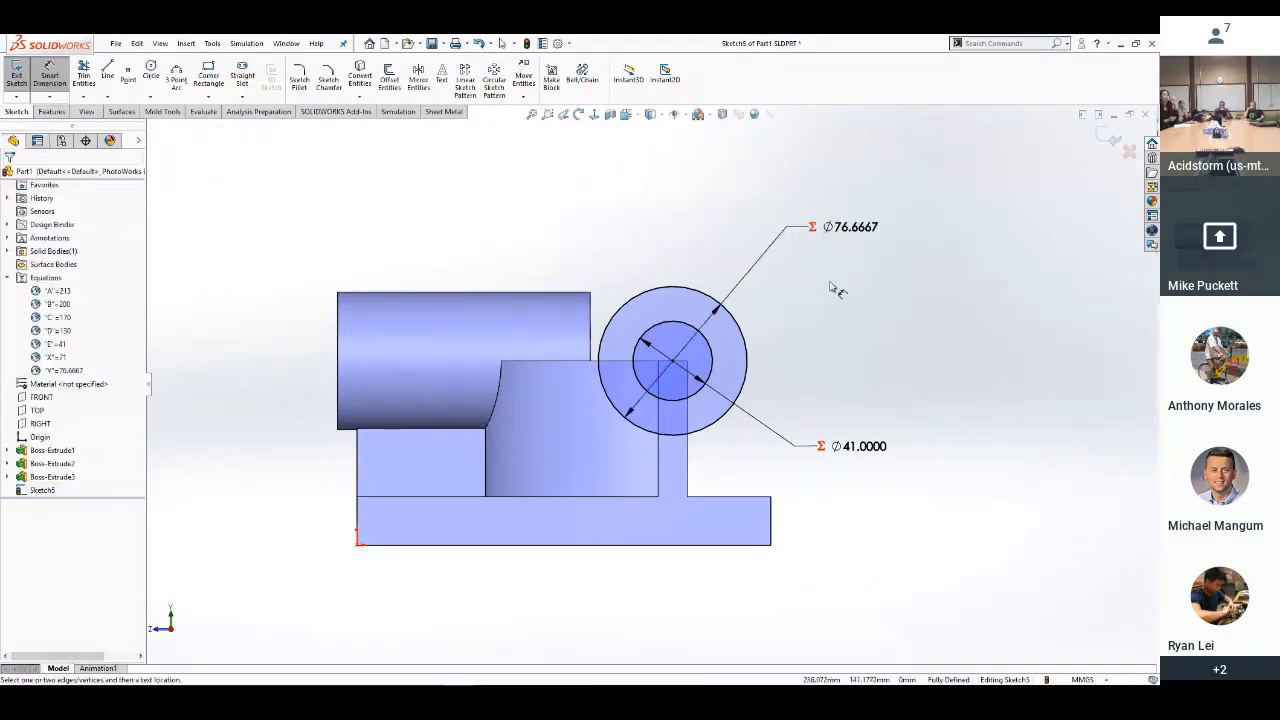
Set up a boss extrusion of the second circle pair with a 10 mm start offset, reversed to run along the wall
{"action": "middle_click_drag", "start_coordinate": [896, 292], "coordinate": [610, 302]}
{"action": "key", "text": "s"}
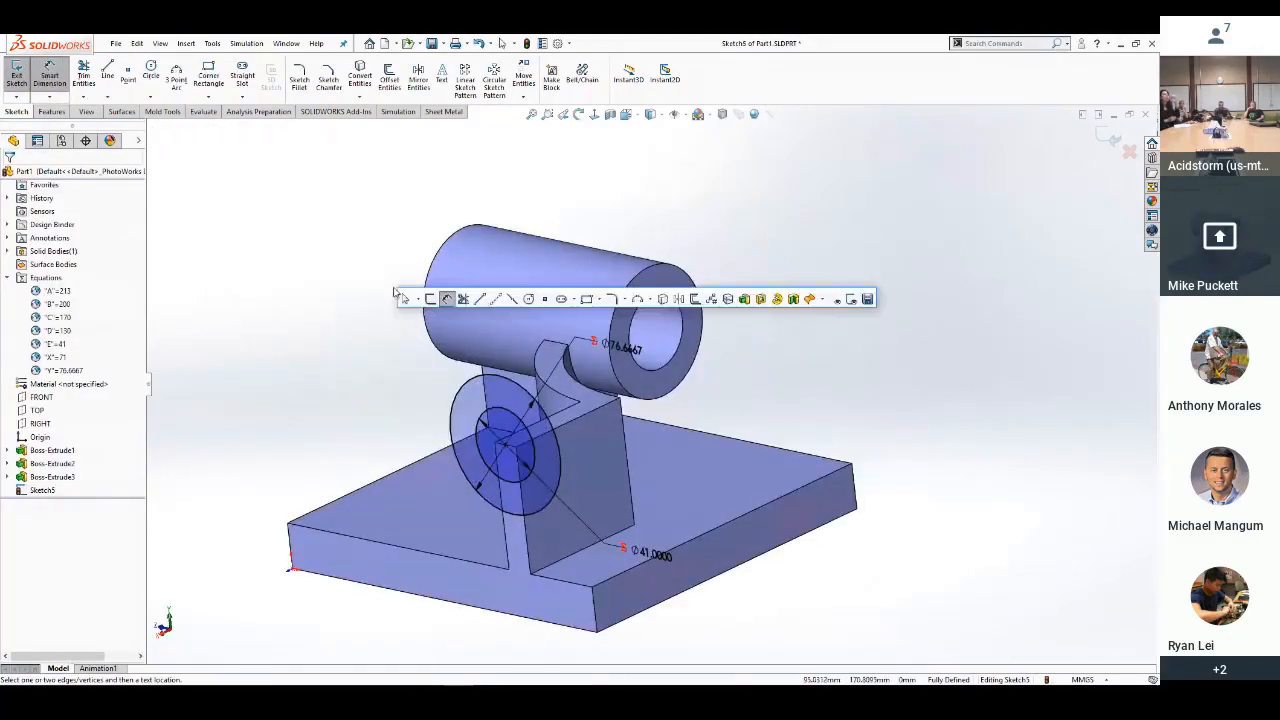
{"action": "left_click", "coordinate": [745, 299]}
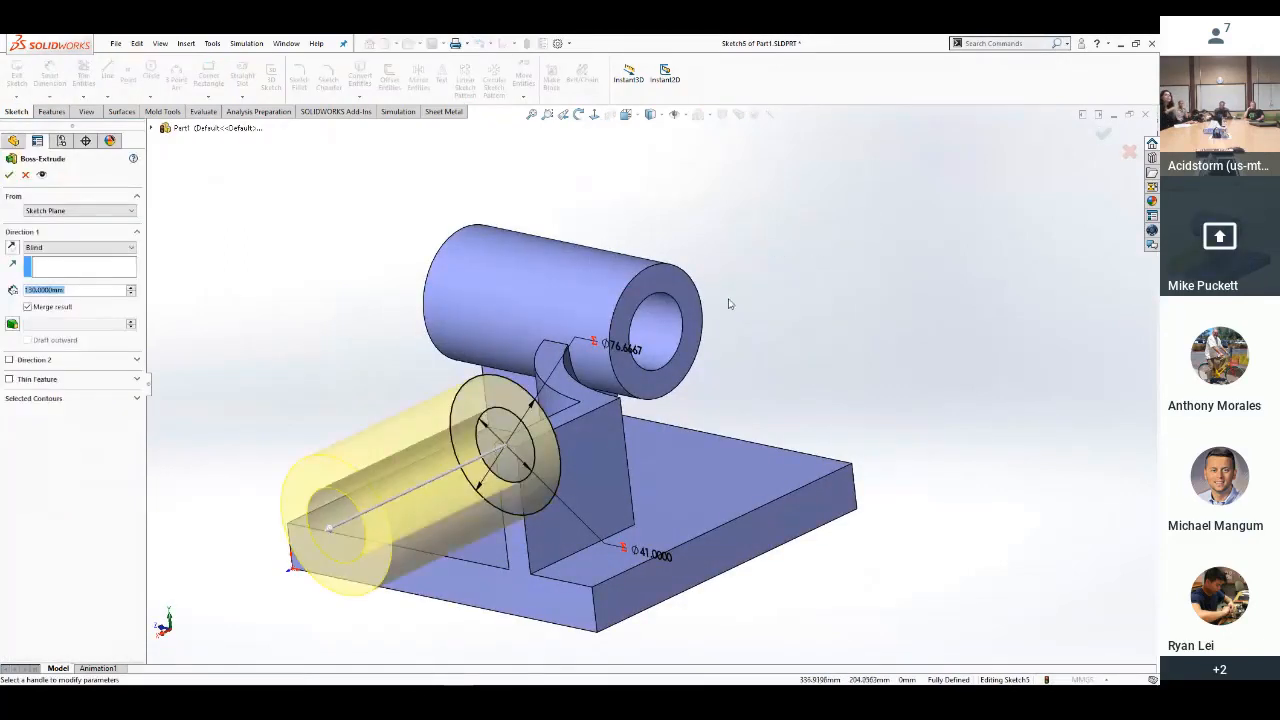
{"action": "left_click", "coordinate": [80, 211]}
{"action": "left_click", "coordinate": [52, 247]}
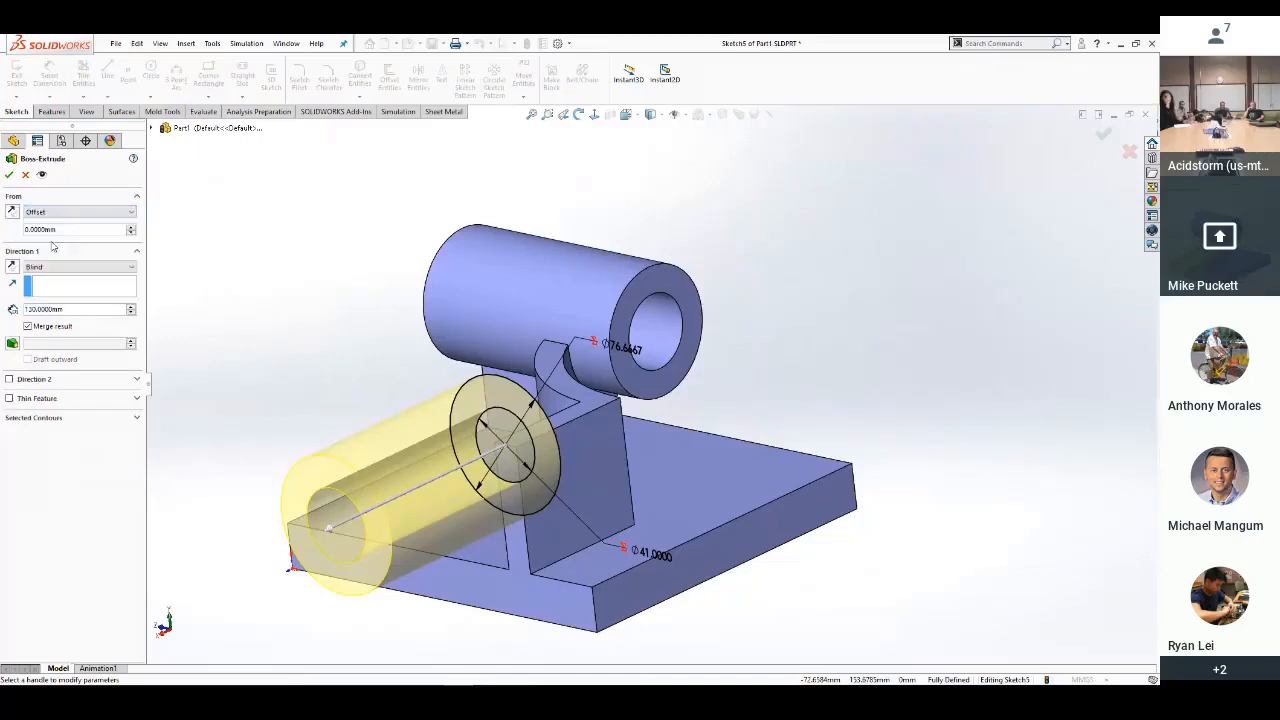
{"action": "double_click", "coordinate": [55, 229]}
{"action": "type", "text": "10"}
{"action": "key", "text": "Return"}
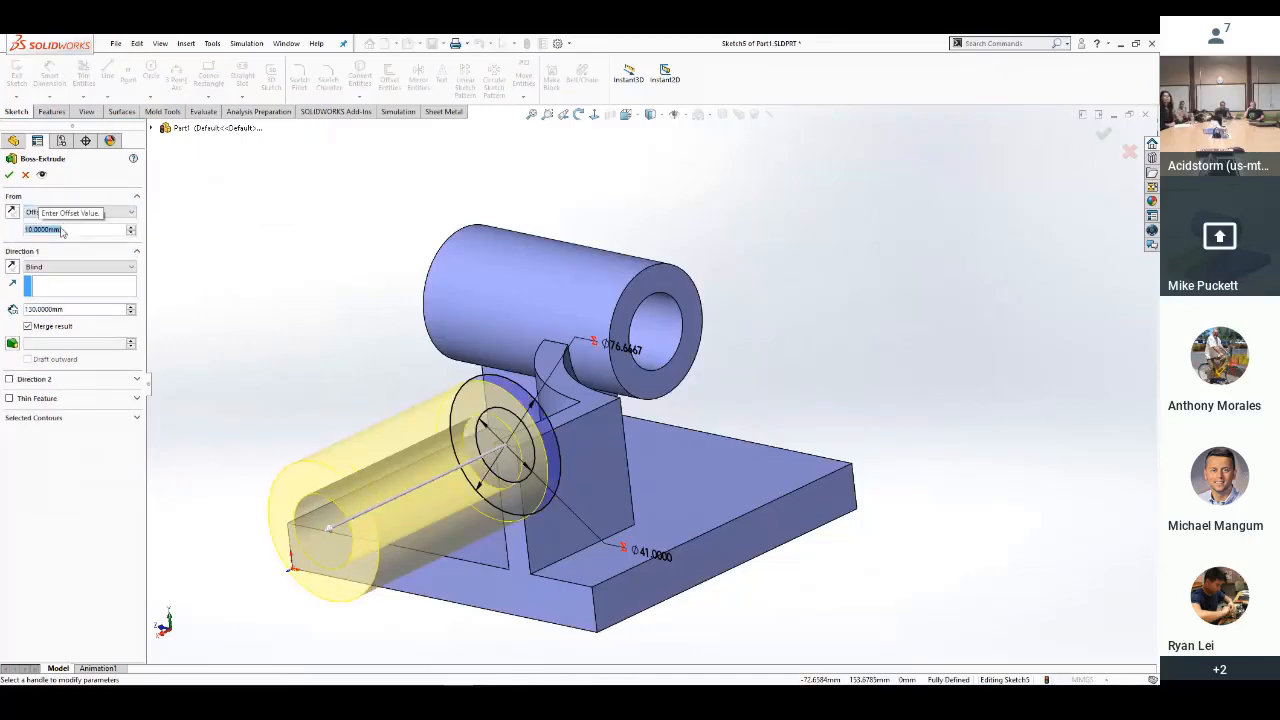
{"action": "left_click", "coordinate": [12, 266]}
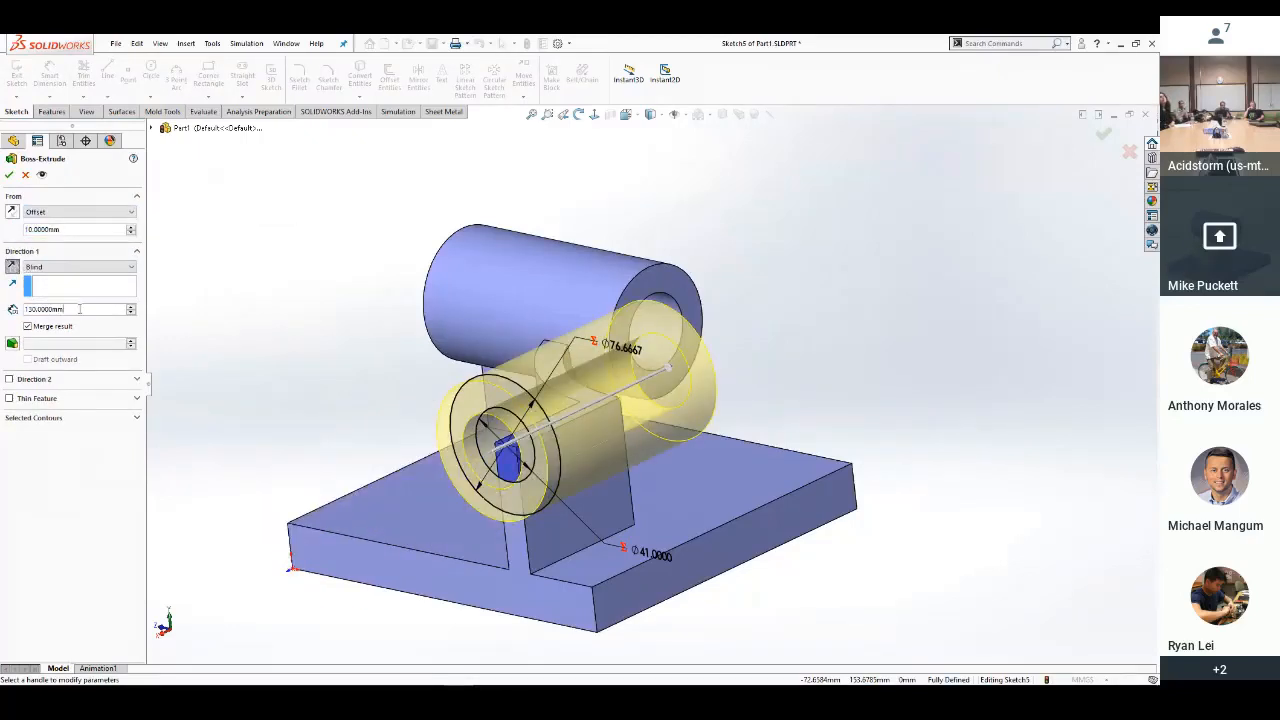
Link the boss extrusion's depth to global variable D (130 mm), complete the second hollow cylinder and save the part
{"action": "double_click", "coordinate": [79, 309]}
{"action": "type", "text": "="}
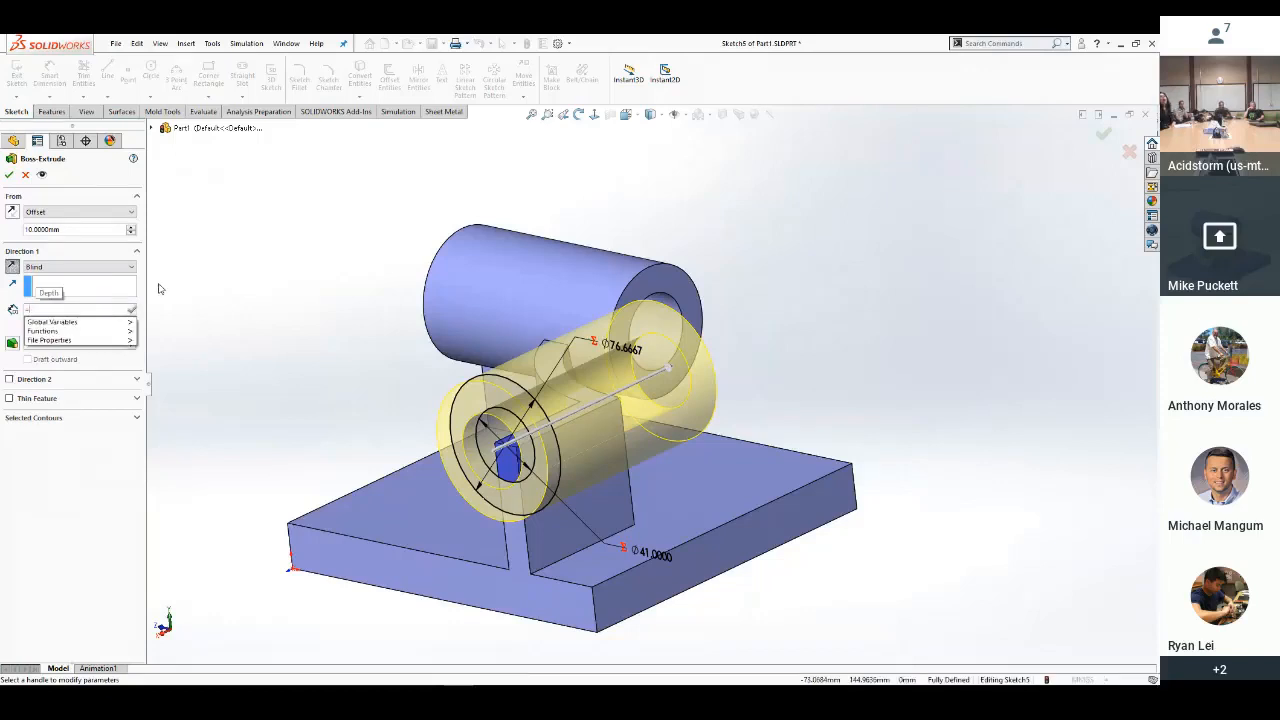
{"action": "mouse_move", "coordinate": [121, 325]}
{"action": "type", "text": "D"}
{"action": "key", "text": "Return"}
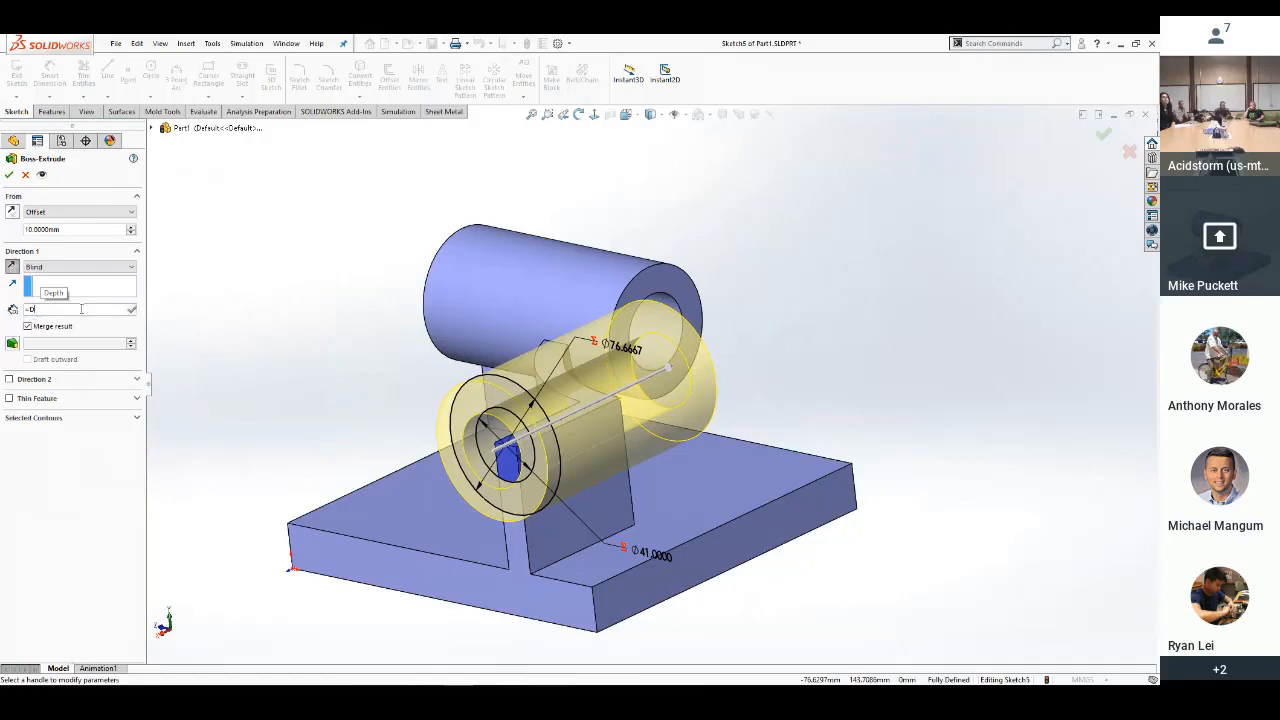
{"action": "key", "text": "BackSpace"}
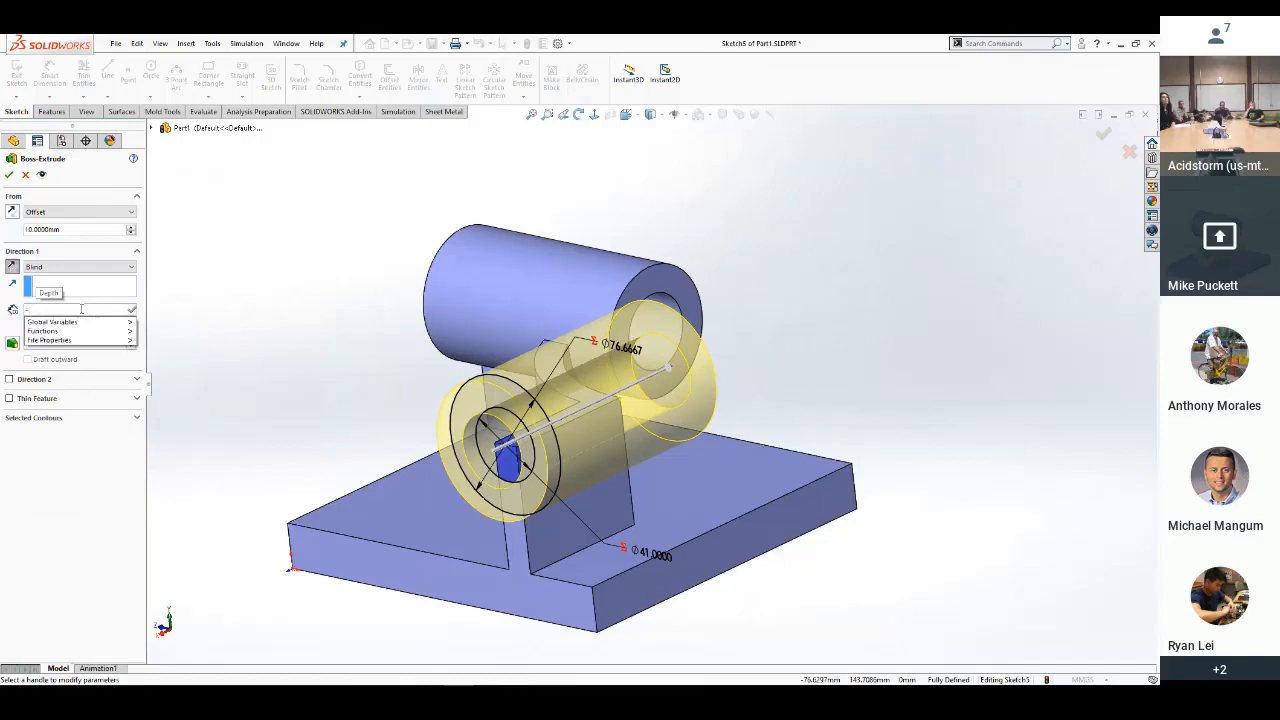
{"action": "type", "text": "D"}
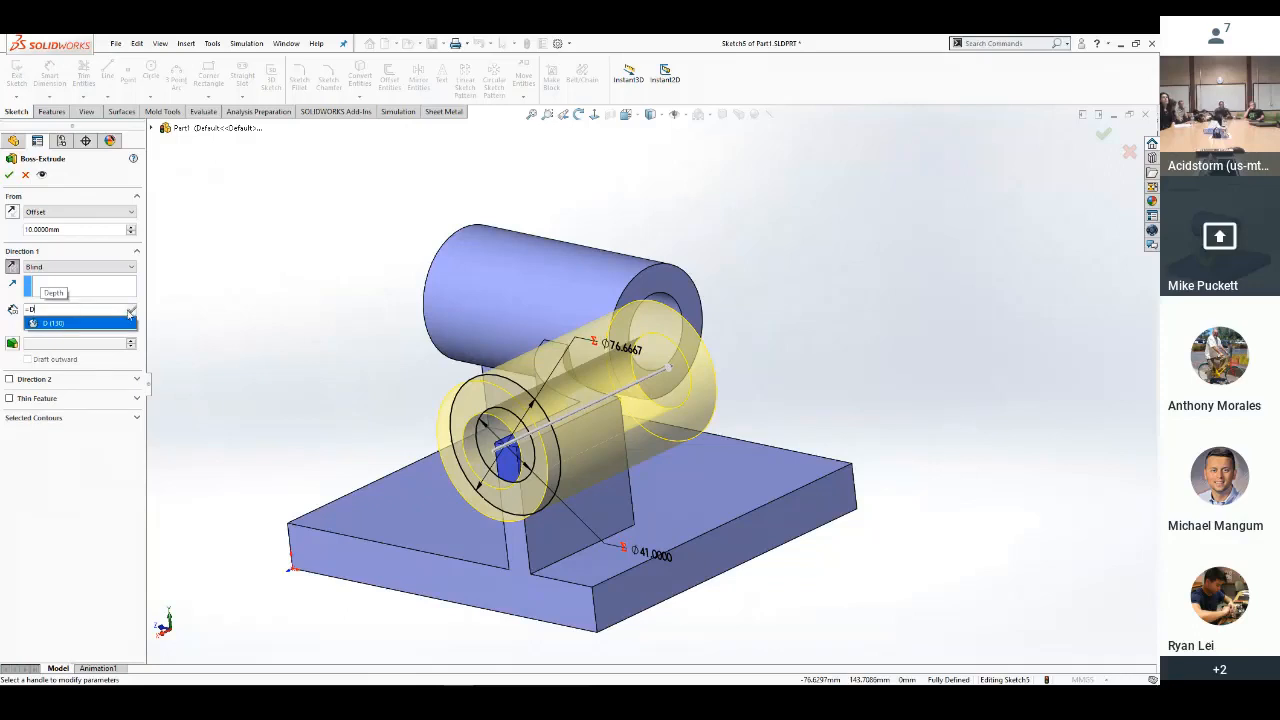
{"action": "left_click", "coordinate": [308, 306]}
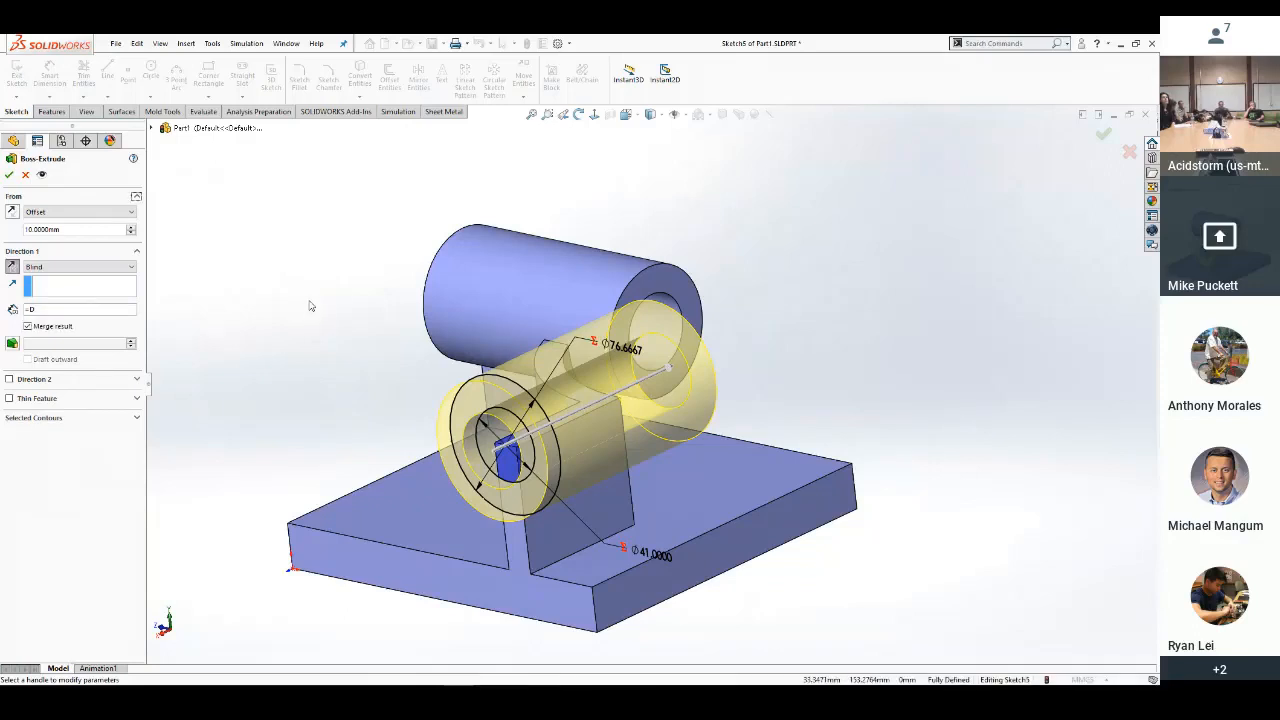
{"action": "left_click", "coordinate": [60, 308]}
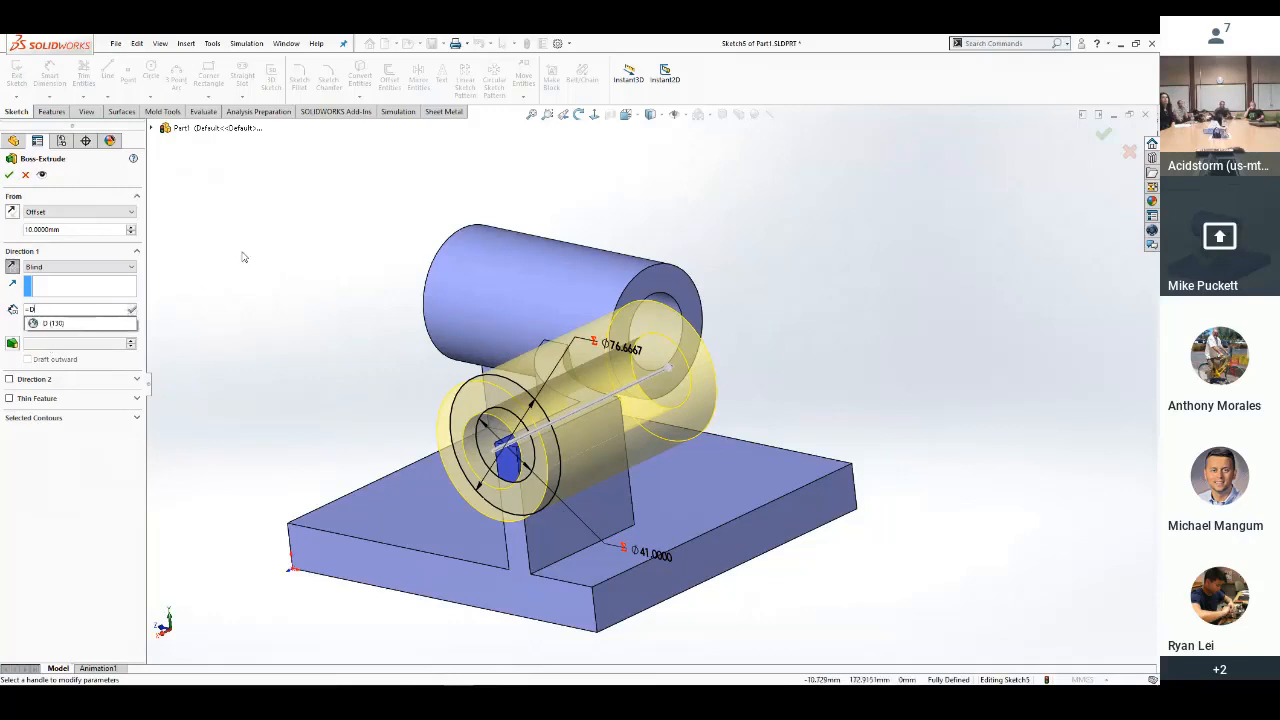
{"action": "key", "text": "BackSpace"}
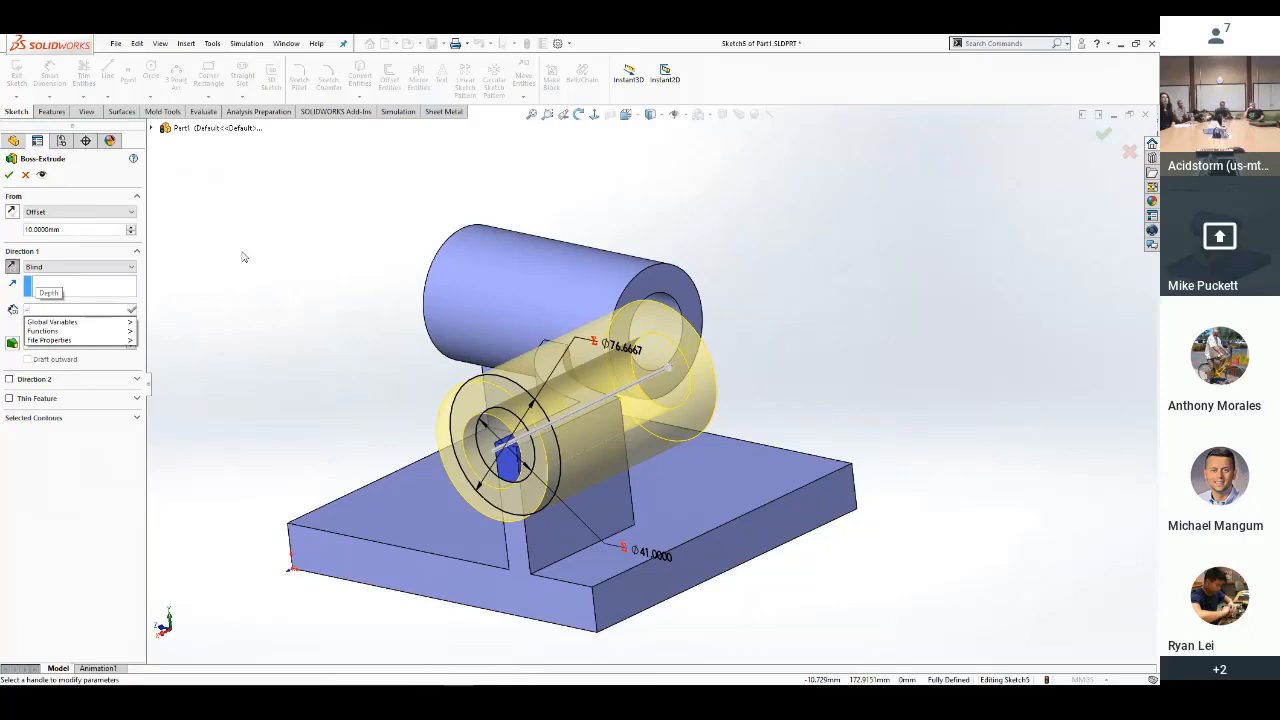
{"action": "type", "text": "\"D\""}
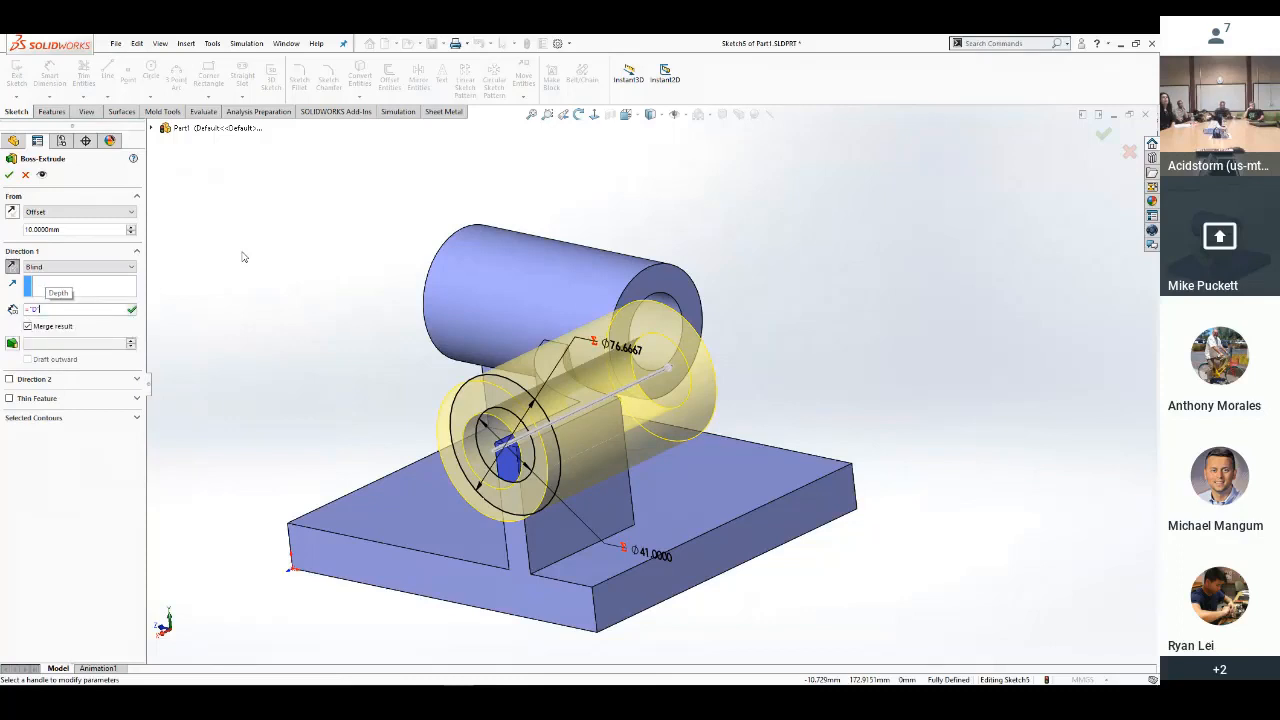
{"action": "key", "text": "Return"}
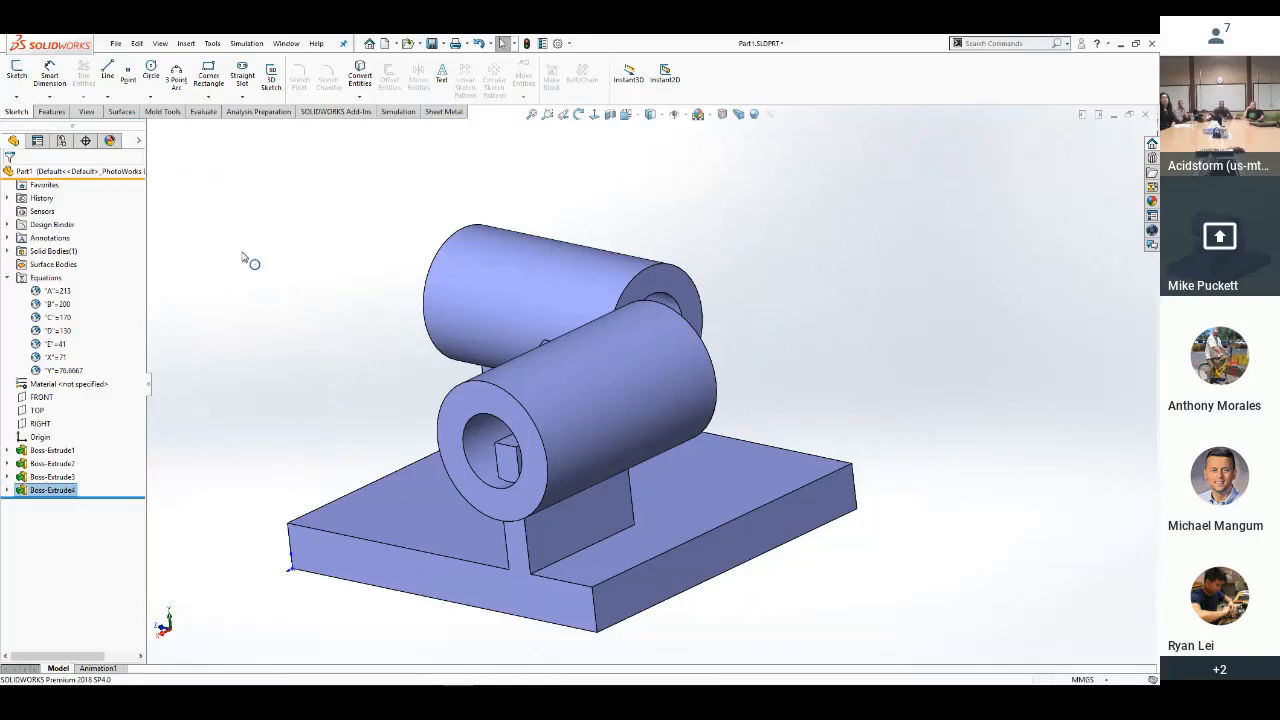
{"action": "left_click", "coordinate": [431, 43]}
Start a sketch on the first hollow cylinder's outer end face, where the wall protrudes into the bore
{"action": "scroll", "coordinate": [300, 340], "scroll_direction": "up", "scroll_amount": 3}
{"action": "middle_click_drag", "start_coordinate": [309, 366], "coordinate": [735, 405]}
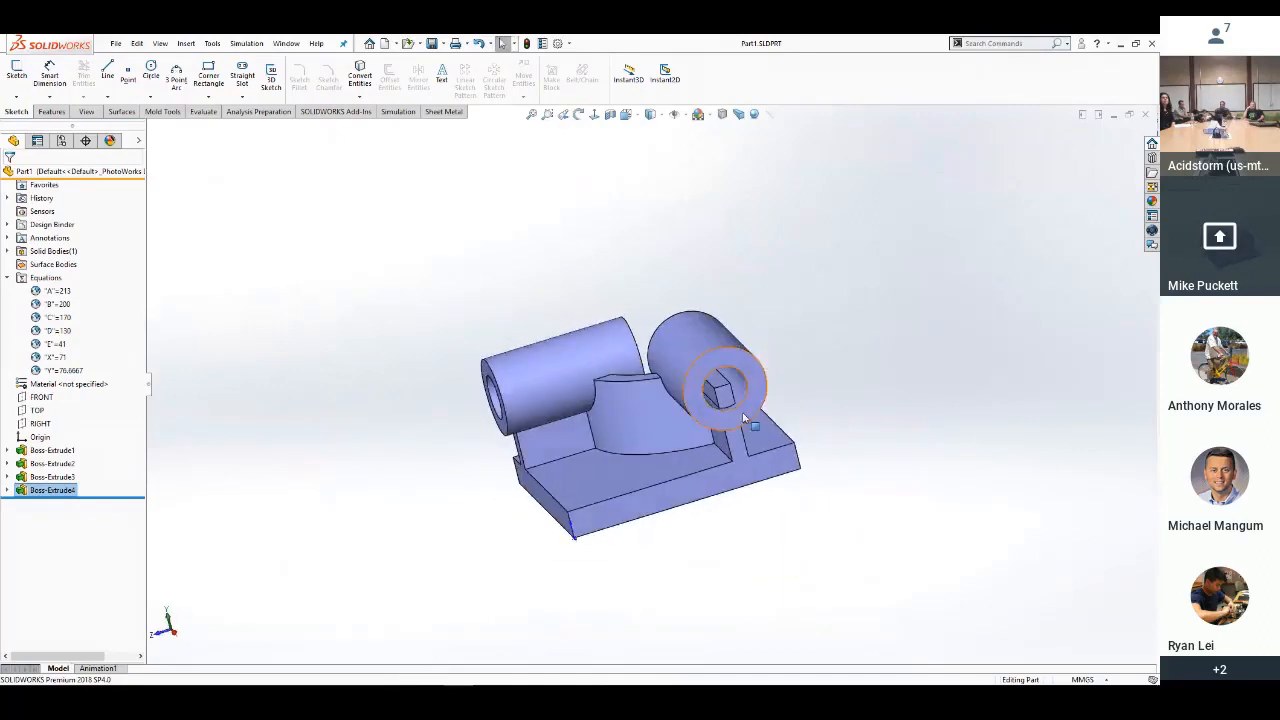
{"action": "middle_click_drag", "start_coordinate": [465, 405], "coordinate": [552, 428]}
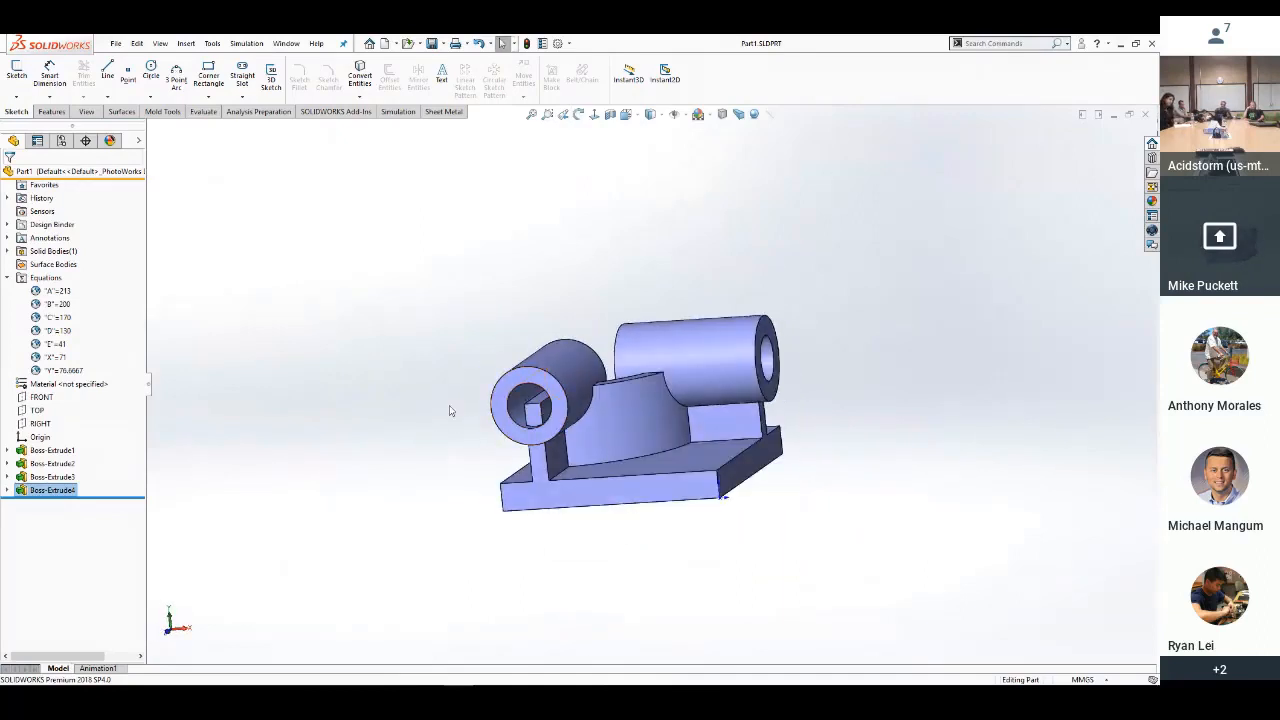
{"action": "scroll", "coordinate": [720, 434], "scroll_direction": "down", "scroll_amount": 6}
{"action": "scroll", "coordinate": [650, 400], "scroll_direction": "up", "scroll_amount": 4}
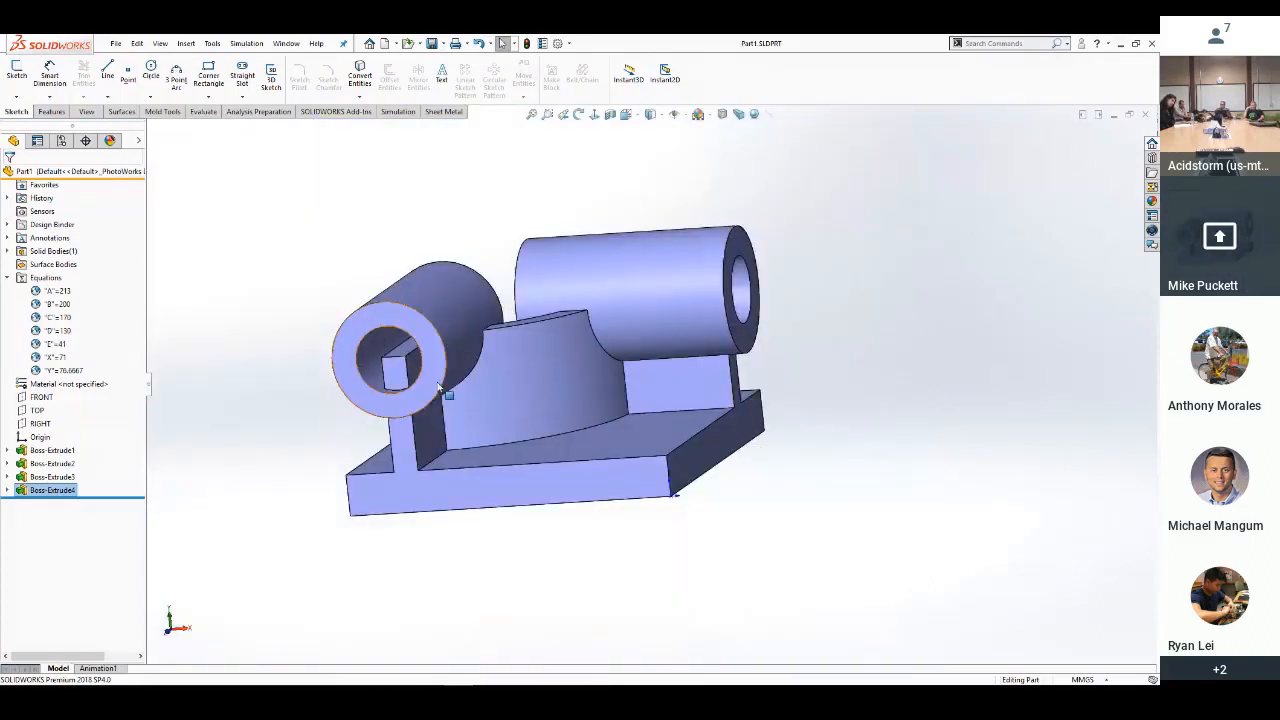
{"action": "left_click", "coordinate": [525, 327]}
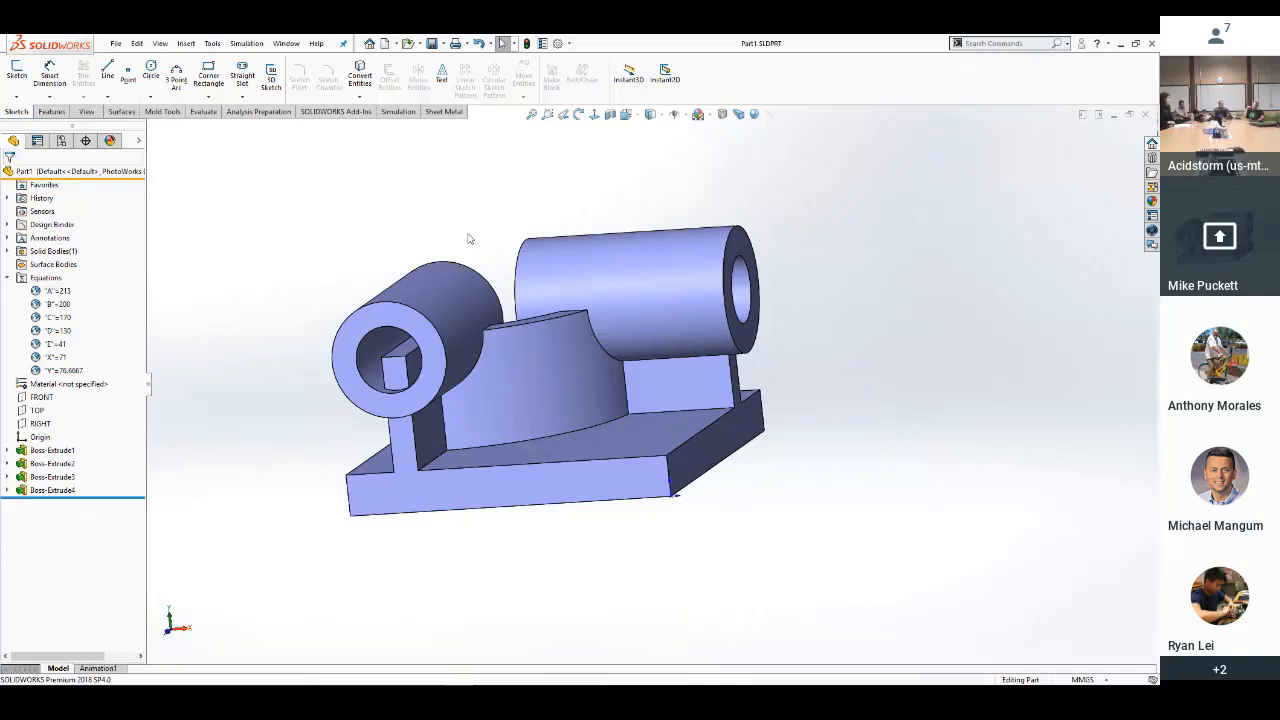
{"action": "left_click", "coordinate": [387, 315]}
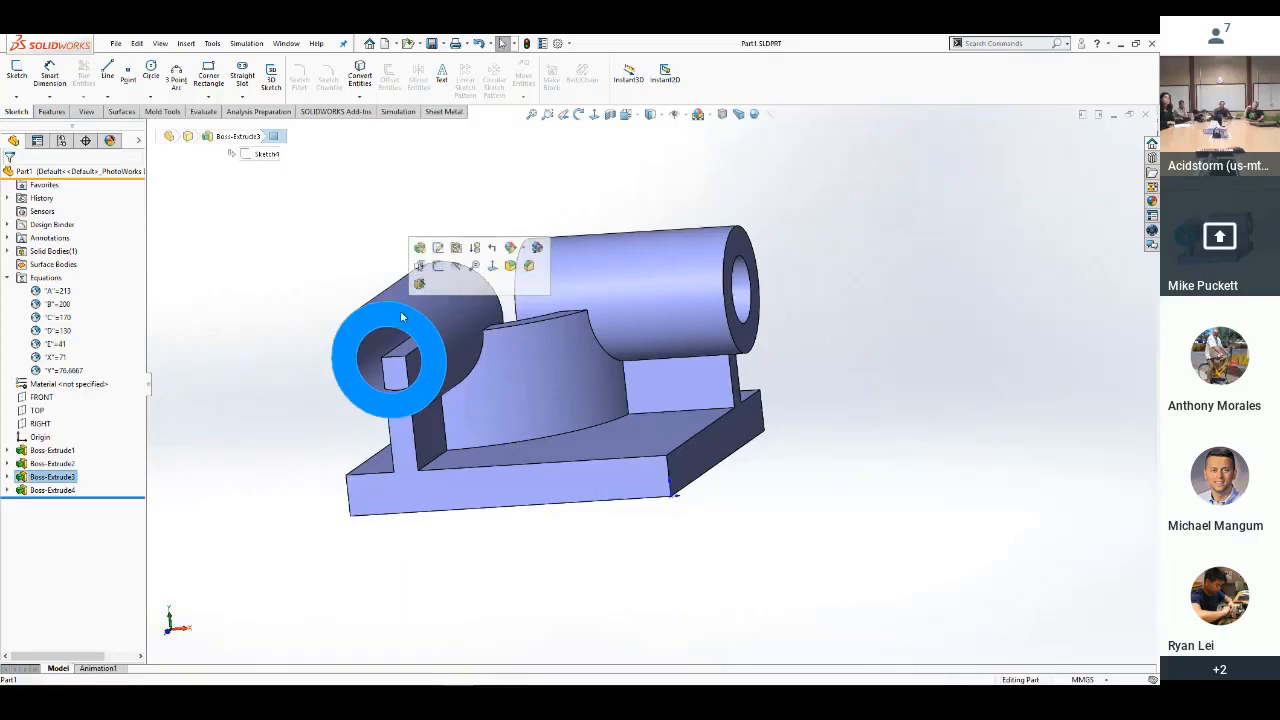
{"action": "left_click", "coordinate": [440, 268]}
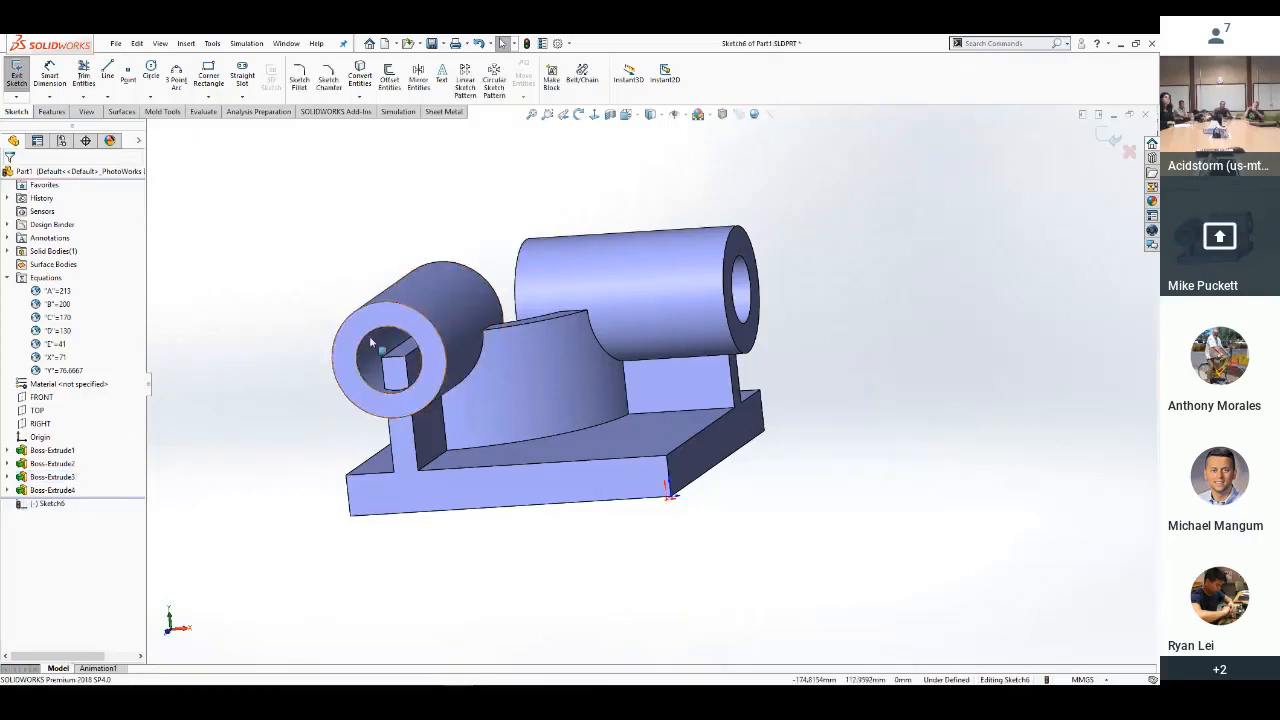
{"action": "left_click", "coordinate": [380, 333]}
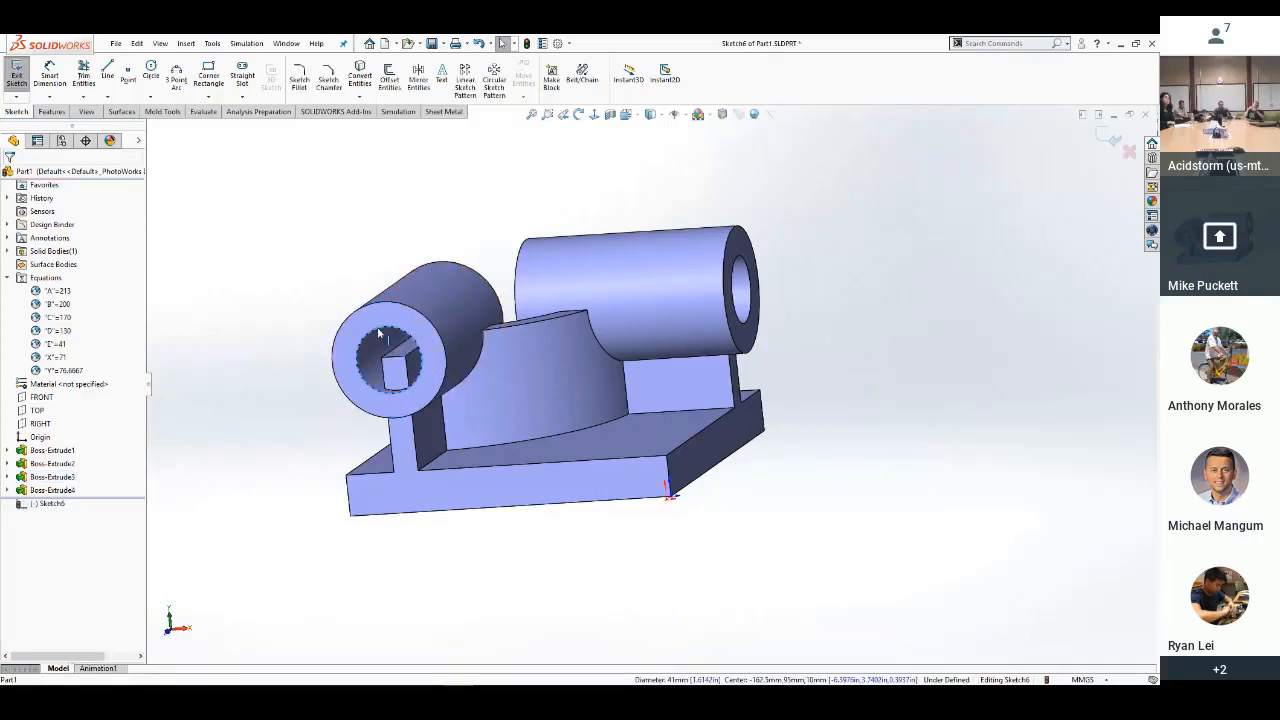
{"action": "key", "text": "s"}
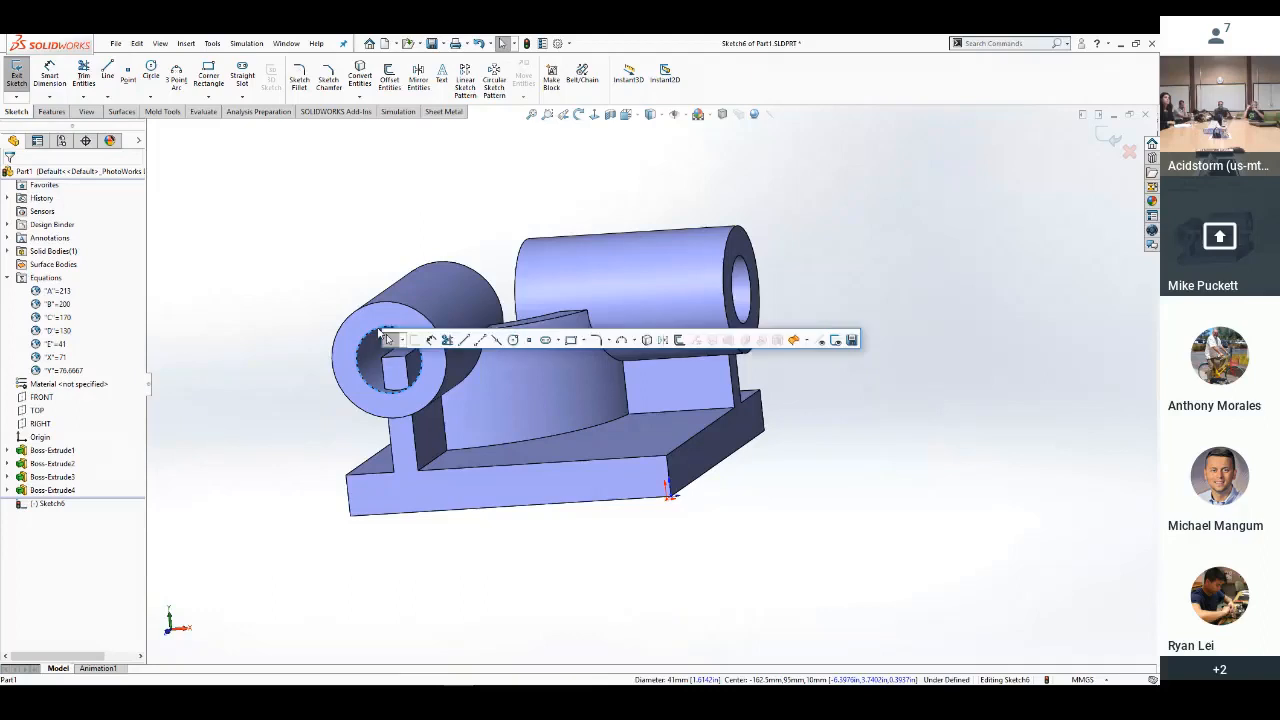
{"action": "left_click", "coordinate": [680, 340]}
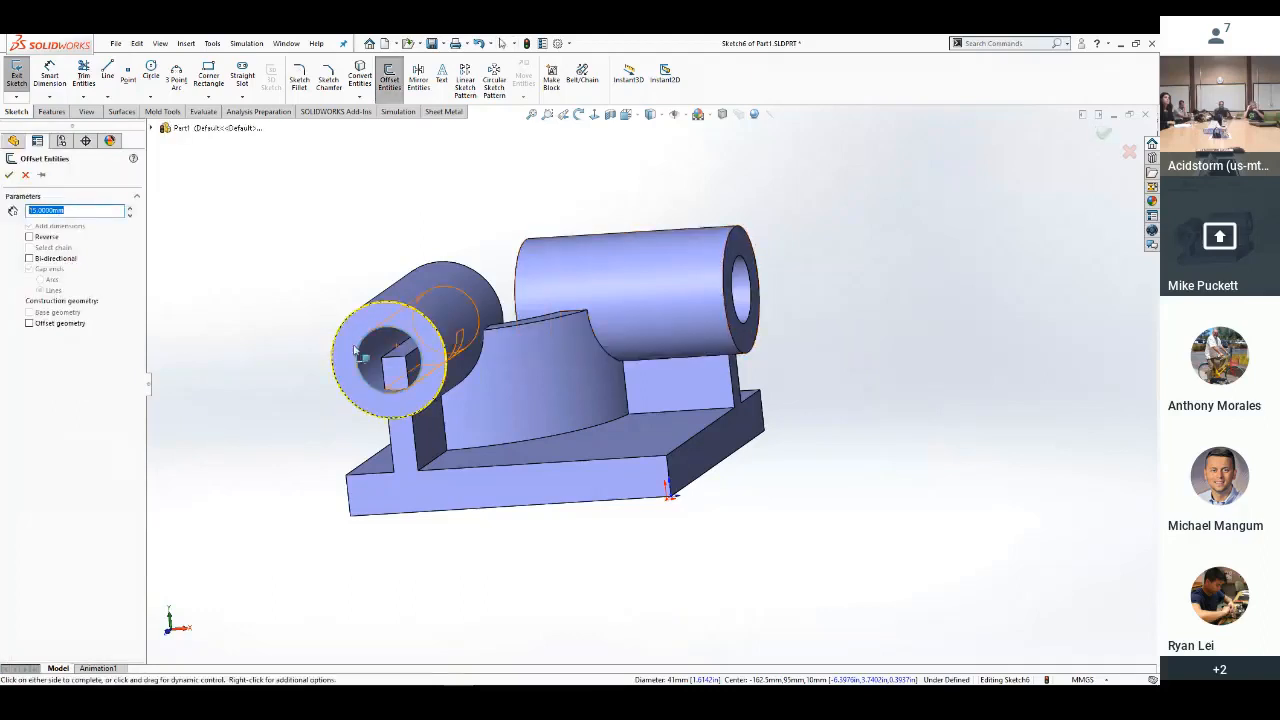
{"action": "left_click", "coordinate": [9, 174]}
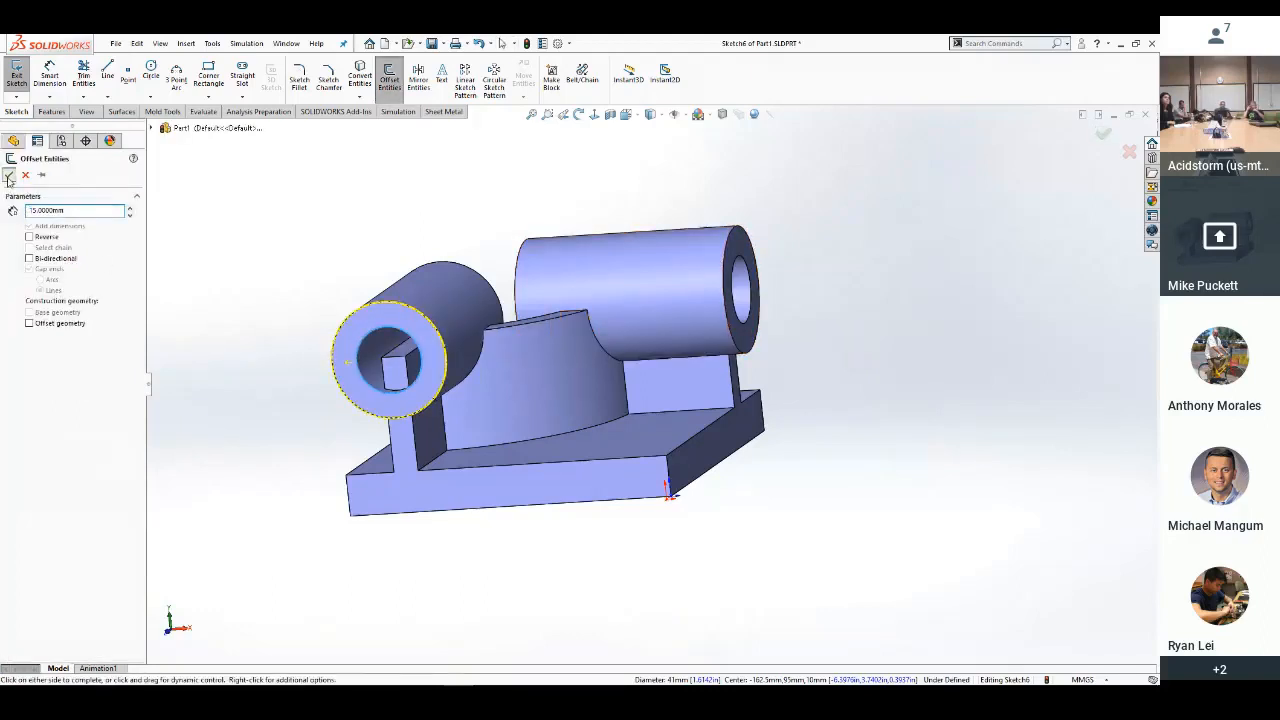
{"action": "left_click", "coordinate": [382, 303]}
{"action": "key", "text": "Delete"}
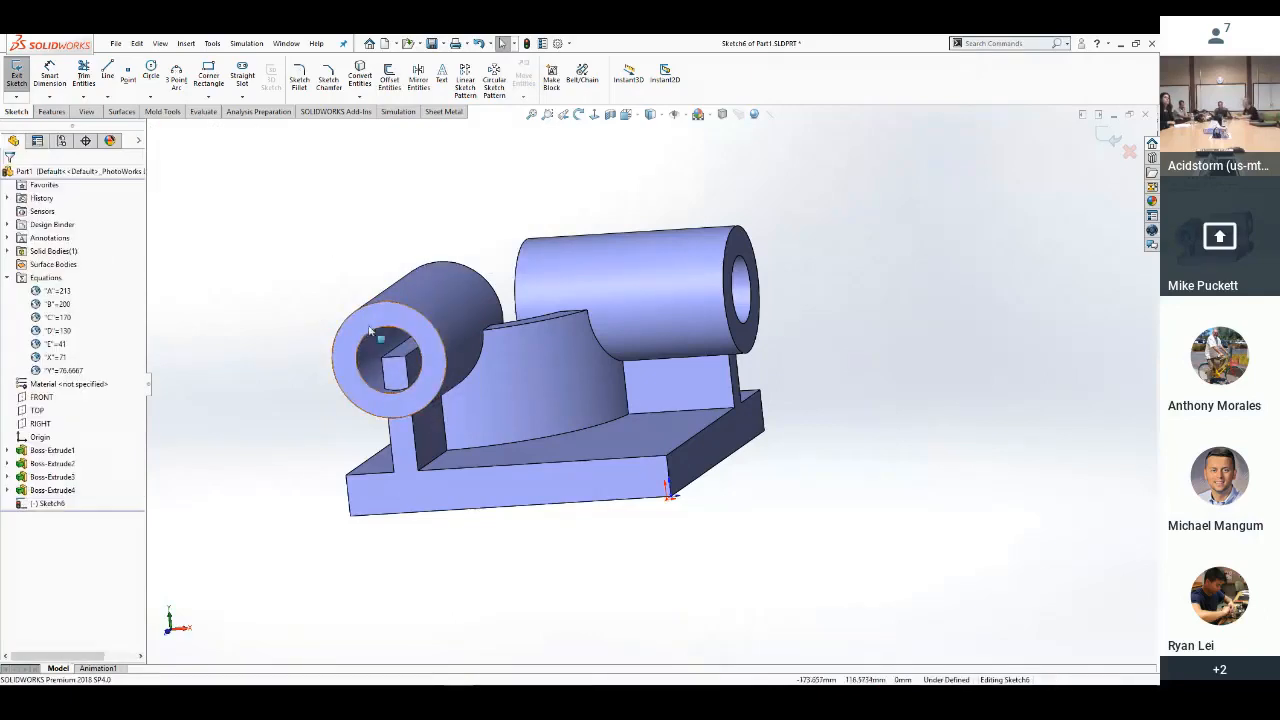
{"action": "key", "text": "s"}
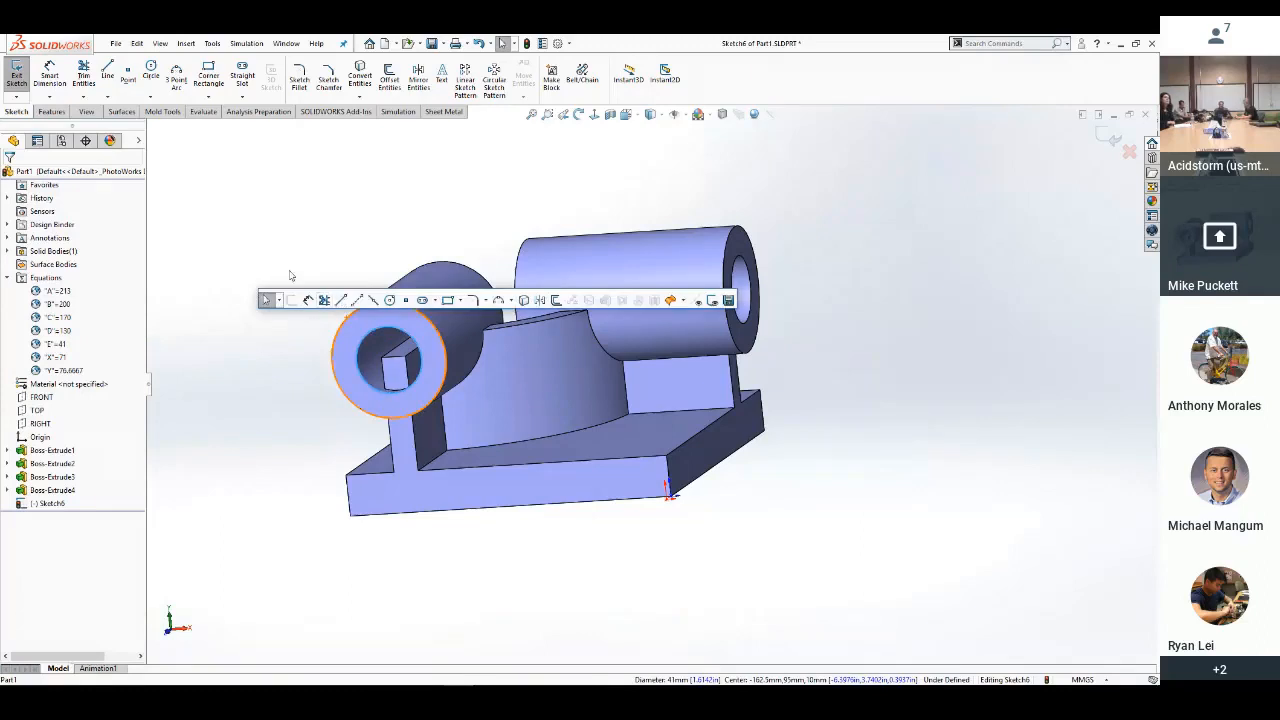
{"action": "left_click", "coordinate": [236, 230]}
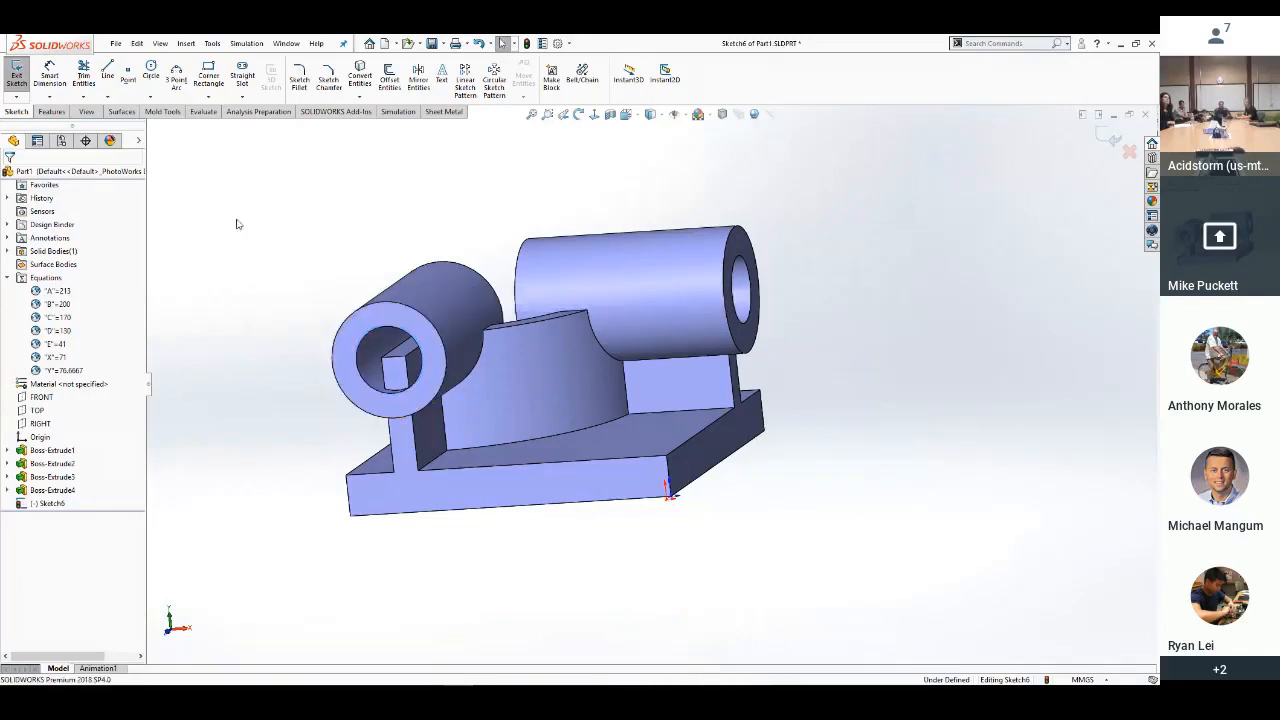
Convert the bore's circular edge on the first cylinder's end face into a sketch circle
{"action": "left_click", "coordinate": [362, 386]}
{"action": "key", "text": "s"}
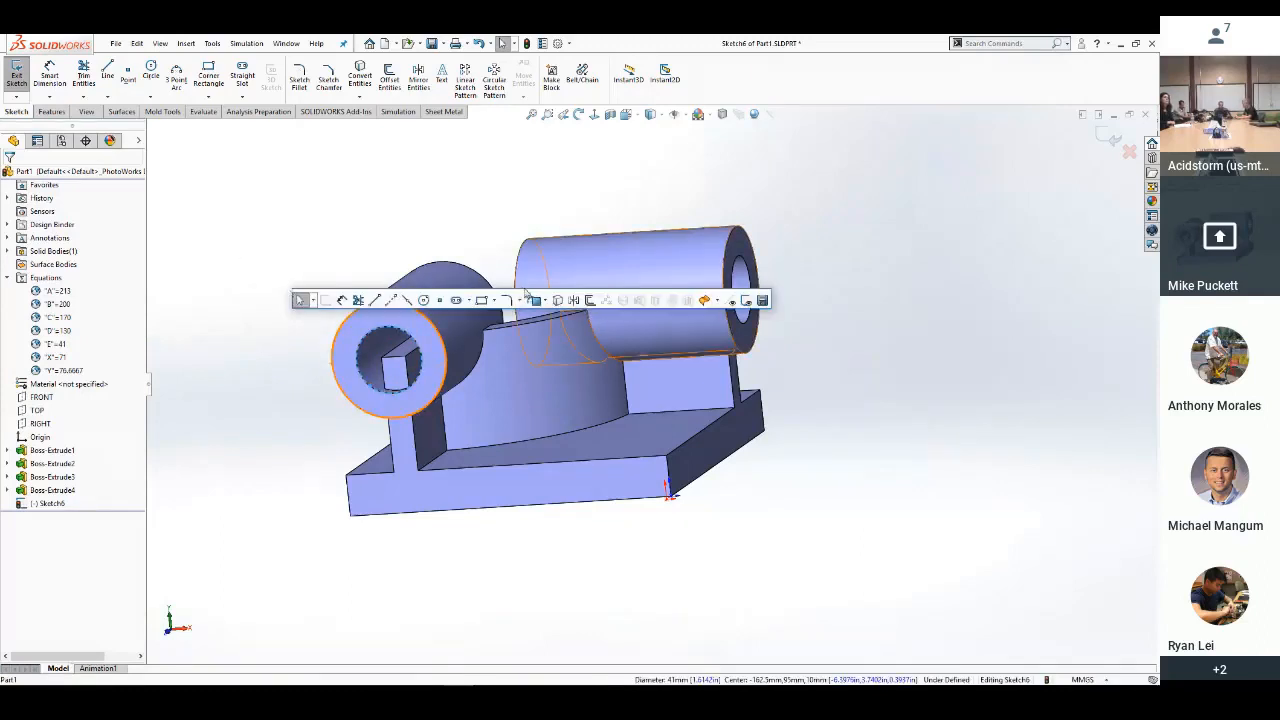
{"action": "left_click", "coordinate": [559, 304]}
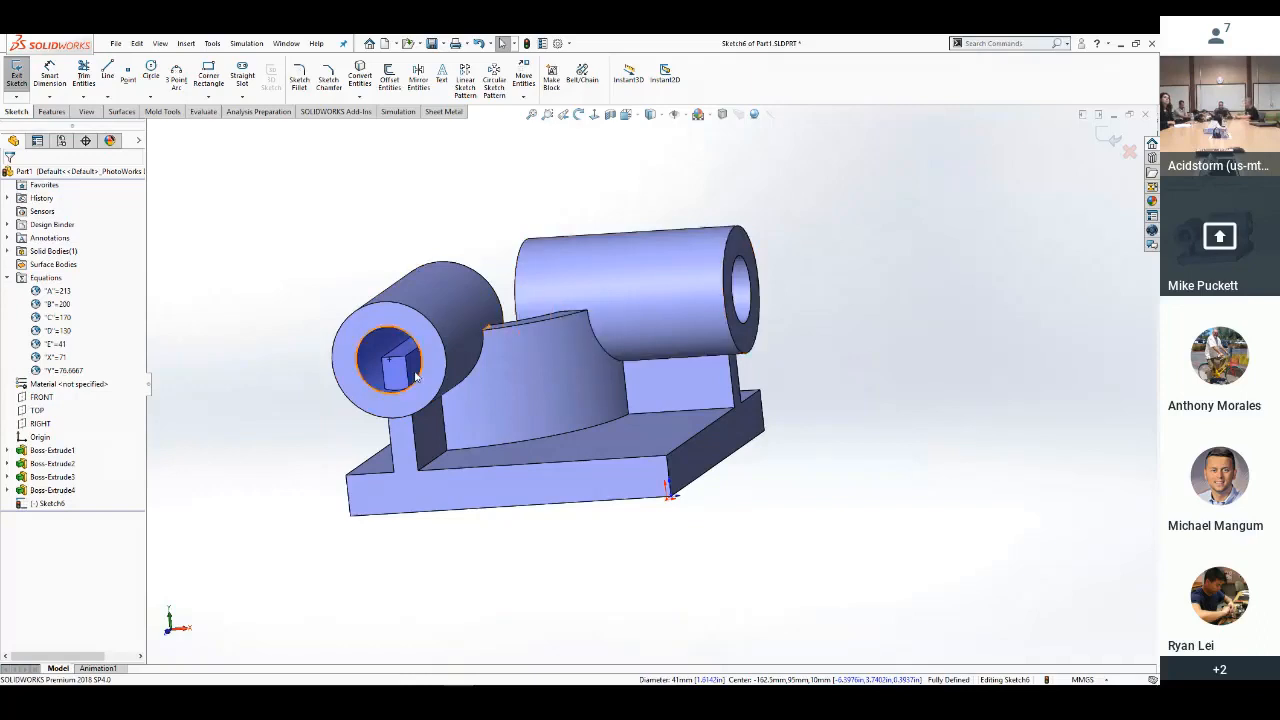
Cut-extrude the converted circle up to the first cylinder's opposite end face to clear the wall from its bore
{"action": "mouse_move", "coordinate": [280, 315]}
{"action": "middle_mouse_down"}
{"action": "mouse_move", "coordinate": [303, 257]}
{"action": "mouse_move", "coordinate": [508, 318]}
{"action": "middle_mouse_up"}
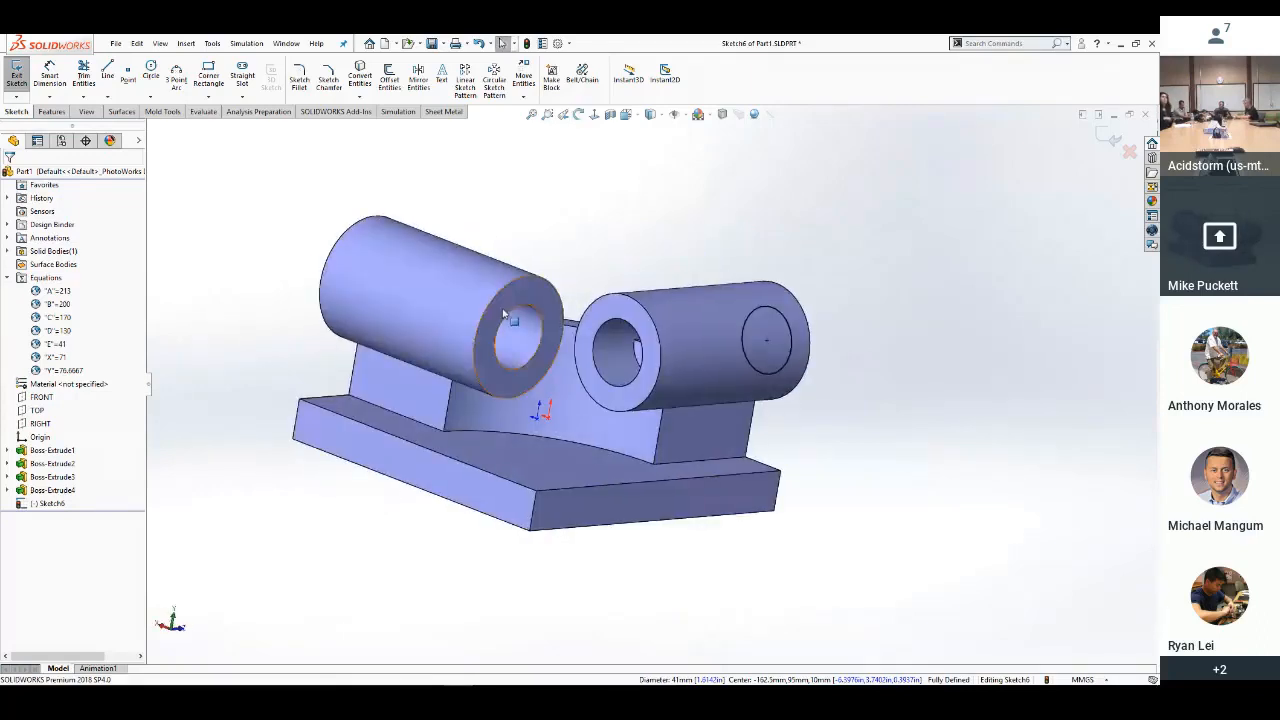
{"action": "key", "text": "s"}
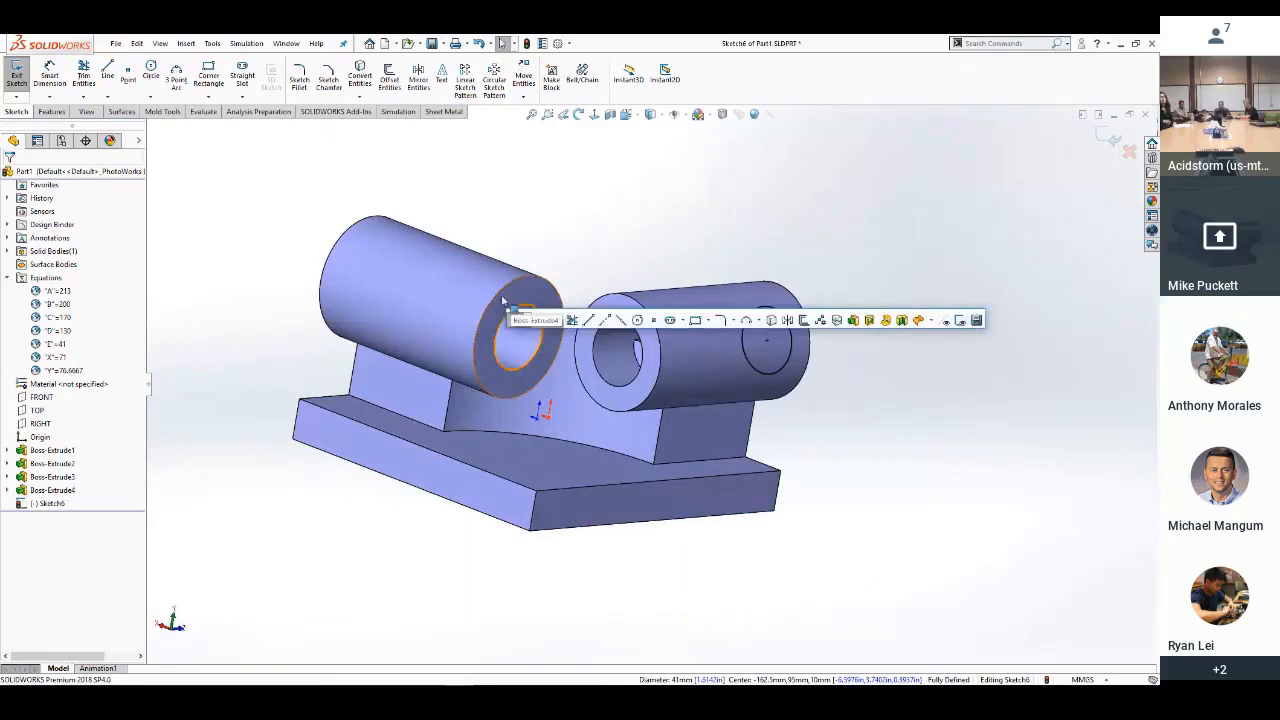
{"action": "left_click", "coordinate": [869, 321]}
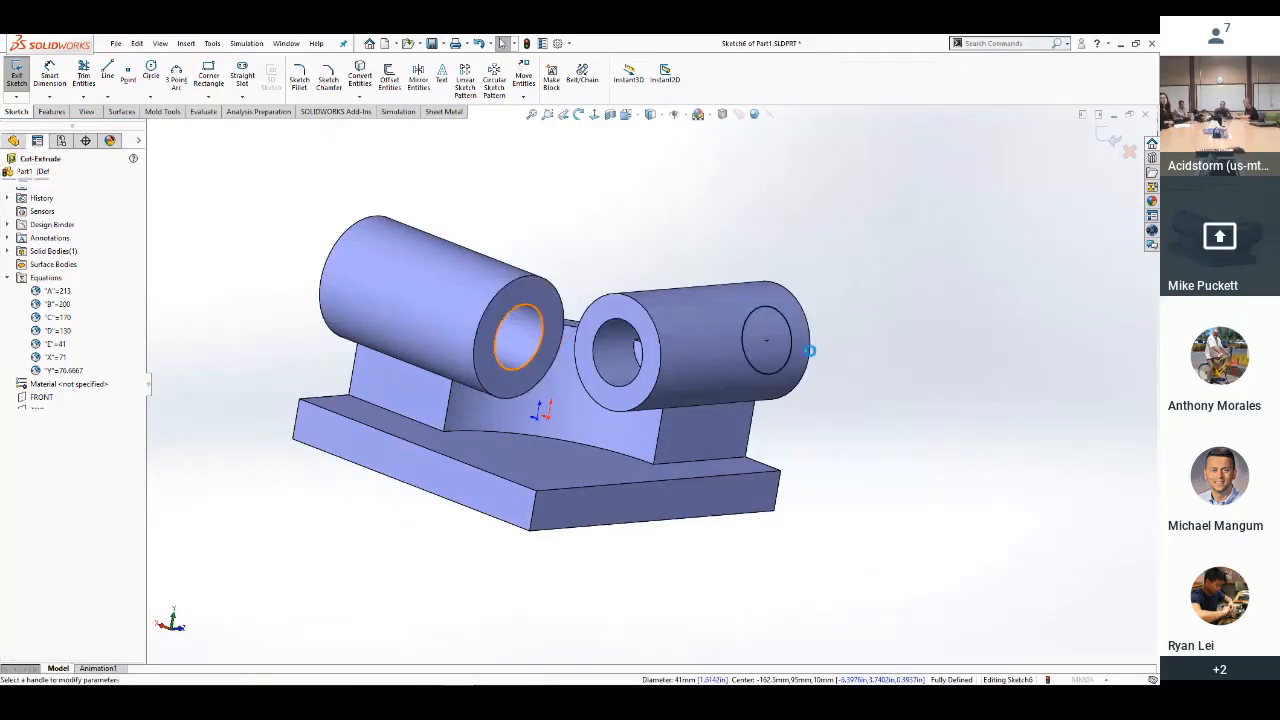
{"action": "left_click", "coordinate": [630, 406]}
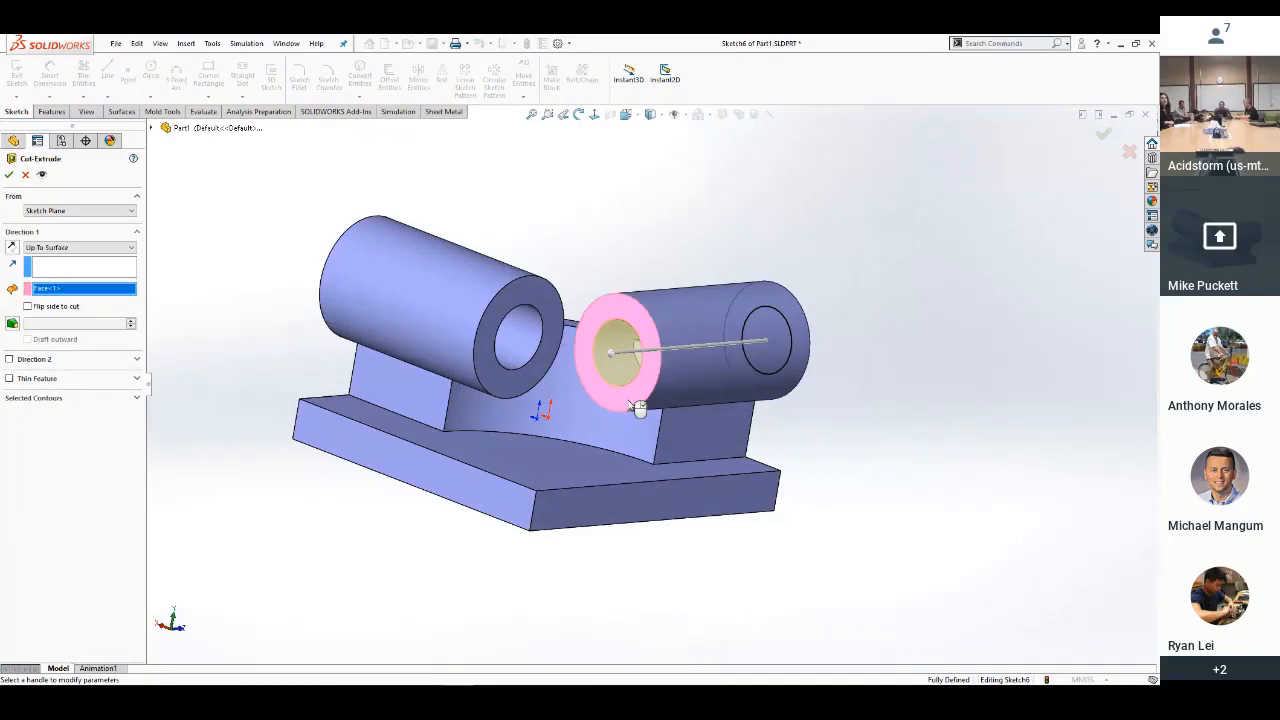
{"action": "right_click", "coordinate": [630, 406]}
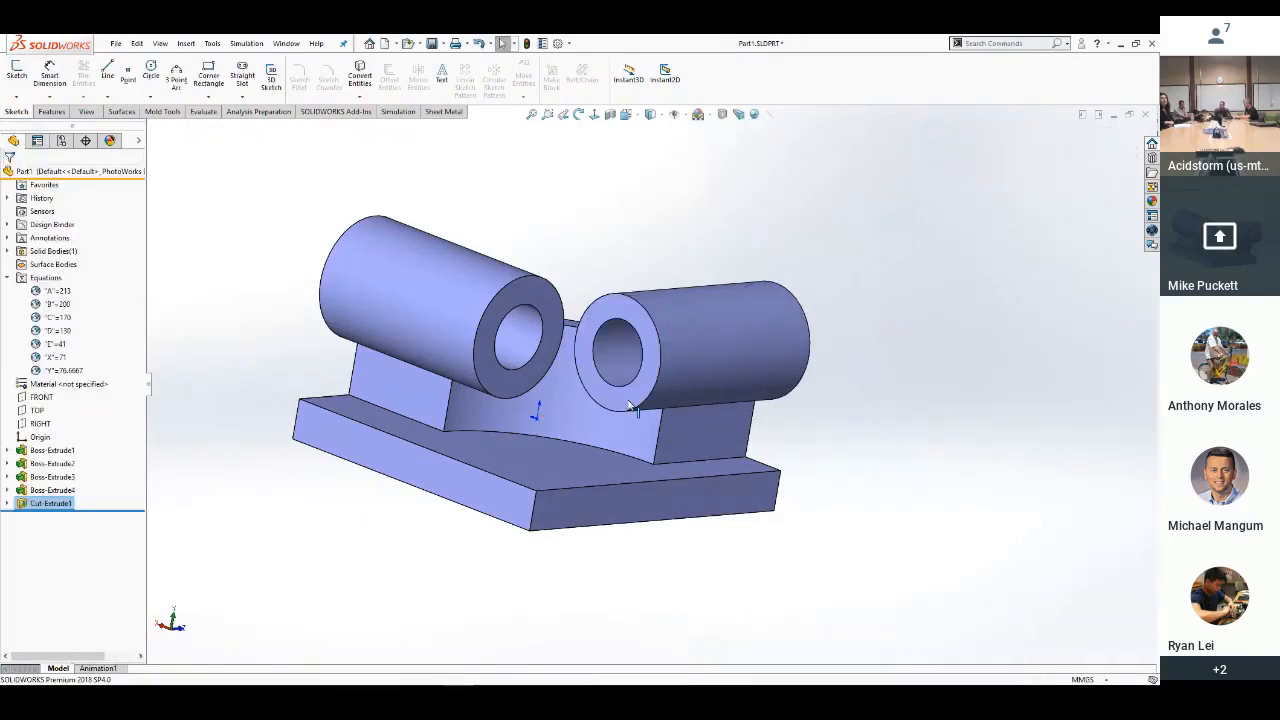
Sketch on the second cylinder's outer end face and convert its circular bore edge into a sketch circle
{"action": "middle_click_drag", "start_coordinate": [650, 246], "coordinate": [690, 360]}
{"action": "left_click", "coordinate": [698, 352]}
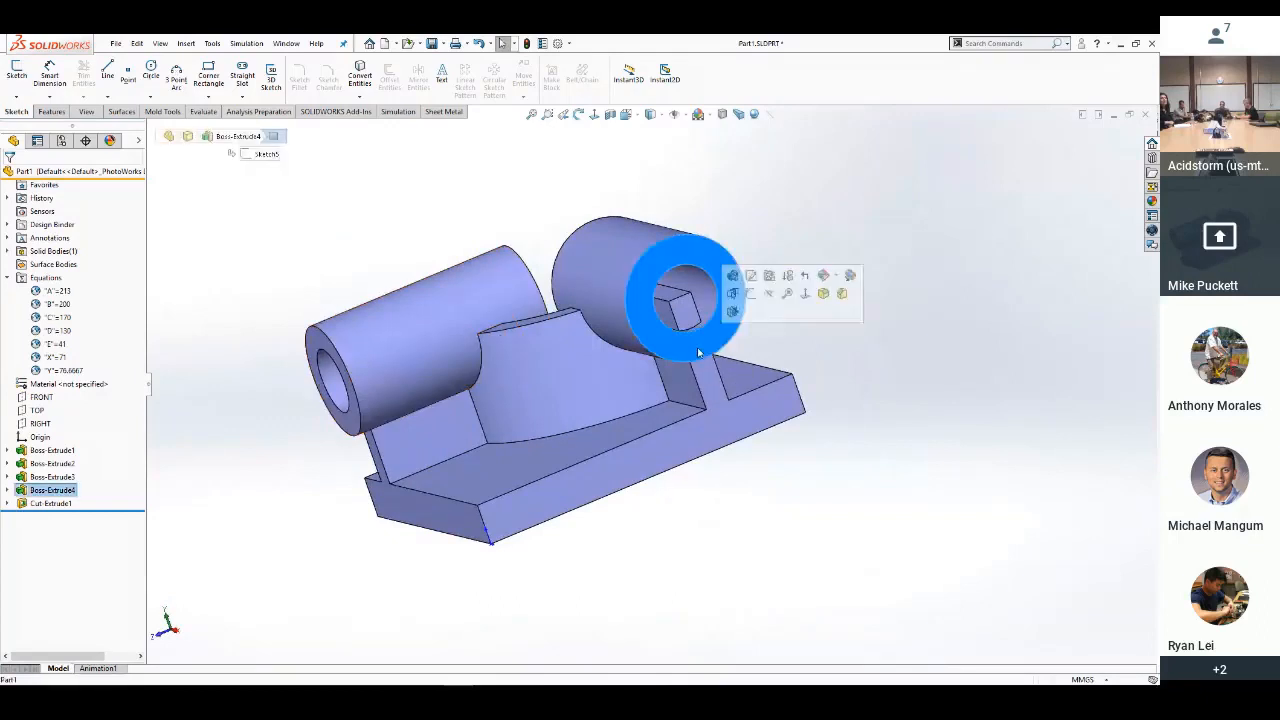
{"action": "left_click", "coordinate": [752, 296]}
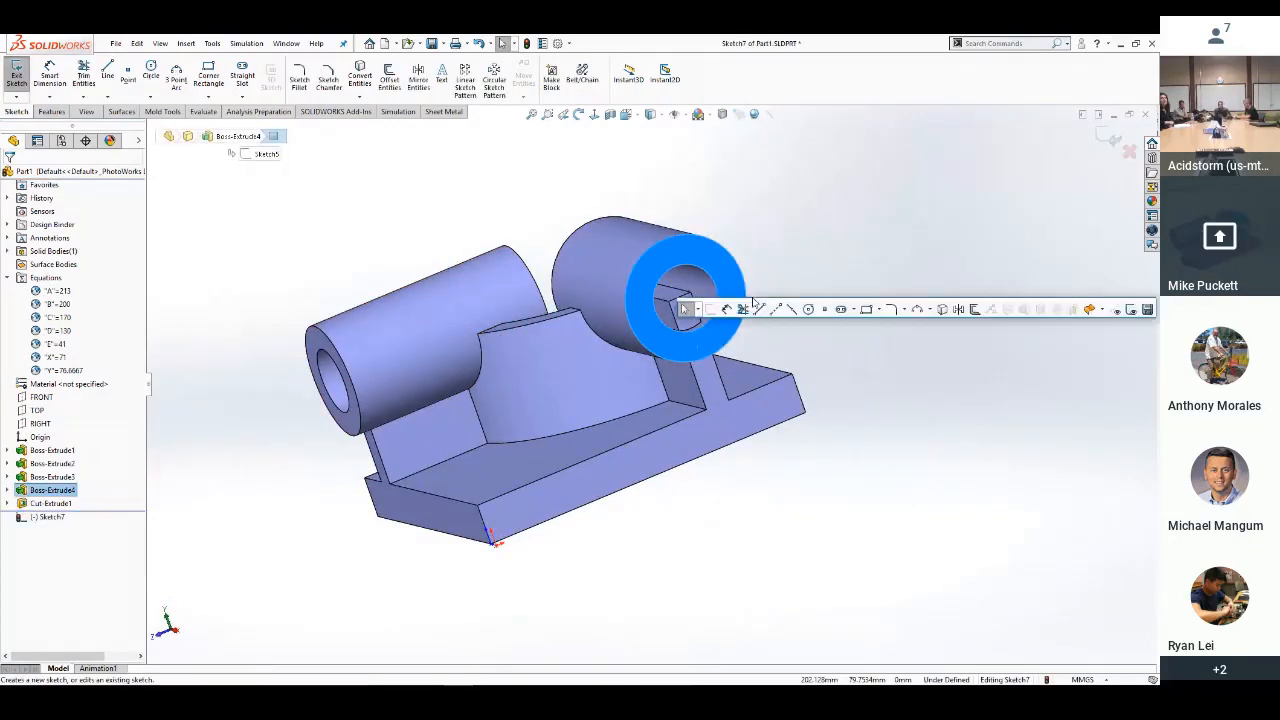
{"action": "left_click", "coordinate": [942, 310]}
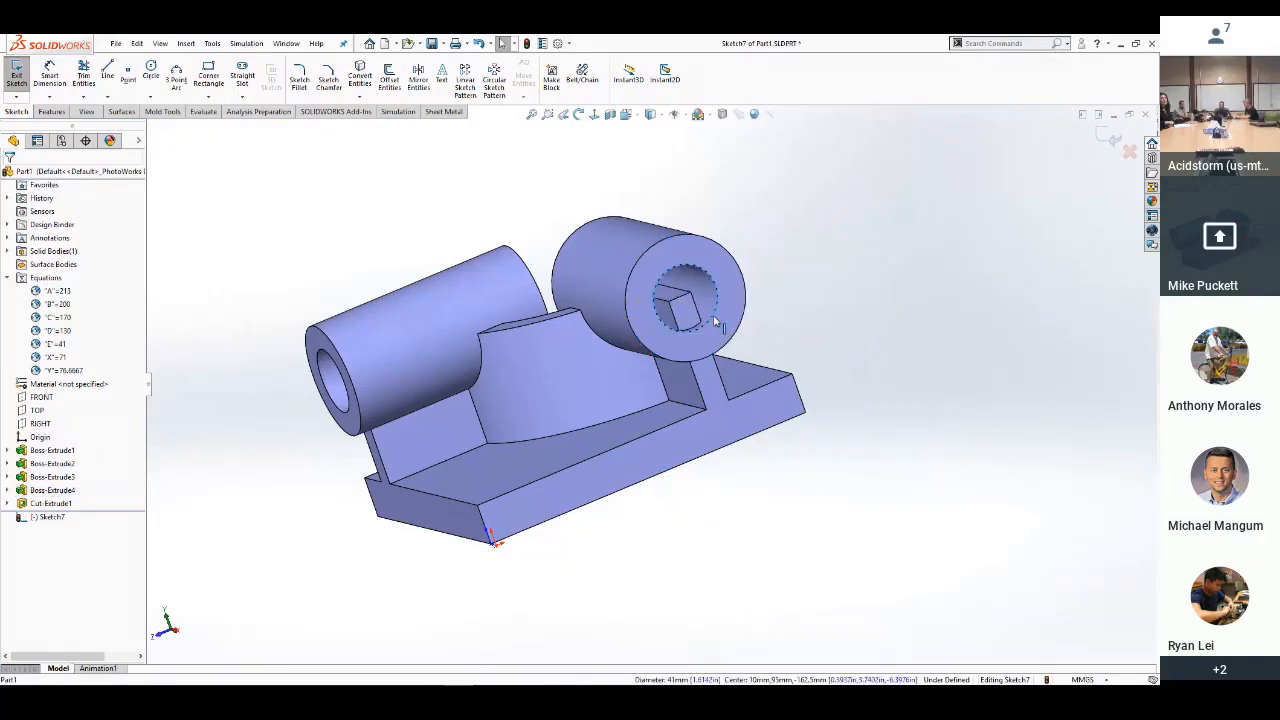
{"action": "key", "text": "s"}
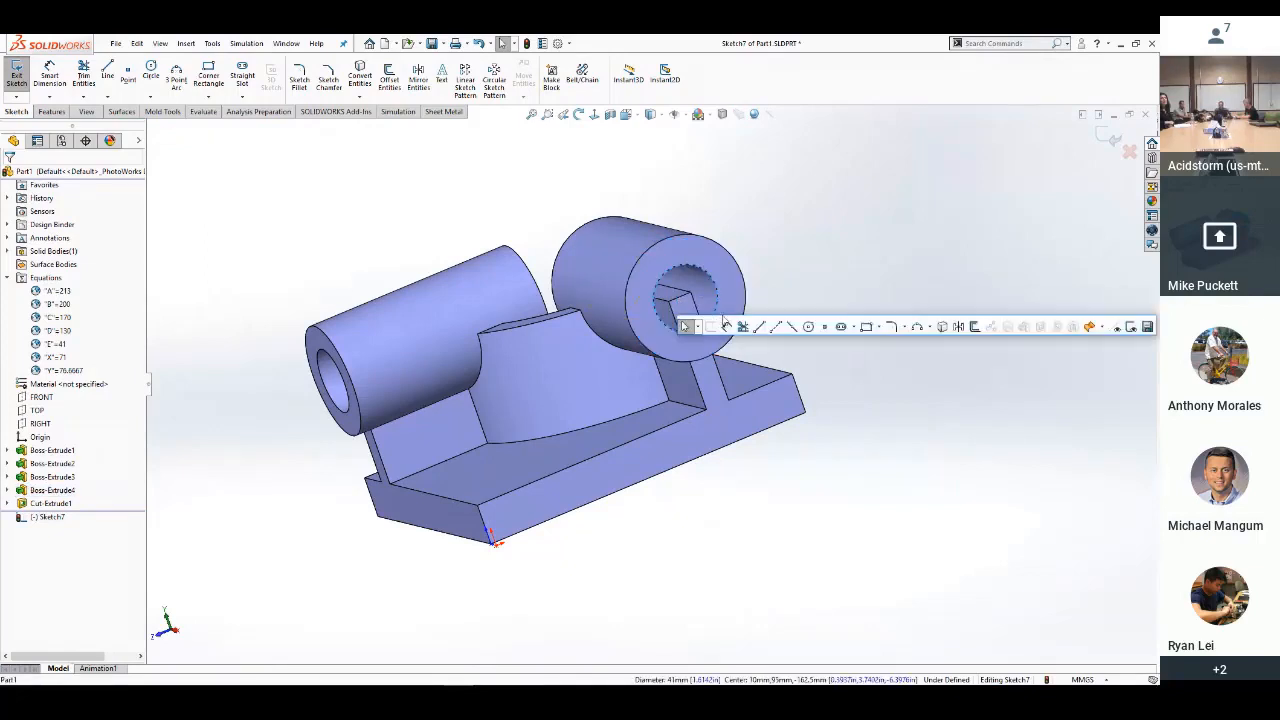
{"action": "left_click", "coordinate": [942, 327]}
Cut-extrude the converted circle up to the second cylinder's opposite end face to clear the wall from its bore, and save the part
{"action": "mouse_move", "coordinate": [560, 206]}
{"action": "middle_mouse_down"}
{"action": "mouse_move", "coordinate": [720, 257]}
{"action": "mouse_move", "coordinate": [735, 300]}
{"action": "mouse_move", "coordinate": [590, 290]}
{"action": "middle_mouse_up"}
{"action": "key", "text": "s"}
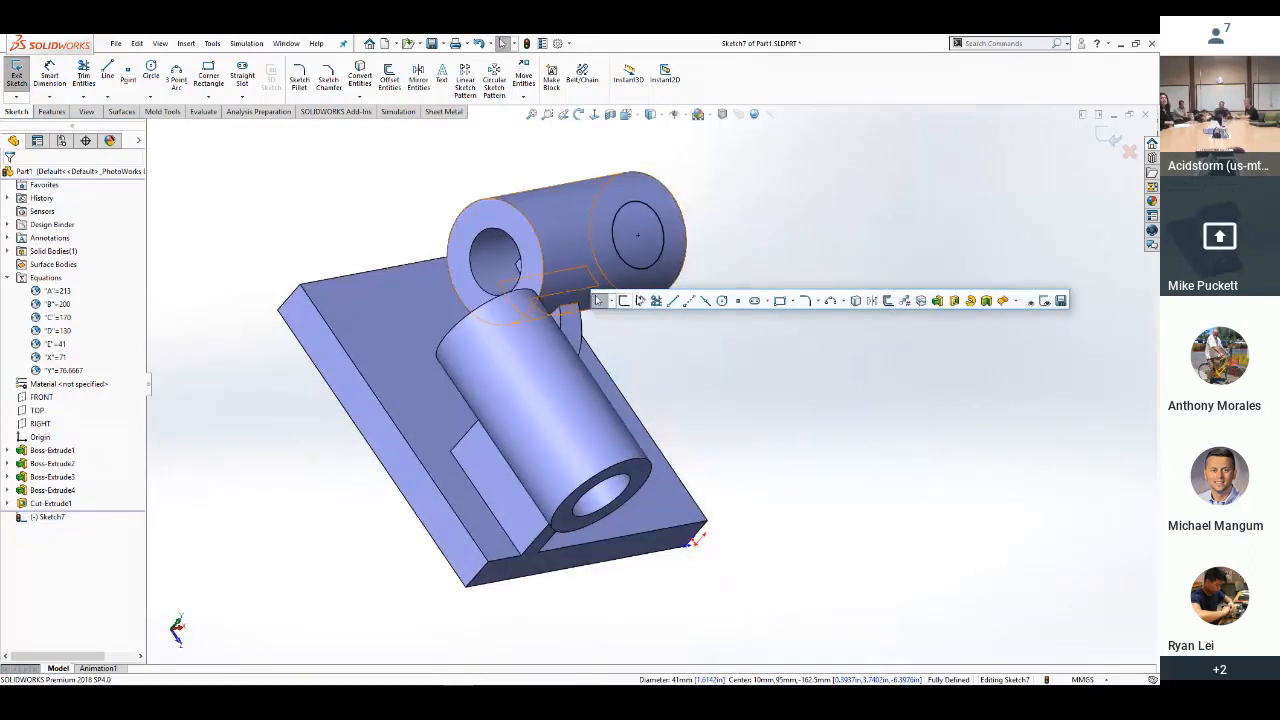
{"action": "left_click", "coordinate": [950, 301]}
{"action": "left_click", "coordinate": [532, 247]}
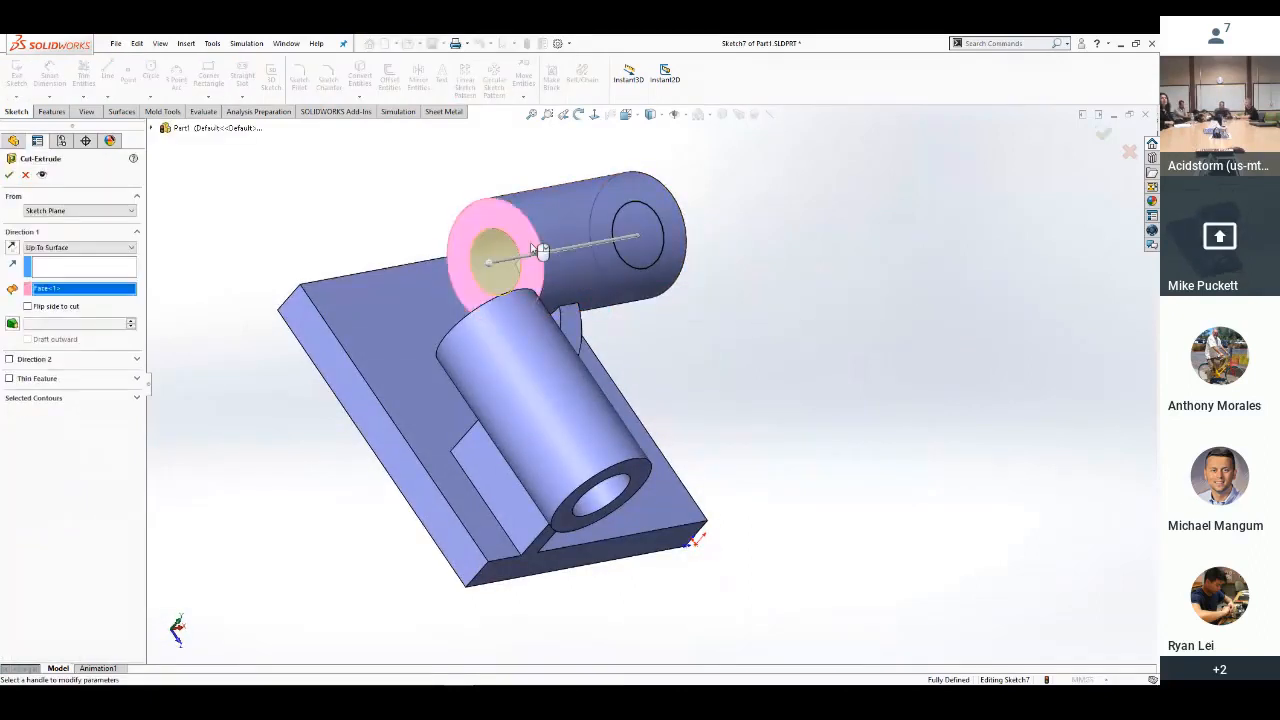
{"action": "key", "text": "Return"}
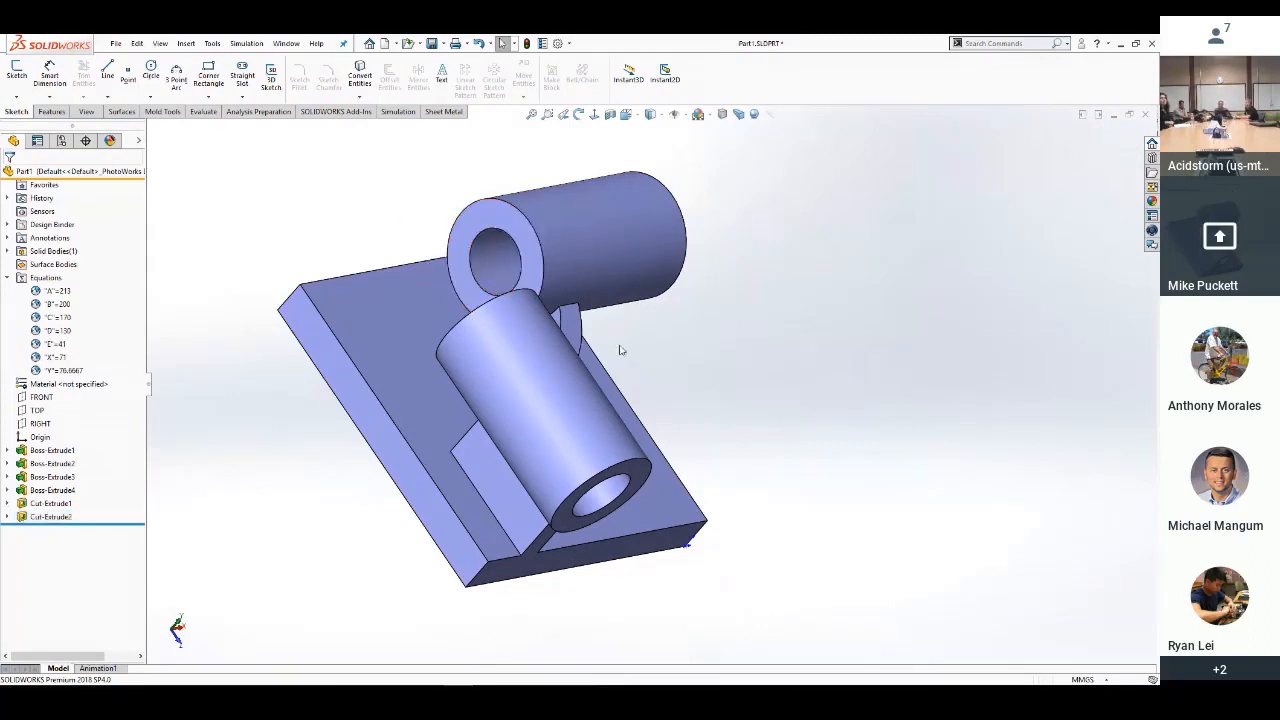
{"action": "middle_click_drag", "start_coordinate": [785, 368], "coordinate": [563, 325]}
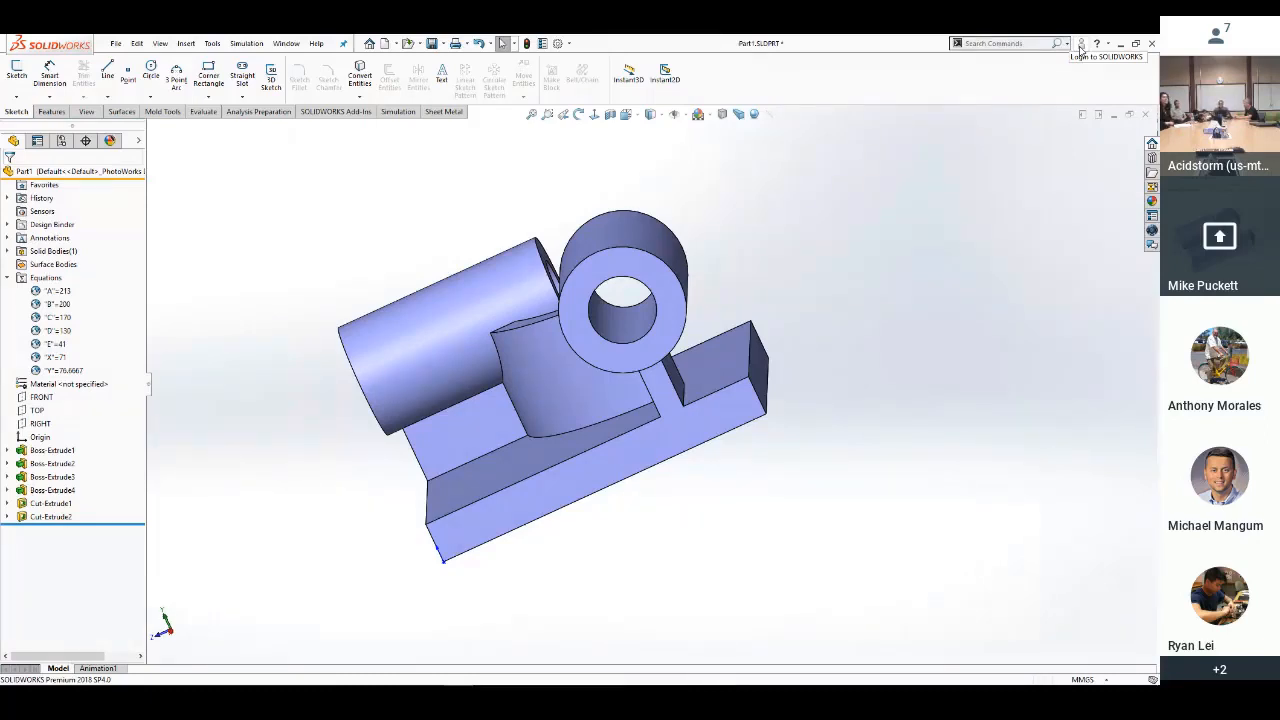
{"action": "left_click", "coordinate": [431, 43]}
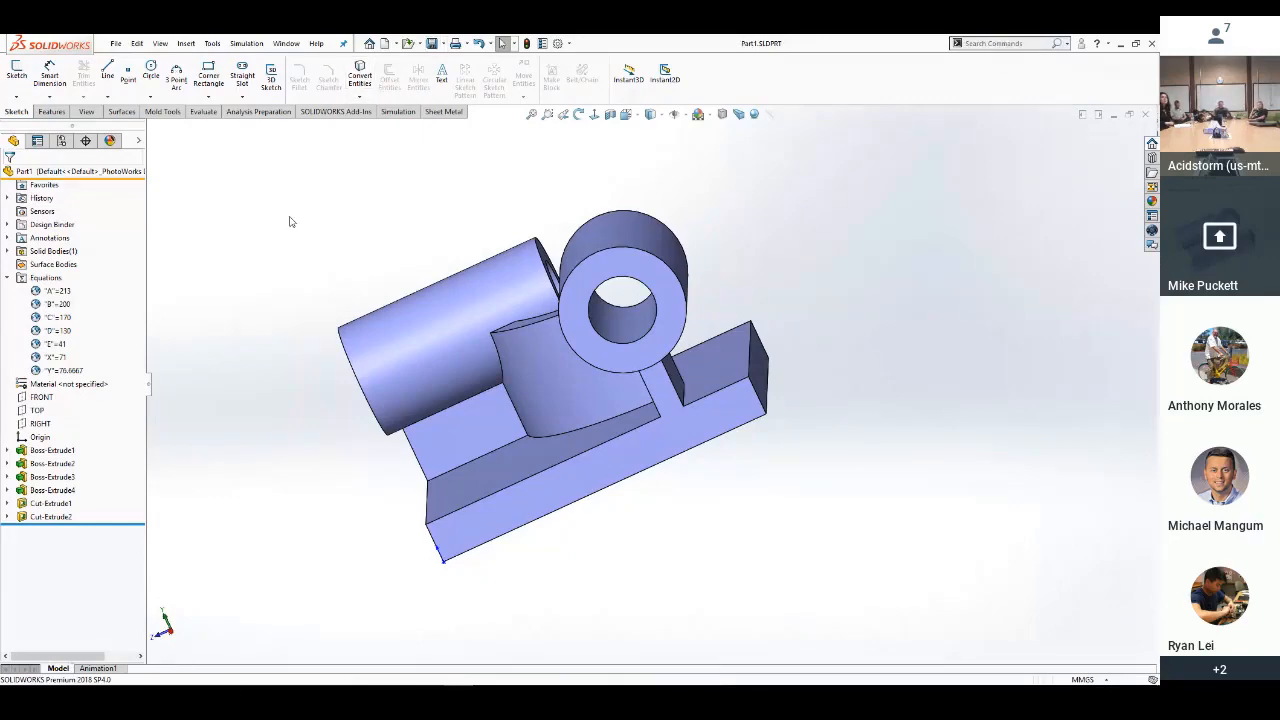
Consult the part drawing slide, return to SOLIDWORKS and sketch a corner rectangle about 60 × 54 mm from the origin on the base plate's top face
{"action": "key", "text": "super+Tab"}
{"action": "left_click", "coordinate": [545, 292]}
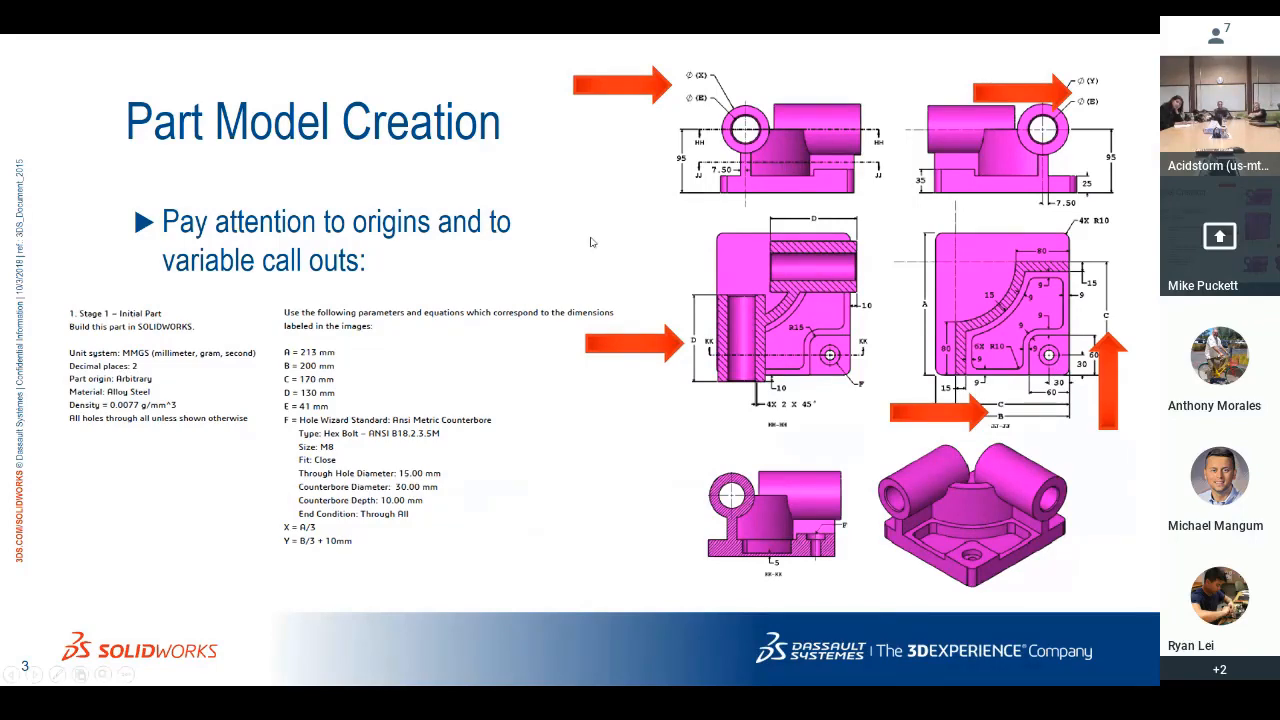
{"action": "key", "text": "super+Tab"}
{"action": "left_click", "coordinate": [530, 264]}
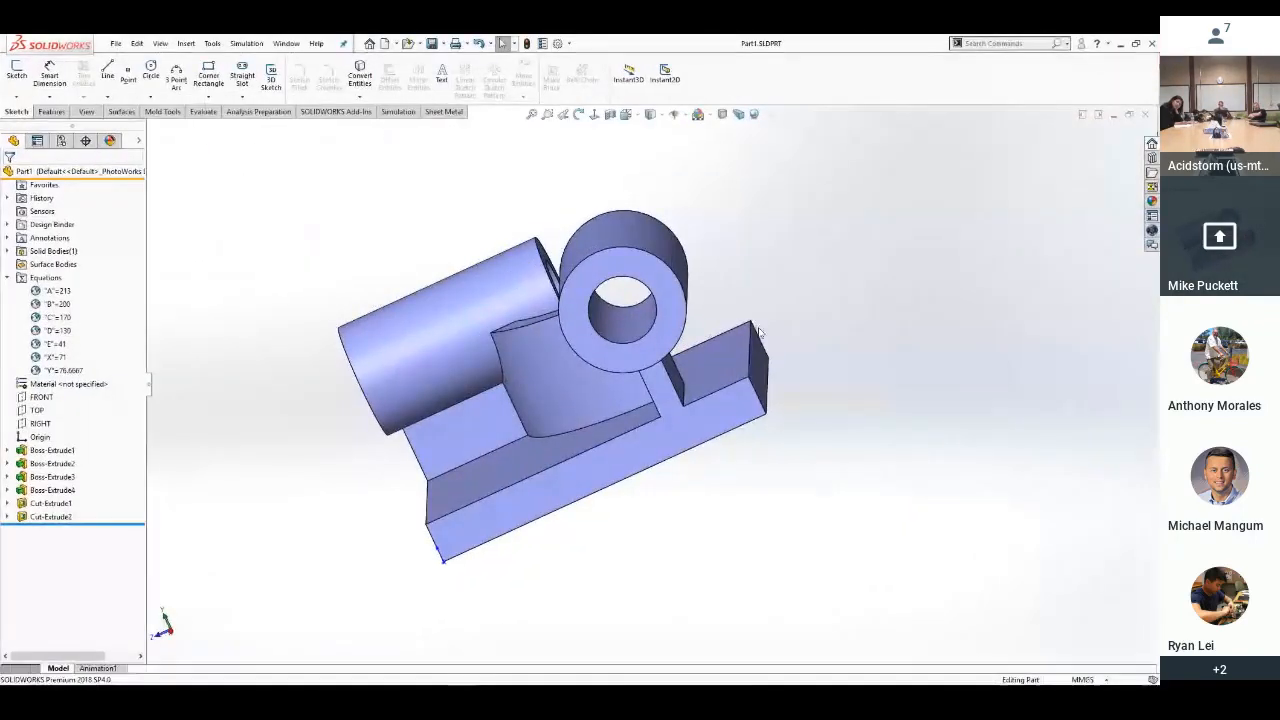
{"action": "left_click", "coordinate": [497, 485]}
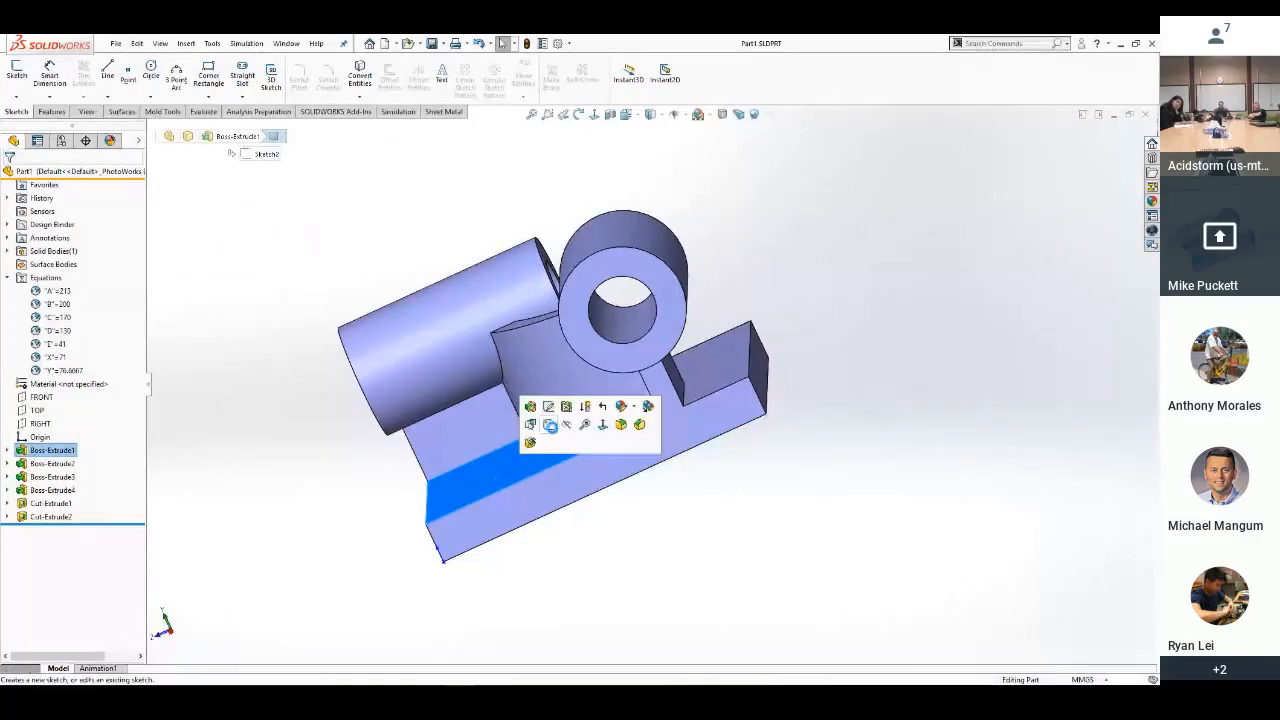
{"action": "left_click", "coordinate": [550, 425]}
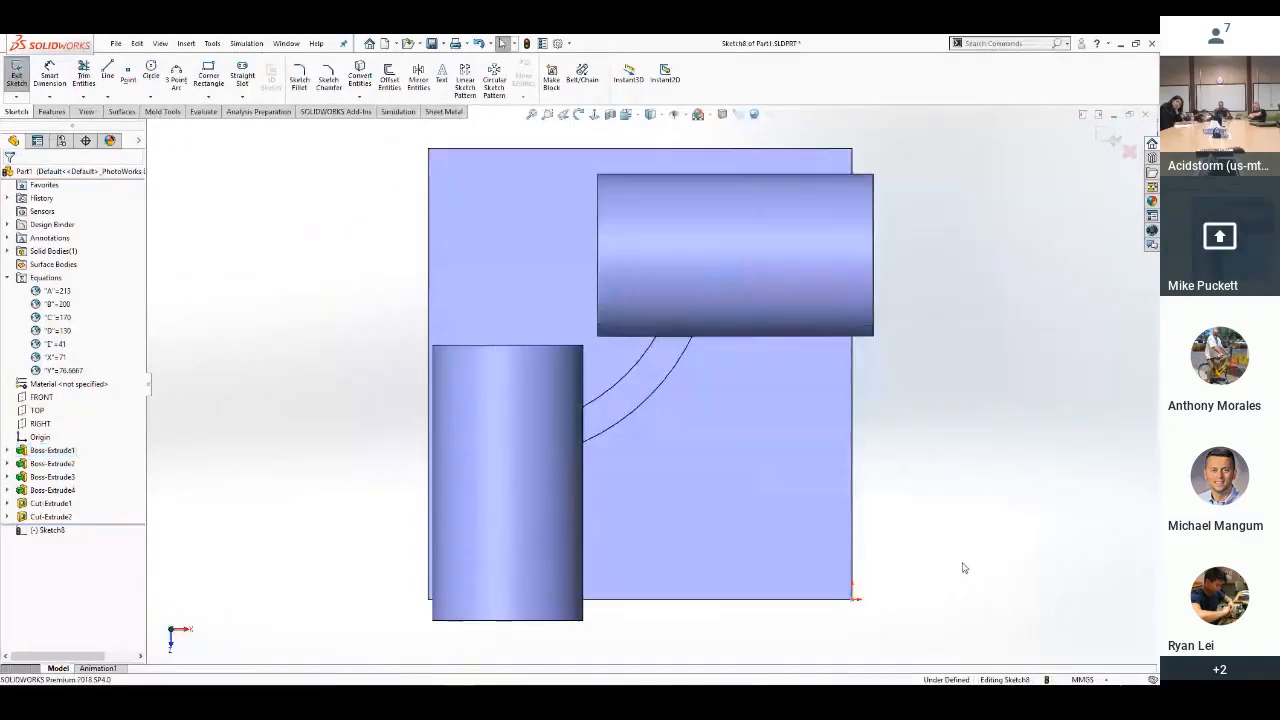
{"action": "key", "text": "s"}
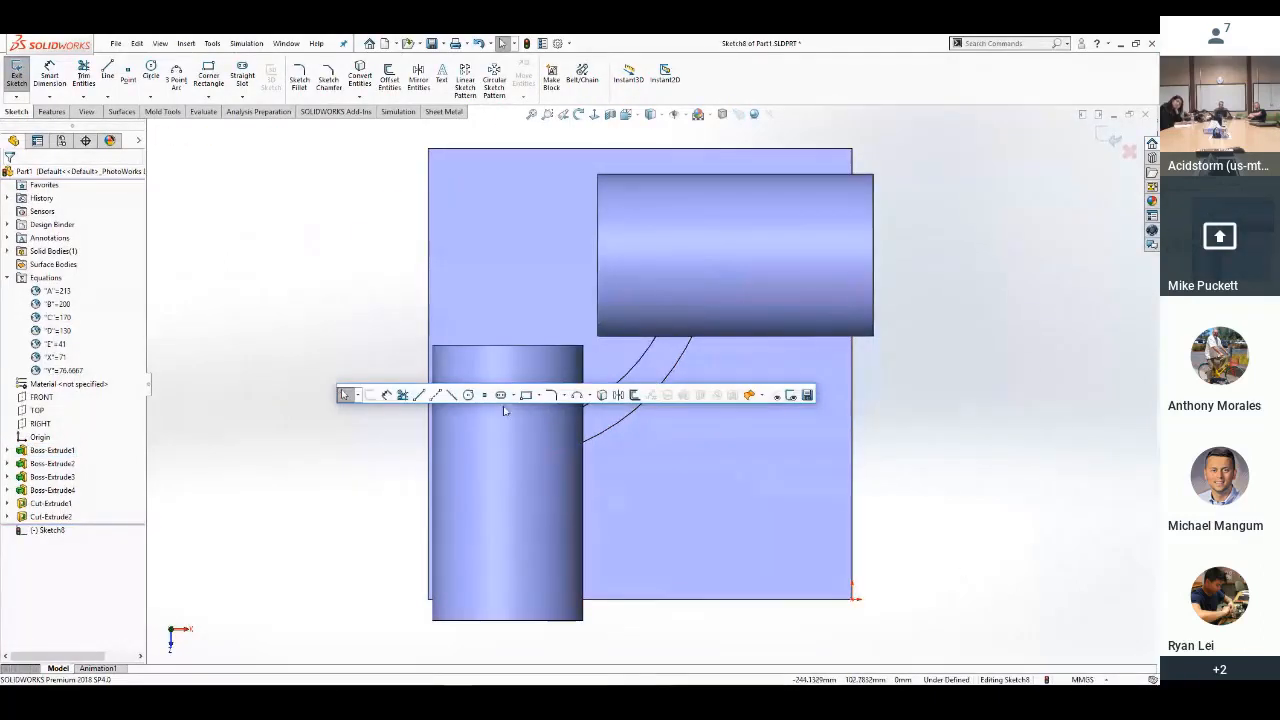
{"action": "left_click", "coordinate": [526, 395]}
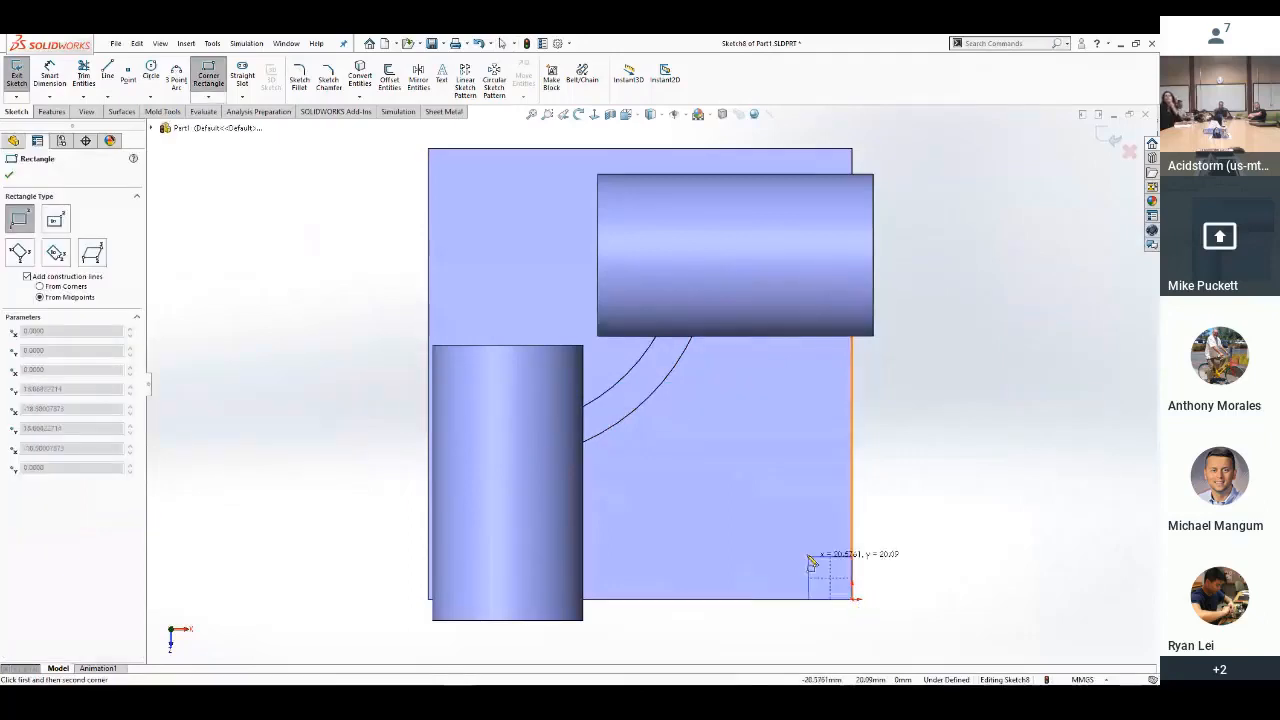
{"action": "left_click", "coordinate": [726, 485]}
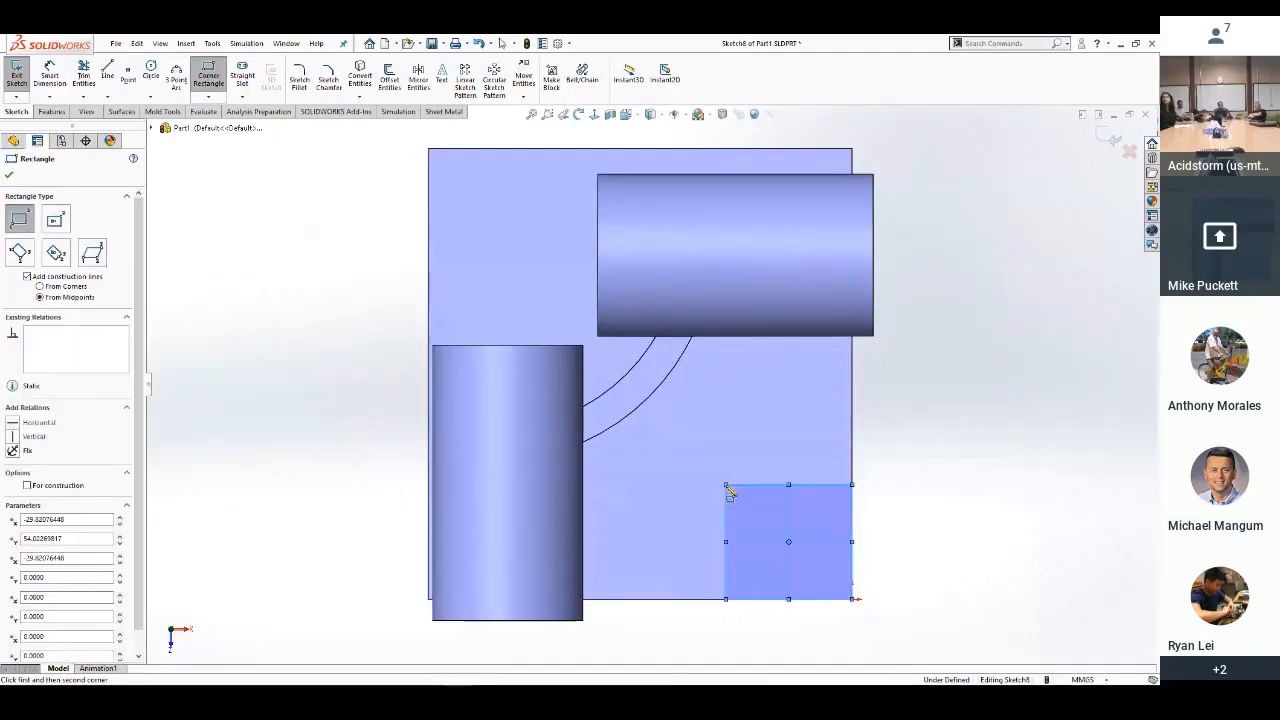
Dimension the corner rectangle as a square, setting both its height and its width to 60 mm
{"action": "key", "text": "s"}
{"action": "left_click", "coordinate": [727, 497]}
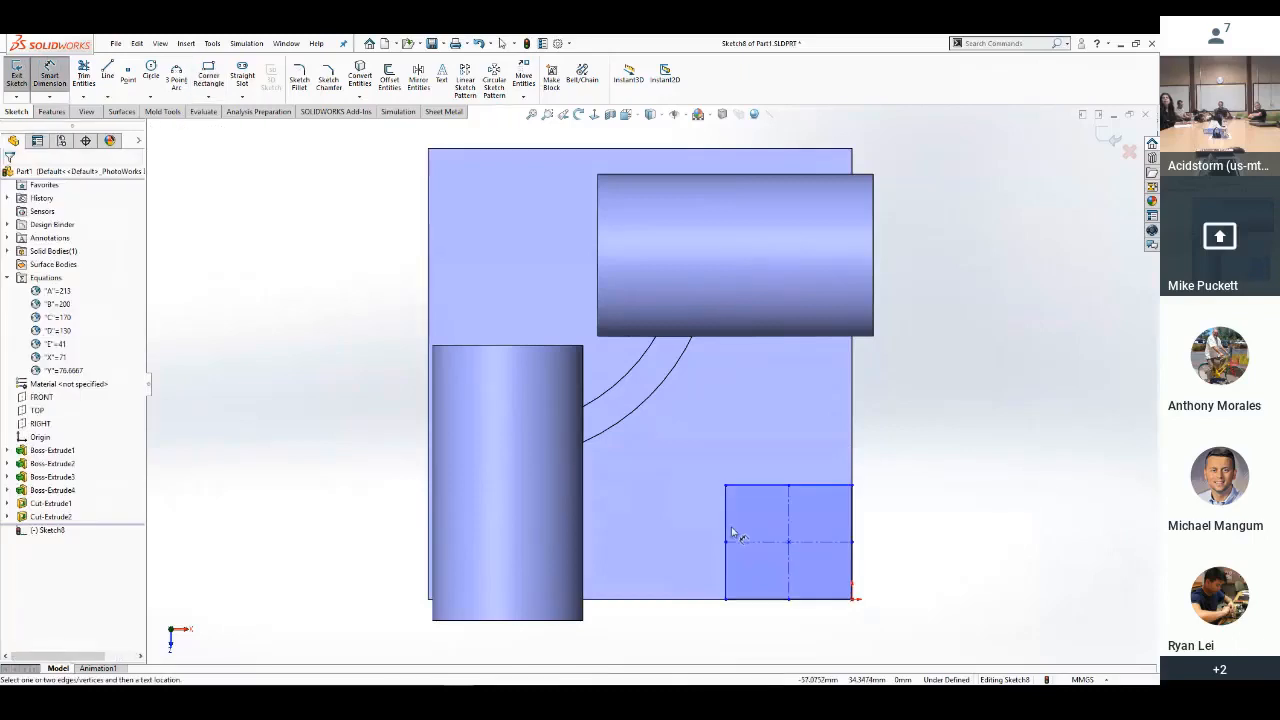
{"action": "left_click", "coordinate": [852, 528]}
{"action": "left_click", "coordinate": [897, 551]}
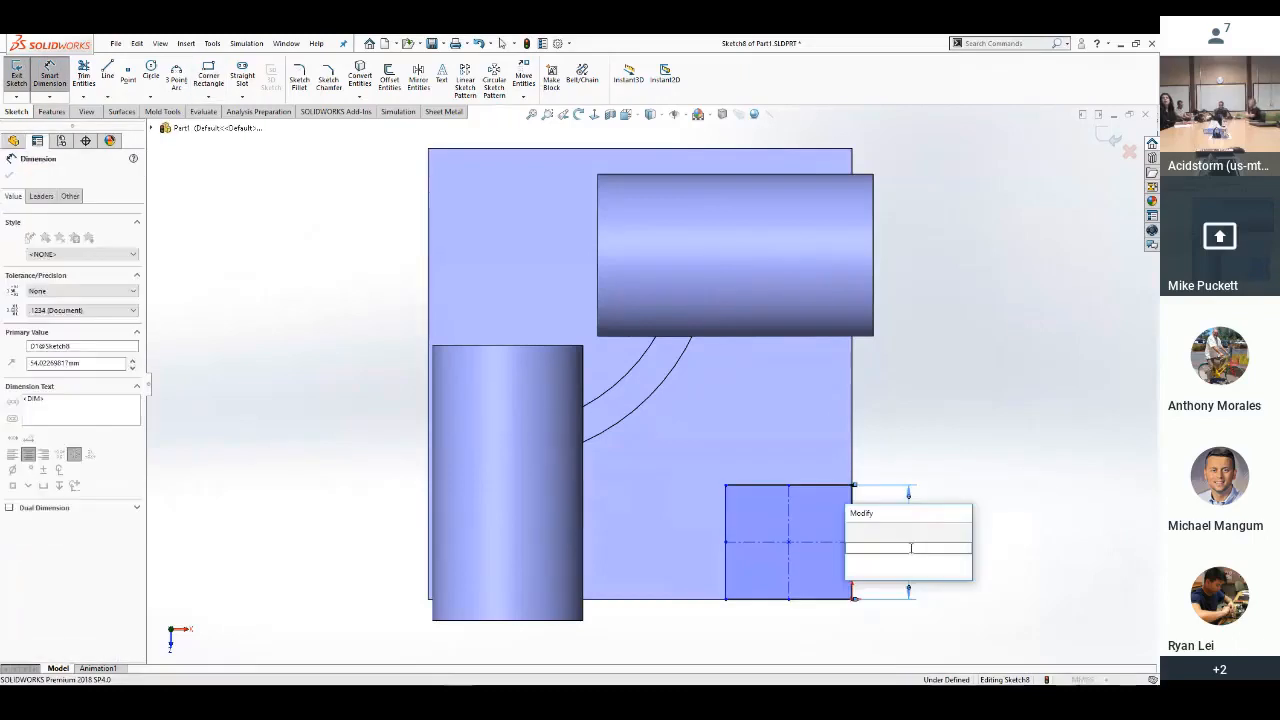
{"action": "type", "text": "60"}
{"action": "key", "text": "Return"}
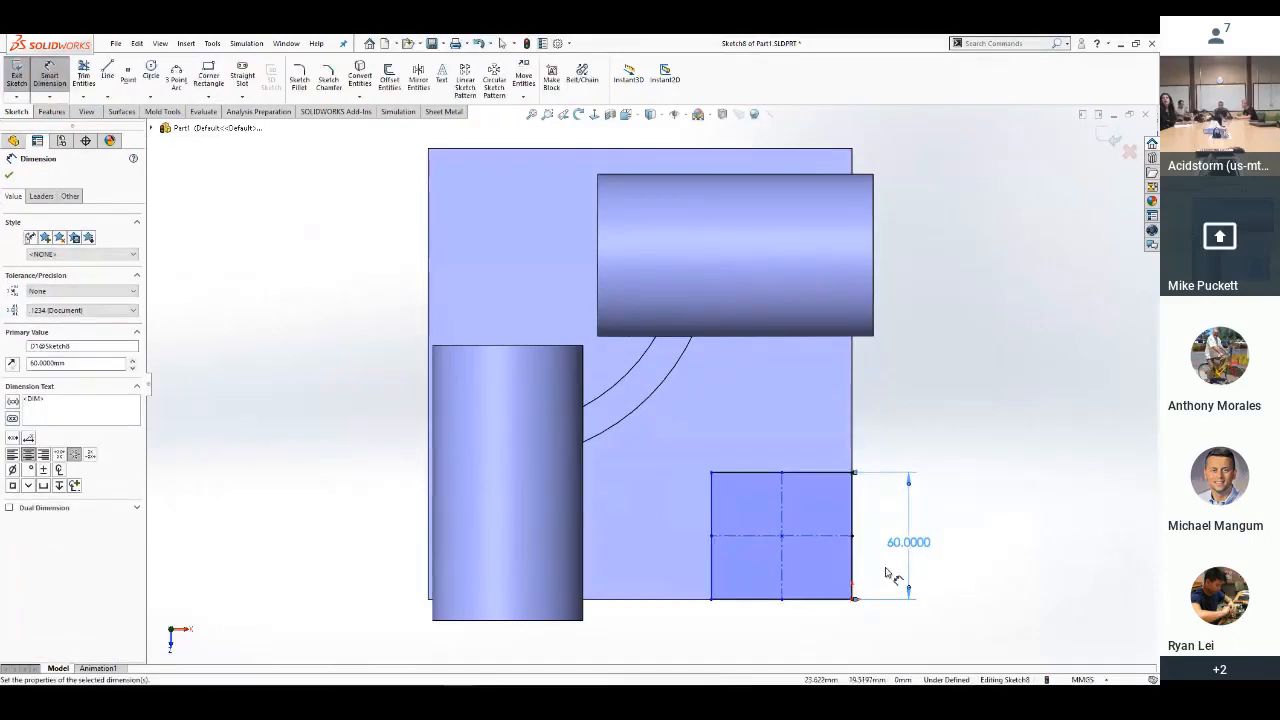
{"action": "left_click", "coordinate": [800, 600]}
{"action": "left_click", "coordinate": [792, 629]}
{"action": "type", "text": "60"}
{"action": "key", "text": "Return"}
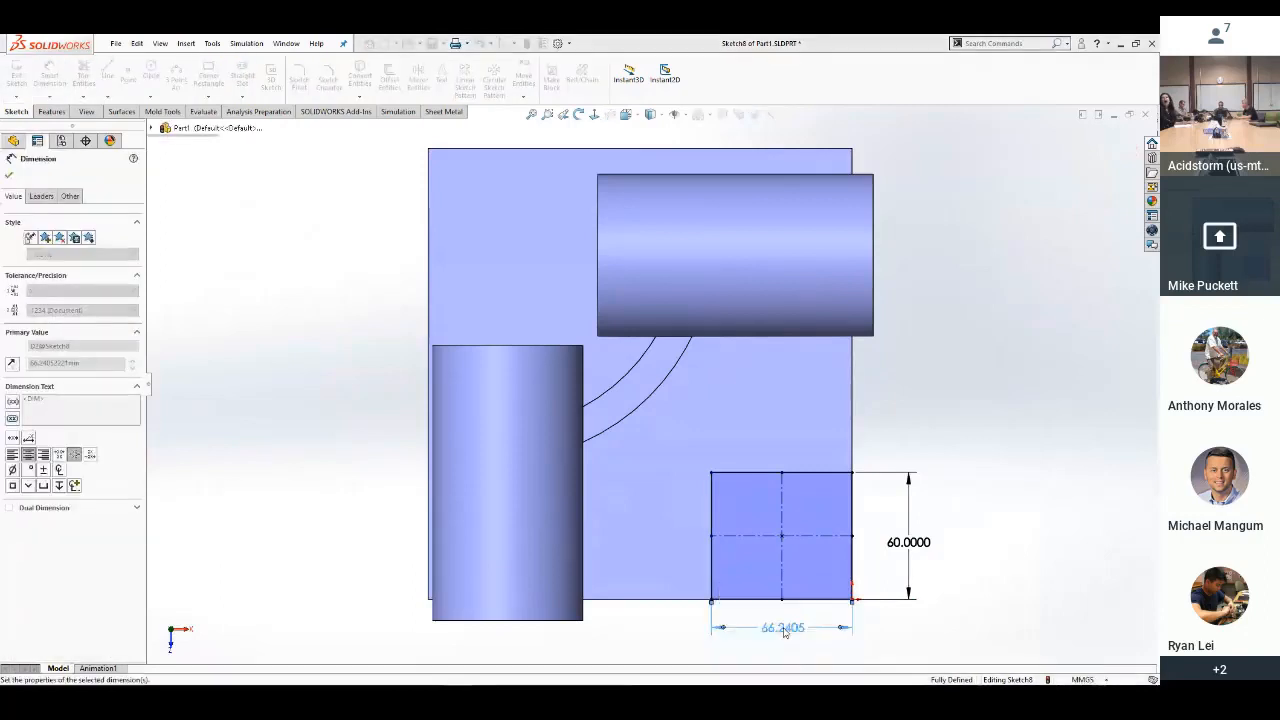
Extrude the corner square as a merged blind boss, set its depth to 10 mm, and save the part
{"action": "key", "text": "s"}
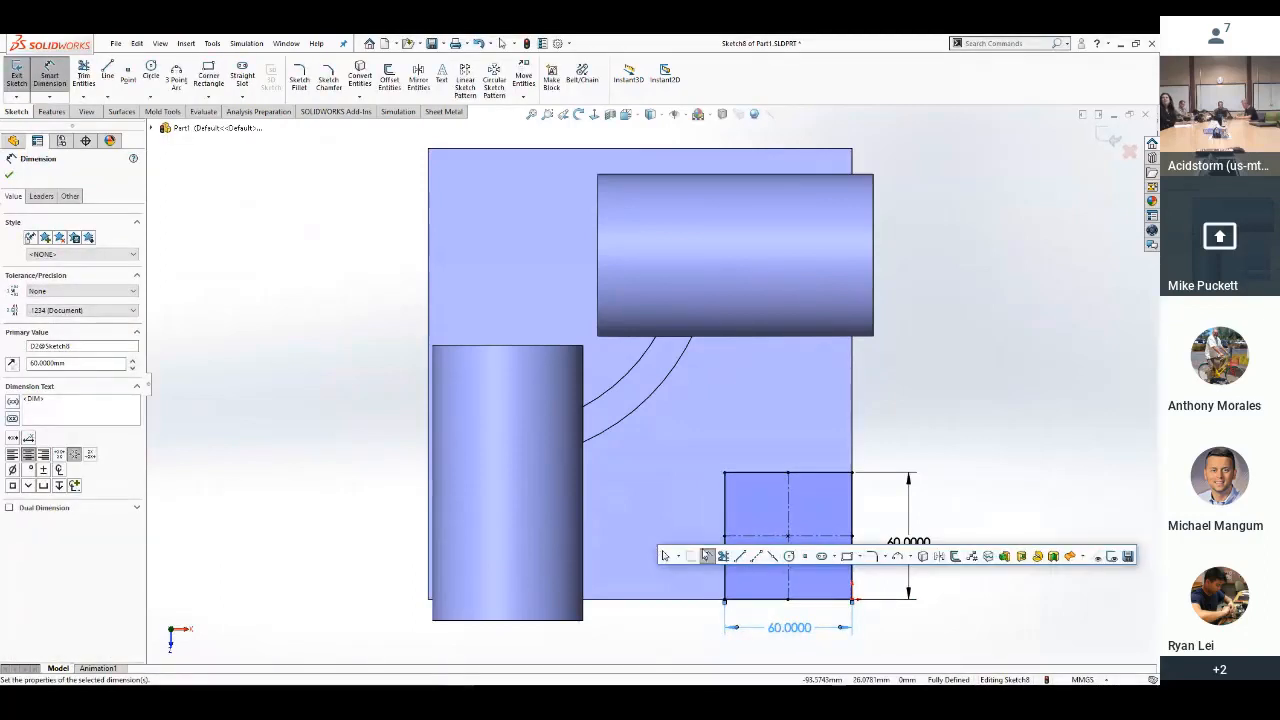
{"action": "left_click", "coordinate": [988, 557]}
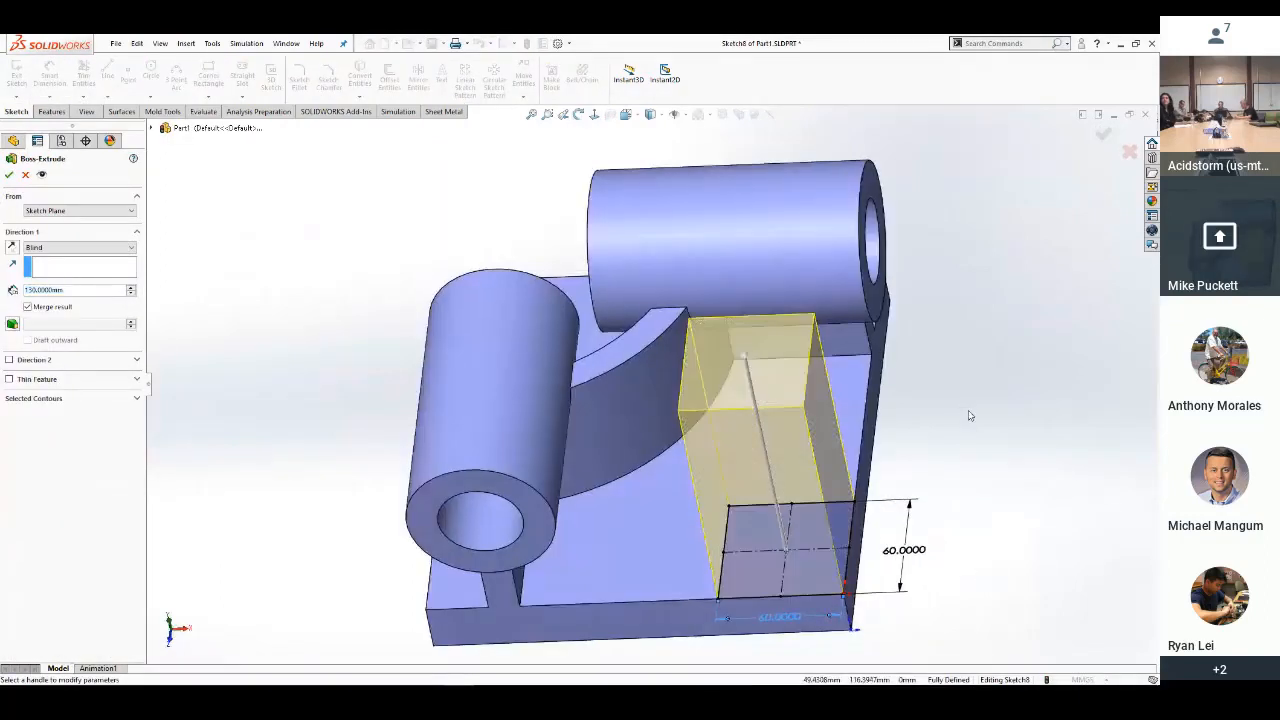
{"action": "key", "text": "Return"}
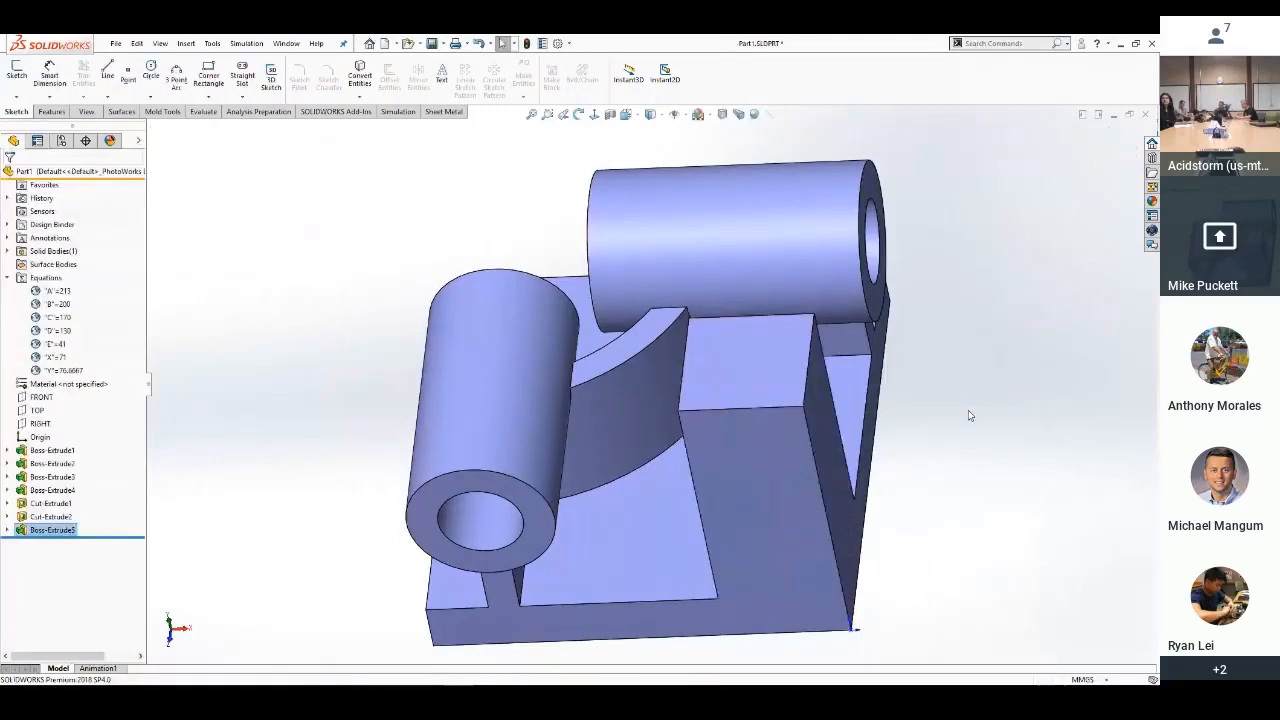
{"action": "left_click", "coordinate": [62, 531]}
{"action": "left_click", "coordinate": [70, 500]}
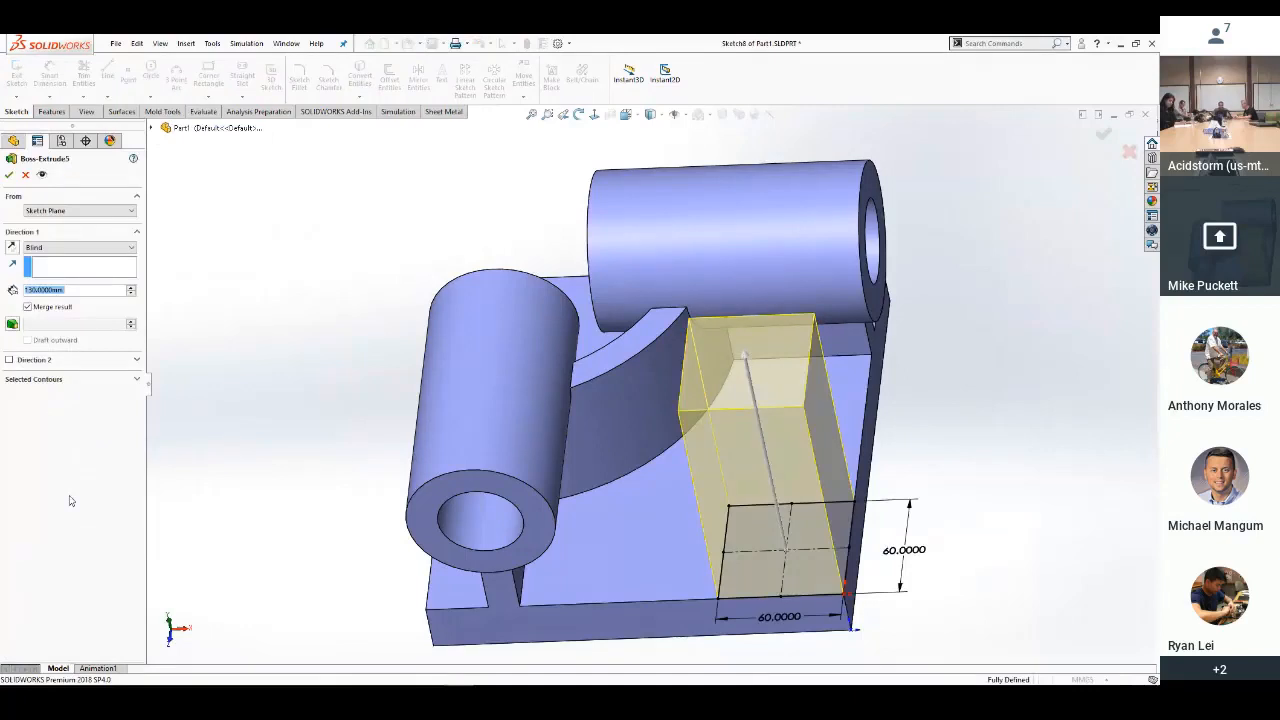
{"action": "type", "text": "10"}
{"action": "key", "text": "Return"}
{"action": "key", "text": "Return"}
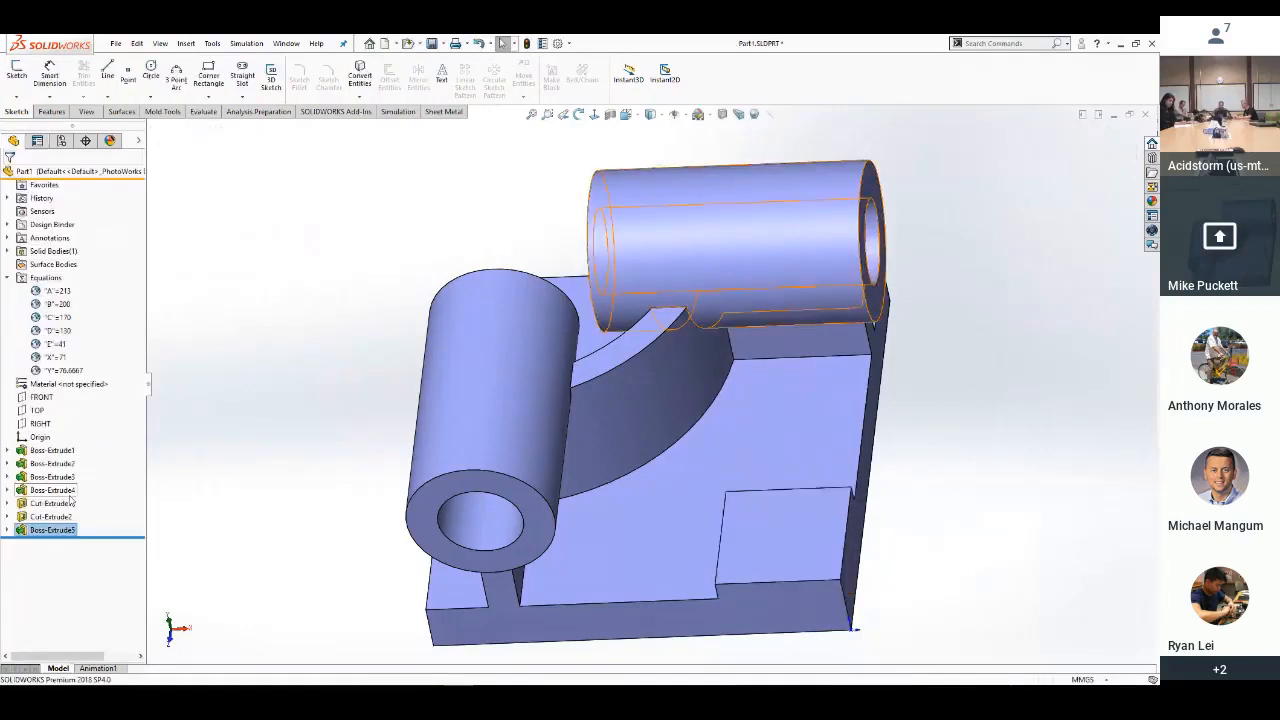
{"action": "left_click", "coordinate": [255, 371]}
{"action": "left_click", "coordinate": [432, 43]}
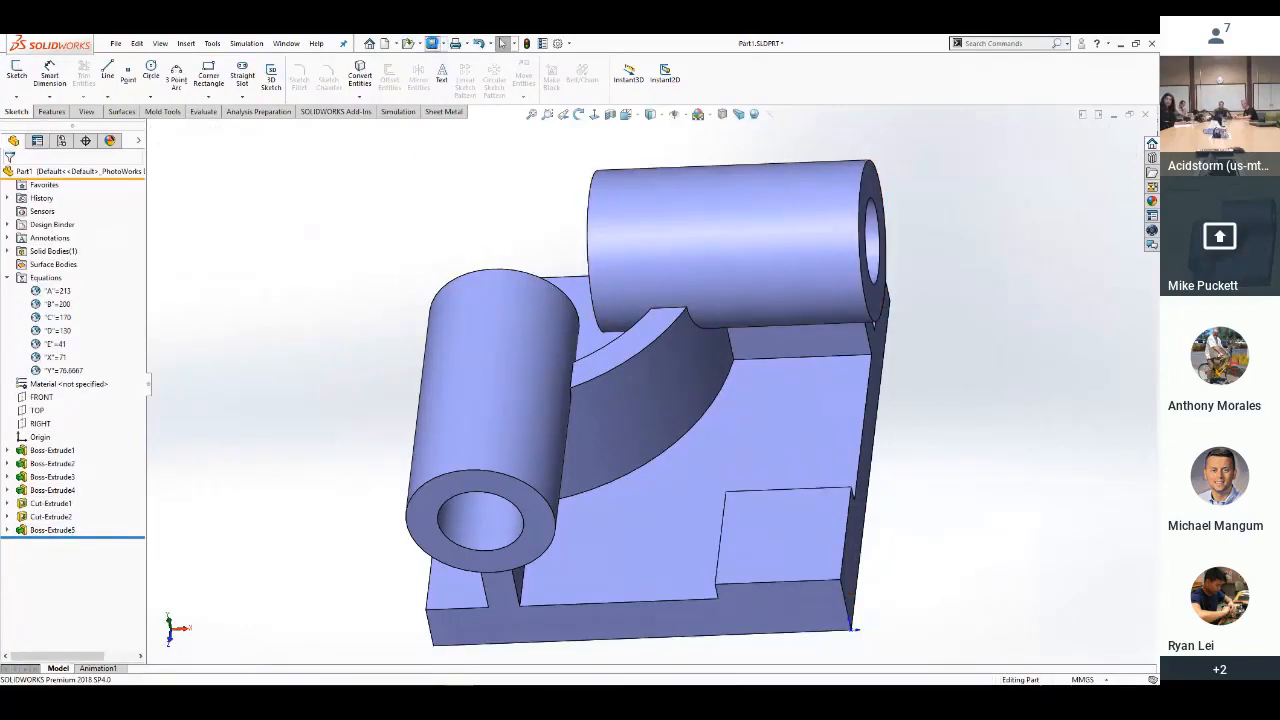
Fillet the corner pad's inner vertical edge with a 15 mm radius and save the part
{"action": "left_click", "coordinate": [353, 335]}
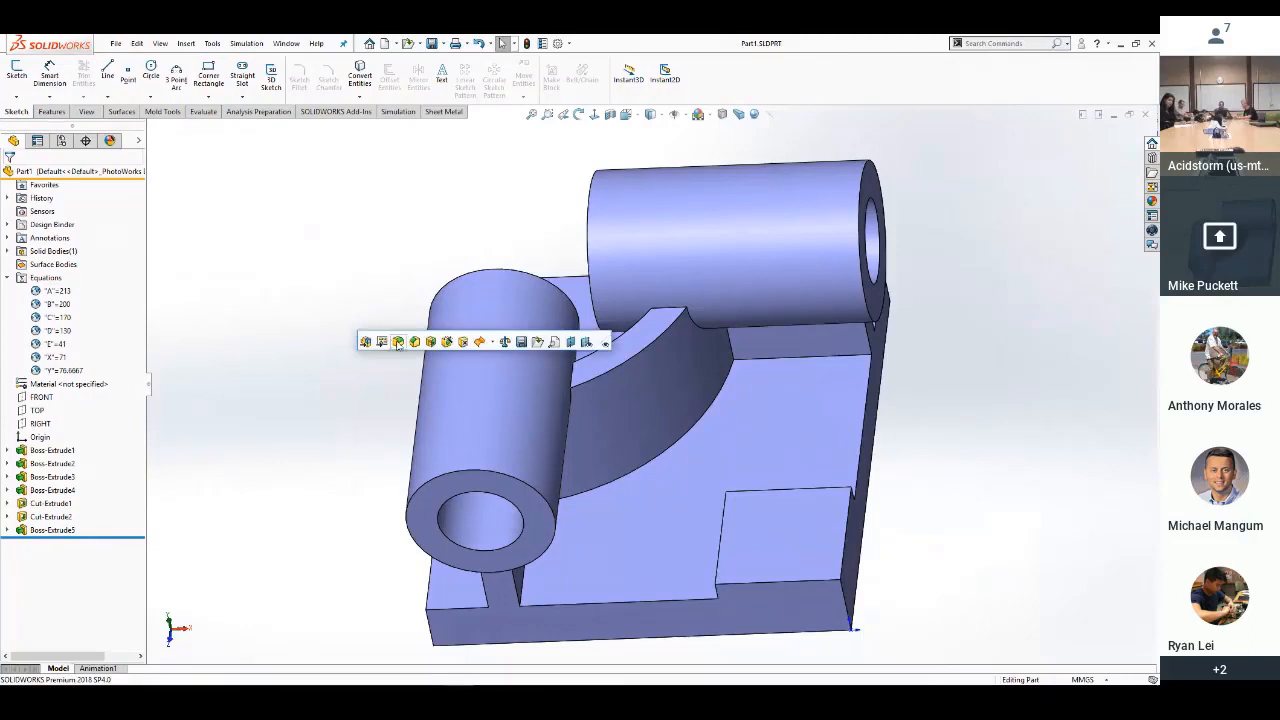
{"action": "left_click", "coordinate": [398, 342]}
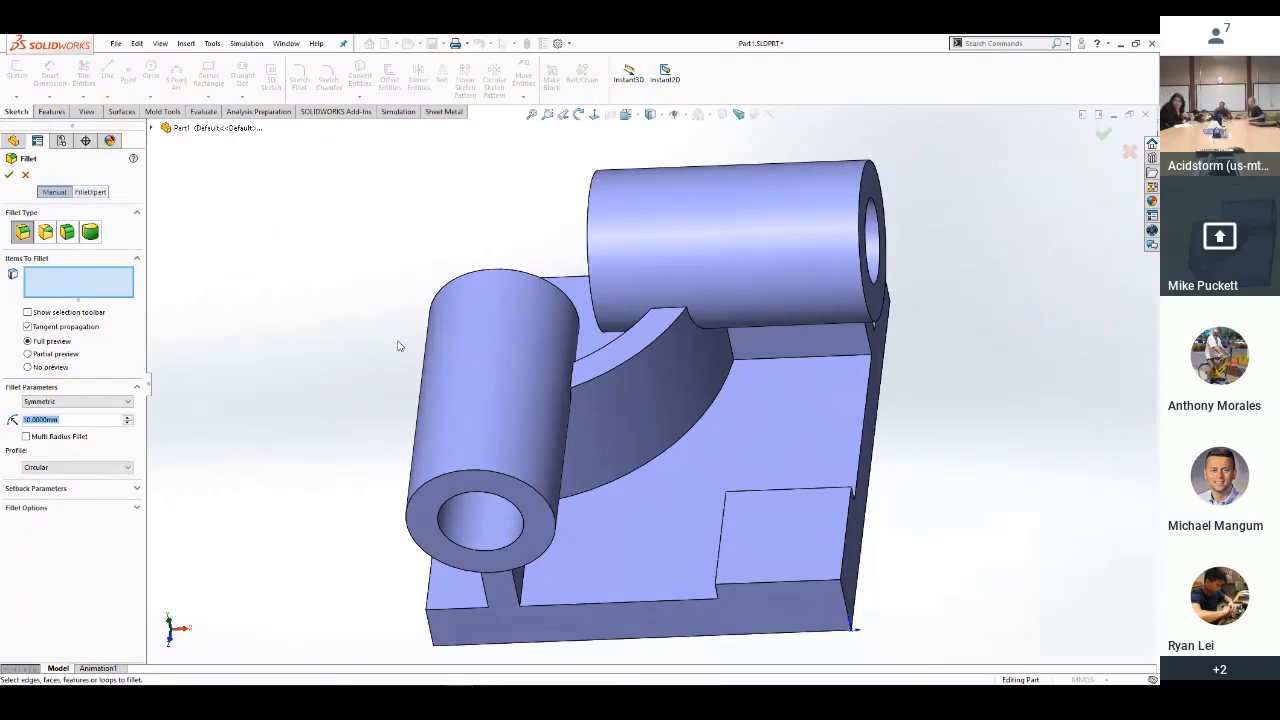
{"action": "type", "text": "15"}
{"action": "key", "text": "Return"}
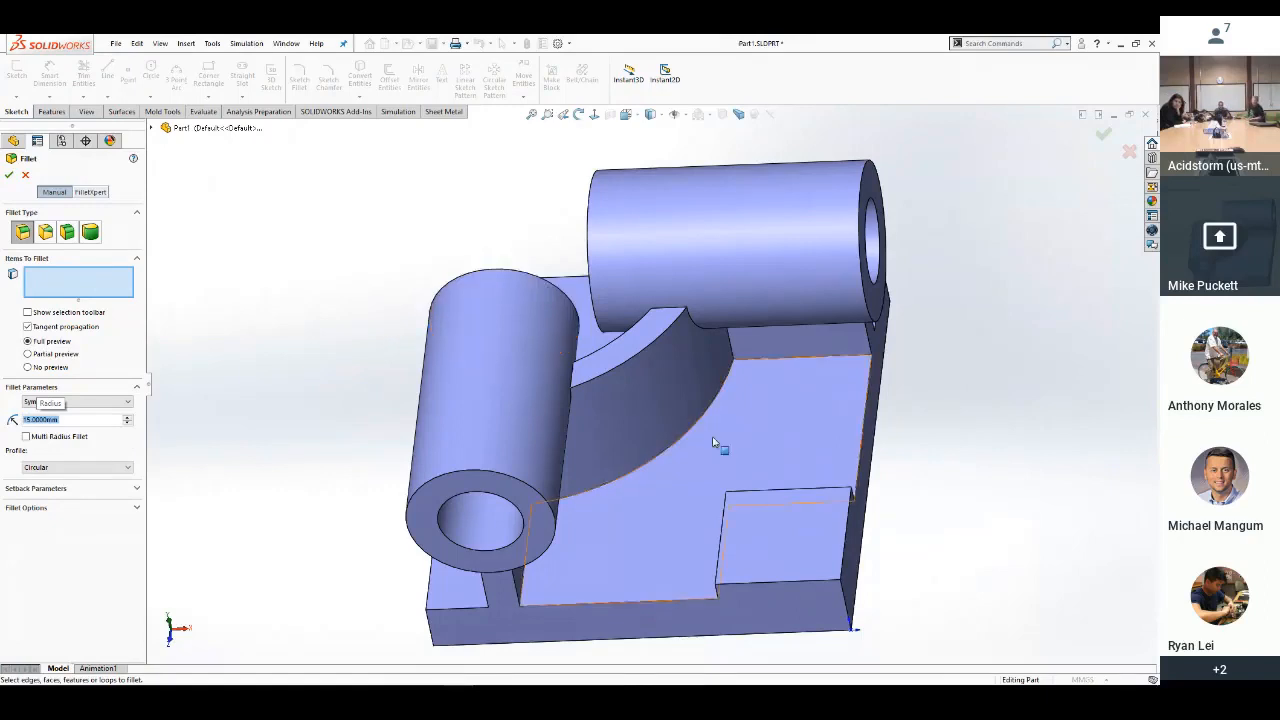
{"action": "scroll", "coordinate": [745, 515], "scroll_direction": "down", "scroll_amount": 2}
{"action": "scroll", "coordinate": [700, 480], "scroll_direction": "down", "scroll_amount": 2}
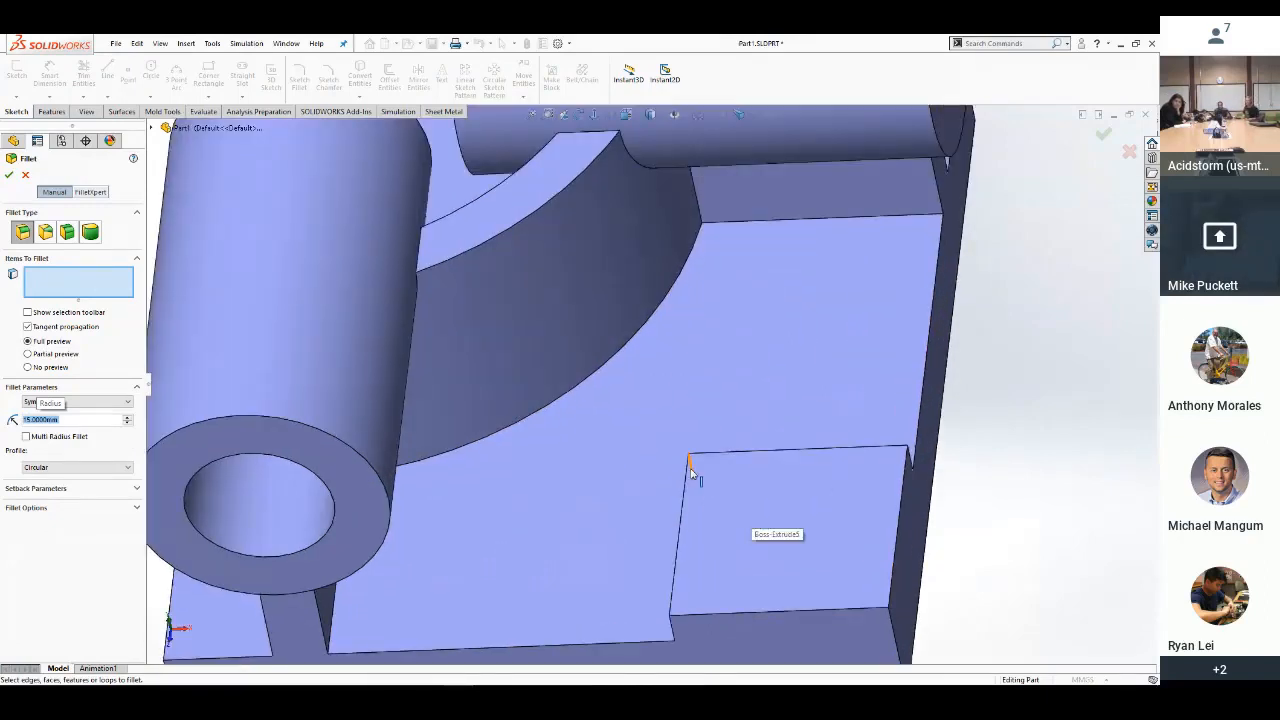
{"action": "left_click", "coordinate": [691, 471]}
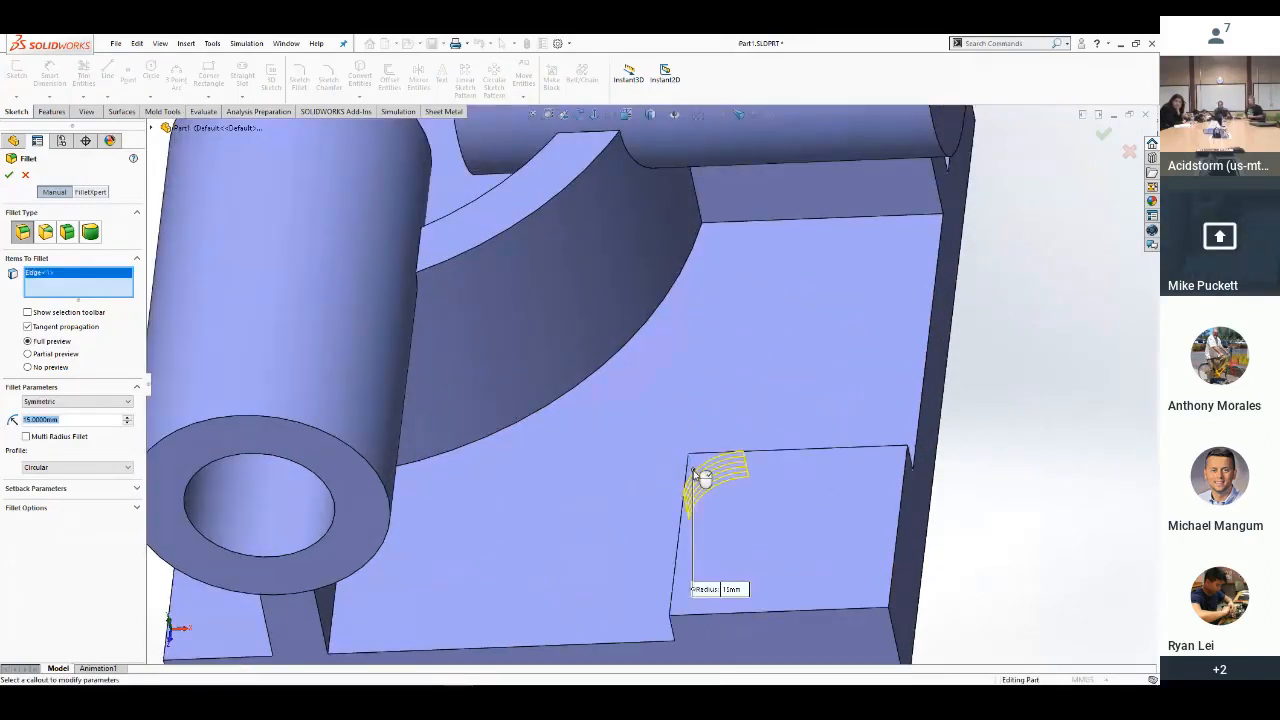
{"action": "key", "text": "Return"}
{"action": "key", "text": "f"}
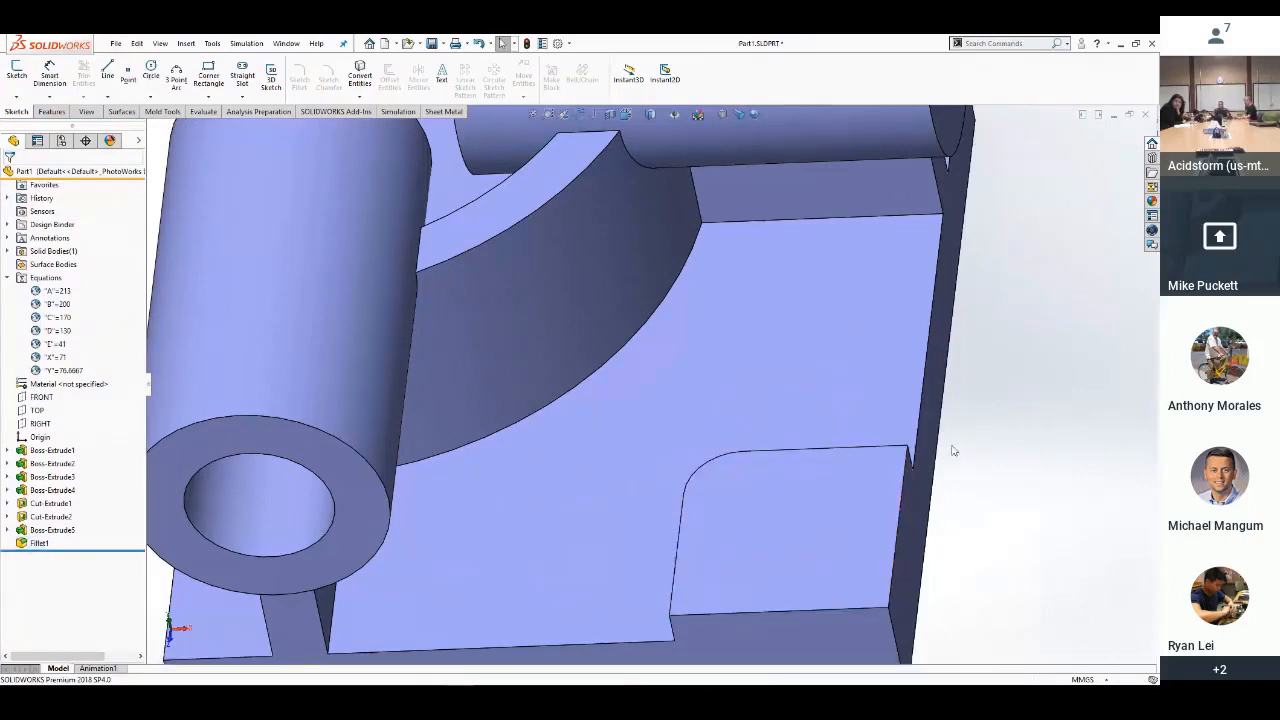
{"action": "left_click", "coordinate": [432, 44]}
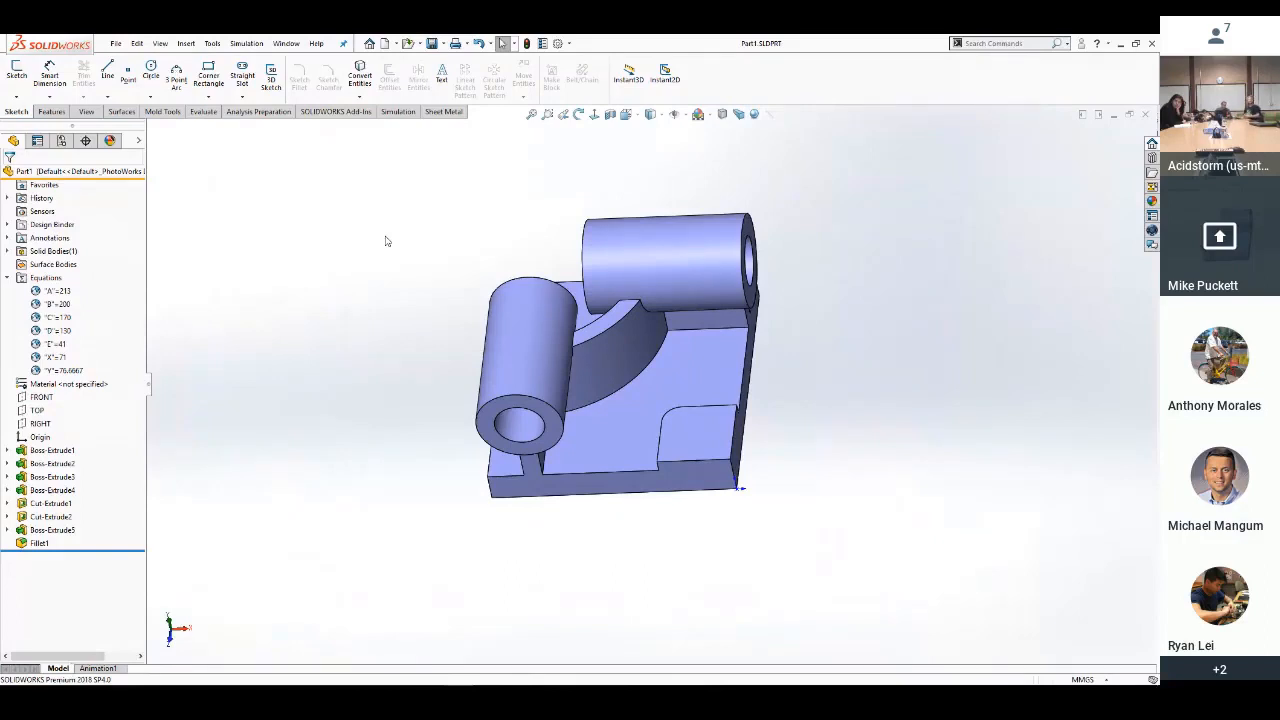
Place an ANSI Metric M8 hex-bolt counterbore on the corner pad with a 15 mm hole, 30 mm counterbore, 10 mm depth and Through All
{"action": "left_click", "coordinate": [695, 441]}
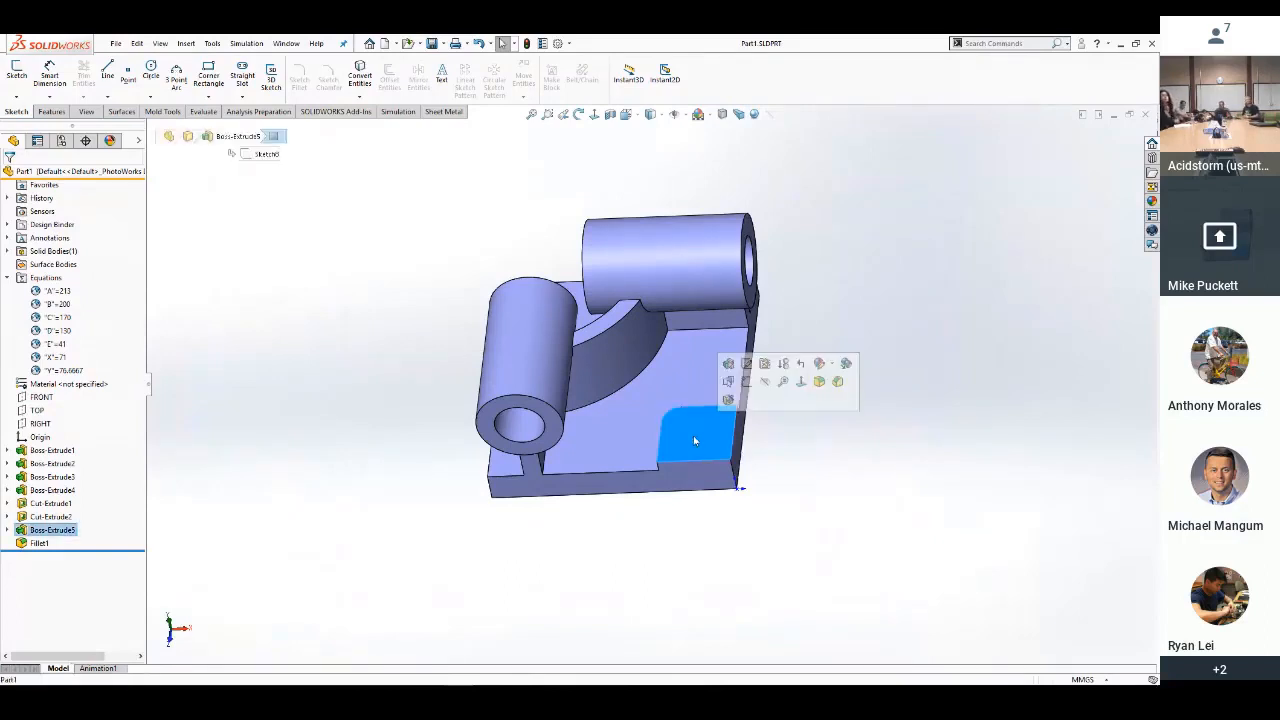
{"action": "left_click", "coordinate": [729, 400]}
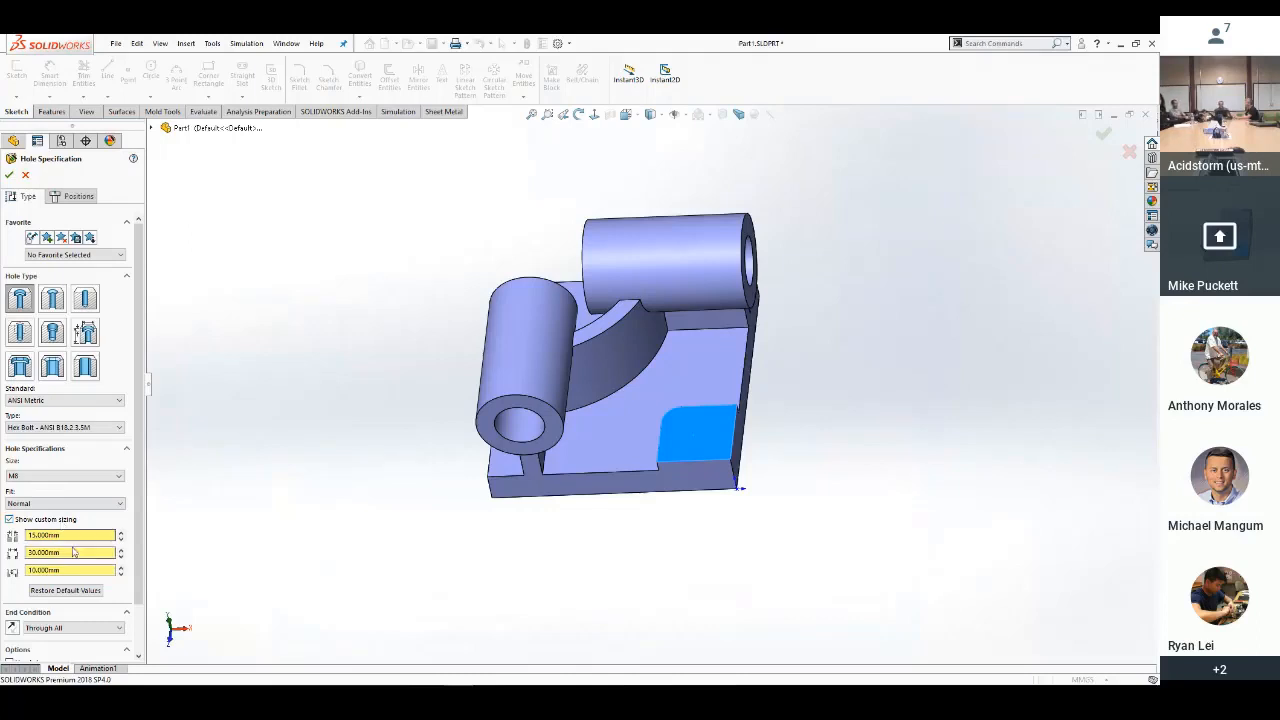
{"action": "left_click", "coordinate": [76, 197]}
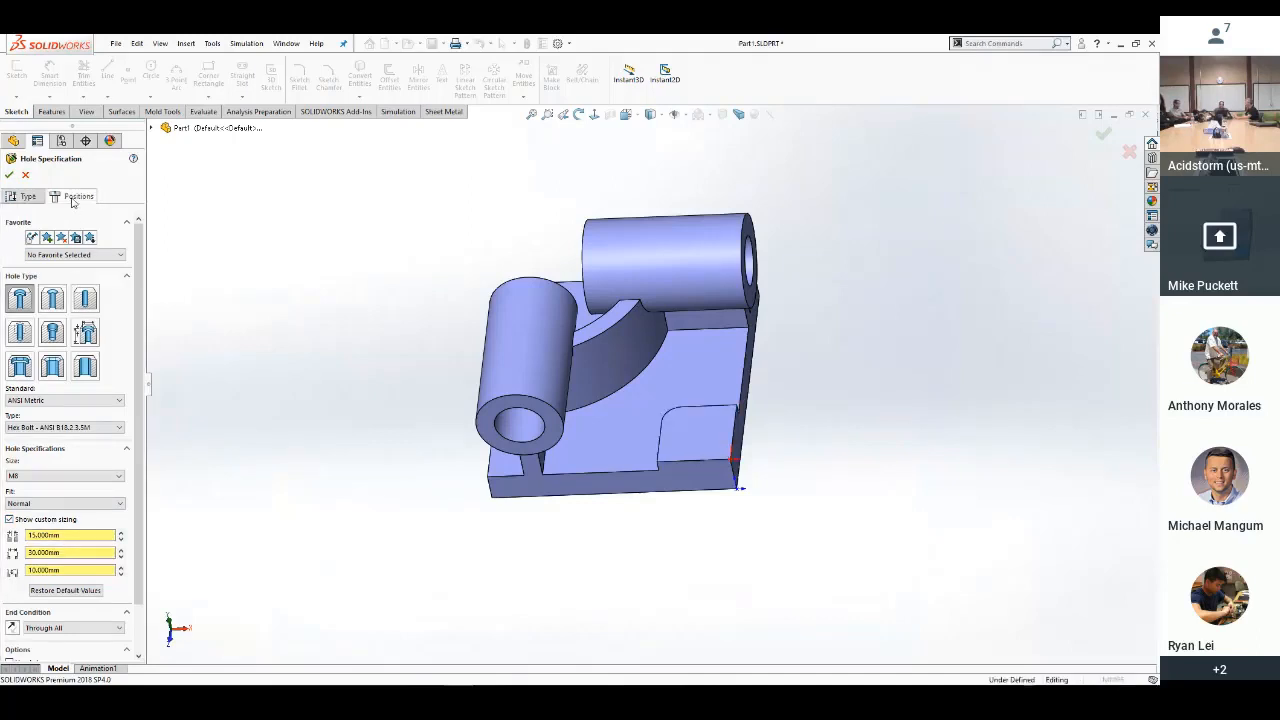
{"action": "left_click", "coordinate": [595, 116]}
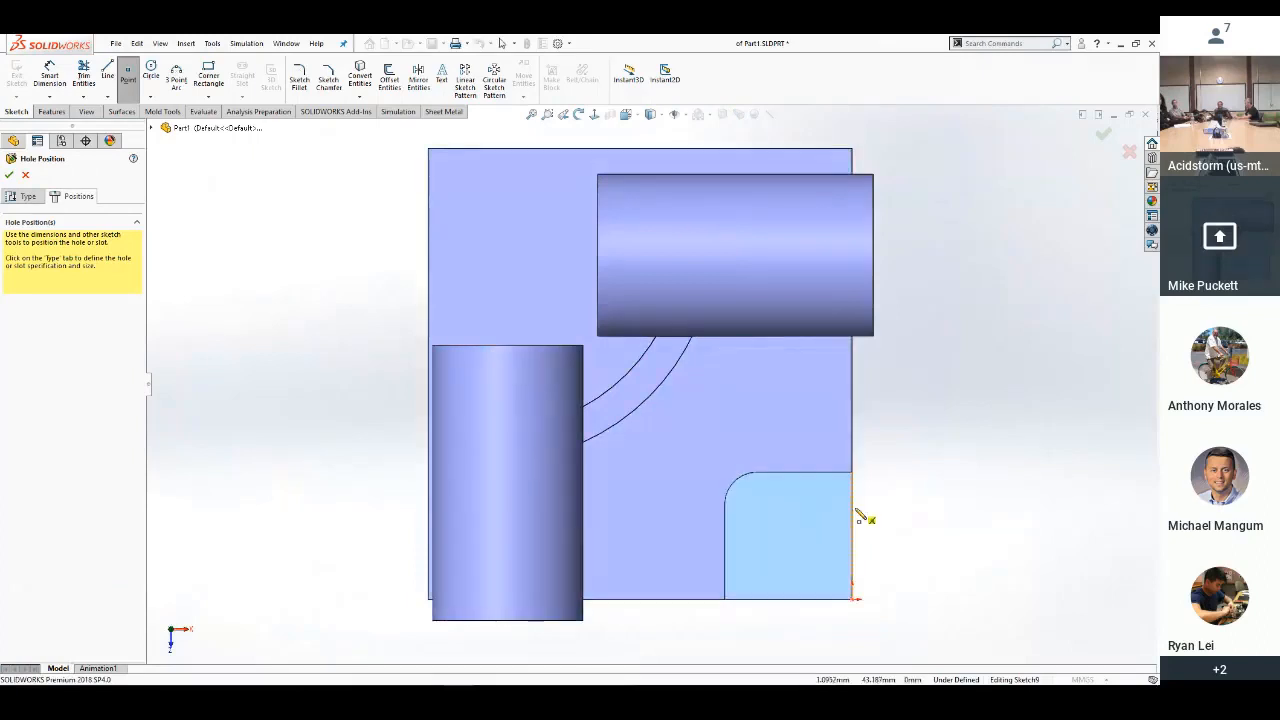
{"action": "left_click", "coordinate": [810, 562]}
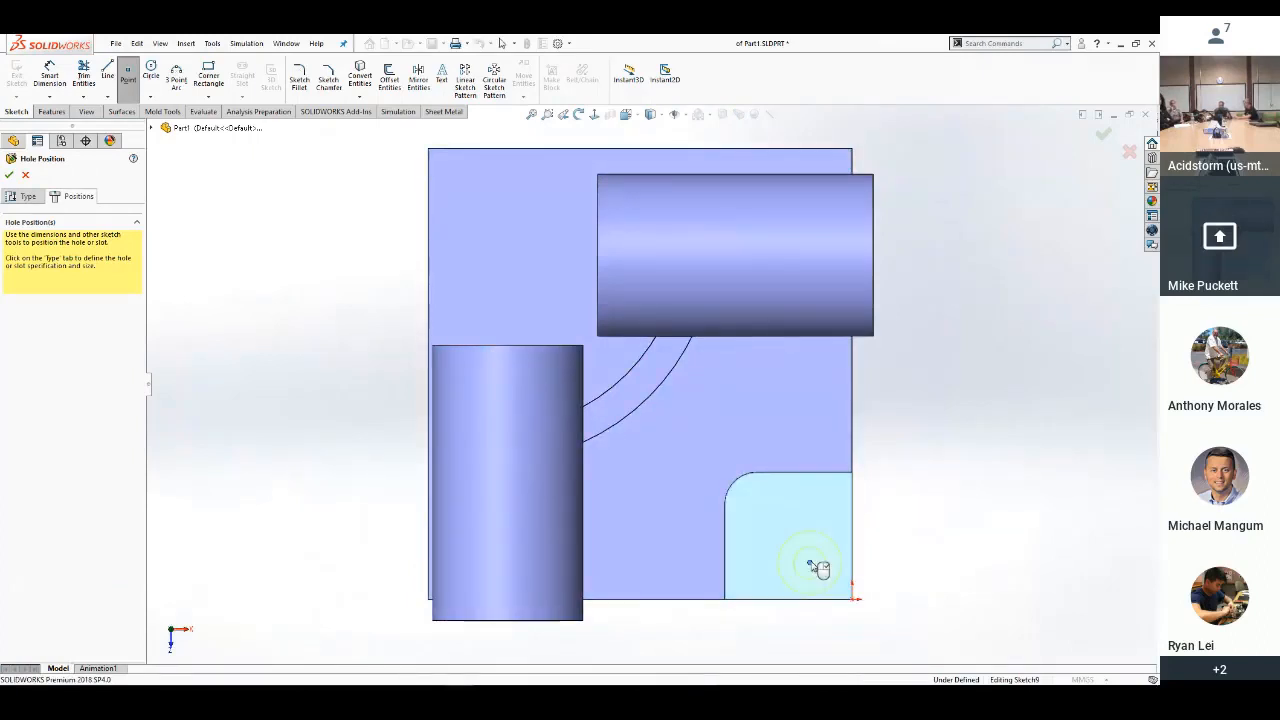
{"action": "right_click", "coordinate": [907, 467]}
{"action": "left_click", "coordinate": [926, 468]}
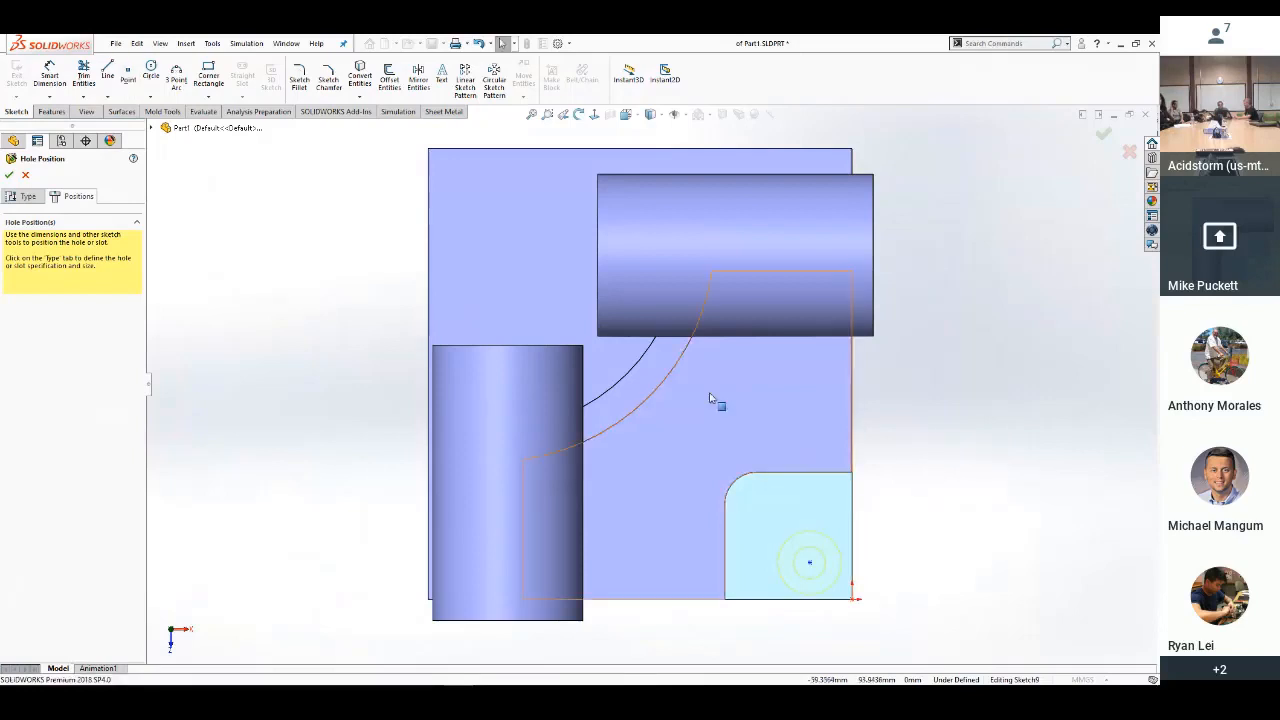
Draw a diagonal construction line across the corner pad in the hole position sketch, joining its two square corners beside the fillet
{"action": "key", "text": "s"}
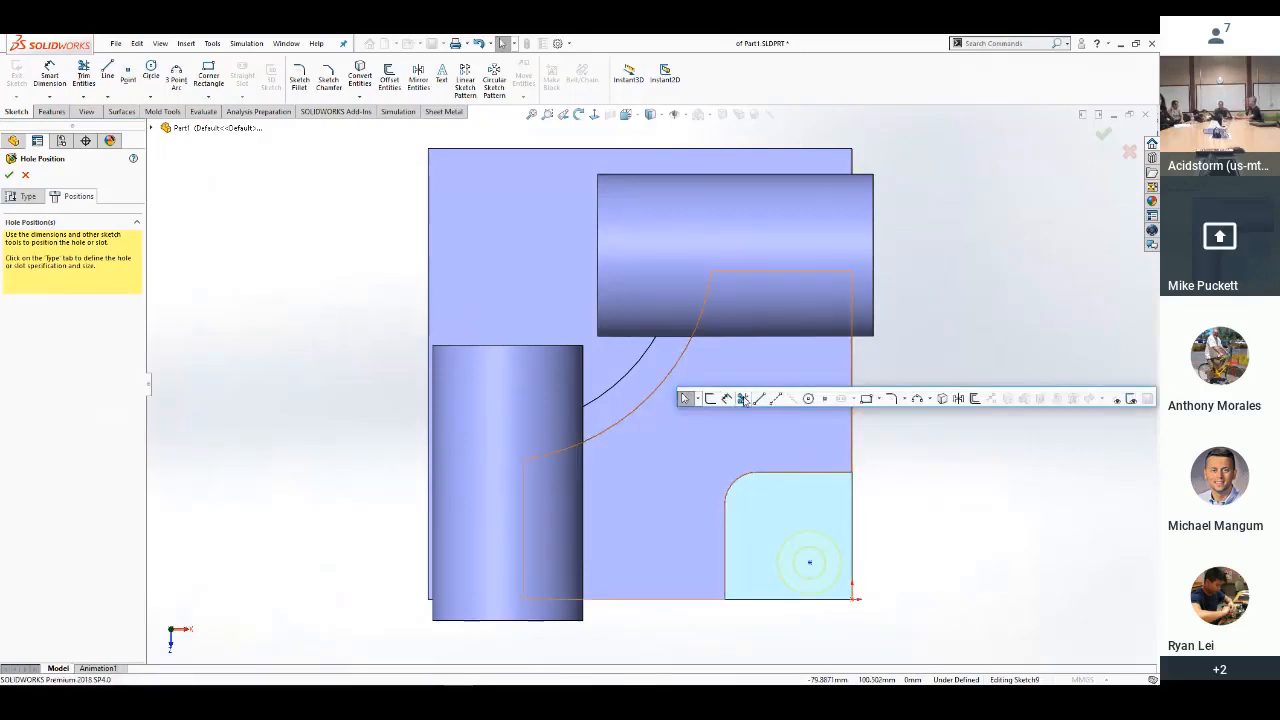
{"action": "left_click", "coordinate": [779, 400]}
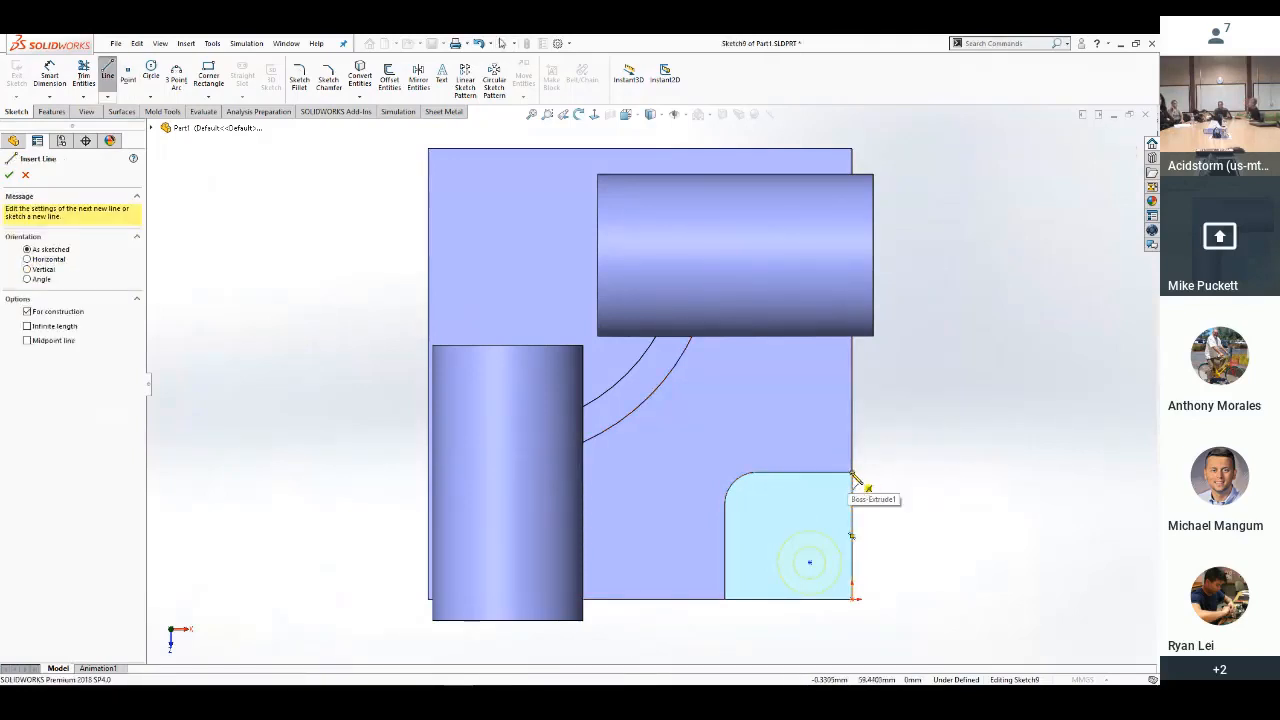
{"action": "left_click", "coordinate": [852, 473]}
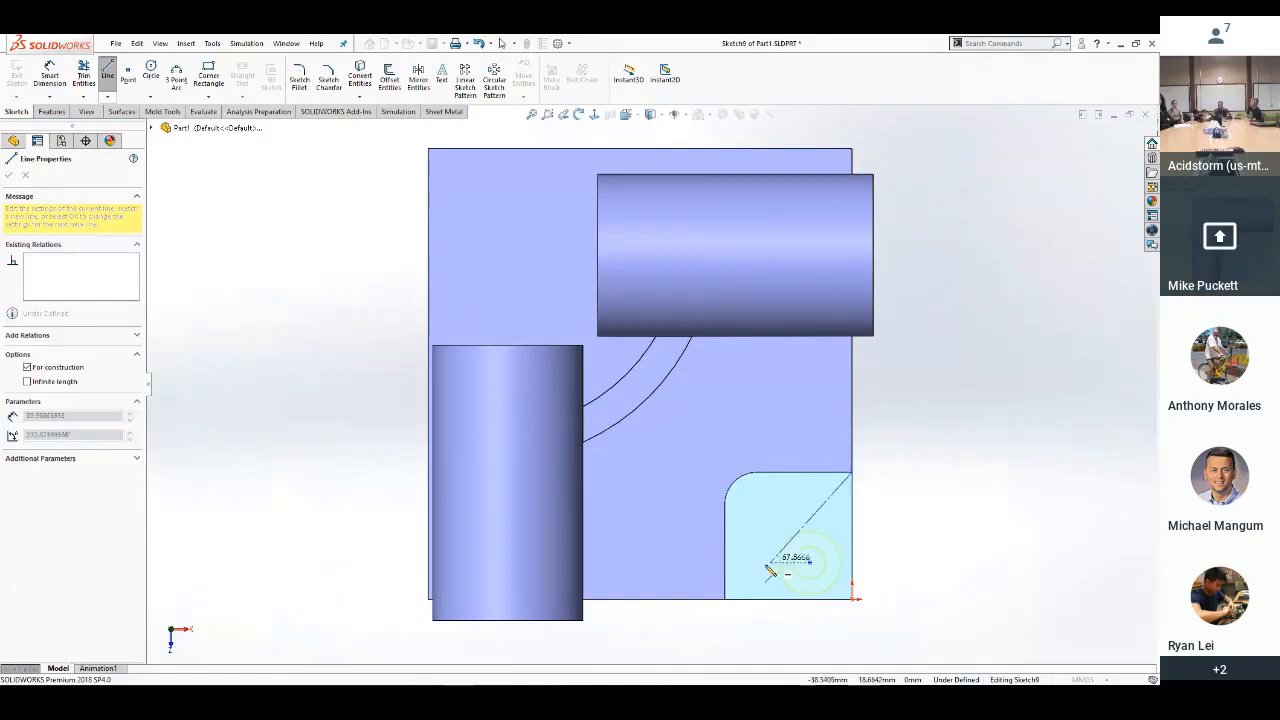
{"action": "left_click", "coordinate": [726, 600]}
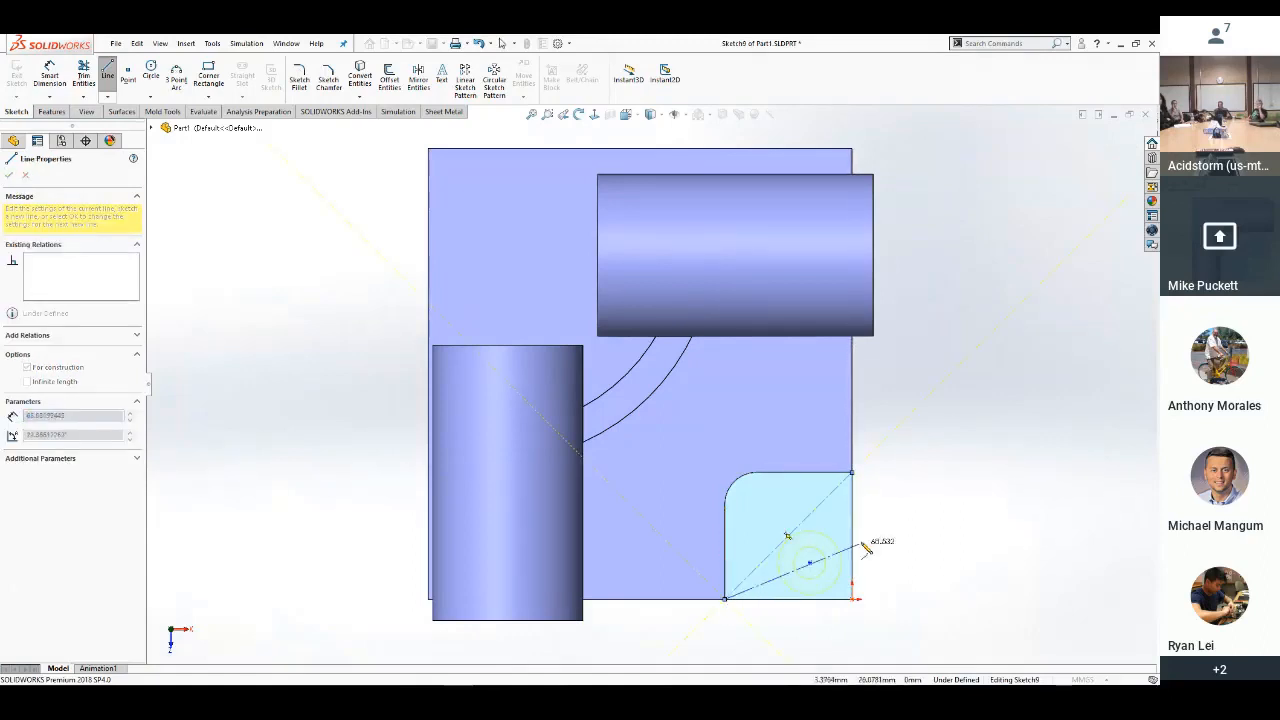
{"action": "key", "text": "Escape"}
{"action": "key", "text": "Escape"}
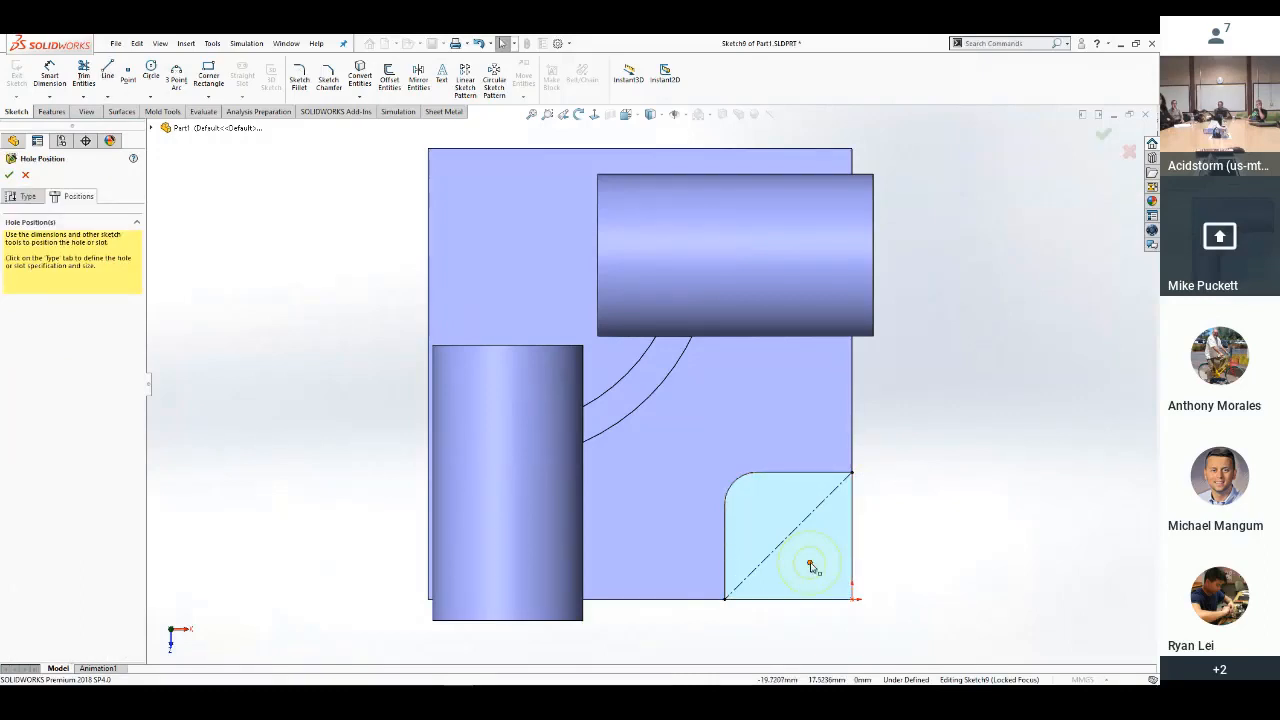
Place the counterbore's centre point on the diagonal's midpoint, finish the hole, and save the part
{"action": "mouse_move", "coordinate": [812, 567]}
{"action": "left_mouse_down"}
{"action": "mouse_move", "coordinate": [831, 531]}
{"action": "mouse_move", "coordinate": [817, 520]}
{"action": "mouse_move", "coordinate": [788, 539]}
{"action": "left_mouse_up"}
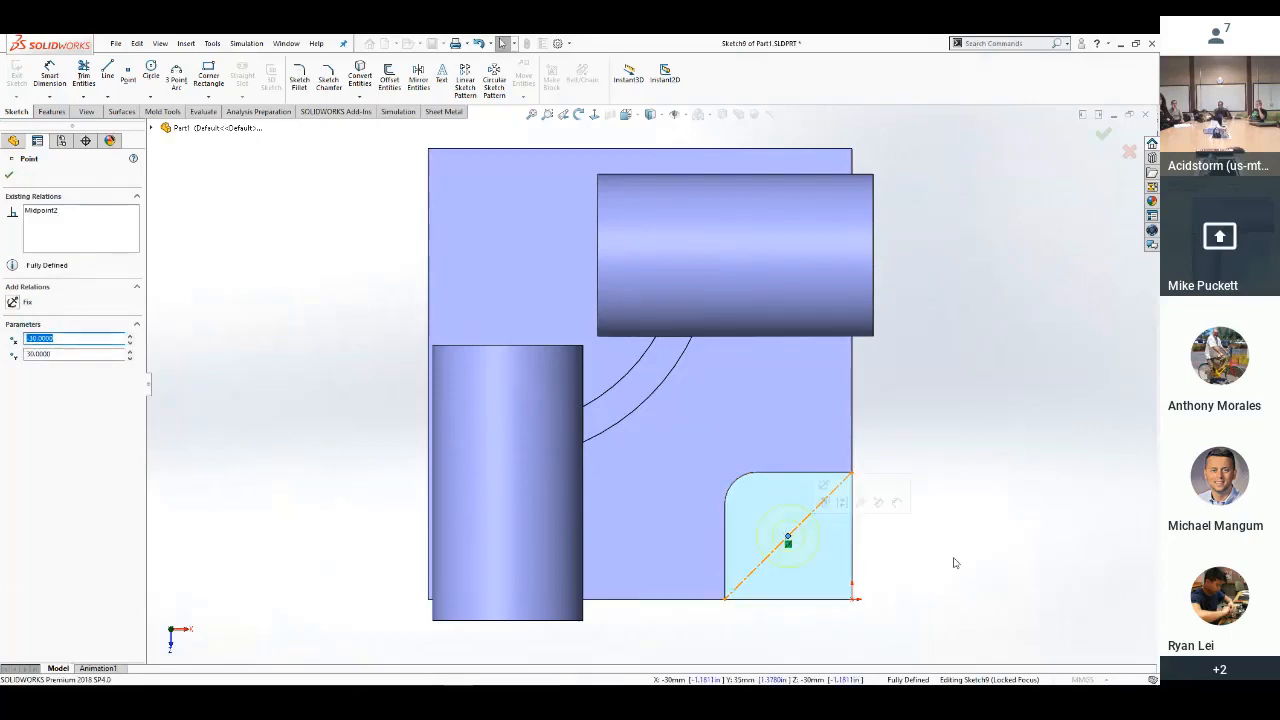
{"action": "left_click", "coordinate": [1002, 406]}
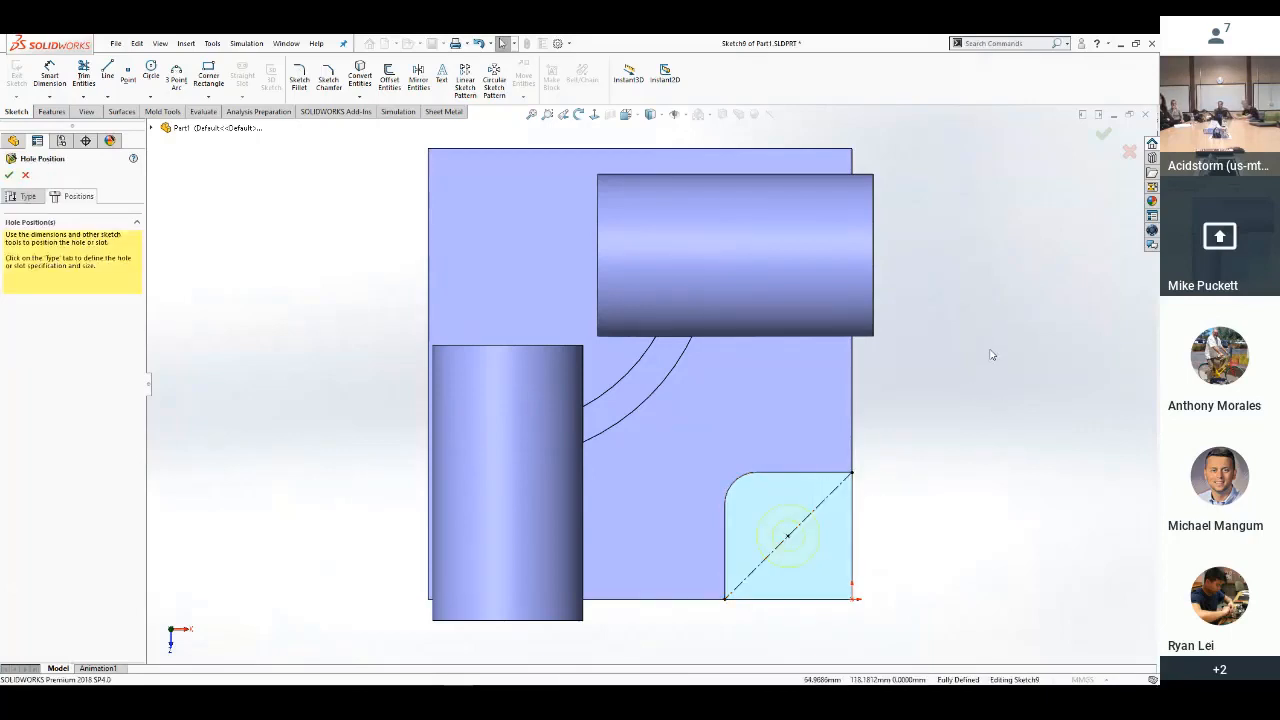
{"action": "left_click", "coordinate": [1101, 133]}
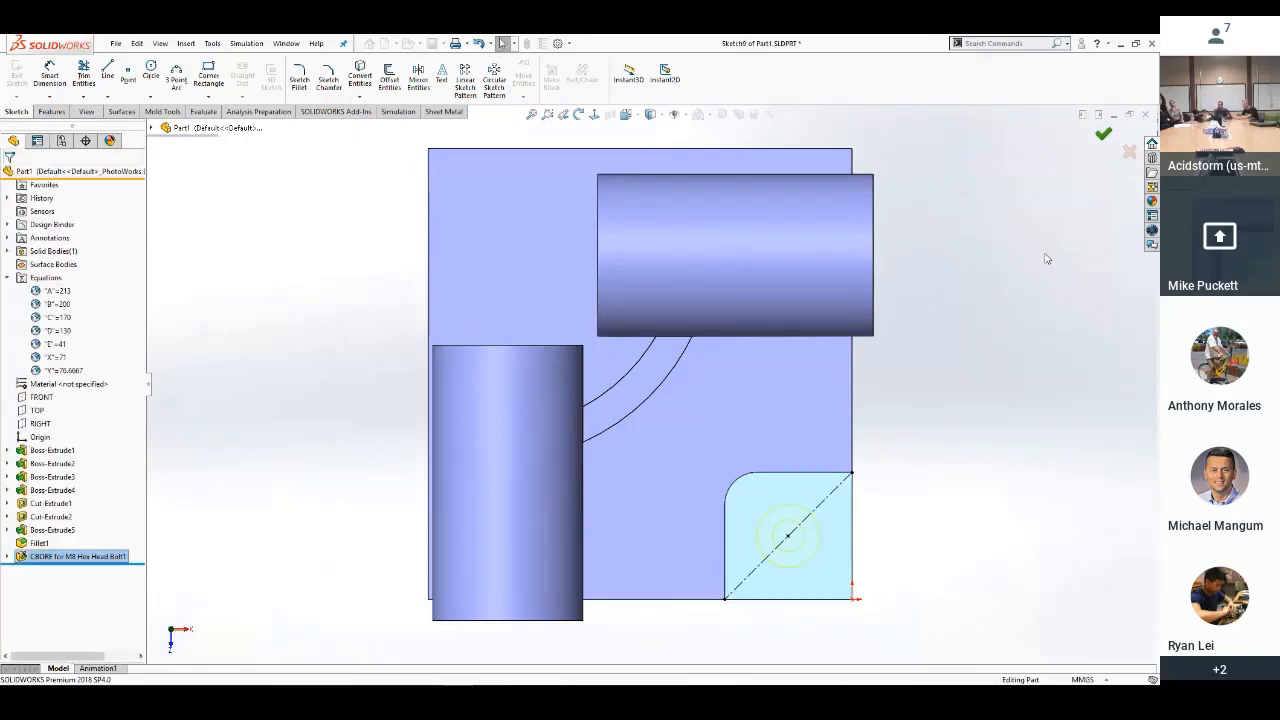
{"action": "middle_click_drag", "start_coordinate": [910, 530], "coordinate": [866, 324]}
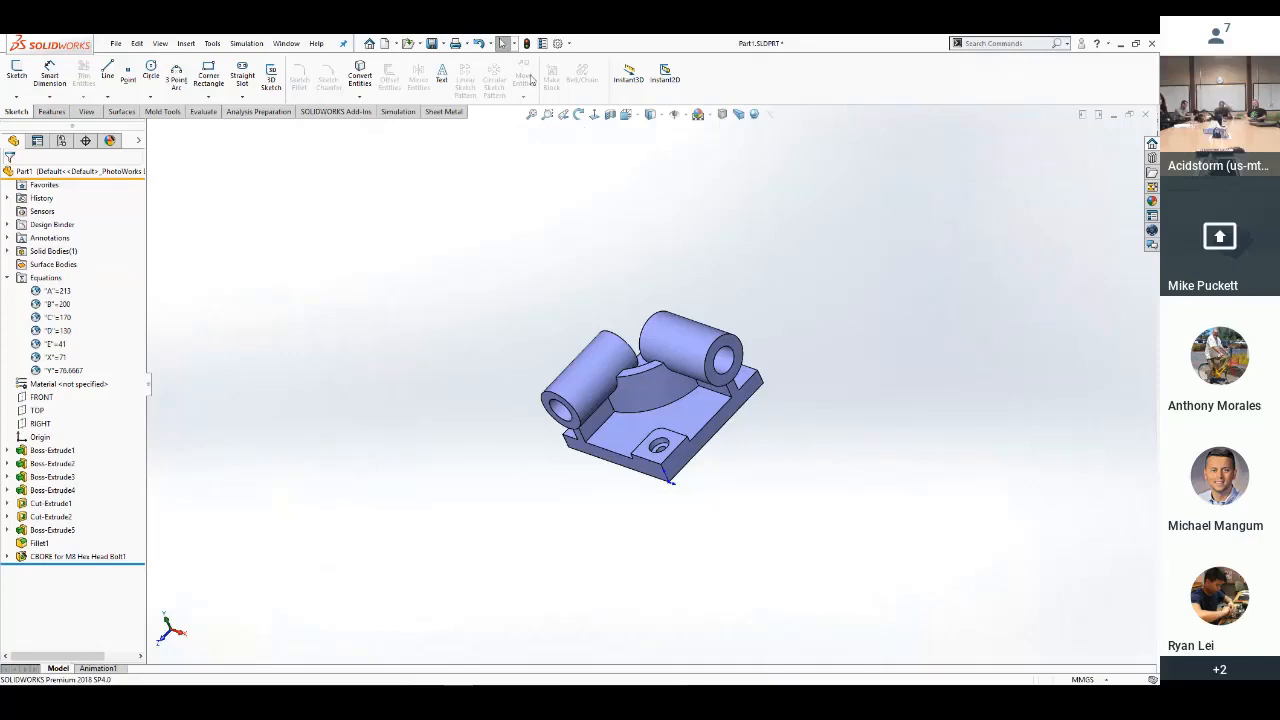
{"action": "left_click", "coordinate": [432, 44]}
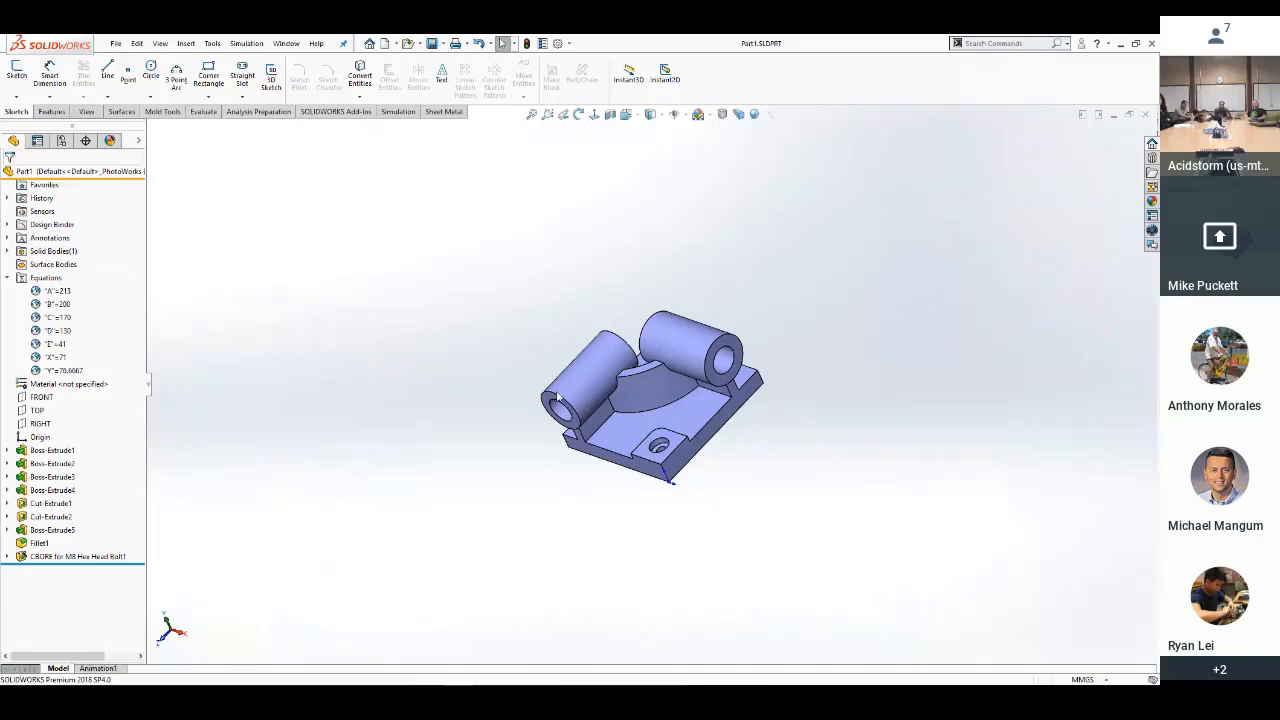
Start a sketch on the base's recessed face around the corner pad and offset the face outline inward by 9 mm
{"action": "left_click", "coordinate": [623, 430]}
{"action": "scroll", "coordinate": [640, 427], "scroll_direction": "down", "scroll_amount": 6}
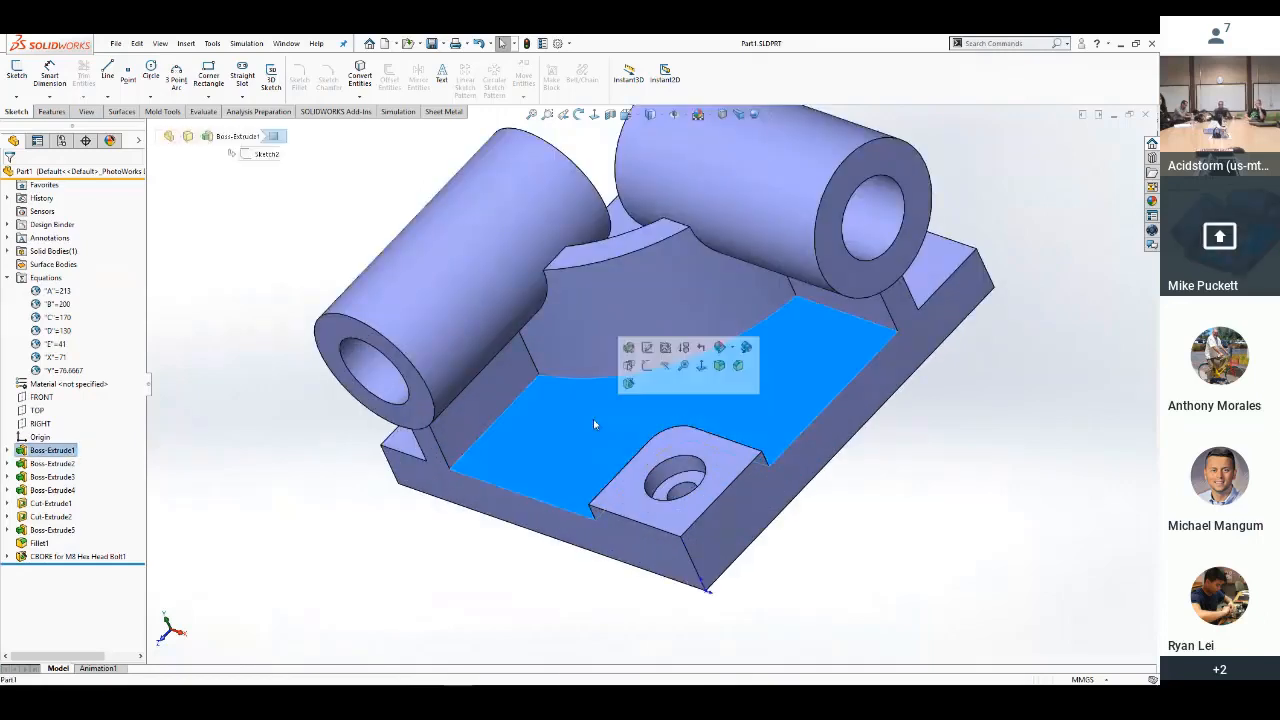
{"action": "left_click", "coordinate": [647, 365]}
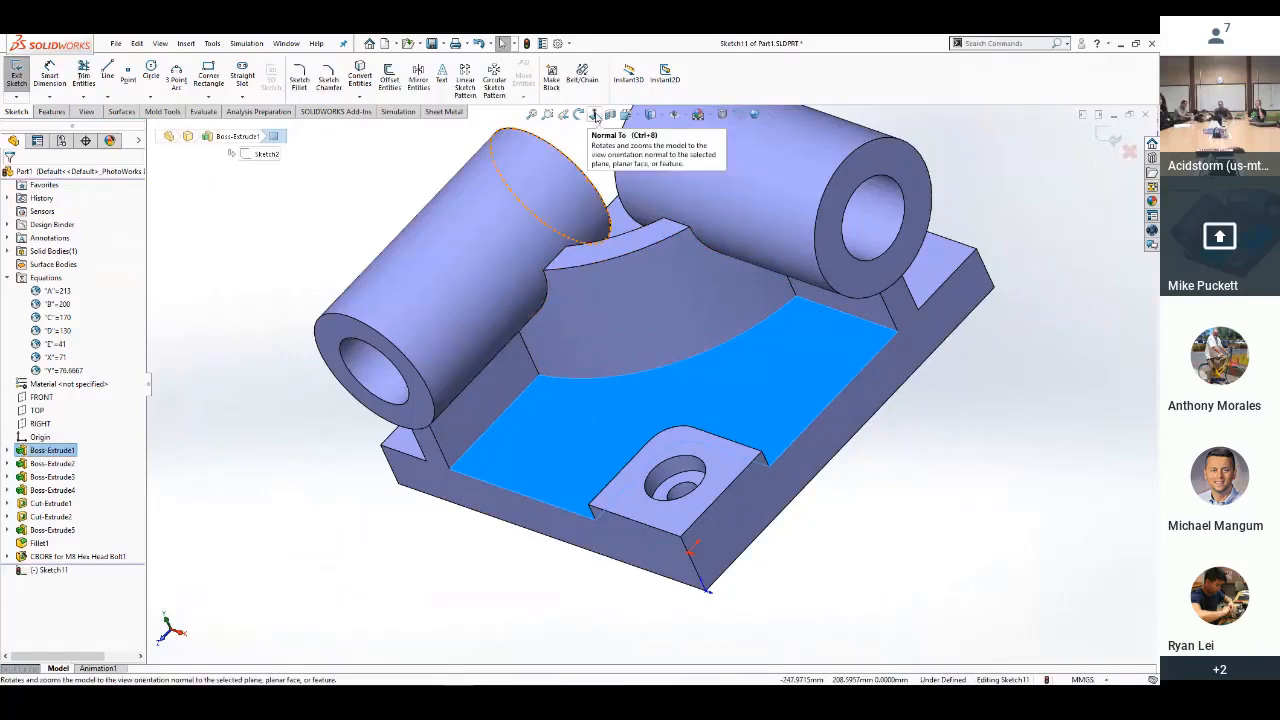
{"action": "left_click", "coordinate": [594, 116]}
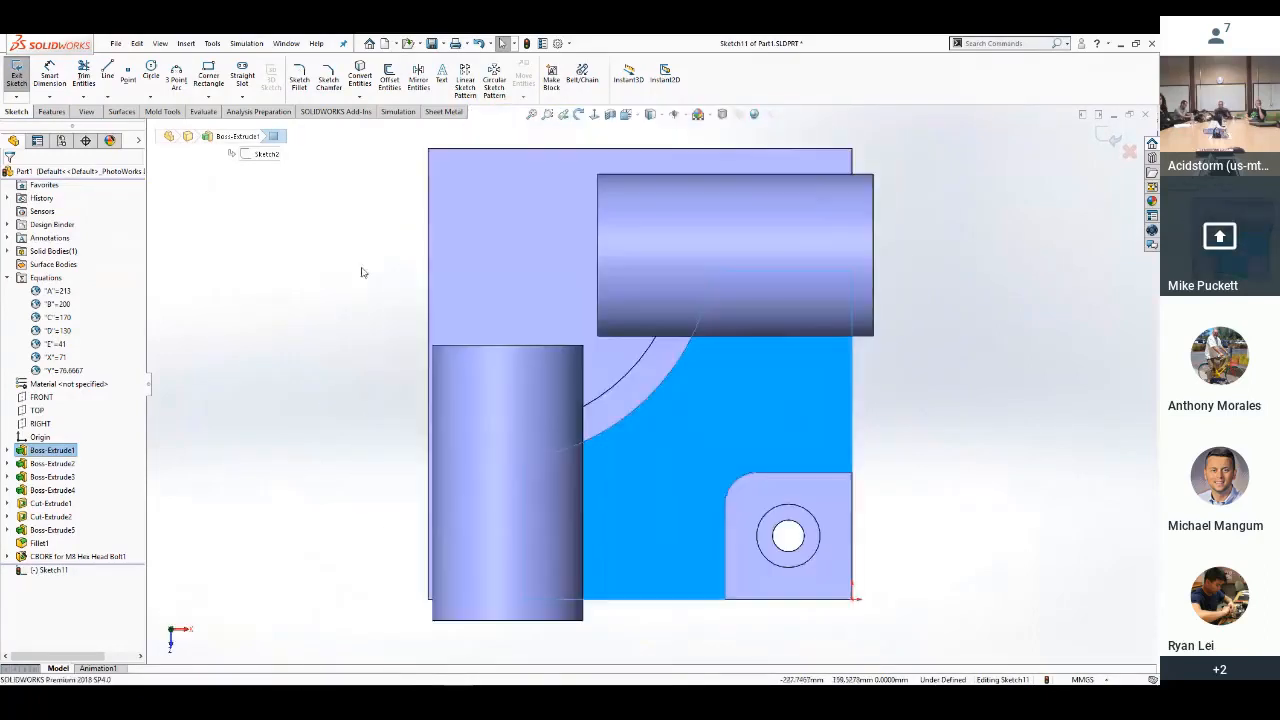
{"action": "key", "text": "s"}
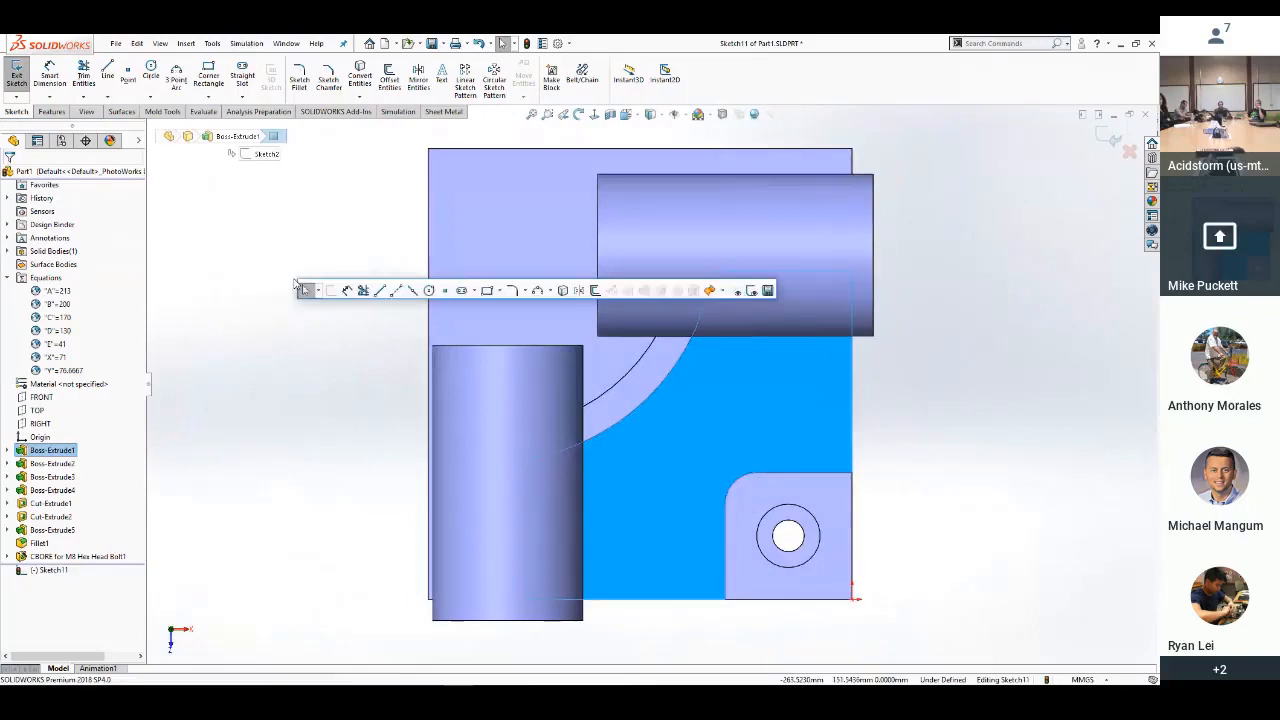
{"action": "left_click", "coordinate": [595, 291]}
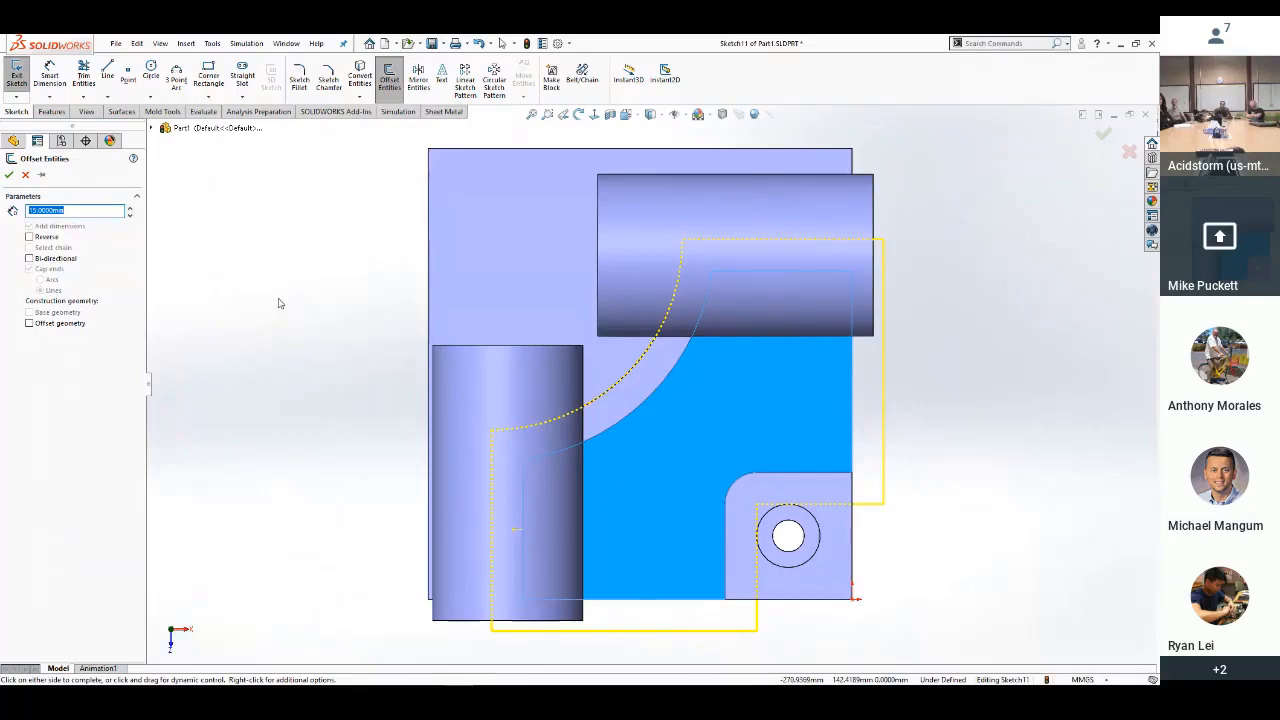
{"action": "left_click", "coordinate": [29, 237]}
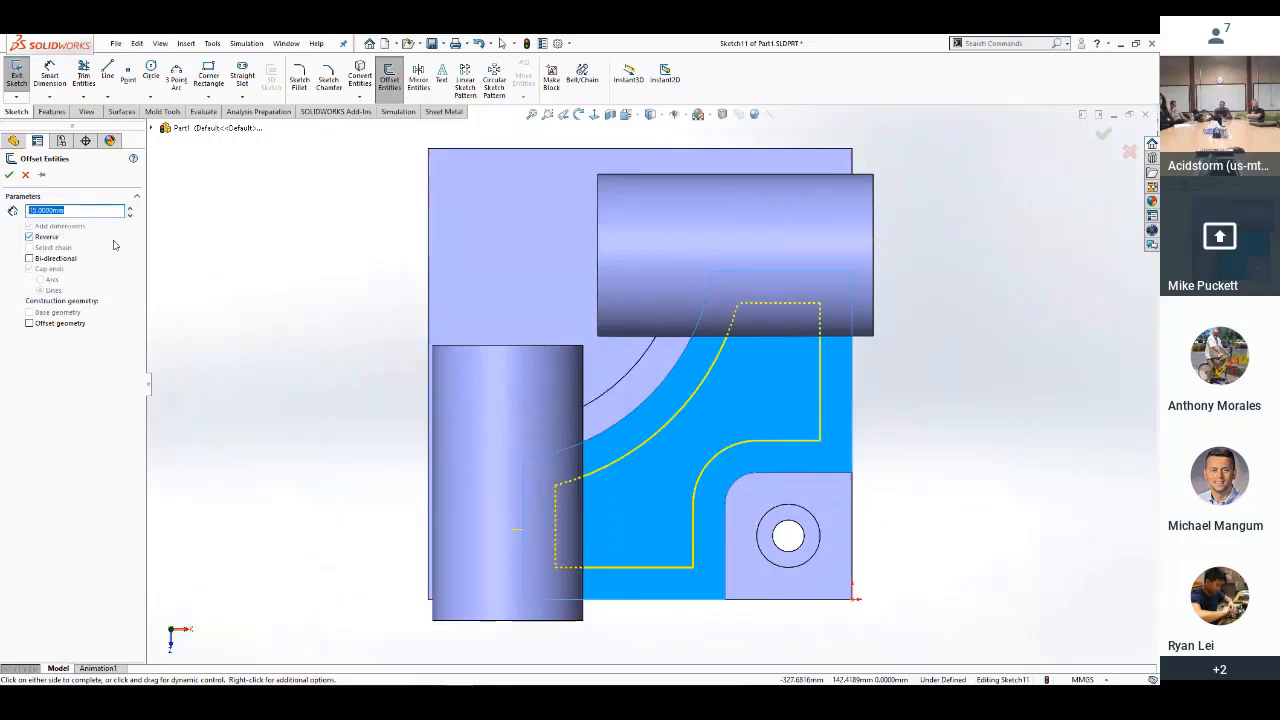
{"action": "type", "text": "9"}
{"action": "key", "text": "Return"}
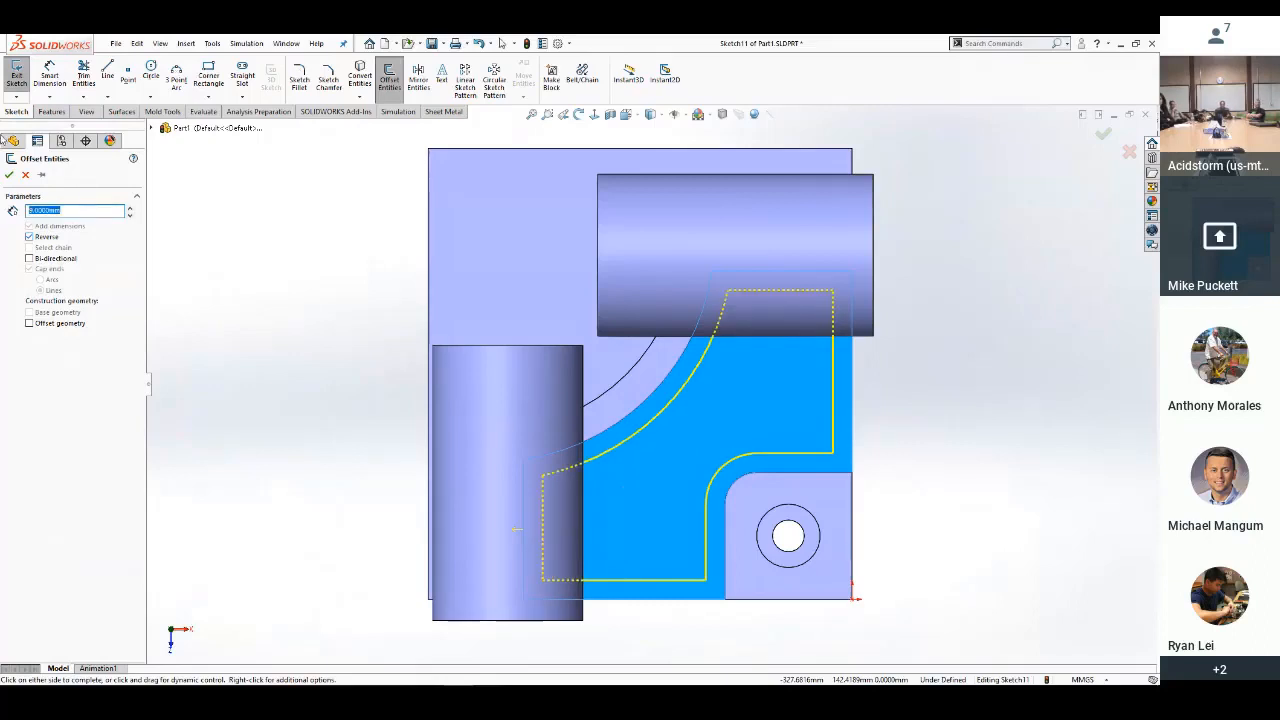
{"action": "left_click", "coordinate": [9, 174]}
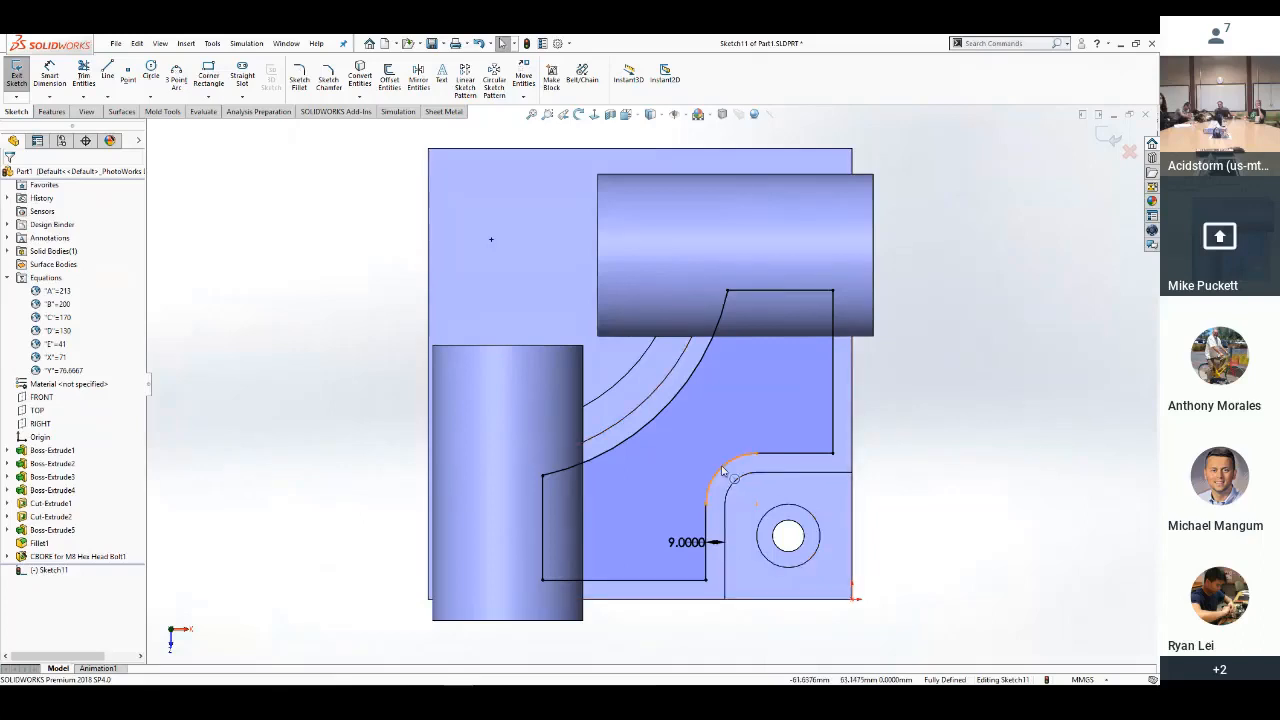
Measure the radius of the offset arc around the corner pad
{"action": "key", "text": "m"}
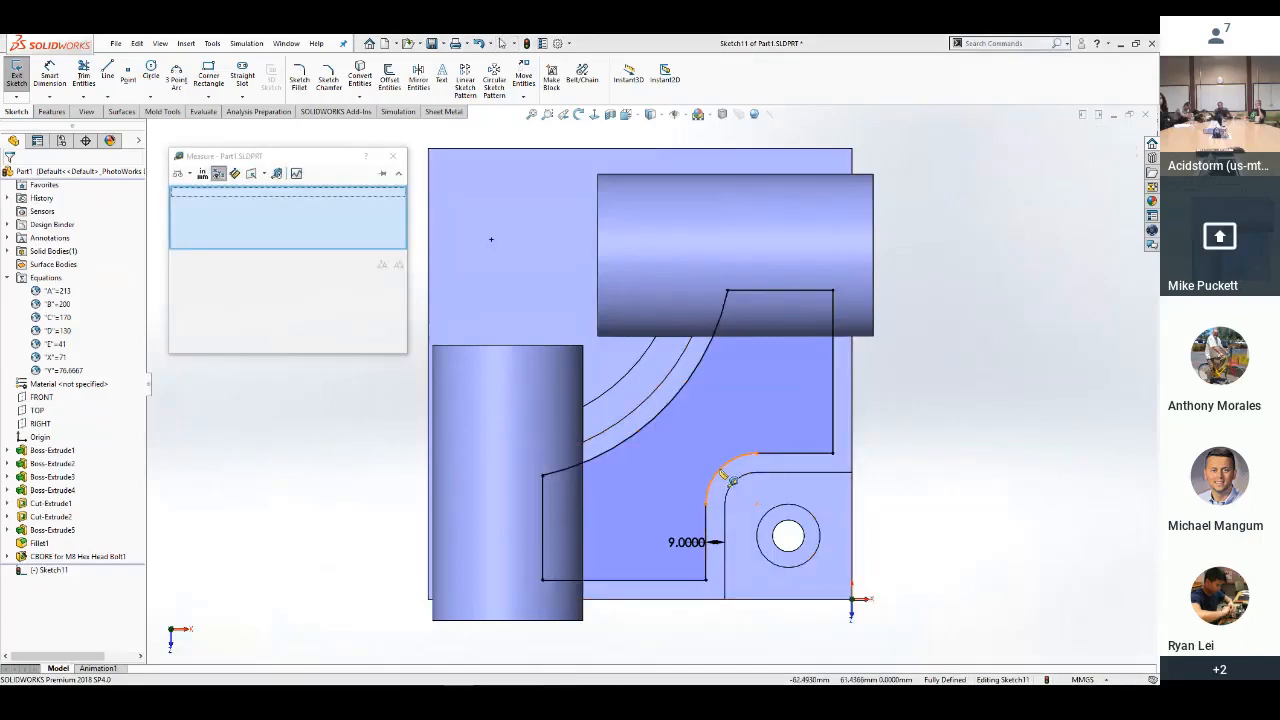
{"action": "left_click", "coordinate": [719, 467]}
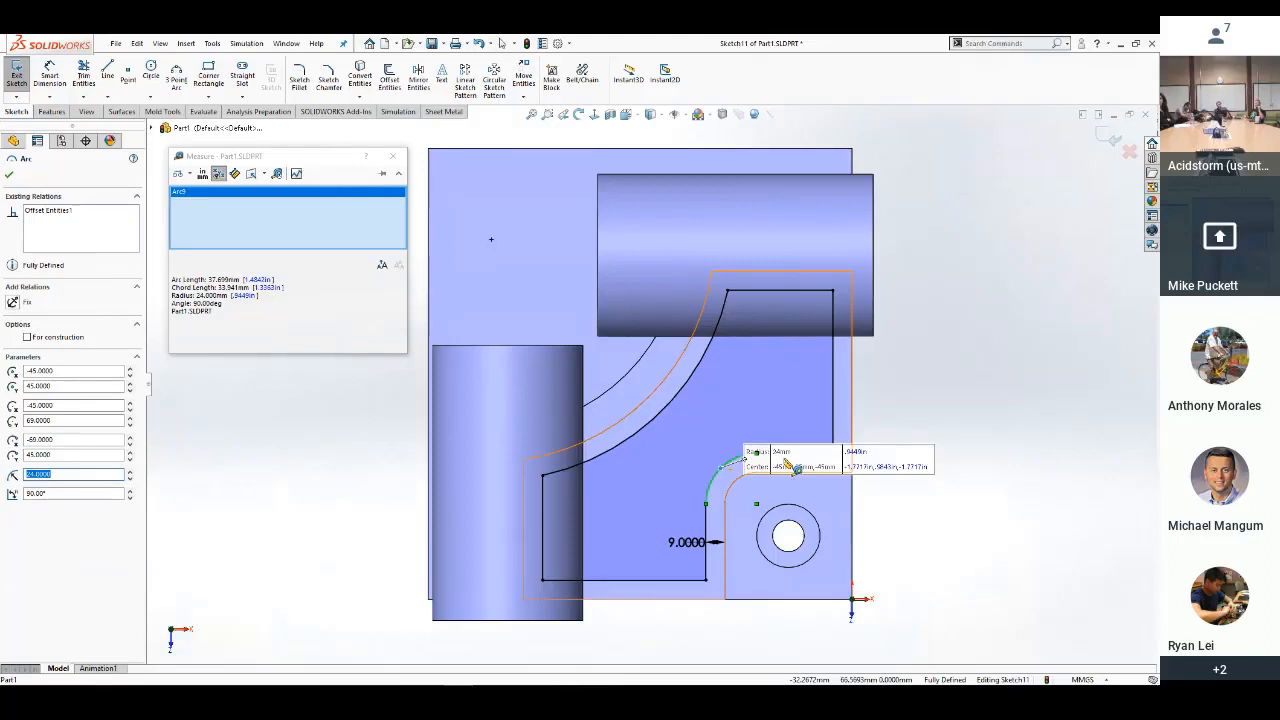
{"action": "key", "text": "Escape"}
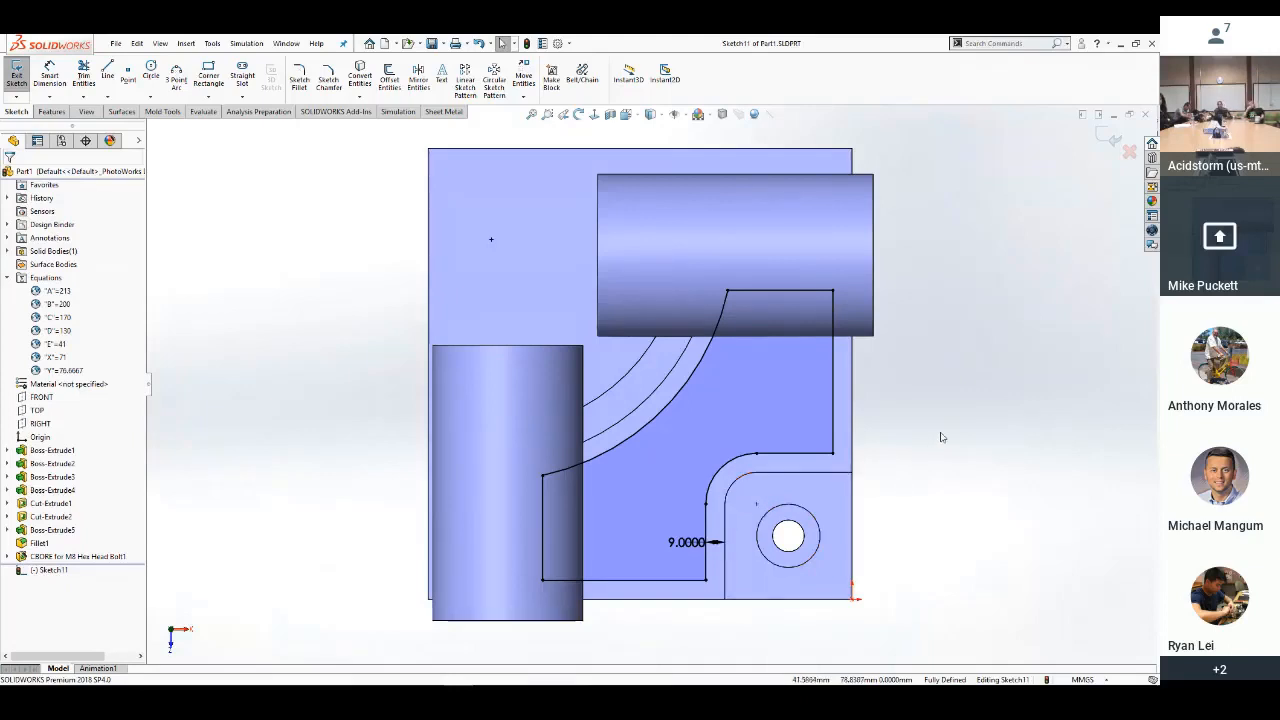
Inspect the offset profile on the base, check the pocket in the PowerPoint part drawing, and return to SOLIDWORKS
{"action": "scroll", "coordinate": [941, 452], "scroll_direction": "up", "scroll_amount": 3}
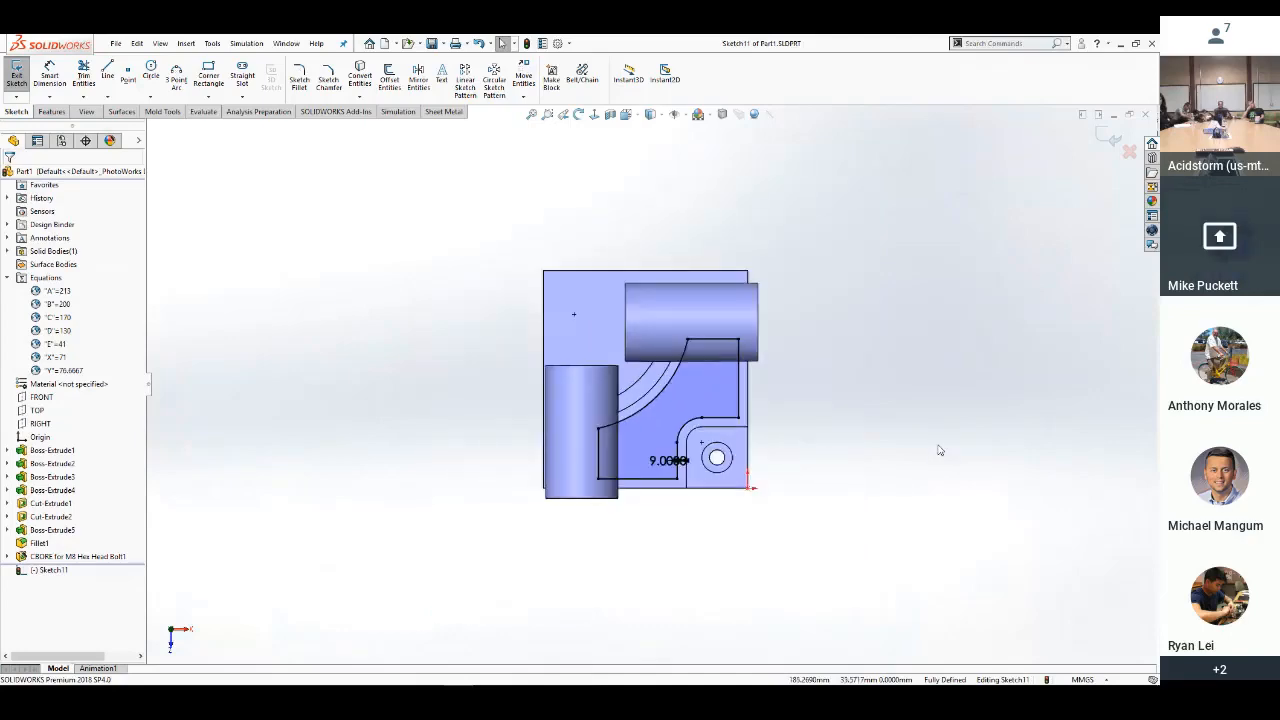
{"action": "mouse_move", "coordinate": [940, 449]}
{"action": "middle_mouse_down"}
{"action": "mouse_move", "coordinate": [959, 330]}
{"action": "mouse_move", "coordinate": [940, 350]}
{"action": "middle_mouse_up"}
{"action": "scroll", "coordinate": [727, 441], "scroll_direction": "down", "scroll_amount": 4}
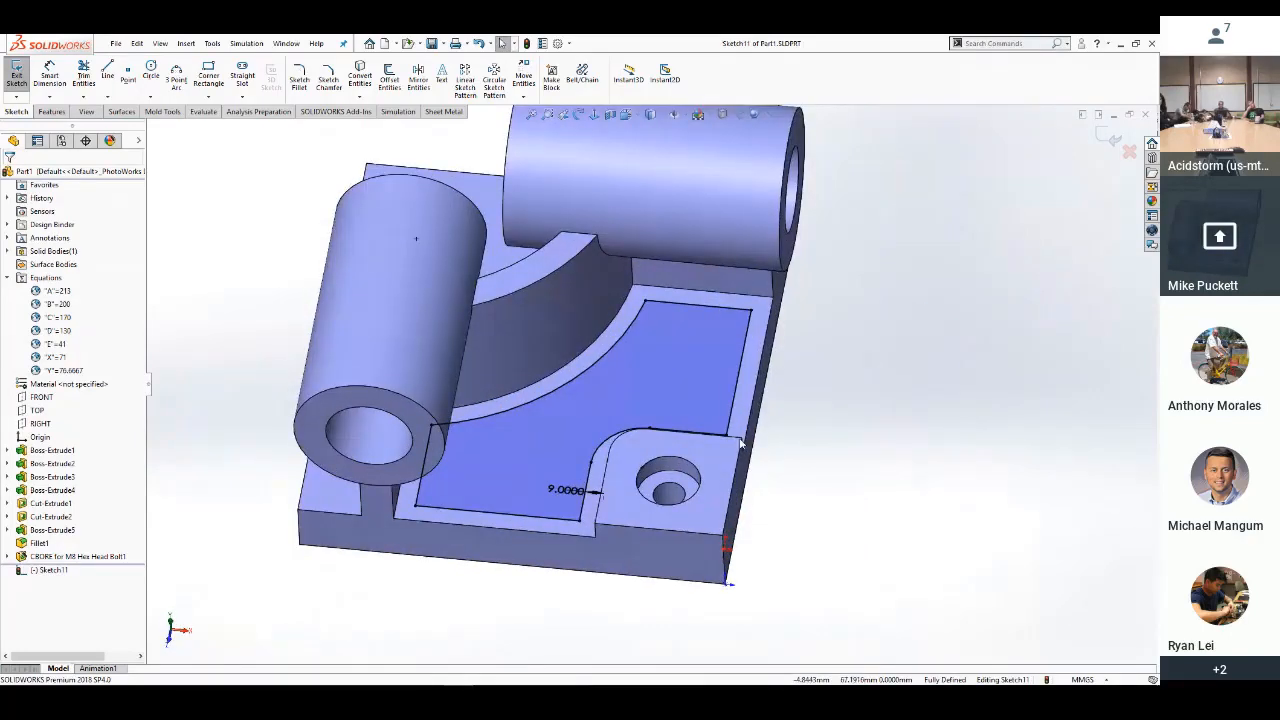
{"action": "key", "text": "super+Tab"}
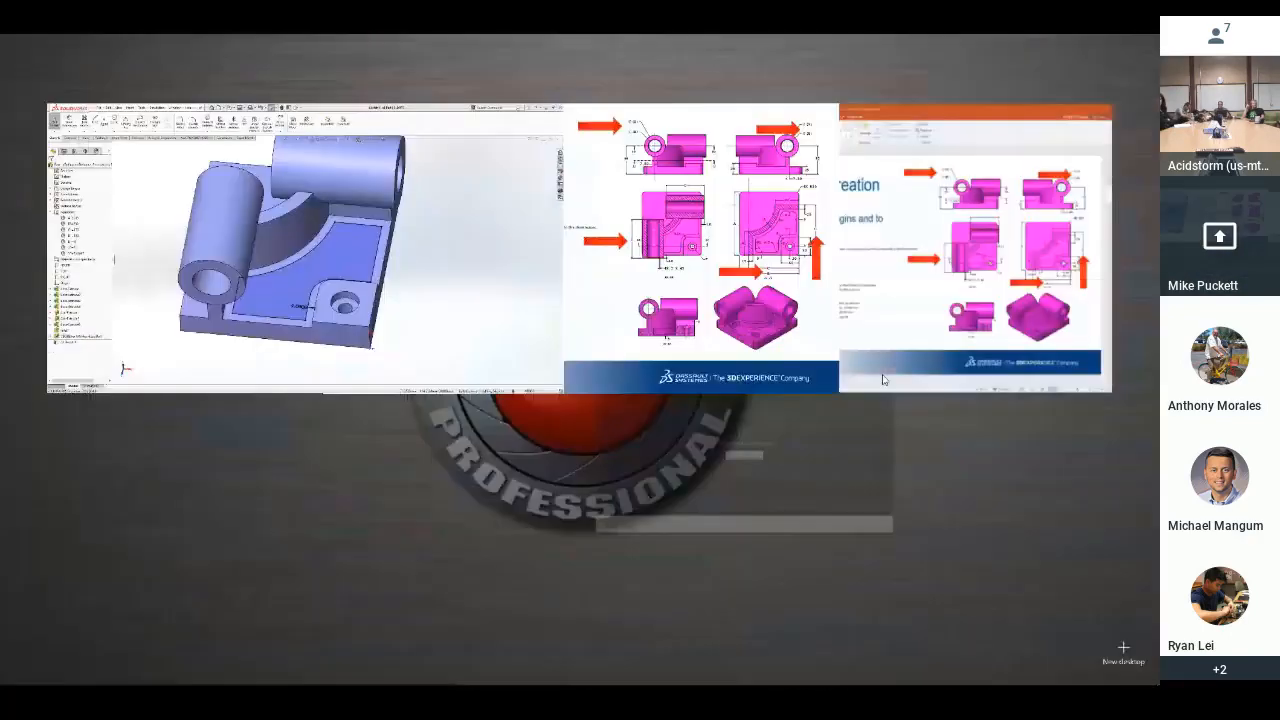
{"action": "left_click", "coordinate": [697, 246]}
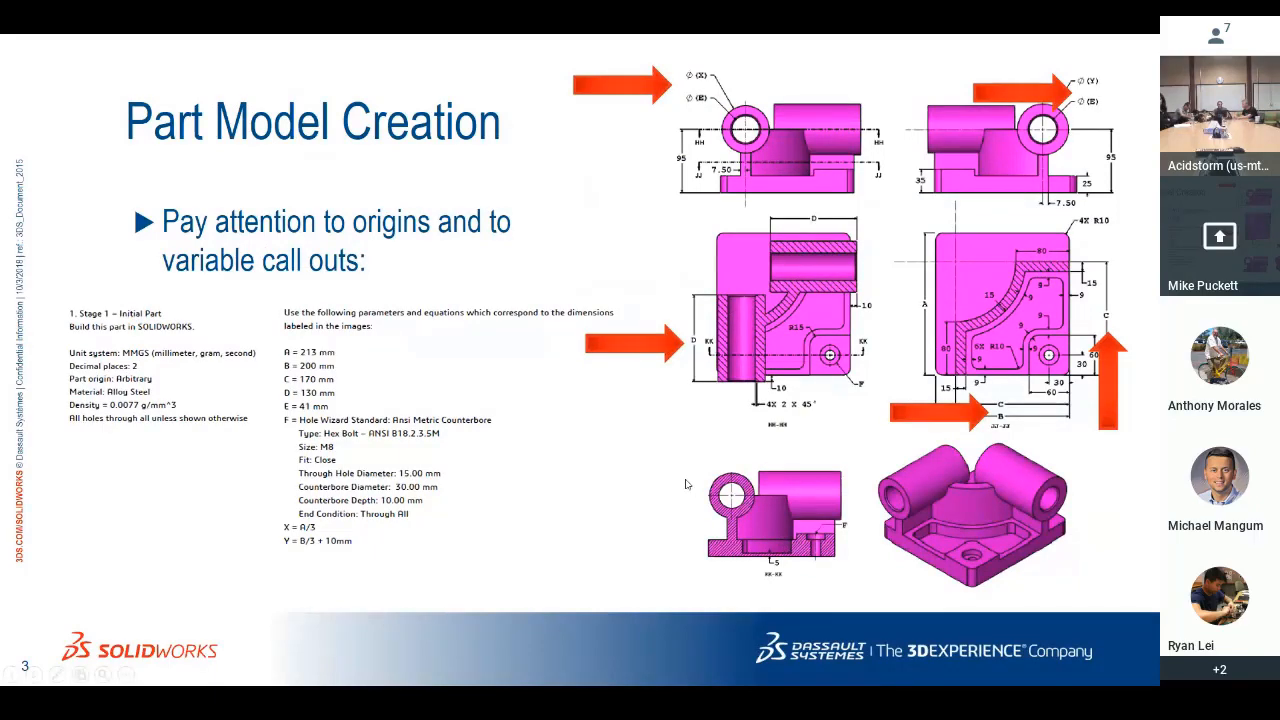
{"action": "key", "text": "super+Tab"}
{"action": "left_click", "coordinate": [625, 242]}
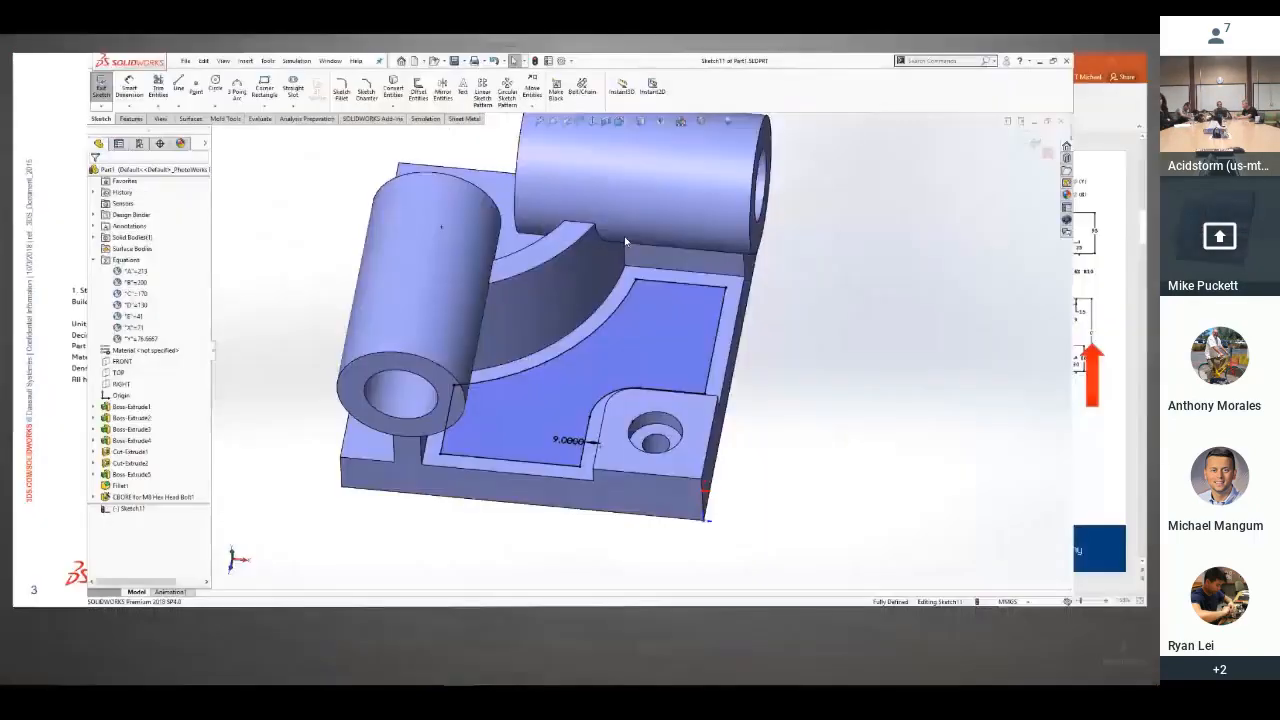
Cut the offset profile into the base as a 20 mm deep blind pocket and save the part
{"action": "key", "text": "s"}
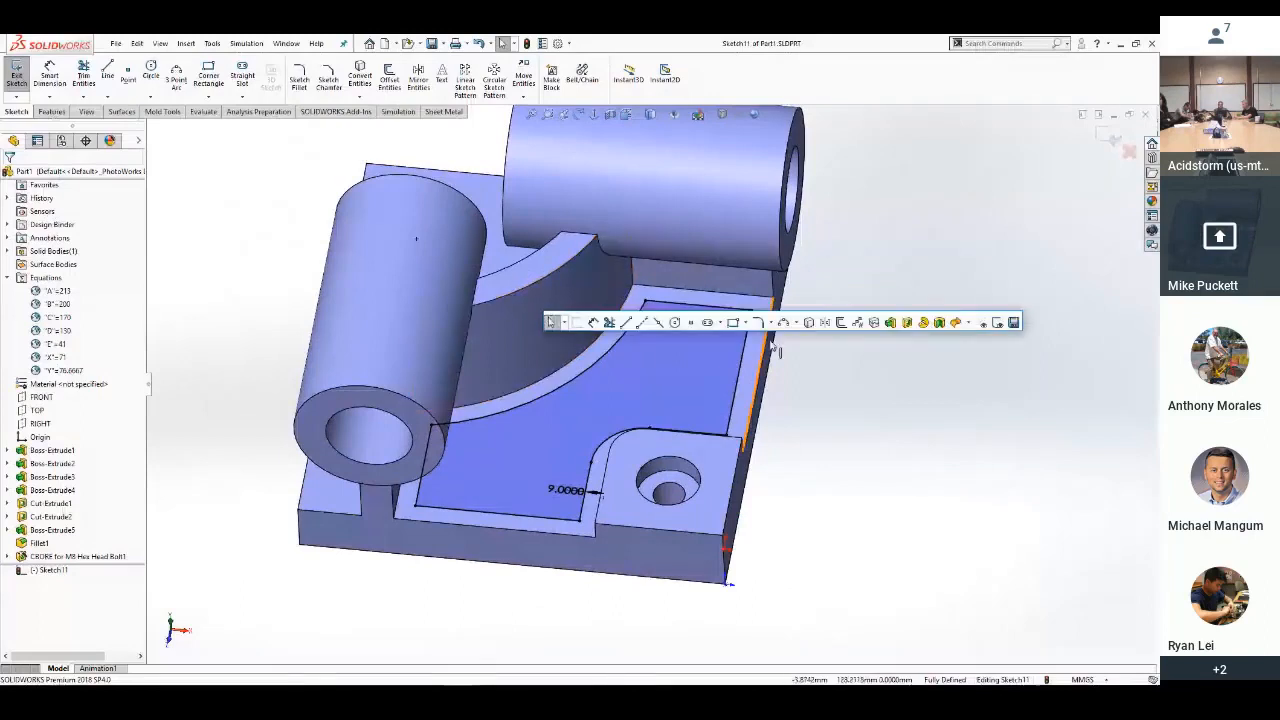
{"action": "left_click", "coordinate": [907, 322]}
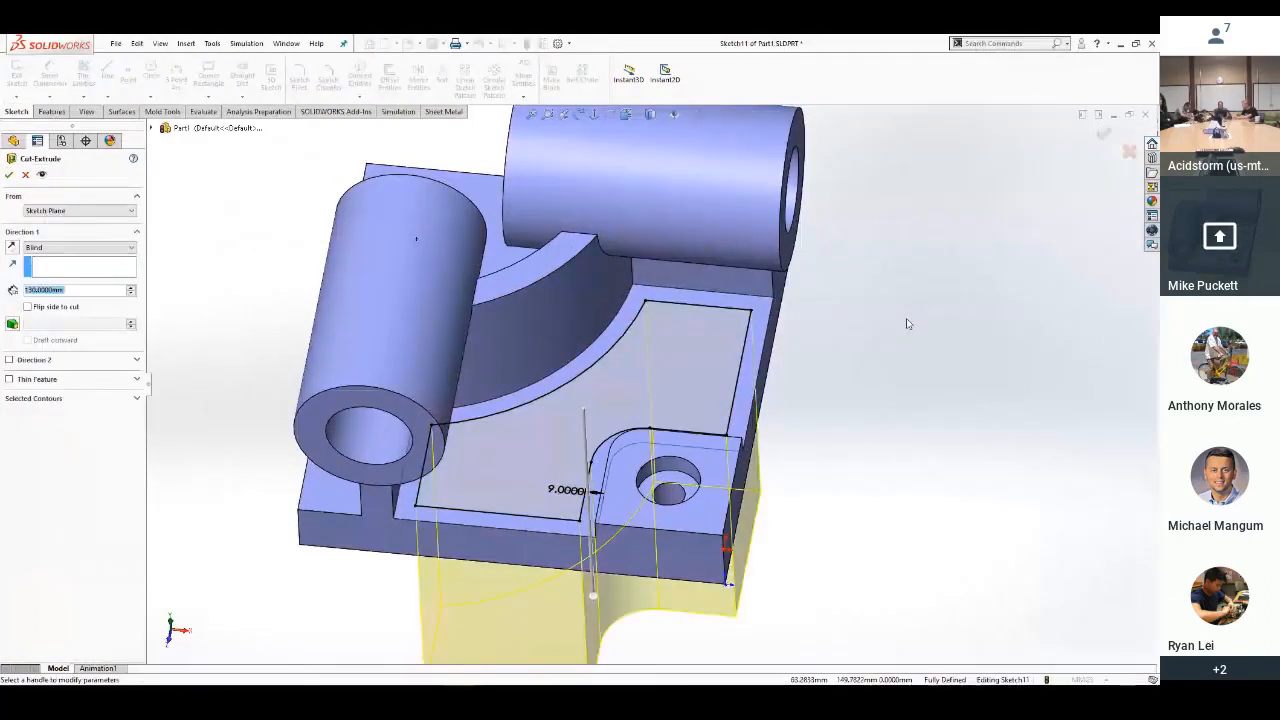
{"action": "type", "text": "20"}
{"action": "key", "text": "Return"}
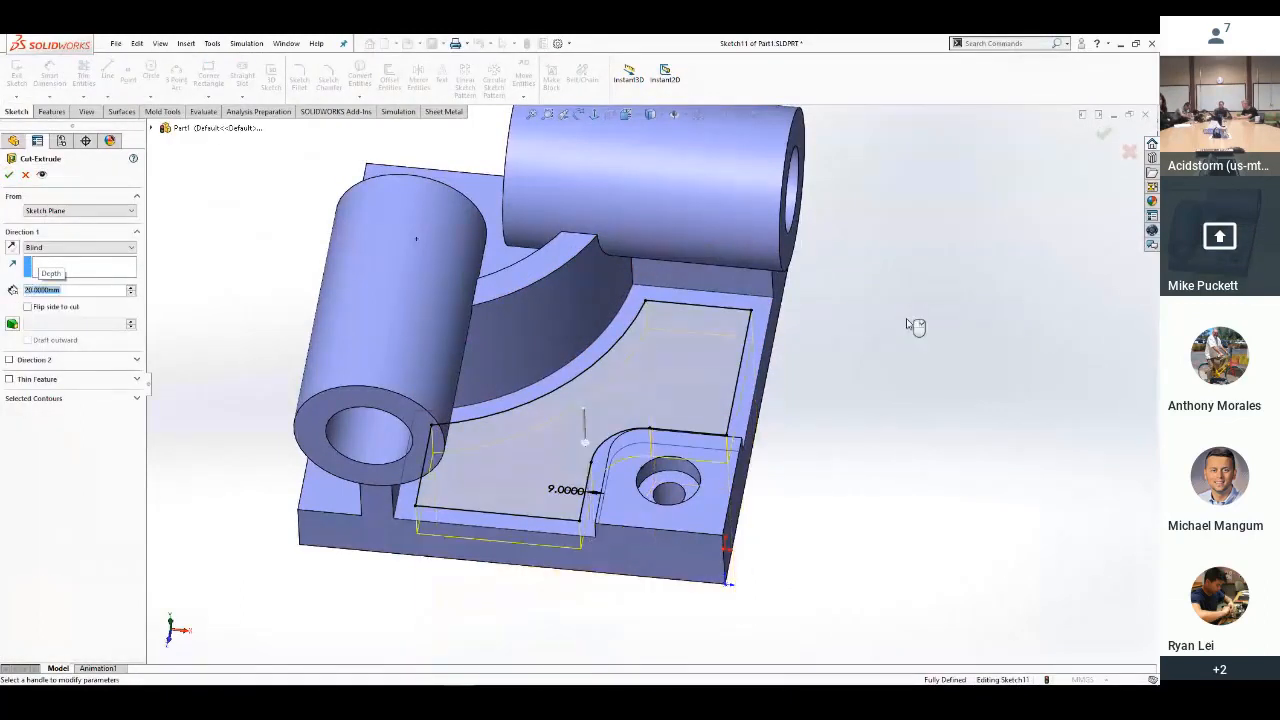
{"action": "right_click", "coordinate": [916, 325]}
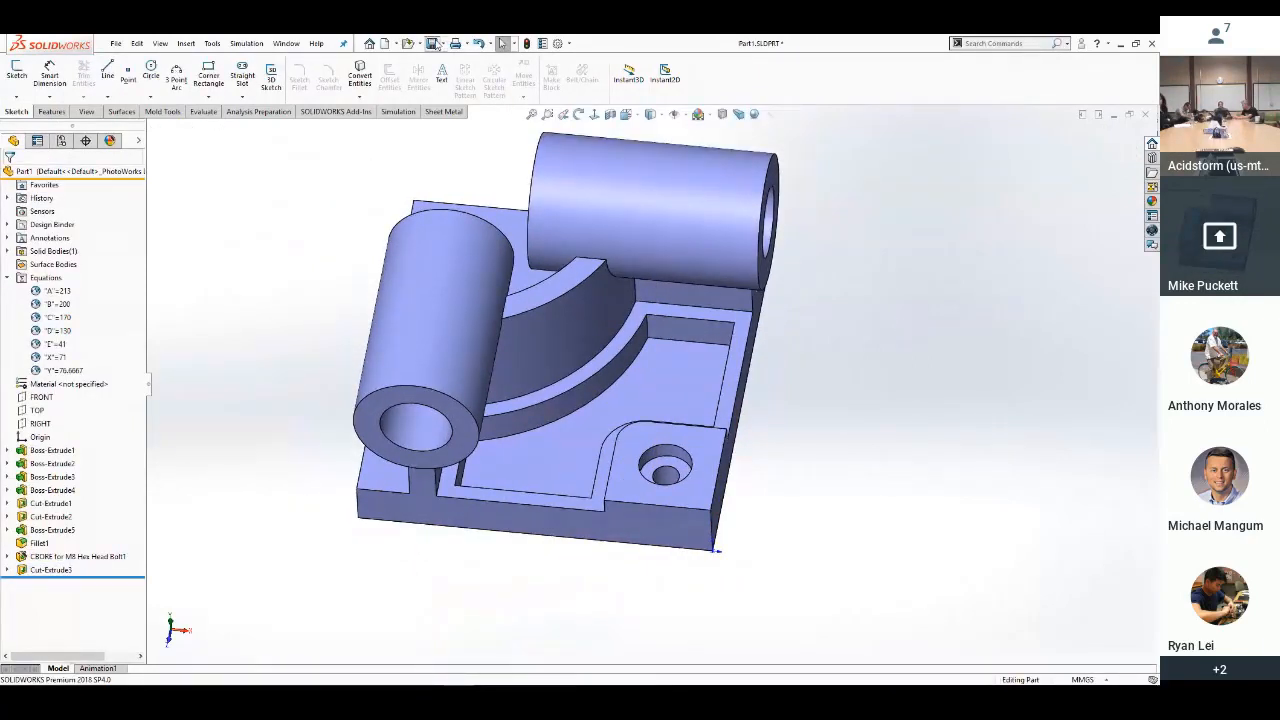
{"action": "left_click", "coordinate": [433, 44]}
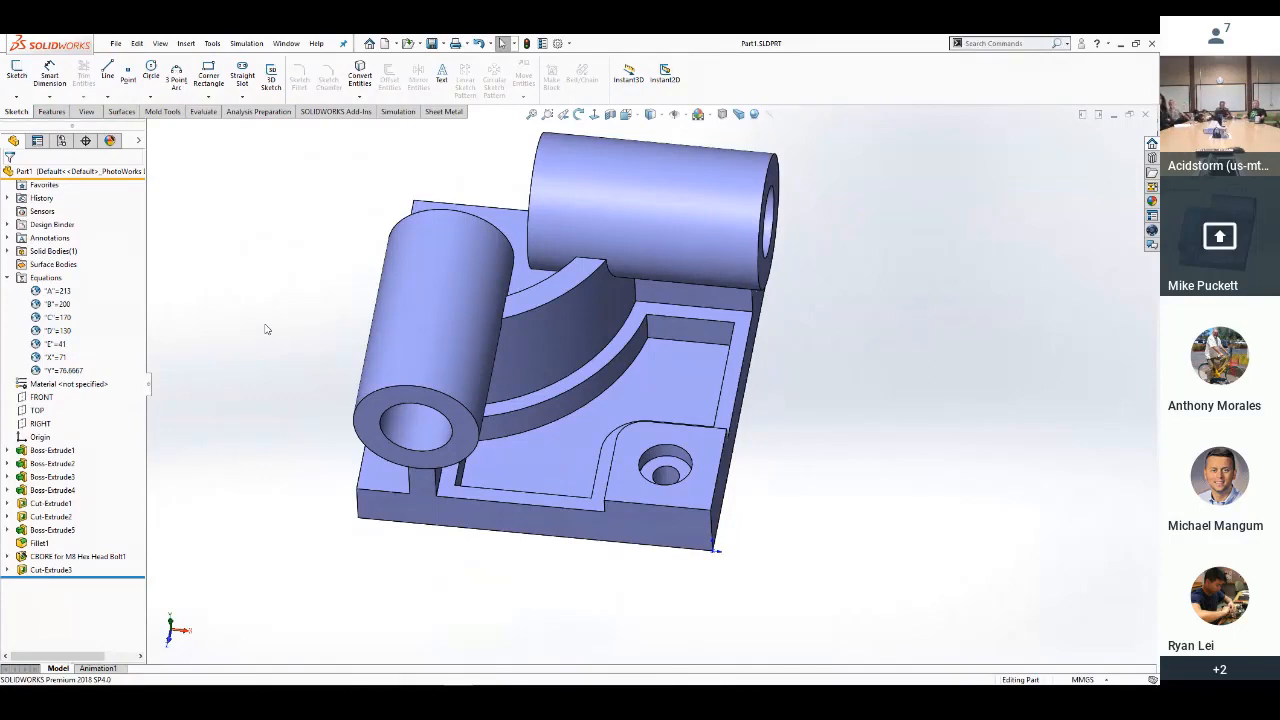
Fillet the six vertical corner edges of the offset pocket with a 10 mm radius, including those beside the corner pad
{"action": "key", "text": "s"}
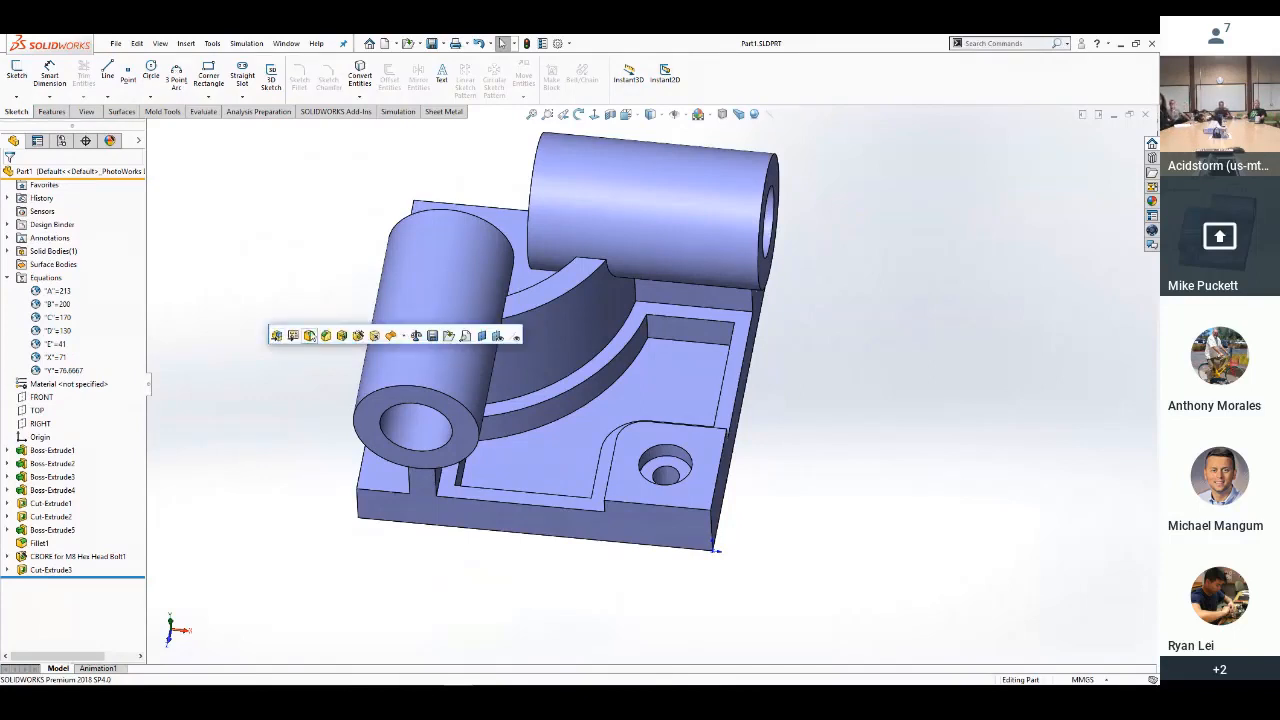
{"action": "left_click", "coordinate": [310, 336]}
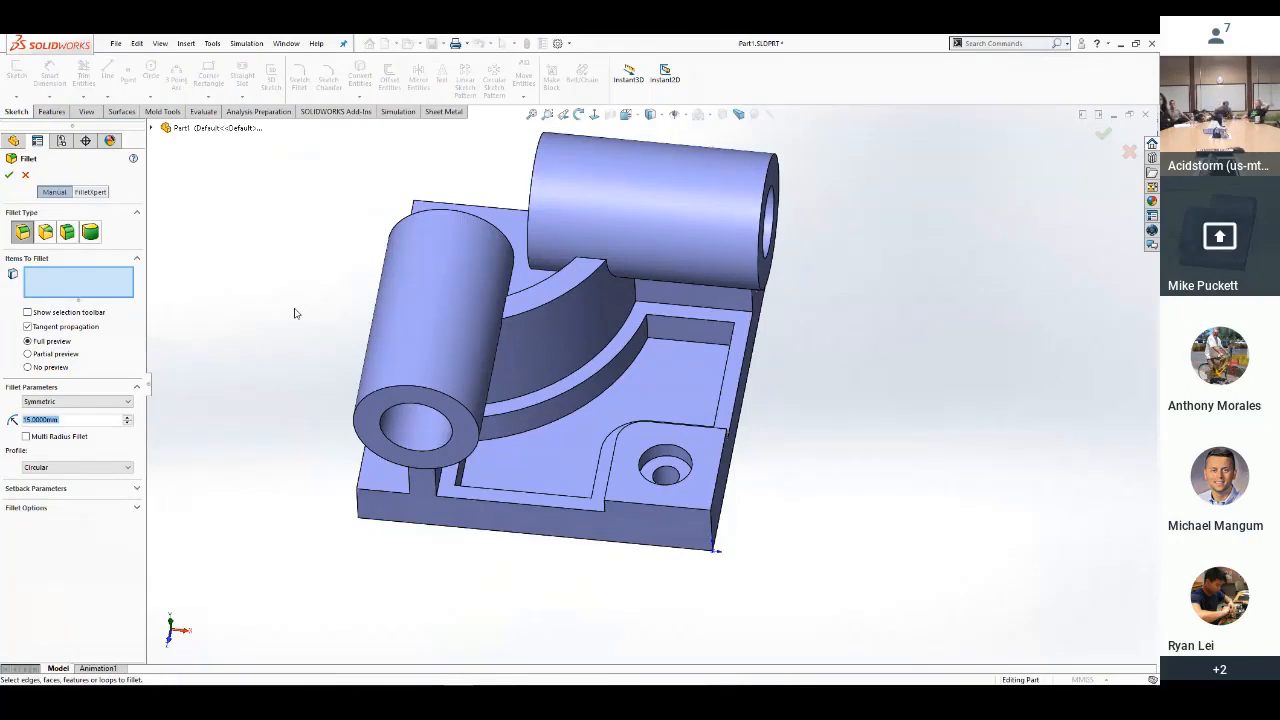
{"action": "type", "text": "10"}
{"action": "key", "text": "Return"}
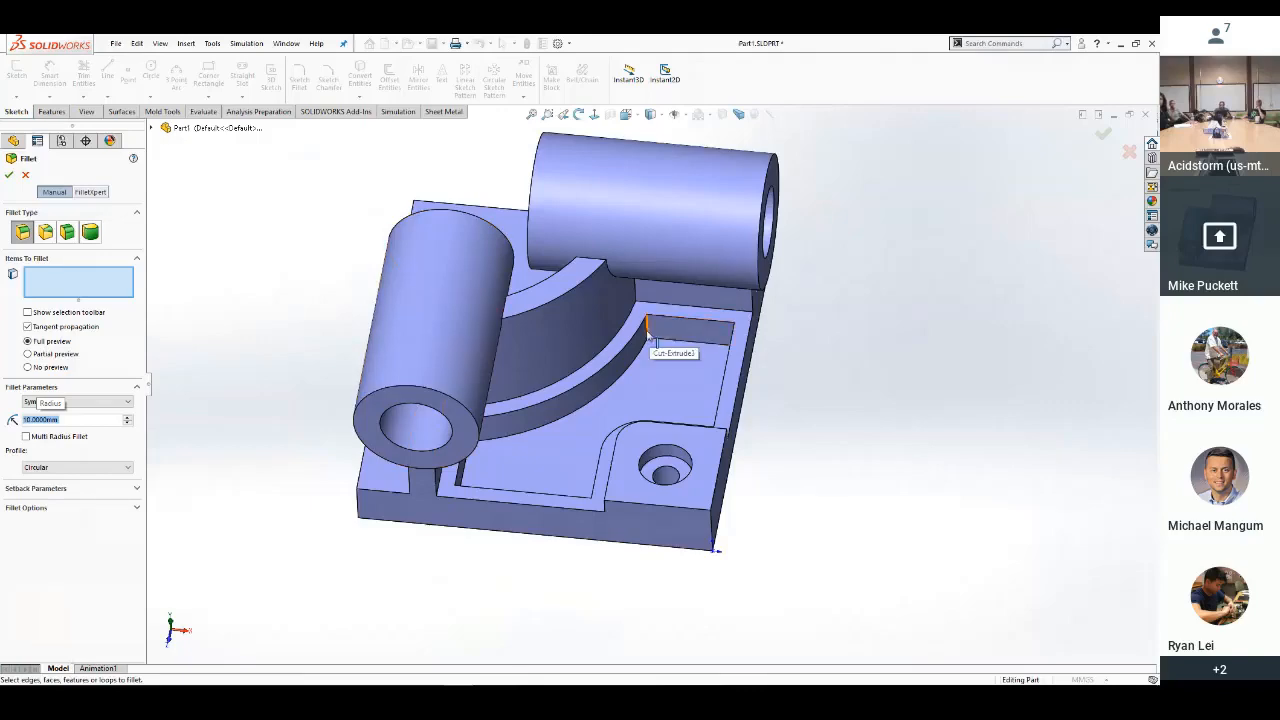
{"action": "left_click", "coordinate": [502, 427]}
{"action": "scroll", "coordinate": [502, 427], "scroll_direction": "down", "scroll_amount": 3}
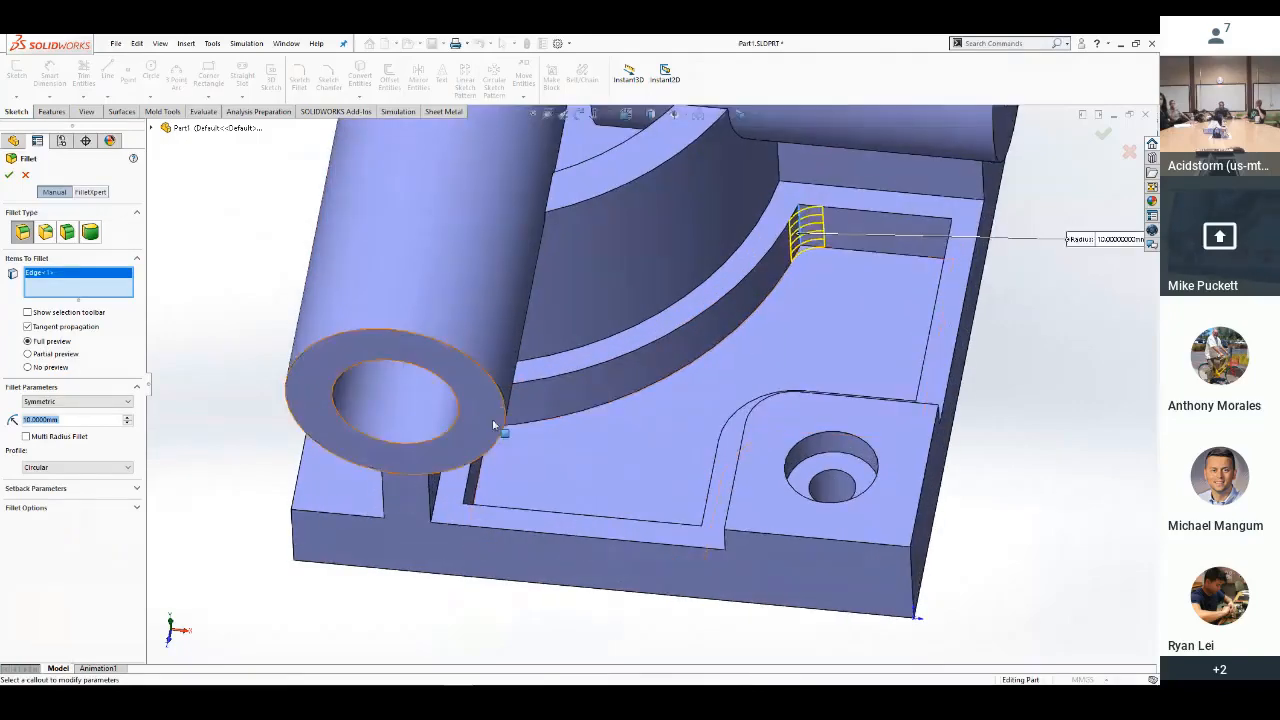
{"action": "middle_click_drag", "start_coordinate": [524, 452], "coordinate": [470, 445]}
{"action": "left_click", "coordinate": [455, 448]}
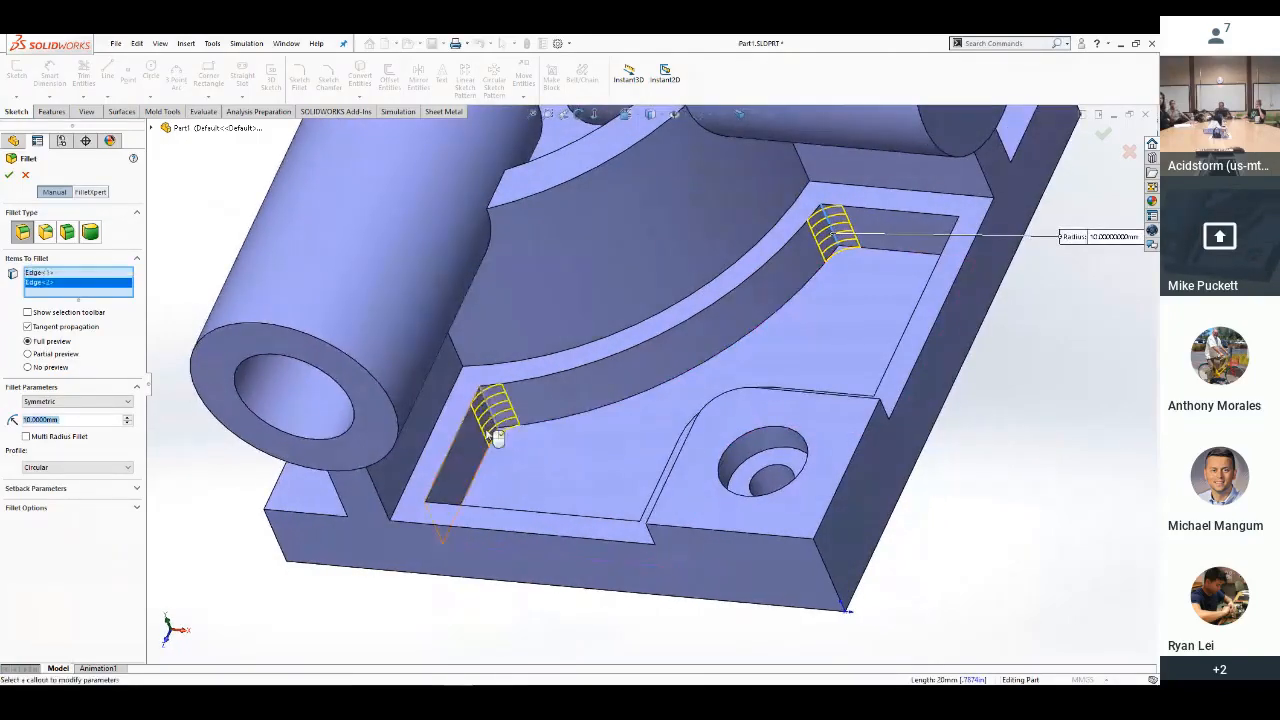
{"action": "left_click", "coordinate": [435, 522]}
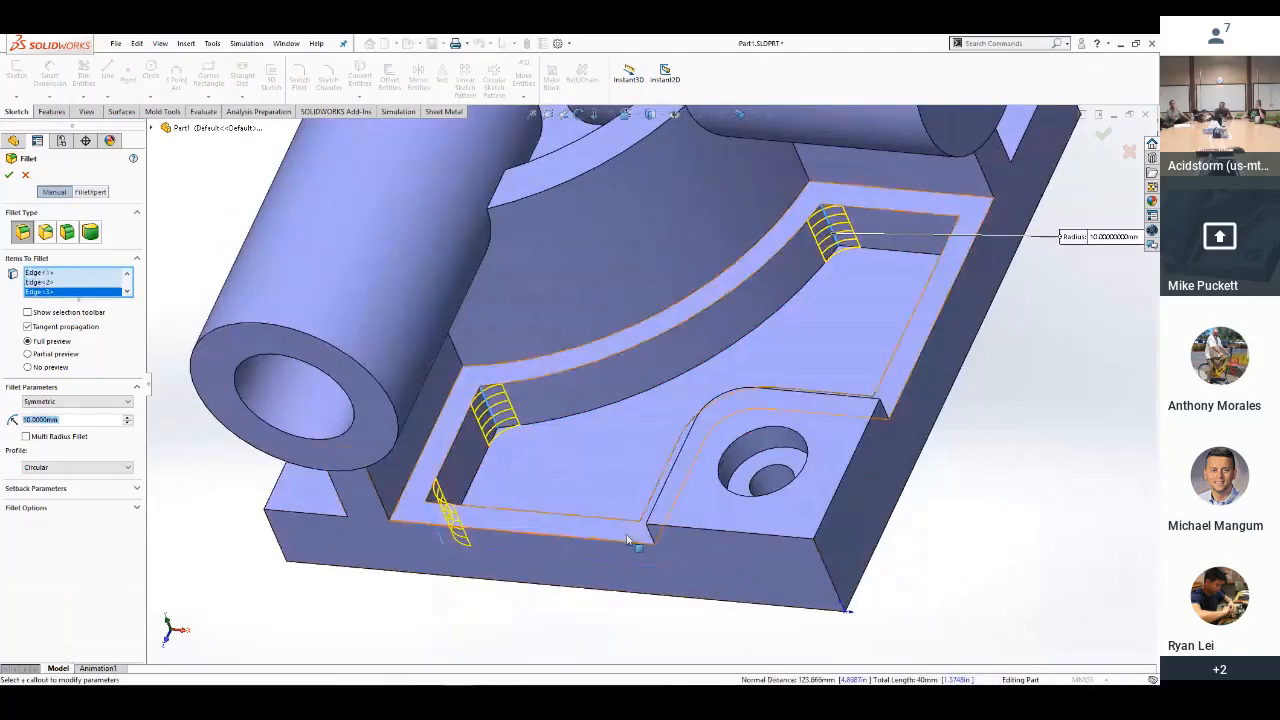
{"action": "left_click", "coordinate": [643, 537]}
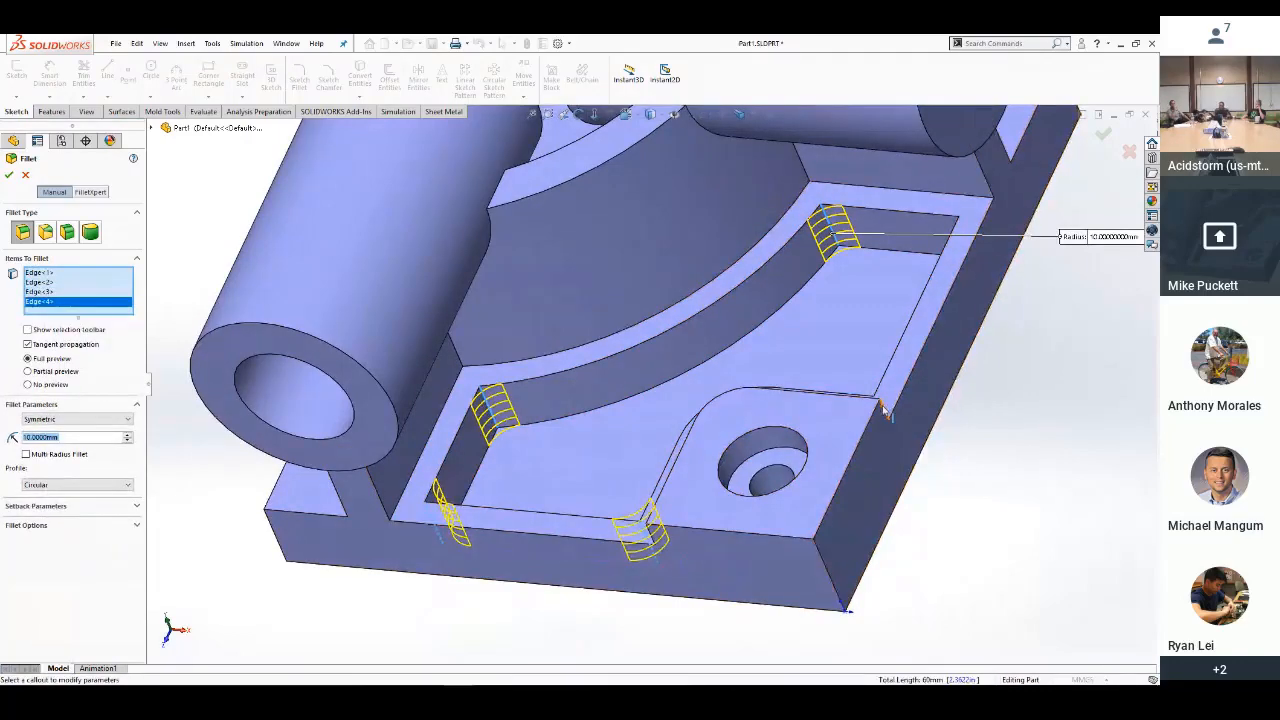
{"action": "middle_click_drag", "start_coordinate": [880, 415], "coordinate": [900, 393]}
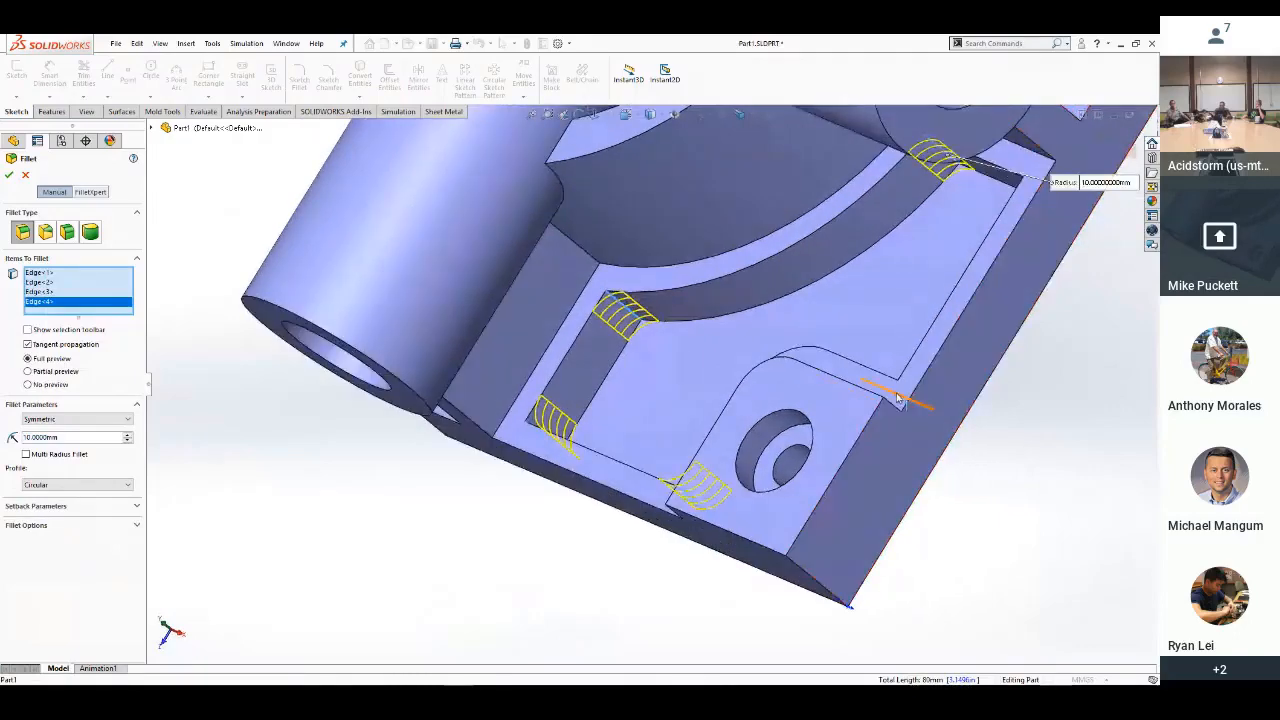
{"action": "left_click", "coordinate": [903, 394]}
{"action": "scroll", "coordinate": [911, 394], "scroll_direction": "up", "scroll_amount": 4}
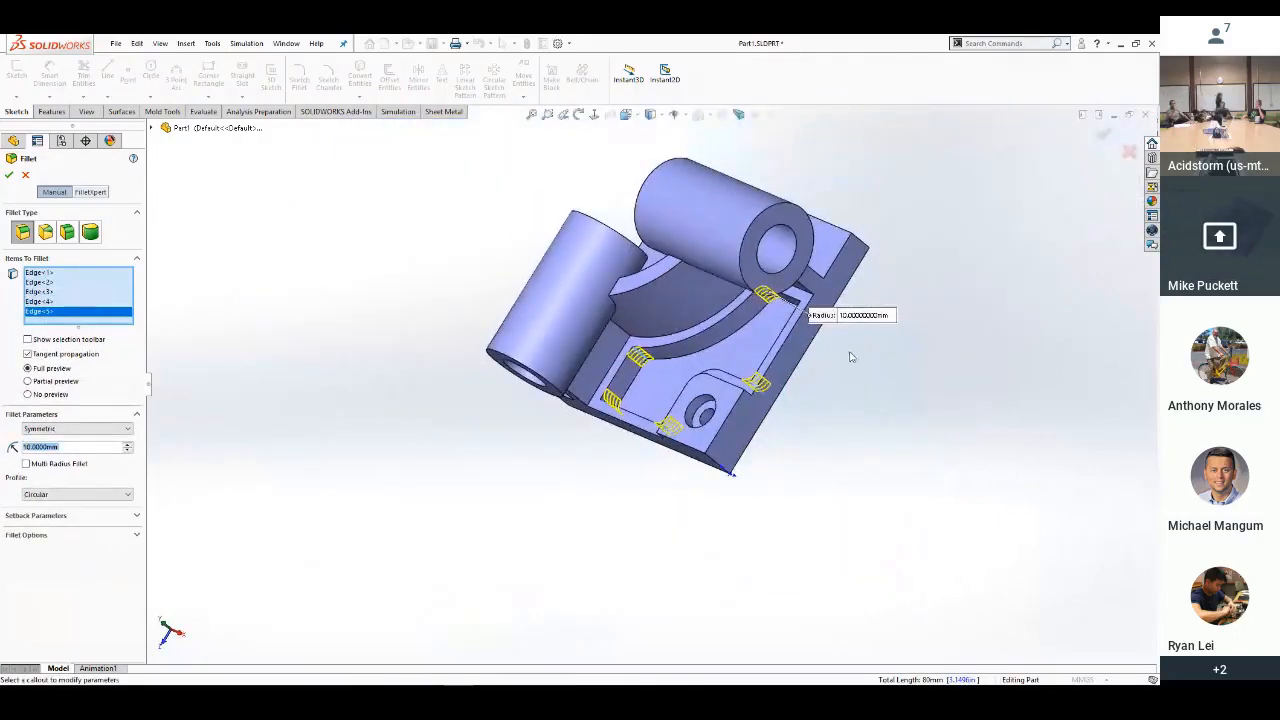
{"action": "middle_click_drag", "start_coordinate": [851, 356], "coordinate": [830, 340]}
{"action": "scroll", "coordinate": [720, 345], "scroll_direction": "down", "scroll_amount": 5}
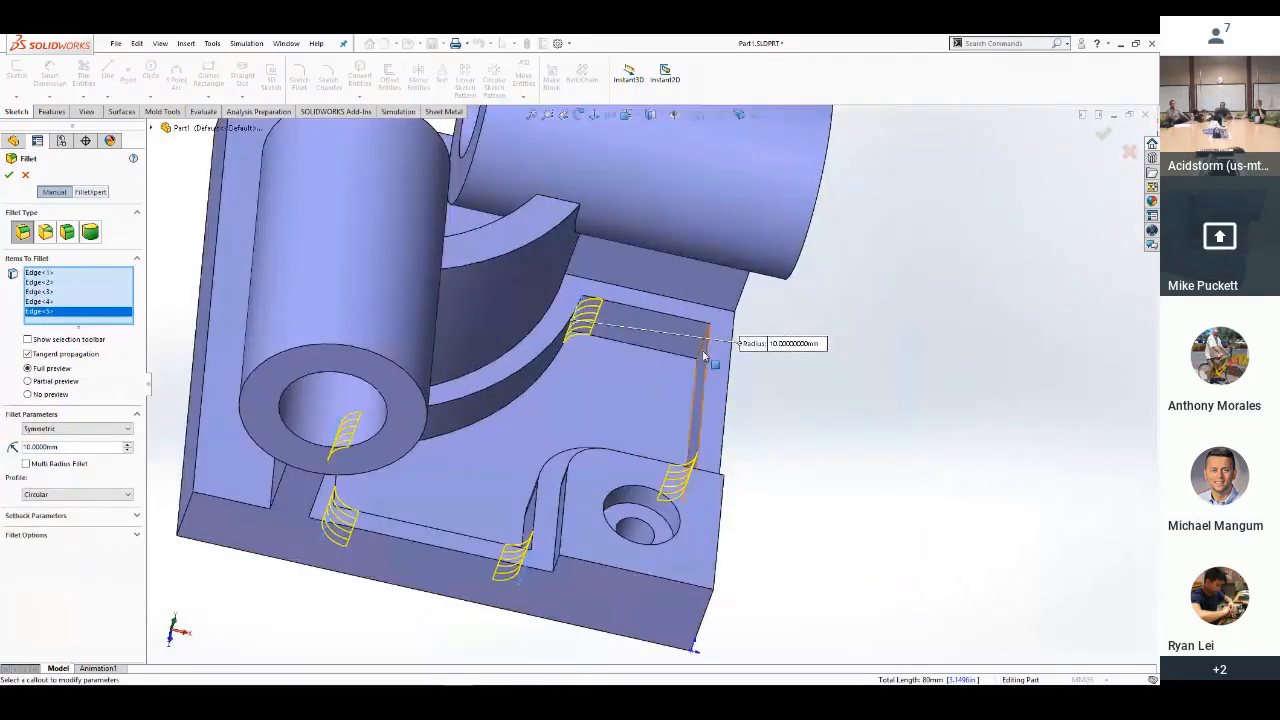
{"action": "left_click", "coordinate": [703, 355]}
{"action": "key", "text": "Return"}
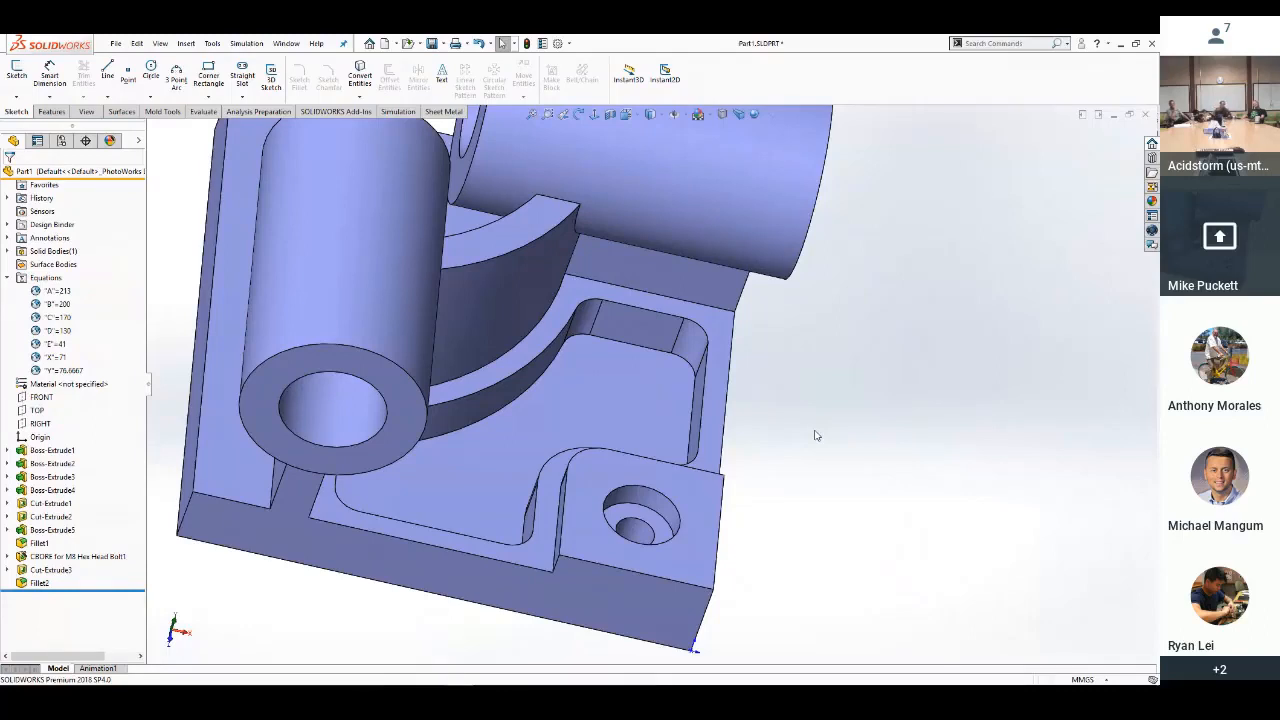
{"action": "scroll", "coordinate": [813, 432], "scroll_direction": "up", "scroll_amount": 4}
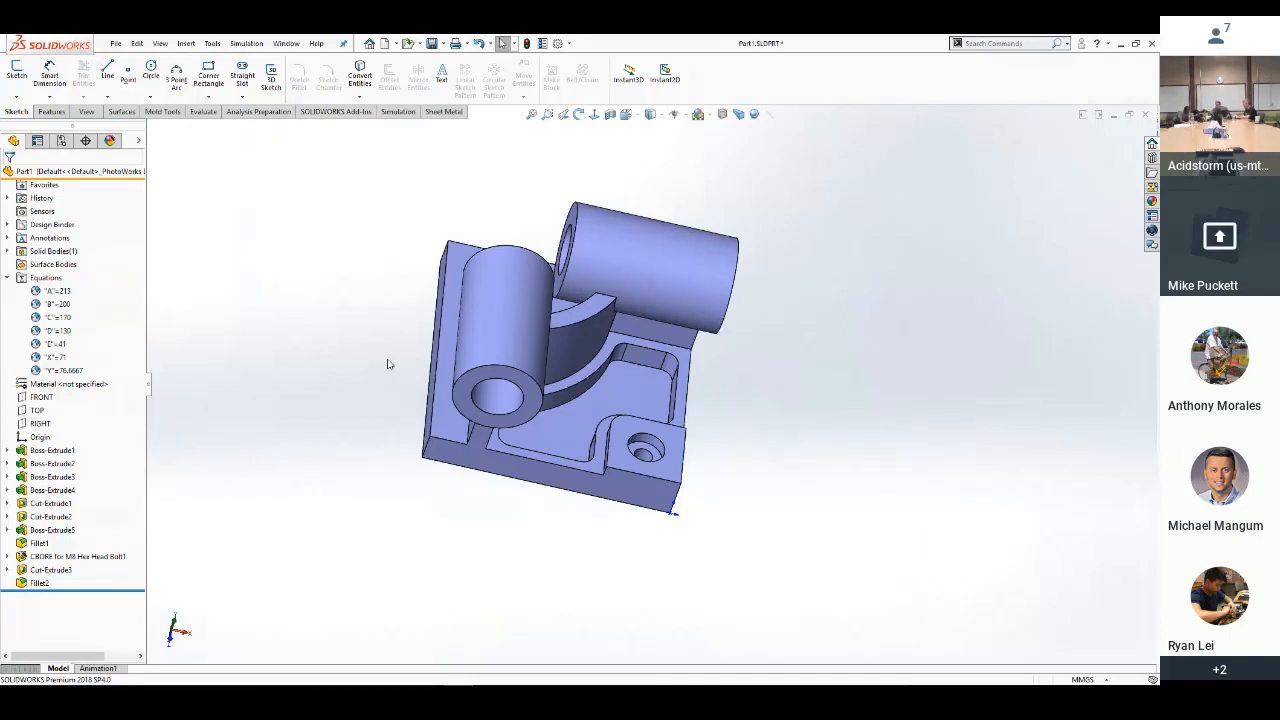
Fillet the four outer vertical corner edges of the base plate with a 10 mm radius
{"action": "key", "text": "s"}
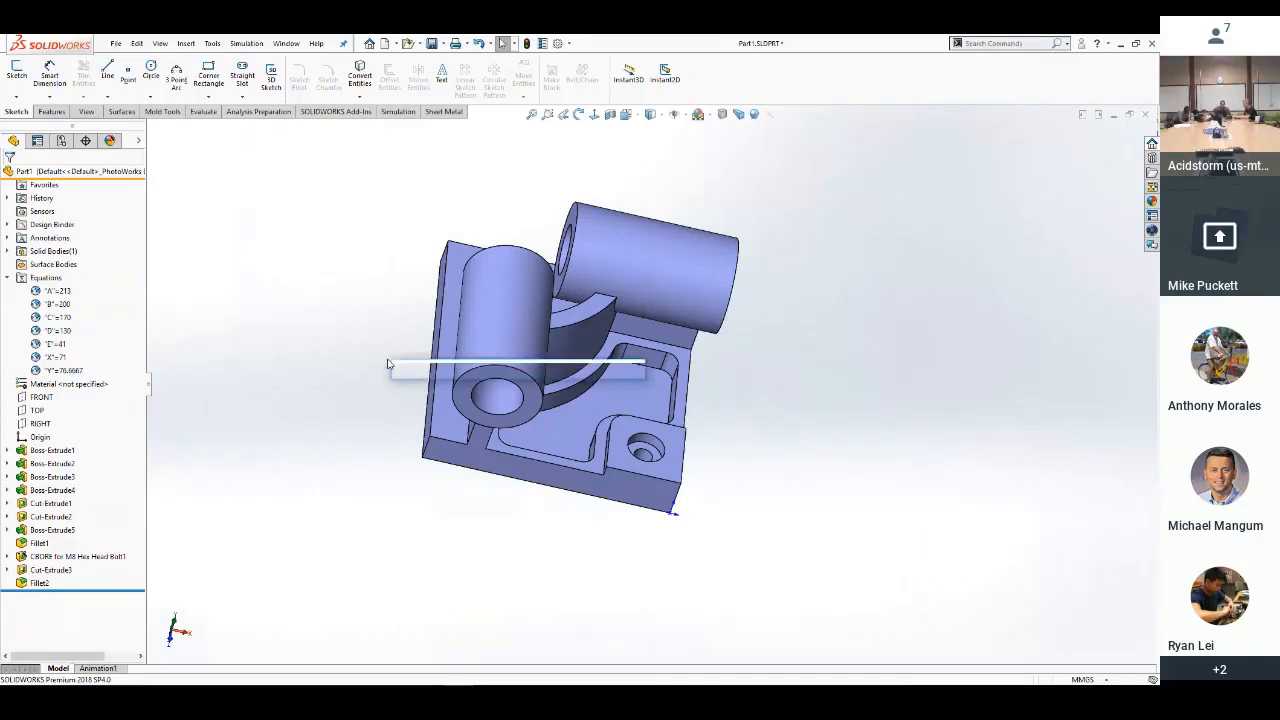
{"action": "left_click", "coordinate": [434, 372]}
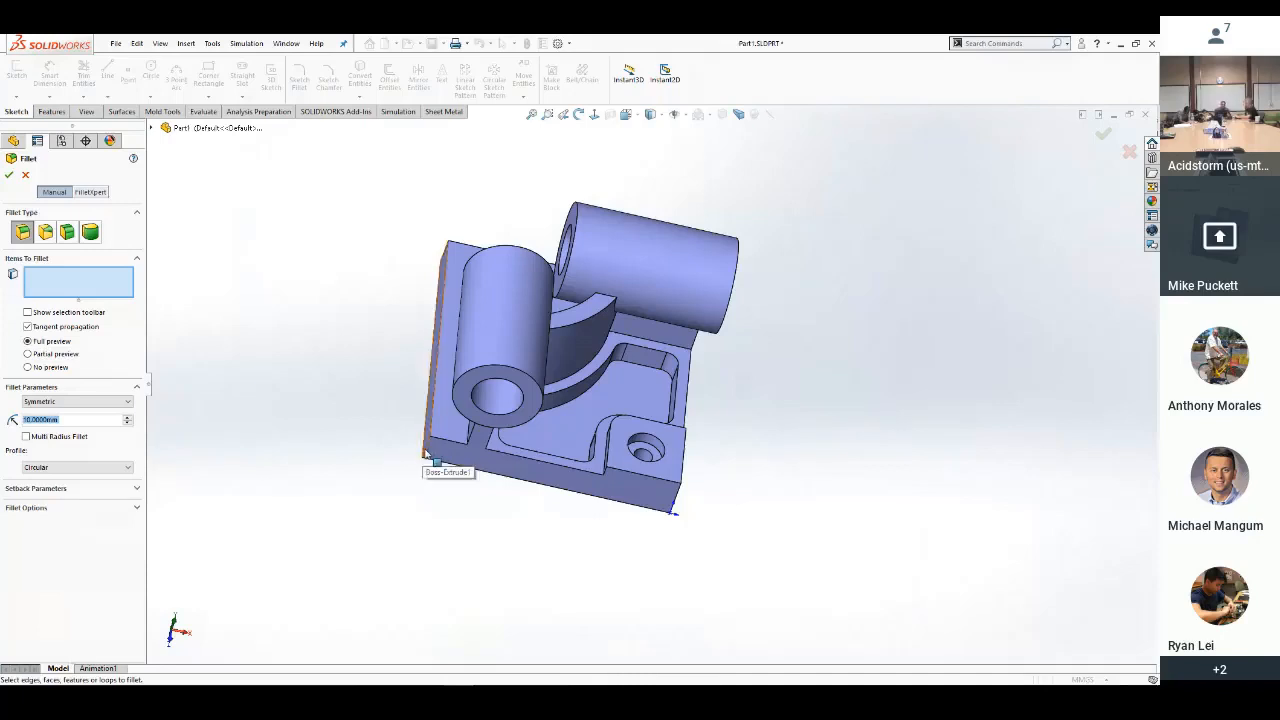
{"action": "scroll", "coordinate": [422, 441], "scroll_direction": "down", "scroll_amount": 3}
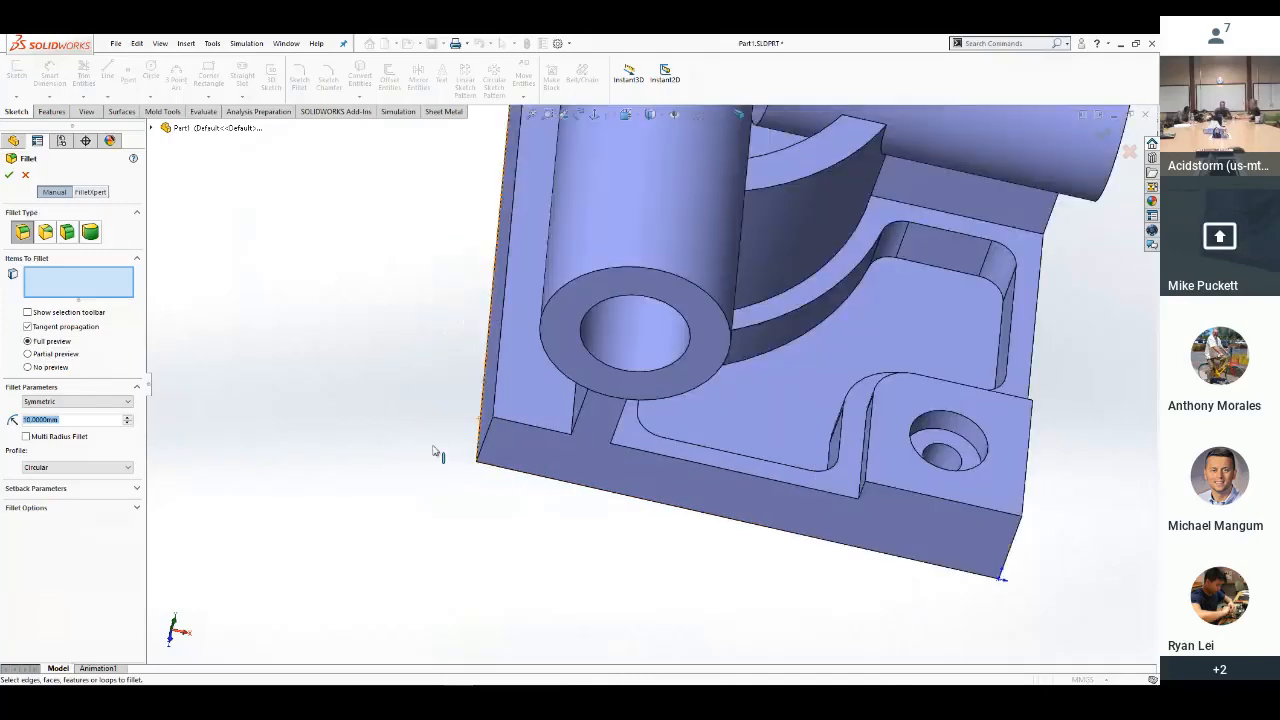
{"action": "left_click", "coordinate": [482, 437]}
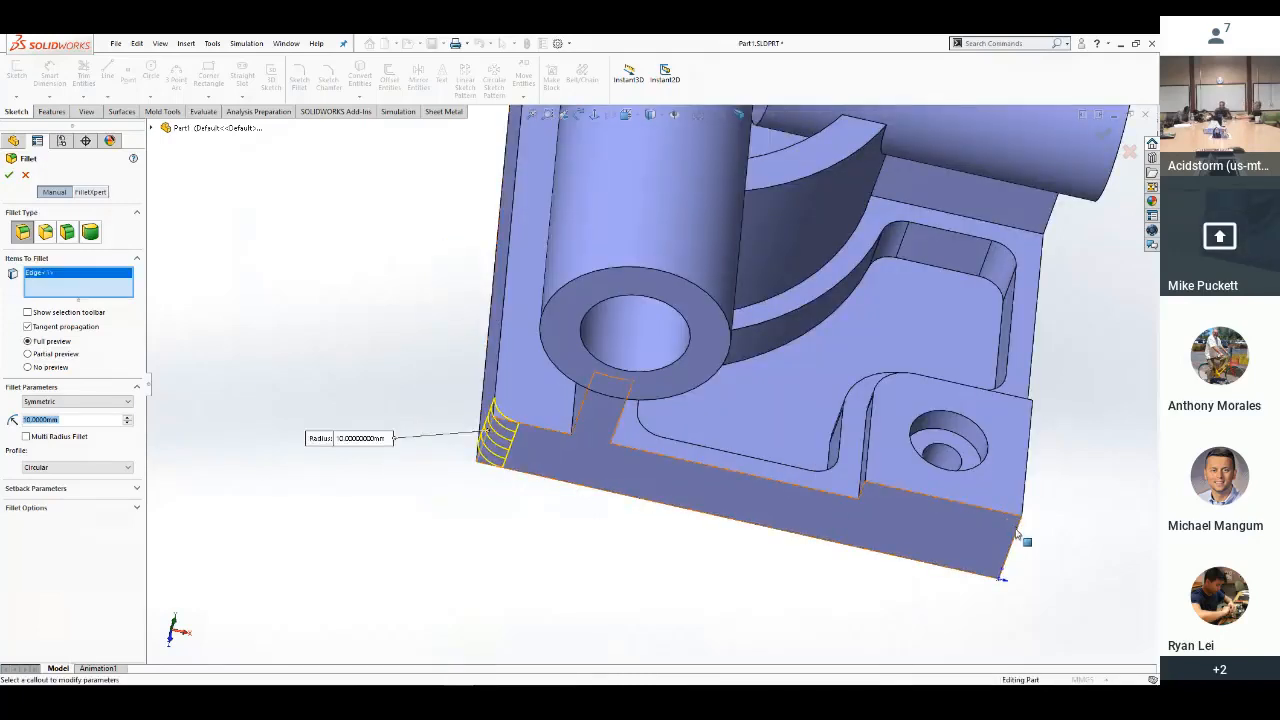
{"action": "left_click", "coordinate": [1018, 537]}
{"action": "scroll", "coordinate": [822, 366], "scroll_direction": "up", "scroll_amount": 5}
{"action": "scroll", "coordinate": [732, 284], "scroll_direction": "down", "scroll_amount": 3}
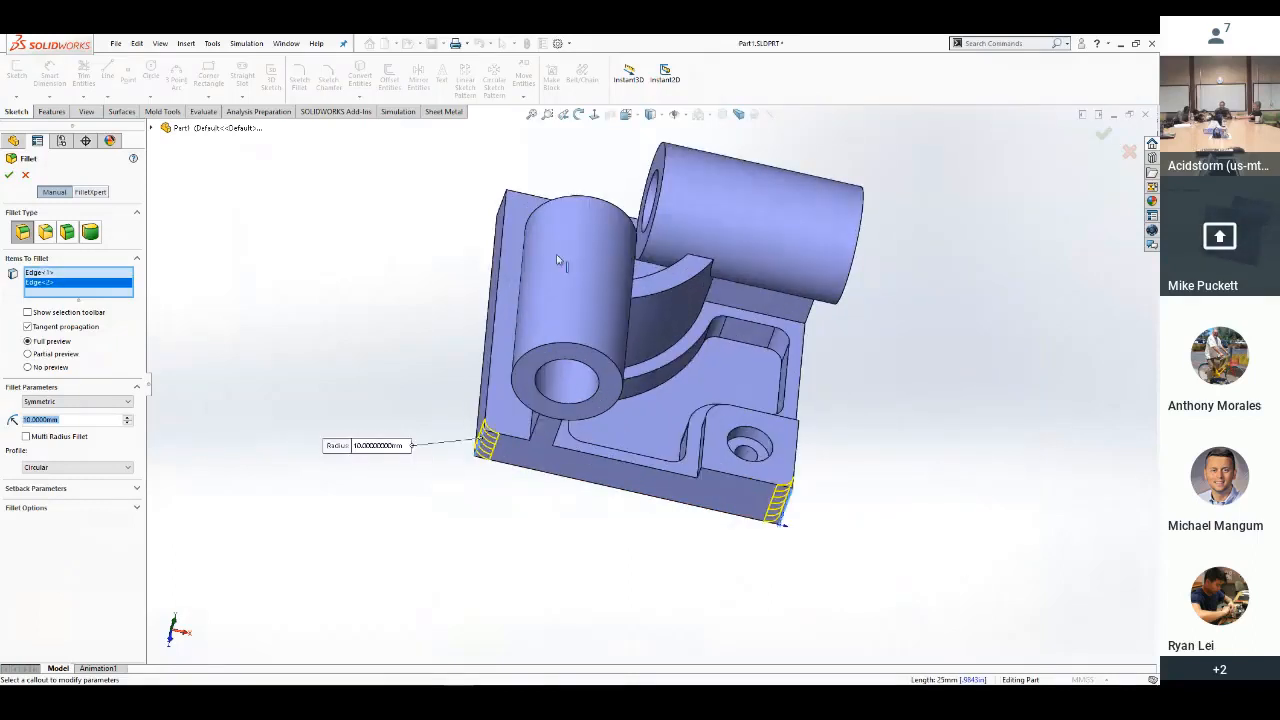
{"action": "left_click", "coordinate": [508, 206]}
{"action": "mouse_move", "coordinate": [838, 276]}
{"action": "middle_mouse_down"}
{"action": "mouse_move", "coordinate": [797, 352]}
{"action": "mouse_move", "coordinate": [860, 276]}
{"action": "middle_mouse_up"}
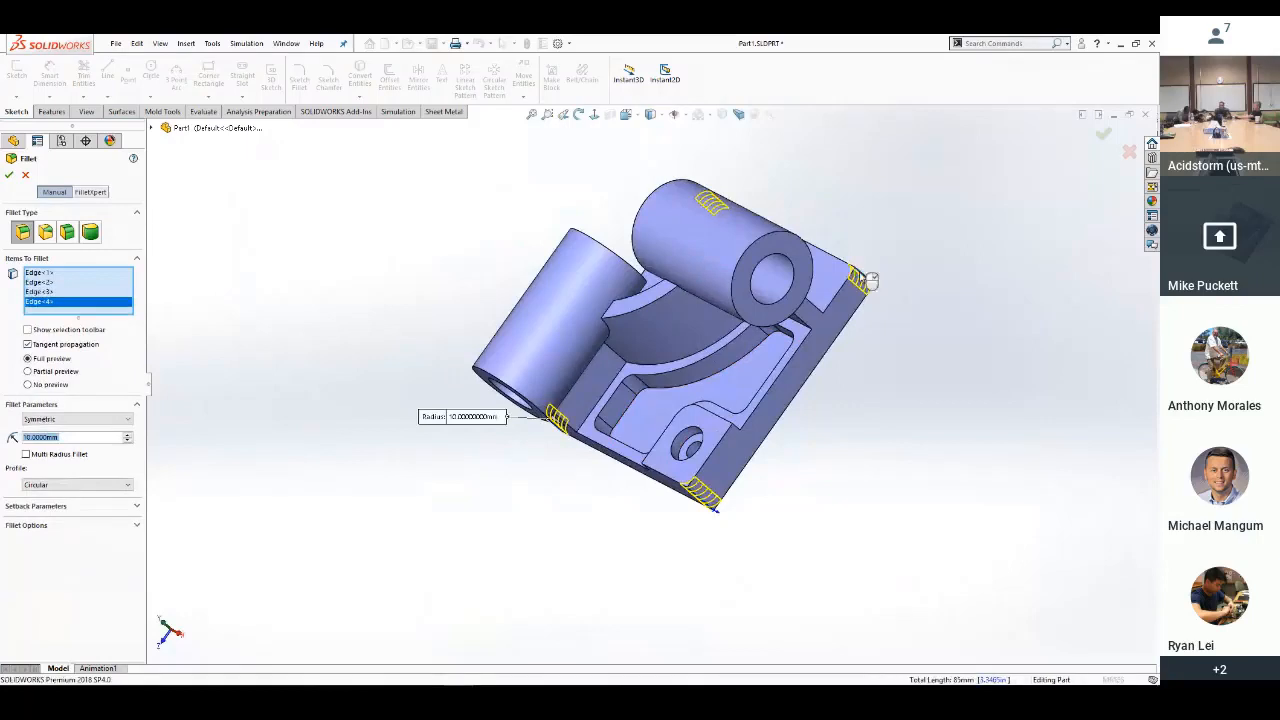
{"action": "right_click", "coordinate": [865, 280]}
{"action": "left_click", "coordinate": [937, 363]}
{"action": "scroll", "coordinate": [732, 384], "scroll_direction": "down", "scroll_amount": 2}
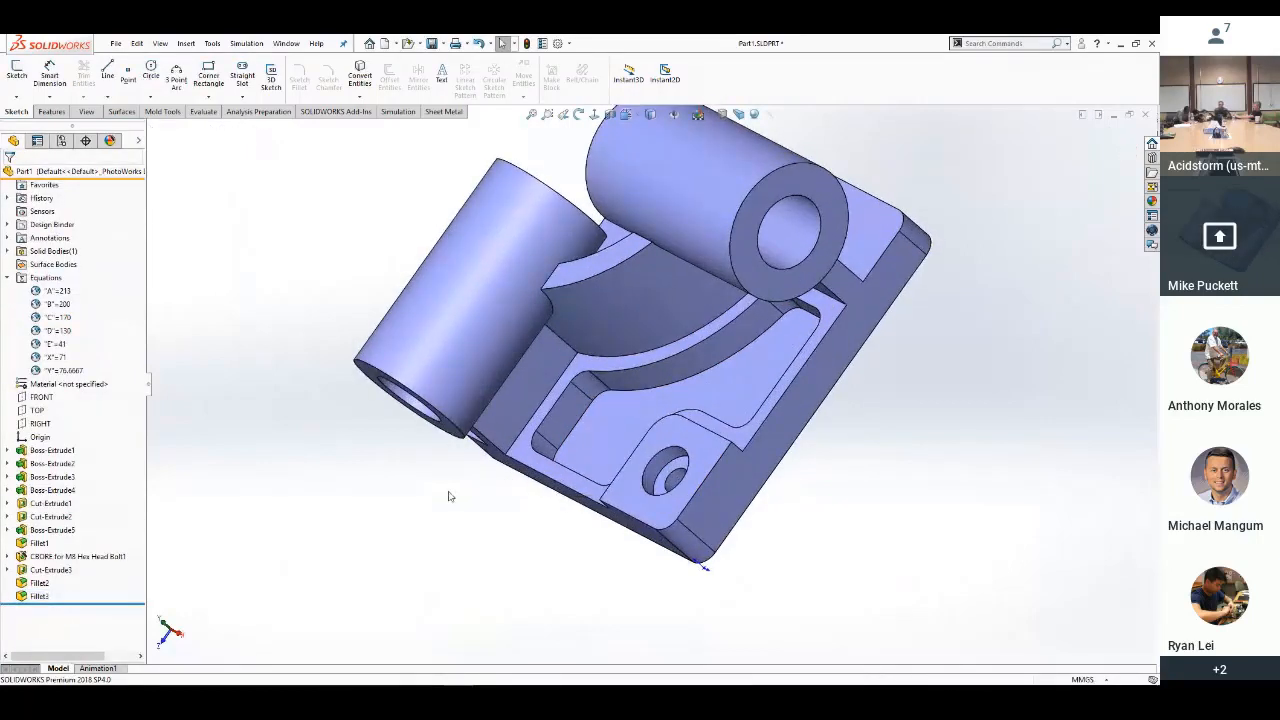
Chamfer the bore edges at both ends of both cylinders by 2 mm at 45 degrees and save the part
{"action": "middle_click_drag", "start_coordinate": [447, 472], "coordinate": [503, 377]}
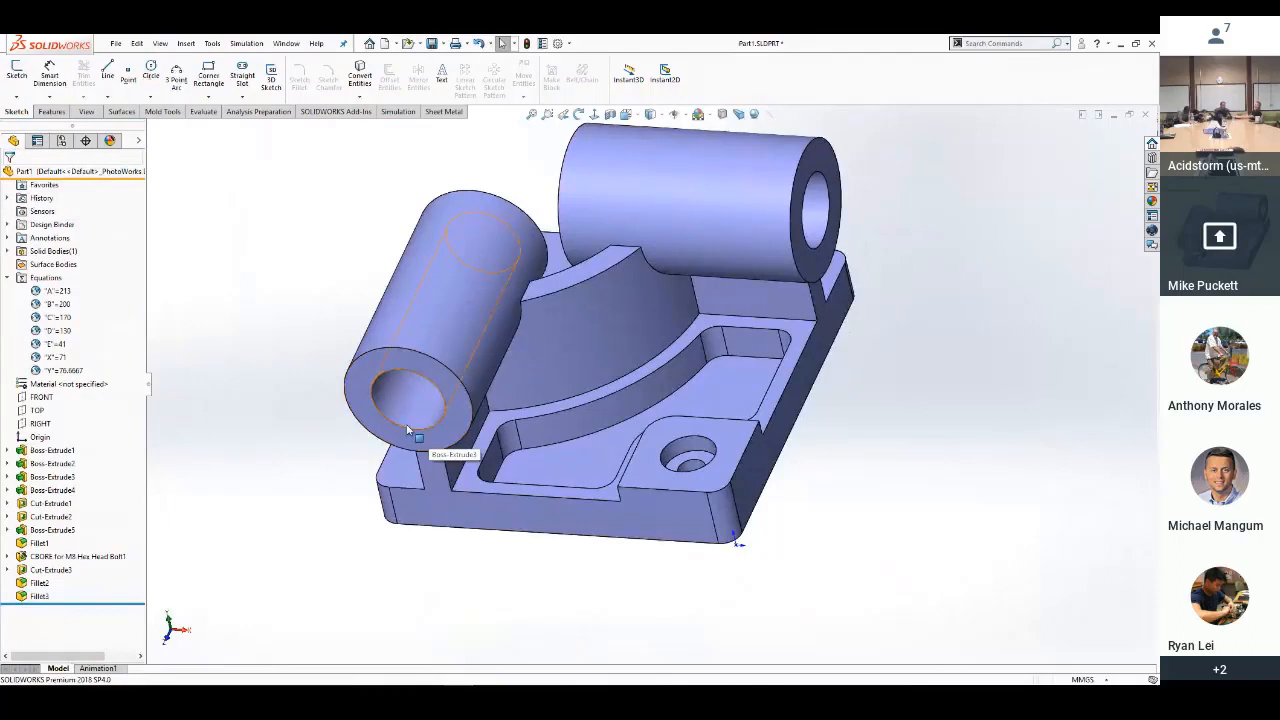
{"action": "key", "text": "s"}
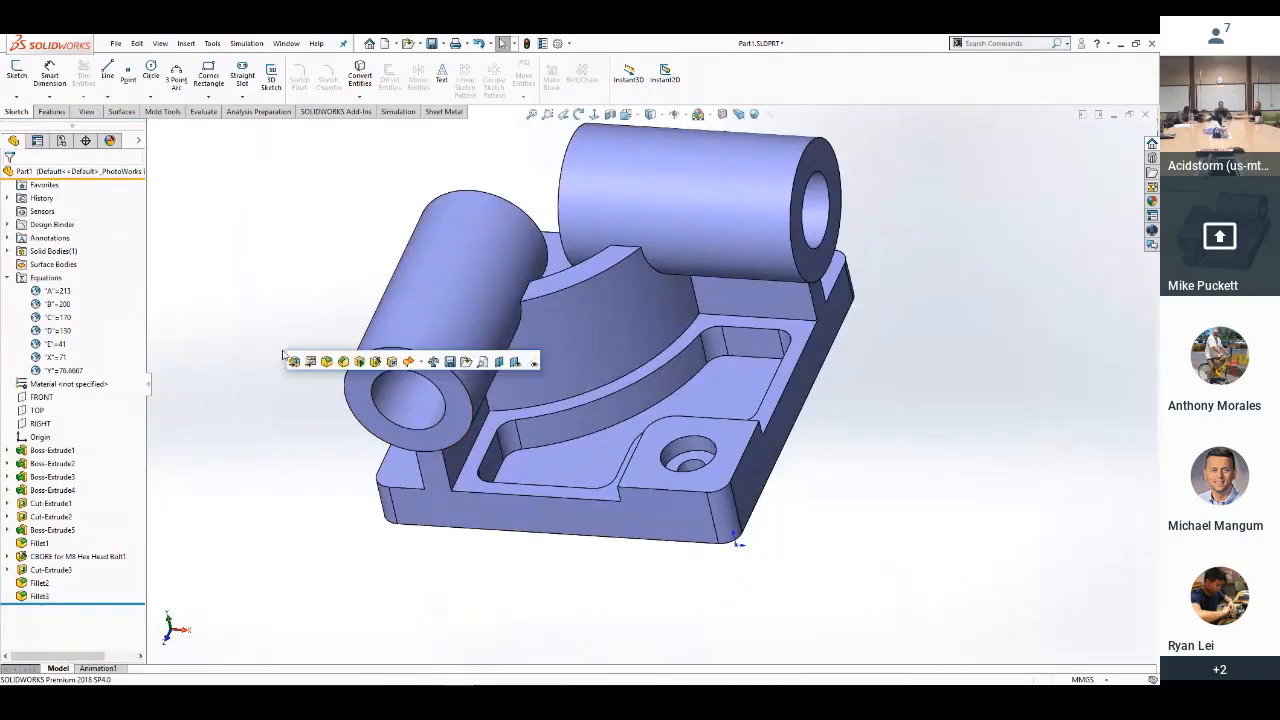
{"action": "left_click", "coordinate": [343, 362]}
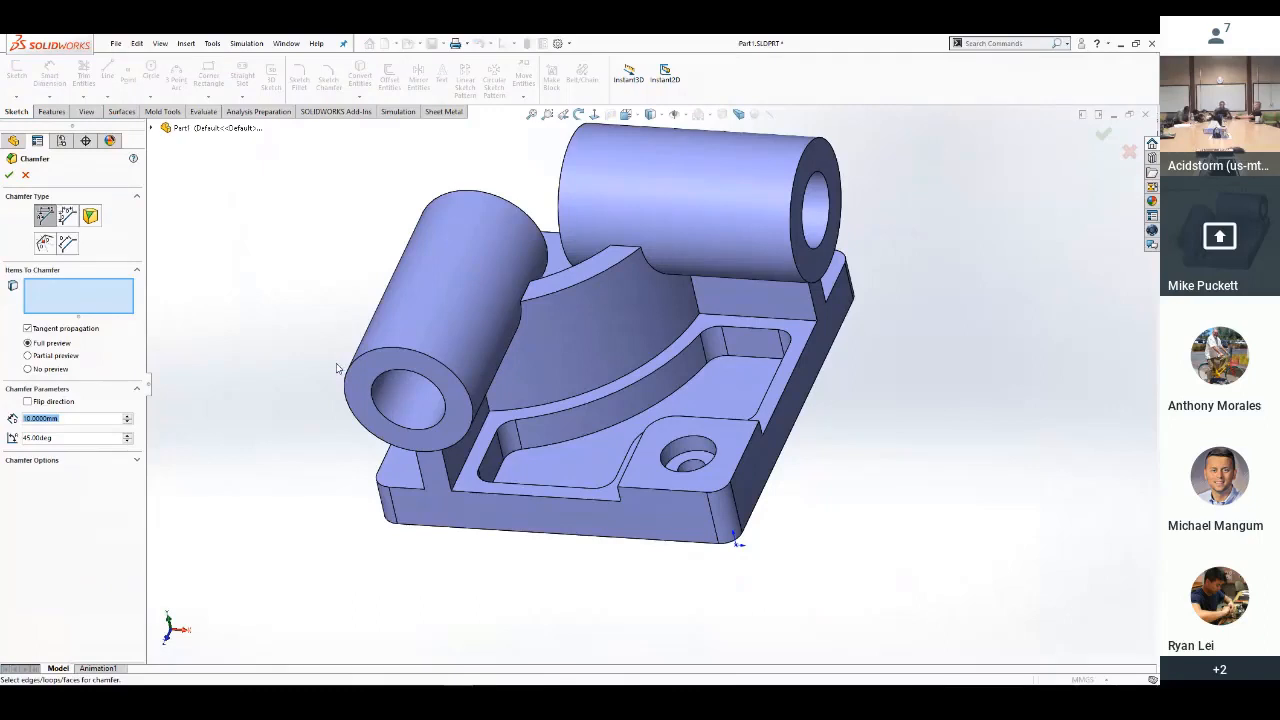
{"action": "type", "text": "2"}
{"action": "key", "text": "Return"}
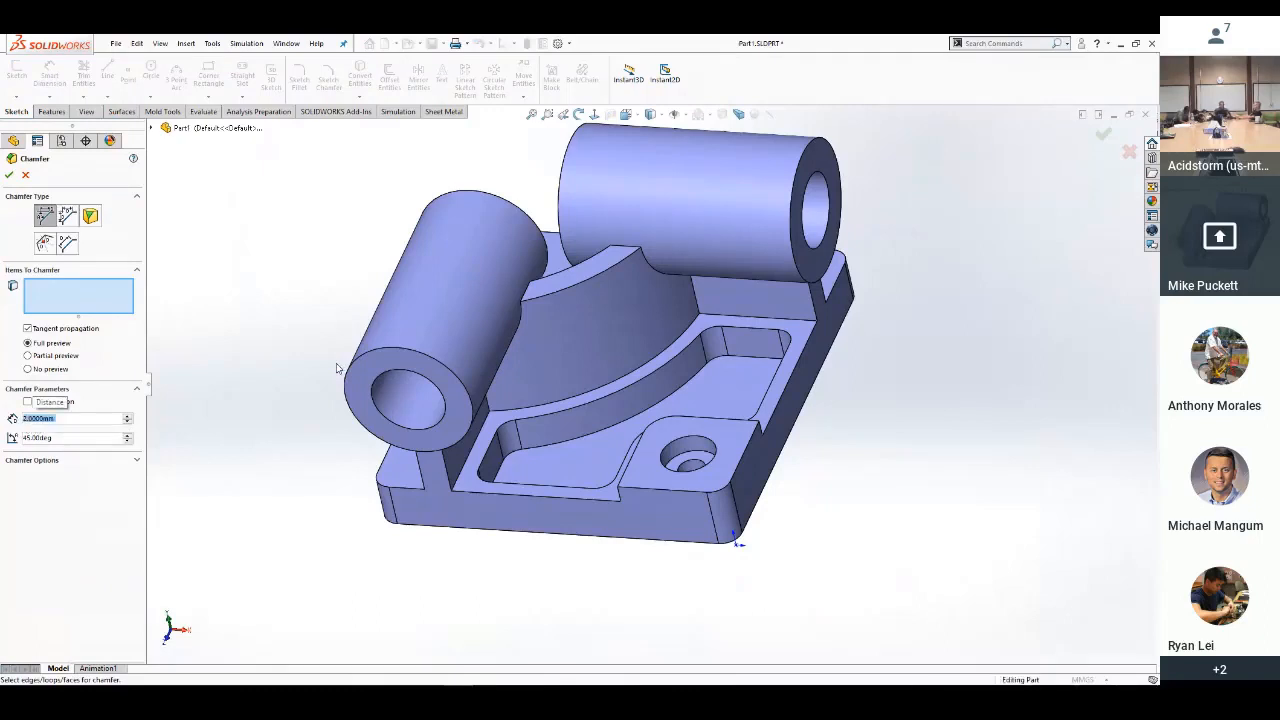
{"action": "left_click", "coordinate": [432, 424]}
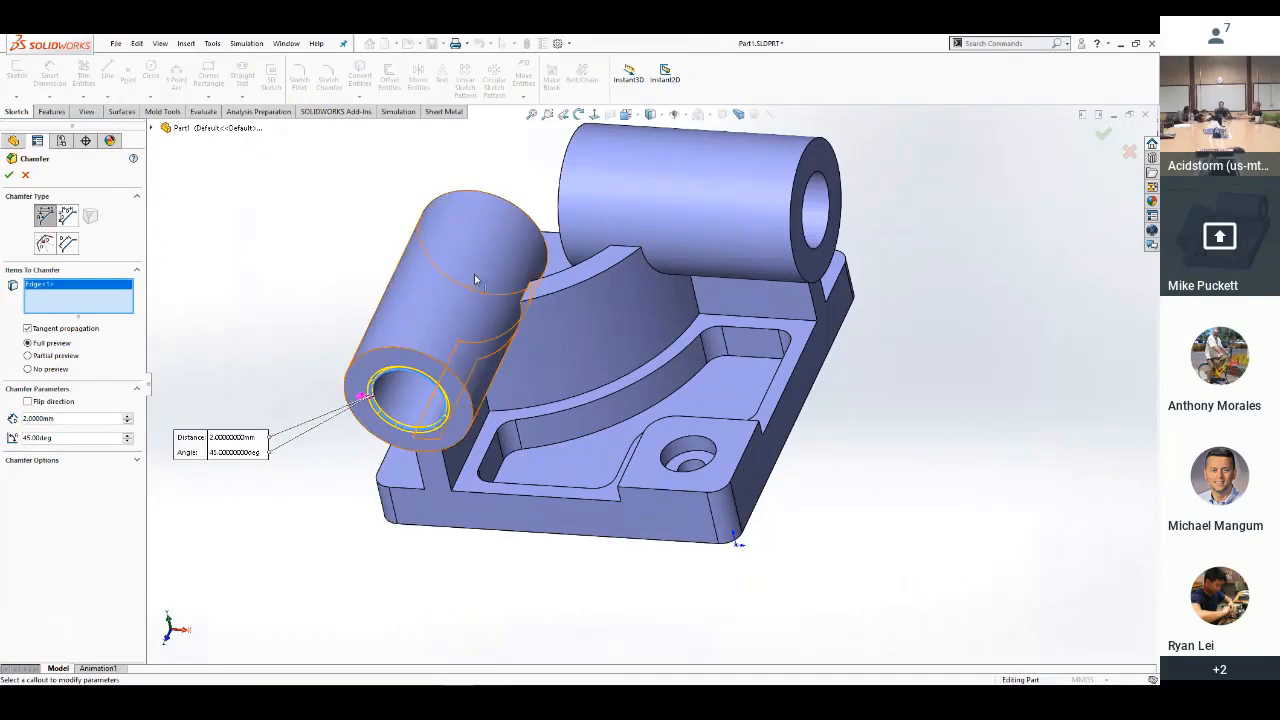
{"action": "left_click", "coordinate": [490, 226]}
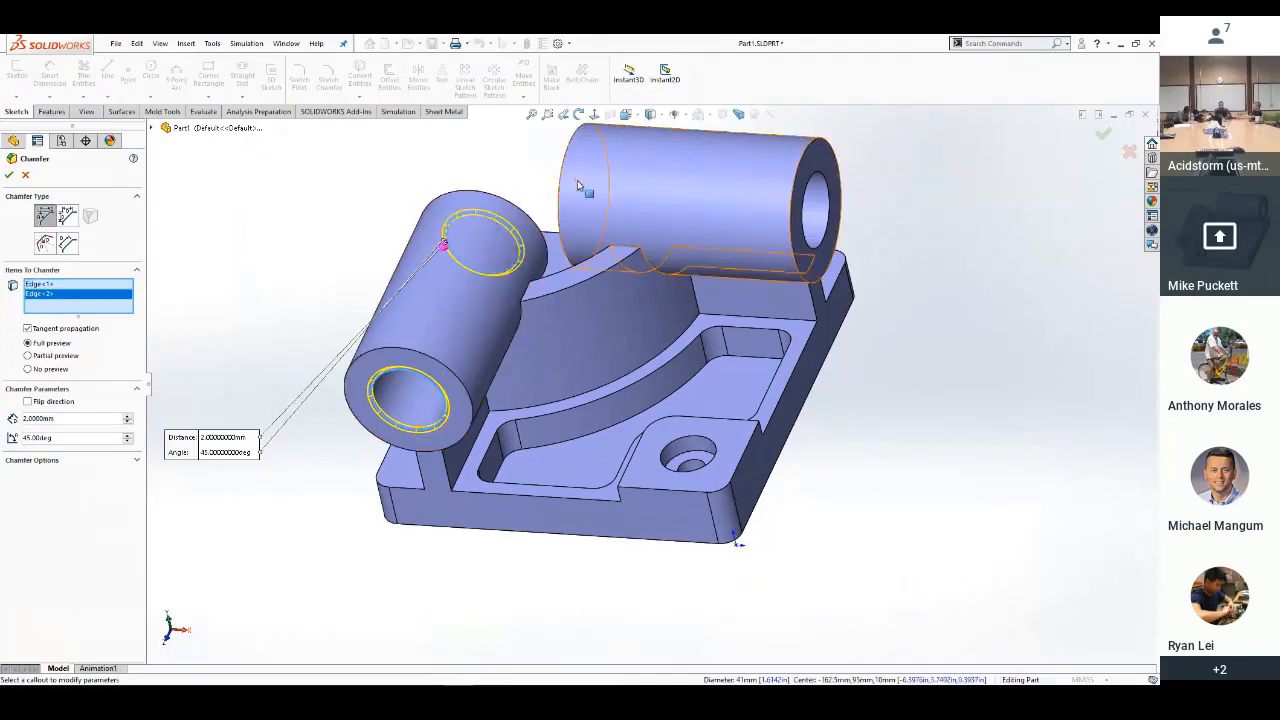
{"action": "left_click", "coordinate": [582, 196]}
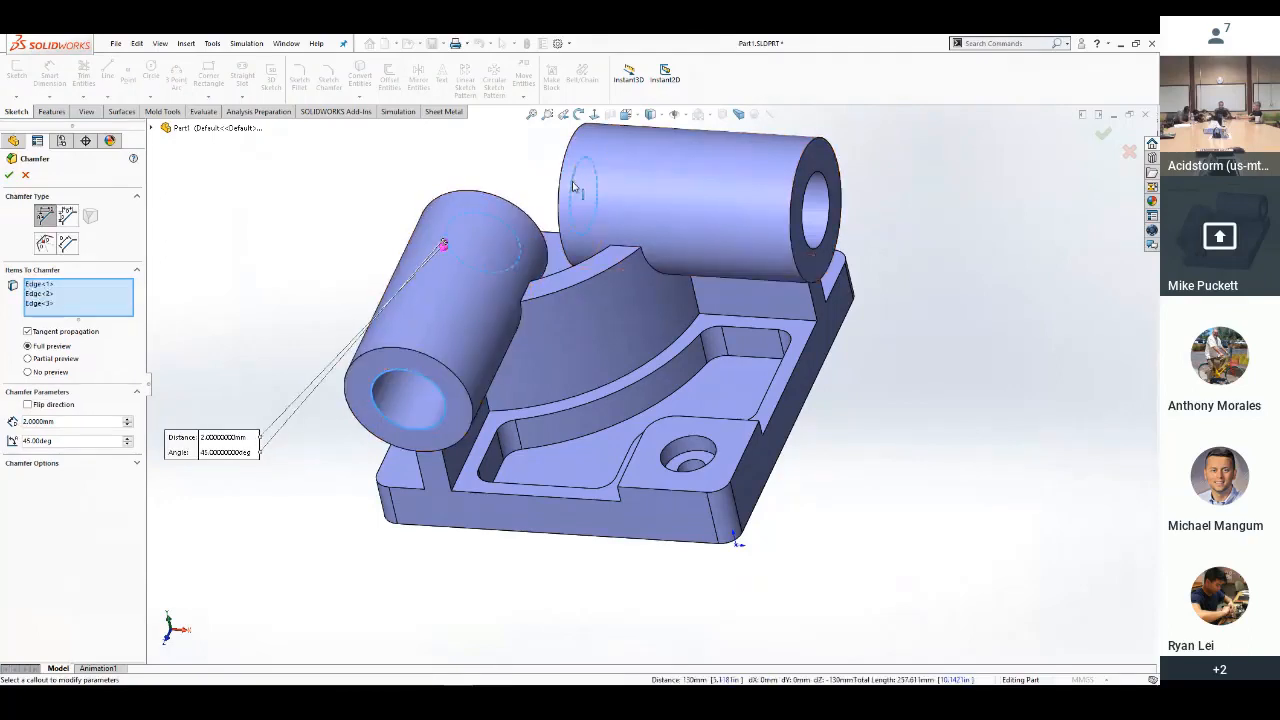
{"action": "left_click", "coordinate": [827, 247]}
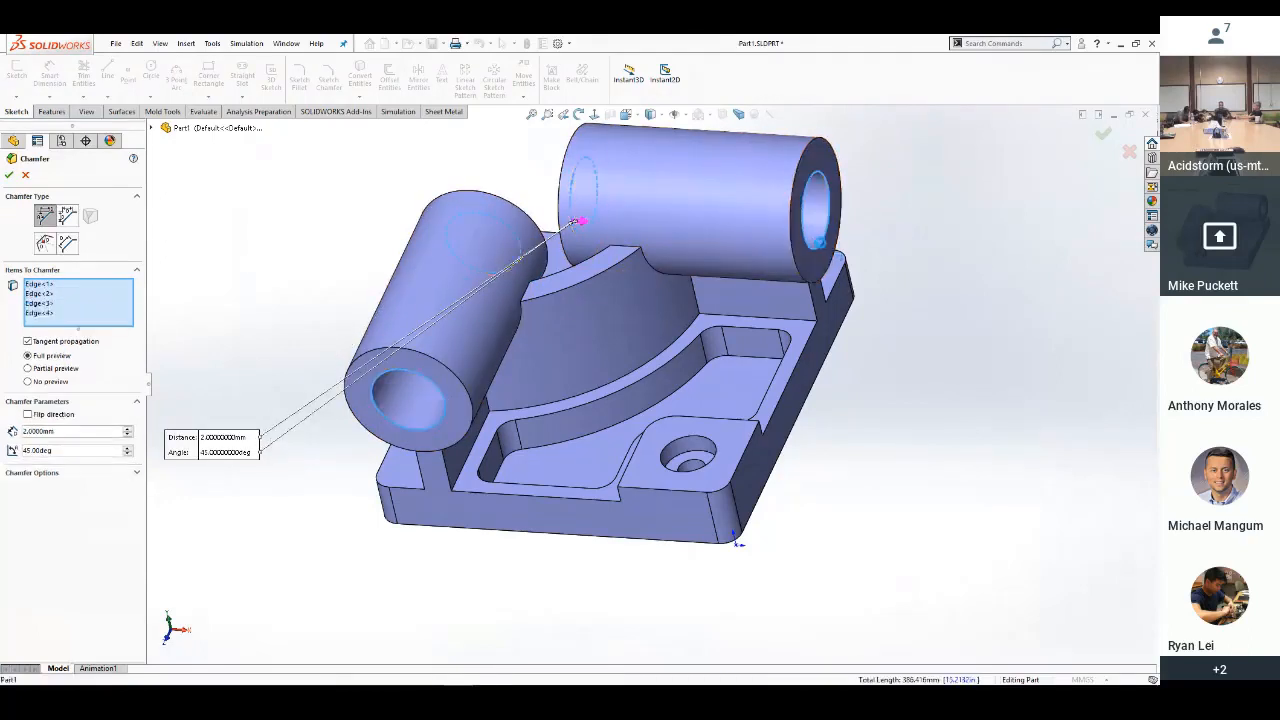
{"action": "left_click", "coordinate": [1103, 133]}
{"action": "key", "text": "ctrl+s"}
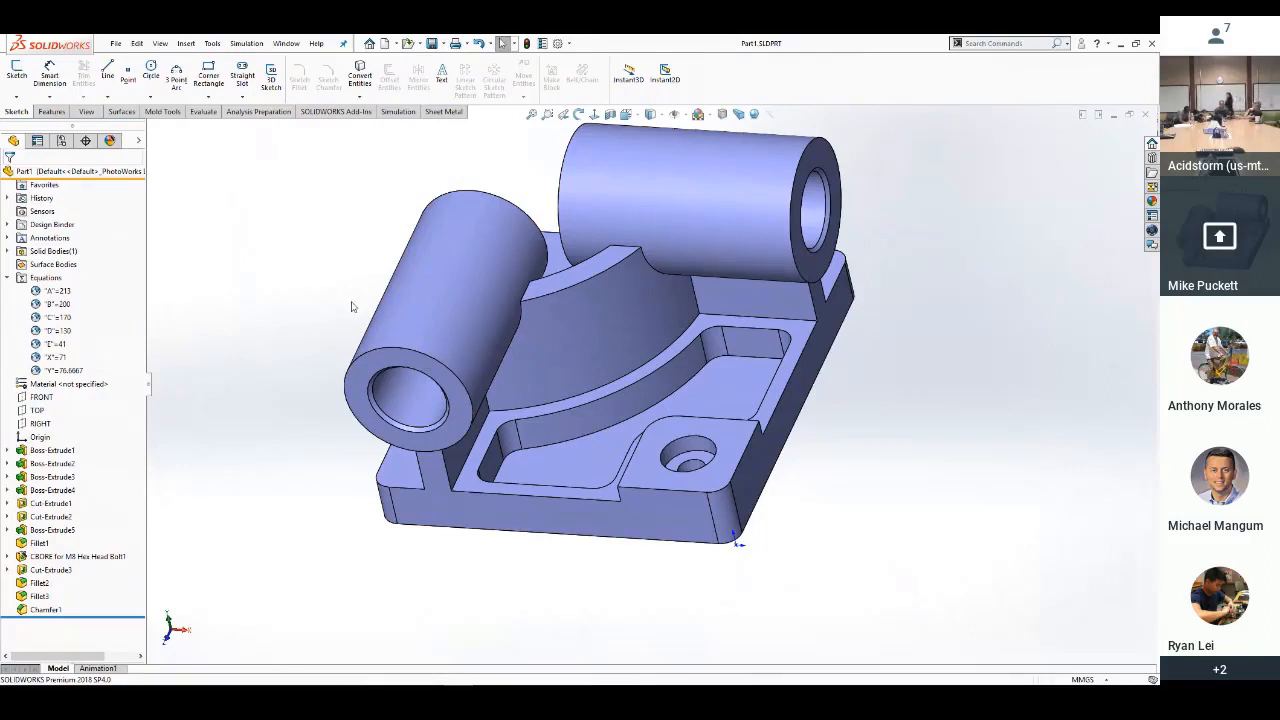
{"action": "scroll", "coordinate": [350, 305], "scroll_direction": "up", "scroll_amount": 3}
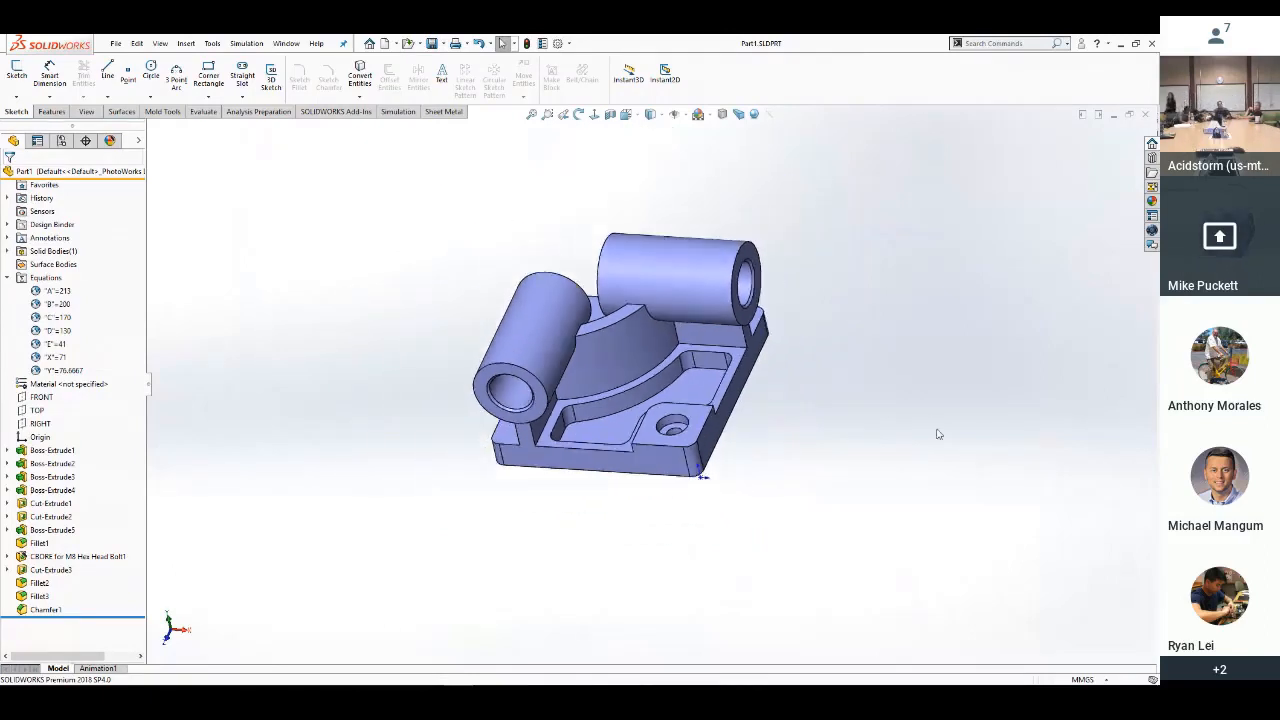
{"action": "mouse_move", "coordinate": [938, 434]}
{"action": "middle_mouse_down"}
{"action": "mouse_move", "coordinate": [914, 443]}
{"action": "mouse_move", "coordinate": [900, 508]}
{"action": "mouse_move", "coordinate": [940, 431]}
{"action": "mouse_move", "coordinate": [928, 439]}
{"action": "middle_mouse_up"}
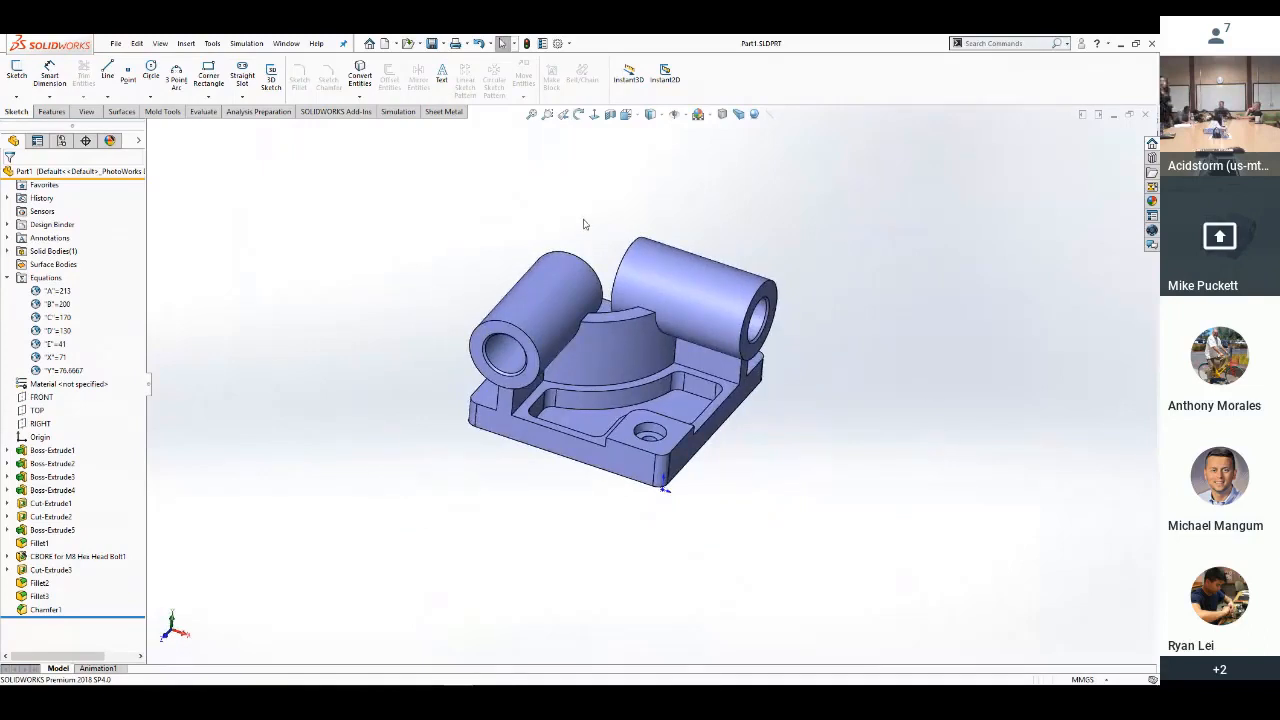
{"action": "left_click", "coordinate": [610, 116]}
{"action": "key", "text": "Escape"}
Open the part's material editor and inspect the Alloy Steel properties in the SOLIDWORKS steel category
{"action": "right_click", "coordinate": [70, 390]}
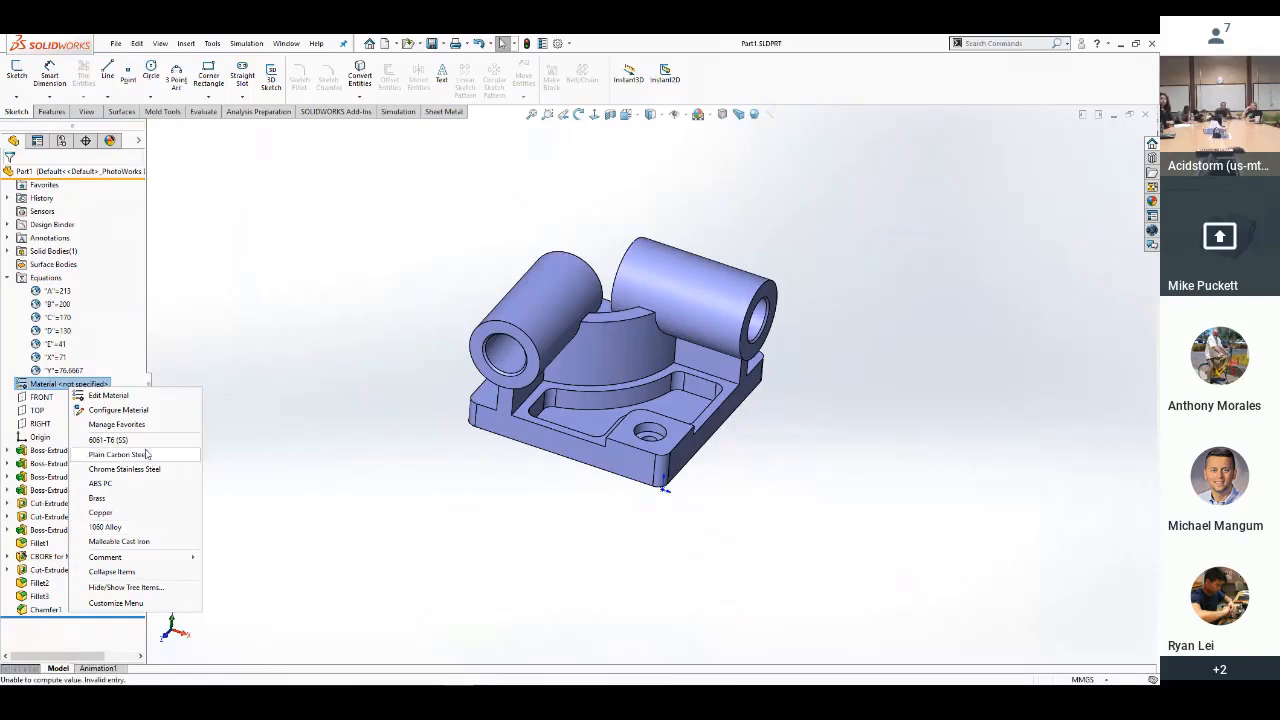
{"action": "left_click", "coordinate": [111, 397]}
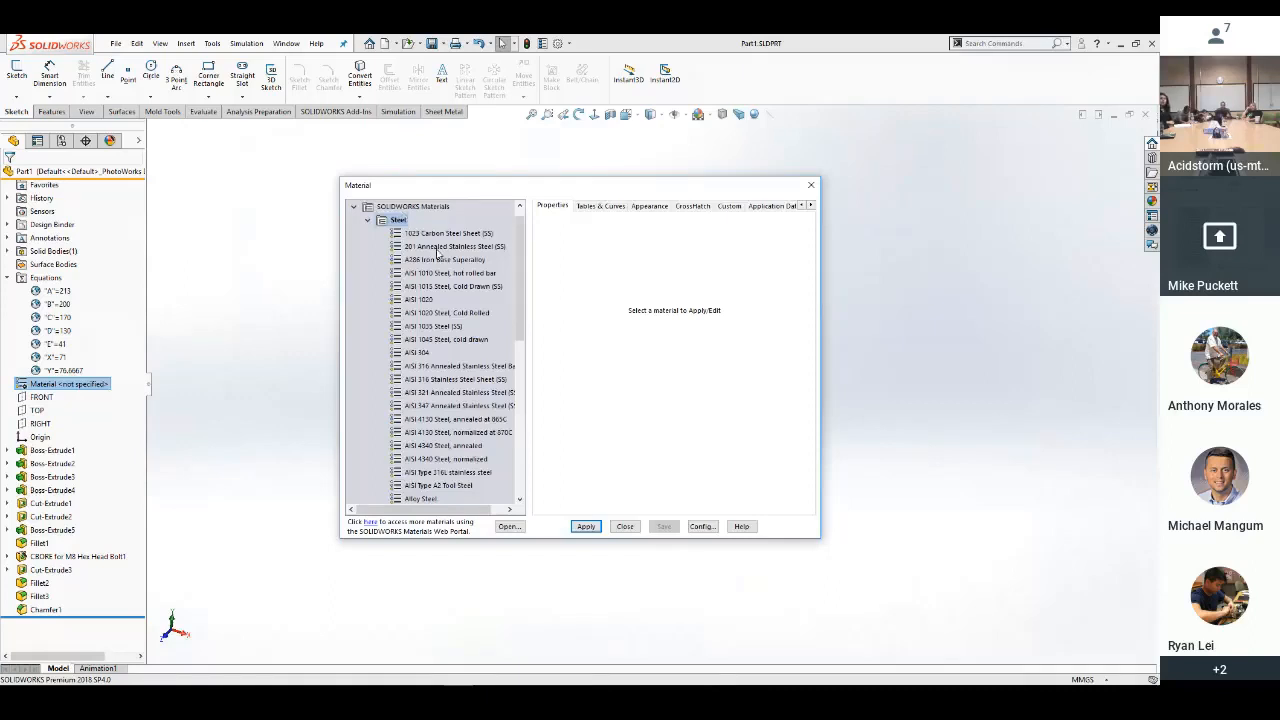
{"action": "scroll", "coordinate": [454, 341], "scroll_direction": "down", "scroll_amount": 1}
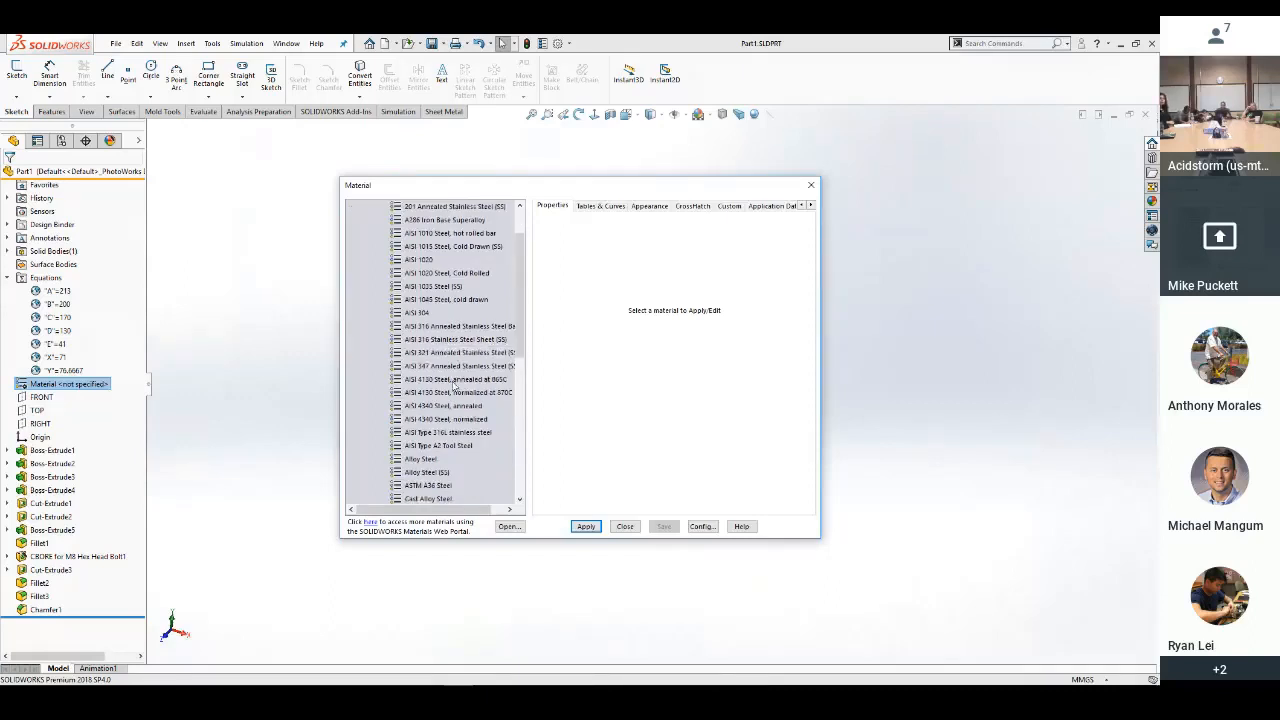
{"action": "left_click", "coordinate": [421, 459]}
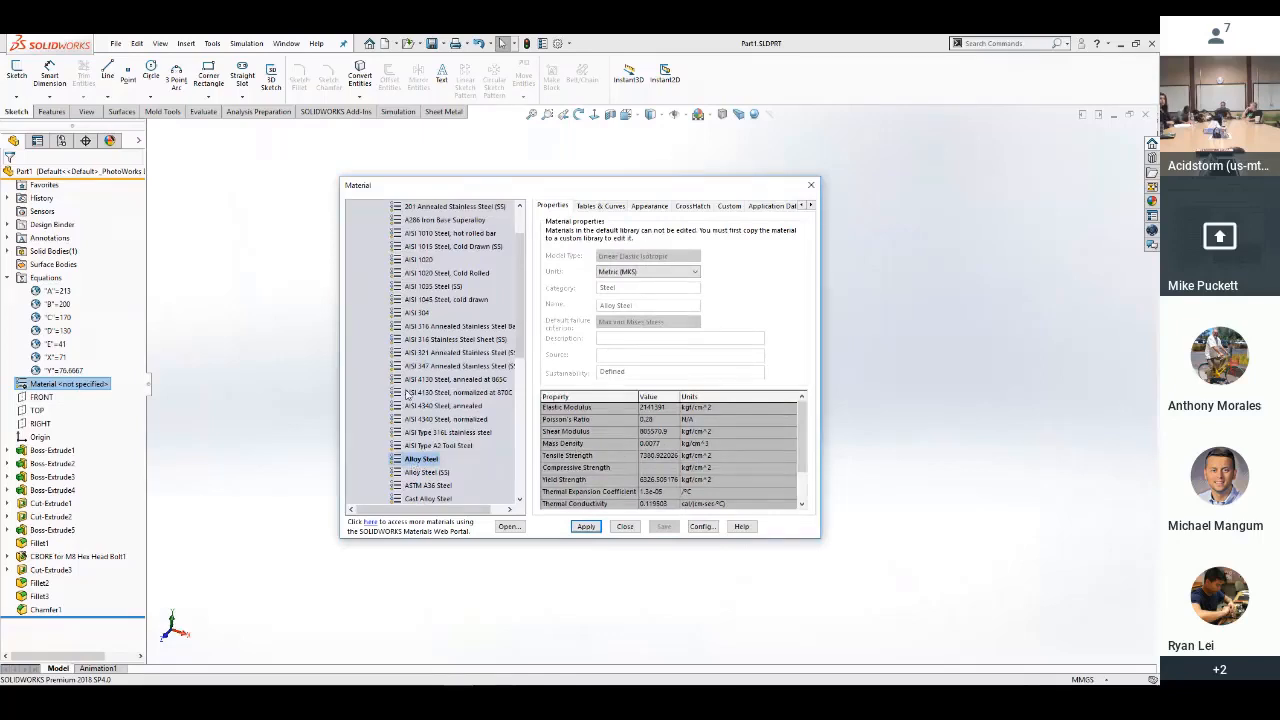
Browse the material library's main categories, including the custom plastics and the silicons
{"action": "scroll", "coordinate": [432, 392], "scroll_direction": "up", "scroll_amount": 5}
{"action": "left_click", "coordinate": [369, 234]}
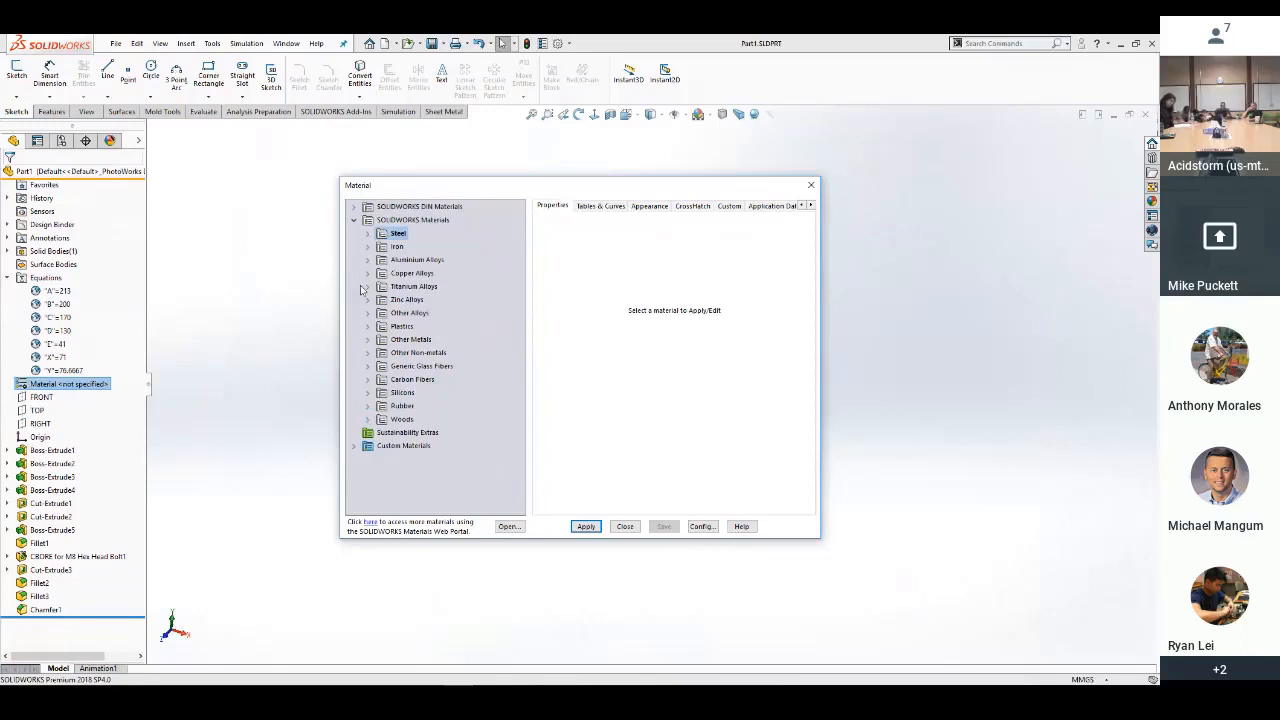
{"action": "left_click", "coordinate": [358, 449]}
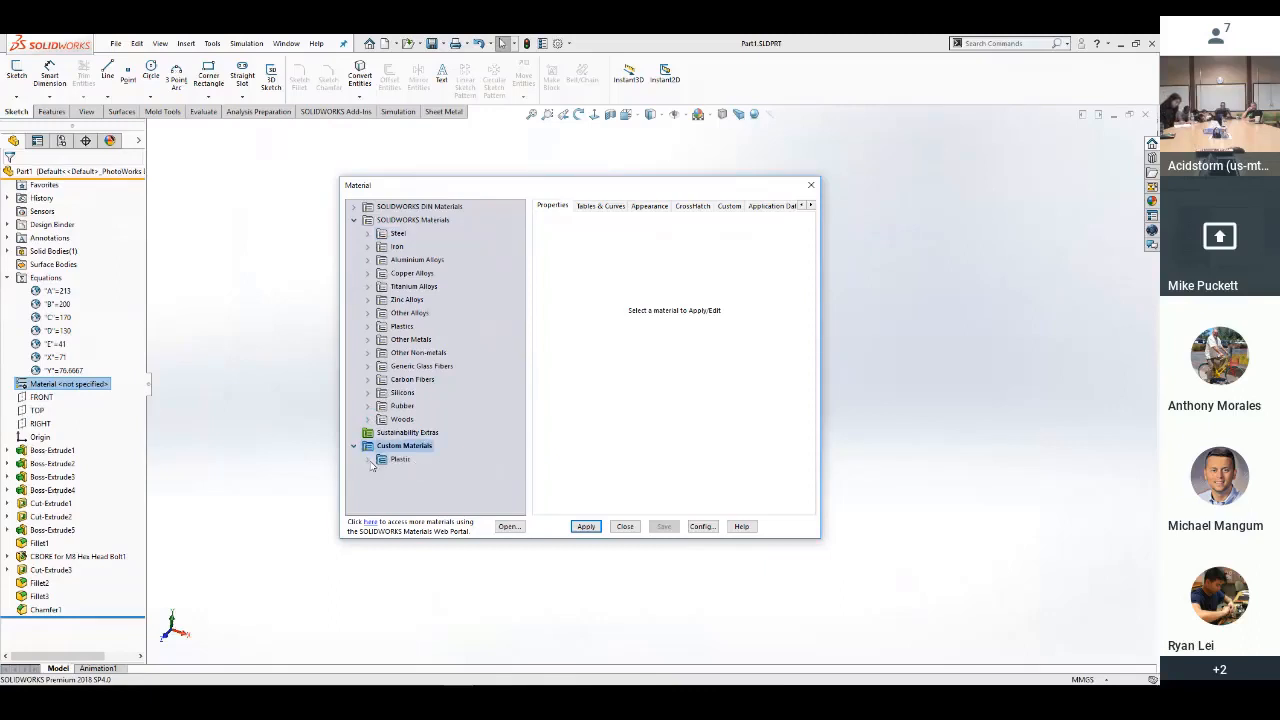
{"action": "left_click", "coordinate": [369, 460]}
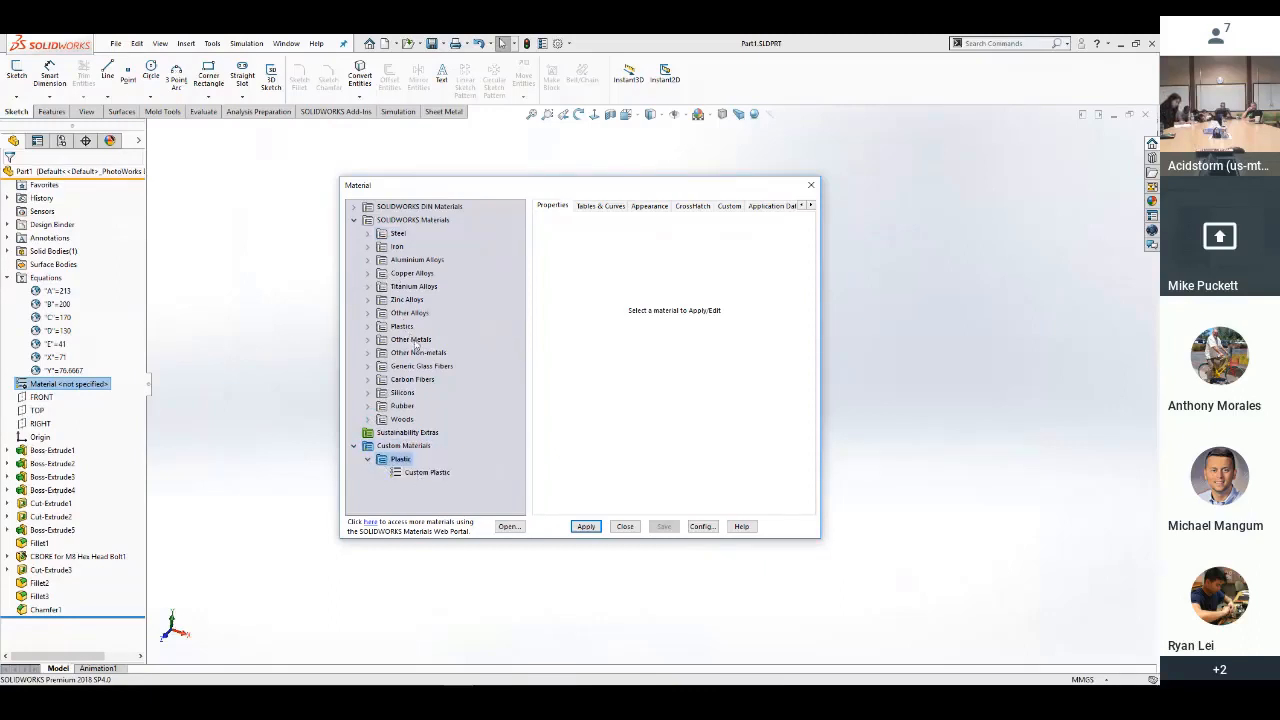
{"action": "left_click", "coordinate": [404, 393]}
{"action": "left_click", "coordinate": [368, 393]}
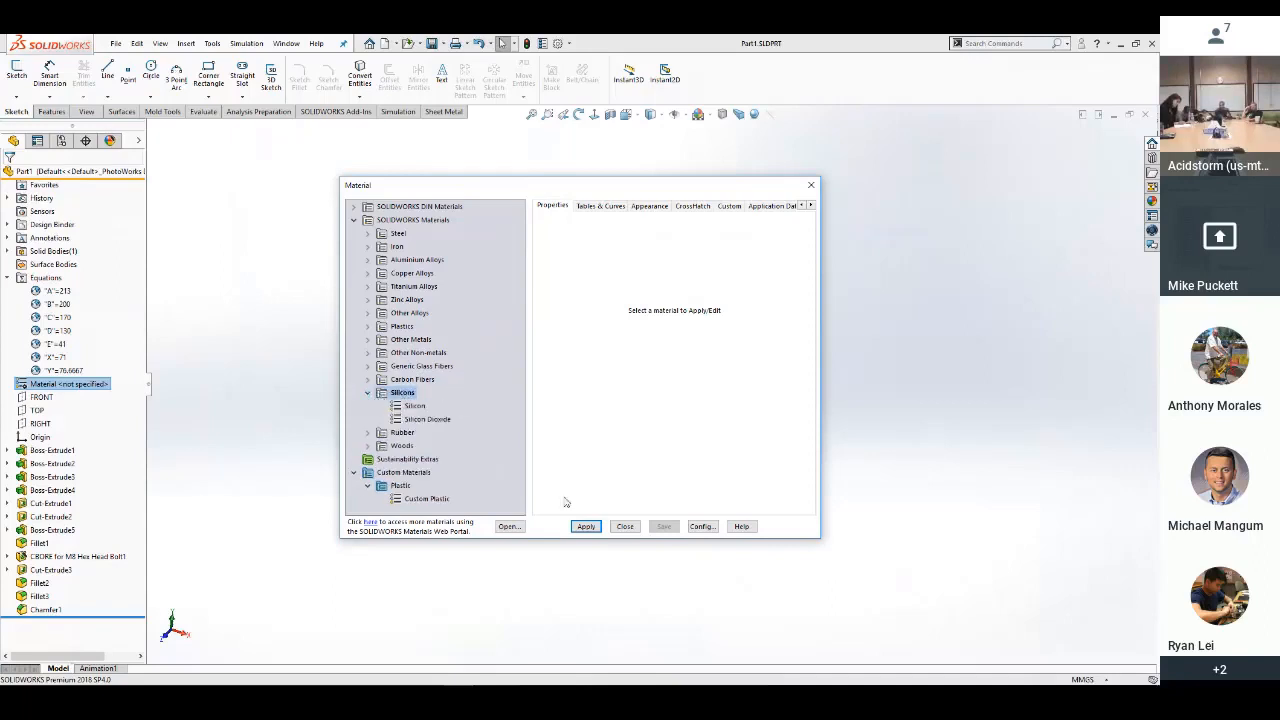
{"action": "left_click", "coordinate": [369, 395]}
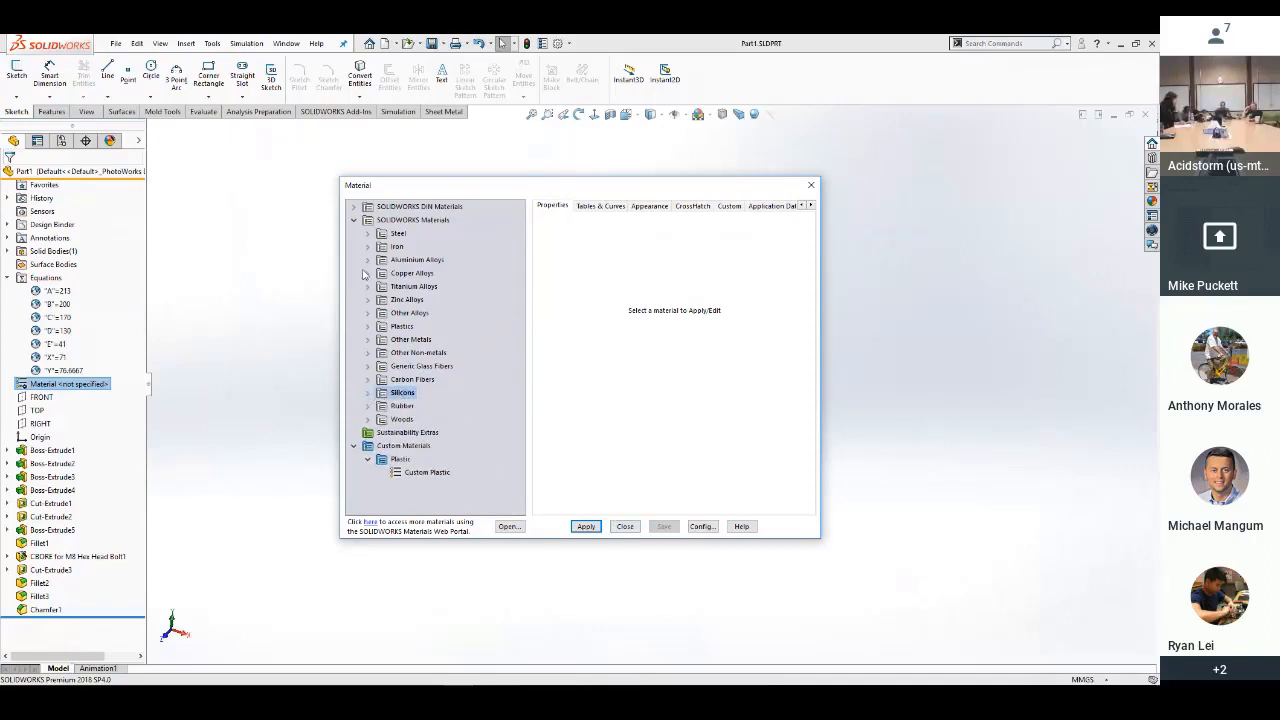
Assign Alloy Steel from the SOLIDWORKS steel category to the part and save the file
{"action": "left_click", "coordinate": [368, 234]}
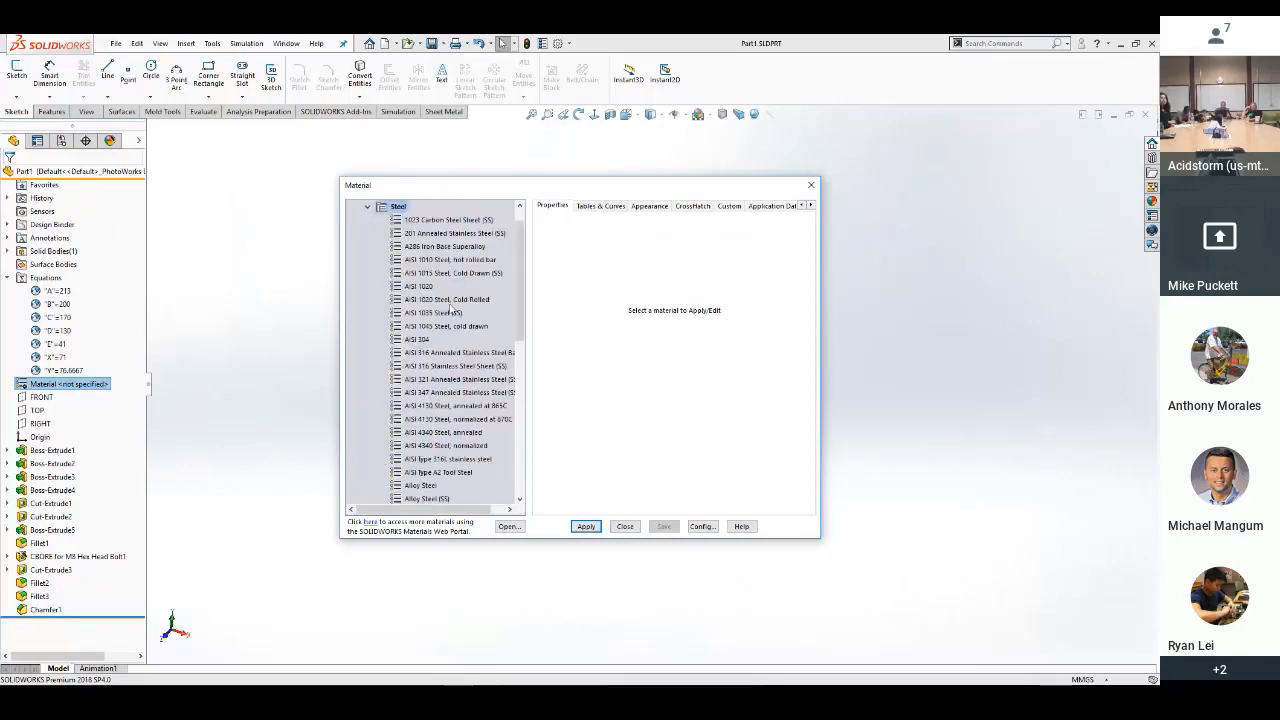
{"action": "left_click", "coordinate": [410, 485]}
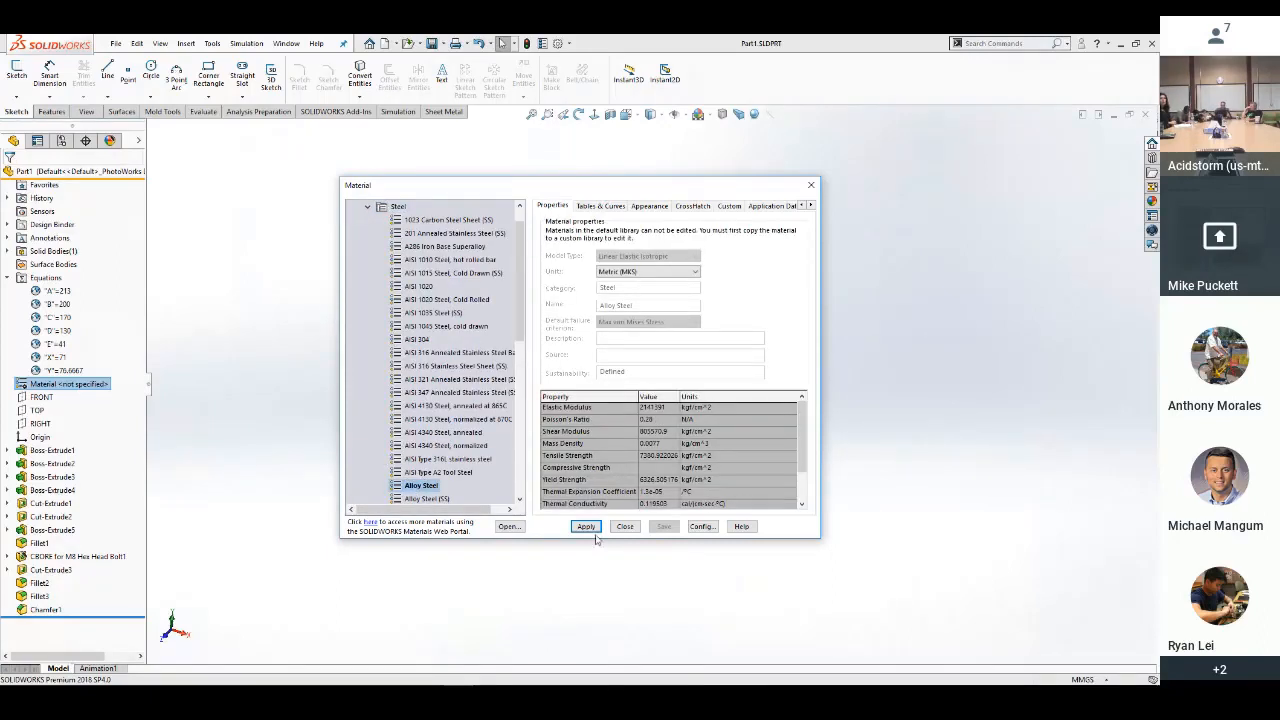
{"action": "left_click", "coordinate": [586, 526]}
{"action": "left_click", "coordinate": [625, 527]}
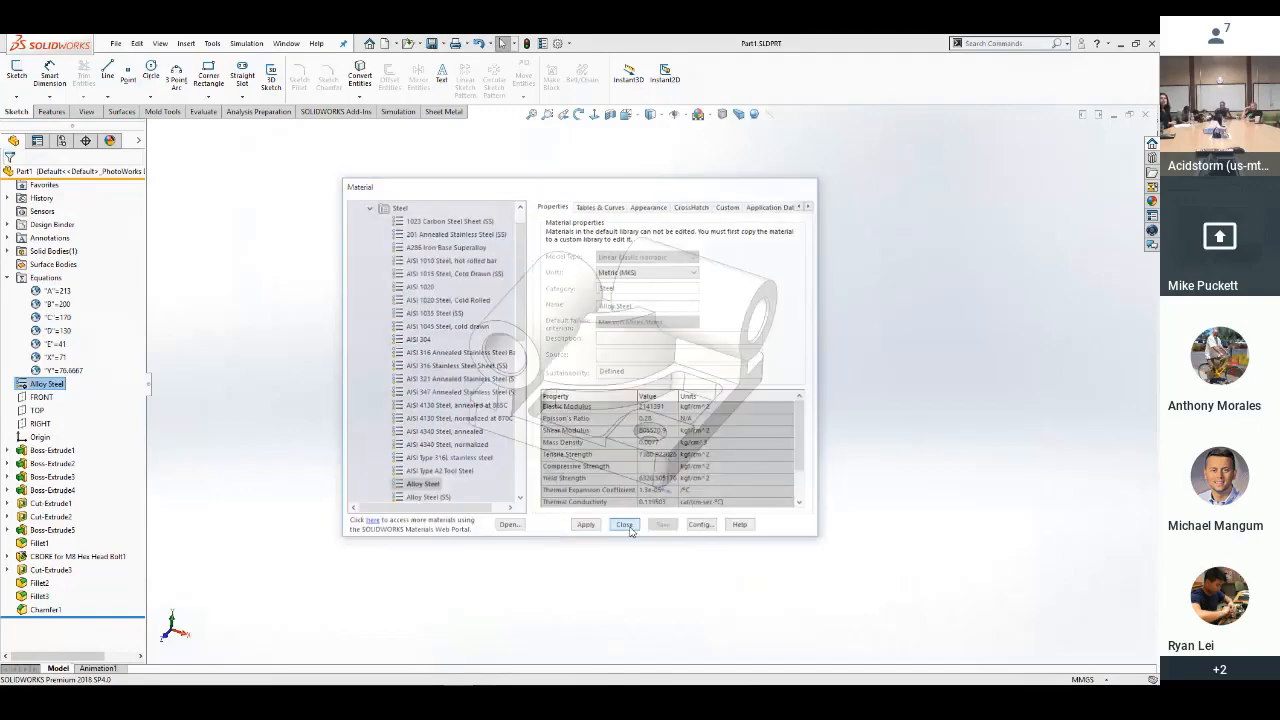
{"action": "scroll", "coordinate": [688, 415], "scroll_direction": "down", "scroll_amount": 5}
{"action": "scroll", "coordinate": [688, 415], "scroll_direction": "up", "scroll_amount": 3}
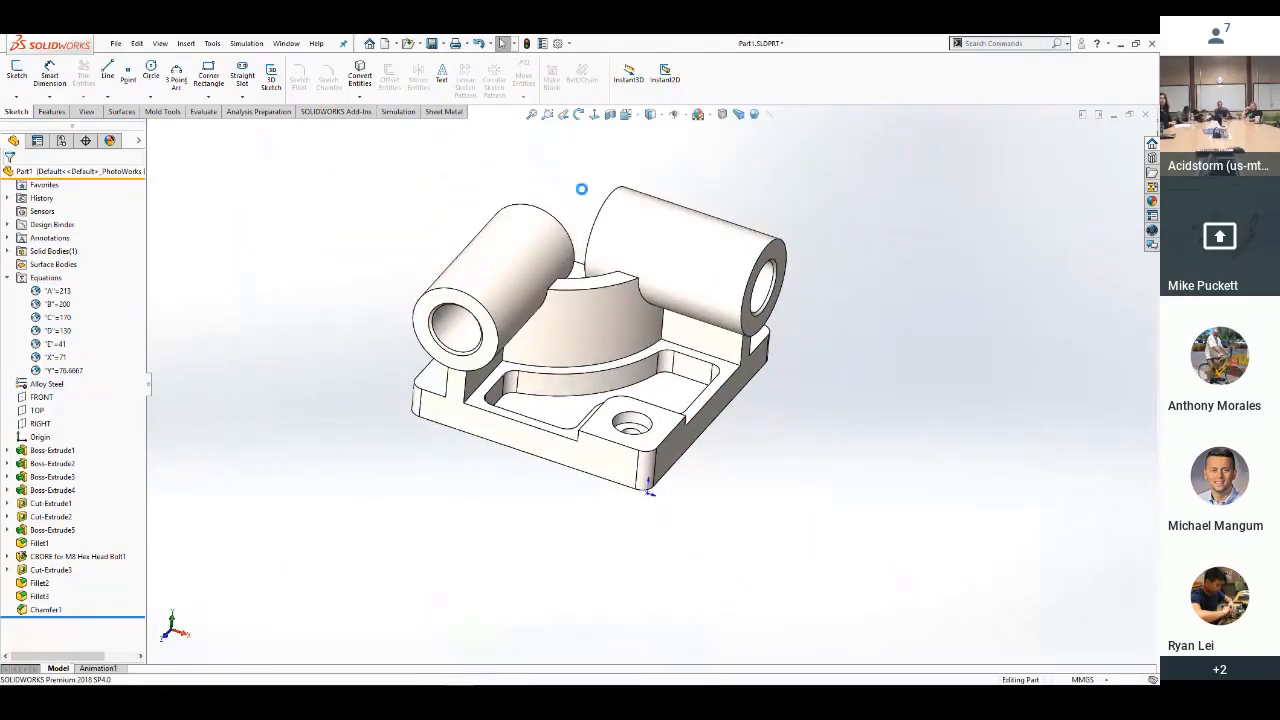
{"action": "left_click", "coordinate": [422, 198]}
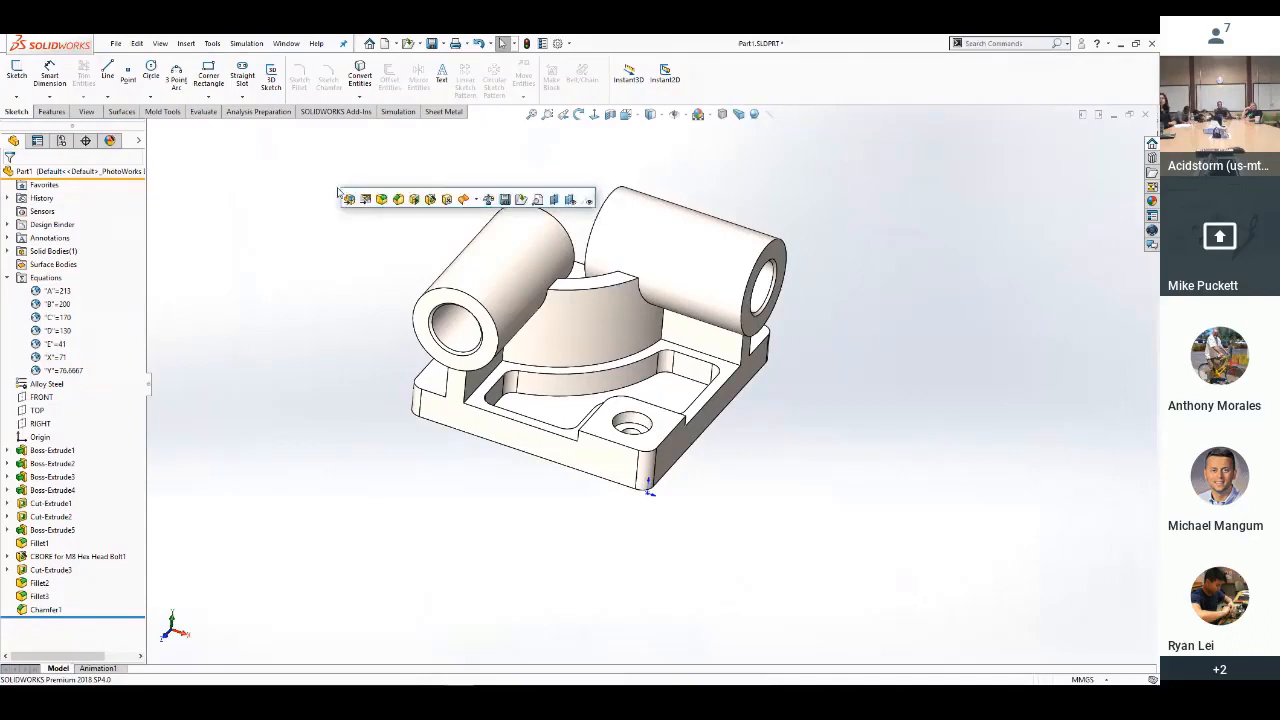
{"action": "key", "text": "ctrl+s"}
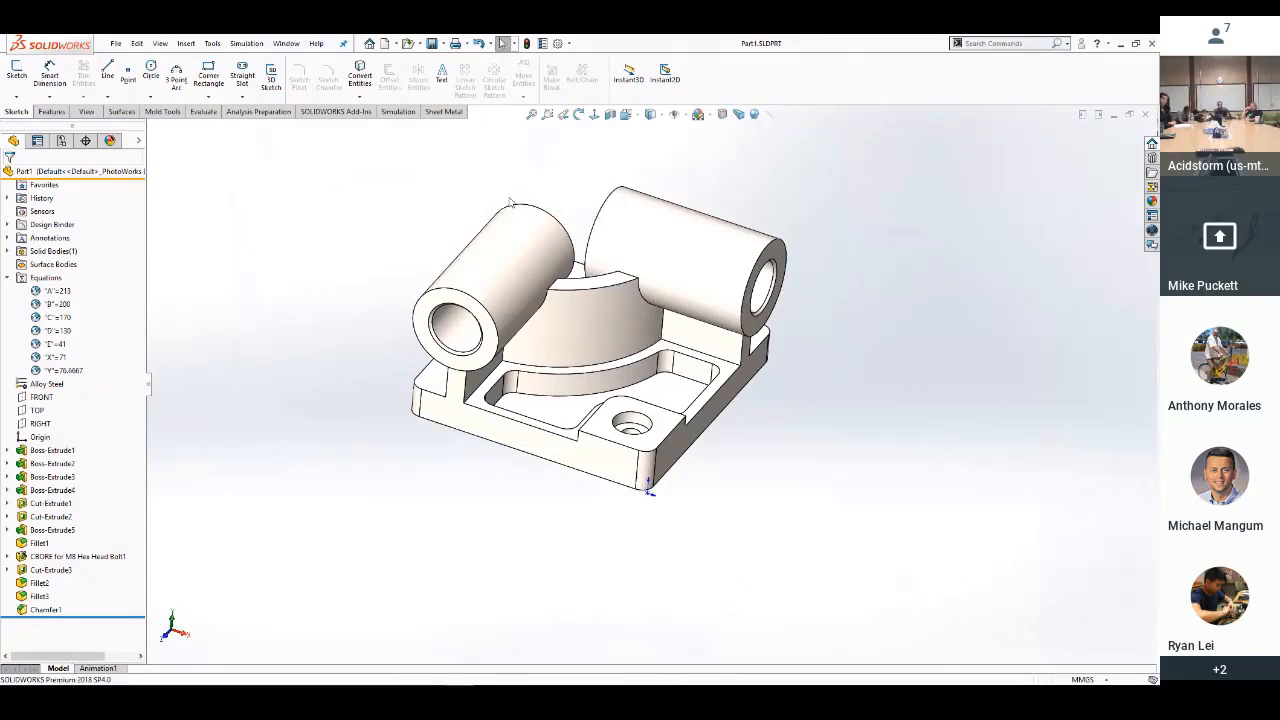
Evaluate the part's mass properties in custom units with three decimal places, and switch to the slide with the mass question
{"action": "left_click", "coordinate": [662, 211]}
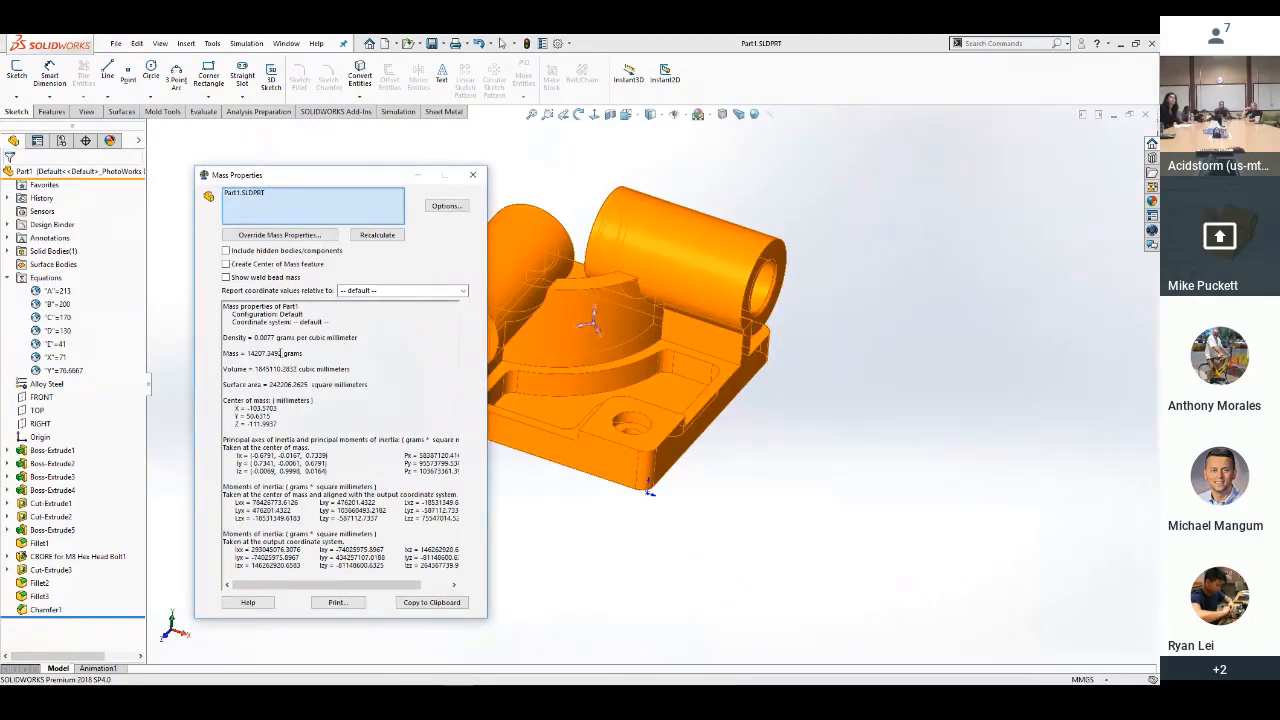
{"action": "left_click", "coordinate": [447, 208]}
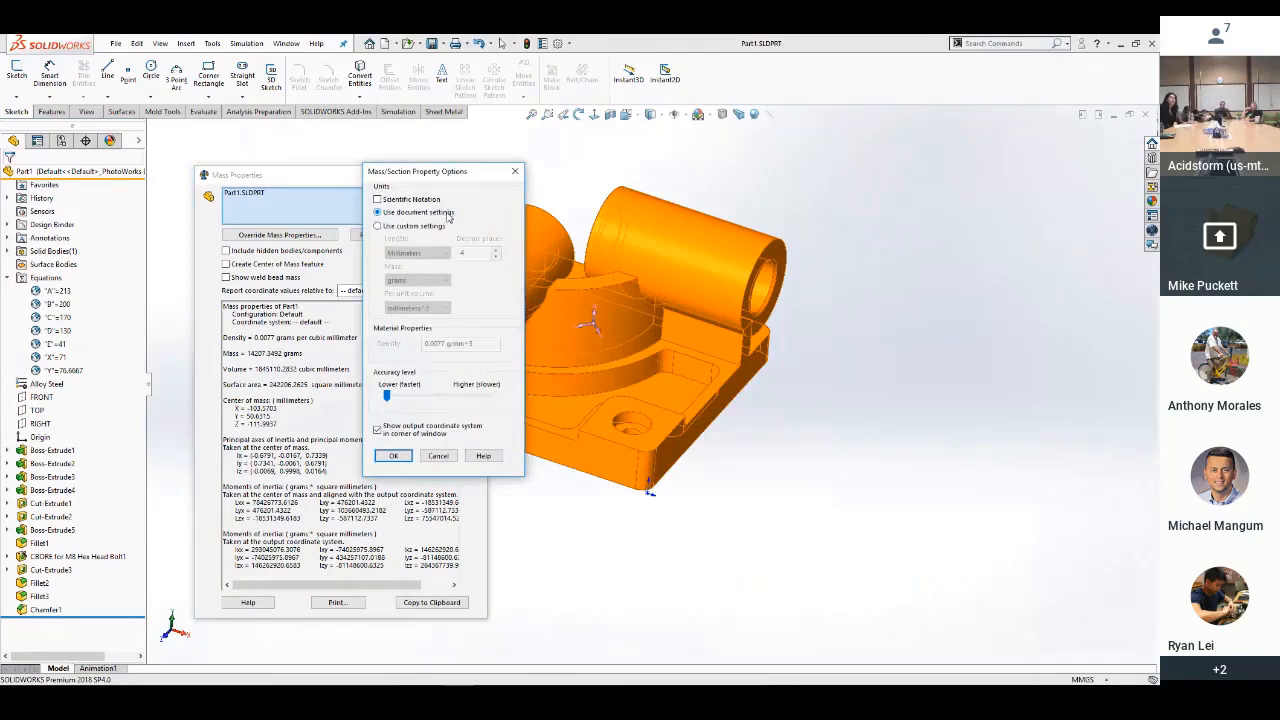
{"action": "left_click", "coordinate": [378, 227]}
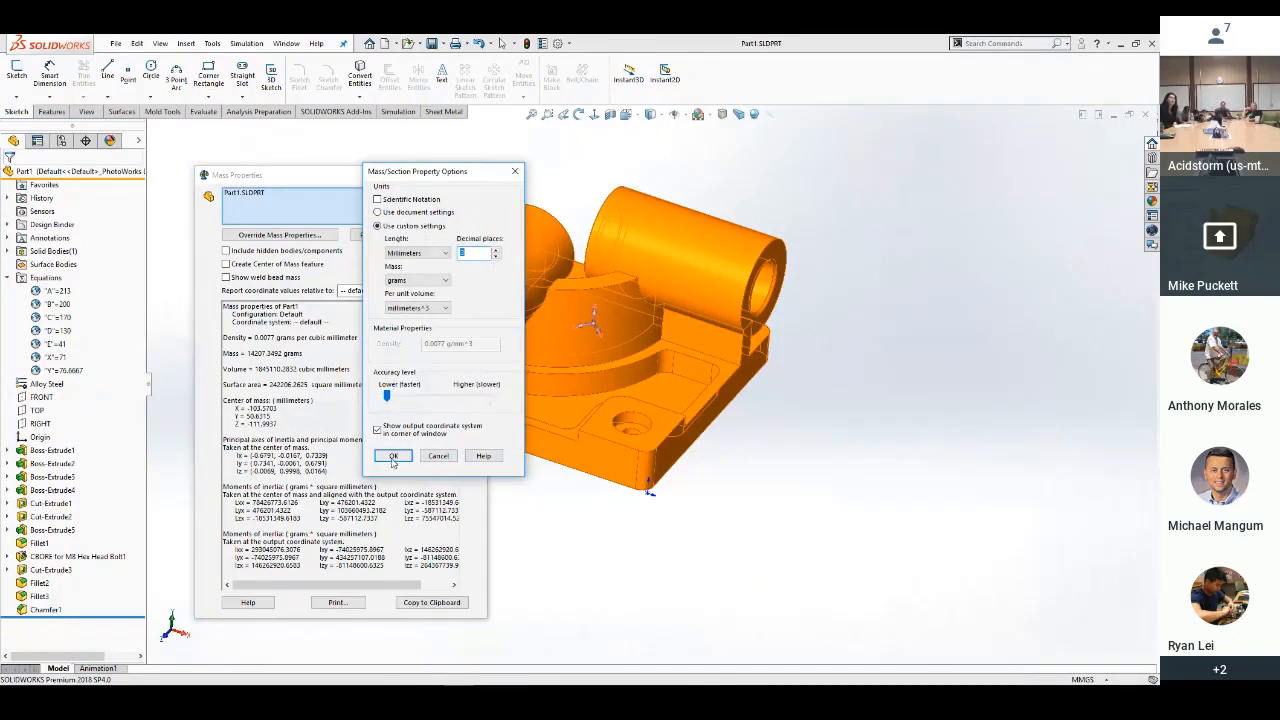
{"action": "left_click", "coordinate": [393, 456]}
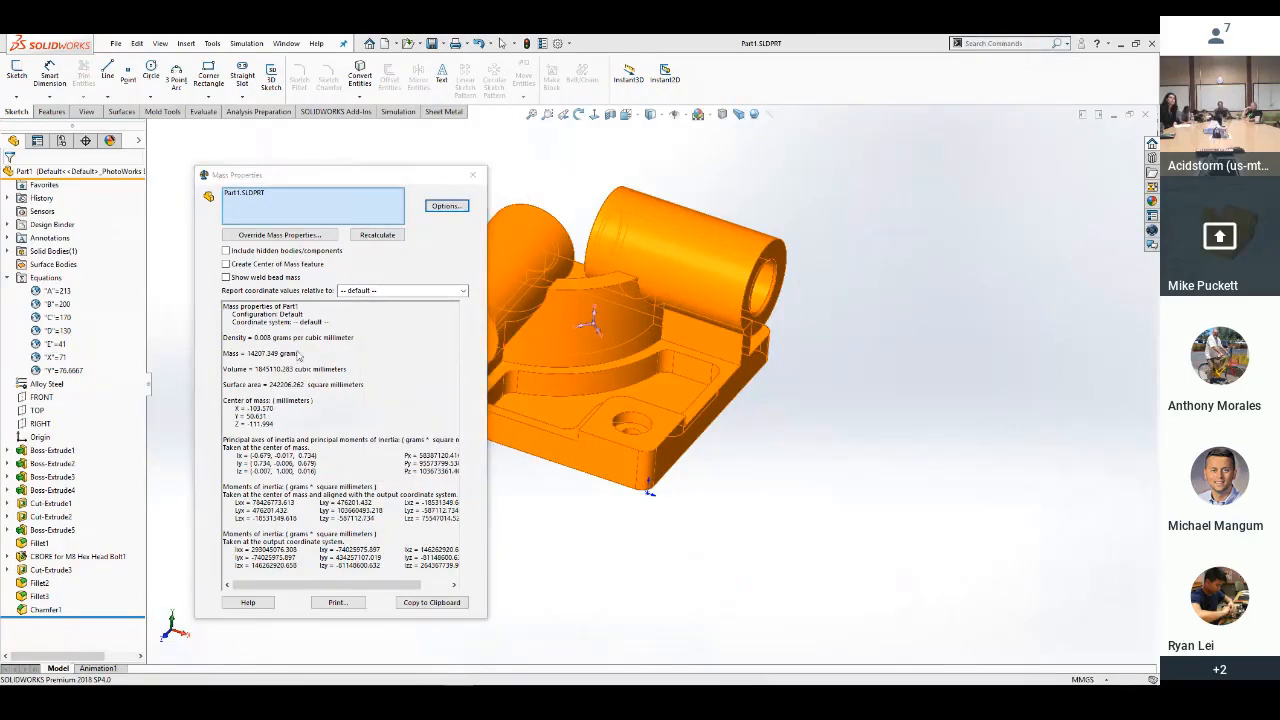
{"action": "key", "text": "alt+Tab"}
{"action": "key", "text": "Right"}
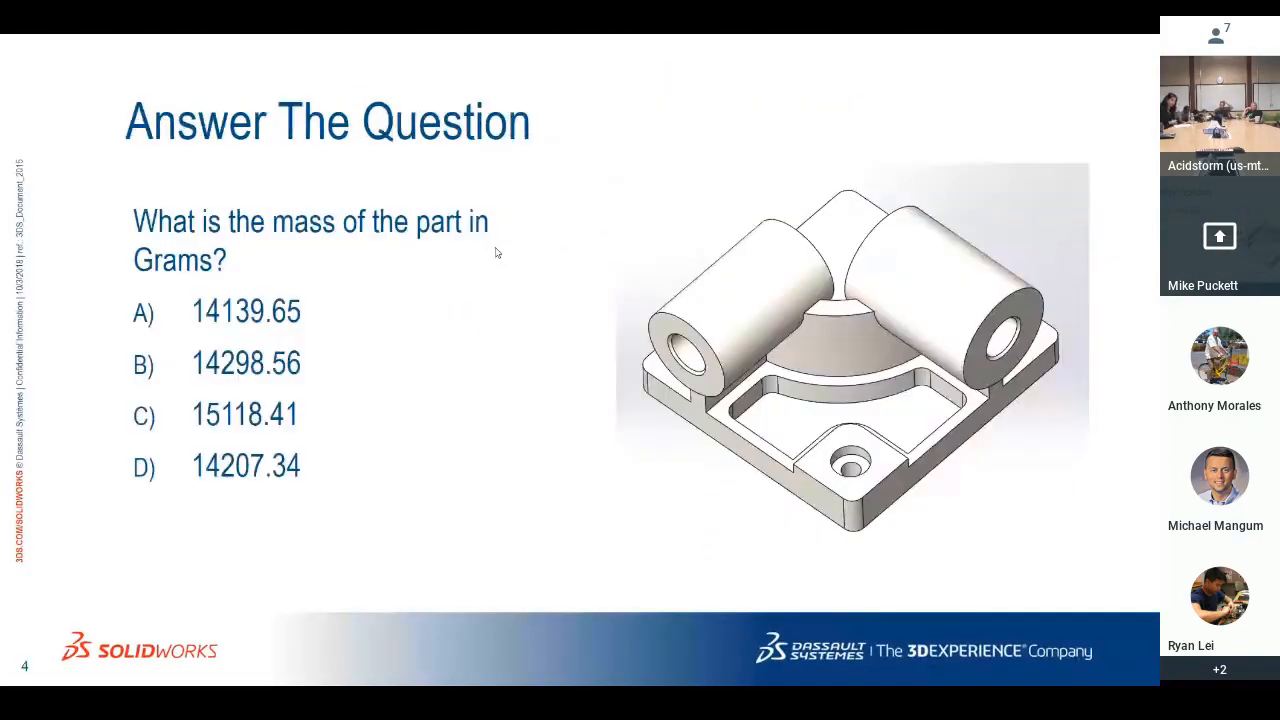
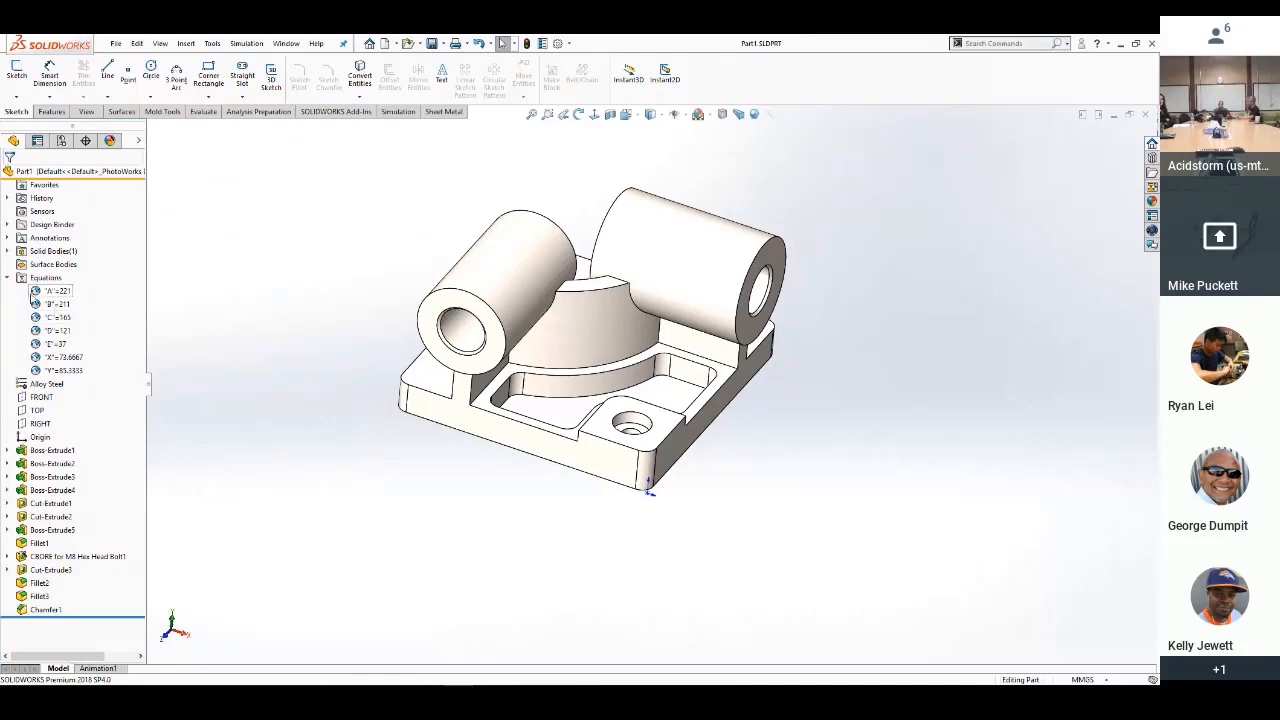
Collapse the equations list and suppress the corner pad extrusion Boss-Extrude5 with its dependent features
{"action": "left_click", "coordinate": [8, 277]}
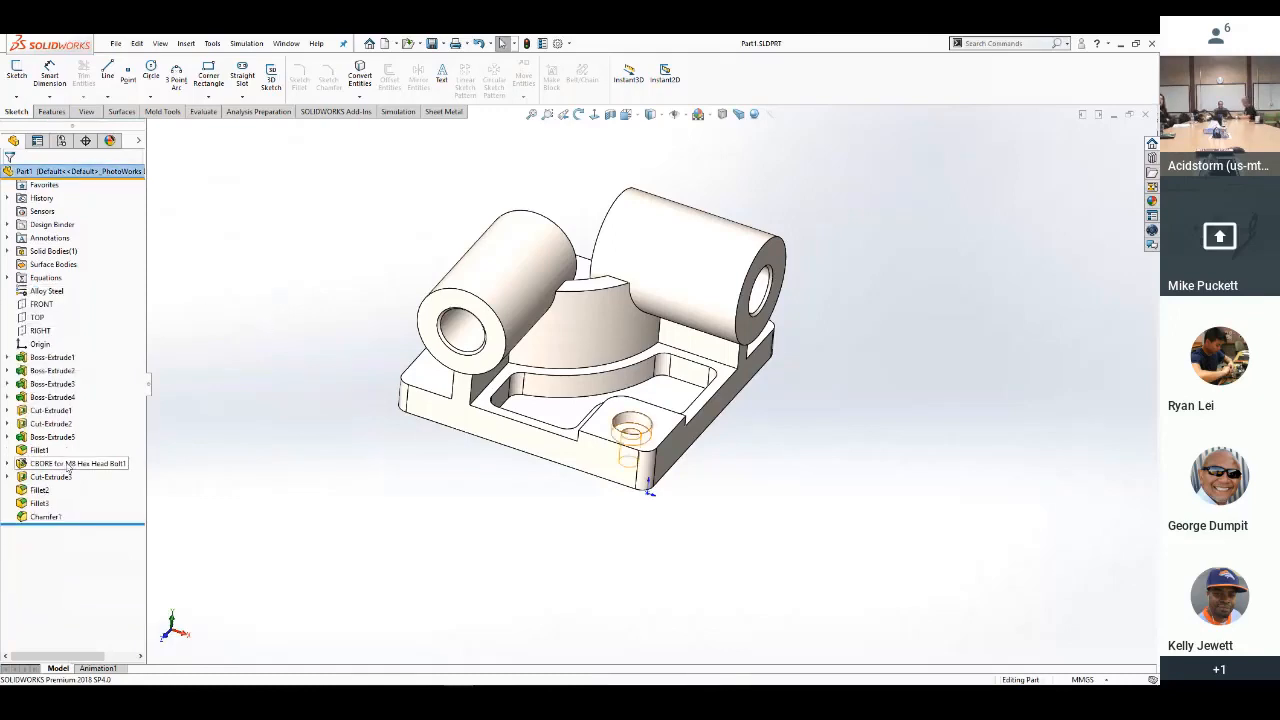
{"action": "left_click", "coordinate": [47, 438]}
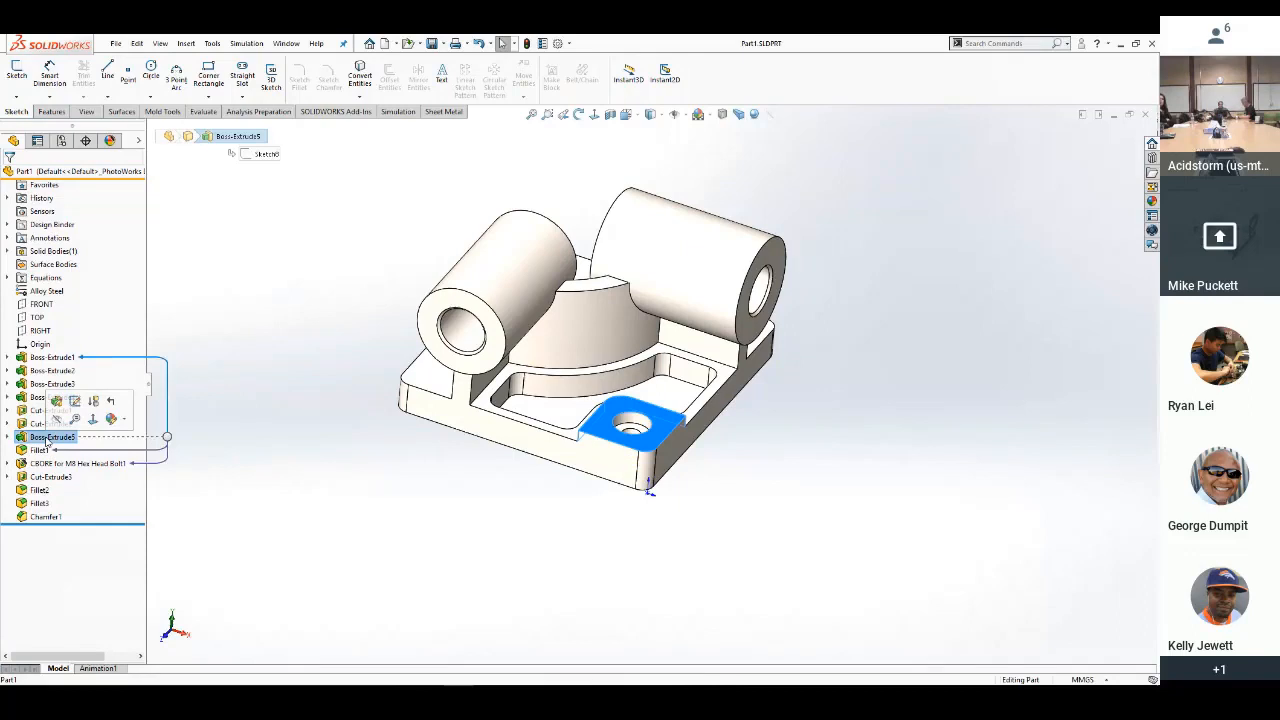
{"action": "right_click", "coordinate": [47, 441]}
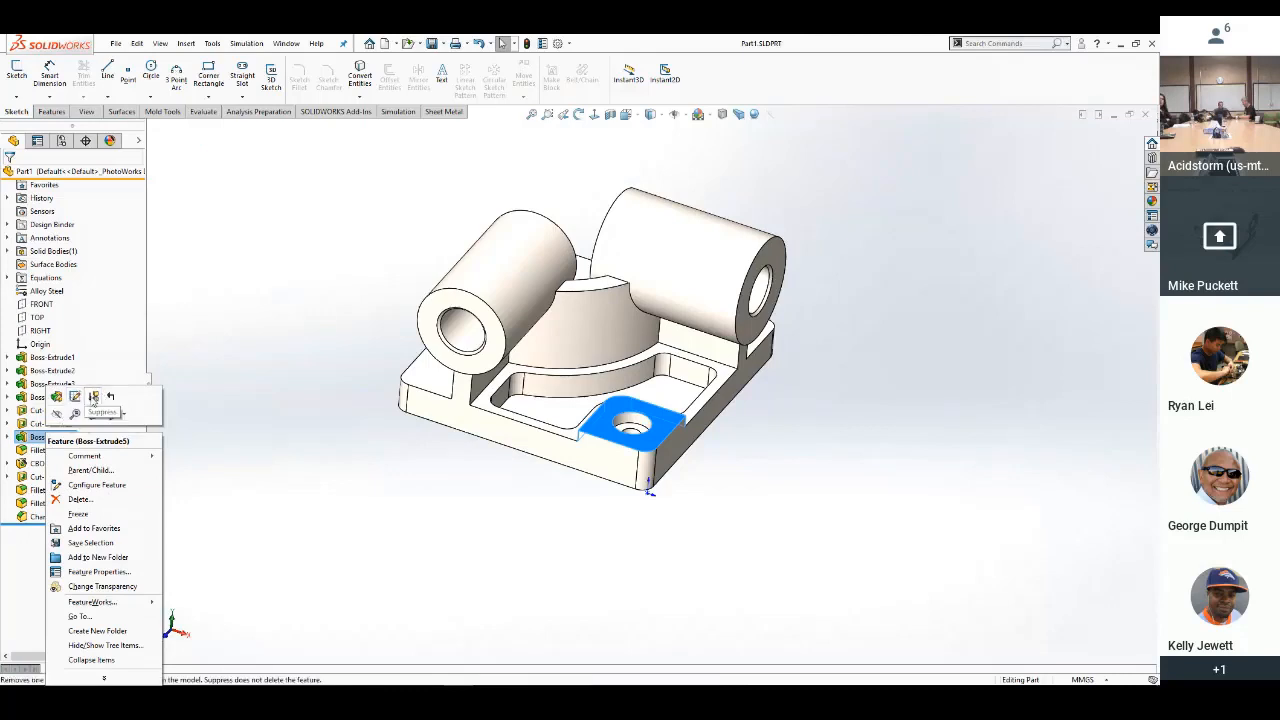
{"action": "left_click", "coordinate": [93, 397]}
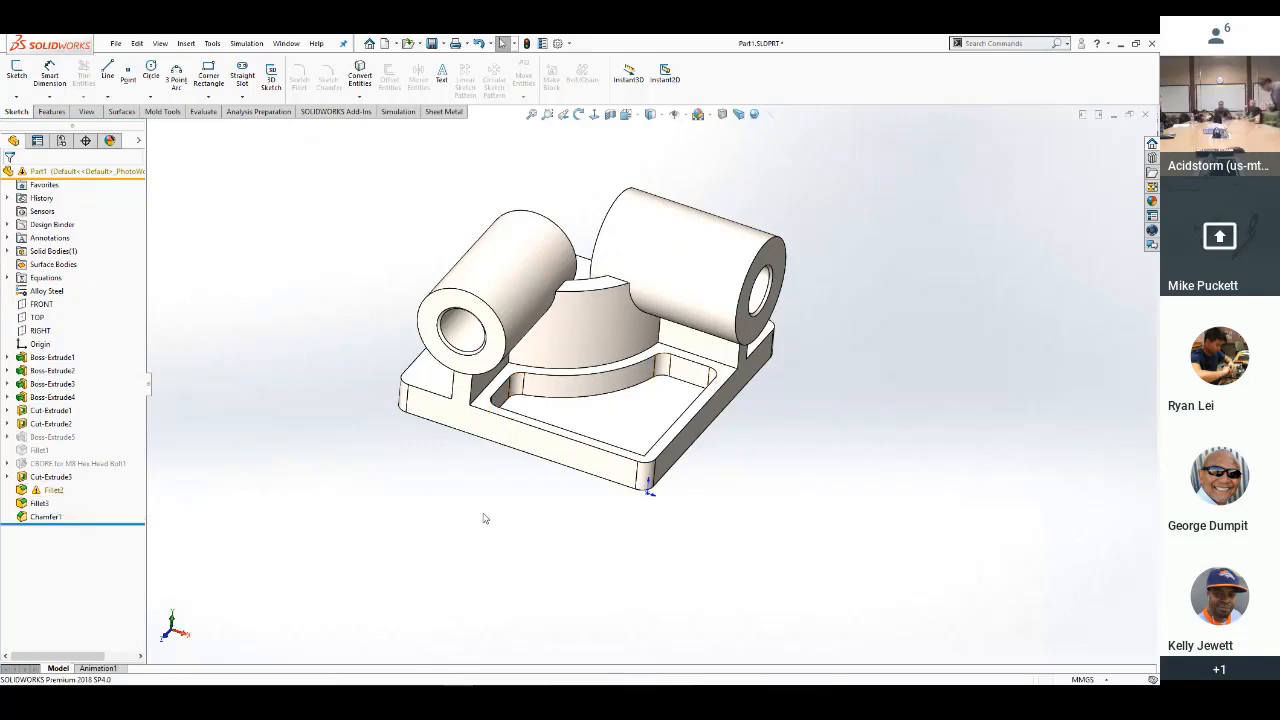
Edit the 10 mm pocket fillet and add the pocket's vertical corner edge where the corner pad was
{"action": "middle_click_drag", "start_coordinate": [486, 517], "coordinate": [669, 474]}
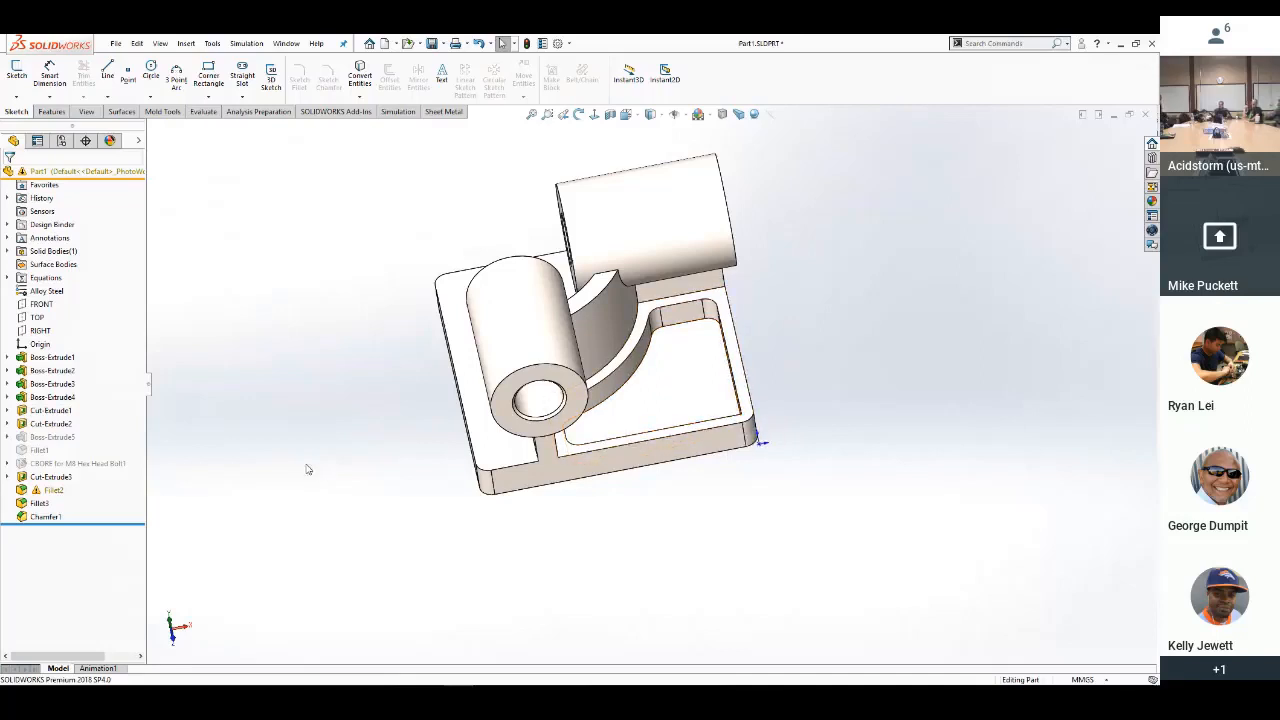
{"action": "left_click", "coordinate": [46, 491]}
{"action": "right_click", "coordinate": [44, 495]}
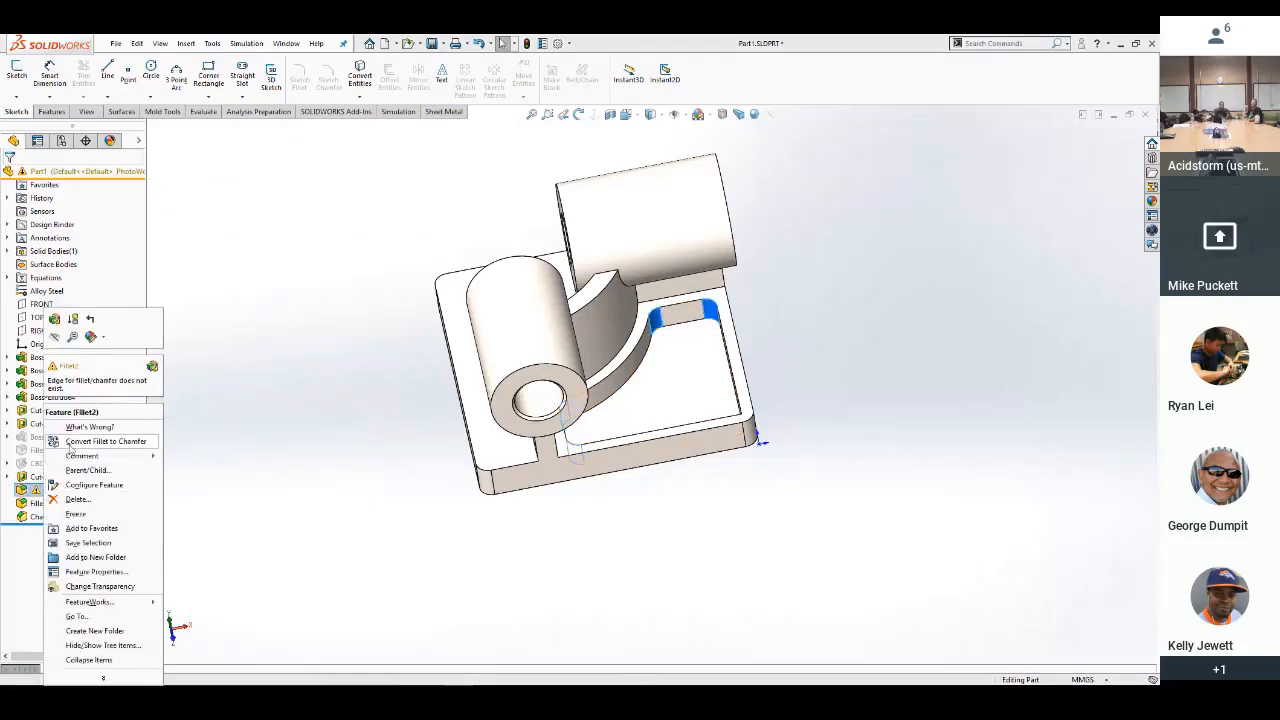
{"action": "left_click", "coordinate": [249, 346]}
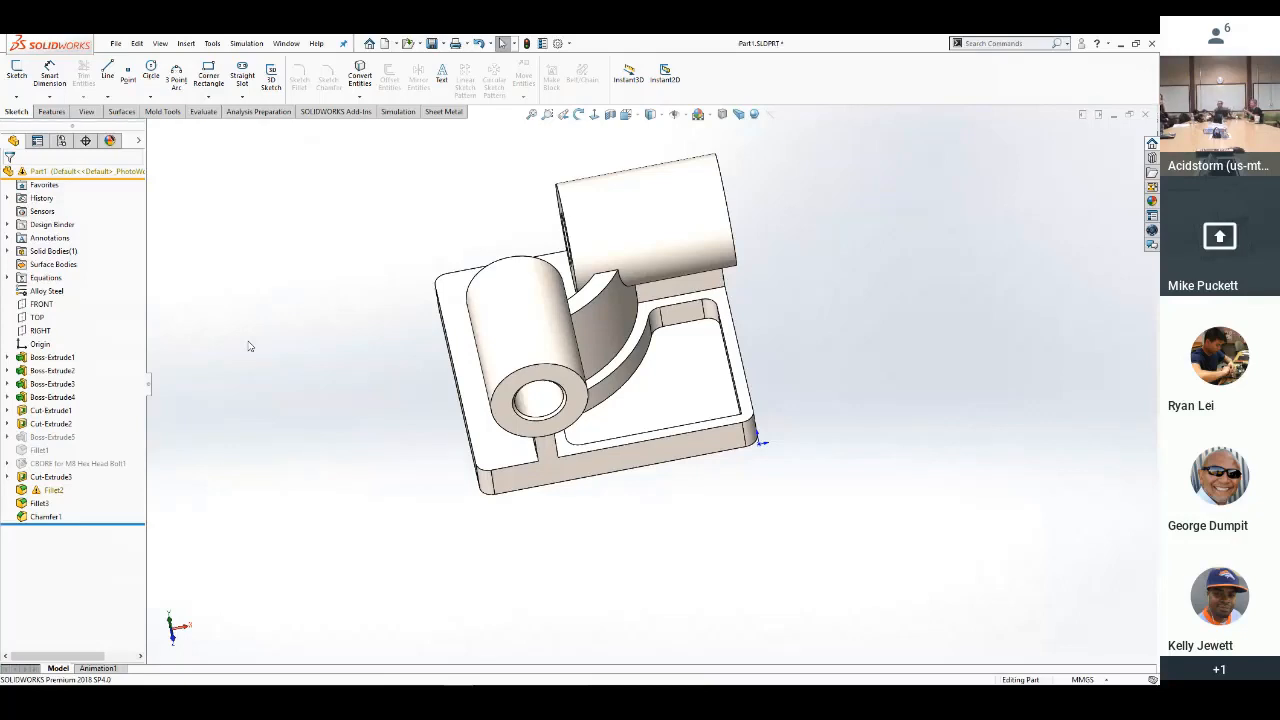
{"action": "right_click", "coordinate": [50, 490]}
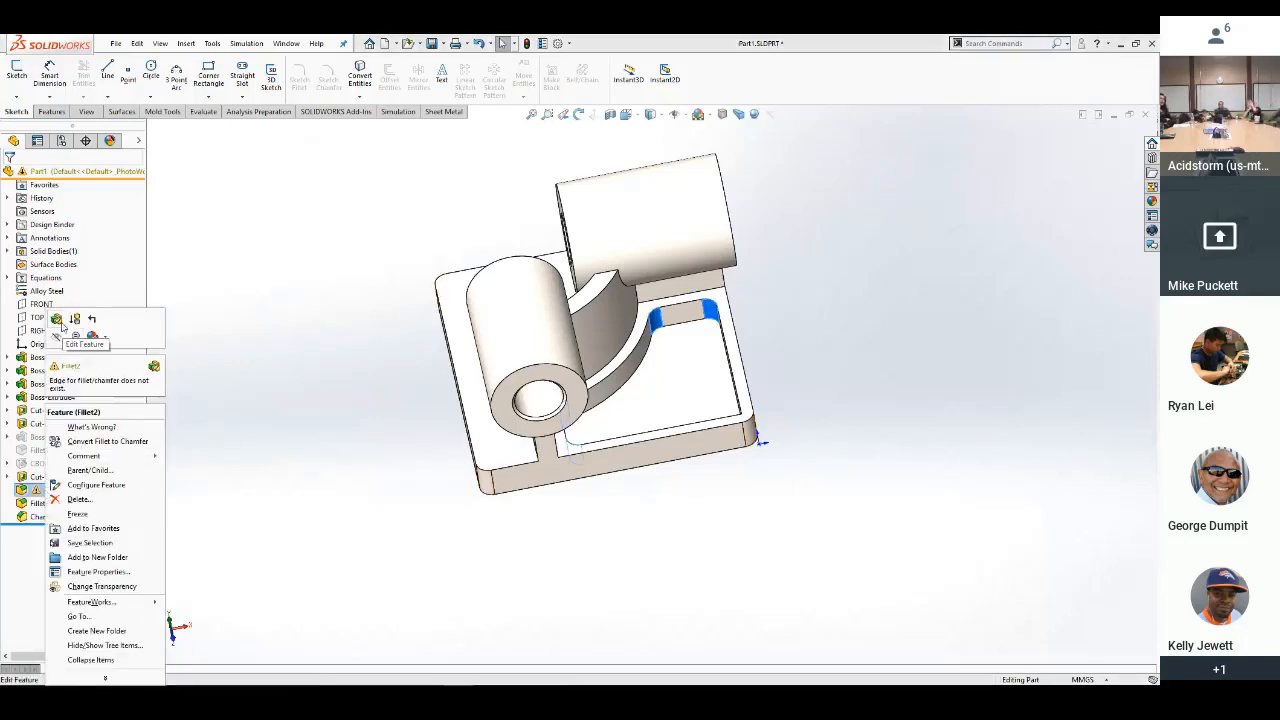
{"action": "left_click", "coordinate": [56, 318]}
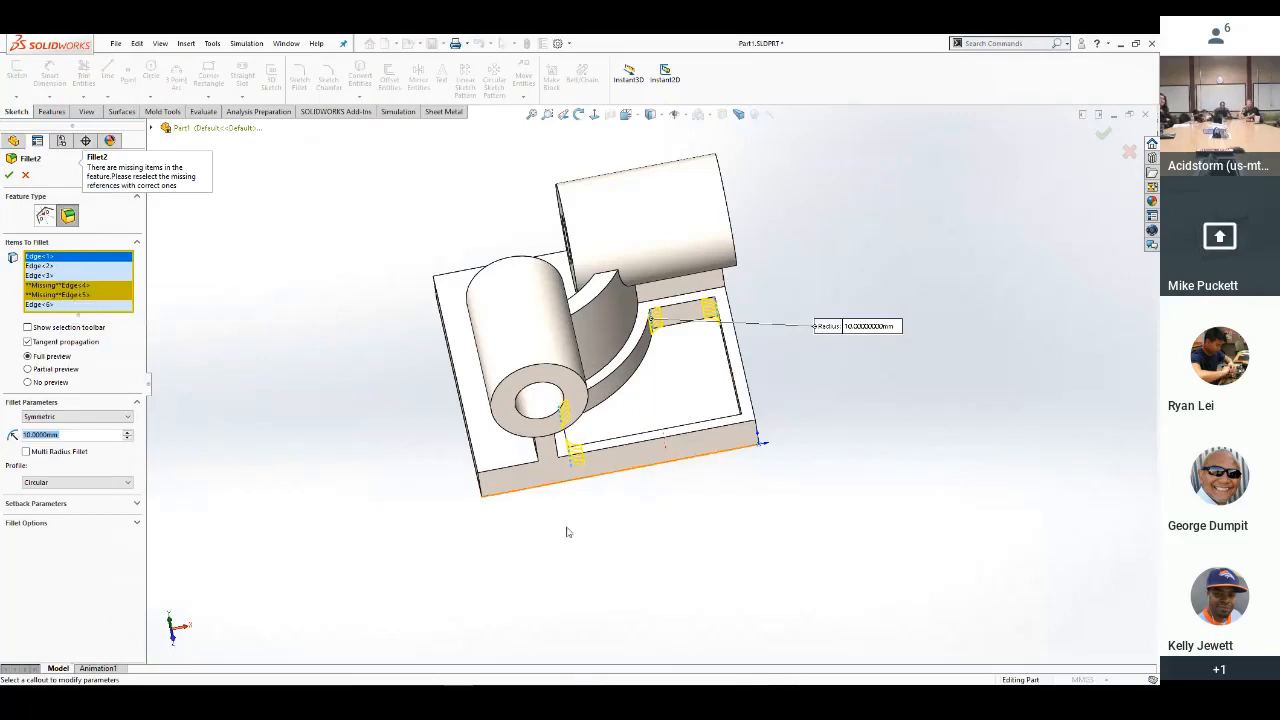
{"action": "middle_click_drag", "start_coordinate": [586, 514], "coordinate": [723, 531]}
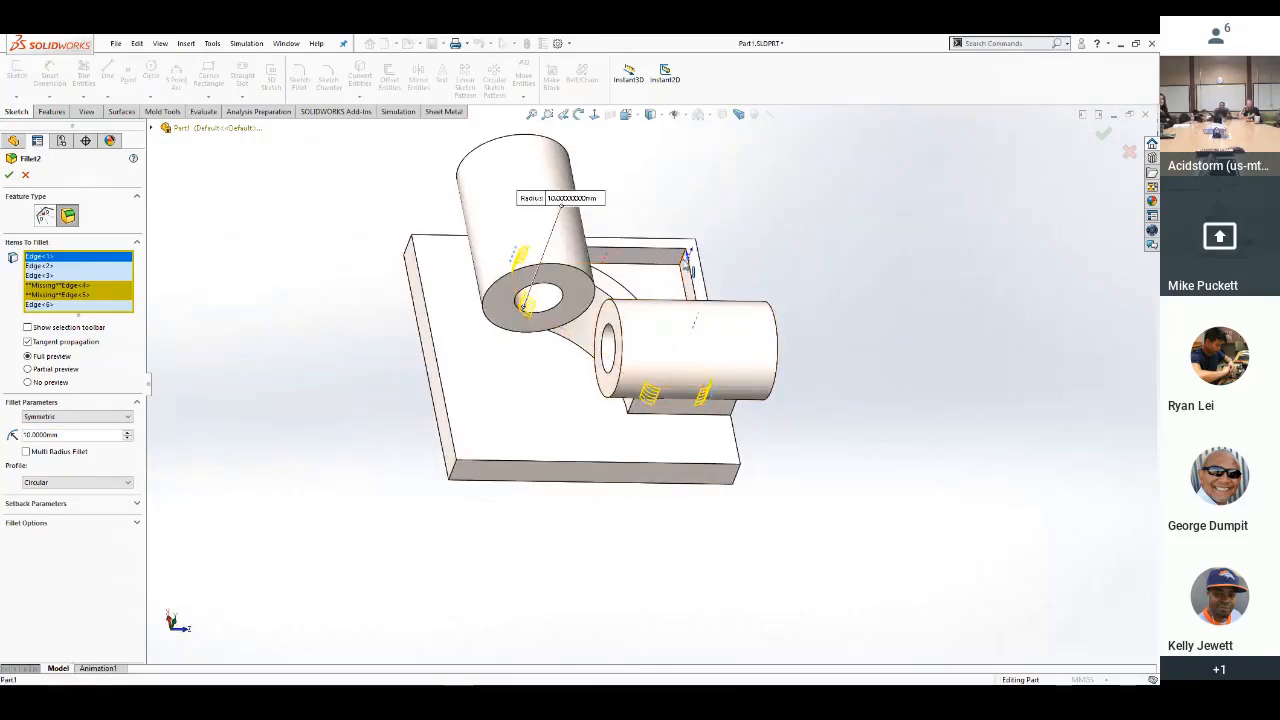
{"action": "left_click", "coordinate": [685, 257]}
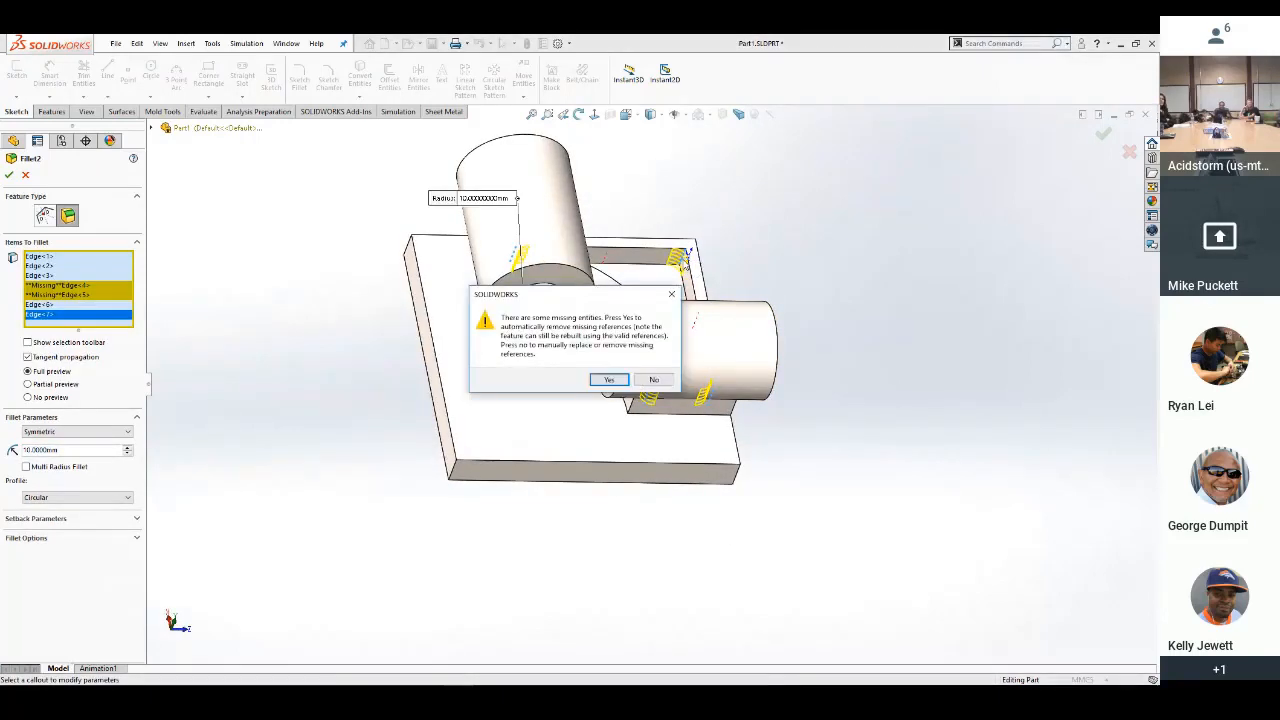
Remove the two missing edge references from the 10 mm pocket fillet and accept the repaired feature
{"action": "left_click", "coordinate": [654, 380]}
{"action": "left_click", "coordinate": [84, 287]}
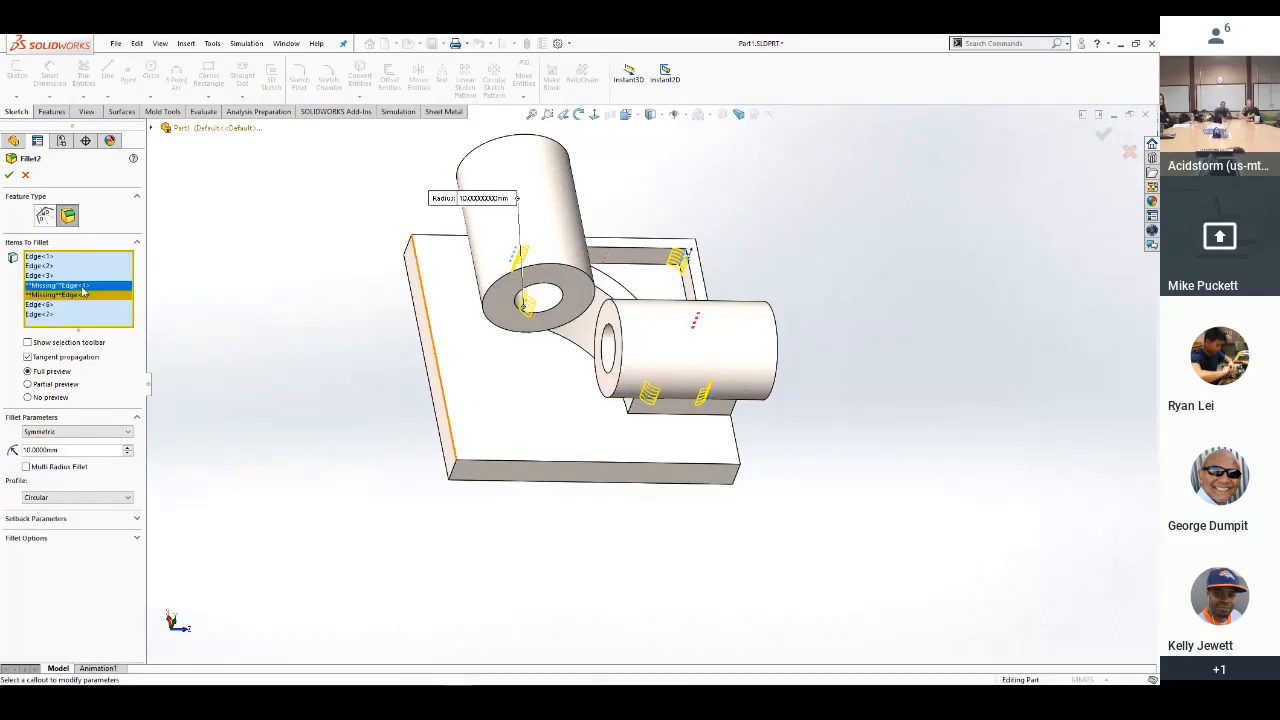
{"action": "left_click", "coordinate": [85, 296], "text": "ctrl"}
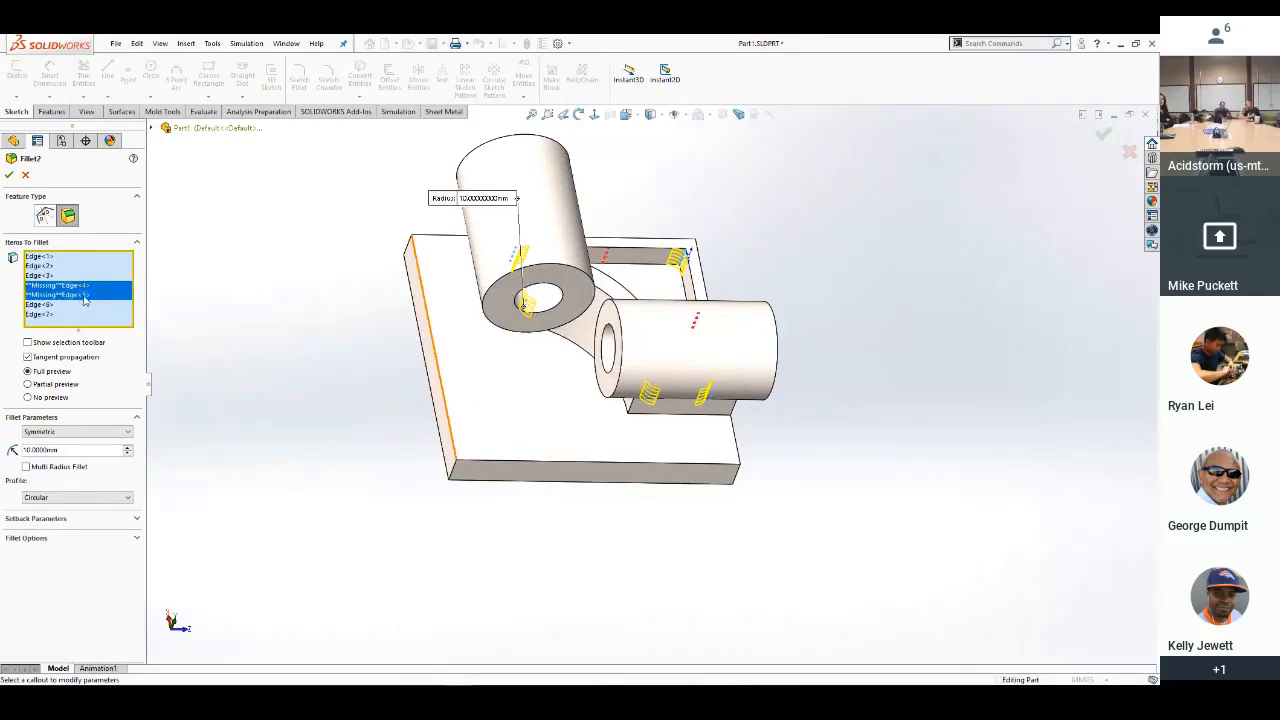
{"action": "right_click", "coordinate": [85, 297]}
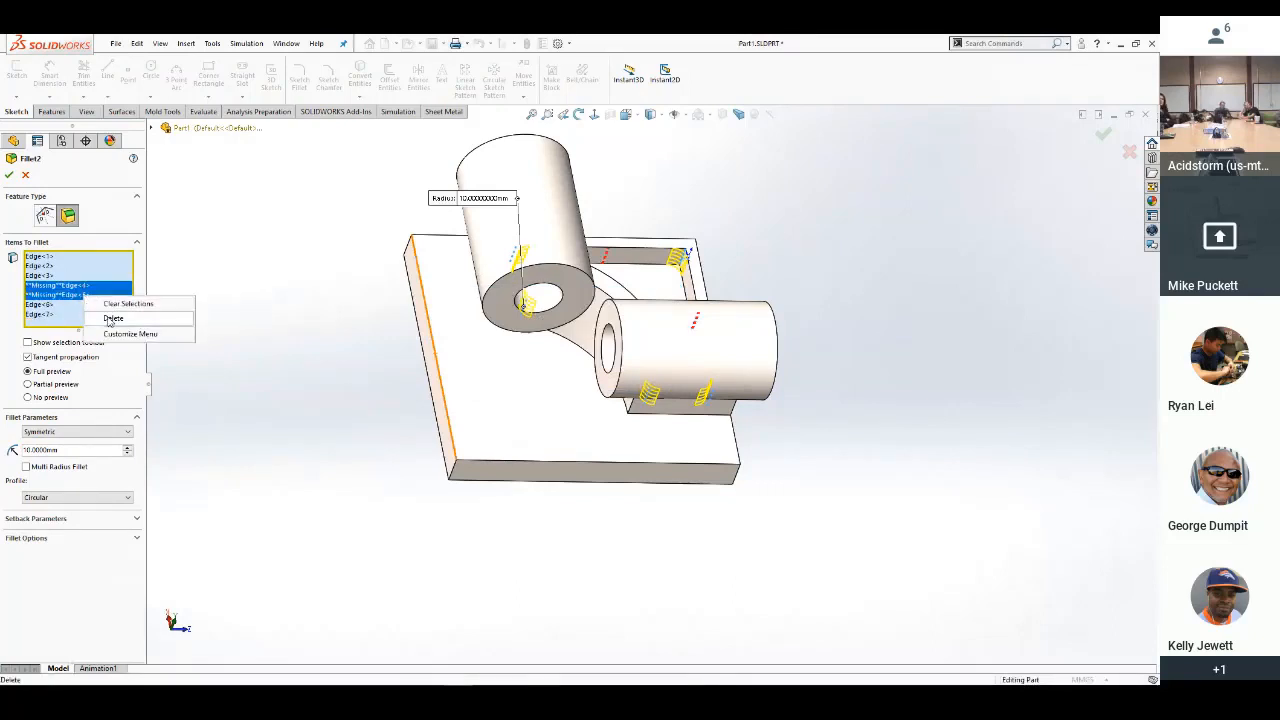
{"action": "left_click", "coordinate": [110, 320]}
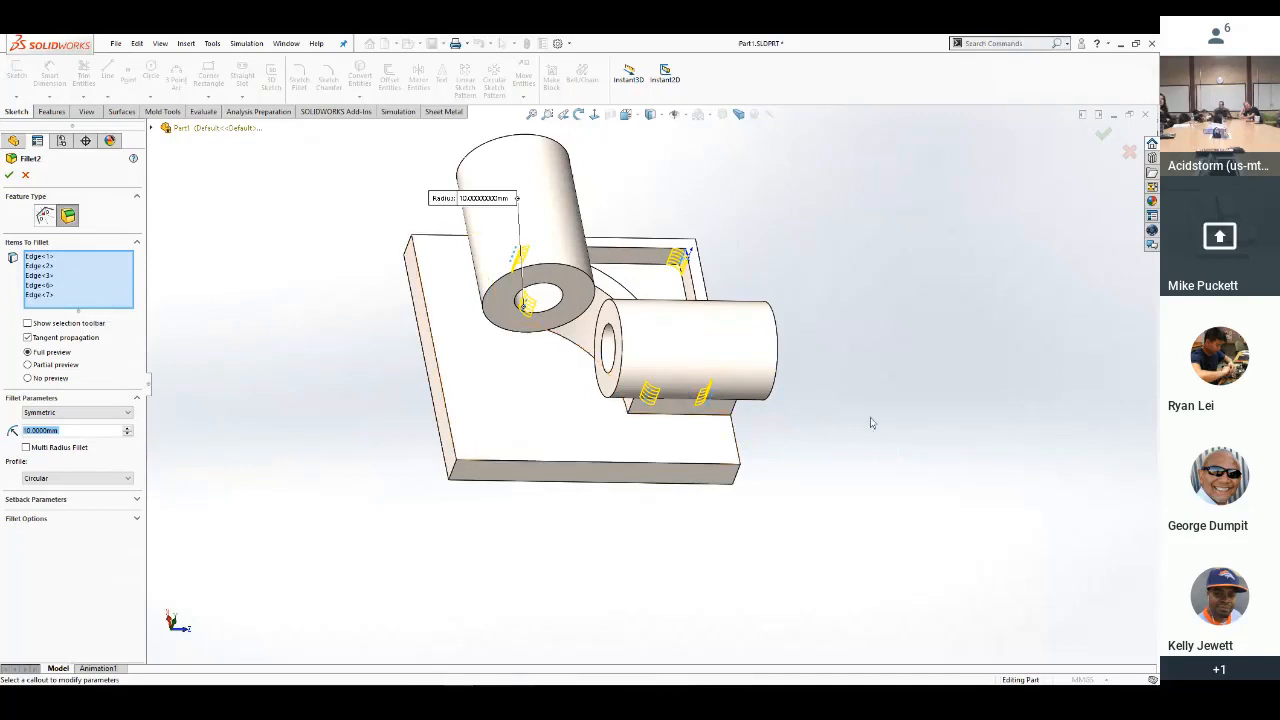
{"action": "middle_click_drag", "start_coordinate": [871, 423], "coordinate": [772, 446]}
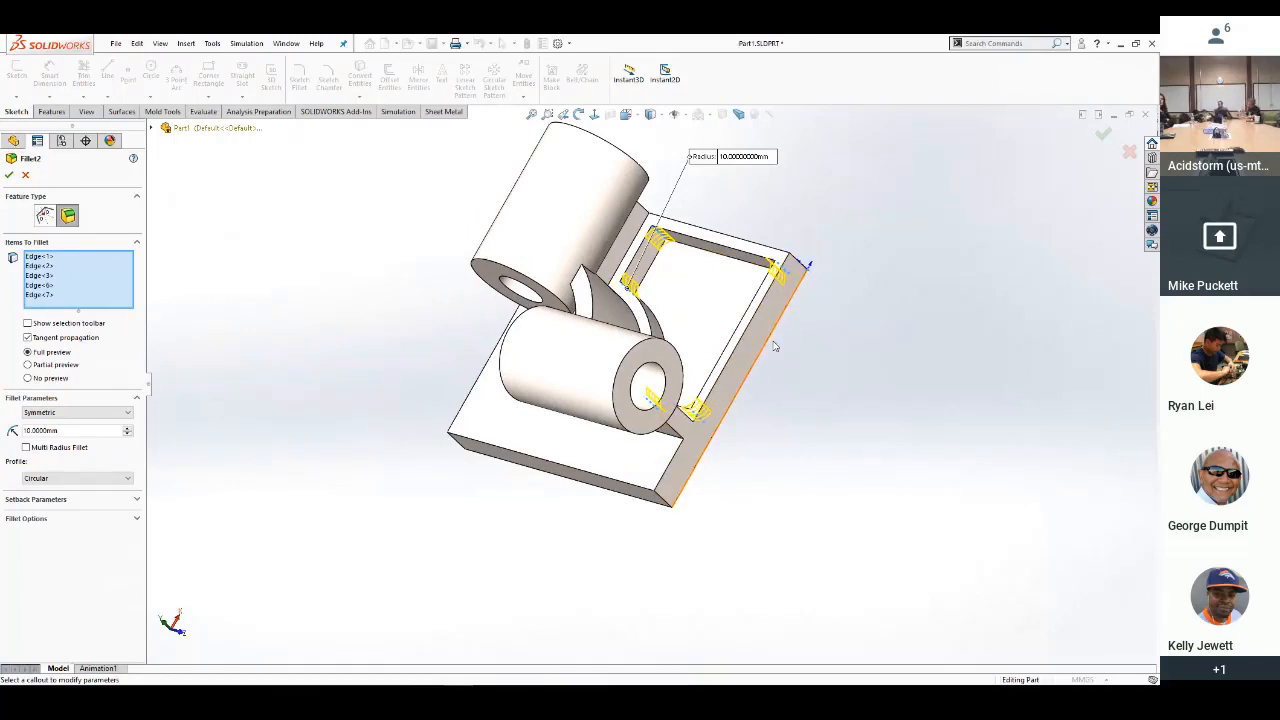
{"action": "middle_click_drag", "start_coordinate": [849, 331], "coordinate": [943, 360]}
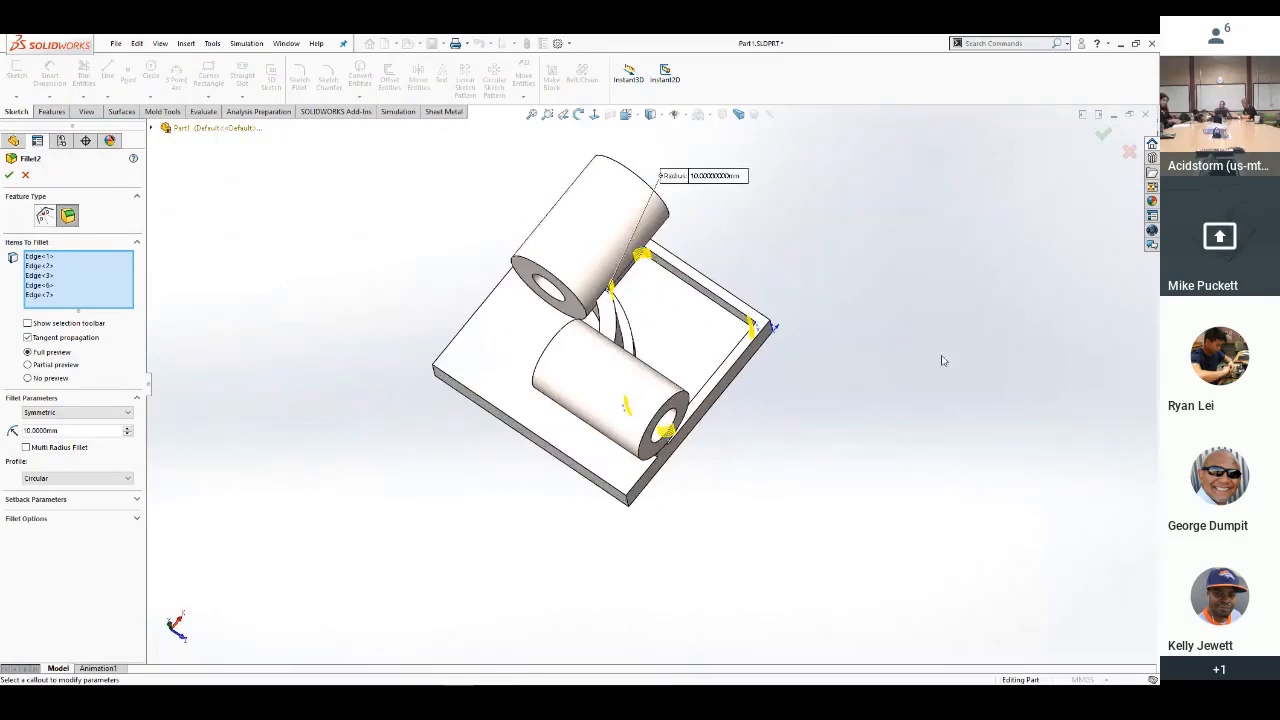
{"action": "left_click", "coordinate": [1104, 136]}
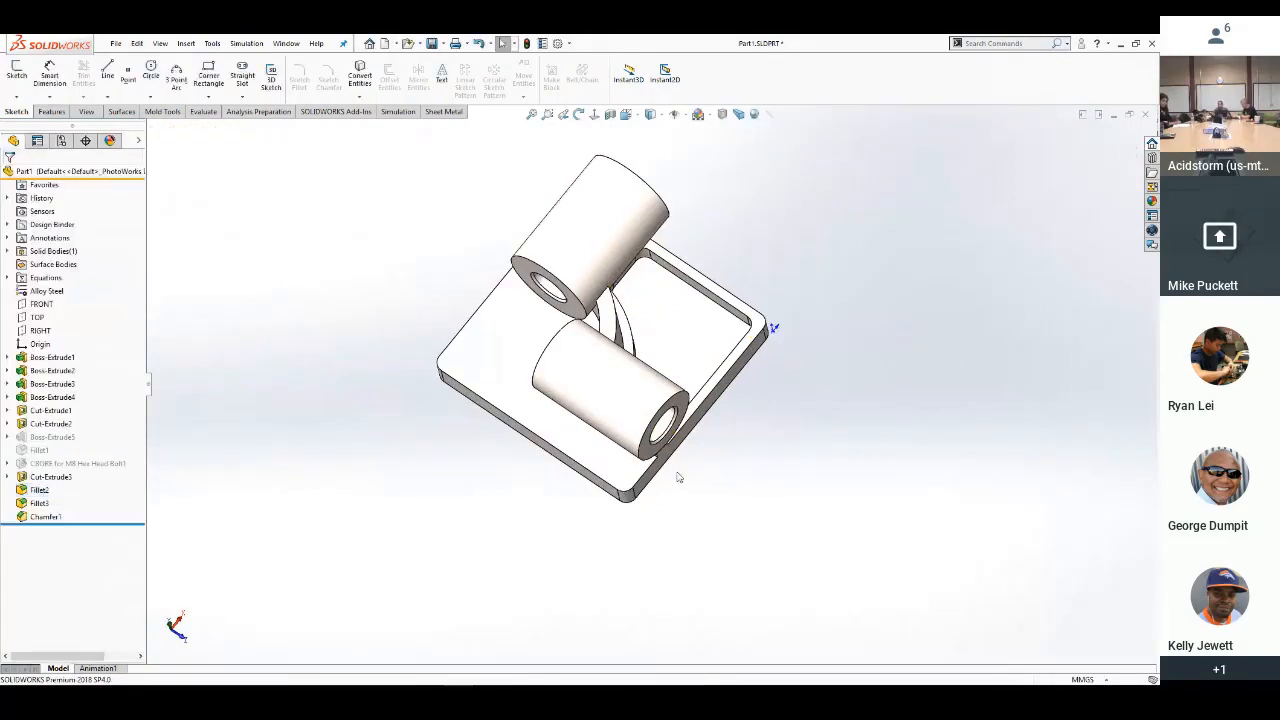
Measure the rounded corner face of the pocket where the corner pad was suppressed
{"action": "middle_click_drag", "start_coordinate": [576, 488], "coordinate": [480, 392]}
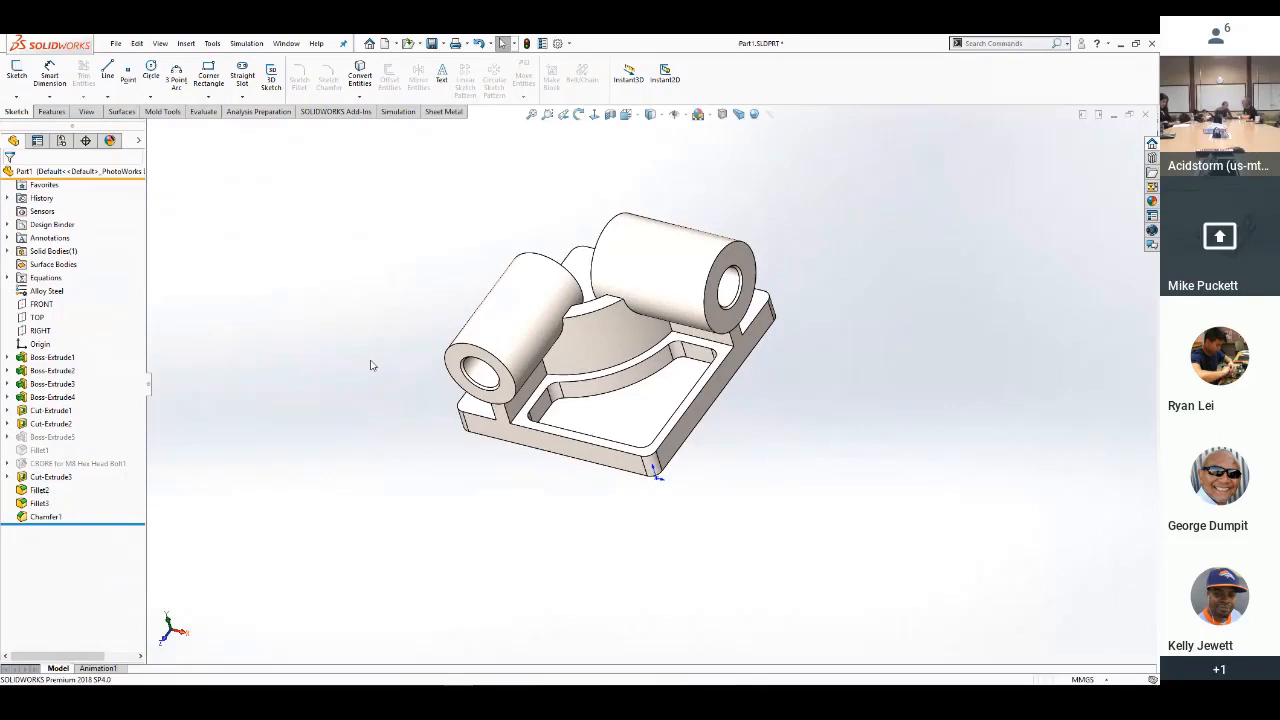
{"action": "key", "text": "m"}
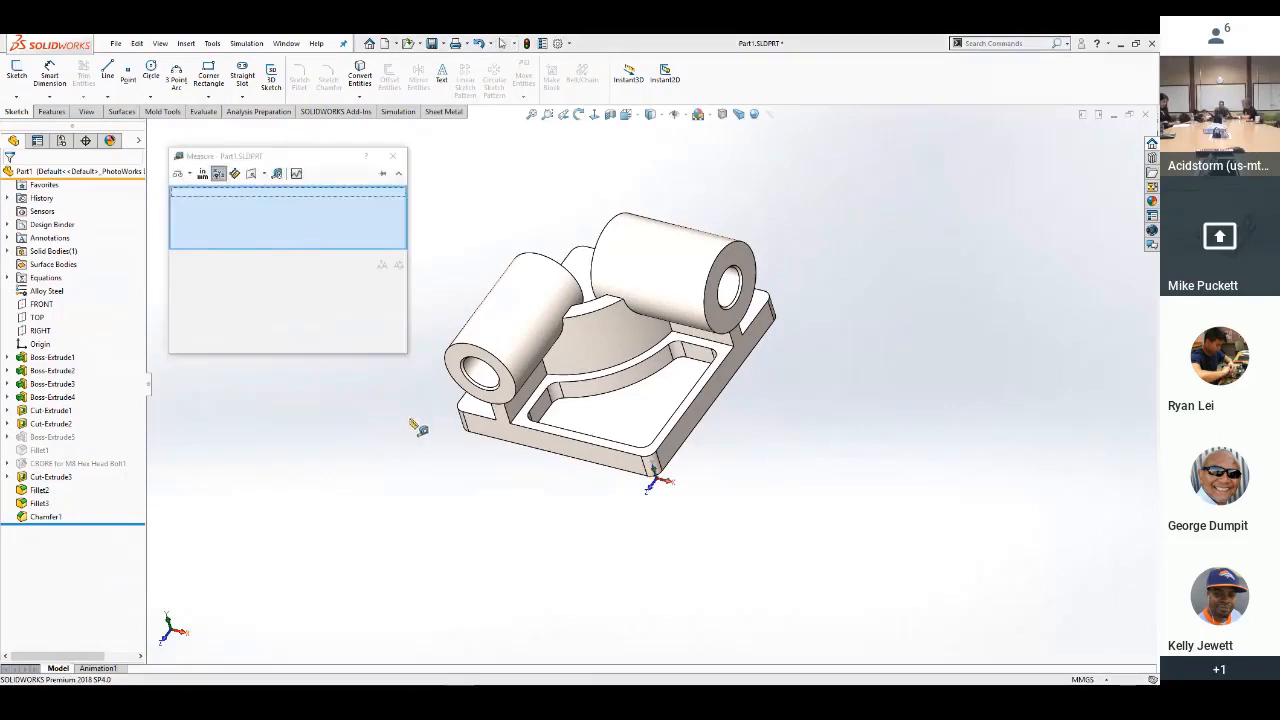
{"action": "middle_click_drag", "start_coordinate": [420, 429], "coordinate": [554, 540]}
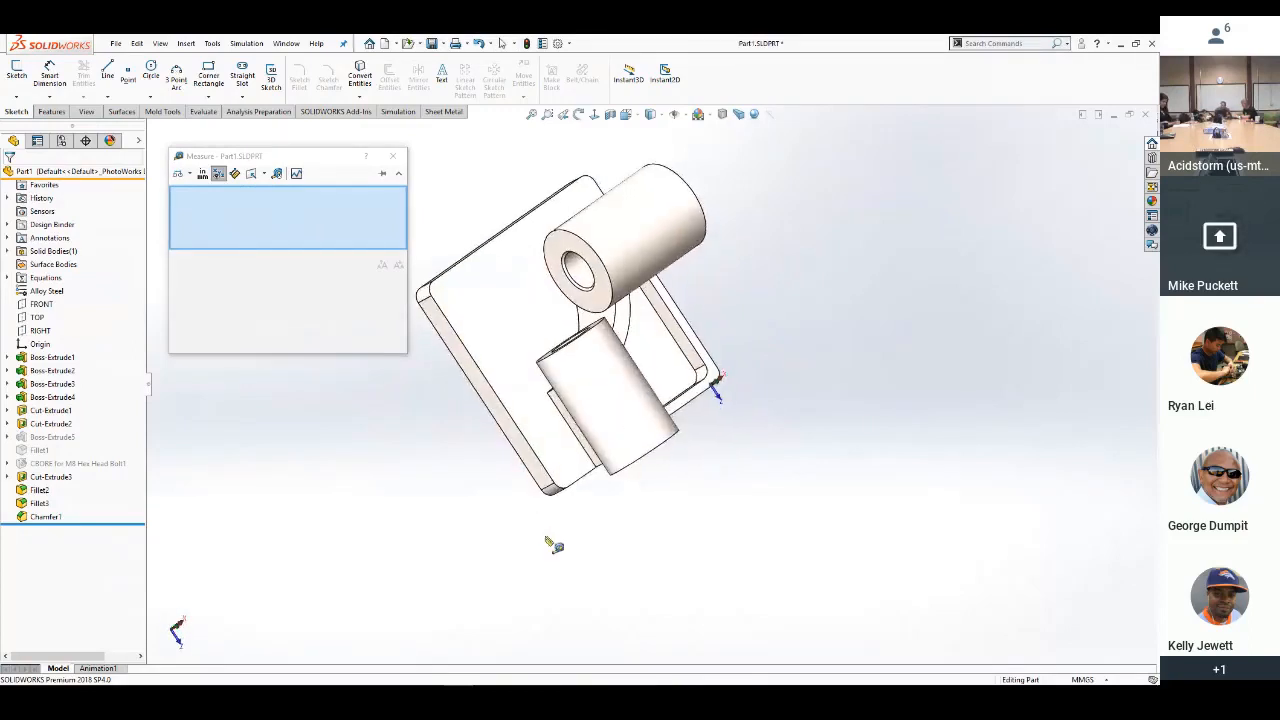
{"action": "scroll", "coordinate": [682, 382], "scroll_direction": "down", "scroll_amount": 5}
{"action": "left_click", "coordinate": [722, 378]}
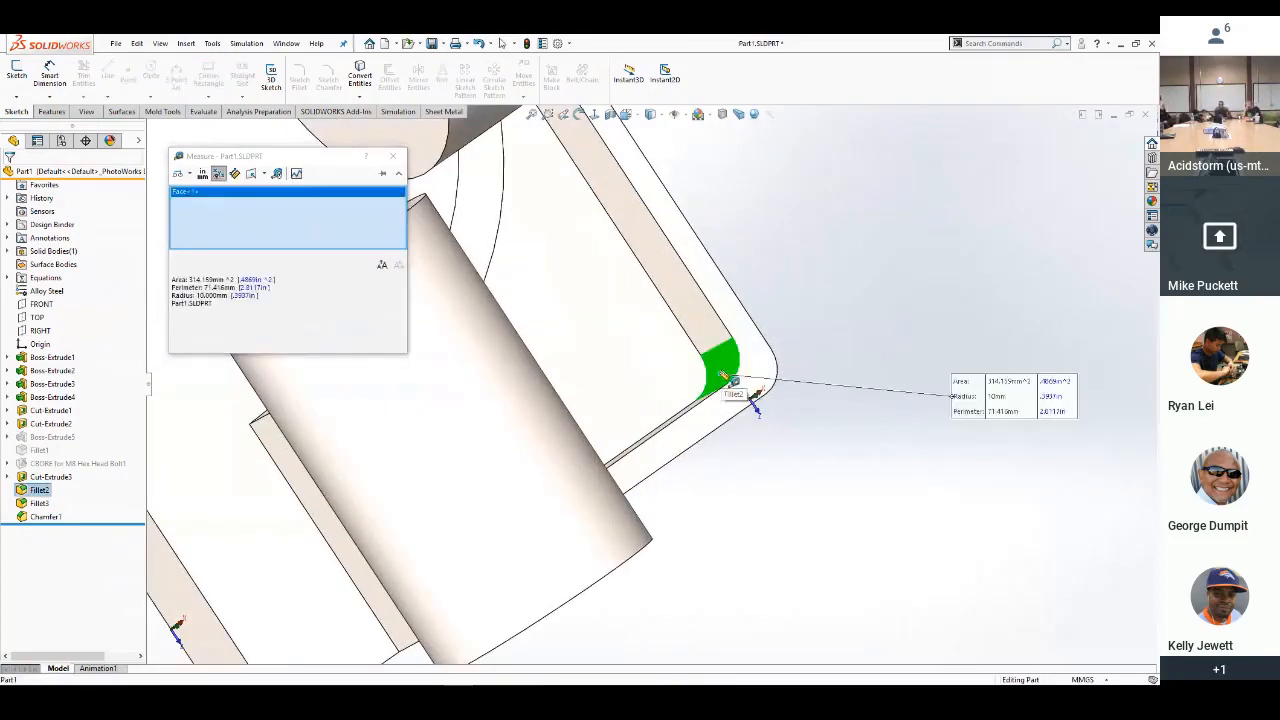
{"action": "key", "text": "Escape"}
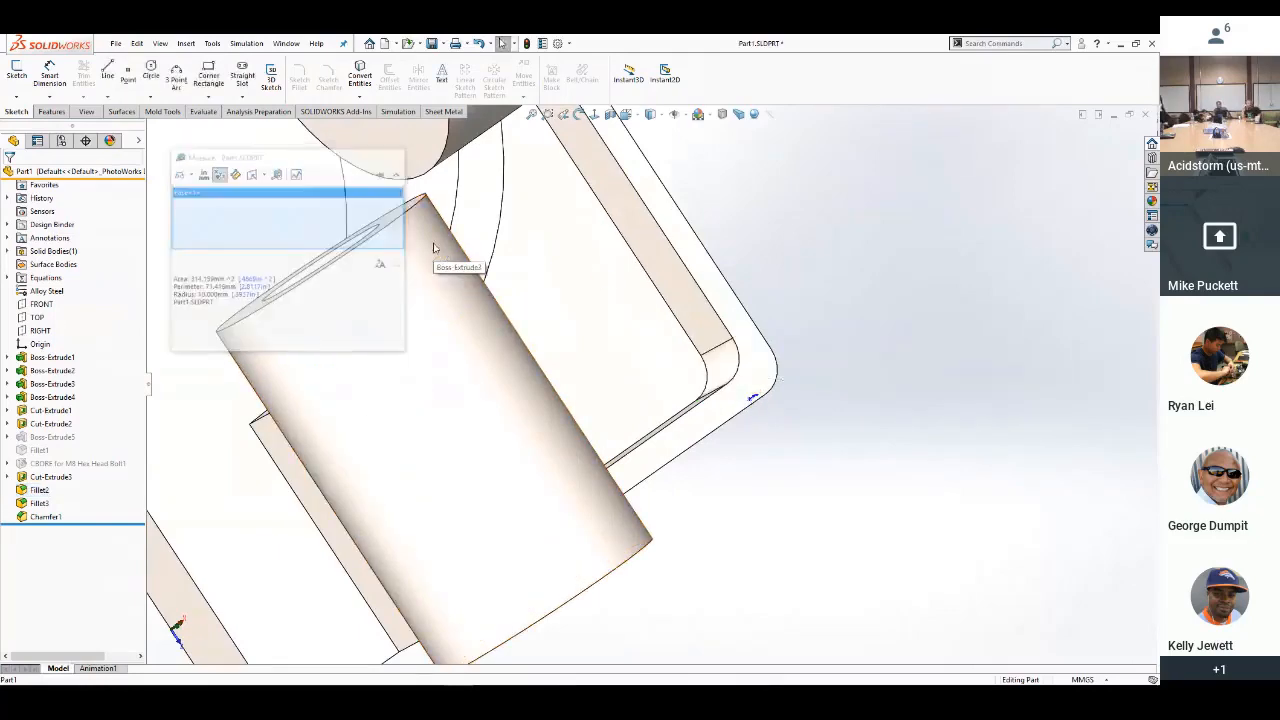
Switch to the Part Model Modification slide to check the added slot's dimensions, and return to the SOLIDWORKS part
{"action": "scroll", "coordinate": [535, 332], "scroll_direction": "up", "scroll_amount": 5}
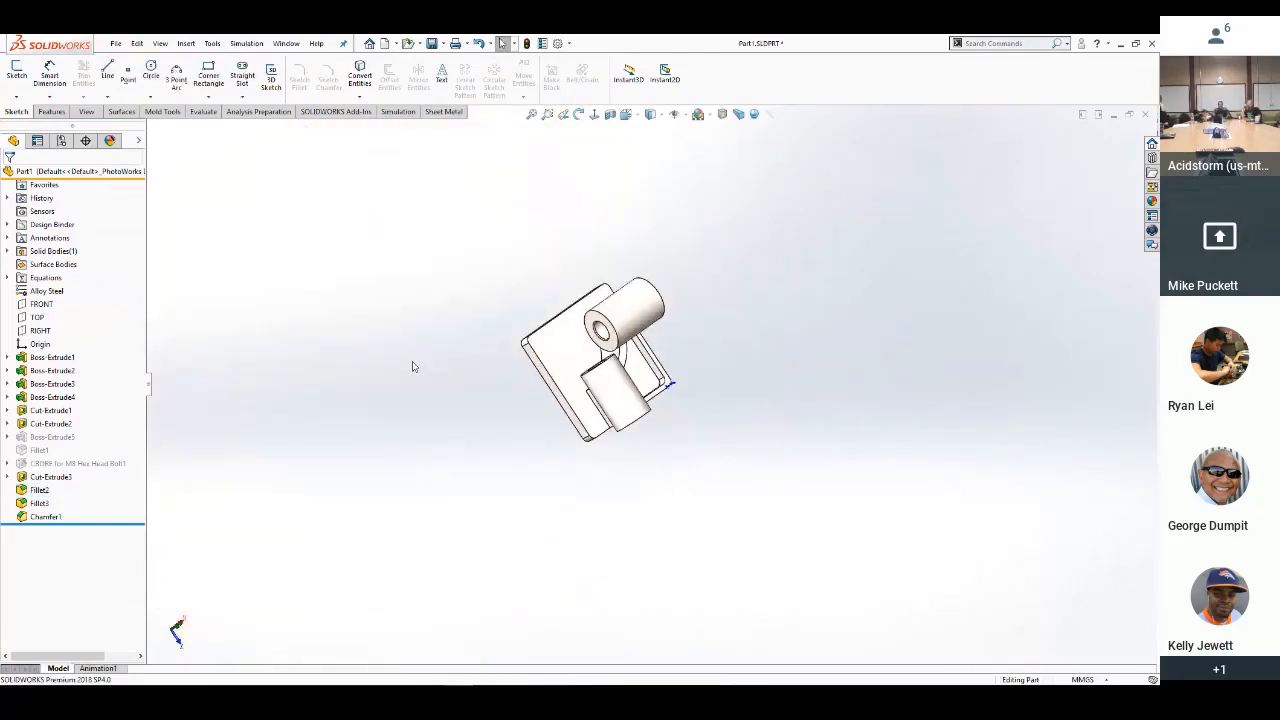
{"action": "key", "text": "super+Tab"}
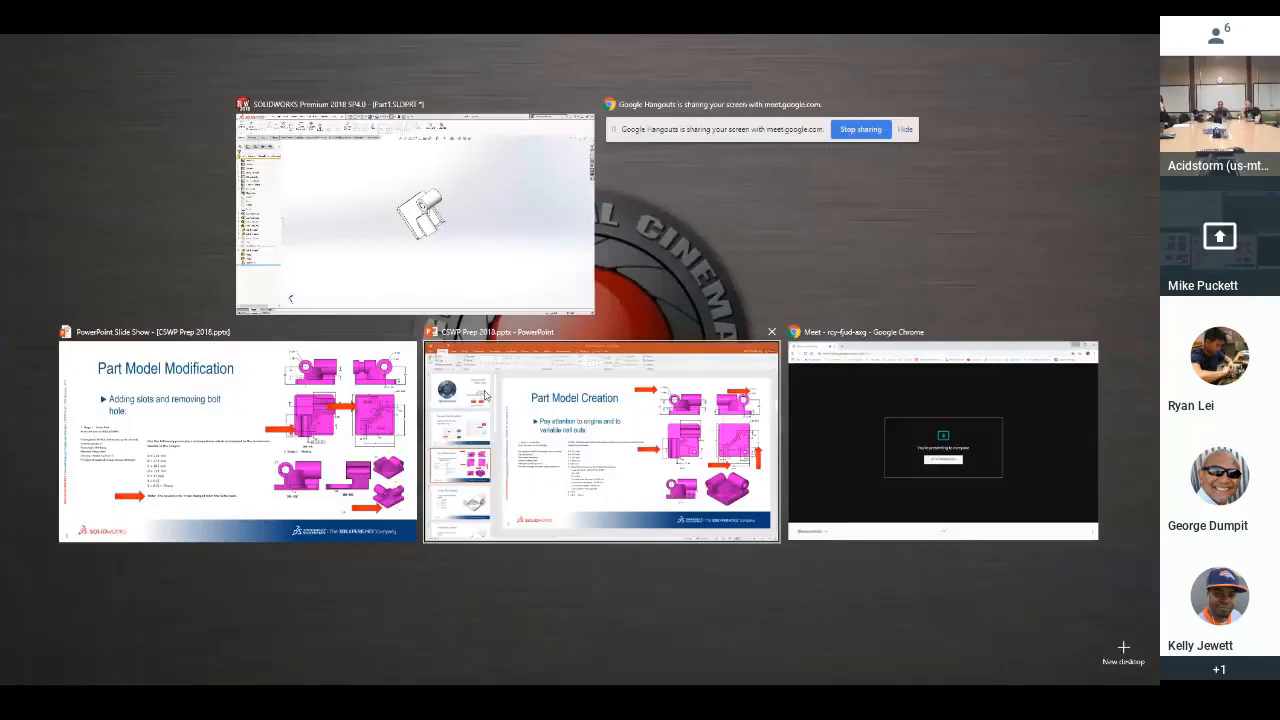
{"action": "left_click", "coordinate": [334, 423]}
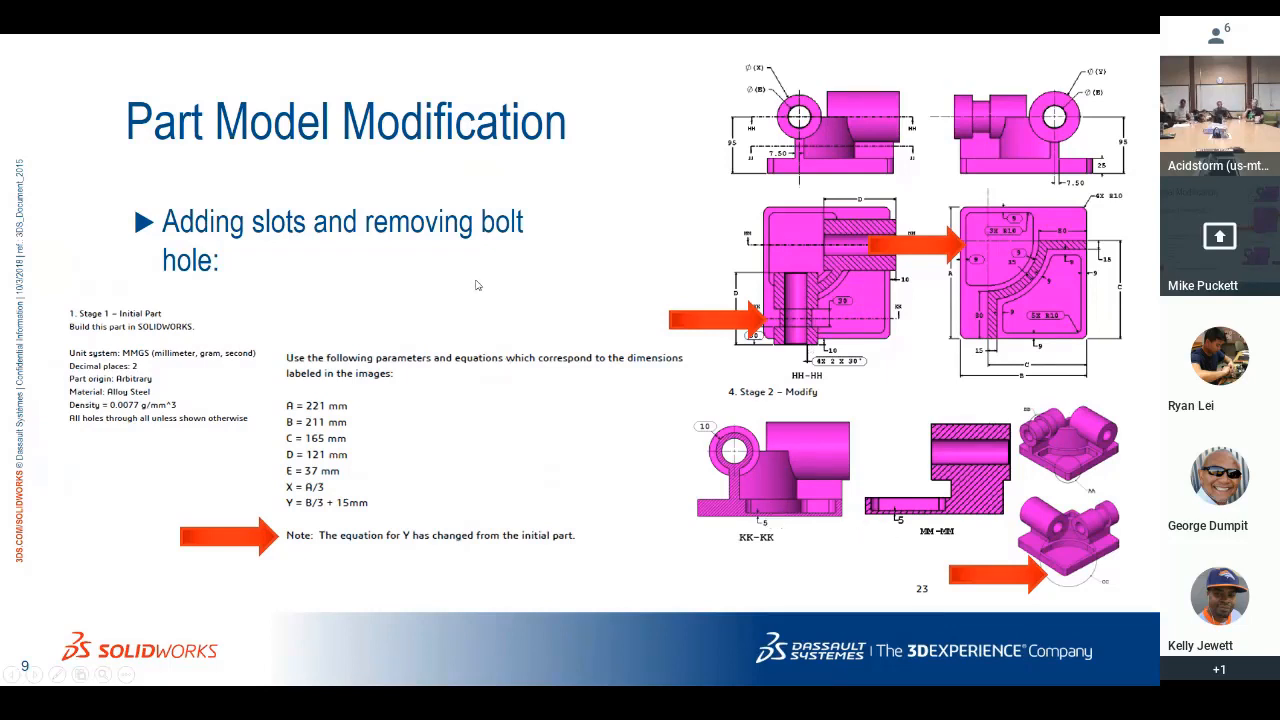
{"action": "key", "text": "alt+Tab"}
{"action": "left_click", "coordinate": [668, 279]}
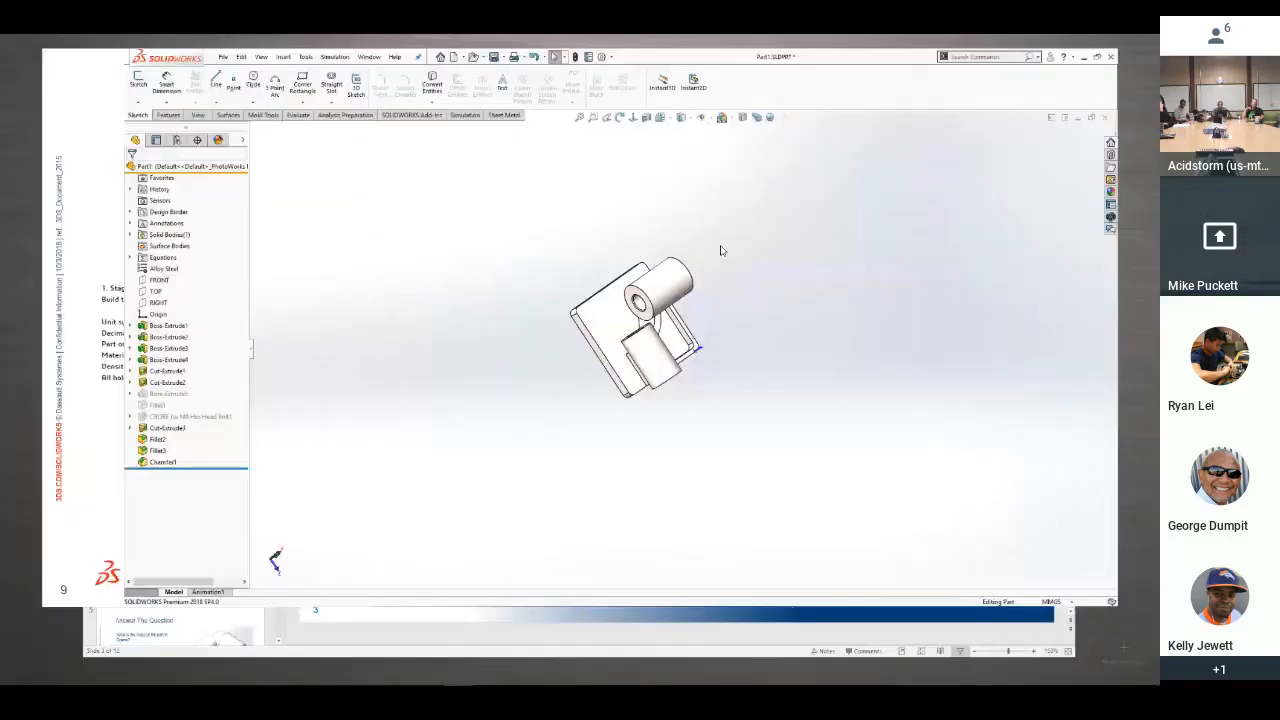
Start a sketch on the top face of the base plate, on the side without the pocket
{"action": "left_click", "coordinate": [554, 344]}
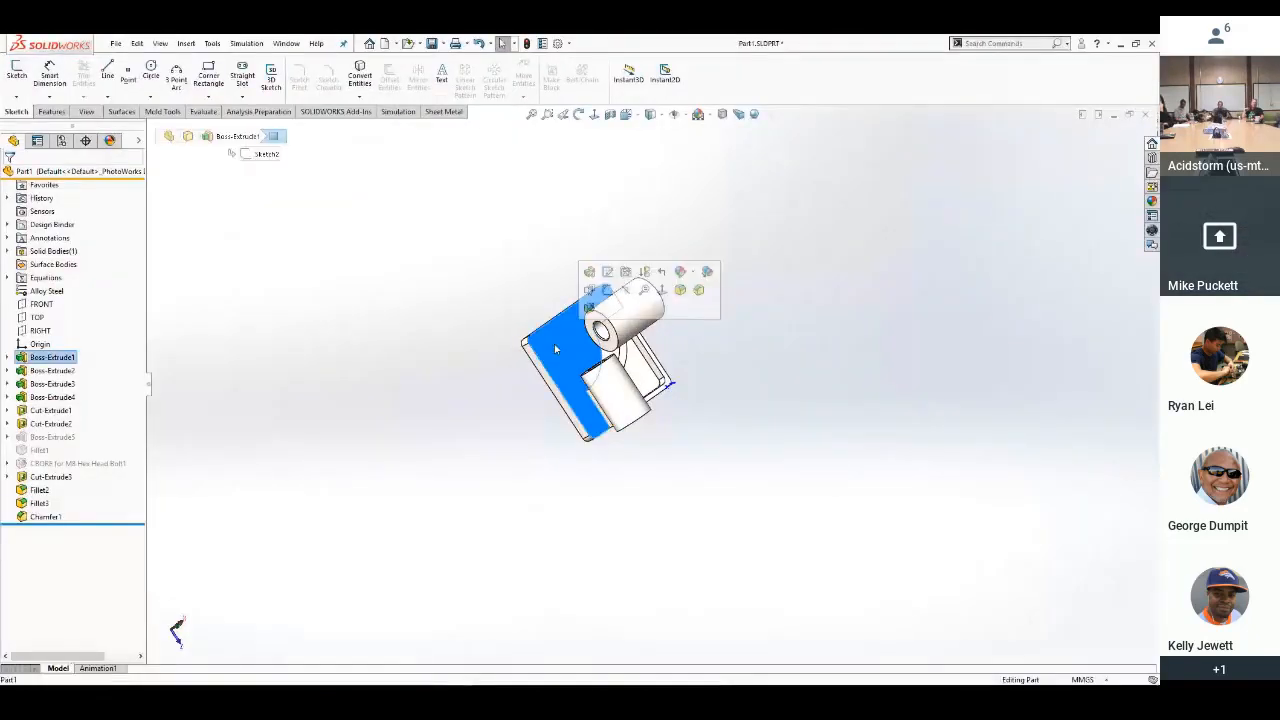
{"action": "left_click", "coordinate": [592, 304]}
{"action": "left_click", "coordinate": [506, 323]}
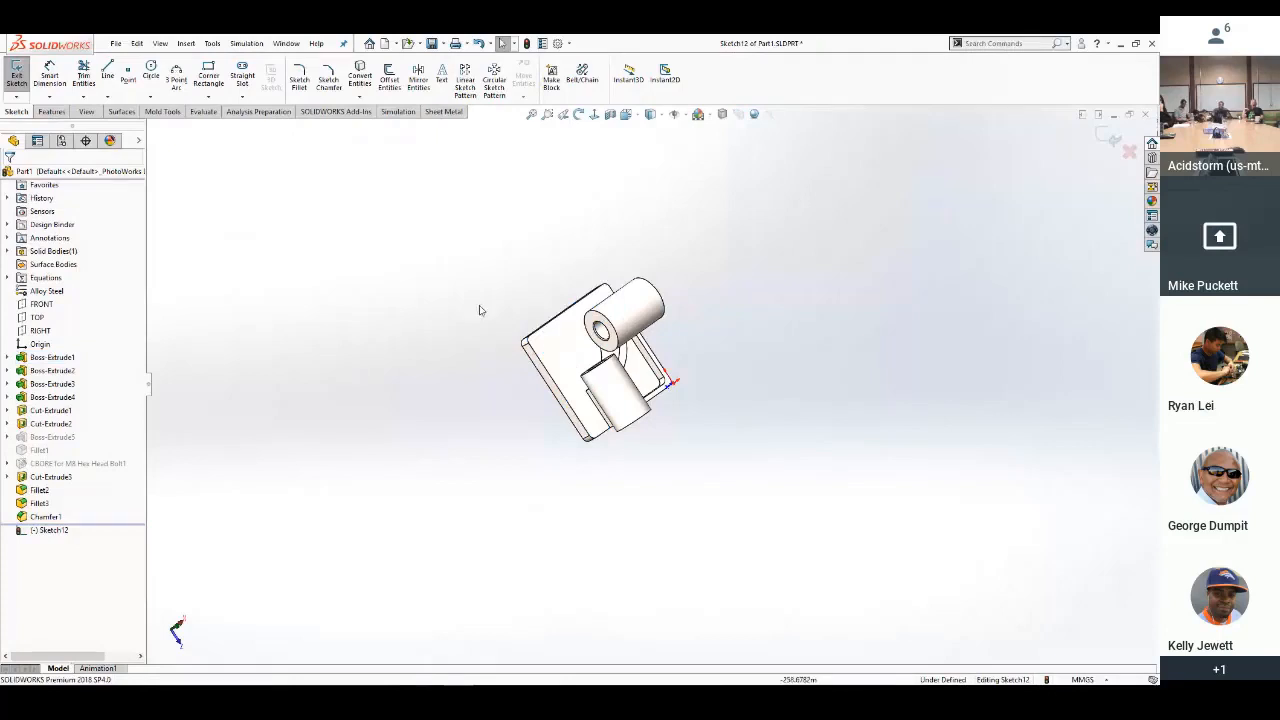
Offset the curved web's bottom arc edge by 9 mm, reversed so that the arc lies on the open plate face
{"action": "middle_click_drag", "start_coordinate": [480, 309], "coordinate": [614, 330]}
{"action": "scroll", "coordinate": [612, 355], "scroll_direction": "down", "scroll_amount": 5}
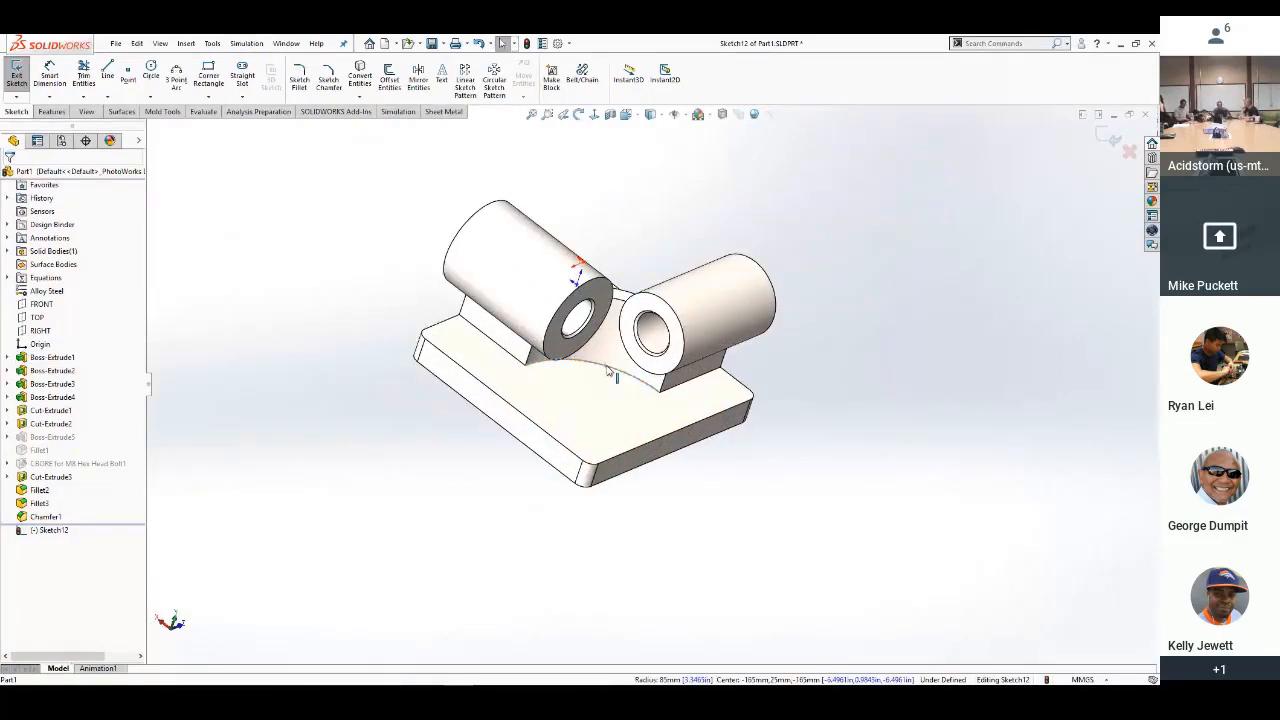
{"action": "key", "text": "s"}
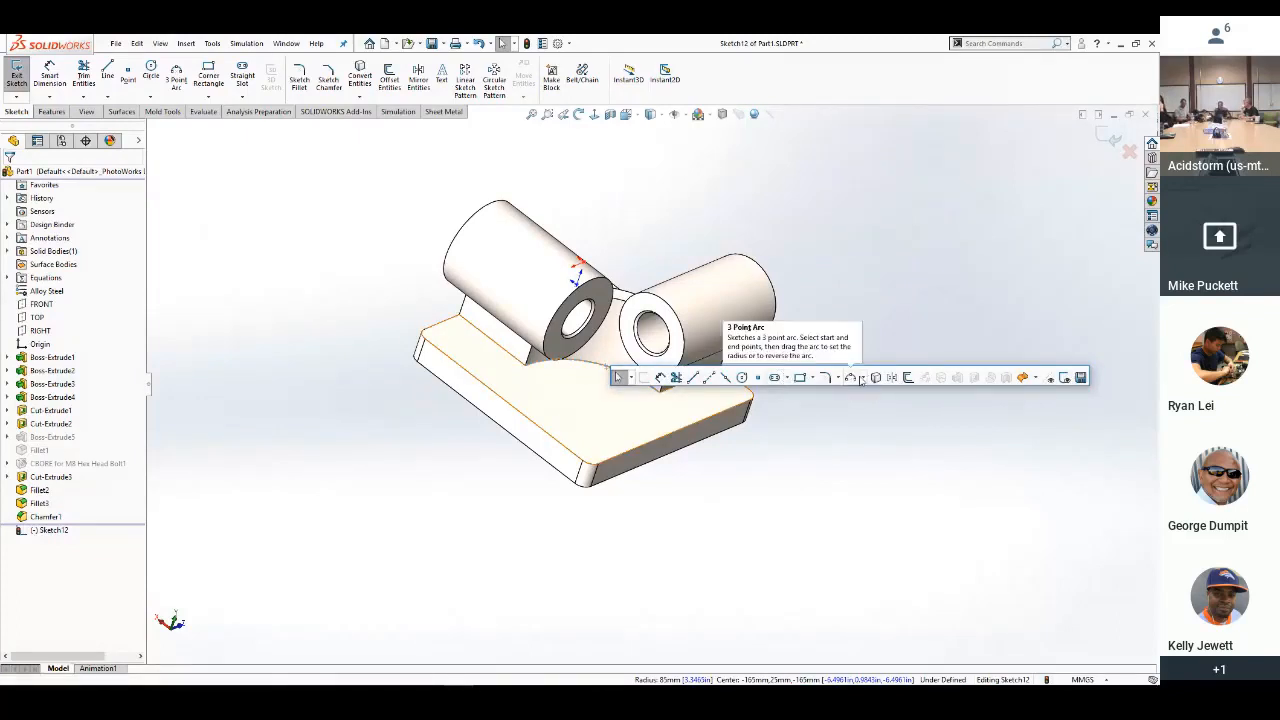
{"action": "left_click", "coordinate": [906, 378]}
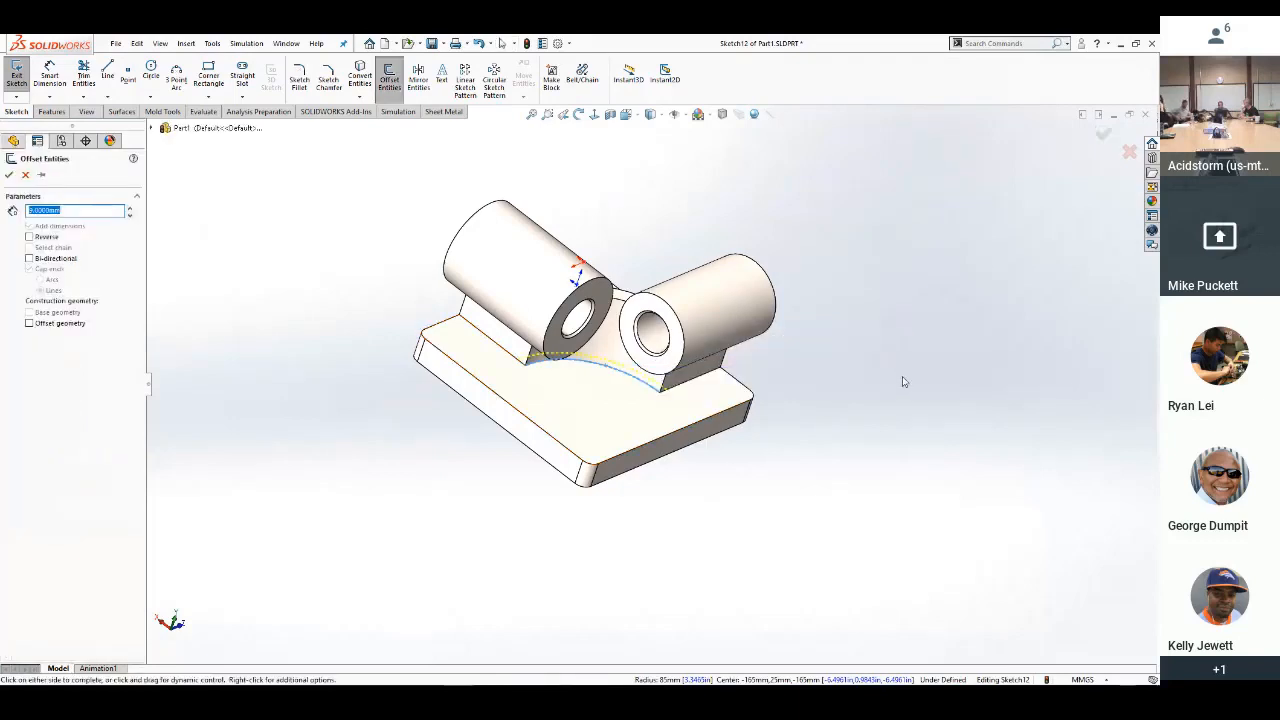
{"action": "left_click", "coordinate": [29, 237]}
{"action": "left_click", "coordinate": [9, 175]}
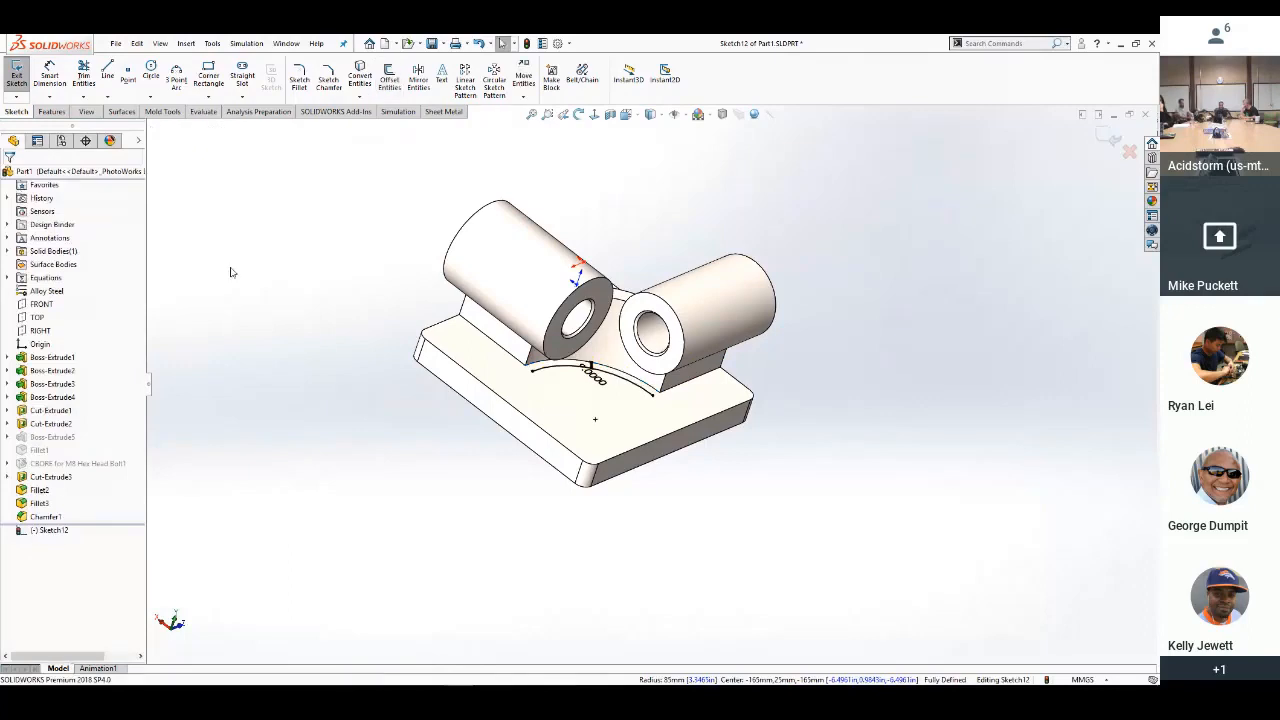
Offset the plate's 191 mm straight outer edge by 9 mm, reversed towards the inside of the plate
{"action": "middle_click_drag", "start_coordinate": [391, 404], "coordinate": [343, 451]}
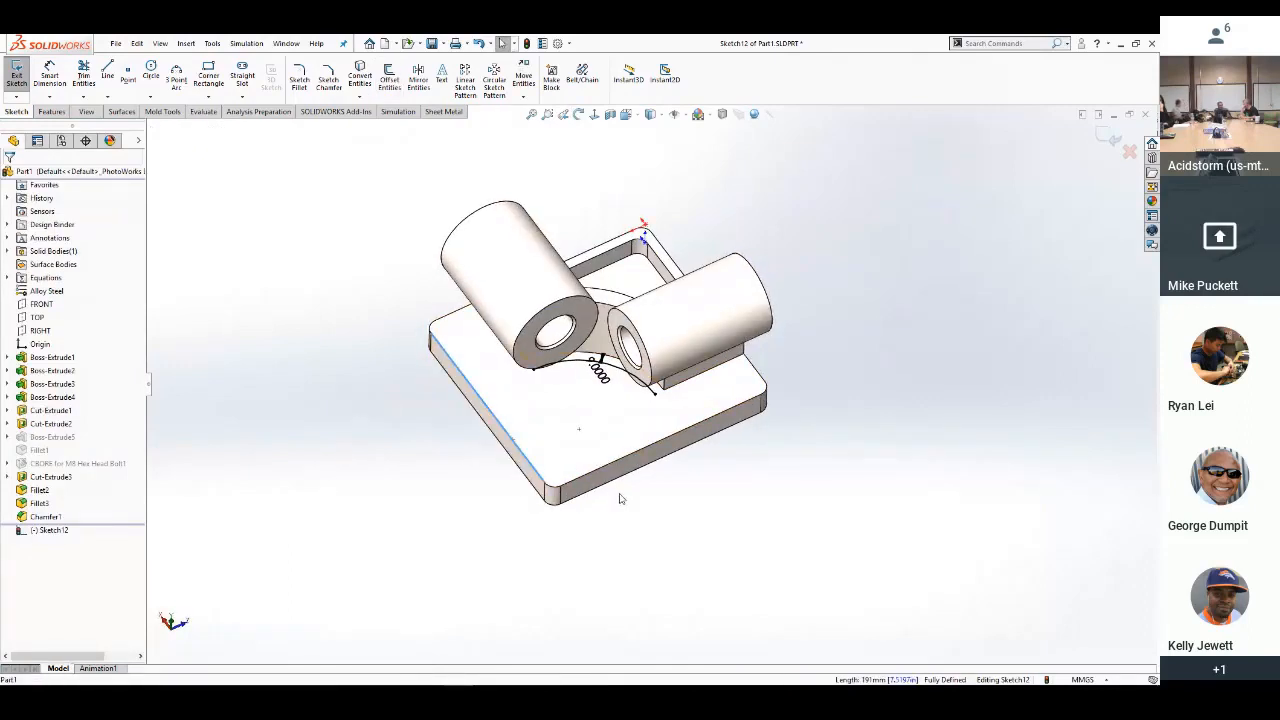
{"action": "left_click", "coordinate": [610, 463], "text": "ctrl"}
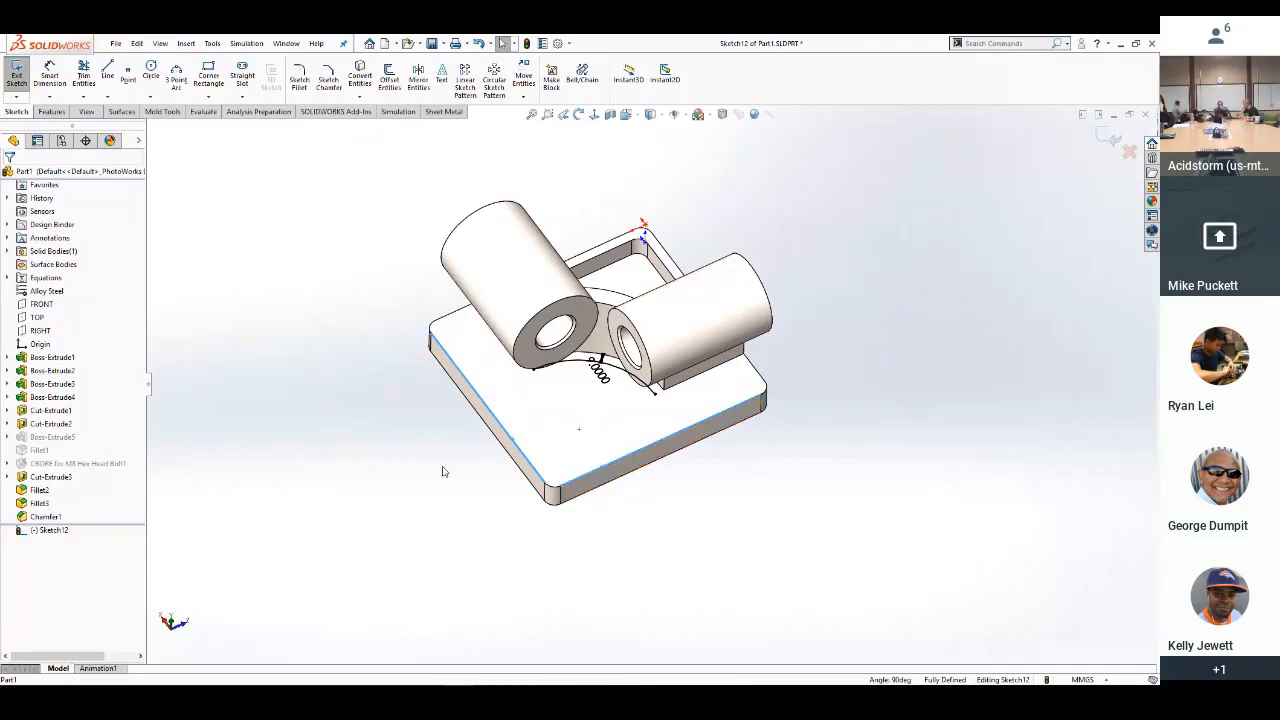
{"action": "key", "text": "s"}
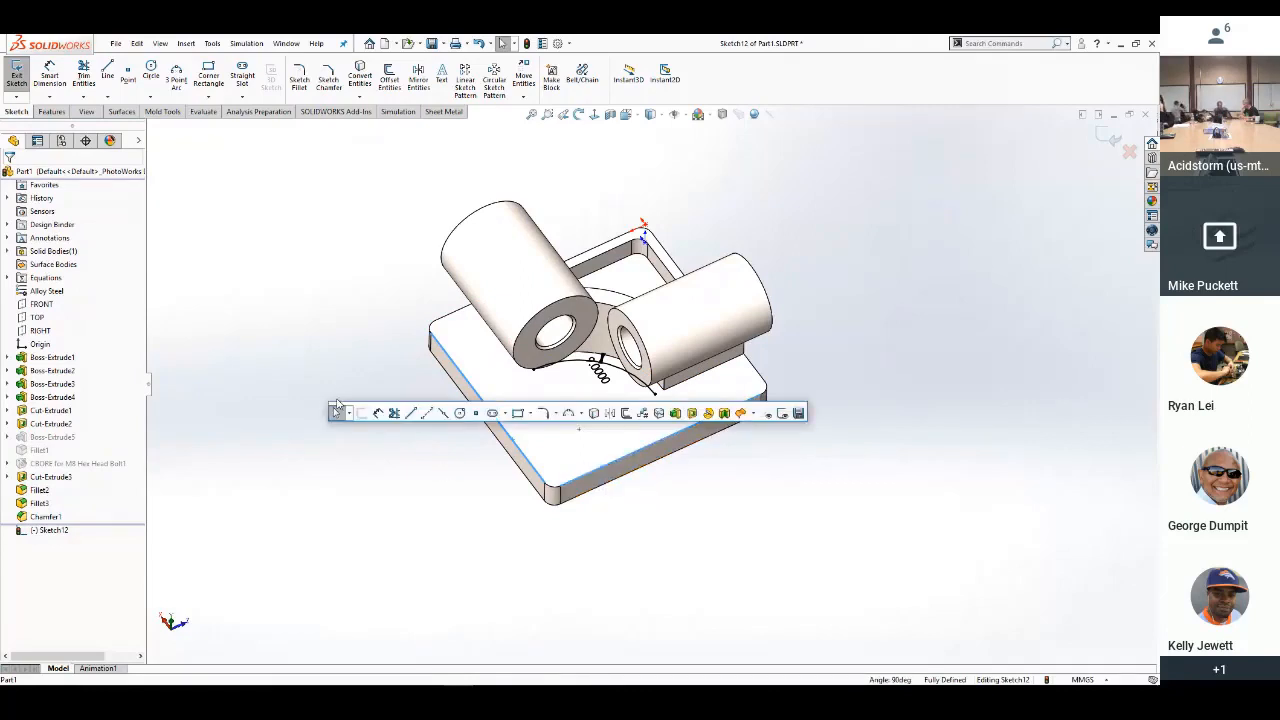
{"action": "left_click", "coordinate": [620, 416]}
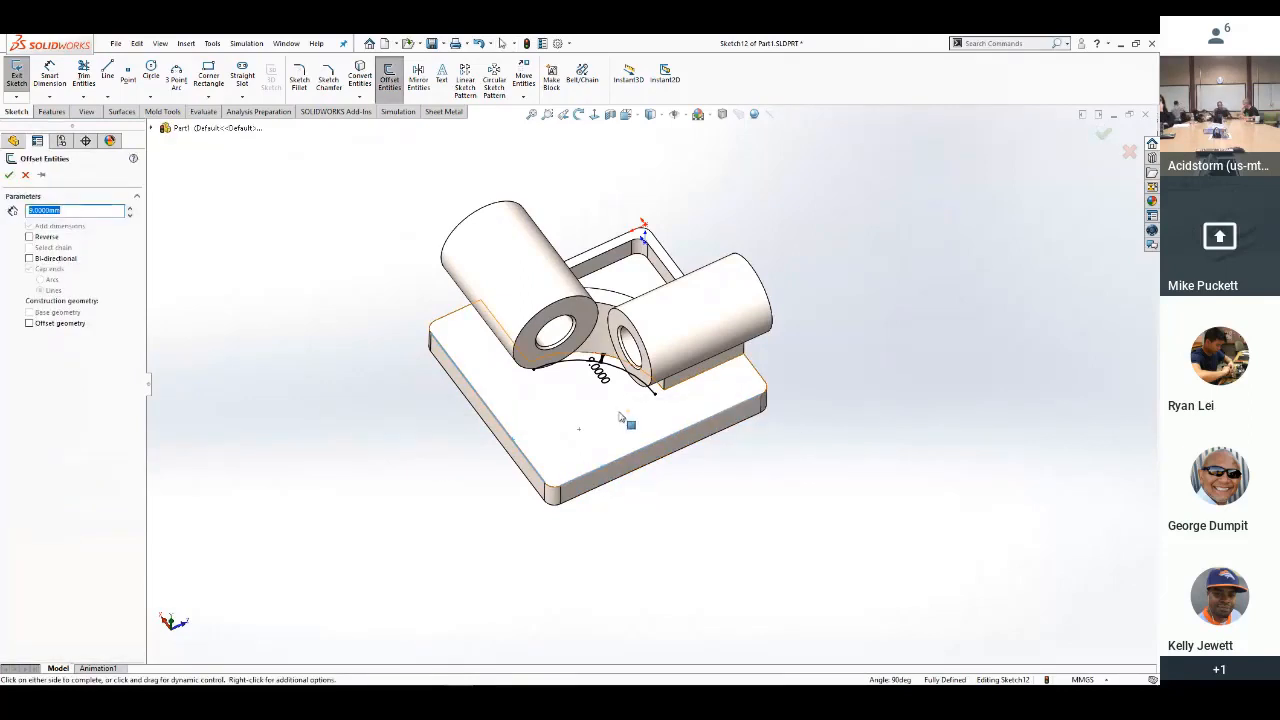
{"action": "left_click", "coordinate": [30, 237]}
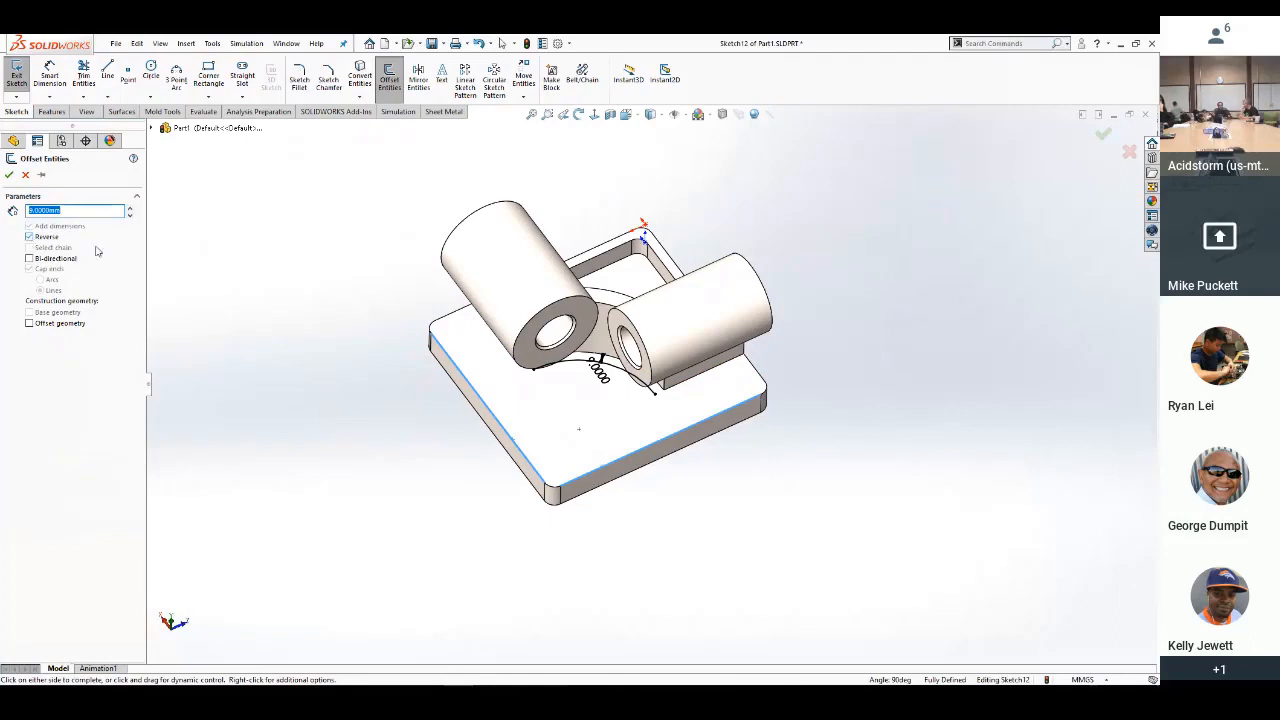
{"action": "left_click", "coordinate": [30, 237]}
{"action": "left_click", "coordinate": [256, 284]}
{"action": "left_click", "coordinate": [660, 403]}
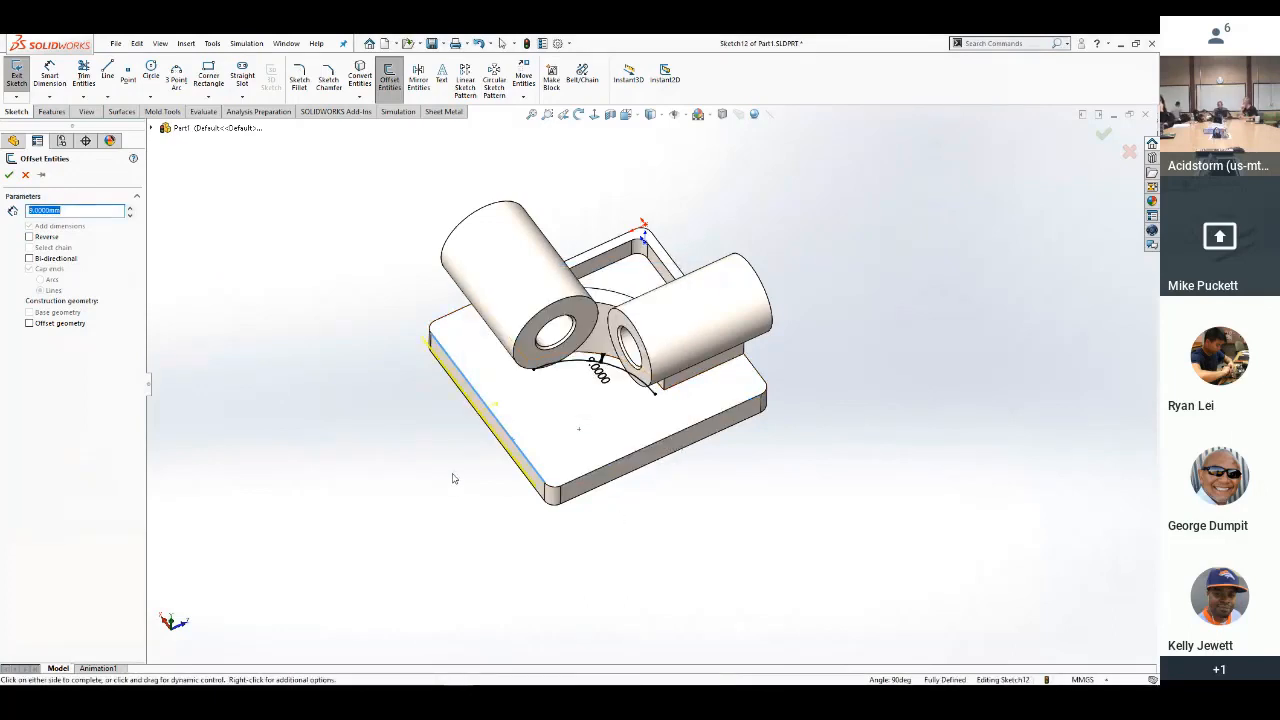
{"action": "middle_click_drag", "start_coordinate": [452, 478], "coordinate": [417, 511]}
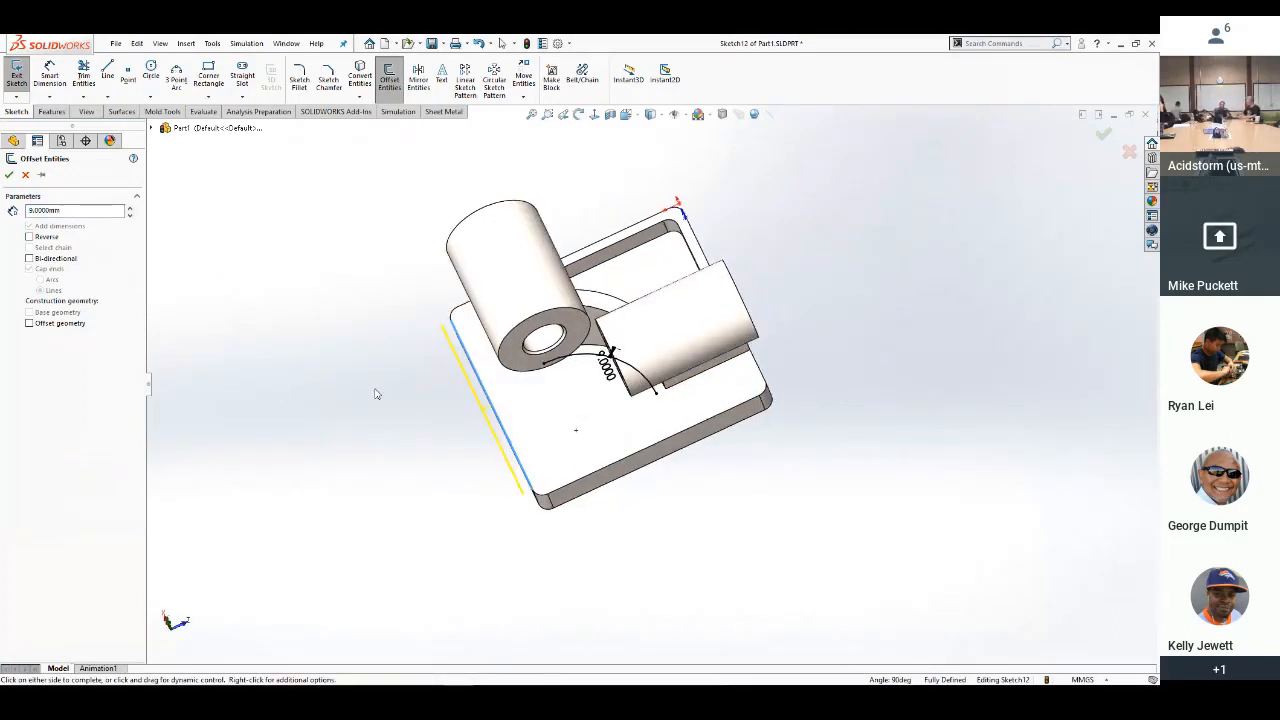
{"action": "left_click", "coordinate": [29, 236]}
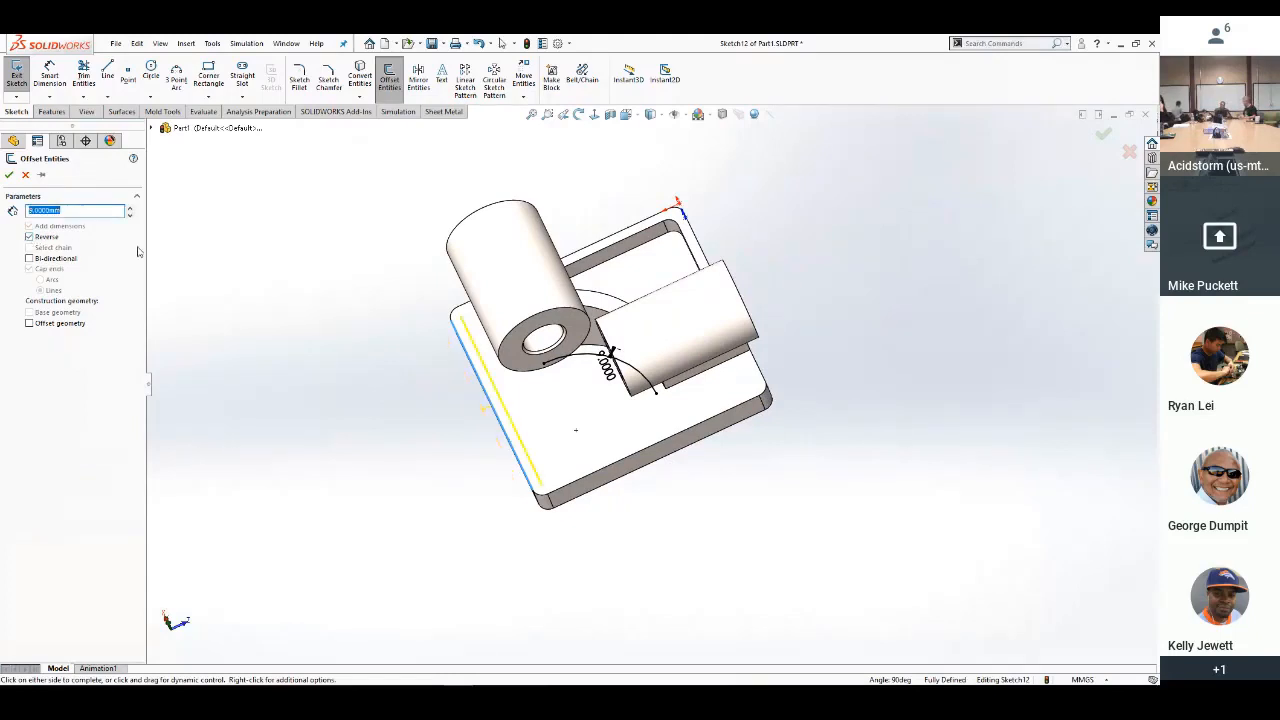
{"action": "left_click", "coordinate": [8, 175]}
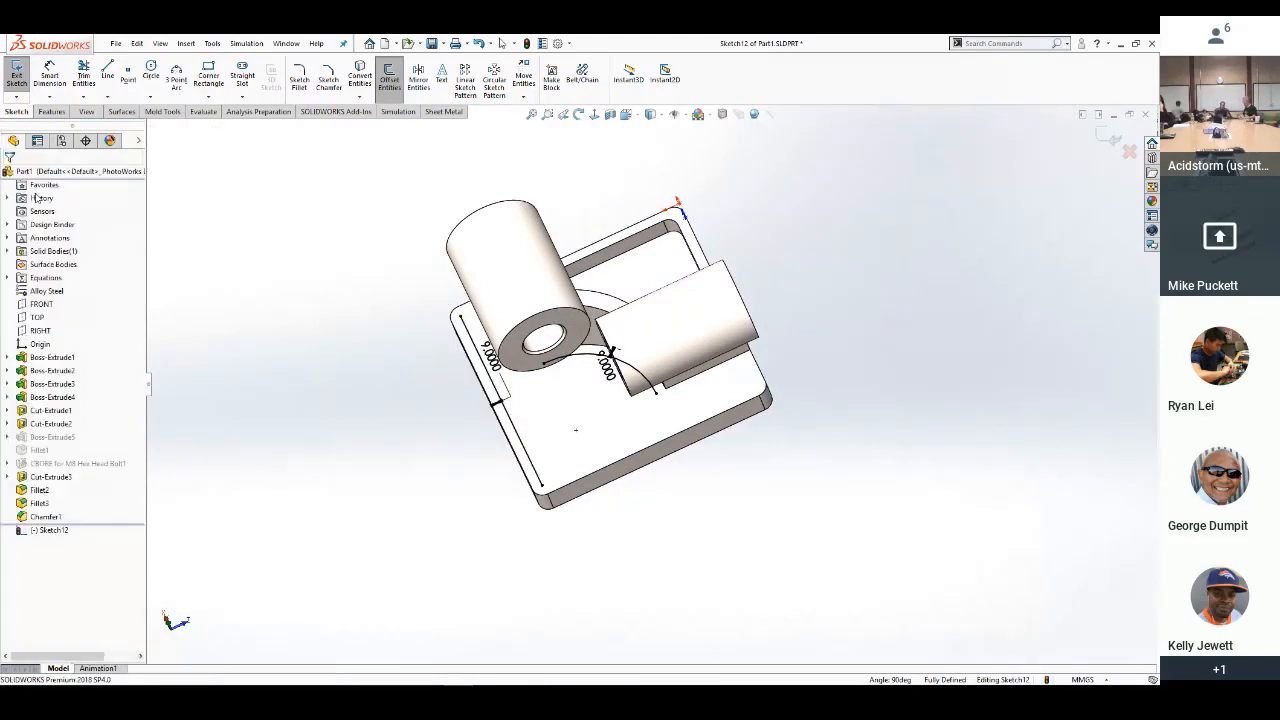
Offset the plate's 201 mm straight outer edge by 9 mm, reversed towards the inside of the plate
{"action": "left_click", "coordinate": [580, 482]}
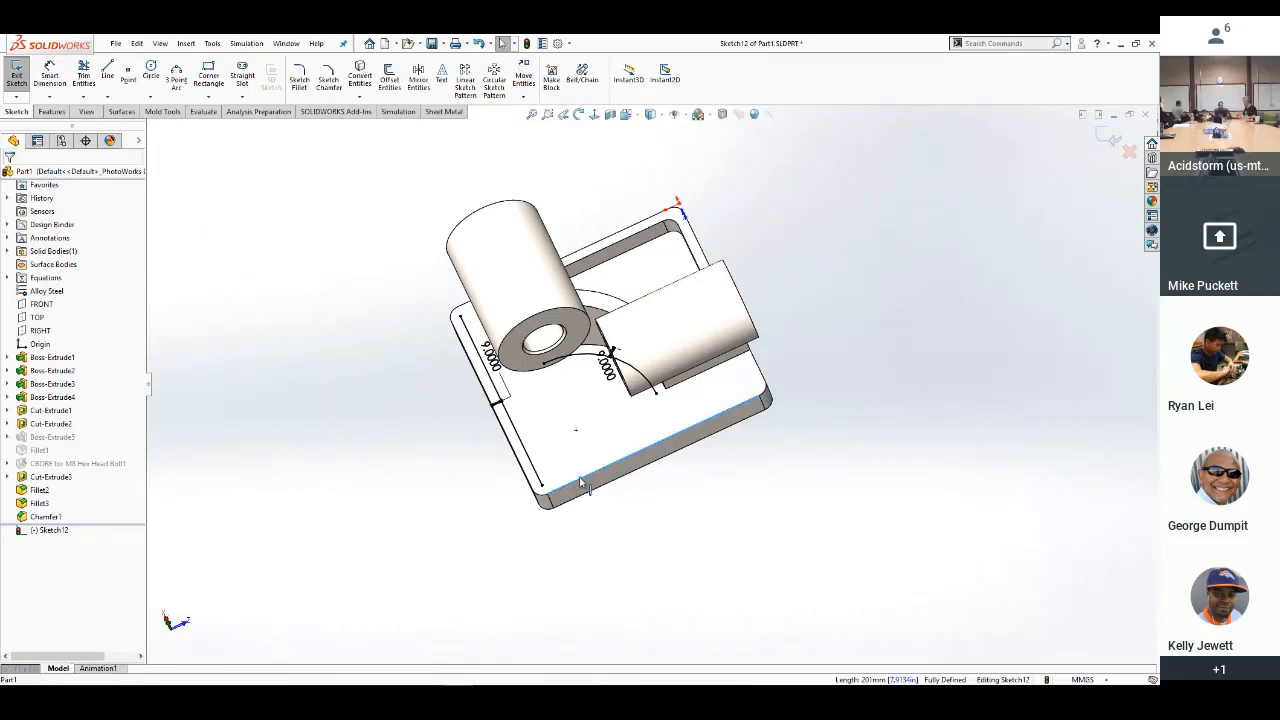
{"action": "key", "text": "s"}
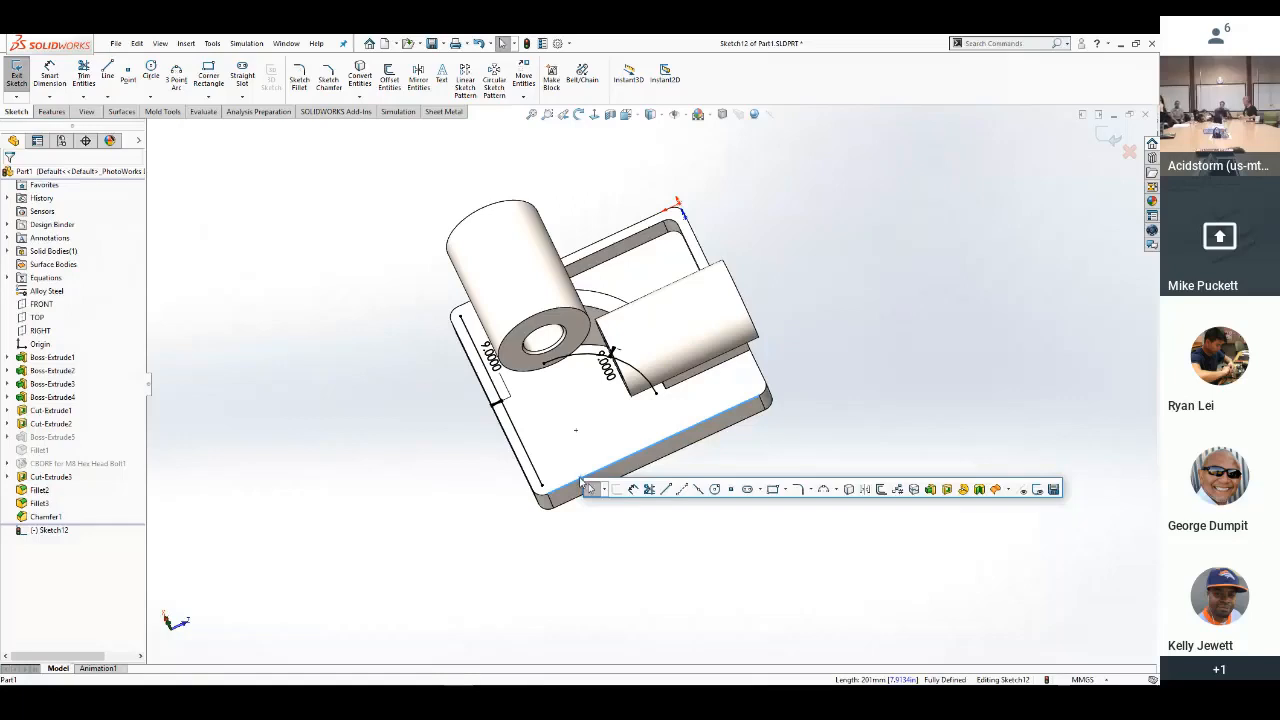
{"action": "left_click", "coordinate": [881, 489]}
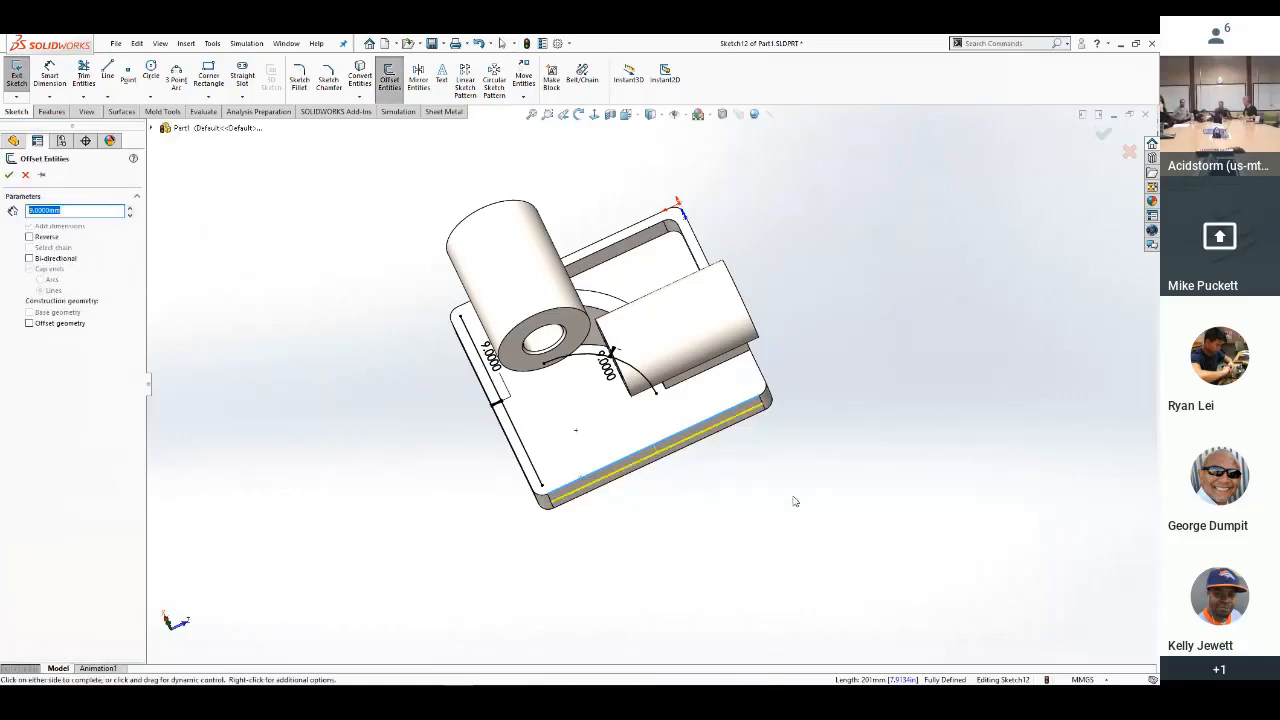
{"action": "left_click", "coordinate": [29, 237]}
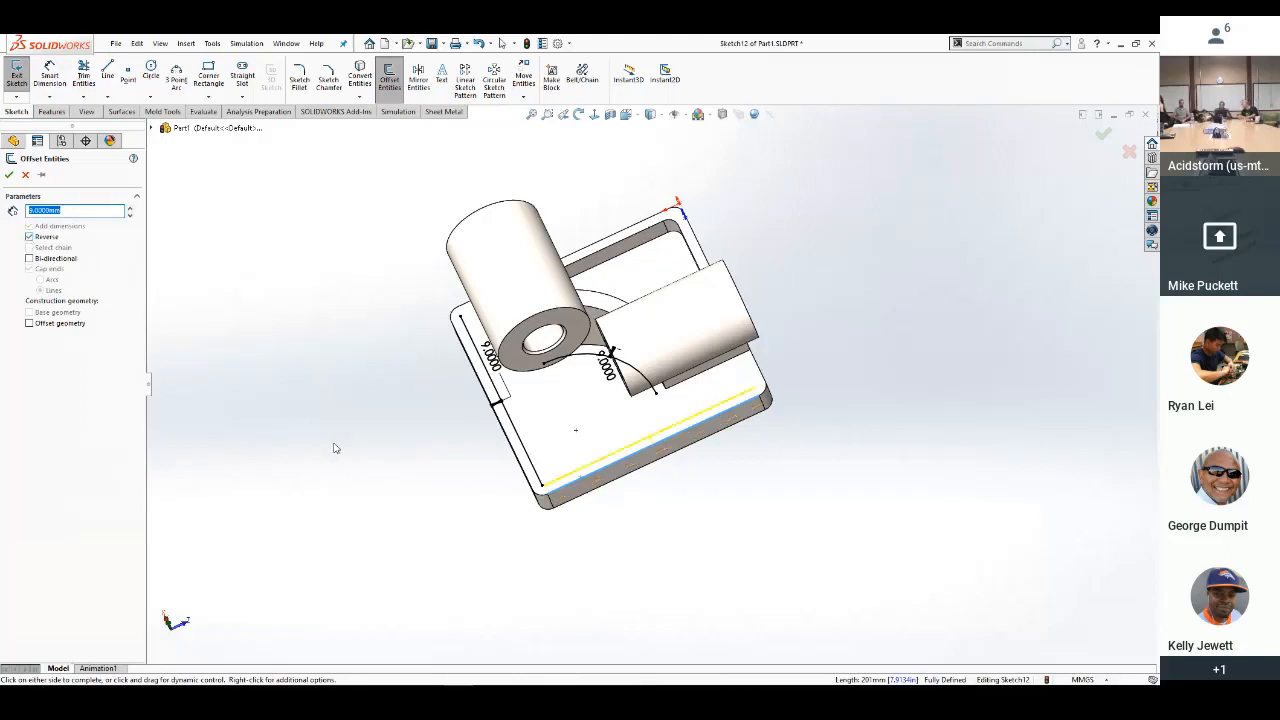
{"action": "middle_click_drag", "start_coordinate": [341, 421], "coordinate": [375, 365]}
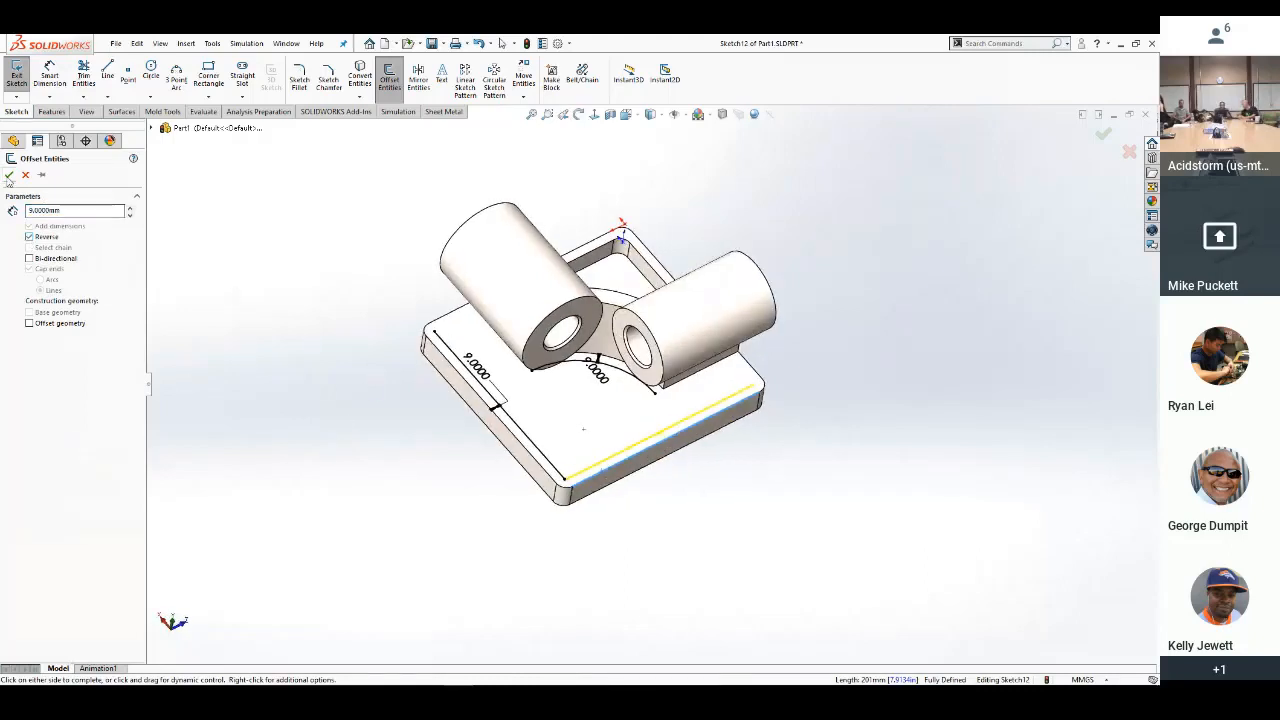
{"action": "left_click", "coordinate": [9, 175]}
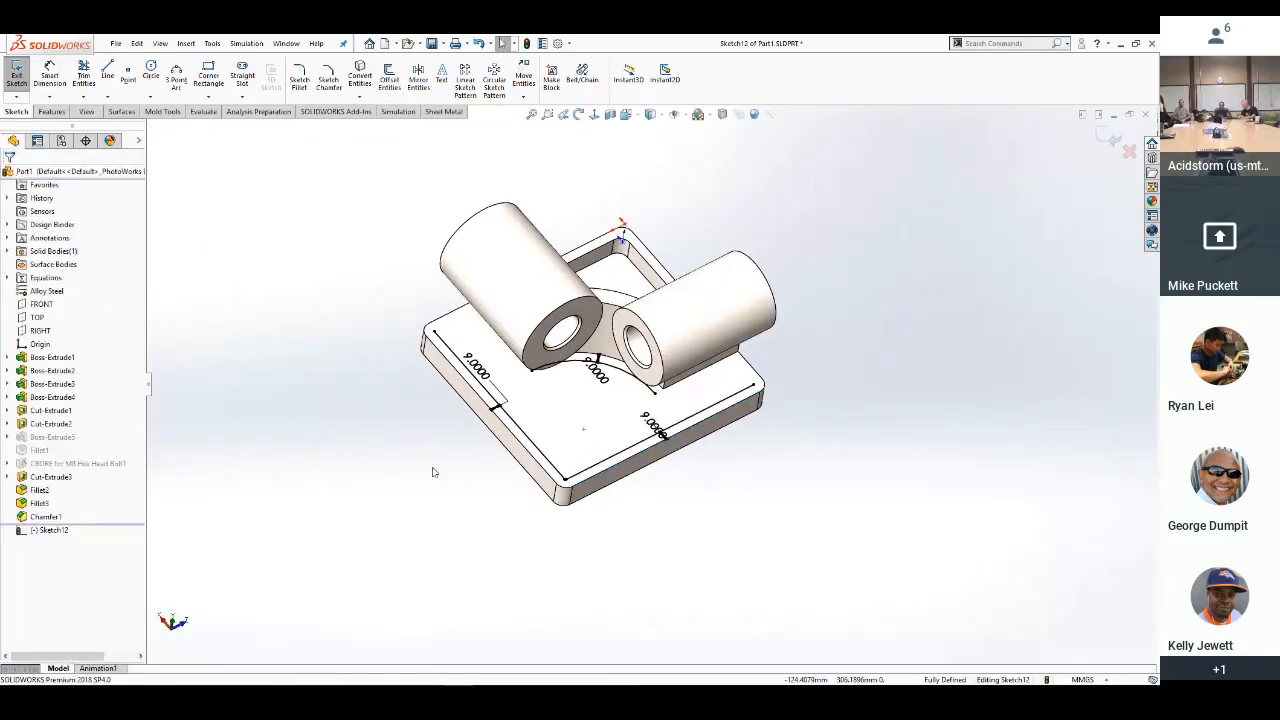
Join the open endpoints of the two straight offset lines at the plate corner
{"action": "scroll", "coordinate": [563, 507], "scroll_direction": "down", "scroll_amount": 10}
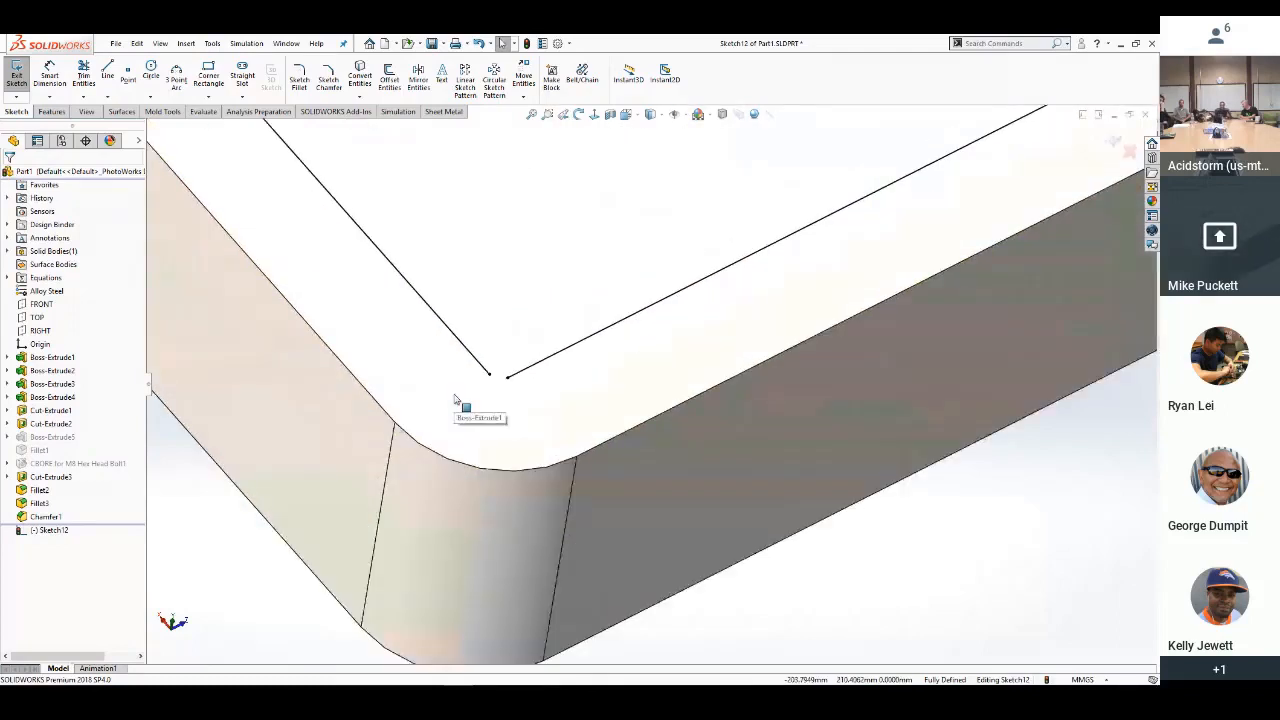
{"action": "scroll", "coordinate": [454, 399], "scroll_direction": "down", "scroll_amount": 5}
{"action": "left_click_drag", "start_coordinate": [663, 351], "coordinate": [637, 362]}
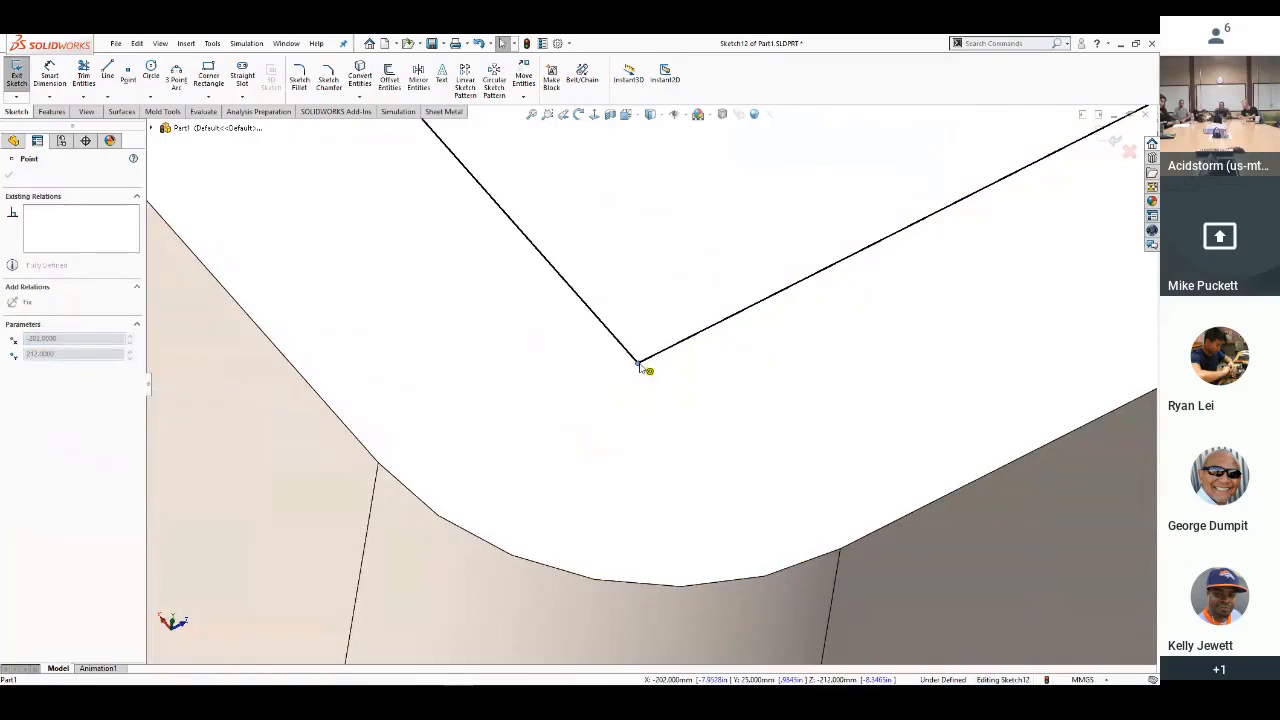
{"action": "left_click", "coordinate": [606, 404]}
{"action": "scroll", "coordinate": [480, 437], "scroll_direction": "up", "scroll_amount": 15}
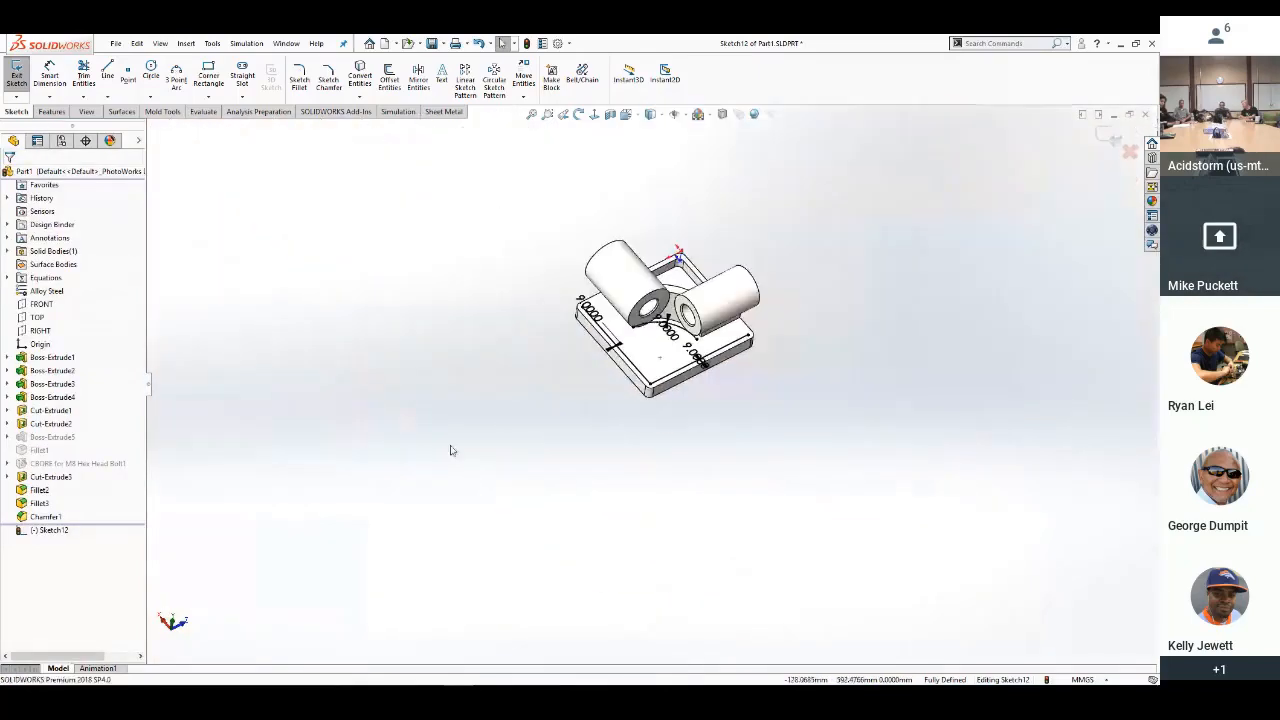
Draw a horizontal line and a vertical line from the offset arc's two ends, each running past the straight offset line it crosses
{"action": "scroll", "coordinate": [621, 355], "scroll_direction": "down", "scroll_amount": 5}
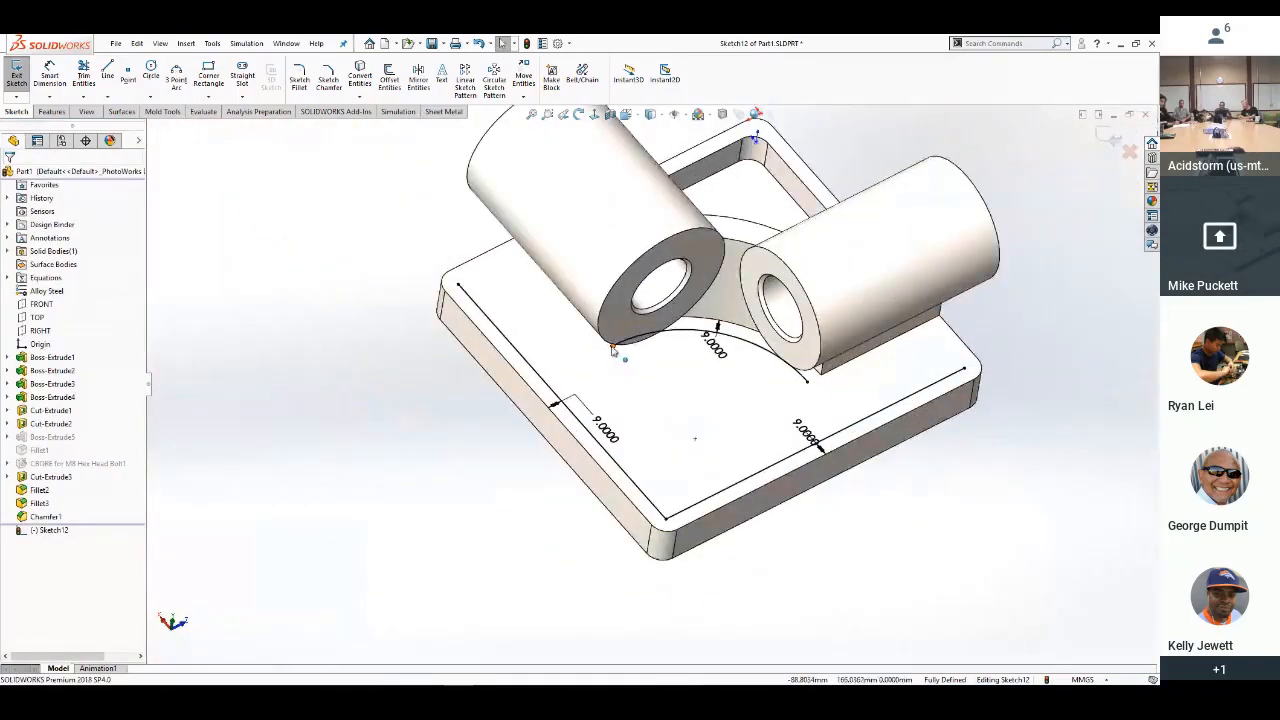
{"action": "mouse_move", "coordinate": [613, 349]}
{"action": "left_mouse_down"}
{"action": "mouse_move", "coordinate": [548, 420]}
{"action": "mouse_move", "coordinate": [533, 458]}
{"action": "mouse_move", "coordinate": [565, 395]}
{"action": "mouse_move", "coordinate": [614, 350]}
{"action": "left_mouse_up"}
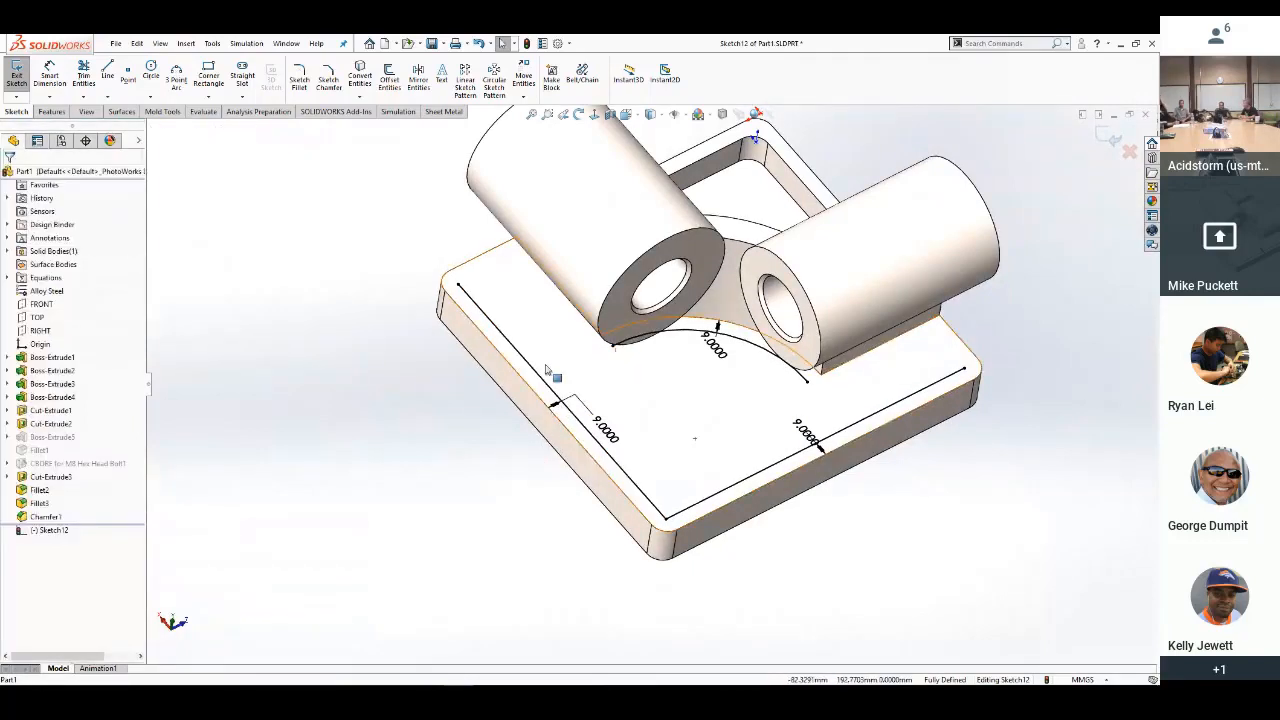
{"action": "left_click", "coordinate": [595, 114]}
{"action": "key", "text": "s"}
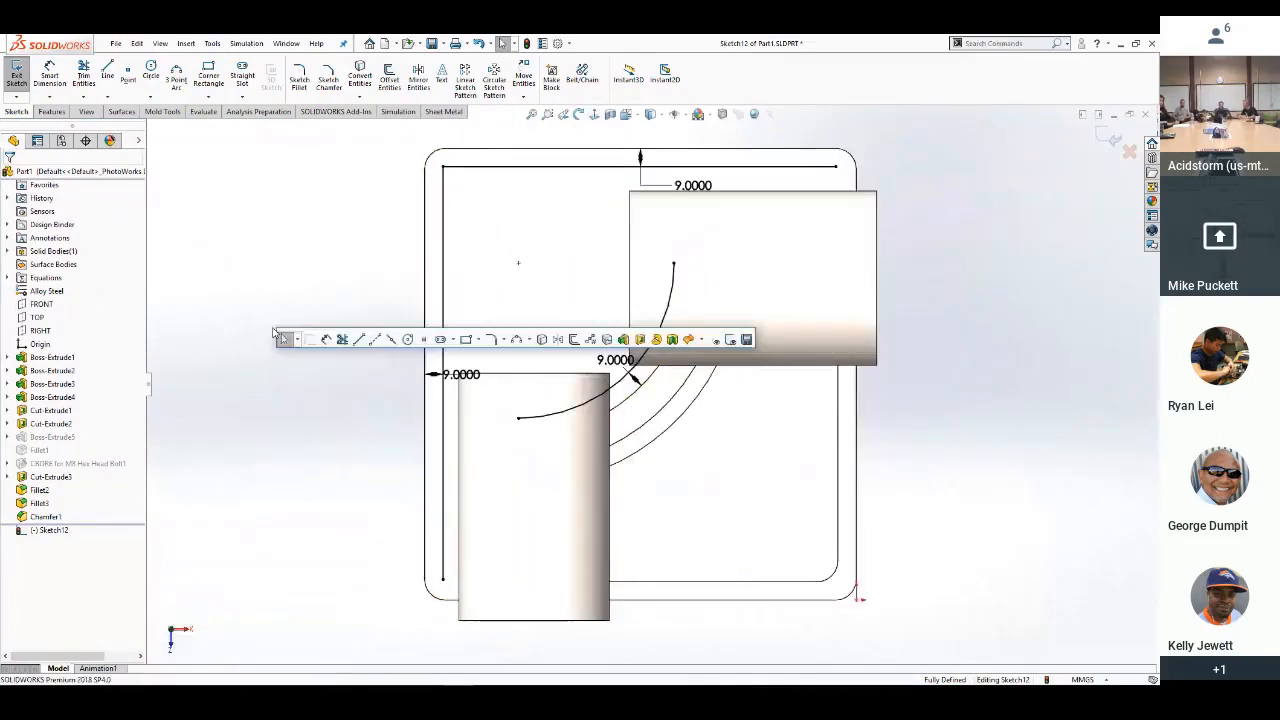
{"action": "left_click", "coordinate": [359, 339]}
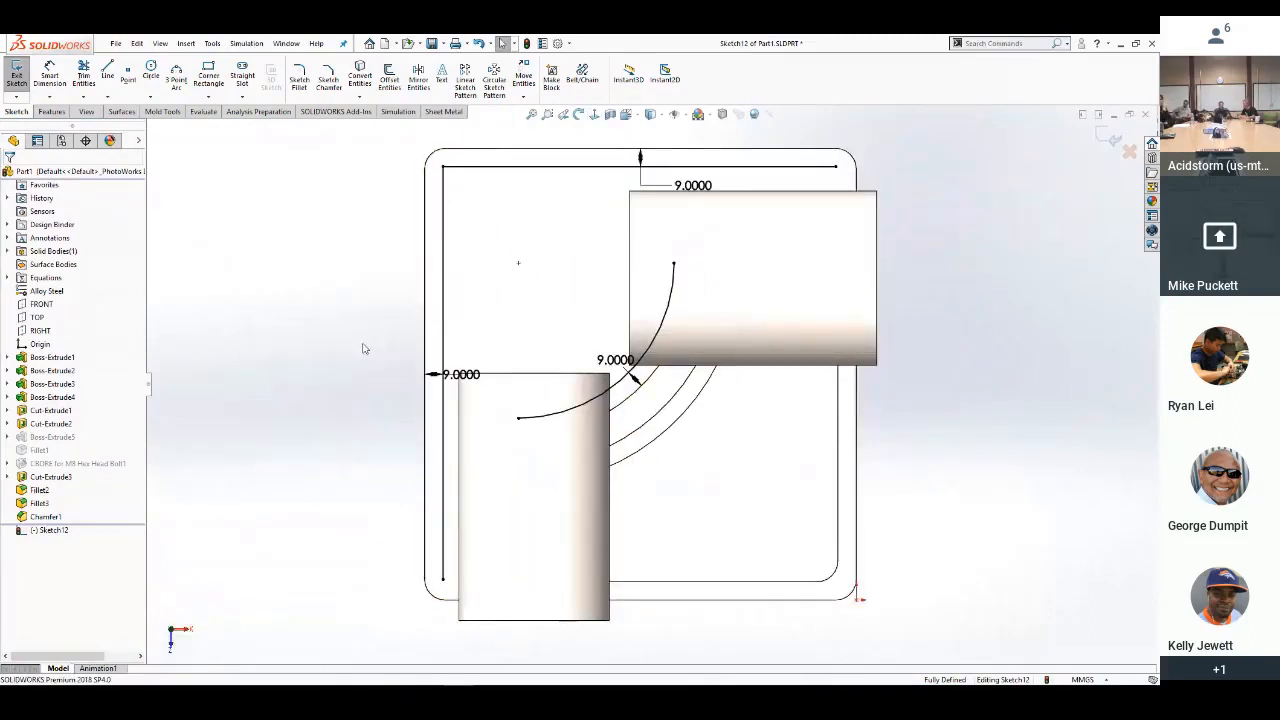
{"action": "left_click", "coordinate": [519, 420]}
{"action": "left_click", "coordinate": [368, 418]}
{"action": "key", "text": "Escape"}
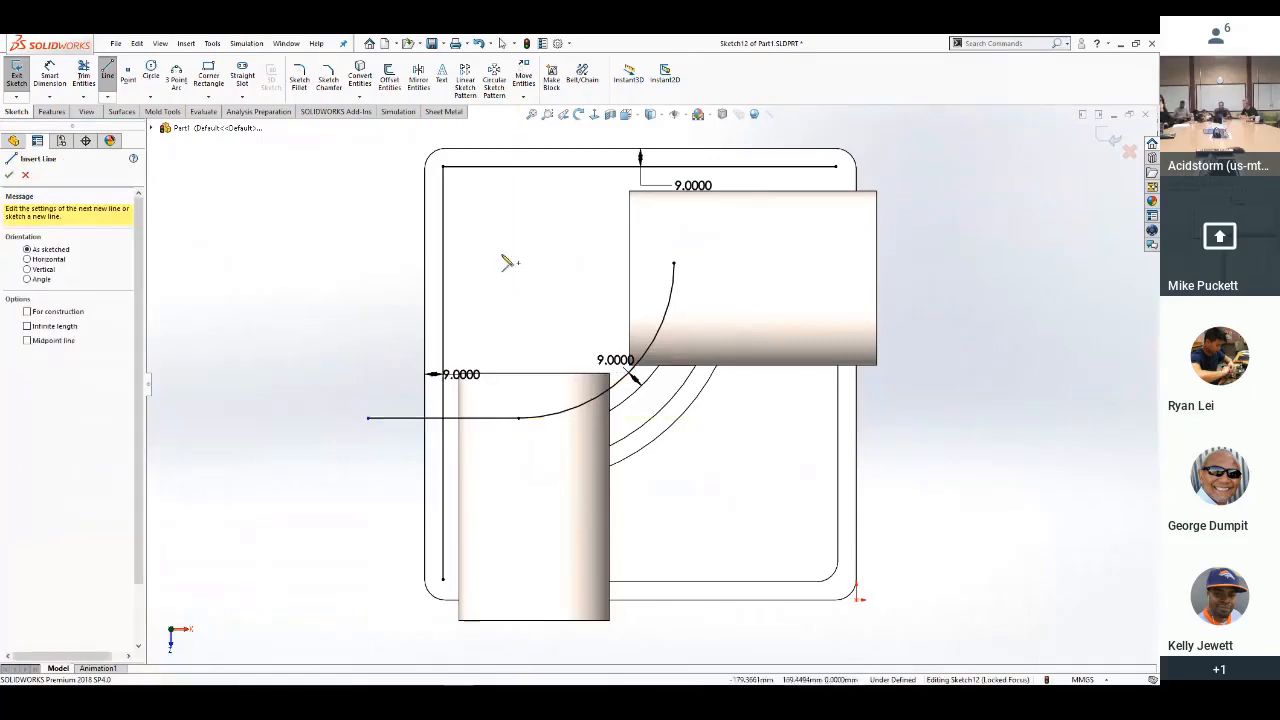
{"action": "left_click", "coordinate": [674, 263]}
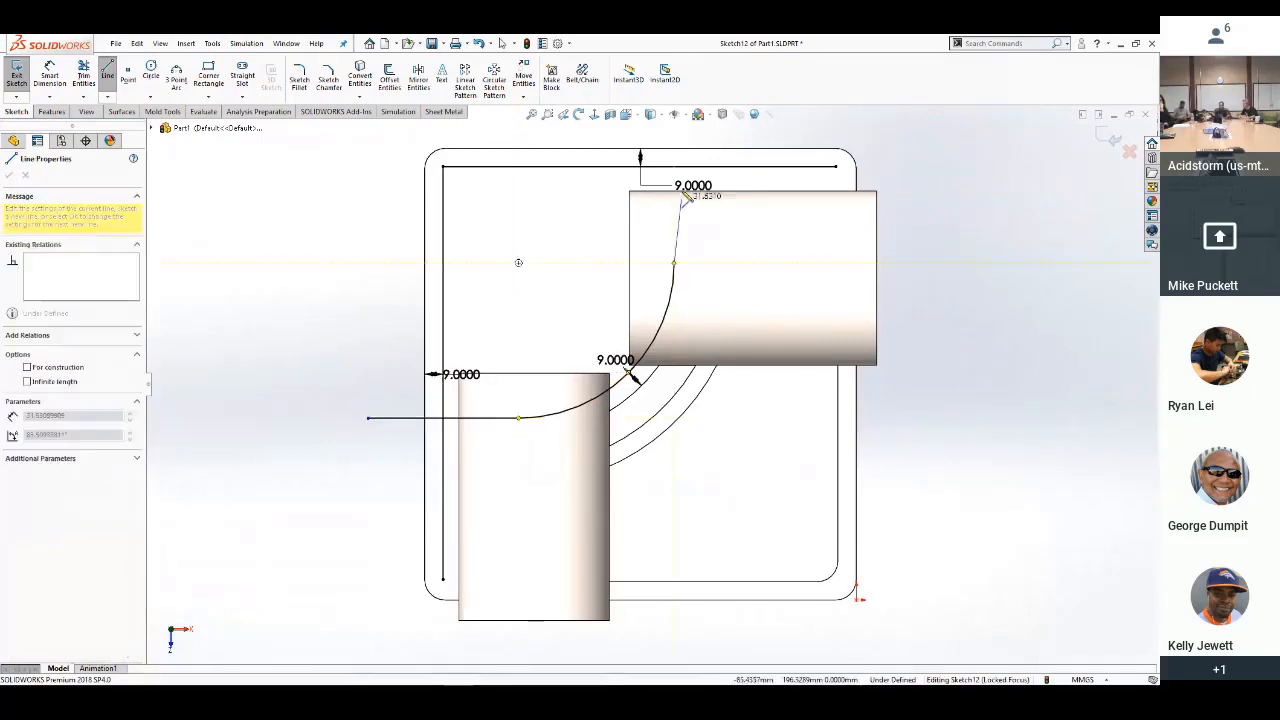
{"action": "left_click", "coordinate": [674, 132]}
{"action": "key", "text": "Escape"}
Trim the overhanging ends of the two new lines and the two straight offset lines to form one closed pocket outline
{"action": "key", "text": "s"}
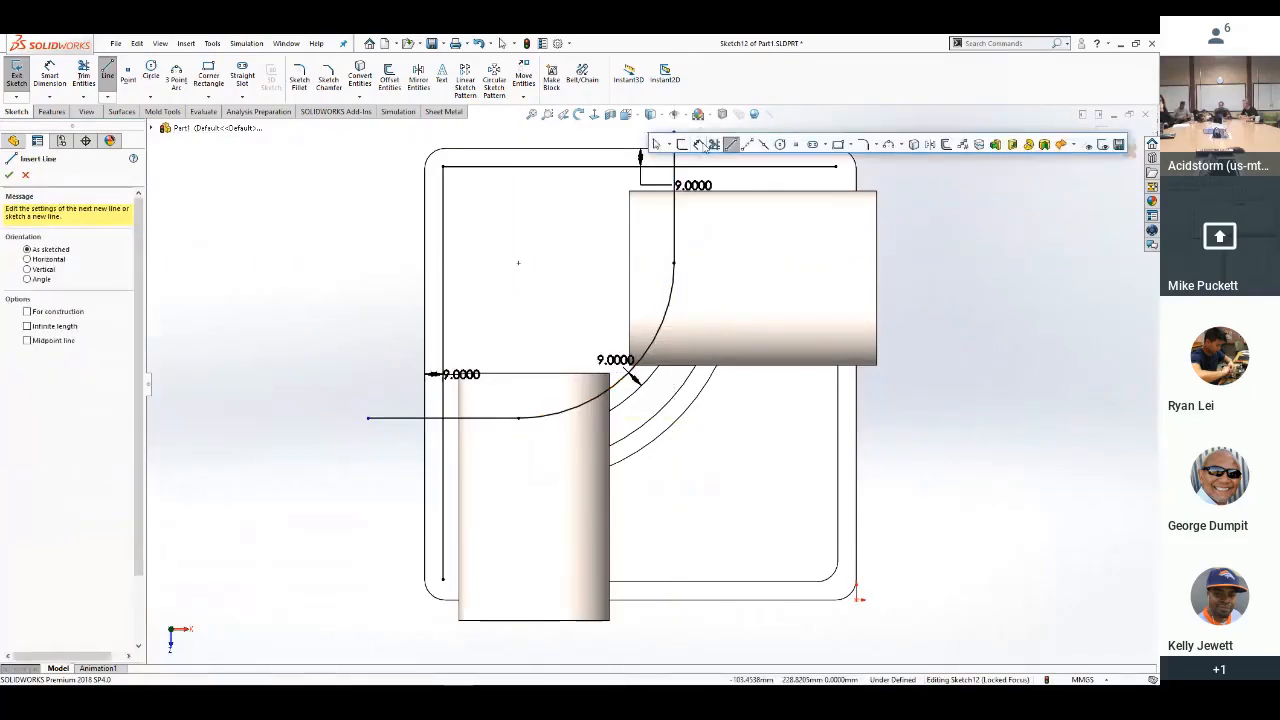
{"action": "left_click", "coordinate": [714, 145]}
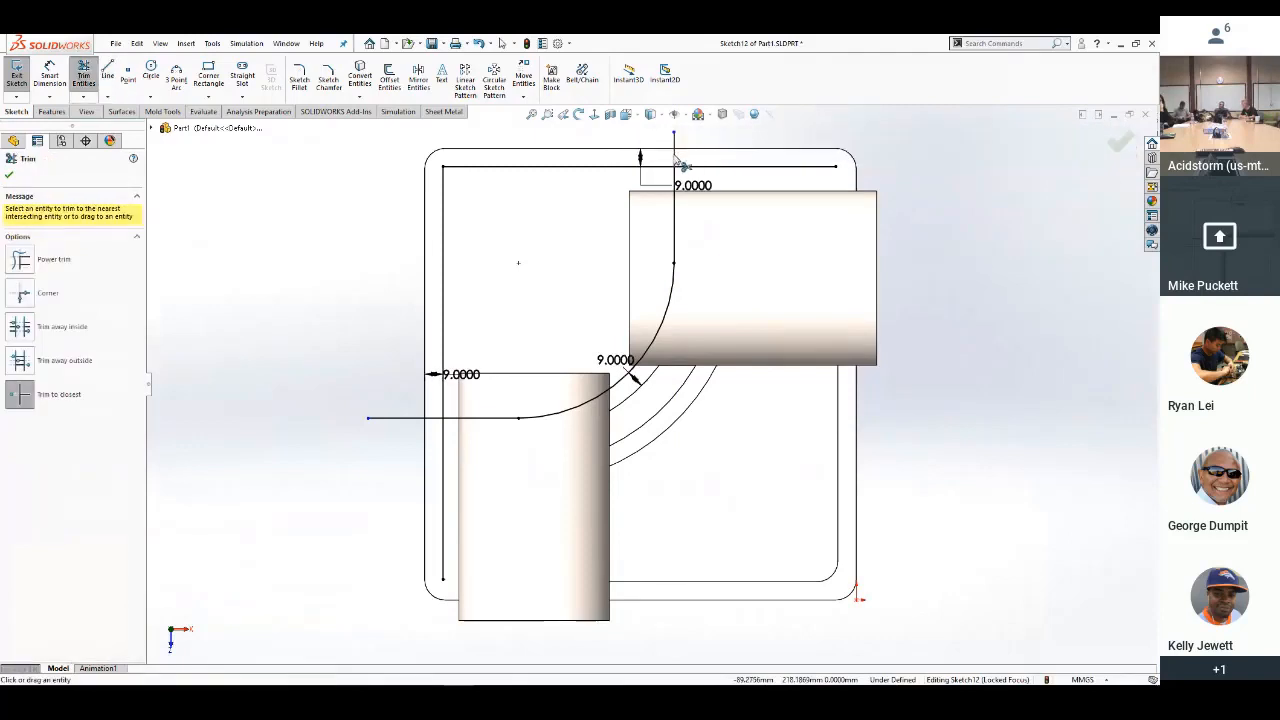
{"action": "left_click", "coordinate": [675, 157]}
{"action": "left_click", "coordinate": [716, 166]}
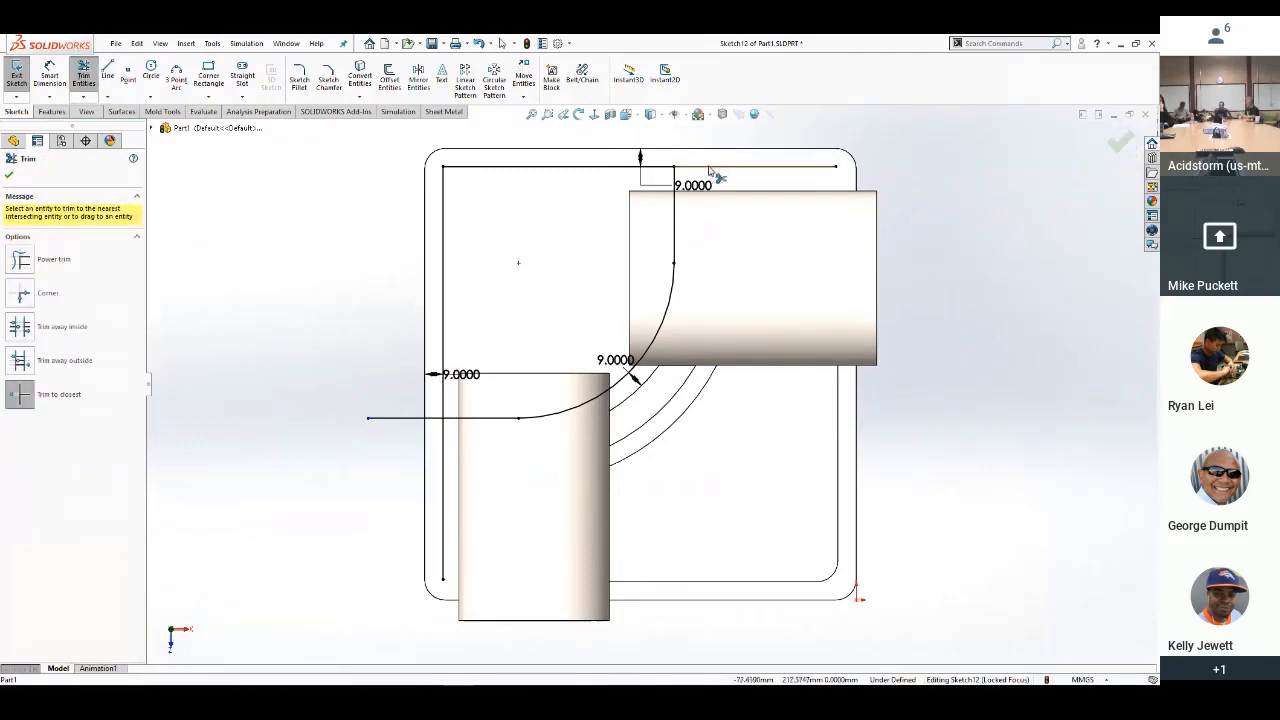
{"action": "left_click", "coordinate": [432, 427]}
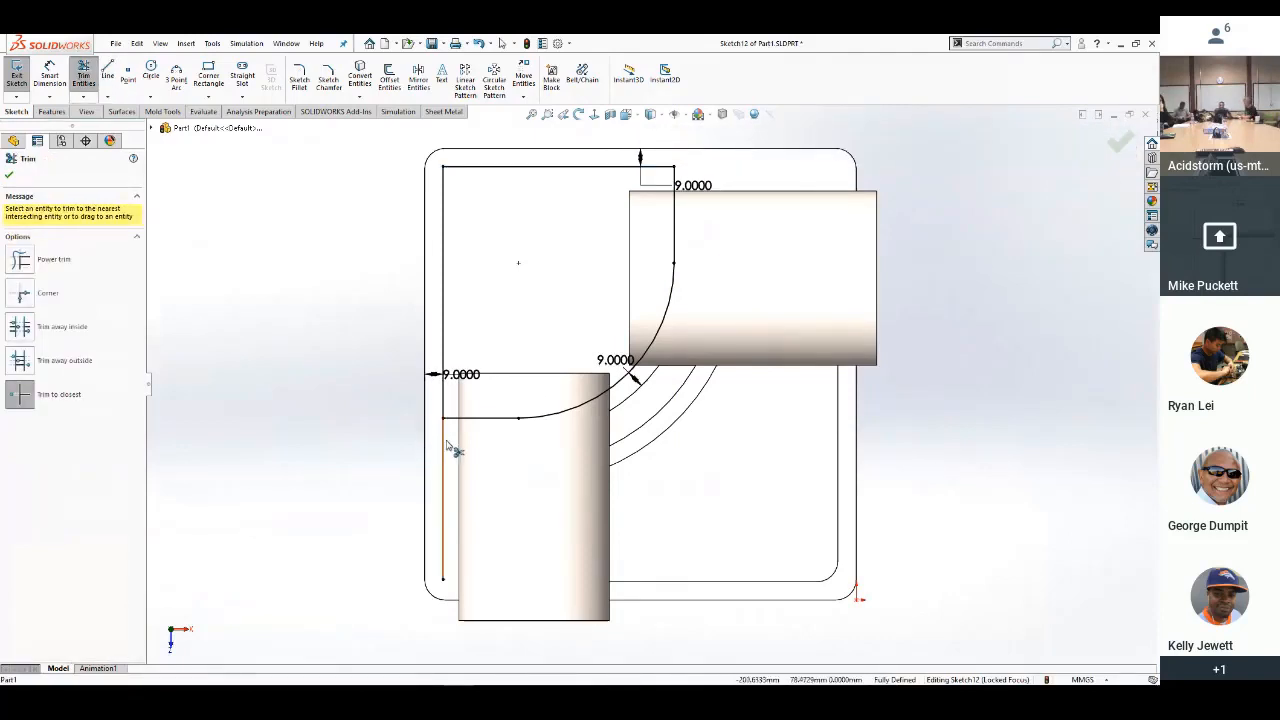
{"action": "left_click", "coordinate": [448, 443]}
{"action": "right_click", "coordinate": [313, 379]}
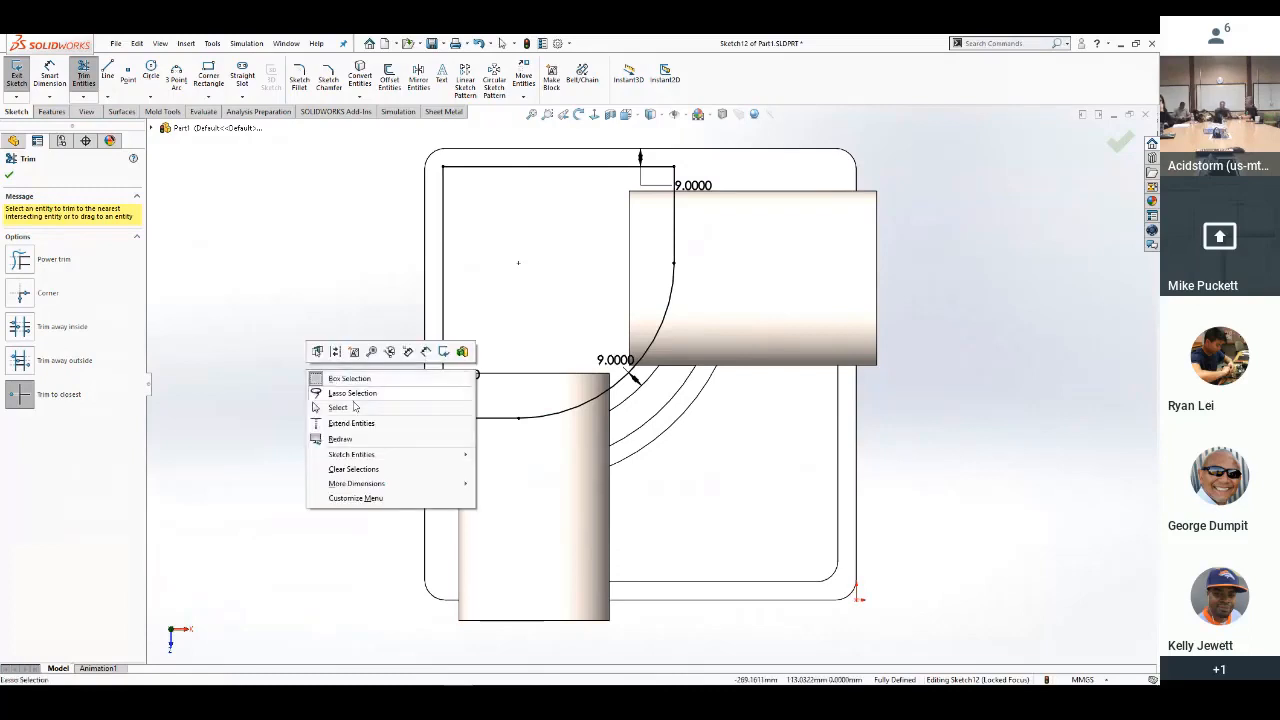
{"action": "left_click", "coordinate": [322, 407]}
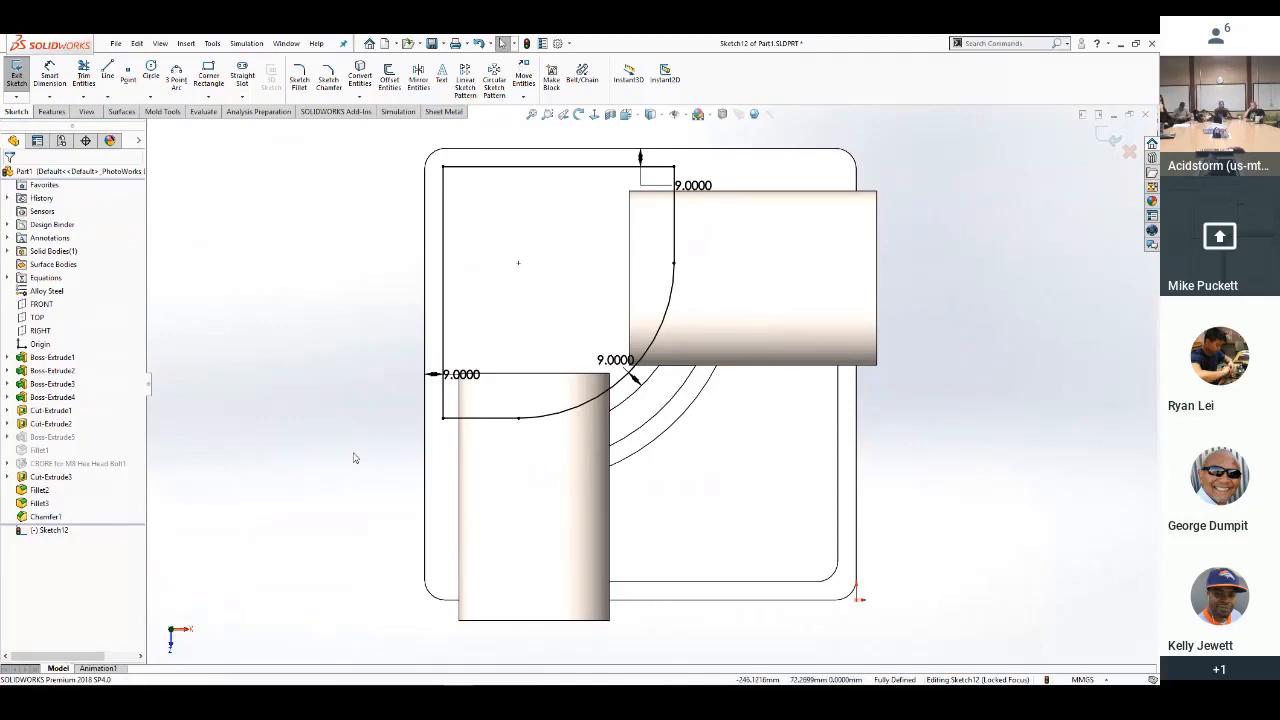
Cut-extrude the closed pocket outline into the base plate with a blind depth of 20 mm
{"action": "mouse_move", "coordinate": [353, 458]}
{"action": "middle_mouse_down"}
{"action": "mouse_move", "coordinate": [363, 329]}
{"action": "mouse_move", "coordinate": [343, 289]}
{"action": "middle_mouse_up"}
{"action": "key", "text": "s"}
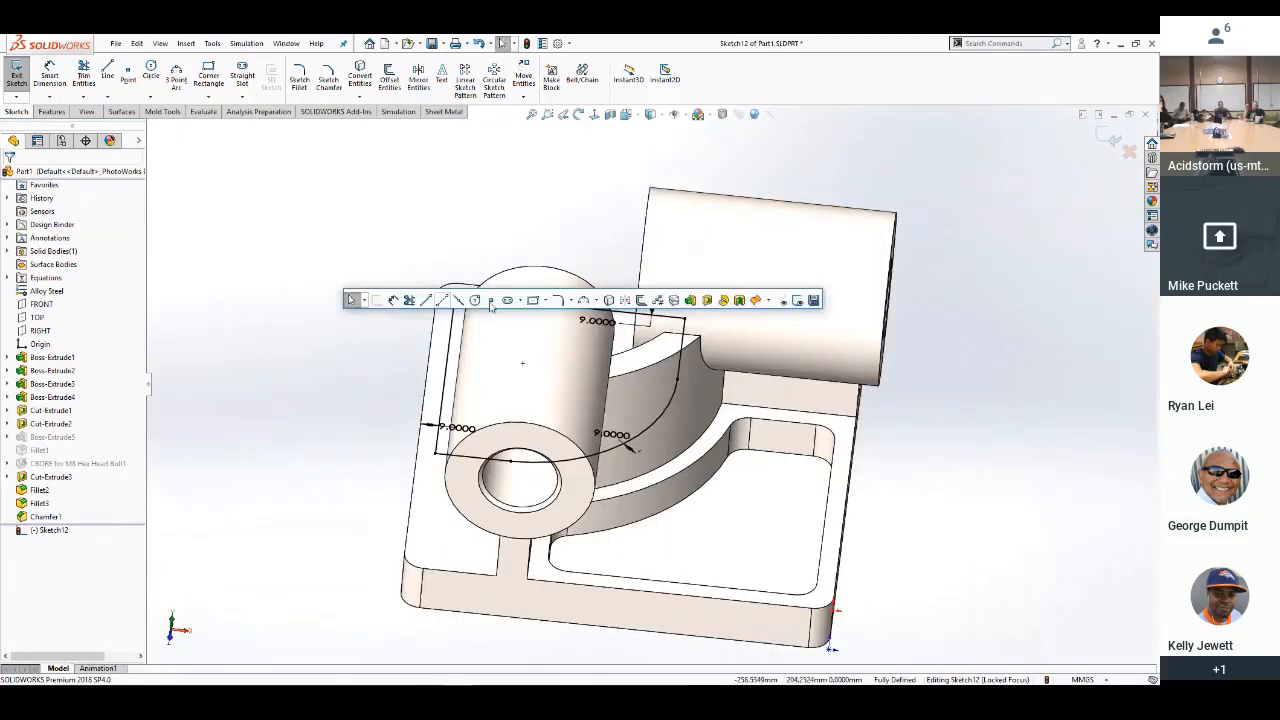
{"action": "left_click", "coordinate": [707, 300]}
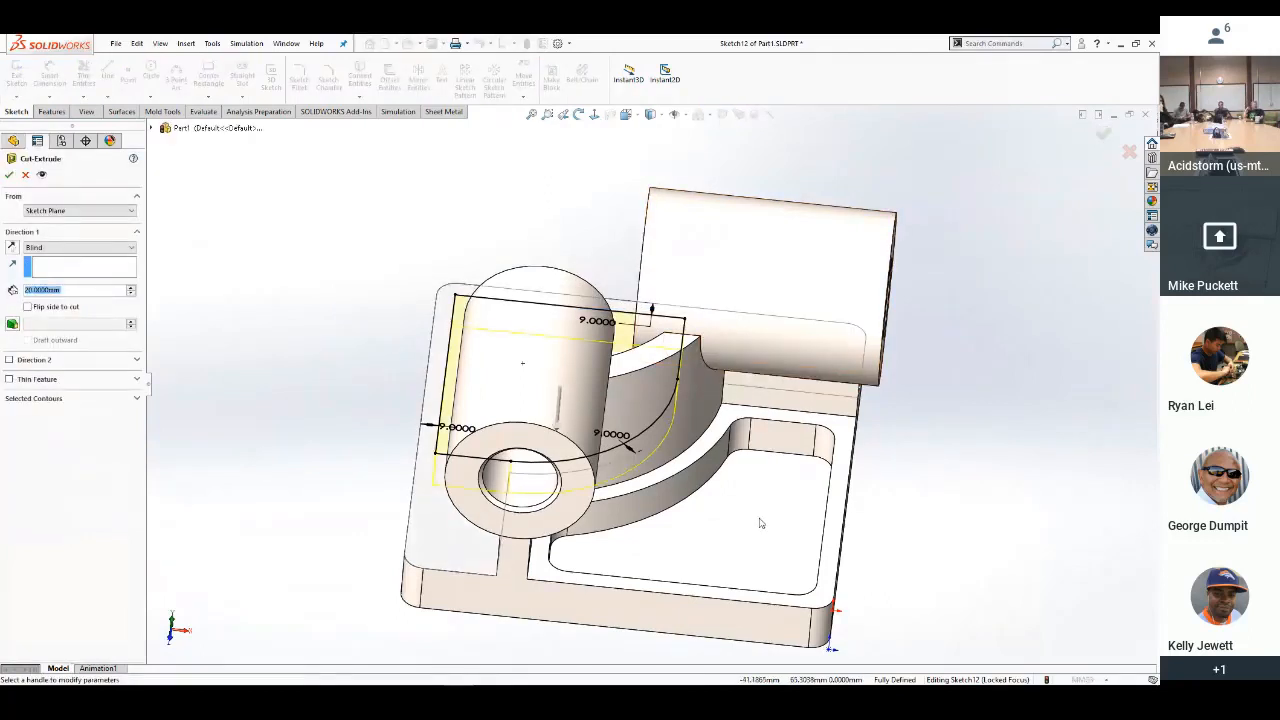
{"action": "left_click", "coordinate": [763, 524]}
{"action": "key", "text": "Return"}
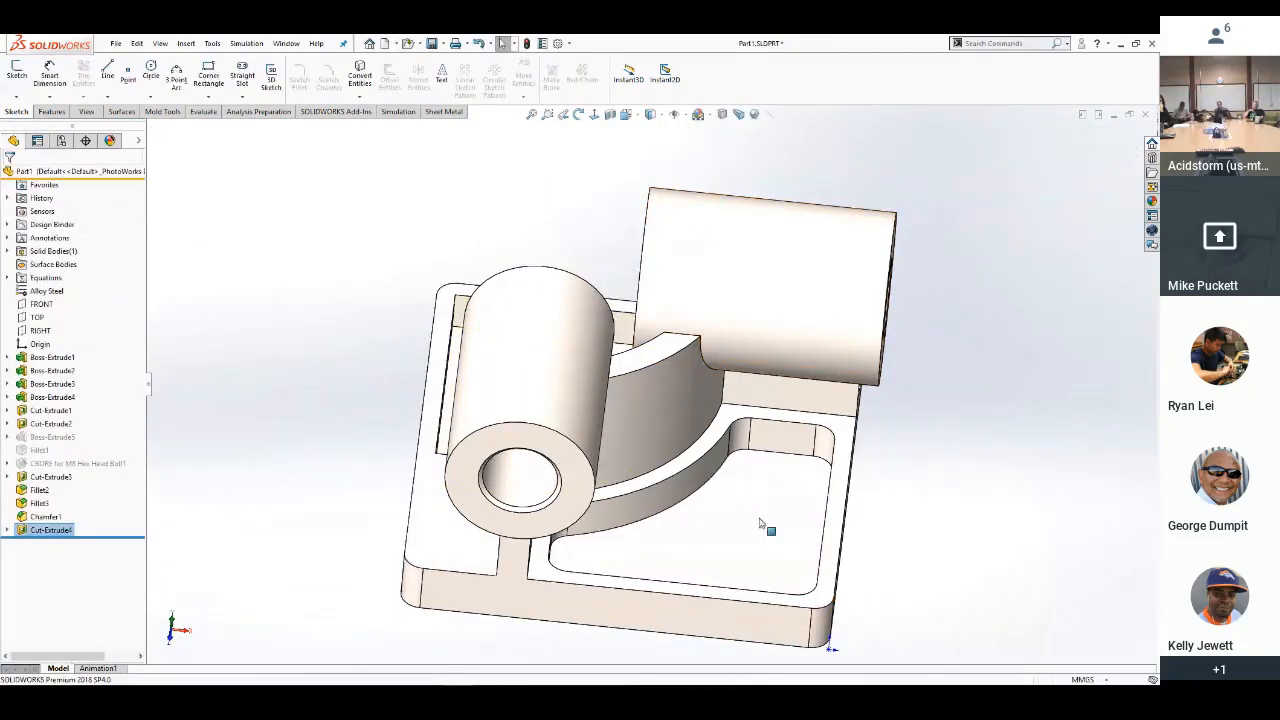
Reorder the feature tree so that Fillet2 comes after the new pocket cut
{"action": "left_click", "coordinate": [342, 399]}
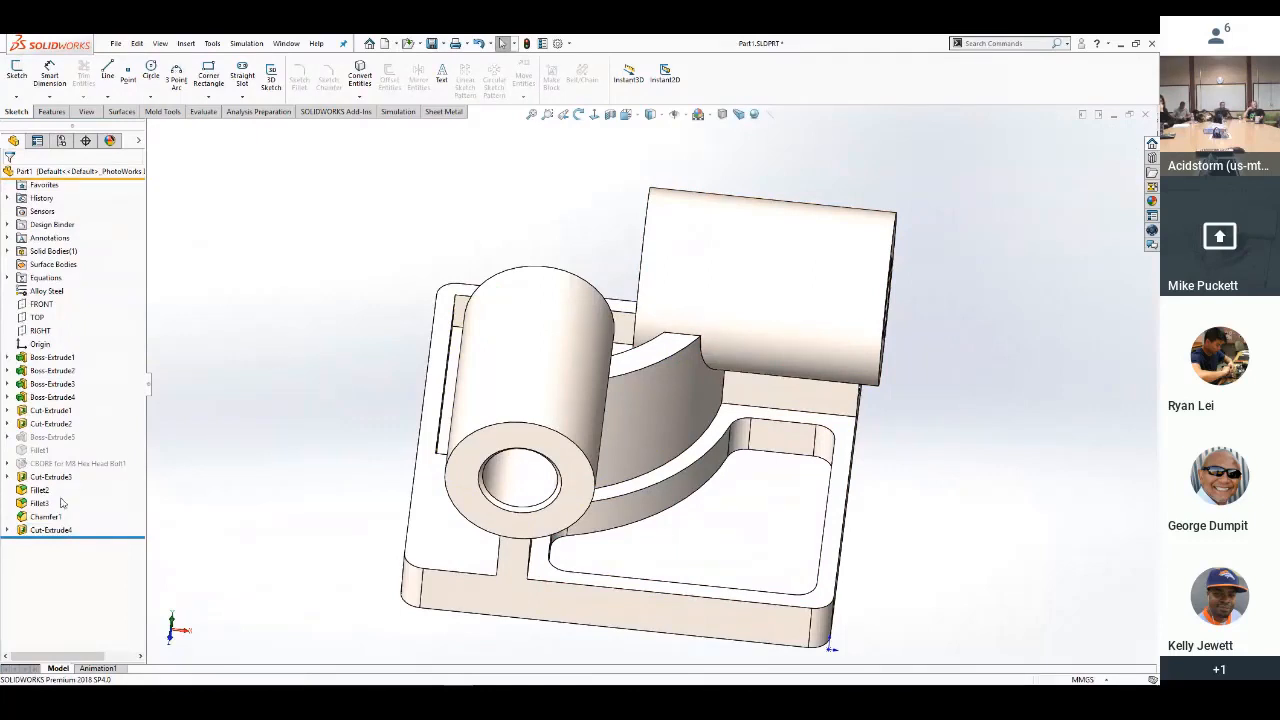
{"action": "mouse_move", "coordinate": [40, 503]}
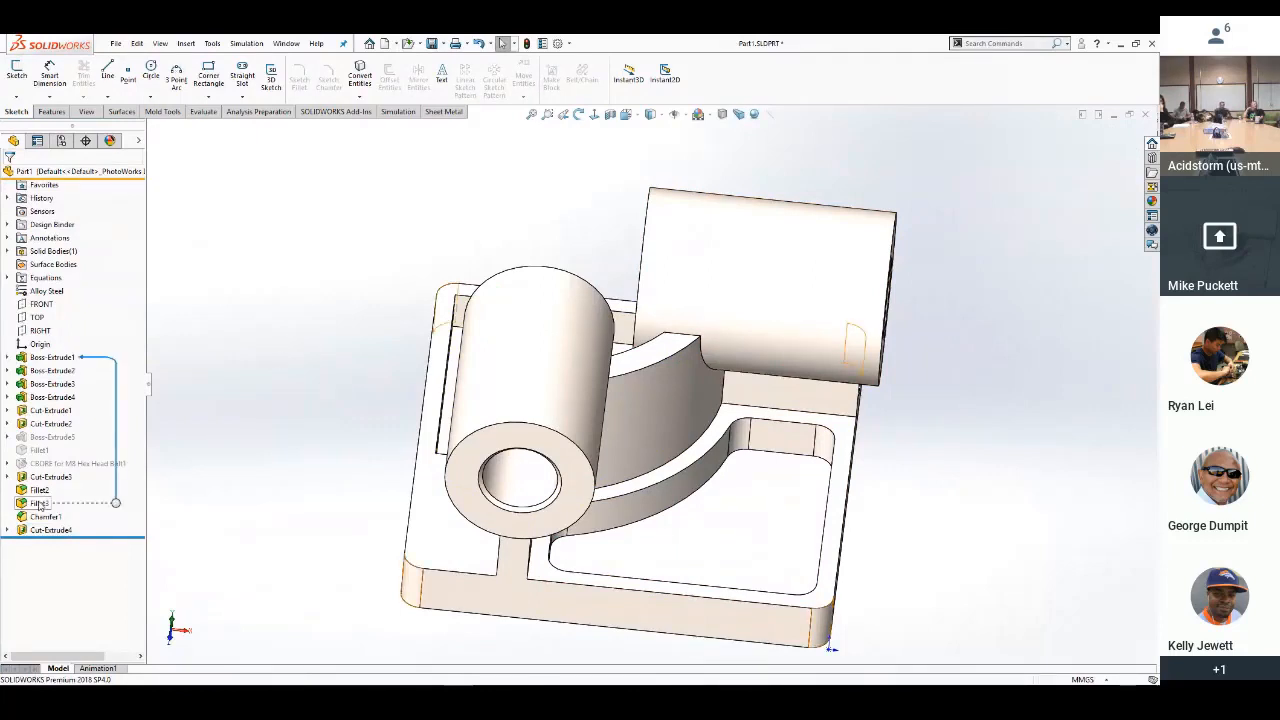
{"action": "left_click_drag", "start_coordinate": [40, 489], "coordinate": [46, 539]}
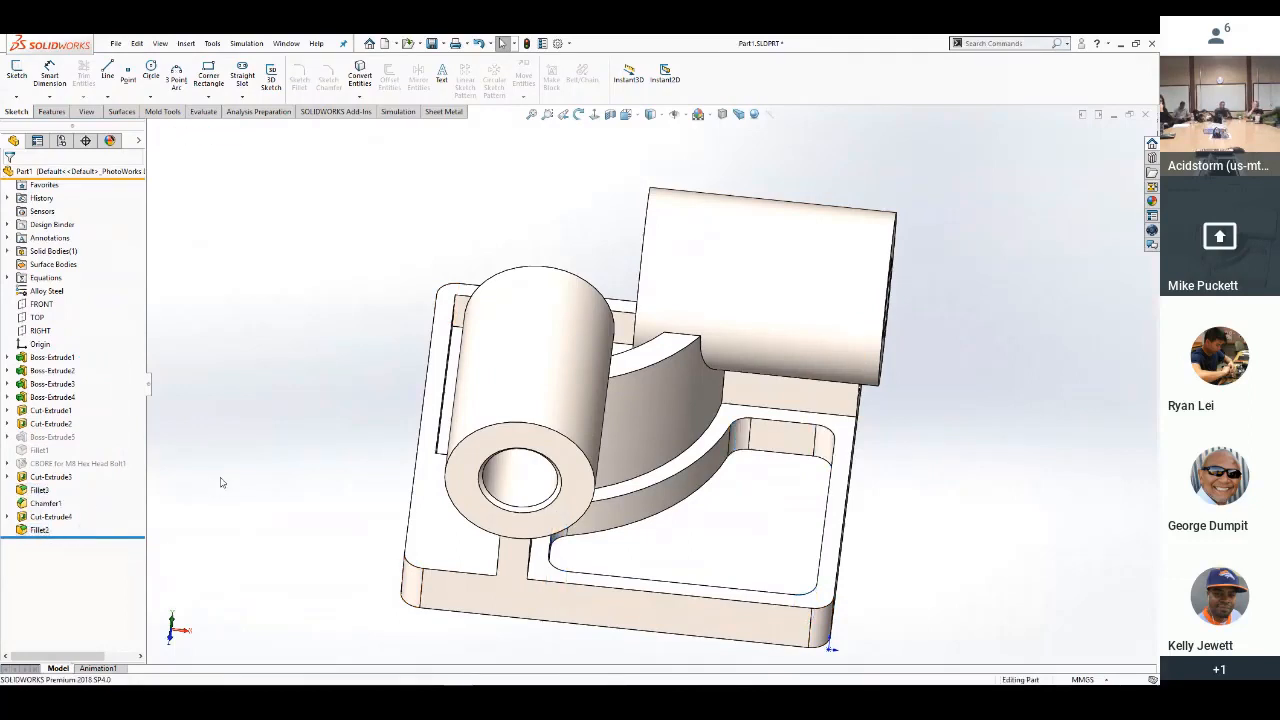
Edit Fillet2 to add the new pocket's three sharp corner edges to the 10 mm radius fillet
{"action": "left_click", "coordinate": [40, 530]}
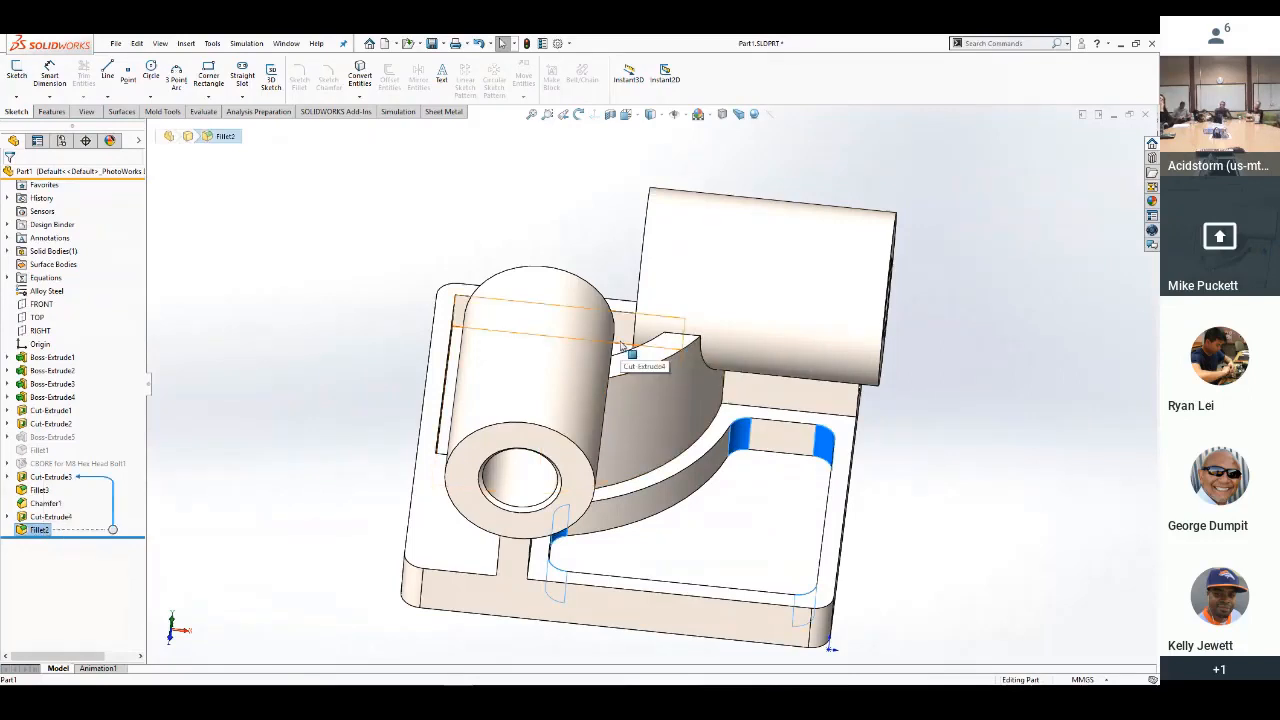
{"action": "left_click", "coordinate": [40, 530]}
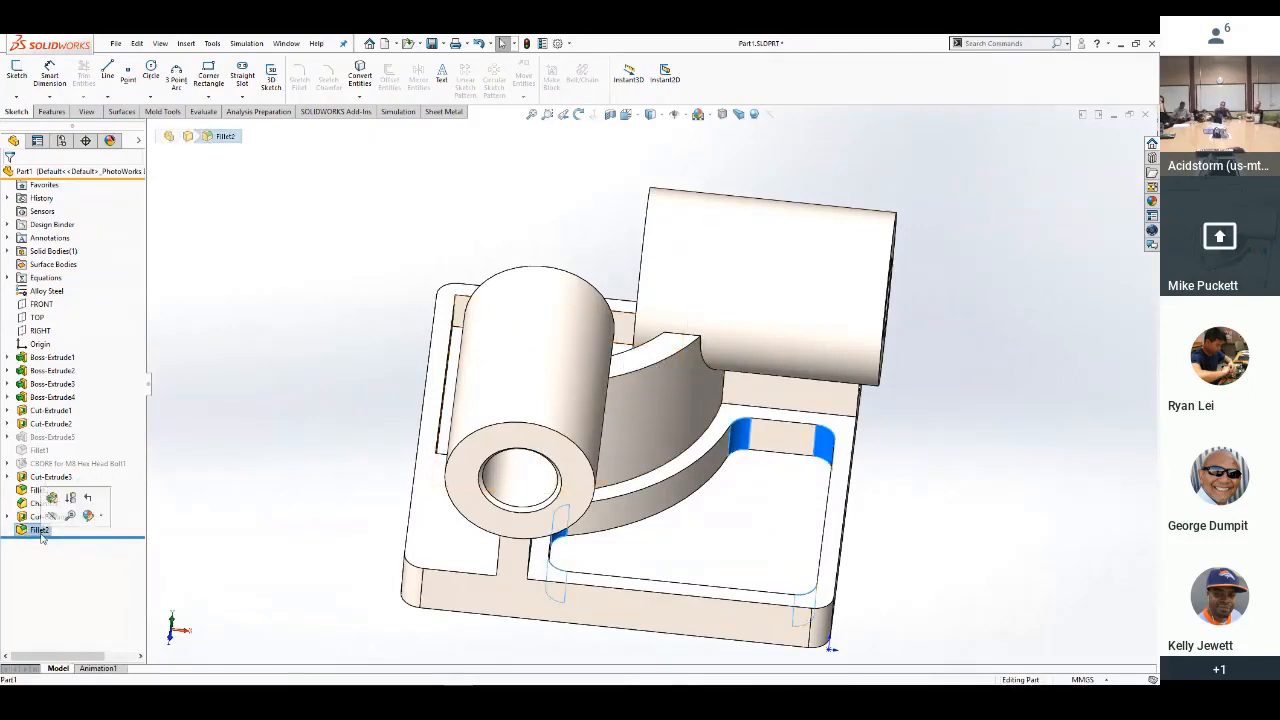
{"action": "left_click", "coordinate": [52, 498]}
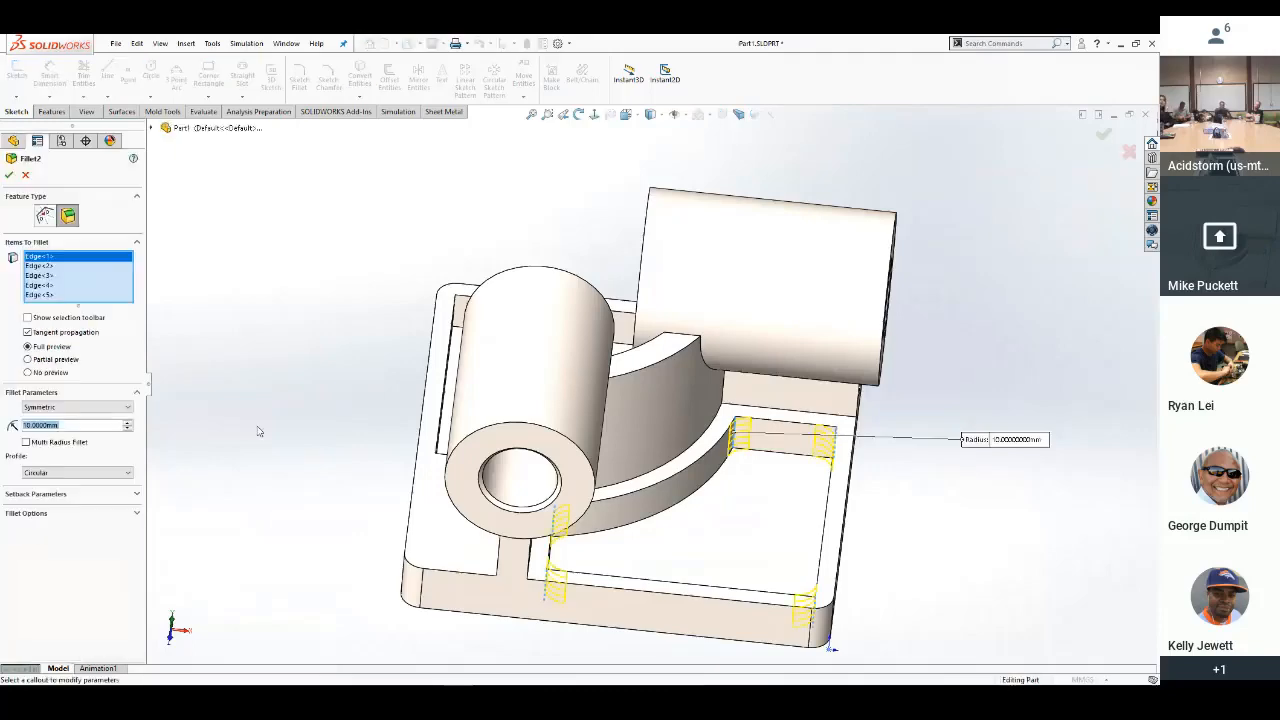
{"action": "mouse_move", "coordinate": [455, 368]}
{"action": "middle_mouse_down"}
{"action": "mouse_move", "coordinate": [430, 360]}
{"action": "mouse_move", "coordinate": [457, 371]}
{"action": "middle_mouse_up"}
{"action": "left_click", "coordinate": [515, 250]}
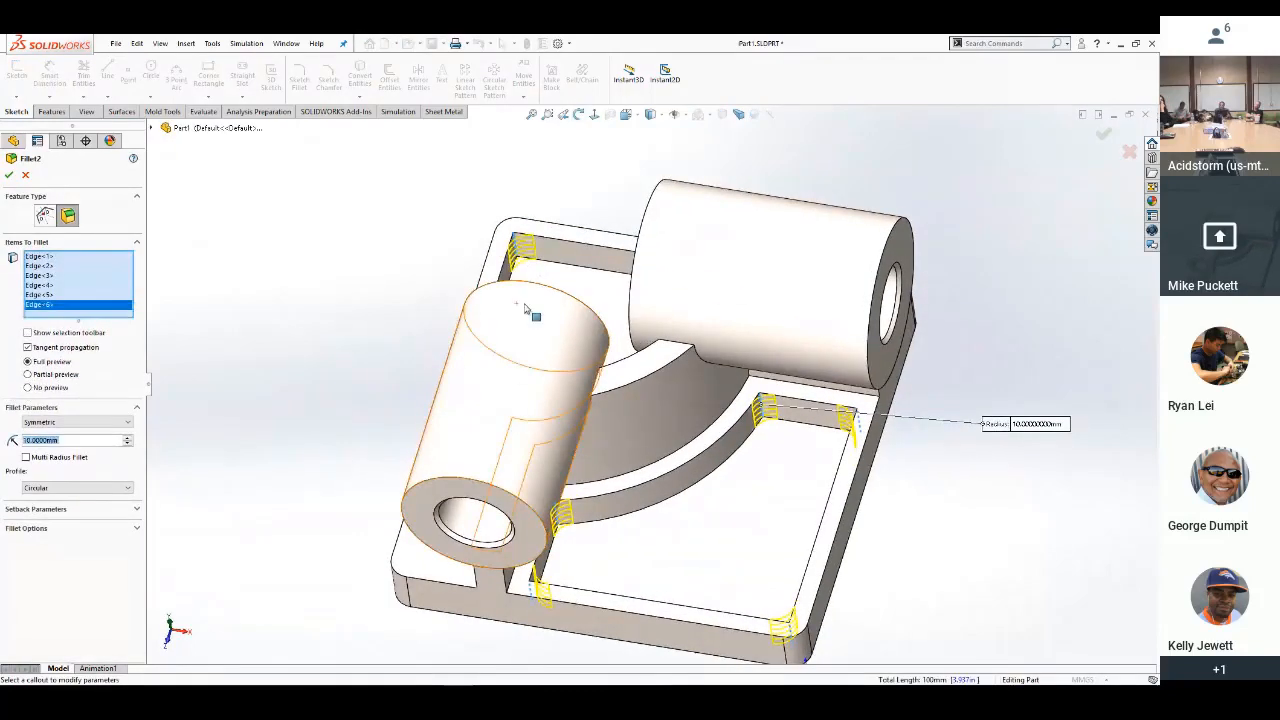
{"action": "middle_click_drag", "start_coordinate": [525, 310], "coordinate": [551, 363]}
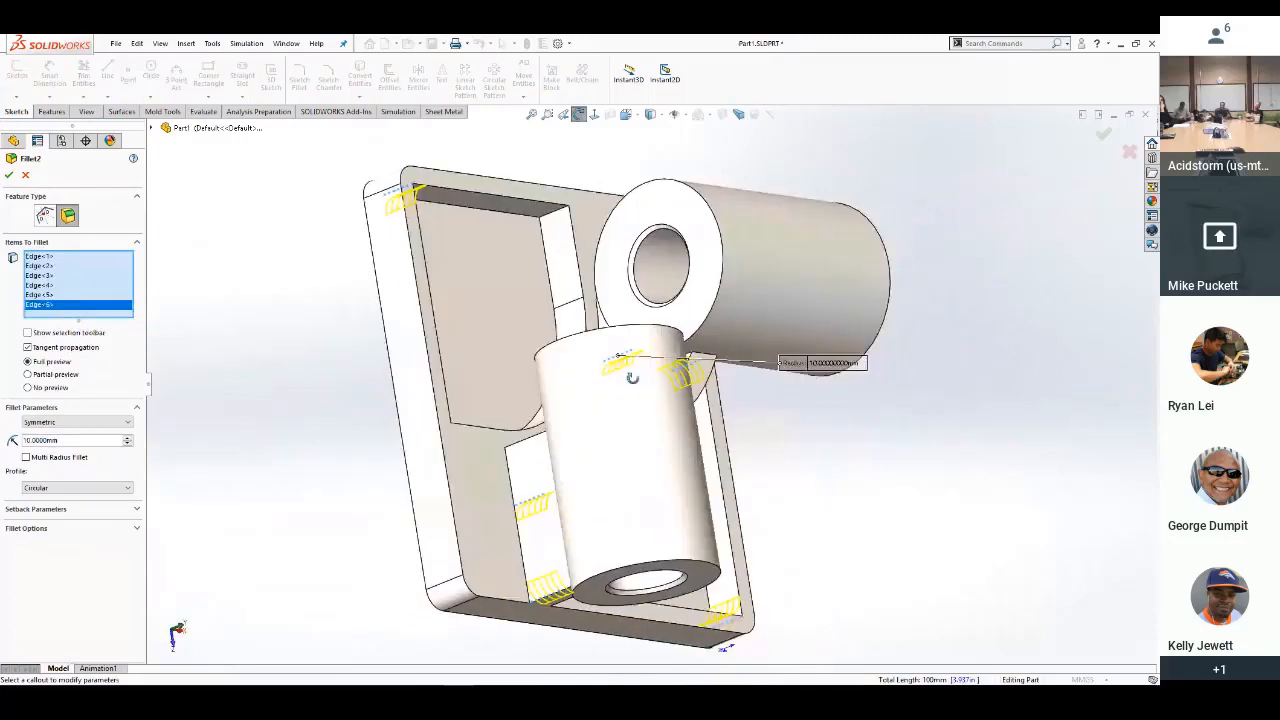
{"action": "left_click", "coordinate": [556, 226]}
{"action": "middle_click_drag", "start_coordinate": [556, 226], "coordinate": [495, 390]}
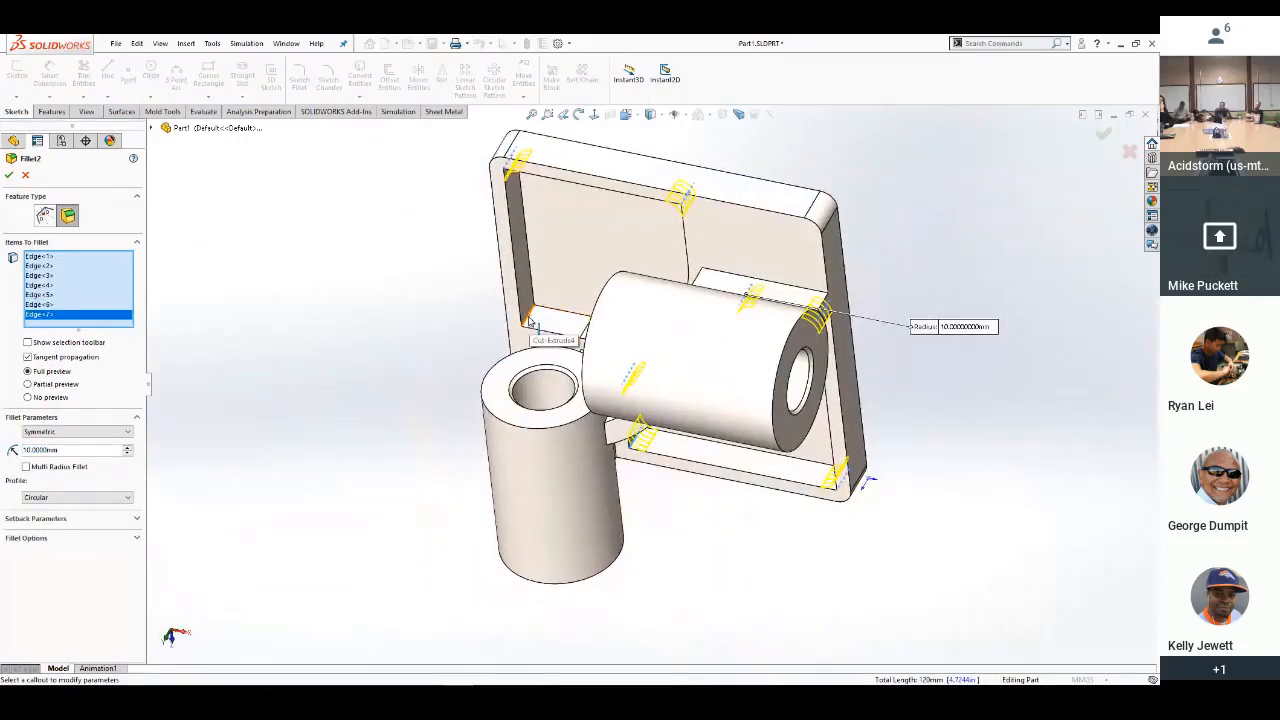
{"action": "key", "text": "Return"}
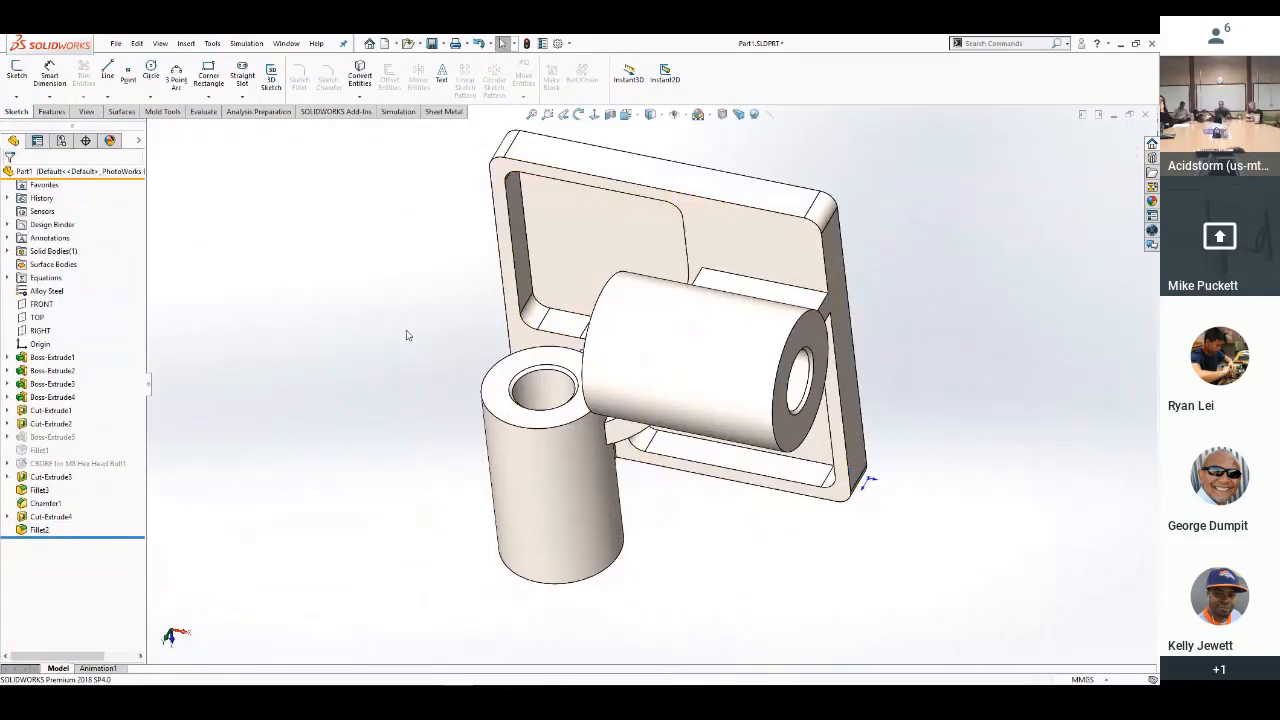
{"action": "key", "text": "ctrl+5"}
{"action": "middle_click_drag", "start_coordinate": [419, 382], "coordinate": [425, 280]}
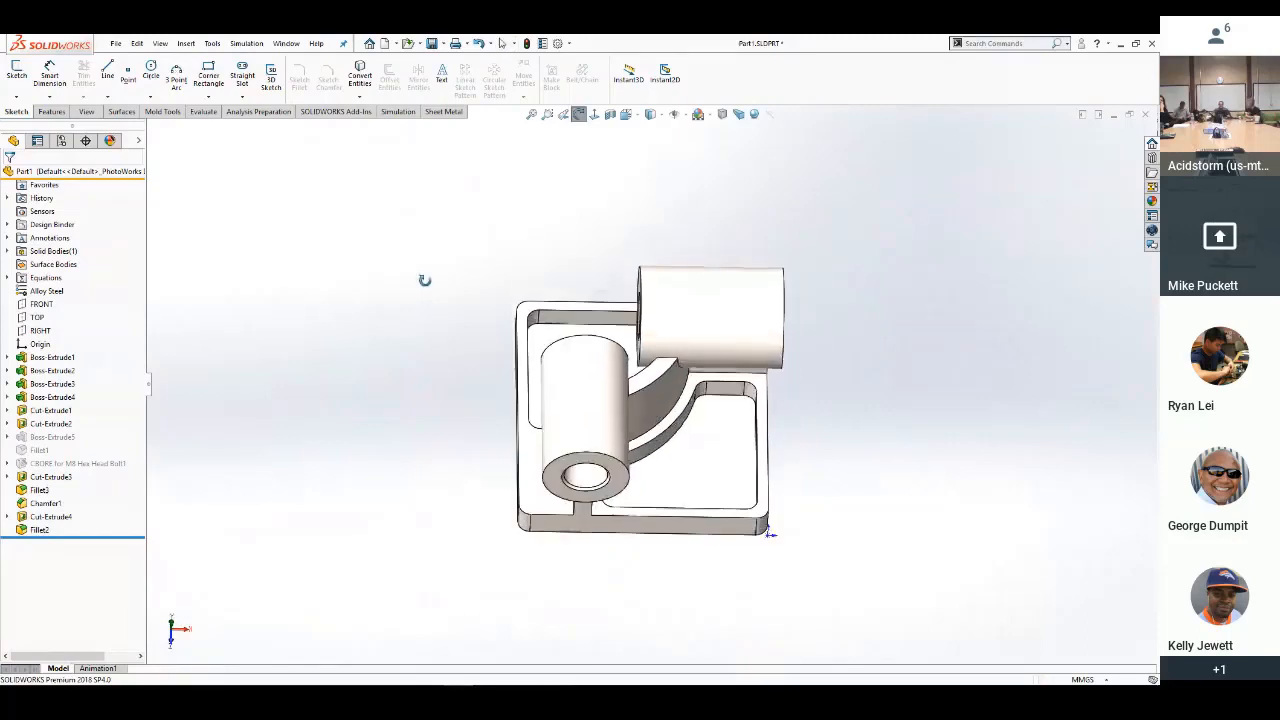
Save the part and switch to the PowerPoint slide show on part model modification
{"action": "scroll", "coordinate": [428, 276], "scroll_direction": "down", "scroll_amount": 1}
{"action": "left_click", "coordinate": [432, 43]}
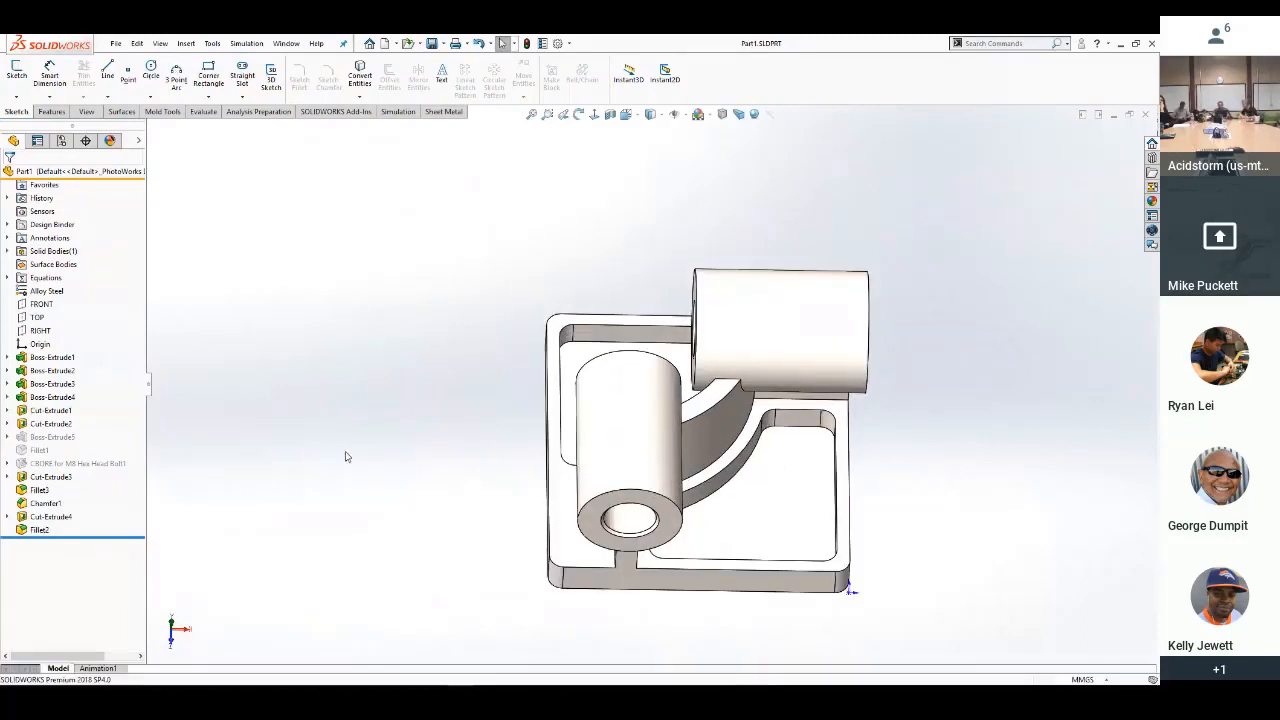
{"action": "key", "text": "s"}
{"action": "key", "text": "super+Tab"}
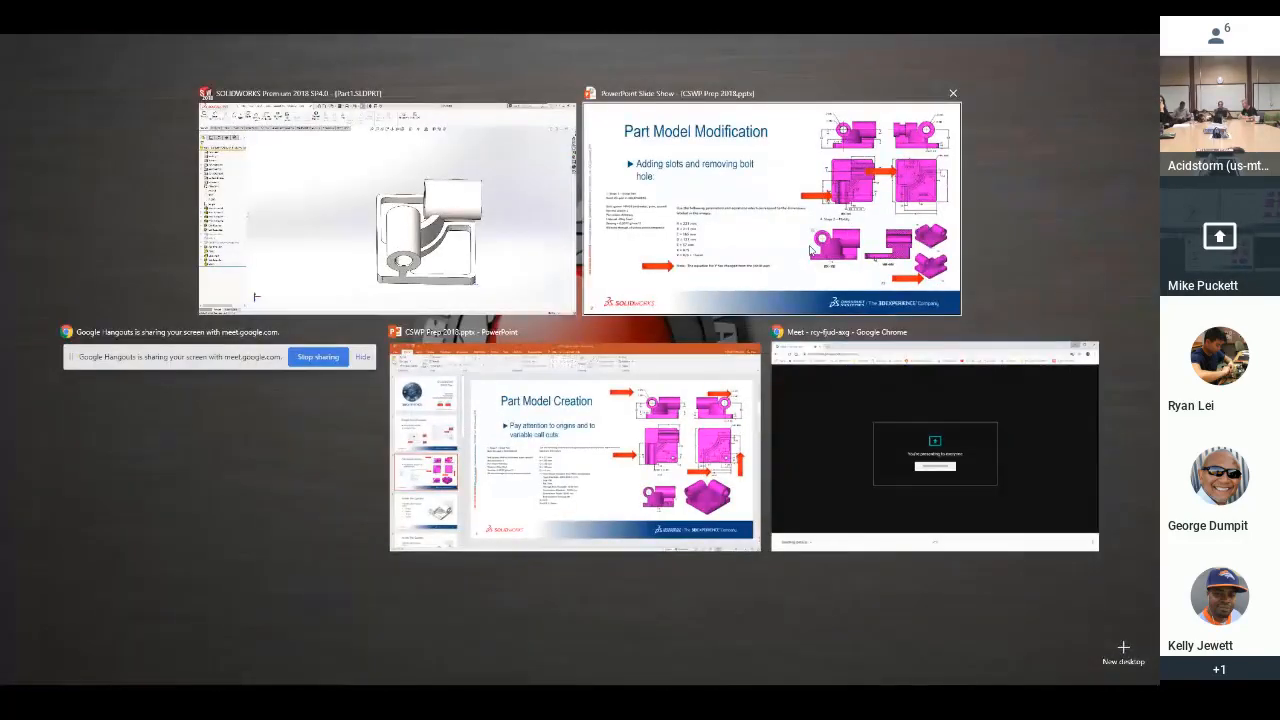
{"action": "left_click", "coordinate": [812, 250]}
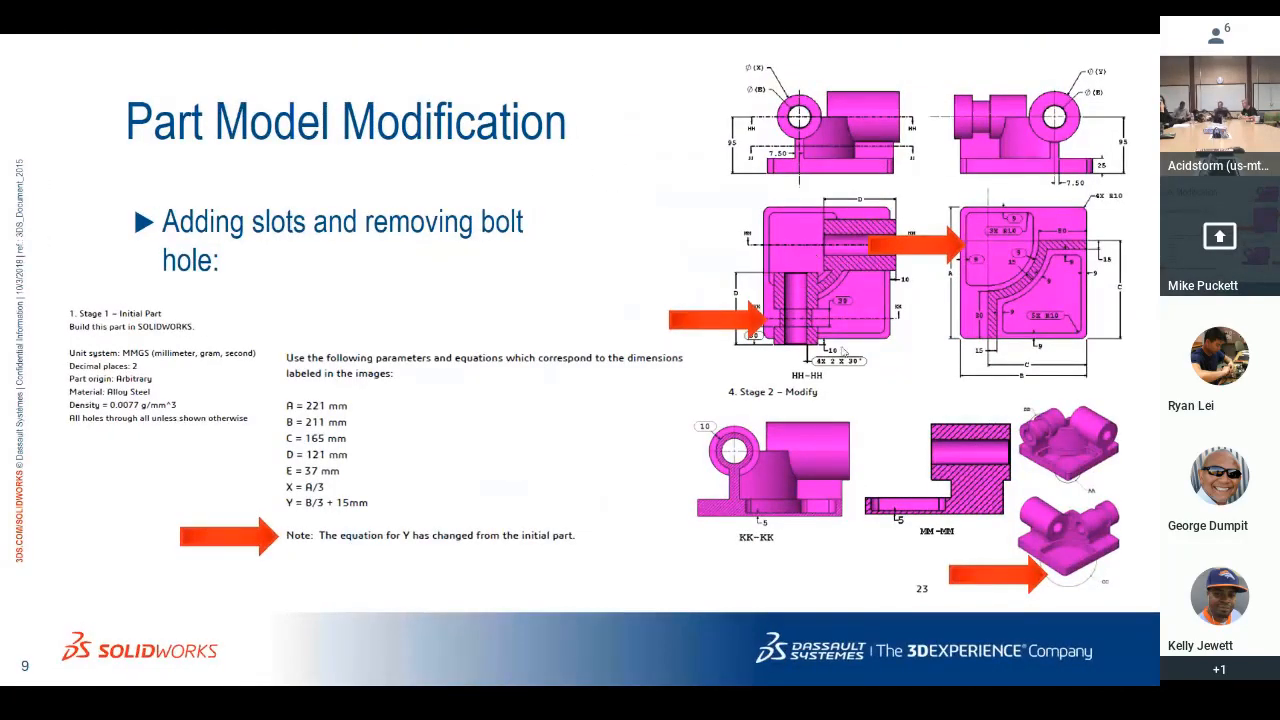
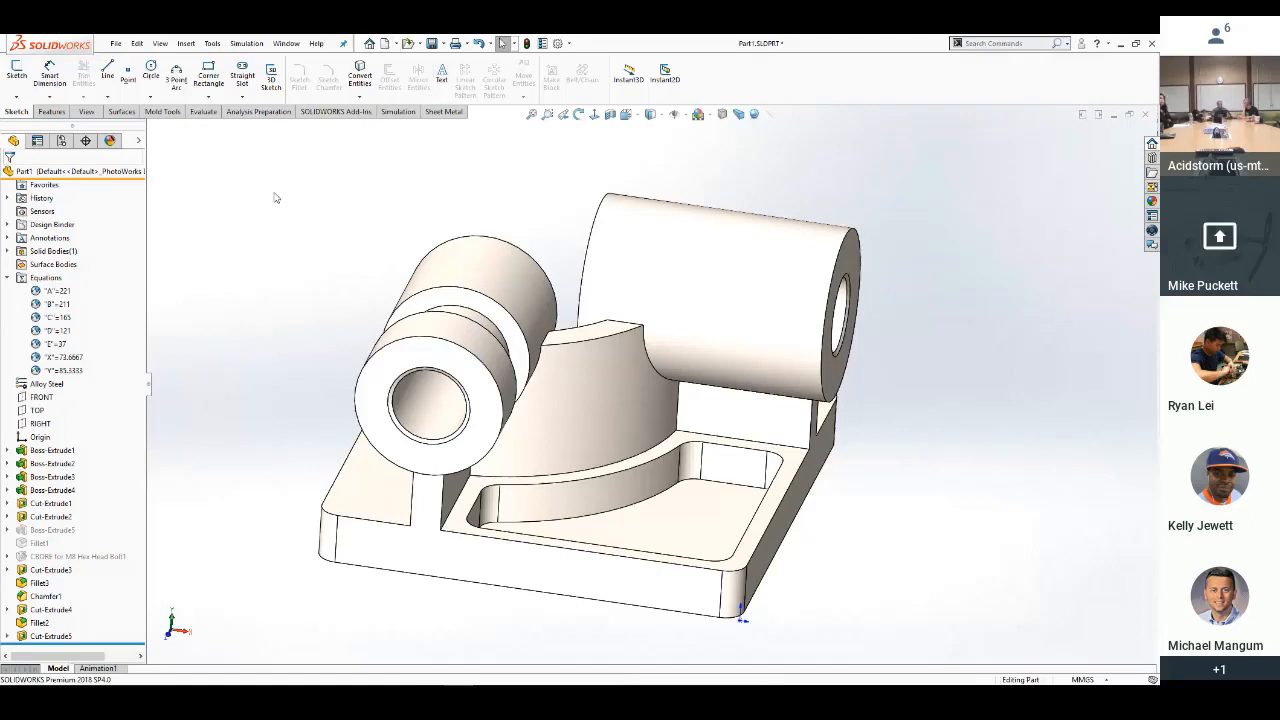
Open the part Step 1.SLDPRT from the recent documents
{"action": "key", "text": "r"}
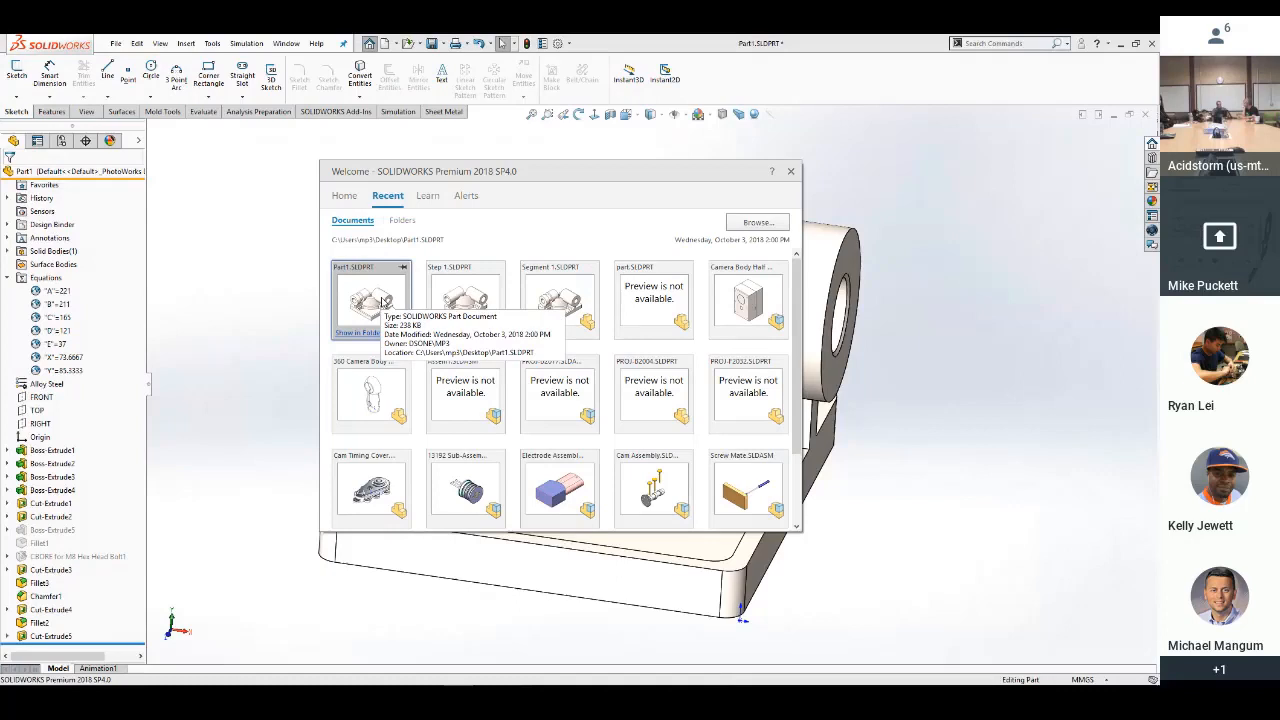
{"action": "left_click", "coordinate": [463, 294]}
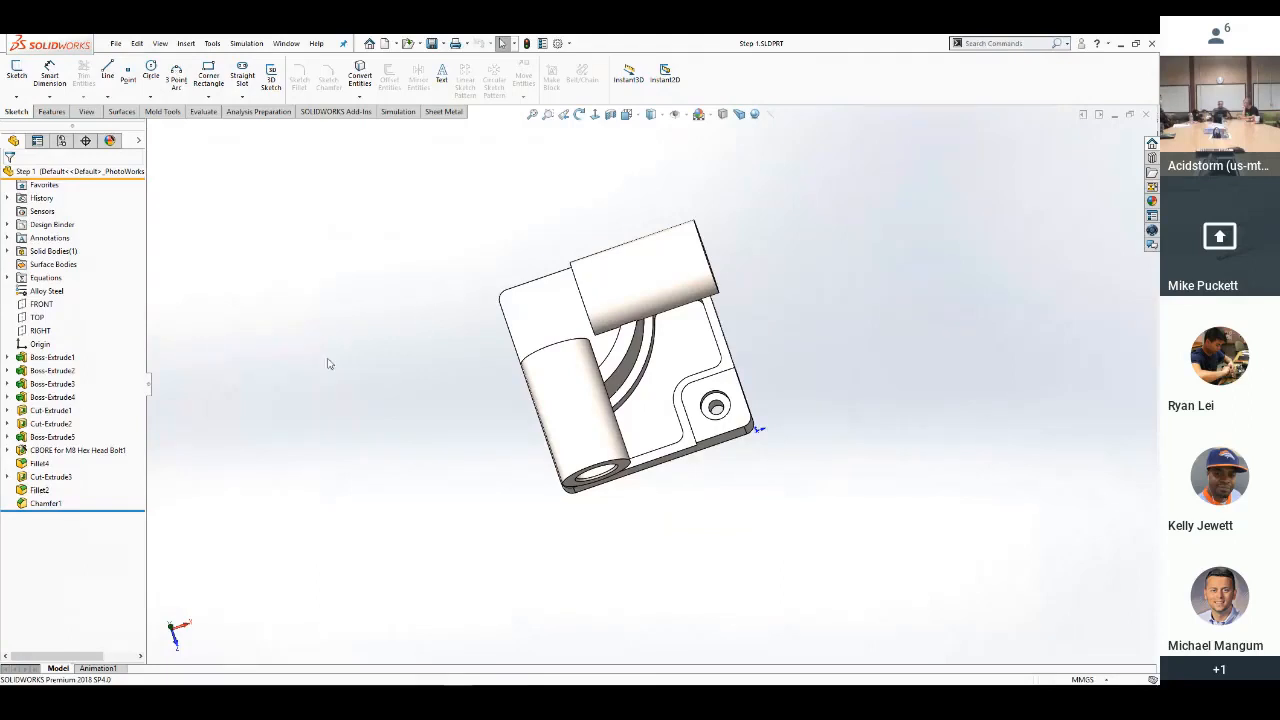
{"action": "scroll", "coordinate": [757, 431], "scroll_direction": "down", "scroll_amount": 3}
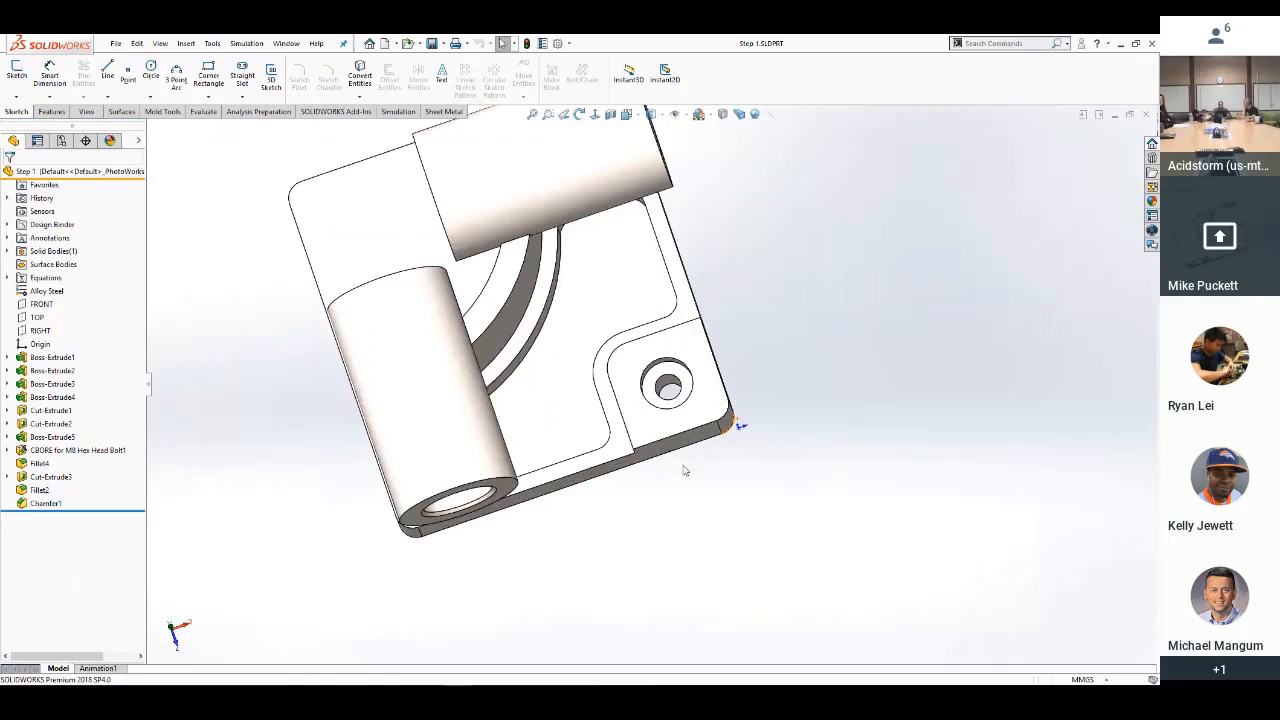
{"action": "middle_click_drag", "start_coordinate": [737, 423], "coordinate": [706, 337]}
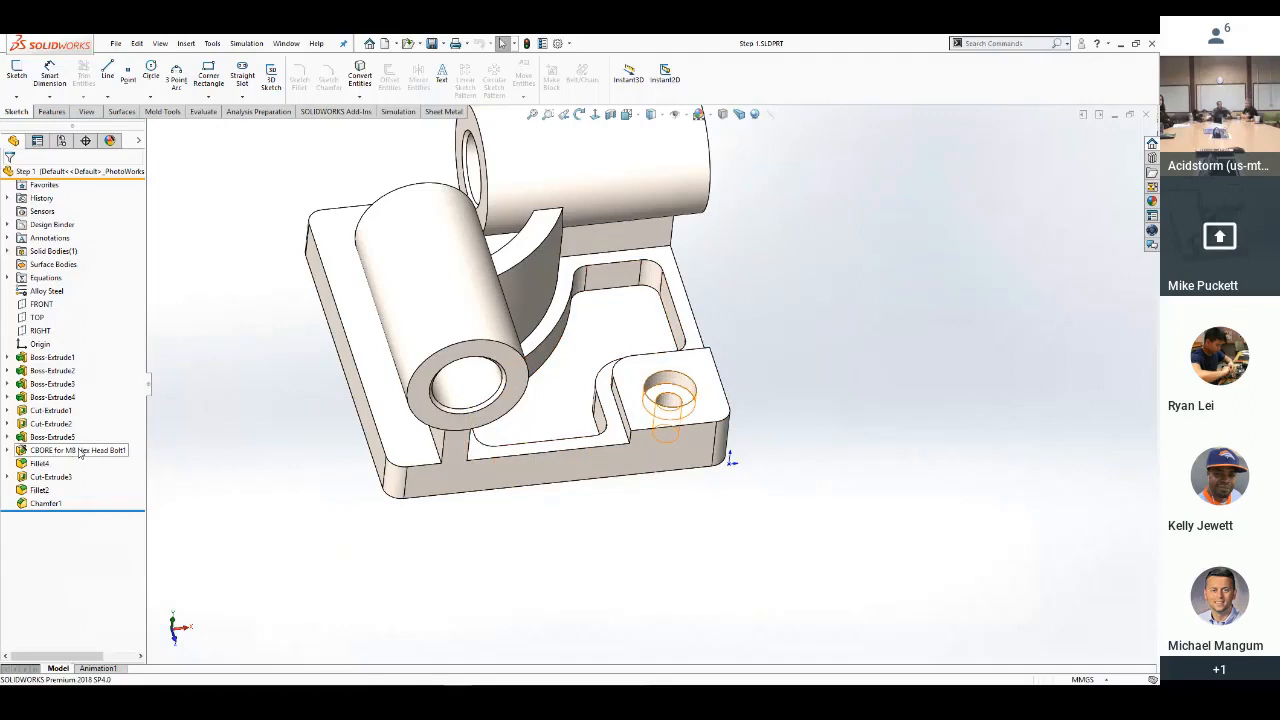
Suppress Boss-Extrude5, the corner pad carrying the counterbored hole, together with its dependent features
{"action": "mouse_move", "coordinate": [79, 453]}
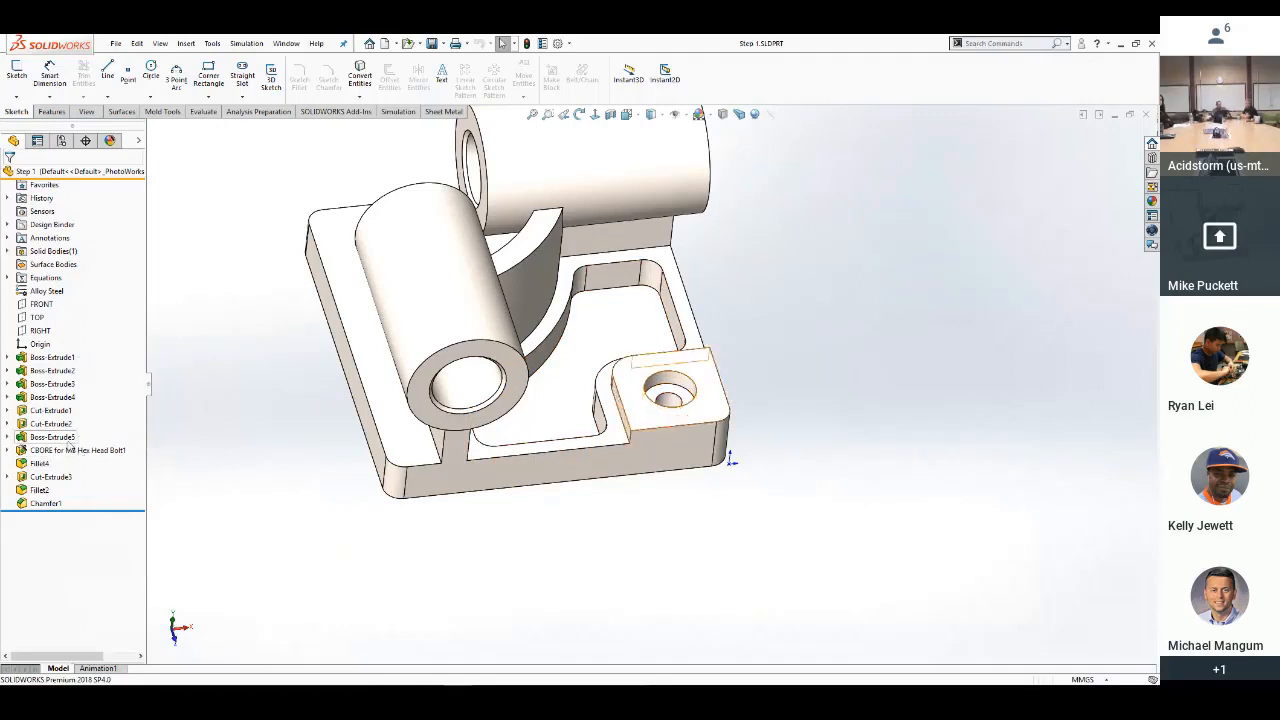
{"action": "left_click", "coordinate": [60, 437]}
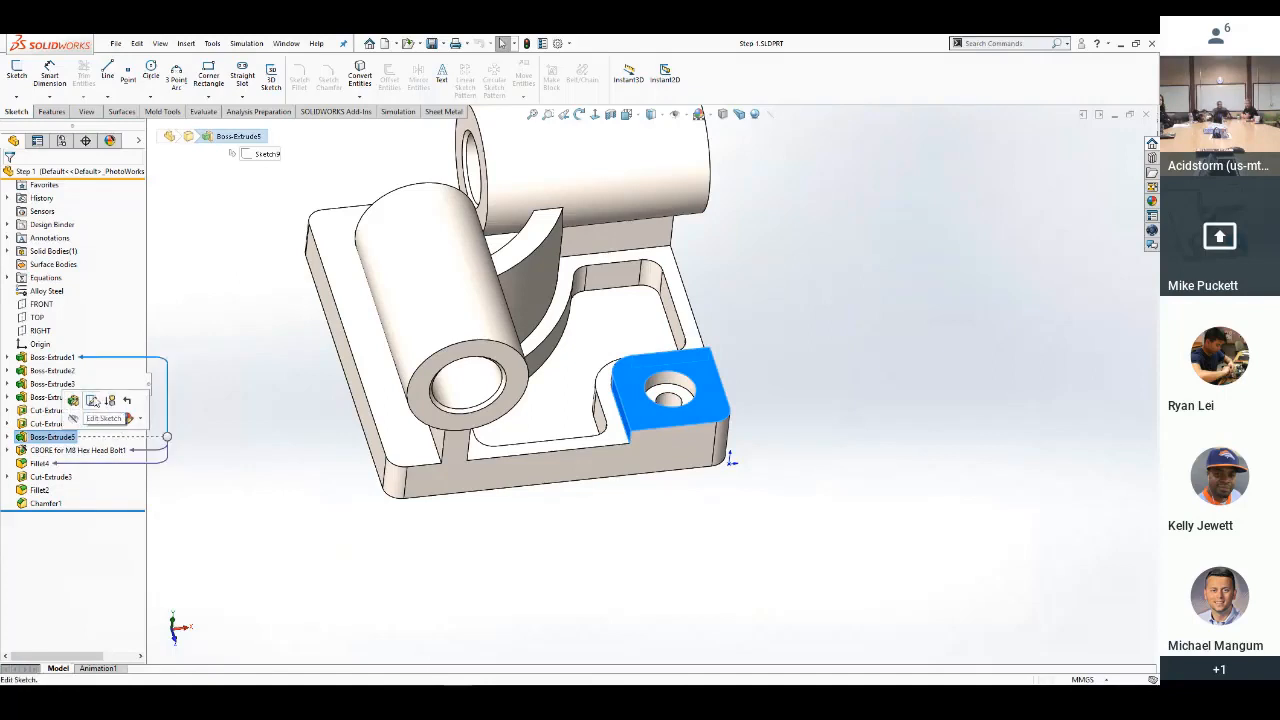
{"action": "left_click", "coordinate": [110, 400]}
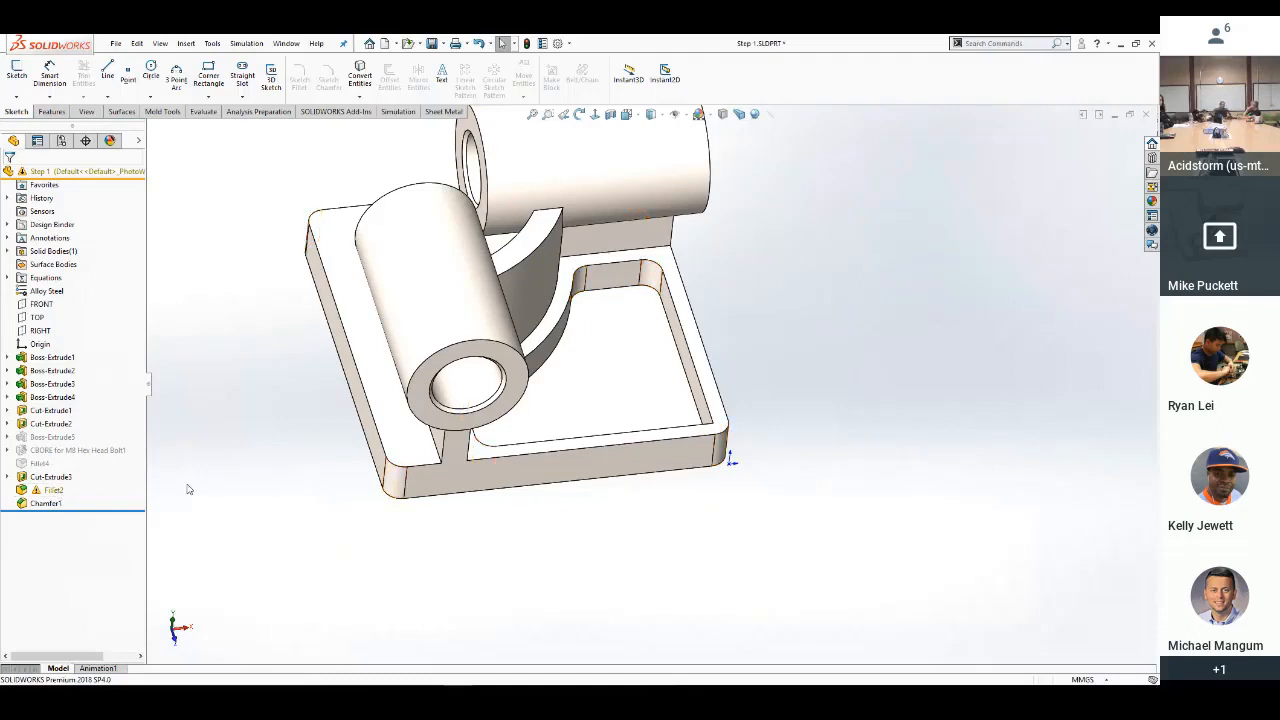
{"action": "mouse_move", "coordinate": [54, 492]}
{"action": "key", "text": "r"}
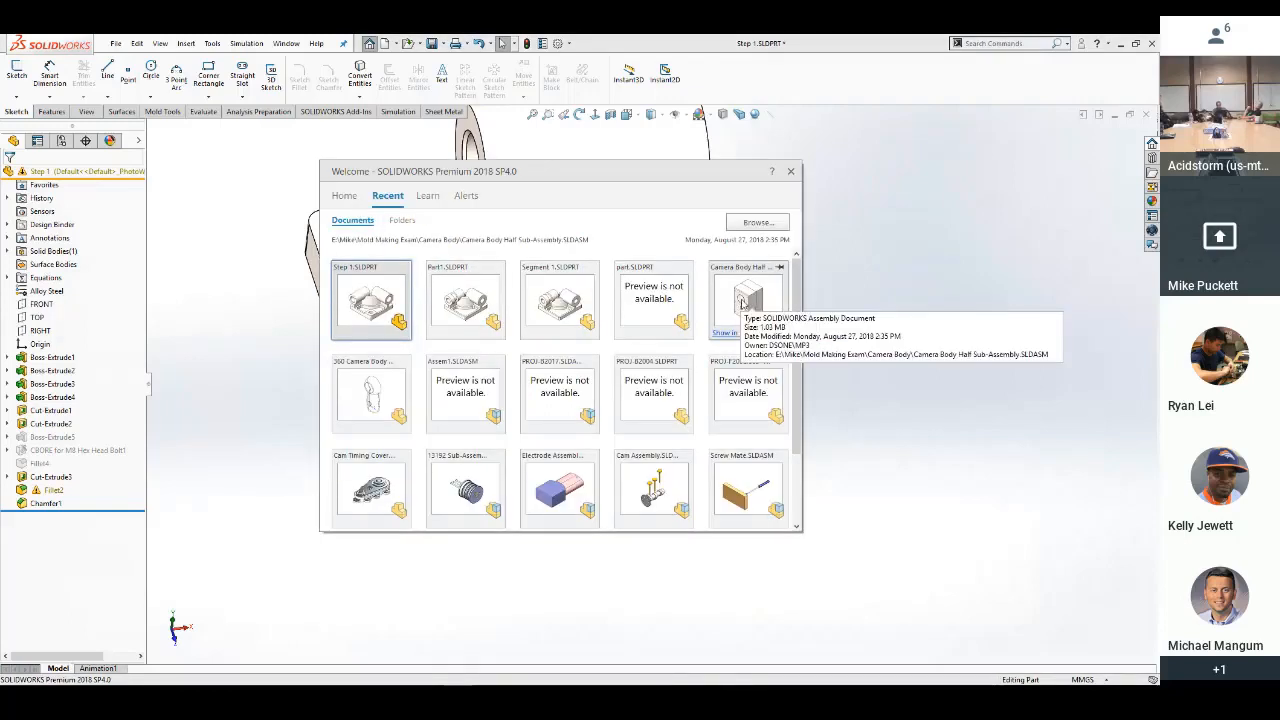
{"action": "left_click", "coordinate": [914, 292]}
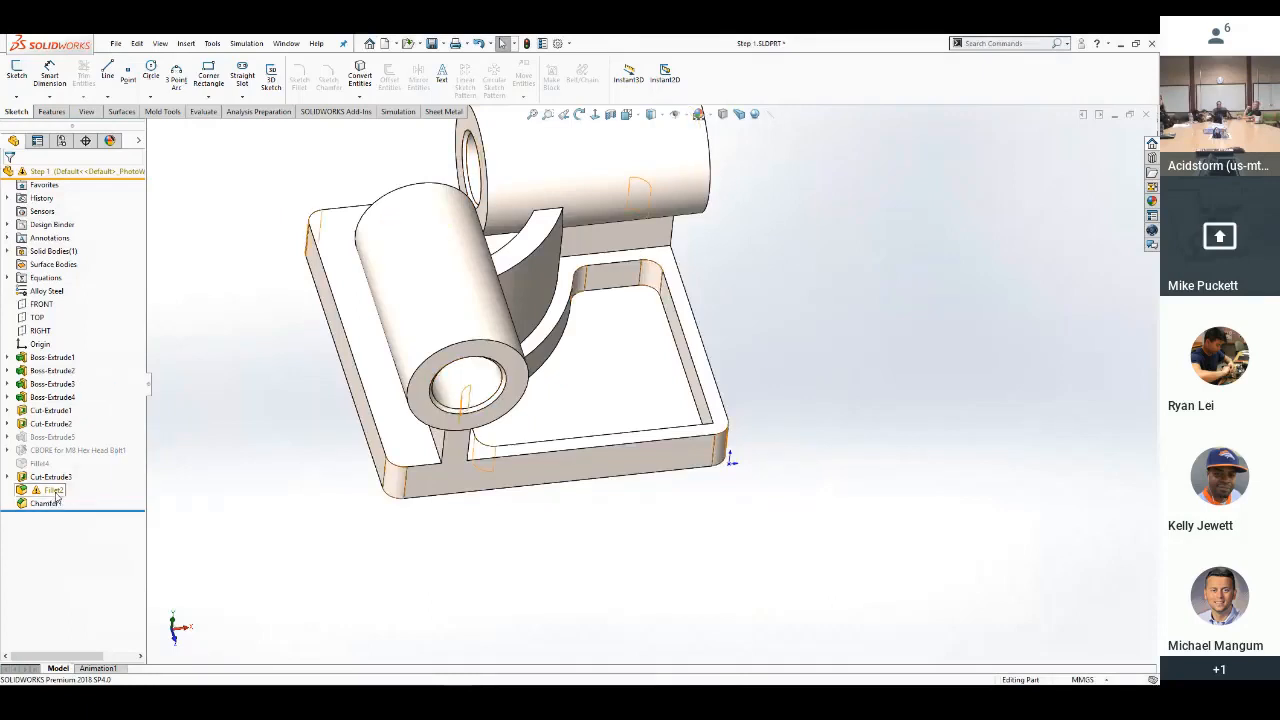
Review the Messages/Errors/Warnings and FeatureManager pages of the system options and cancel without changing anything
{"action": "left_click", "coordinate": [557, 43]}
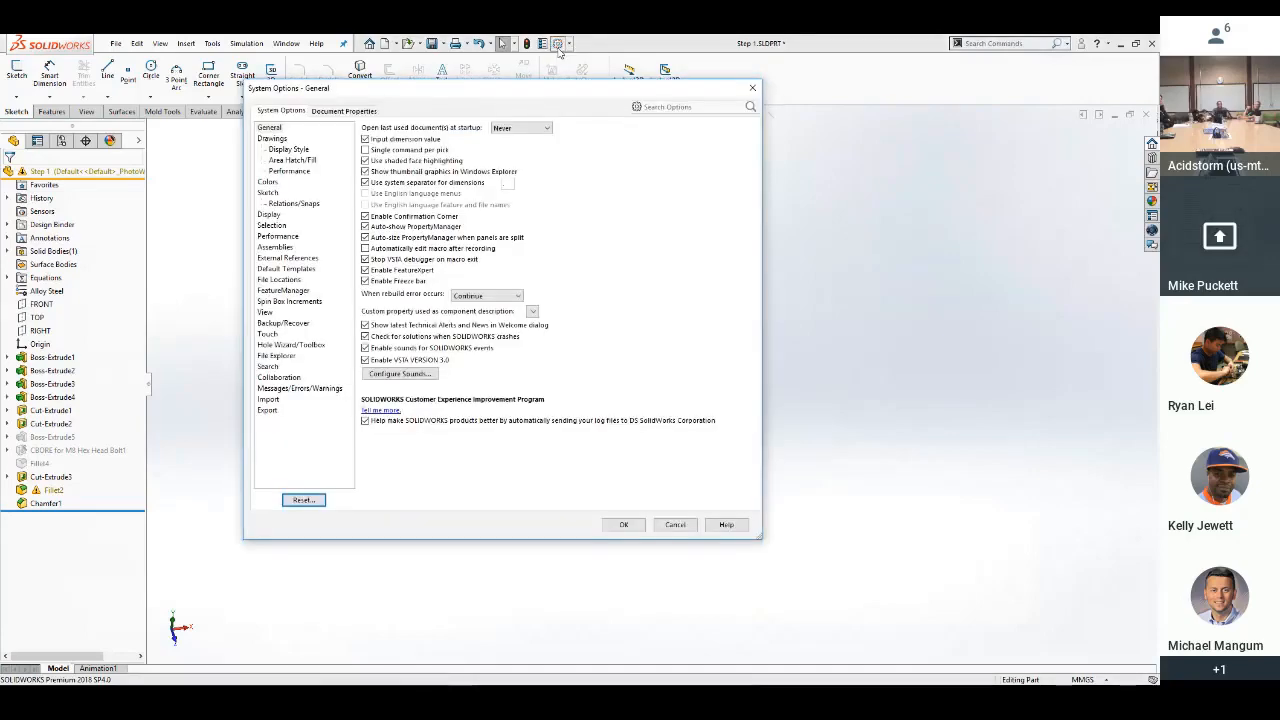
{"action": "left_click_drag", "start_coordinate": [560, 93], "coordinate": [674, 154]}
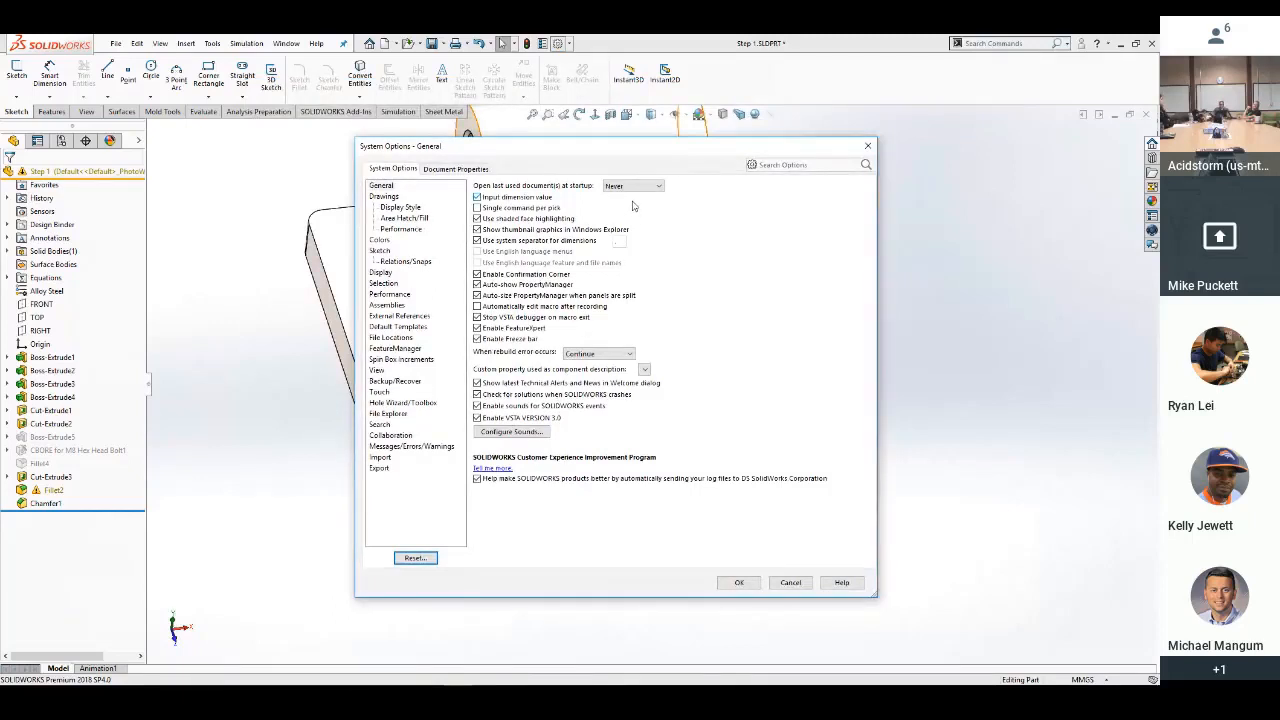
{"action": "left_click", "coordinate": [807, 166]}
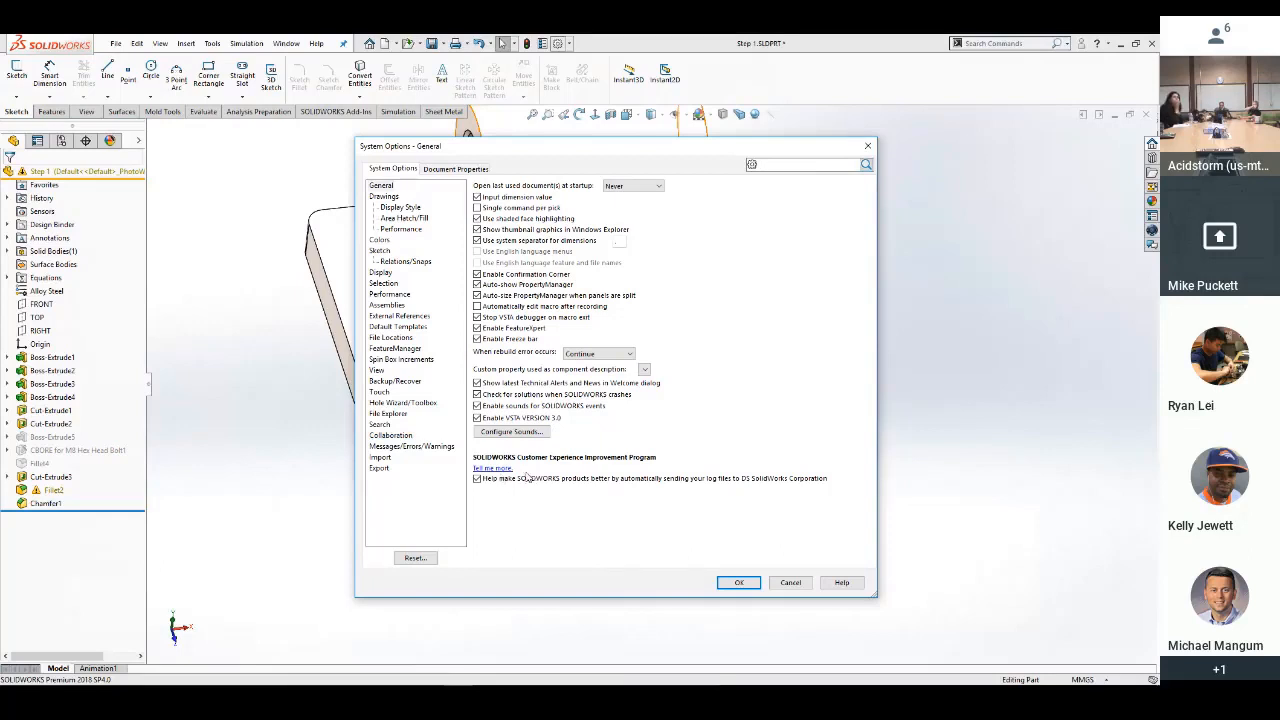
{"action": "left_click", "coordinate": [418, 448]}
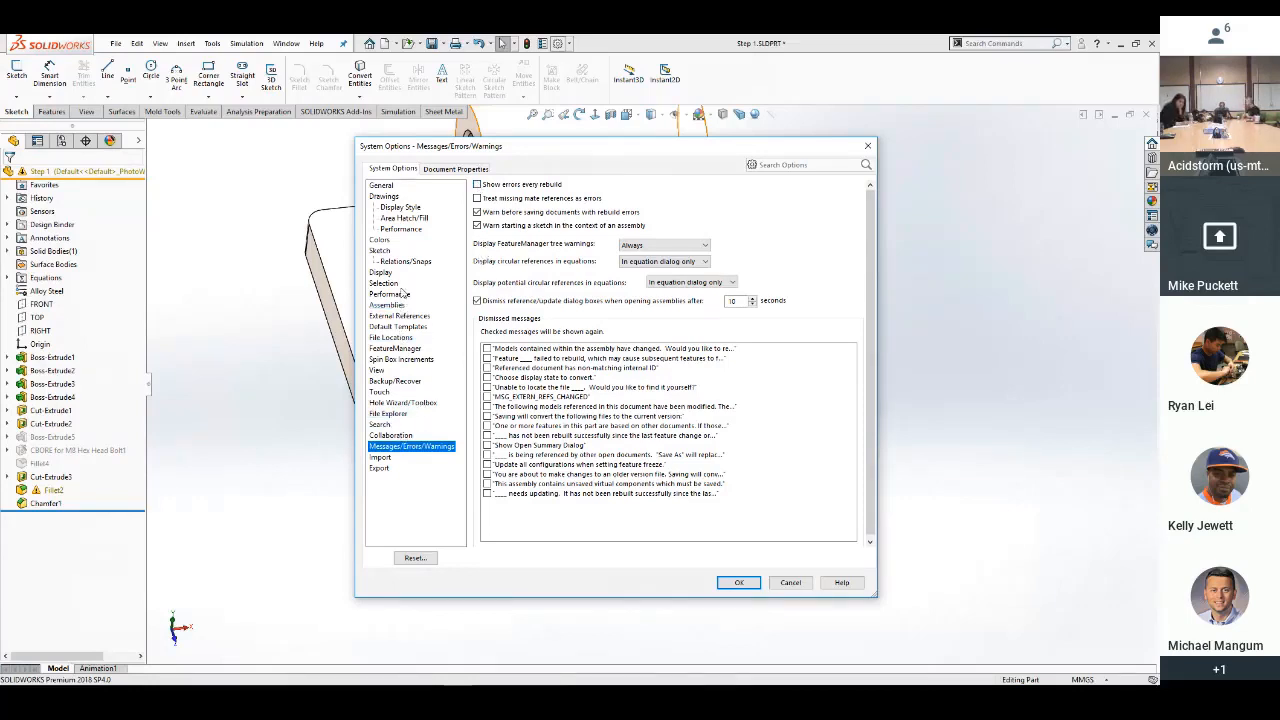
{"action": "left_click", "coordinate": [395, 349]}
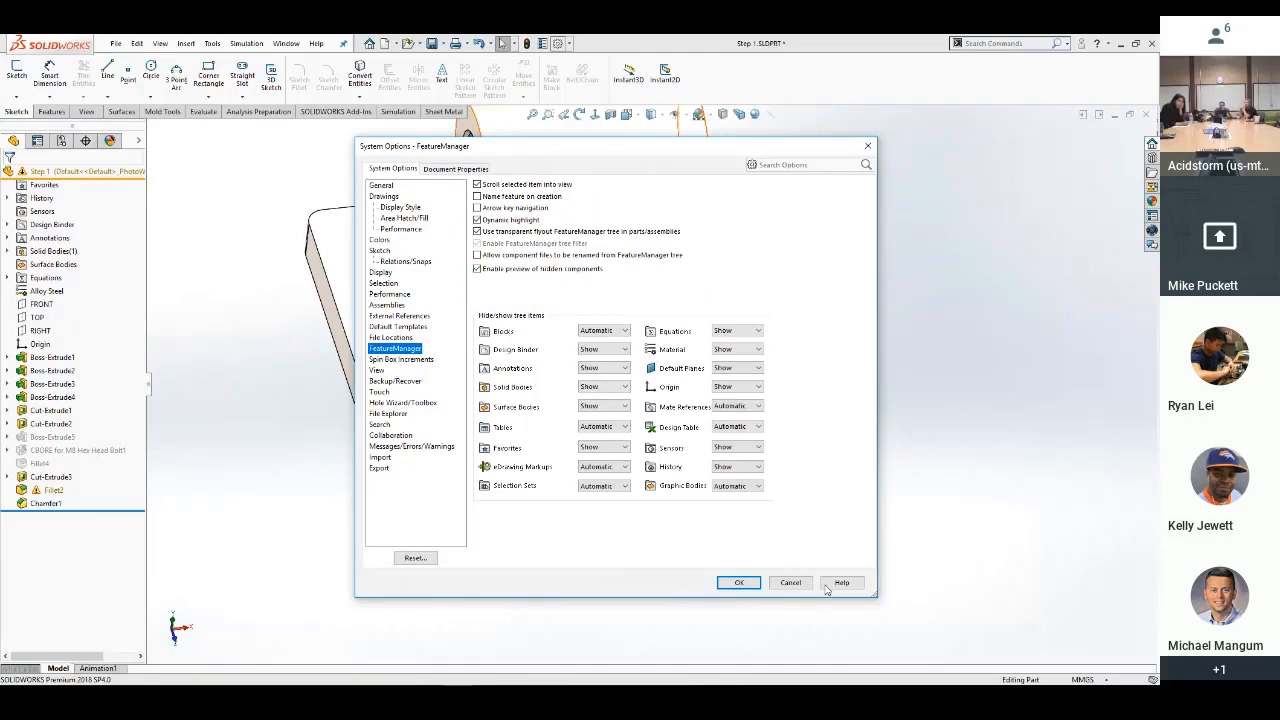
{"action": "left_click", "coordinate": [791, 582]}
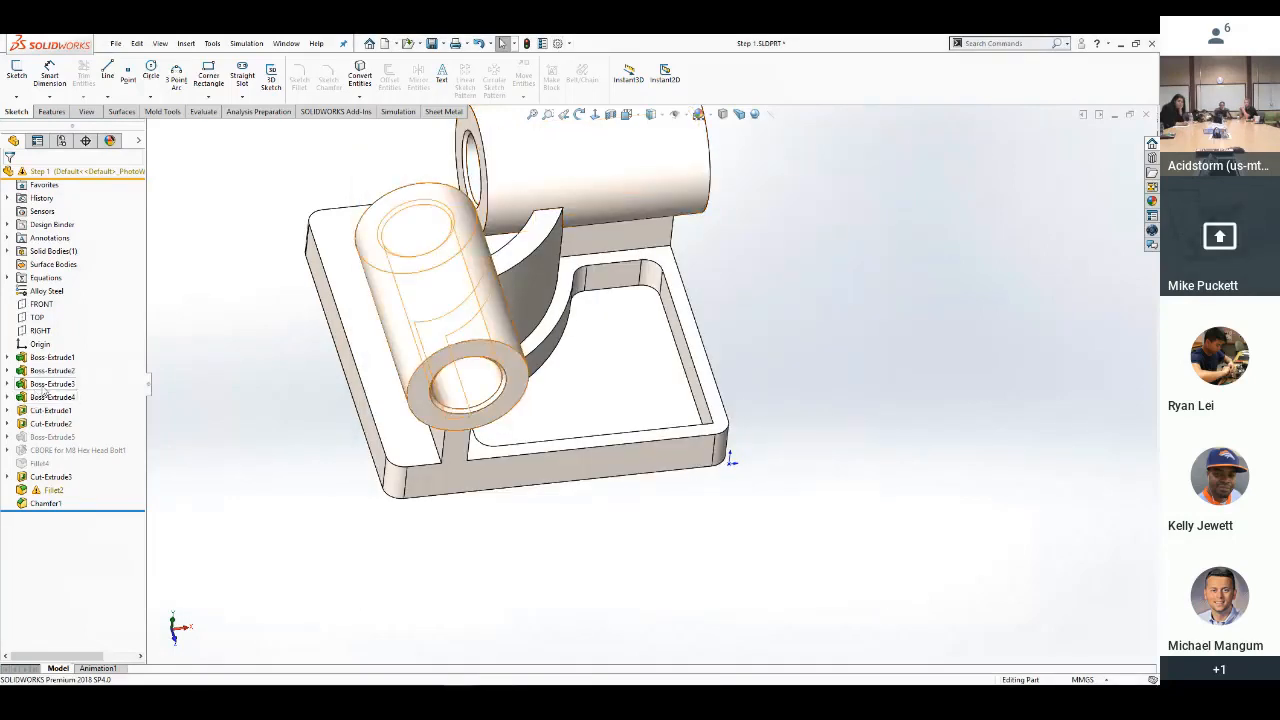
{"action": "mouse_move", "coordinate": [44, 389]}
{"action": "right_click", "coordinate": [71, 178]}
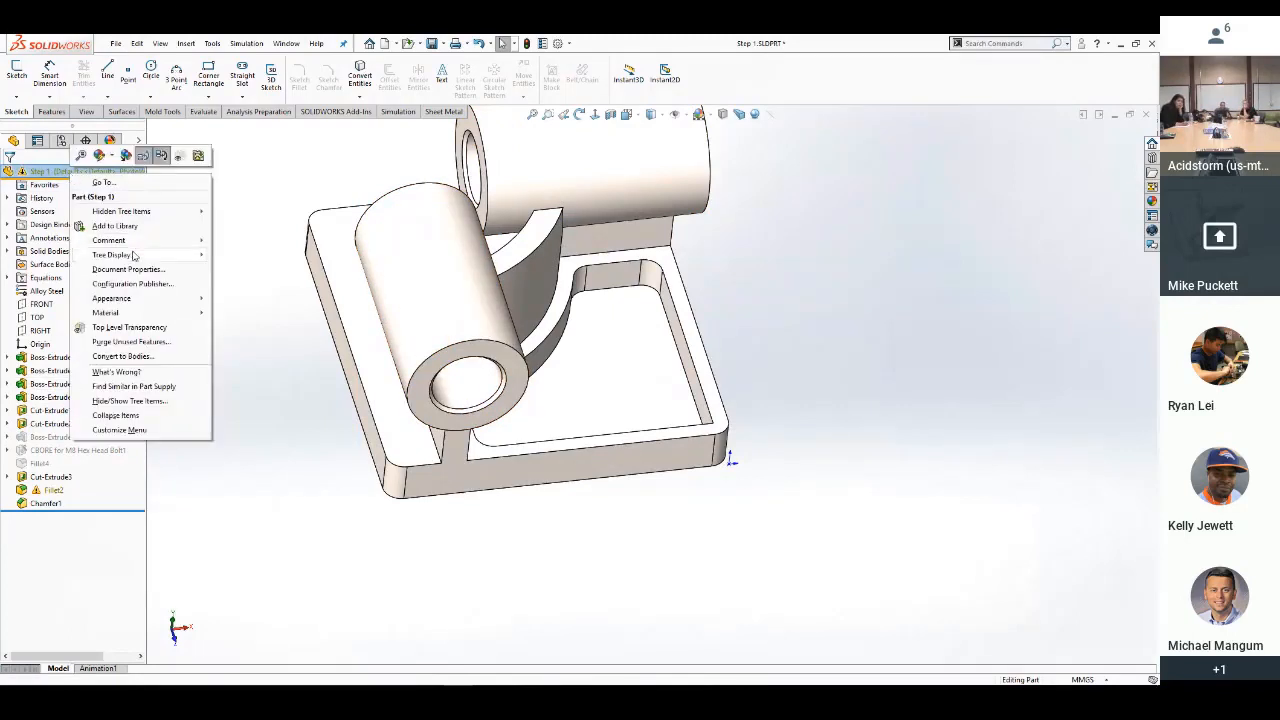
{"action": "mouse_move", "coordinate": [133, 257]}
{"action": "left_click", "coordinate": [195, 489]}
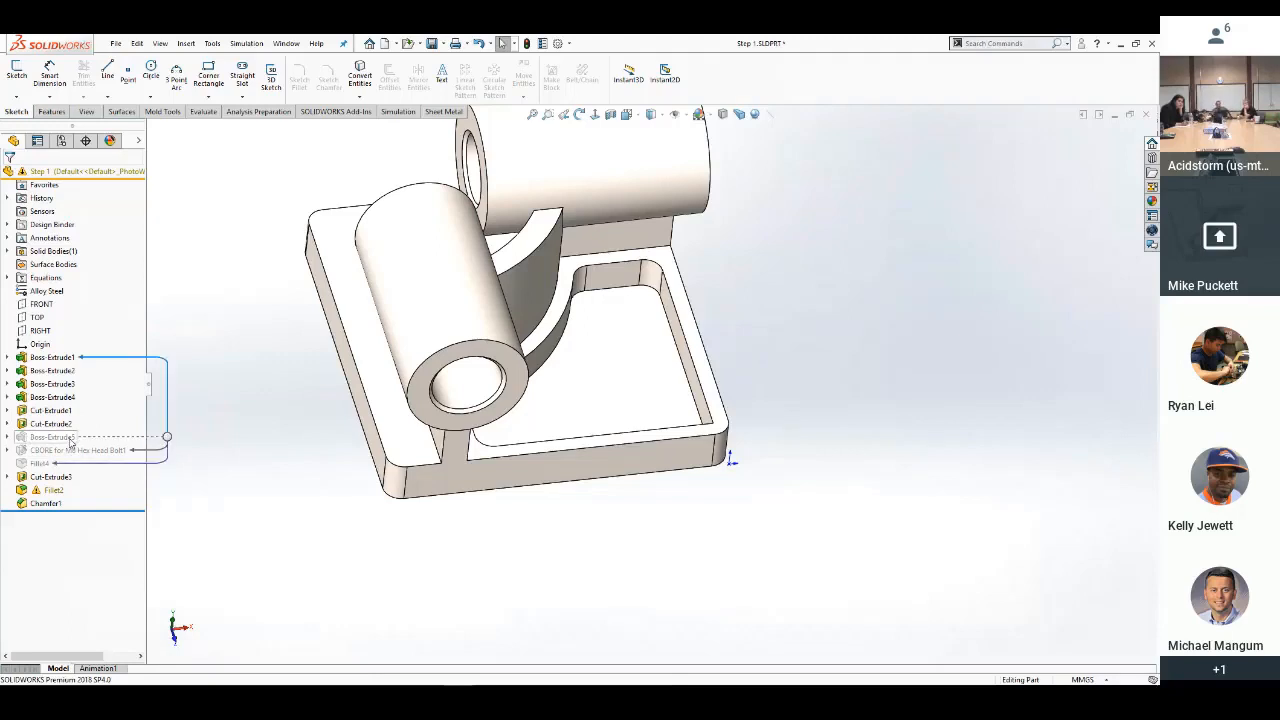
Review the absorbed and child feature options for deleting Boss-Extrude3 and cancel the deletion
{"action": "right_click", "coordinate": [60, 385]}
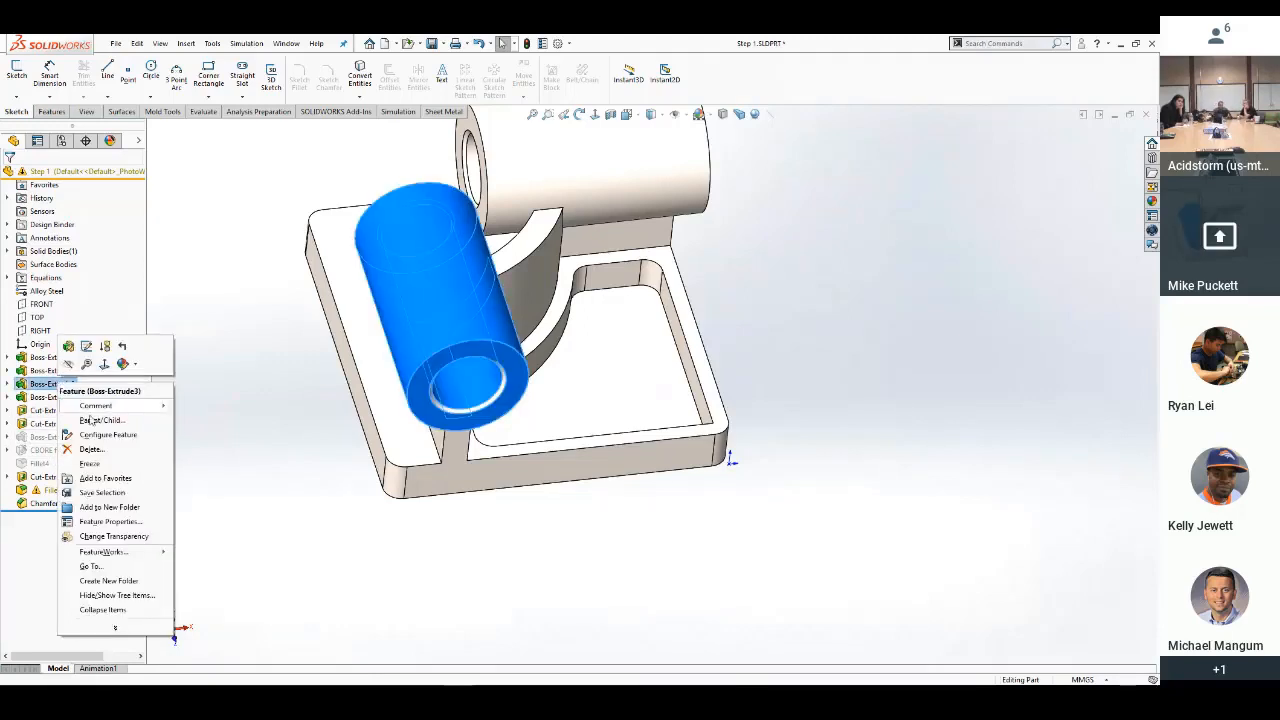
{"action": "left_click", "coordinate": [95, 451]}
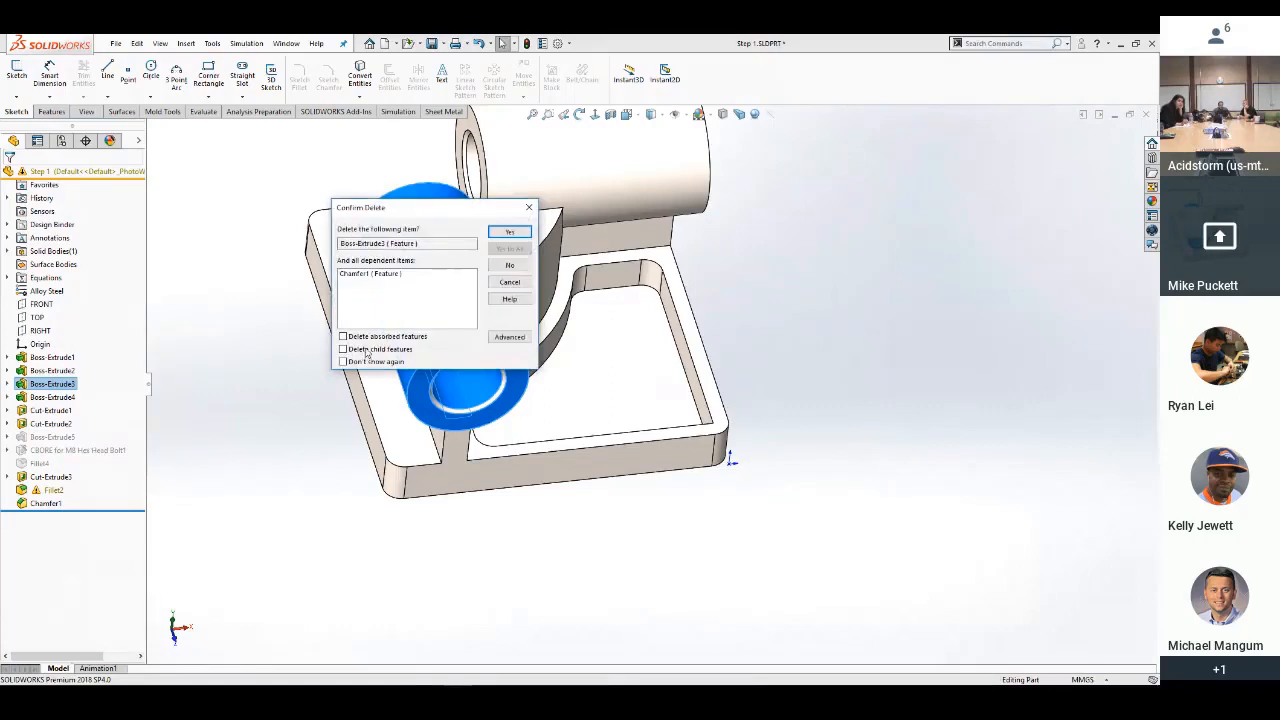
{"action": "left_click", "coordinate": [343, 337]}
{"action": "left_click", "coordinate": [510, 284]}
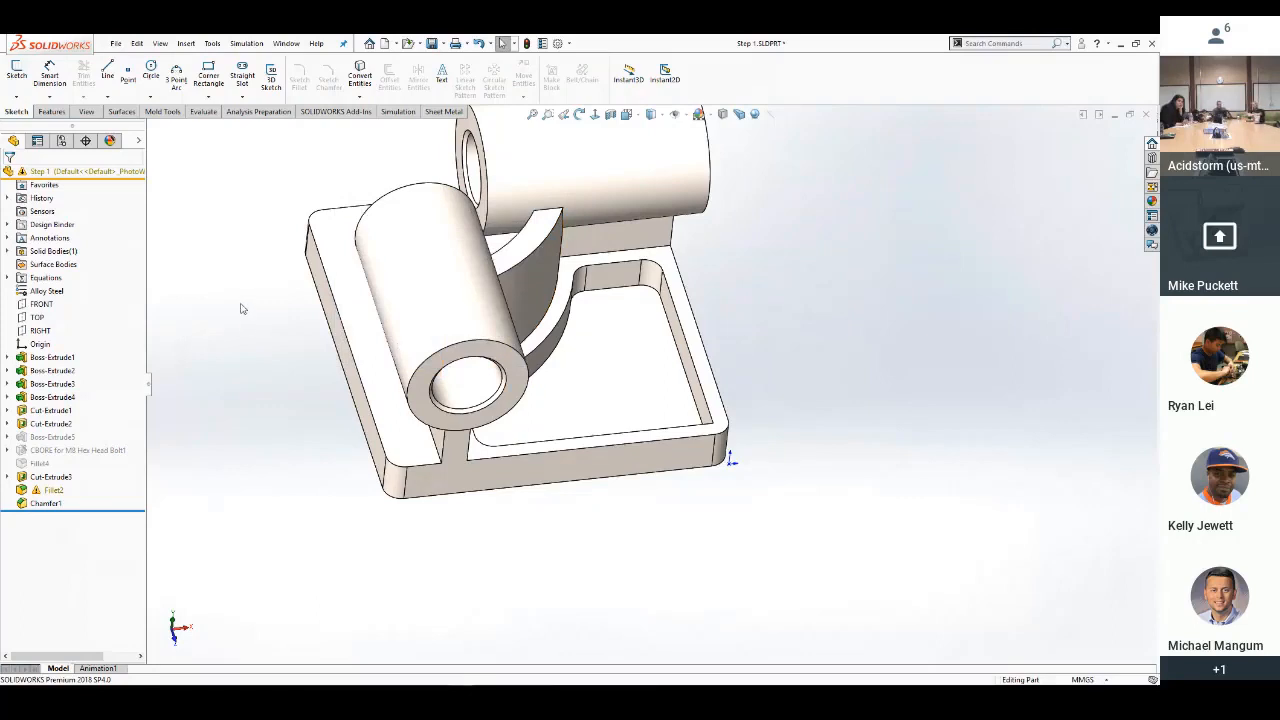
Open the recent Camera Body Half Sub-Assembly and check the commands offered for the cavity block's side face
{"action": "key", "text": "r"}
{"action": "left_click", "coordinate": [759, 309]}
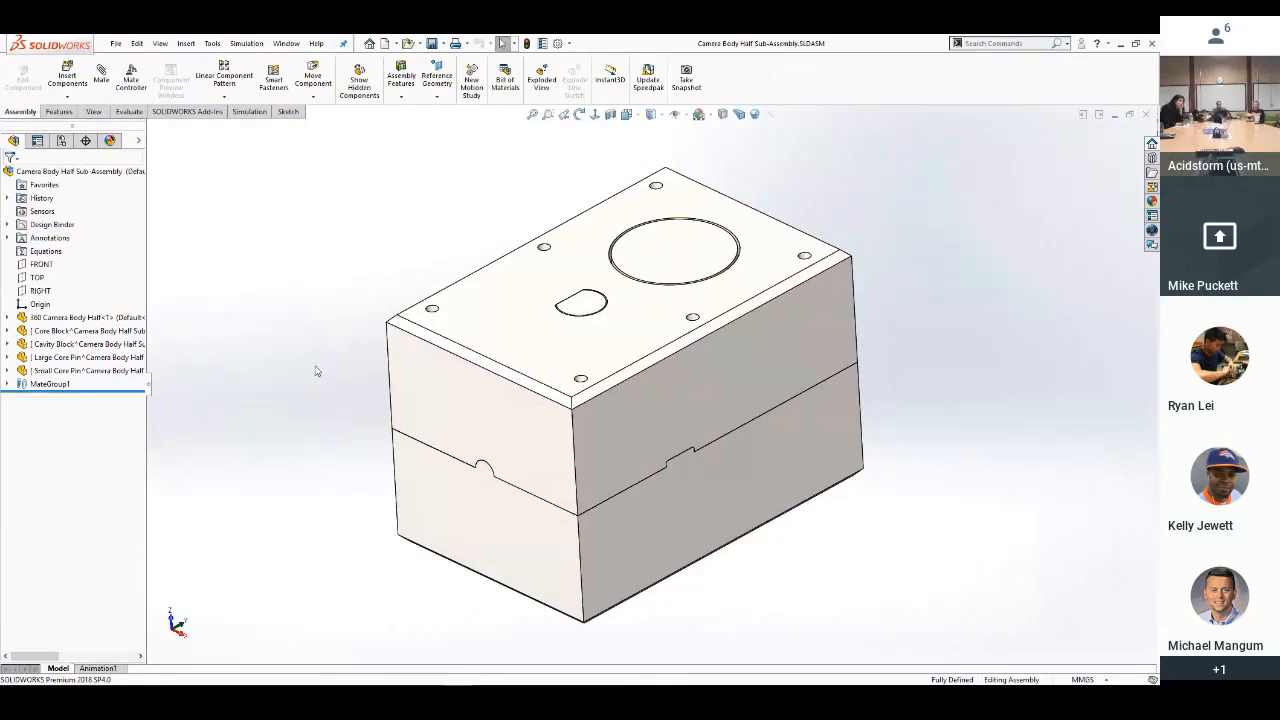
{"action": "left_click", "coordinate": [686, 392]}
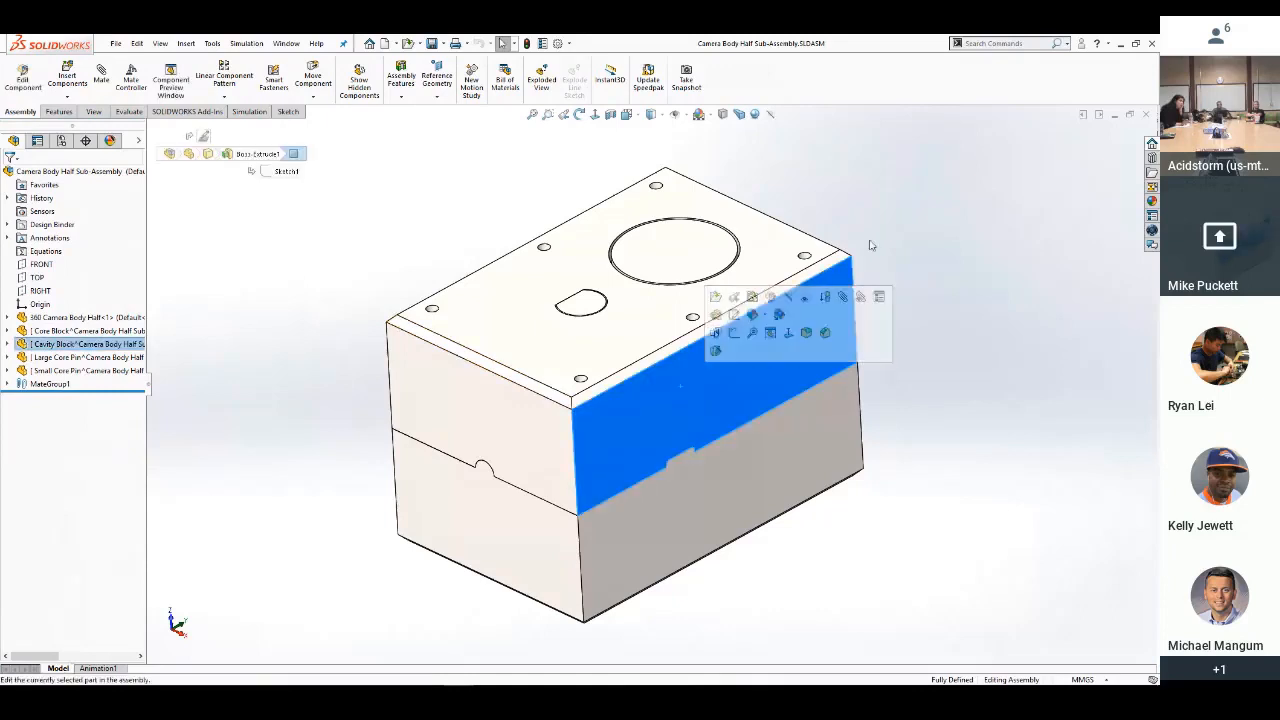
{"action": "left_click", "coordinate": [914, 223]}
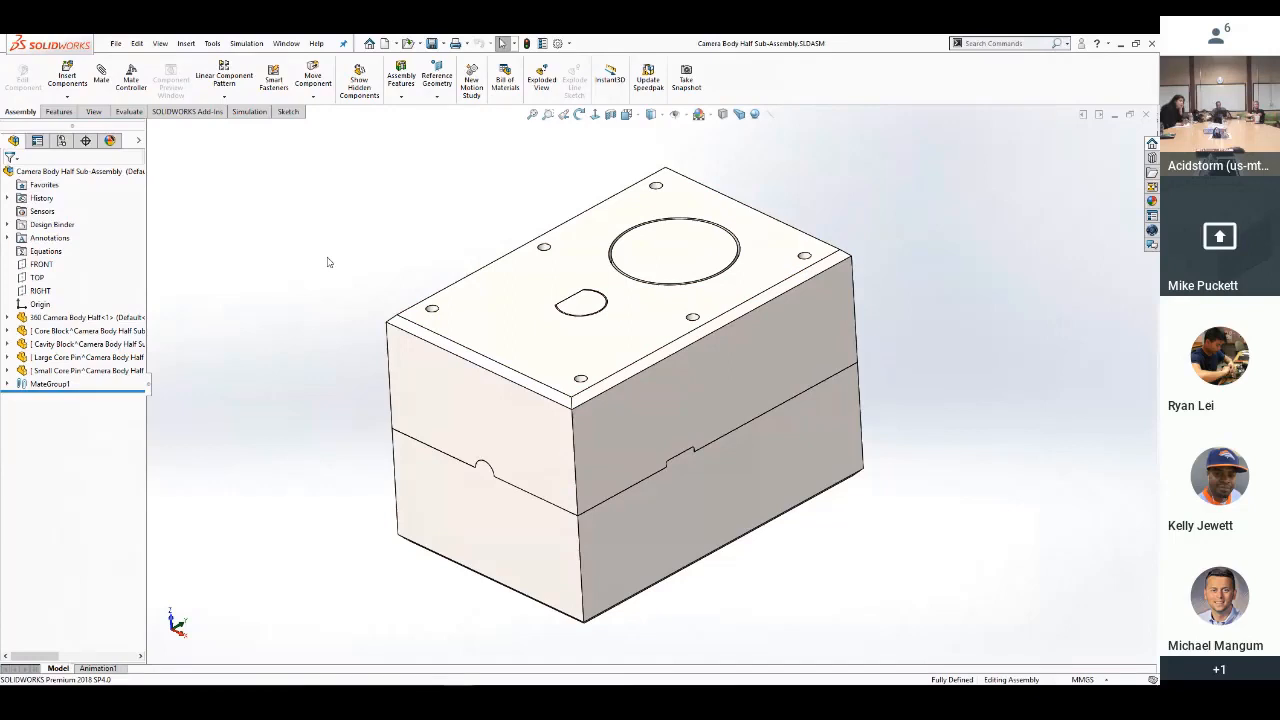
Return to the Step 1 part and unsuppress Boss-Extrude5, the M8 hex head bolt counterbore and Fillet4
{"action": "key", "text": "ctrl+Tab"}
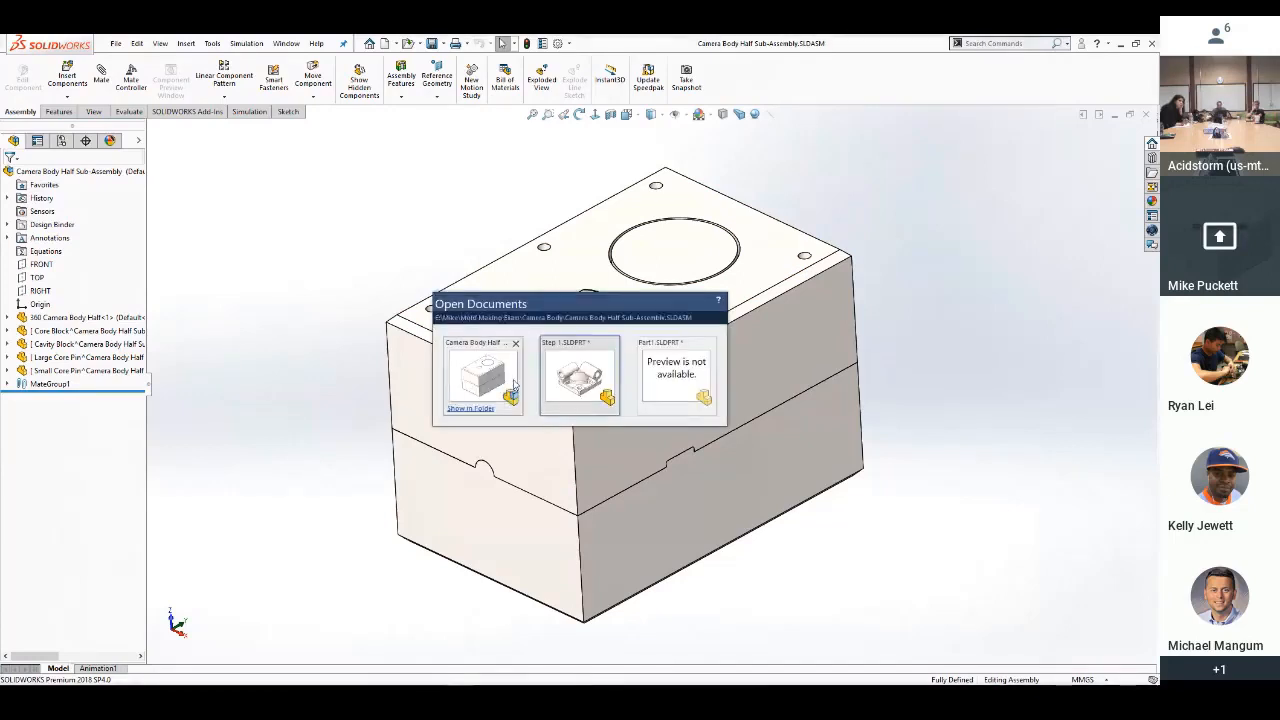
{"action": "left_click", "coordinate": [578, 388]}
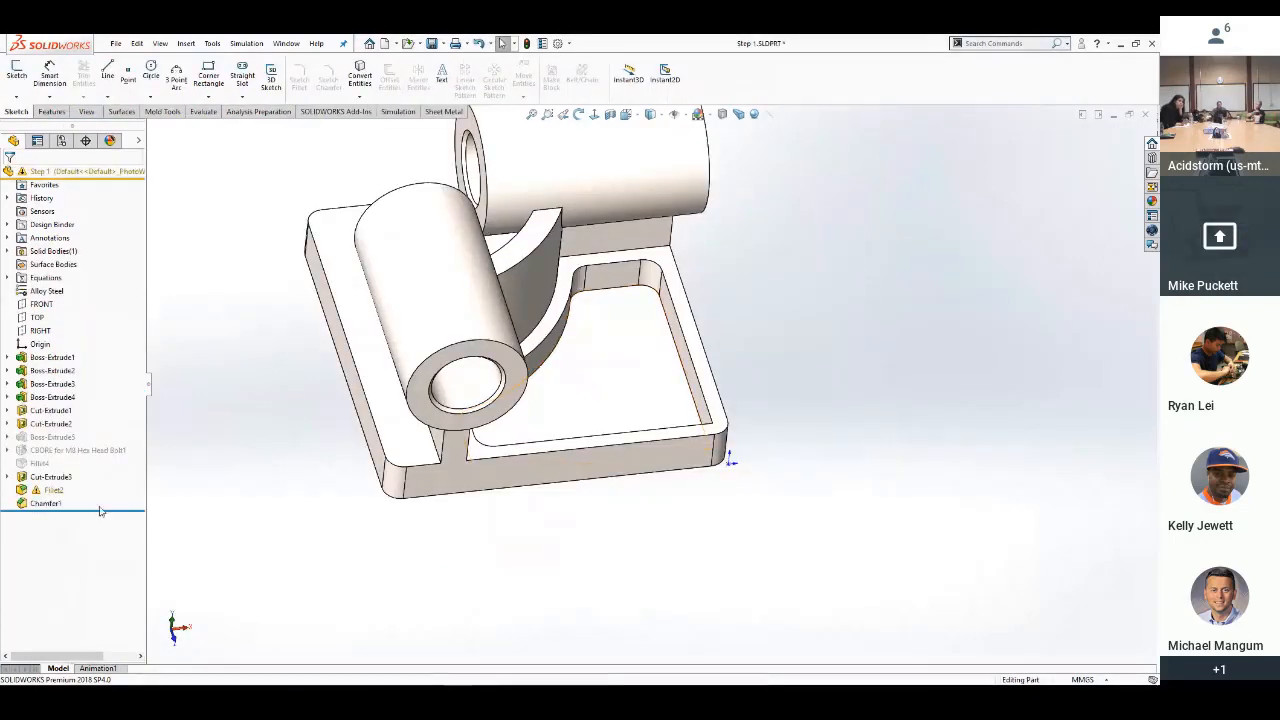
{"action": "right_click", "coordinate": [53, 426]}
{"action": "right_click", "coordinate": [53, 437]}
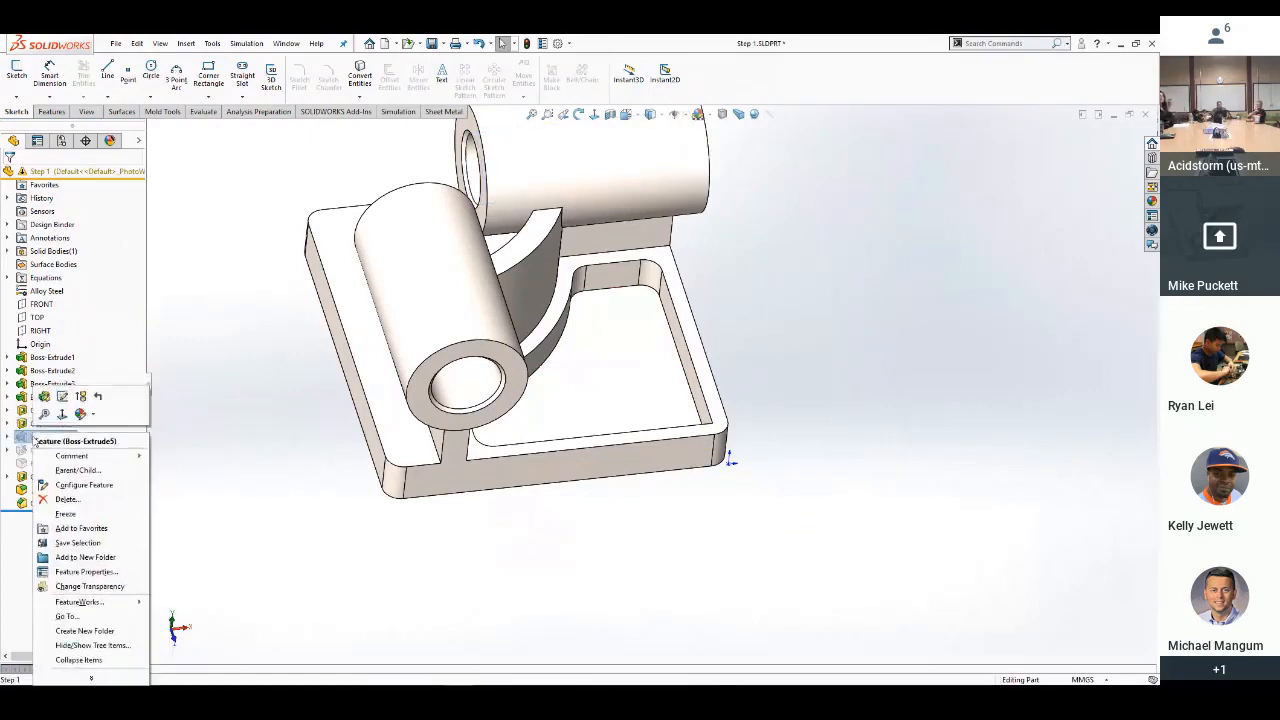
{"action": "left_click", "coordinate": [81, 397]}
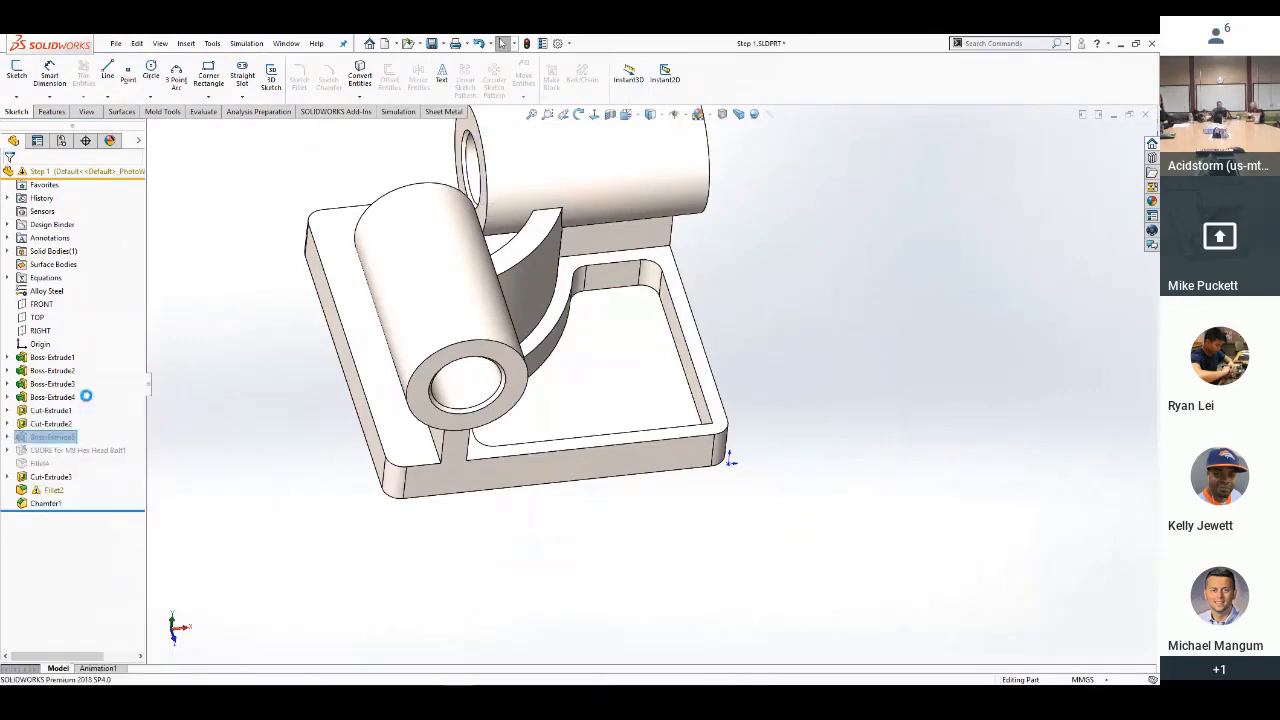
{"action": "left_click", "coordinate": [113, 452]}
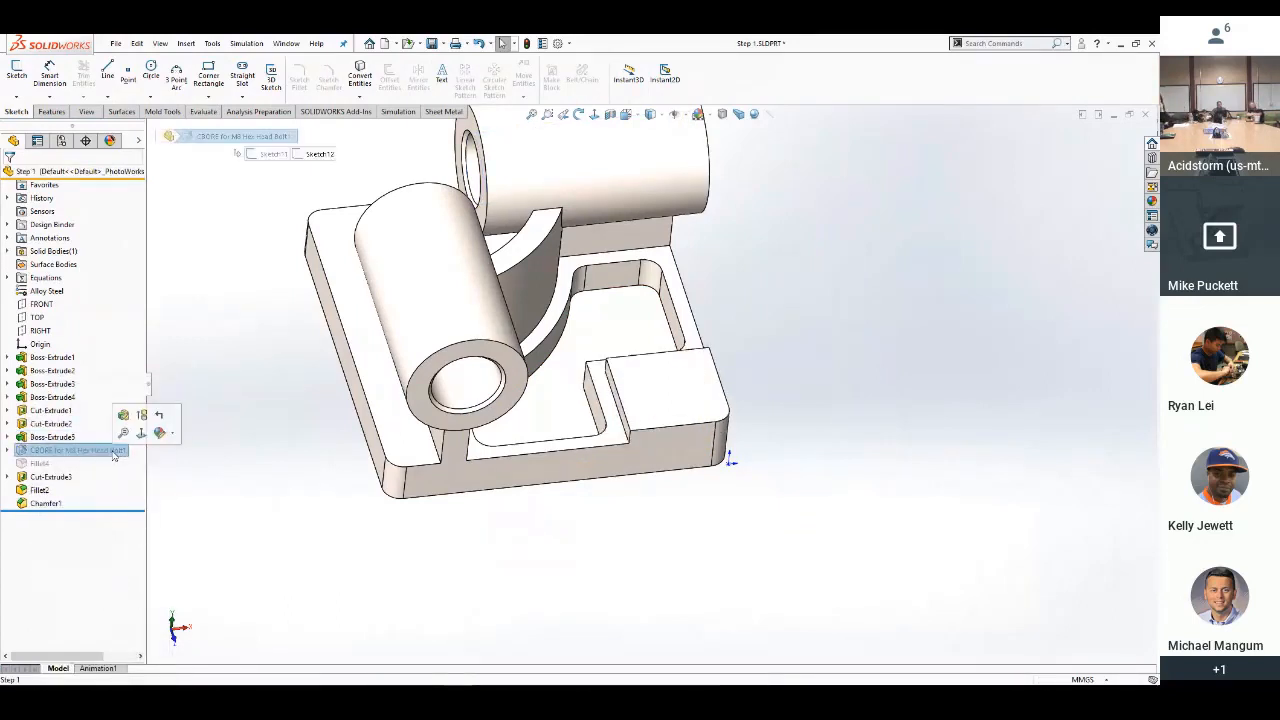
{"action": "right_click", "coordinate": [60, 465]}
{"action": "left_click", "coordinate": [62, 427]}
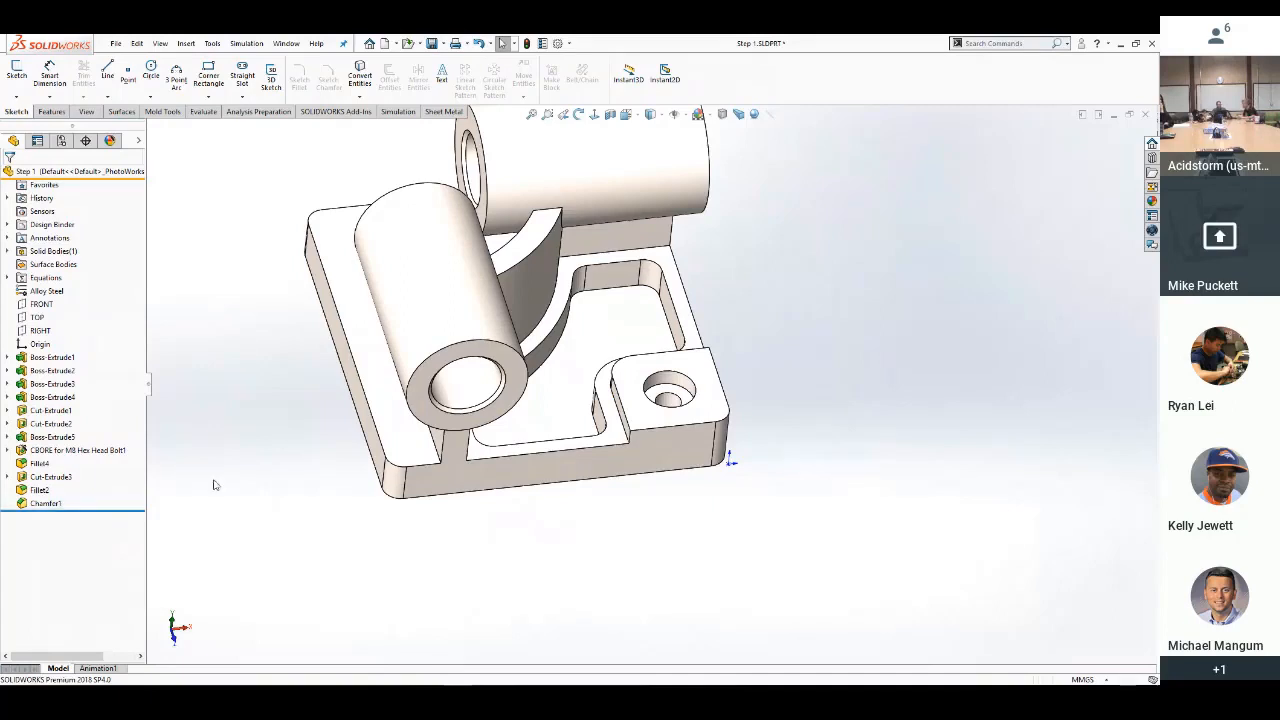
Edit the pocket sketch of Cut-Extrude3, delete its short straight line on the far side, and exit the sketch
{"action": "right_click", "coordinate": [620, 420]}
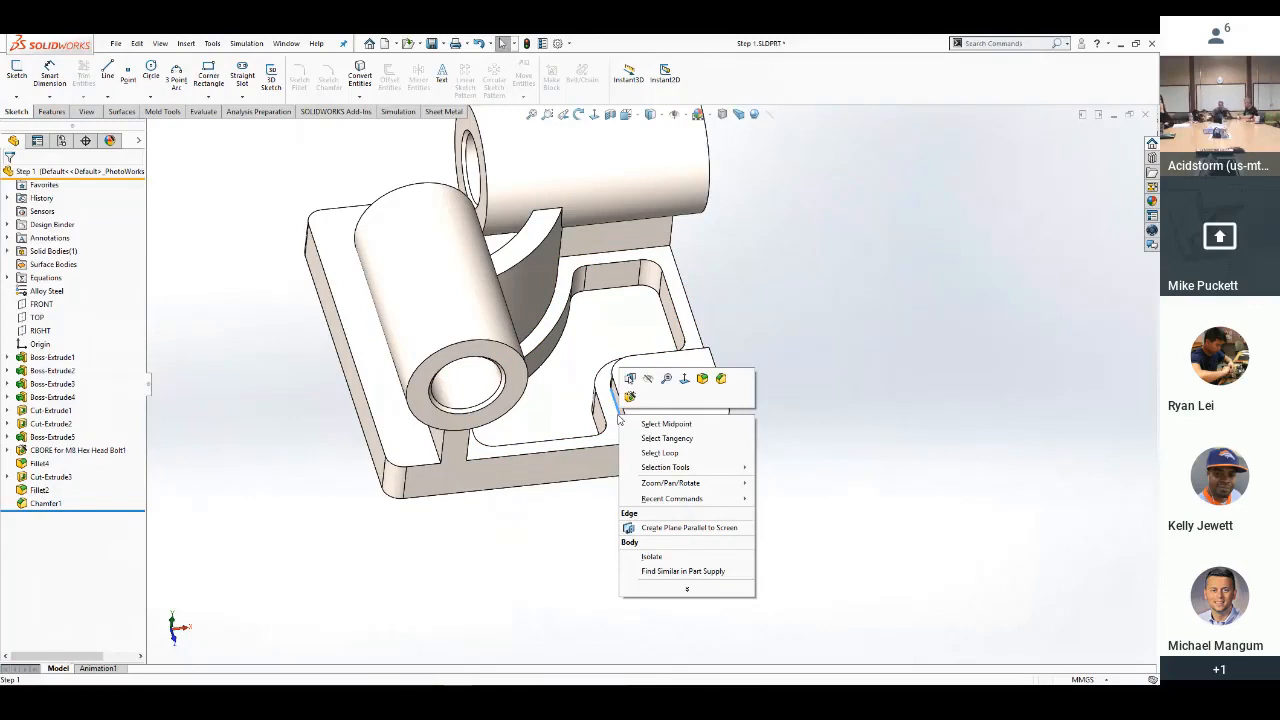
{"action": "left_click", "coordinate": [797, 317]}
{"action": "left_click", "coordinate": [662, 302]}
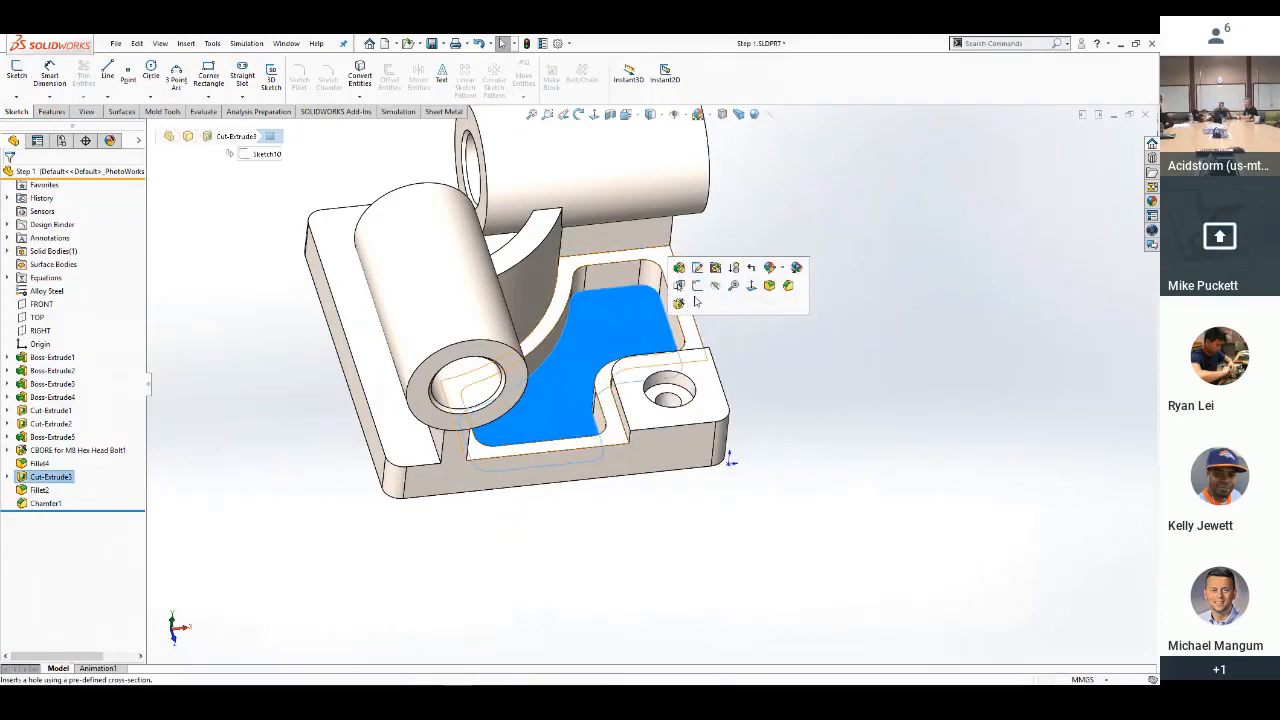
{"action": "left_click", "coordinate": [697, 267]}
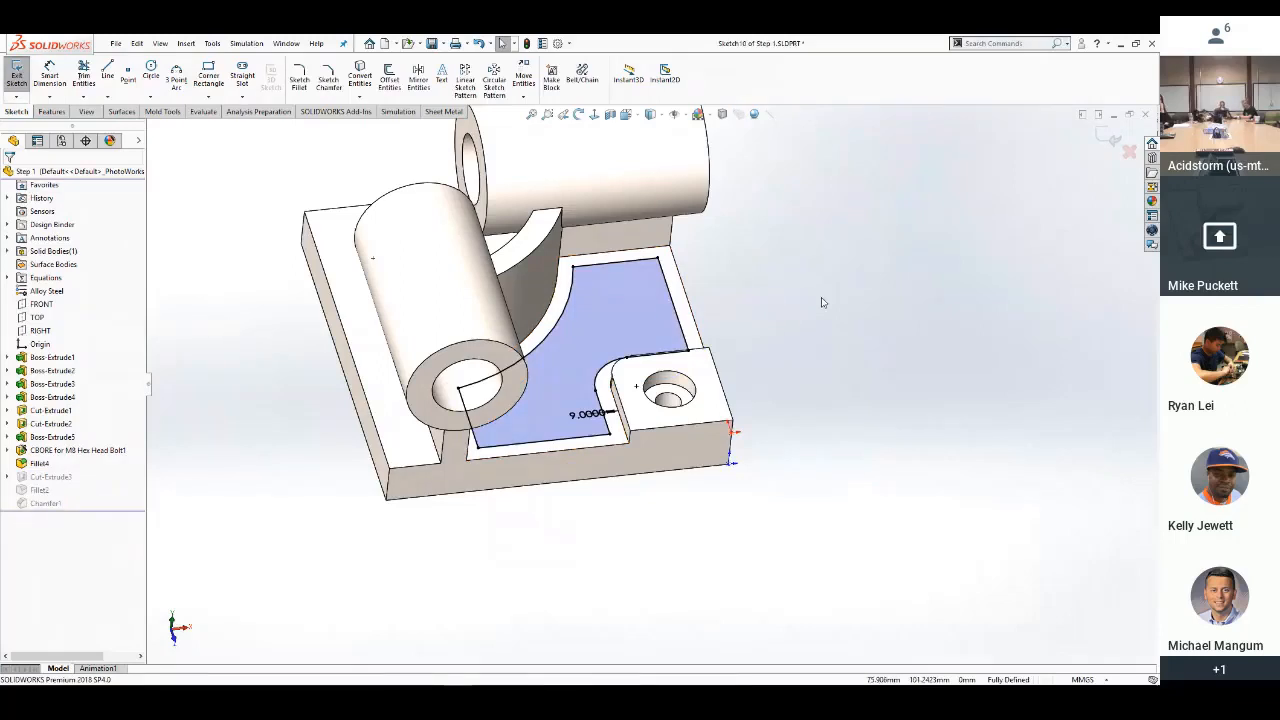
{"action": "left_click", "coordinate": [639, 267]}
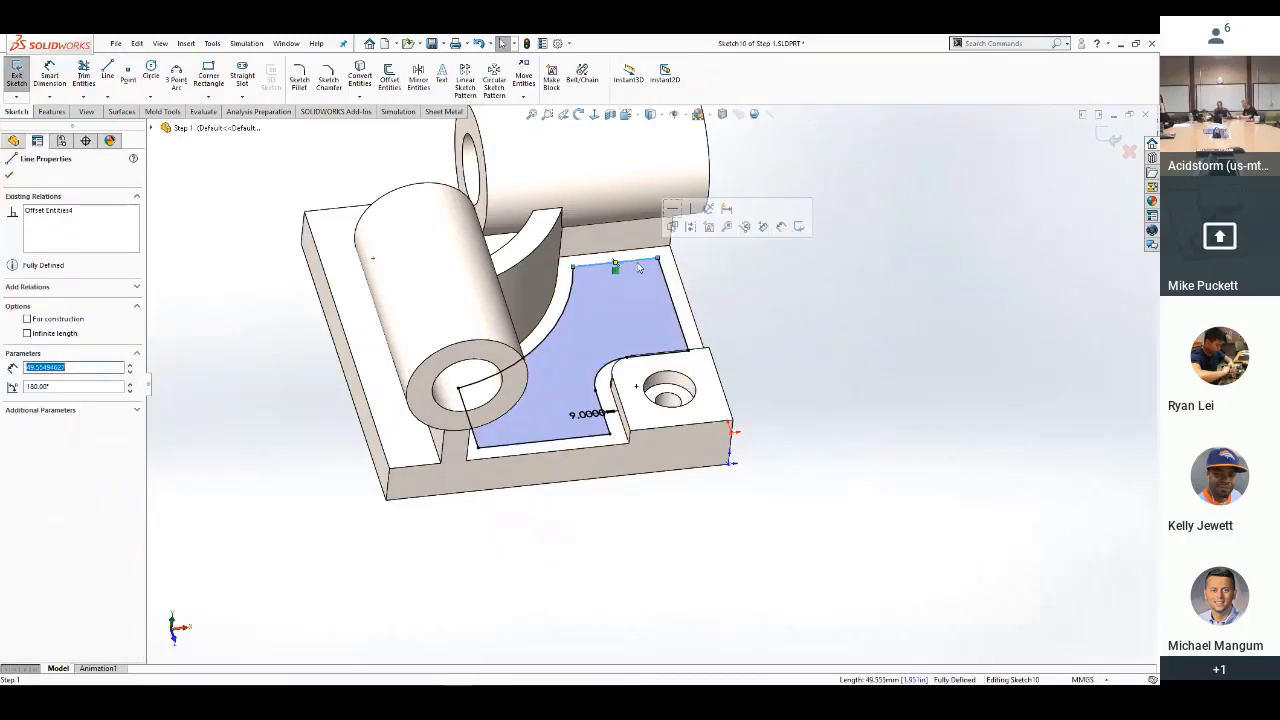
{"action": "key", "text": "Delete"}
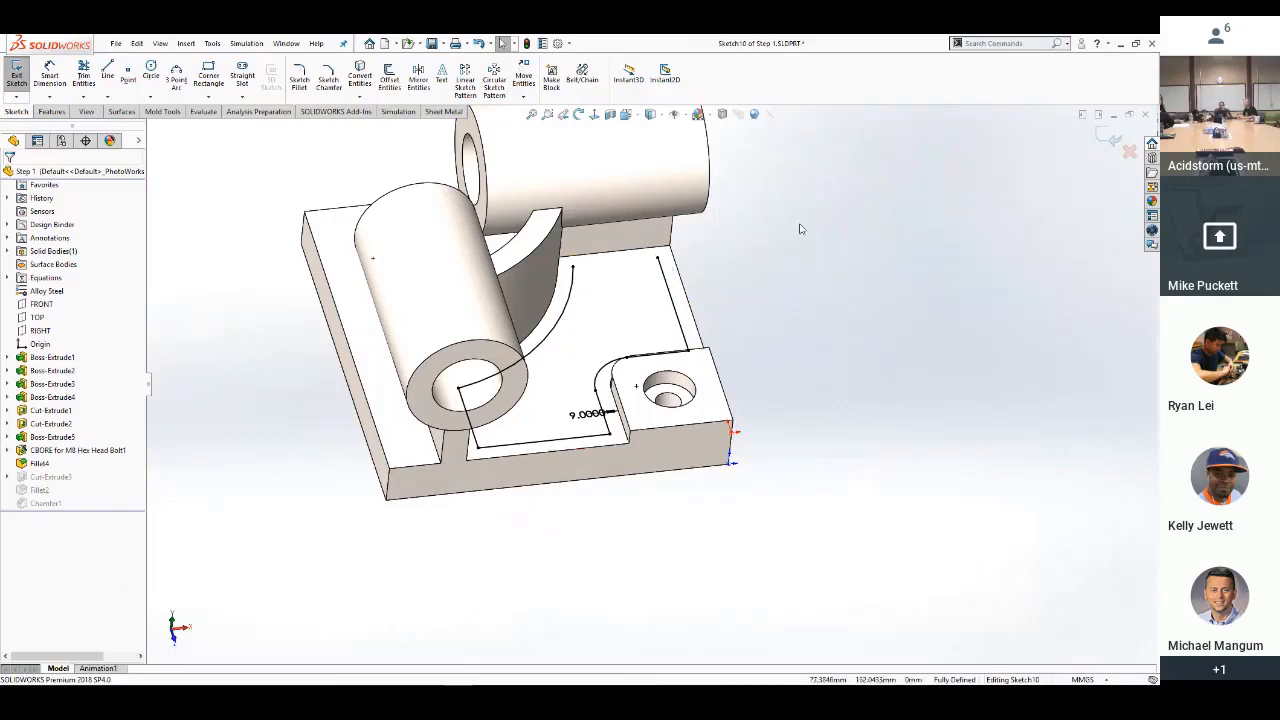
{"action": "left_click", "coordinate": [1106, 138]}
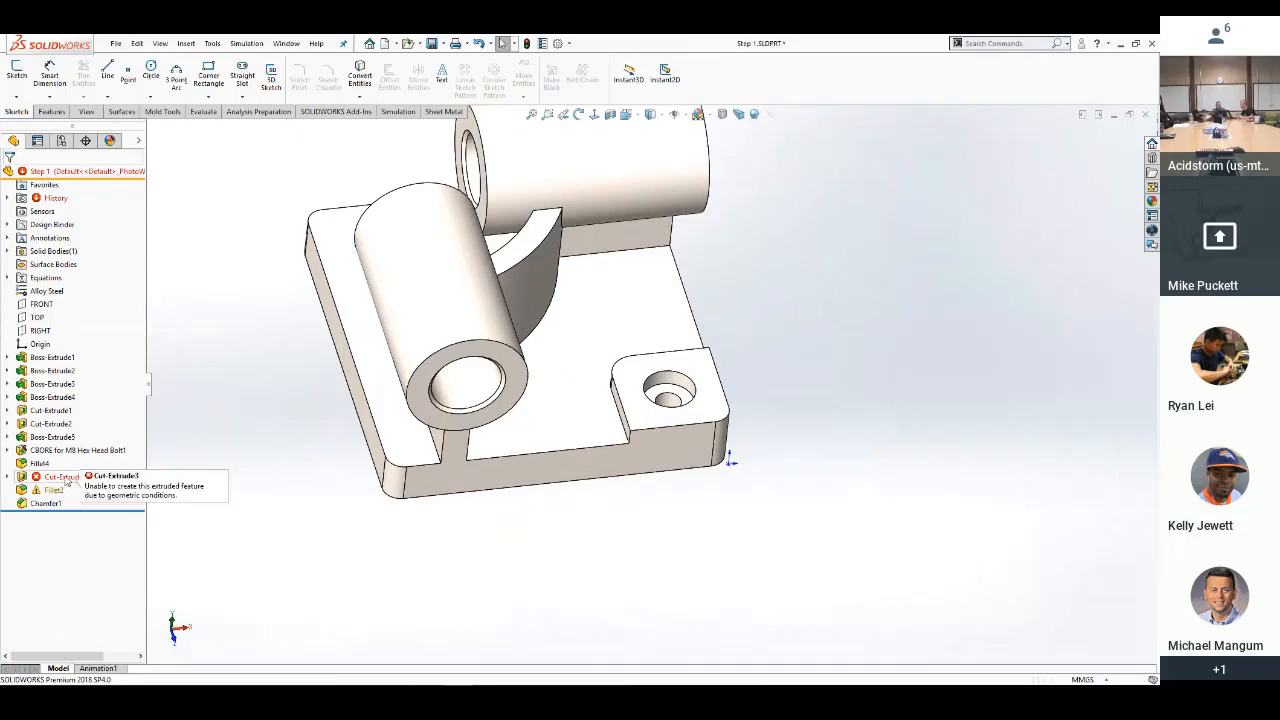
Roll the model back to just after Cut-Extrude2 and forward through Fillet2, checking Cut-Extrude3 and Fillet2 for errors
{"action": "mouse_move", "coordinate": [66, 481]}
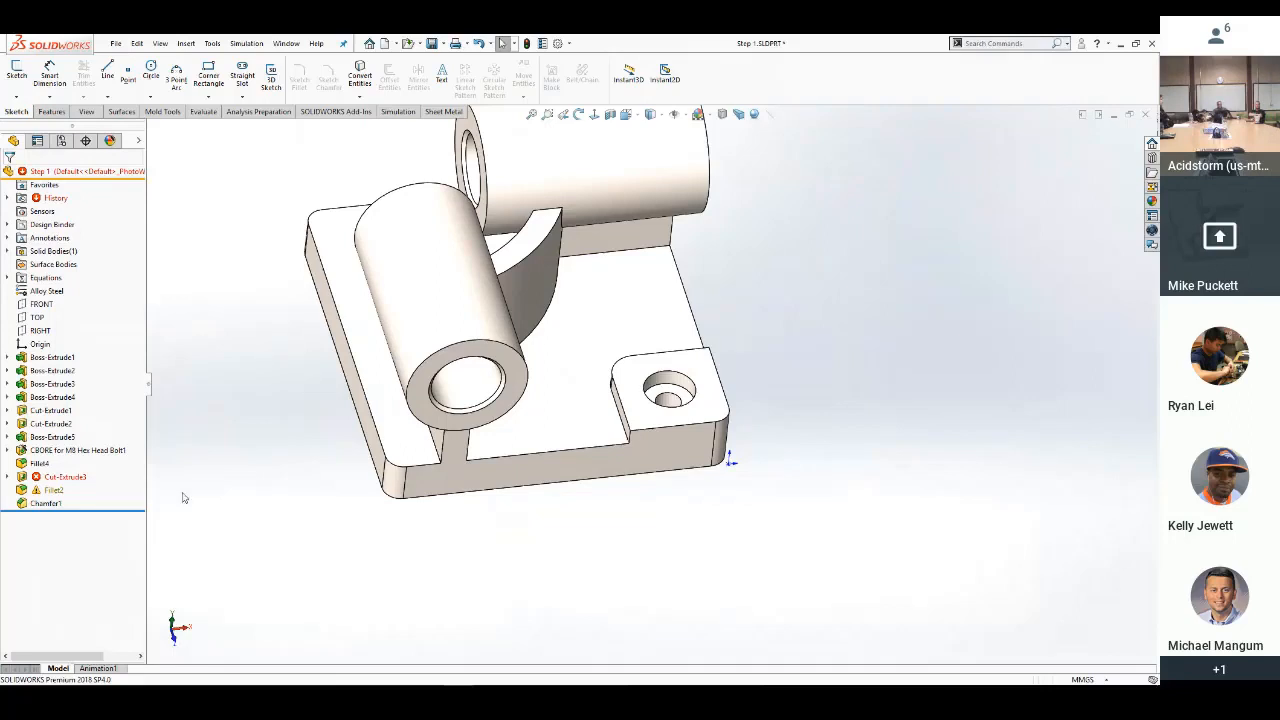
{"action": "left_click_drag", "start_coordinate": [127, 509], "coordinate": [133, 433]}
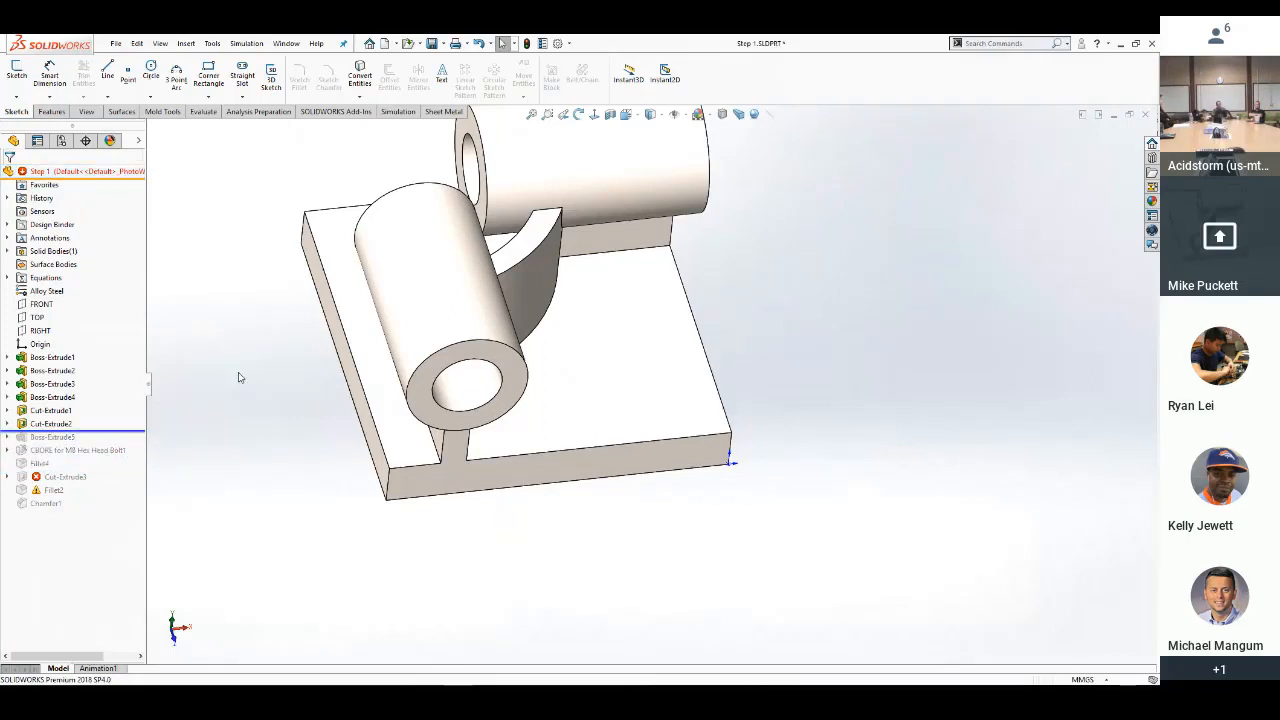
{"action": "left_click_drag", "start_coordinate": [115, 431], "coordinate": [133, 482]}
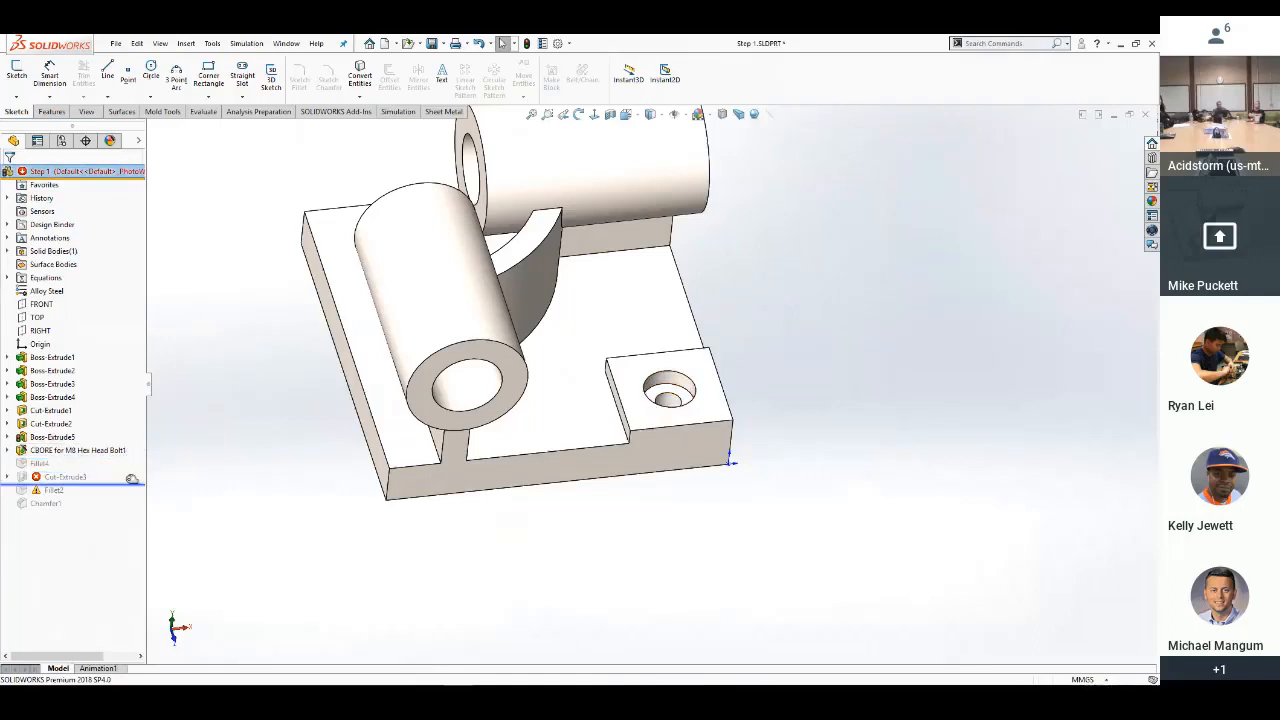
{"action": "left_click", "coordinate": [65, 477]}
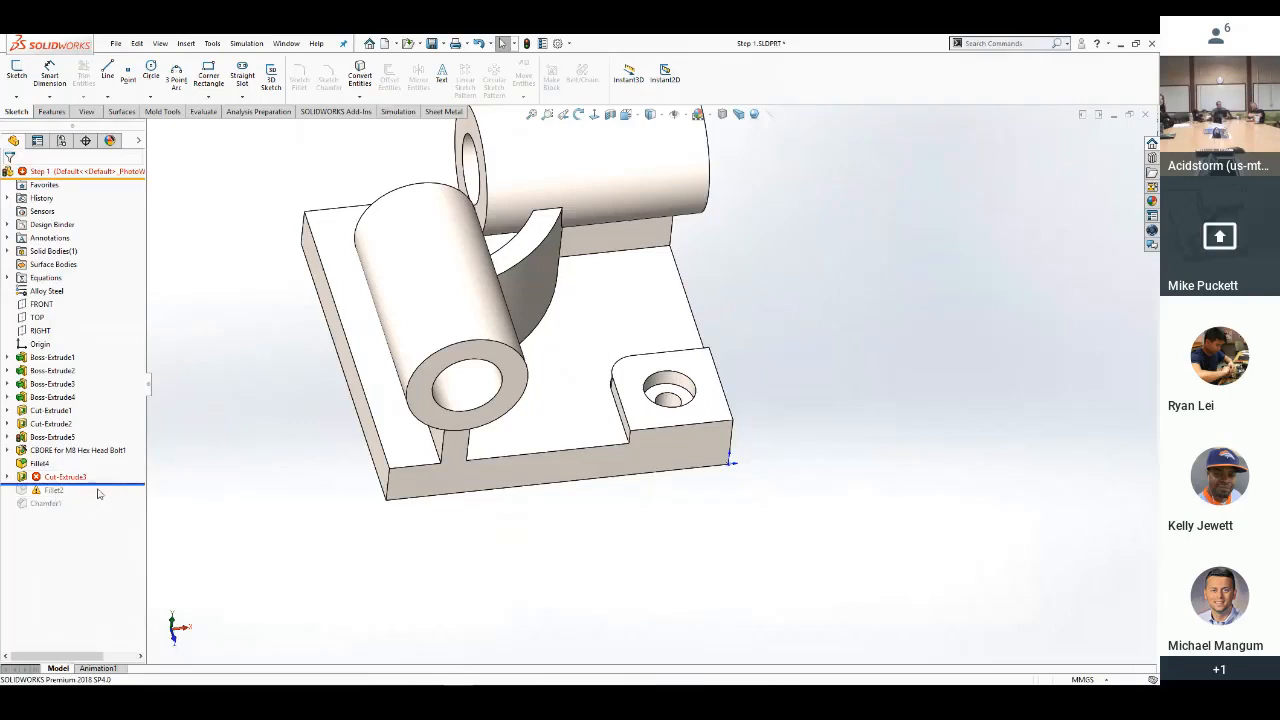
{"action": "left_click_drag", "start_coordinate": [108, 484], "coordinate": [104, 494]}
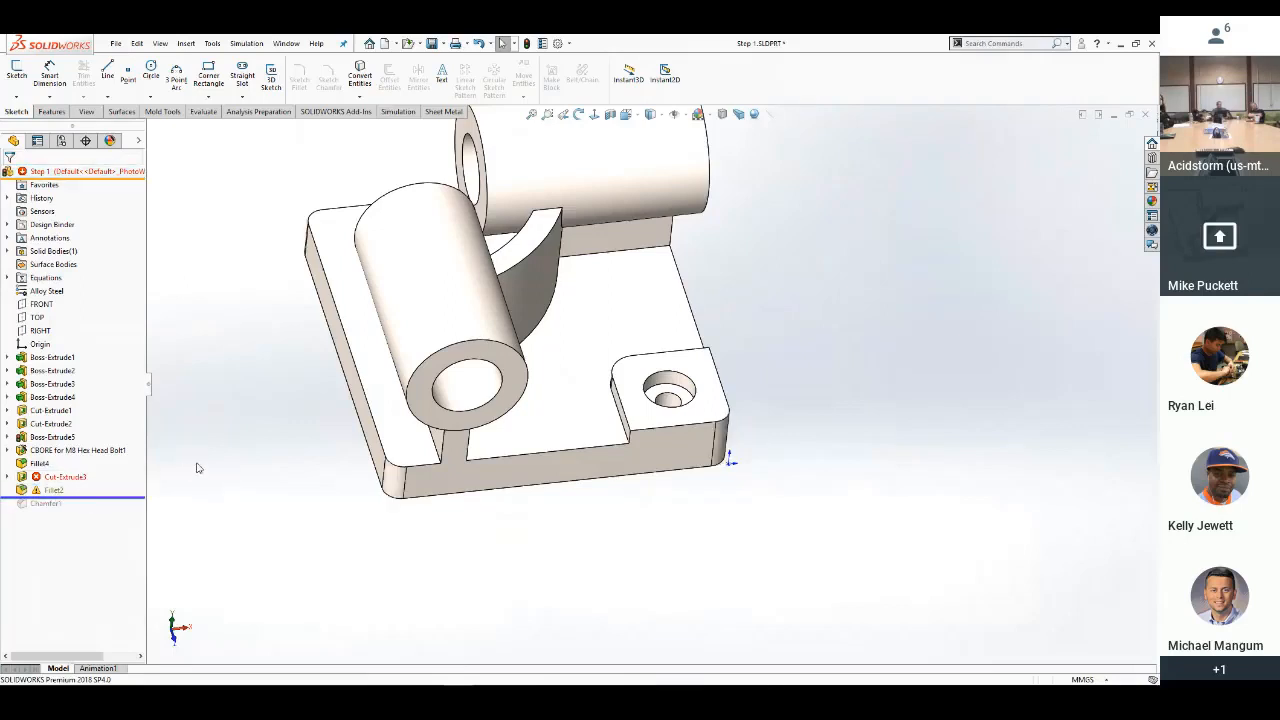
{"action": "mouse_move", "coordinate": [51, 491]}
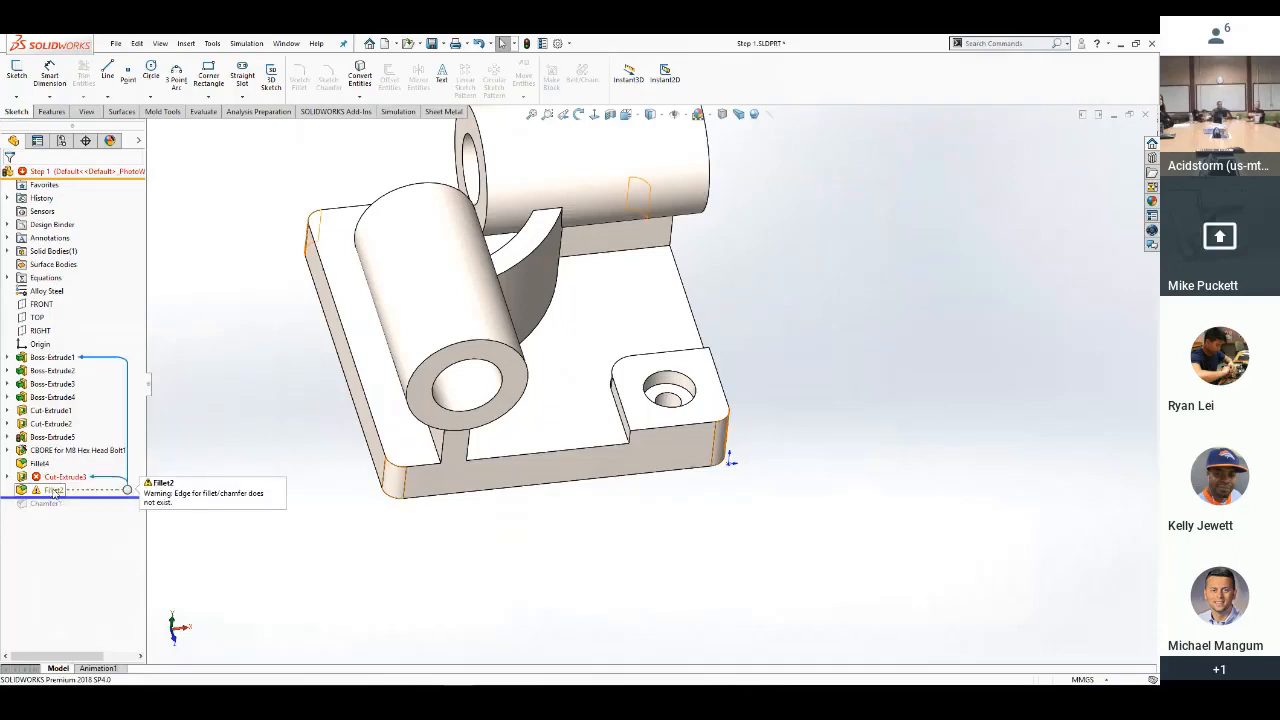
Edit the Cut-Extrude3 sketch, close the pocket profile with a horizontal line between its two open endpoints, and exit the sketch
{"action": "left_click", "coordinate": [70, 478]}
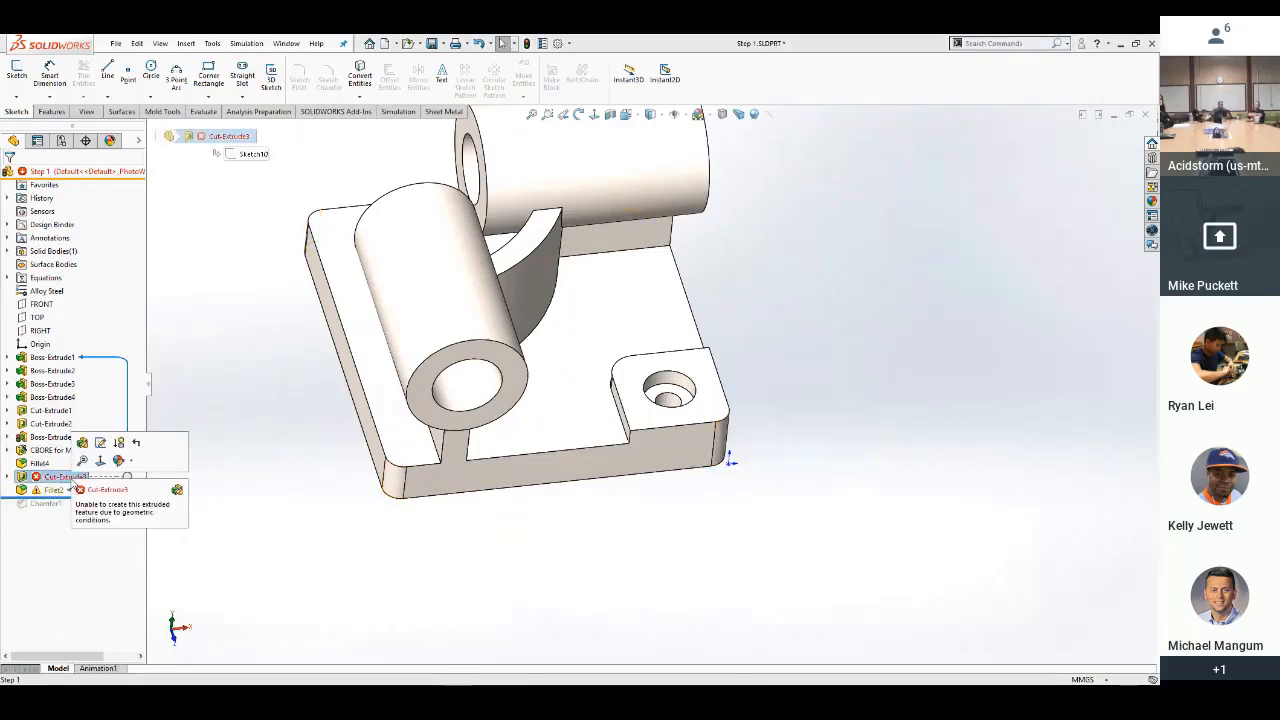
{"action": "left_click", "coordinate": [51, 491]}
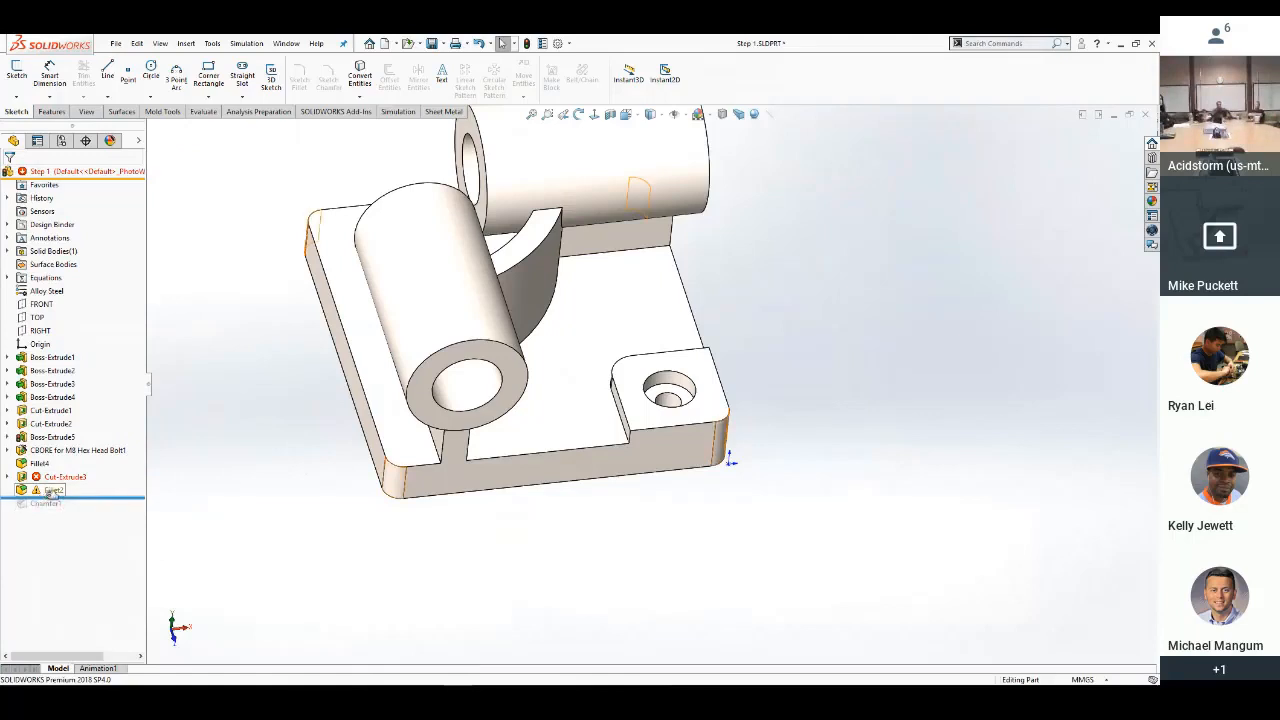
{"action": "left_click", "coordinate": [72, 479]}
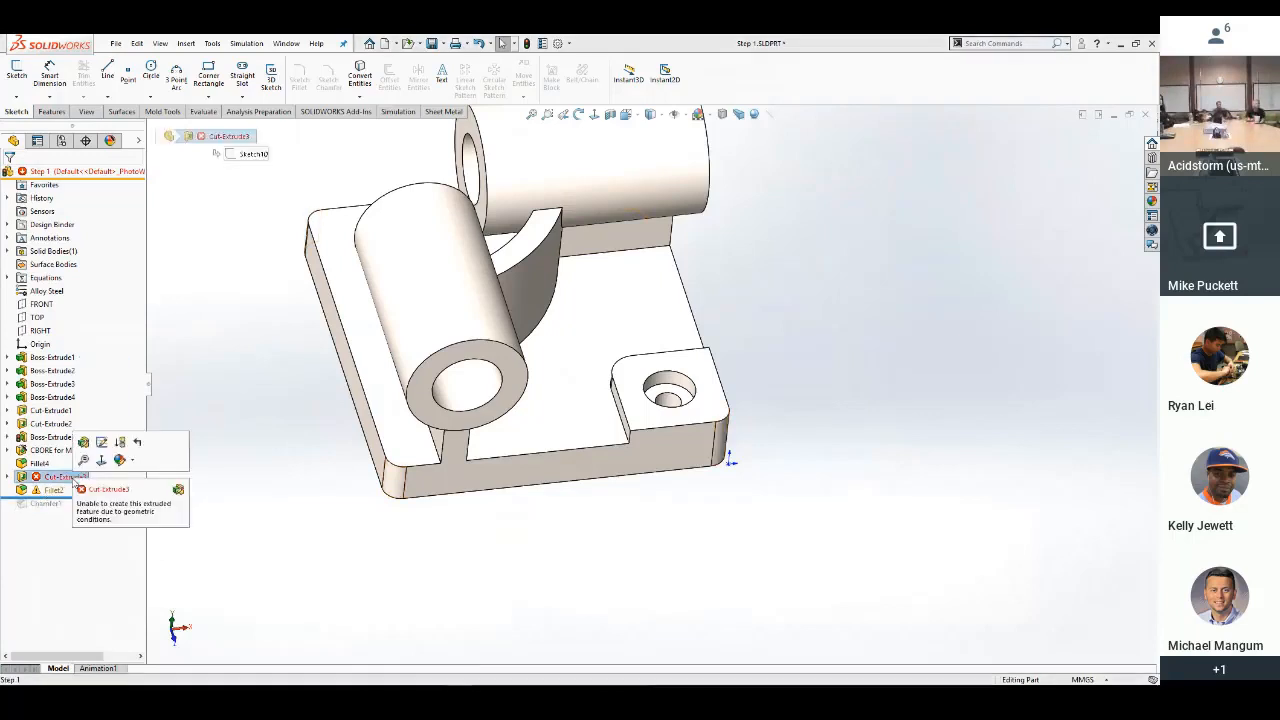
{"action": "left_click", "coordinate": [100, 442]}
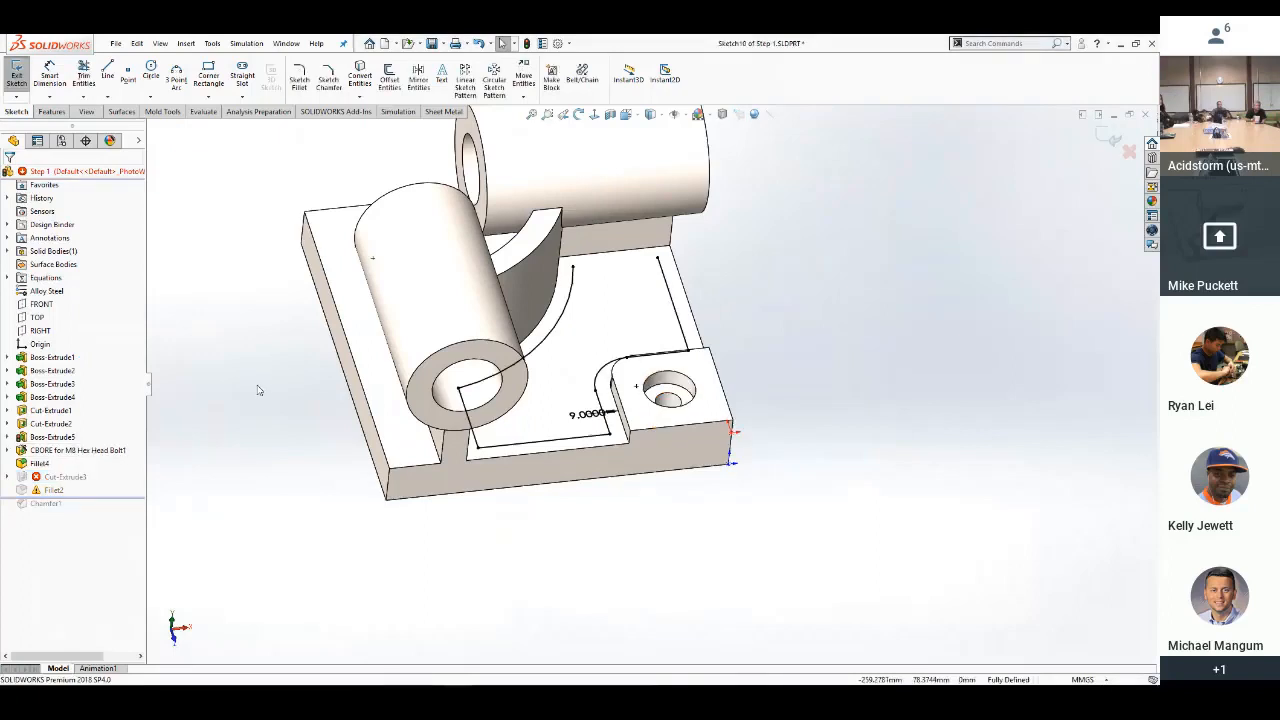
{"action": "key", "text": "s"}
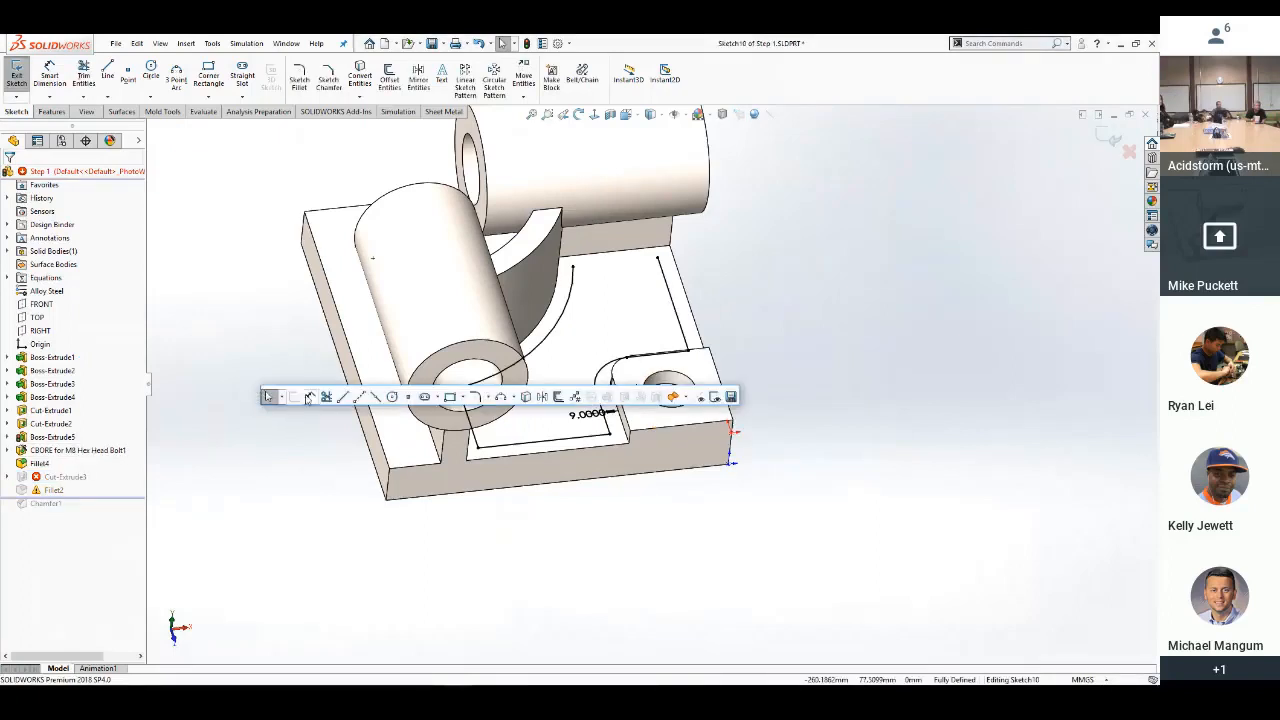
{"action": "left_click", "coordinate": [338, 392]}
{"action": "left_click", "coordinate": [573, 267]}
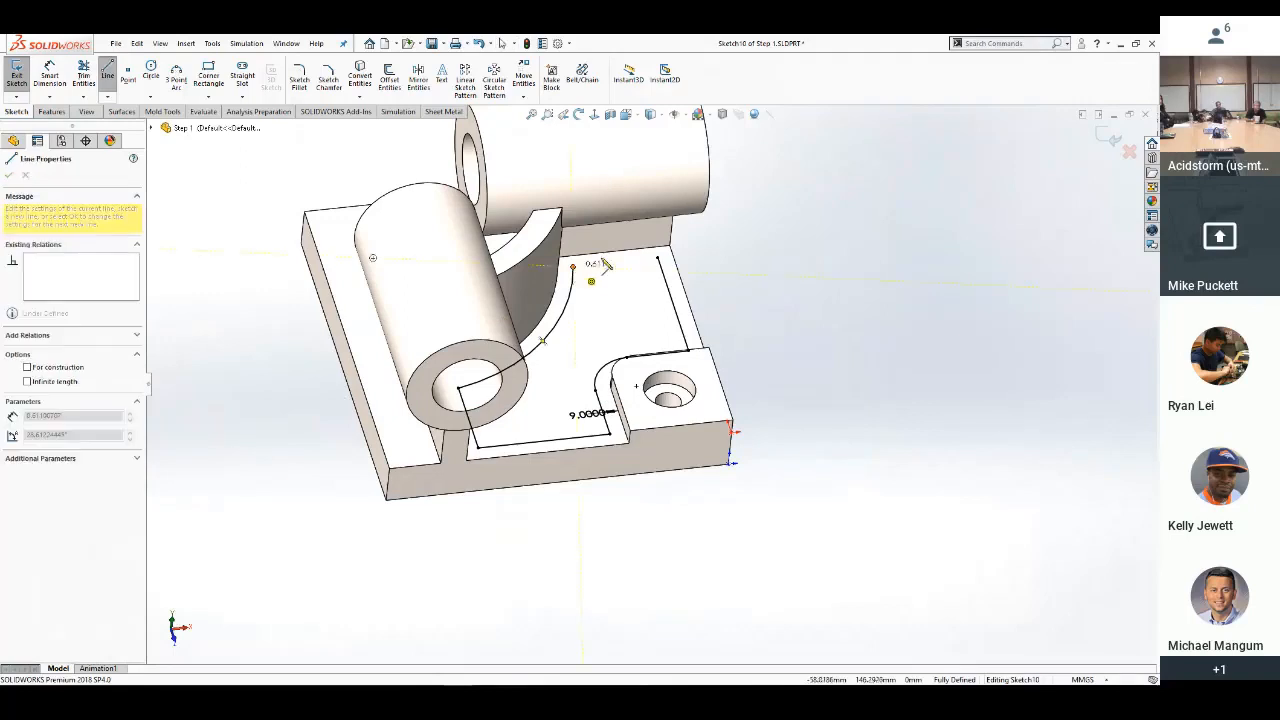
{"action": "left_click", "coordinate": [658, 258]}
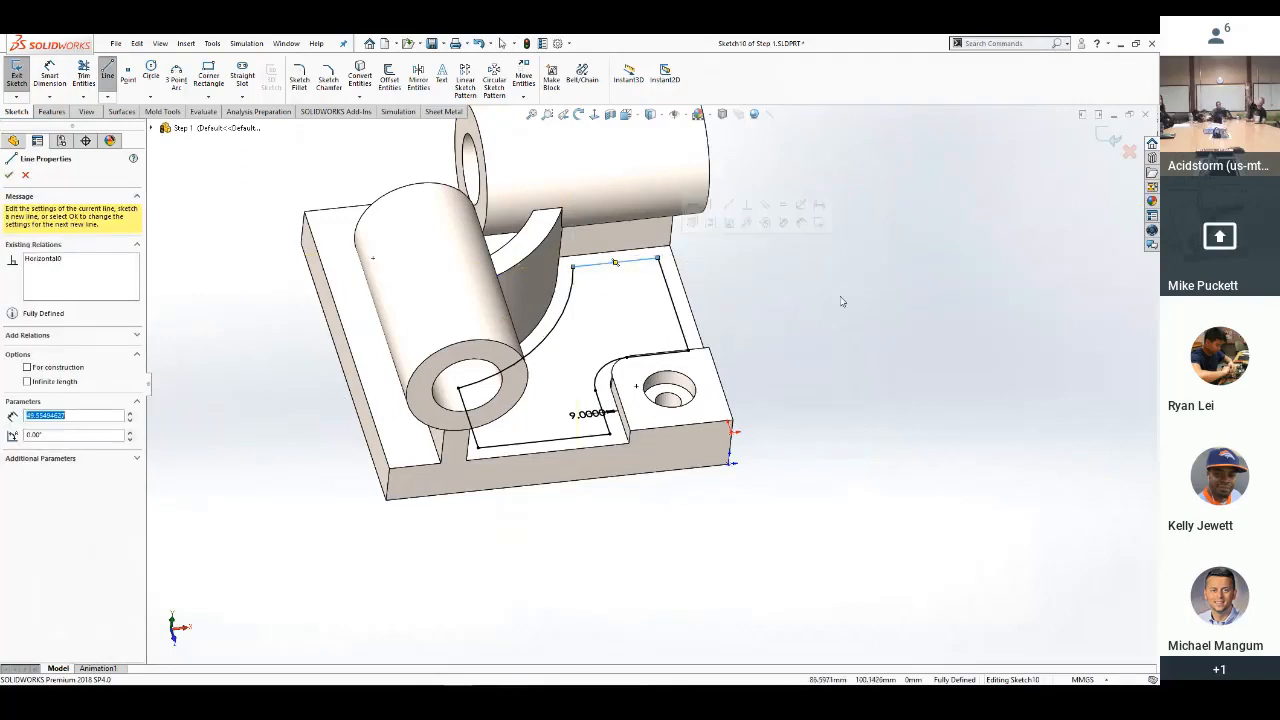
{"action": "key", "text": "Escape"}
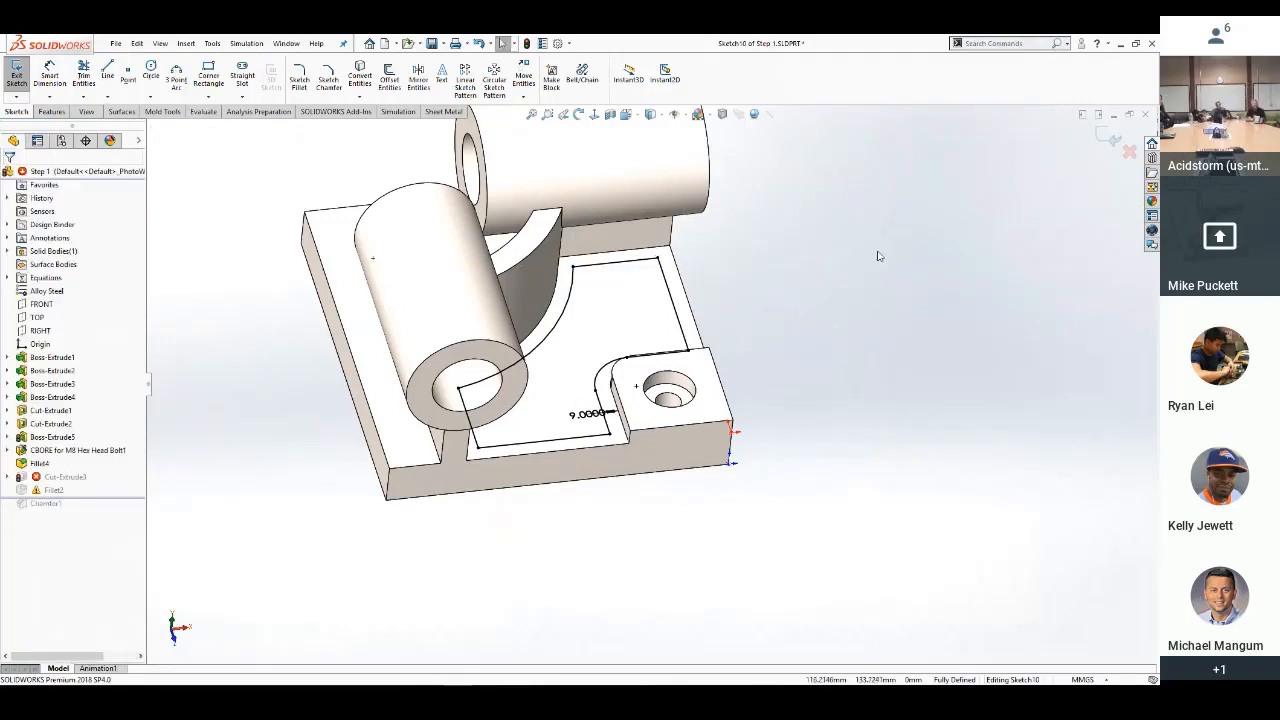
{"action": "left_click", "coordinate": [1107, 141]}
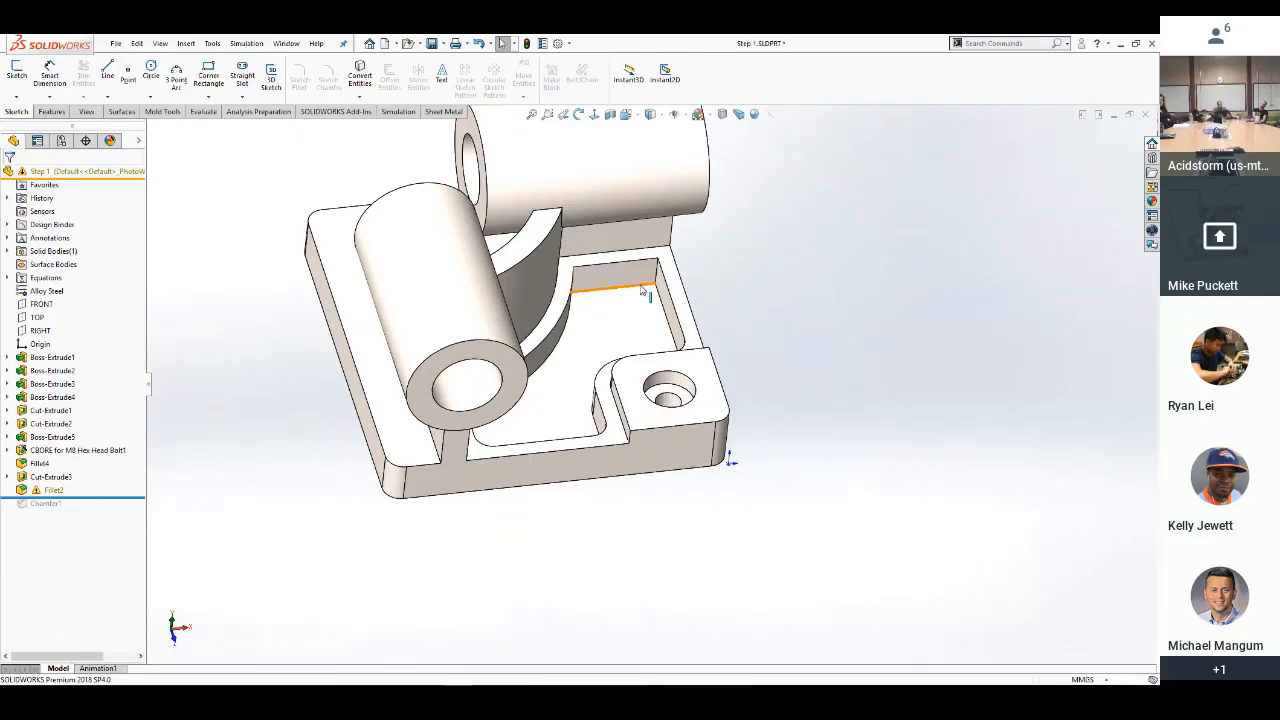
Review the missing edge references among the items to fillet in Fillet2 and cancel the edit
{"action": "mouse_move", "coordinate": [50, 495]}
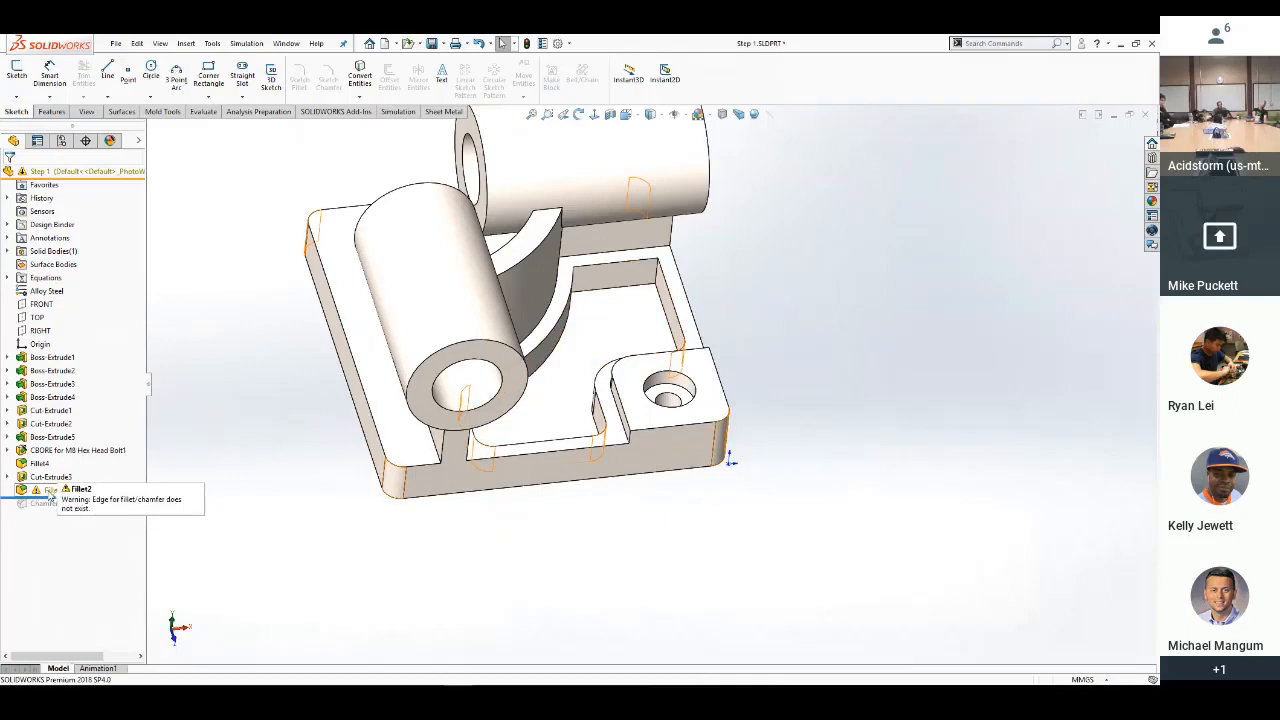
{"action": "left_click", "coordinate": [50, 491]}
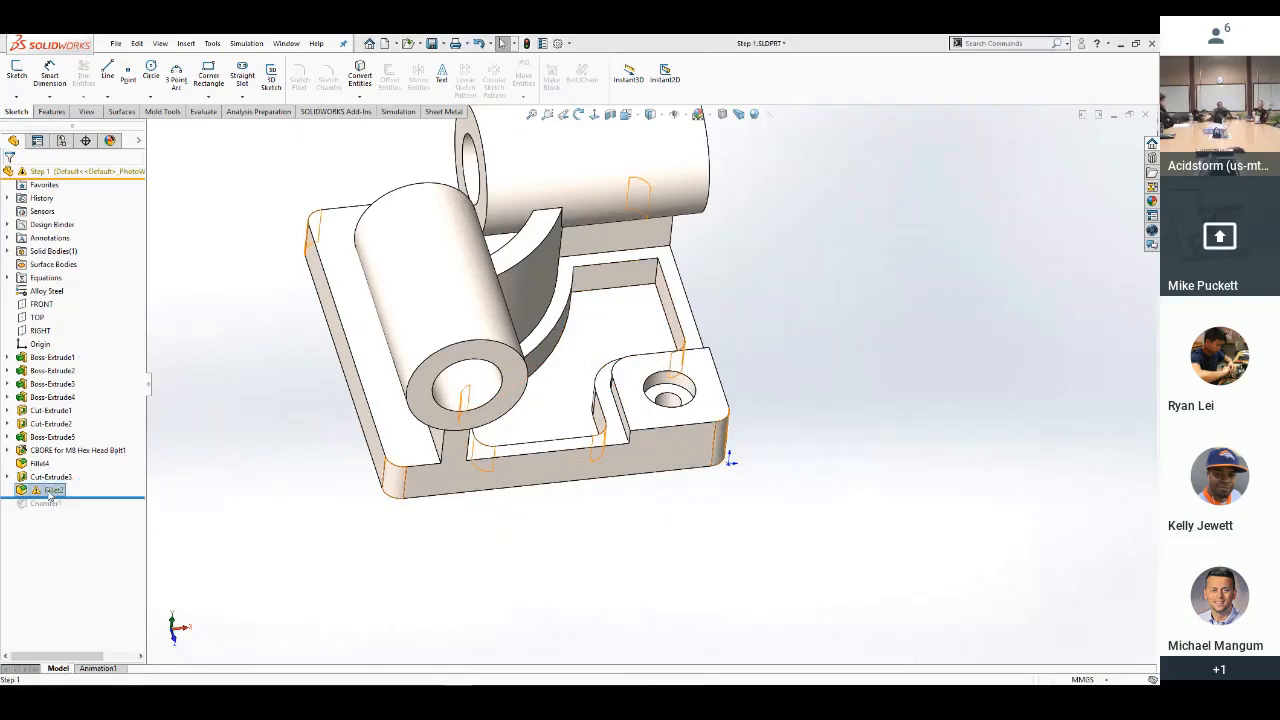
{"action": "left_click", "coordinate": [62, 456]}
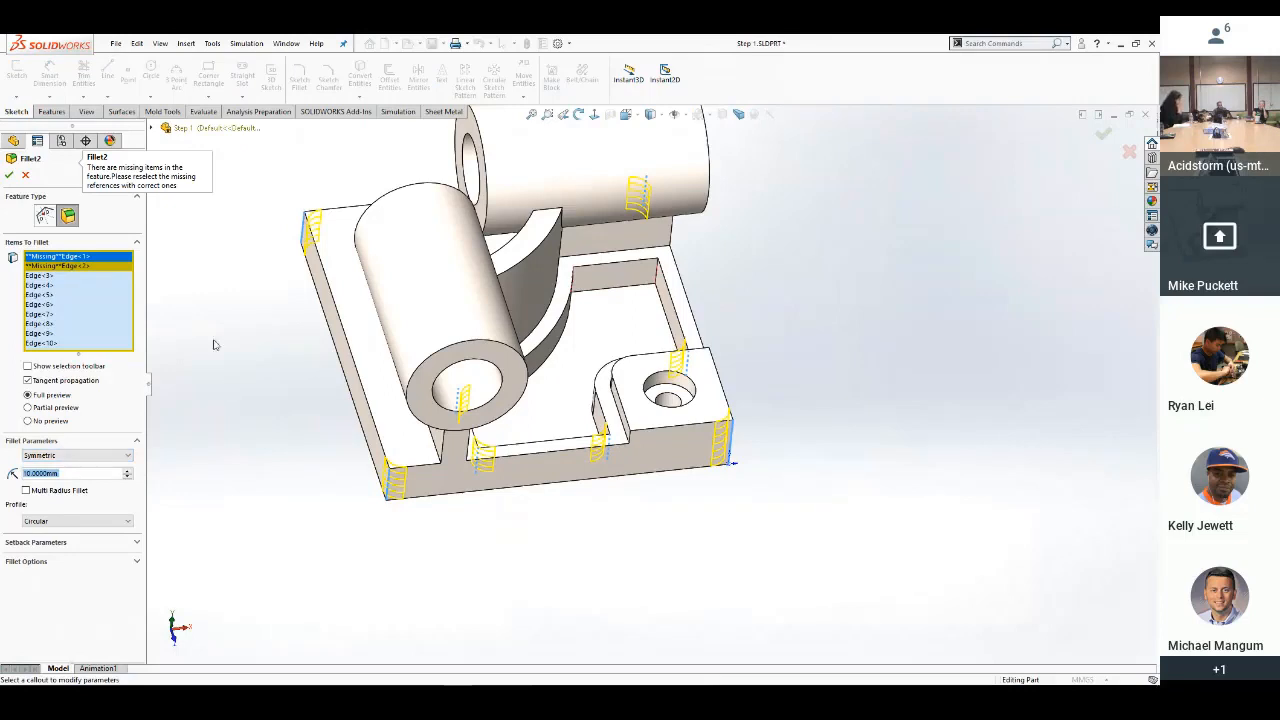
{"action": "left_click", "coordinate": [96, 266]}
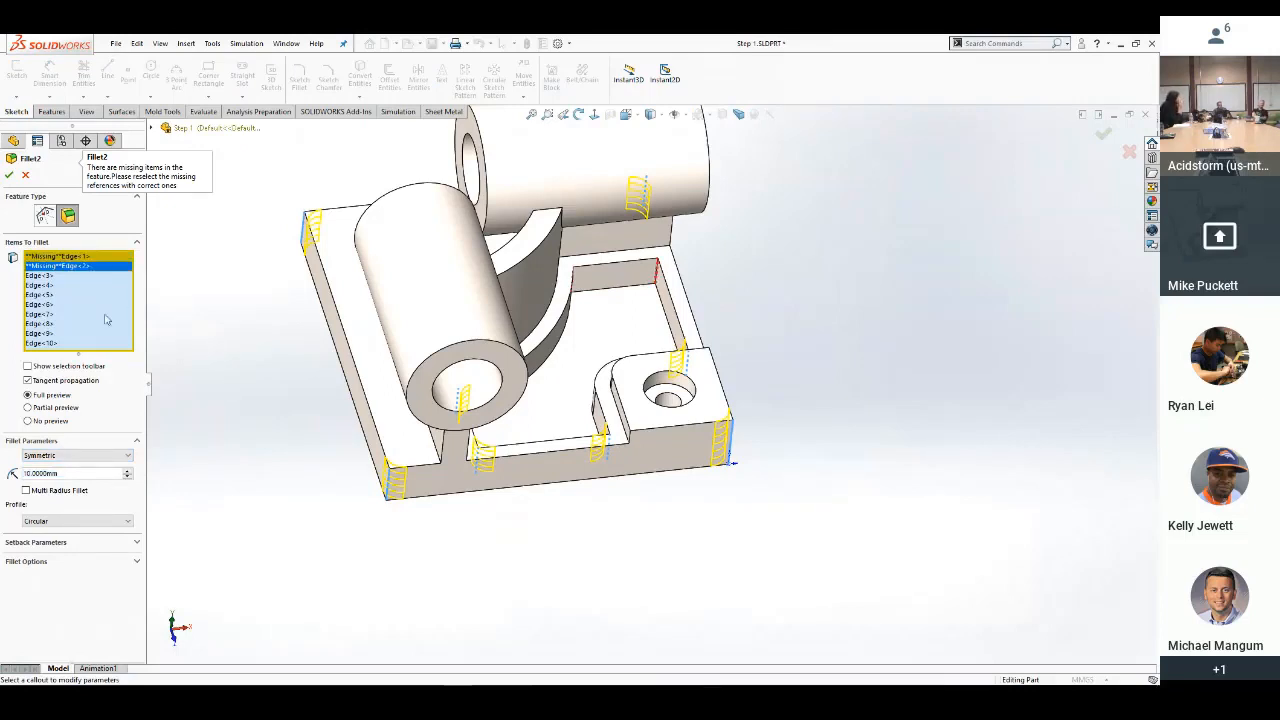
{"action": "left_click", "coordinate": [58, 315]}
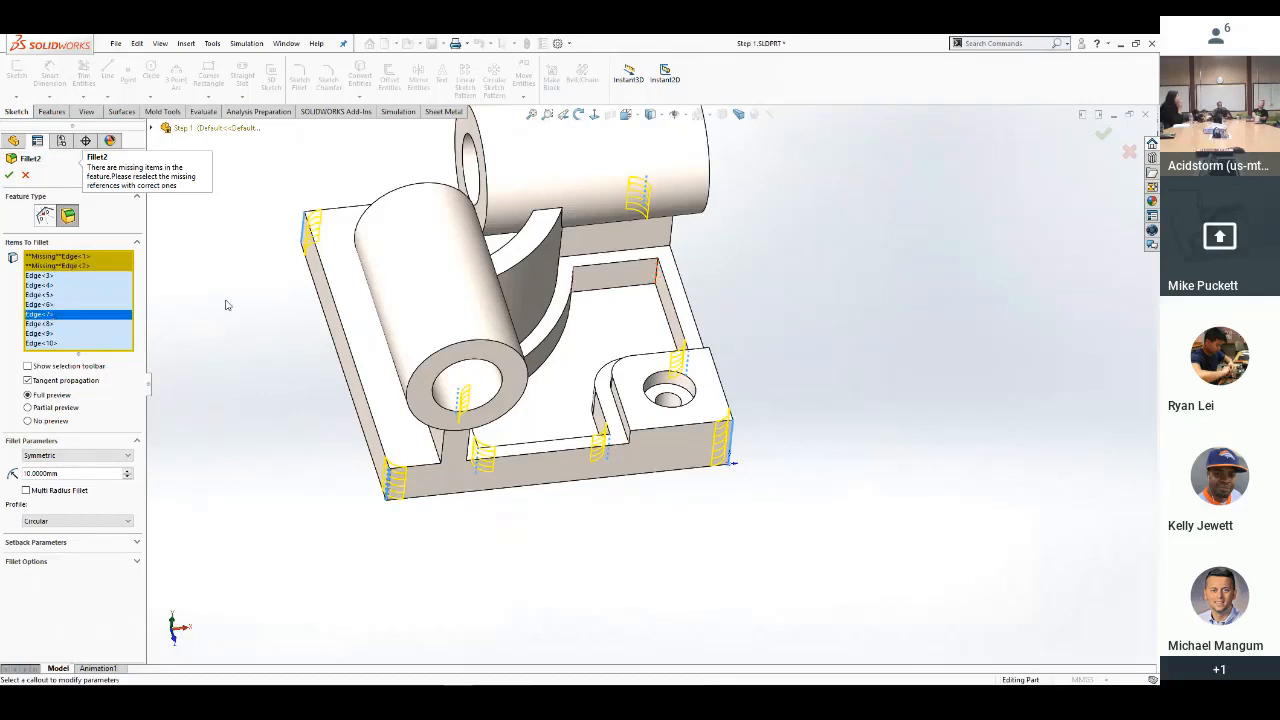
{"action": "mouse_move", "coordinate": [657, 517]}
{"action": "middle_mouse_down"}
{"action": "mouse_move", "coordinate": [620, 529]}
{"action": "mouse_move", "coordinate": [641, 524]}
{"action": "middle_mouse_up"}
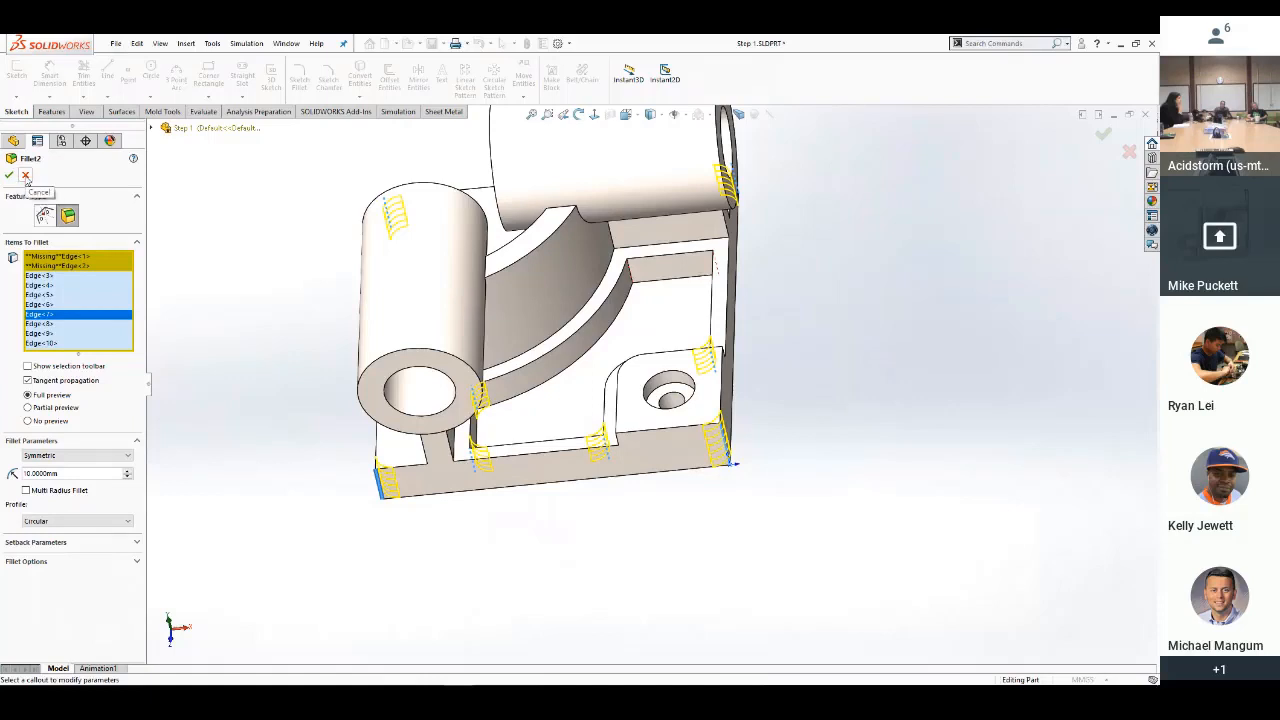
{"action": "left_click", "coordinate": [26, 177]}
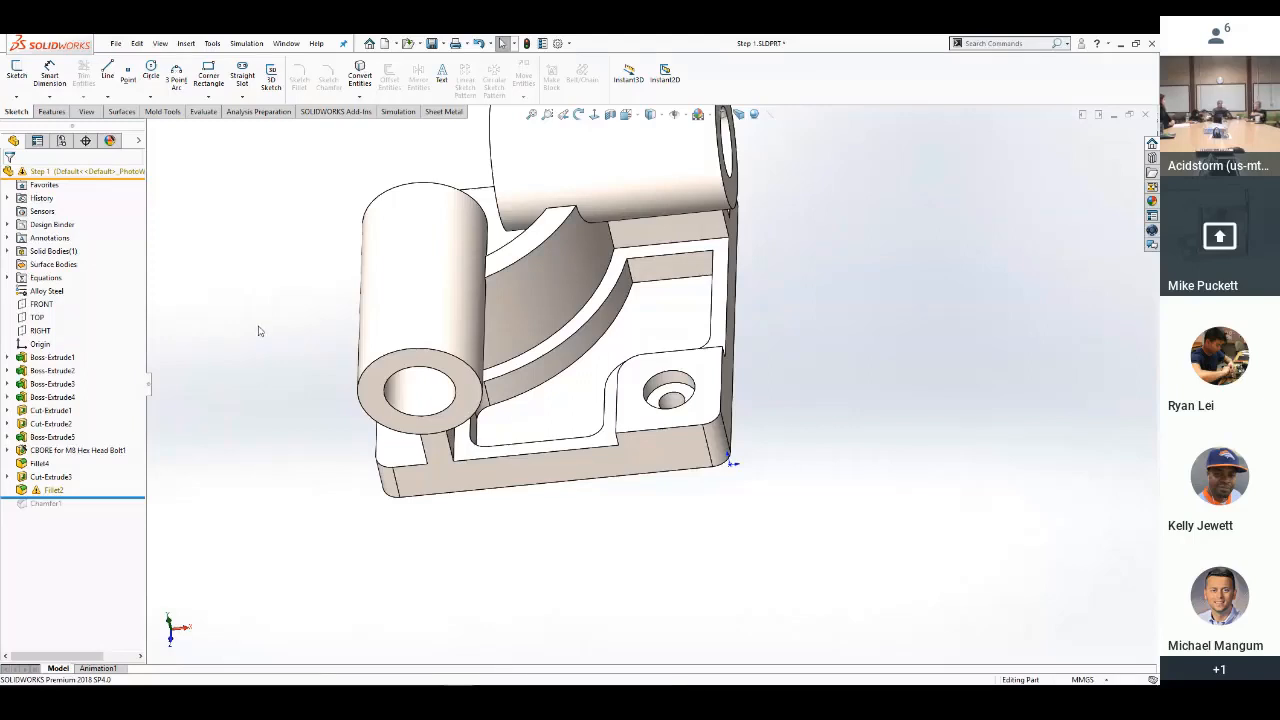
Edit Fillet2, replace its two missing edge references with the two open vertical corner edges at the pocket's far end, and accept the feature
{"action": "left_click", "coordinate": [50, 489]}
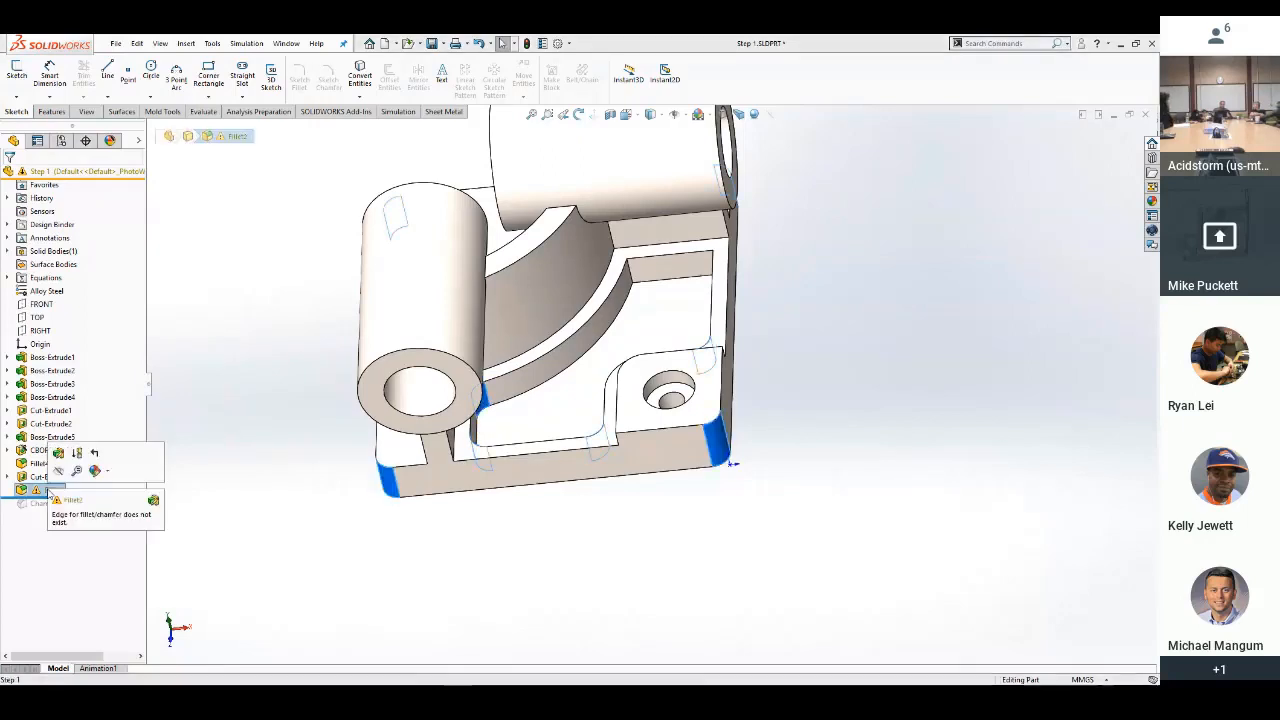
{"action": "left_click", "coordinate": [58, 452]}
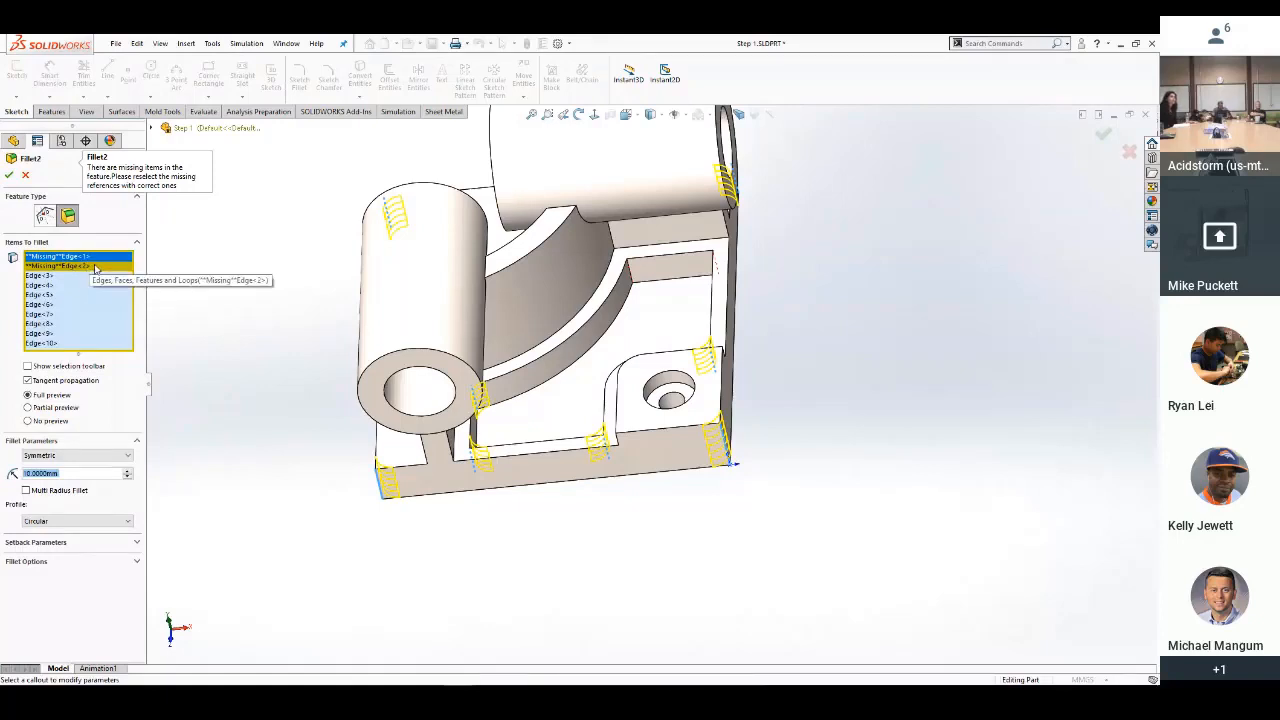
{"action": "left_click", "coordinate": [60, 295]}
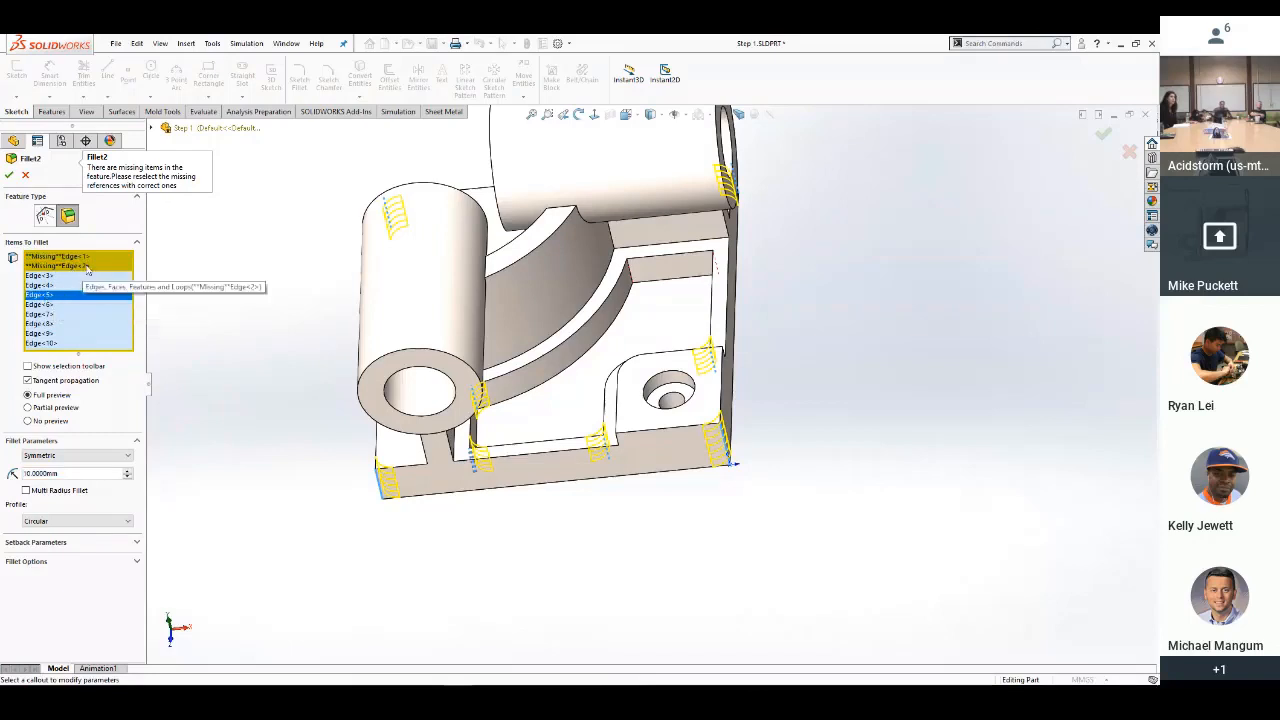
{"action": "left_click", "coordinate": [90, 258]}
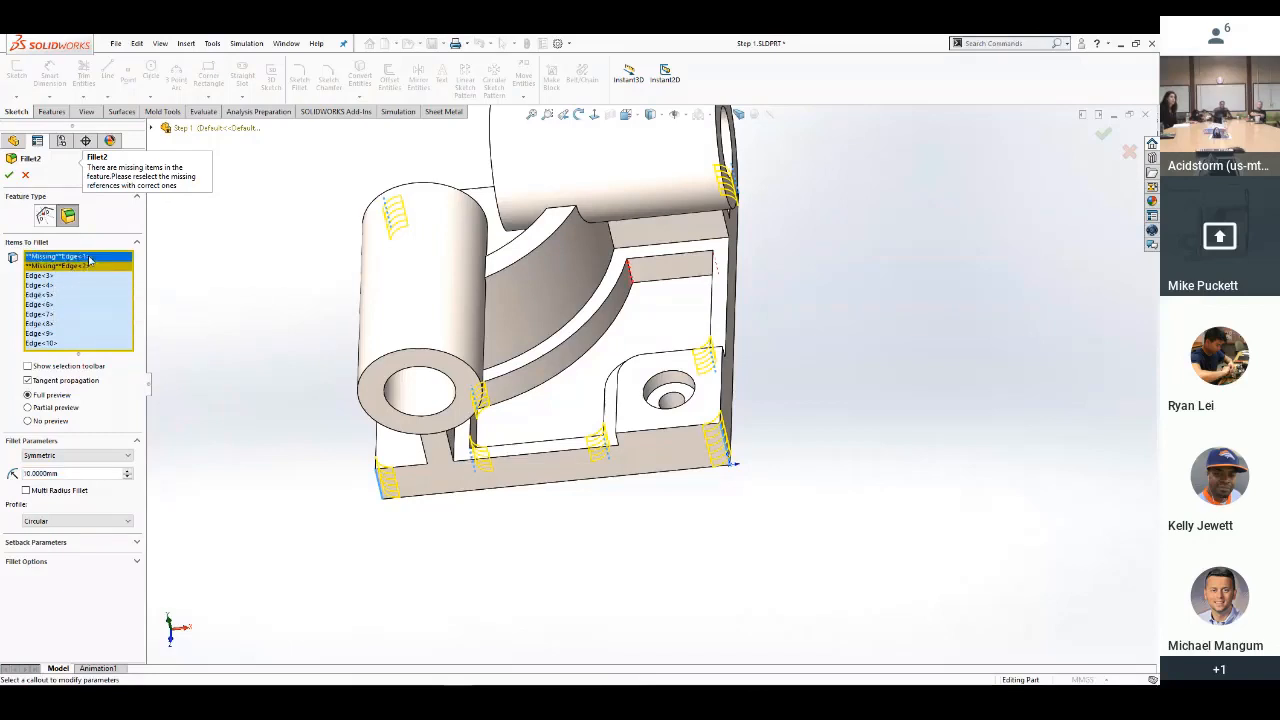
{"action": "left_click", "coordinate": [630, 270]}
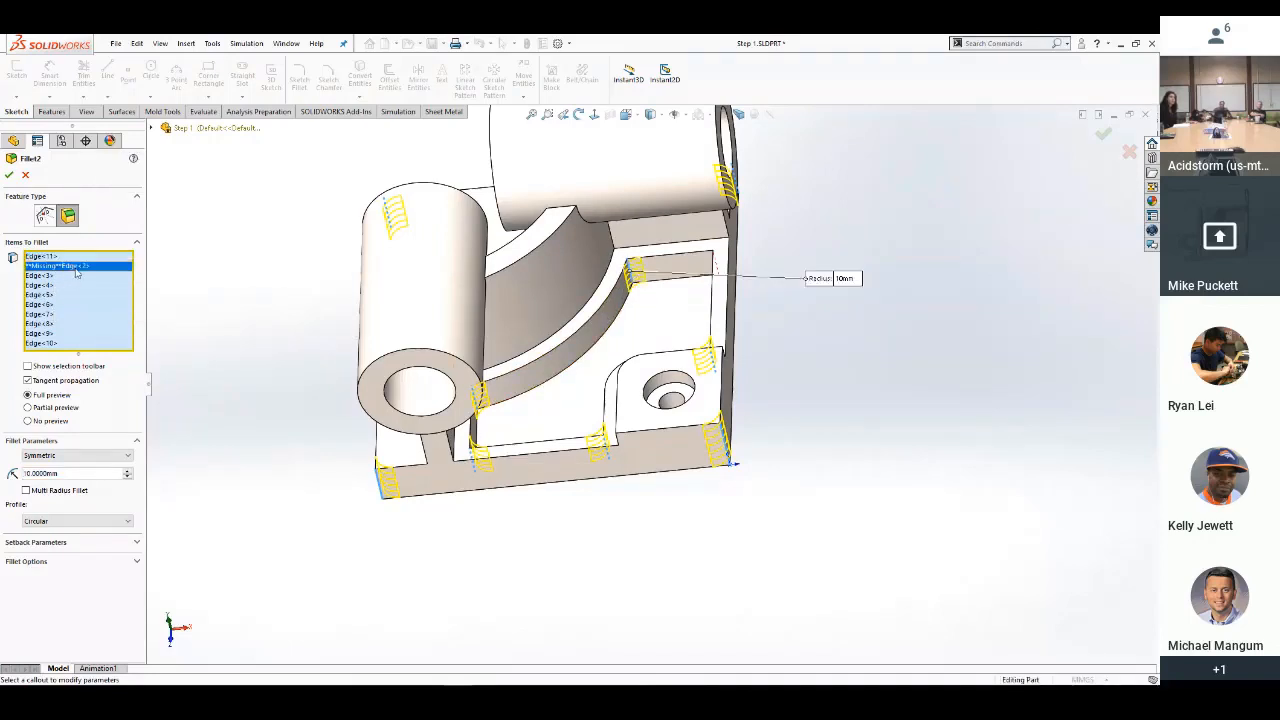
{"action": "middle_click_drag", "start_coordinate": [829, 363], "coordinate": [704, 305]}
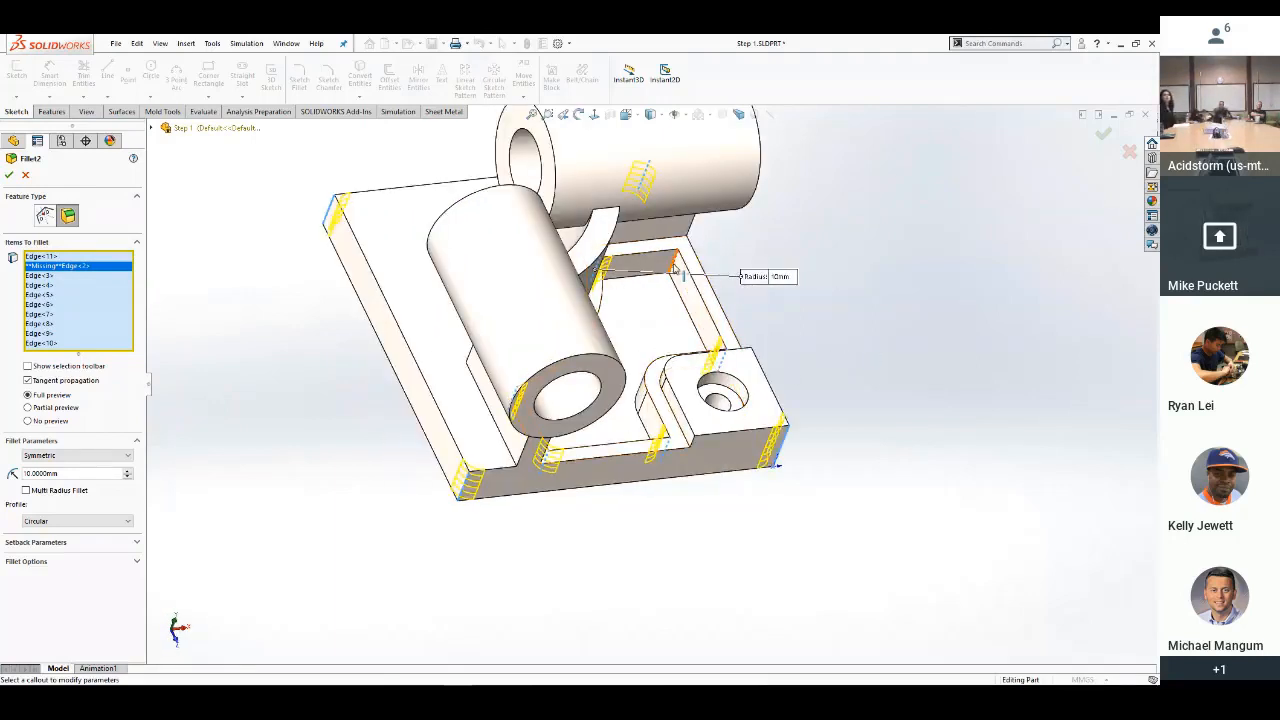
{"action": "left_click", "coordinate": [675, 268]}
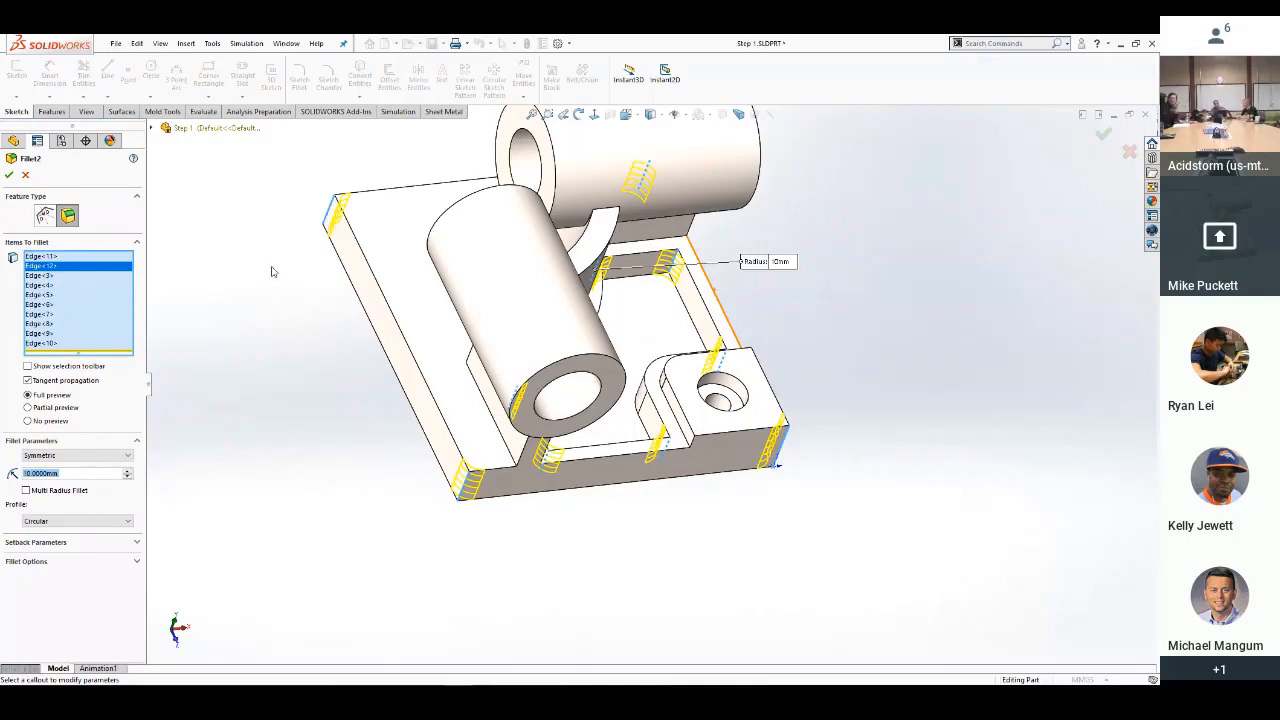
{"action": "left_click", "coordinate": [10, 177]}
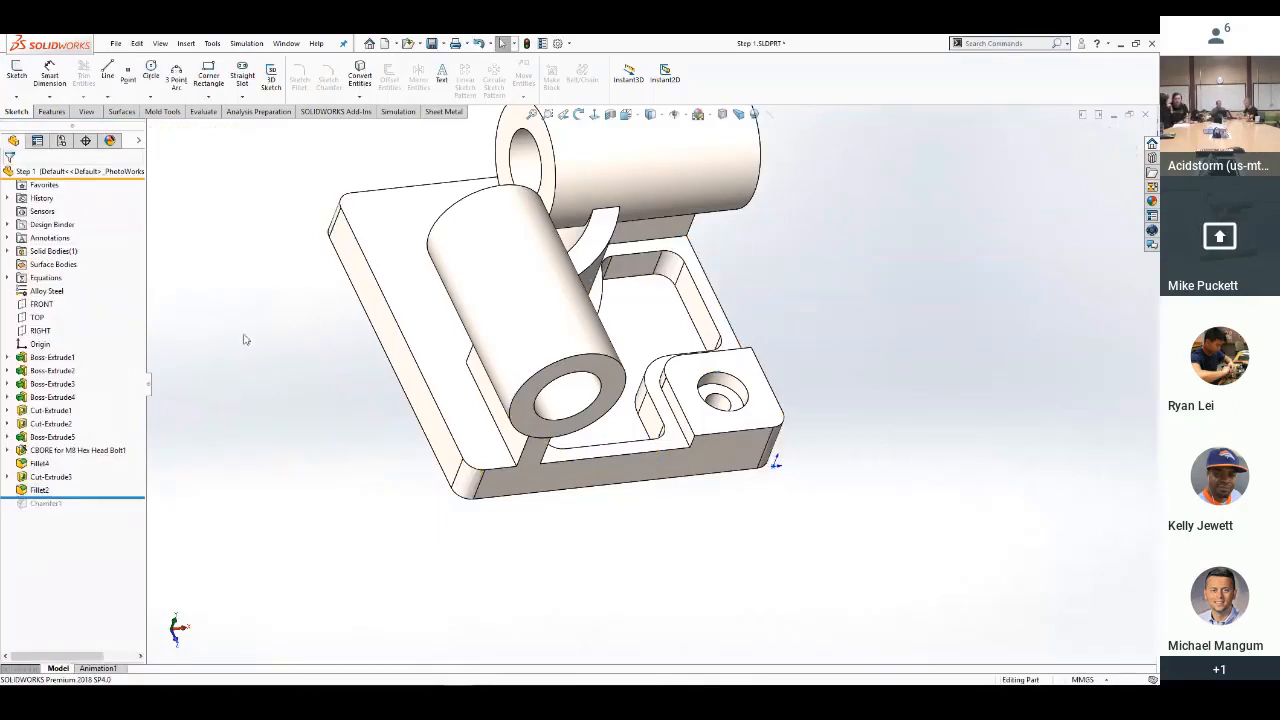
{"action": "middle_click_drag", "start_coordinate": [268, 380], "coordinate": [541, 265]}
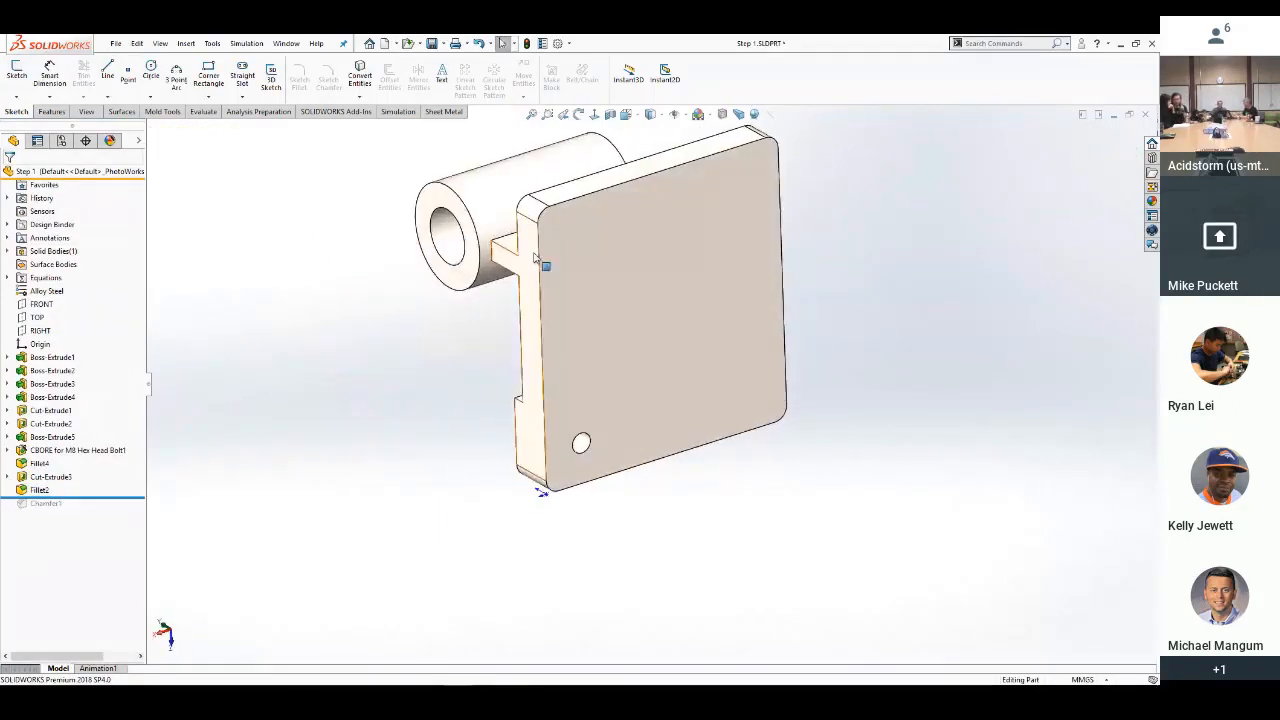
{"action": "left_click", "coordinate": [713, 234]}
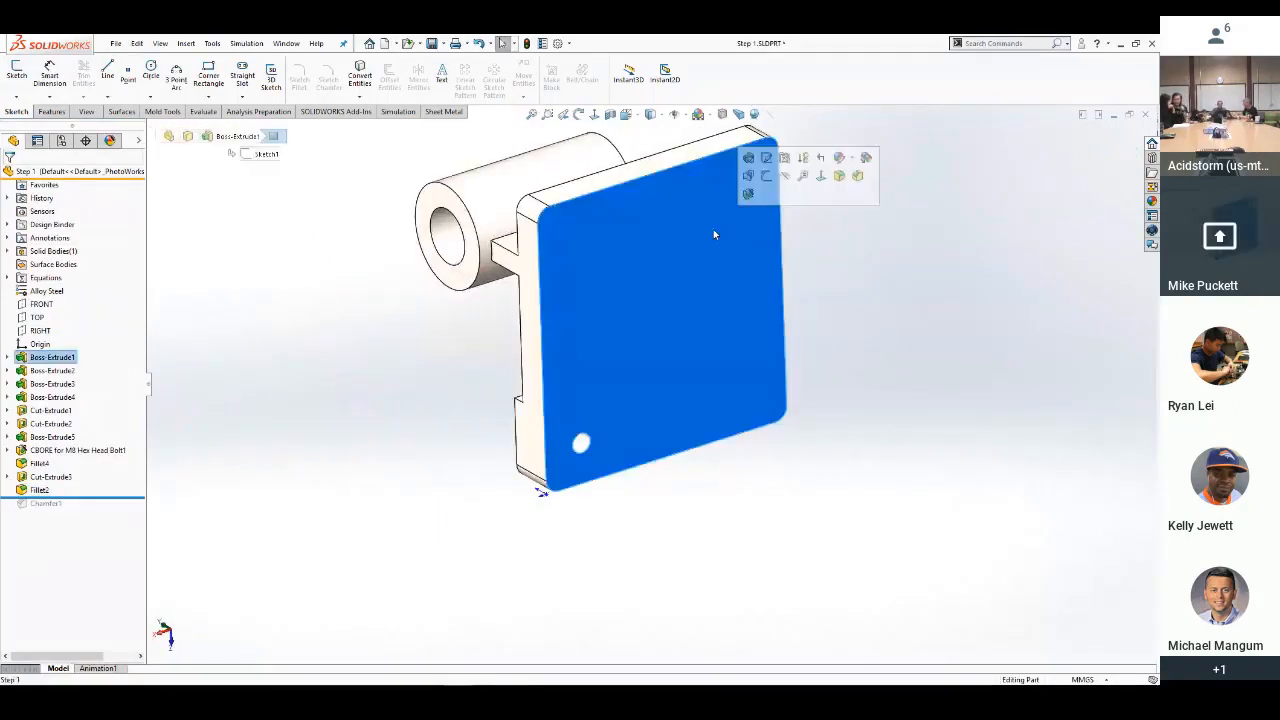
{"action": "left_click", "coordinate": [873, 285]}
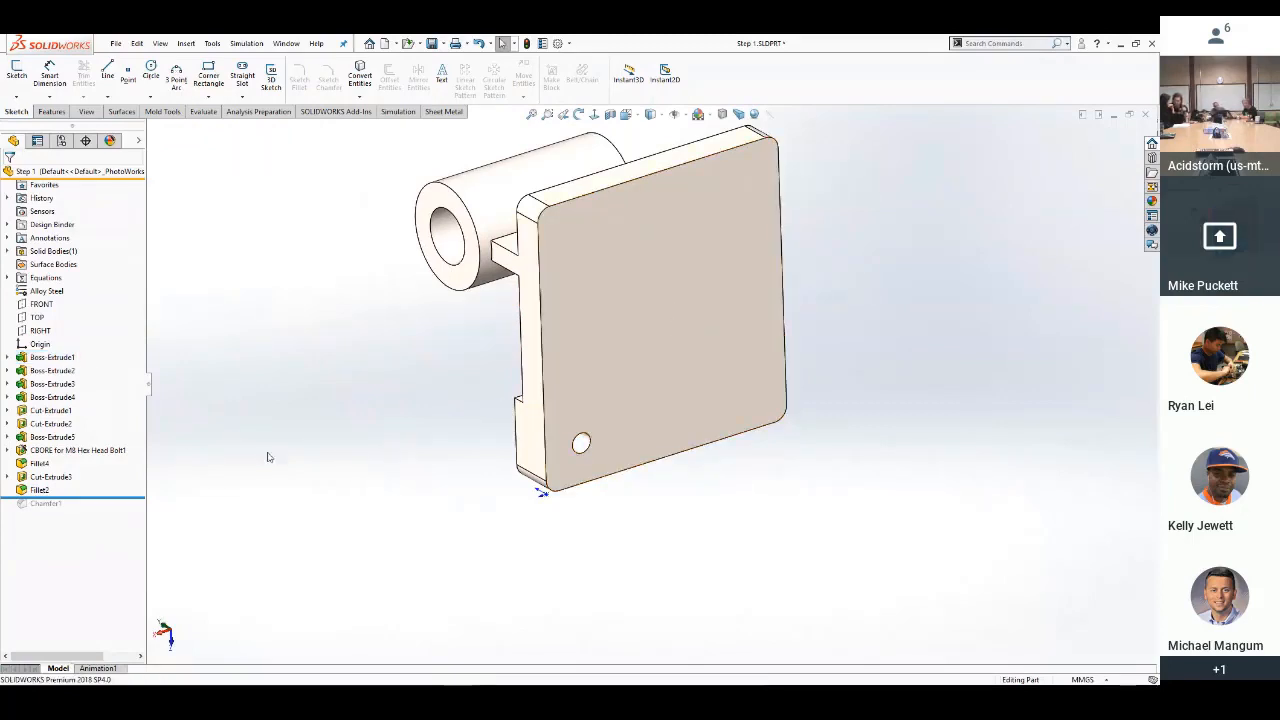
Roll the model back to Boss-Extrude3 and forward again to just after Cut-Extrude1
{"action": "left_click_drag", "start_coordinate": [129, 499], "coordinate": [125, 391]}
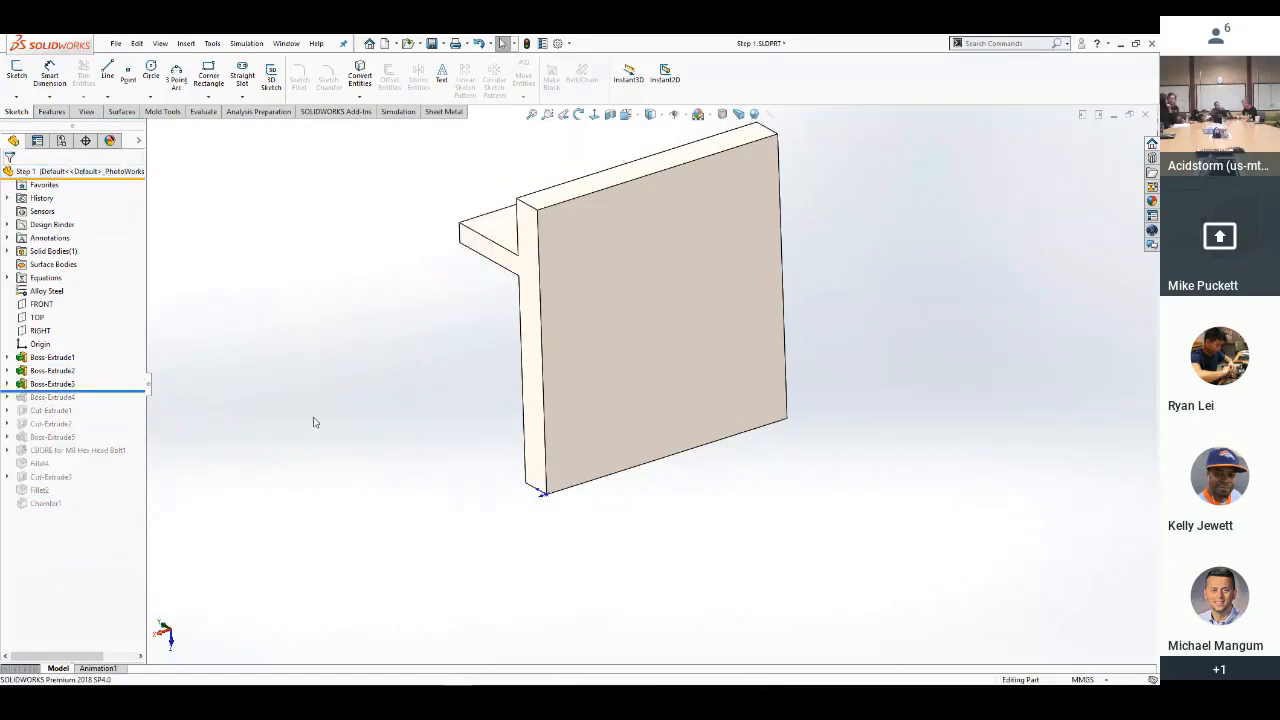
{"action": "middle_click_drag", "start_coordinate": [309, 420], "coordinate": [522, 421]}
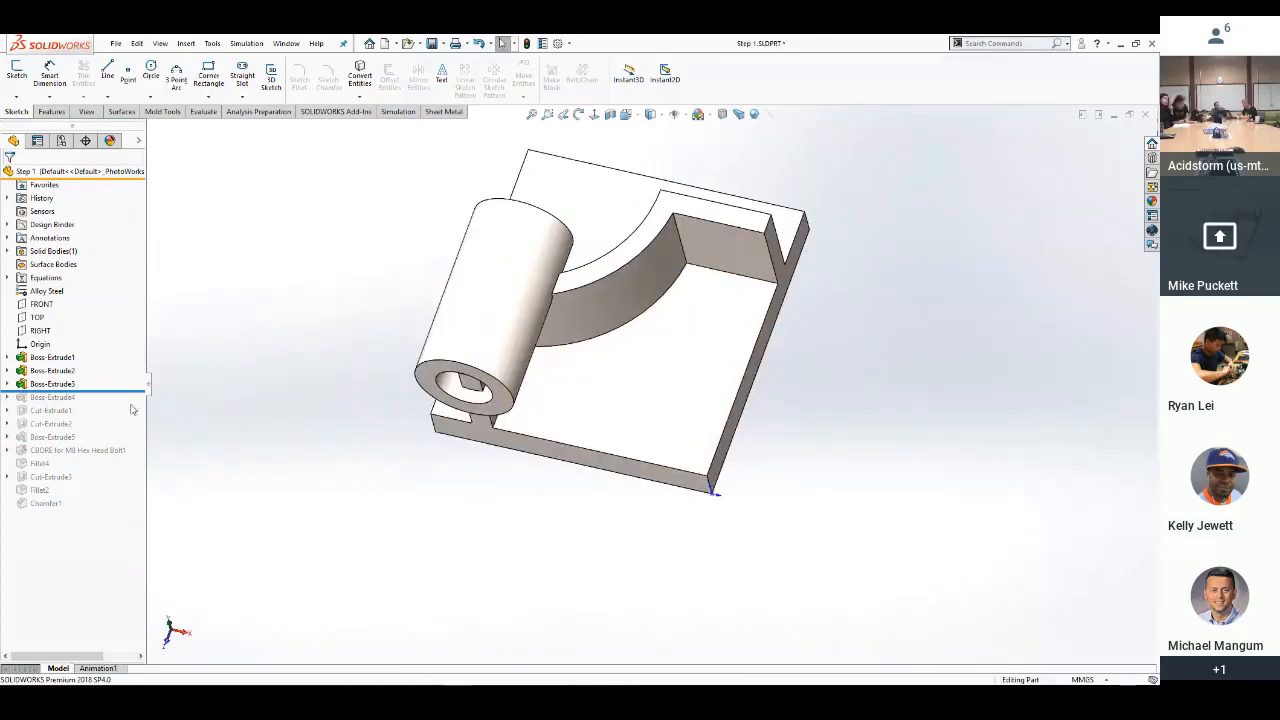
{"action": "left_click_drag", "start_coordinate": [121, 392], "coordinate": [129, 417]}
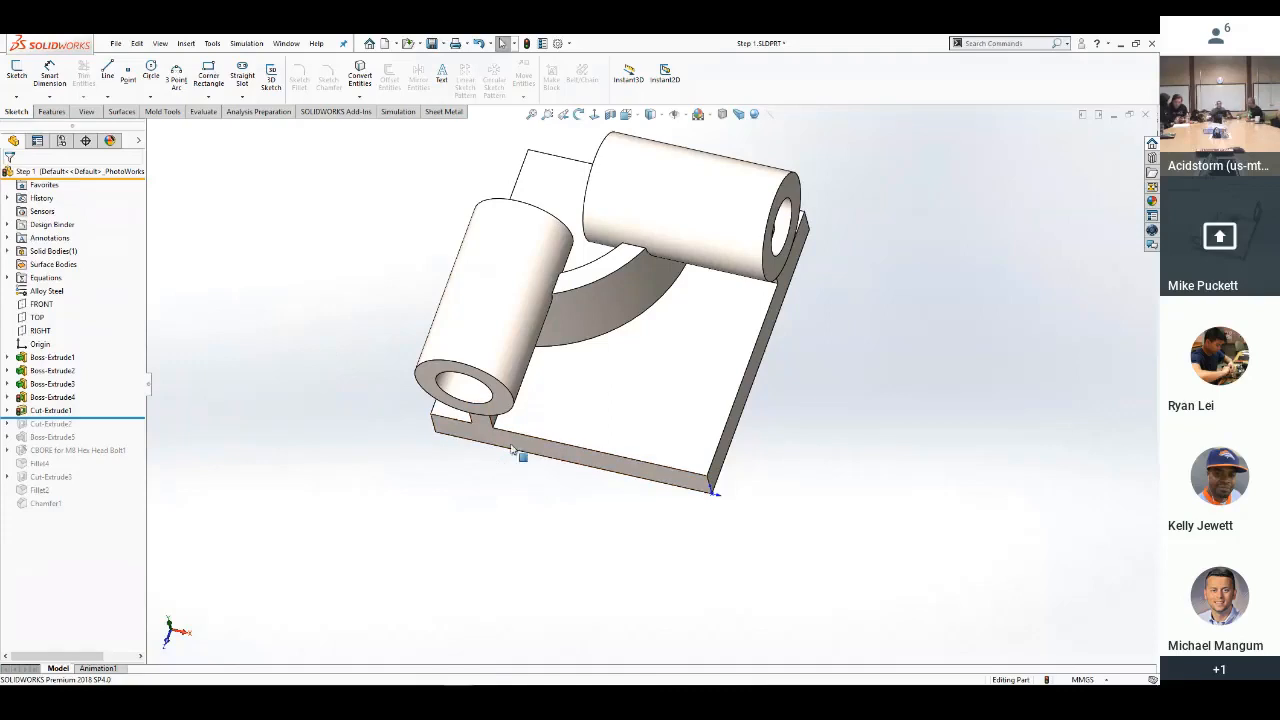
{"action": "left_click", "coordinate": [508, 404]}
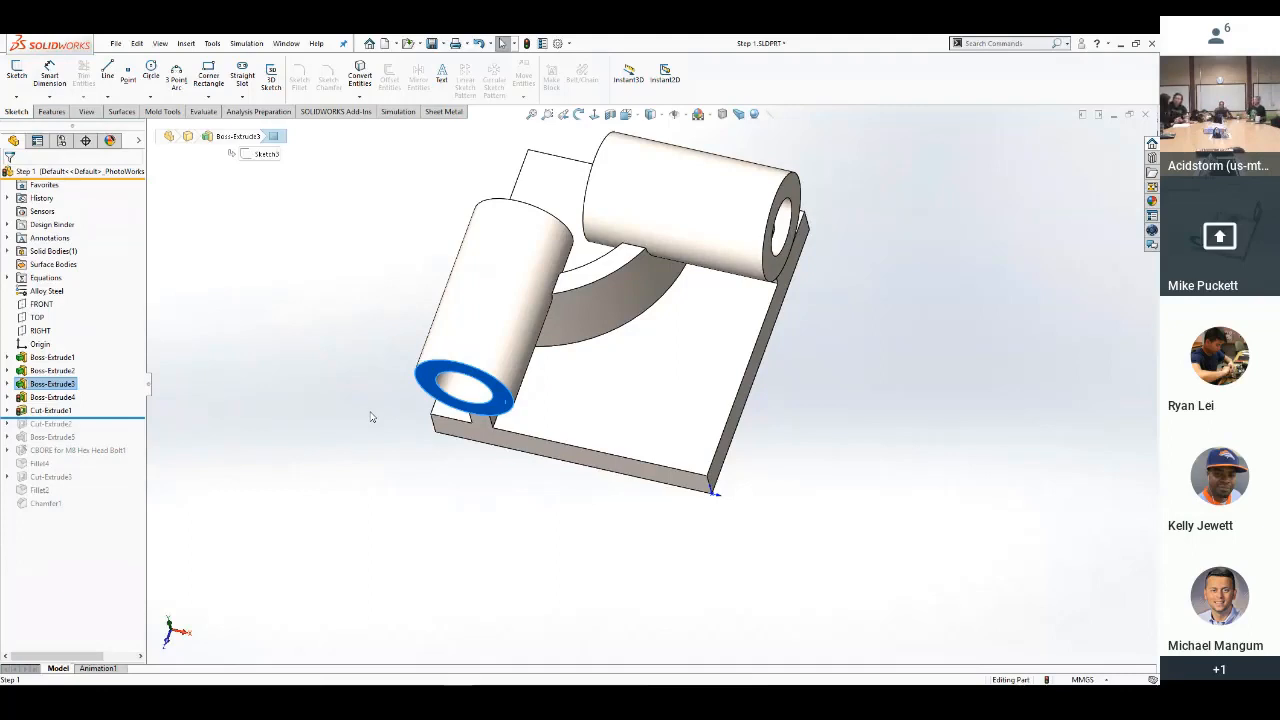
{"action": "left_click", "coordinate": [540, 450]}
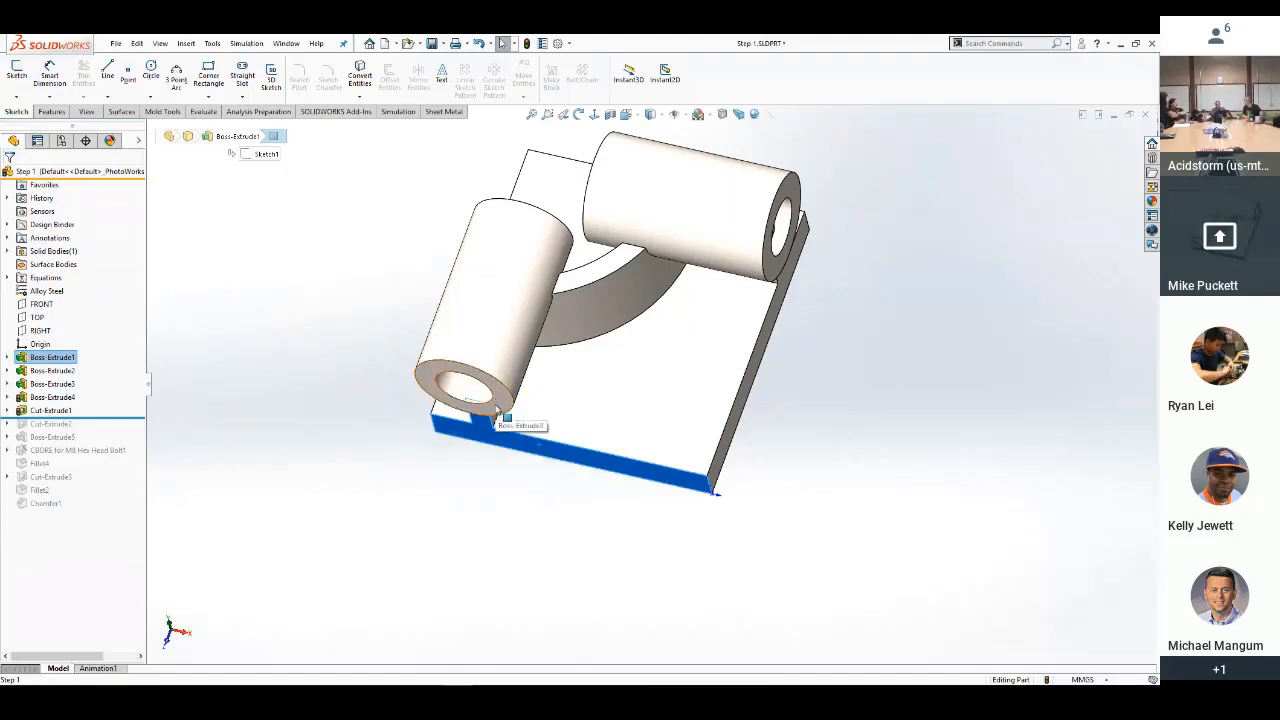
{"action": "left_click", "coordinate": [655, 476]}
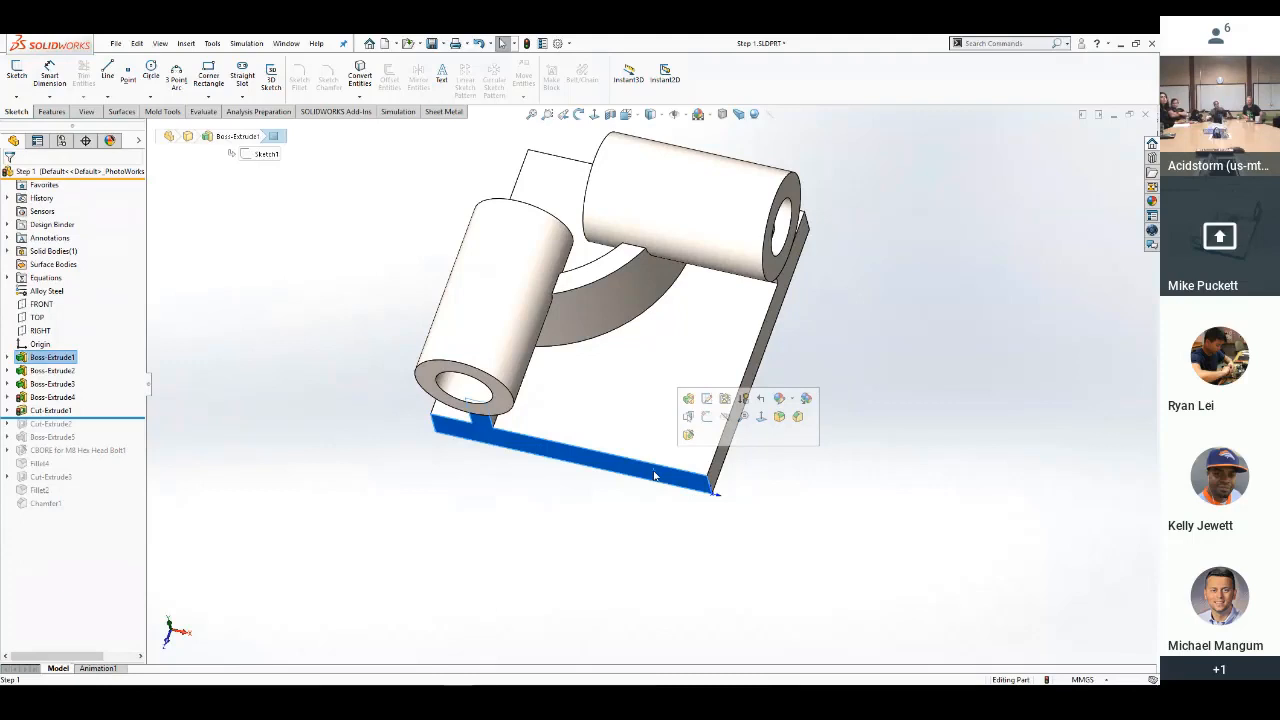
{"action": "left_click", "coordinate": [576, 499]}
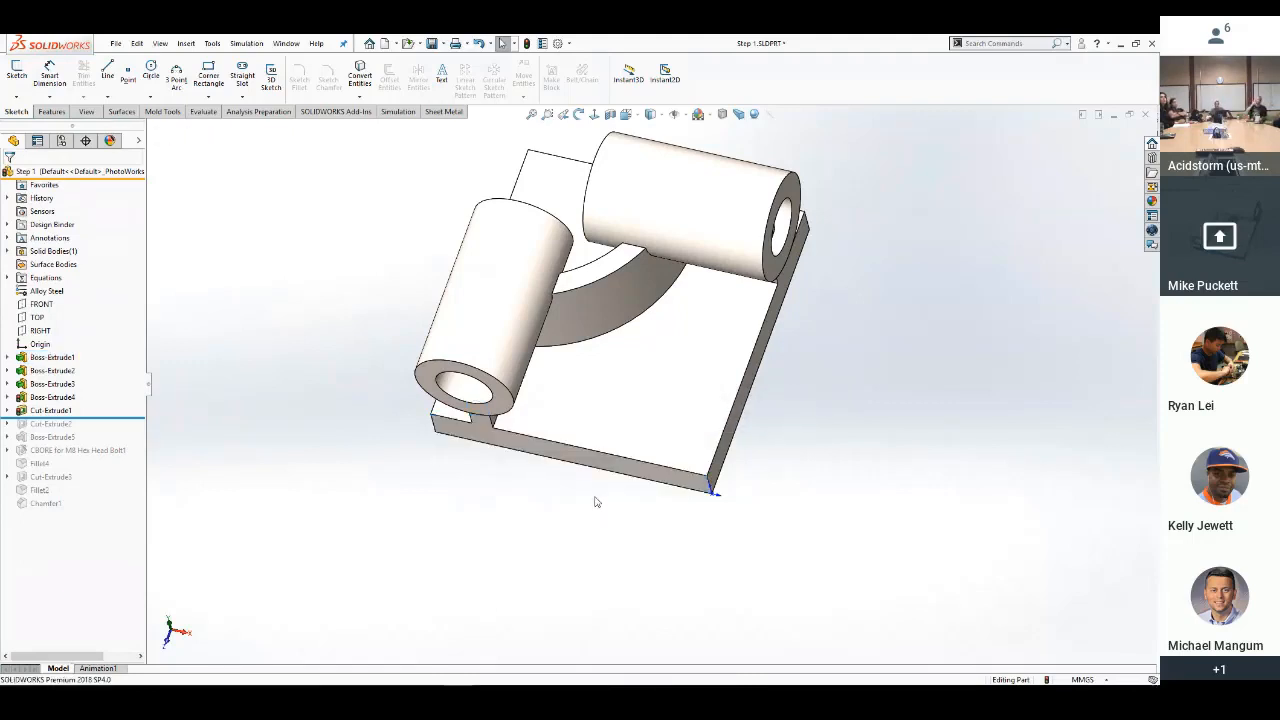
Sketch a corner rectangle about 59 by 46 mm on the base plate's upper face, starting at the origin corner
{"action": "left_click", "coordinate": [701, 444]}
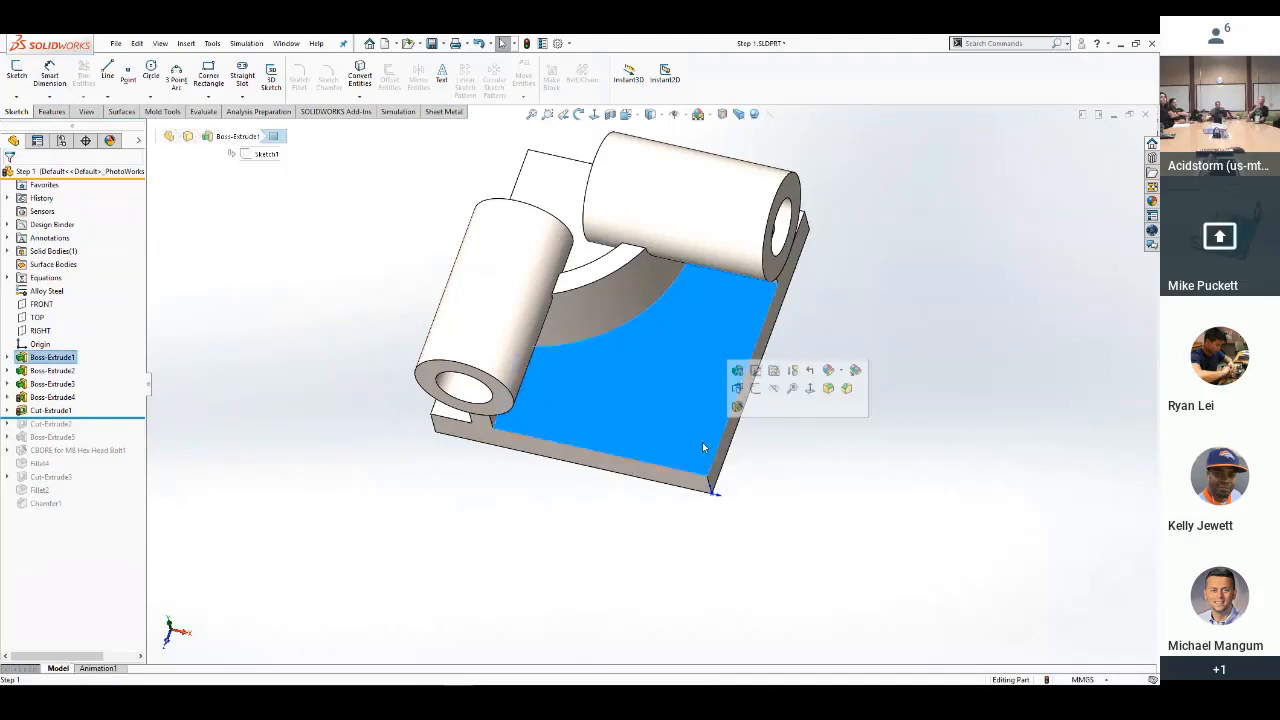
{"action": "left_click", "coordinate": [755, 389]}
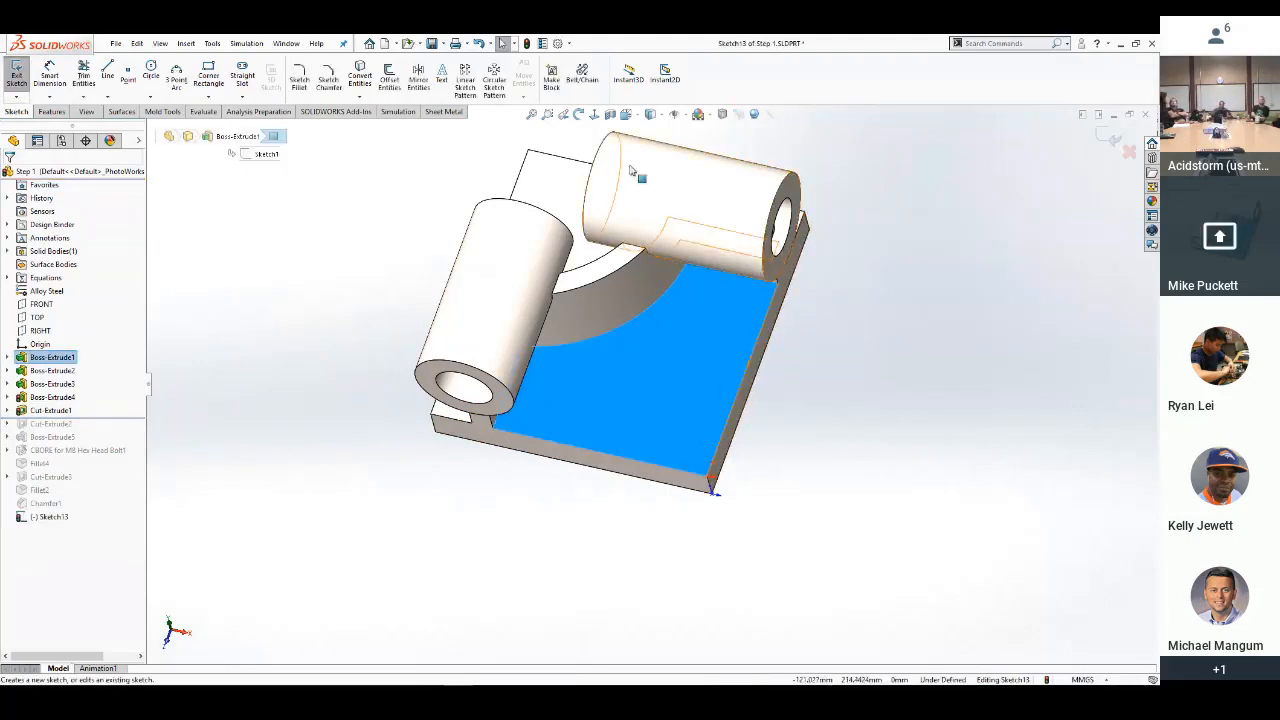
{"action": "left_click", "coordinate": [594, 115]}
{"action": "left_click", "coordinate": [270, 340]}
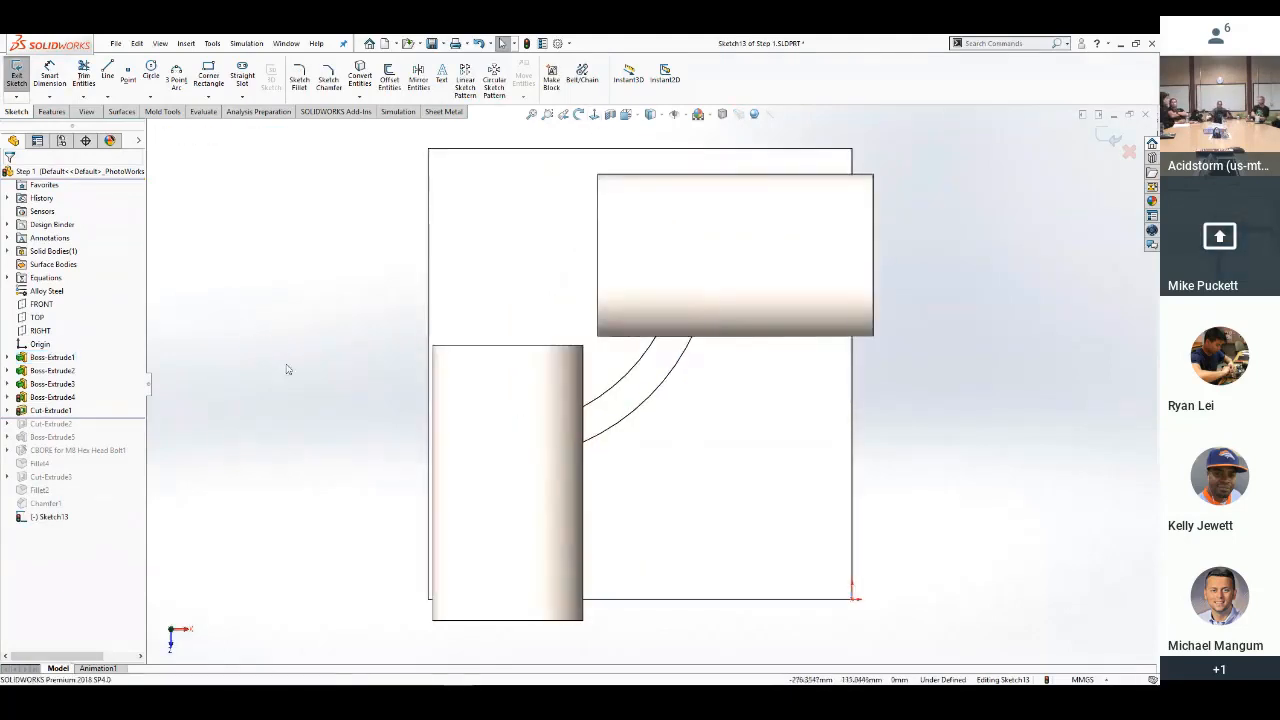
{"action": "key", "text": "s"}
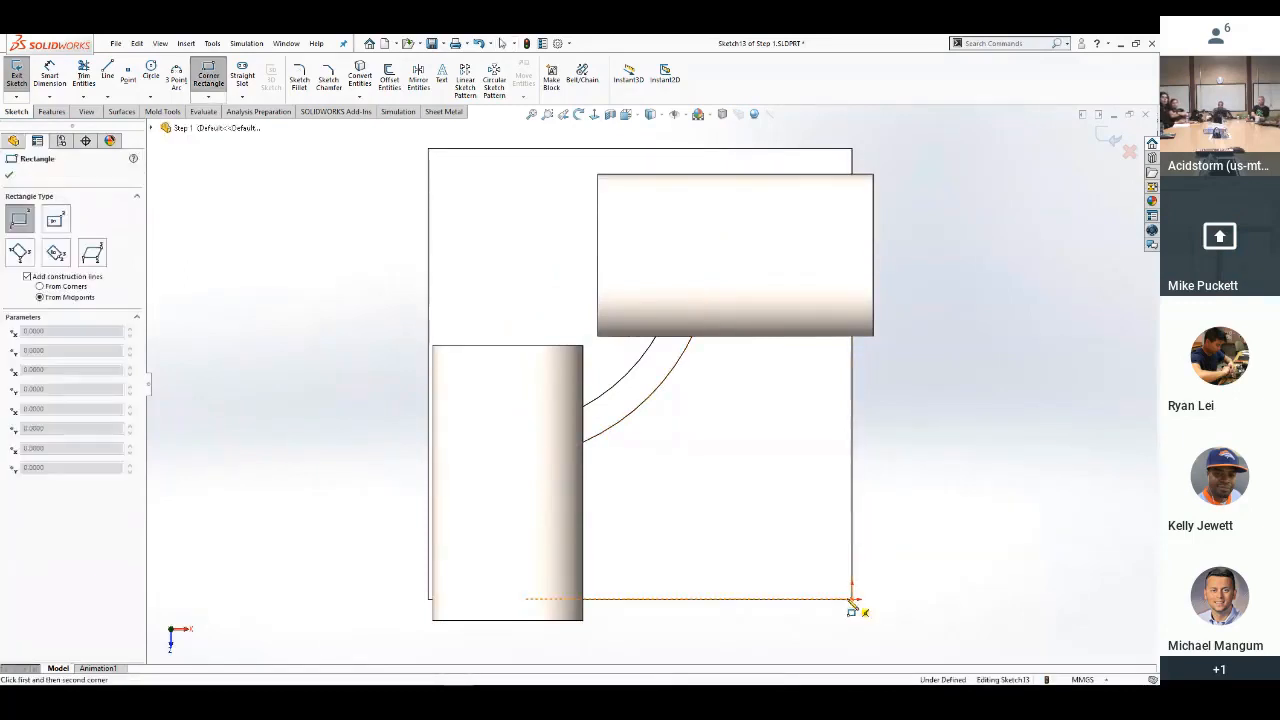
{"action": "left_click", "coordinate": [866, 527]}
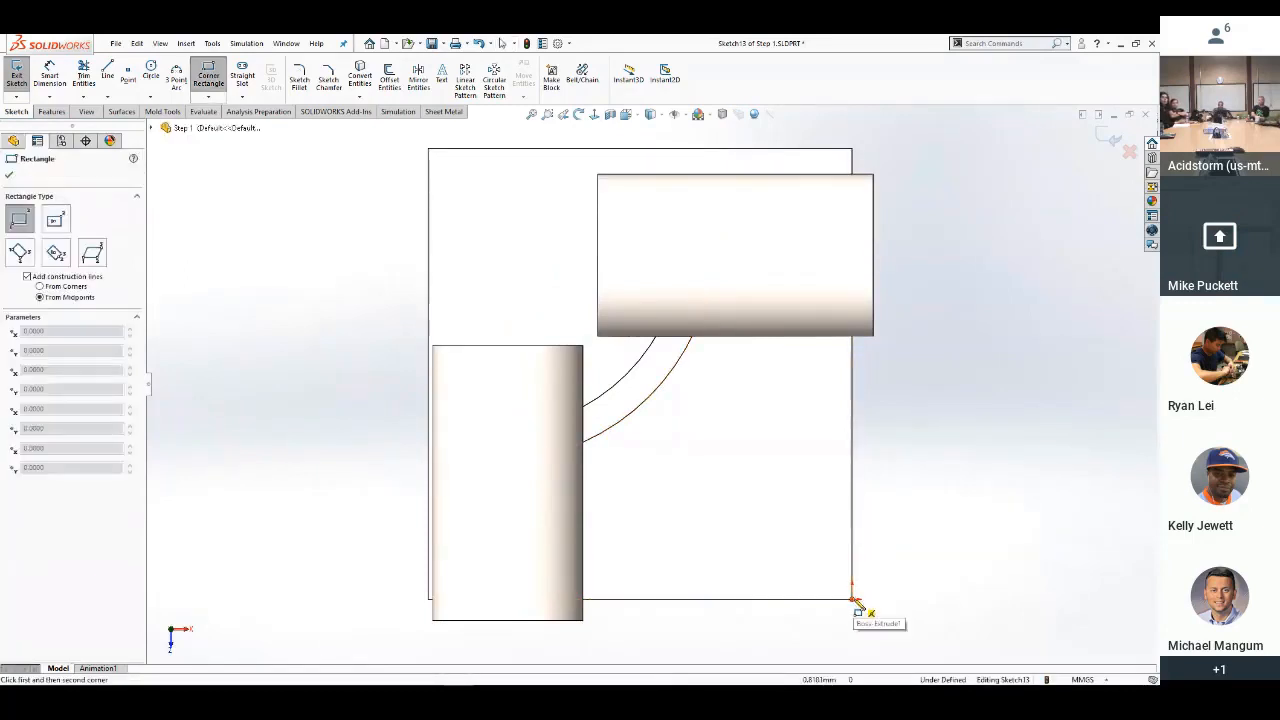
{"action": "left_click", "coordinate": [728, 501]}
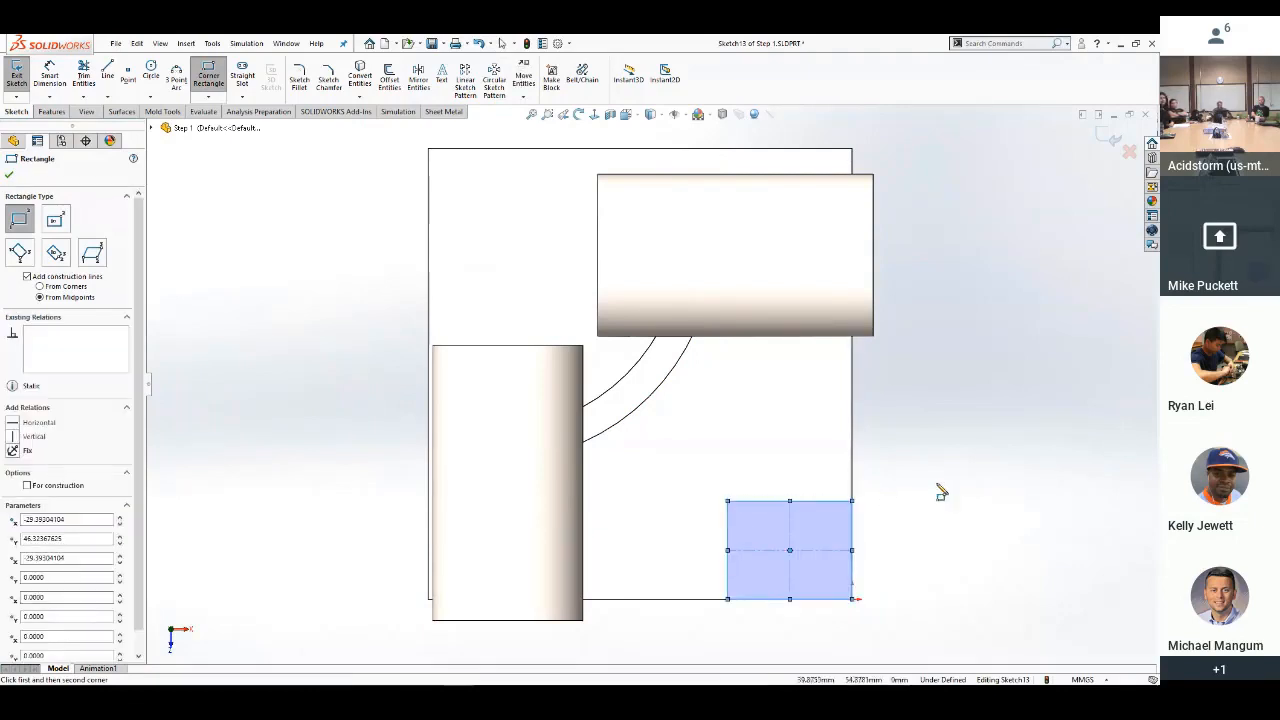
{"action": "key", "text": "Escape"}
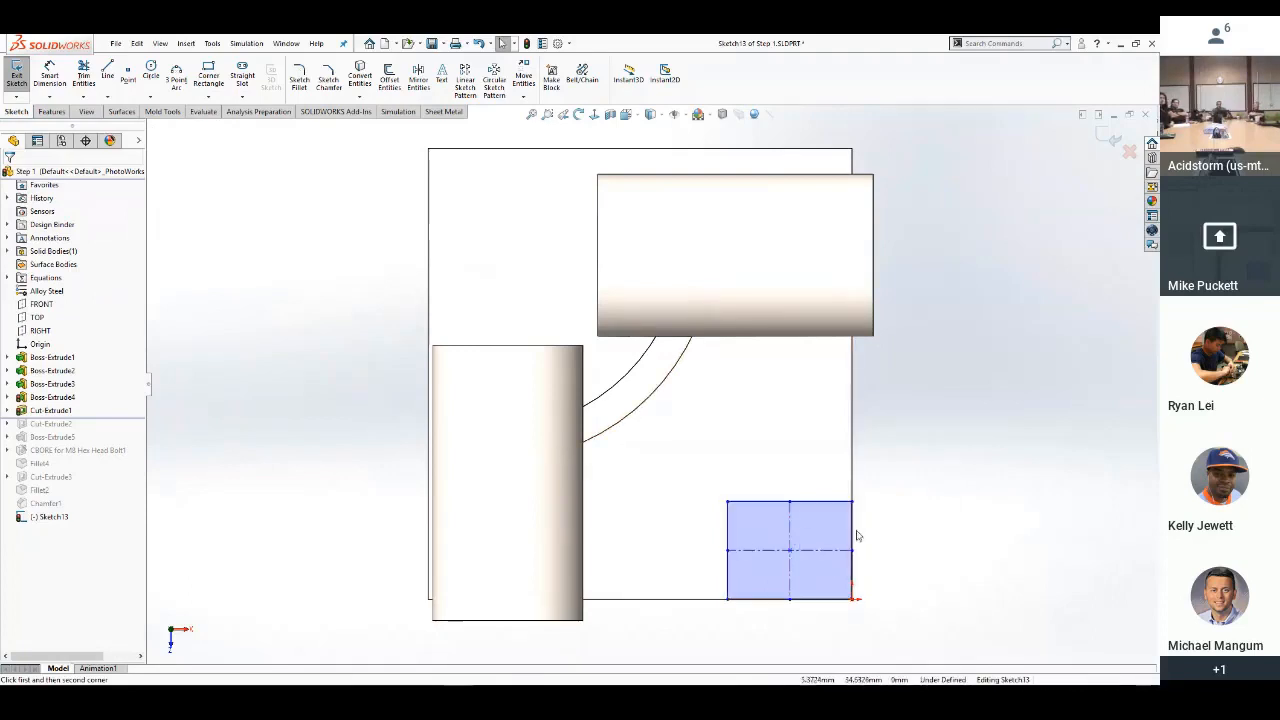
Dimension the rectangle's width and height to 60 mm each
{"action": "key", "text": "s"}
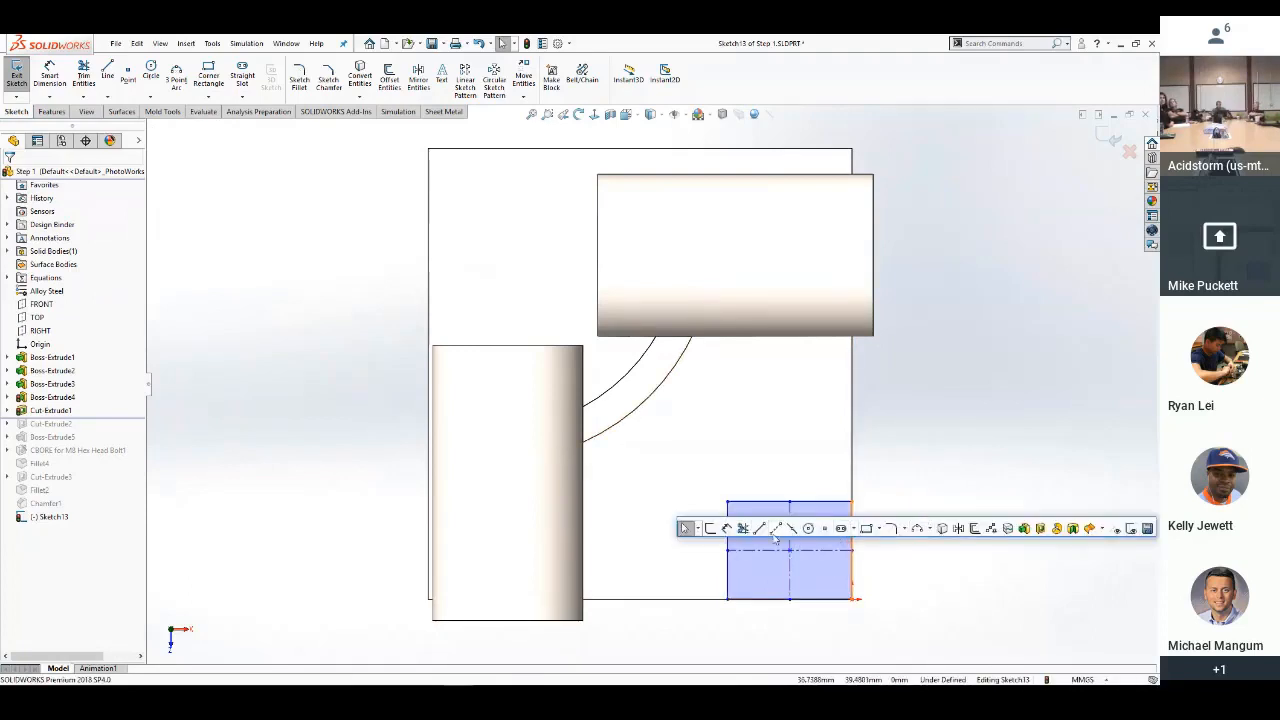
{"action": "left_click", "coordinate": [741, 529]}
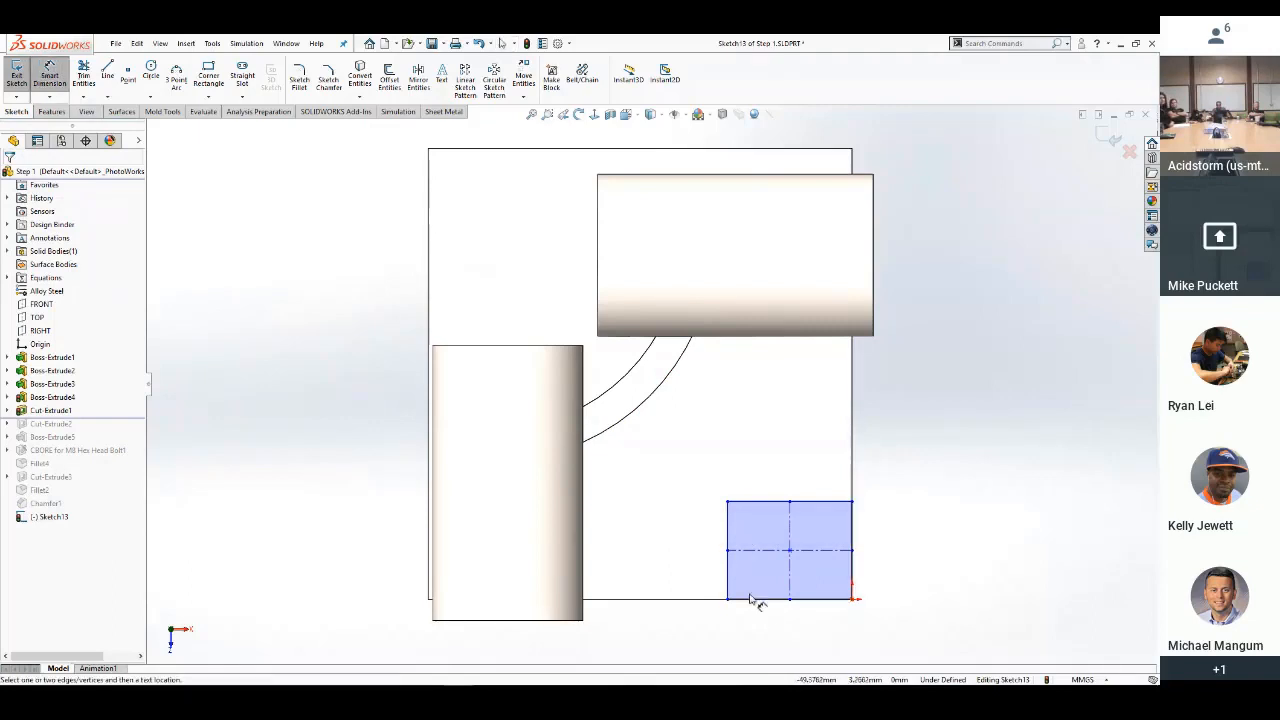
{"action": "left_click", "coordinate": [766, 602]}
{"action": "left_click", "coordinate": [805, 636]}
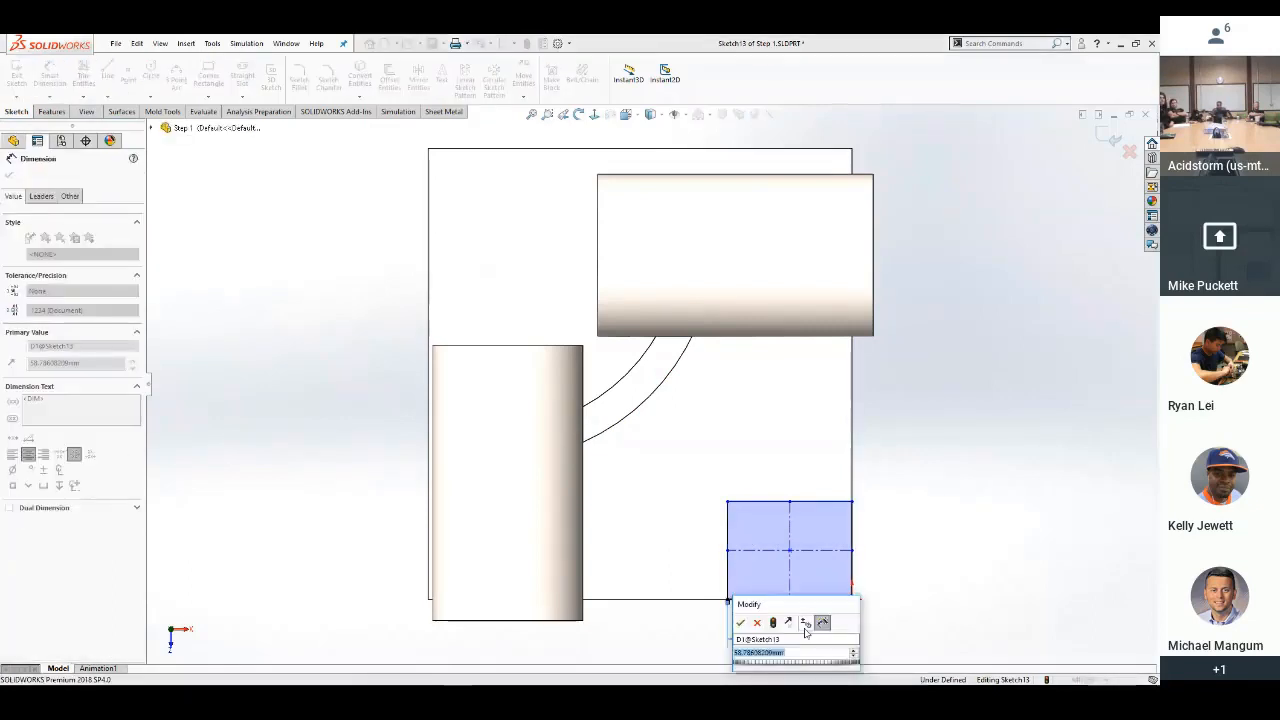
{"action": "type", "text": "60"}
{"action": "key", "text": "Return"}
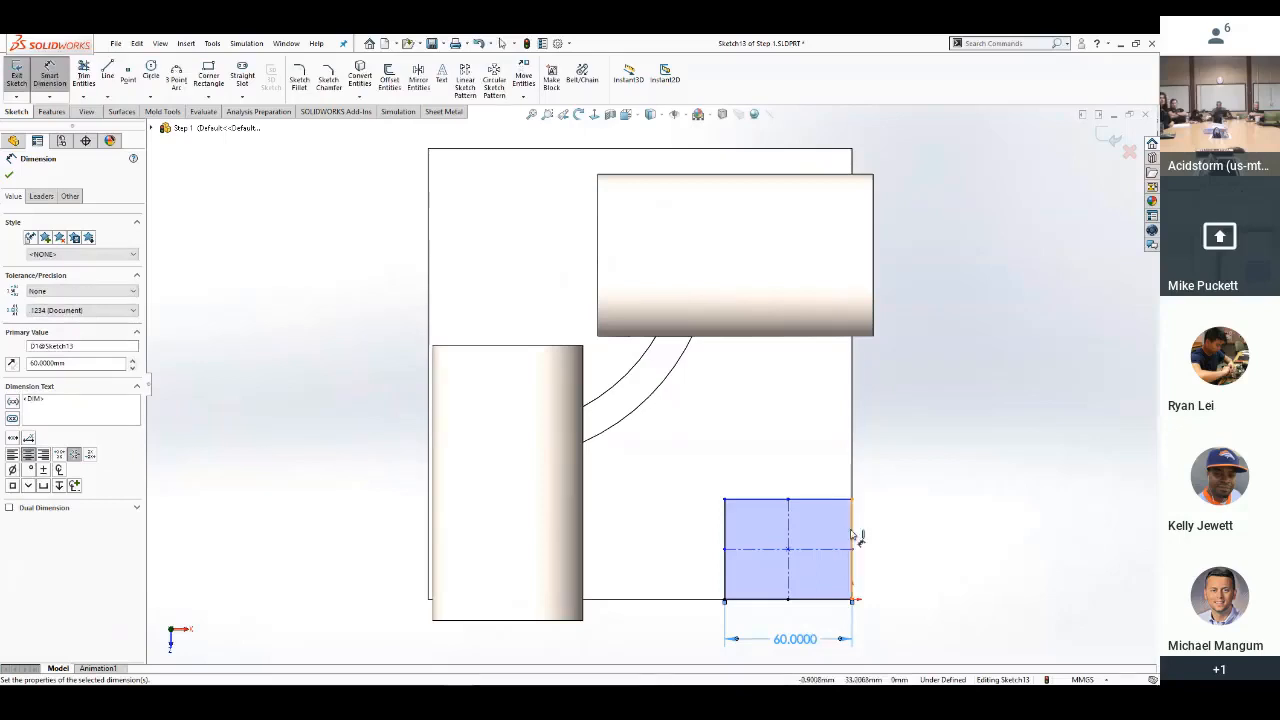
{"action": "left_click", "coordinate": [852, 548]}
{"action": "left_click", "coordinate": [897, 551]}
{"action": "type", "text": "60"}
{"action": "key", "text": "Return"}
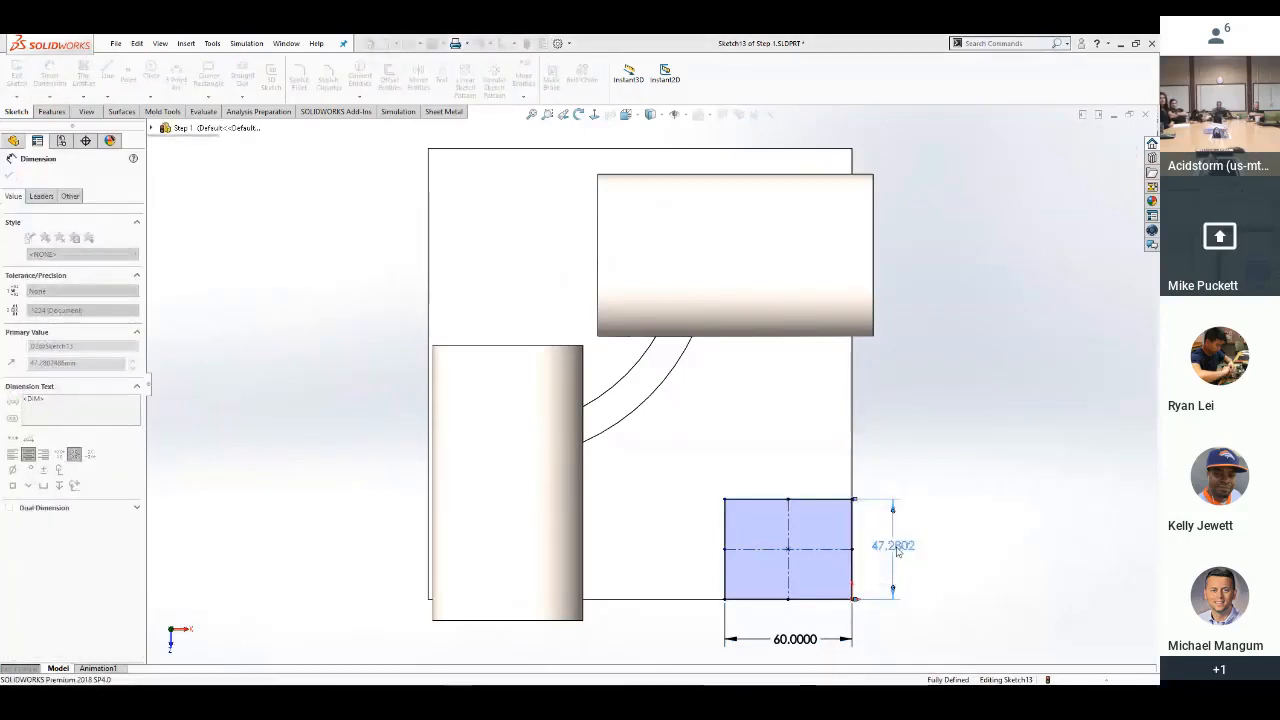
{"action": "key", "text": "Escape"}
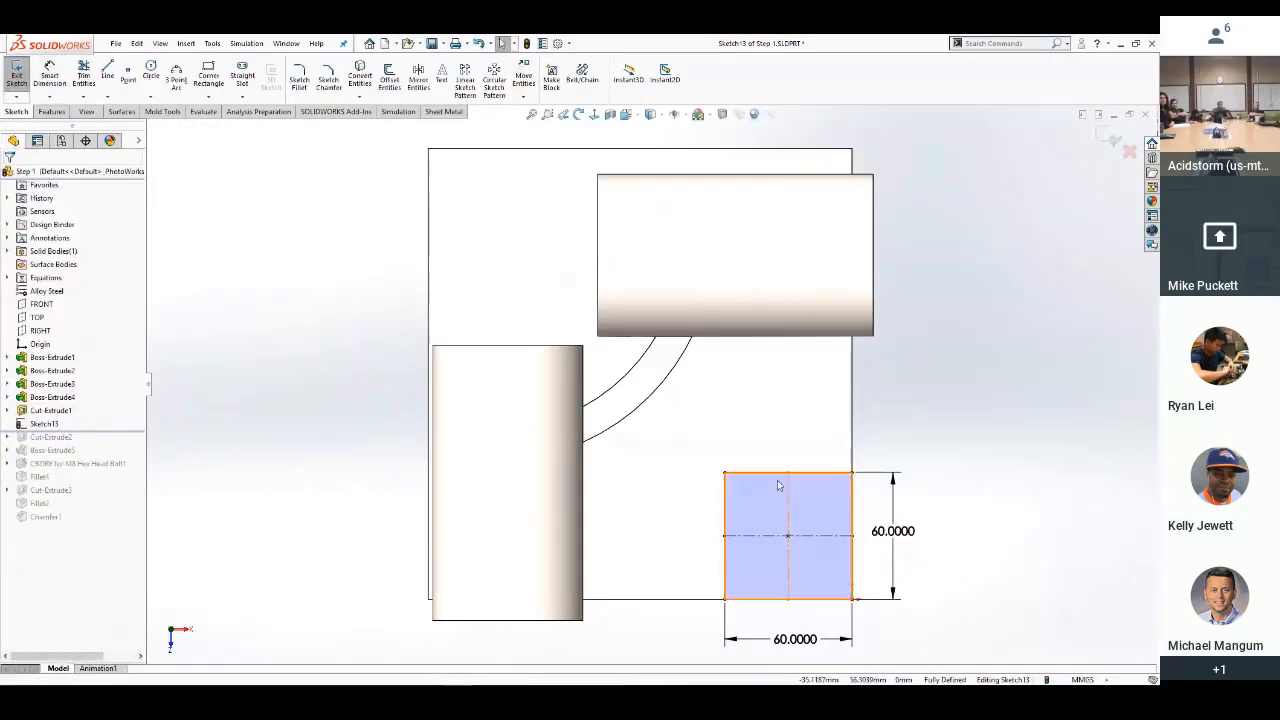
Try to round the rectangle's corner diagonally opposite the origin with a 15 mm sketch fillet
{"action": "key", "text": "s"}
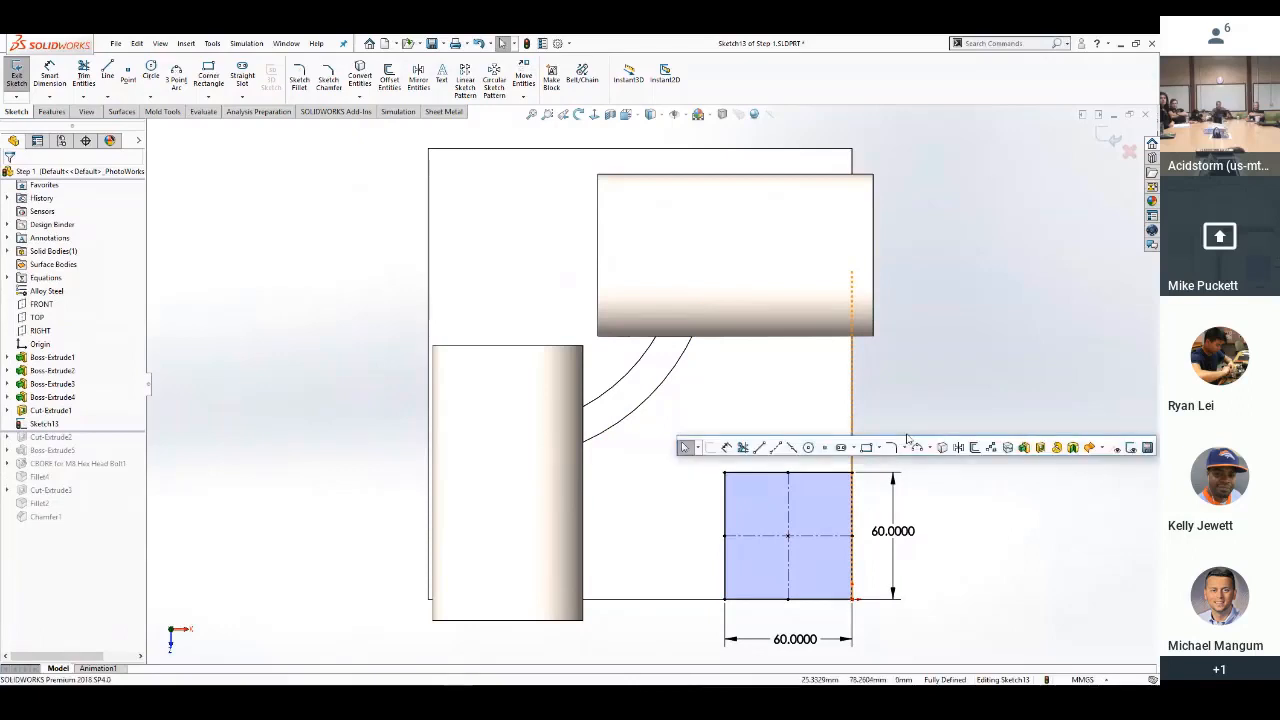
{"action": "left_click", "coordinate": [892, 448]}
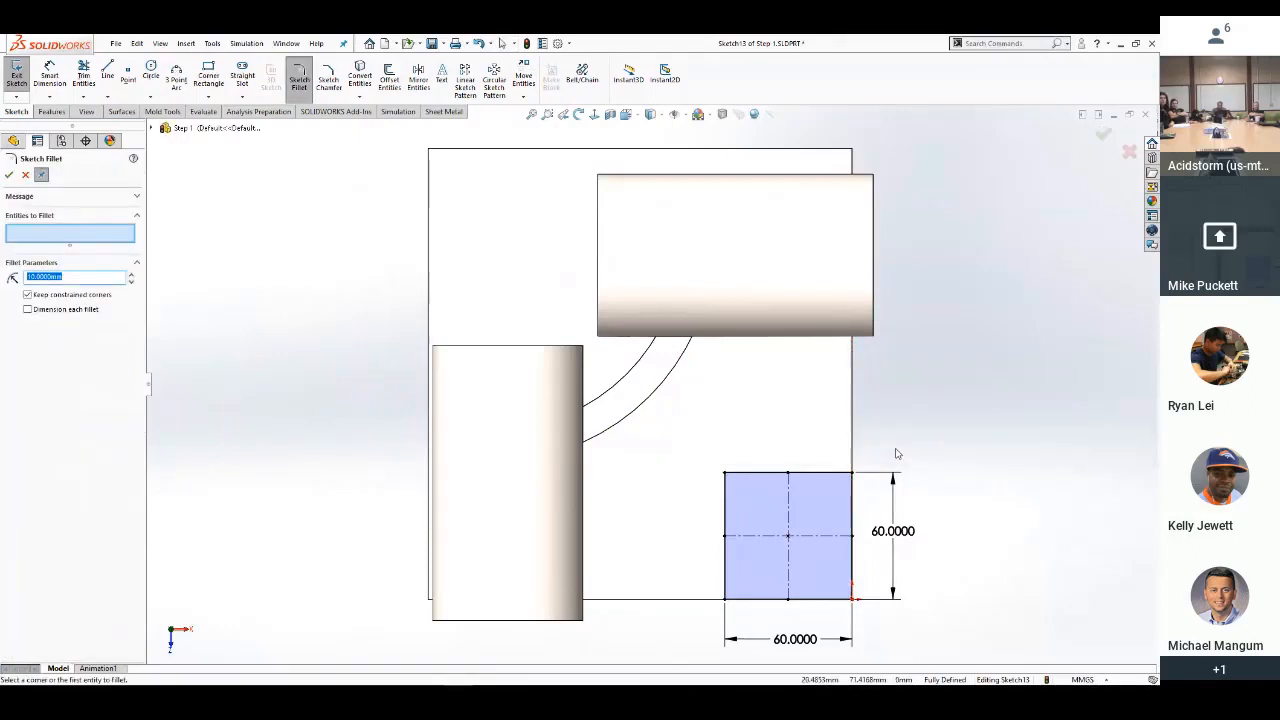
{"action": "type", "text": "15"}
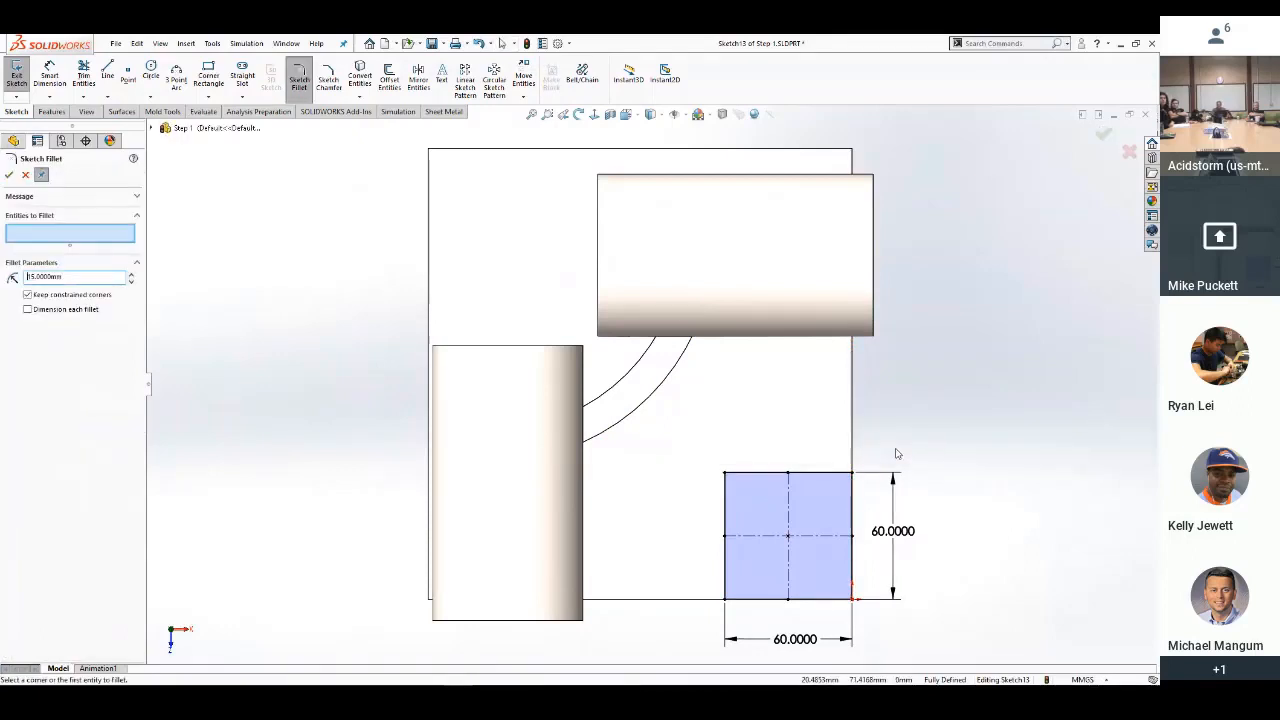
{"action": "left_click", "coordinate": [727, 475]}
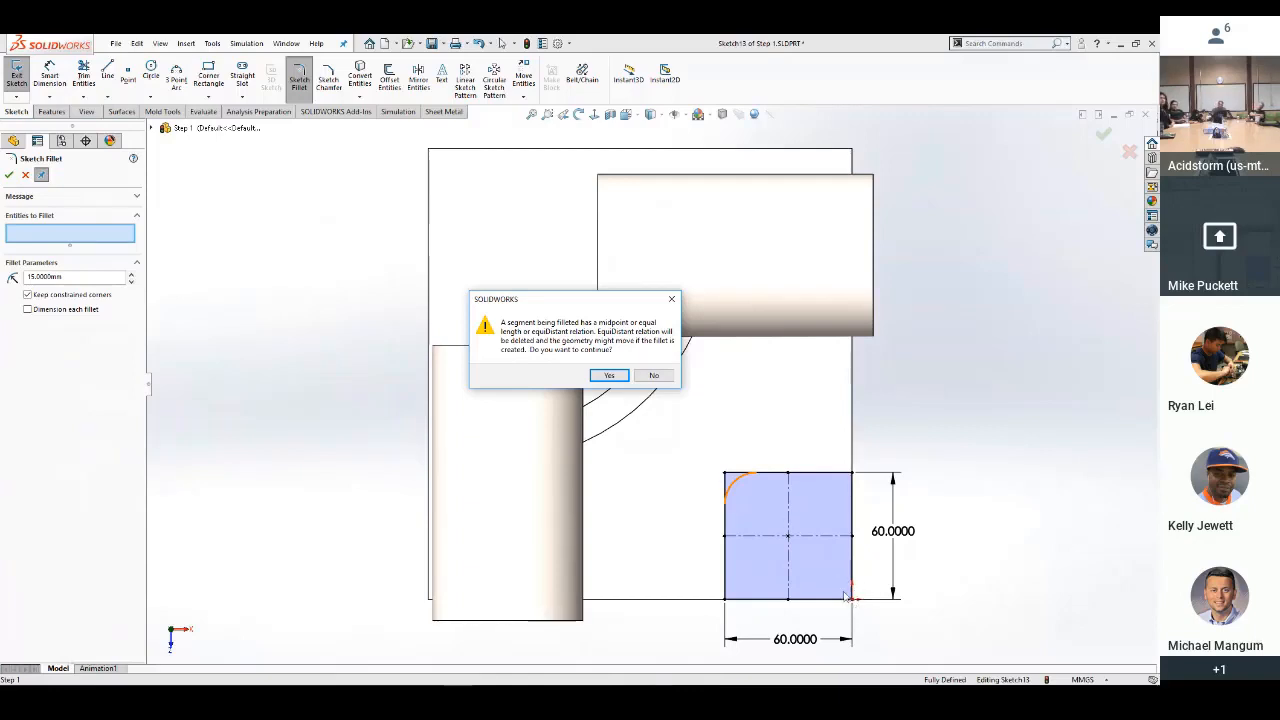
{"action": "left_click", "coordinate": [607, 376]}
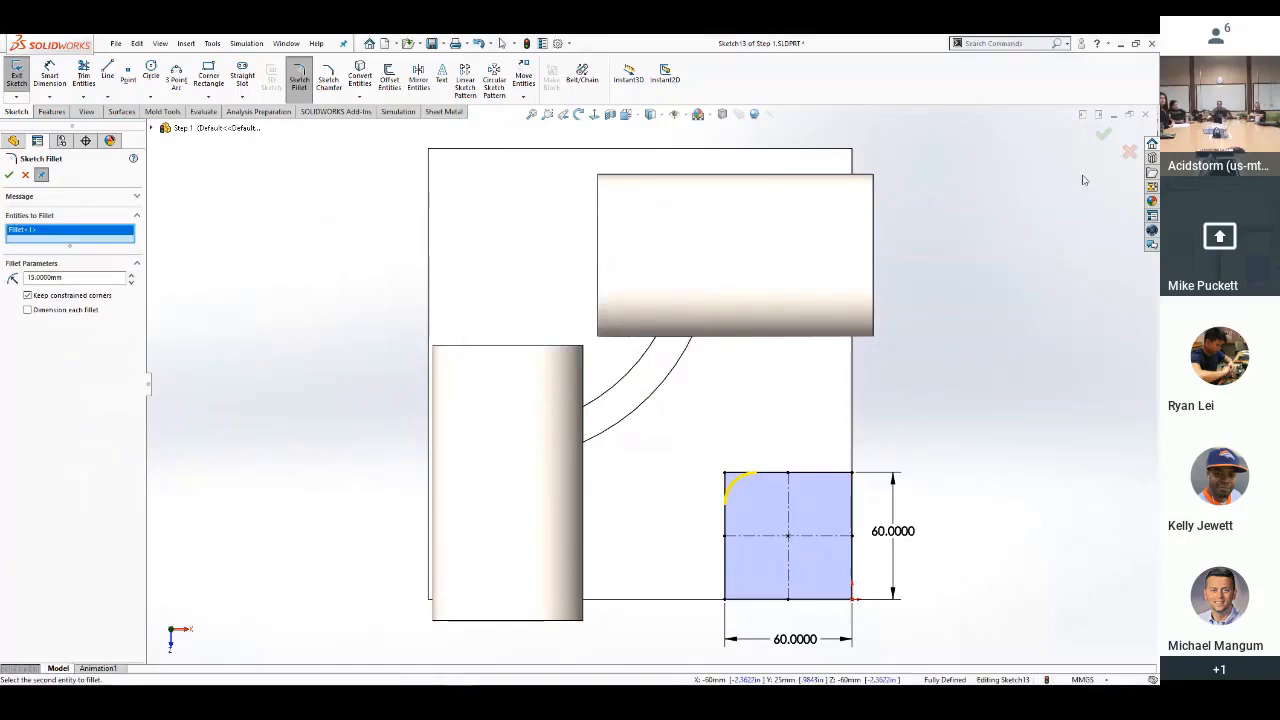
{"action": "left_click", "coordinate": [1103, 133]}
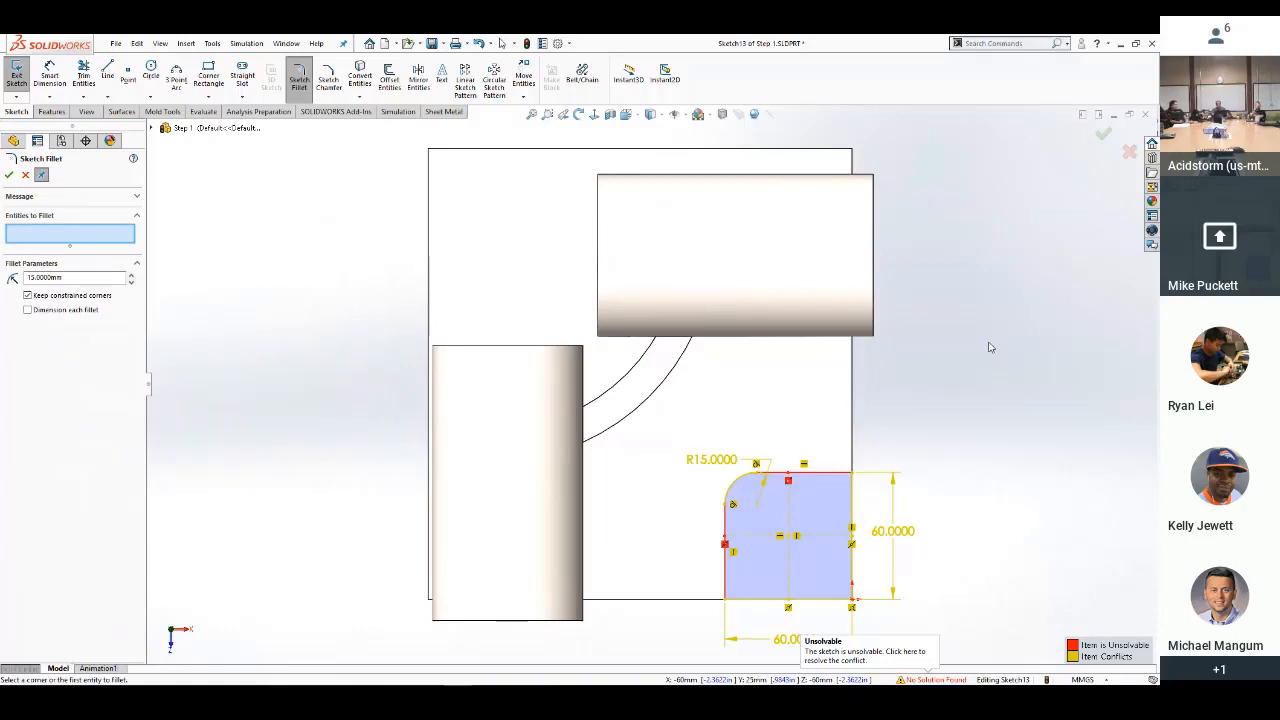
{"action": "key", "text": "f"}
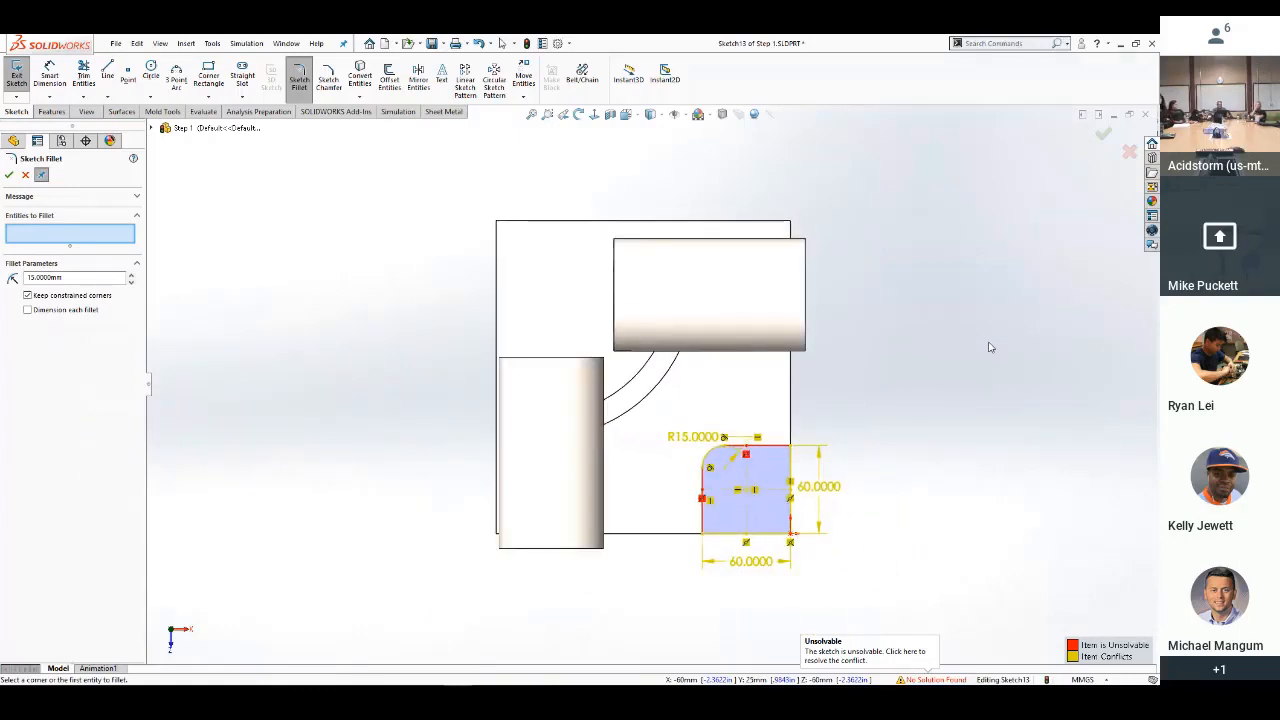
{"action": "key", "text": "Escape"}
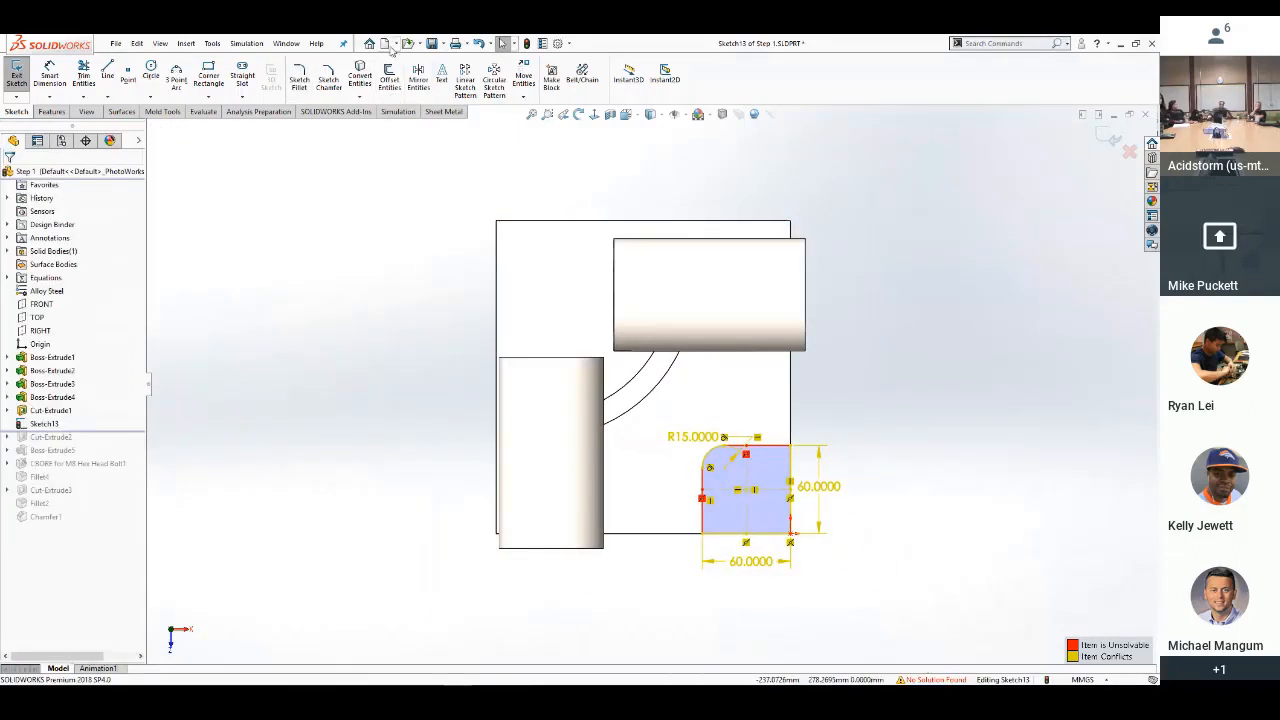
Undo the sketch fillet, both 60 mm dimensions and the corner rectangle, leaving the sketch open and empty
{"action": "left_click", "coordinate": [480, 44]}
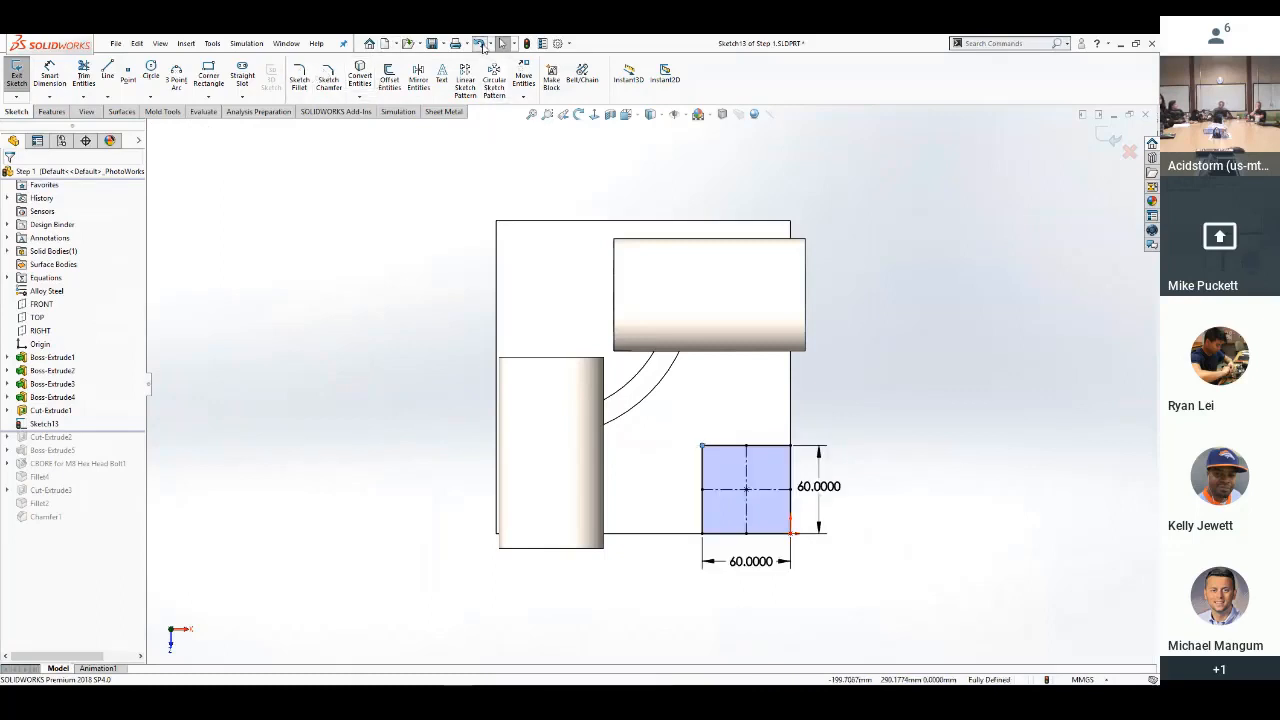
{"action": "left_click", "coordinate": [480, 44]}
{"action": "left_click", "coordinate": [480, 44]}
{"action": "left_click", "coordinate": [480, 44]}
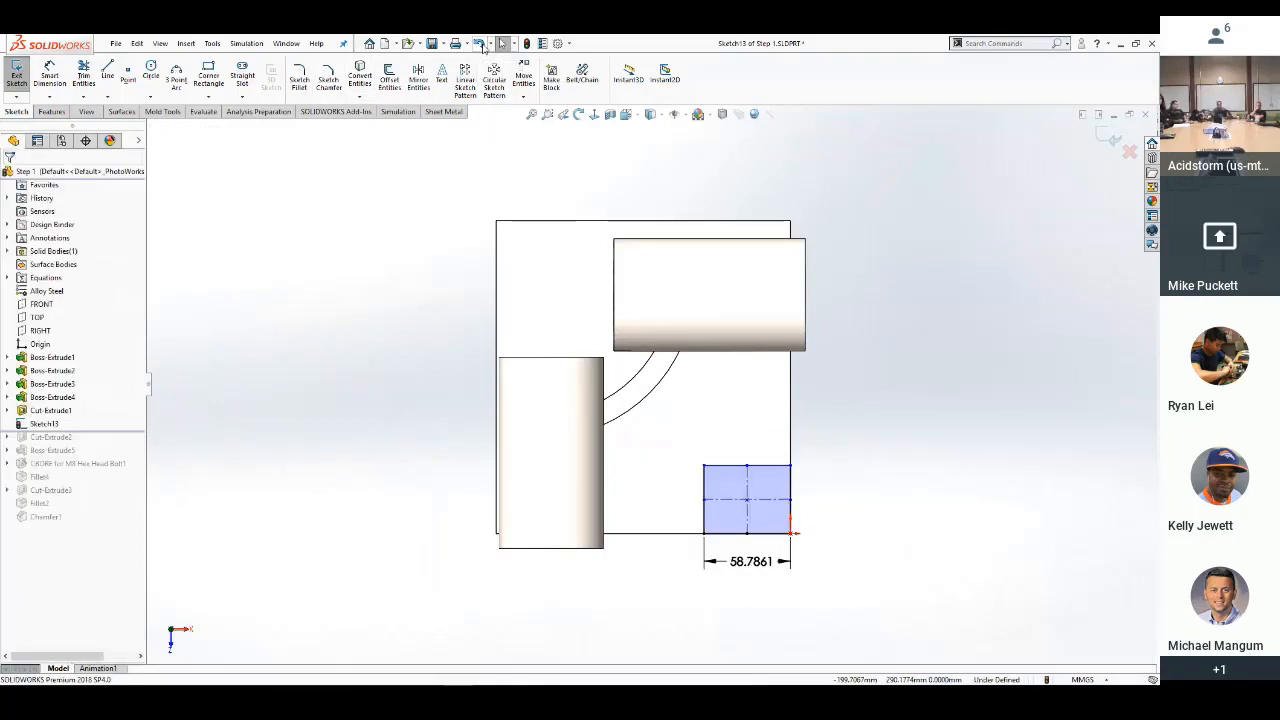
{"action": "left_click", "coordinate": [480, 44]}
{"action": "left_click", "coordinate": [480, 44]}
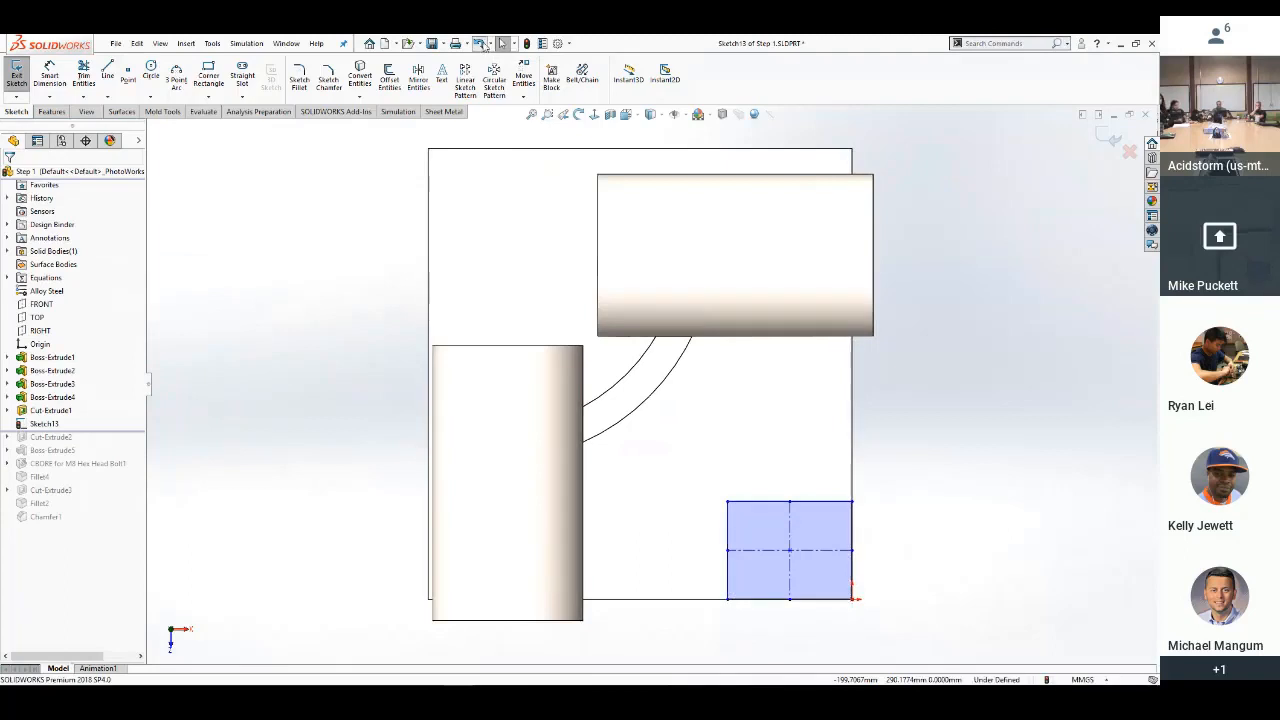
{"action": "left_click", "coordinate": [480, 44]}
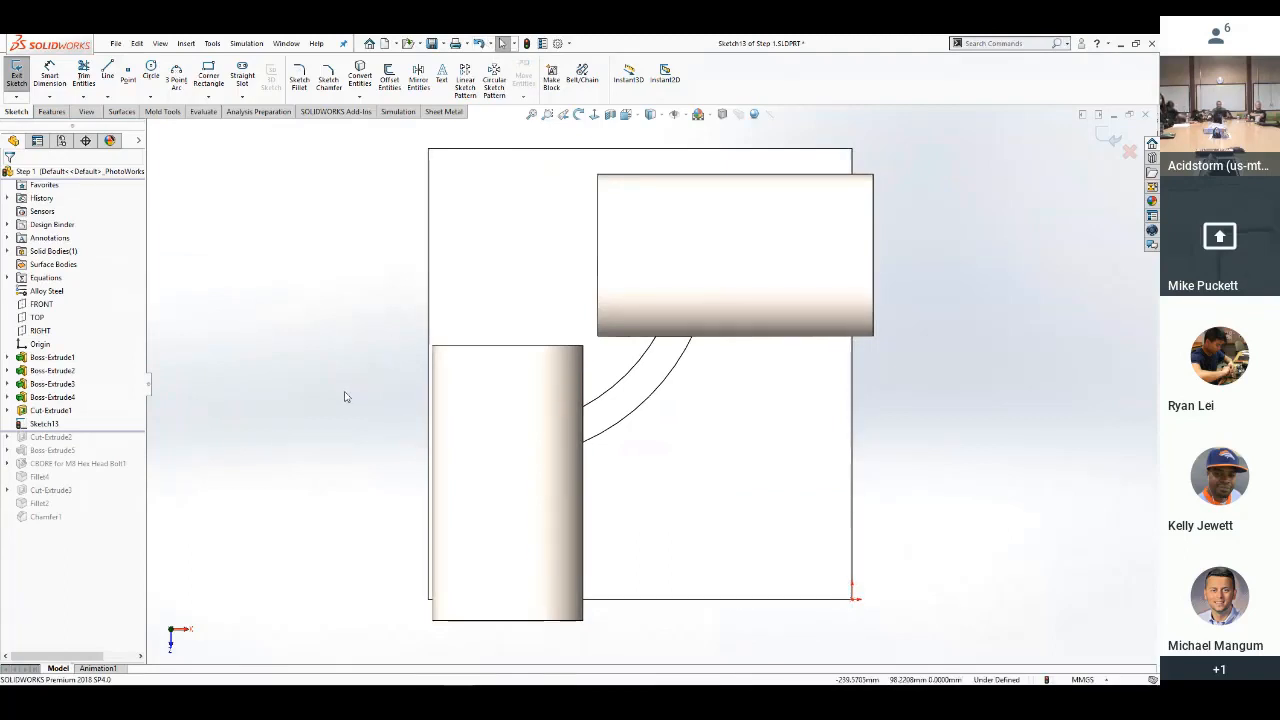
Convert the two model edges meeting at the origin corner into sketch lines
{"action": "left_click", "coordinate": [795, 599]}
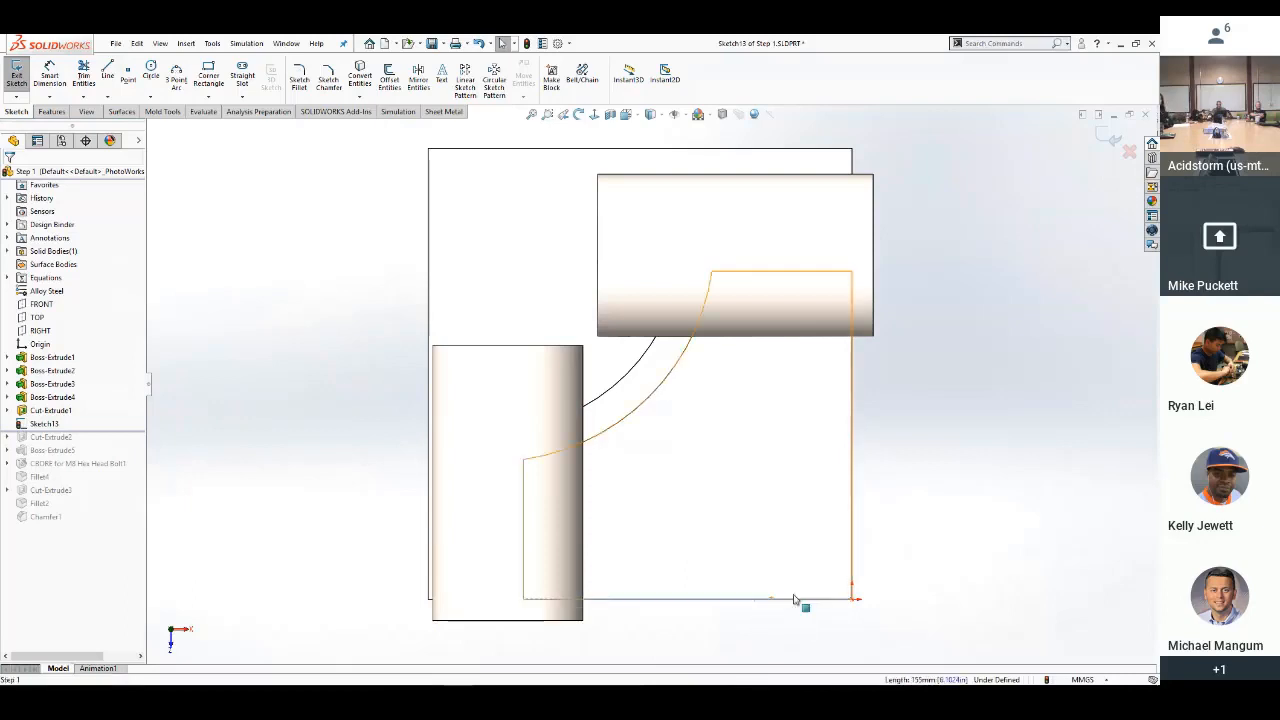
{"action": "left_click", "coordinate": [853, 546], "text": "ctrl"}
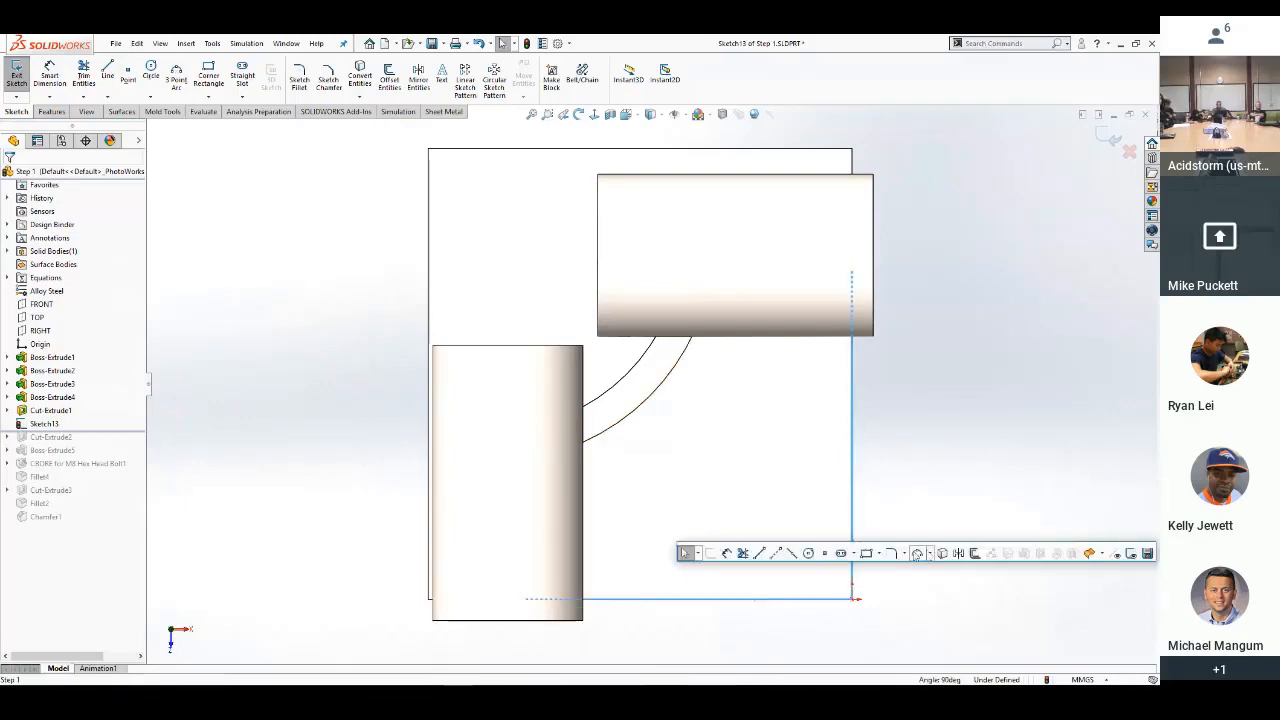
{"action": "left_click", "coordinate": [917, 554]}
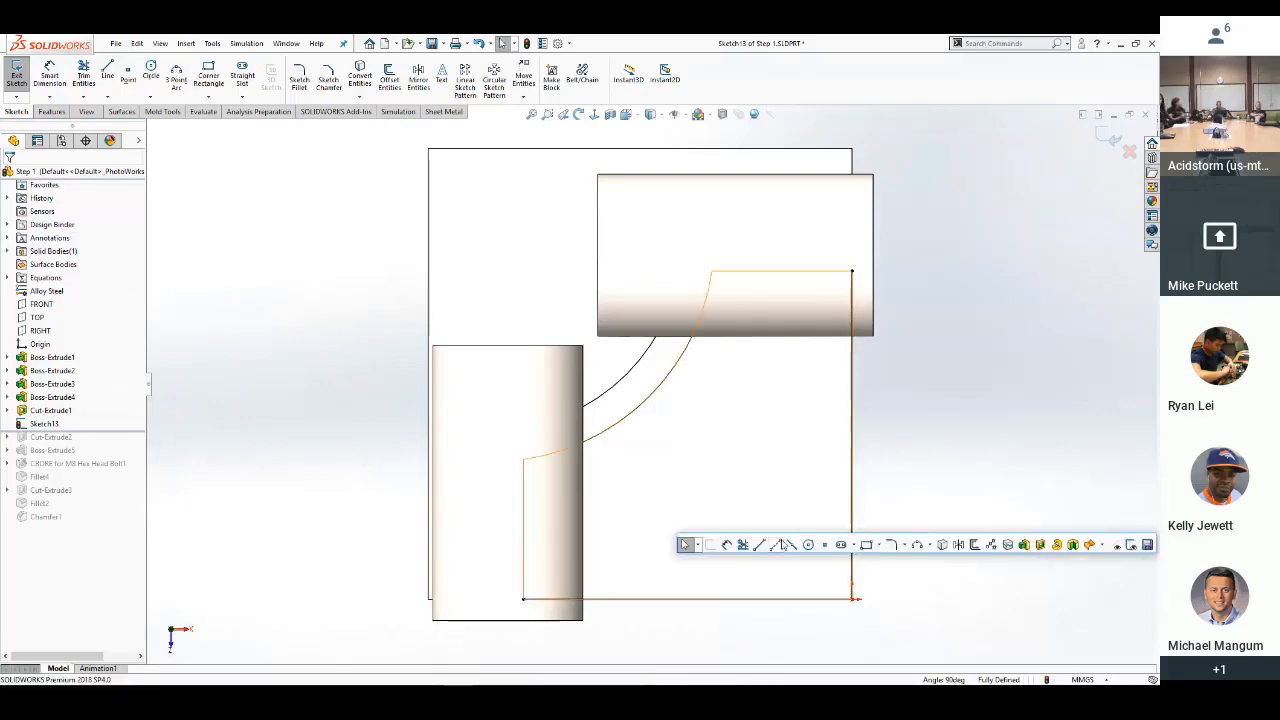
Draw a vertical line about 34 mm long and a horizontal line about 52 mm long, closing a corner profile against the converted lines
{"action": "left_click", "coordinate": [759, 544]}
{"action": "left_click", "coordinate": [741, 598]}
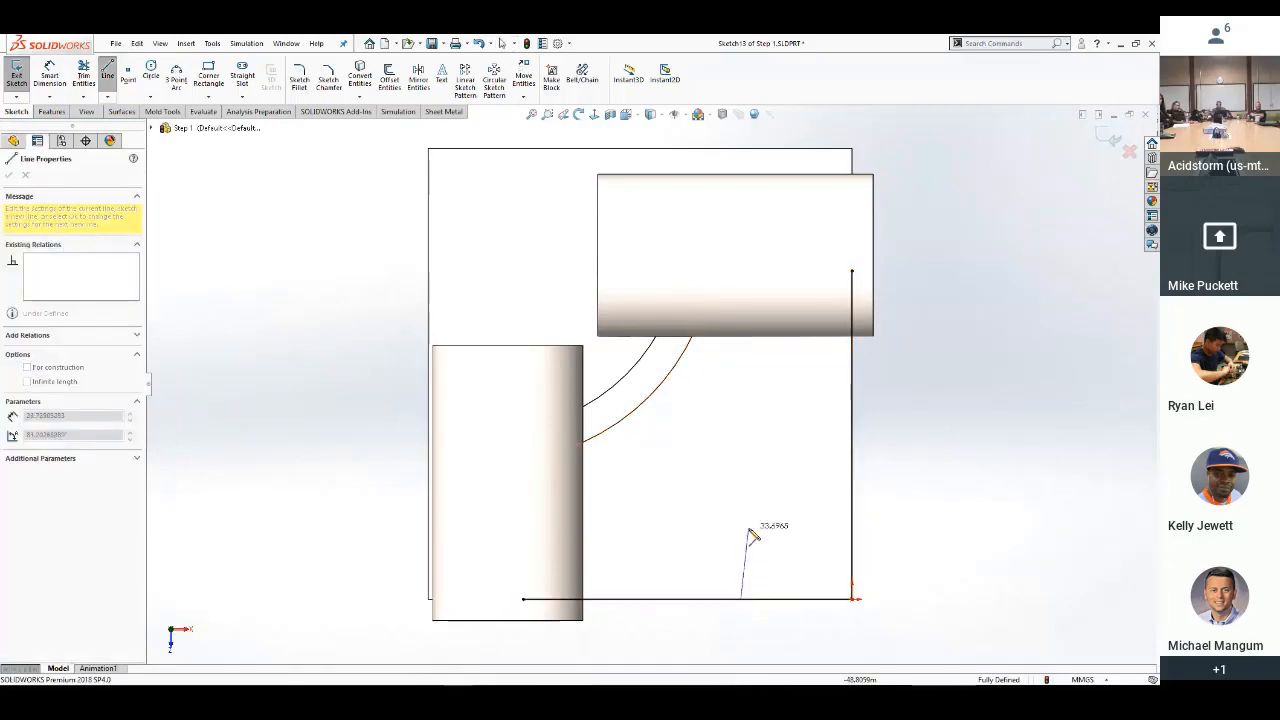
{"action": "left_click", "coordinate": [741, 525]}
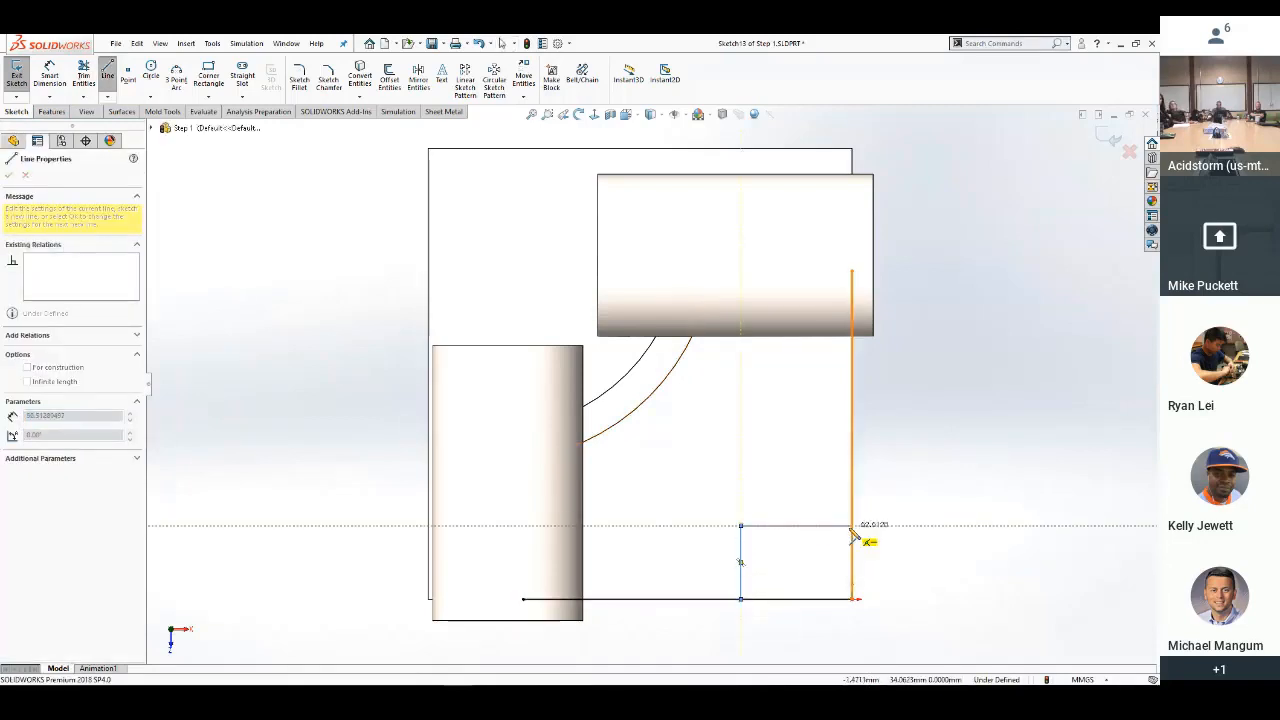
{"action": "left_click", "coordinate": [852, 526]}
{"action": "key", "text": "Escape"}
{"action": "key", "text": "Escape"}
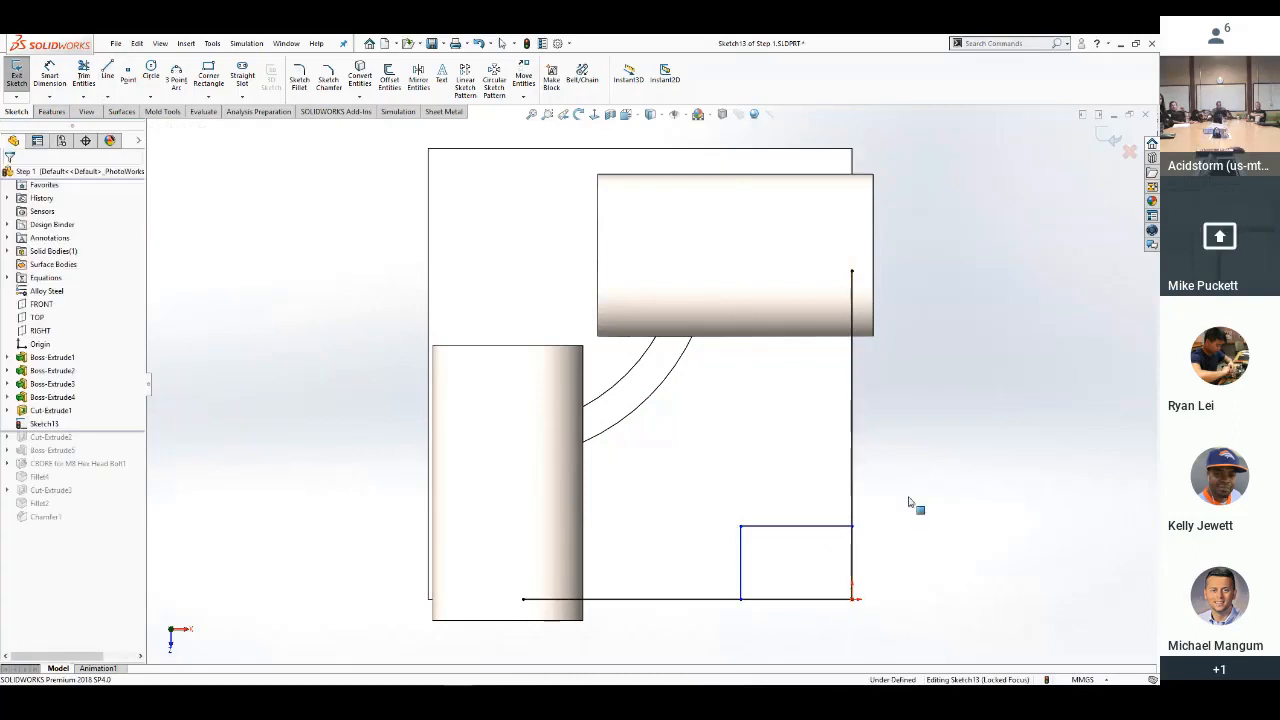
Trim away the parts of both converted lines that extend beyond the closed corner profile
{"action": "key", "text": "s"}
{"action": "left_click", "coordinate": [742, 508]}
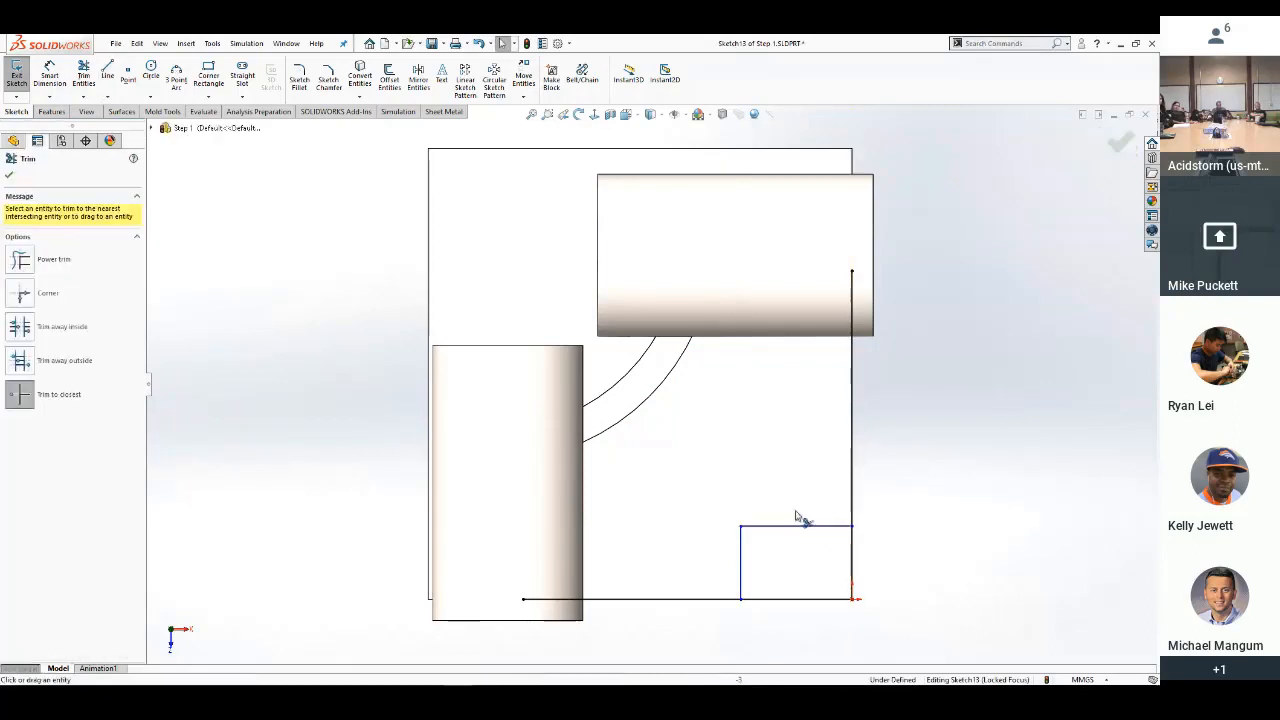
{"action": "left_click_drag", "start_coordinate": [803, 520], "coordinate": [860, 509]}
{"action": "left_click", "coordinate": [700, 601]}
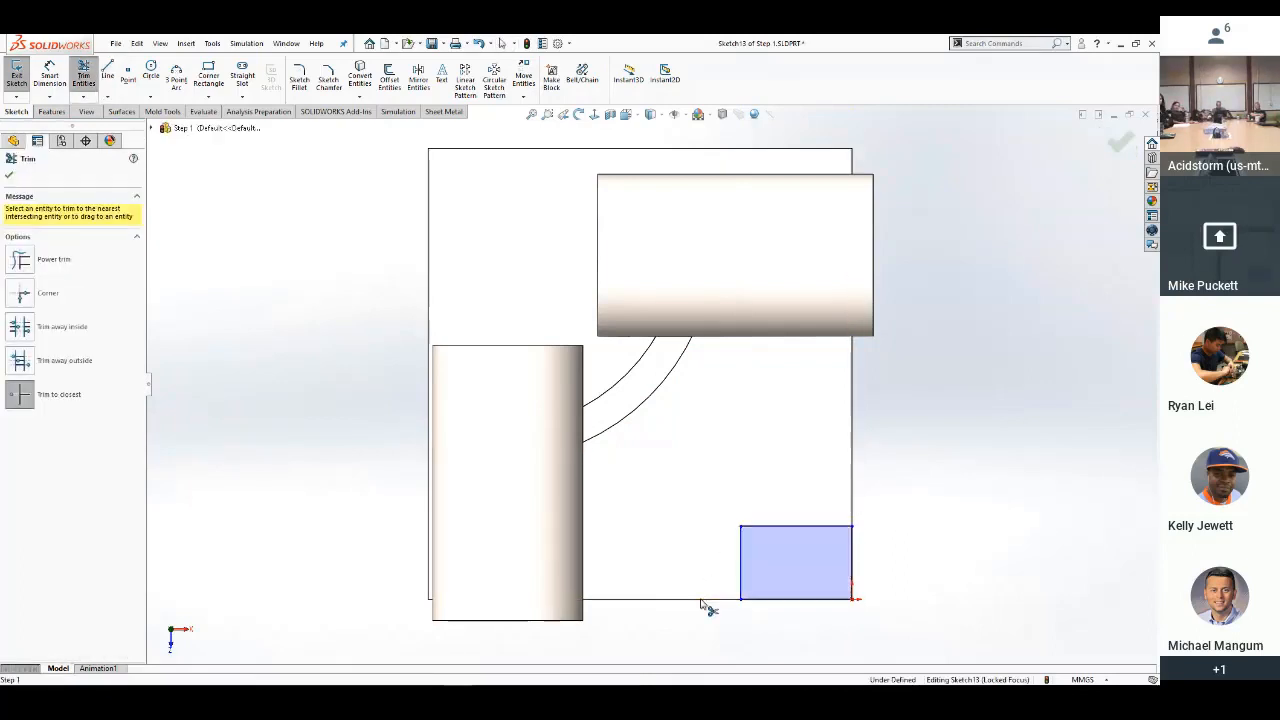
{"action": "key", "text": "Escape"}
Dimension the trimmed profile's width along the lower edge and its height along the side edge to 60 mm each
{"action": "key", "text": "s"}
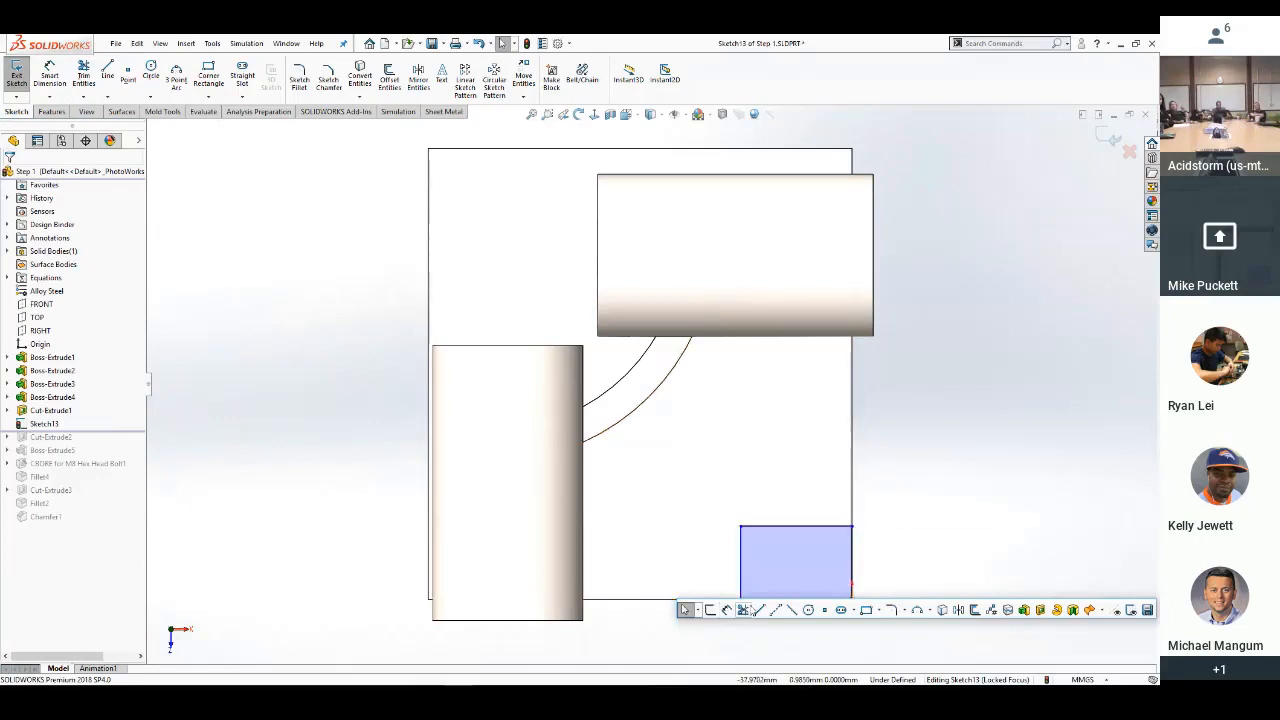
{"action": "left_click", "coordinate": [741, 609]}
{"action": "left_click", "coordinate": [808, 602]}
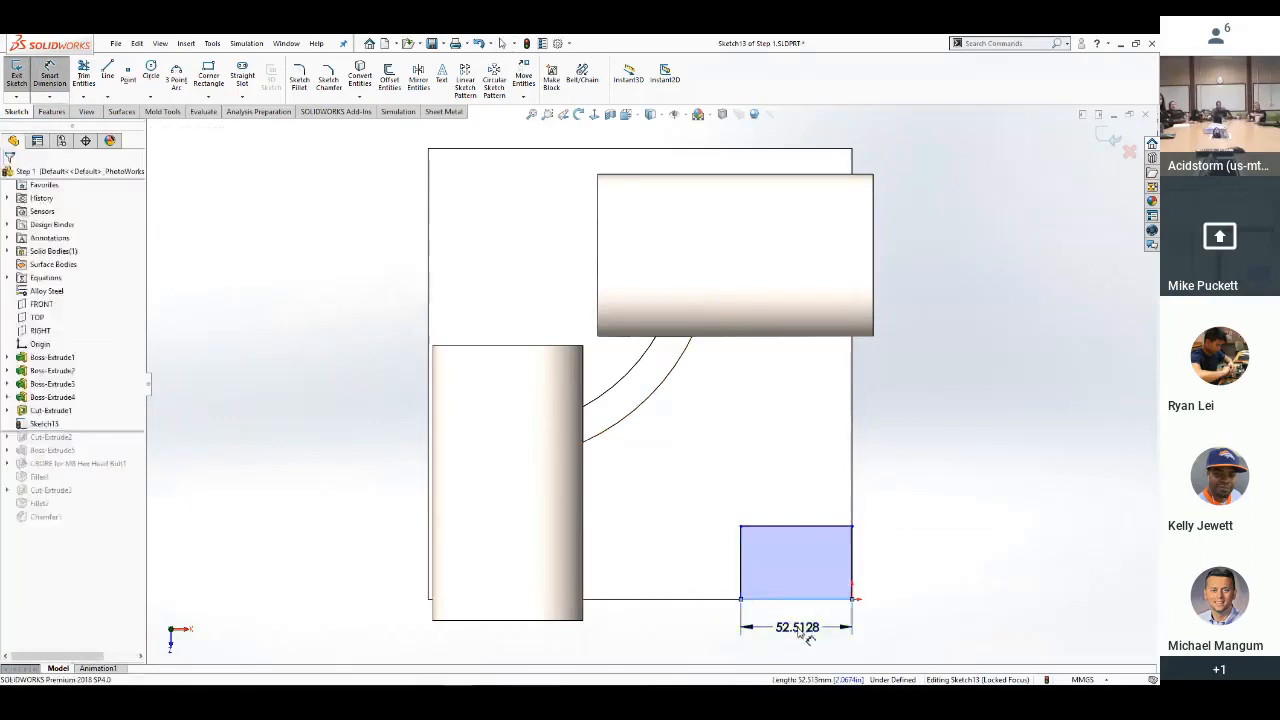
{"action": "left_click", "coordinate": [808, 627]}
{"action": "type", "text": "60"}
{"action": "key", "text": "Return"}
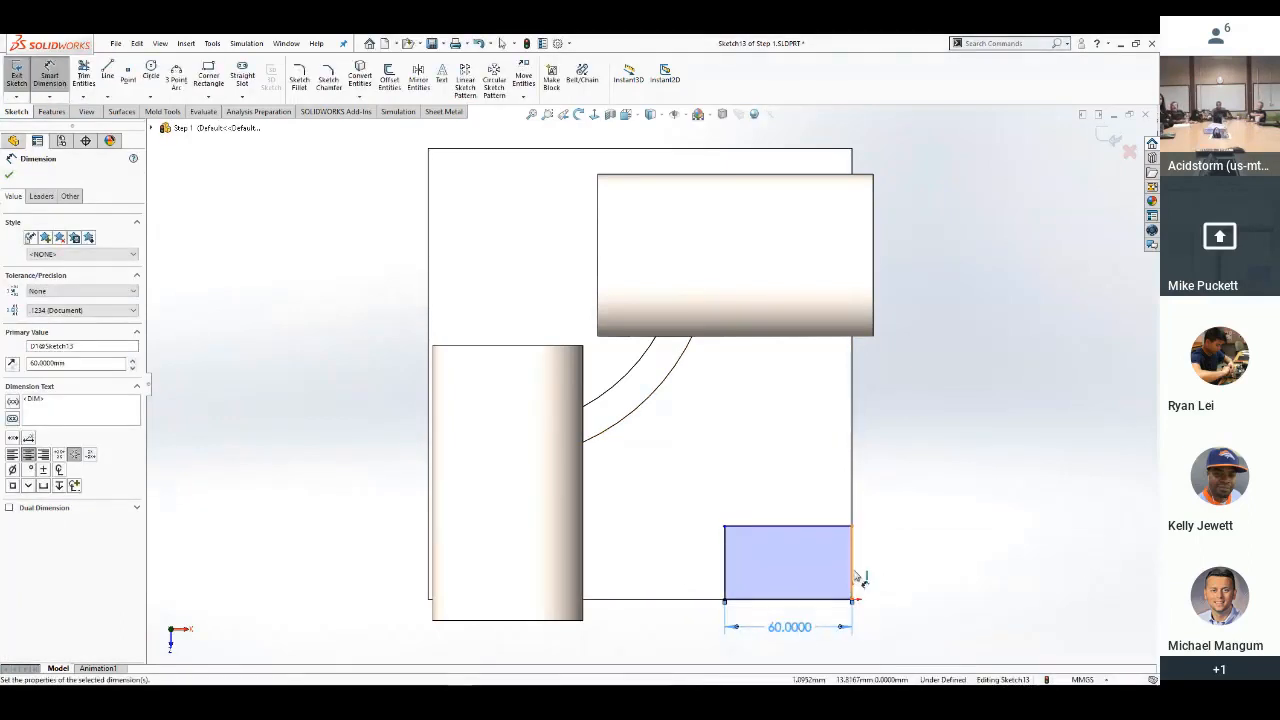
{"action": "left_click", "coordinate": [852, 572]}
{"action": "left_click", "coordinate": [883, 566]}
{"action": "type", "text": "60"}
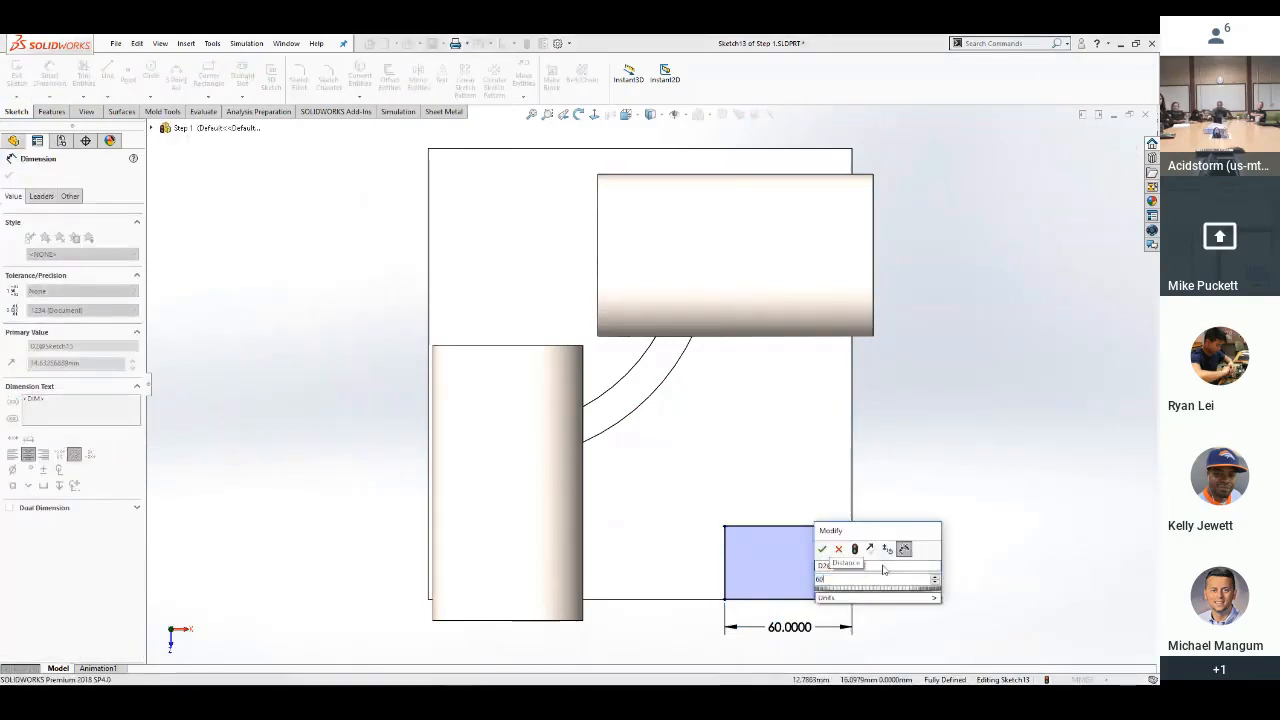
{"action": "key", "text": "Return"}
Add a 15 mm sketch fillet to the profile corner opposite the origin and exit the sketch
{"action": "key", "text": "s"}
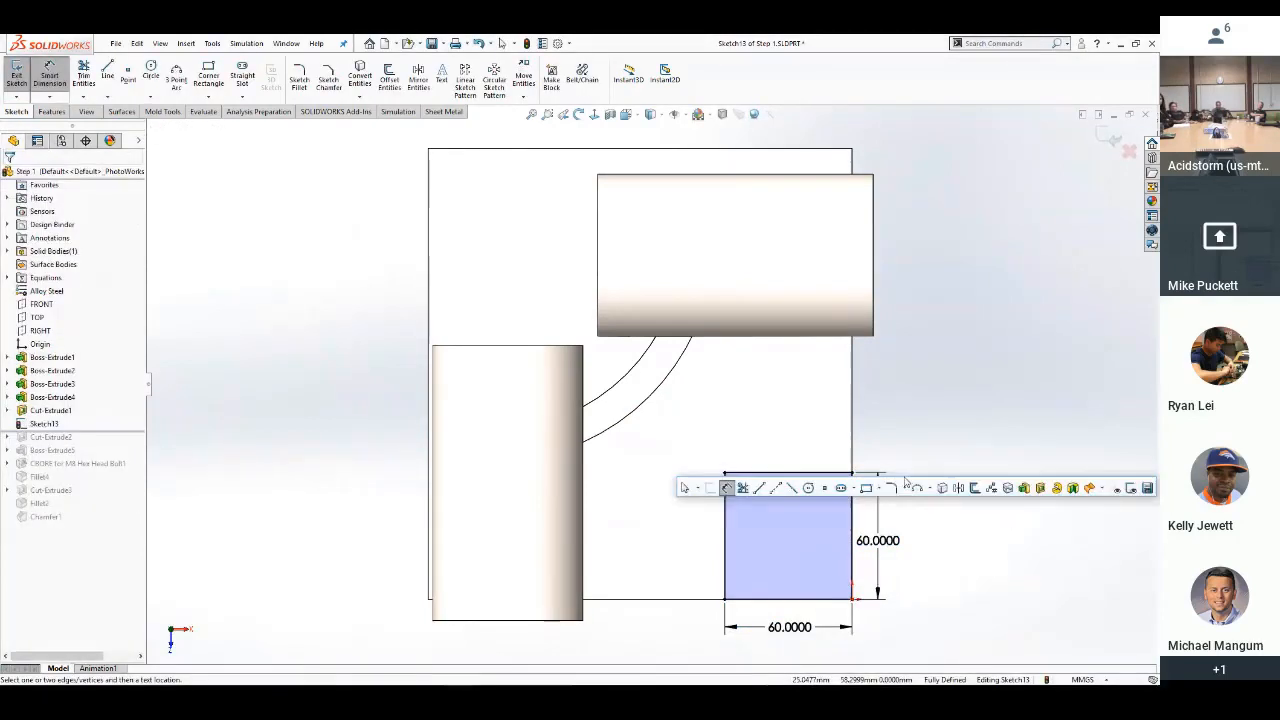
{"action": "left_click", "coordinate": [890, 492]}
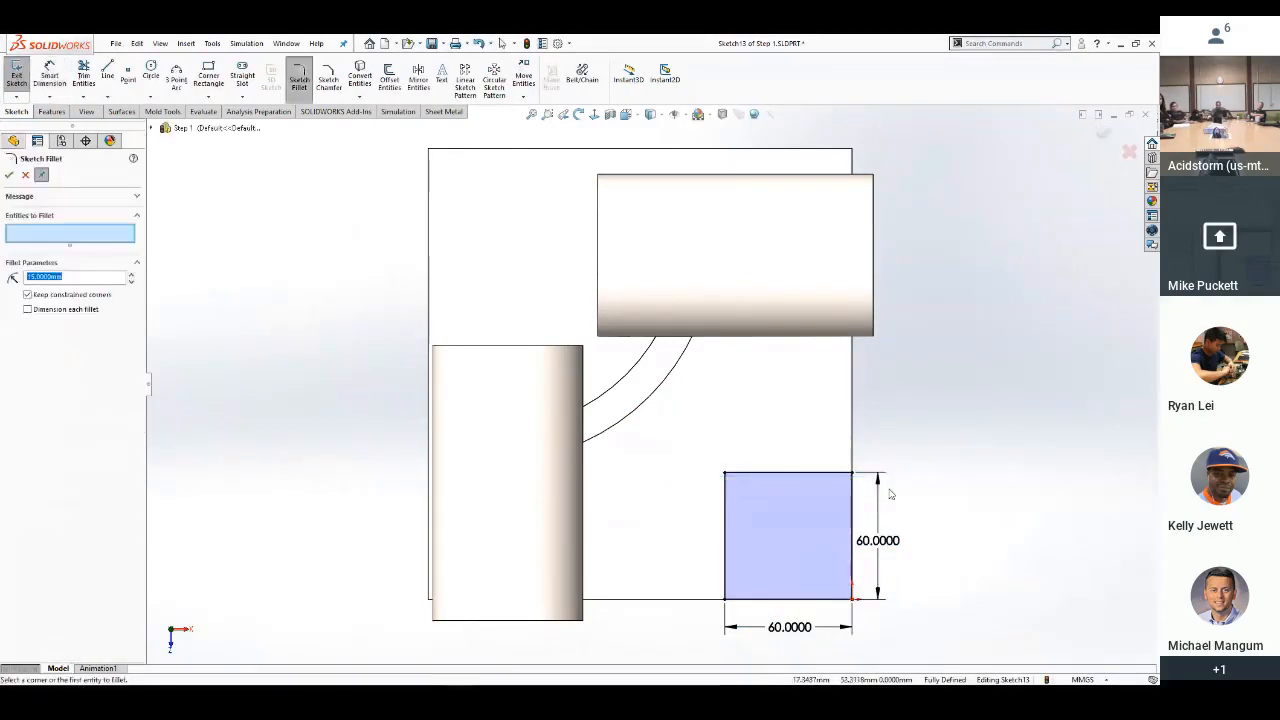
{"action": "left_click", "coordinate": [728, 476]}
{"action": "right_click", "coordinate": [728, 476]}
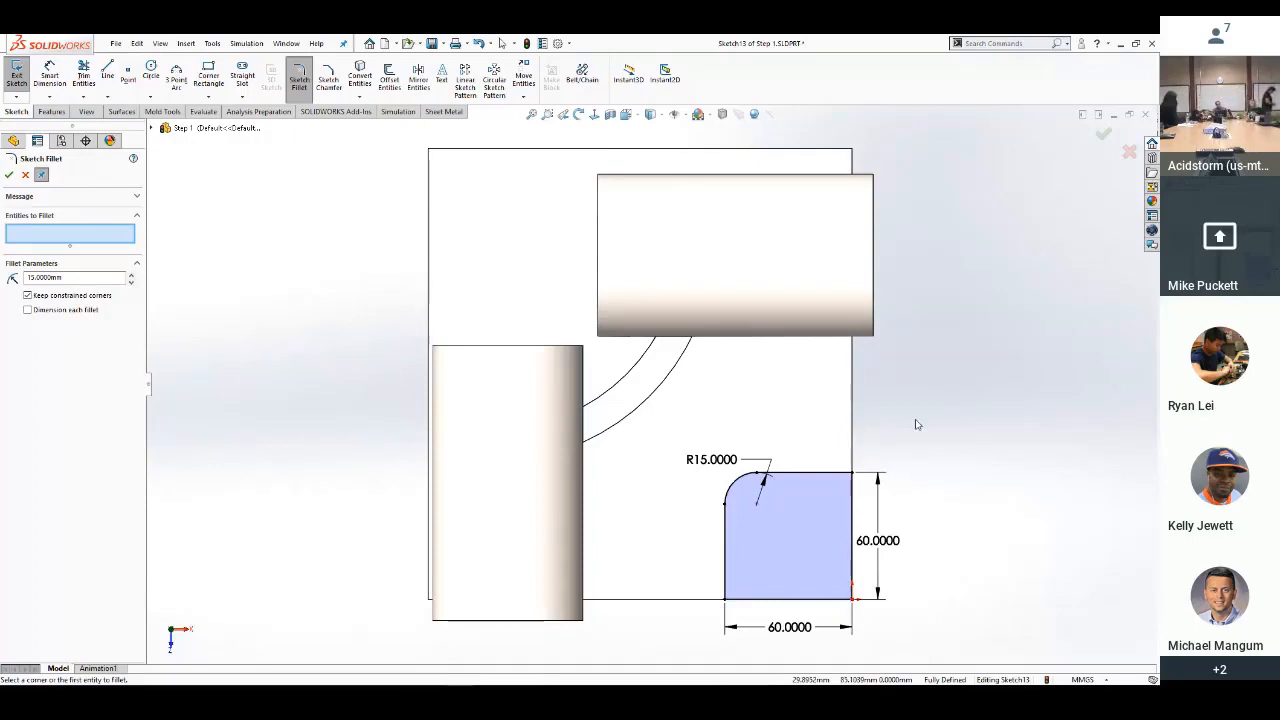
{"action": "key", "text": "Escape"}
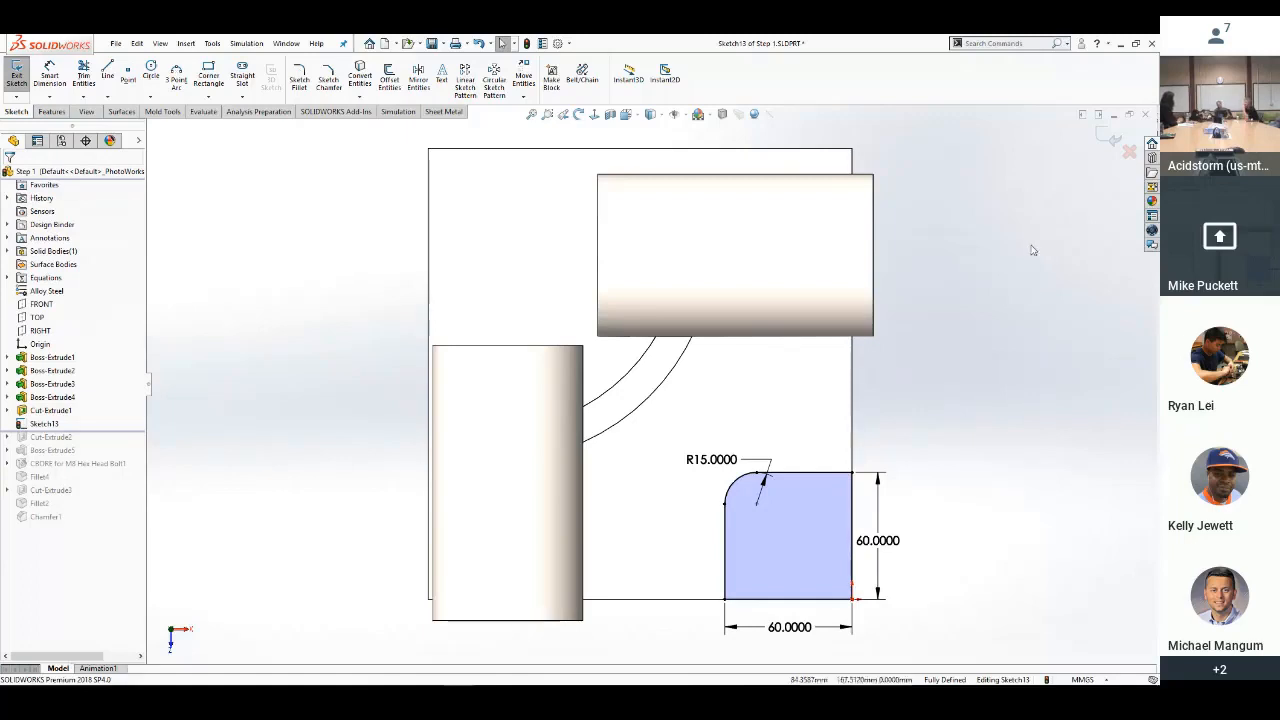
{"action": "left_click", "coordinate": [1112, 139]}
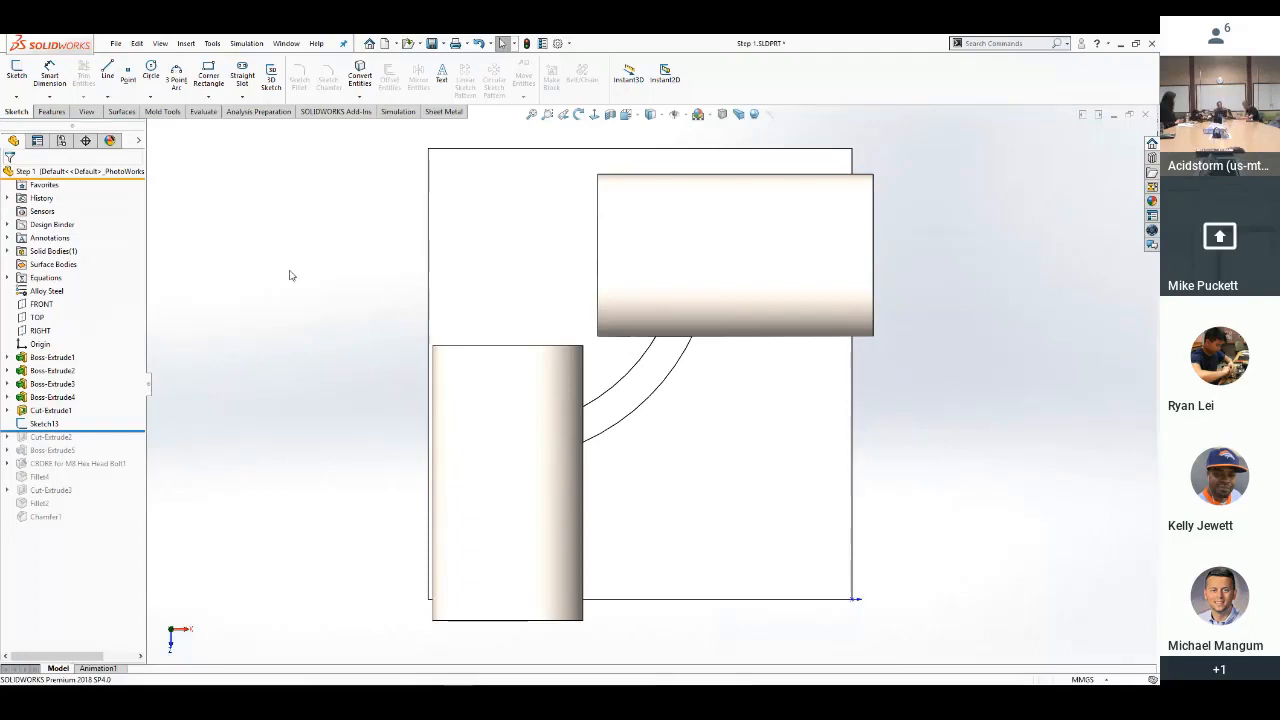
Switch to the Camera Body Half Sub-Assembly and expand its mate group to examine the mates
{"action": "key", "text": "ctrl+Tab"}
{"action": "left_click", "coordinate": [571, 380]}
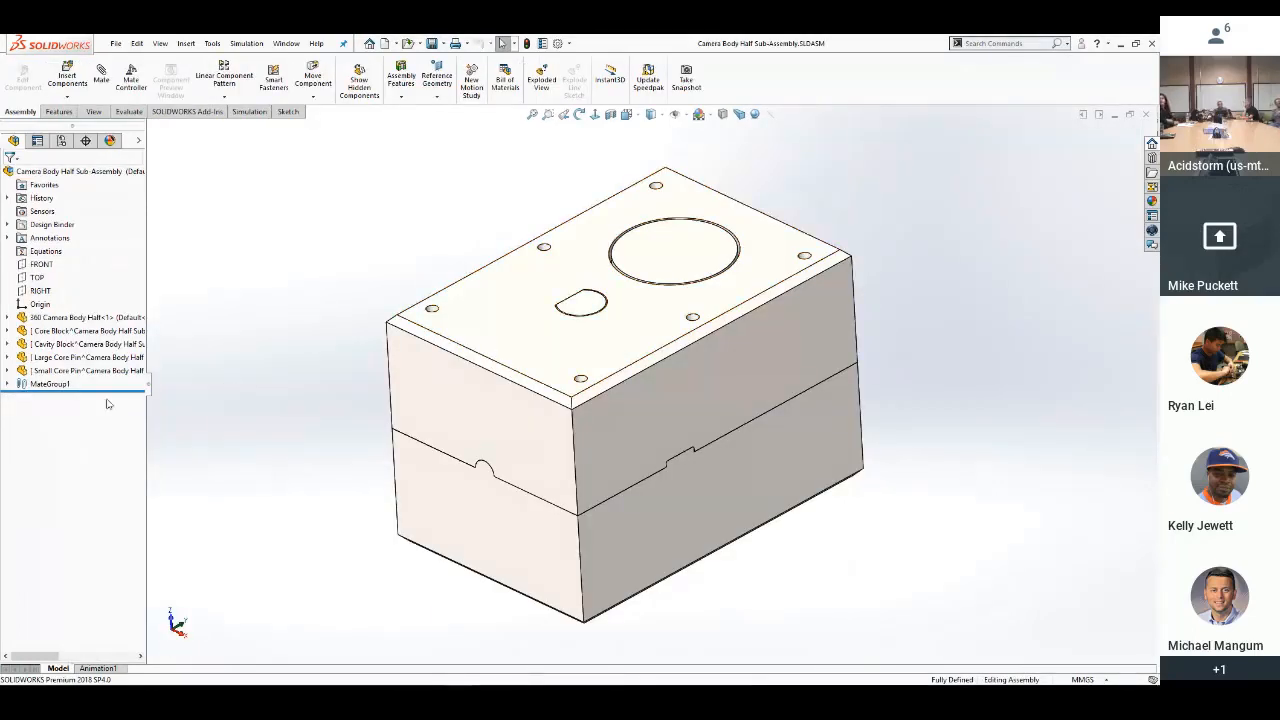
{"action": "left_click", "coordinate": [8, 385]}
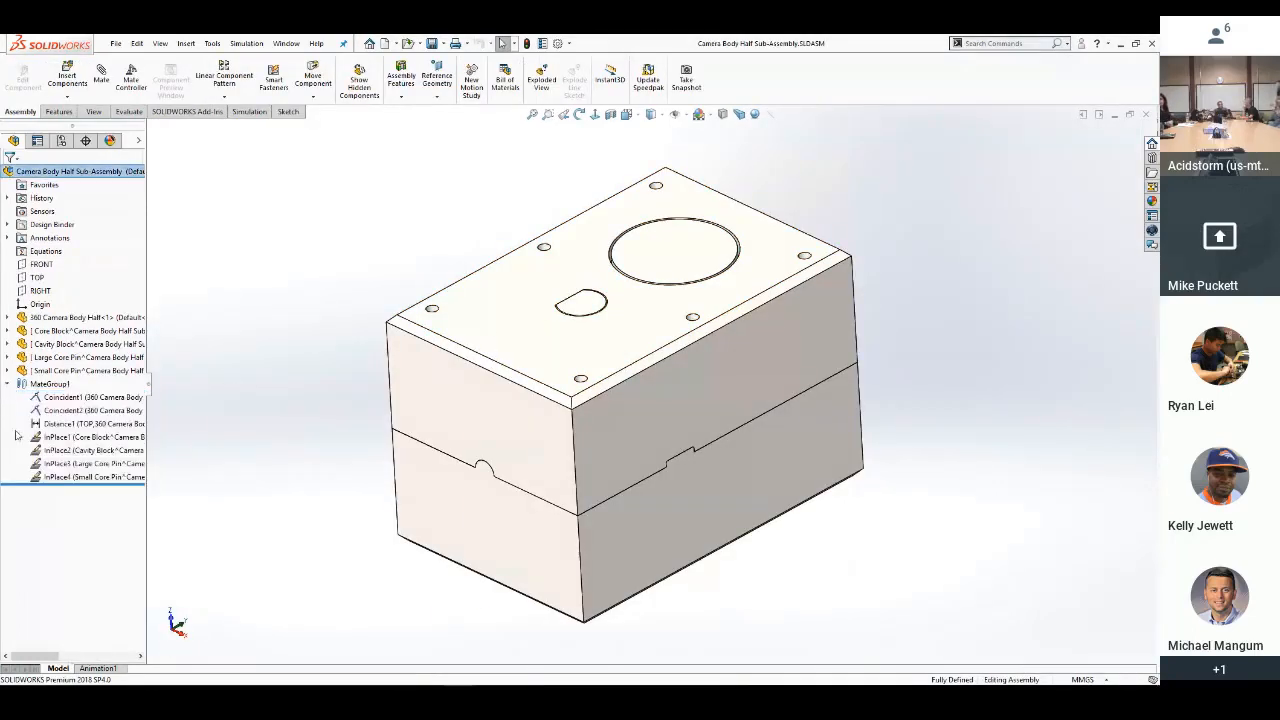
{"action": "mouse_move", "coordinate": [101, 444]}
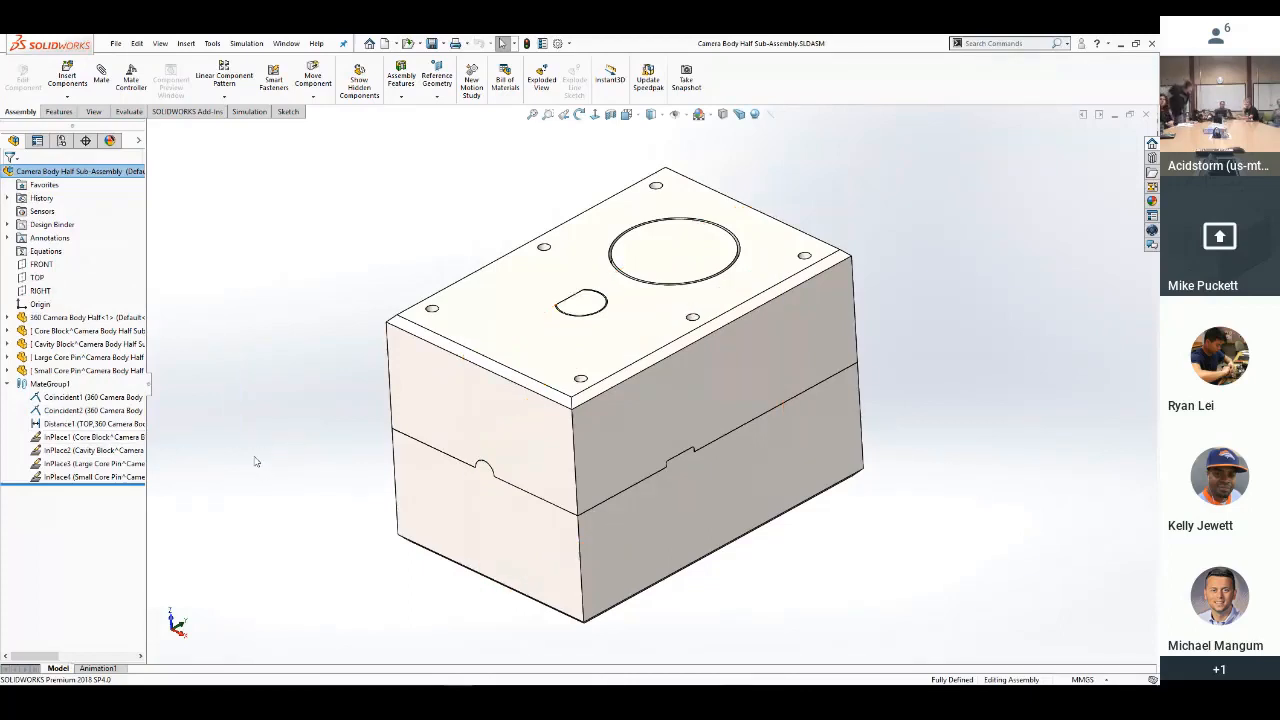
Hide the Cavity Block to expose the core block and the two core pins
{"action": "left_click", "coordinate": [465, 413]}
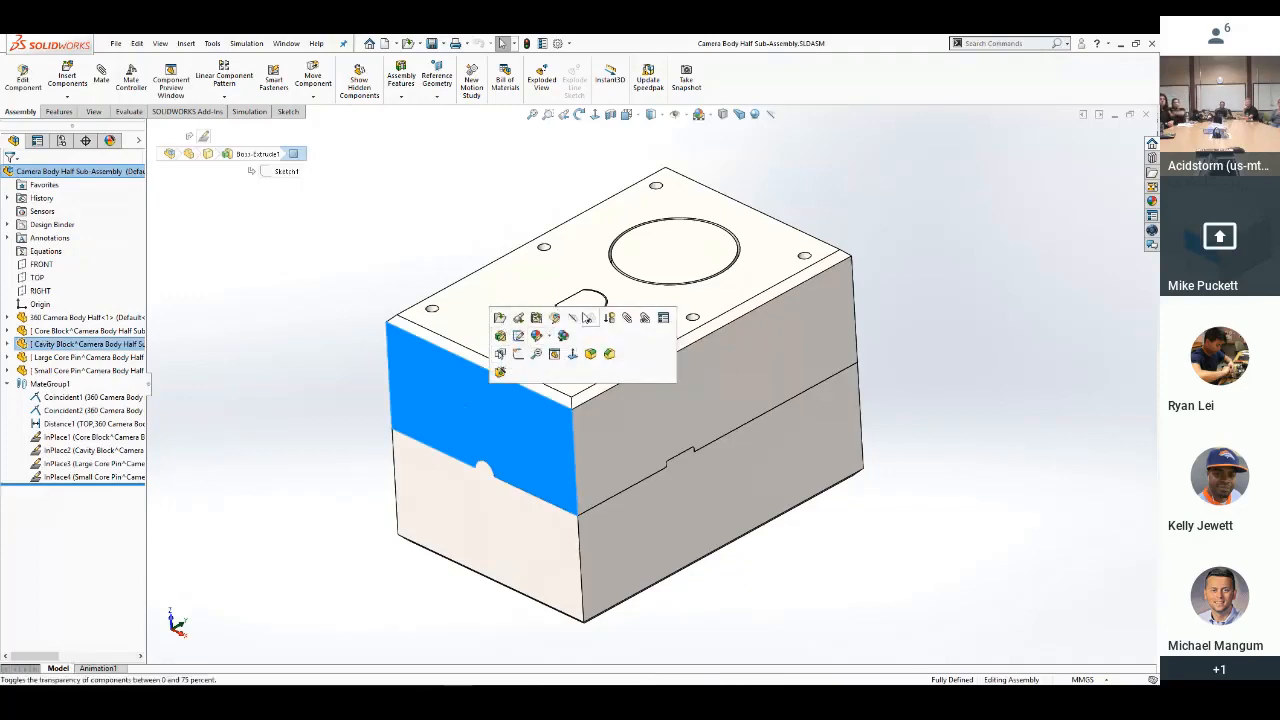
{"action": "left_click", "coordinate": [554, 318]}
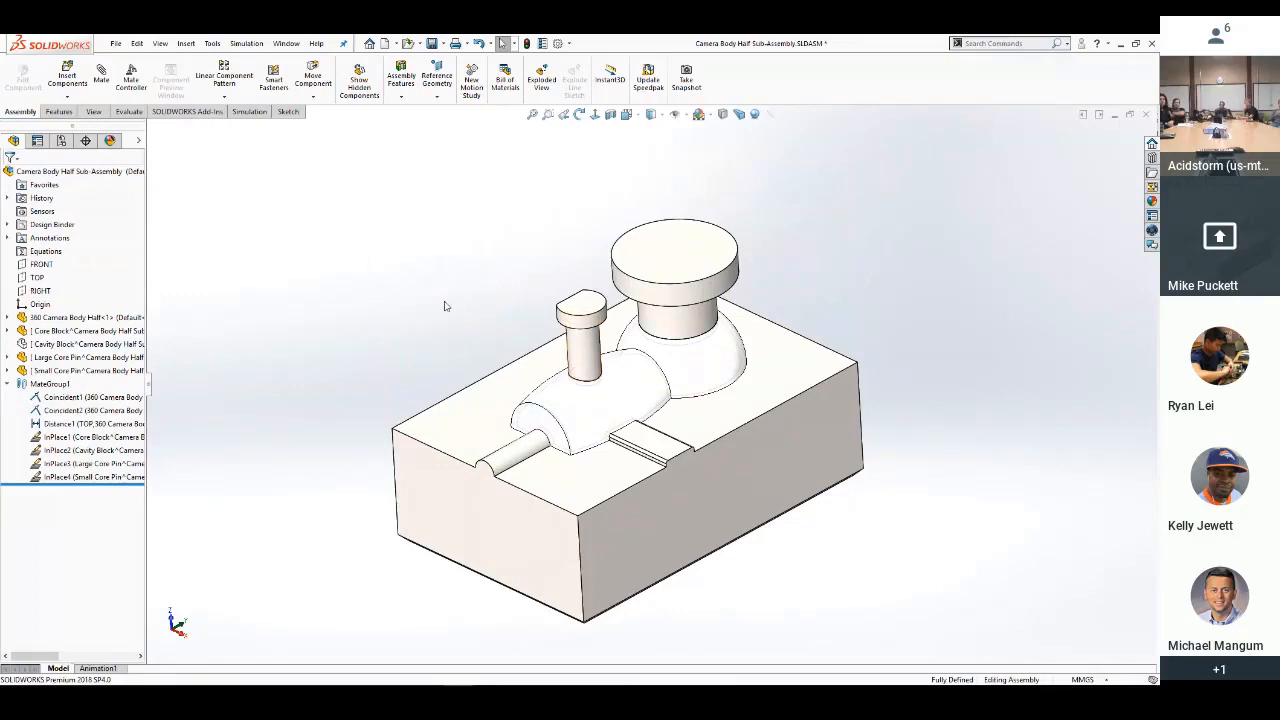
{"action": "middle_click_drag", "start_coordinate": [443, 300], "coordinate": [767, 325]}
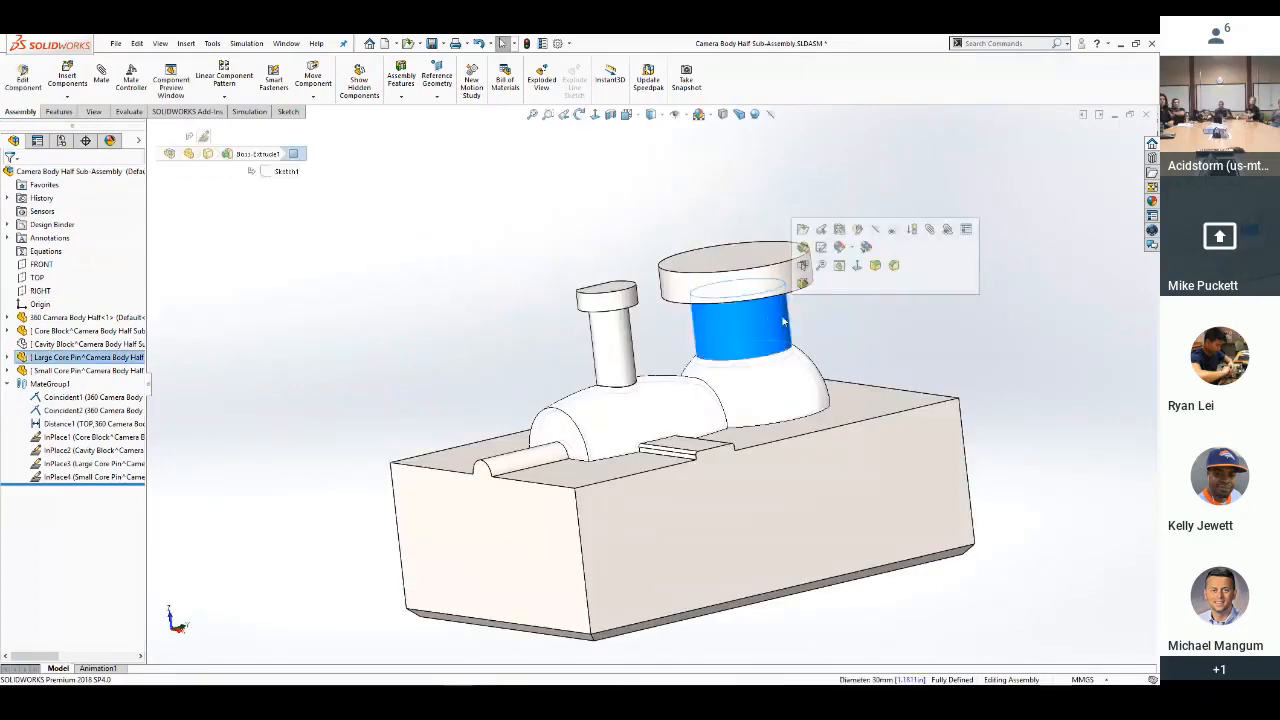
Hide the Large Core Pin and the Small Core Pin in the assembly
{"action": "left_click", "coordinate": [876, 231]}
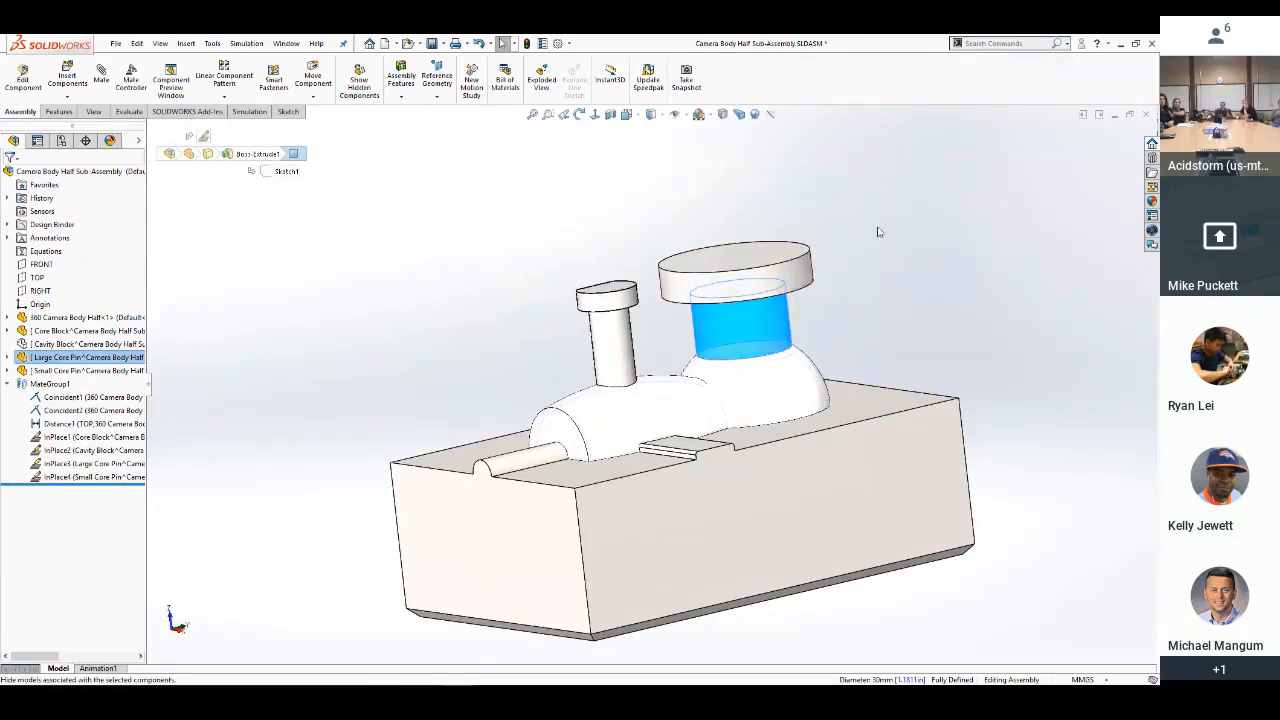
{"action": "left_click", "coordinate": [624, 332]}
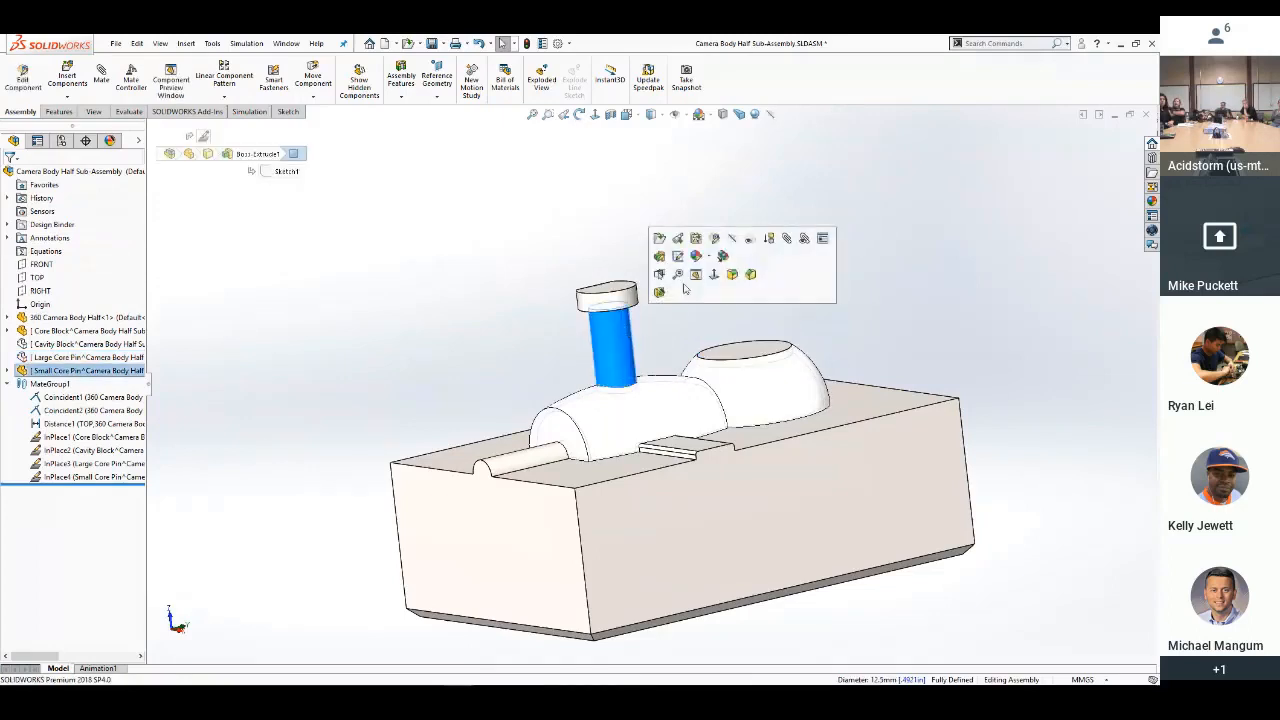
{"action": "left_click", "coordinate": [733, 240]}
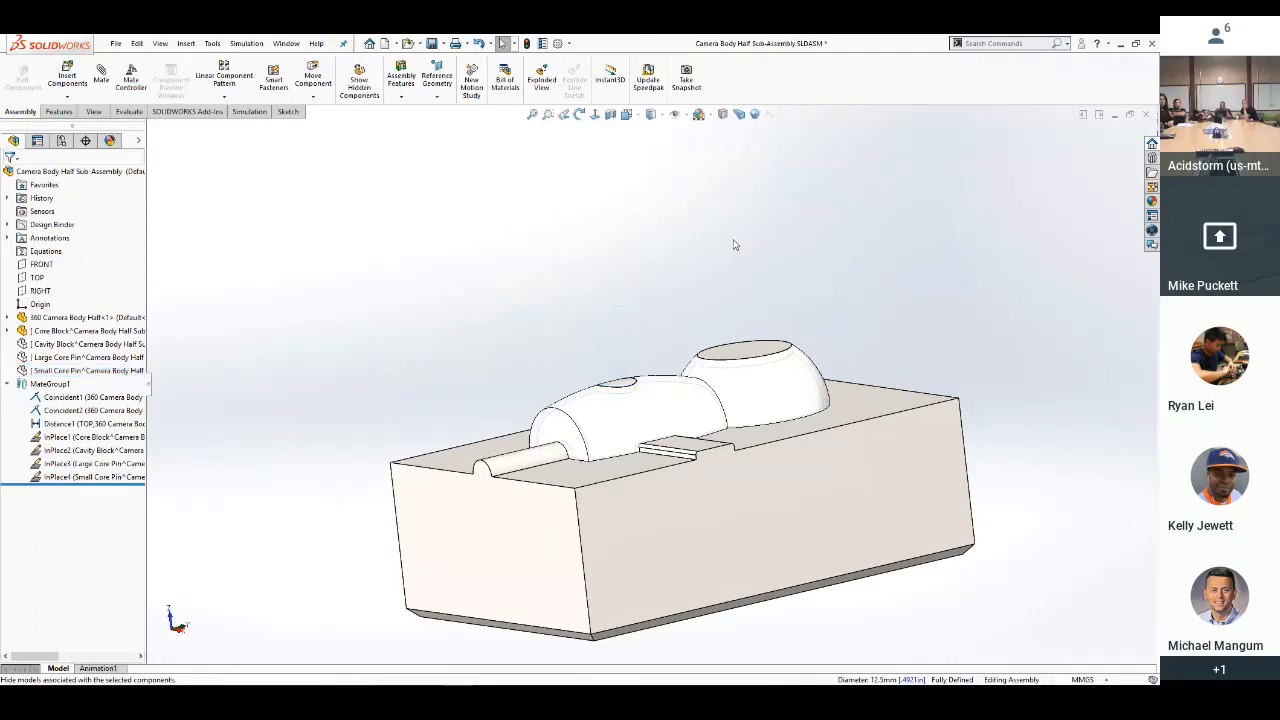
Open the 360 Camera Body Half part from the assembly, examine its profile from the side, and close it
{"action": "scroll", "coordinate": [600, 400], "scroll_direction": "down", "scroll_amount": 4}
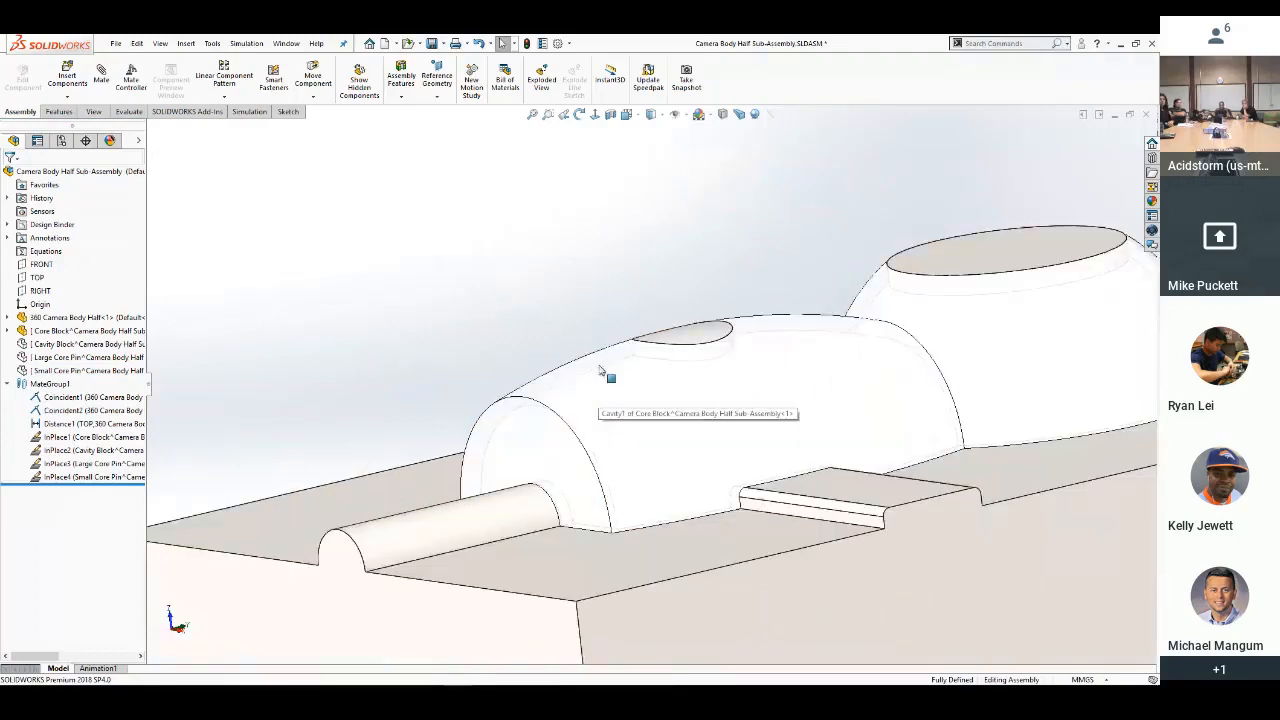
{"action": "left_click", "coordinate": [600, 368]}
{"action": "left_click", "coordinate": [636, 275]}
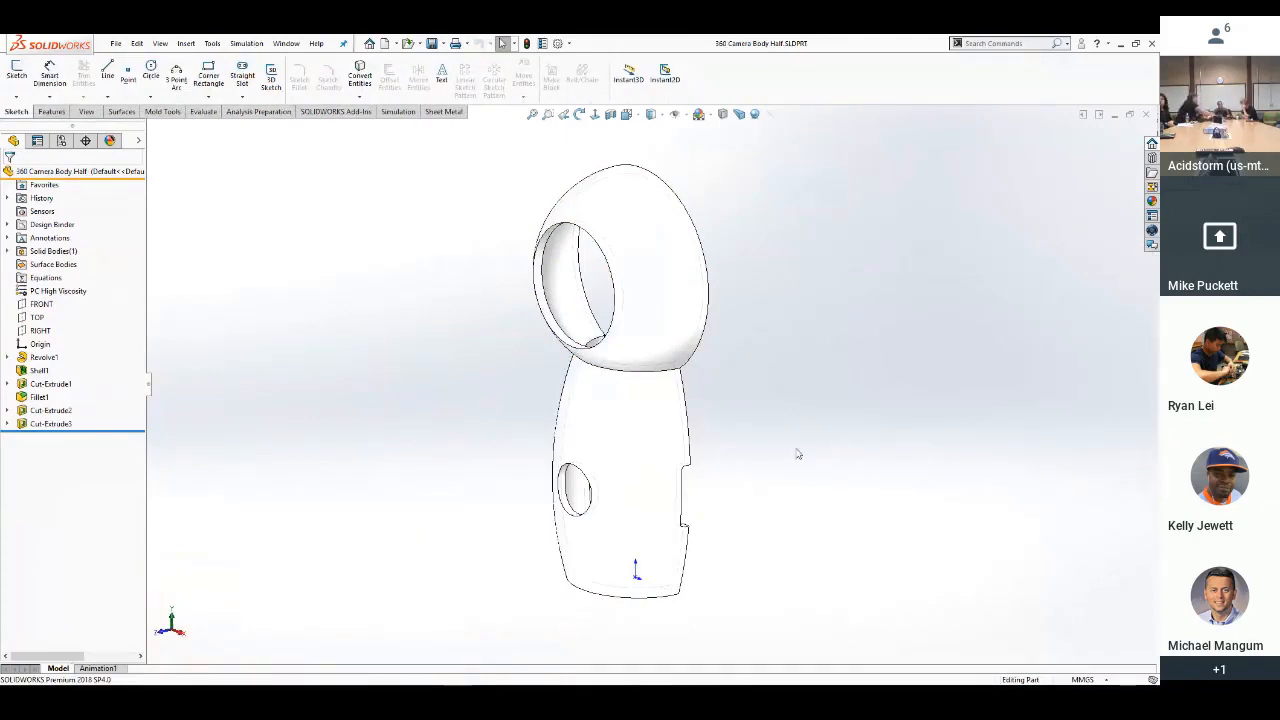
{"action": "middle_click_drag", "start_coordinate": [831, 464], "coordinate": [860, 441]}
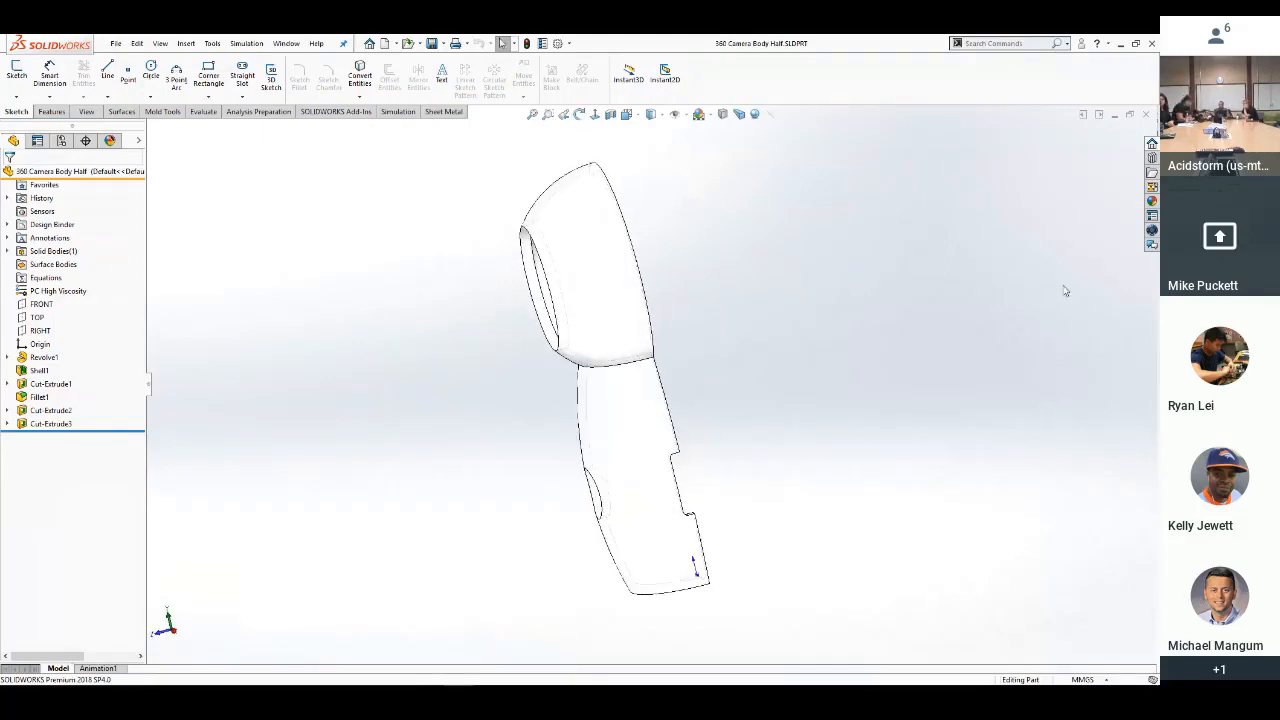
{"action": "middle_click_drag", "start_coordinate": [821, 391], "coordinate": [910, 337]}
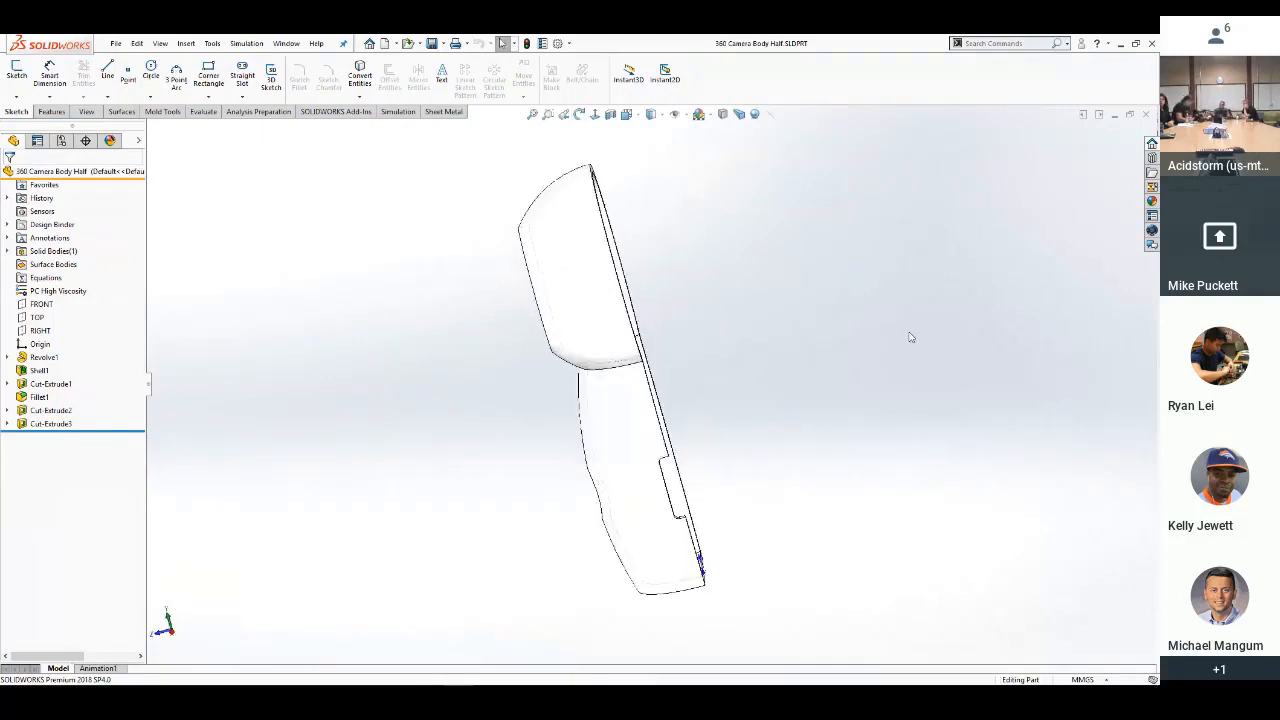
{"action": "left_click", "coordinate": [1147, 115]}
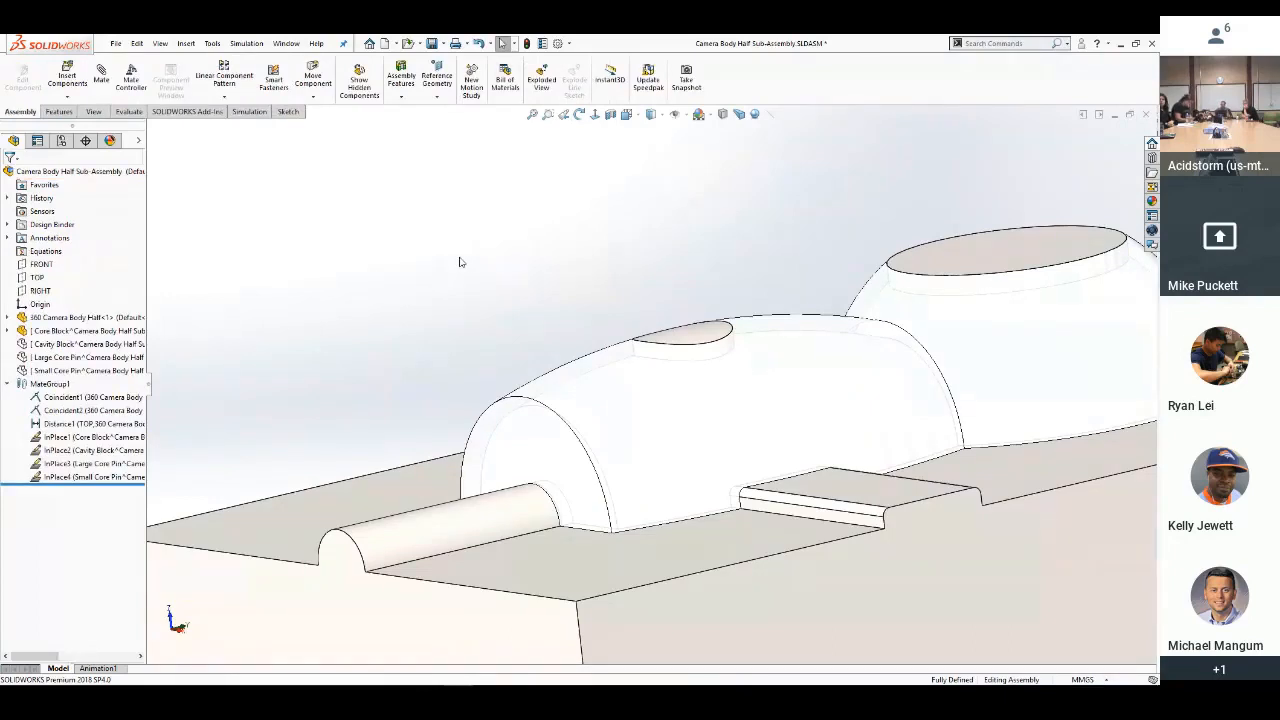
Examine the camera-shaped core and the two circular core pin areas on the core block
{"action": "scroll", "coordinate": [472, 305], "scroll_direction": "up", "scroll_amount": 4}
{"action": "scroll", "coordinate": [846, 518], "scroll_direction": "down", "scroll_amount": 3}
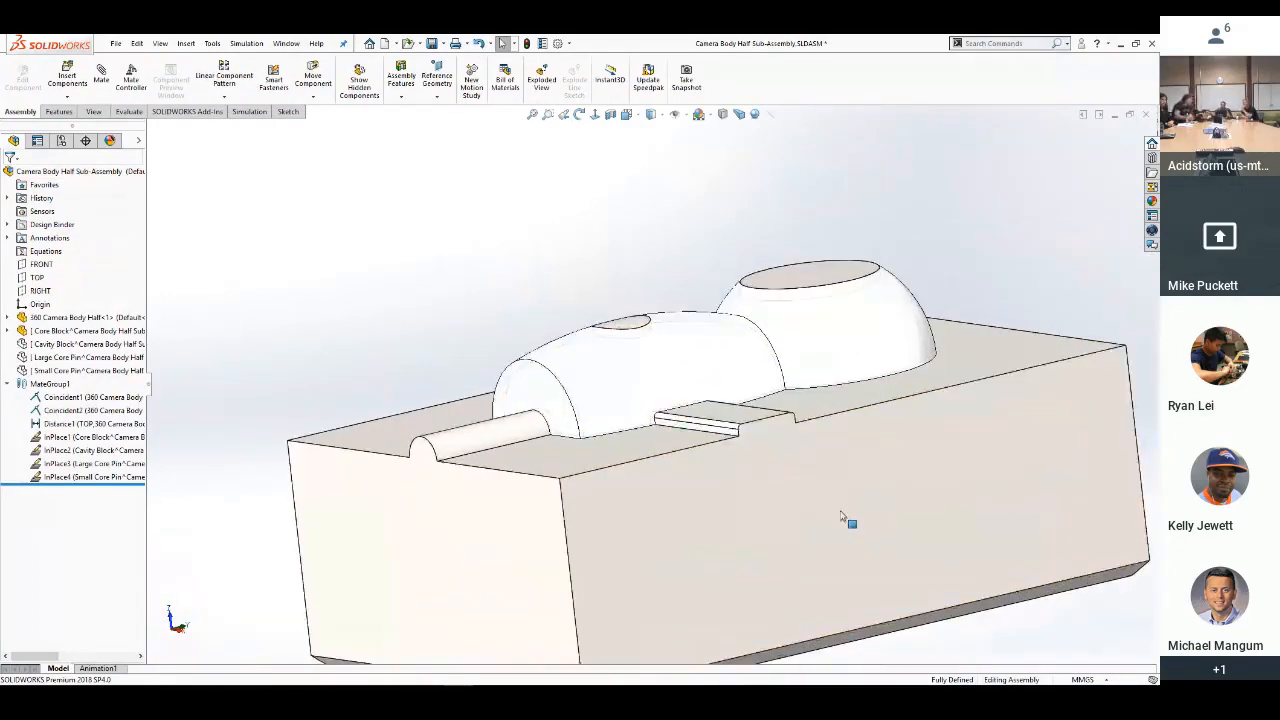
{"action": "left_click", "coordinate": [714, 459]}
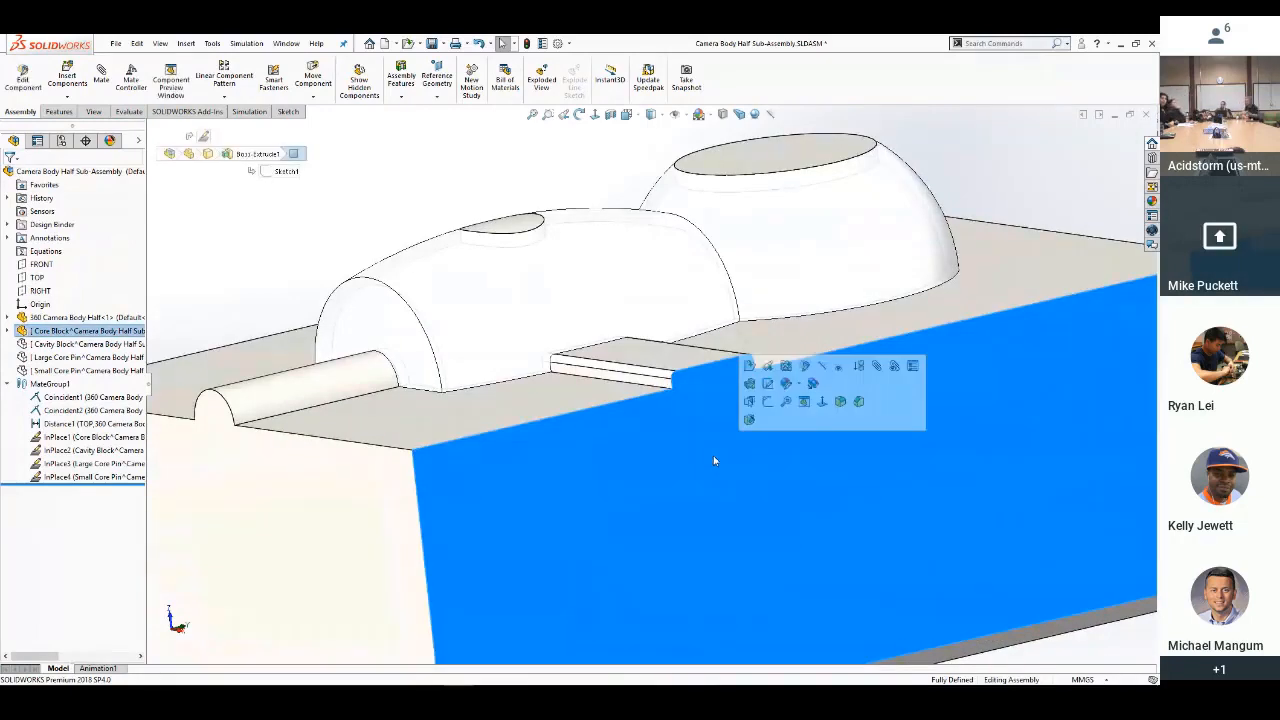
{"action": "left_click", "coordinate": [362, 215]}
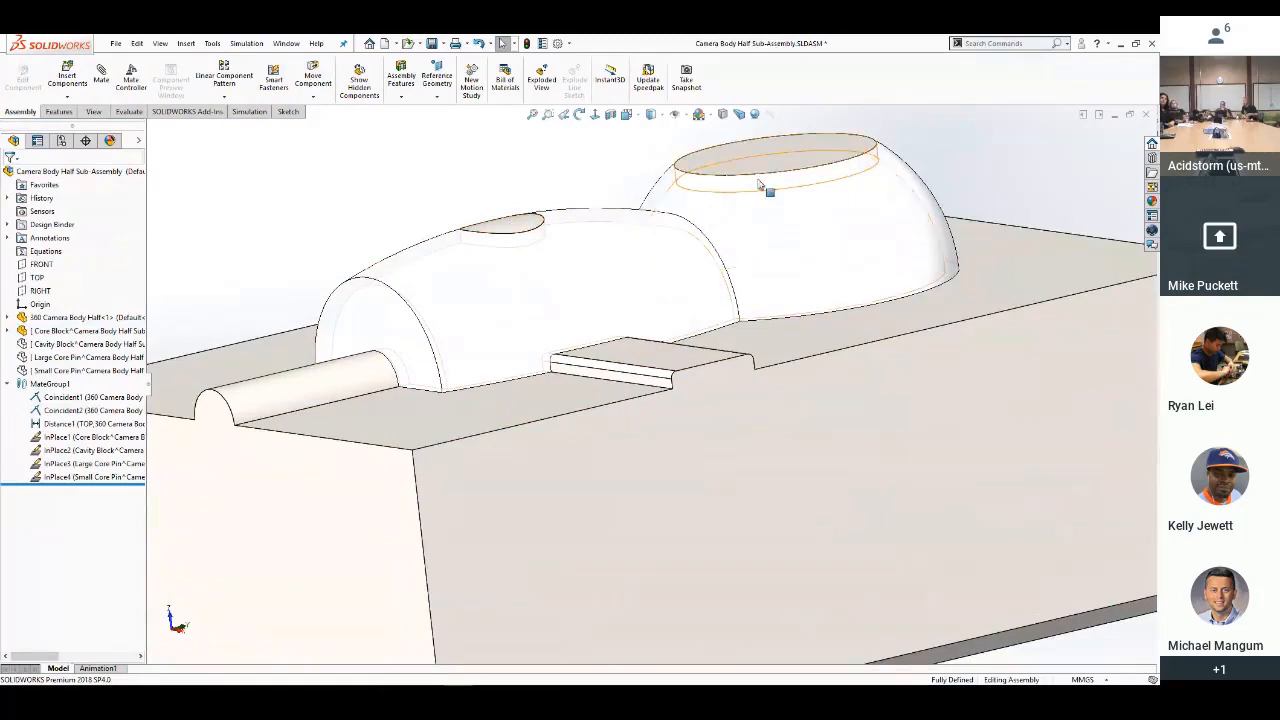
{"action": "middle_click_drag", "start_coordinate": [777, 294], "coordinate": [365, 195]}
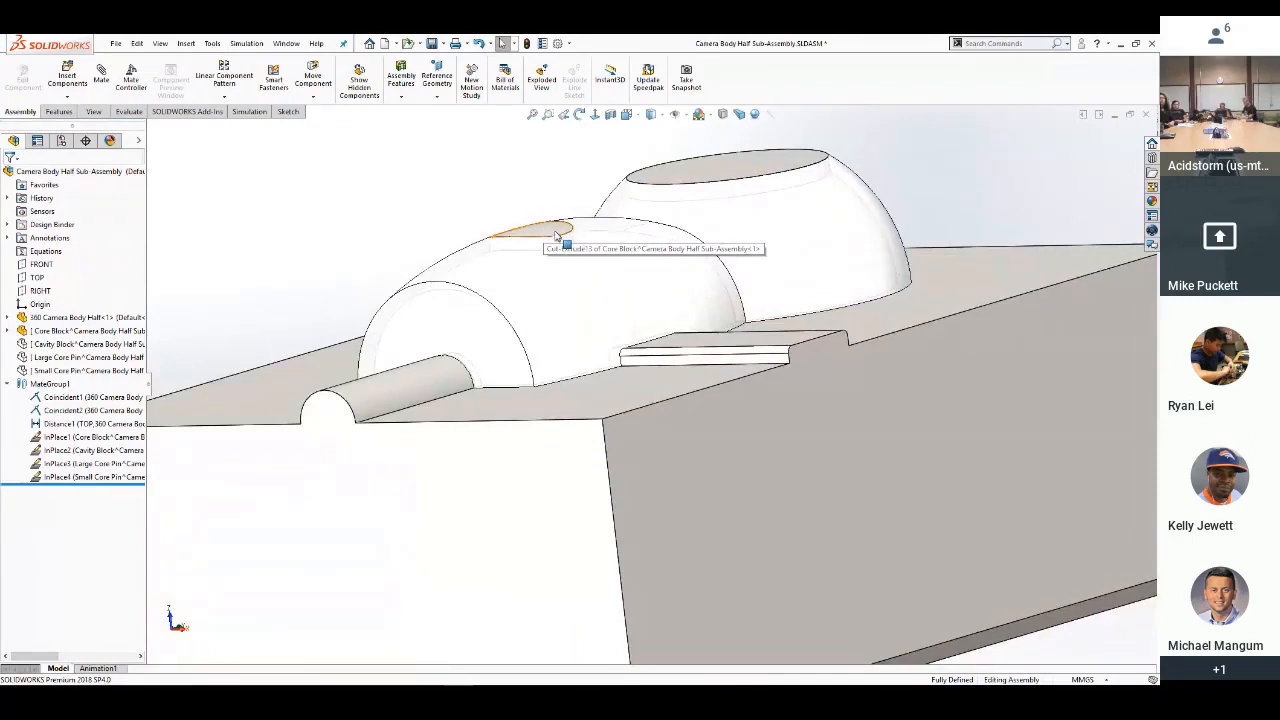
{"action": "mouse_move", "coordinate": [317, 247]}
{"action": "middle_mouse_down"}
{"action": "mouse_move", "coordinate": [374, 171]}
{"action": "mouse_move", "coordinate": [417, 220]}
{"action": "mouse_move", "coordinate": [397, 183]}
{"action": "mouse_move", "coordinate": [363, 189]}
{"action": "mouse_move", "coordinate": [360, 206]}
{"action": "mouse_move", "coordinate": [271, 184]}
{"action": "mouse_move", "coordinate": [274, 206]}
{"action": "mouse_move", "coordinate": [311, 206]}
{"action": "mouse_move", "coordinate": [330, 265]}
{"action": "middle_mouse_up"}
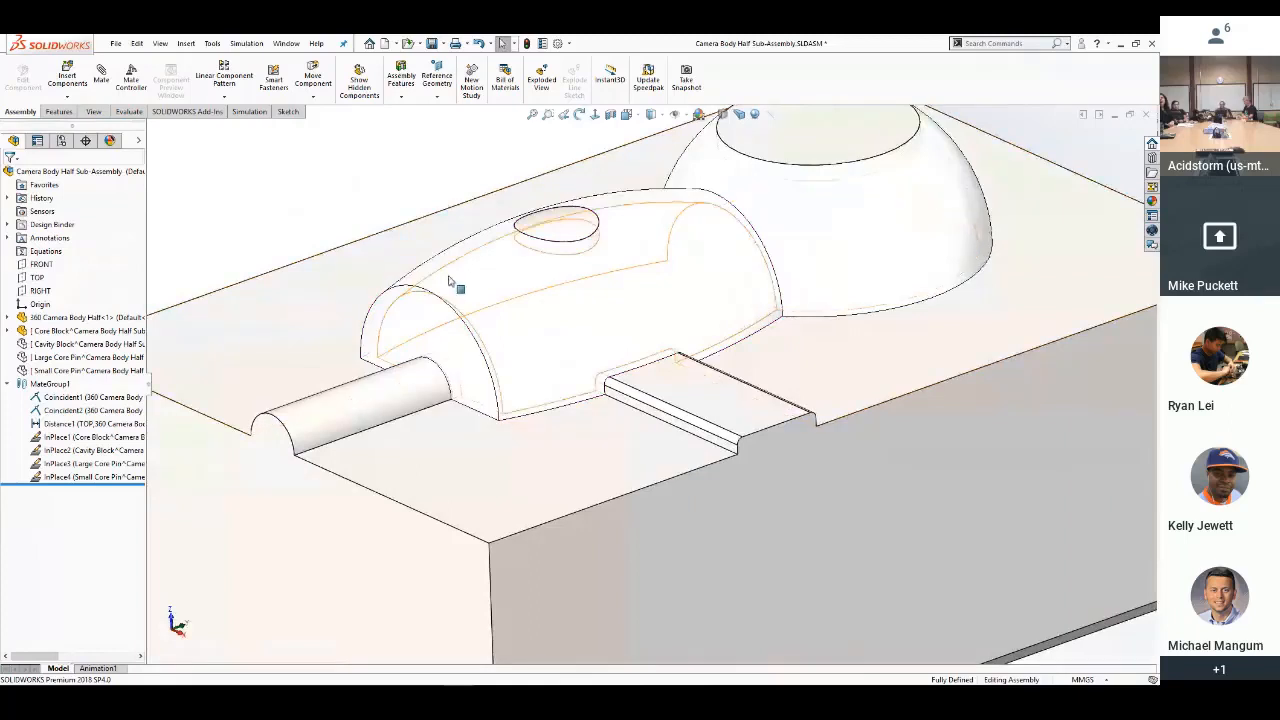
{"action": "key", "text": "f"}
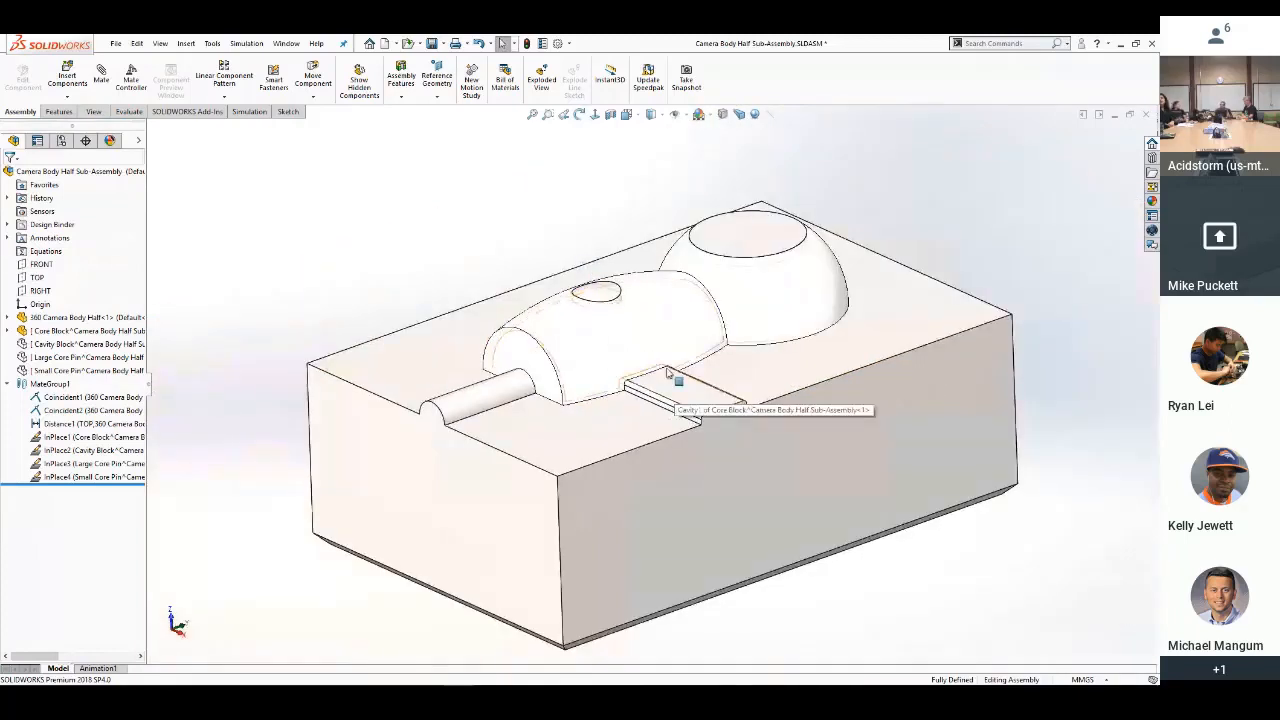
Open the Core Block part and step its feature history from Boss-Extrude2 to Cavity1 with the rollback bar
{"action": "left_click", "coordinate": [770, 352]}
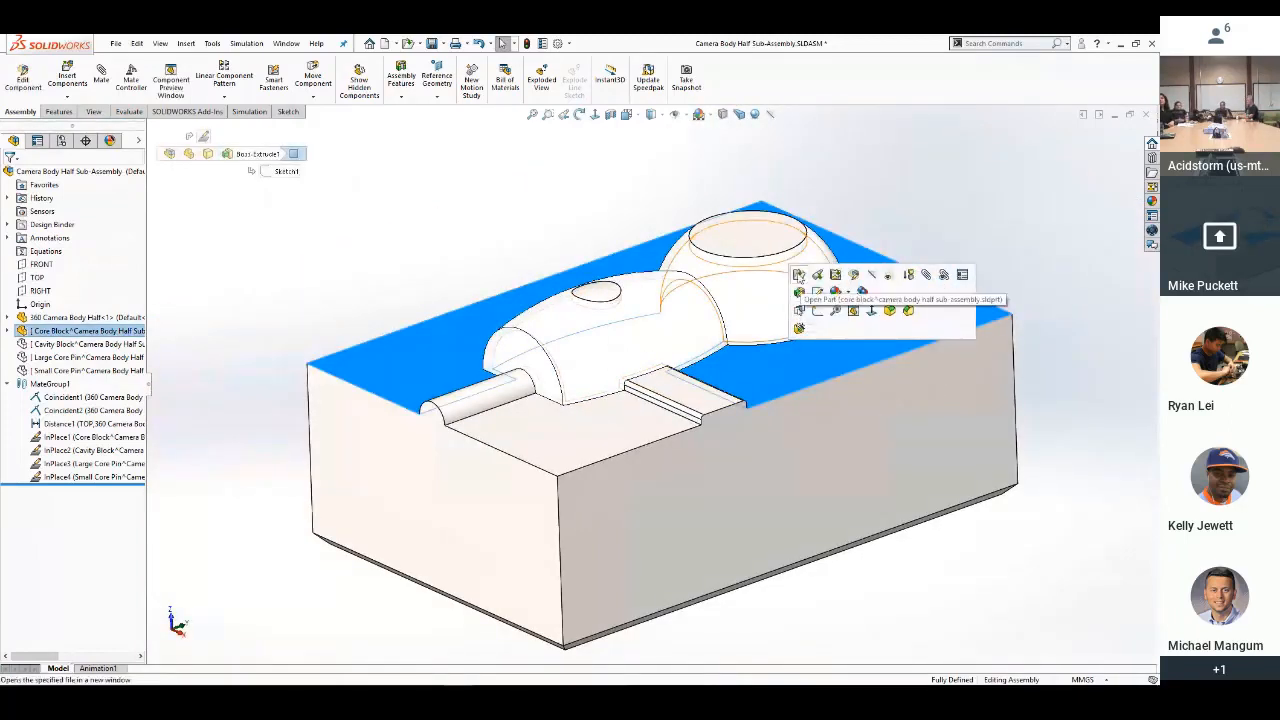
{"action": "left_click", "coordinate": [798, 316]}
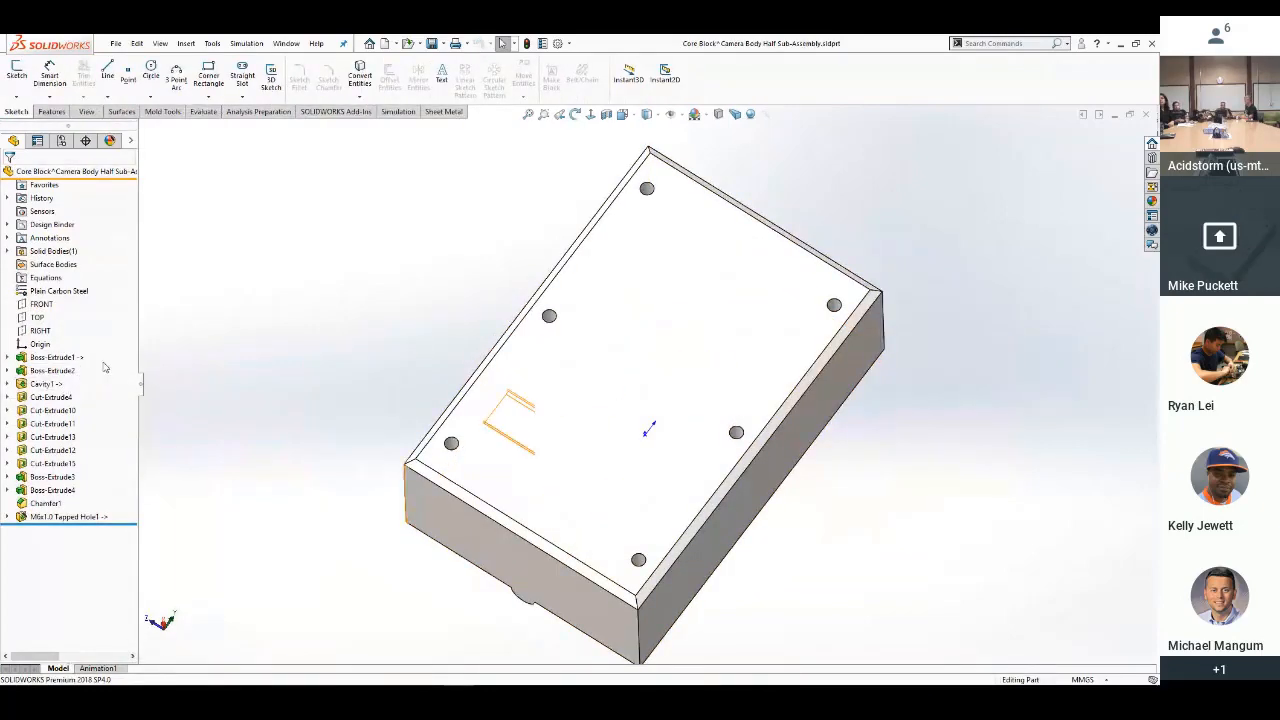
{"action": "middle_click_drag", "start_coordinate": [332, 409], "coordinate": [523, 263]}
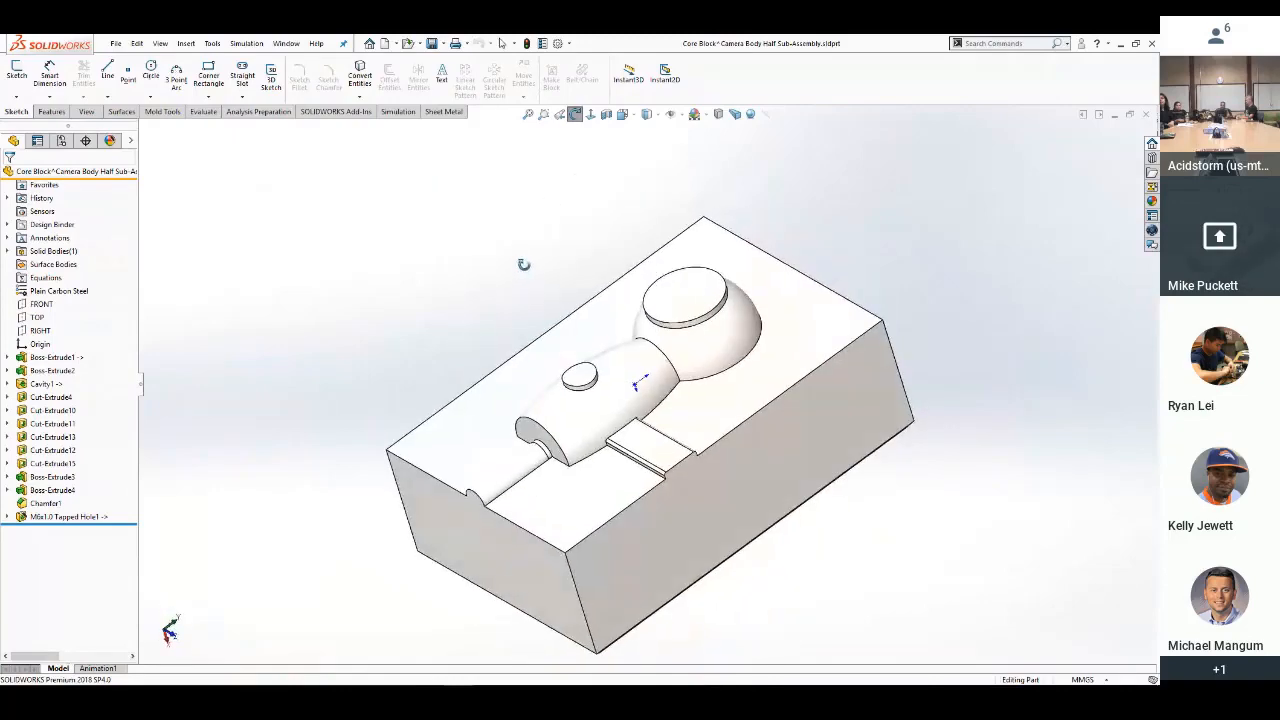
{"action": "left_click_drag", "start_coordinate": [131, 523], "coordinate": [112, 378]}
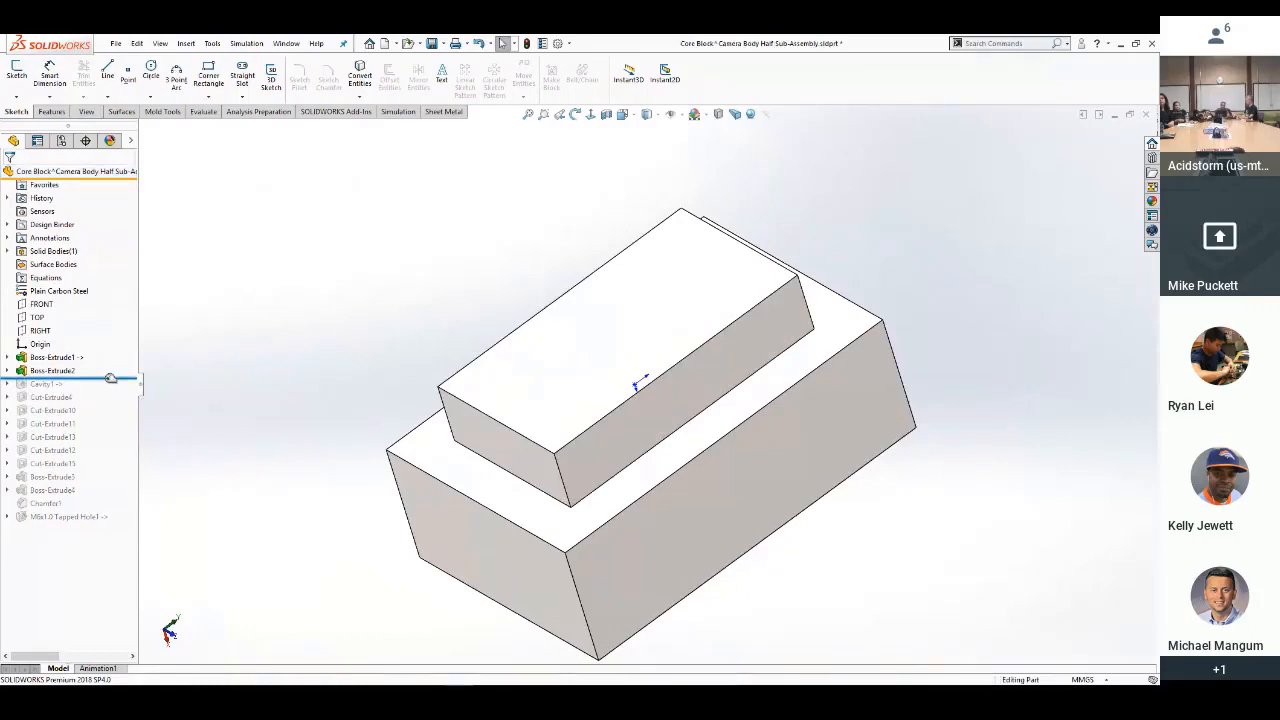
{"action": "left_click_drag", "start_coordinate": [110, 378], "coordinate": [143, 394]}
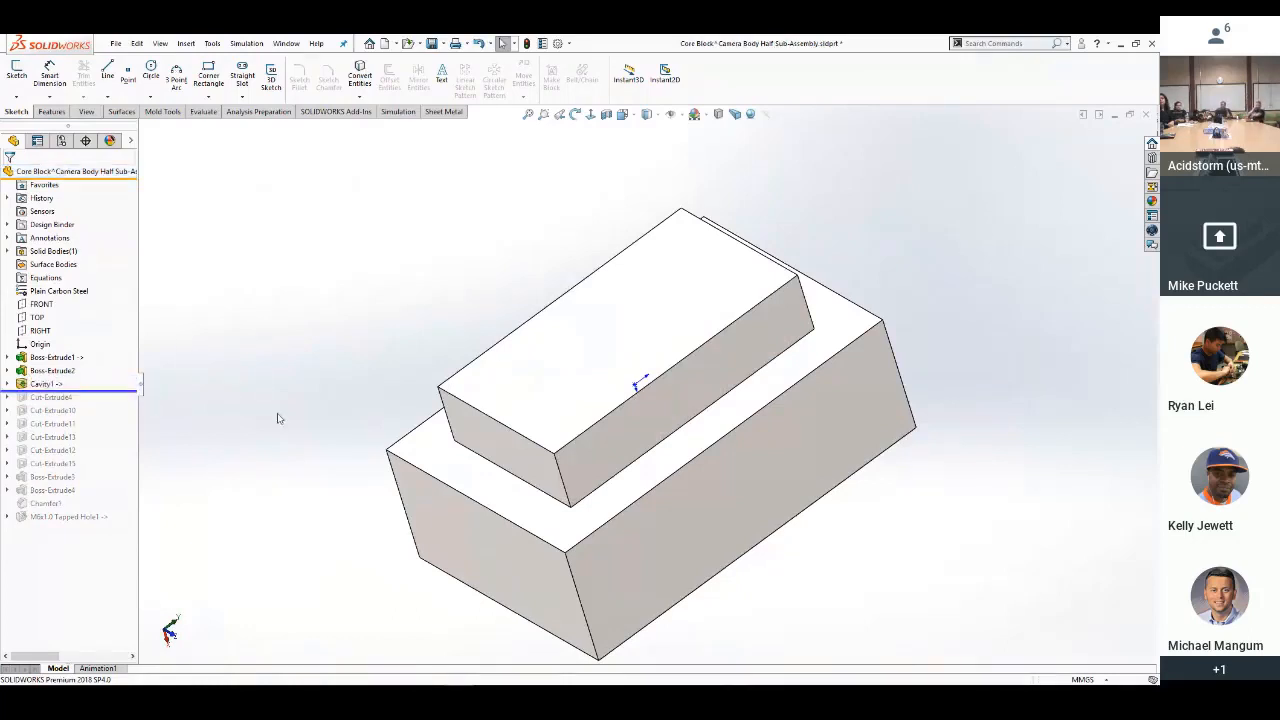
Section the core block along the FRONT plane and examine the hollow left by the Cavity1 feature
{"action": "middle_click_drag", "start_coordinate": [240, 412], "coordinate": [397, 271]}
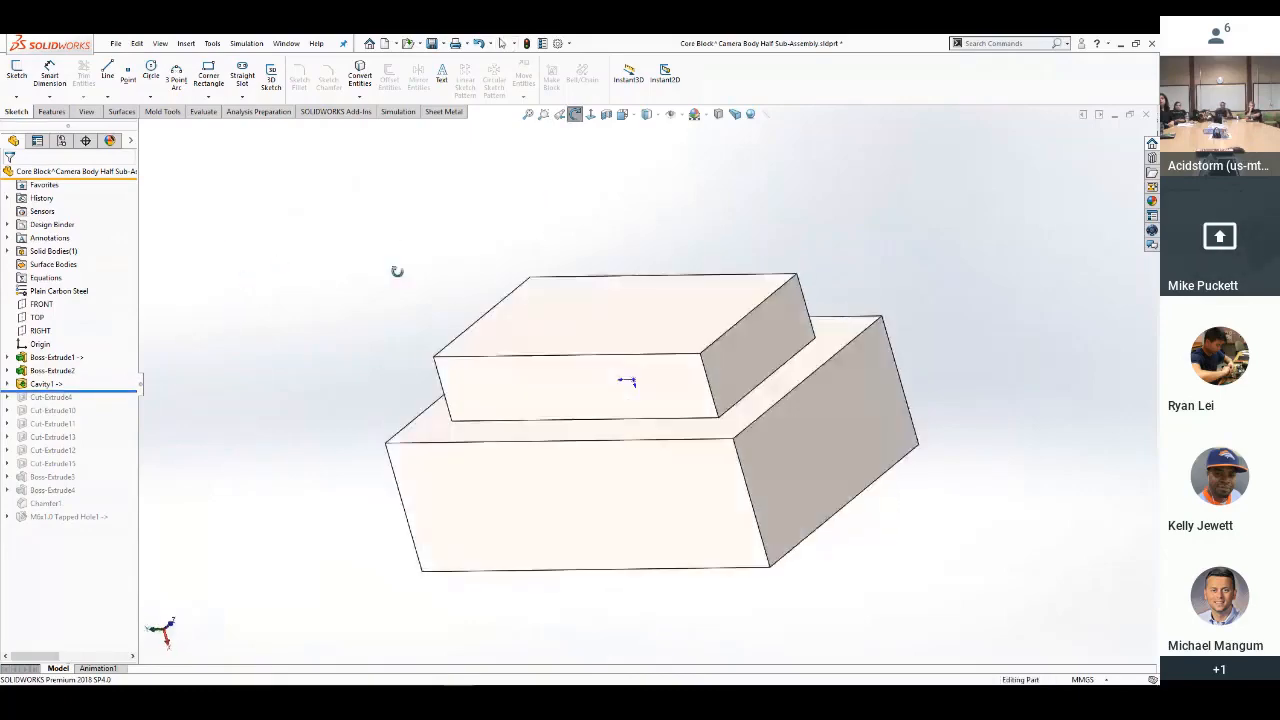
{"action": "left_click", "coordinate": [607, 115]}
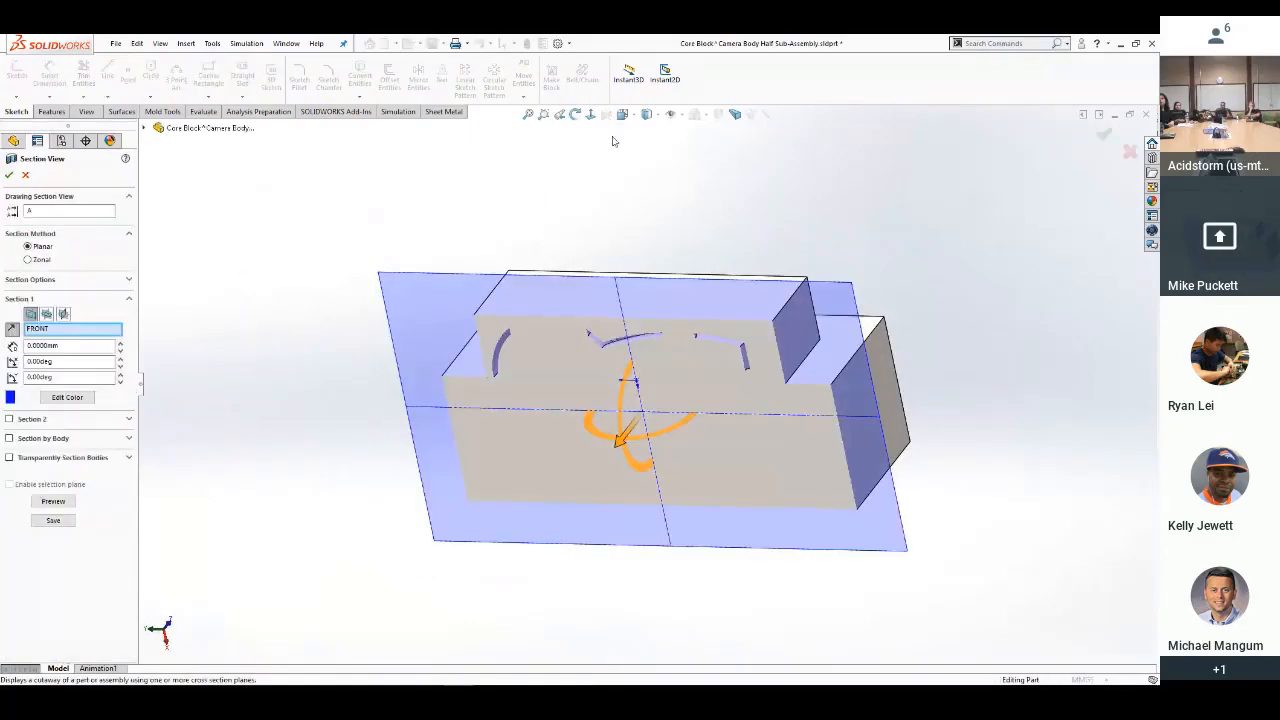
{"action": "left_click", "coordinate": [1104, 137]}
{"action": "scroll", "coordinate": [722, 332], "scroll_direction": "down", "scroll_amount": 5}
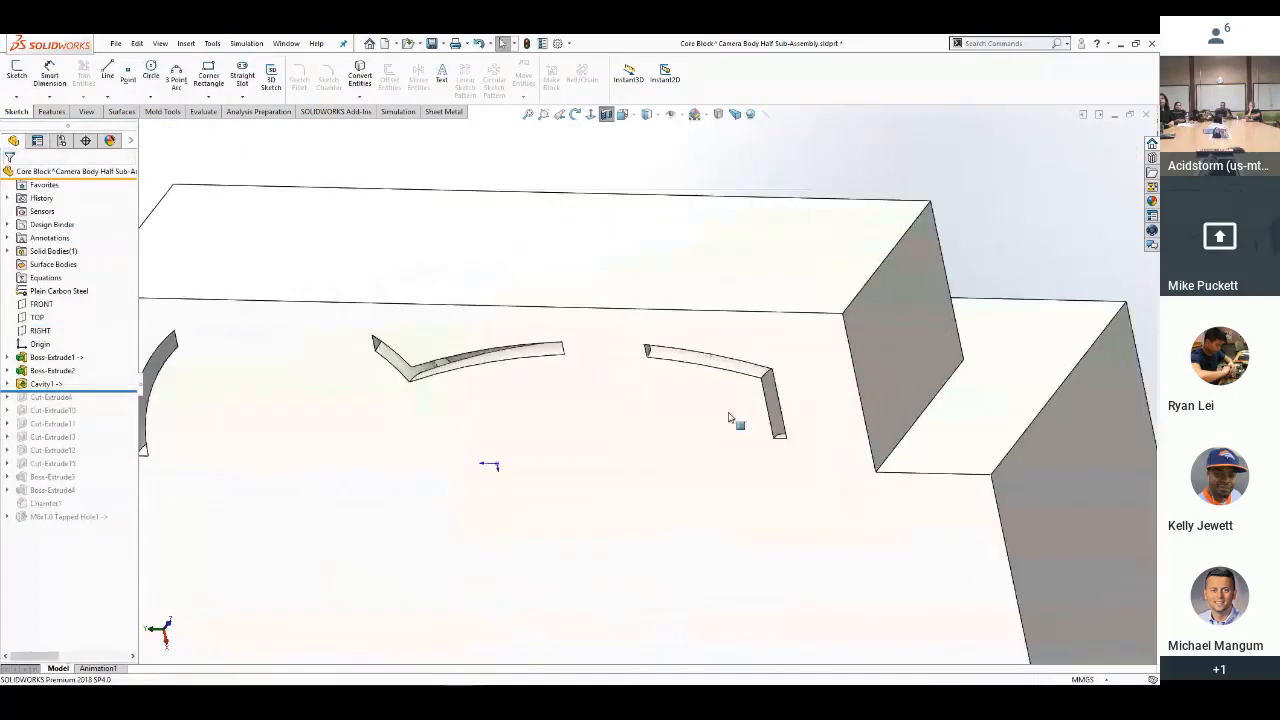
{"action": "middle_click_drag", "start_coordinate": [733, 416], "coordinate": [811, 334]}
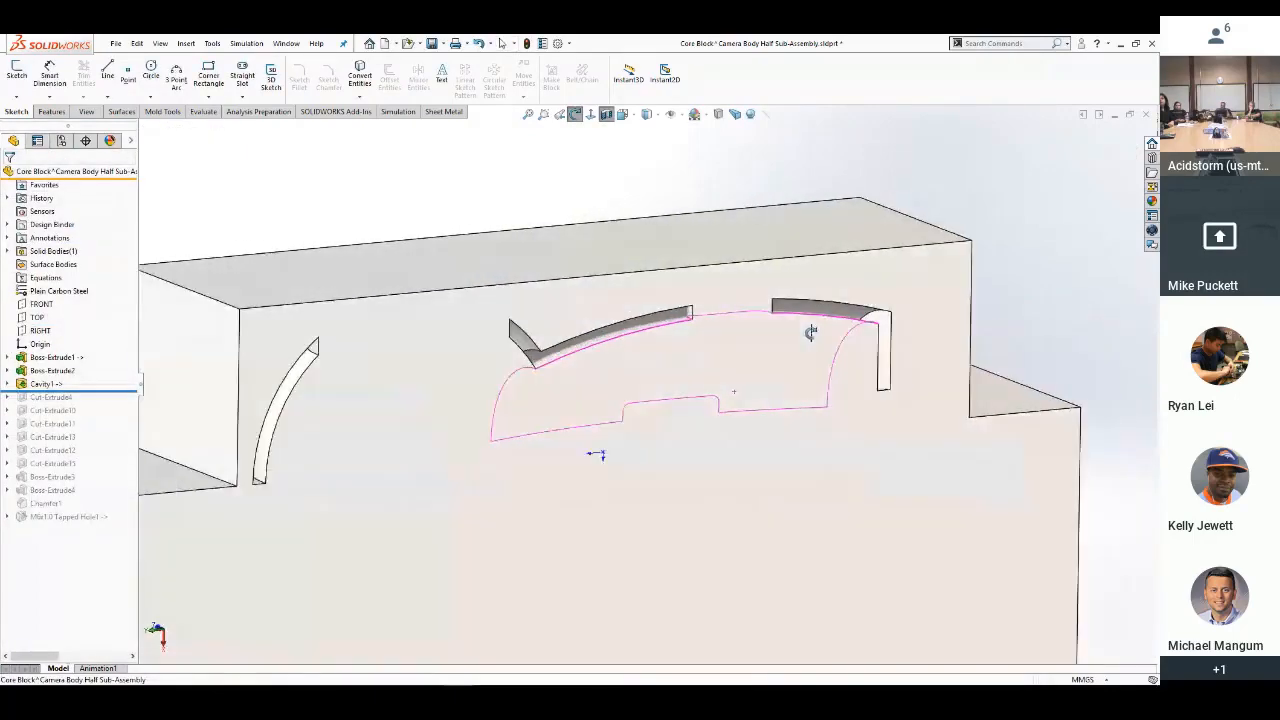
{"action": "left_click", "coordinate": [300, 377]}
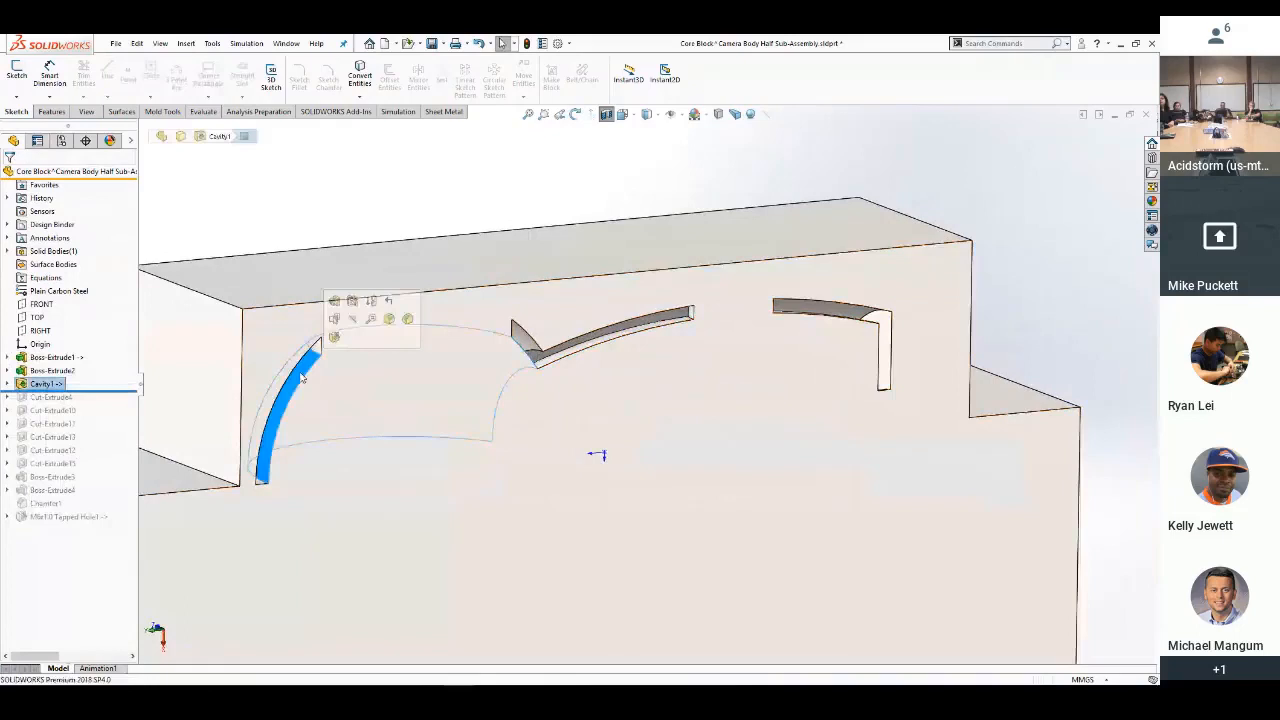
{"action": "left_click", "coordinate": [276, 180]}
{"action": "scroll", "coordinate": [255, 206], "scroll_direction": "up", "scroll_amount": 1}
{"action": "scroll", "coordinate": [324, 230], "scroll_direction": "up", "scroll_amount": 1}
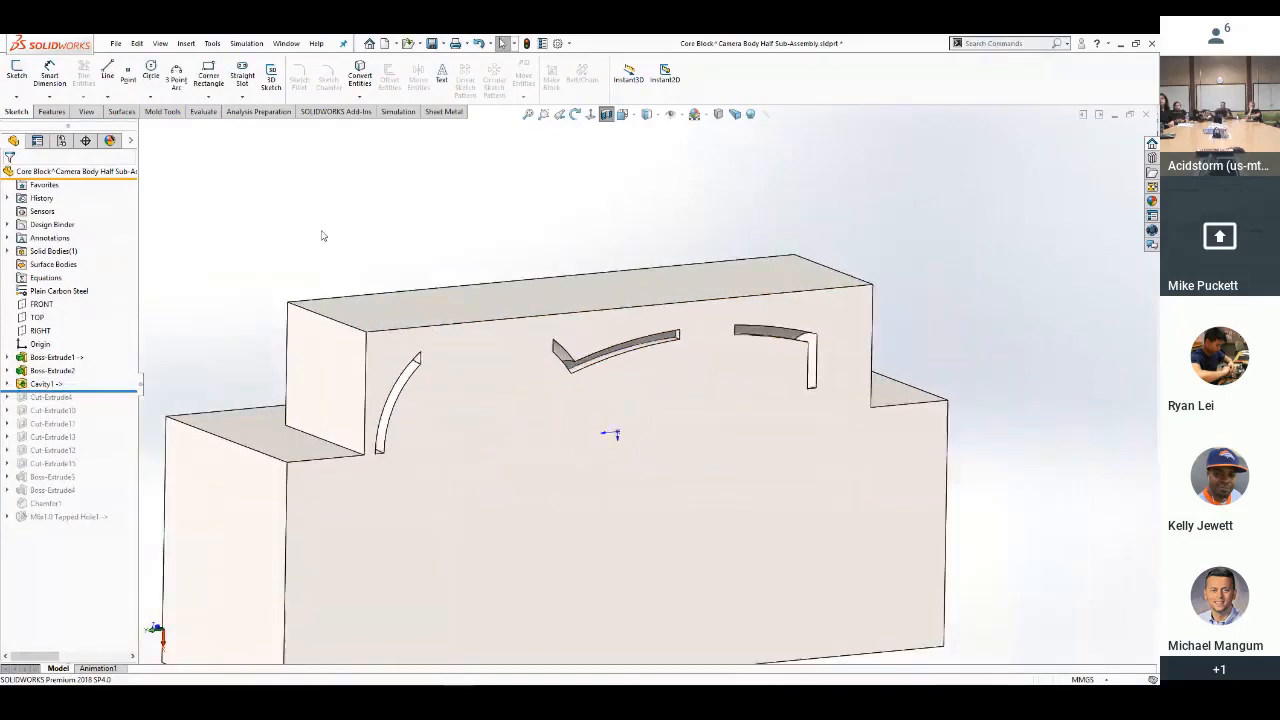
{"action": "middle_click_drag", "start_coordinate": [324, 230], "coordinate": [284, 241]}
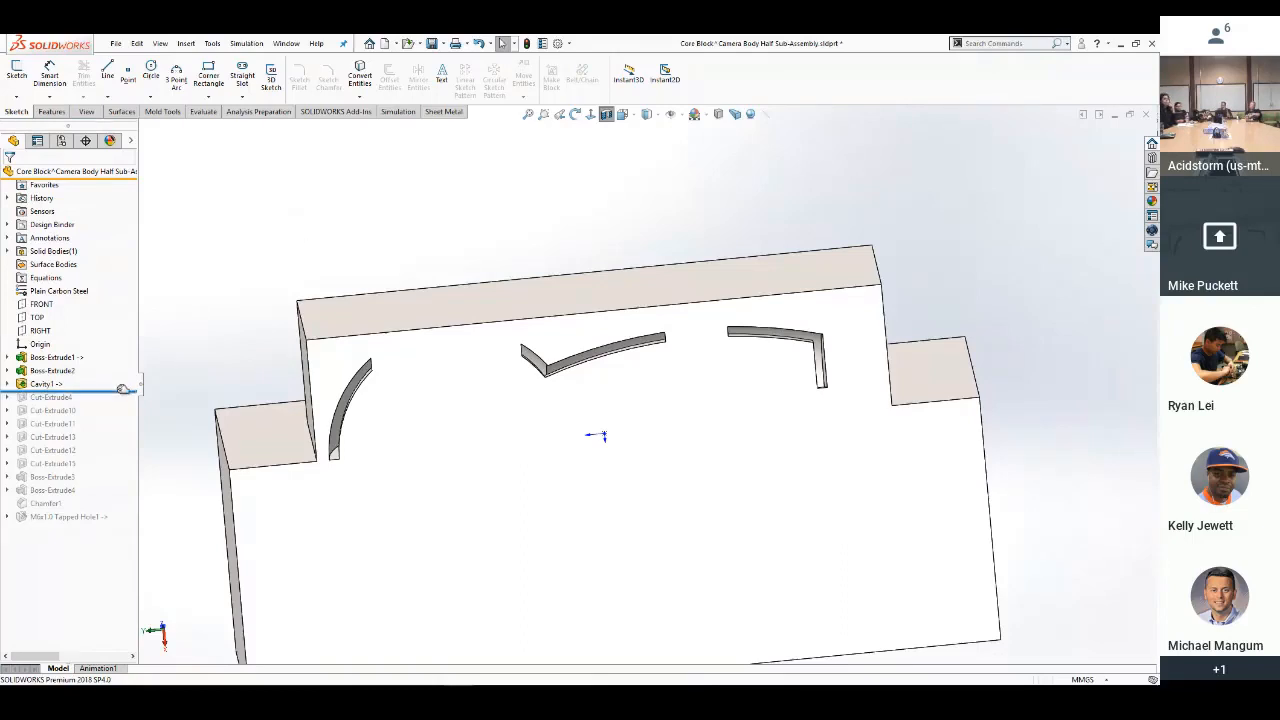
Roll the feature history forward through Cut-Extrude4 and Cut-Extrude10, and turn off the section view
{"action": "left_click_drag", "start_coordinate": [122, 391], "coordinate": [122, 404]}
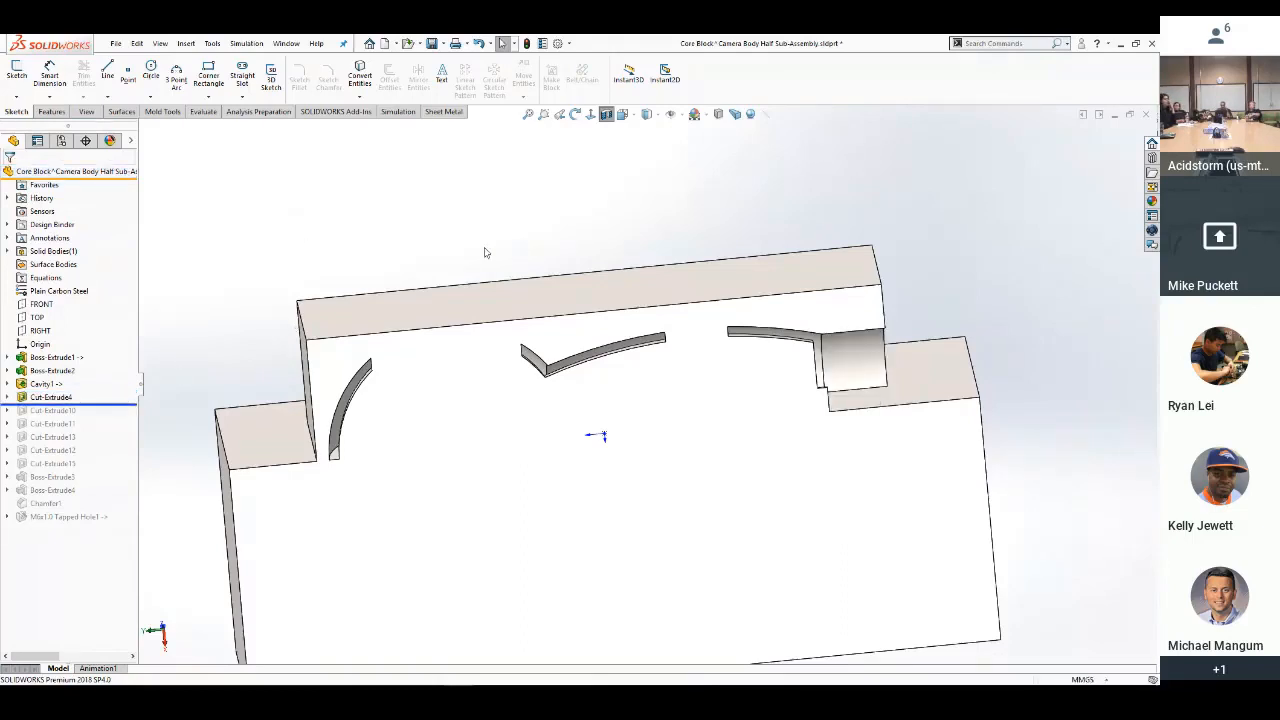
{"action": "middle_click_drag", "start_coordinate": [484, 252], "coordinate": [345, 262]}
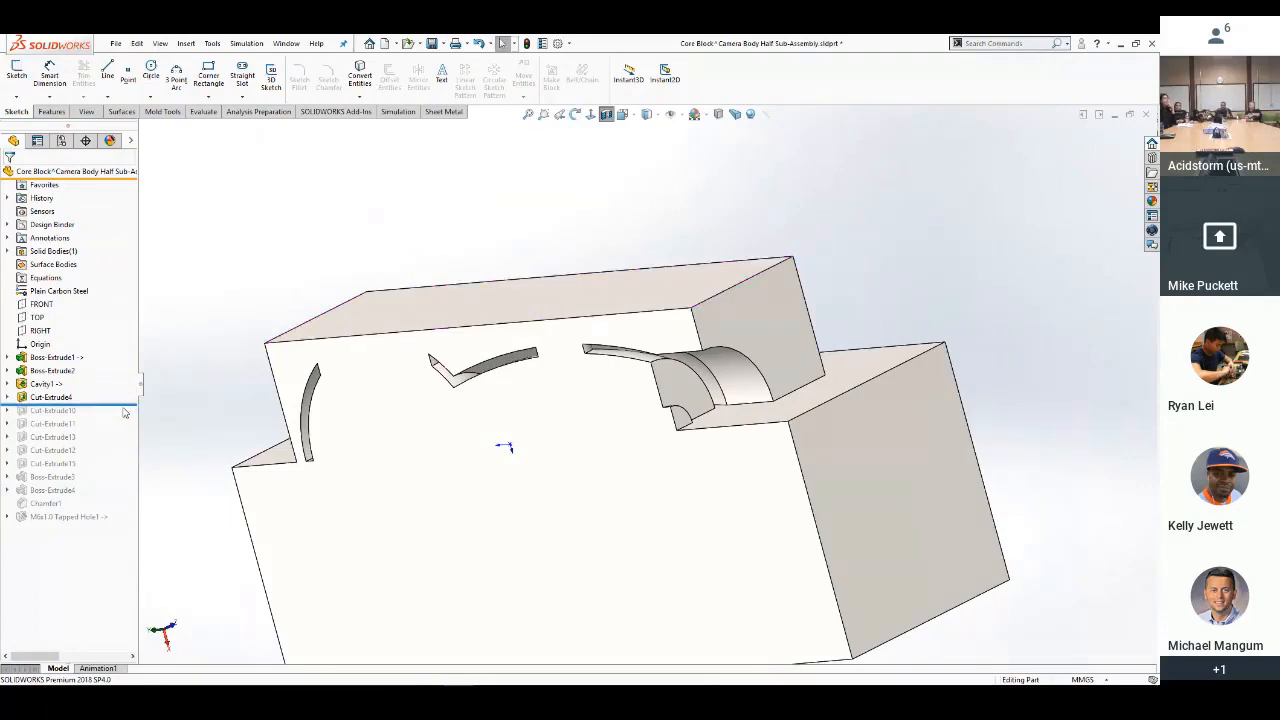
{"action": "left_click_drag", "start_coordinate": [125, 408], "coordinate": [125, 418]}
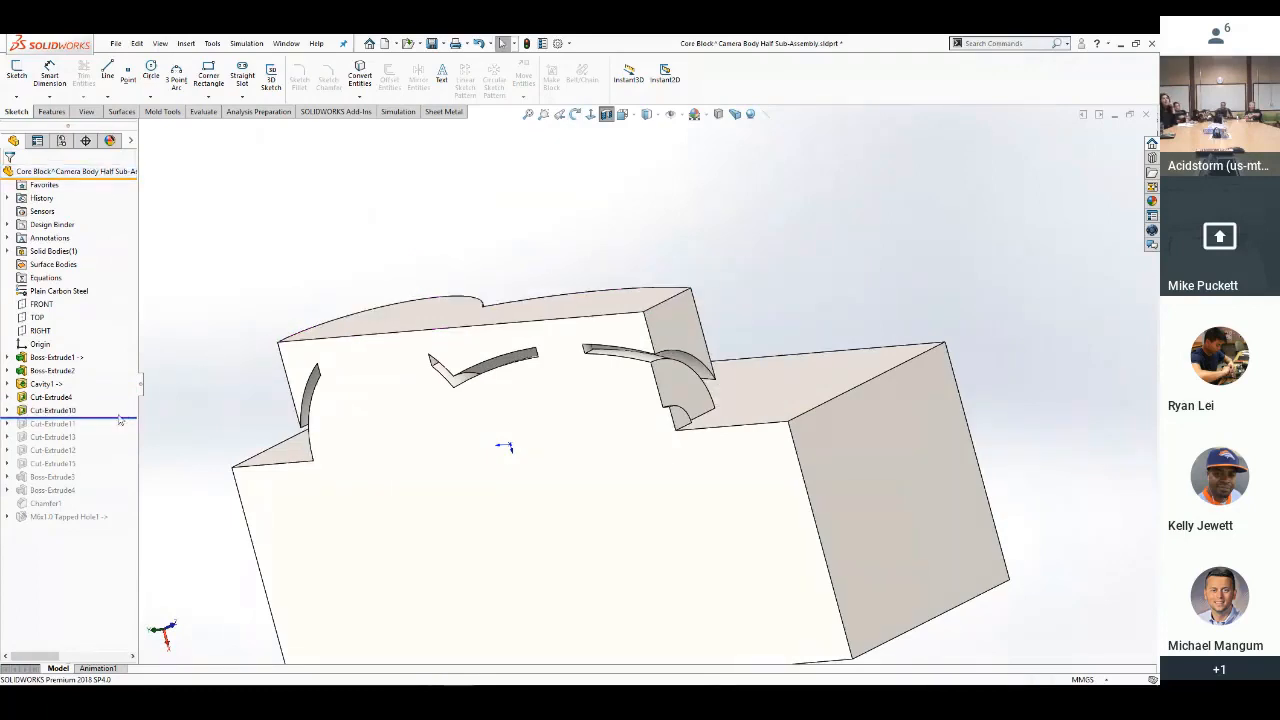
{"action": "left_click", "coordinate": [605, 115]}
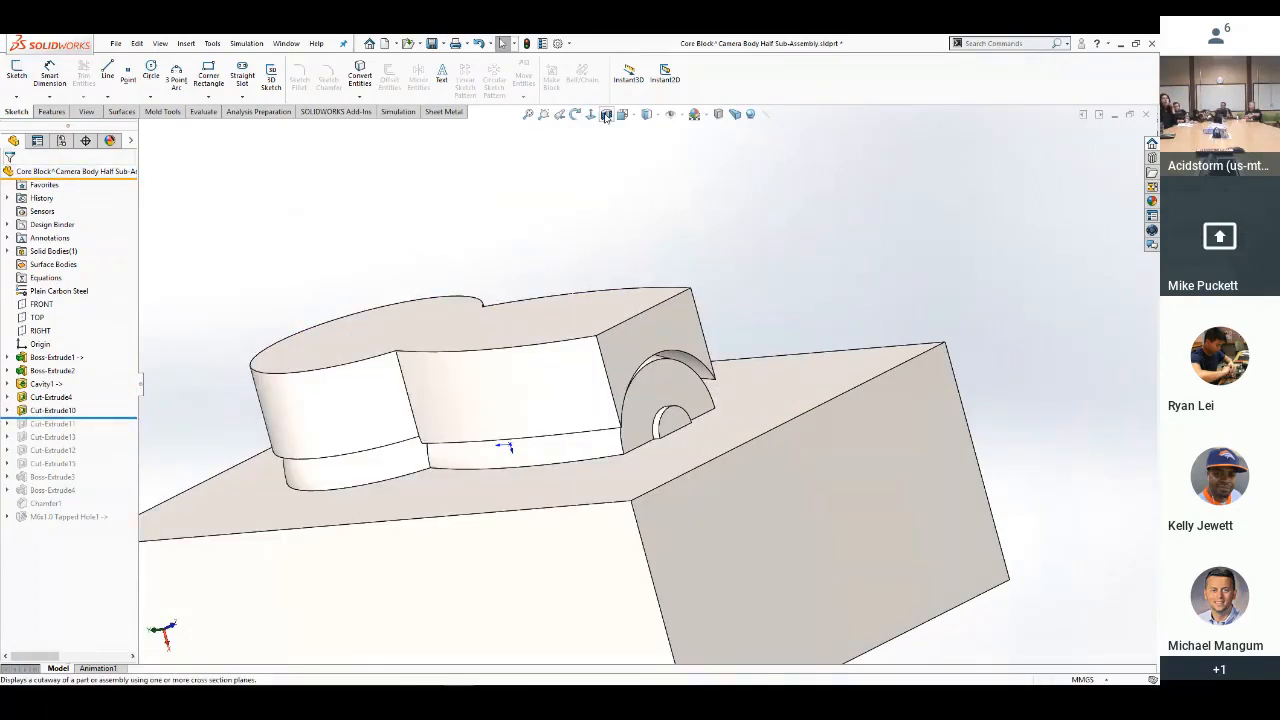
Roll the history forward to Cut-Extrude12 and on to Boss-Extrude3, and select Boss-Extrude3 to examine the feature it adds
{"action": "middle_click_drag", "start_coordinate": [295, 257], "coordinate": [322, 268]}
{"action": "left_click_drag", "start_coordinate": [114, 417], "coordinate": [125, 456]}
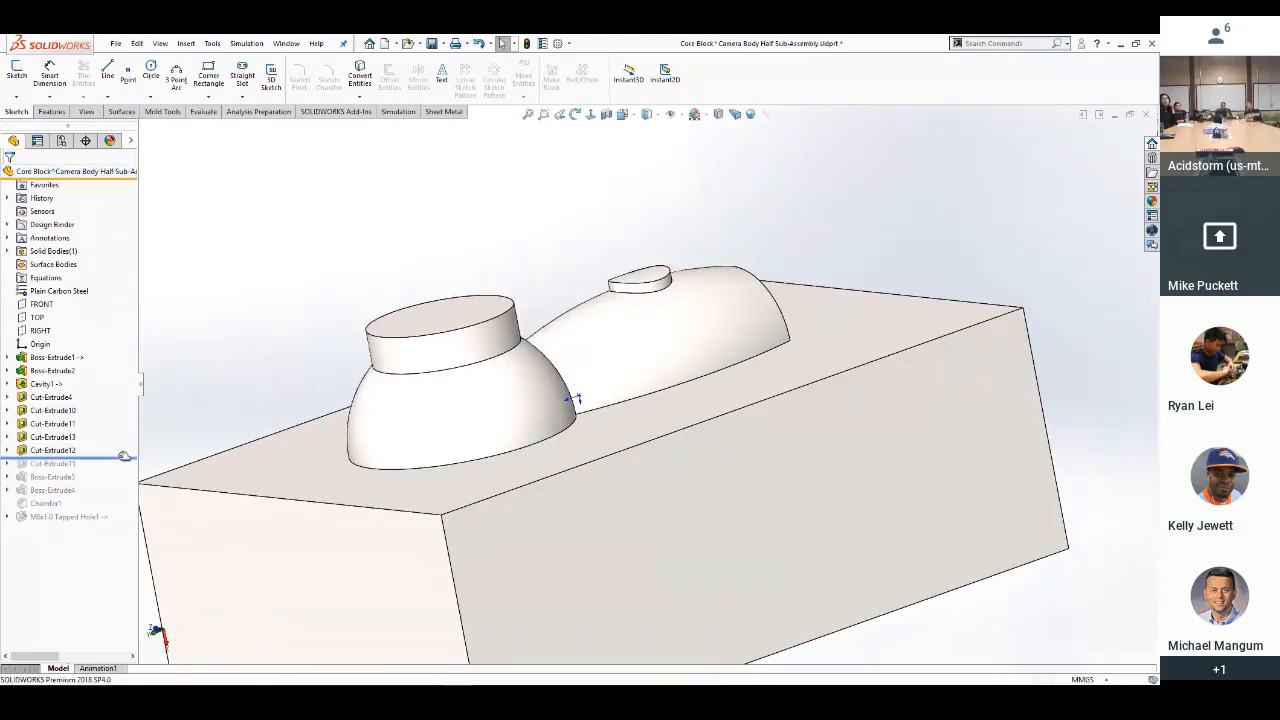
{"action": "key", "text": "f"}
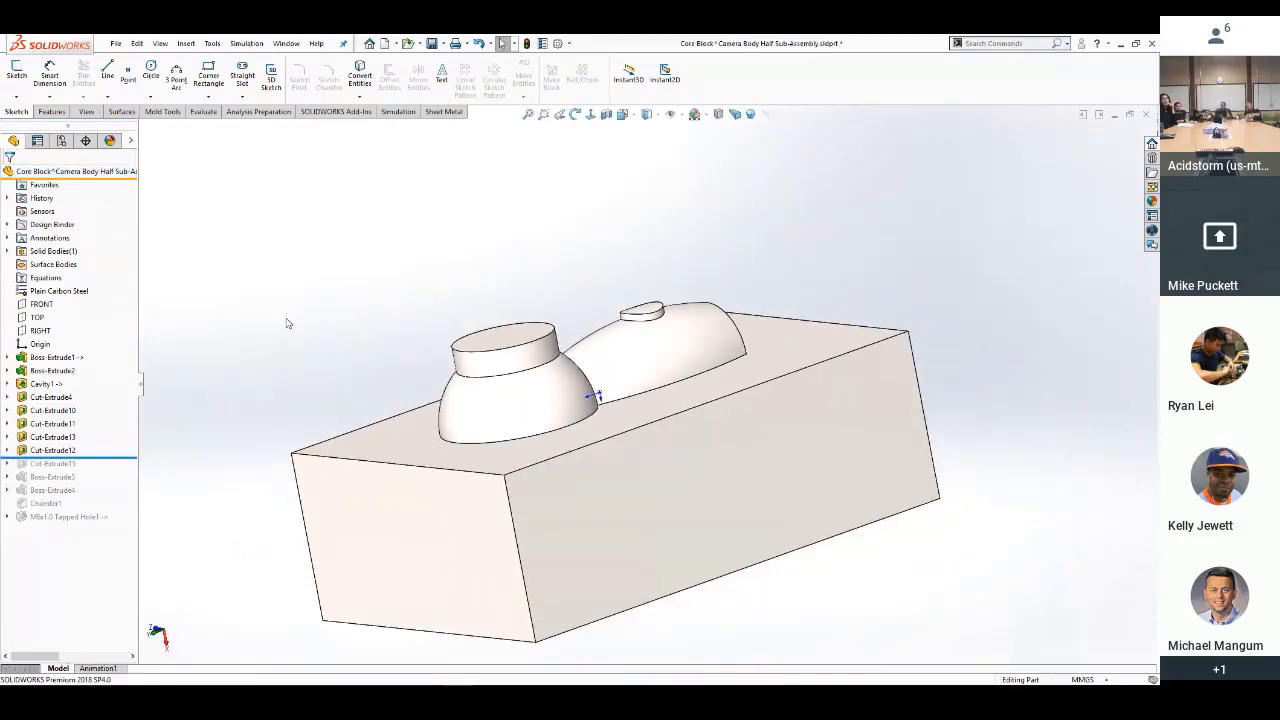
{"action": "left_click_drag", "start_coordinate": [101, 459], "coordinate": [128, 483]}
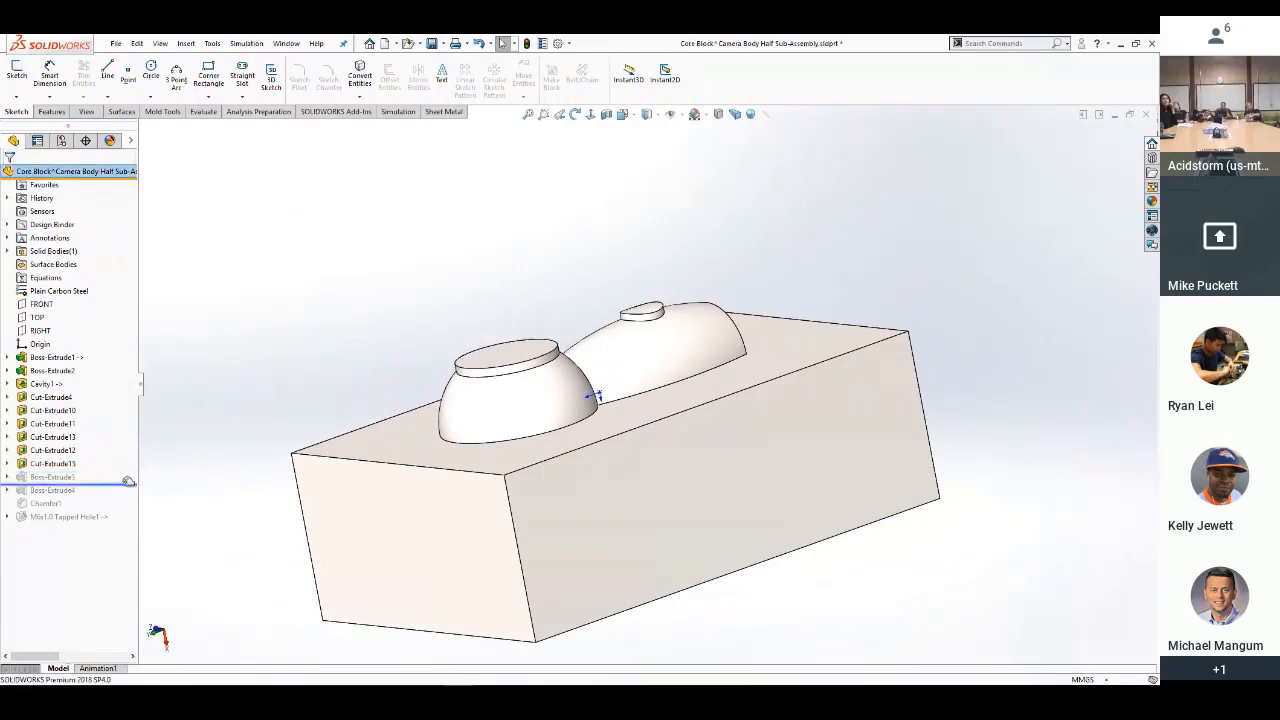
{"action": "middle_click_drag", "start_coordinate": [320, 357], "coordinate": [558, 326]}
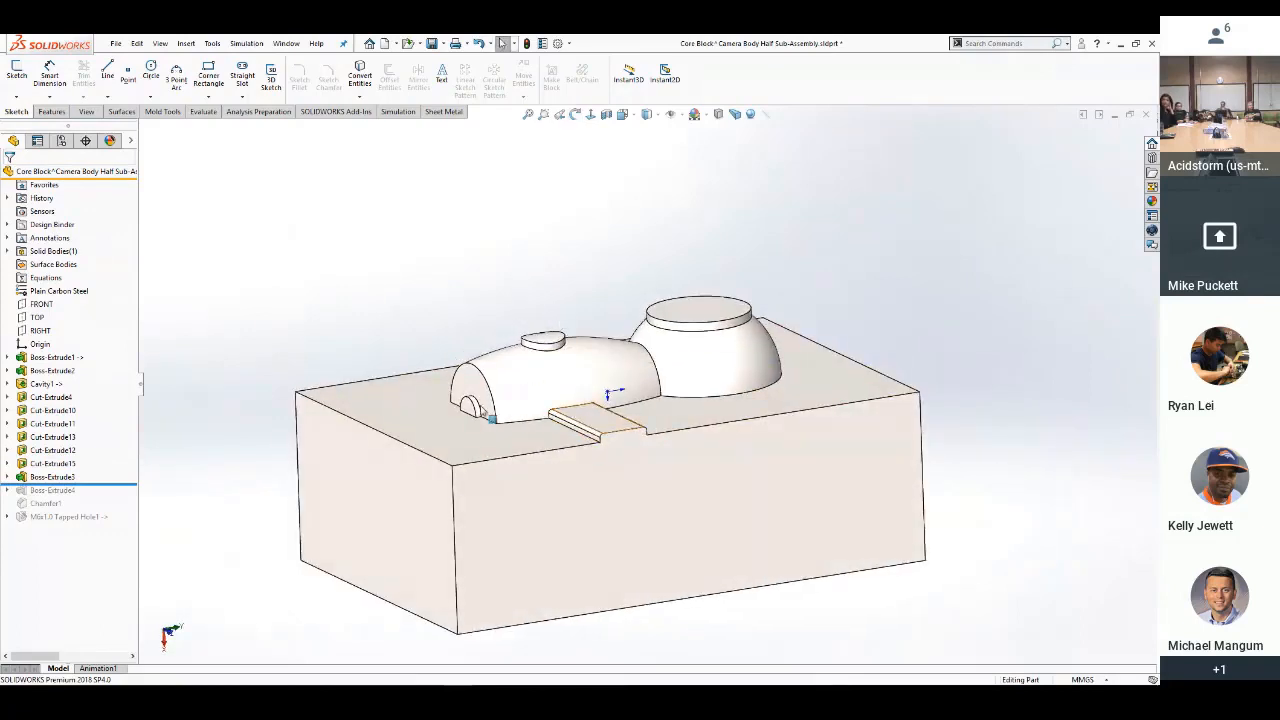
{"action": "left_click", "coordinate": [62, 480]}
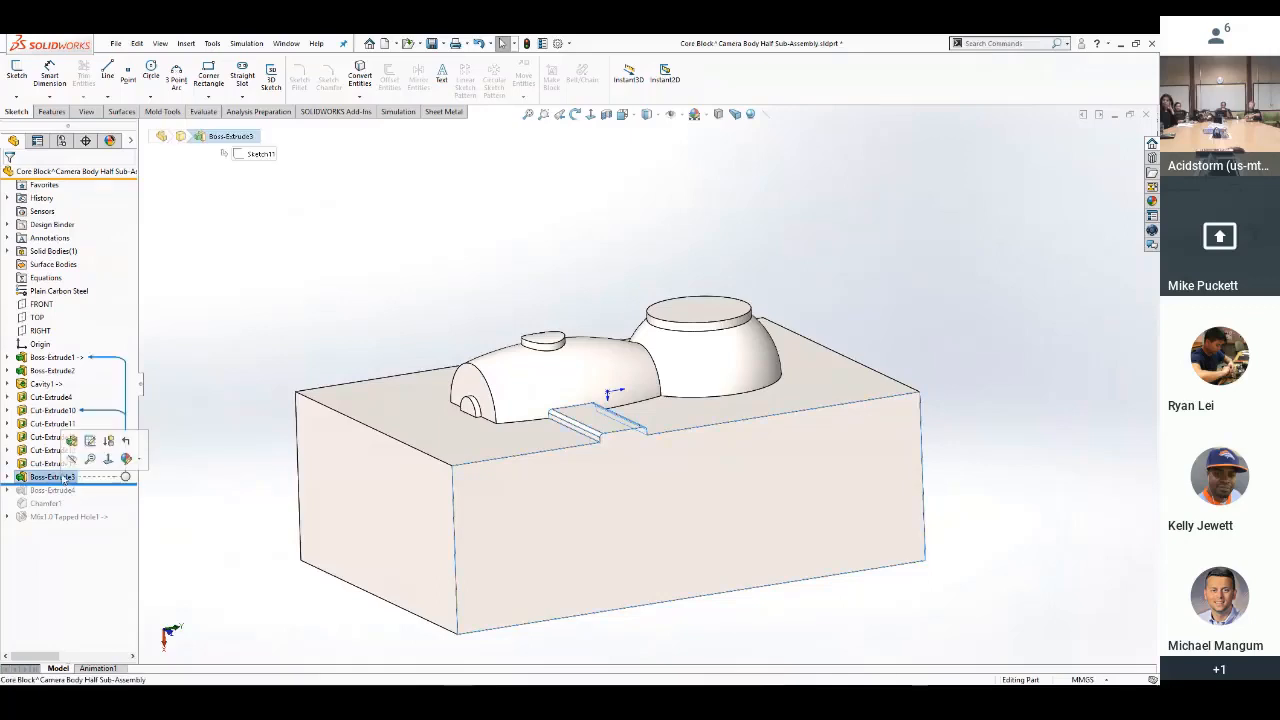
Open the sketch of Boss-Extrude3 for editing, measure the profile line along the block's edge, and exit the sketch
{"action": "left_click", "coordinate": [94, 445]}
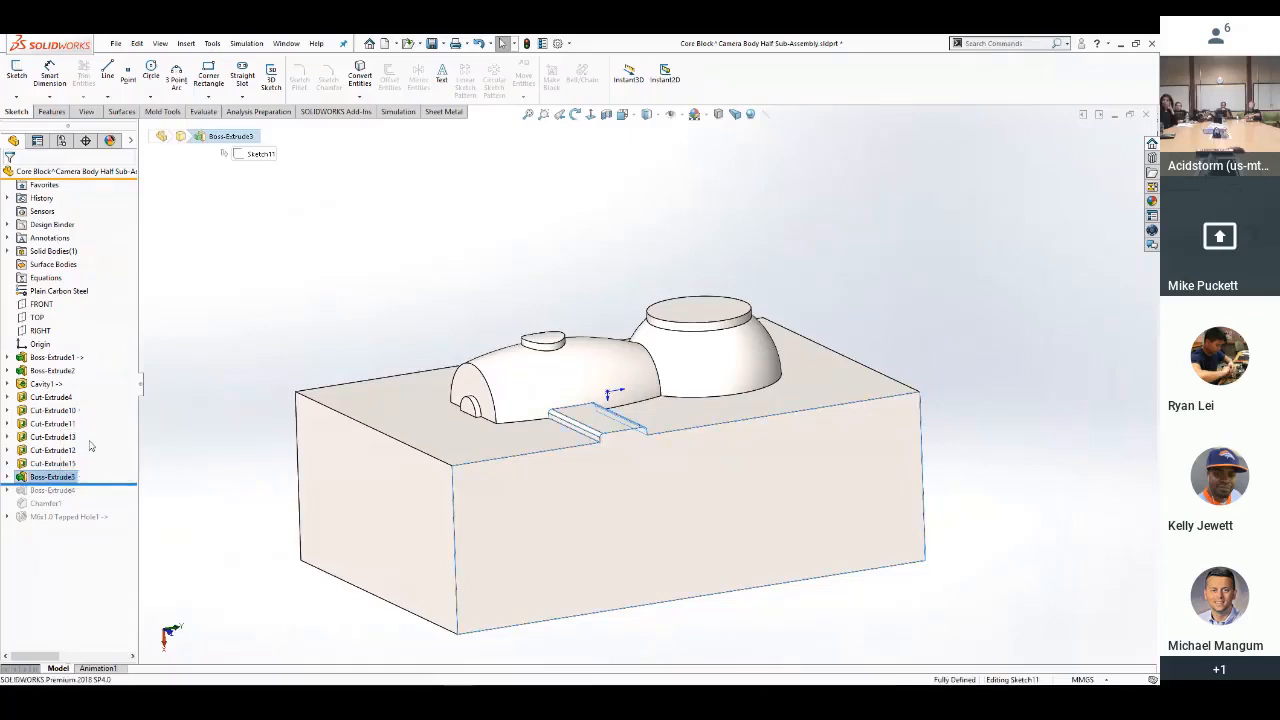
{"action": "left_click", "coordinate": [591, 115]}
{"action": "scroll", "coordinate": [591, 462], "scroll_direction": "down", "scroll_amount": 8}
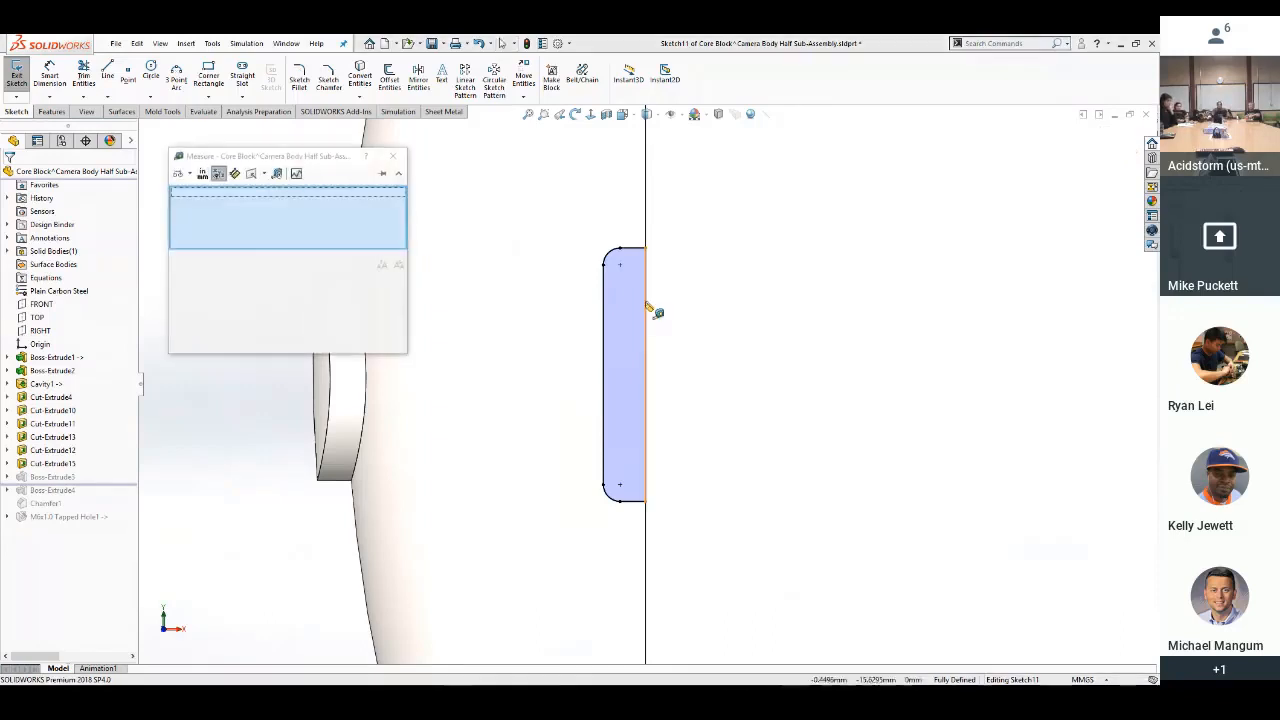
{"action": "left_click", "coordinate": [647, 336]}
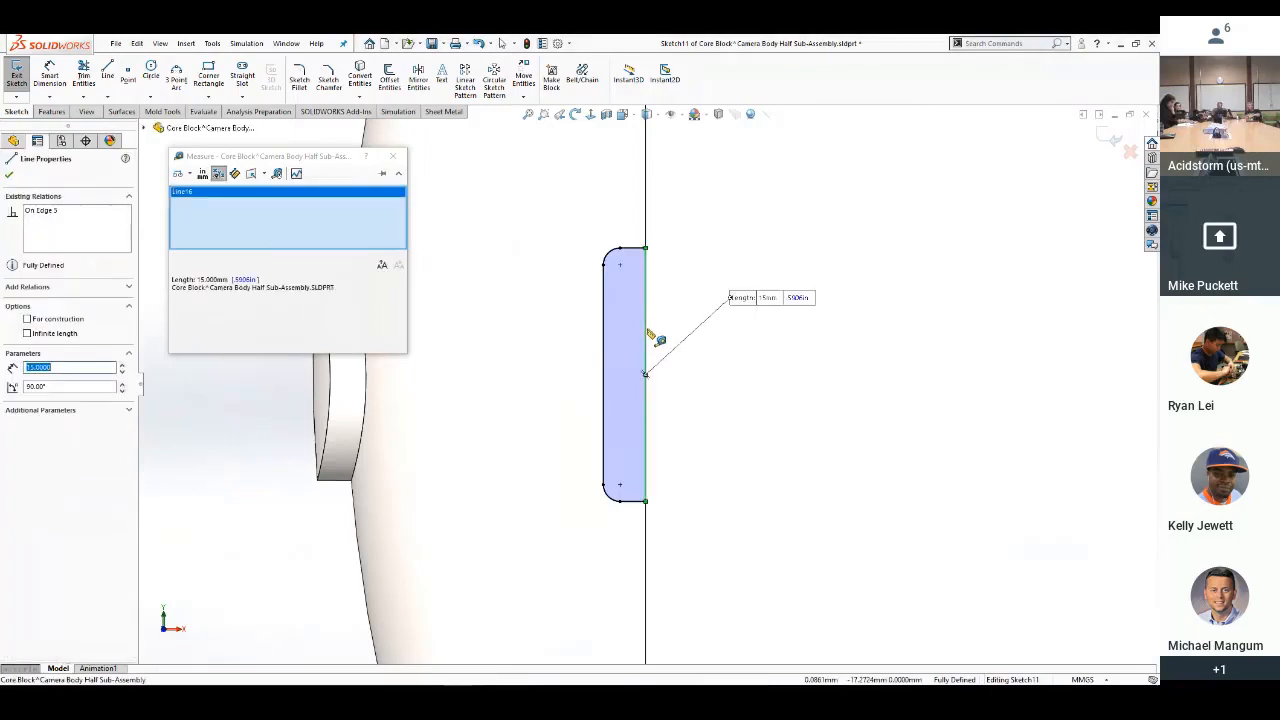
{"action": "key", "text": "Escape"}
{"action": "left_click", "coordinate": [1112, 140]}
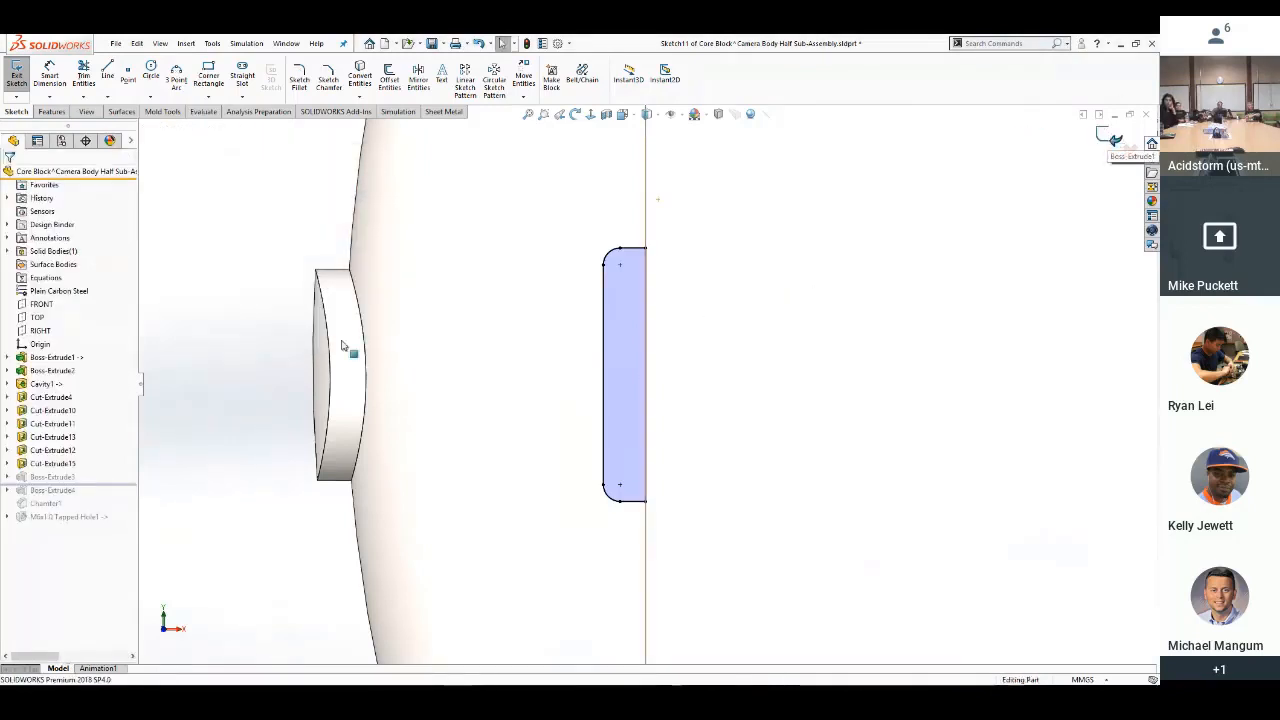
Roll the Core Block's history forward past the M6x1.0 Tapped Hole1 feature and close the part, saving its changes
{"action": "left_click_drag", "start_coordinate": [135, 483], "coordinate": [135, 521]}
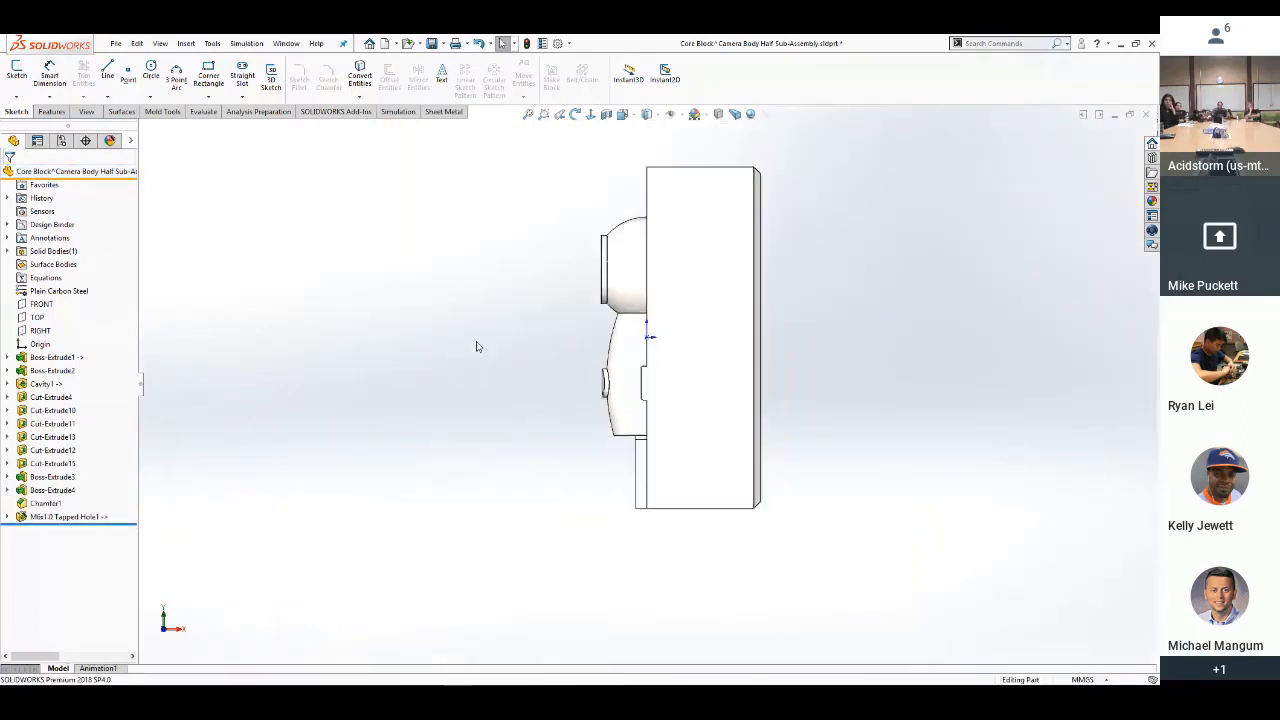
{"action": "middle_click_drag", "start_coordinate": [533, 331], "coordinate": [665, 370]}
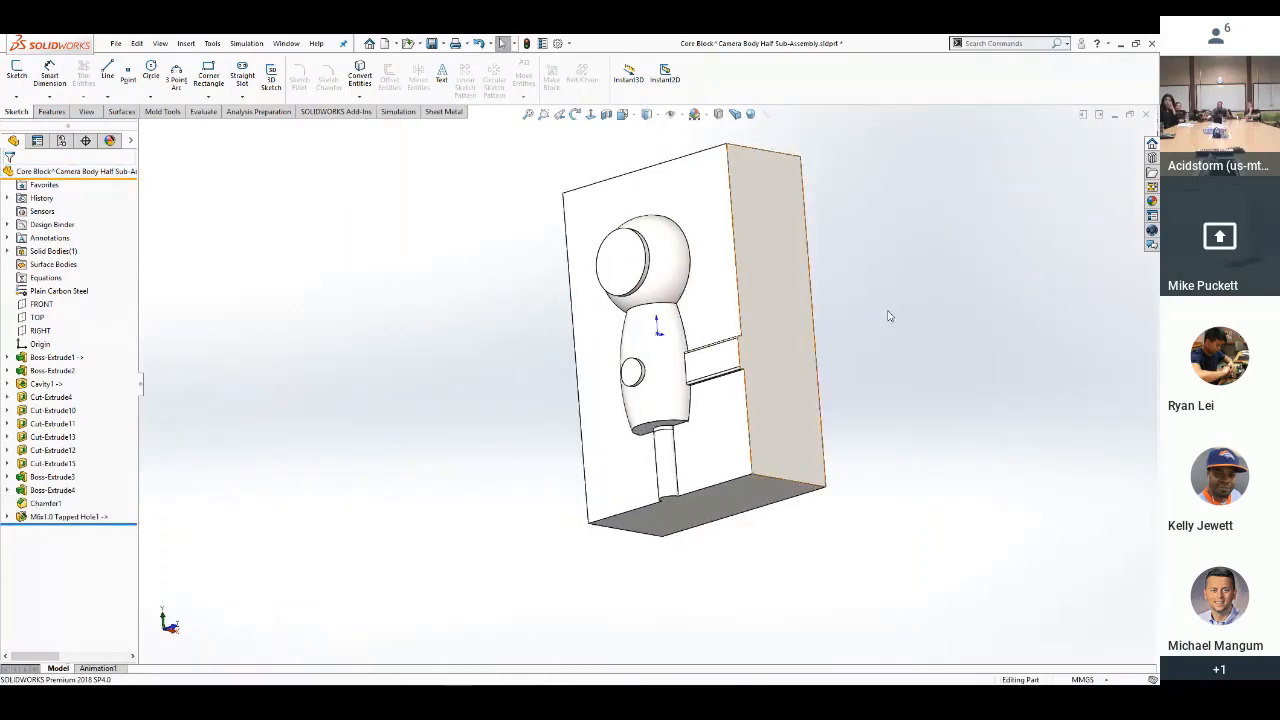
{"action": "left_click", "coordinate": [1147, 114]}
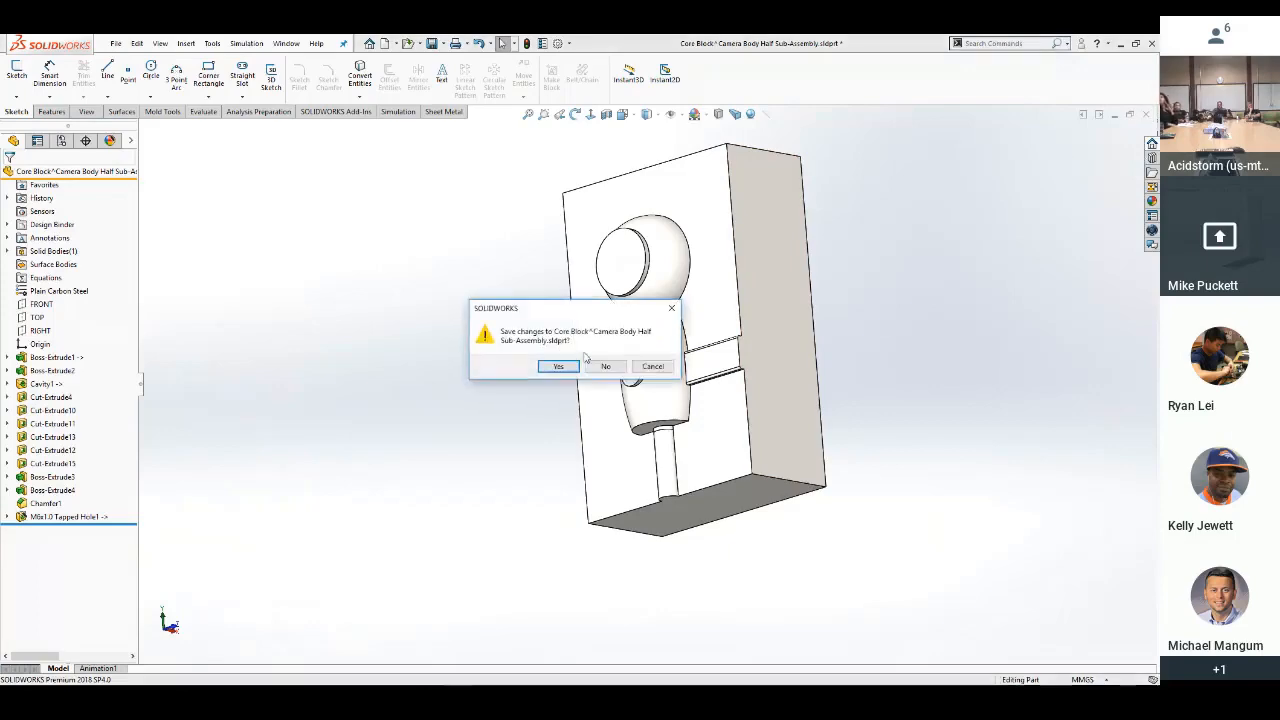
{"action": "left_click", "coordinate": [552, 371]}
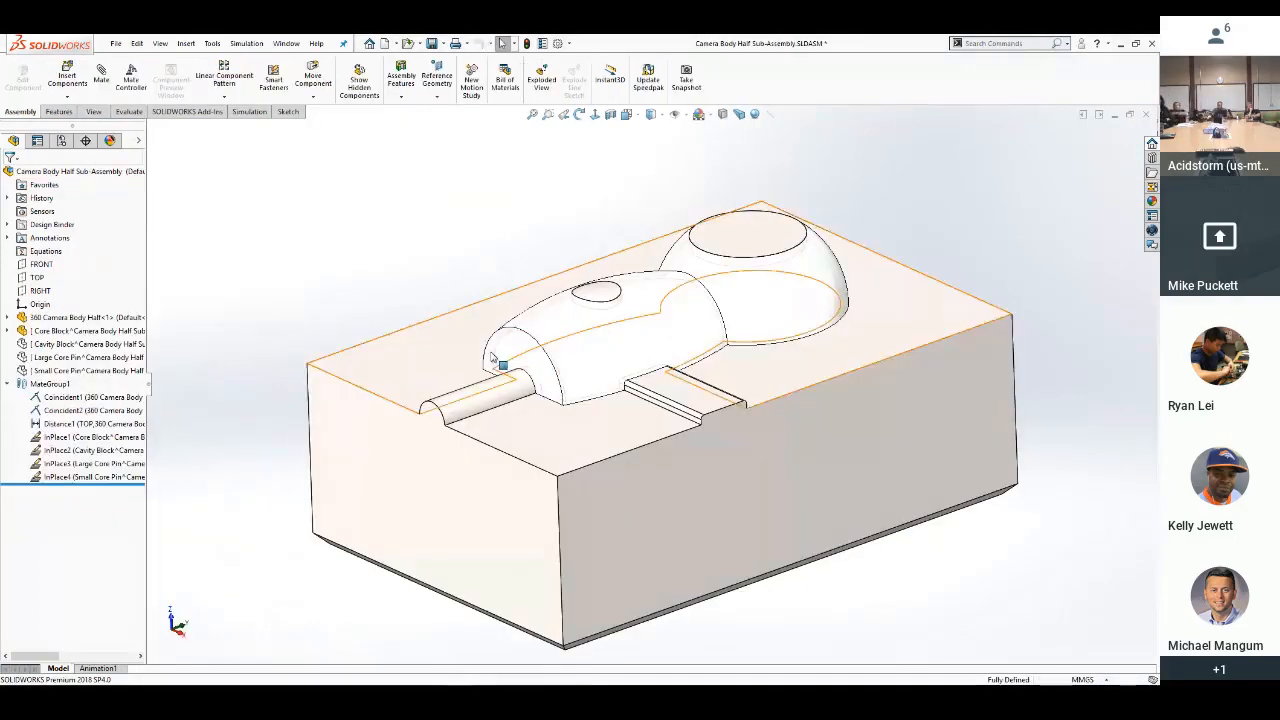
Open the 360 Camera Body Half part from the sub-assembly
{"action": "middle_click_drag", "start_coordinate": [491, 357], "coordinate": [549, 260]}
{"action": "scroll", "coordinate": [540, 254], "scroll_direction": "down", "scroll_amount": 5}
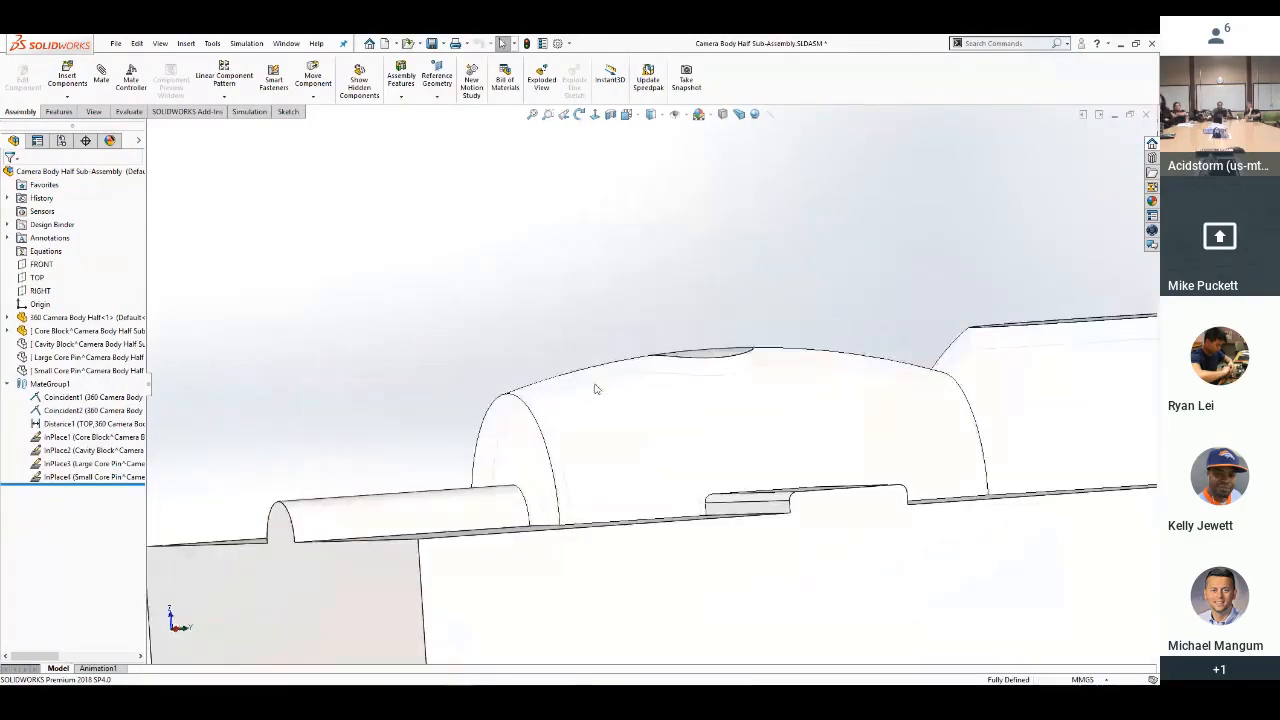
{"action": "left_click", "coordinate": [590, 385]}
{"action": "left_click", "coordinate": [625, 292]}
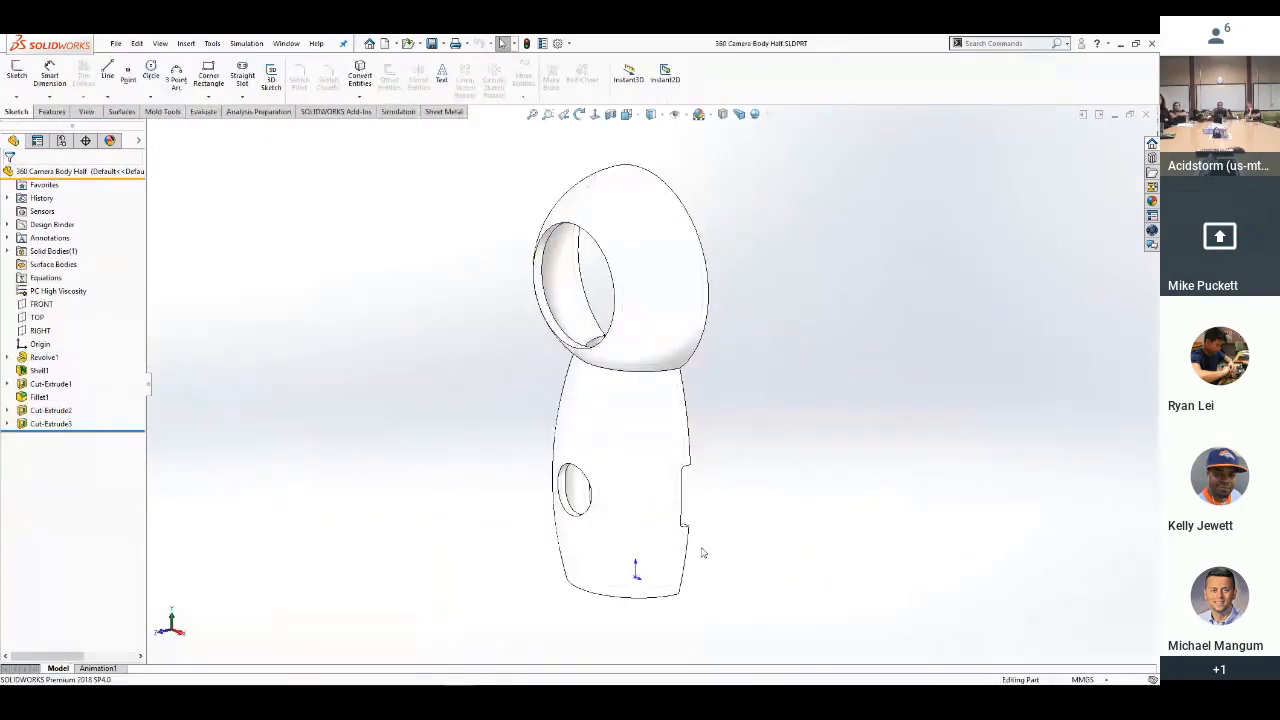
Edit the sketch of Cut-Extrude1, set the rectangular cutout's height to 18 mm, and exit the sketch
{"action": "middle_click_drag", "start_coordinate": [697, 551], "coordinate": [600, 563]}
{"action": "scroll", "coordinate": [600, 563], "scroll_direction": "down", "scroll_amount": 6}
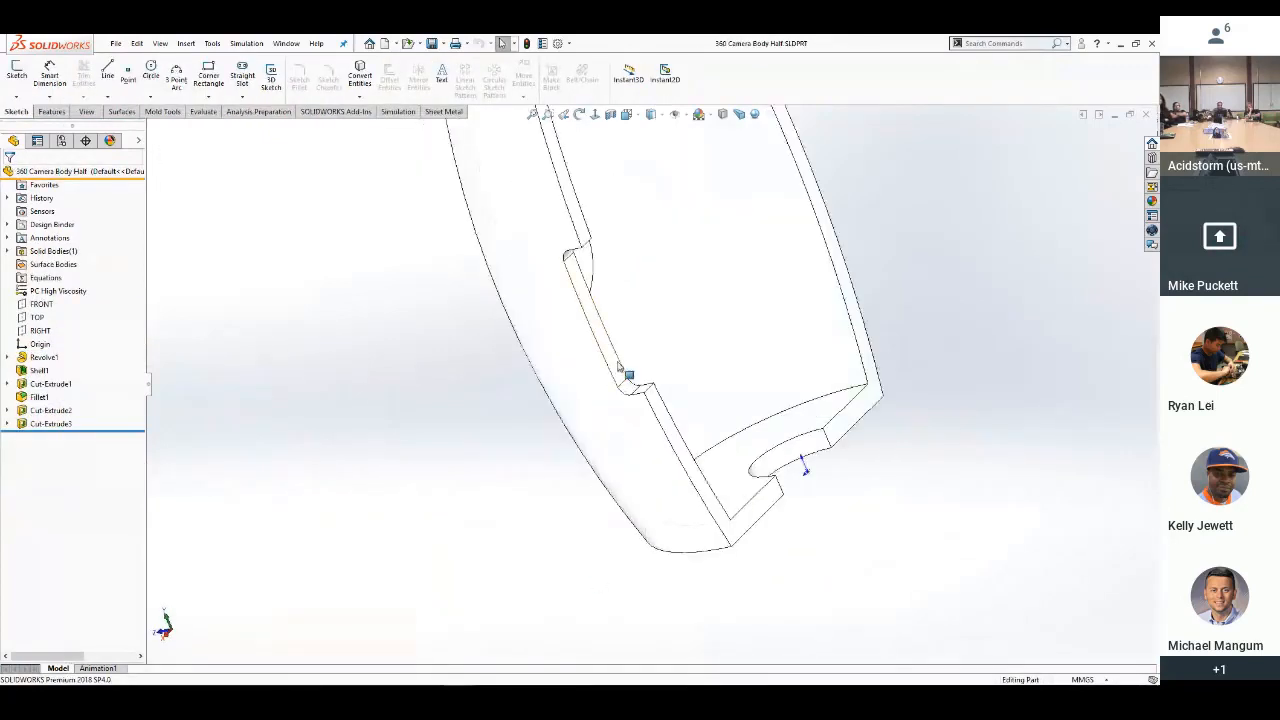
{"action": "left_click", "coordinate": [618, 367]}
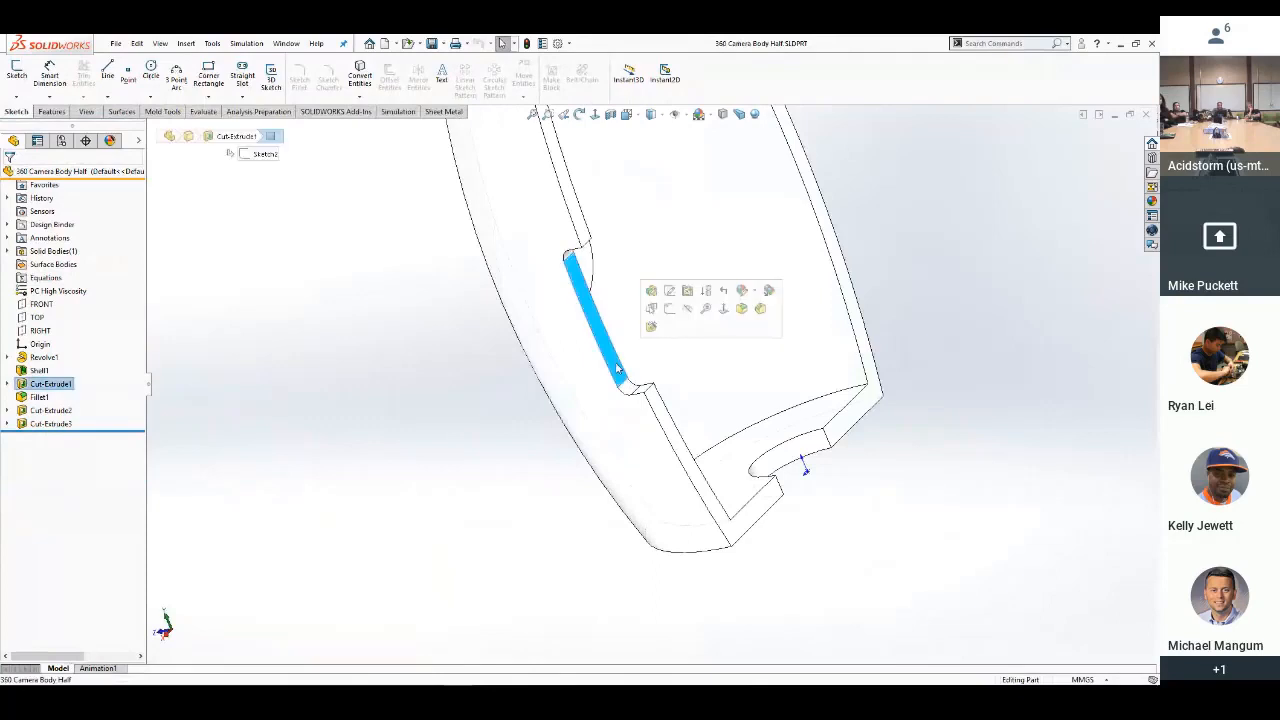
{"action": "left_click", "coordinate": [669, 291]}
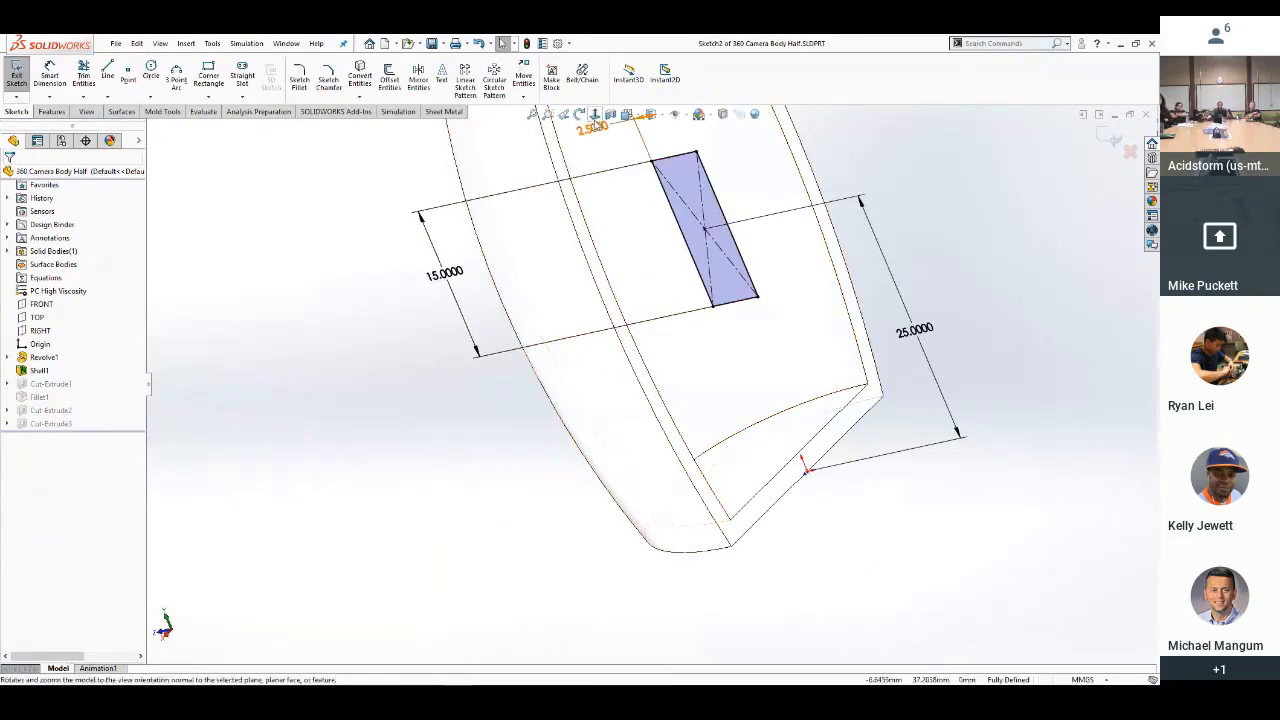
{"action": "left_click", "coordinate": [595, 125]}
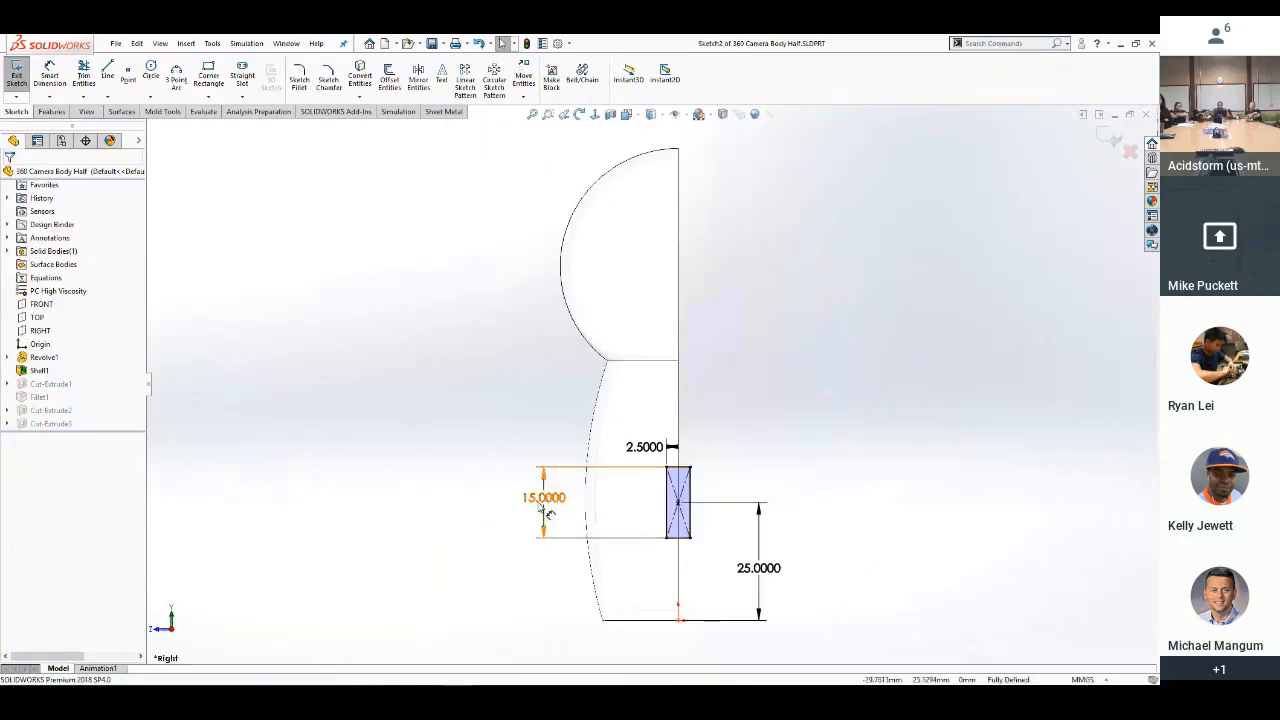
{"action": "double_click", "coordinate": [541, 505]}
{"action": "type", "text": "18"}
{"action": "key", "text": "Return"}
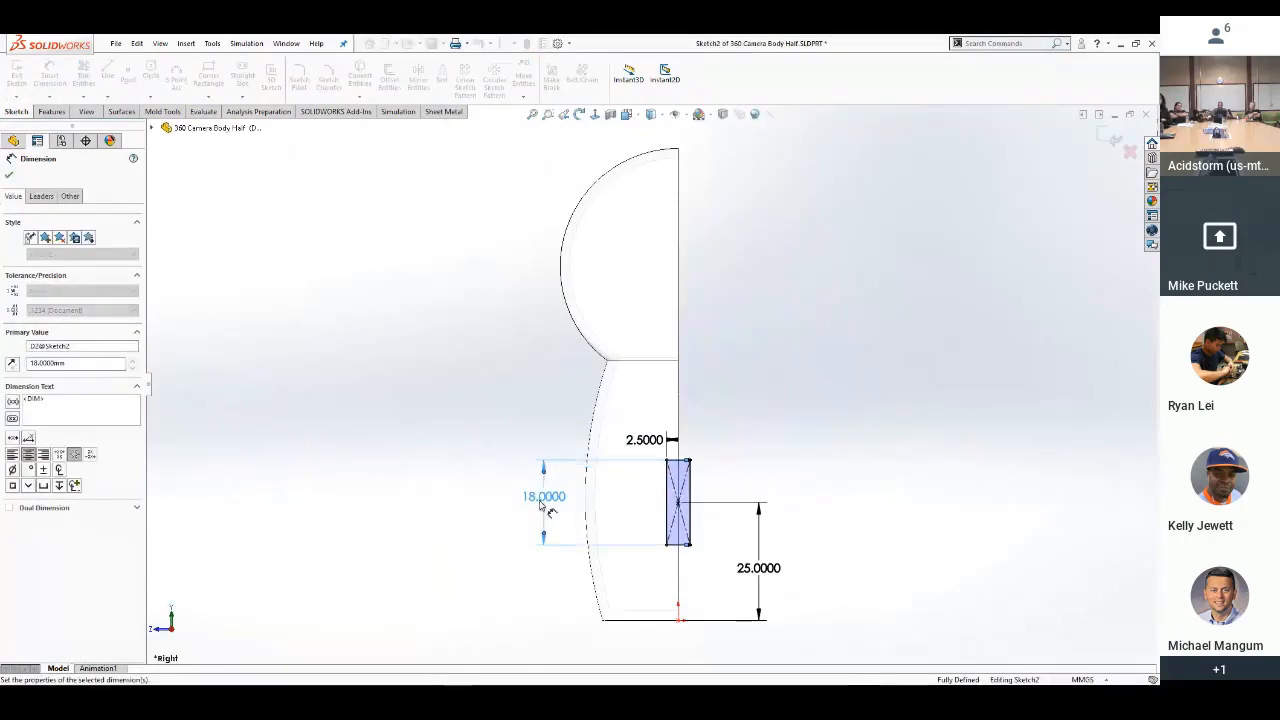
{"action": "left_click", "coordinate": [1110, 138]}
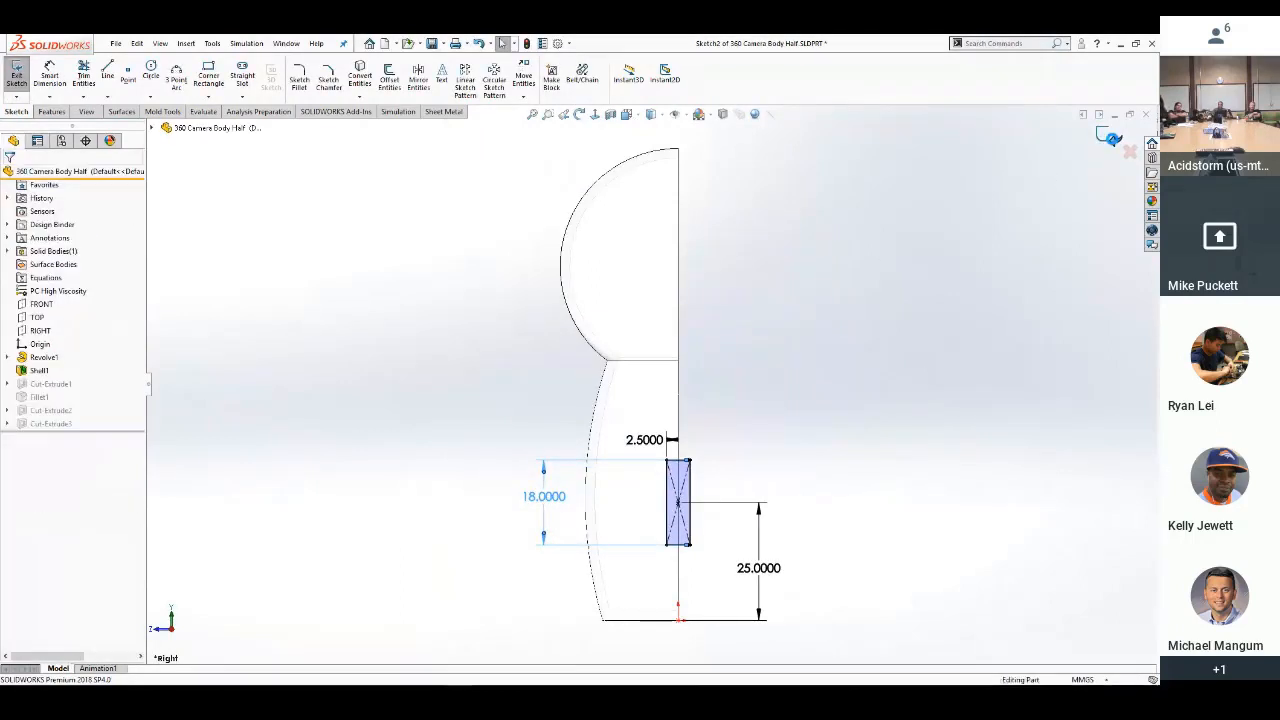
{"action": "left_click", "coordinate": [1110, 138]}
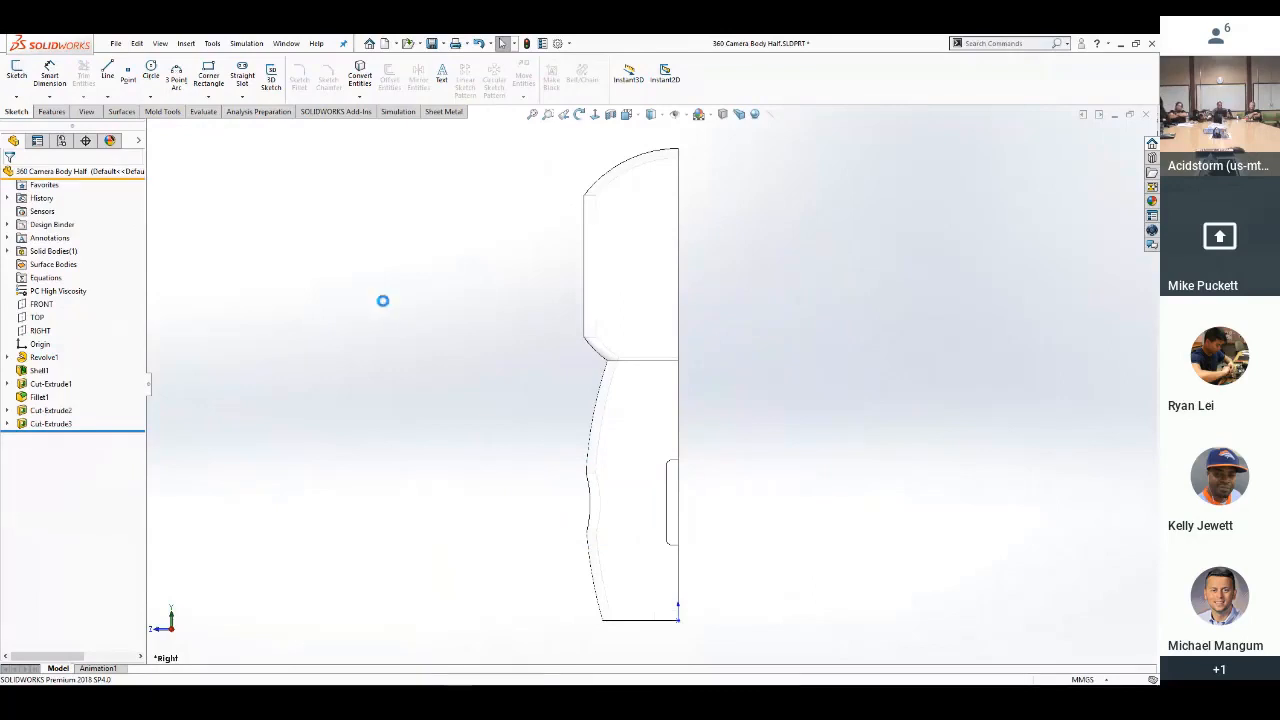
Save the 360 Camera Body Half part and close it to return to the sub-assembly
{"action": "key", "text": "s"}
{"action": "left_click", "coordinate": [554, 311]}
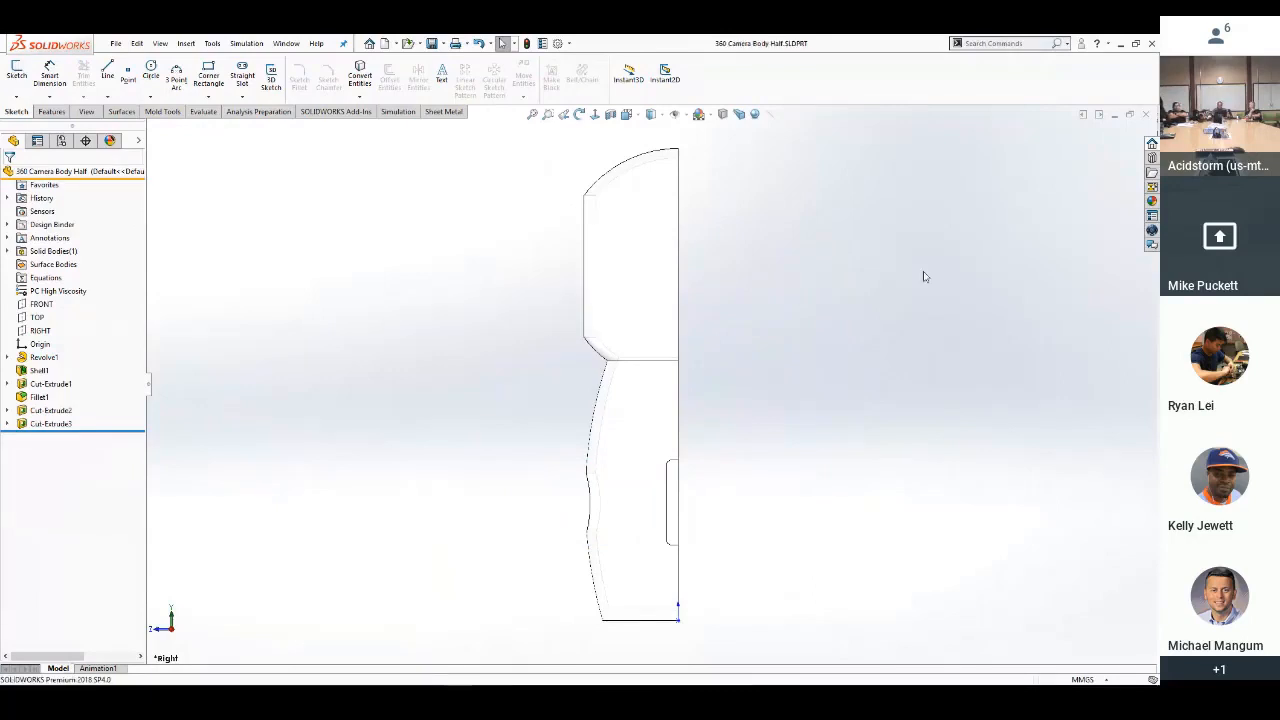
{"action": "left_click", "coordinate": [1146, 115]}
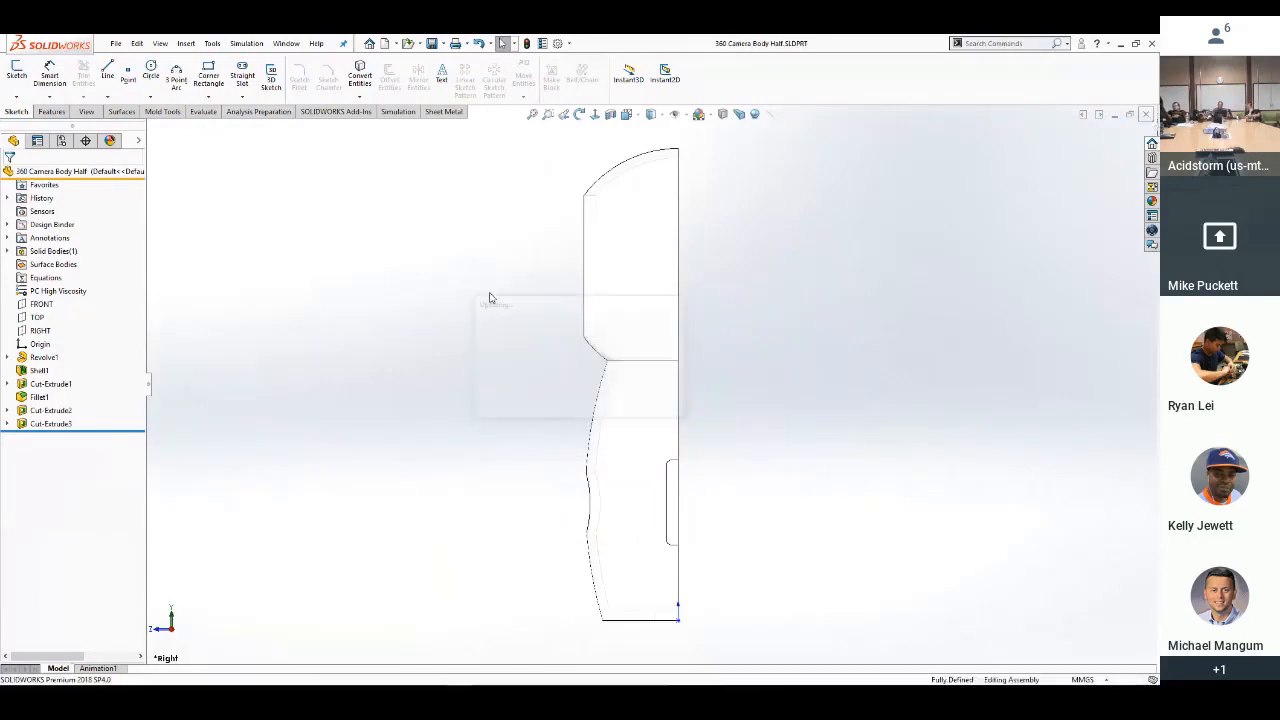
Open the Core Block part from the sub-assembly
{"action": "scroll", "coordinate": [489, 295], "scroll_direction": "up", "scroll_amount": 4}
{"action": "middle_click_drag", "start_coordinate": [449, 330], "coordinate": [420, 345]}
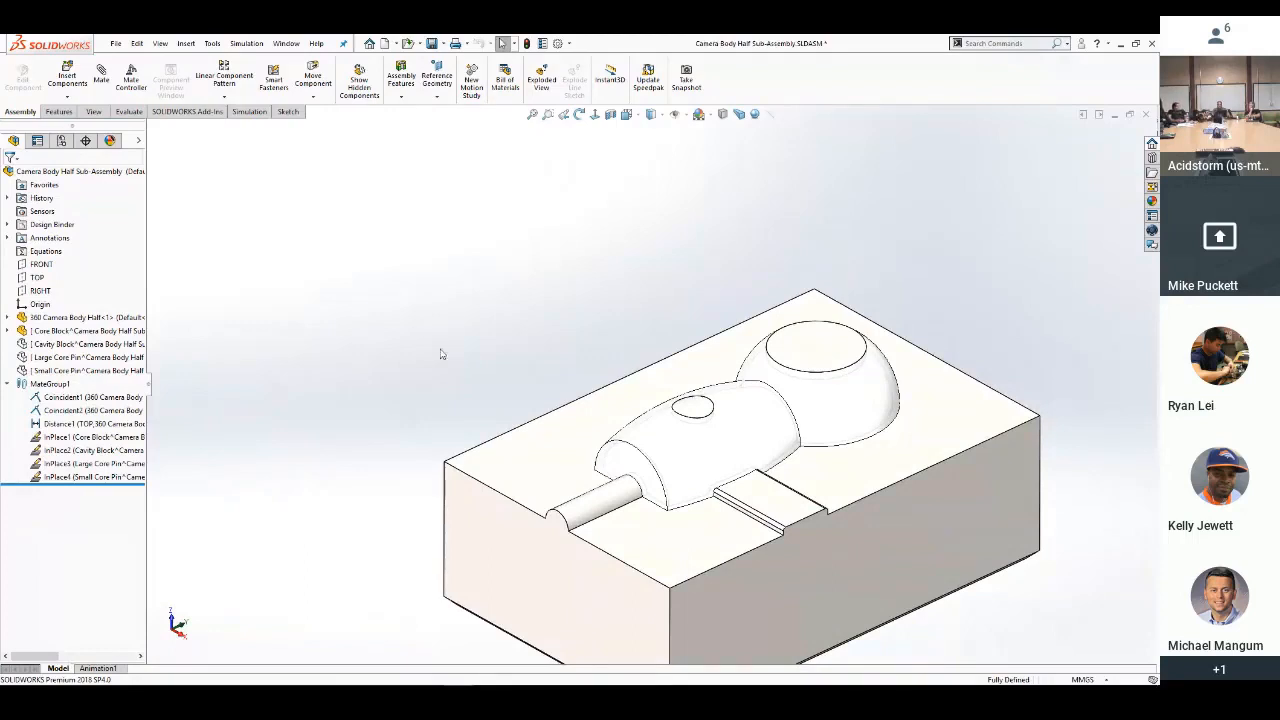
{"action": "left_click", "coordinate": [506, 464]}
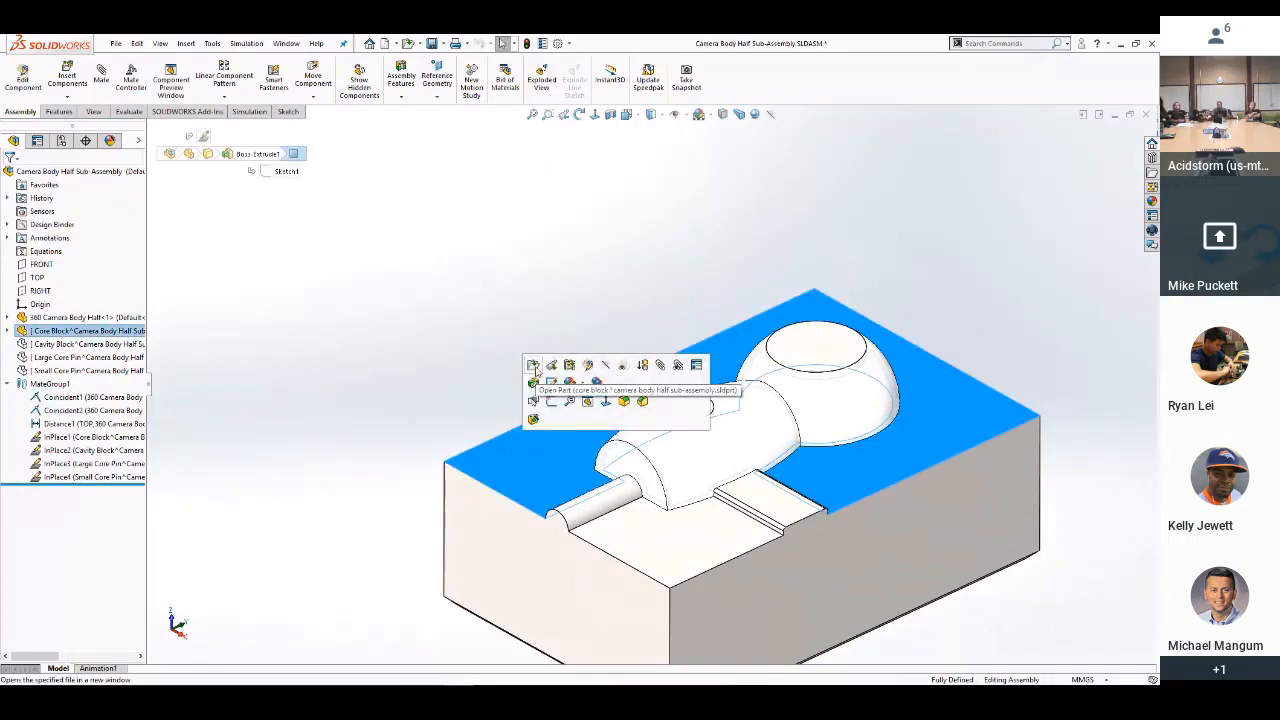
{"action": "left_click", "coordinate": [533, 366]}
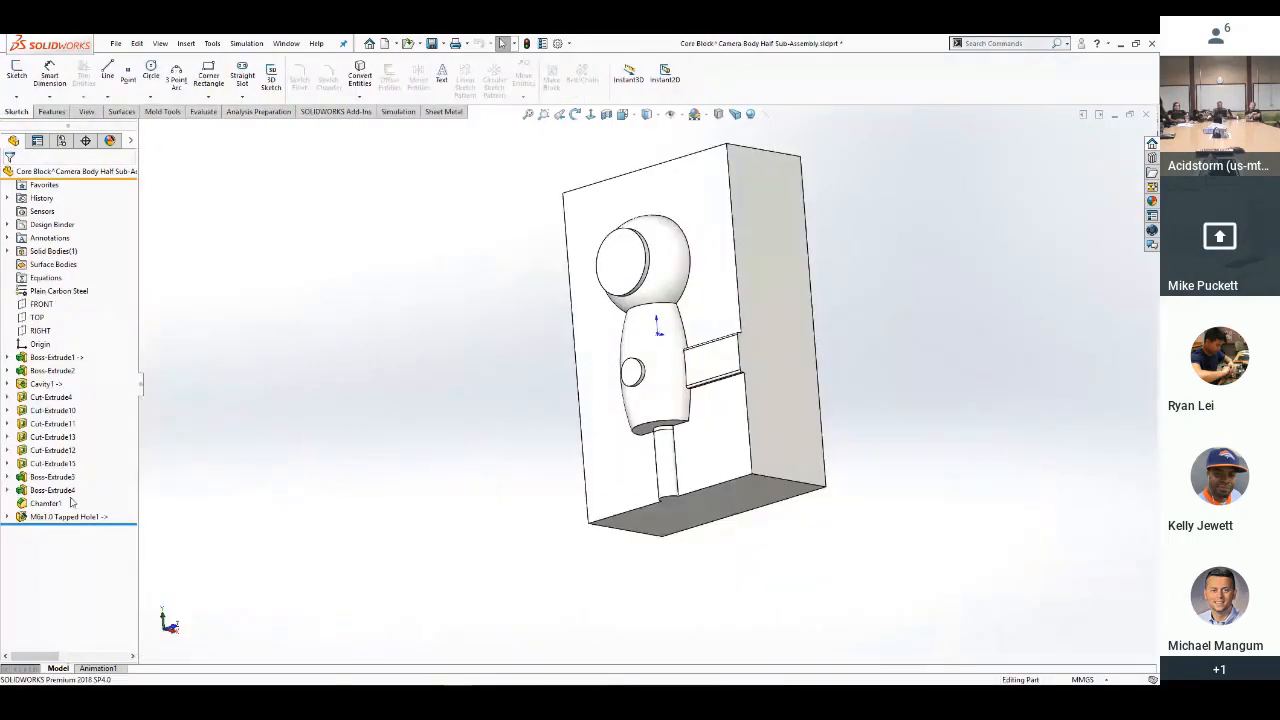
Edit the sketch of Boss-Extrude3, measure its line on the block edge to check the update, and exit the sketch
{"action": "left_click", "coordinate": [66, 482]}
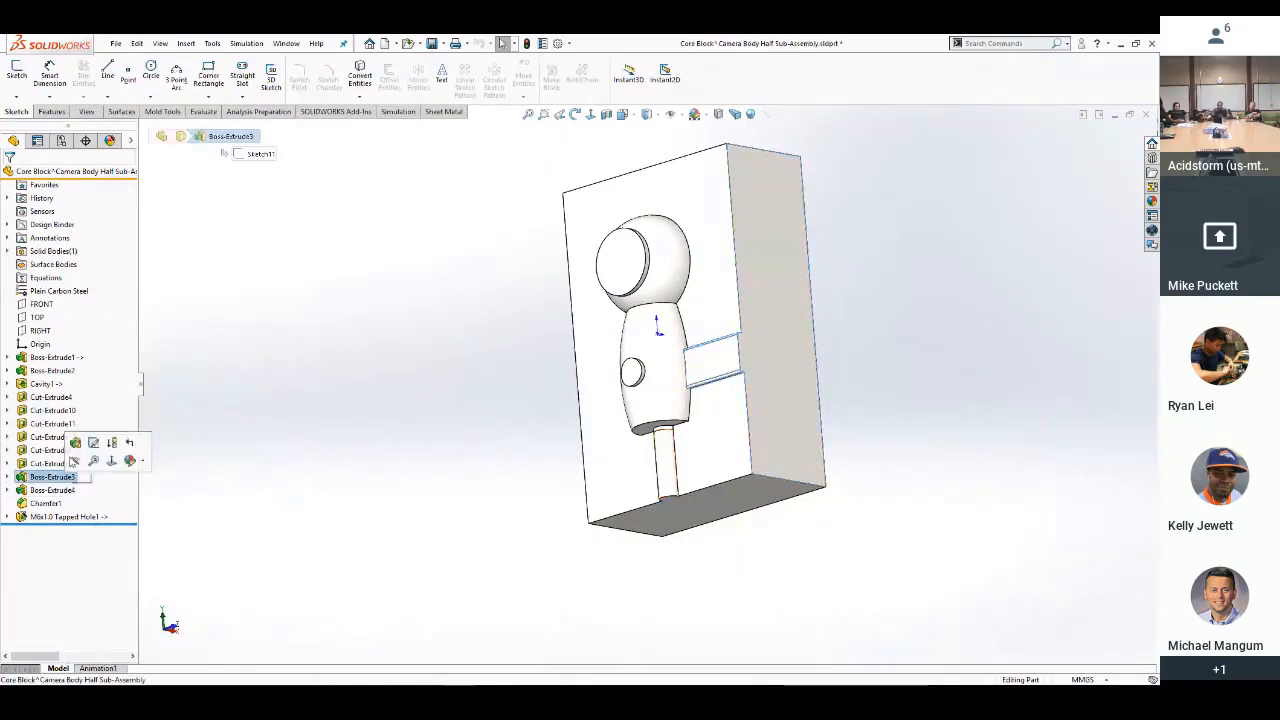
{"action": "left_click", "coordinate": [100, 446]}
{"action": "scroll", "coordinate": [740, 345], "scroll_direction": "down", "scroll_amount": 10}
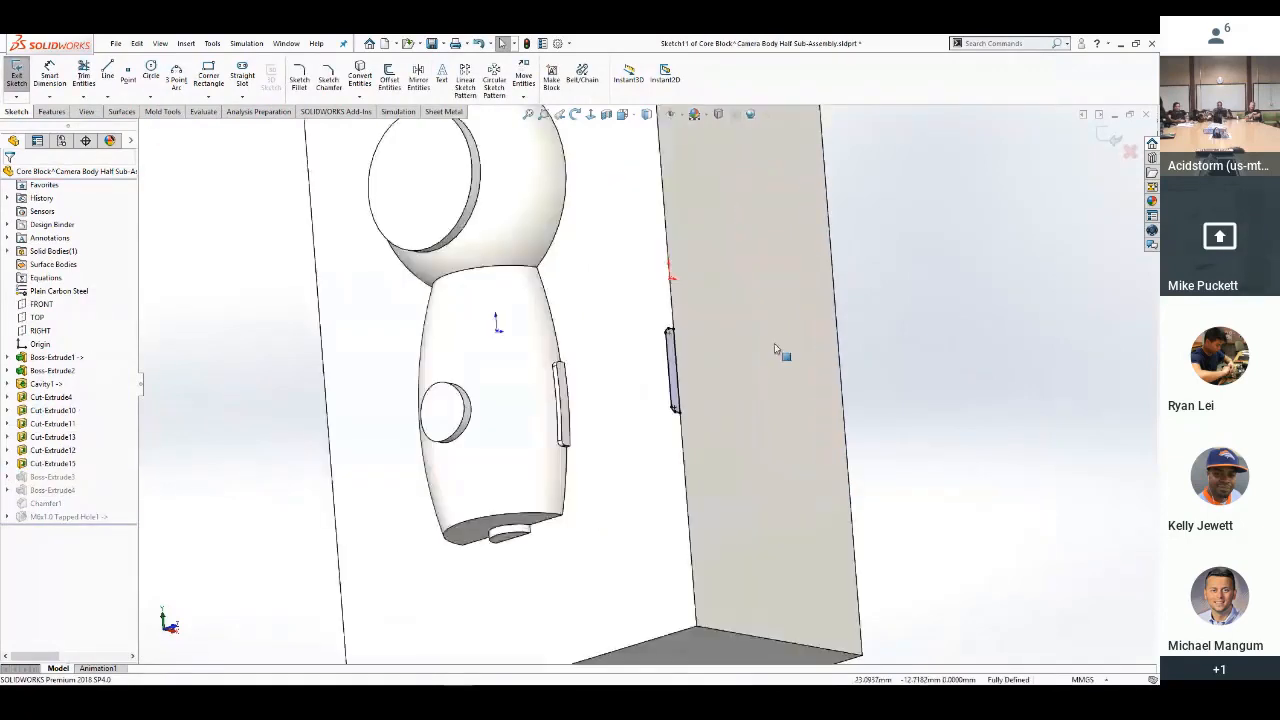
{"action": "left_click", "coordinate": [583, 395]}
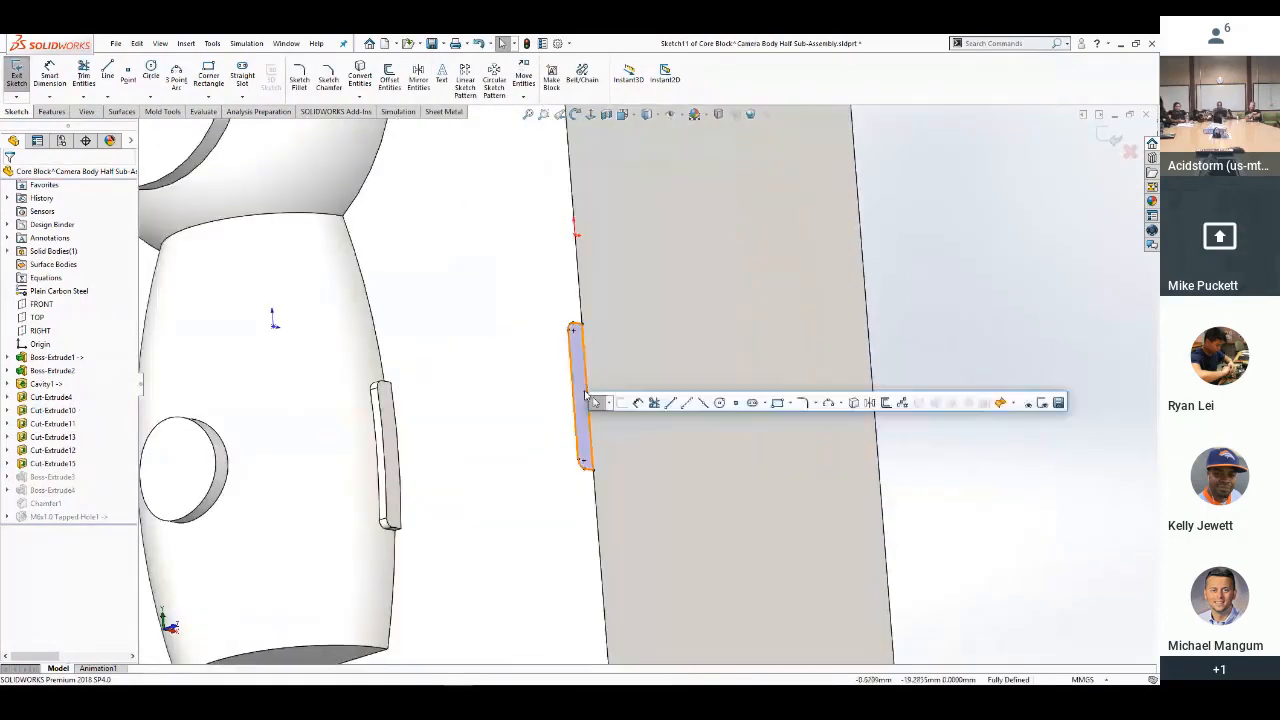
{"action": "left_click", "coordinate": [1016, 298]}
{"action": "key", "text": "m"}
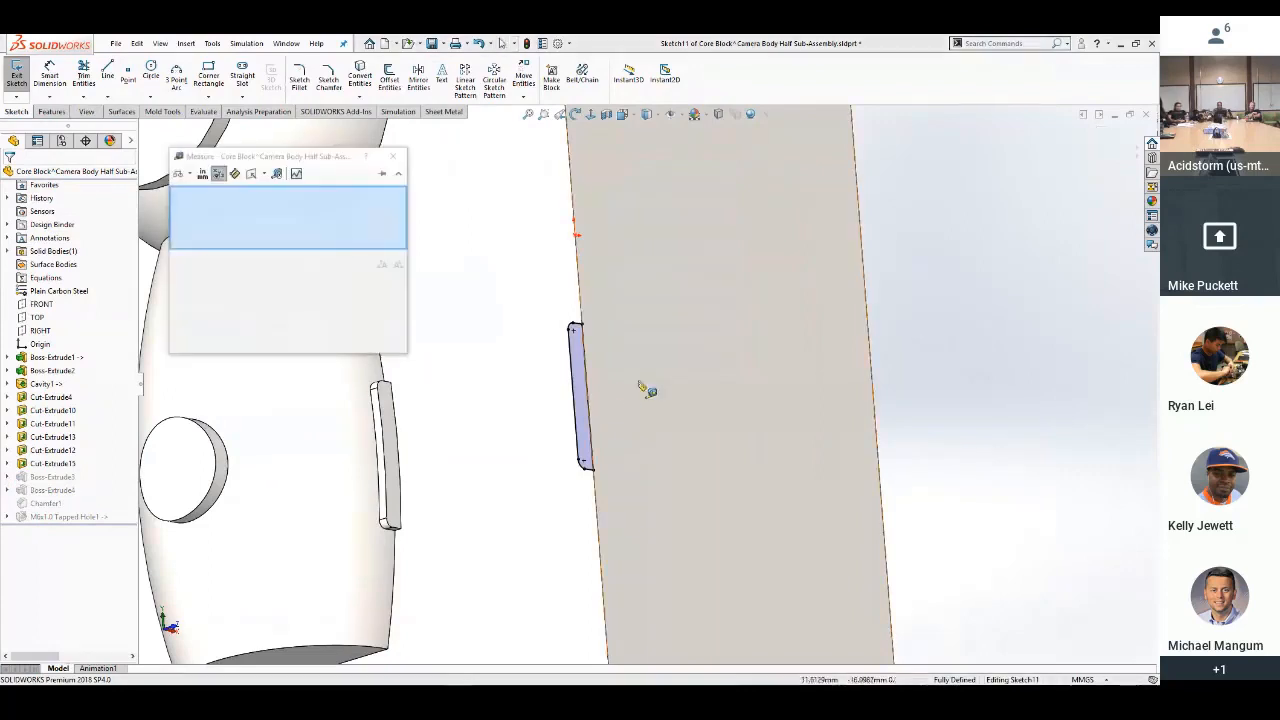
{"action": "left_click", "coordinate": [589, 408]}
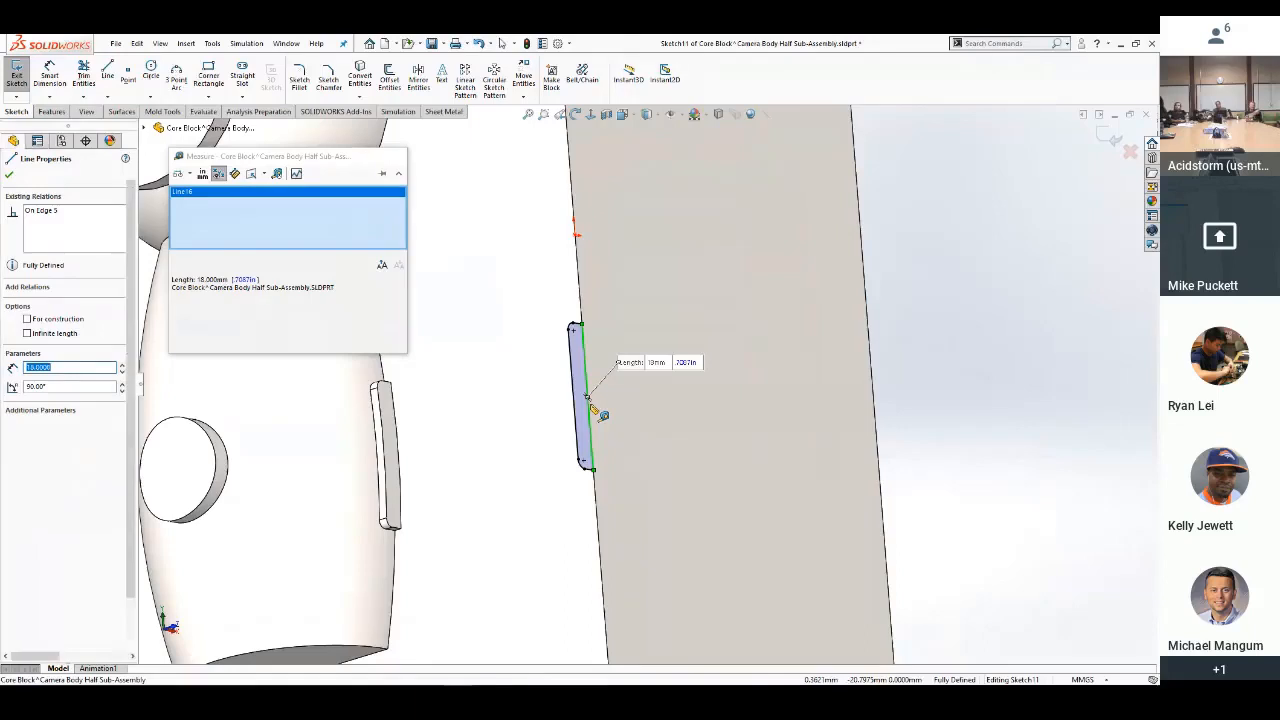
{"action": "key", "text": "Escape"}
{"action": "scroll", "coordinate": [964, 428], "scroll_direction": "up", "scroll_amount": 4}
{"action": "scroll", "coordinate": [964, 428], "scroll_direction": "up", "scroll_amount": 4}
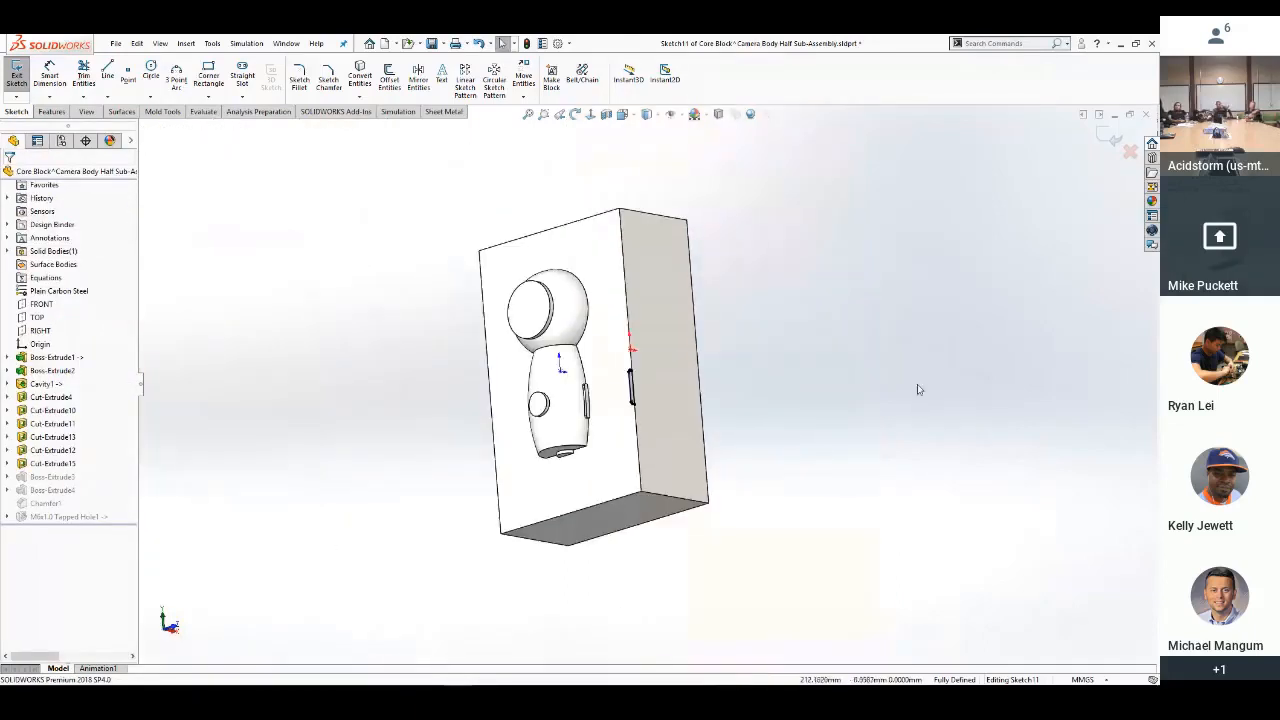
{"action": "left_click", "coordinate": [1114, 138]}
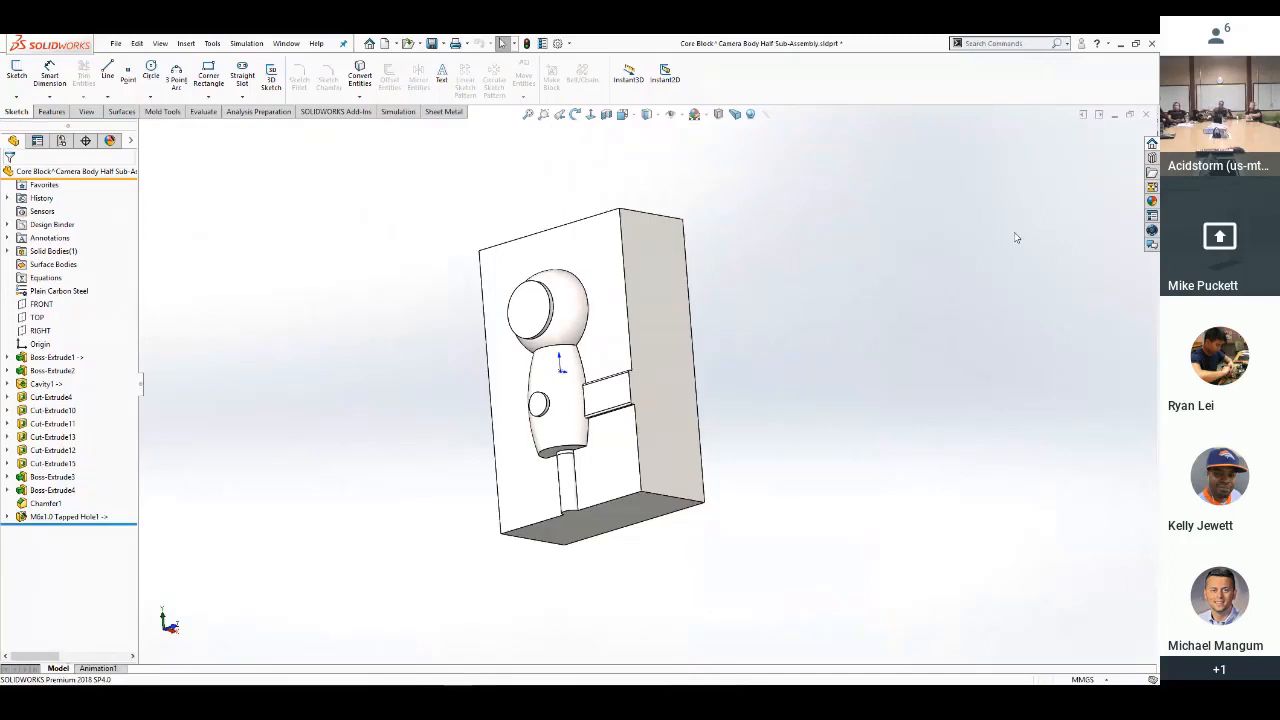
{"action": "left_click", "coordinate": [1146, 114]}
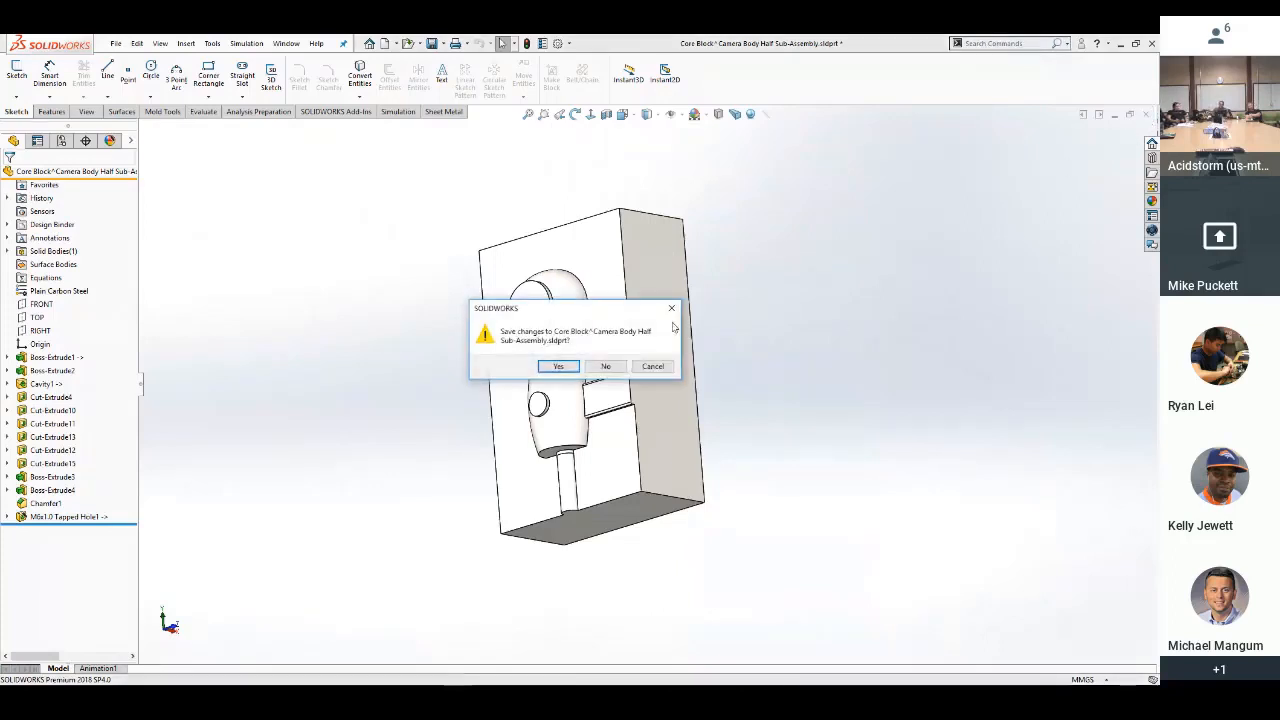
{"action": "left_click", "coordinate": [606, 367]}
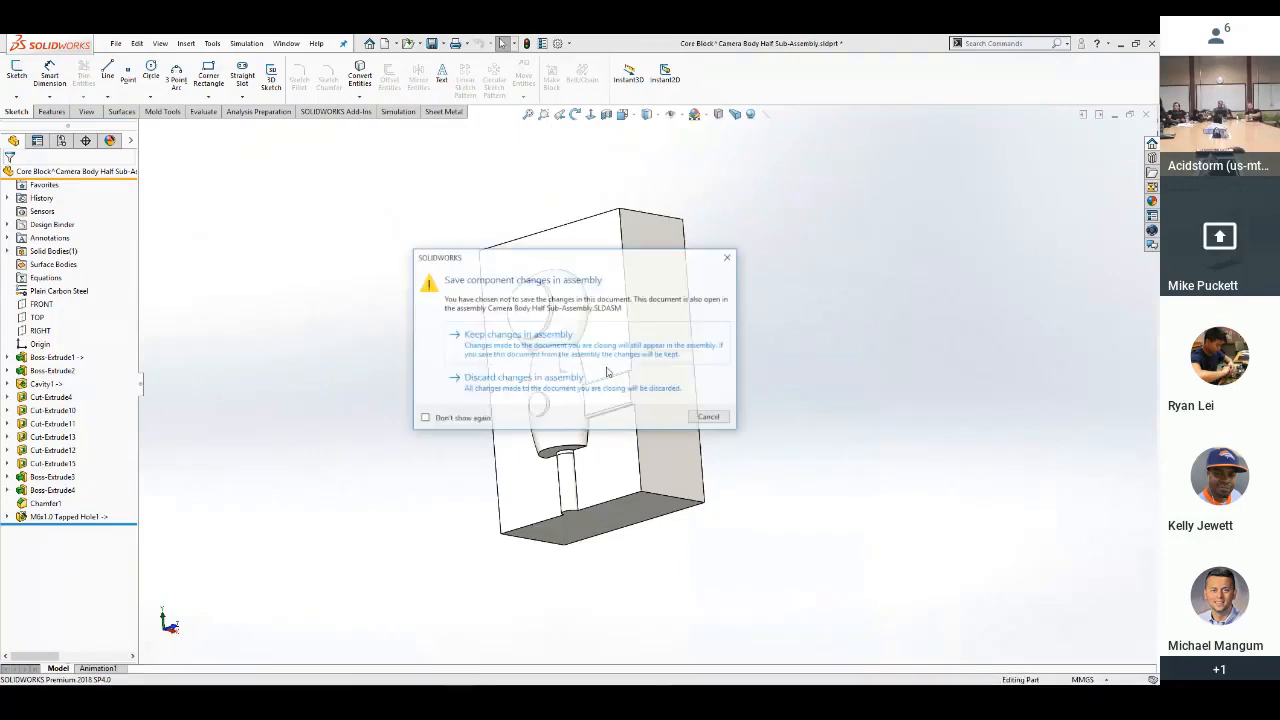
{"action": "left_click", "coordinate": [709, 419]}
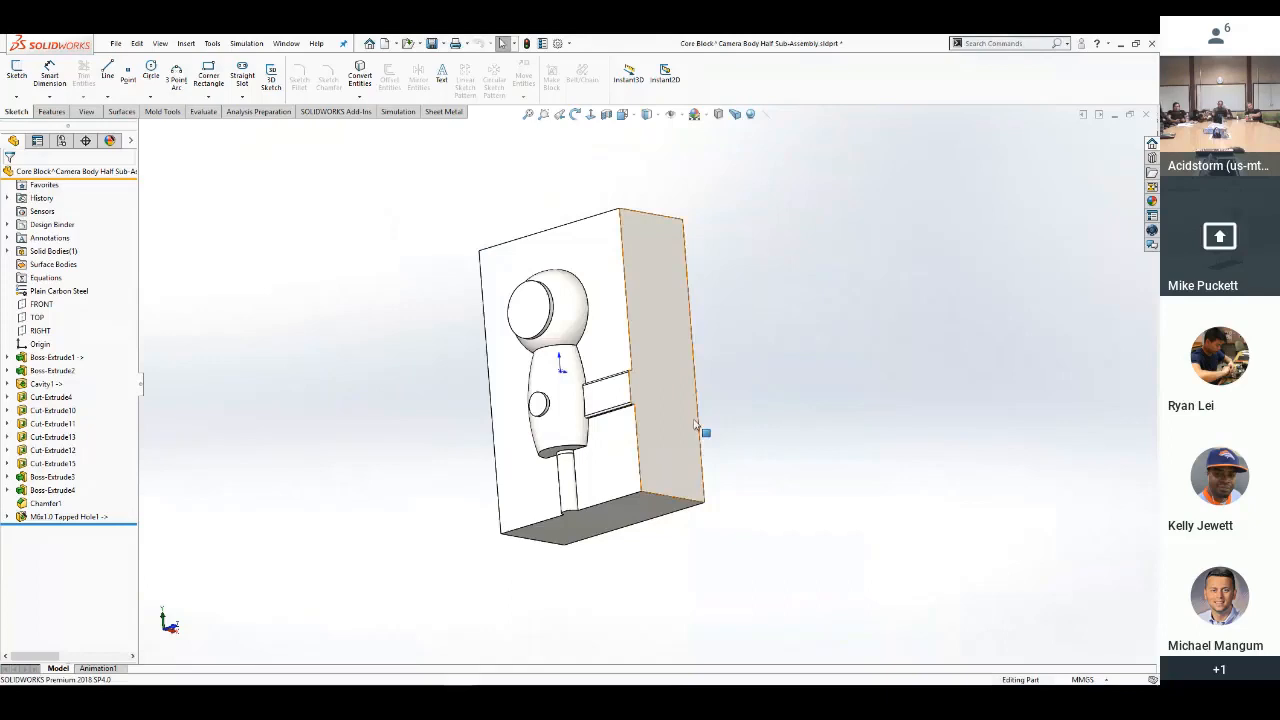
Close the Core Block part, saving its changes
{"action": "left_click", "coordinate": [1146, 114]}
{"action": "left_click", "coordinate": [558, 366]}
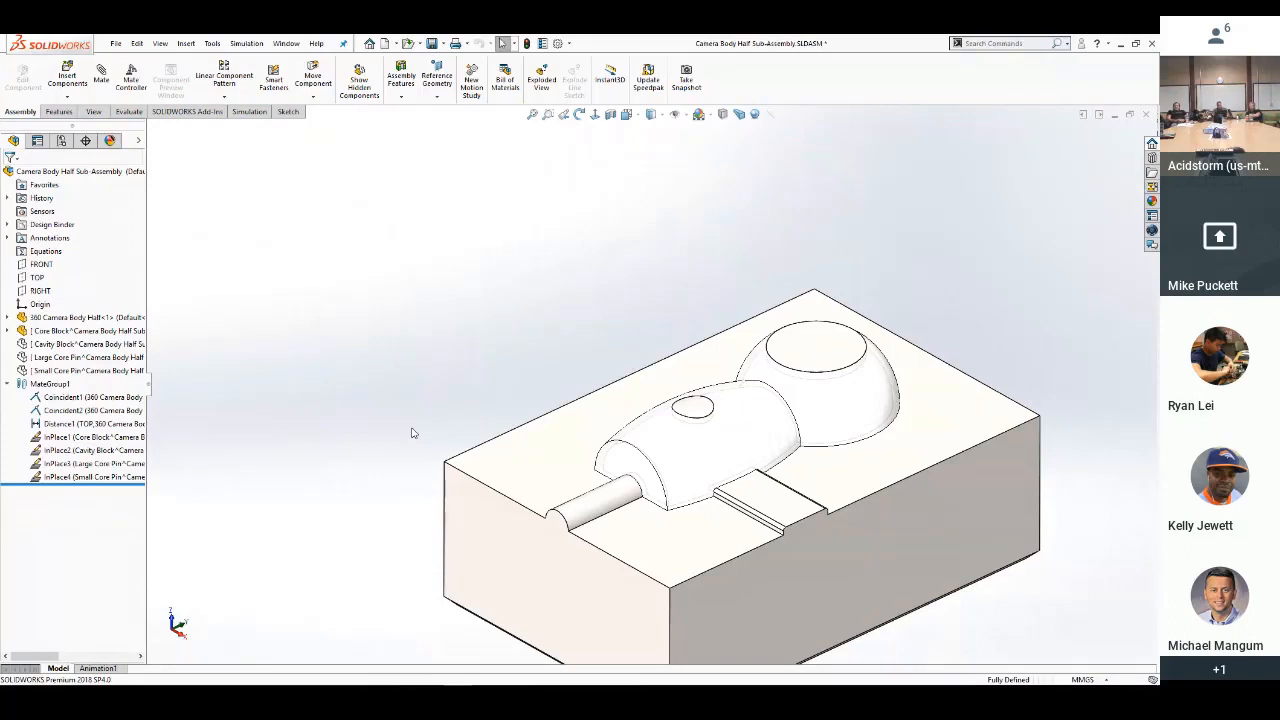
Open the Dent Puller assembly from the 05 Limit Mate folder of Presentations > SOLIDWORKS Mates 2018
{"action": "left_click", "coordinate": [408, 44]}
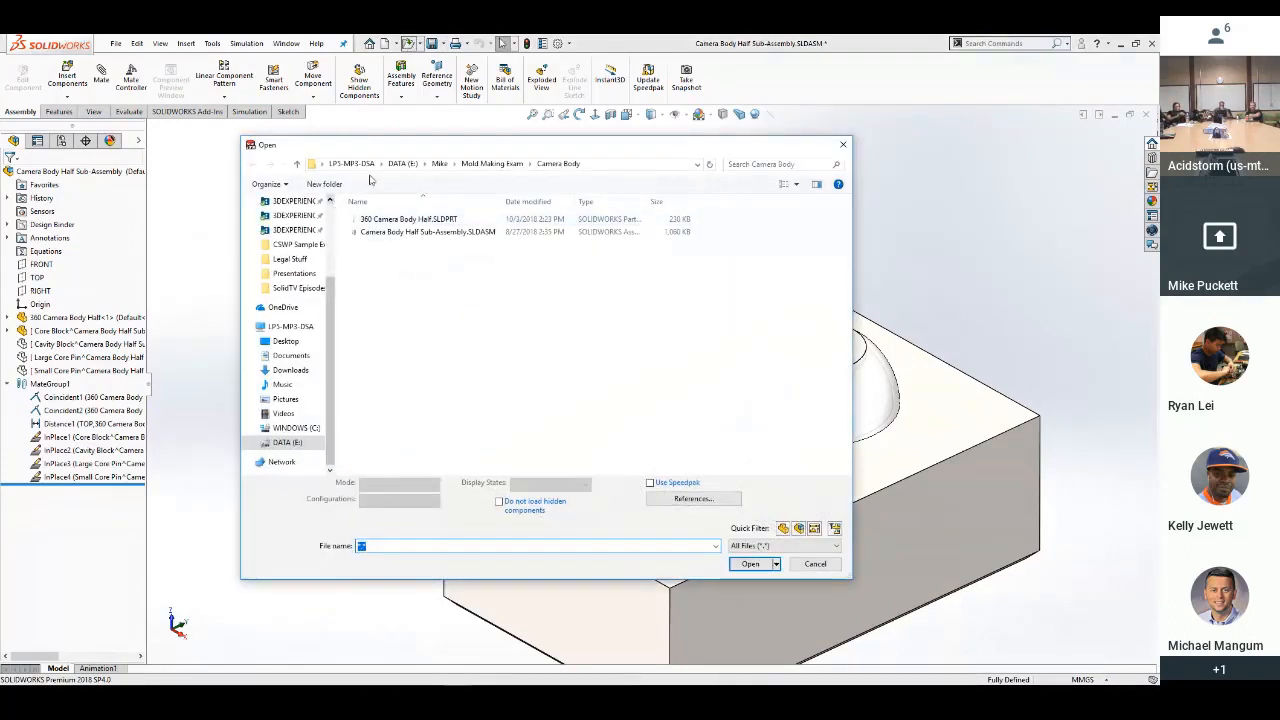
{"action": "scroll", "coordinate": [327, 310], "scroll_direction": "up", "scroll_amount": 3}
{"action": "left_click", "coordinate": [281, 225]}
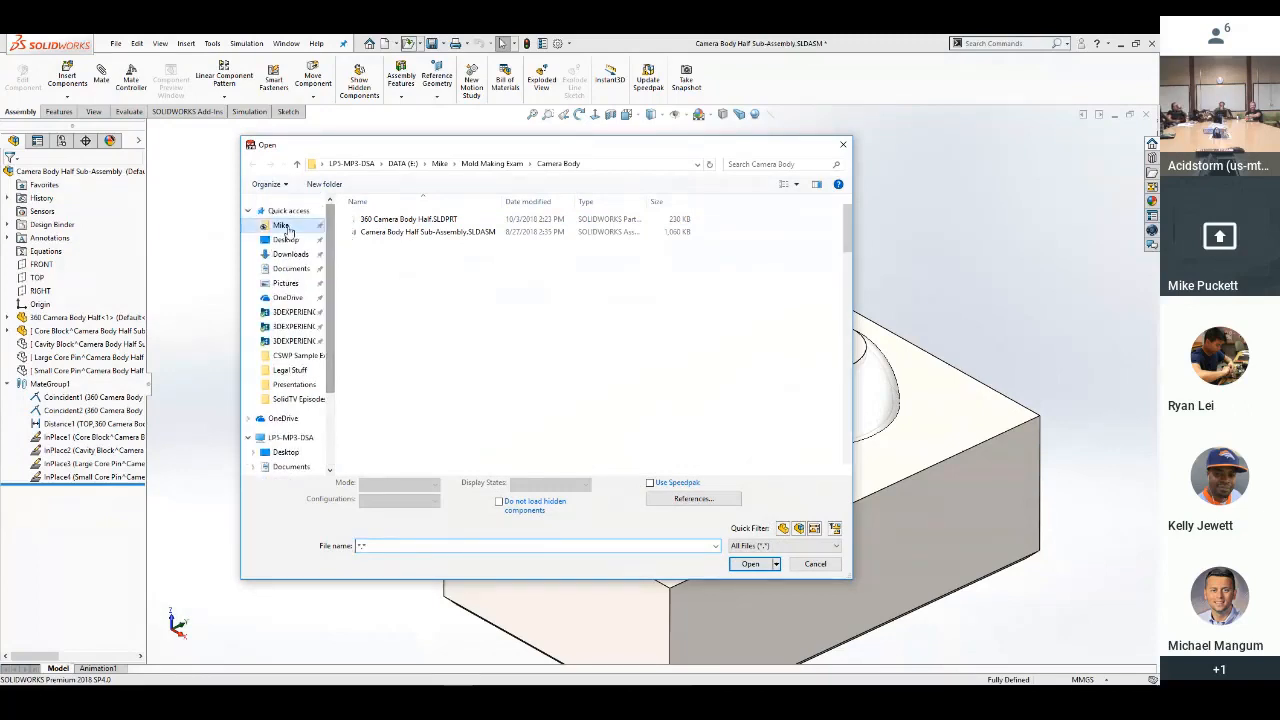
{"action": "scroll", "coordinate": [410, 300], "scroll_direction": "down", "scroll_amount": 5}
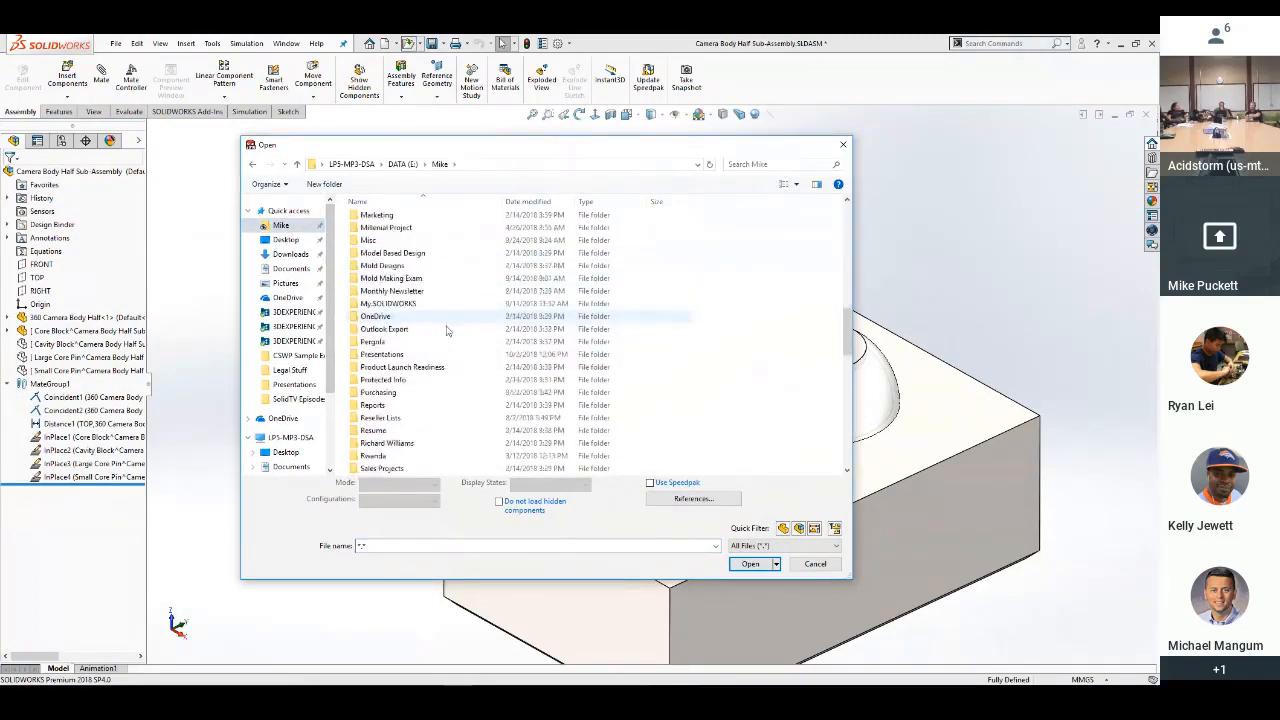
{"action": "double_click", "coordinate": [405, 358]}
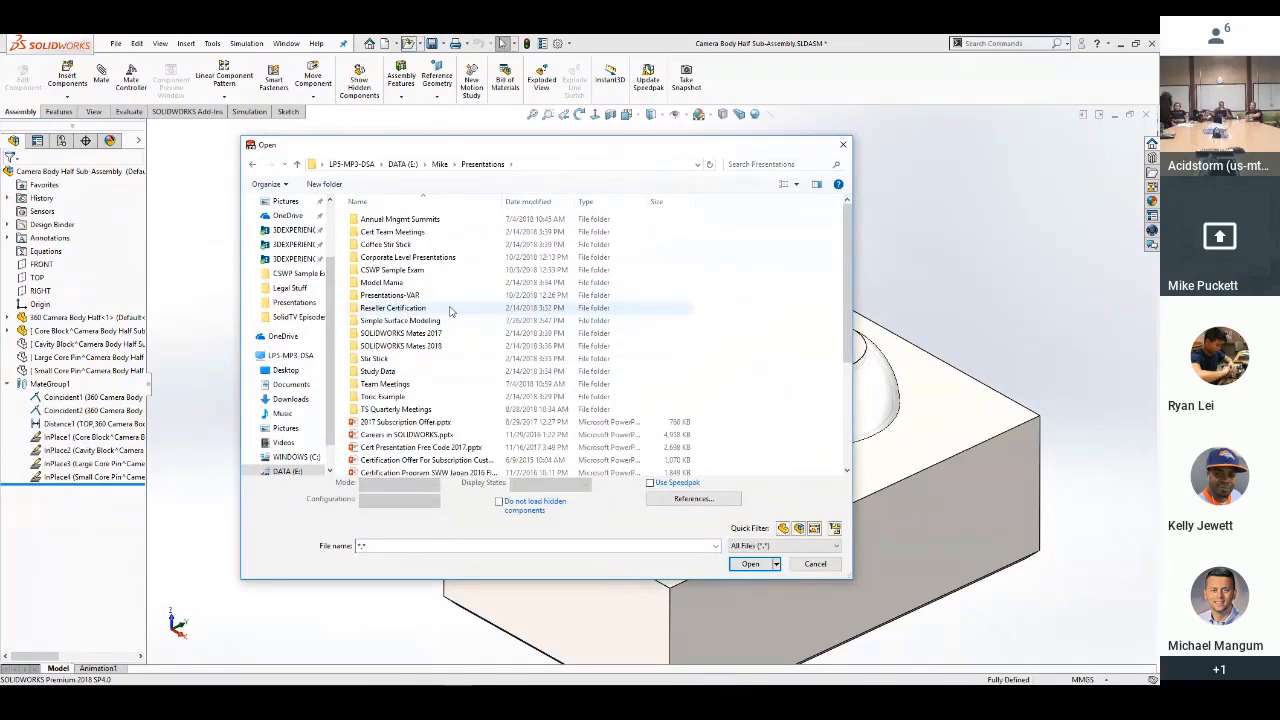
{"action": "double_click", "coordinate": [436, 346]}
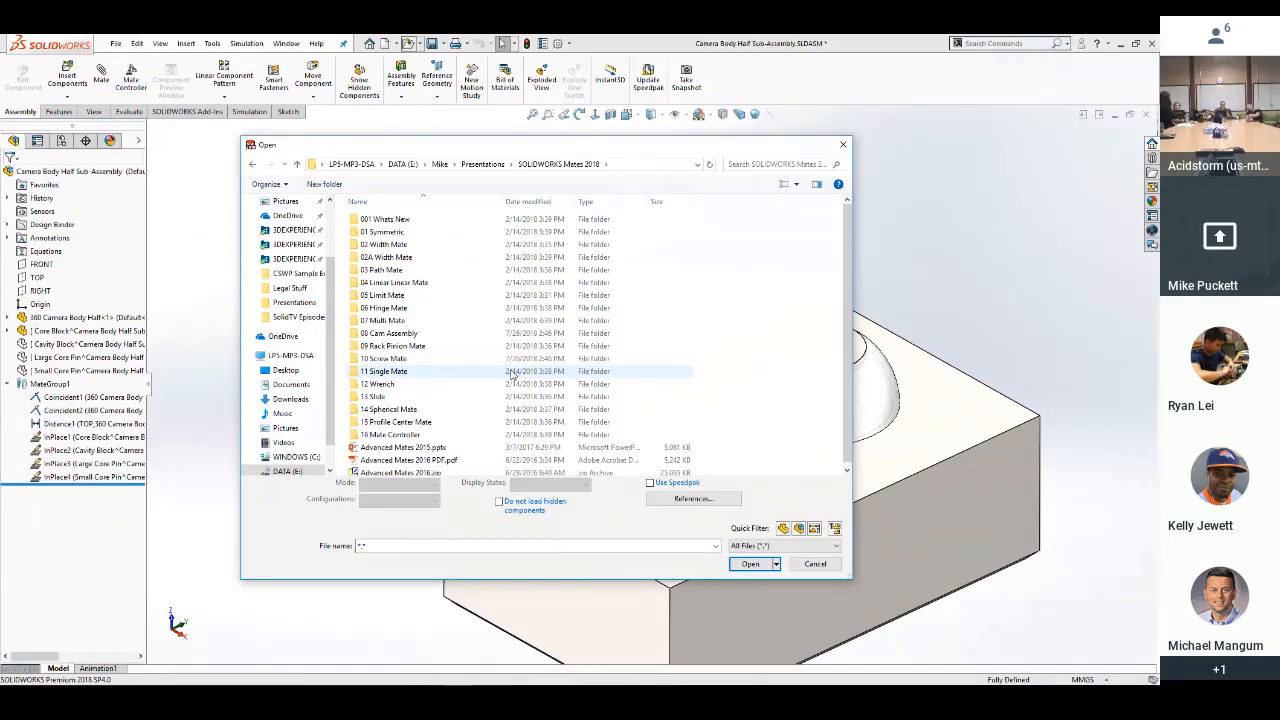
{"action": "double_click", "coordinate": [407, 299]}
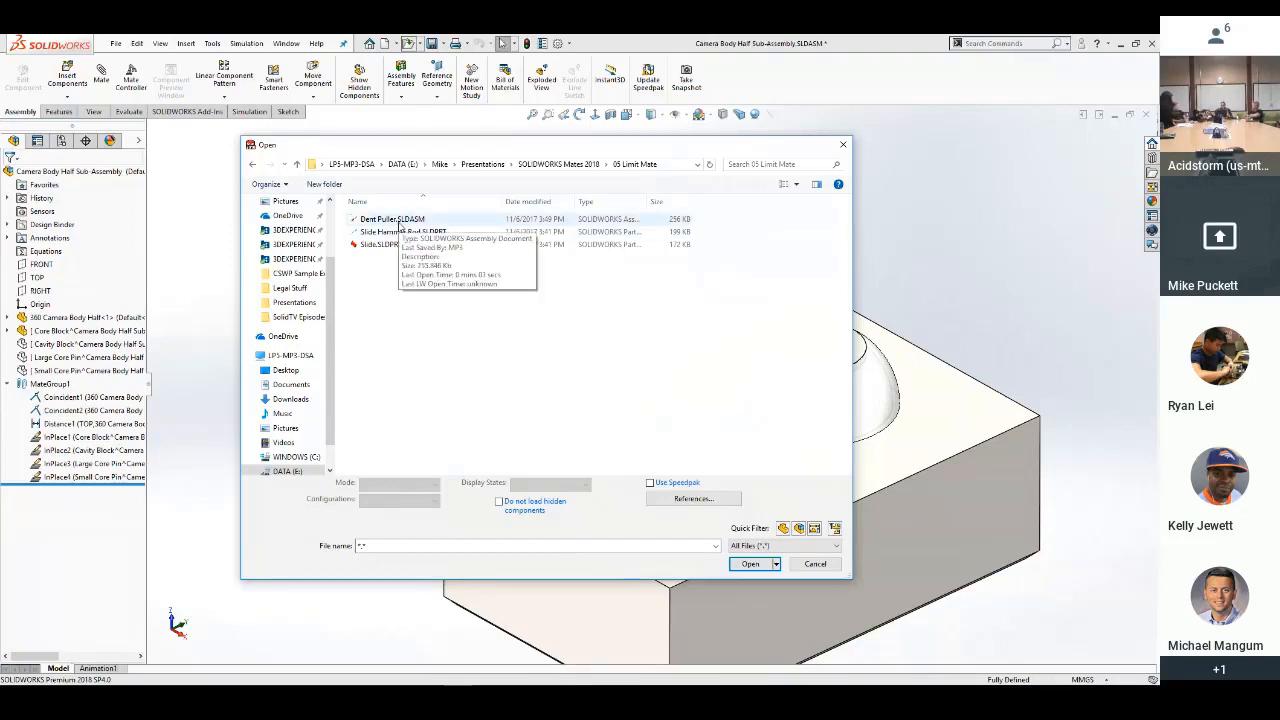
{"action": "double_click", "coordinate": [399, 222]}
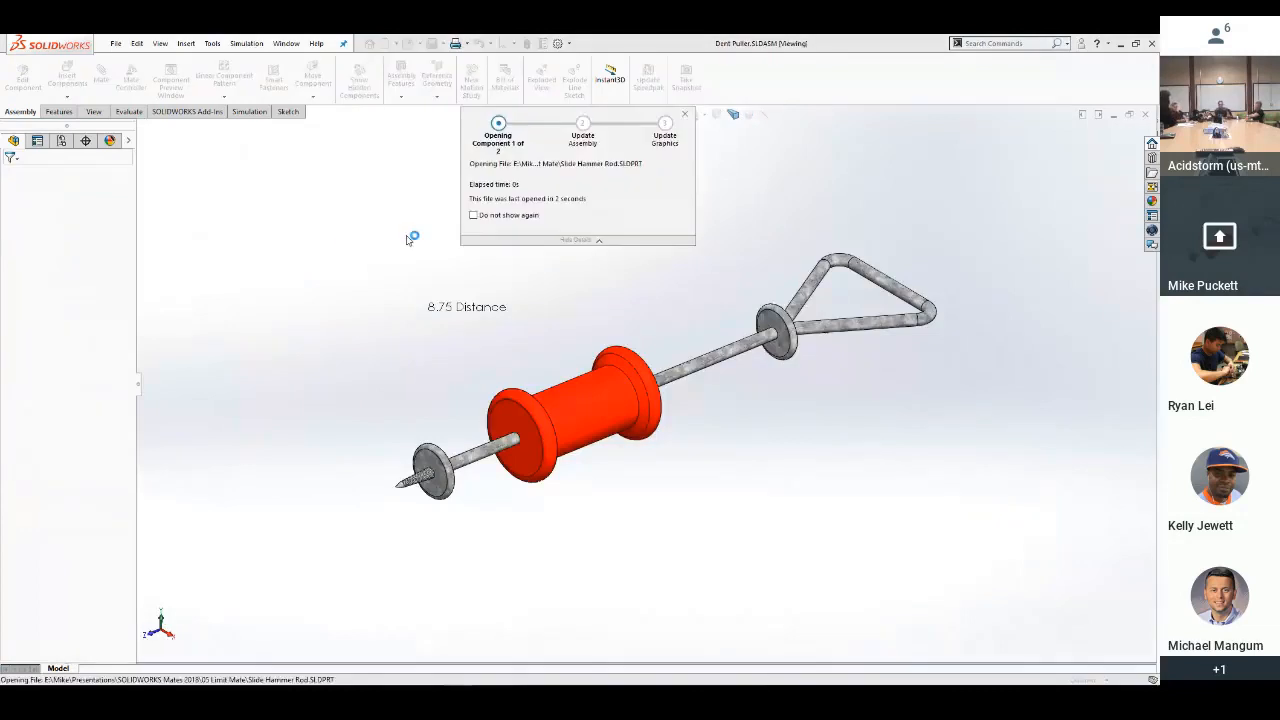
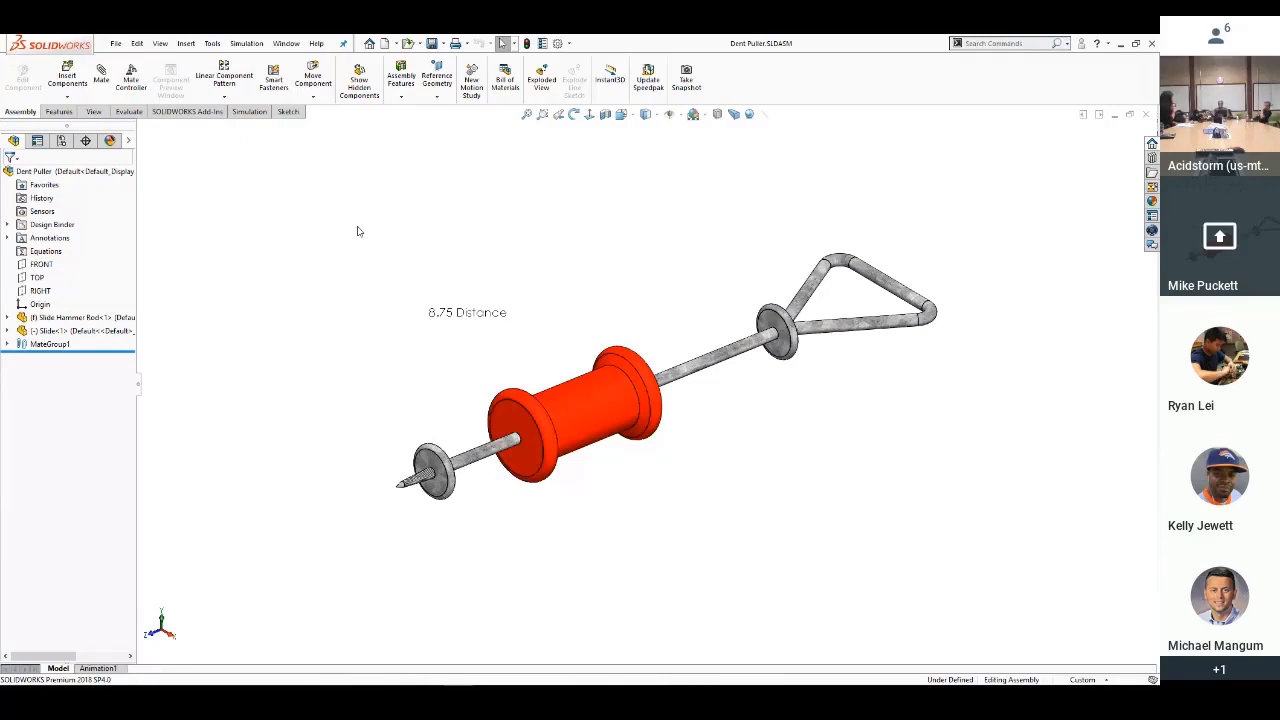
Open the Mail Box assembly from the 06 Hinge Mate folder of SOLIDWORKS Mates 2018
{"action": "left_click", "coordinate": [408, 45]}
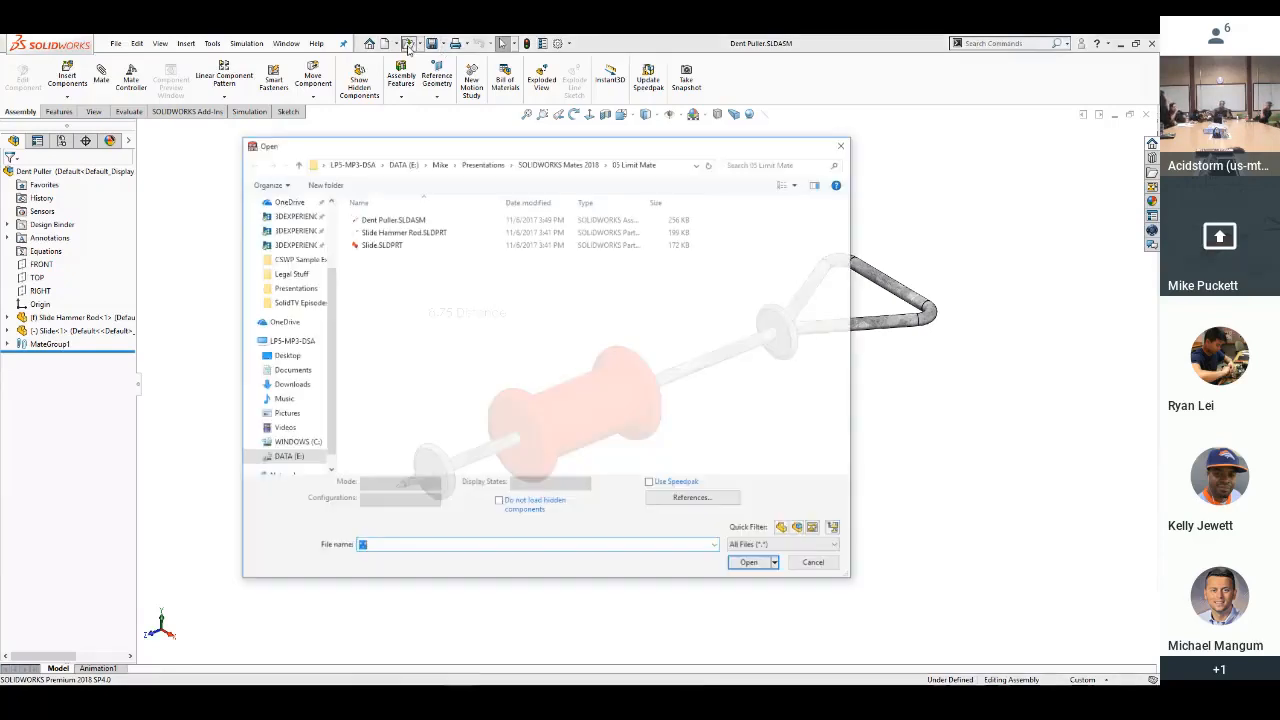
{"action": "left_click", "coordinate": [558, 164]}
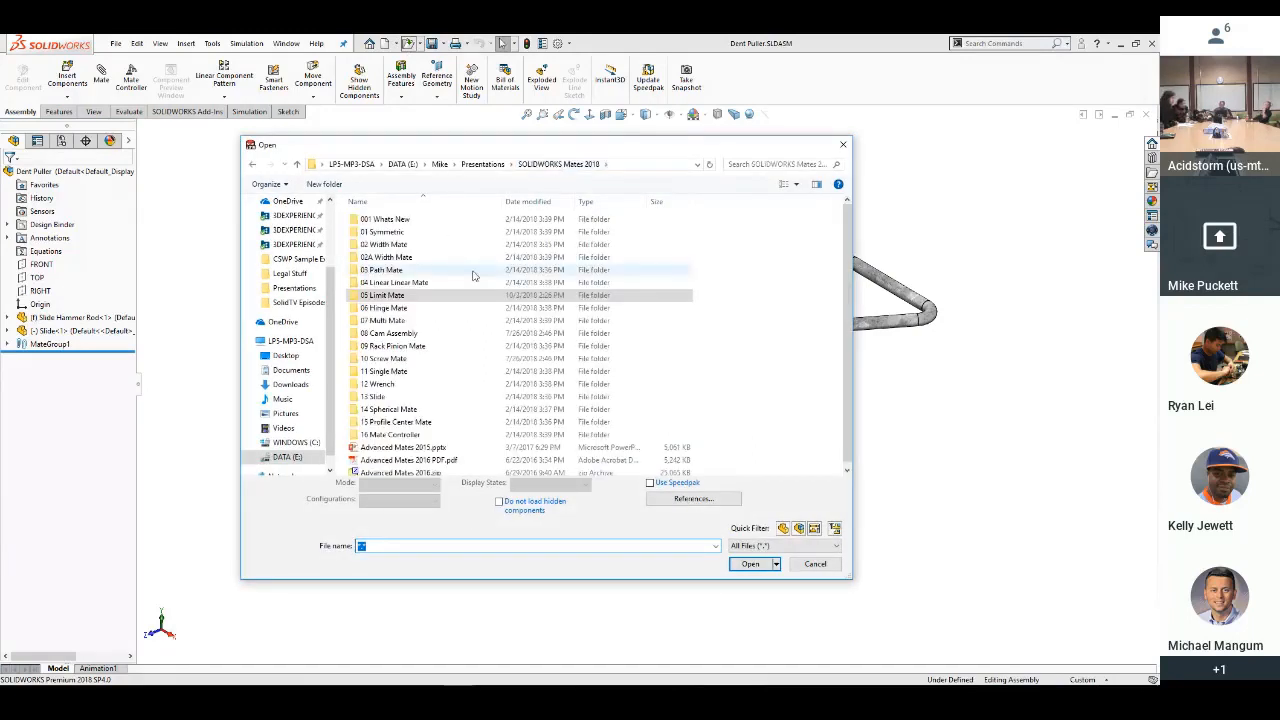
{"action": "double_click", "coordinate": [400, 309]}
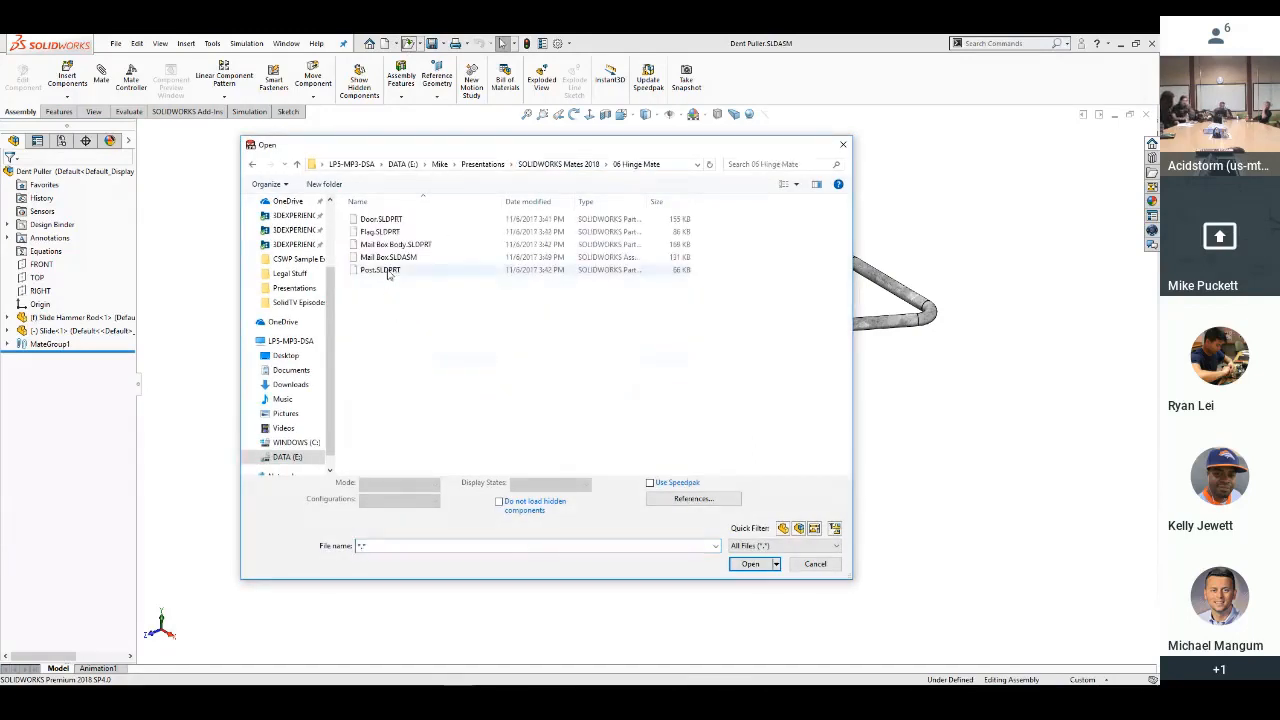
{"action": "left_click", "coordinate": [390, 258]}
{"action": "double_click", "coordinate": [390, 258]}
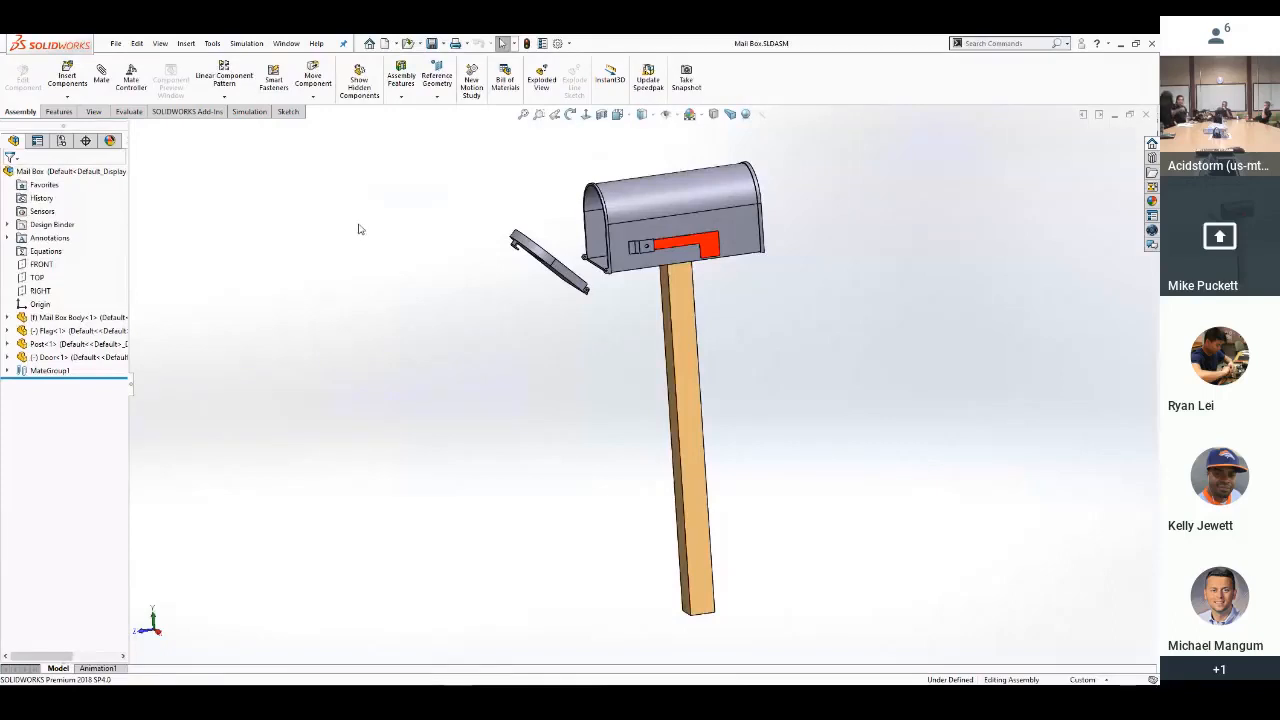
Open the Cam Assembly file from the 08 Cam Assembly folder of SOLIDWORKS Mates 2018
{"action": "left_click", "coordinate": [409, 44]}
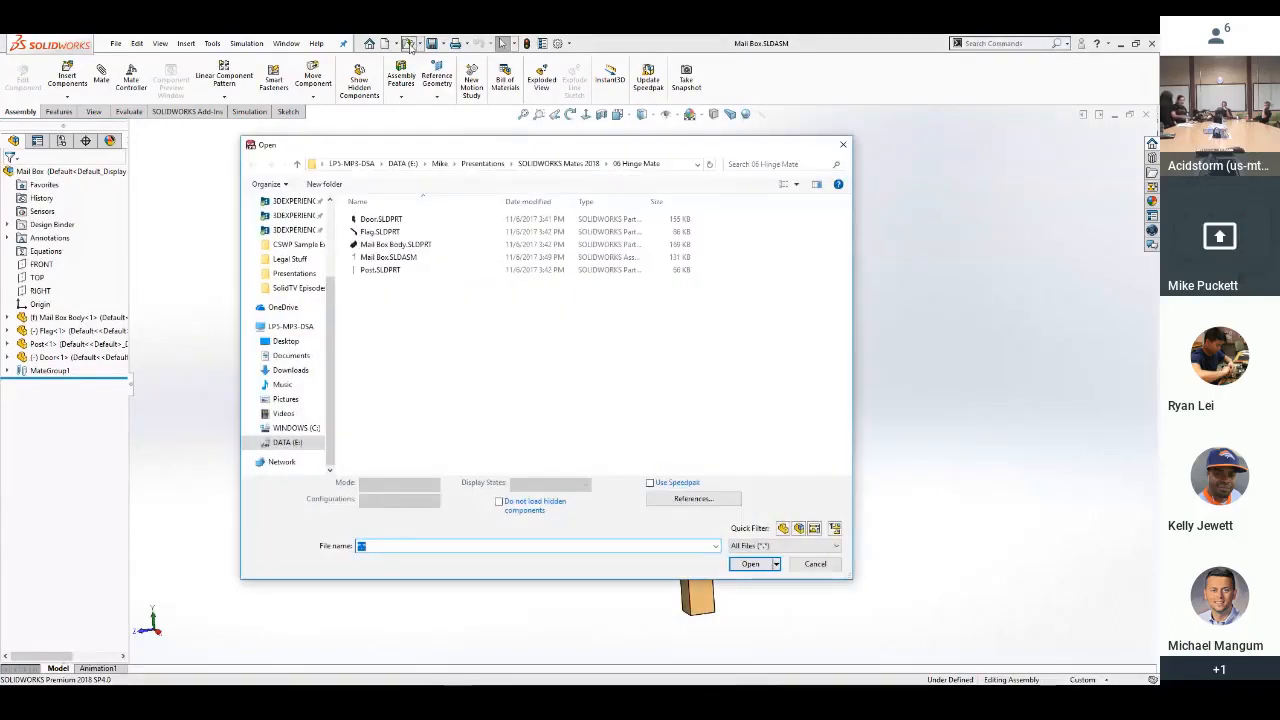
{"action": "left_click", "coordinate": [548, 165]}
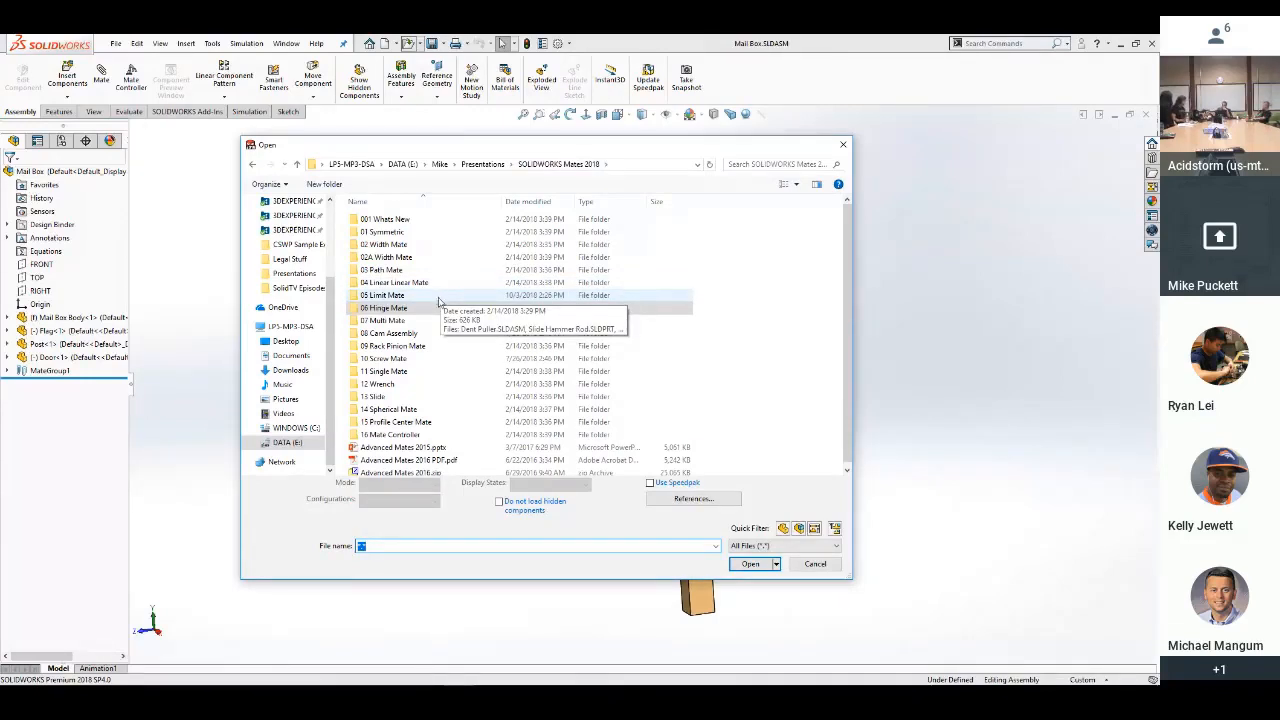
{"action": "double_click", "coordinate": [410, 335]}
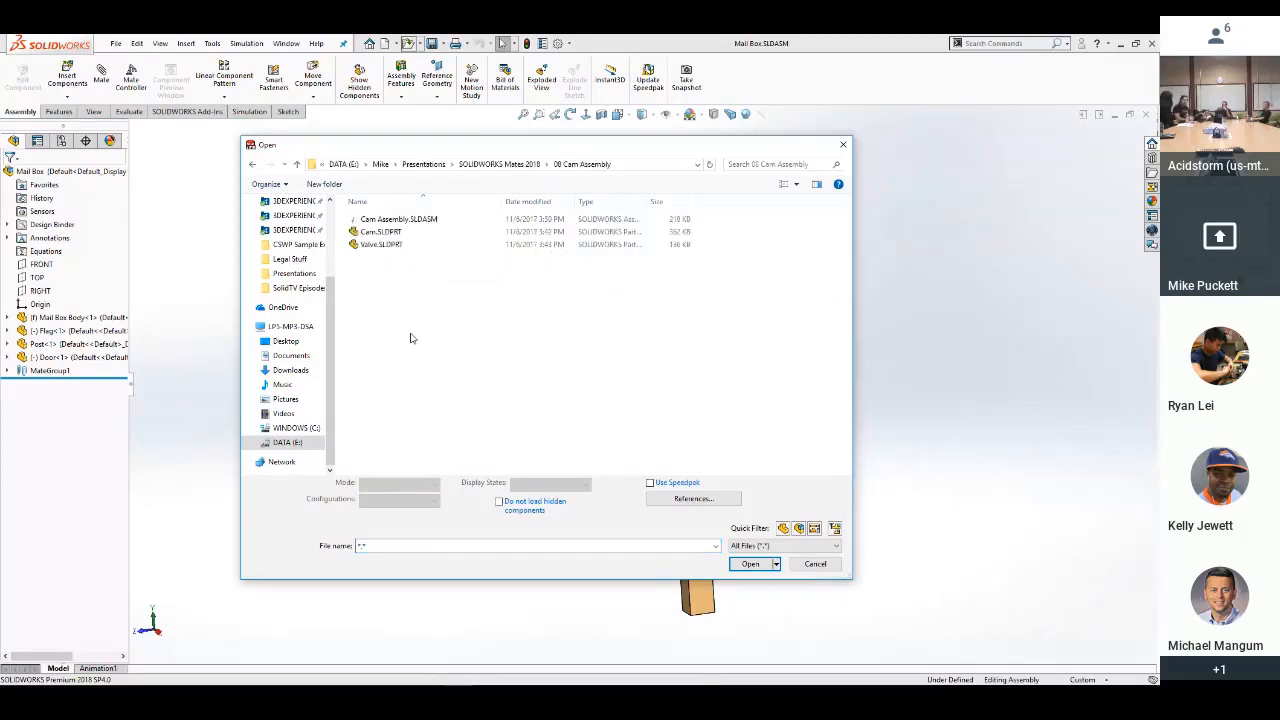
{"action": "left_click", "coordinate": [410, 222]}
{"action": "double_click", "coordinate": [410, 222]}
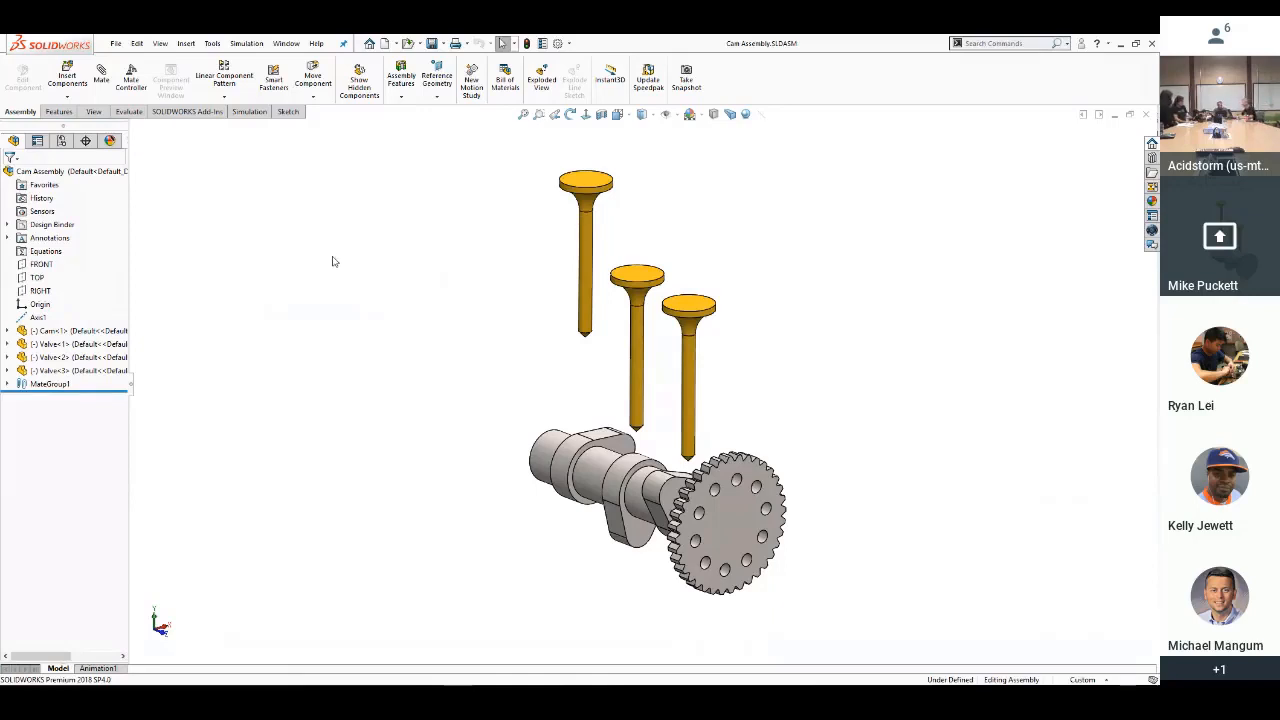
Switch to the open Dent Puller assembly and move the red Slide component along the rod toward the handle
{"action": "key", "text": "ctrl+Tab"}
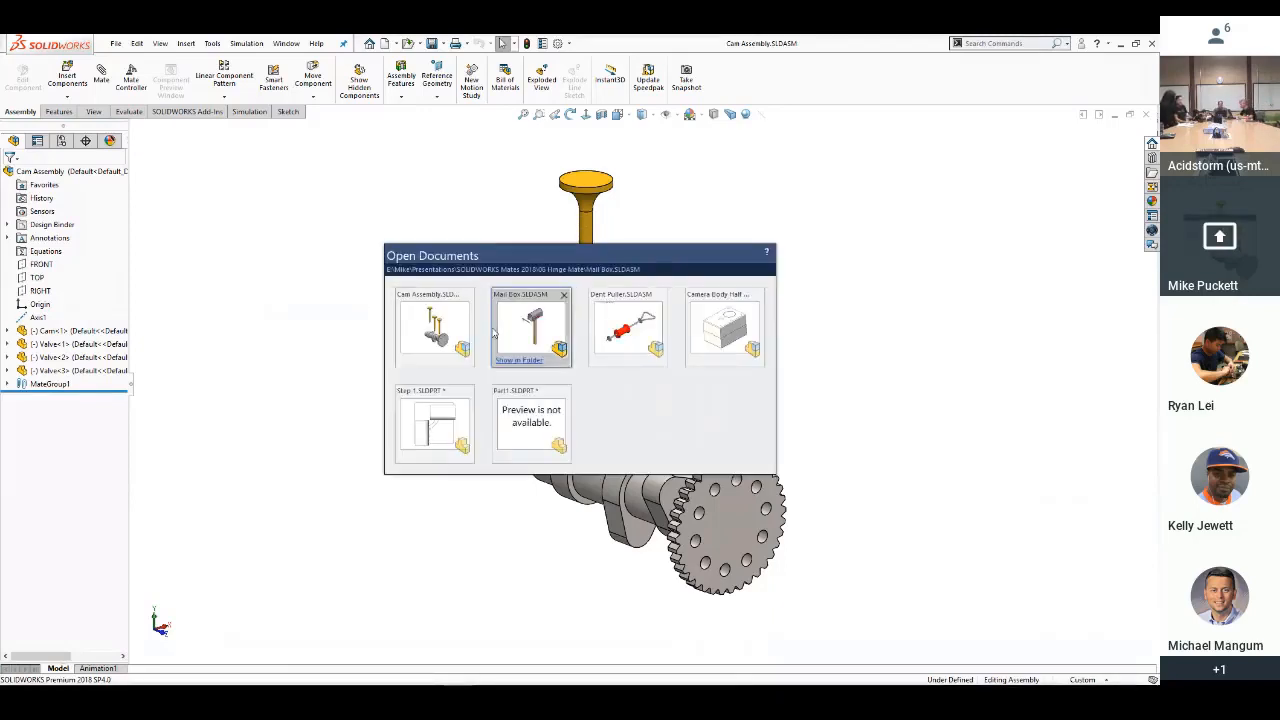
{"action": "left_click", "coordinate": [630, 317]}
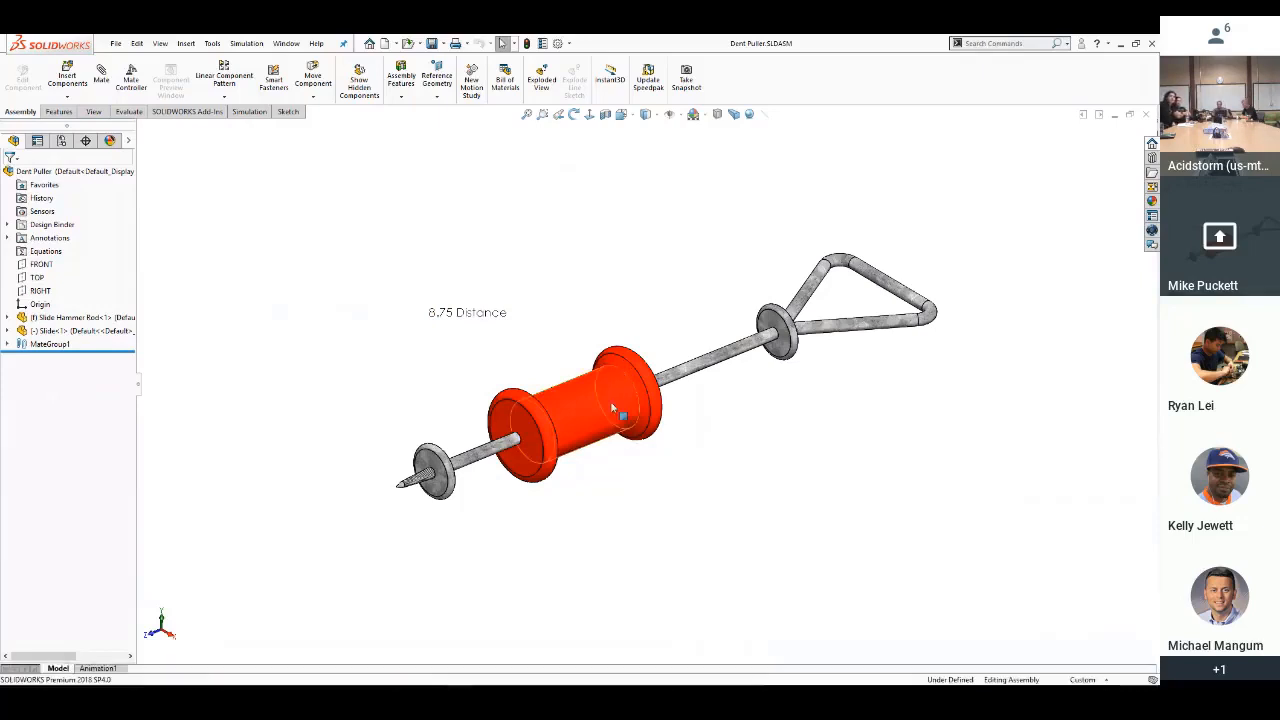
{"action": "left_click_drag", "start_coordinate": [616, 409], "coordinate": [683, 517]}
{"action": "left_click", "coordinate": [389, 356]}
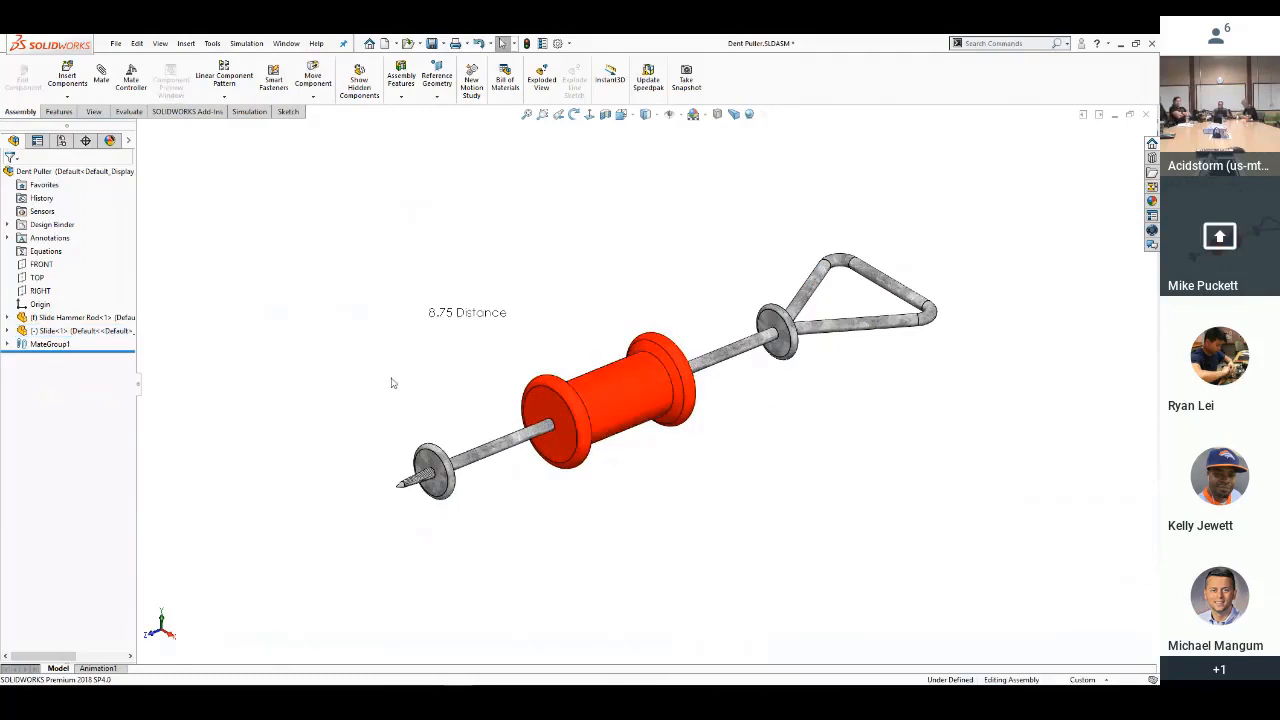
{"action": "middle_click_drag", "start_coordinate": [738, 474], "coordinate": [699, 516]}
{"action": "left_click_drag", "start_coordinate": [622, 435], "coordinate": [648, 465]}
{"action": "left_click", "coordinate": [421, 354]}
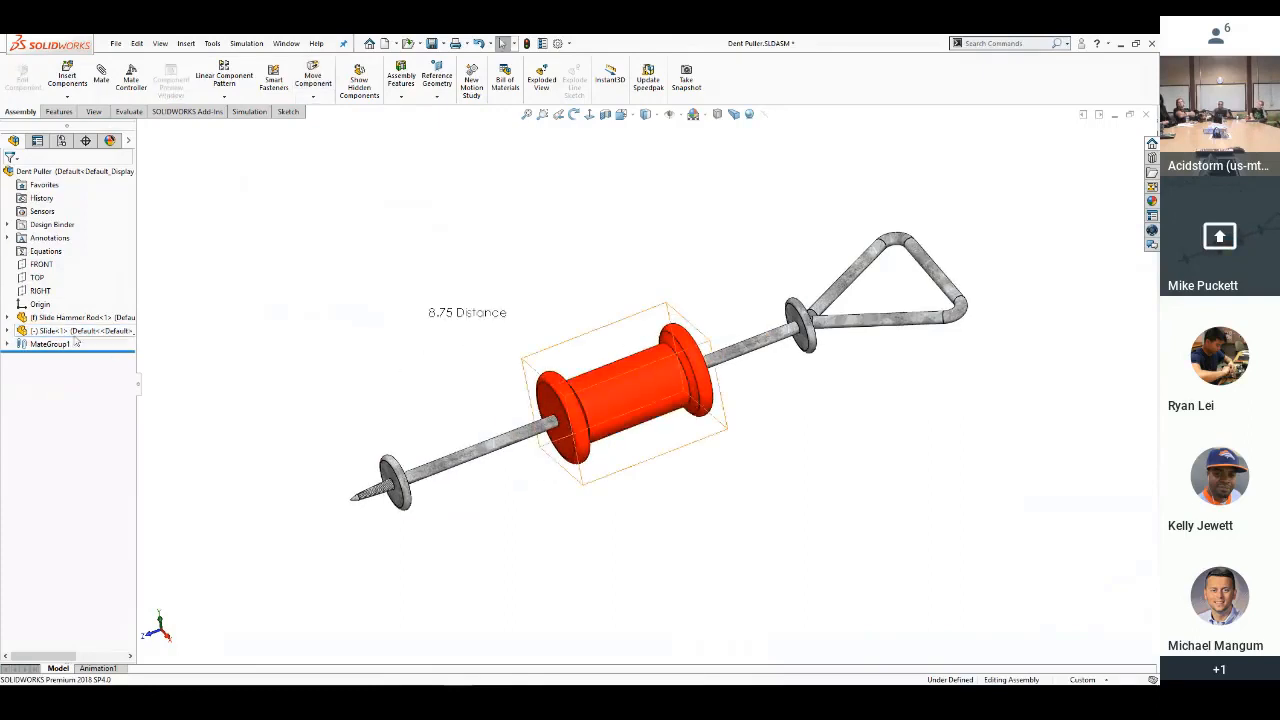
{"action": "mouse_move", "coordinate": [35, 337]}
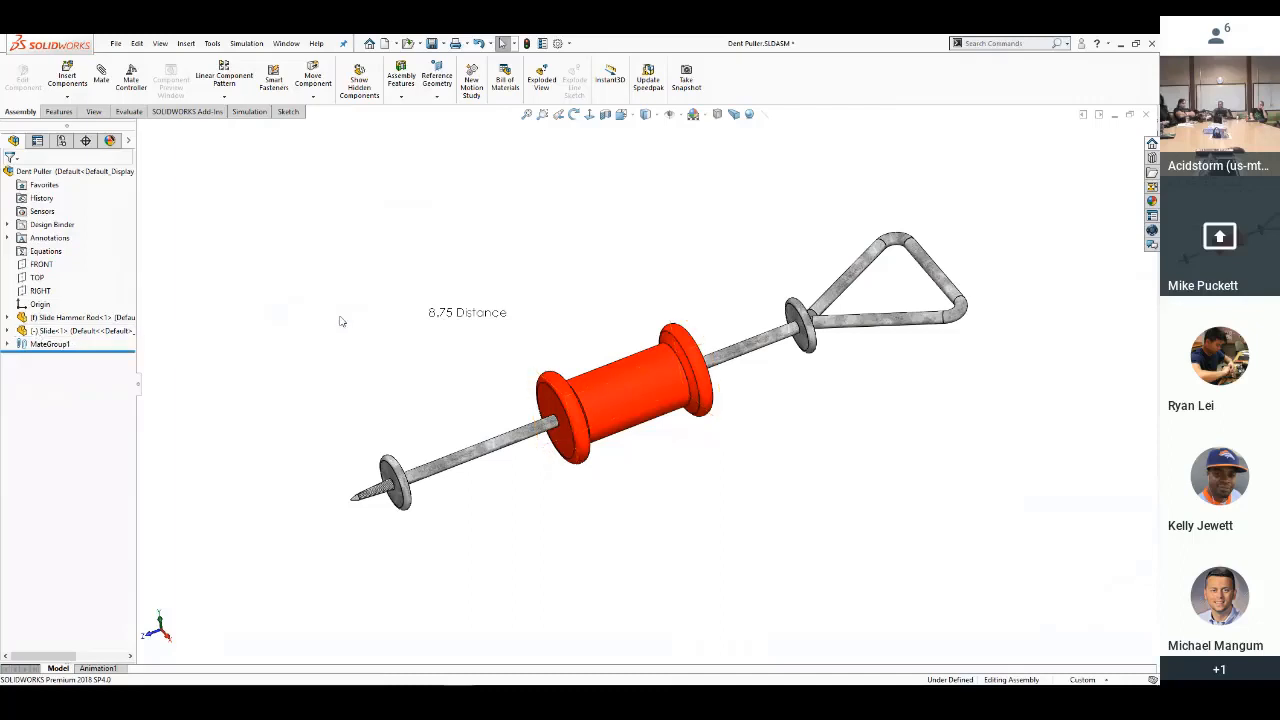
{"action": "left_click", "coordinate": [101, 173]}
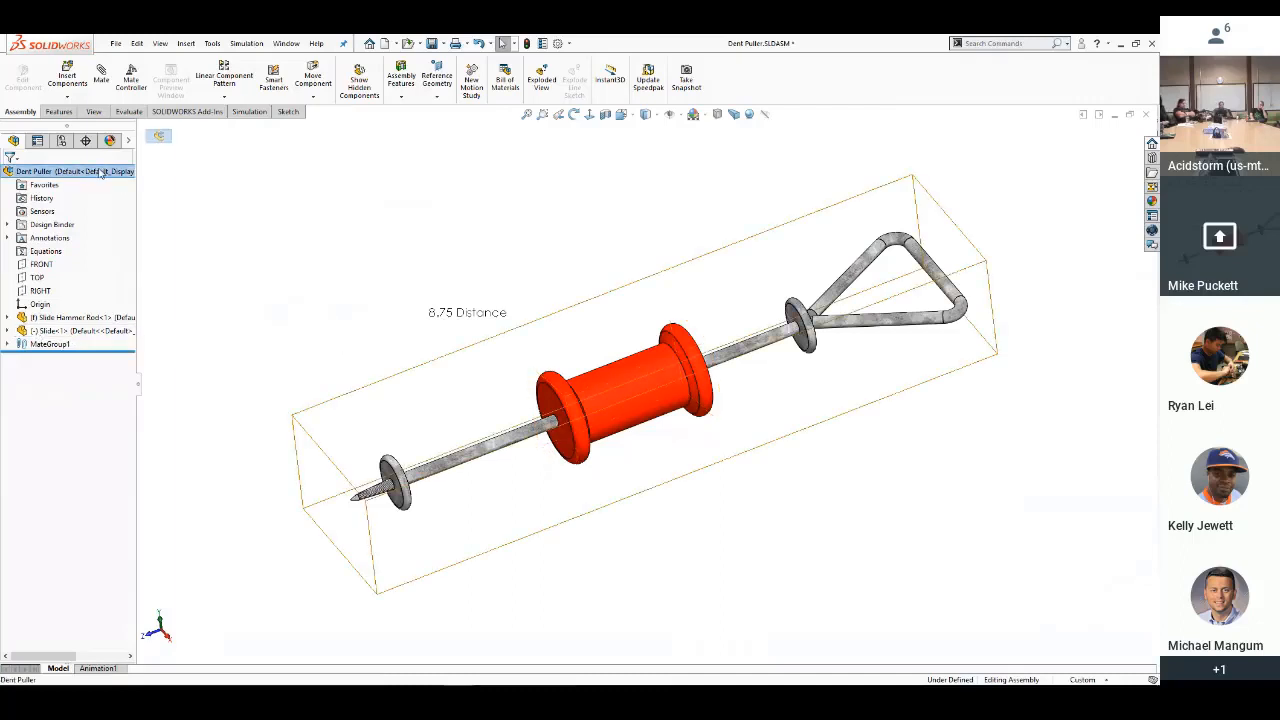
{"action": "right_click", "coordinate": [101, 173]}
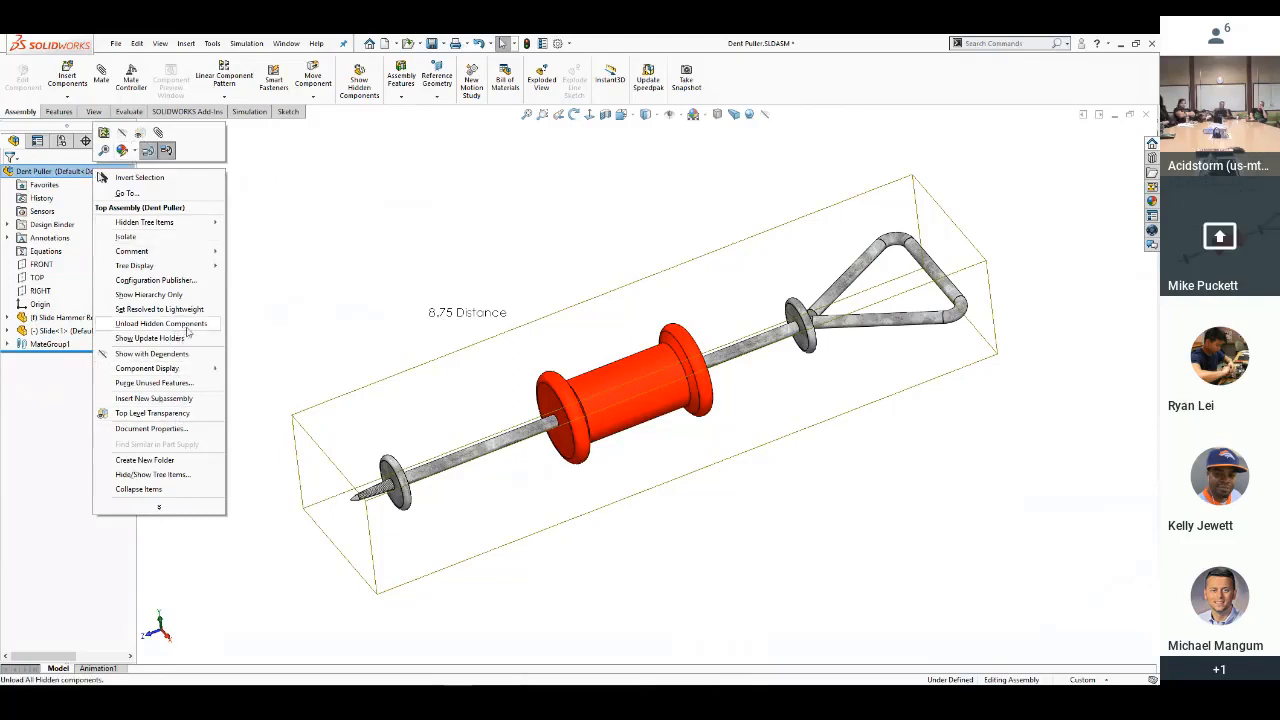
{"action": "left_click", "coordinate": [273, 345]}
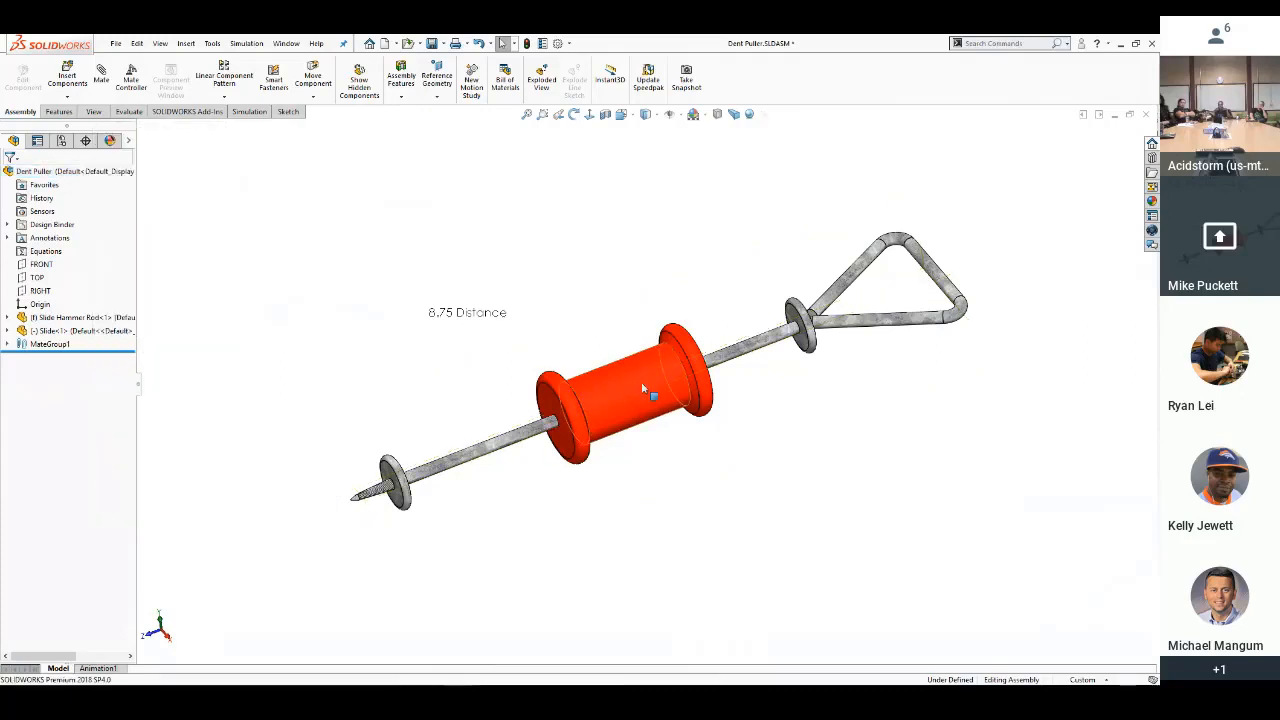
Move the red Slide component back and forth along the rod to test its freedom of motion
{"action": "left_click_drag", "start_coordinate": [645, 395], "coordinate": [623, 411]}
{"action": "left_click", "coordinate": [306, 323]}
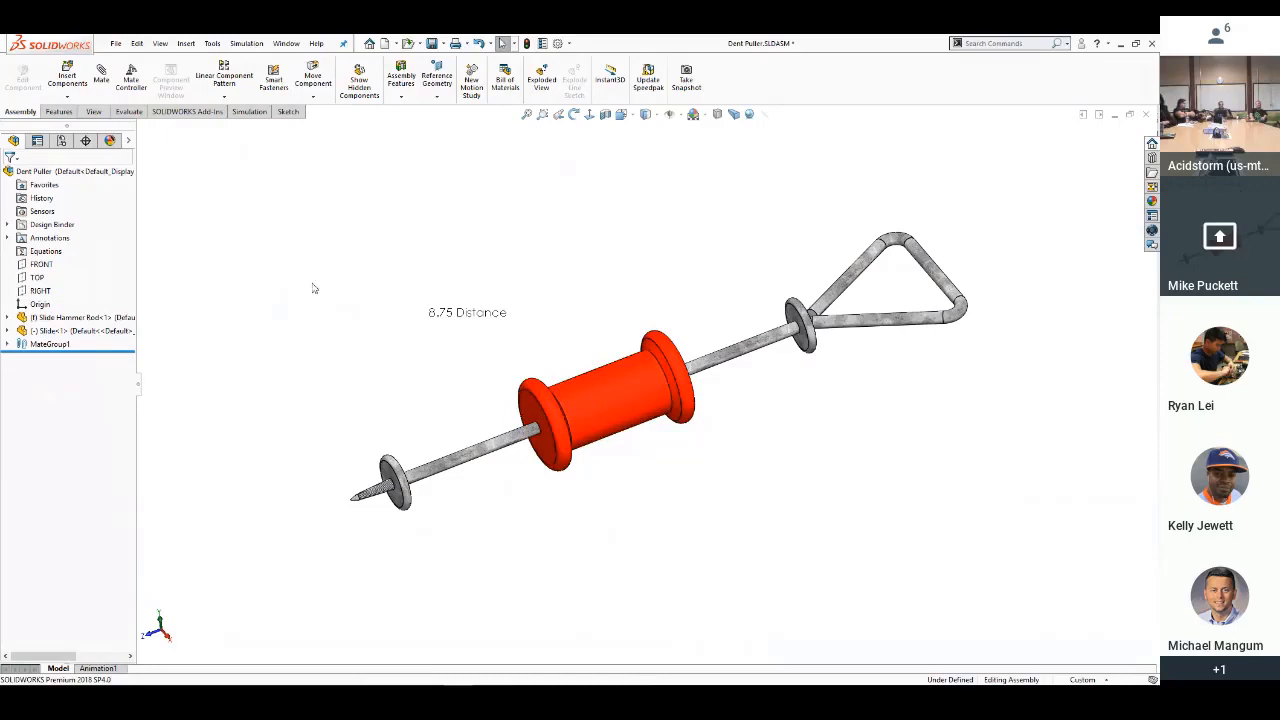
{"action": "left_click_drag", "start_coordinate": [600, 376], "coordinate": [682, 424]}
{"action": "left_click", "coordinate": [320, 273]}
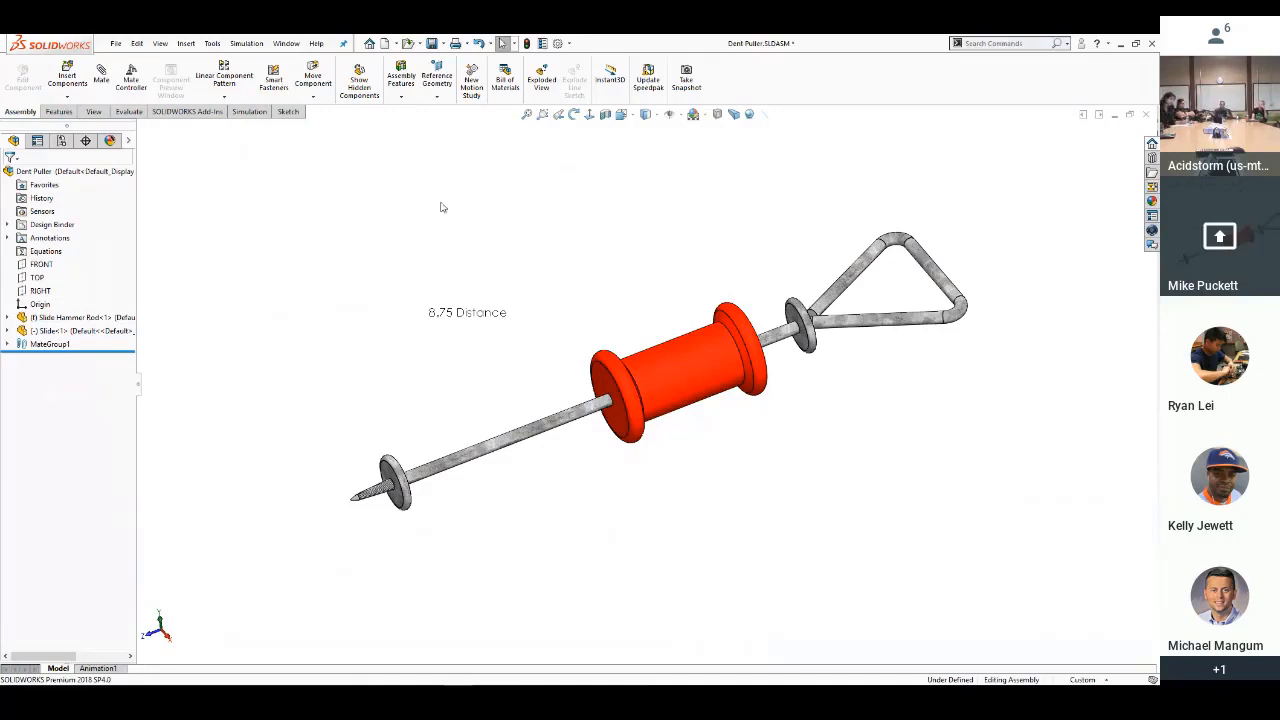
{"action": "left_click_drag", "start_coordinate": [700, 358], "coordinate": [650, 471]}
{"action": "left_click", "coordinate": [656, 517]}
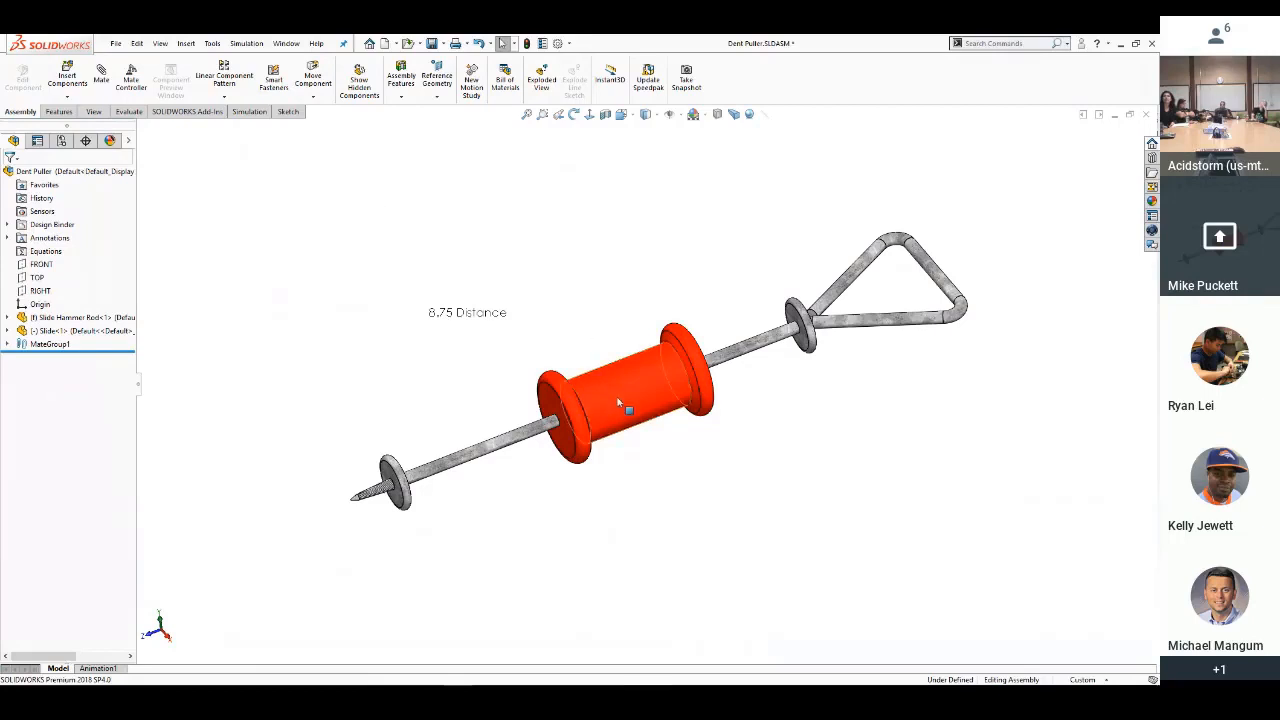
{"action": "mouse_move", "coordinate": [620, 405]}
{"action": "left_mouse_down"}
{"action": "mouse_move", "coordinate": [563, 426]}
{"action": "mouse_move", "coordinate": [614, 407]}
{"action": "left_mouse_up"}
{"action": "left_click", "coordinate": [317, 188]}
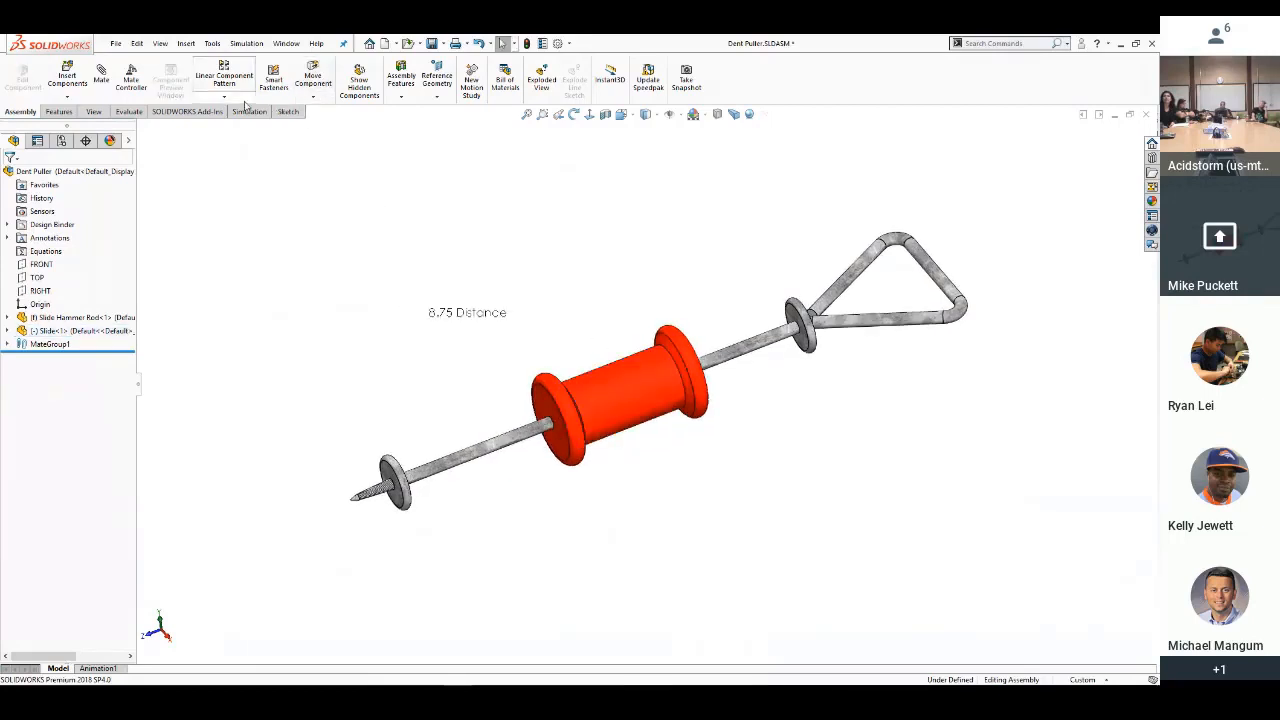
Use Move Component with Collision Detection and Stop at collision to run the Slide against both rod stops, and finish the command
{"action": "left_click", "coordinate": [318, 86]}
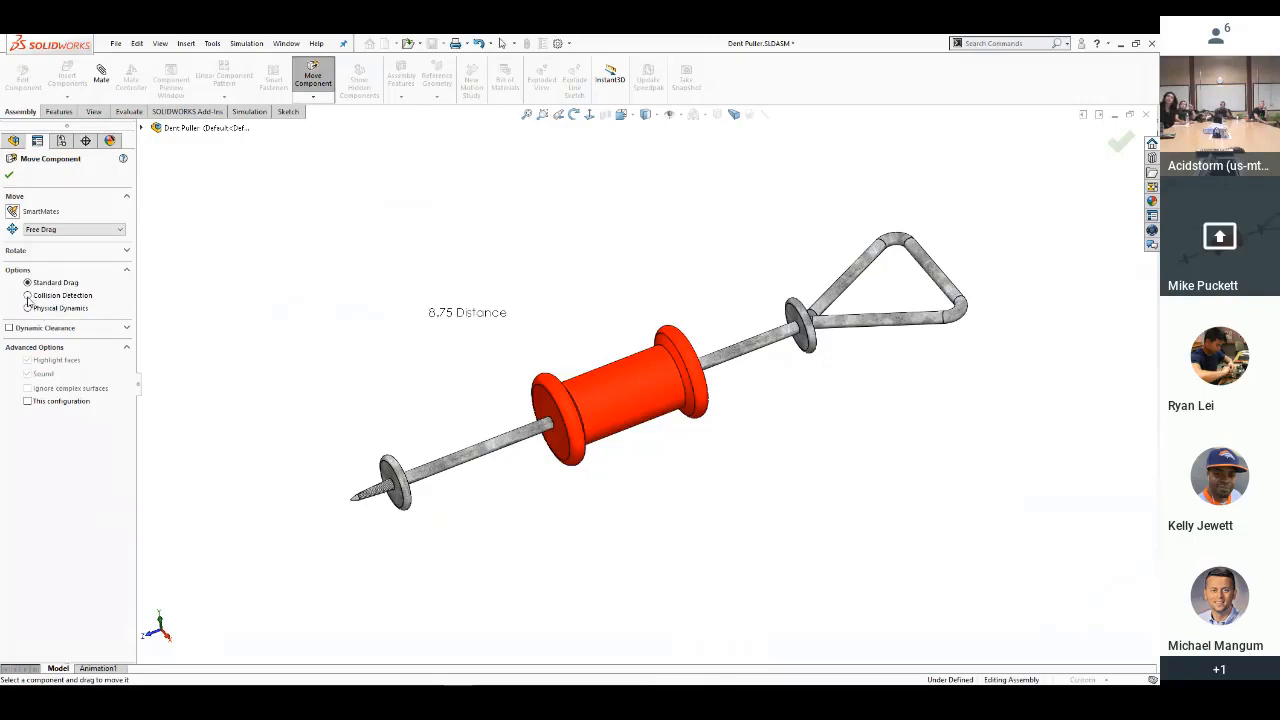
{"action": "left_click", "coordinate": [28, 296]}
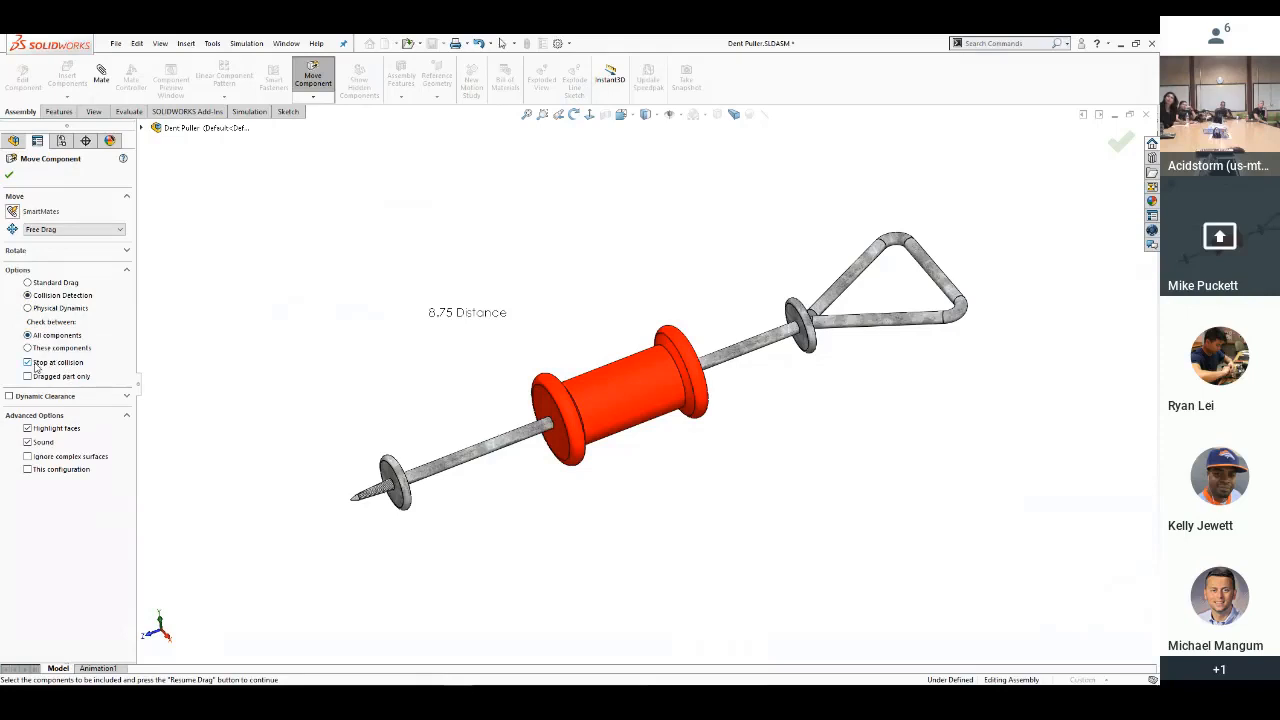
{"action": "left_click_drag", "start_coordinate": [619, 399], "coordinate": [359, 535]}
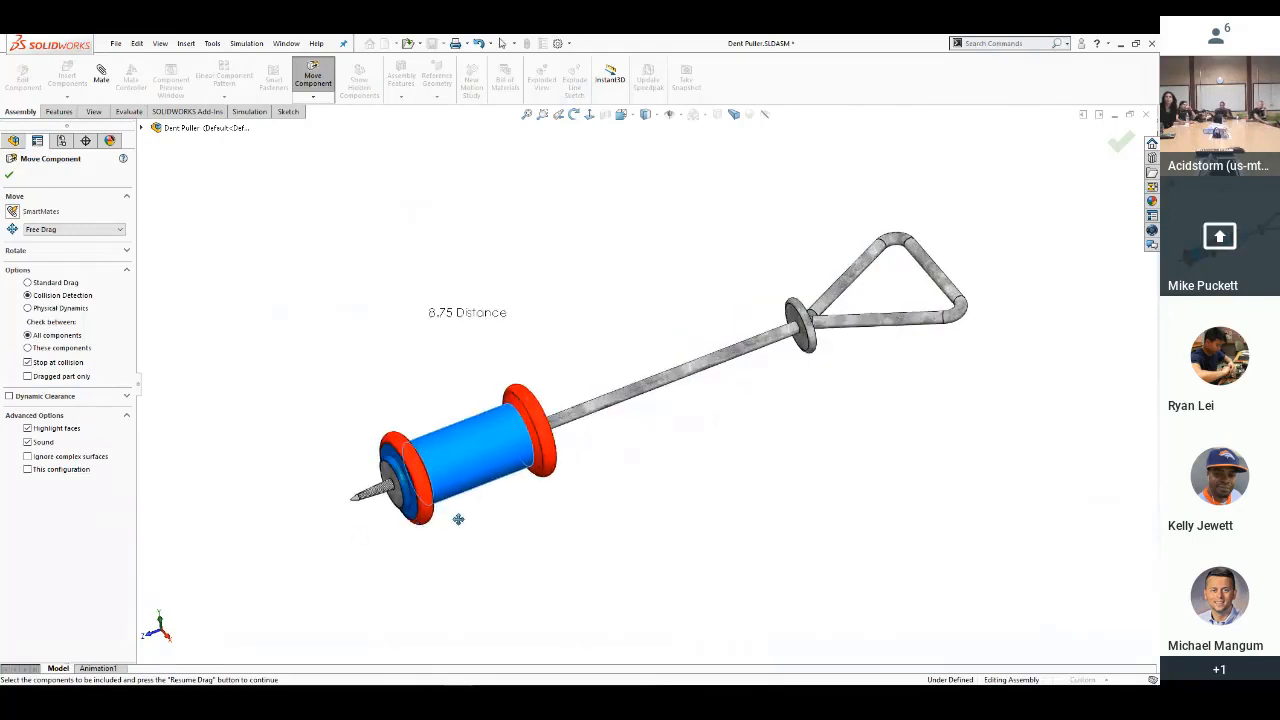
{"action": "scroll", "coordinate": [457, 517], "scroll_direction": "up", "scroll_amount": 3}
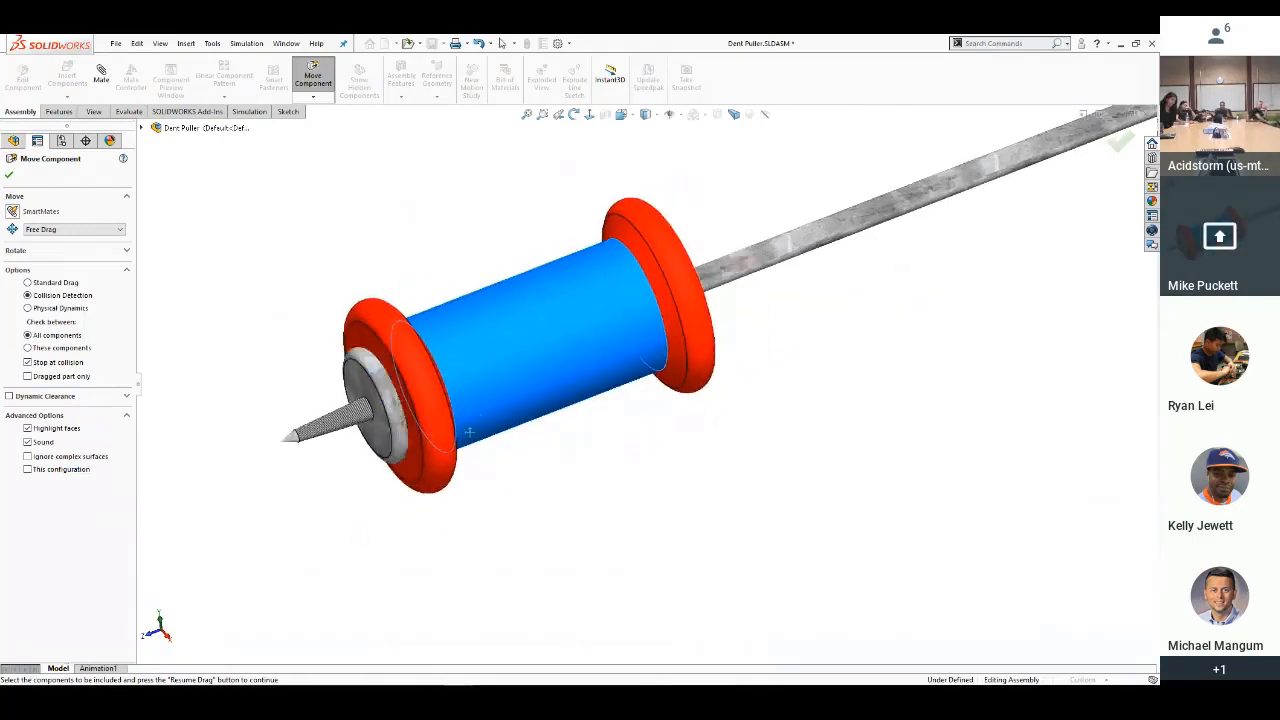
{"action": "scroll", "coordinate": [494, 517], "scroll_direction": "down", "scroll_amount": 1}
{"action": "left_click_drag", "start_coordinate": [722, 455], "coordinate": [911, 380]}
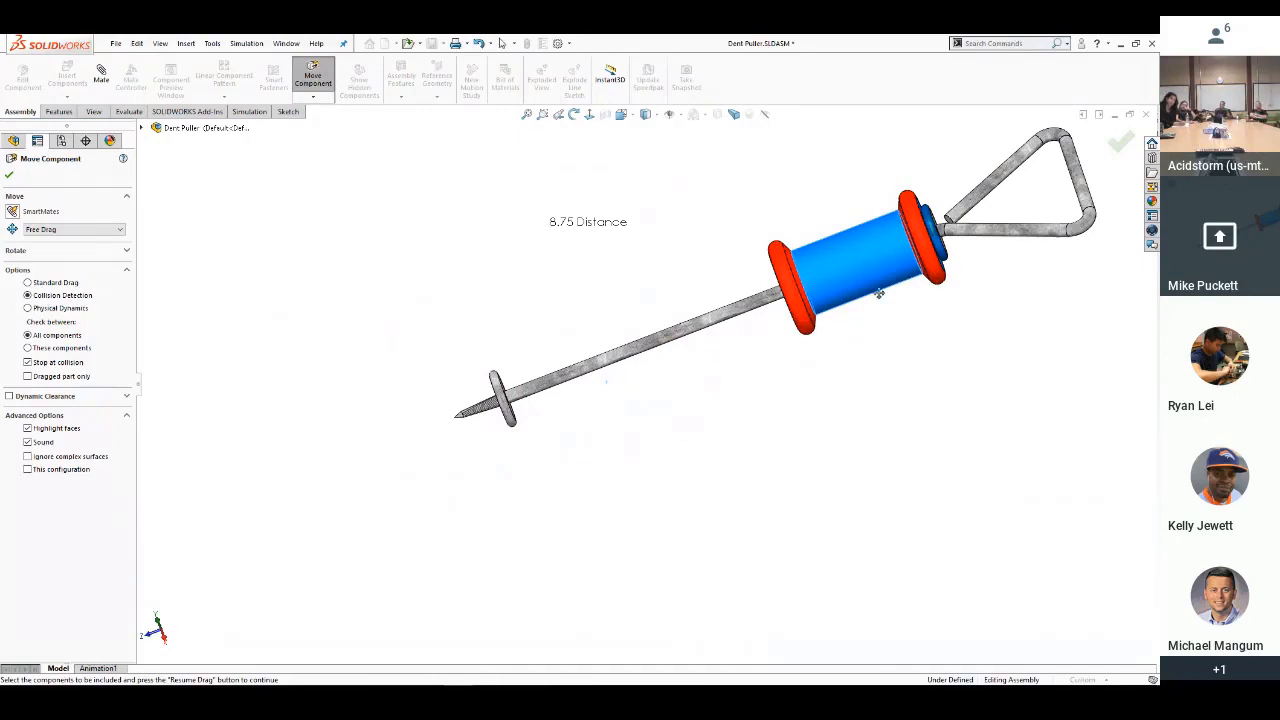
{"action": "left_click_drag", "start_coordinate": [879, 293], "coordinate": [420, 480]}
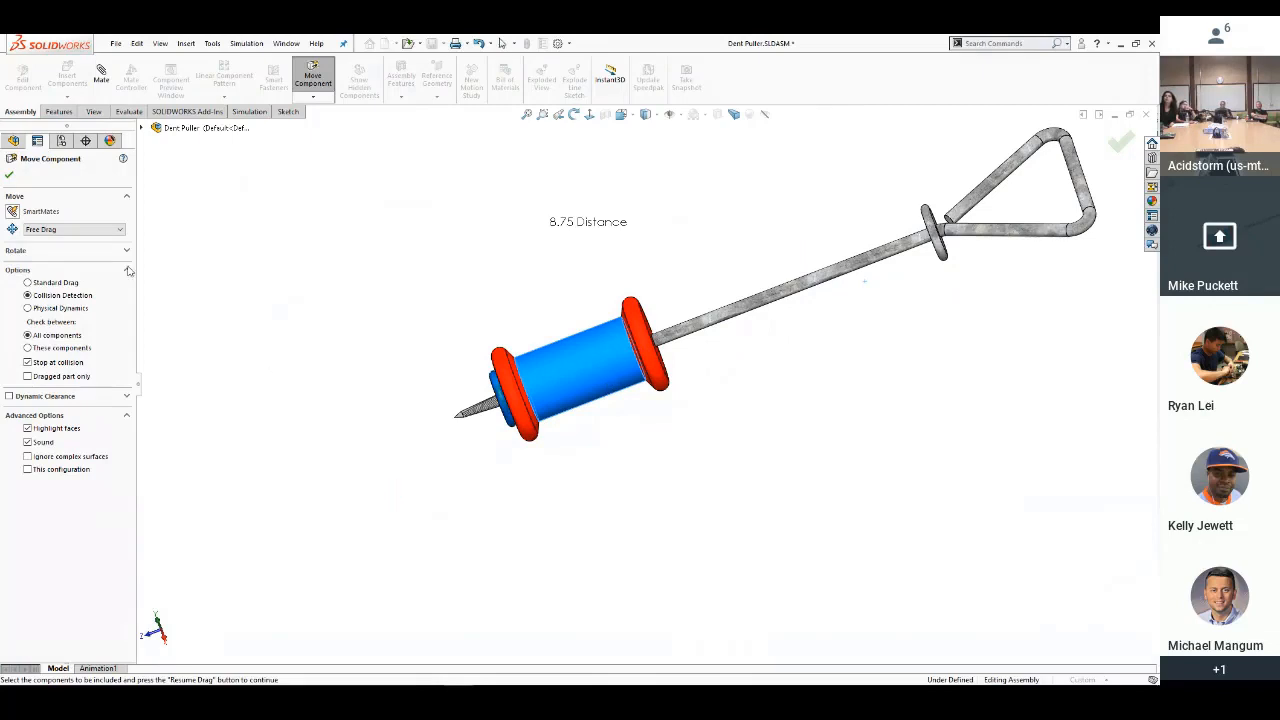
{"action": "left_click", "coordinate": [9, 174]}
Move the Slide freely along the rod without collision detection and leave it near the middle of the rod
{"action": "left_click_drag", "start_coordinate": [594, 374], "coordinate": [764, 307]}
{"action": "left_click_drag", "start_coordinate": [679, 334], "coordinate": [713, 375]}
{"action": "left_click", "coordinate": [750, 431]}
{"action": "scroll", "coordinate": [838, 401], "scroll_direction": "down", "scroll_amount": 1}
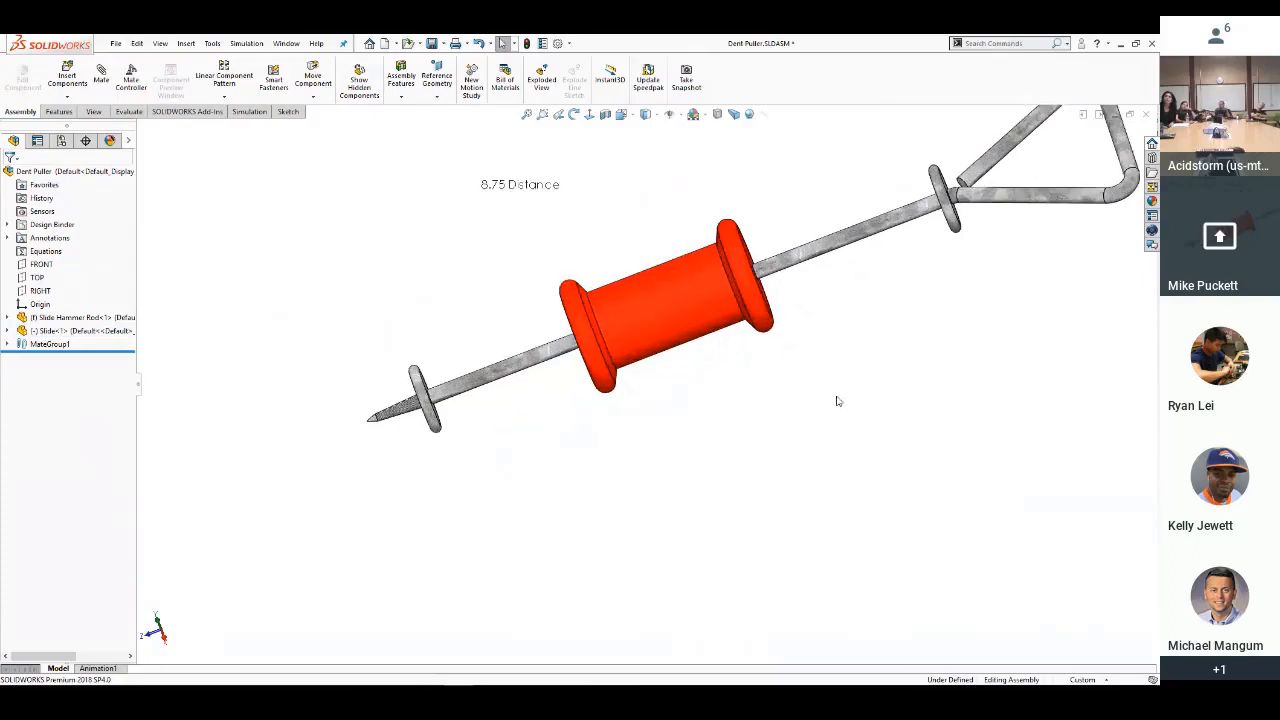
Start an advanced limit Distance mate between the Slide's tip-side end face and the facing surface of the rod's tip-side stop
{"action": "scroll", "coordinate": [840, 401], "scroll_direction": "up", "scroll_amount": 2}
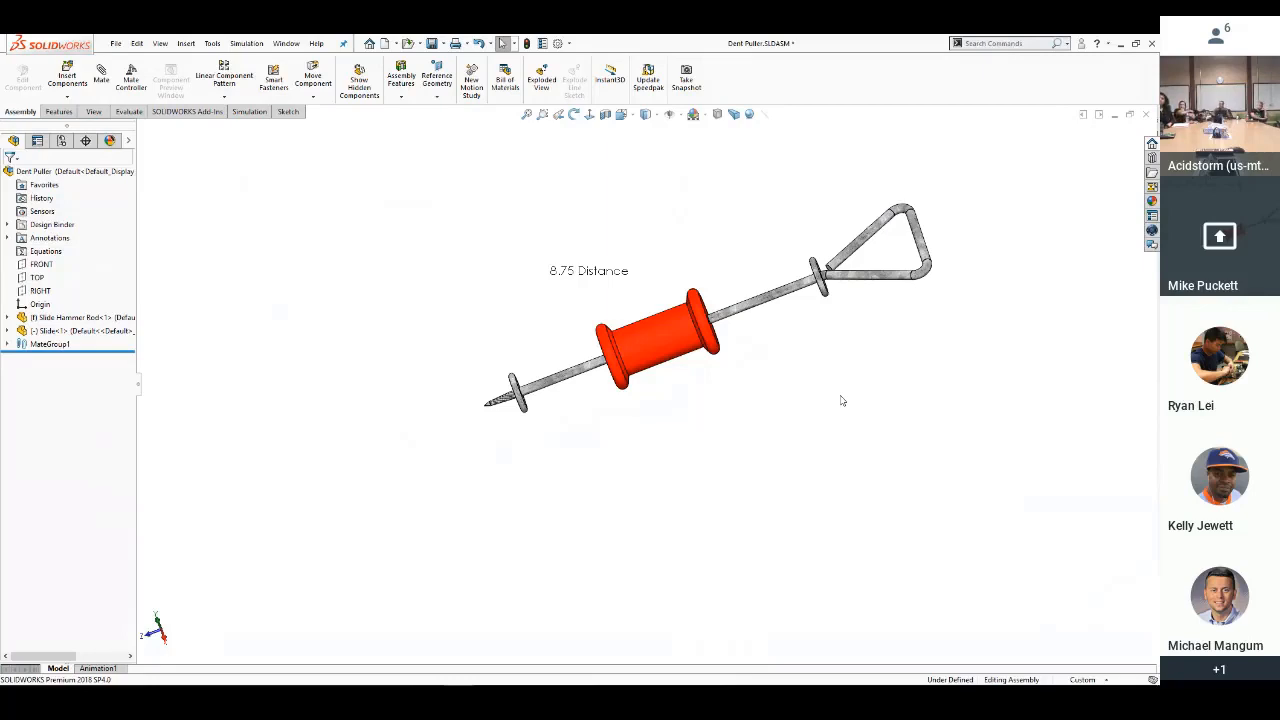
{"action": "key", "text": "s"}
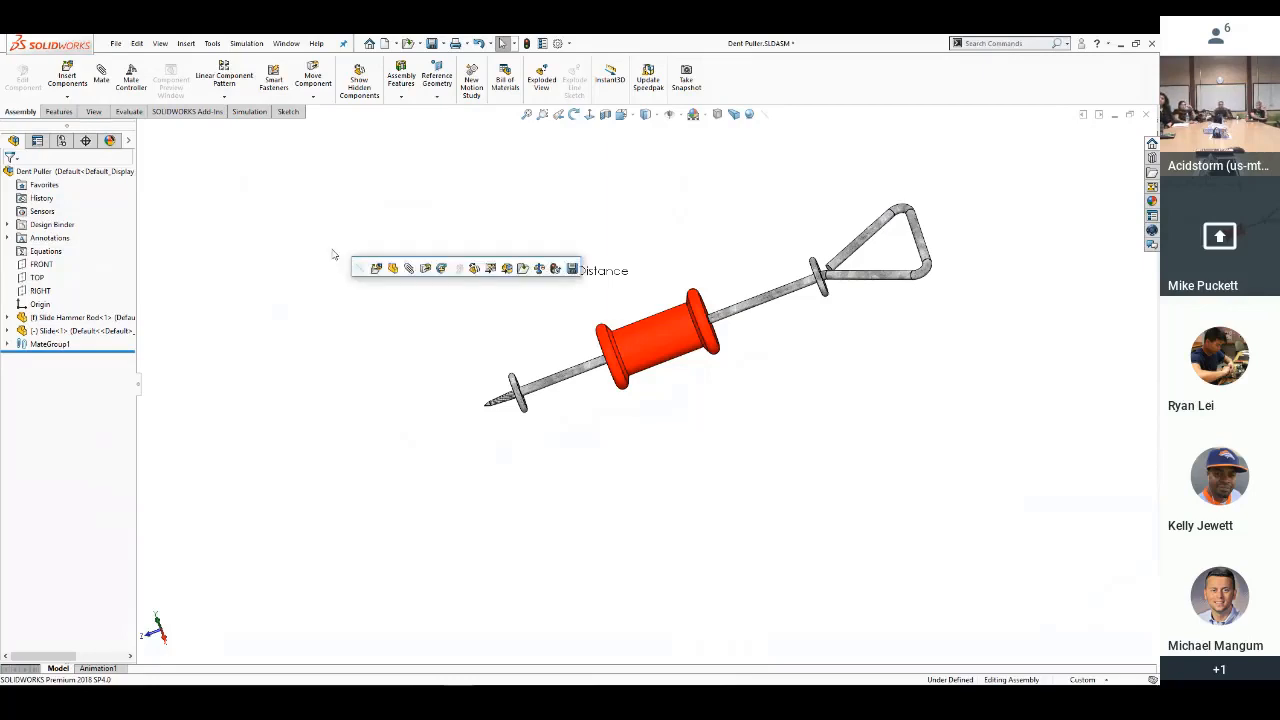
{"action": "left_click", "coordinate": [408, 268]}
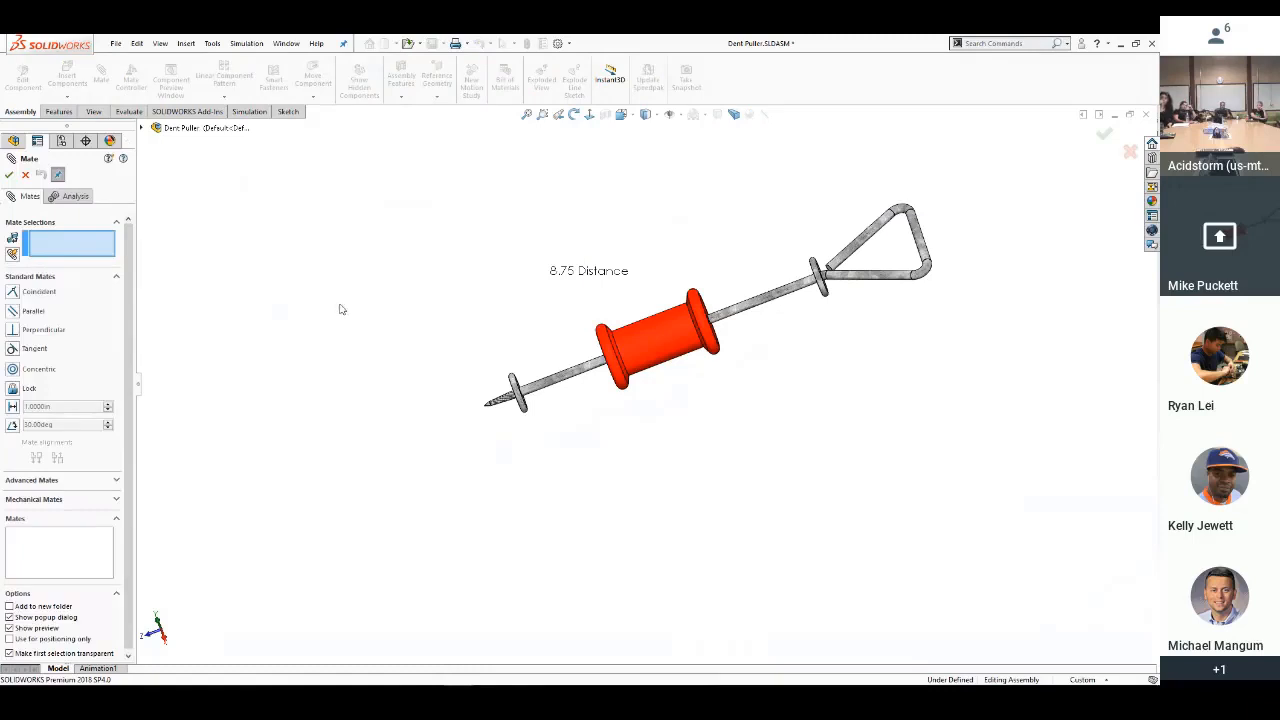
{"action": "left_click", "coordinate": [116, 499]}
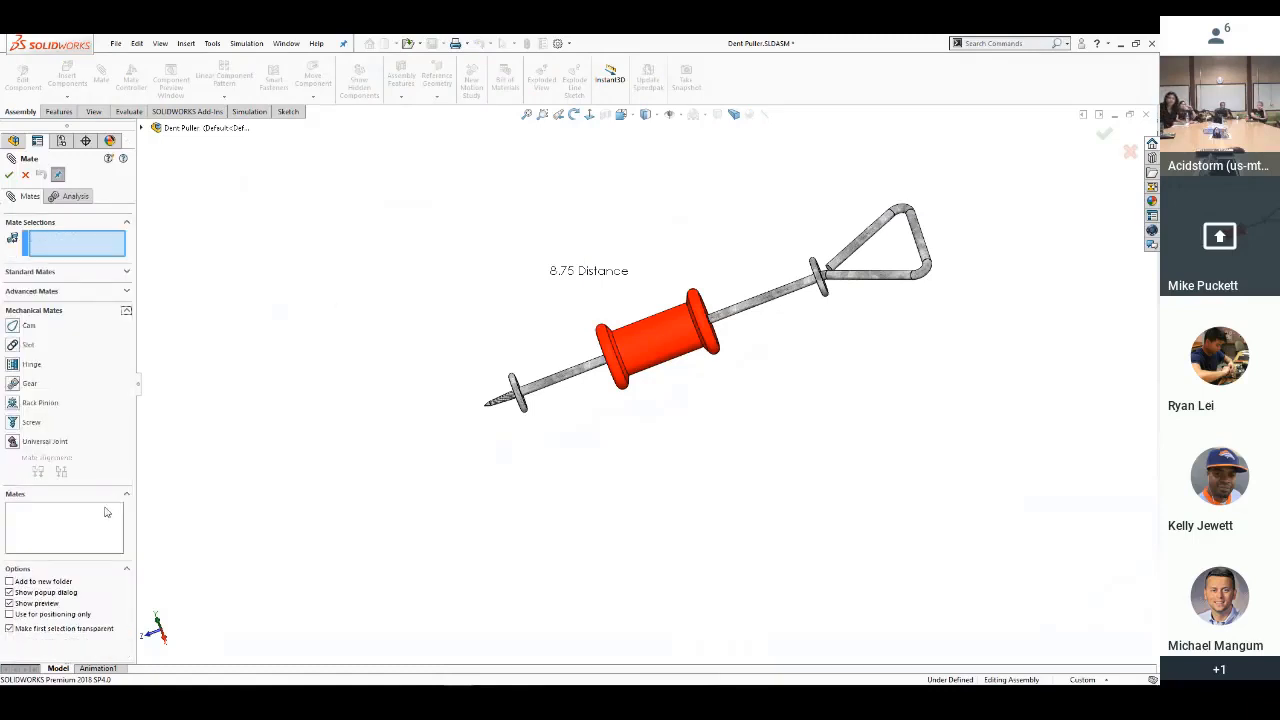
{"action": "left_click", "coordinate": [85, 290]}
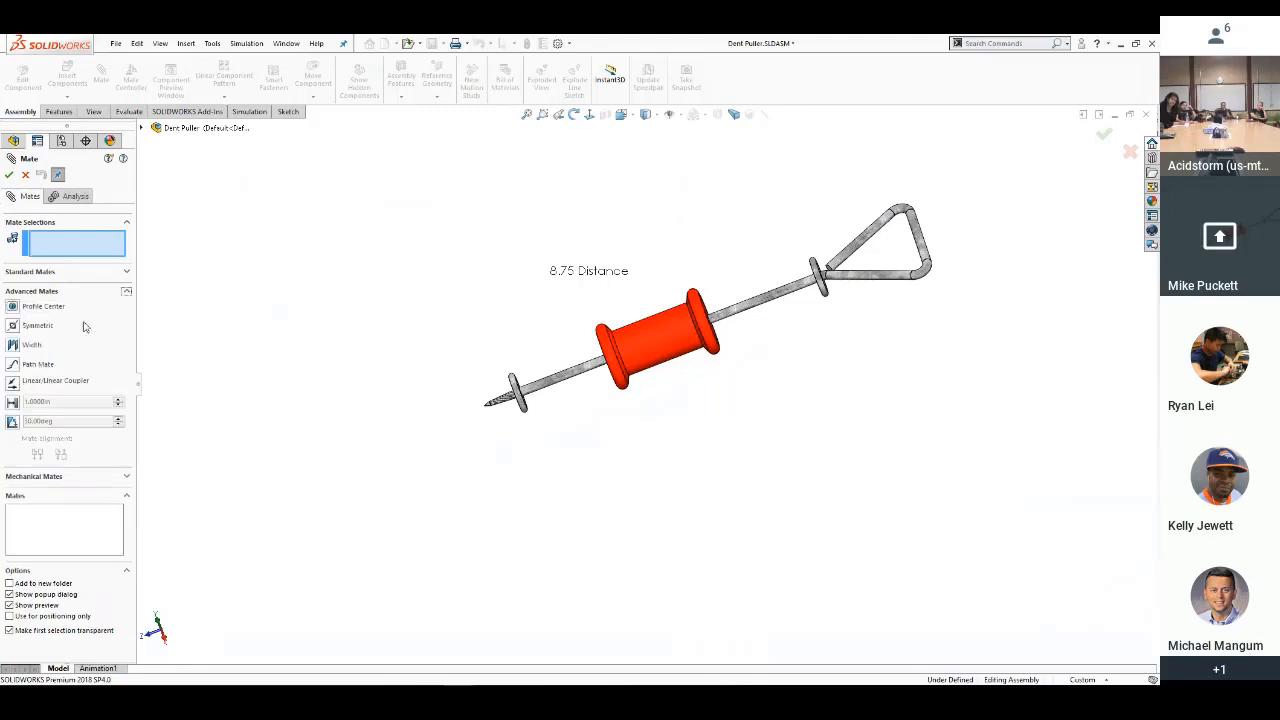
{"action": "left_click", "coordinate": [13, 402]}
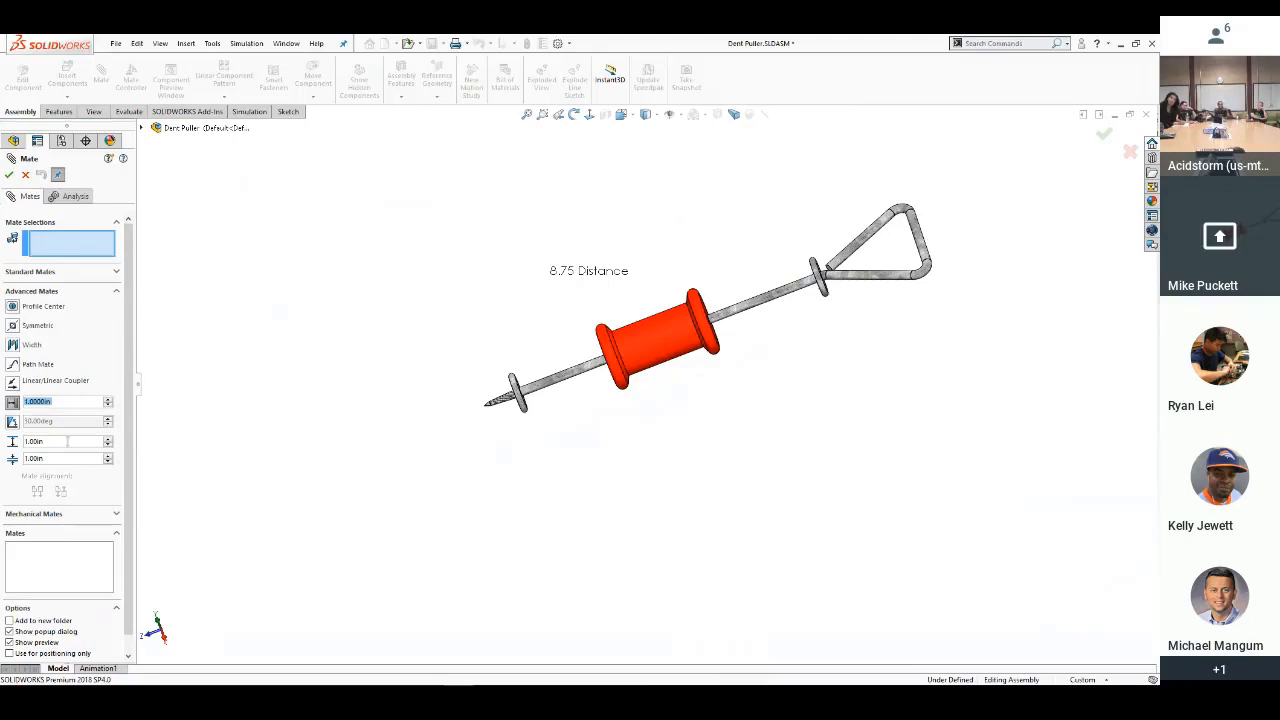
{"action": "scroll", "coordinate": [642, 397], "scroll_direction": "down", "scroll_amount": 2}
{"action": "middle_click_drag", "start_coordinate": [545, 458], "coordinate": [624, 393]}
{"action": "left_click", "coordinate": [637, 372]}
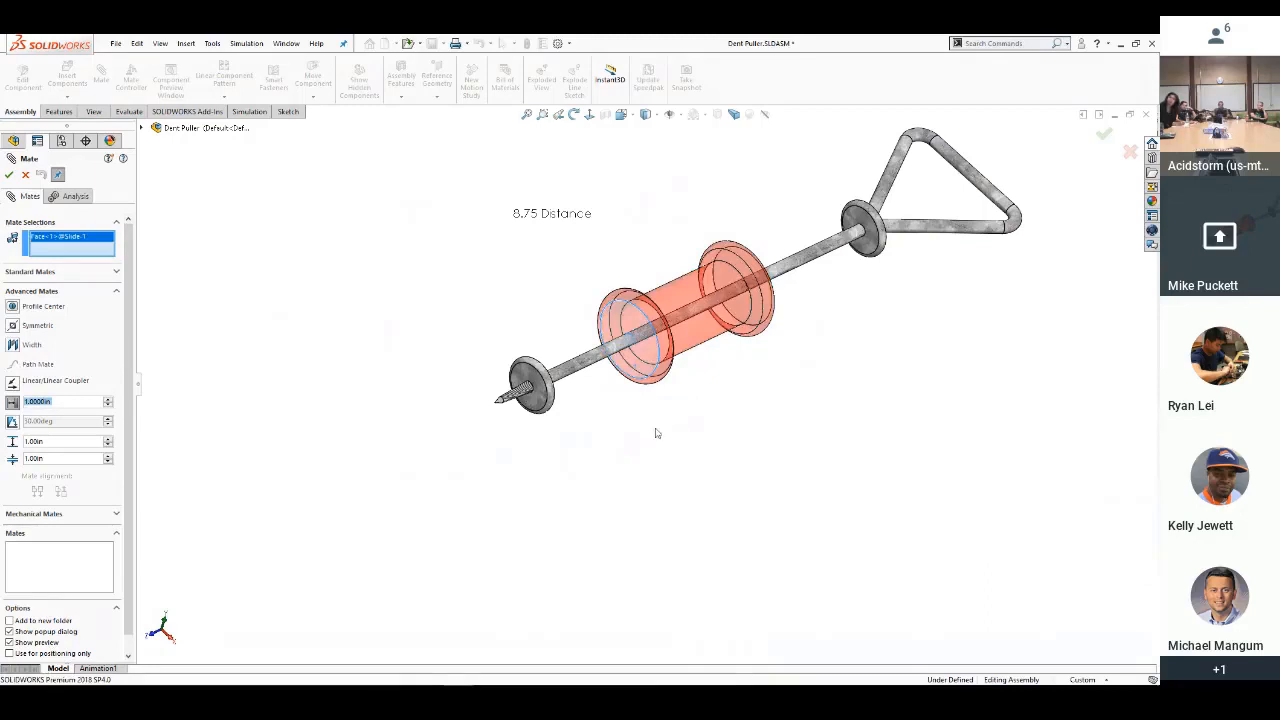
{"action": "middle_click_drag", "start_coordinate": [657, 433], "coordinate": [534, 494]}
{"action": "scroll", "coordinate": [575, 389], "scroll_direction": "down", "scroll_amount": 3}
{"action": "left_click", "coordinate": [557, 407]}
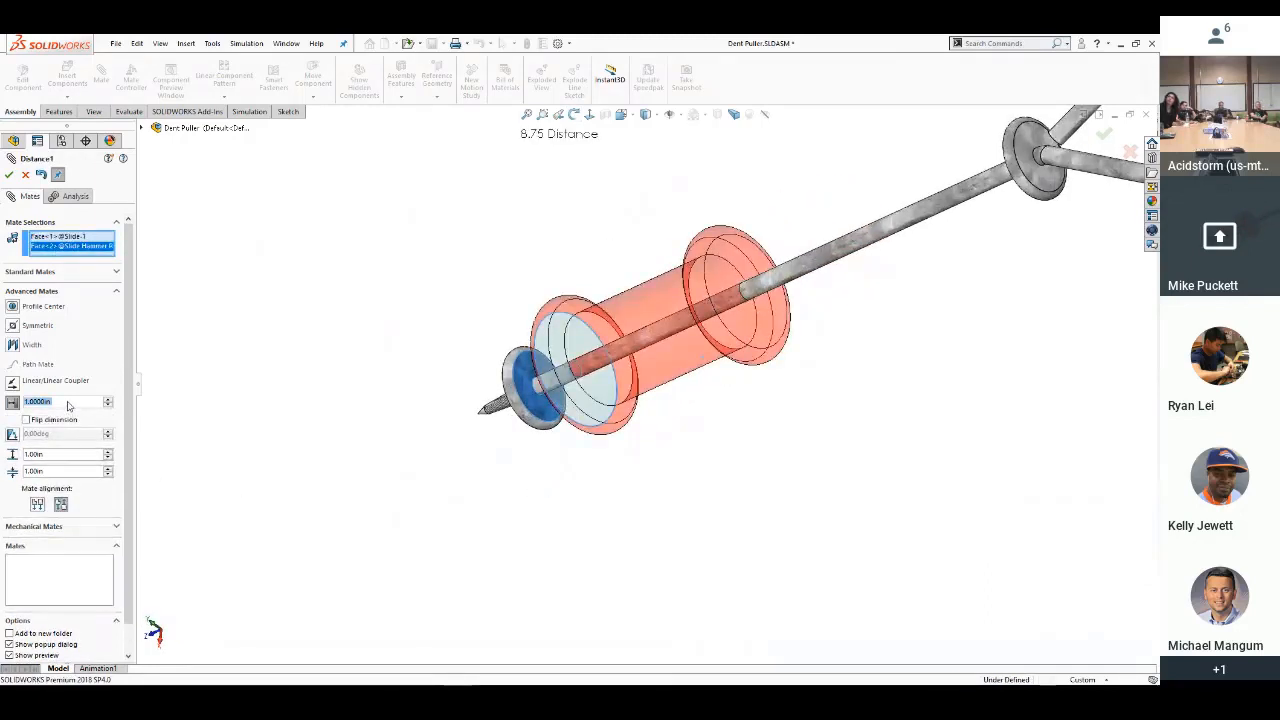
Set the mate's distance to 0 in and its maximum value to 8.75 in, and accept the limit mate
{"action": "type", "text": "0"}
{"action": "key", "text": "Return"}
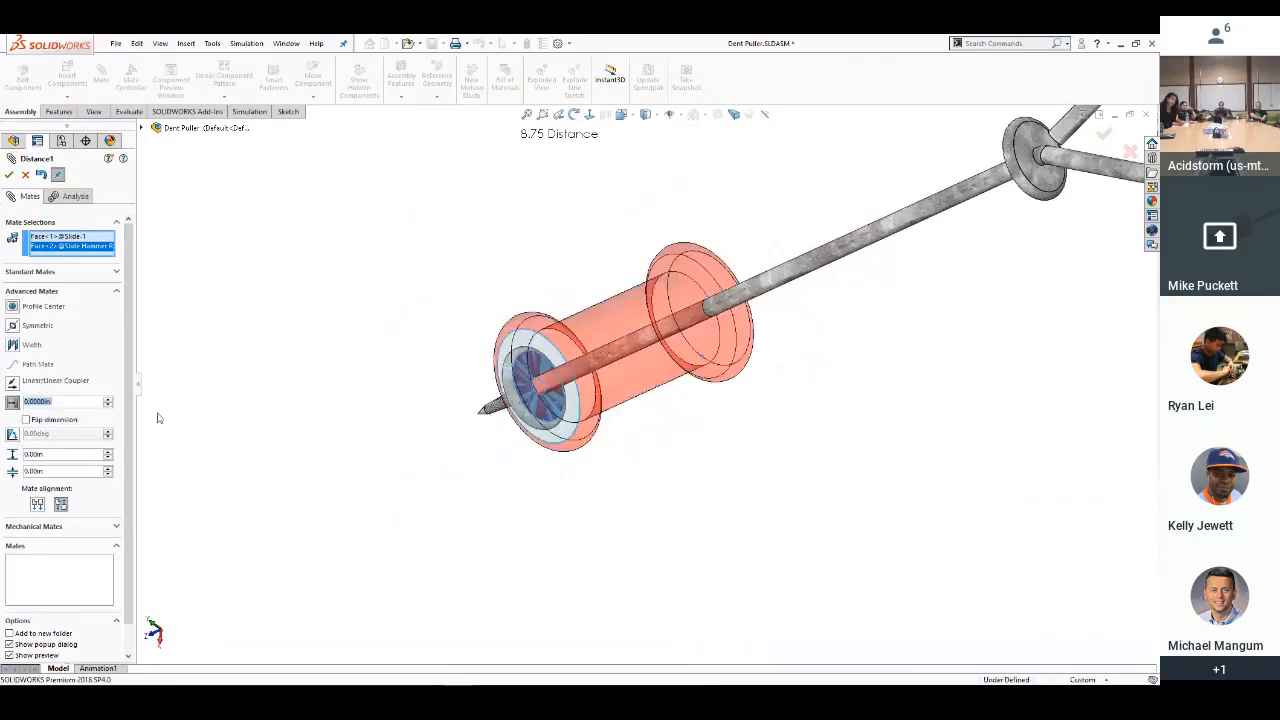
{"action": "left_click", "coordinate": [49, 455]}
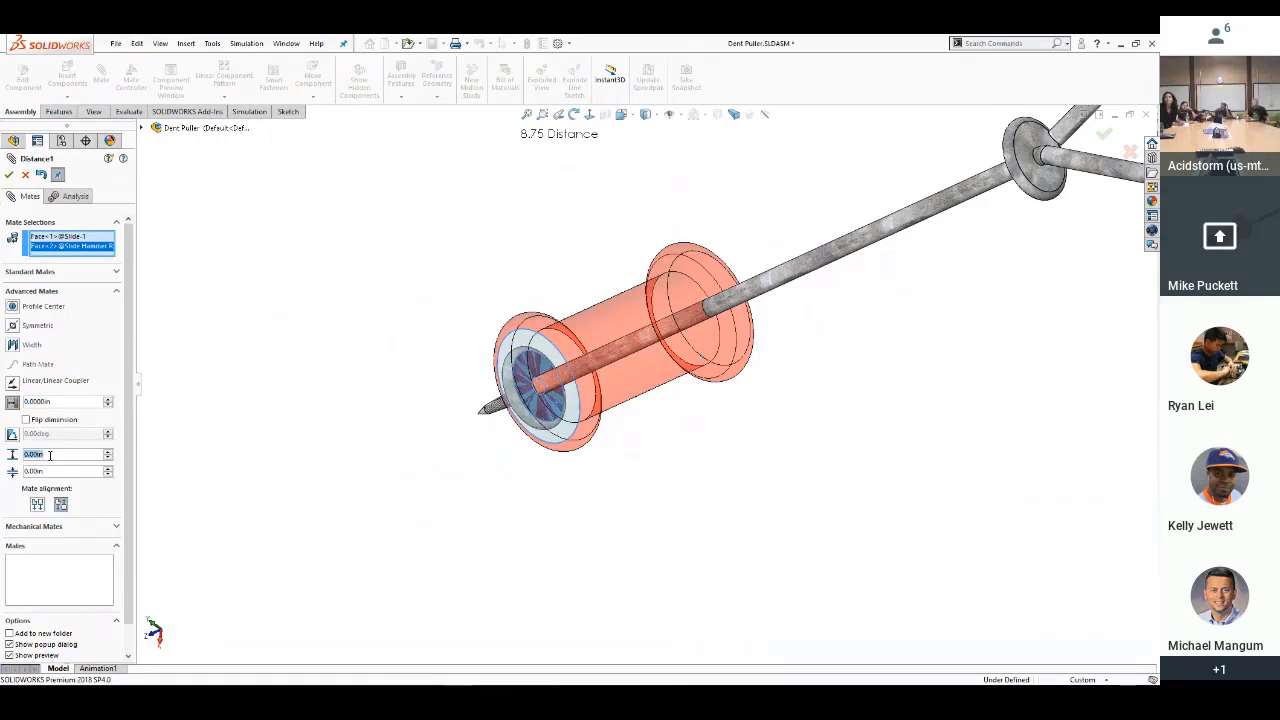
{"action": "type", "text": "8.75"}
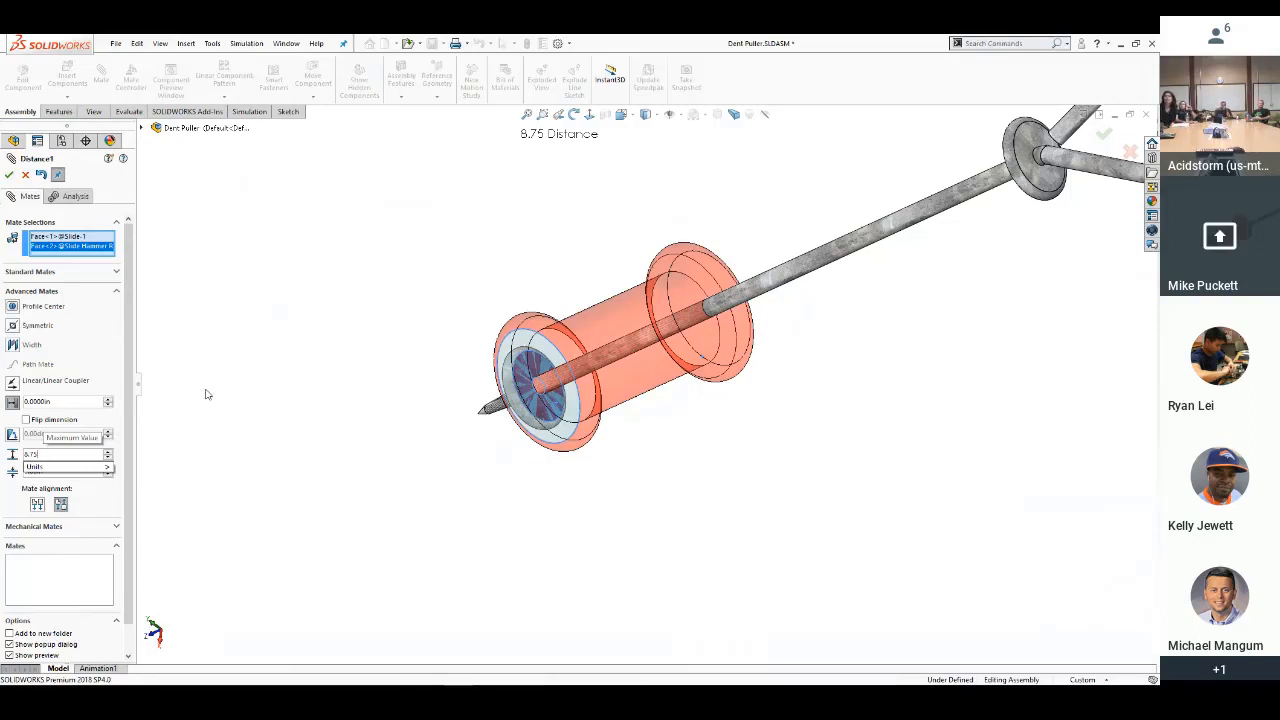
{"action": "key", "text": "Return"}
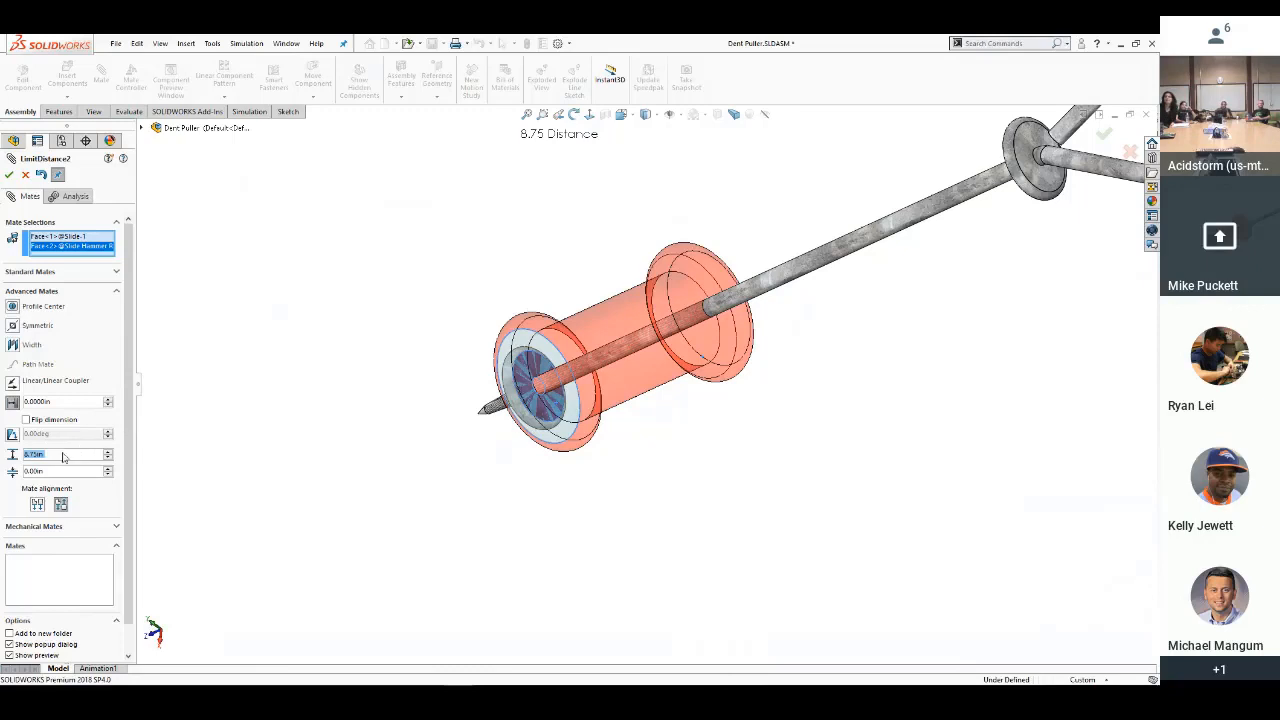
{"action": "left_click", "coordinate": [9, 174]}
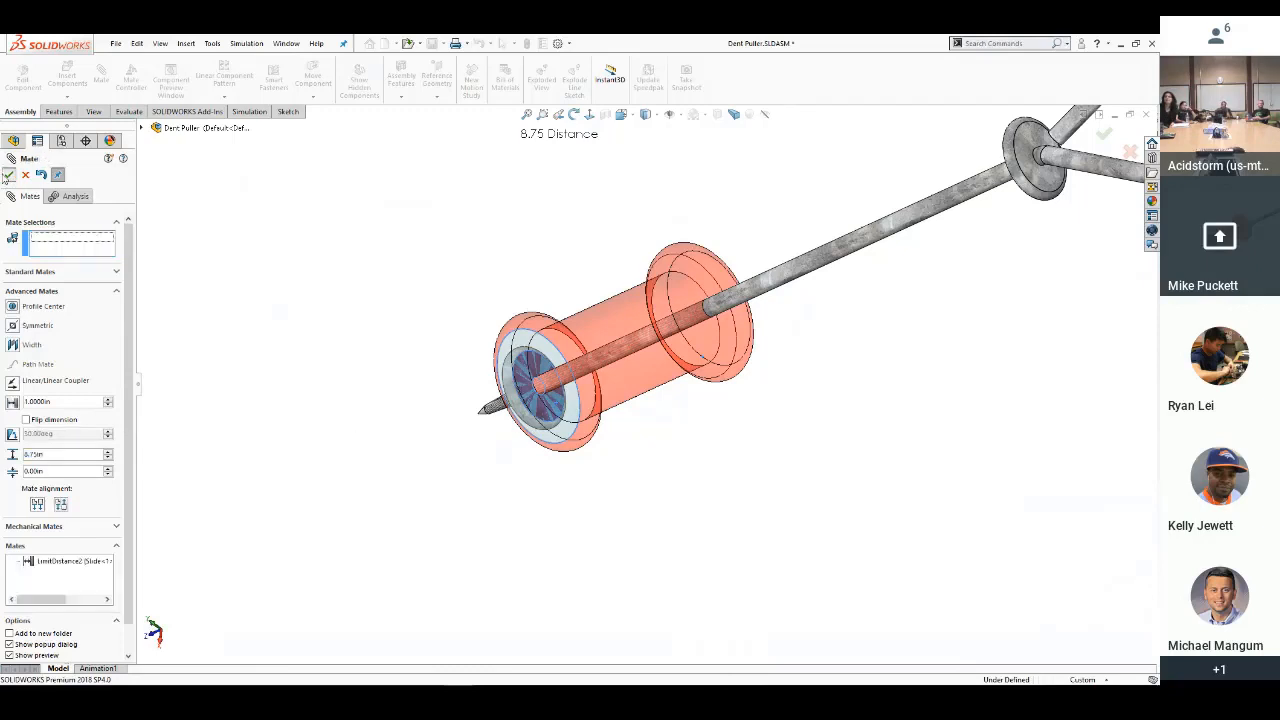
{"action": "left_click", "coordinate": [8, 175]}
Move the Slide along the rod up to the handle-side stop and inspect its end position against that stop
{"action": "scroll", "coordinate": [620, 331], "scroll_direction": "up", "scroll_amount": 5}
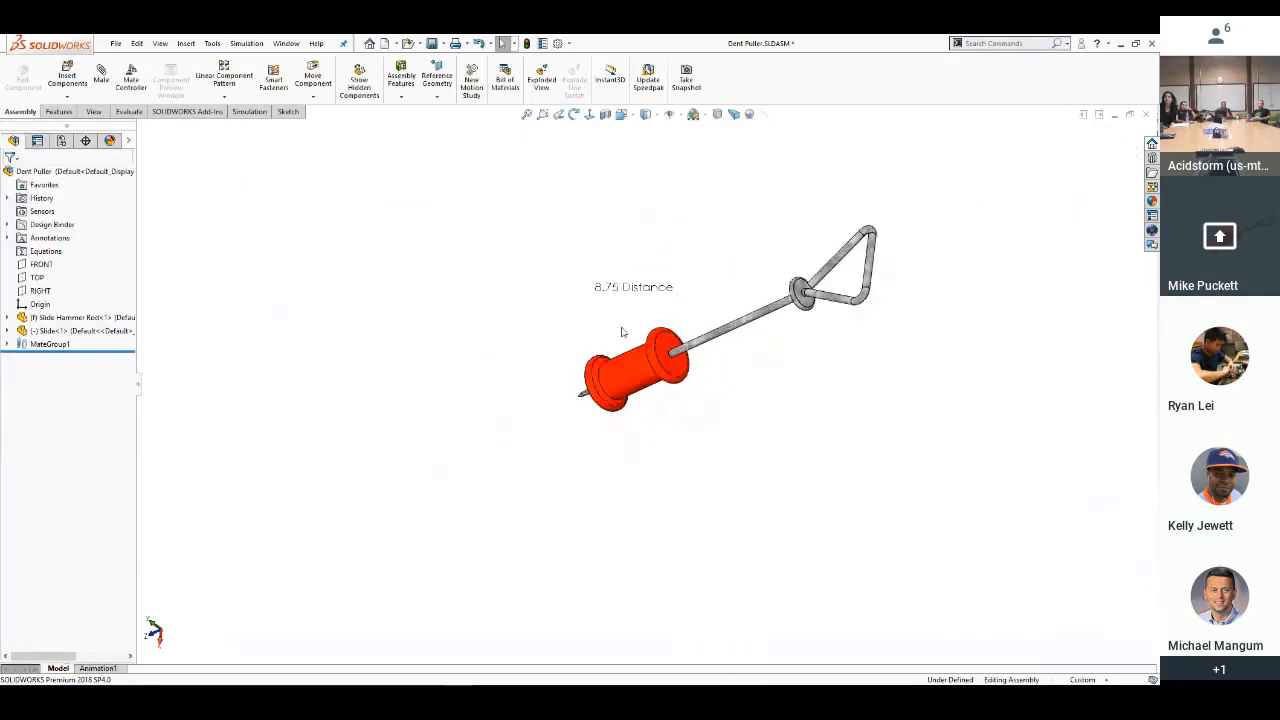
{"action": "scroll", "coordinate": [726, 286], "scroll_direction": "down", "scroll_amount": 2}
{"action": "middle_click_drag", "start_coordinate": [728, 275], "coordinate": [794, 251]}
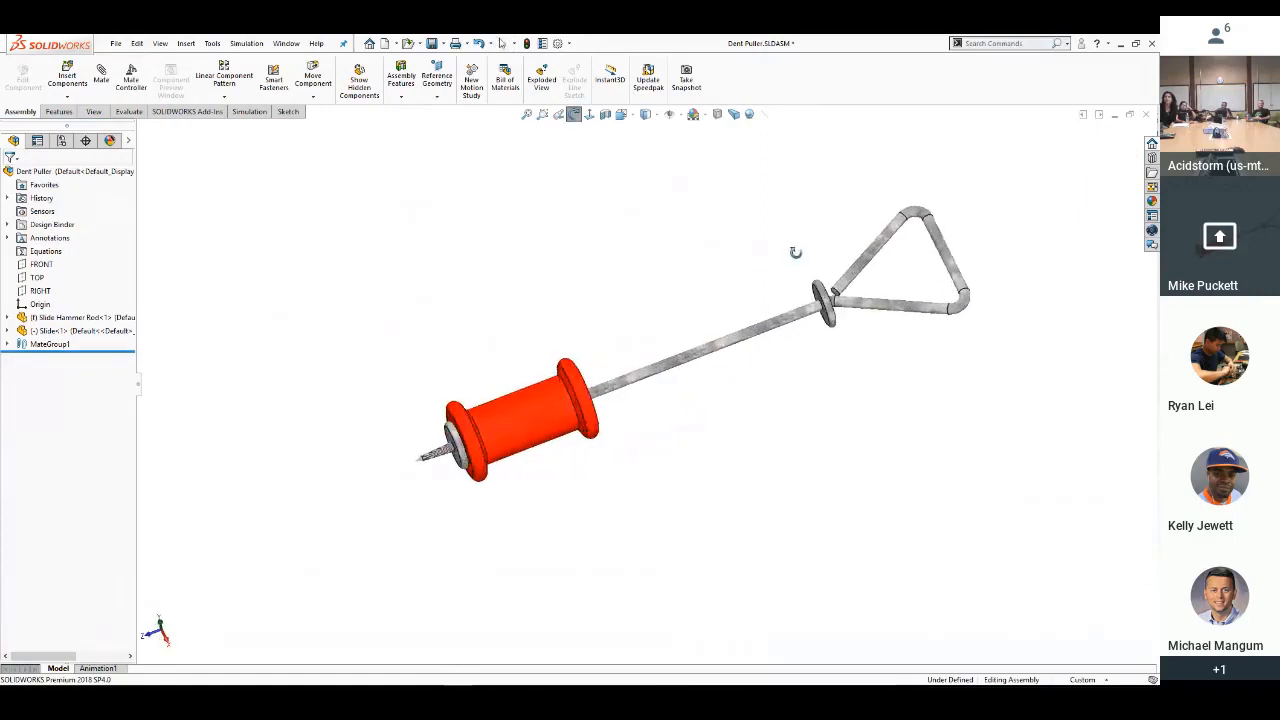
{"action": "left_click_drag", "start_coordinate": [552, 416], "coordinate": [871, 329]}
{"action": "left_click_drag", "start_coordinate": [768, 368], "coordinate": [891, 318]}
{"action": "left_click", "coordinate": [840, 451]}
{"action": "scroll", "coordinate": [850, 430], "scroll_direction": "down", "scroll_amount": 5}
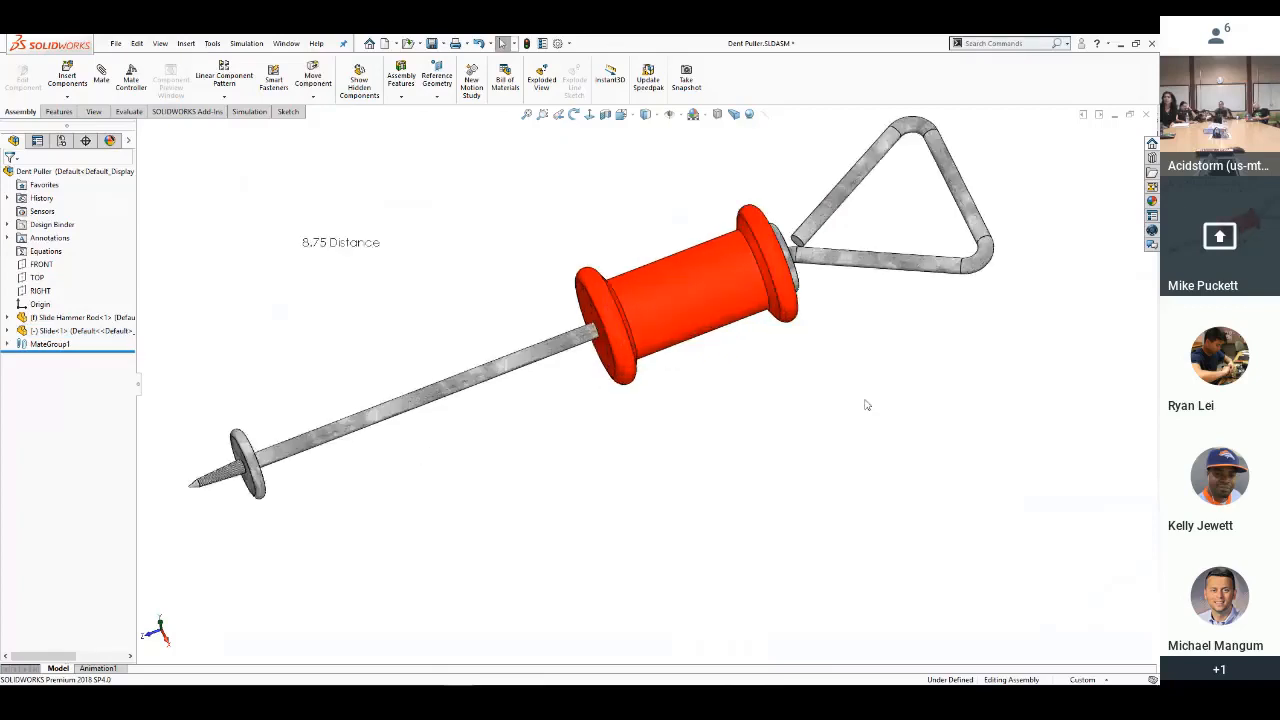
{"action": "middle_click_drag", "start_coordinate": [843, 340], "coordinate": [790, 300]}
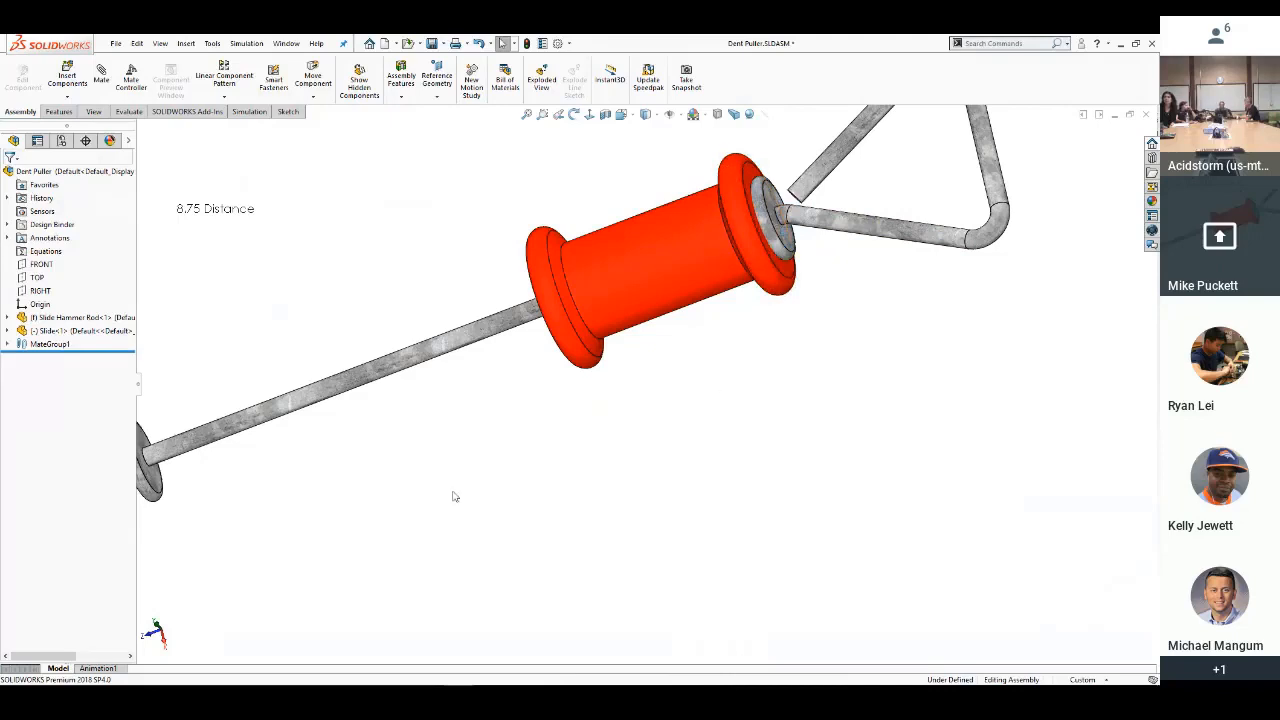
Measure the distance between the tip-side stop's inner face and the Slide's facing end face, and close the measurement
{"action": "scroll", "coordinate": [453, 493], "scroll_direction": "up", "scroll_amount": 1}
{"action": "key", "text": "m"}
{"action": "left_click", "coordinate": [238, 463]}
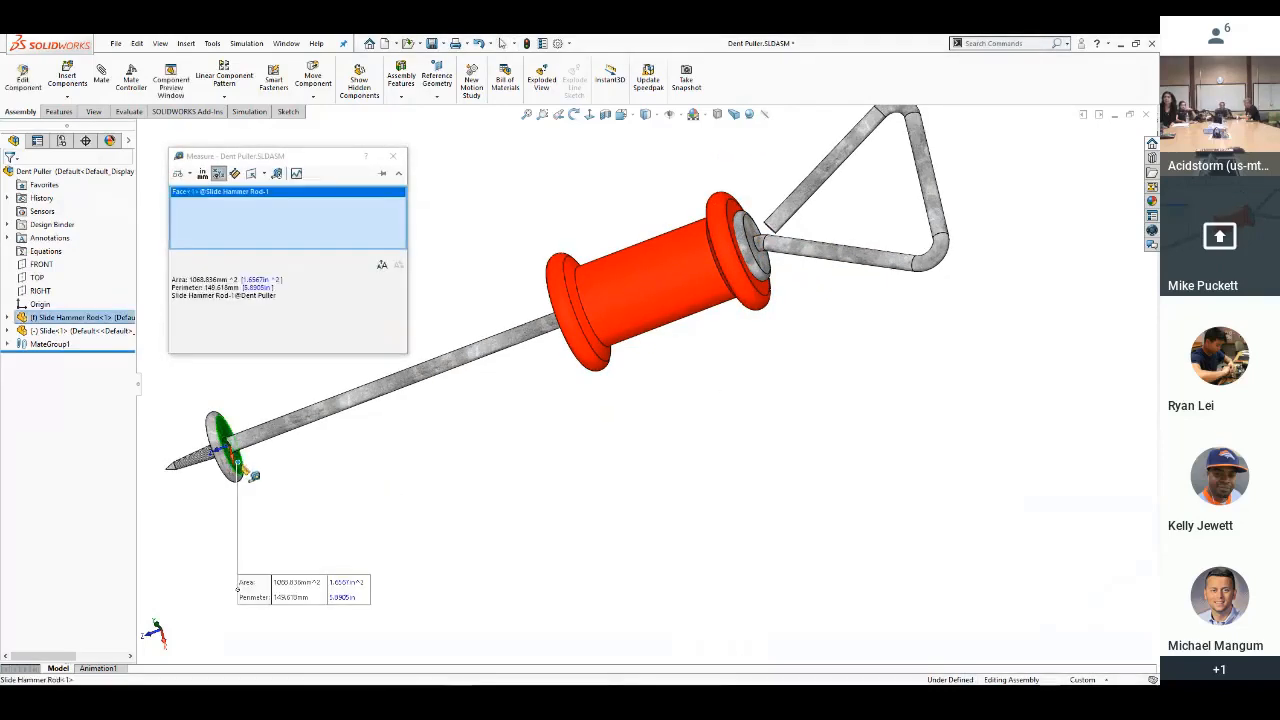
{"action": "middle_click_drag", "start_coordinate": [254, 476], "coordinate": [437, 457]}
{"action": "left_click", "coordinate": [578, 358]}
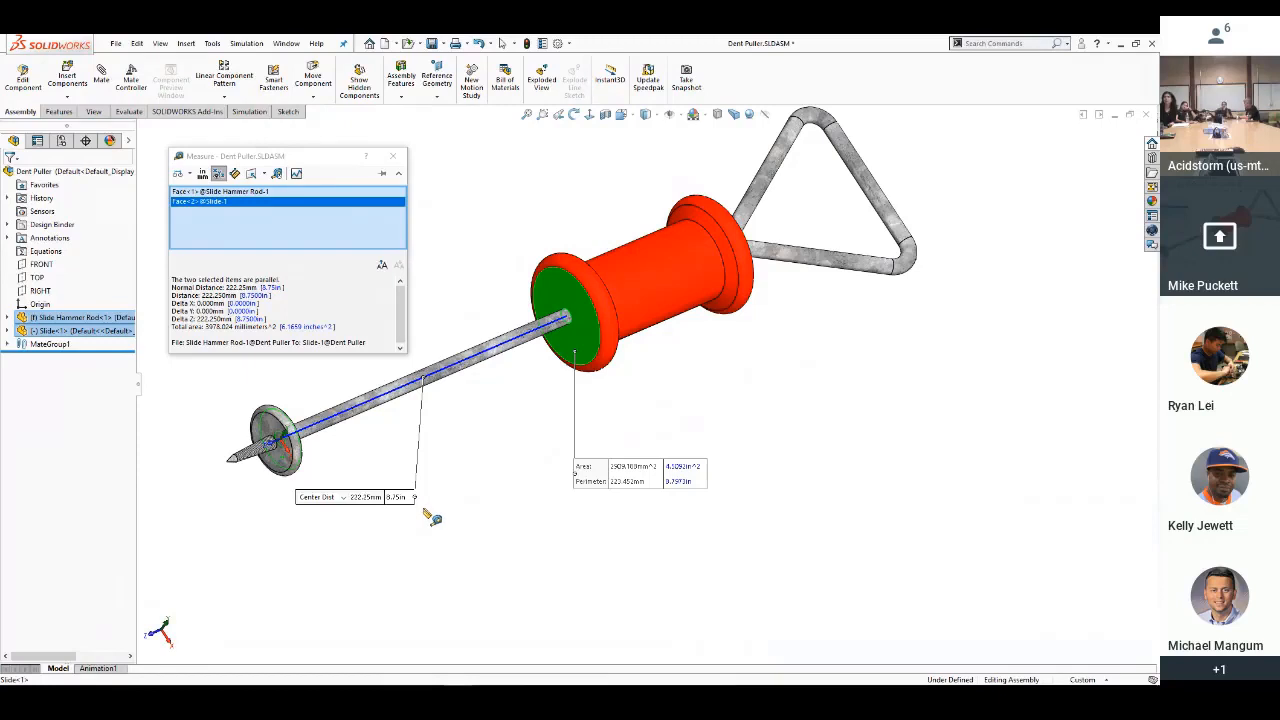
{"action": "left_click", "coordinate": [395, 157]}
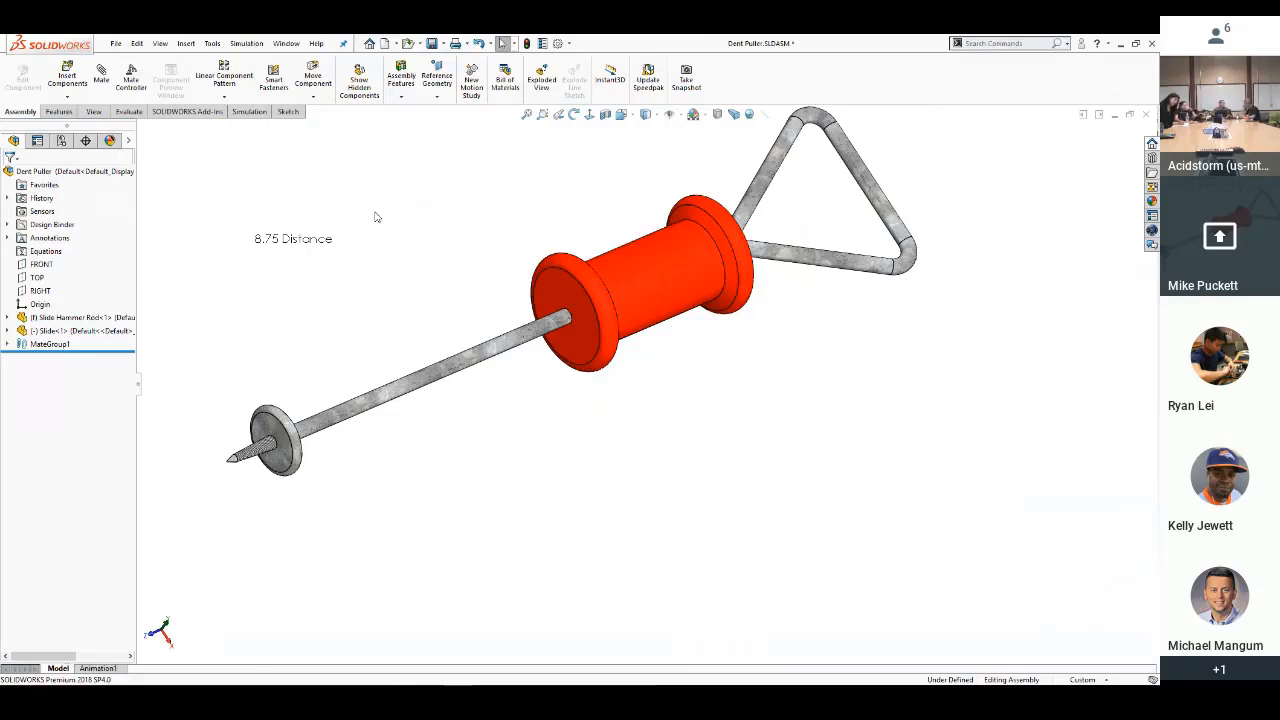
Close the Dent Puller assembly and rotate the camshaft by its gear in the Cam Assembly
{"action": "left_click", "coordinate": [1146, 115]}
{"action": "left_click", "coordinate": [543, 373]}
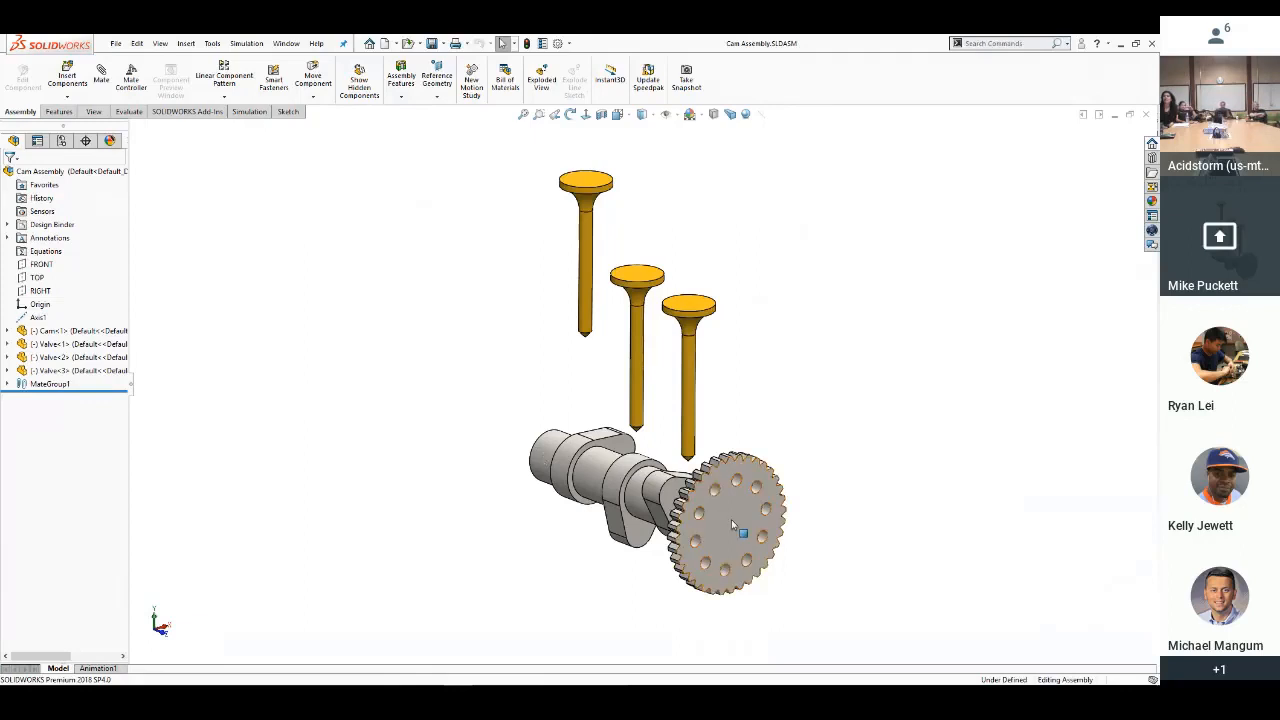
{"action": "scroll", "coordinate": [731, 519], "scroll_direction": "down", "scroll_amount": 2}
{"action": "left_click_drag", "start_coordinate": [771, 432], "coordinate": [836, 508]}
{"action": "key", "text": "Escape"}
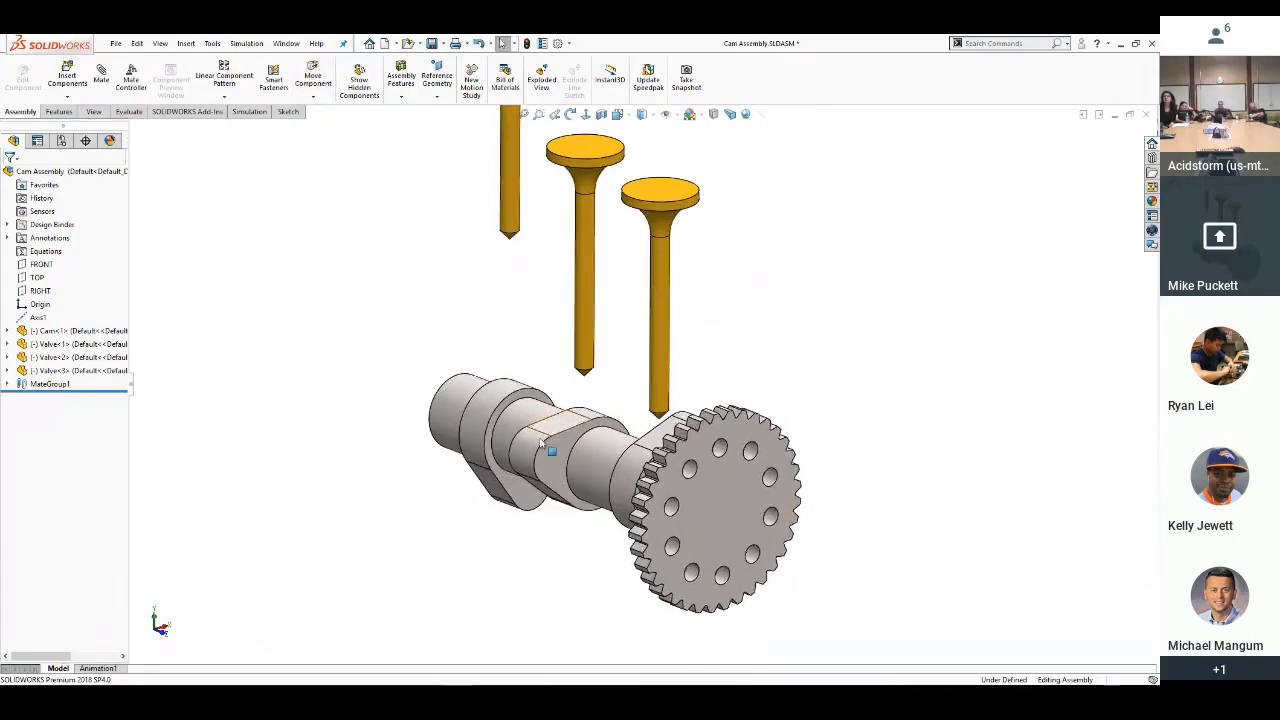
Move the three valves individually along their axes and turn the cam gear slightly to test how freely they move
{"action": "left_click_drag", "start_coordinate": [660, 394], "coordinate": [584, 374]}
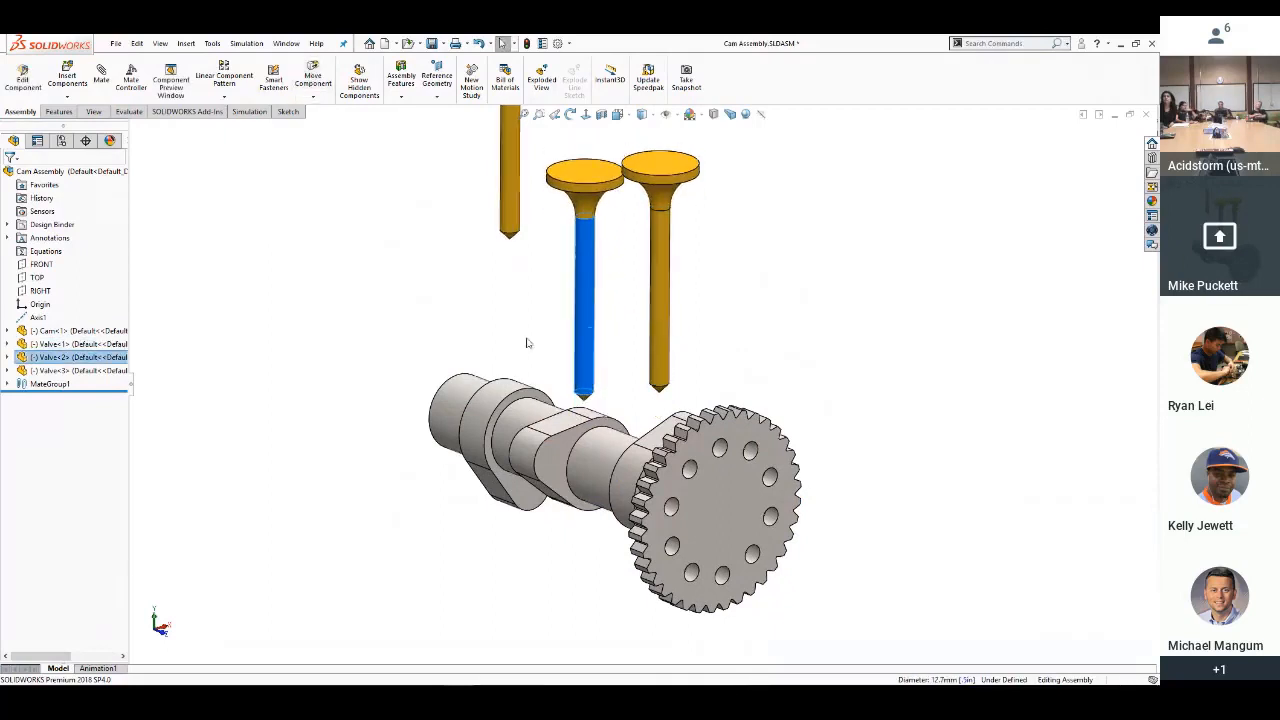
{"action": "left_click", "coordinate": [510, 226]}
{"action": "left_click_drag", "start_coordinate": [510, 226], "coordinate": [512, 284]}
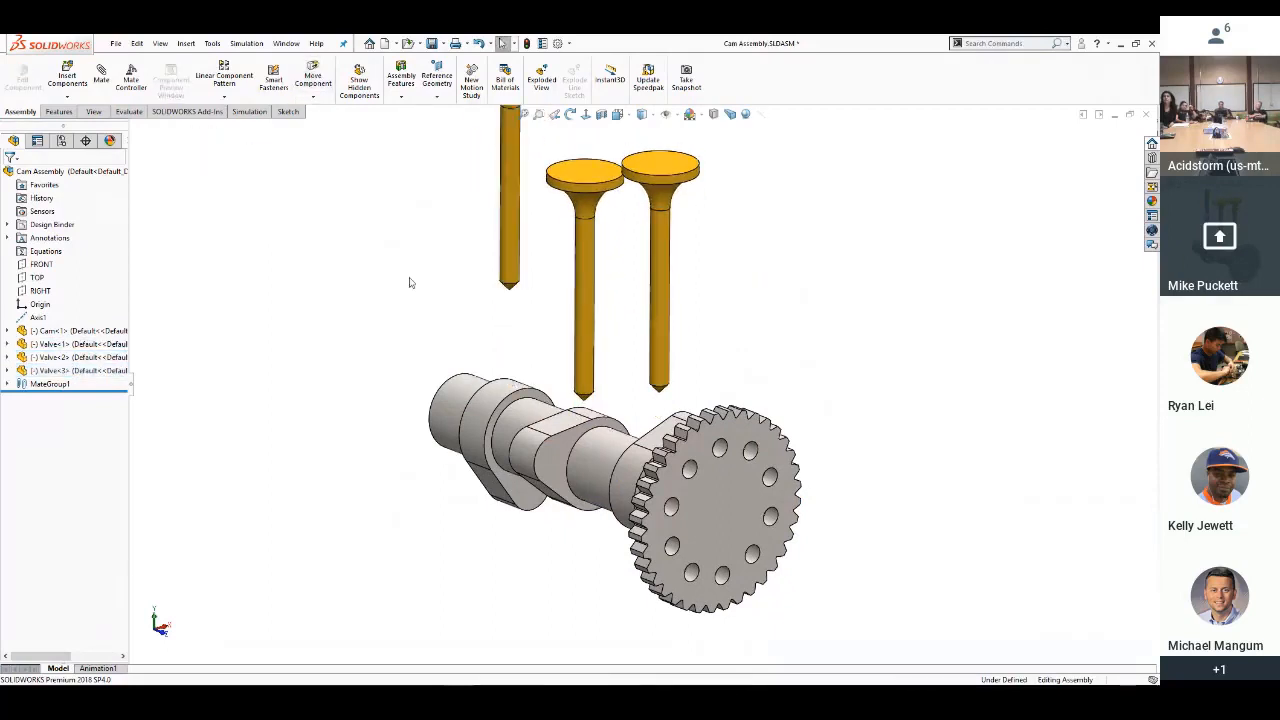
{"action": "middle_click_drag", "start_coordinate": [826, 365], "coordinate": [772, 416]}
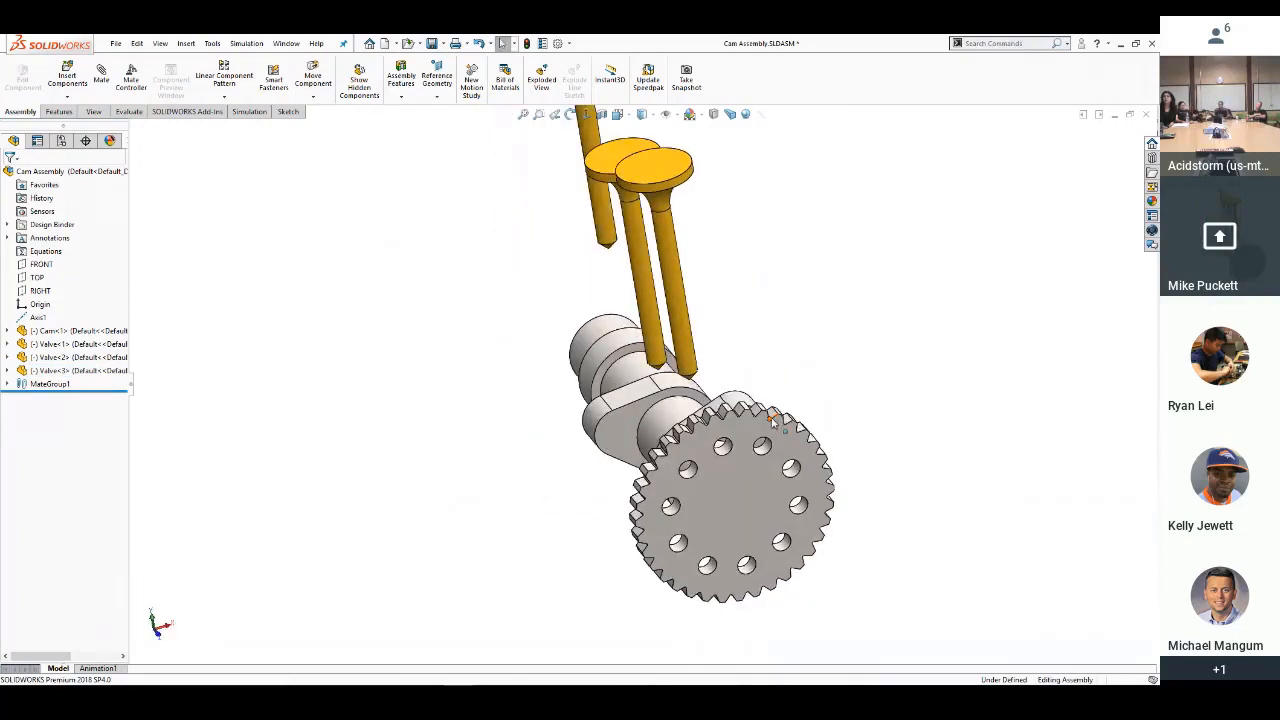
{"action": "left_click_drag", "start_coordinate": [776, 419], "coordinate": [765, 442]}
{"action": "left_click", "coordinate": [684, 328]}
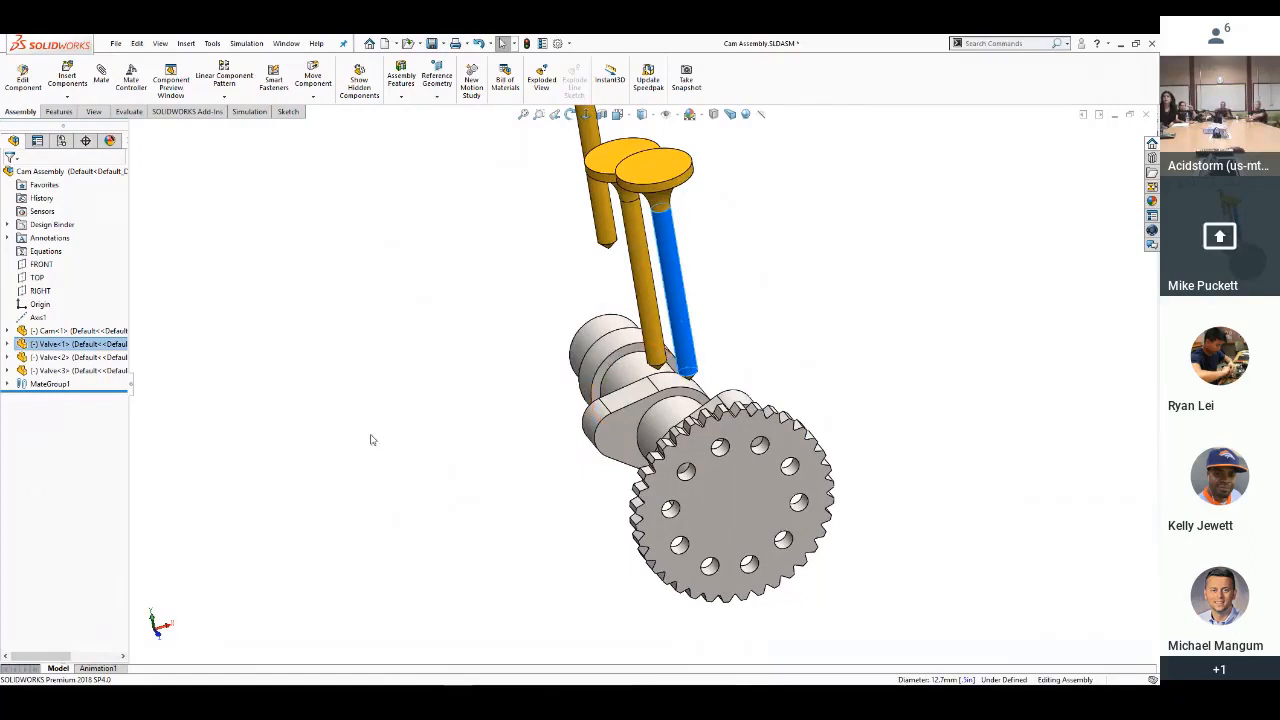
{"action": "middle_click_drag", "start_coordinate": [389, 414], "coordinate": [431, 379]}
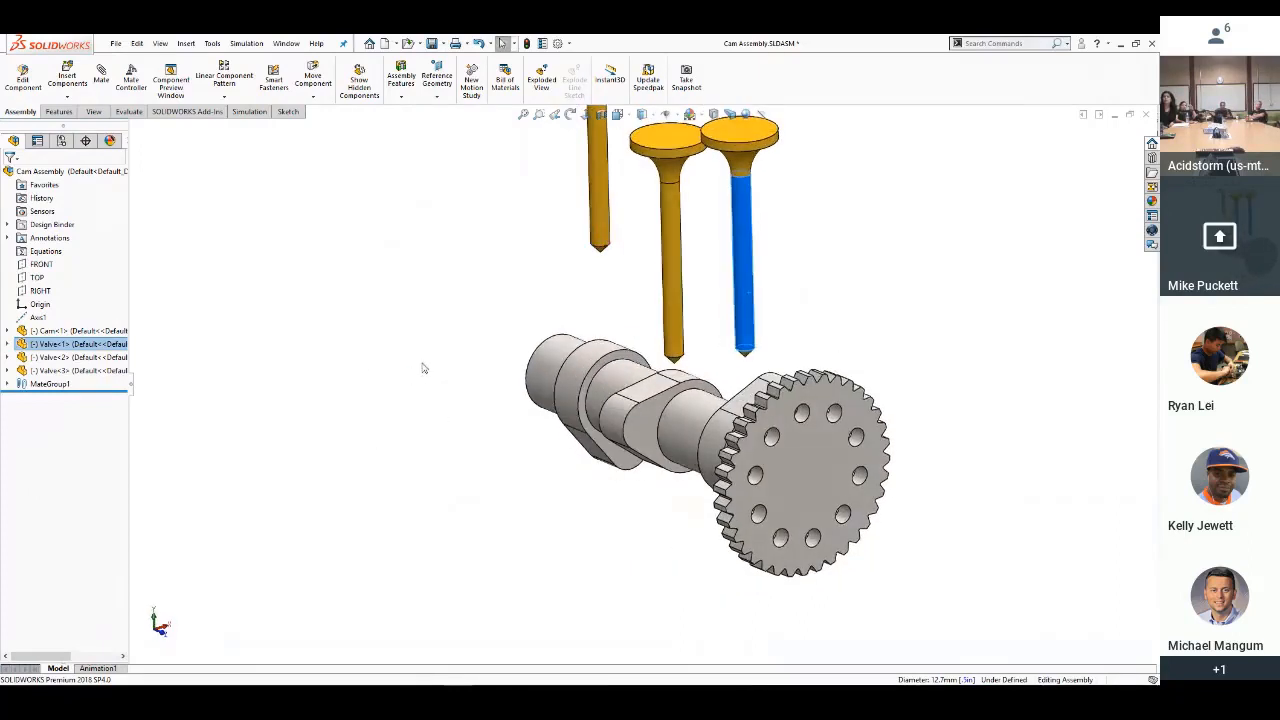
{"action": "left_click", "coordinate": [394, 441]}
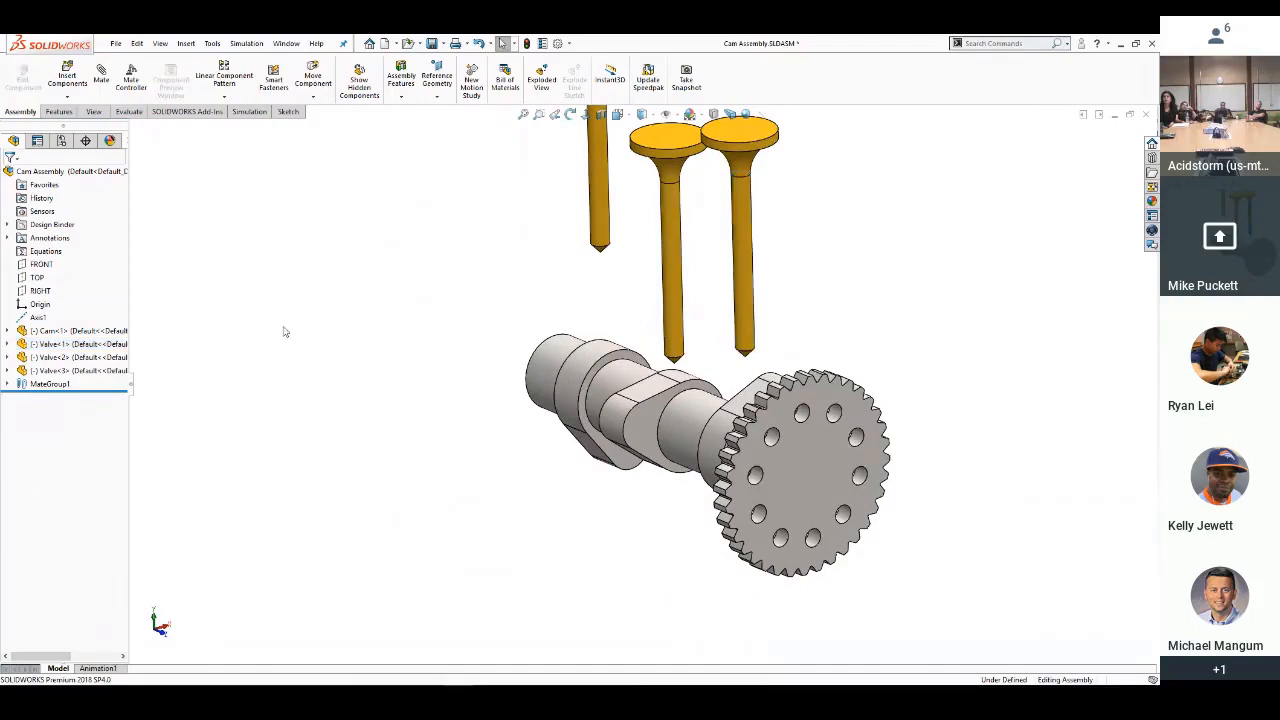
Start a mechanical Cam mate and select the flat face of the camshaft's middle lobe as the cam path
{"action": "key", "text": "s"}
{"action": "left_click", "coordinate": [343, 339]}
{"action": "left_click", "coordinate": [109, 500]}
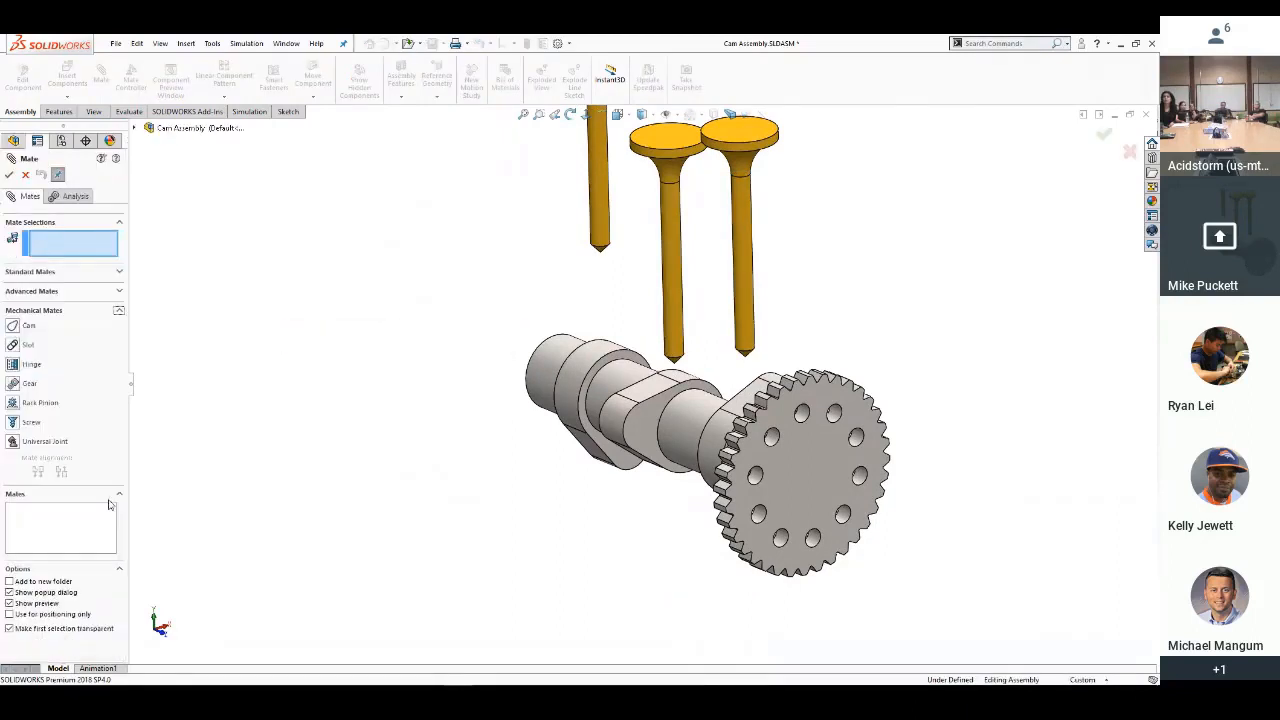
{"action": "left_click", "coordinate": [14, 327]}
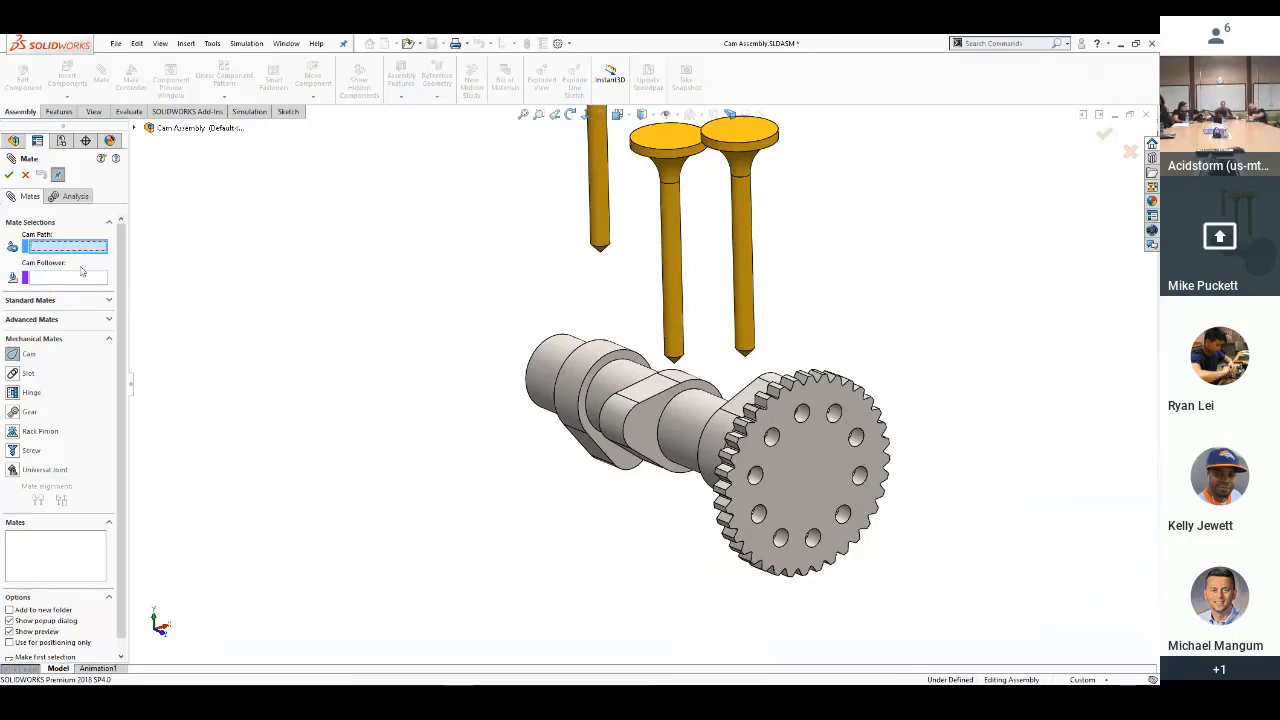
{"action": "right_click", "coordinate": [650, 393]}
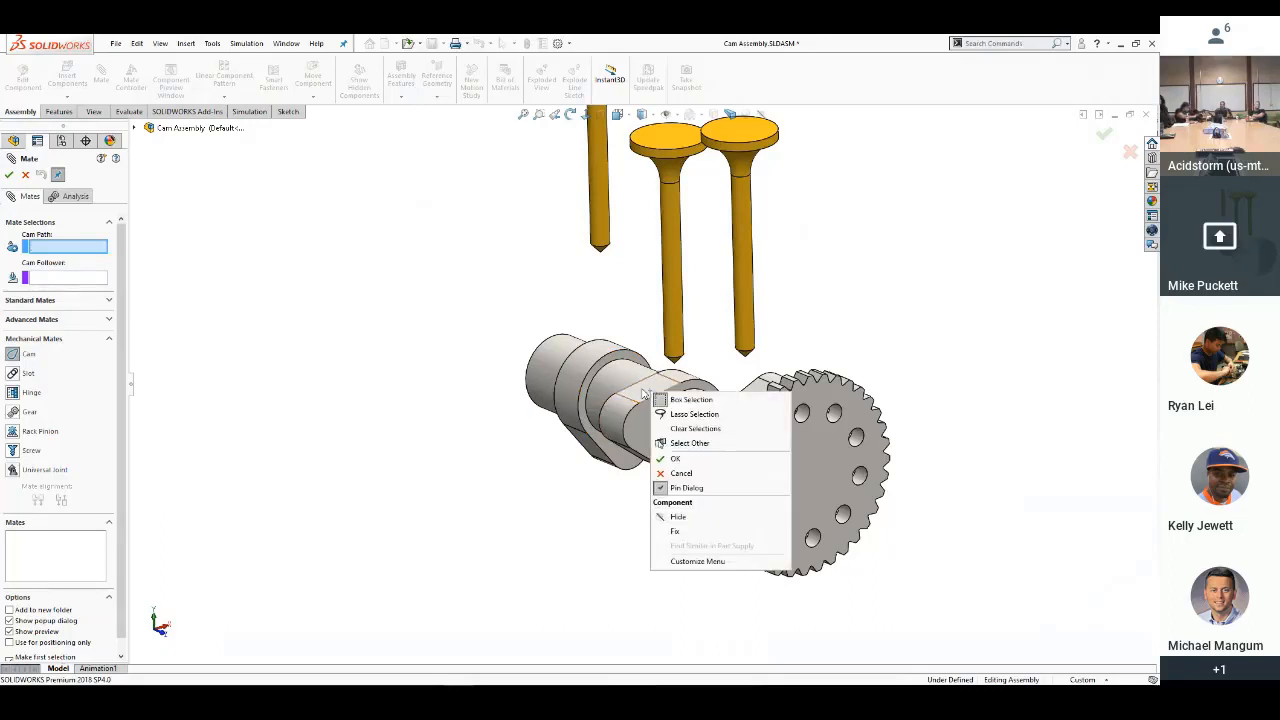
{"action": "right_click", "coordinate": [640, 397]}
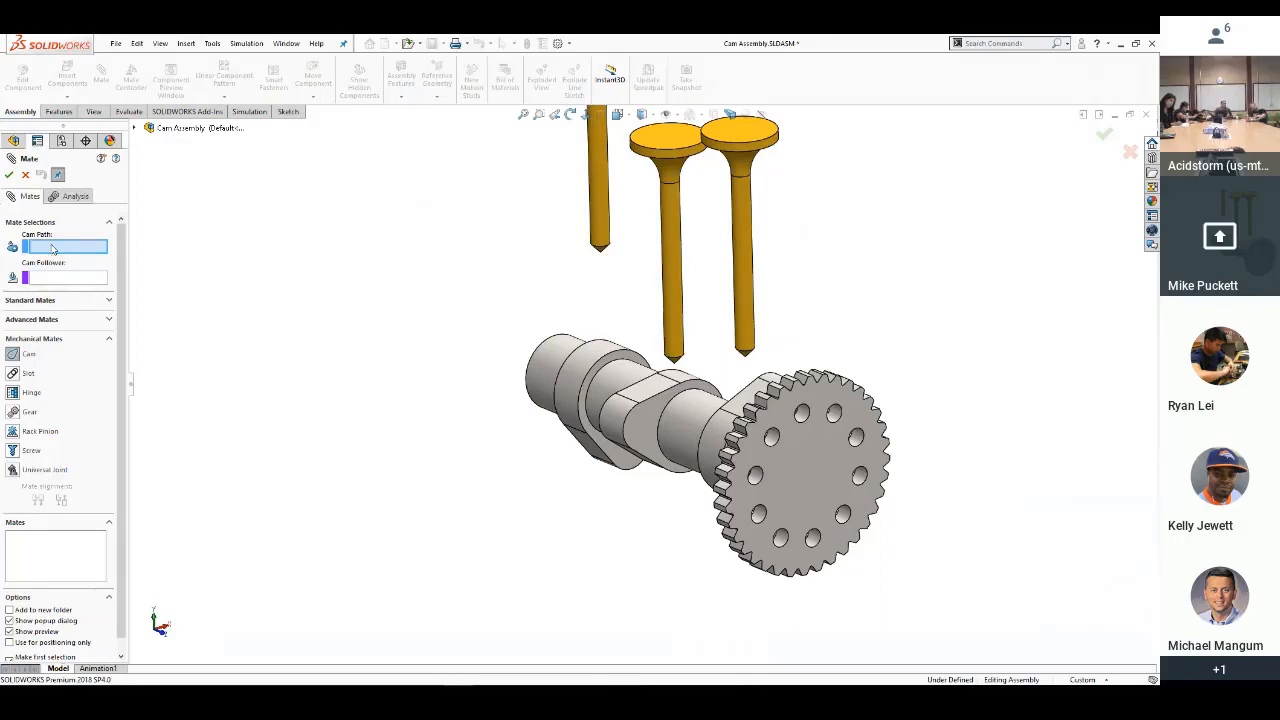
{"action": "left_click", "coordinate": [657, 386]}
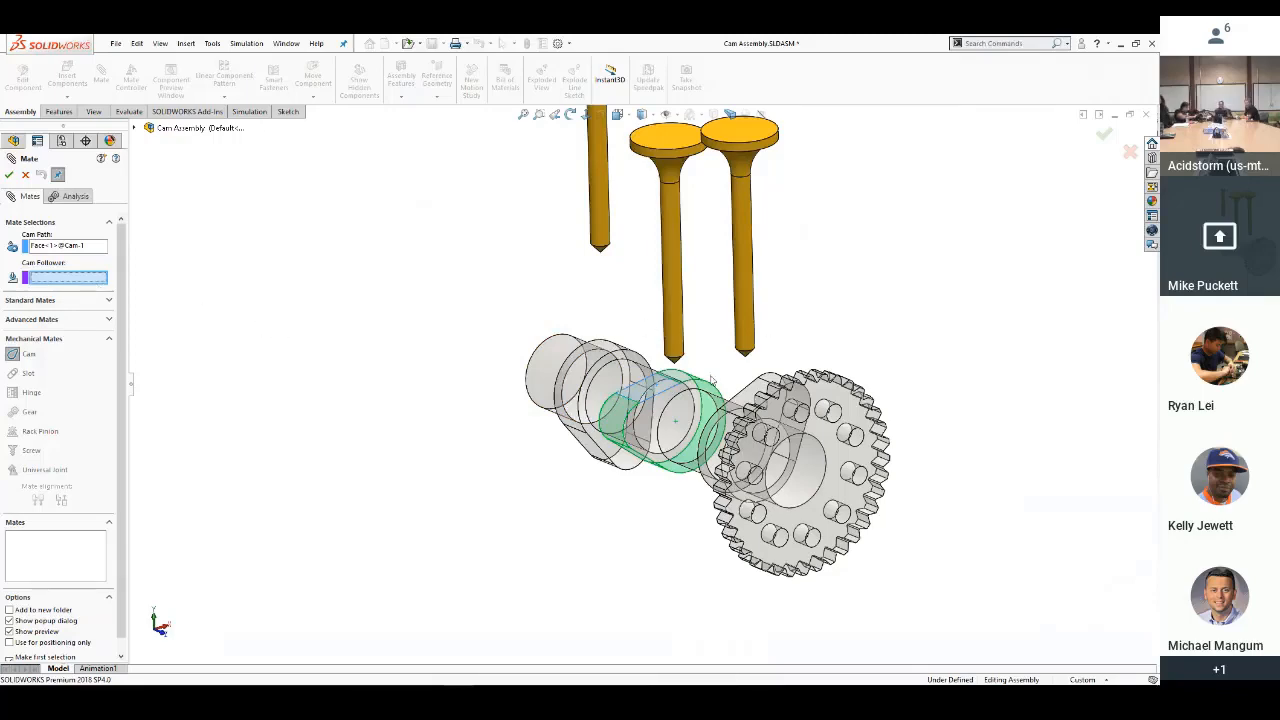
Use the middle valve's pointed tip as the cam follower and accept the Cam mate with the middle lobe
{"action": "middle_click_drag", "start_coordinate": [731, 338], "coordinate": [646, 403]}
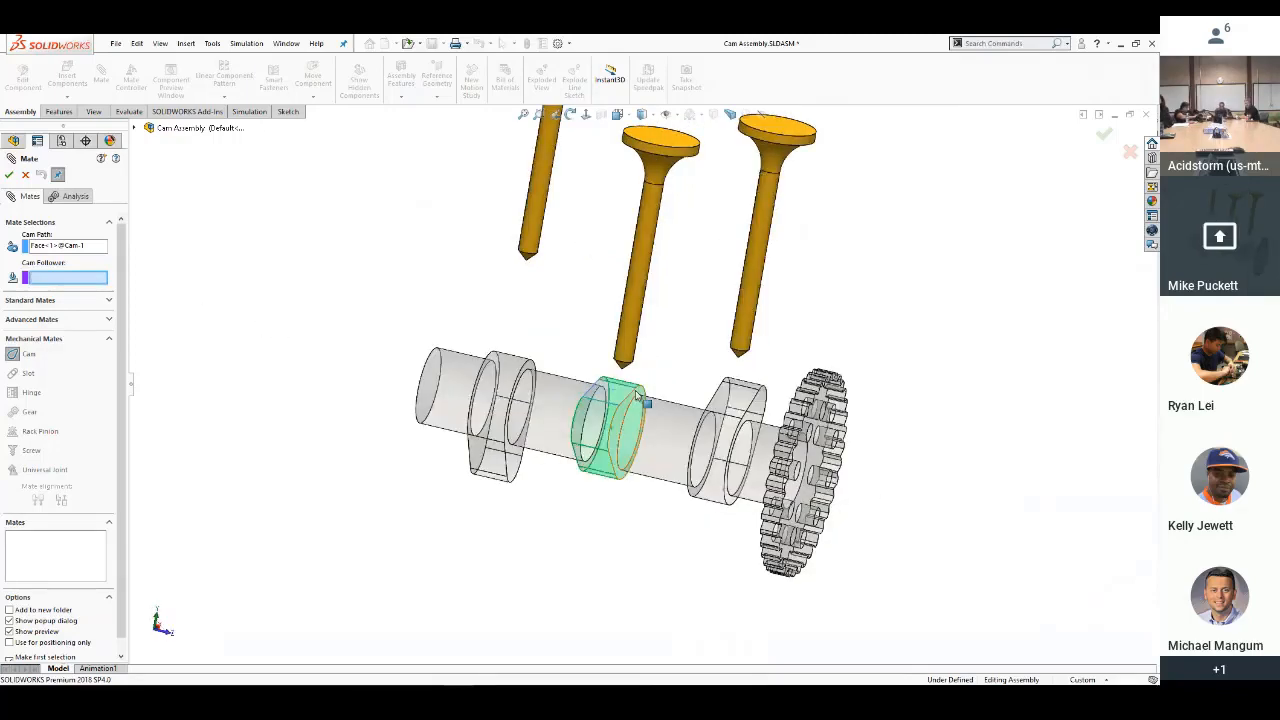
{"action": "scroll", "coordinate": [627, 376], "scroll_direction": "down", "scroll_amount": 6}
{"action": "left_click", "coordinate": [613, 369]}
{"action": "left_click", "coordinate": [614, 370]}
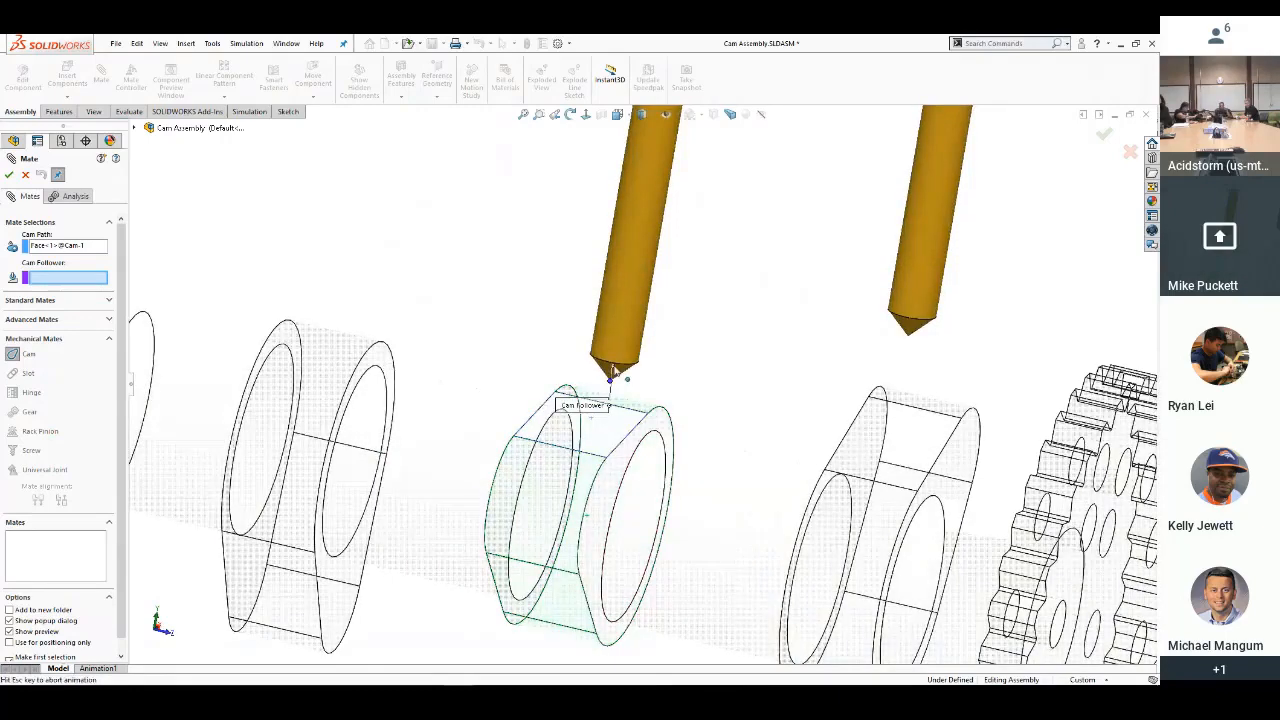
{"action": "right_click", "coordinate": [615, 368]}
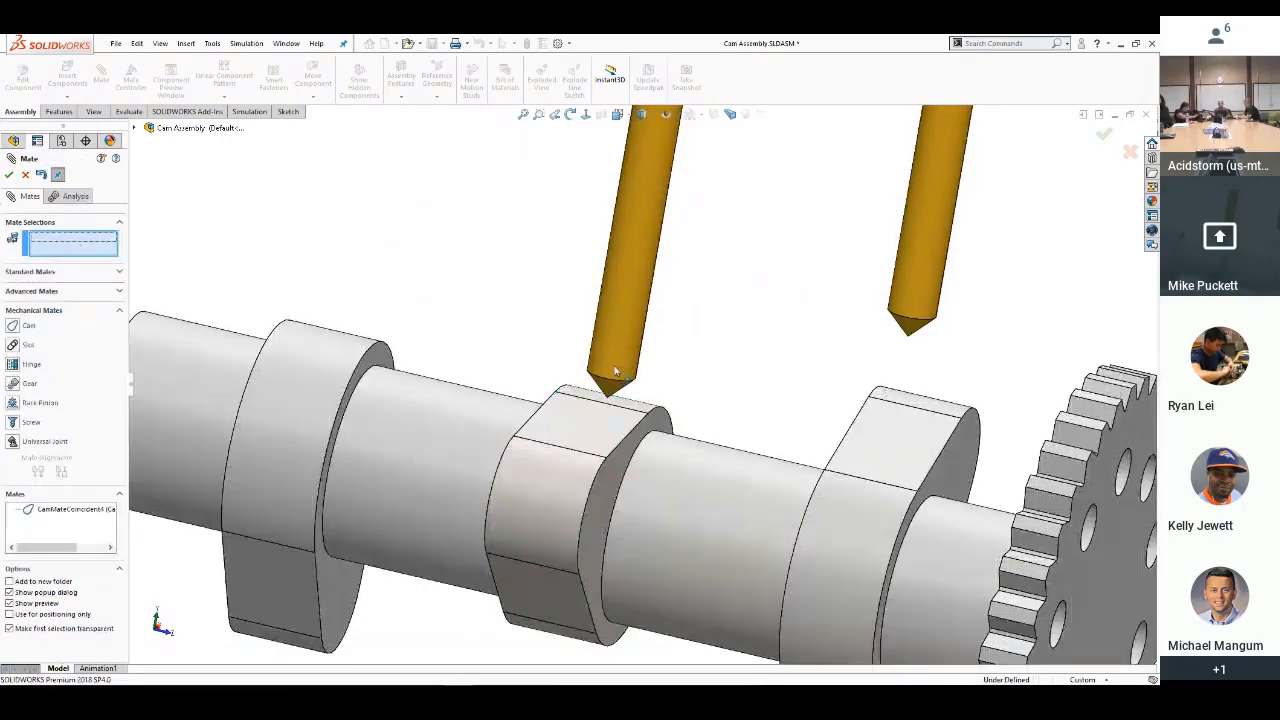
{"action": "left_click", "coordinate": [9, 174]}
Rotate the camshaft by its gear to test how the middle valve follows its lobe
{"action": "key", "text": "f"}
{"action": "scroll", "coordinate": [848, 408], "scroll_direction": "up", "scroll_amount": 1}
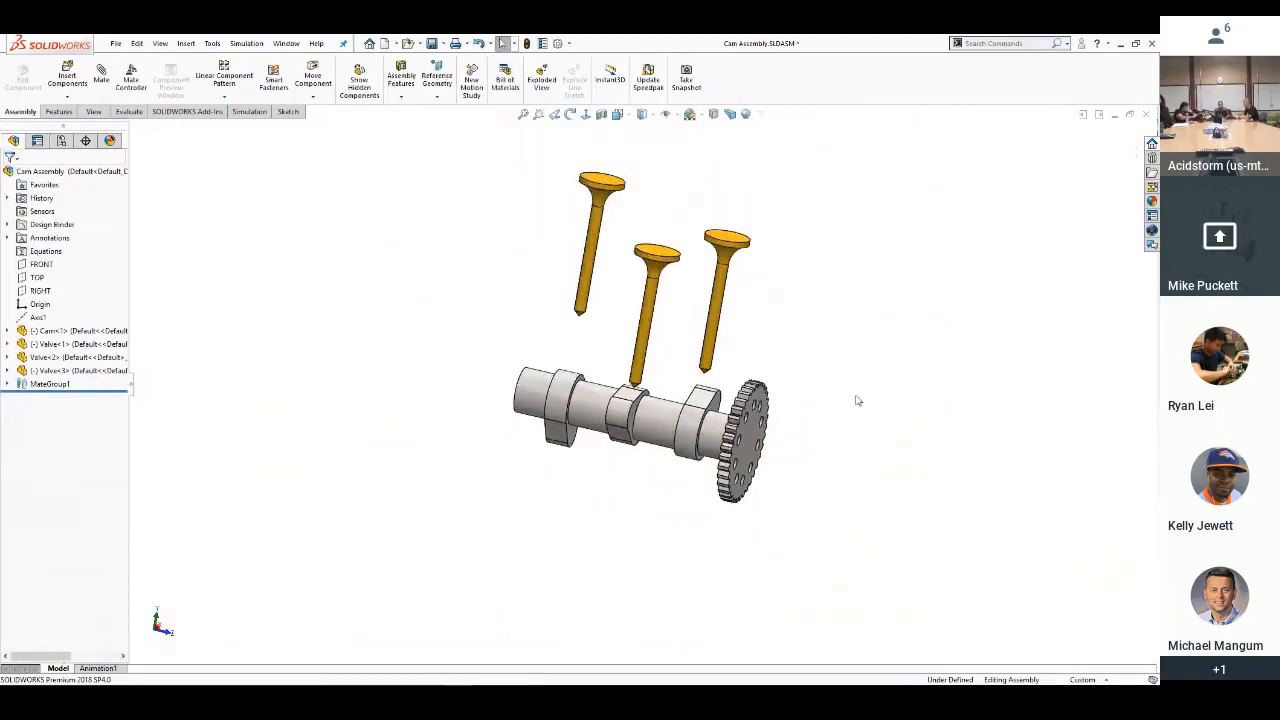
{"action": "middle_click_drag", "start_coordinate": [857, 400], "coordinate": [791, 426]}
{"action": "scroll", "coordinate": [788, 425], "scroll_direction": "down", "scroll_amount": 1}
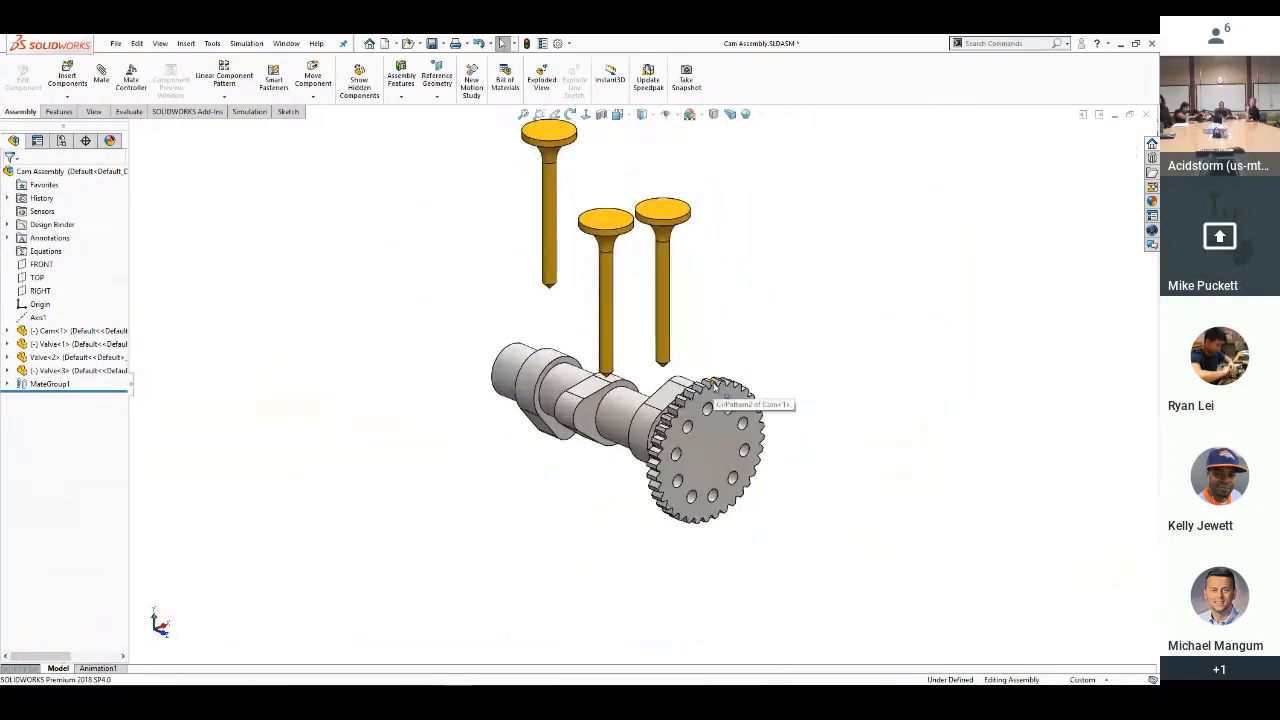
{"action": "left_click_drag", "start_coordinate": [735, 402], "coordinate": [794, 491]}
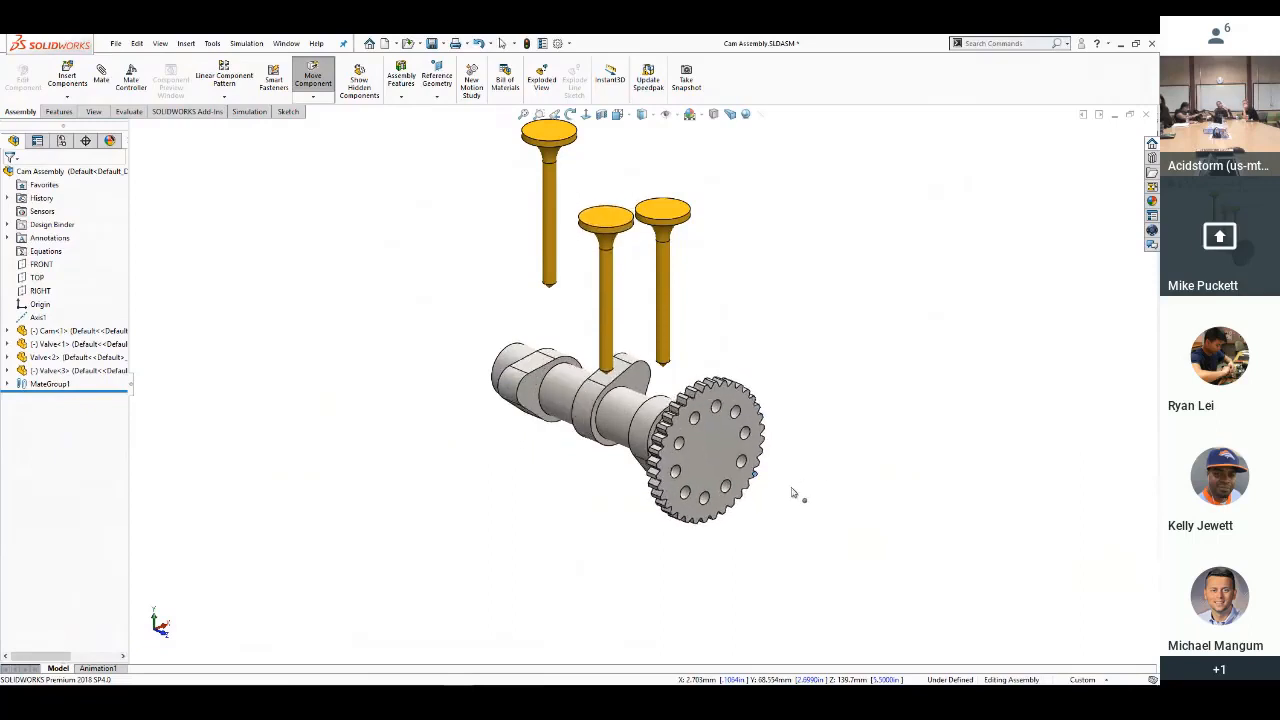
{"action": "key", "text": "Escape"}
Add a mechanical Cam mate between the lobe farthest from the gear and the tip of the valve above it
{"action": "scroll", "coordinate": [617, 385], "scroll_direction": "down", "scroll_amount": 4}
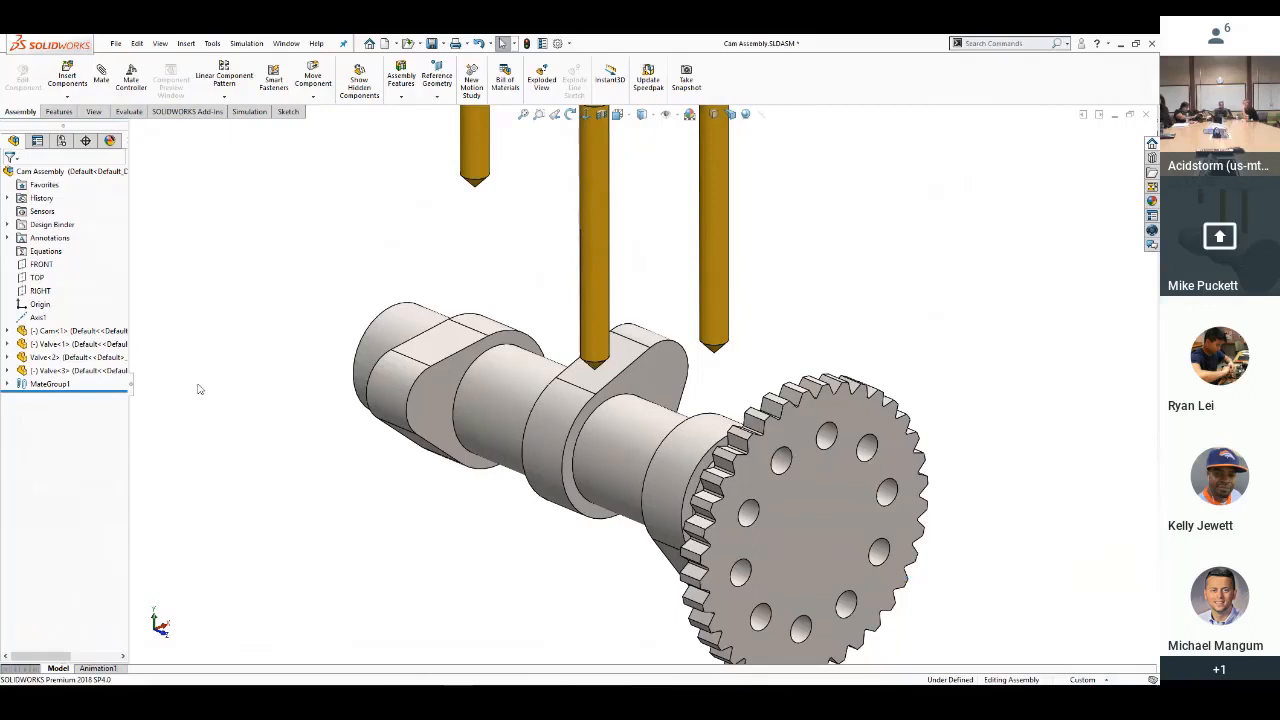
{"action": "key", "text": "s"}
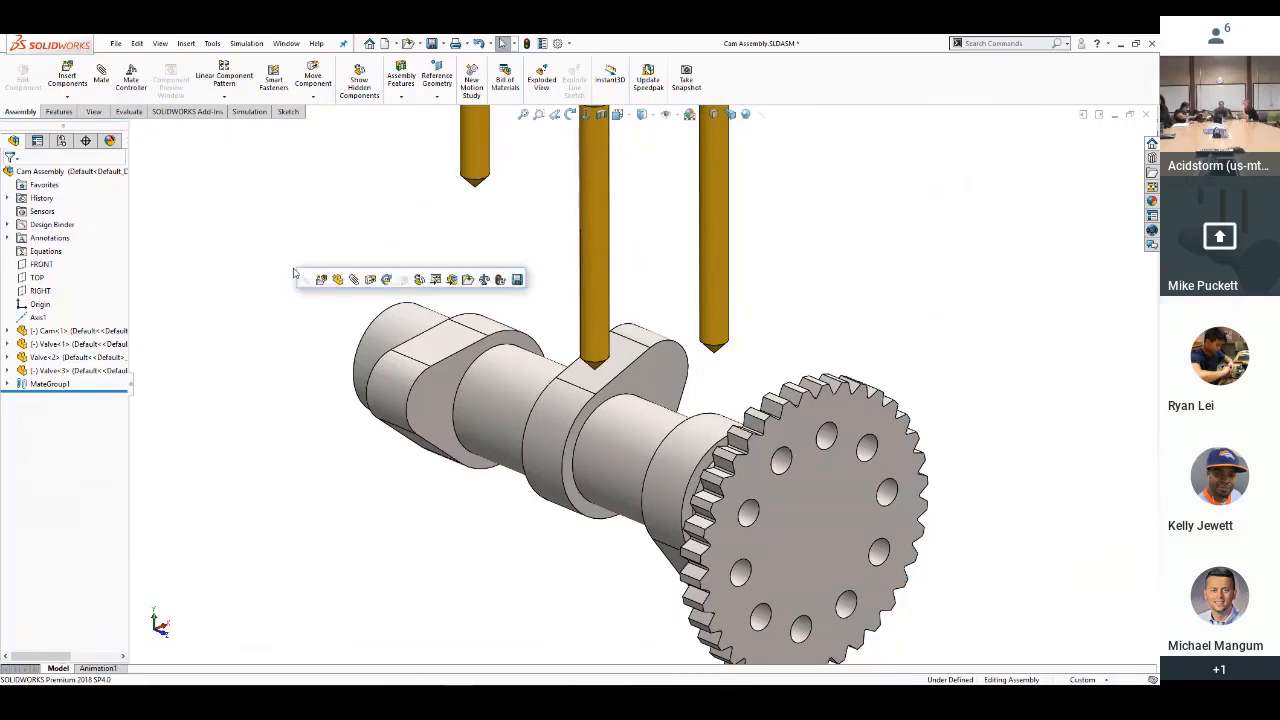
{"action": "left_click", "coordinate": [352, 284]}
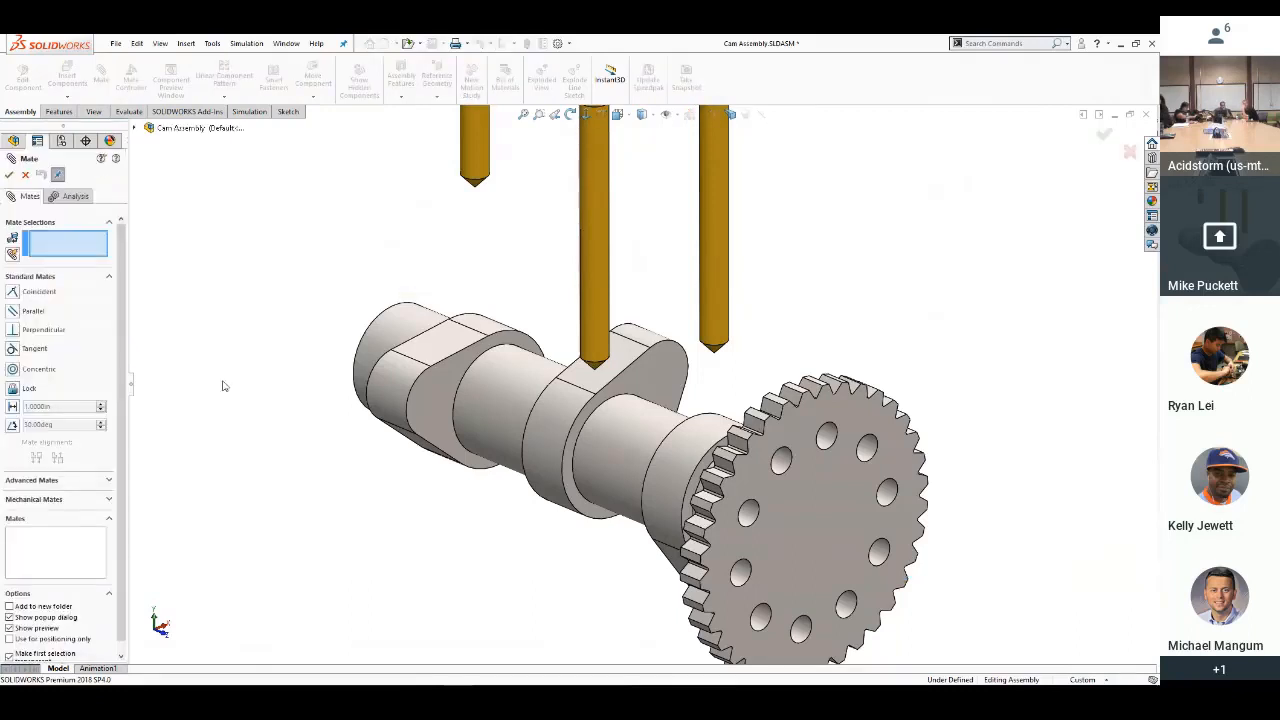
{"action": "left_click", "coordinate": [43, 500]}
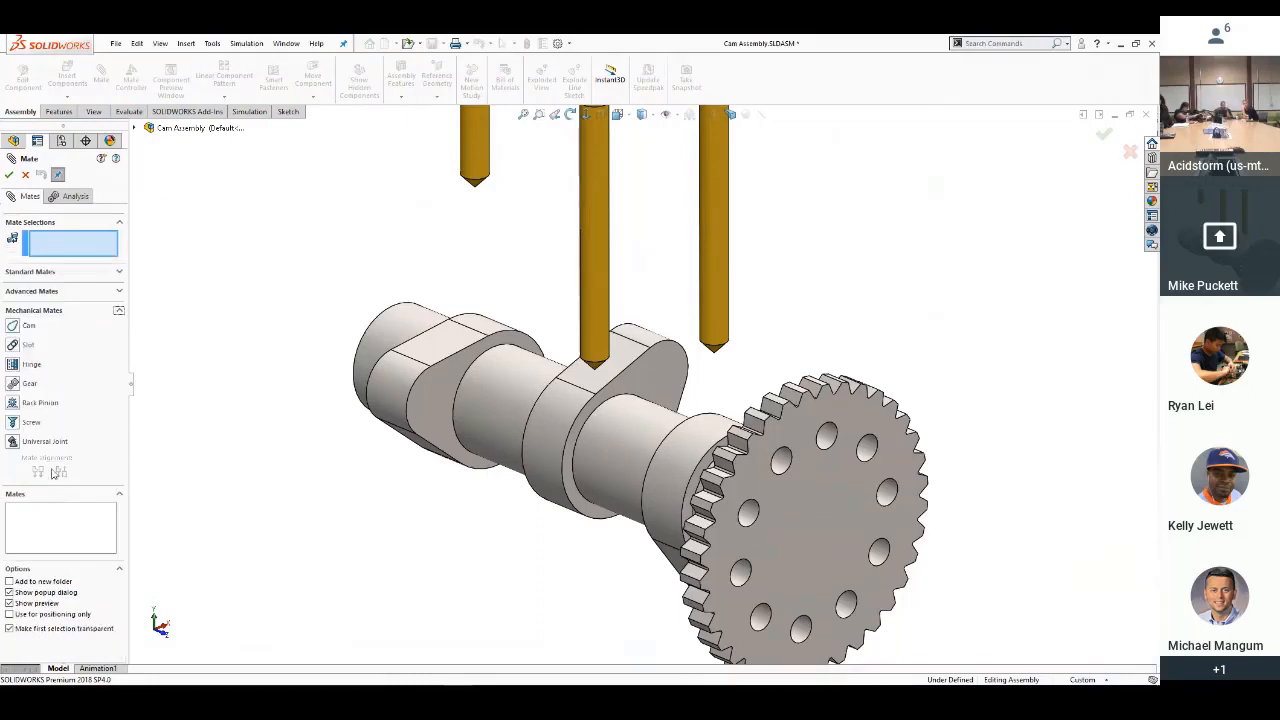
{"action": "left_click", "coordinate": [20, 331]}
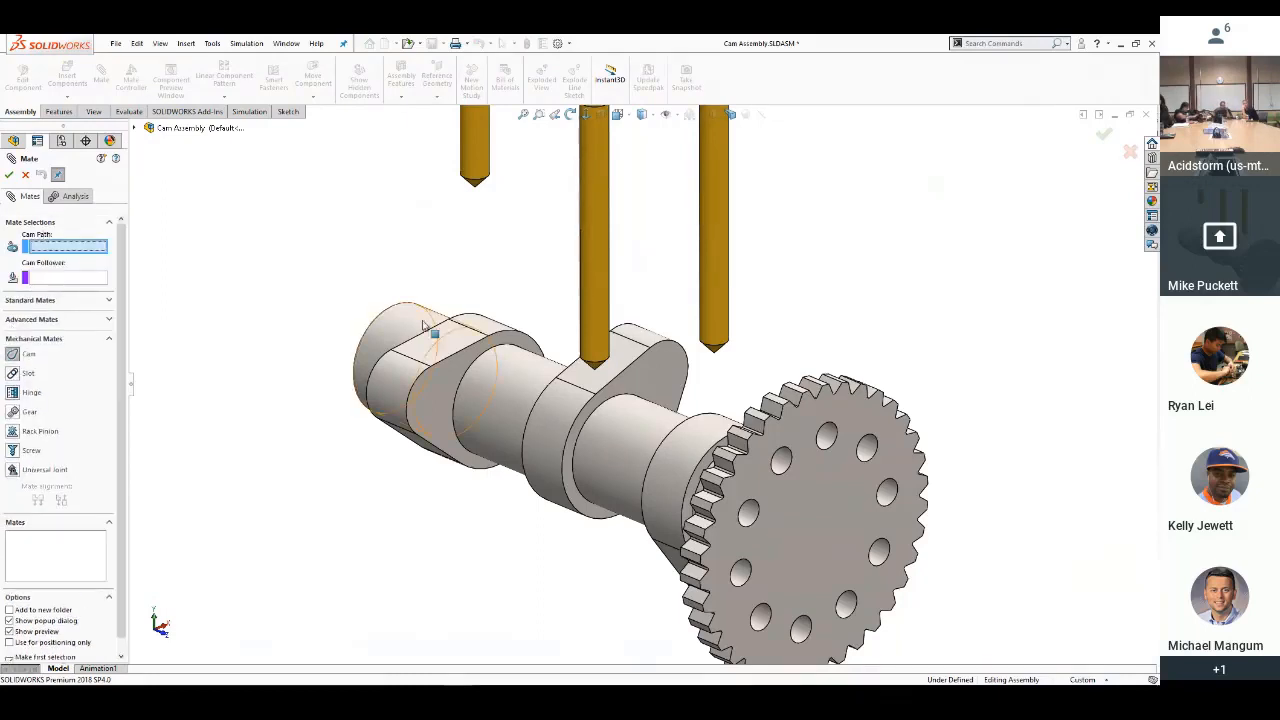
{"action": "left_click", "coordinate": [446, 341]}
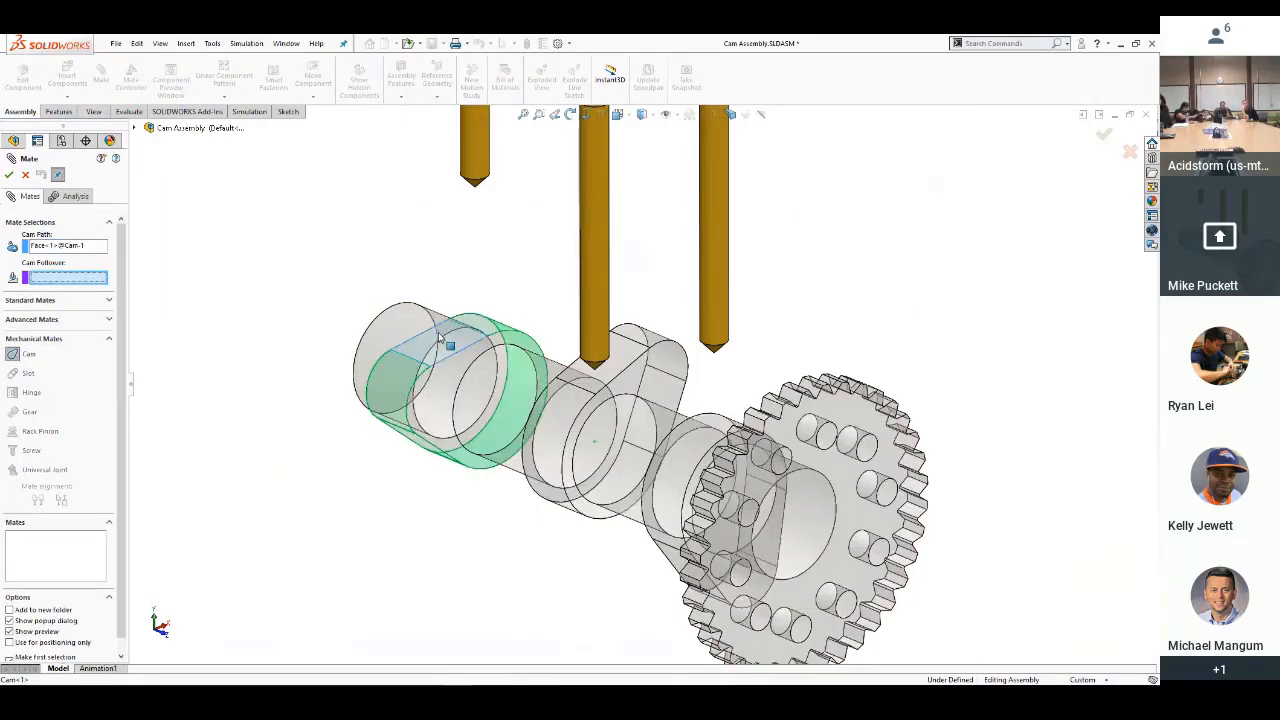
{"action": "left_click", "coordinate": [476, 193]}
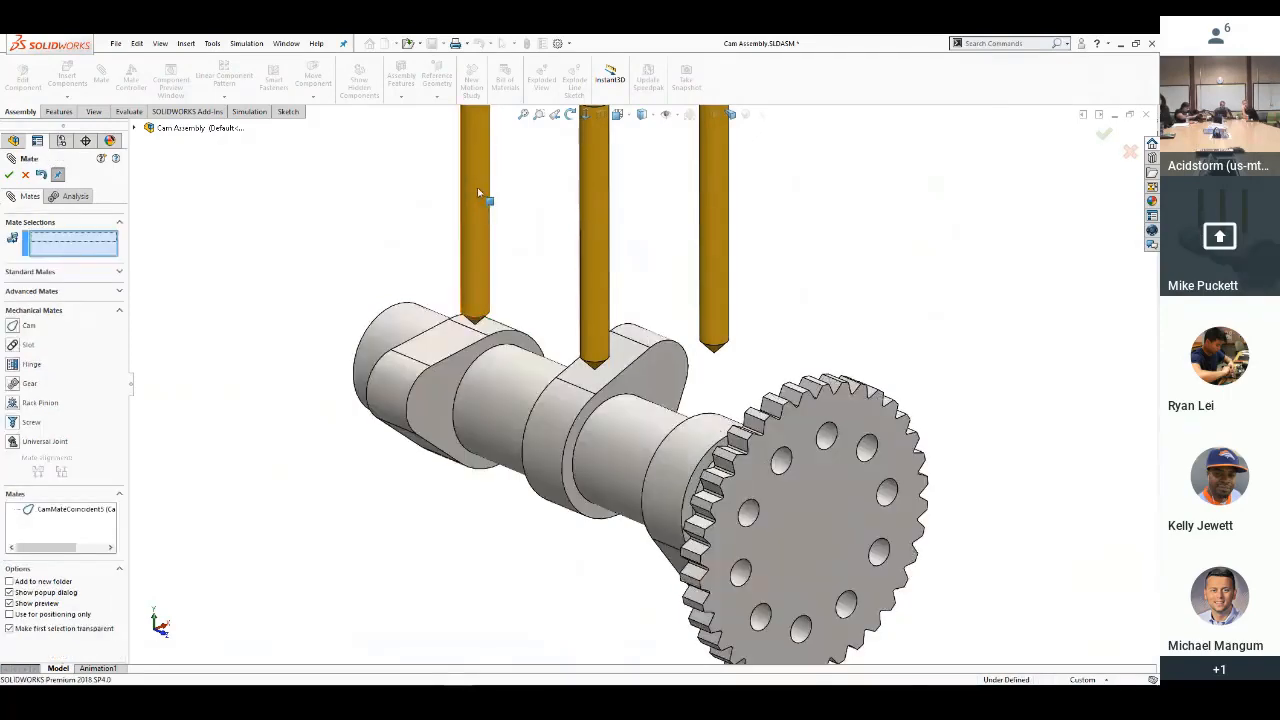
Add another Cam mate between the lobe nearest the gear and its valve's tip, and finish mating
{"action": "left_click", "coordinate": [13, 326]}
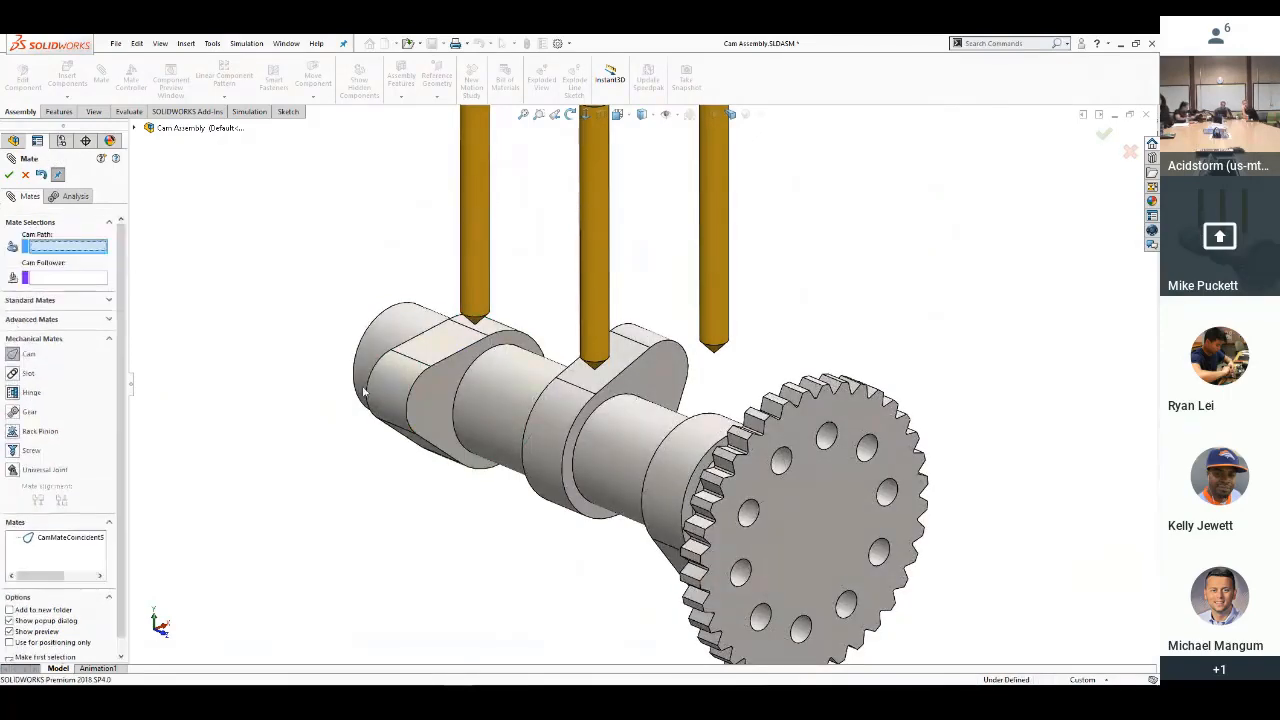
{"action": "left_click", "coordinate": [703, 441]}
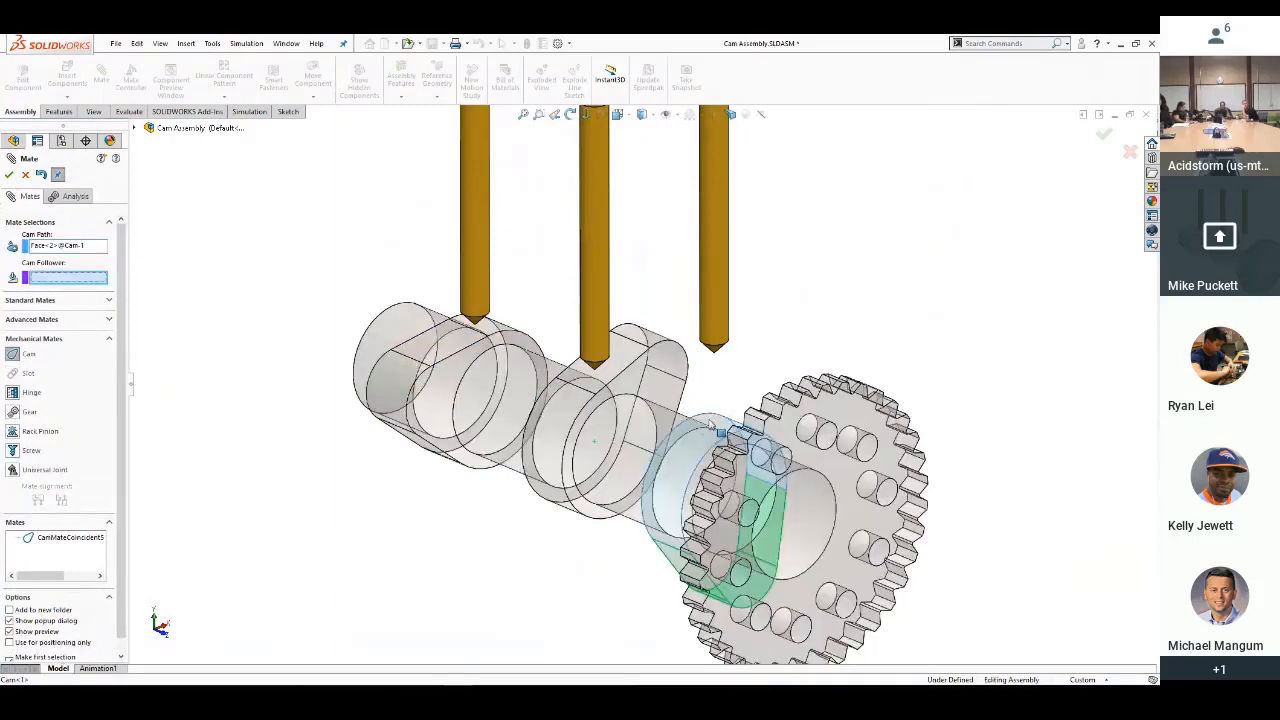
{"action": "left_click", "coordinate": [716, 358]}
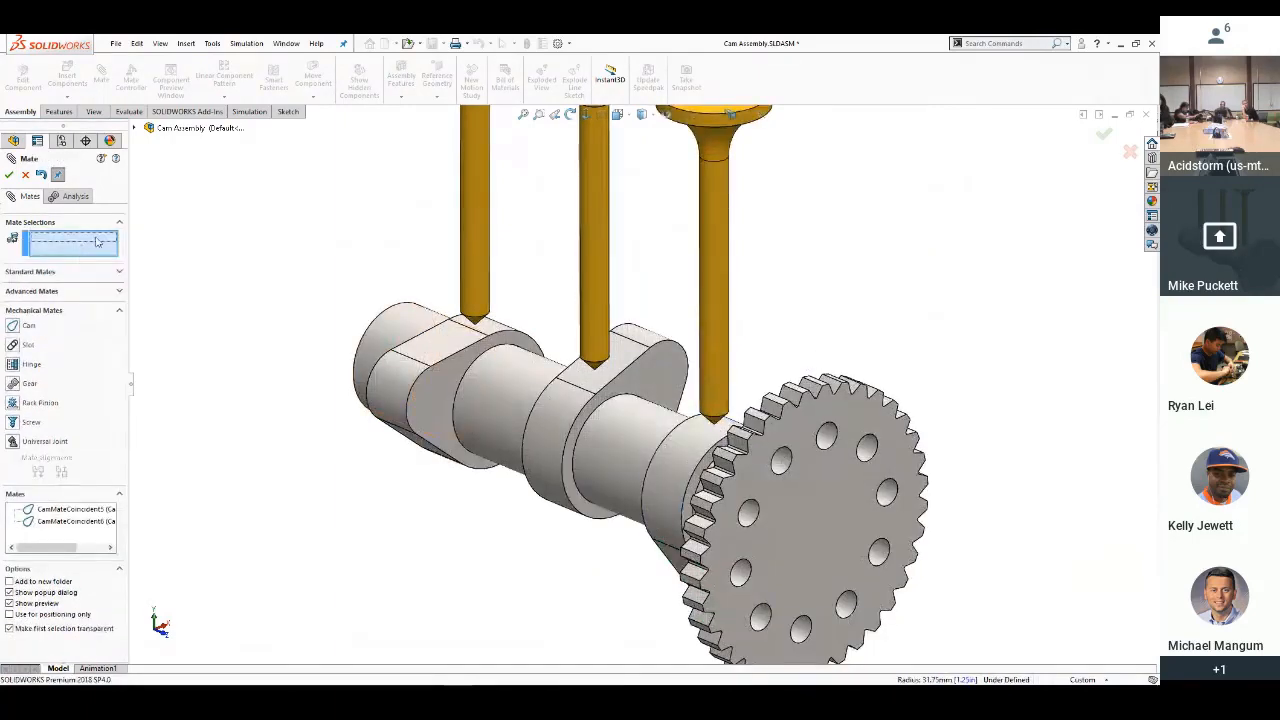
{"action": "left_click", "coordinate": [9, 174]}
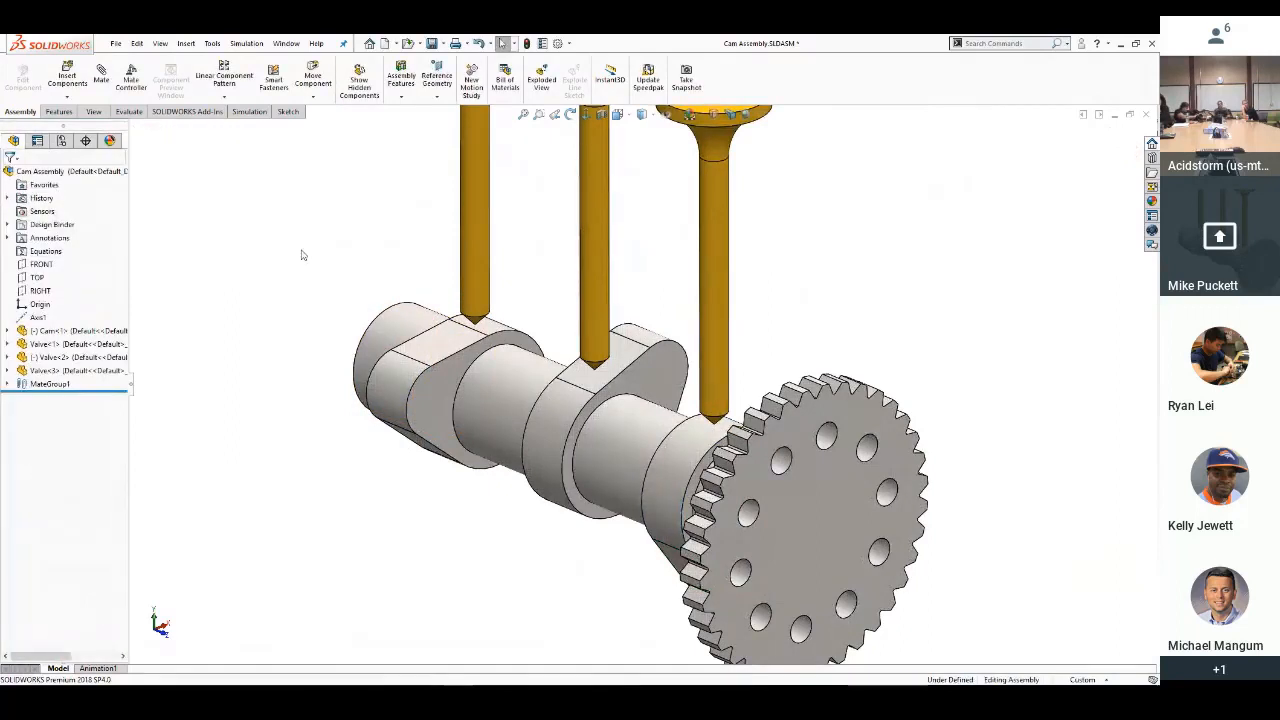
Turn the camshaft by its gear in both directions to test all three valves following their lobes
{"action": "key", "text": "f"}
{"action": "left_click_drag", "start_coordinate": [807, 393], "coordinate": [649, 362]}
{"action": "left_click", "coordinate": [610, 323]}
{"action": "left_click", "coordinate": [868, 355]}
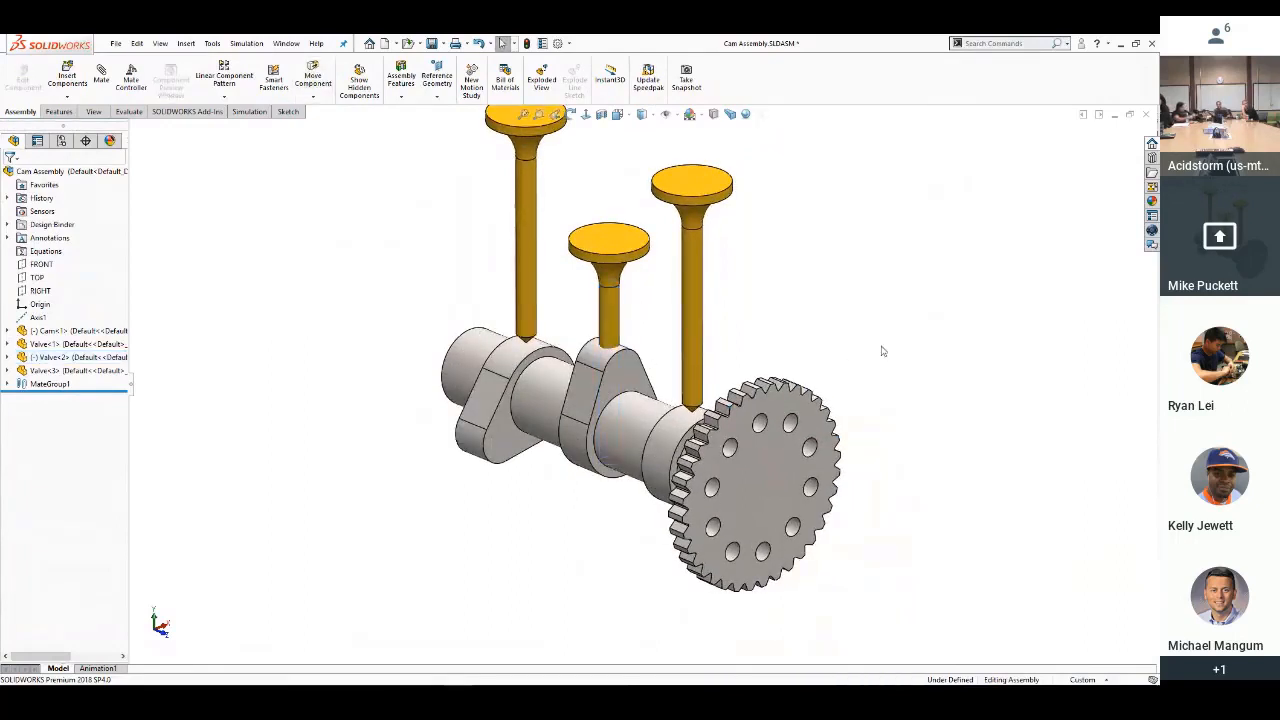
{"action": "left_click_drag", "start_coordinate": [804, 393], "coordinate": [921, 429]}
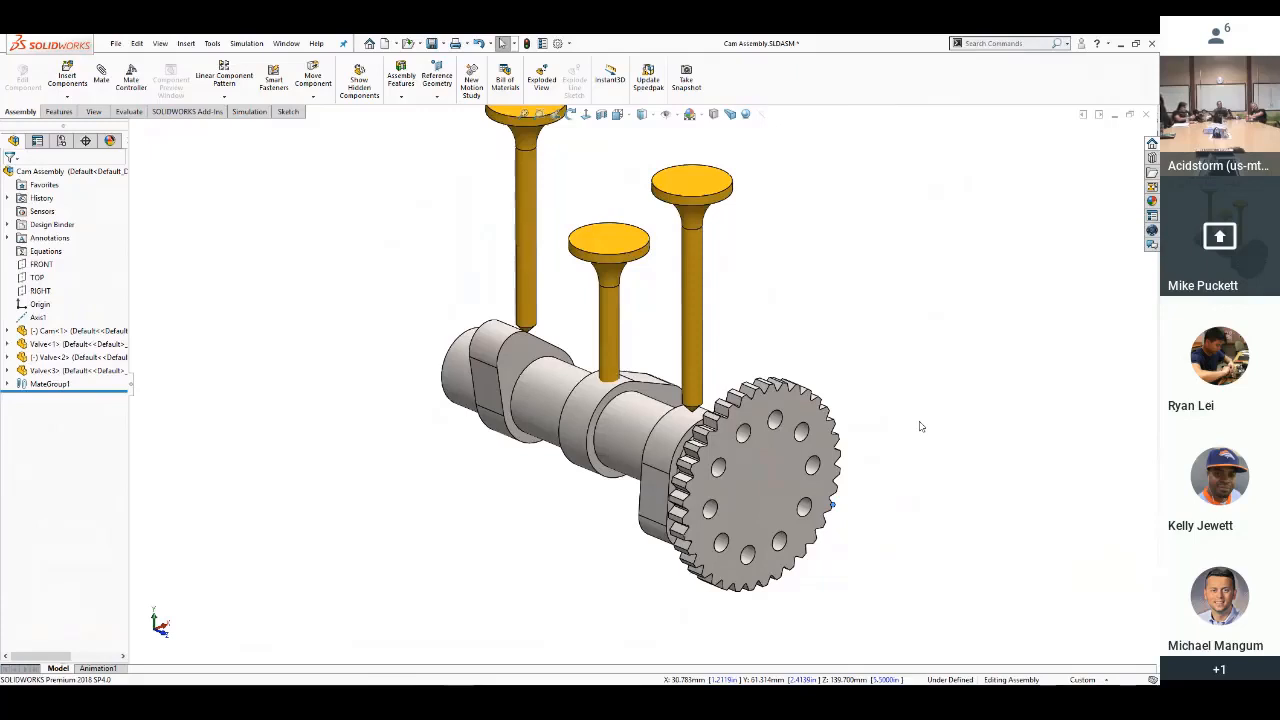
Try reversing the mate alignment of the middle valve's Cam mate
{"action": "left_click", "coordinate": [8, 384]}
{"action": "left_click", "coordinate": [79, 590]}
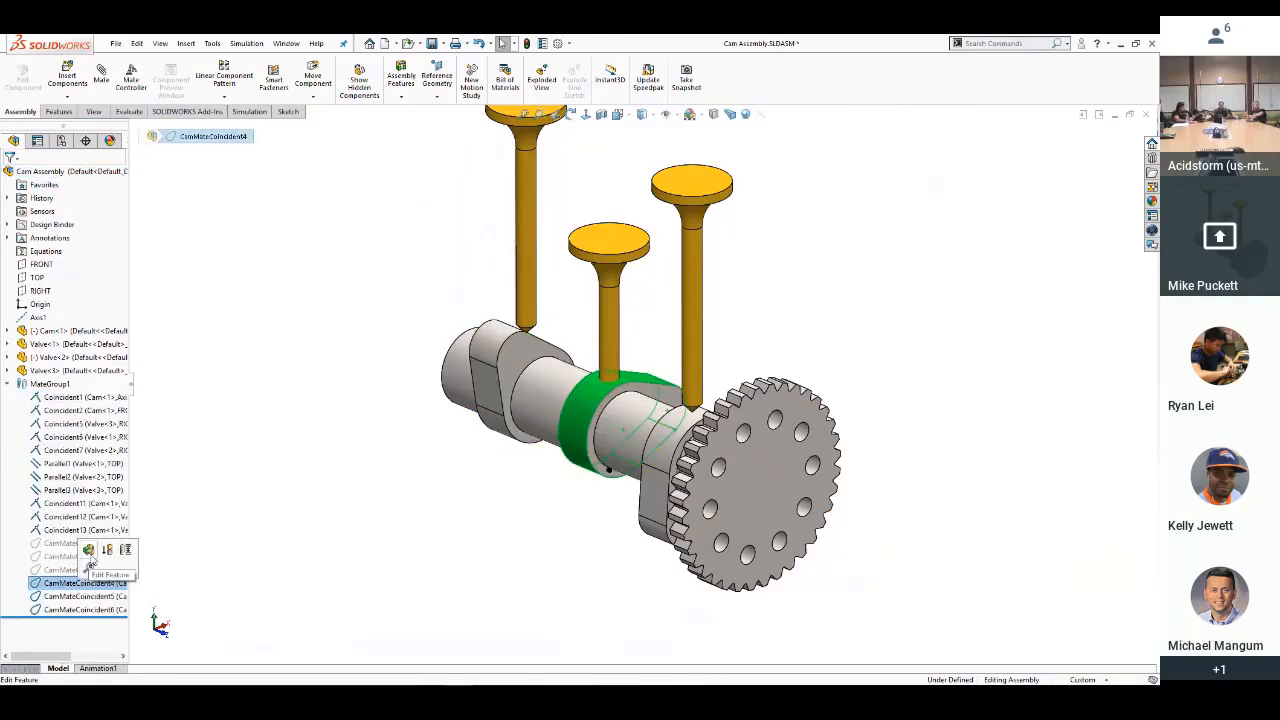
{"action": "left_click", "coordinate": [127, 546]}
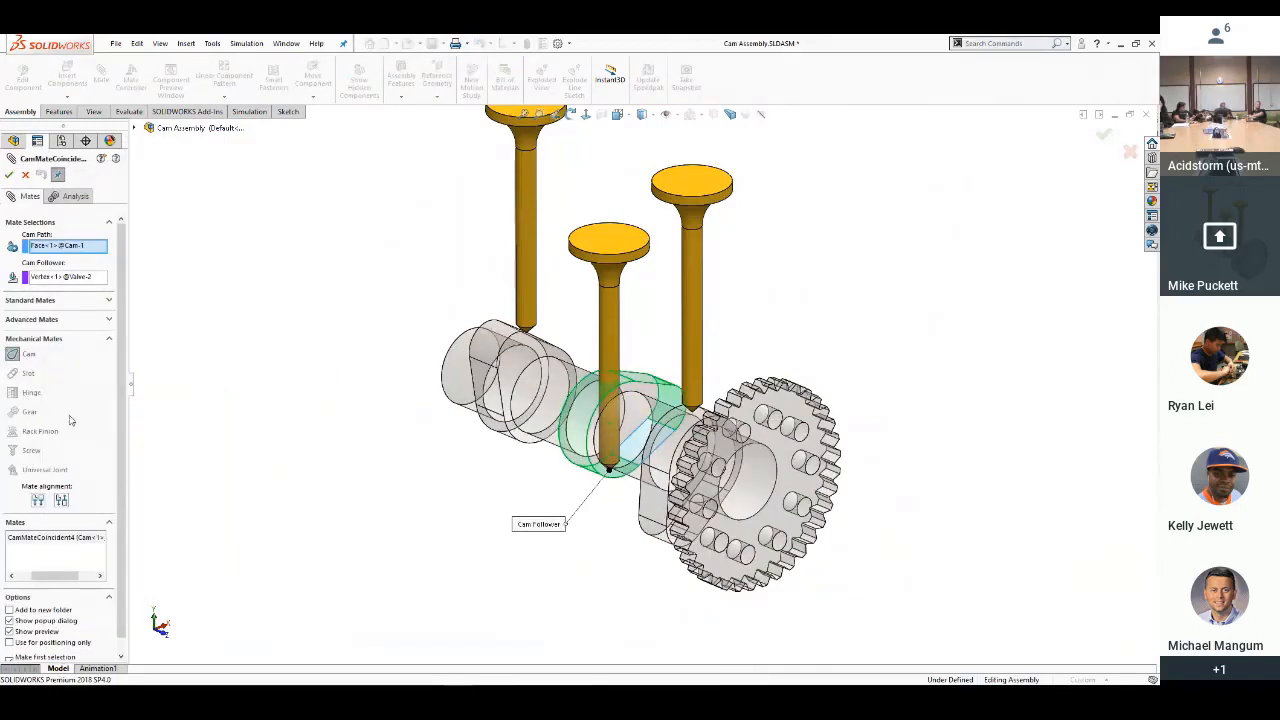
{"action": "left_click", "coordinate": [38, 500]}
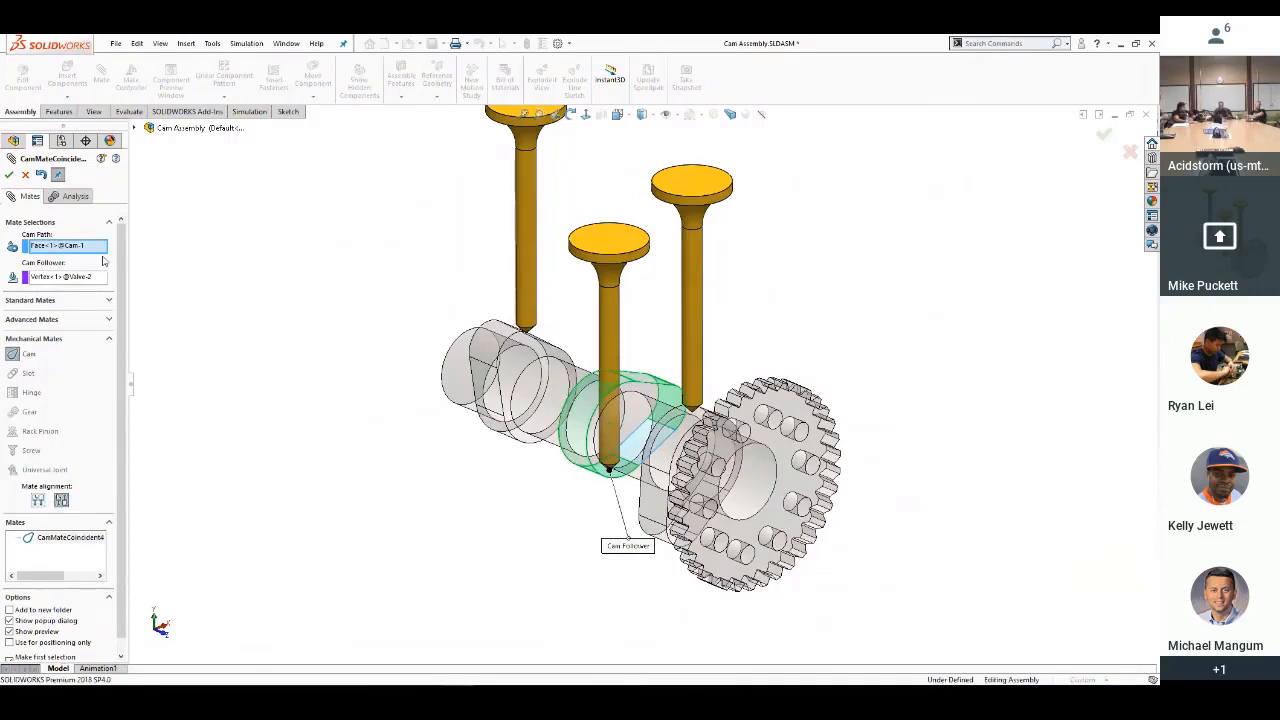
{"action": "left_click", "coordinate": [25, 174]}
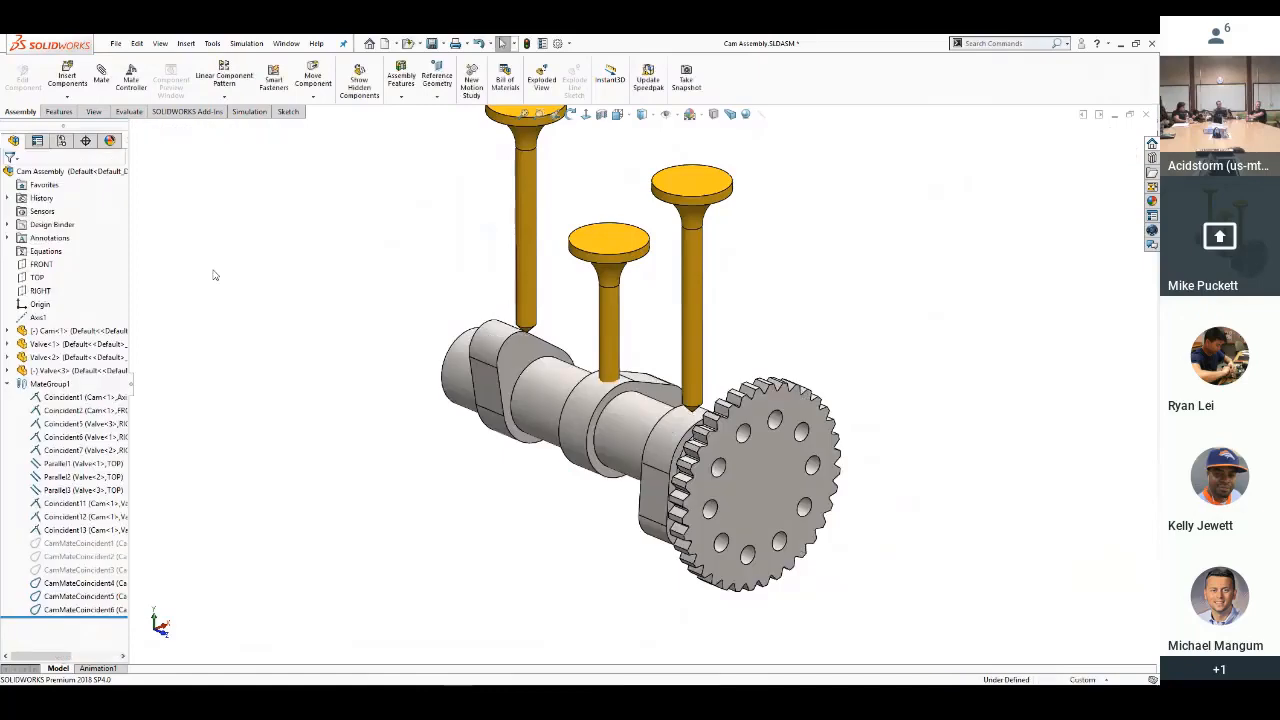
Rotate the camshaft by its gear once more and close the Cam Assembly
{"action": "left_click_drag", "start_coordinate": [830, 425], "coordinate": [329, 480]}
{"action": "key", "text": "Escape"}
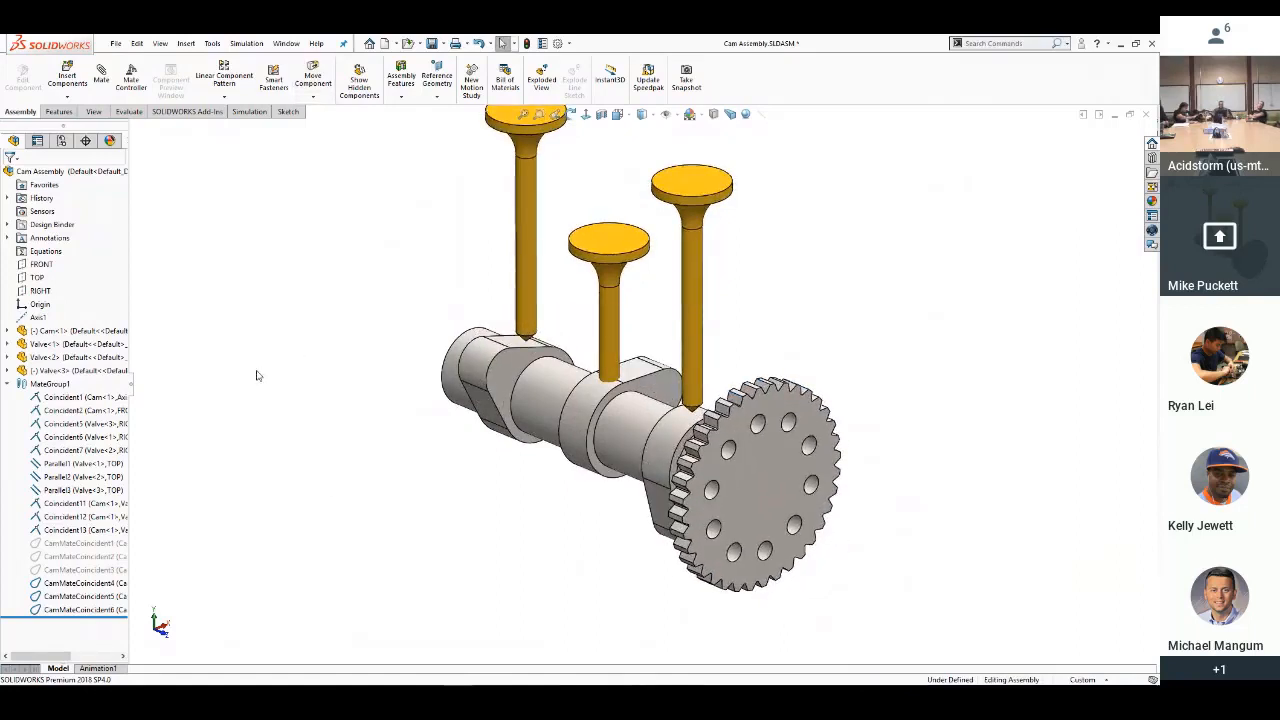
{"action": "left_click", "coordinate": [1147, 115]}
{"action": "left_click", "coordinate": [530, 372]}
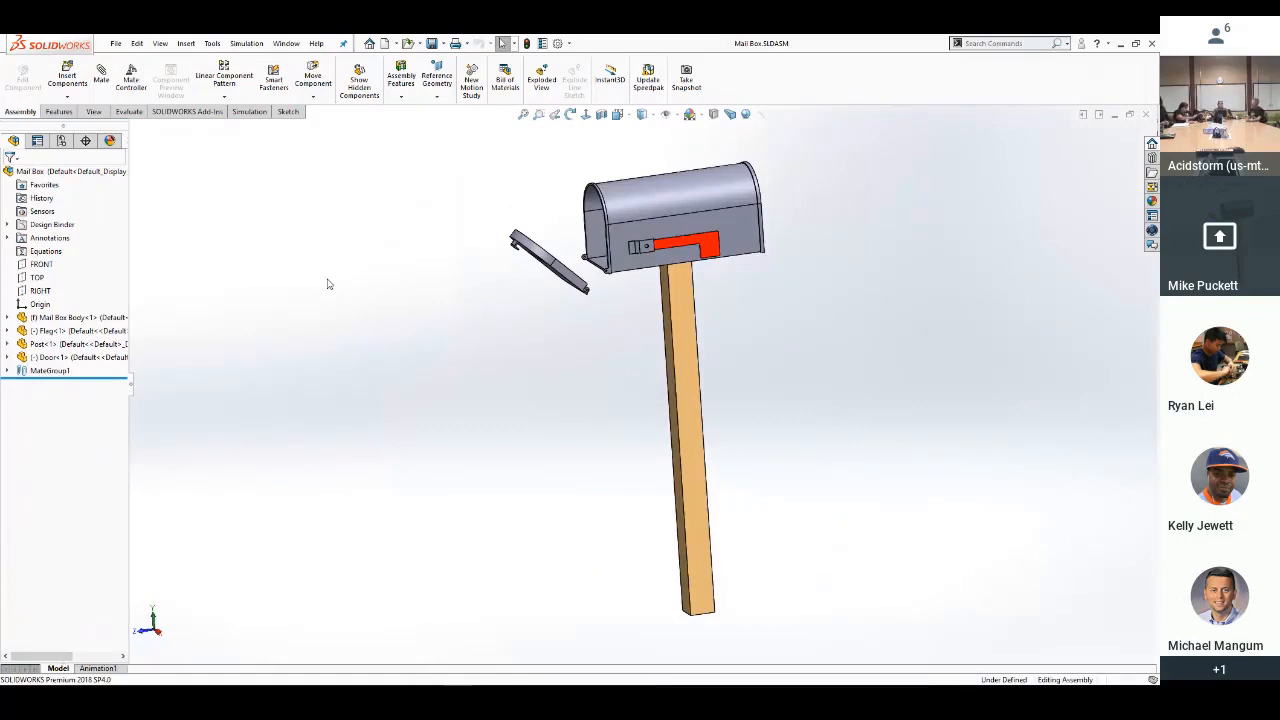
Move the loose mailbox Door in front of and below the body's opening, with its hinge ends in clear view
{"action": "scroll", "coordinate": [700, 328], "scroll_direction": "down", "scroll_amount": 3}
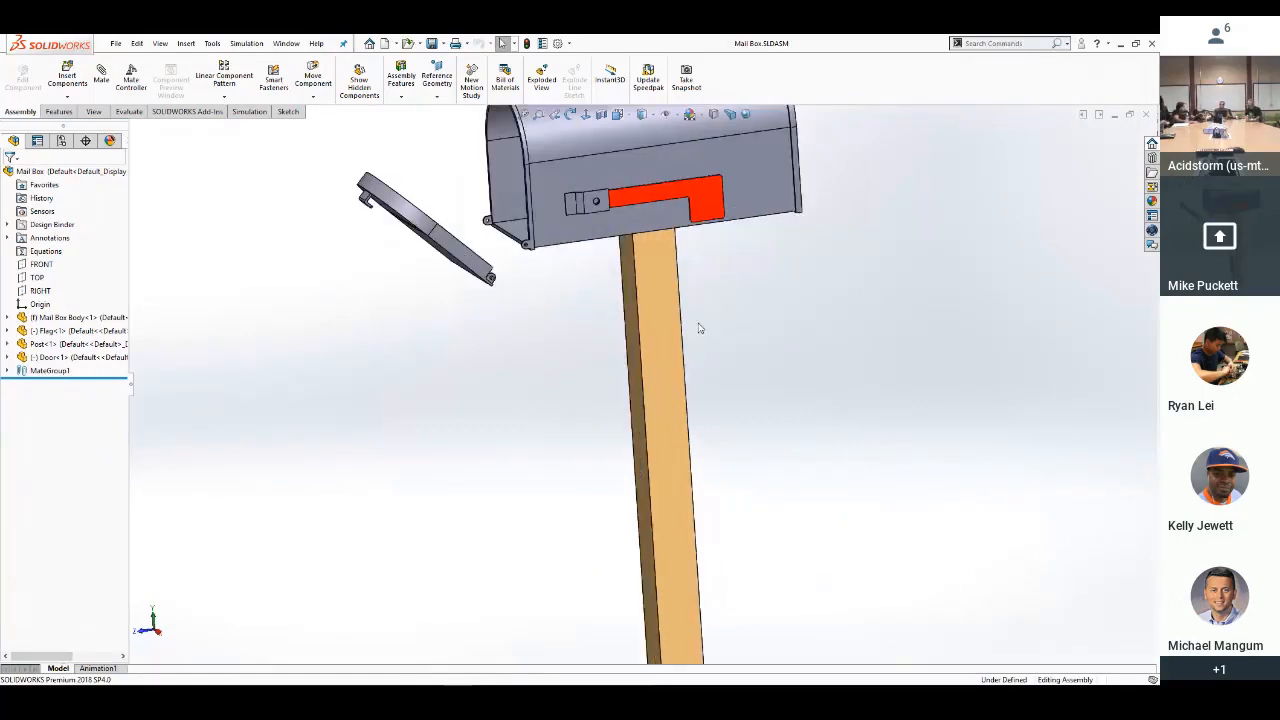
{"action": "scroll", "coordinate": [573, 290], "scroll_direction": "up", "scroll_amount": 2}
{"action": "scroll", "coordinate": [540, 252], "scroll_direction": "down", "scroll_amount": 3}
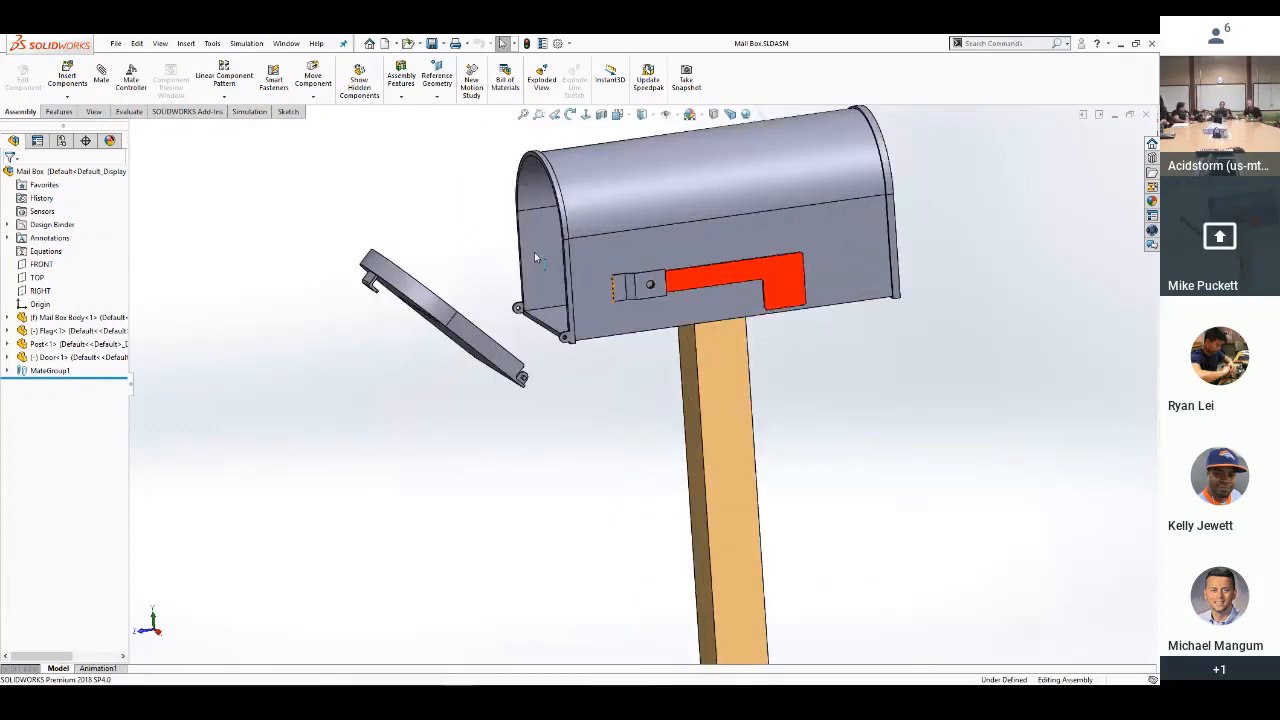
{"action": "middle_click_drag", "start_coordinate": [514, 251], "coordinate": [495, 350]}
{"action": "left_click_drag", "start_coordinate": [495, 350], "coordinate": [420, 323]}
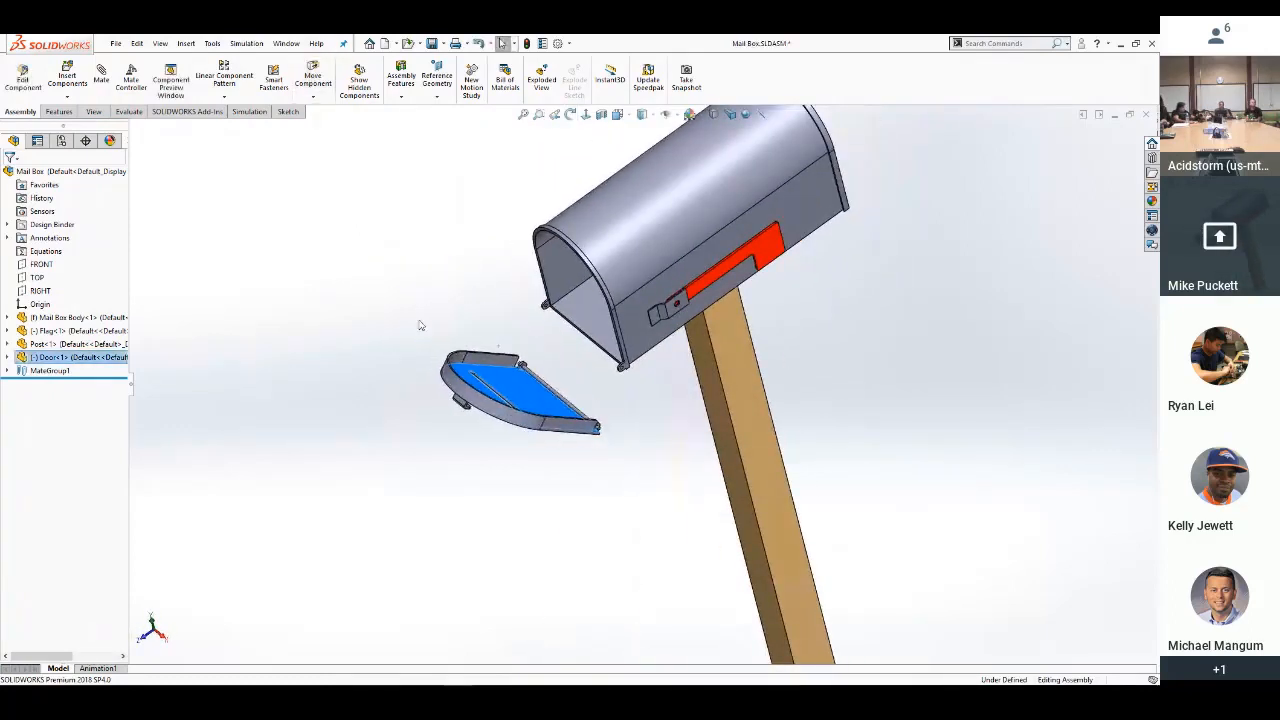
{"action": "left_click", "coordinate": [634, 423]}
{"action": "scroll", "coordinate": [635, 425], "scroll_direction": "down", "scroll_amount": 3}
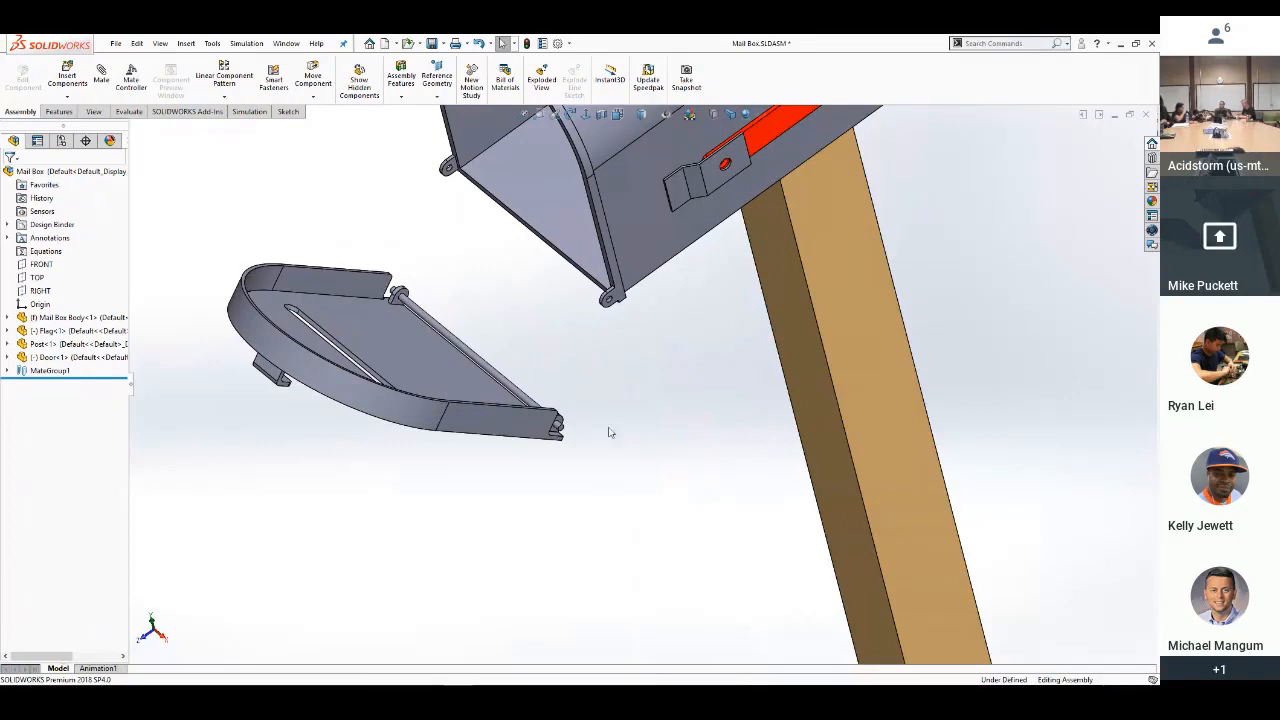
Examine the existing mates of the Mail Box assembly and test the Door's freedom of movement
{"action": "left_click", "coordinate": [7, 371]}
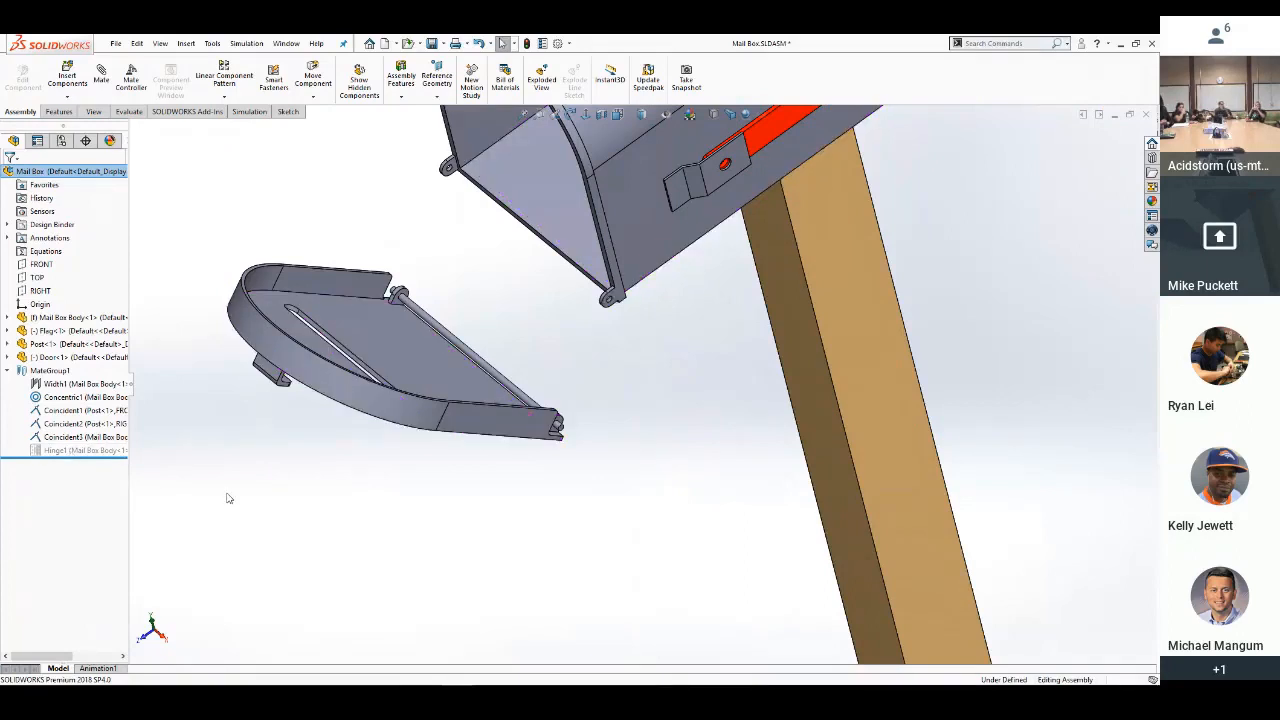
{"action": "scroll", "coordinate": [575, 457], "scroll_direction": "up", "scroll_amount": 4}
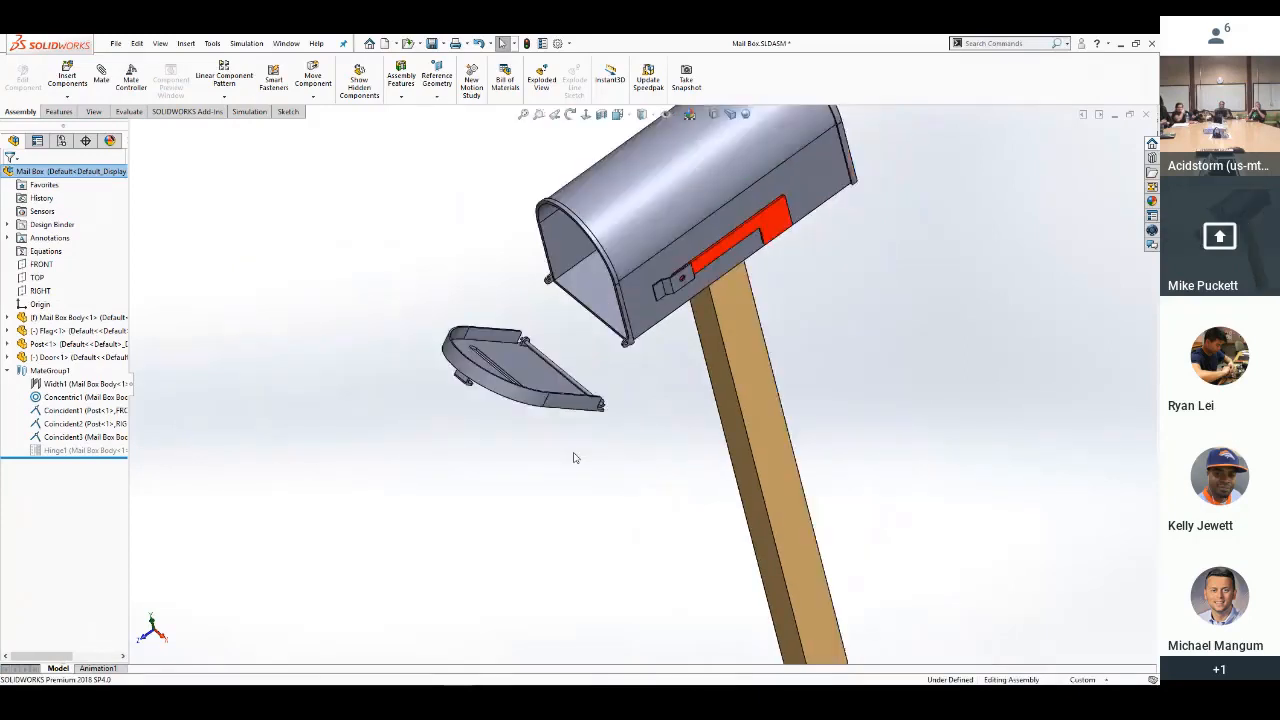
{"action": "scroll", "coordinate": [589, 344], "scroll_direction": "down", "scroll_amount": 1}
{"action": "scroll", "coordinate": [580, 338], "scroll_direction": "down", "scroll_amount": 1}
{"action": "mouse_move", "coordinate": [521, 407]}
{"action": "left_mouse_down"}
{"action": "mouse_move", "coordinate": [536, 391]}
{"action": "mouse_move", "coordinate": [522, 395]}
{"action": "left_mouse_up"}
{"action": "left_click", "coordinate": [343, 266]}
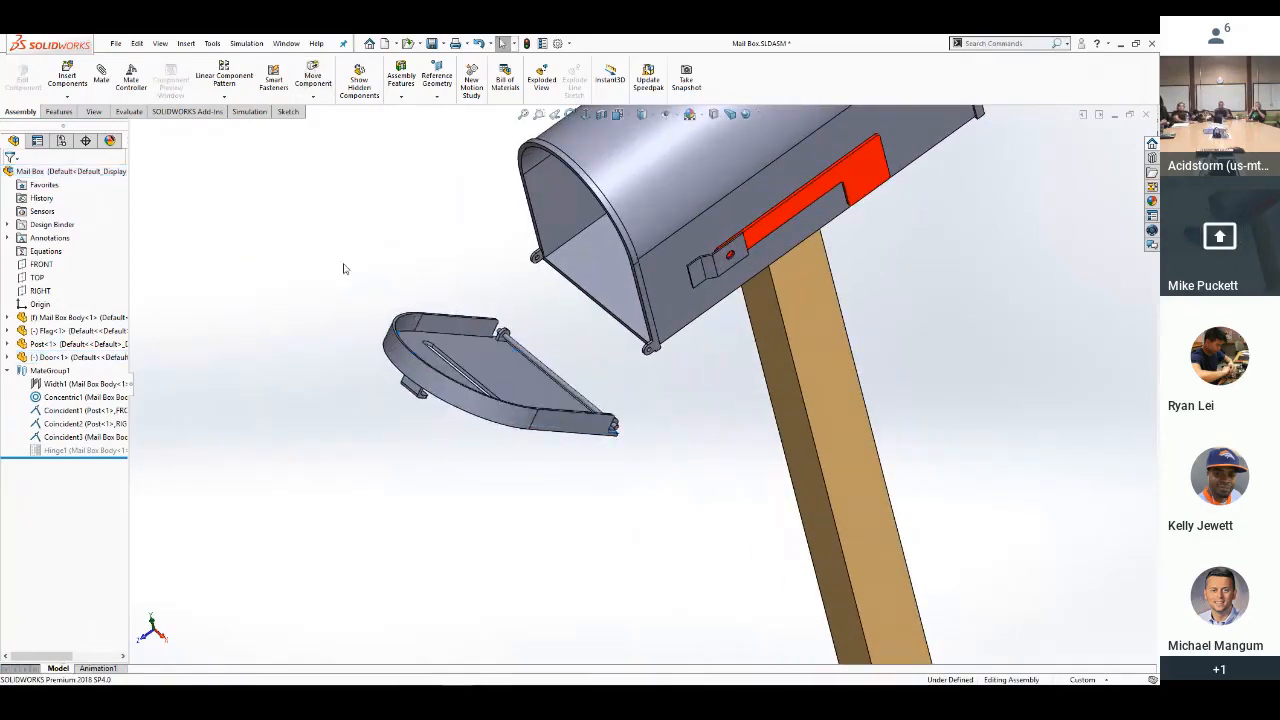
Start a Hinge mate with the body's hinge tab hole and the Door's hinge pin as the concentric faces
{"action": "key", "text": "s"}
{"action": "left_click", "coordinate": [404, 276]}
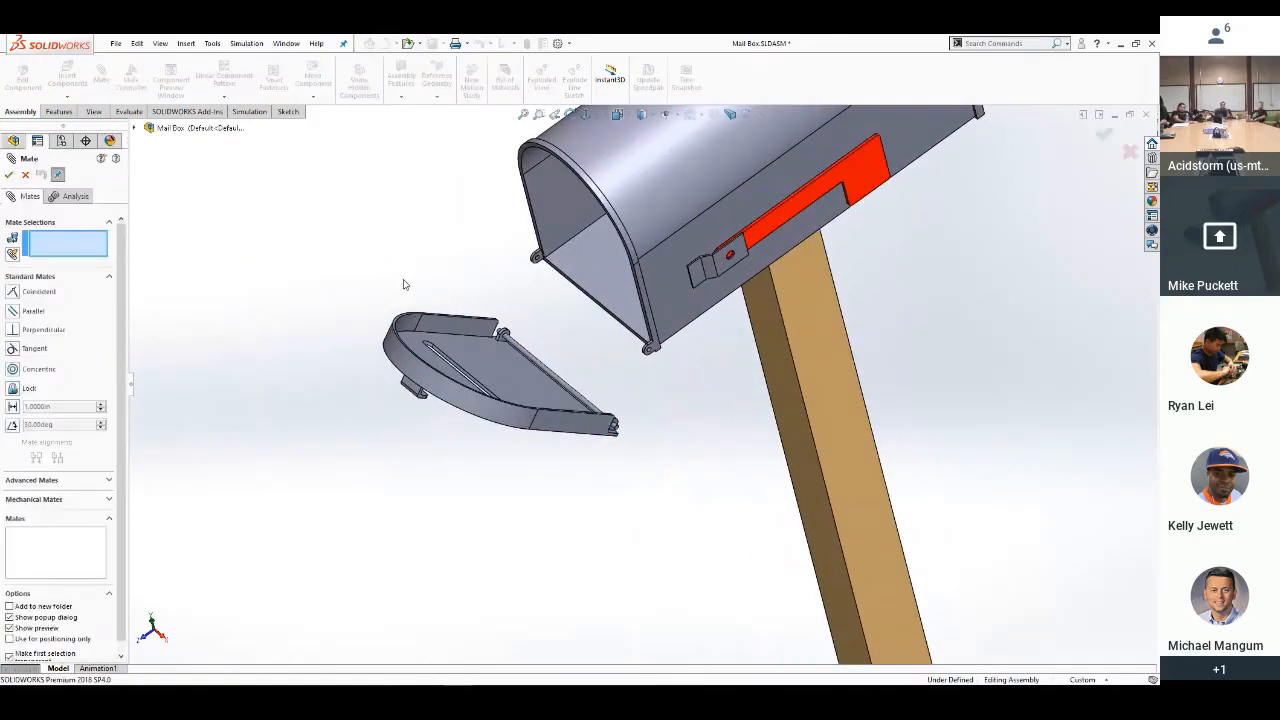
{"action": "left_click", "coordinate": [34, 499]}
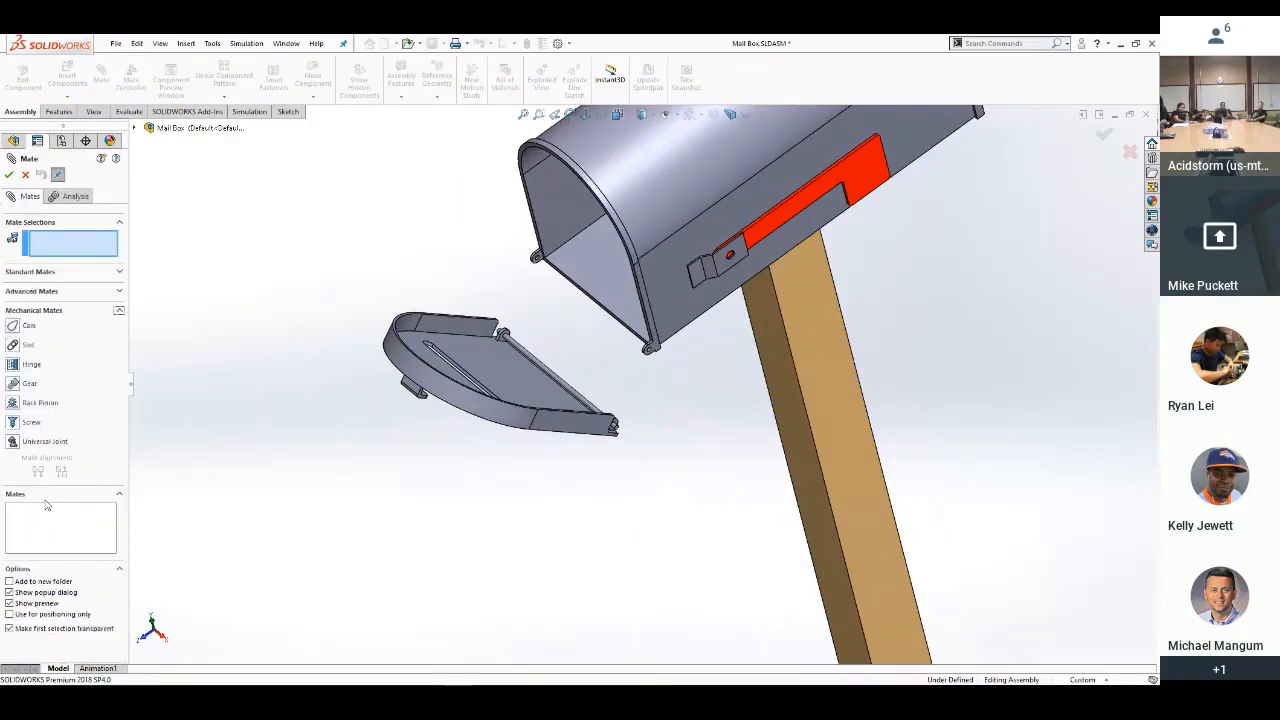
{"action": "left_click", "coordinate": [14, 365]}
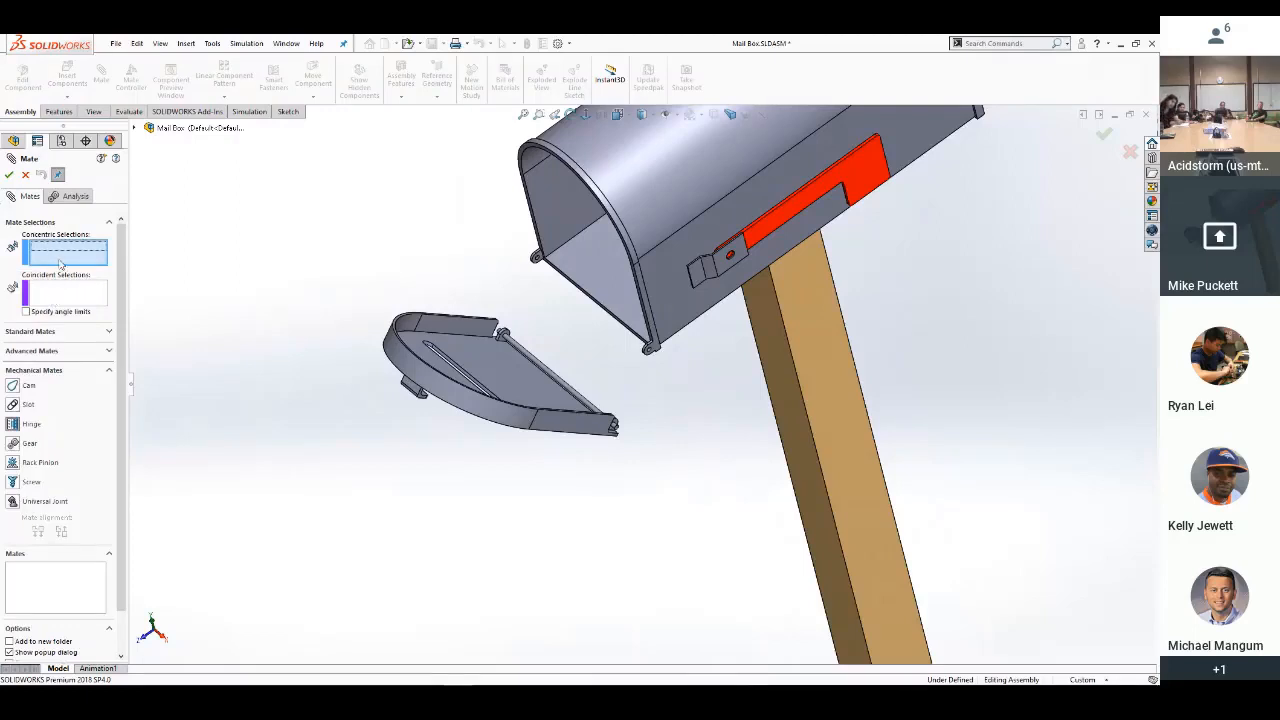
{"action": "scroll", "coordinate": [660, 390], "scroll_direction": "down", "scroll_amount": 6}
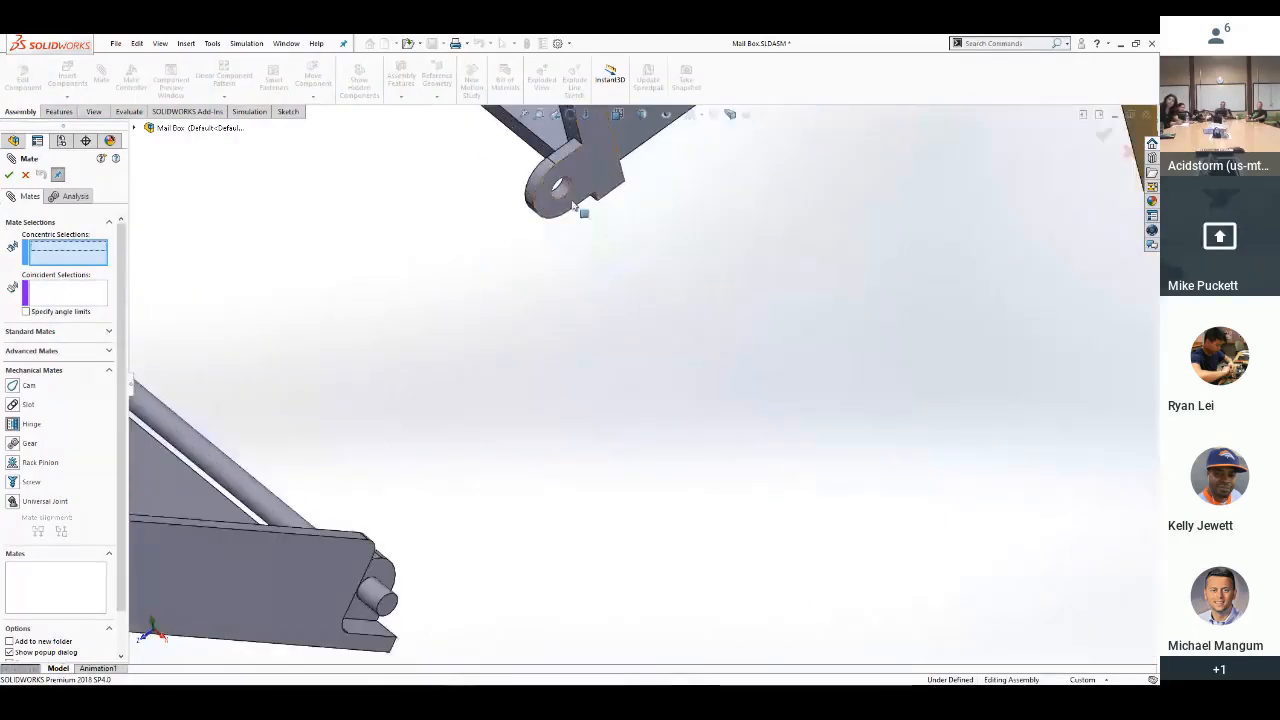
{"action": "left_click", "coordinate": [561, 189]}
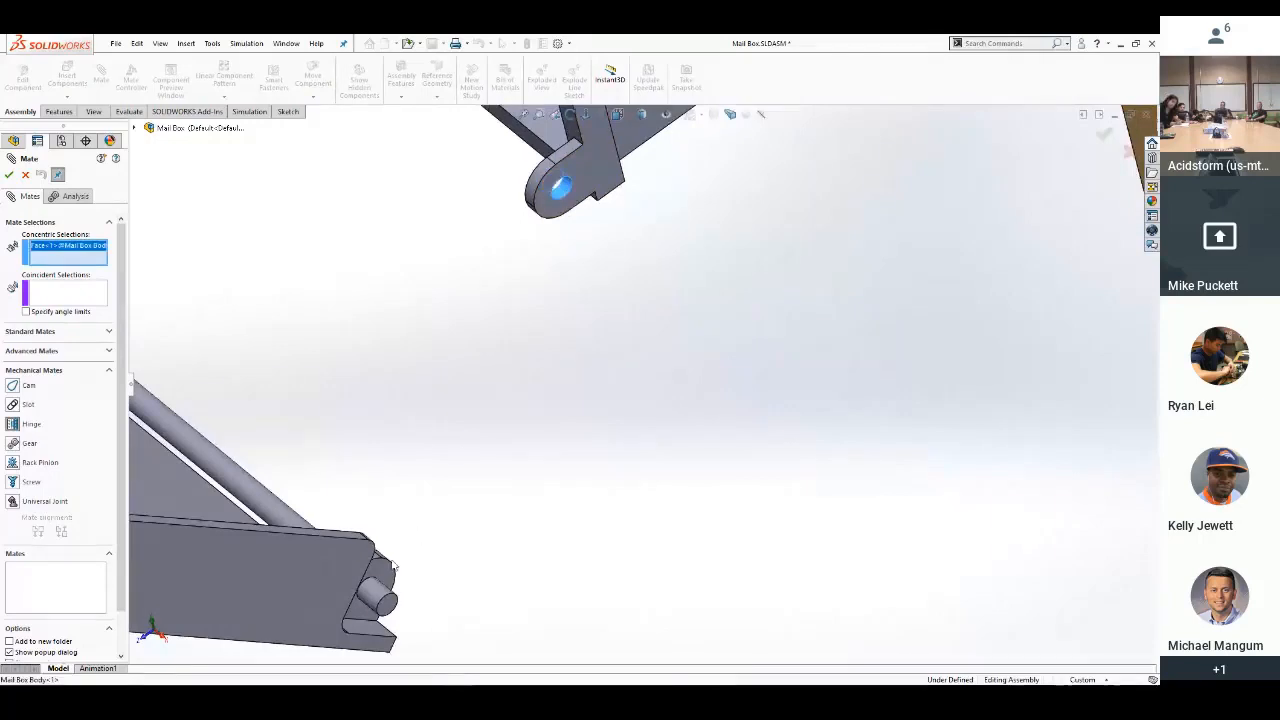
{"action": "left_click", "coordinate": [378, 598]}
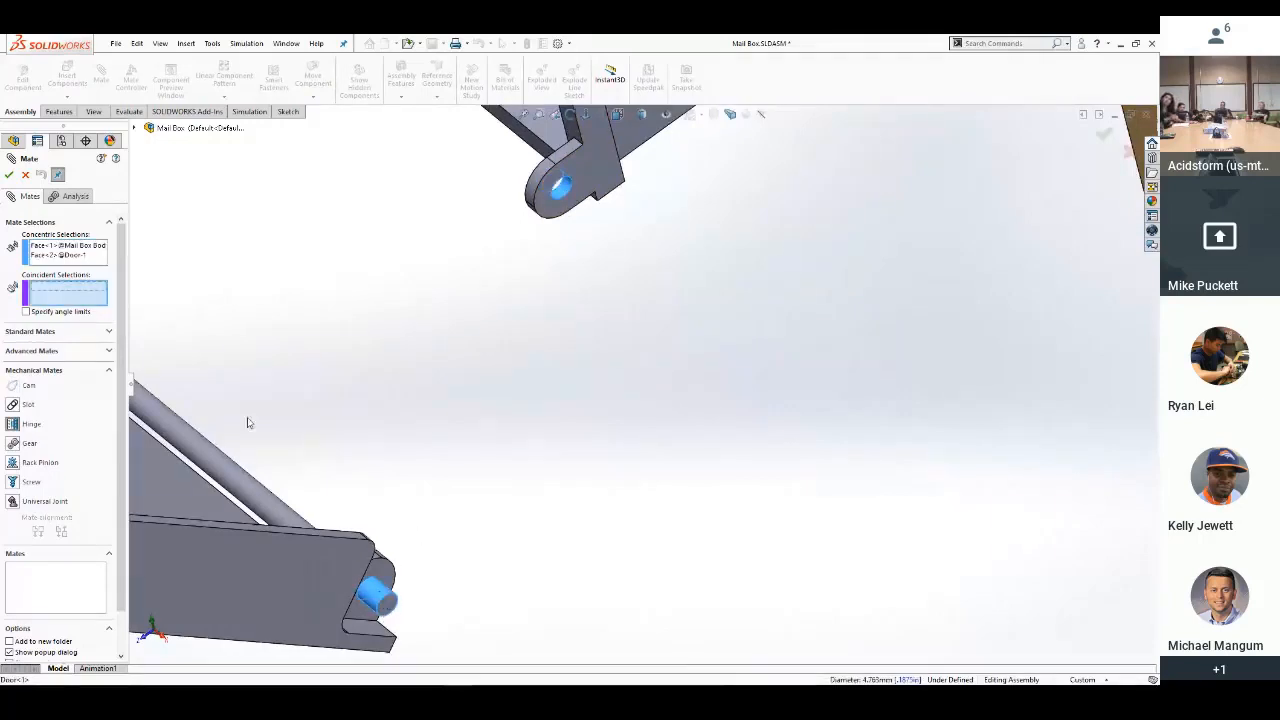
Set the Hinge mate's coincident faces to the inner face of the body's hinge tab and the adjoining face of the Door's hinge ear
{"action": "scroll", "coordinate": [331, 393], "scroll_direction": "up", "scroll_amount": 6}
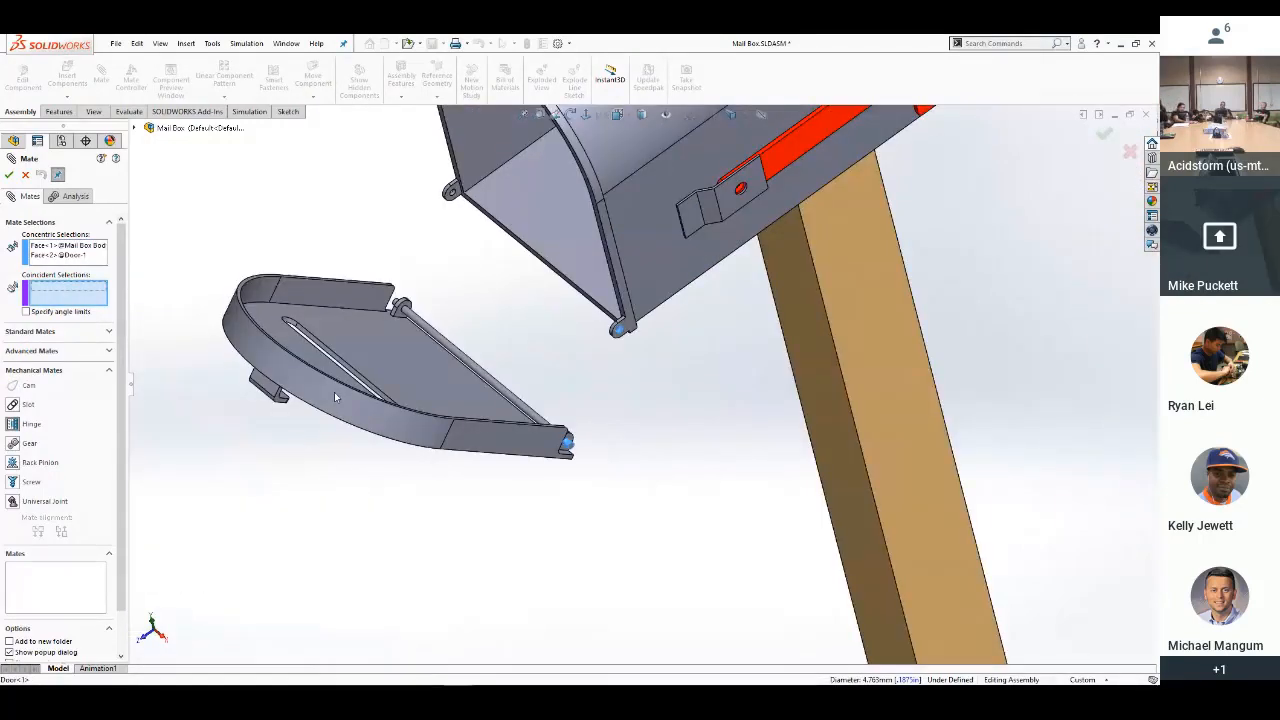
{"action": "middle_click_drag", "start_coordinate": [334, 392], "coordinate": [414, 503]}
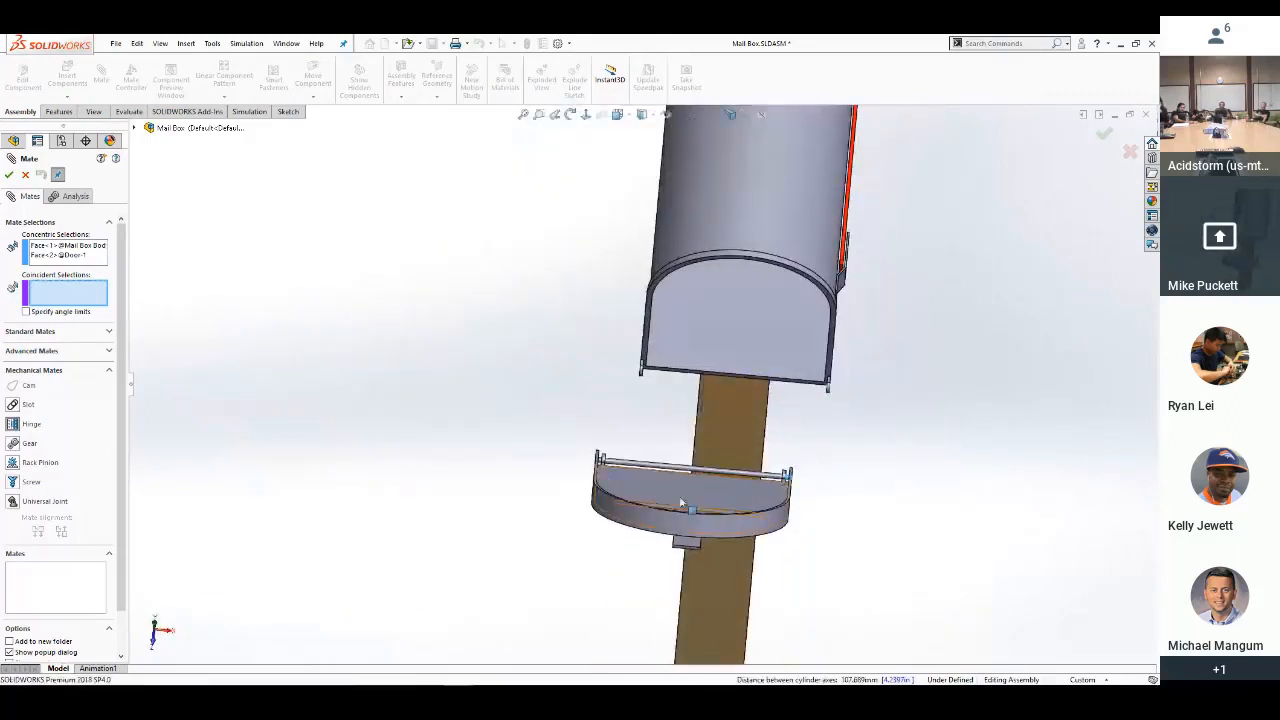
{"action": "scroll", "coordinate": [766, 492], "scroll_direction": "down", "scroll_amount": 3}
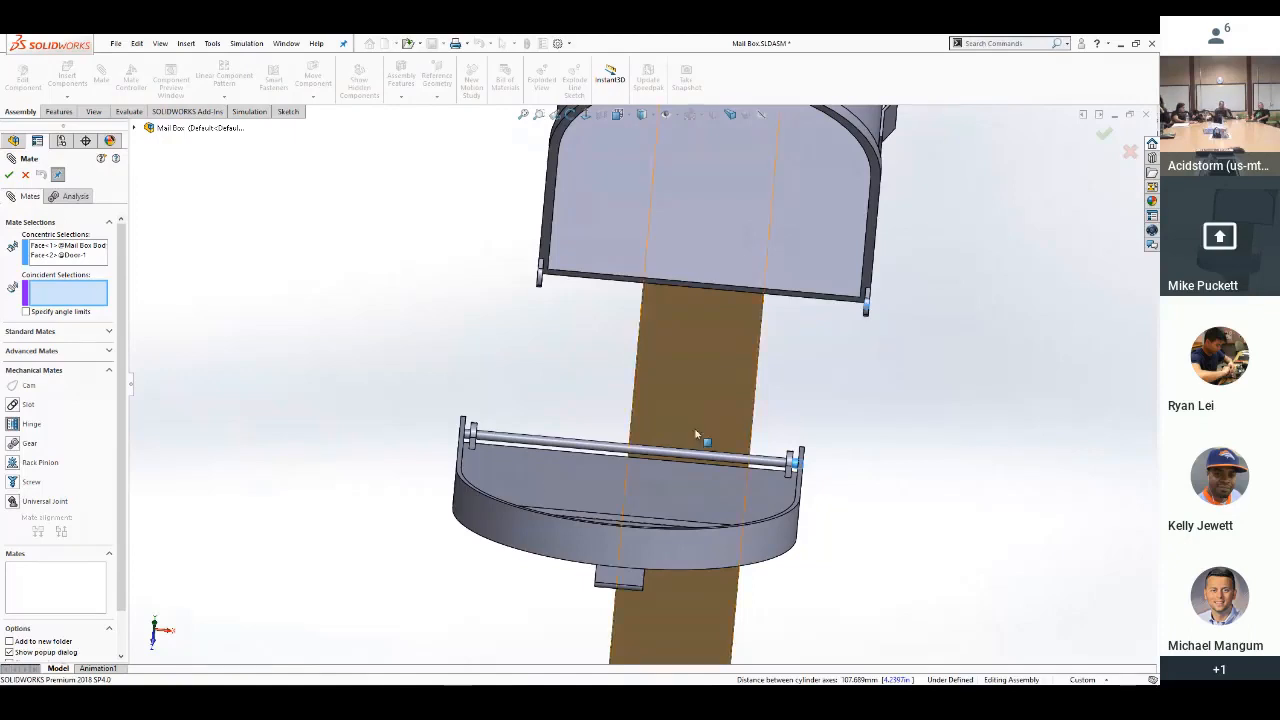
{"action": "scroll", "coordinate": [691, 431], "scroll_direction": "up", "scroll_amount": 4}
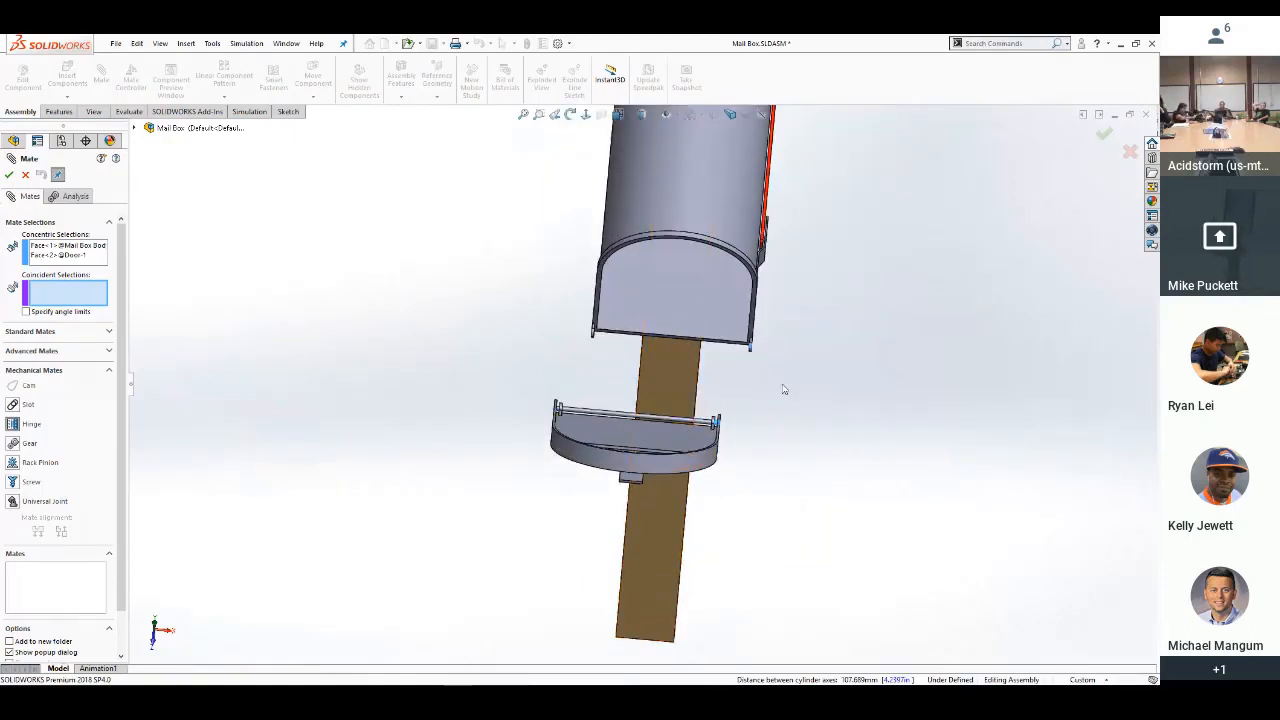
{"action": "scroll", "coordinate": [760, 405], "scroll_direction": "down", "scroll_amount": 5}
{"action": "middle_click_drag", "start_coordinate": [658, 340], "coordinate": [689, 340]}
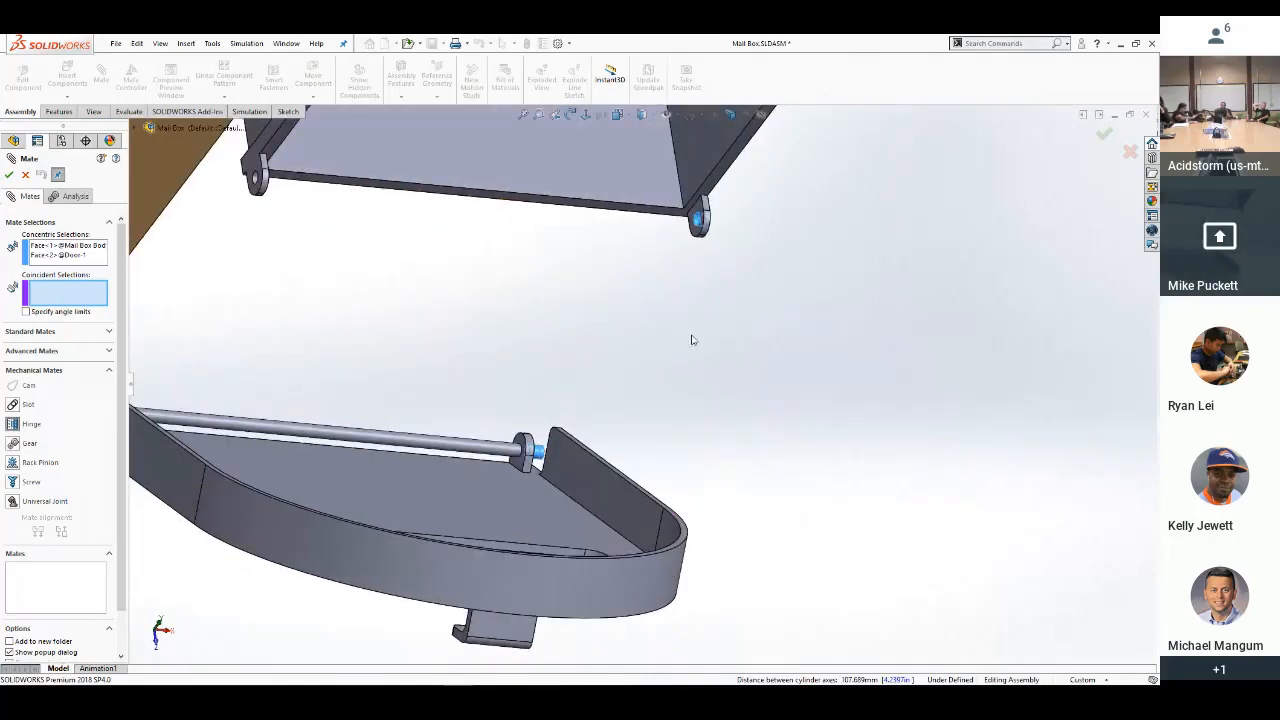
{"action": "left_click", "coordinate": [698, 218]}
{"action": "middle_click_drag", "start_coordinate": [727, 301], "coordinate": [629, 359]}
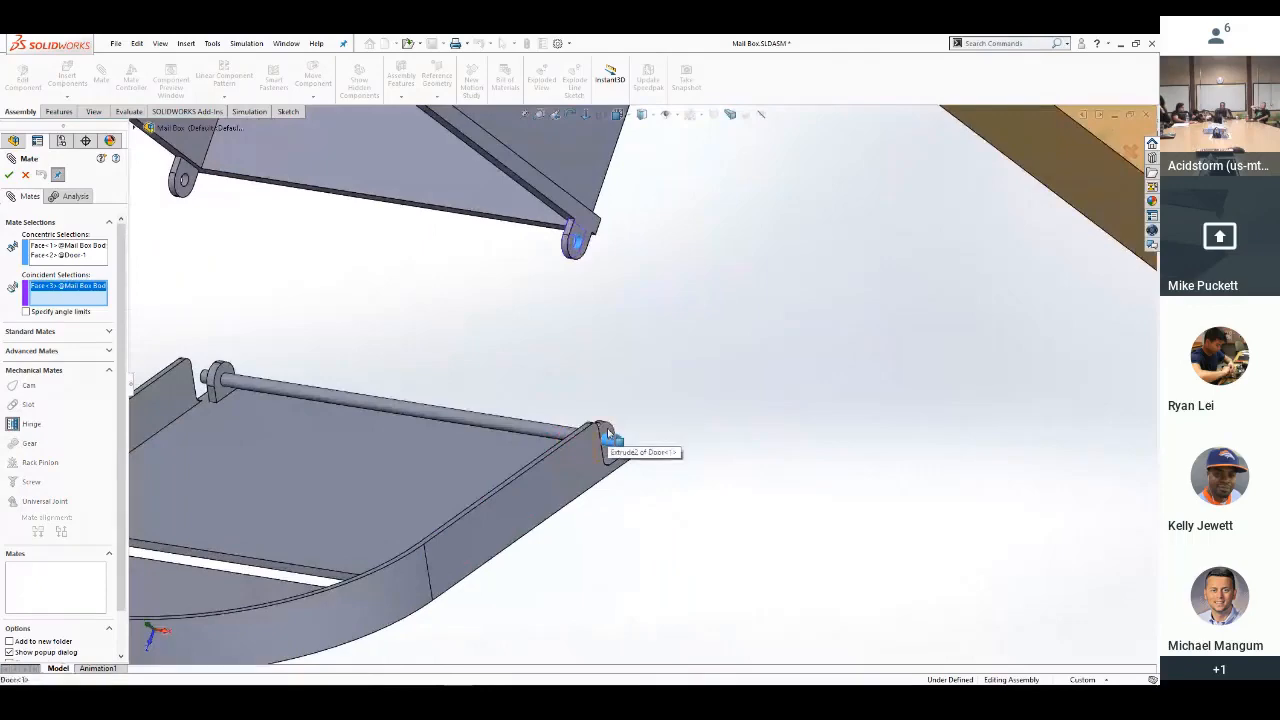
{"action": "left_click", "coordinate": [608, 432]}
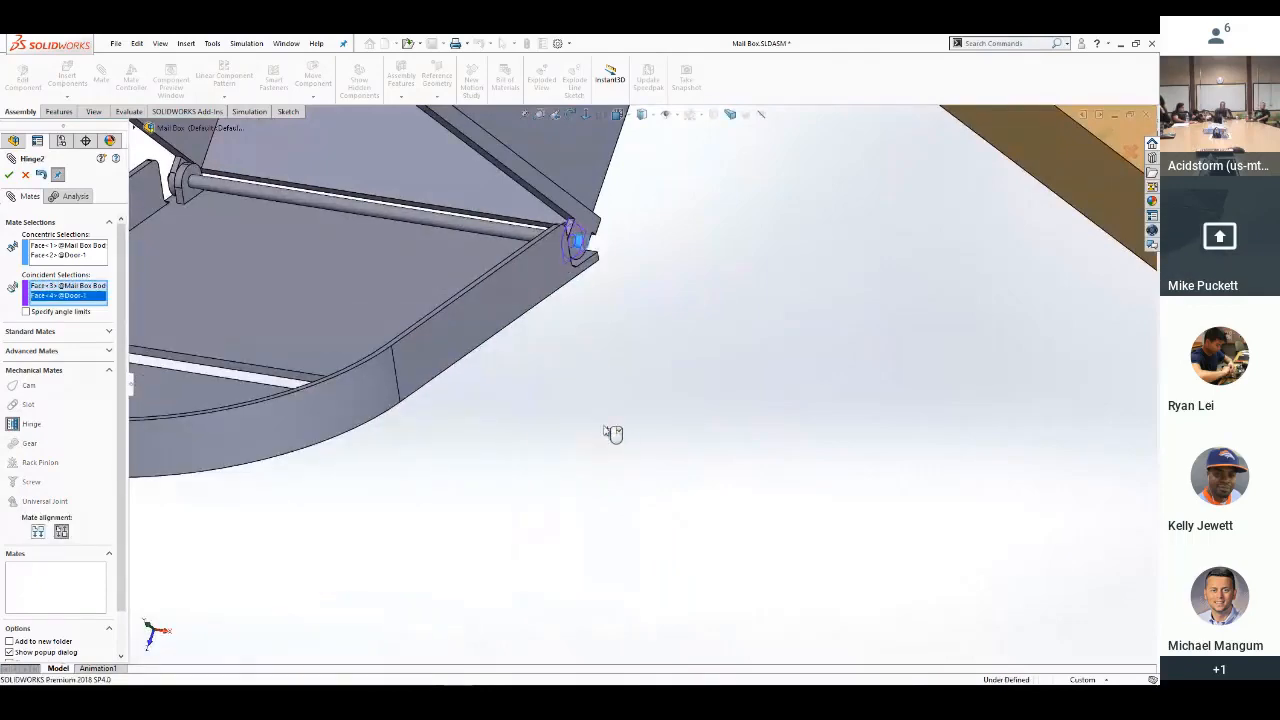
{"action": "key", "text": "f"}
{"action": "middle_click_drag", "start_coordinate": [452, 383], "coordinate": [563, 287]}
{"action": "scroll", "coordinate": [575, 297], "scroll_direction": "down", "scroll_amount": 5}
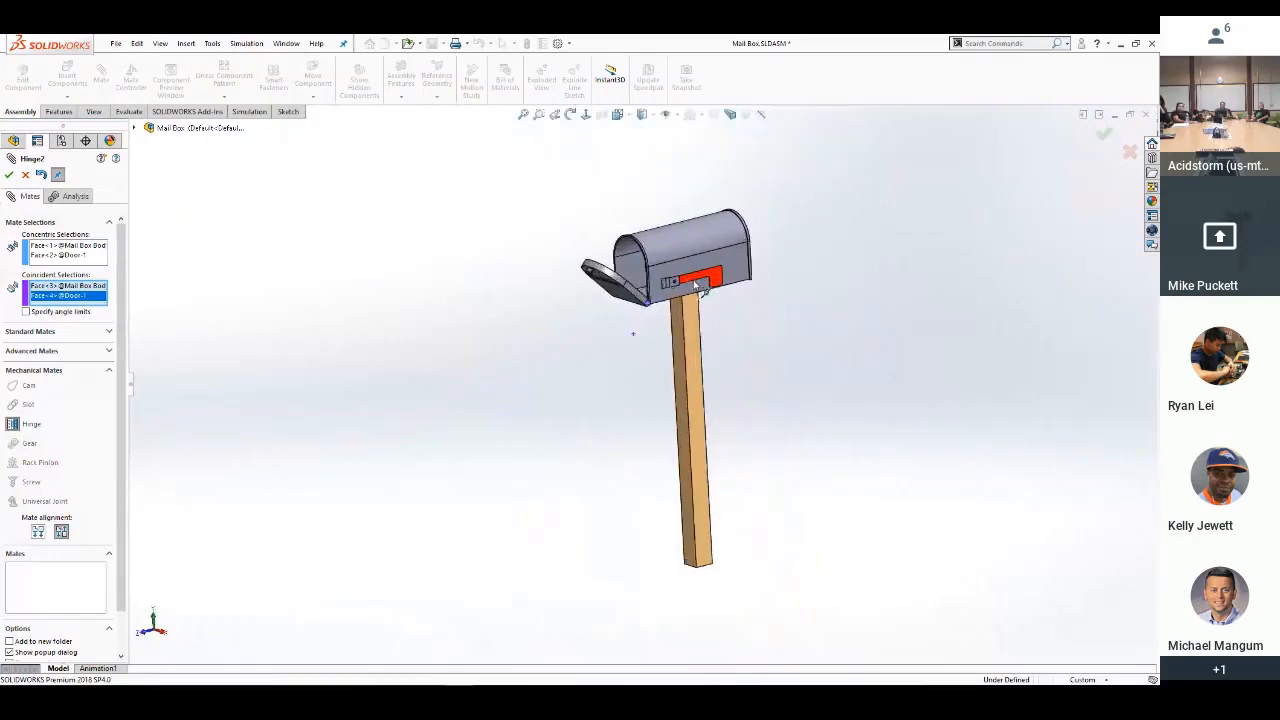
{"action": "scroll", "coordinate": [603, 385], "scroll_direction": "down", "scroll_amount": 1}
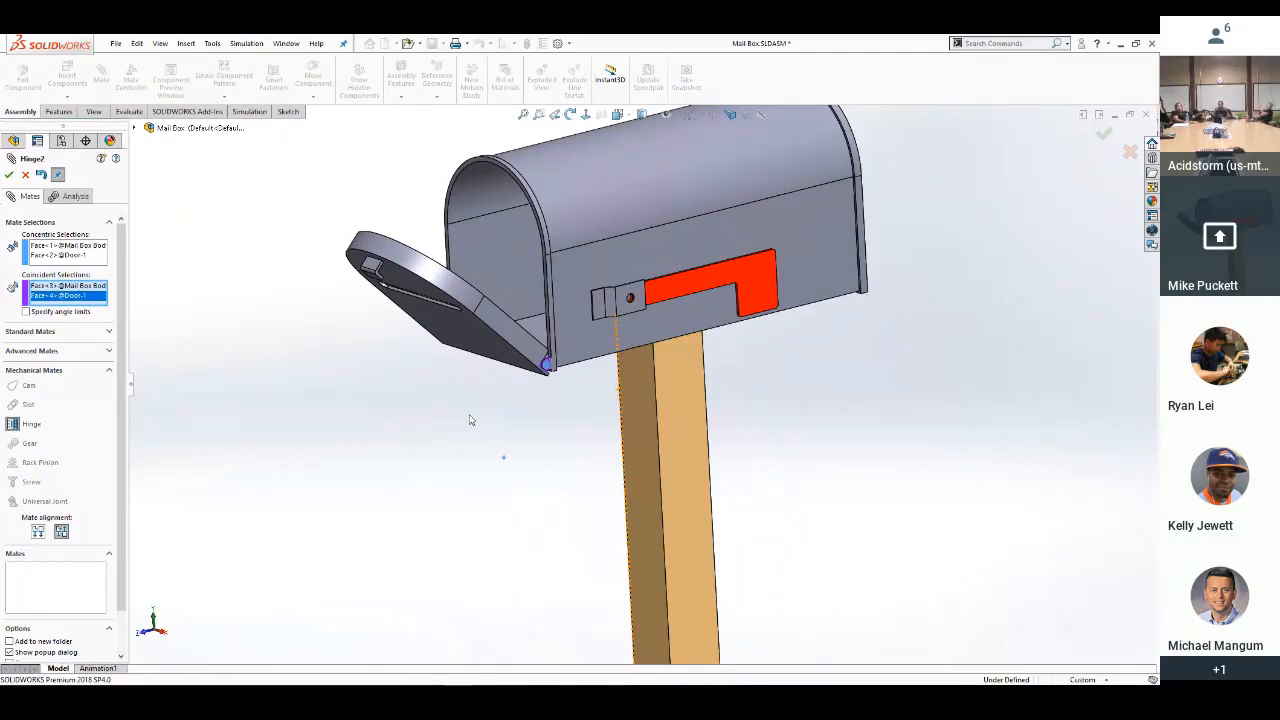
Enable angle limits for the Hinge mate, using the Door's outer face and the mailbox body's bottom face as the angle references
{"action": "left_click", "coordinate": [26, 312]}
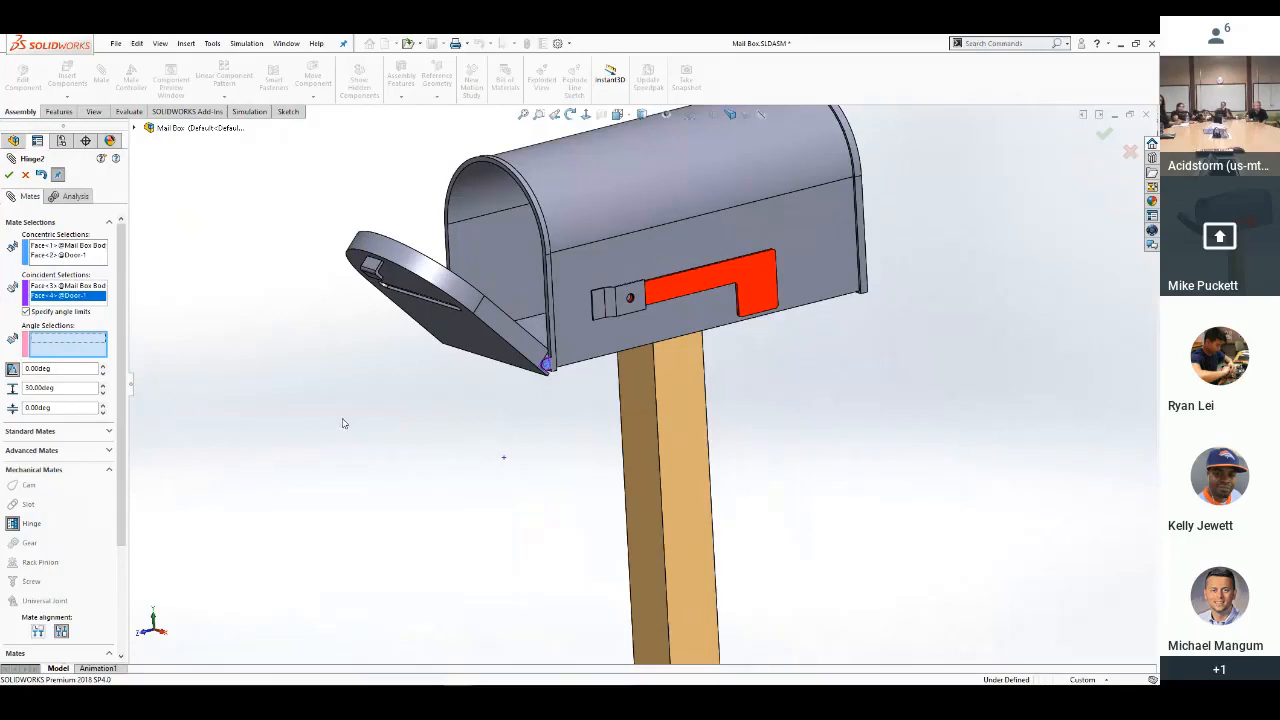
{"action": "middle_click_drag", "start_coordinate": [342, 424], "coordinate": [400, 298]}
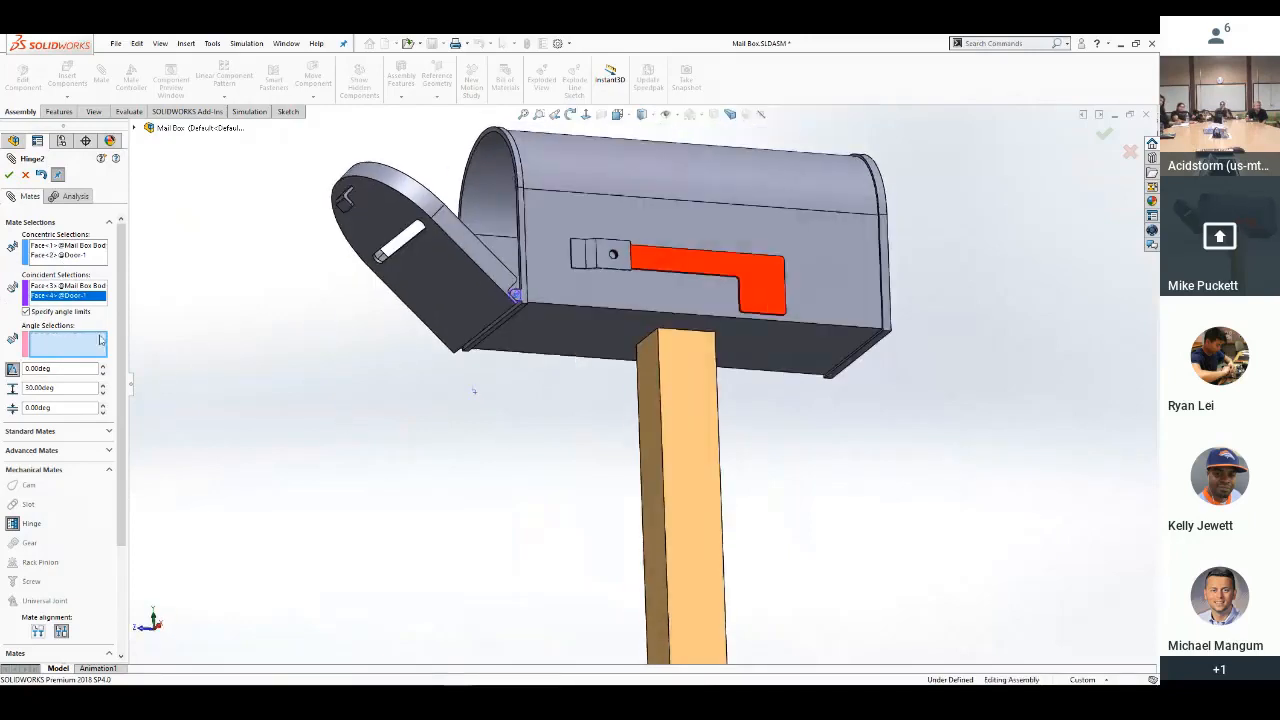
{"action": "left_click", "coordinate": [403, 297]}
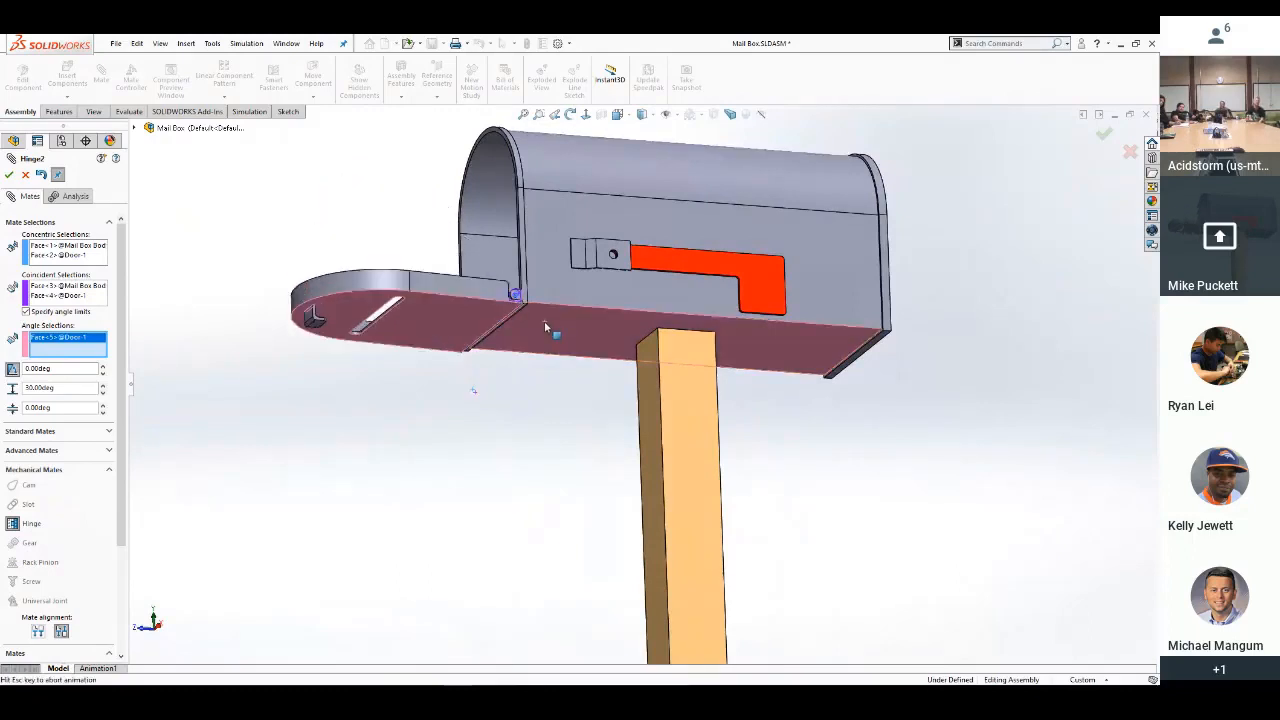
{"action": "left_click", "coordinate": [545, 325]}
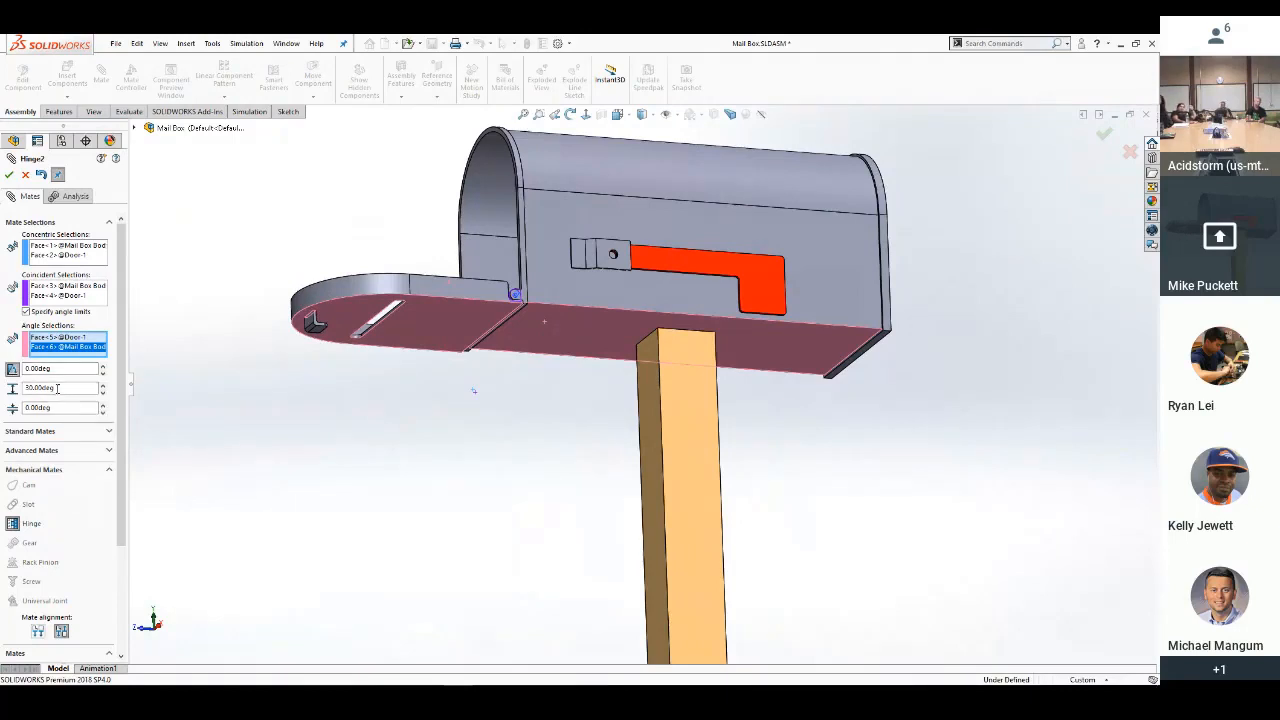
Set the hinge's maximum angle to 90 degrees and finish the Hinge mate
{"action": "double_click", "coordinate": [57, 388]}
{"action": "type", "text": "90"}
{"action": "key", "text": "Return"}
{"action": "left_click", "coordinate": [9, 175]}
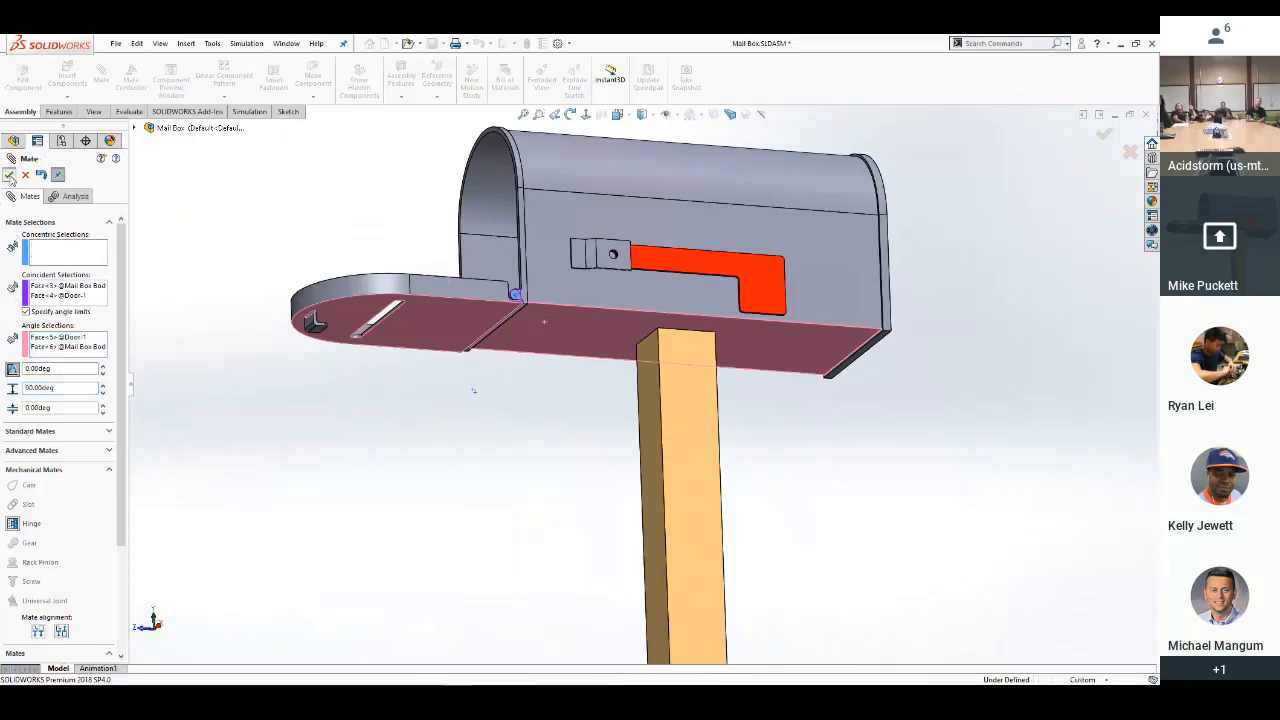
{"action": "left_click", "coordinate": [9, 175]}
Swing the Door between open and closed to test the hinge's angle limits, leaving it shut against the body
{"action": "left_click", "coordinate": [350, 287]}
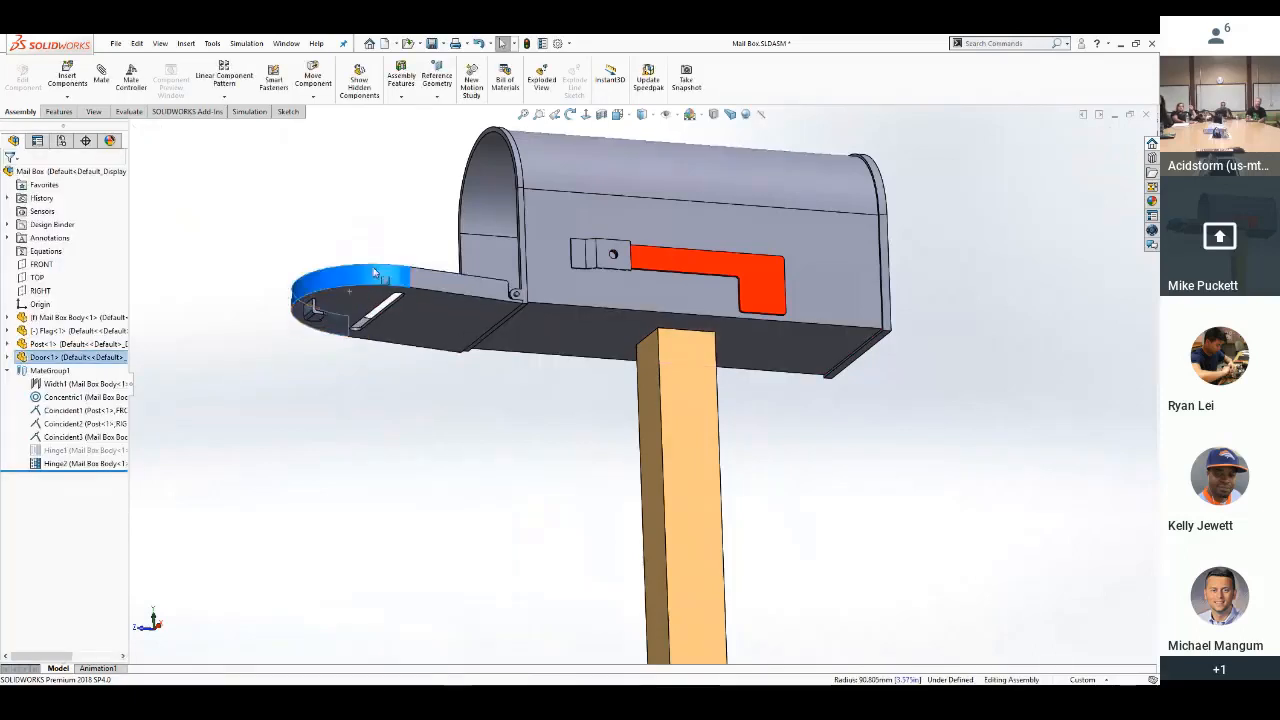
{"action": "left_click_drag", "start_coordinate": [578, 206], "coordinate": [503, 194]}
{"action": "left_click", "coordinate": [356, 196]}
{"action": "middle_click_drag", "start_coordinate": [363, 214], "coordinate": [388, 328]}
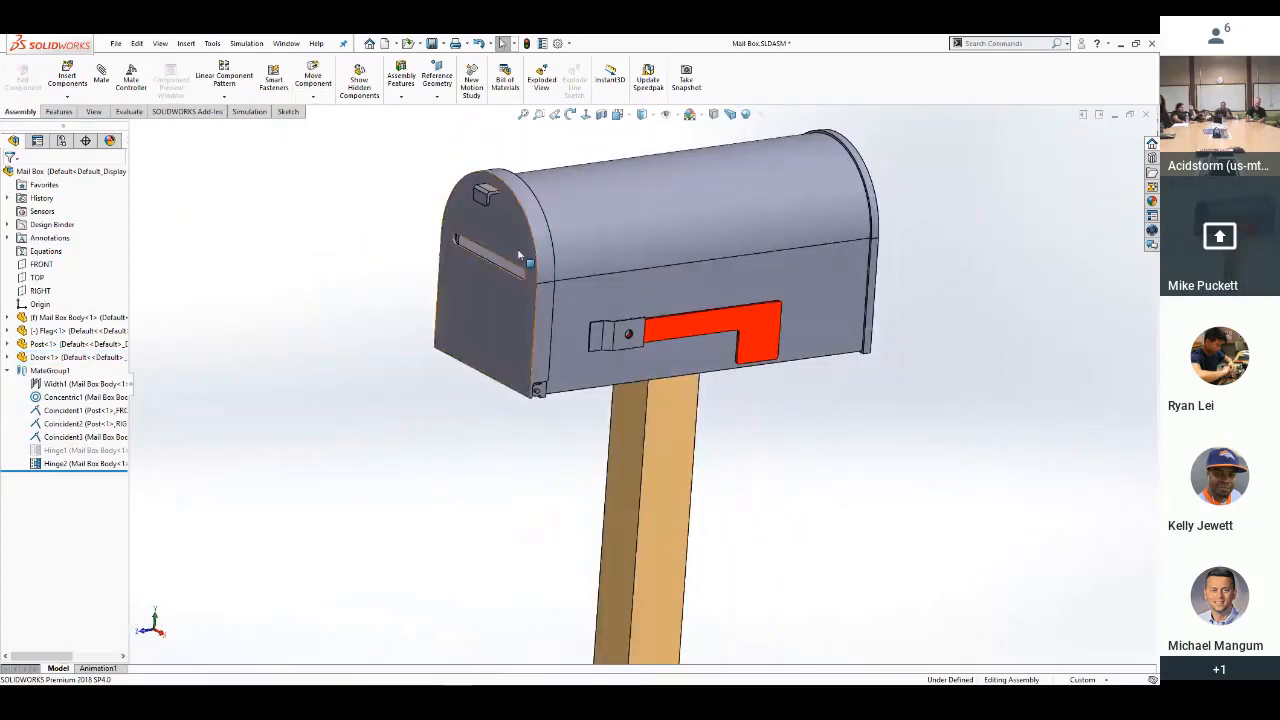
{"action": "left_click_drag", "start_coordinate": [535, 236], "coordinate": [553, 240]}
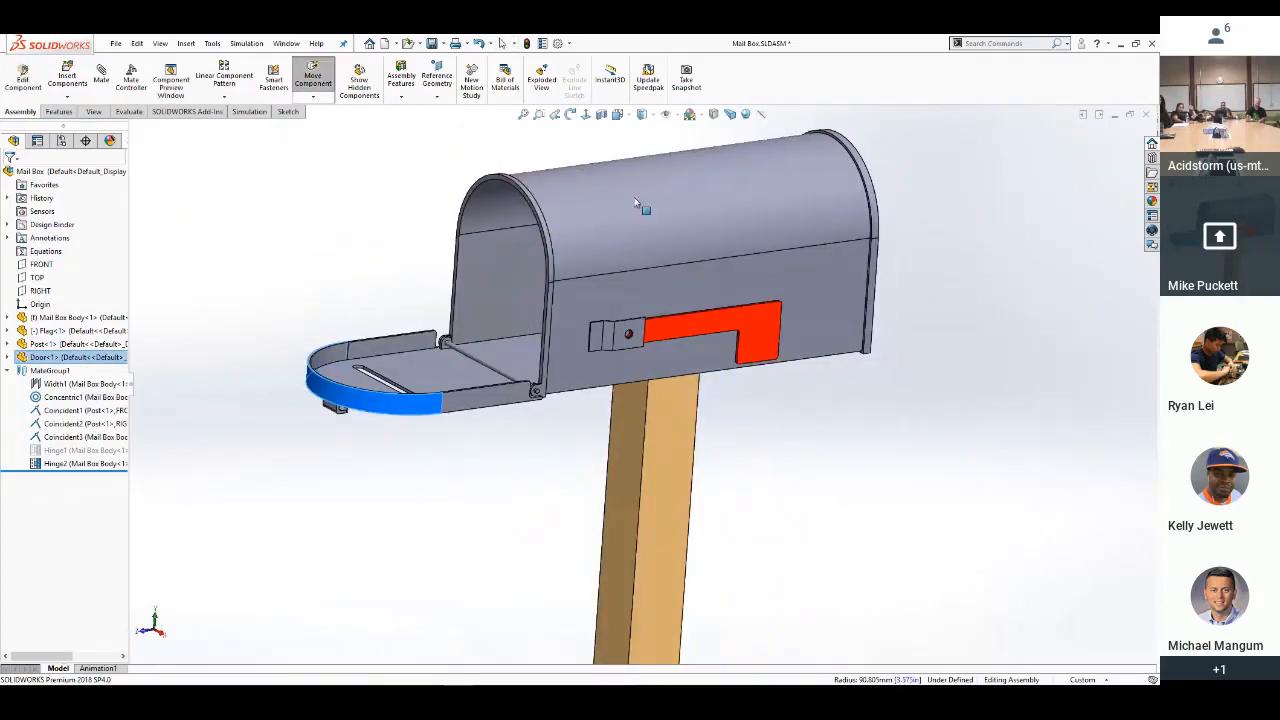
{"action": "left_click_drag", "start_coordinate": [338, 405], "coordinate": [372, 302]}
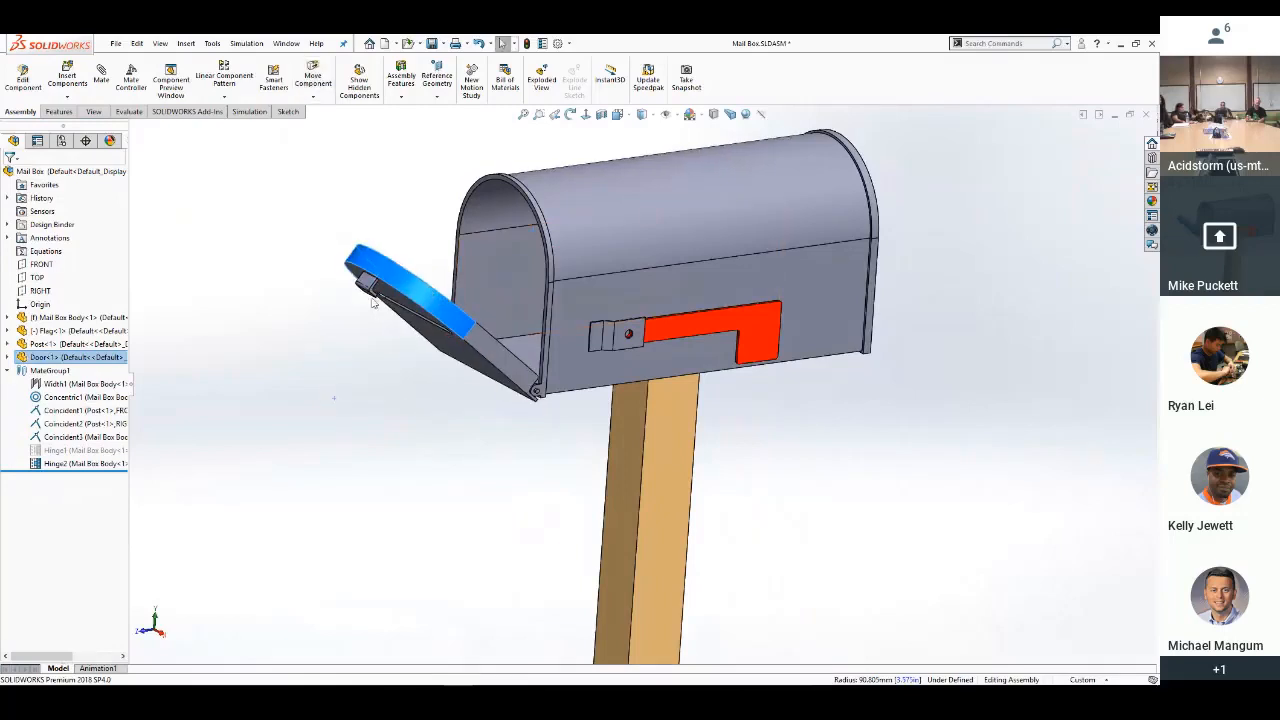
{"action": "left_click", "coordinate": [373, 303]}
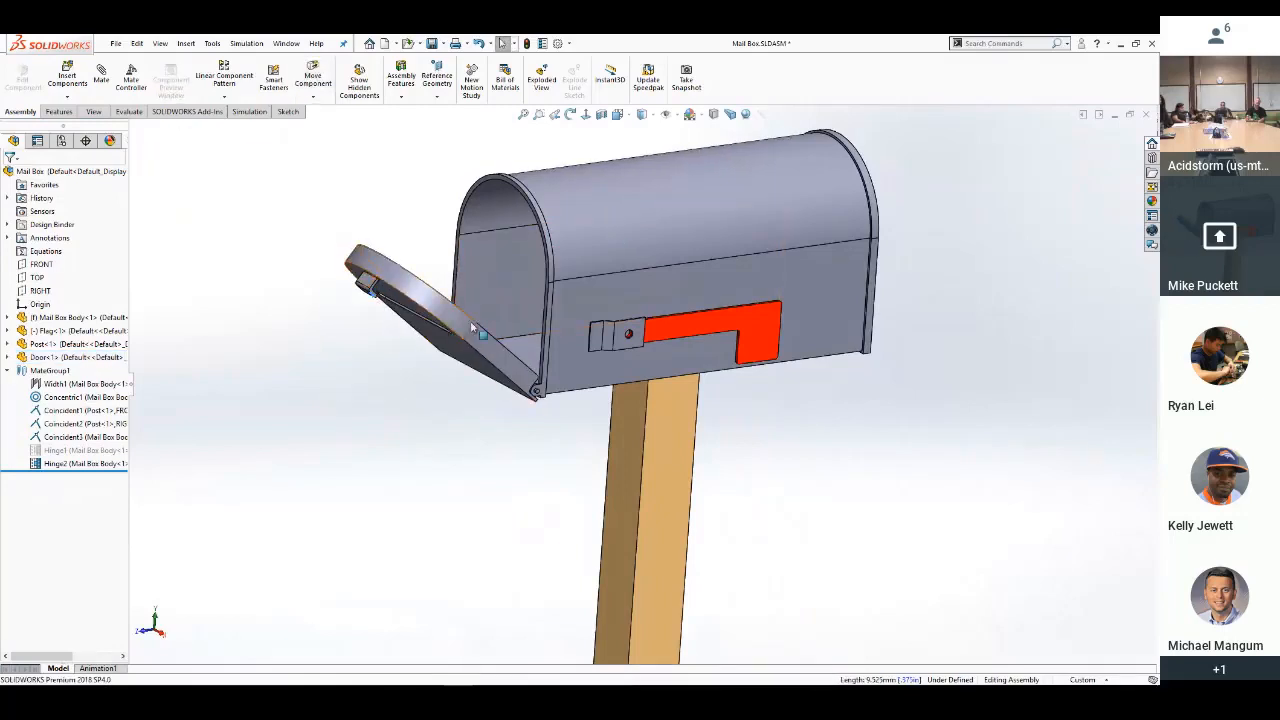
{"action": "left_click_drag", "start_coordinate": [472, 328], "coordinate": [561, 332]}
{"action": "left_click", "coordinate": [353, 350]}
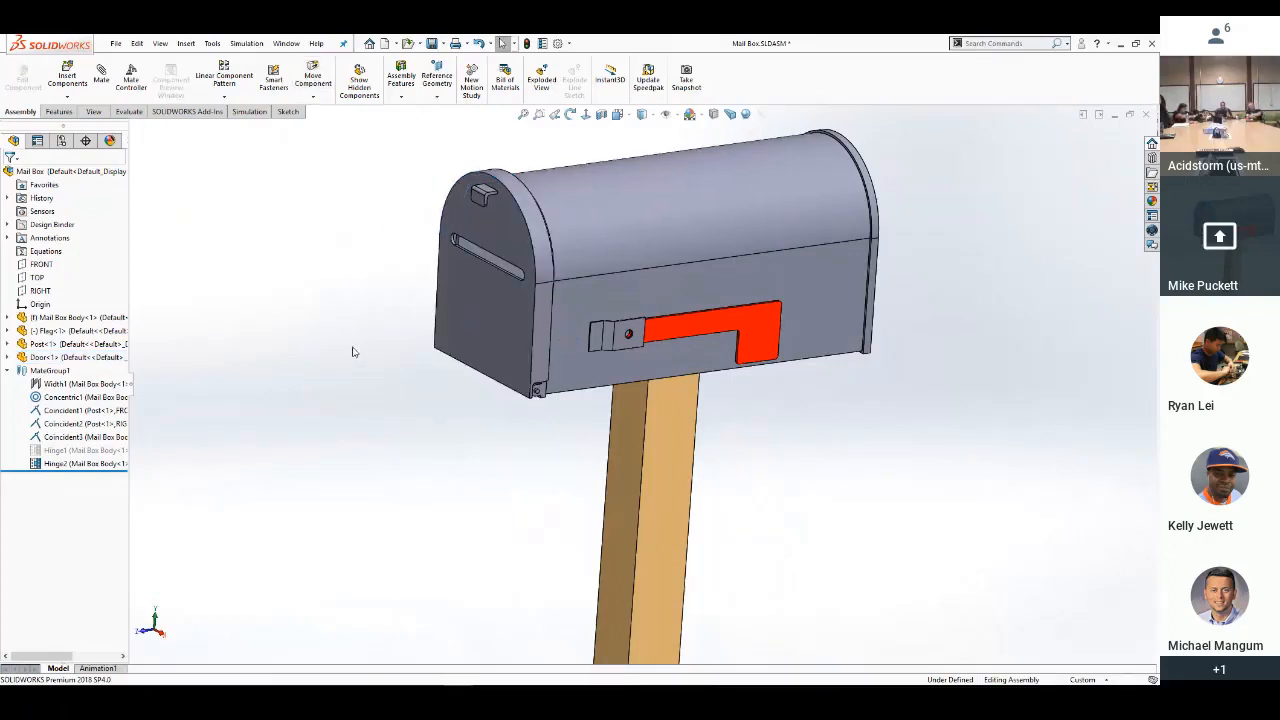
Inspect the closed Door's fit at the latch and test whether it moves any further against the body
{"action": "middle_click_drag", "start_coordinate": [352, 352], "coordinate": [581, 309]}
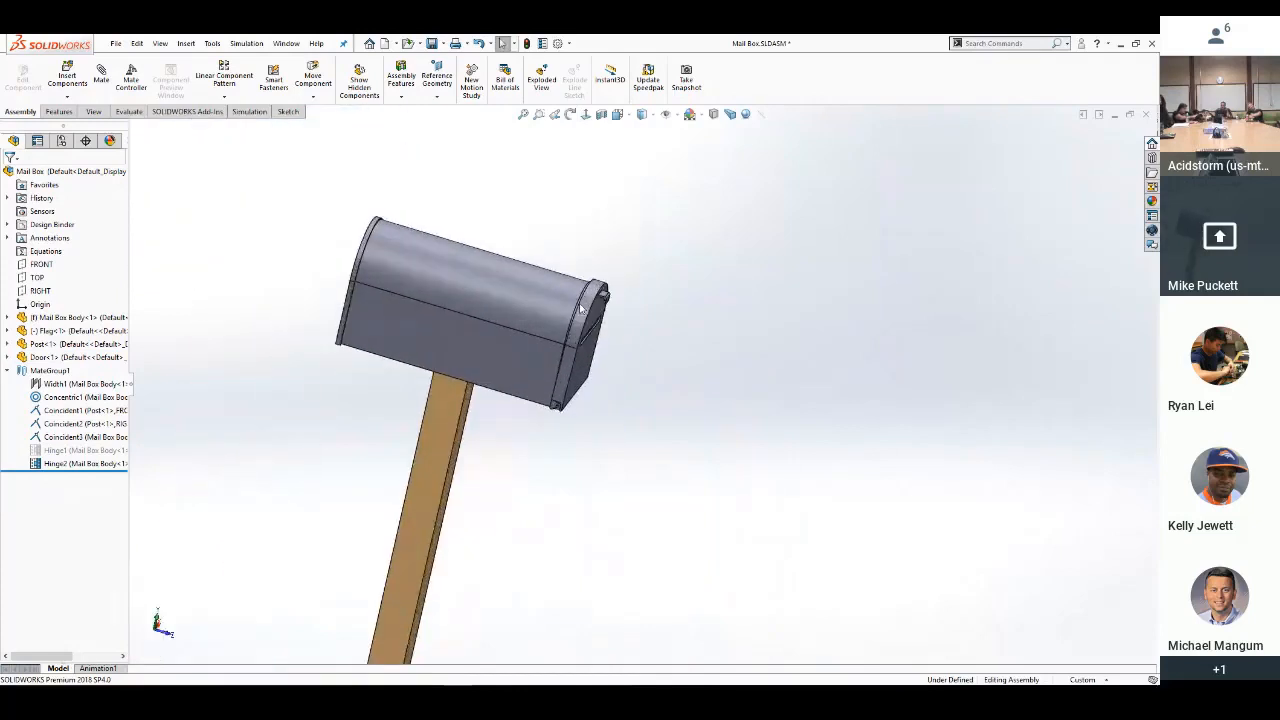
{"action": "scroll", "coordinate": [580, 308], "scroll_direction": "down", "scroll_amount": 5}
{"action": "mouse_move", "coordinate": [709, 337]}
{"action": "left_mouse_down"}
{"action": "mouse_move", "coordinate": [749, 365]}
{"action": "mouse_move", "coordinate": [655, 320]}
{"action": "mouse_move", "coordinate": [735, 338]}
{"action": "mouse_move", "coordinate": [696, 302]}
{"action": "mouse_move", "coordinate": [712, 316]}
{"action": "left_mouse_up"}
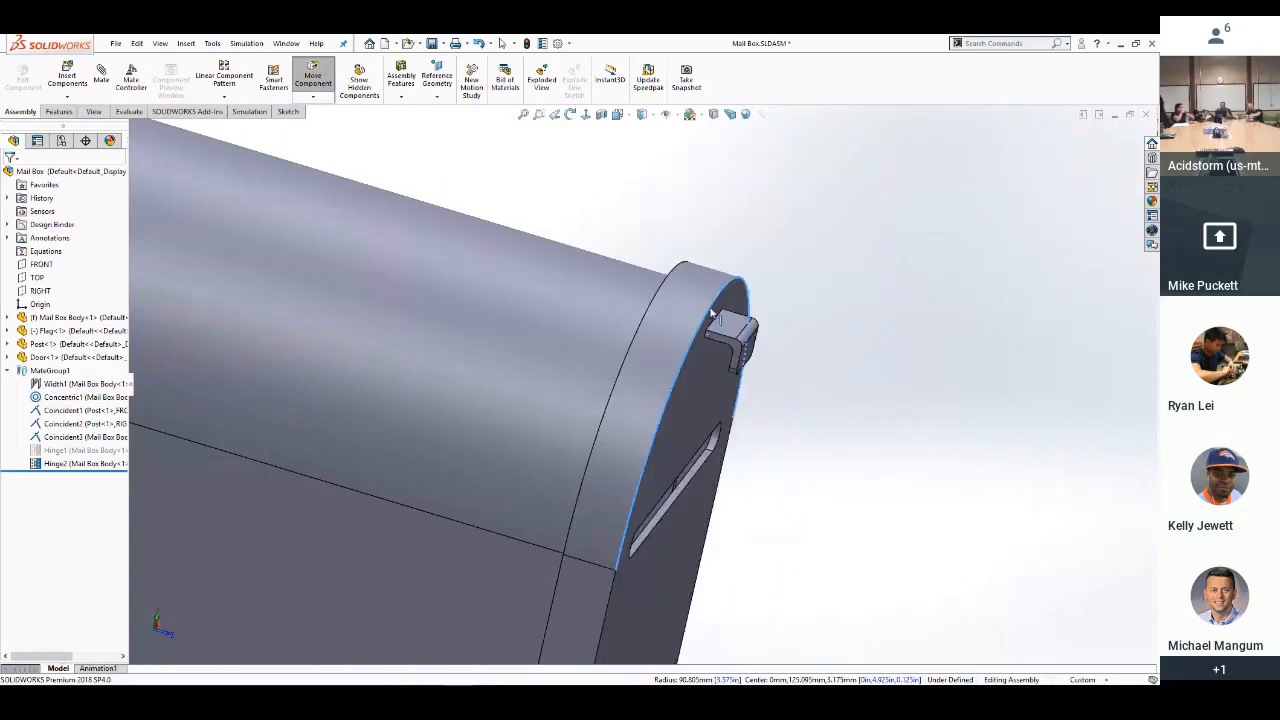
{"action": "scroll", "coordinate": [830, 435], "scroll_direction": "up", "scroll_amount": 6}
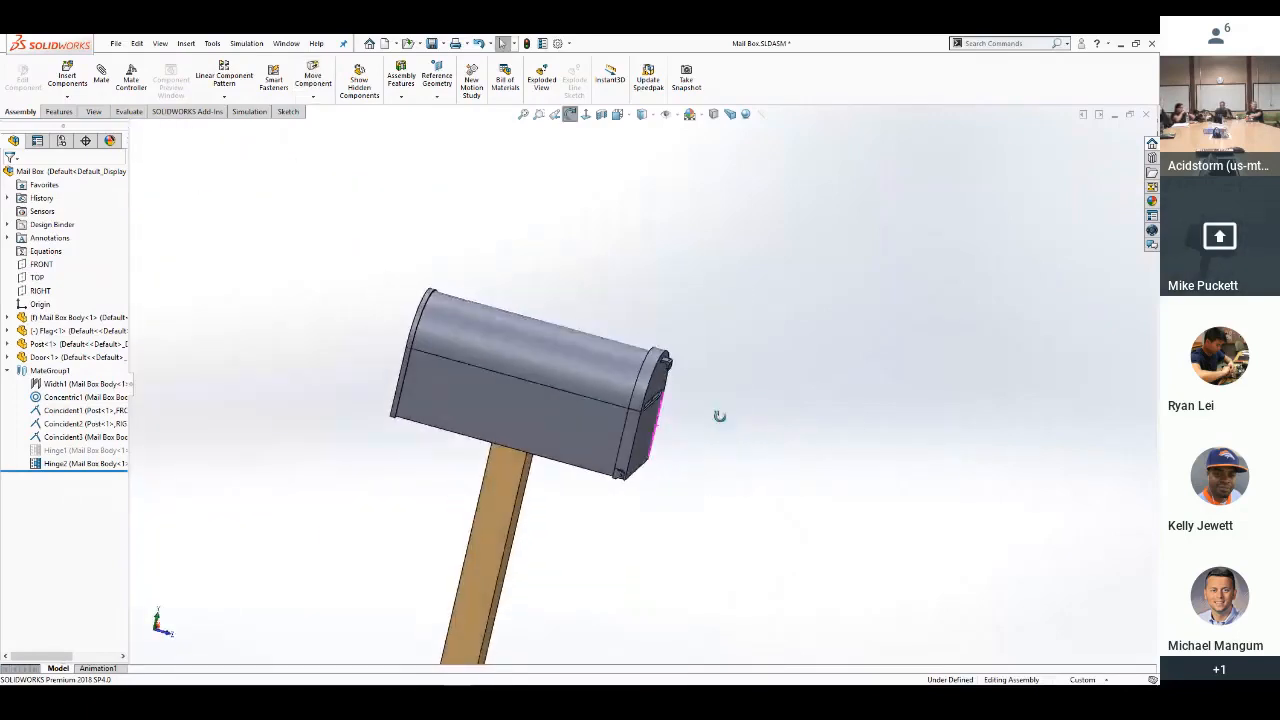
Measure the angle between the closed Door's outer face and the mailbox body's bottom face
{"action": "middle_click_drag", "start_coordinate": [719, 416], "coordinate": [591, 480]}
{"action": "right_click", "coordinate": [591, 488]}
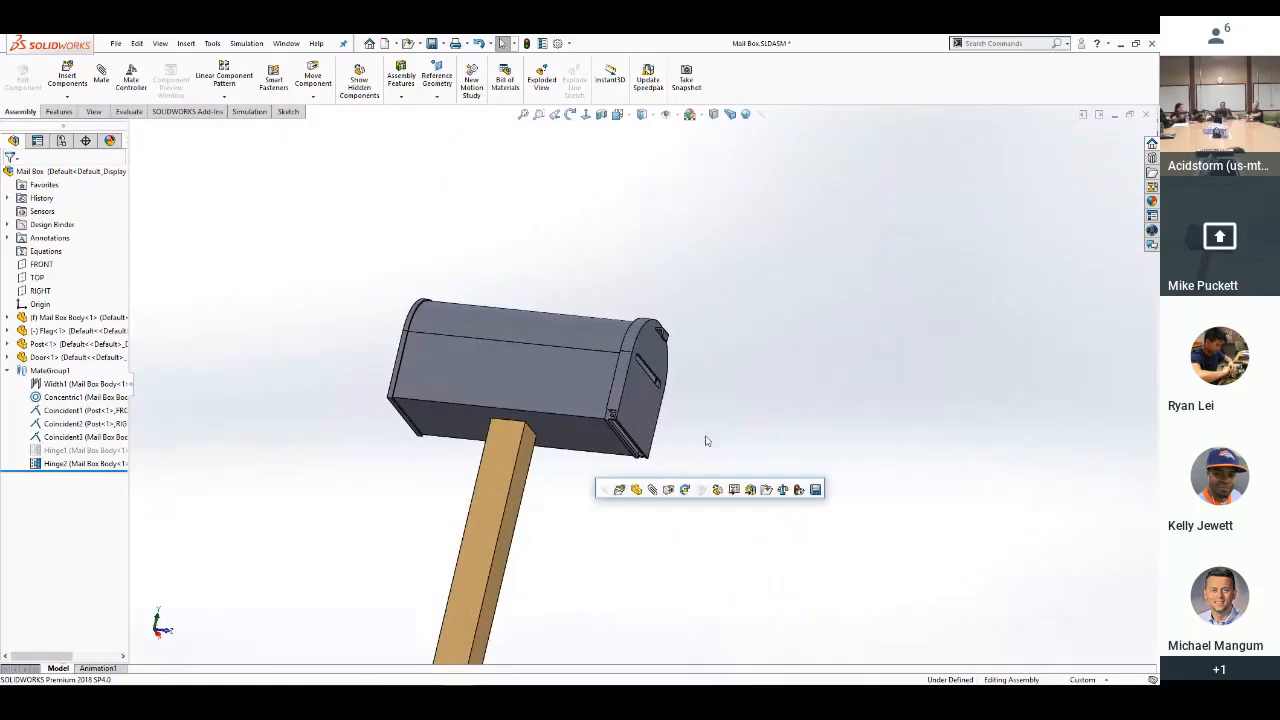
{"action": "key", "text": "m"}
{"action": "left_click", "coordinate": [655, 419]}
{"action": "left_click", "coordinate": [594, 438]}
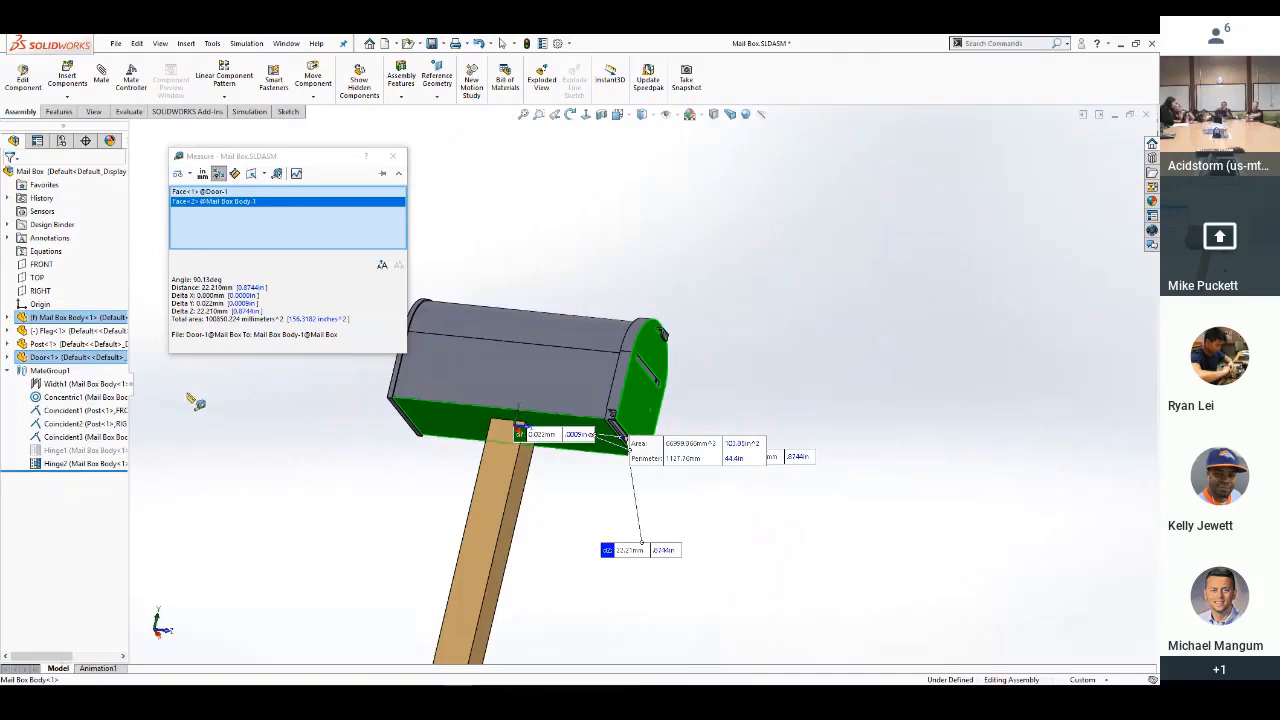
{"action": "left_click", "coordinate": [393, 156]}
{"action": "left_click", "coordinate": [812, 261]}
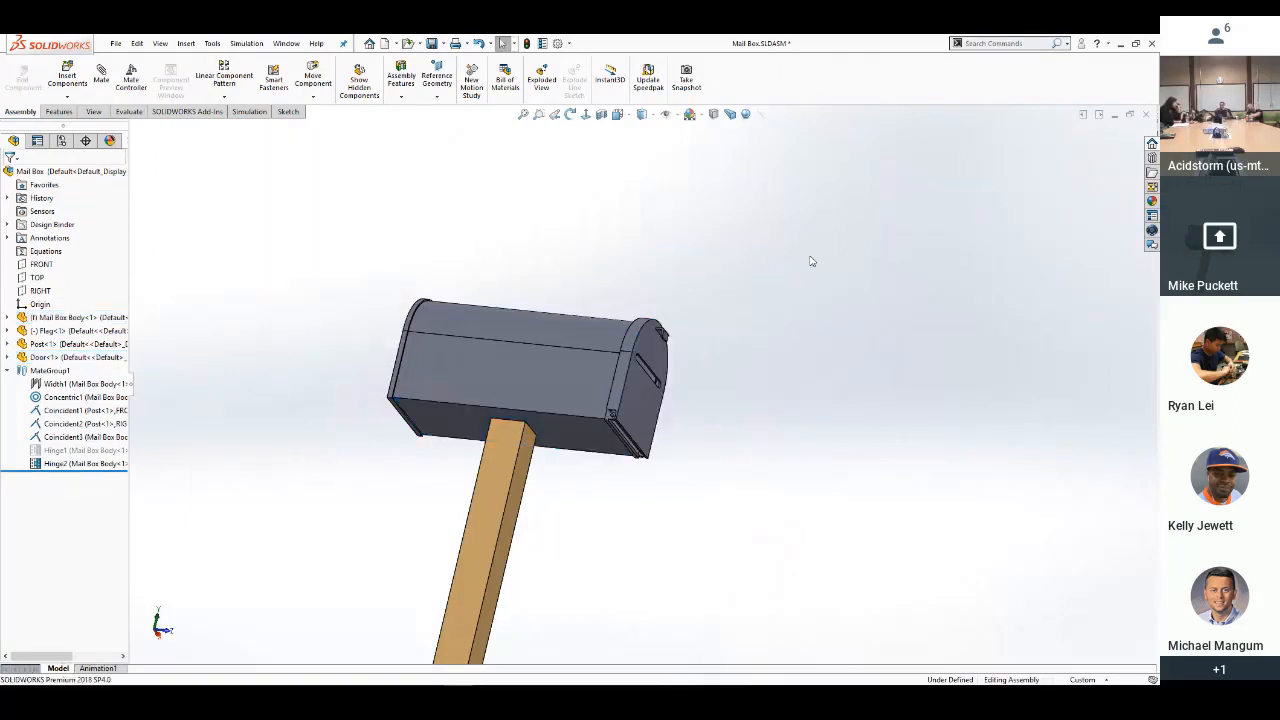
Swing the Door fully open and measure its outer face against the mailbox body's bottom face
{"action": "left_click_drag", "start_coordinate": [666, 357], "coordinate": [711, 554]}
{"action": "left_click", "coordinate": [709, 554]}
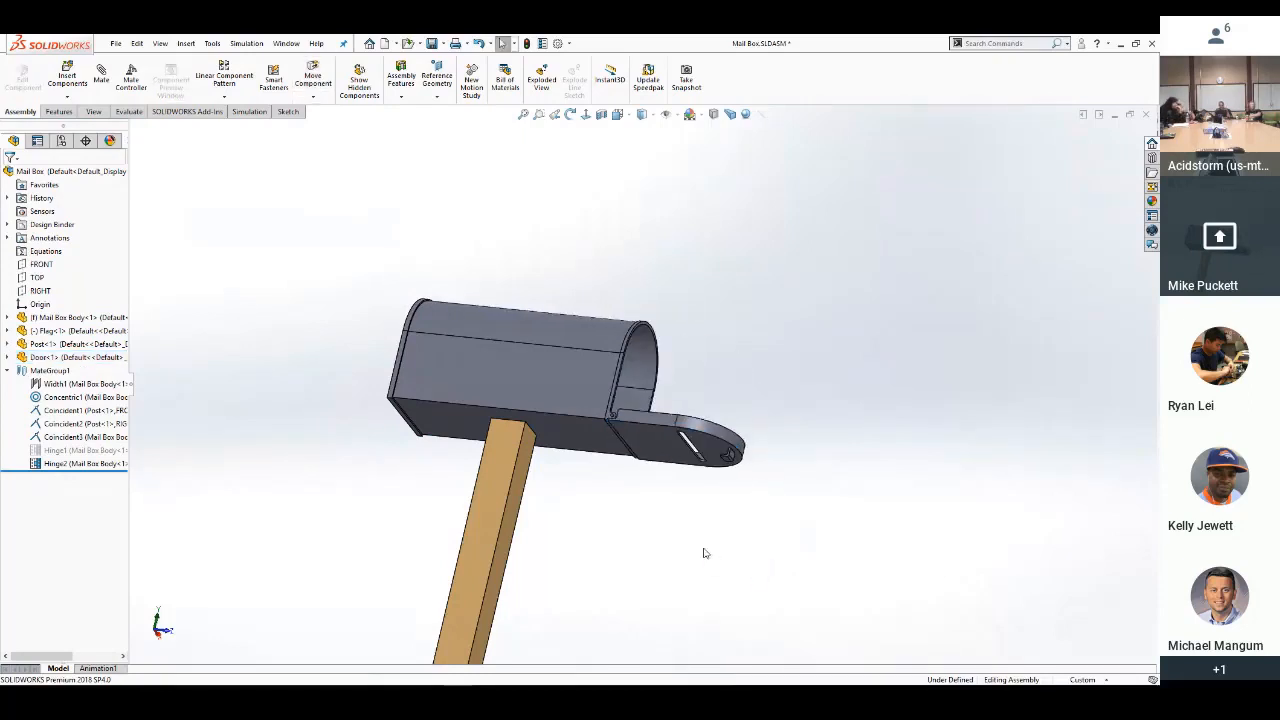
{"action": "key", "text": "s"}
{"action": "key", "text": "m"}
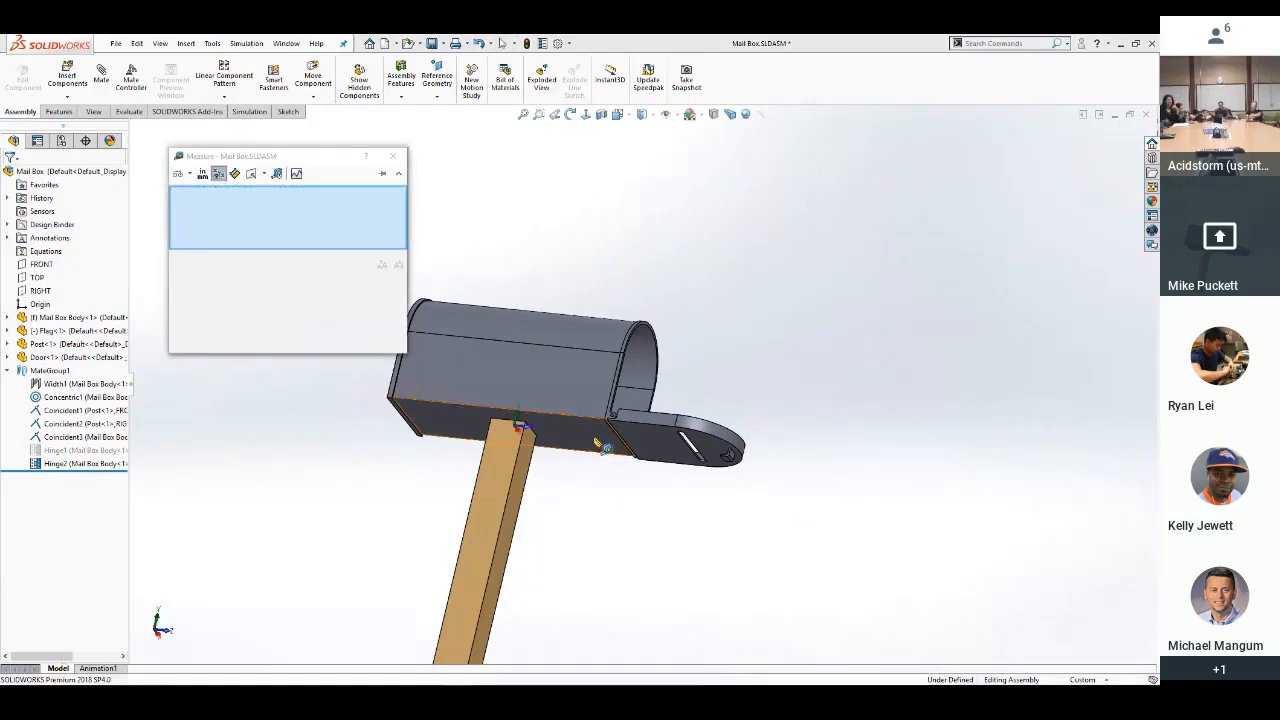
{"action": "left_click", "coordinate": [593, 437]}
{"action": "left_click", "coordinate": [653, 434]}
{"action": "key", "text": "Escape"}
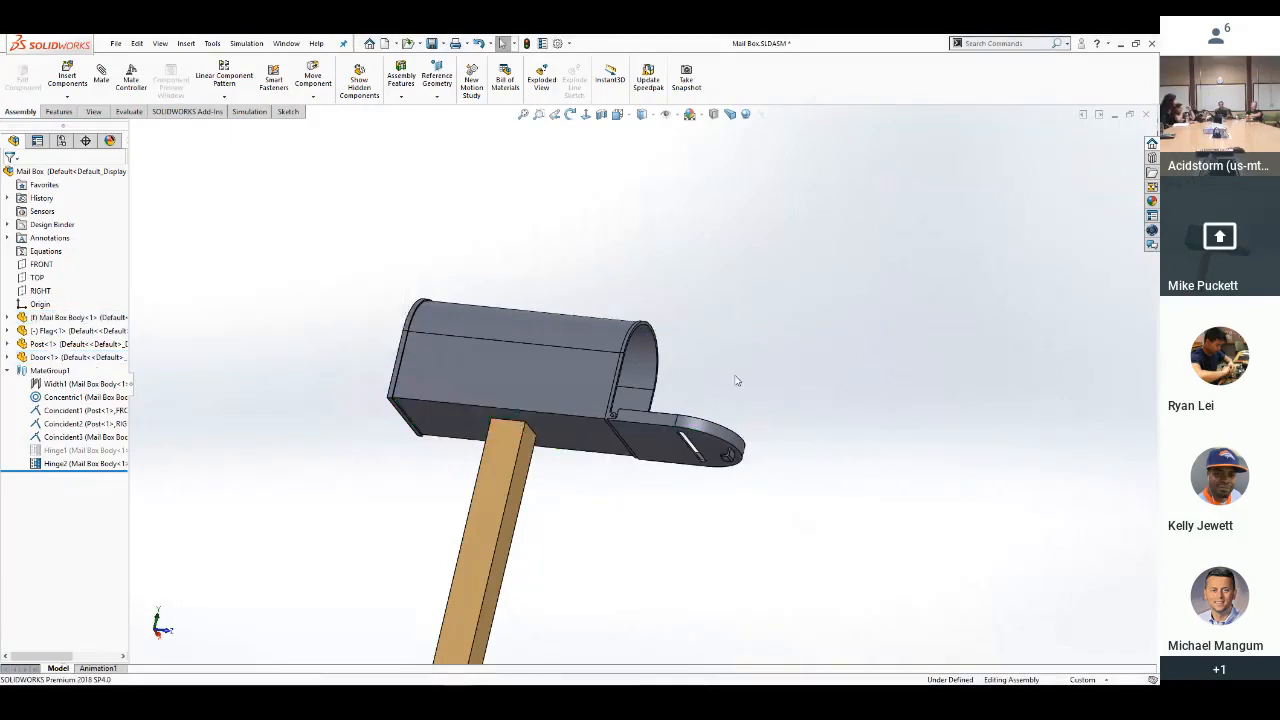
Close the Mail Box assembly
{"action": "scroll", "coordinate": [697, 462], "scroll_direction": "down", "scroll_amount": 4}
{"action": "scroll", "coordinate": [697, 462], "scroll_direction": "down", "scroll_amount": 2}
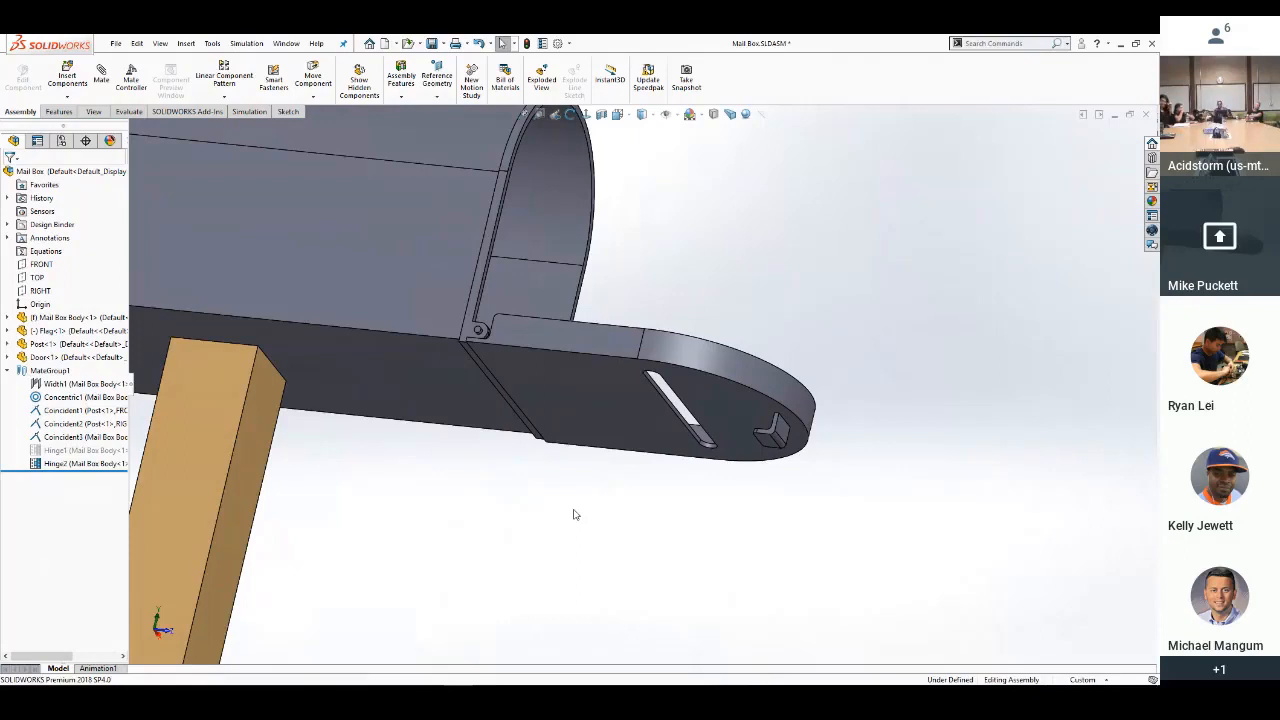
{"action": "left_click", "coordinate": [1146, 114]}
{"action": "left_click", "coordinate": [536, 374]}
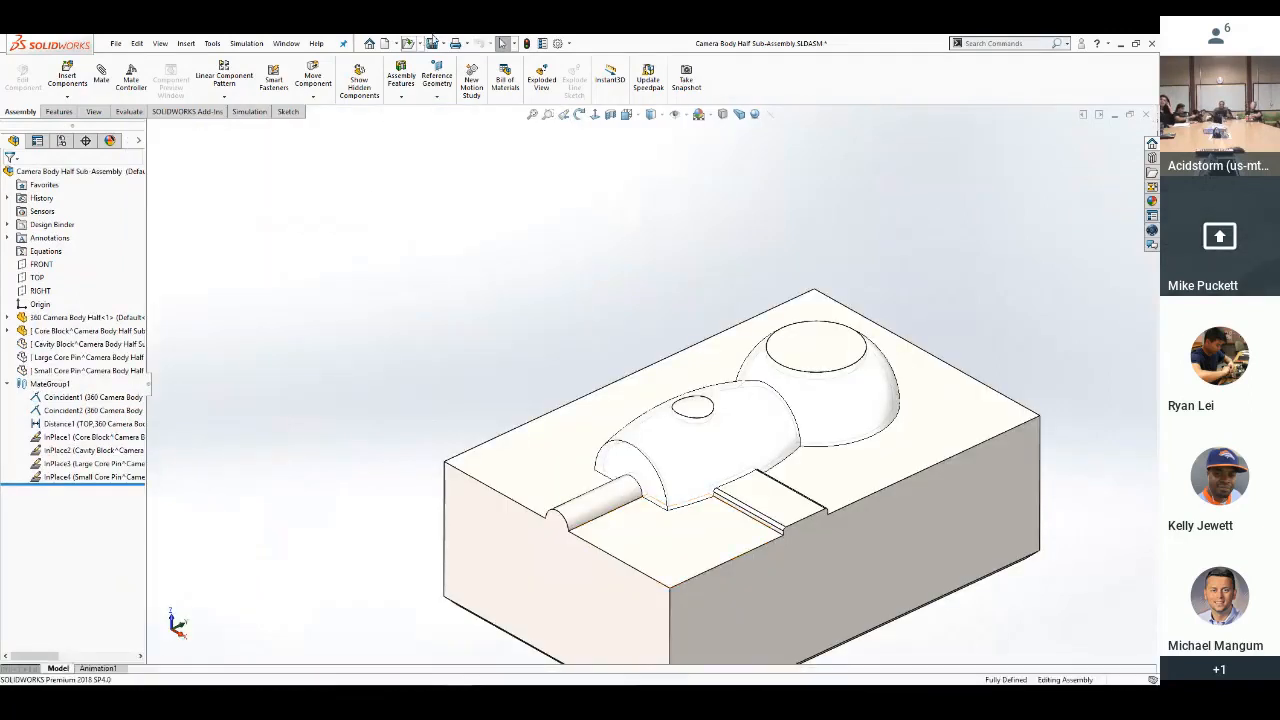
Open Speaker Stand Assembly.SLDASM from the 15 Profile Center Mate folder of SOLIDWORKS Mates 2018
{"action": "left_click", "coordinate": [409, 45]}
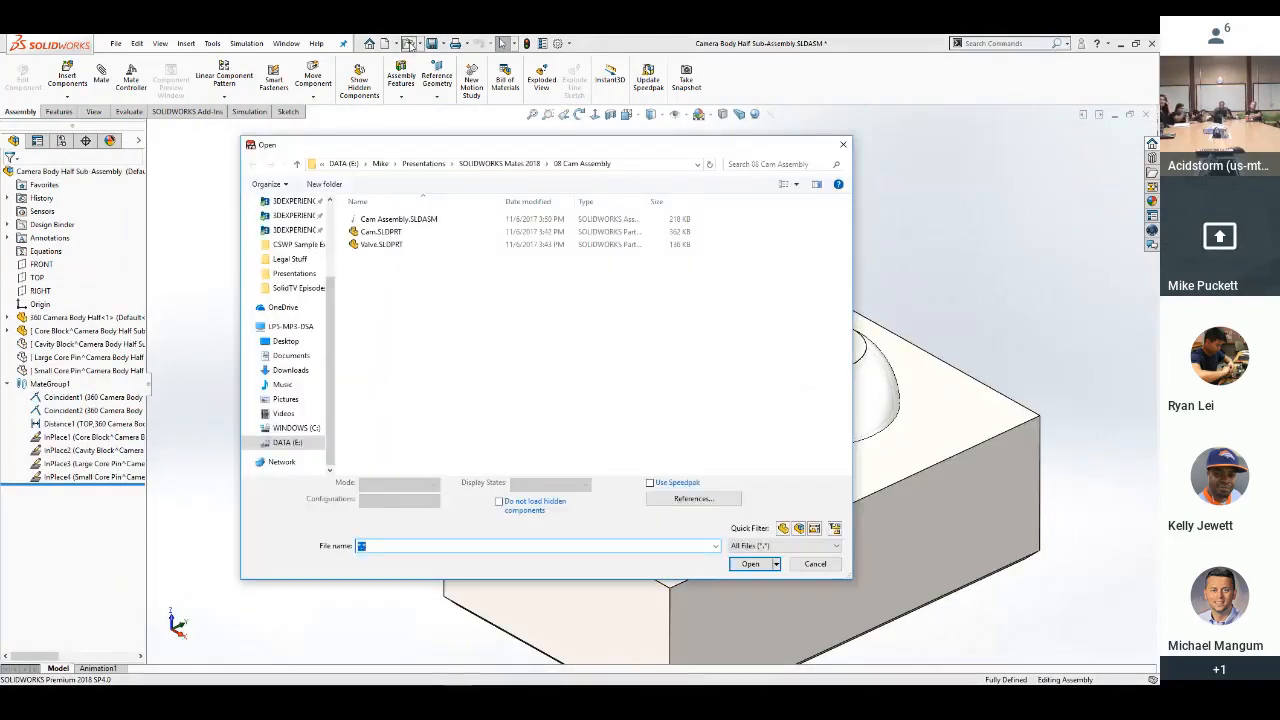
{"action": "left_click", "coordinate": [506, 165]}
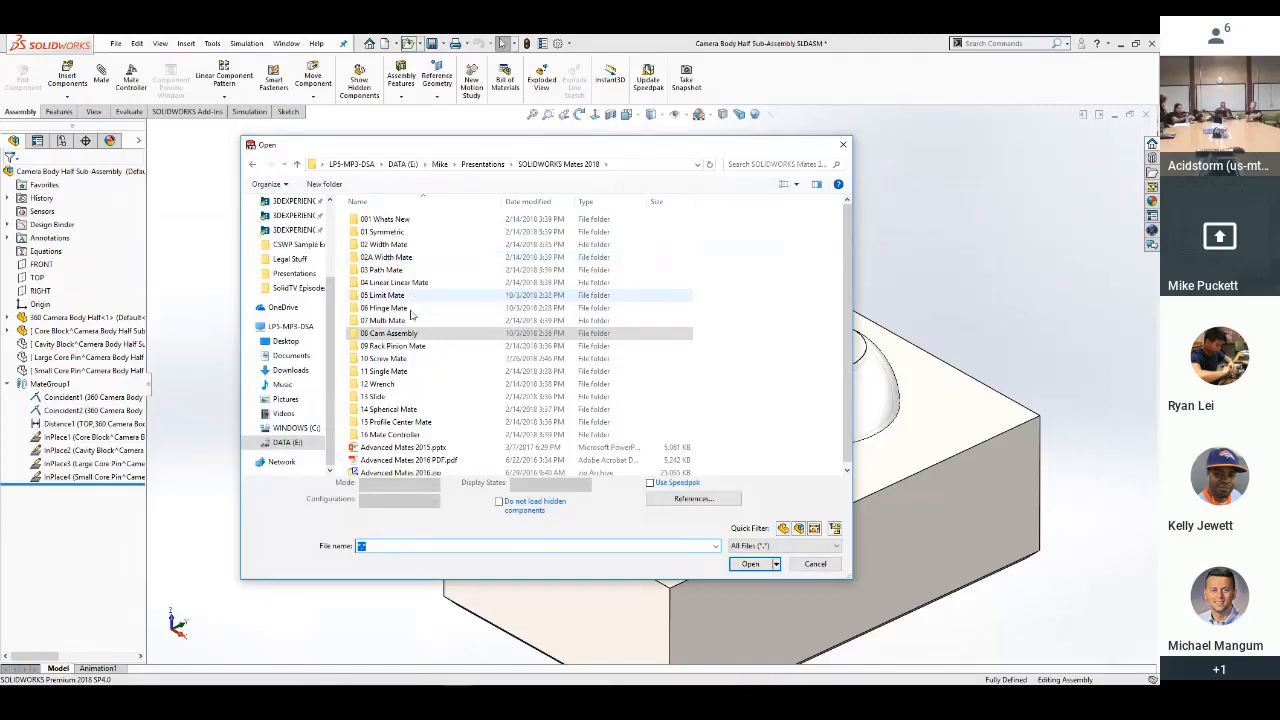
{"action": "double_click", "coordinate": [401, 423]}
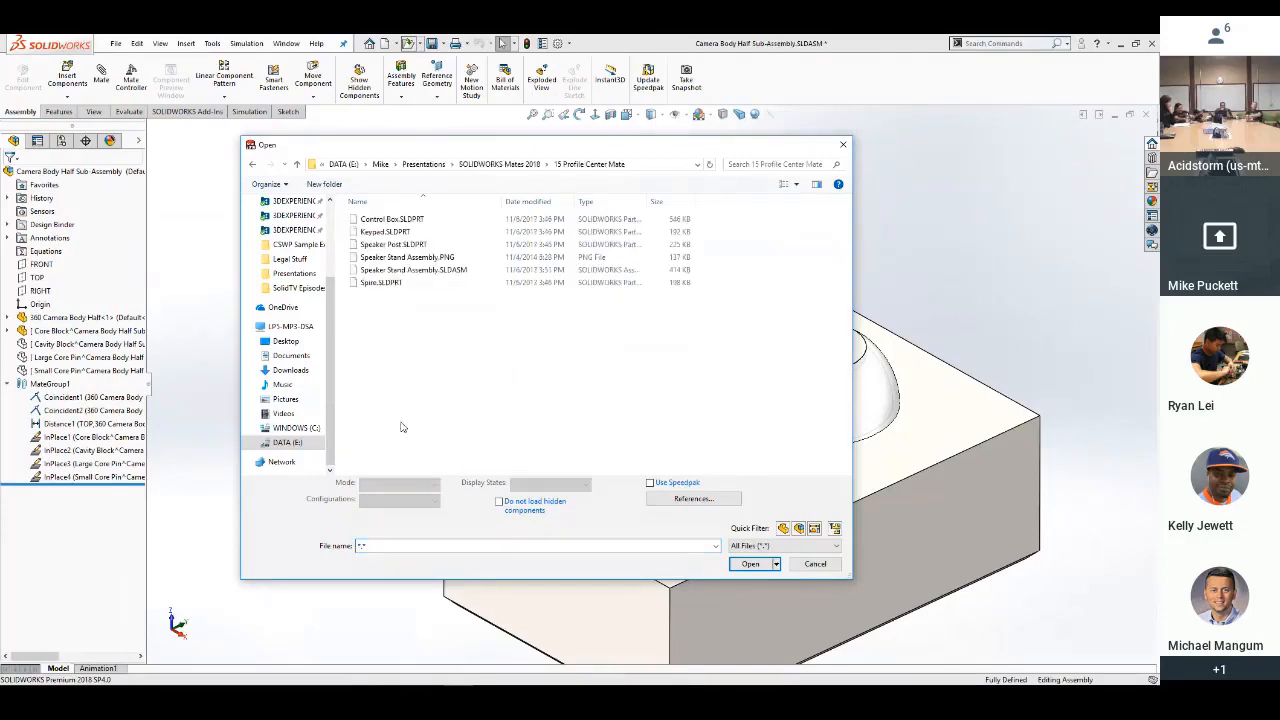
{"action": "double_click", "coordinate": [433, 271]}
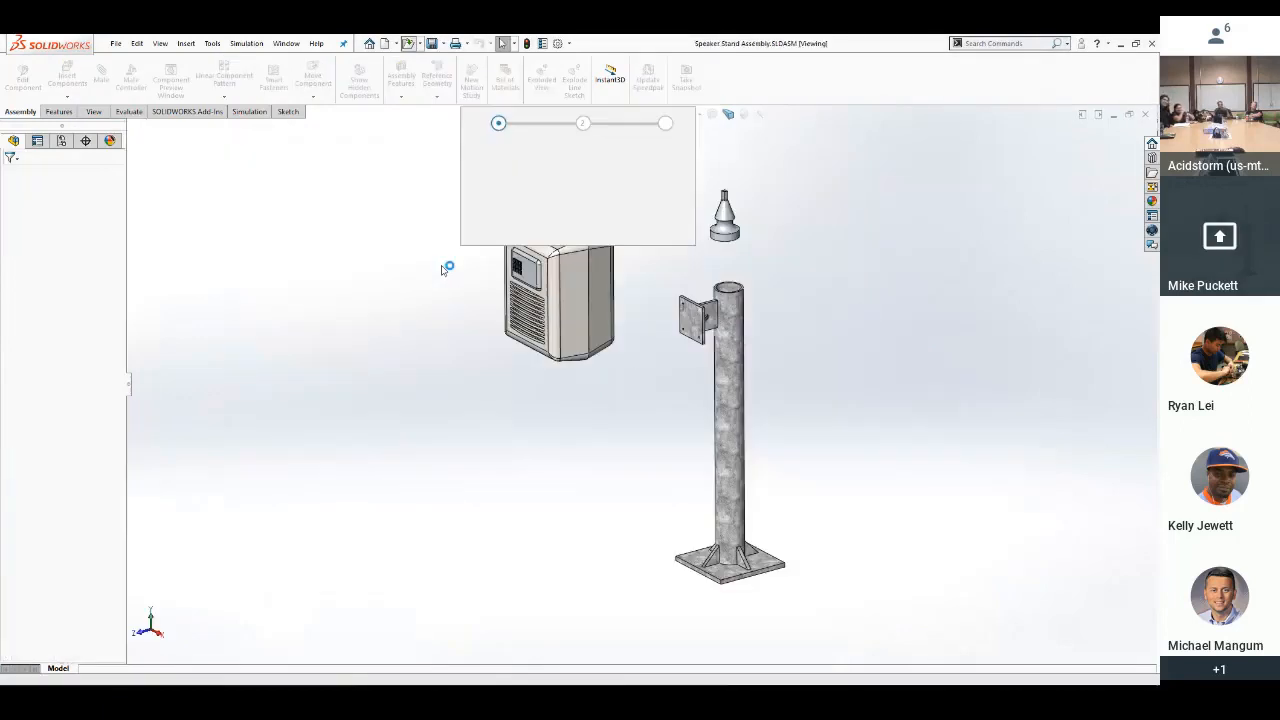
{"action": "left_click", "coordinate": [314, 263]}
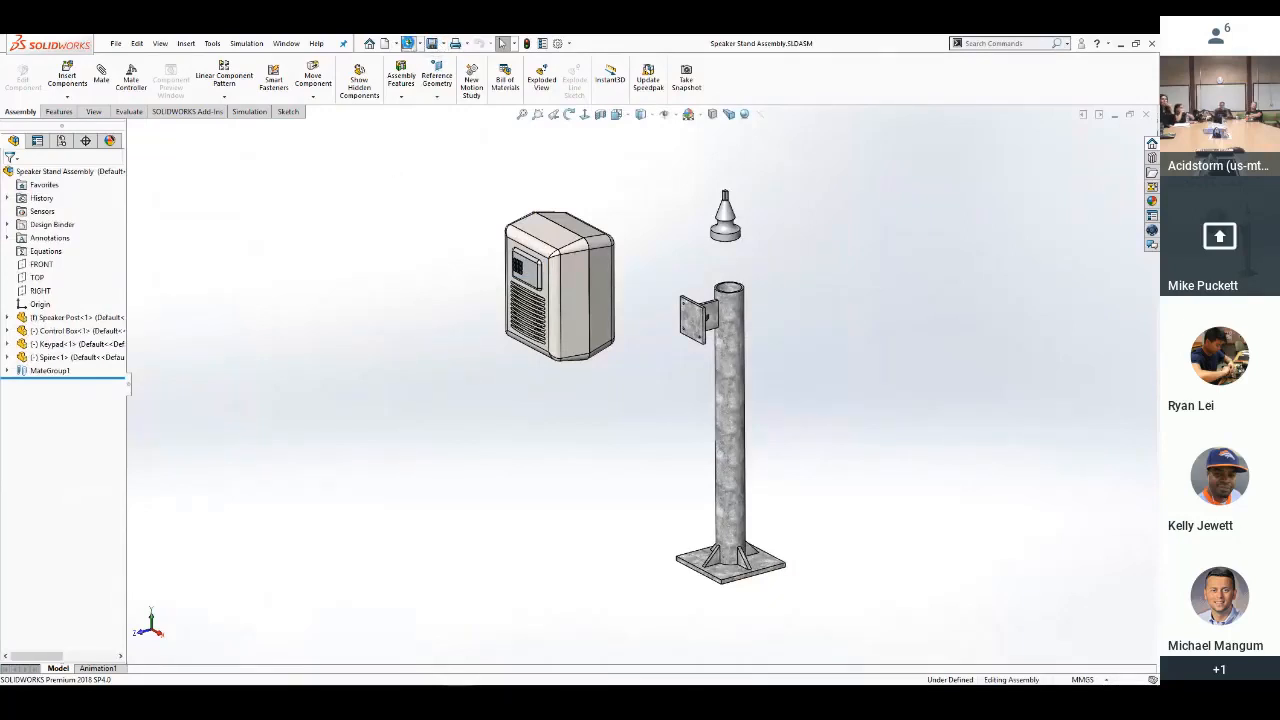
Open Single Mate.SLDASM from the 11 Single Mate folder of SOLIDWORKS Mates 2018
{"action": "left_click", "coordinate": [408, 43]}
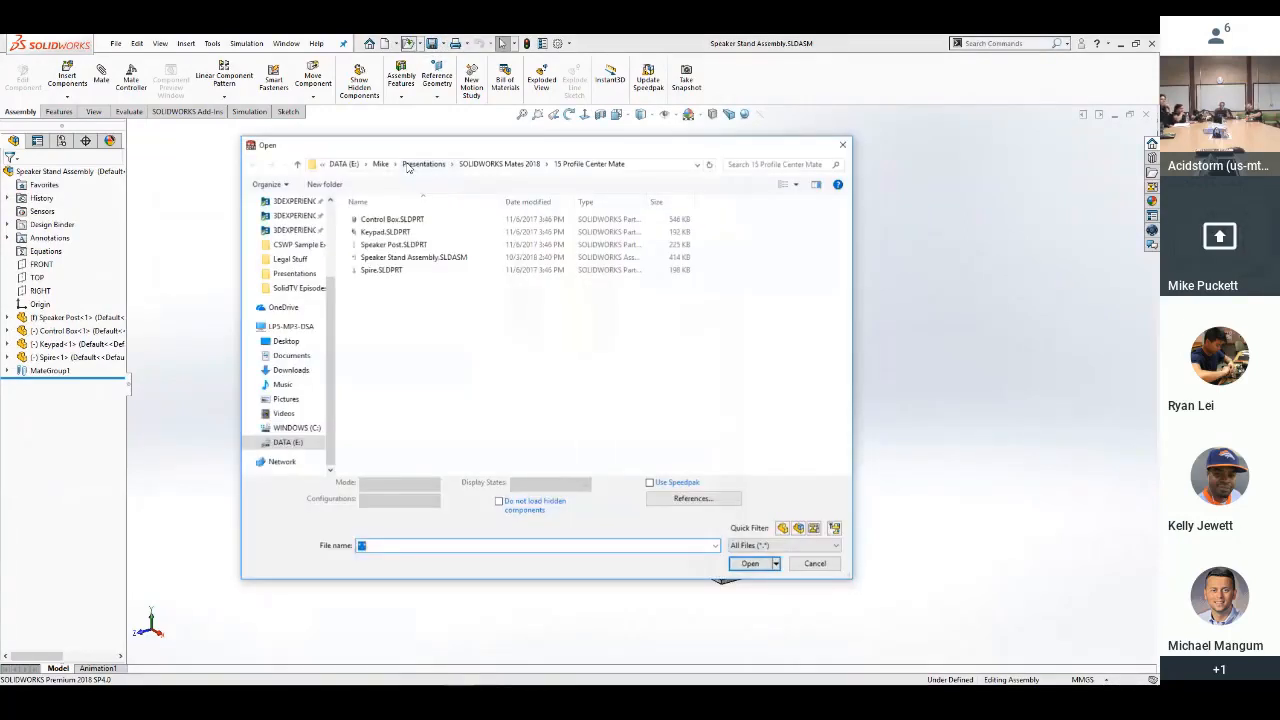
{"action": "left_click", "coordinate": [477, 164]}
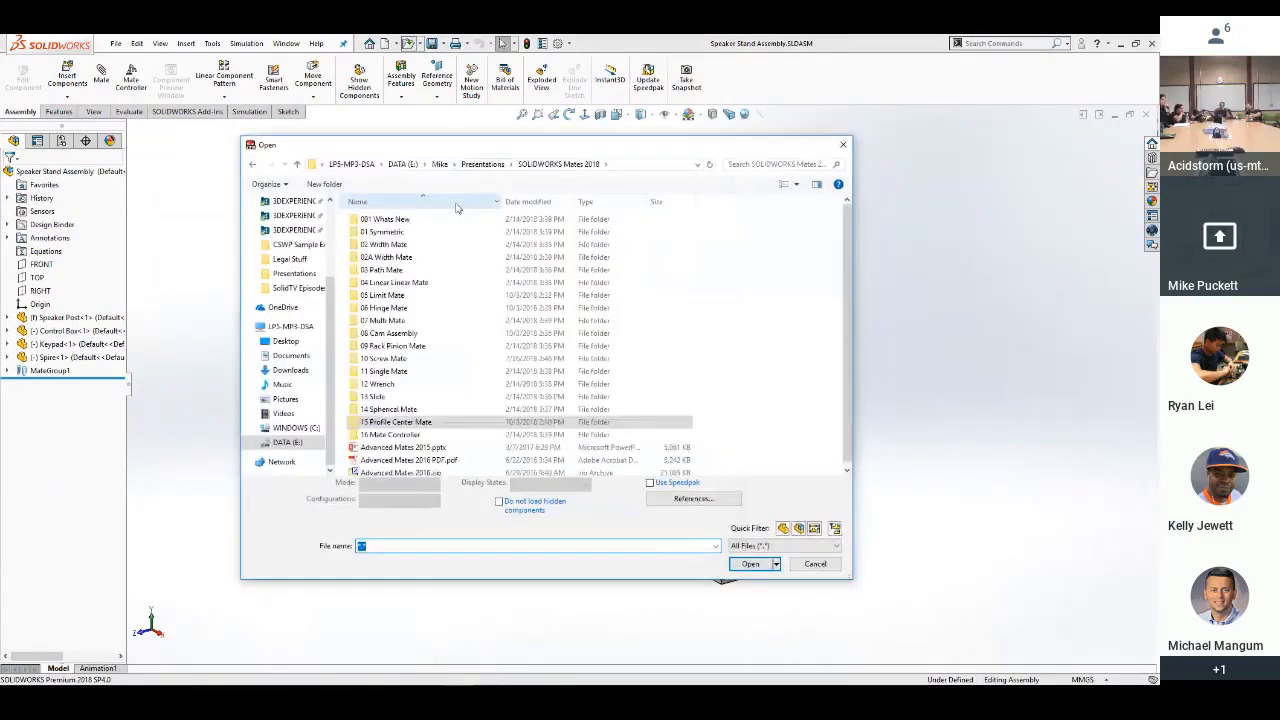
{"action": "double_click", "coordinate": [390, 233]}
{"action": "left_click", "coordinate": [397, 233]}
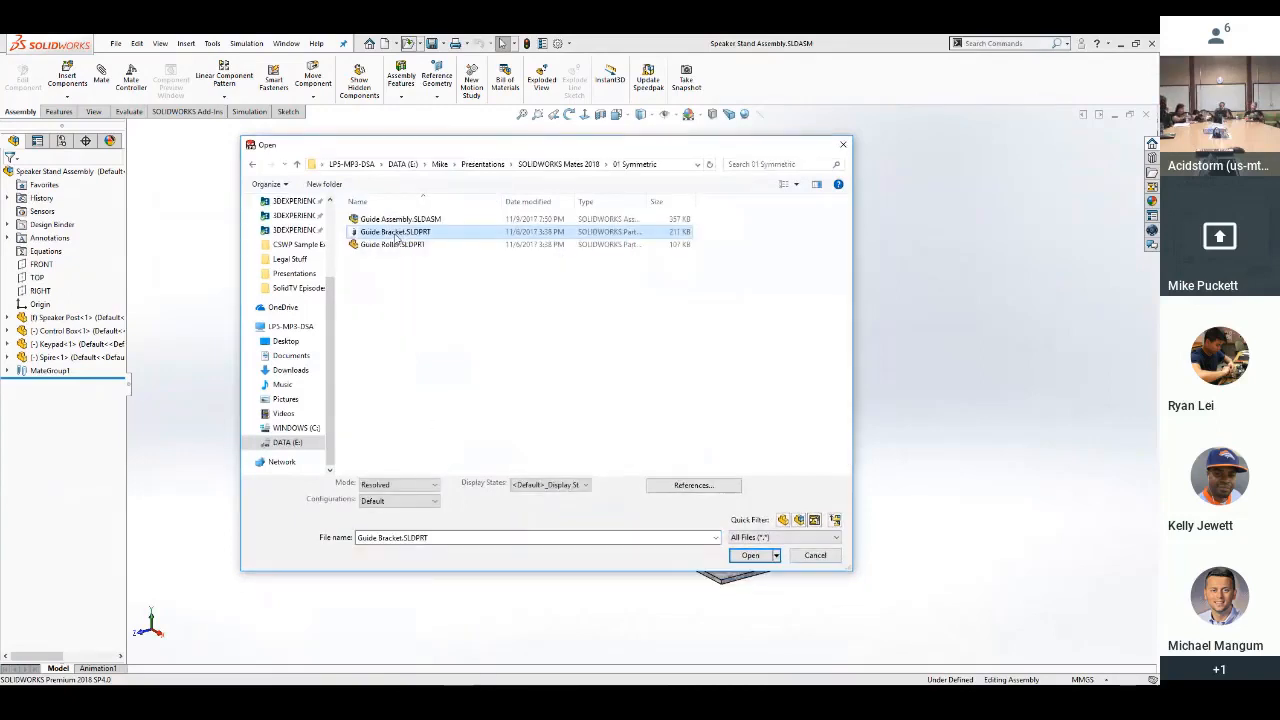
{"action": "left_click", "coordinate": [542, 166]}
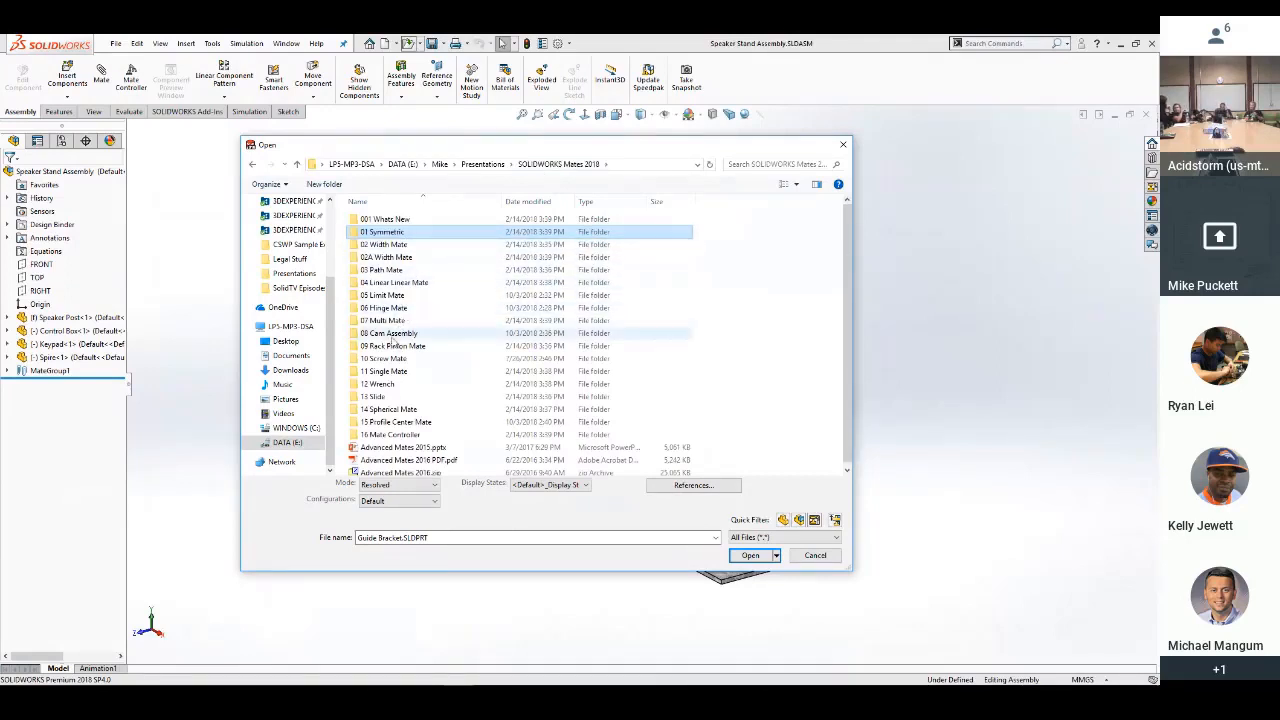
{"action": "double_click", "coordinate": [390, 372]}
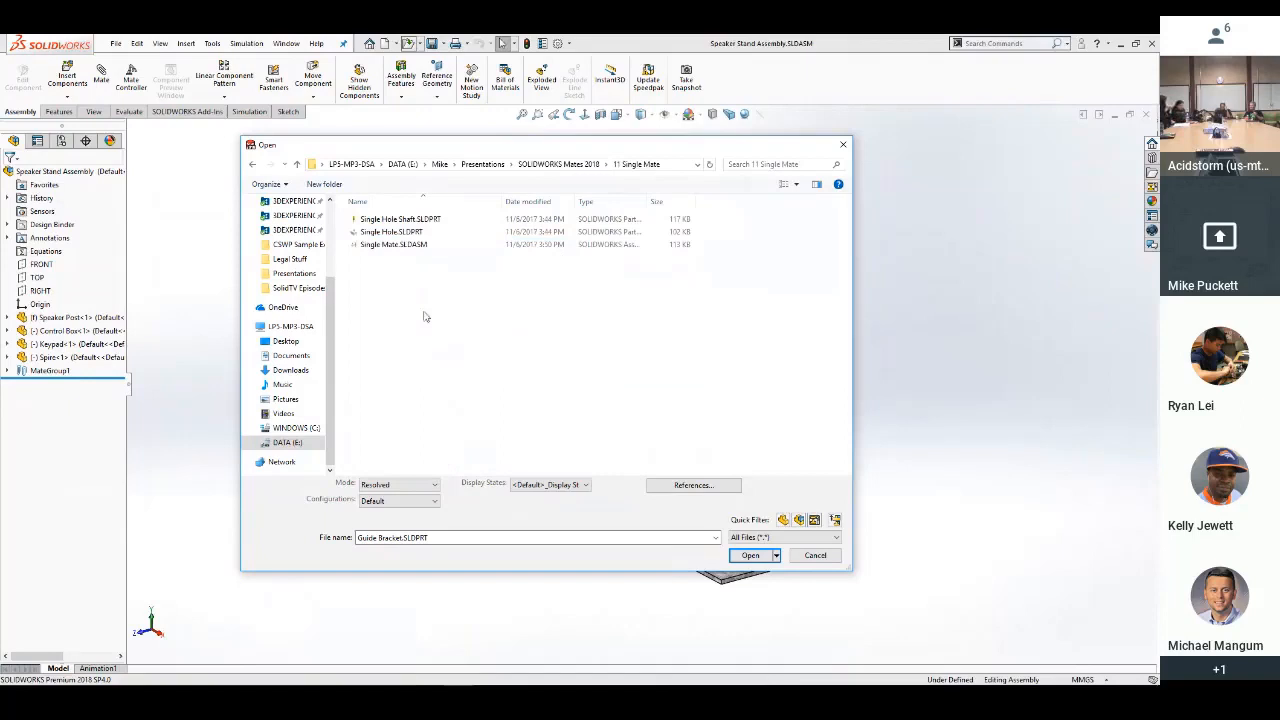
{"action": "double_click", "coordinate": [406, 250]}
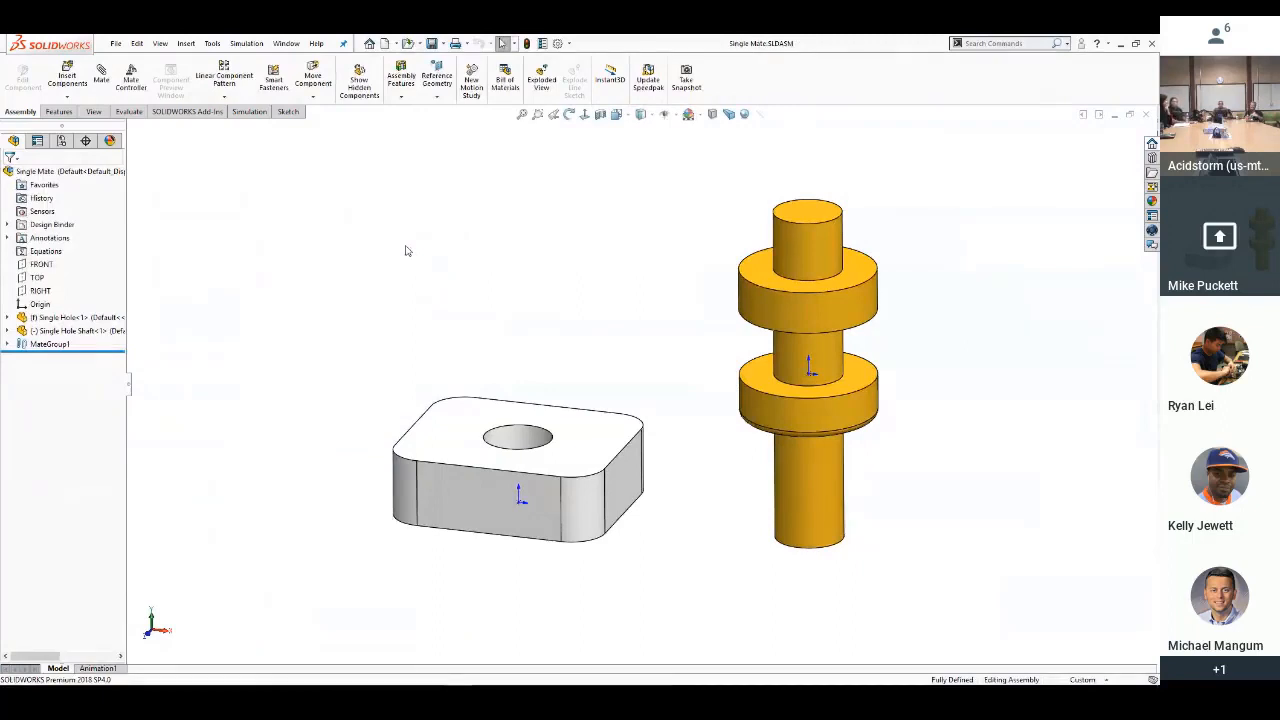
Test the Single Hole Shaft's free movement beside the block, leaving it raised clear of the hole
{"action": "left_click_drag", "start_coordinate": [864, 311], "coordinate": [834, 311]}
{"action": "left_click_drag", "start_coordinate": [777, 480], "coordinate": [802, 490]}
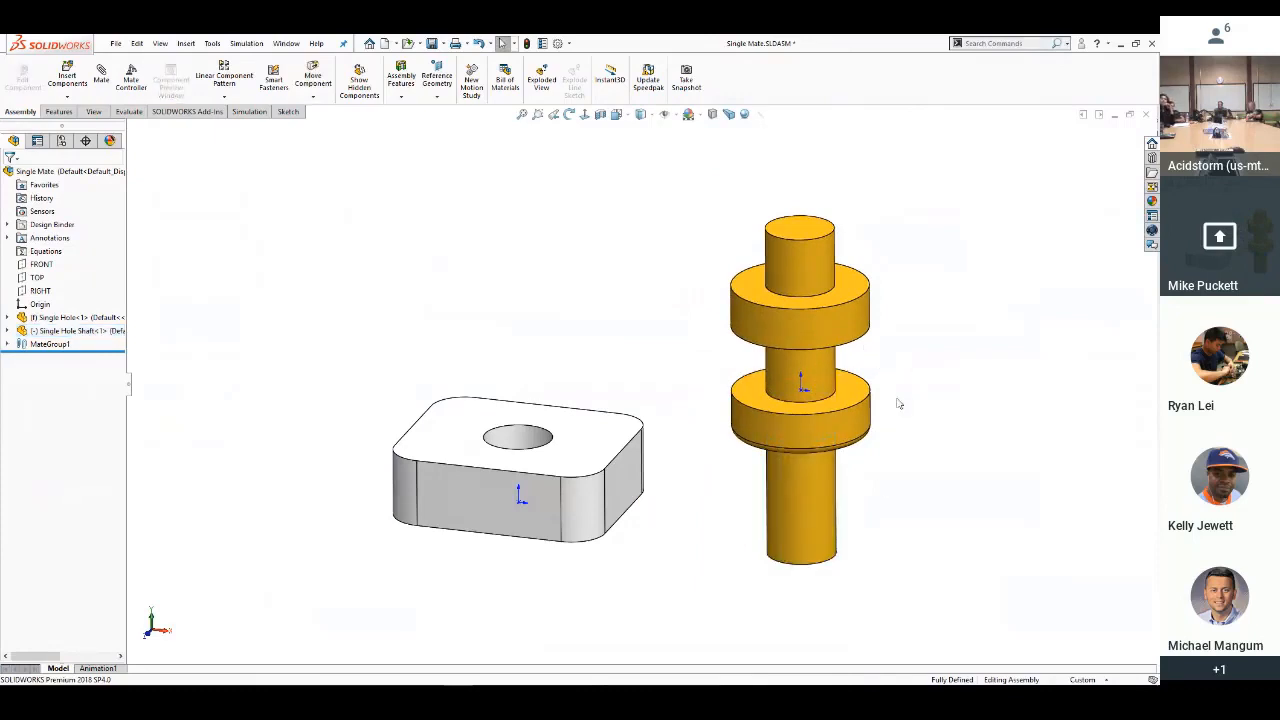
{"action": "key", "text": "z"}
{"action": "middle_click_drag", "start_coordinate": [706, 465], "coordinate": [771, 436]}
{"action": "left_click_drag", "start_coordinate": [770, 483], "coordinate": [734, 497]}
{"action": "left_click", "coordinate": [588, 354]}
{"action": "middle_click_drag", "start_coordinate": [566, 310], "coordinate": [500, 372]}
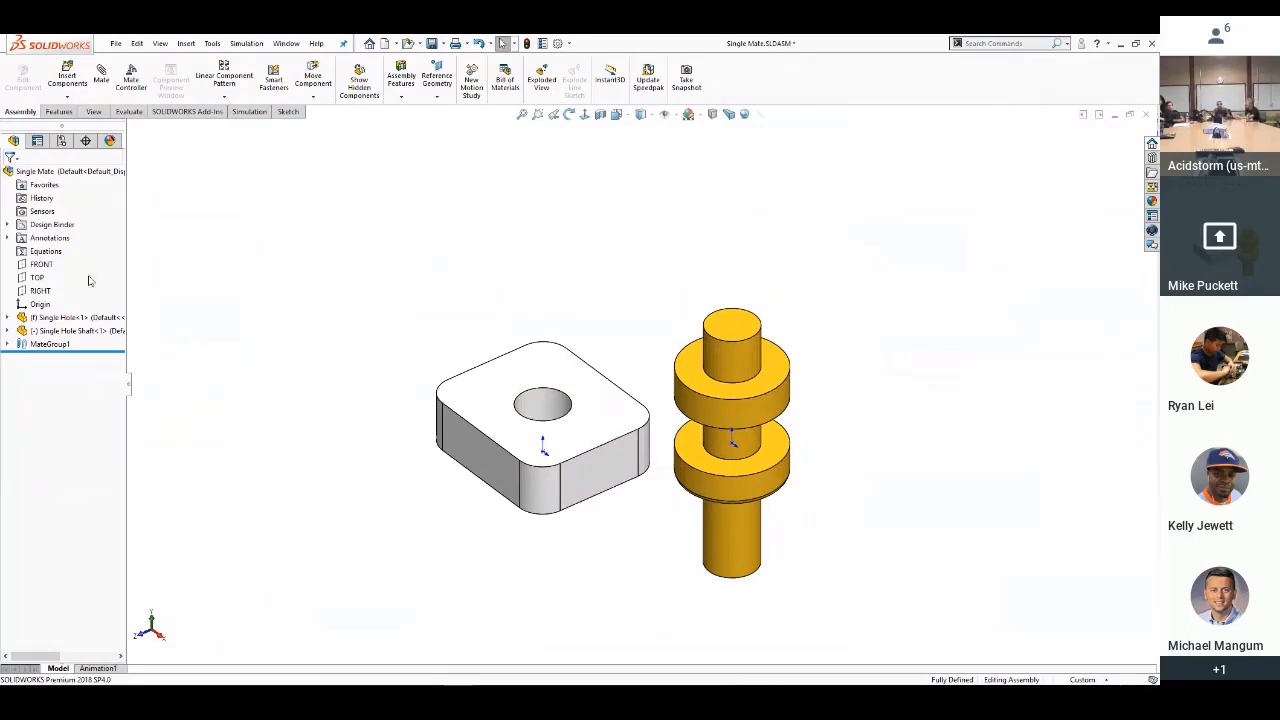
{"action": "mouse_move", "coordinate": [34, 338]}
{"action": "left_click_drag", "start_coordinate": [740, 428], "coordinate": [777, 282]}
{"action": "left_click", "coordinate": [806, 298]}
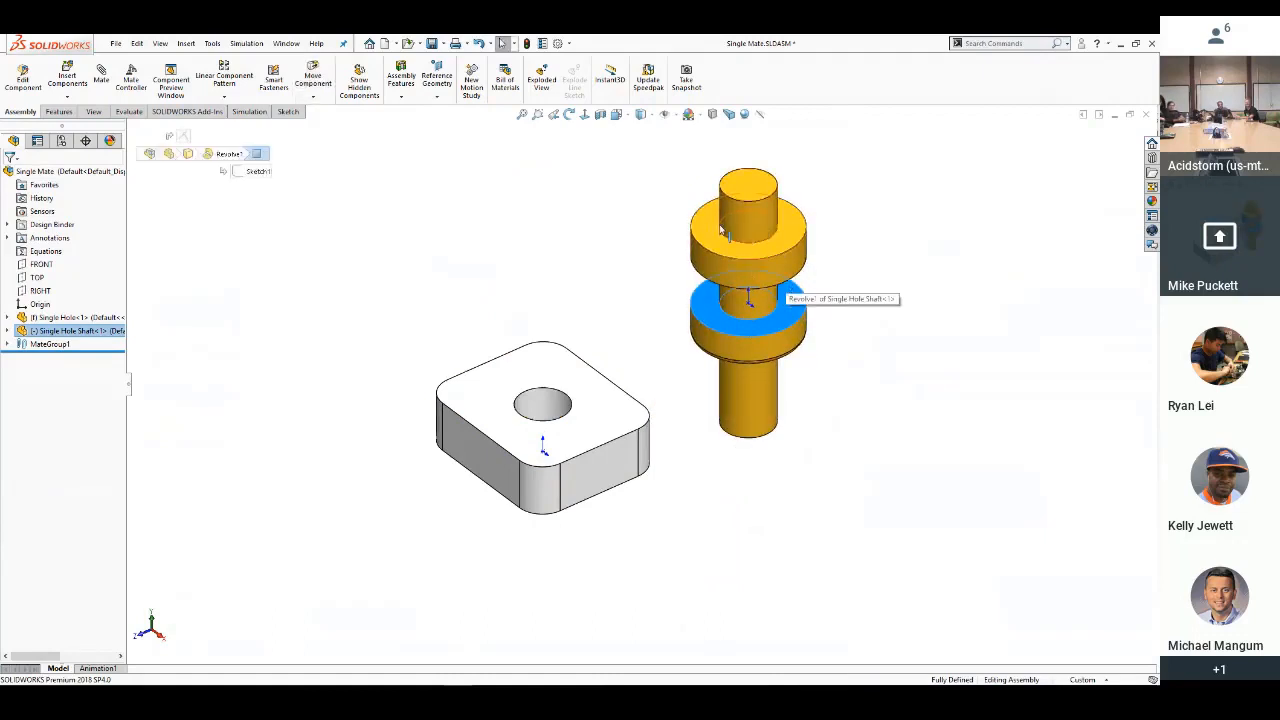
{"action": "left_click", "coordinate": [614, 232]}
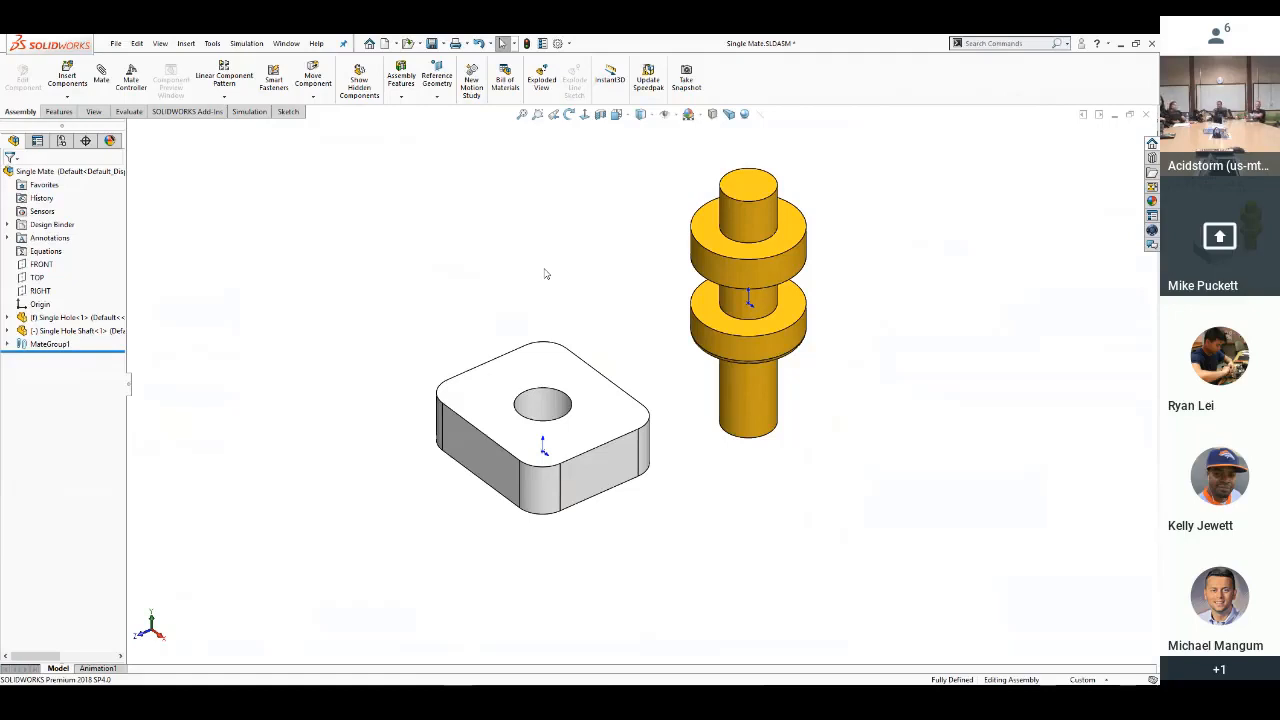
Mate the Single Hole Shaft's origin to the assembly origin with a Coincident mate and Align axes enabled
{"action": "left_click", "coordinate": [750, 311]}
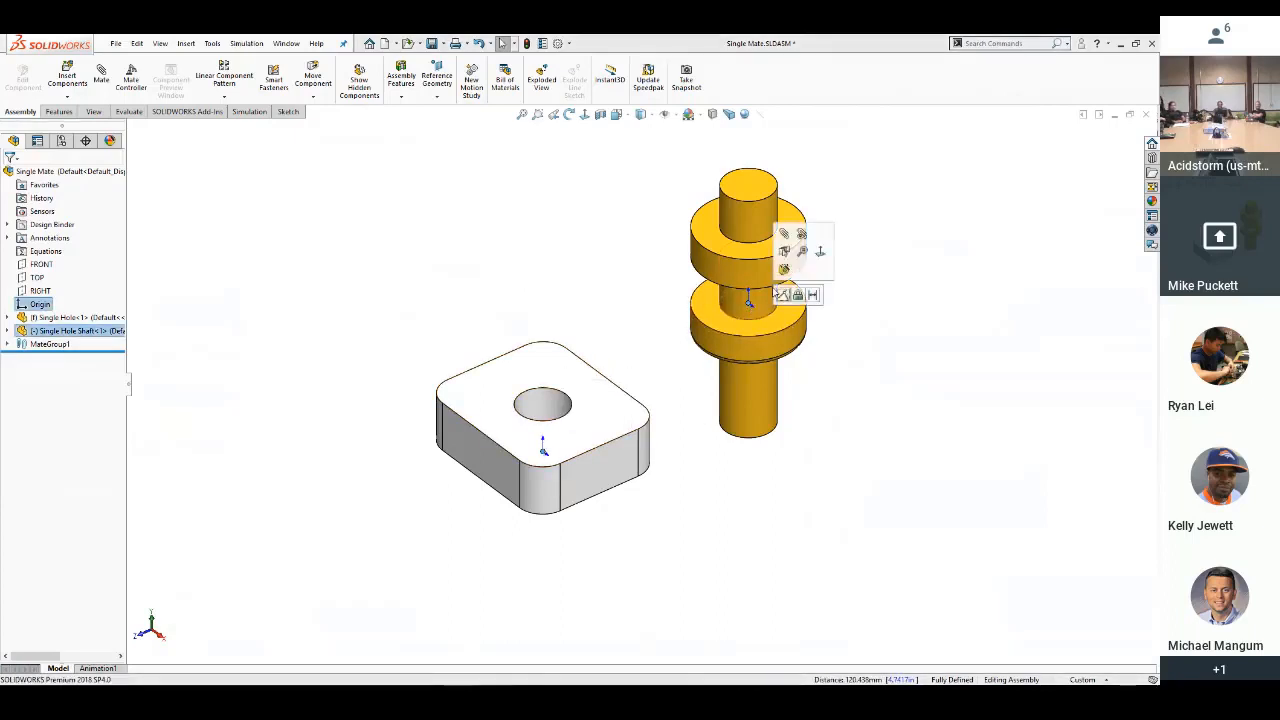
{"action": "left_click", "coordinate": [785, 240]}
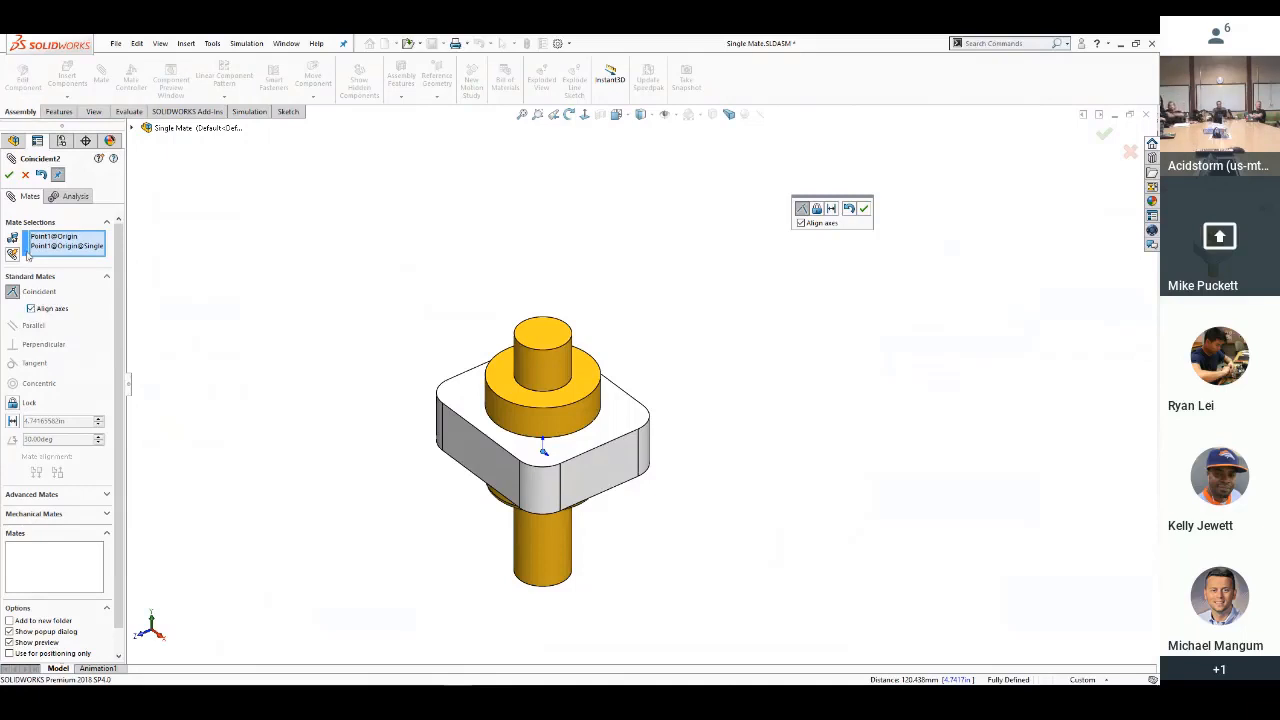
{"action": "left_click", "coordinate": [9, 175]}
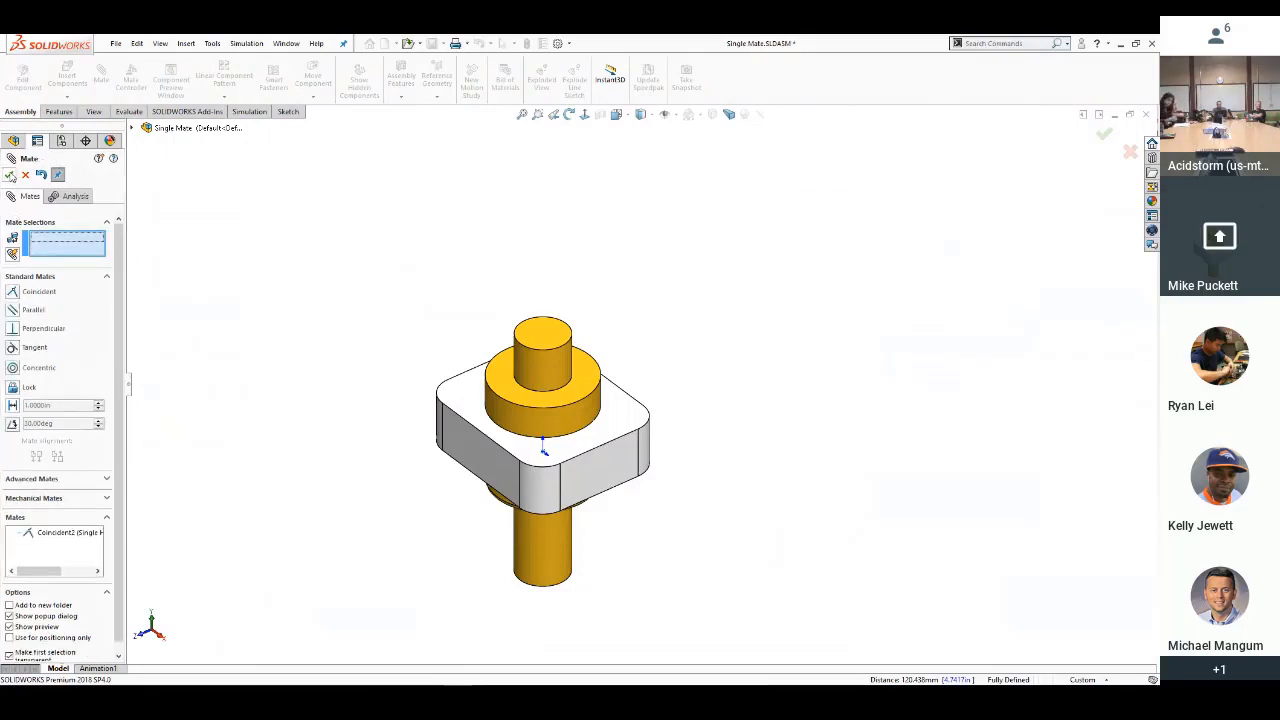
{"action": "left_click", "coordinate": [9, 175]}
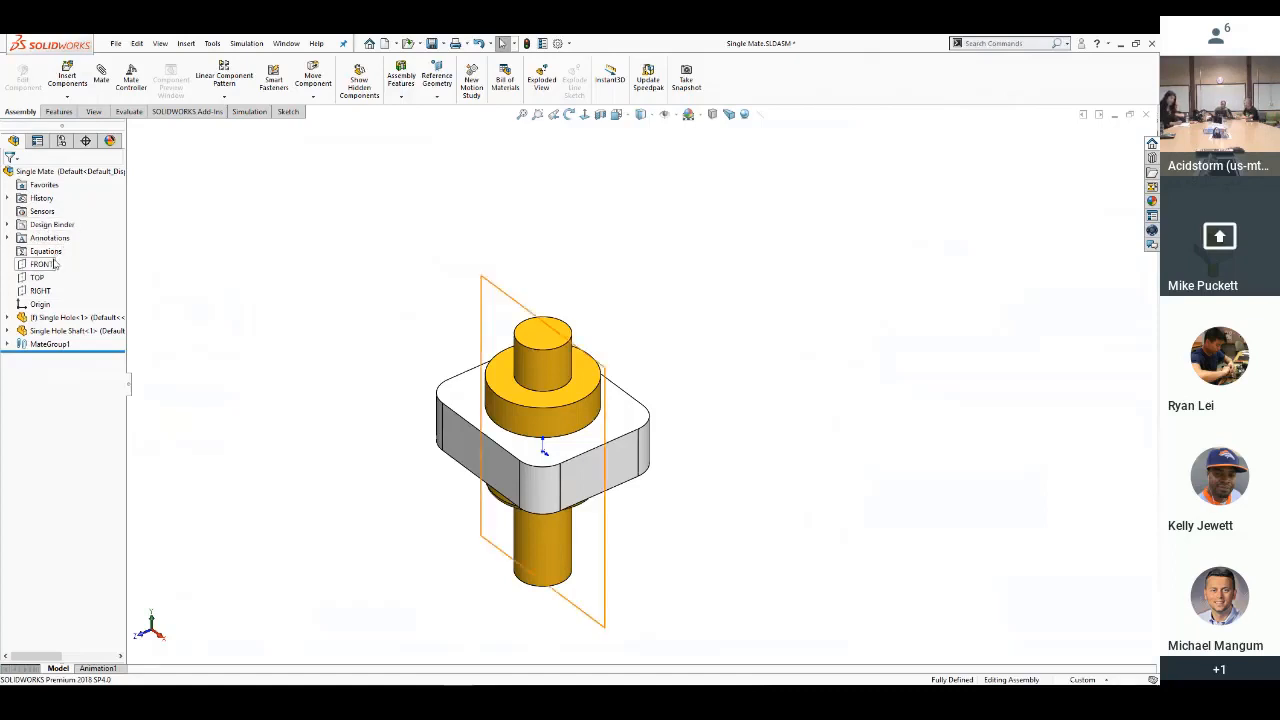
{"action": "mouse_move", "coordinate": [55, 264]}
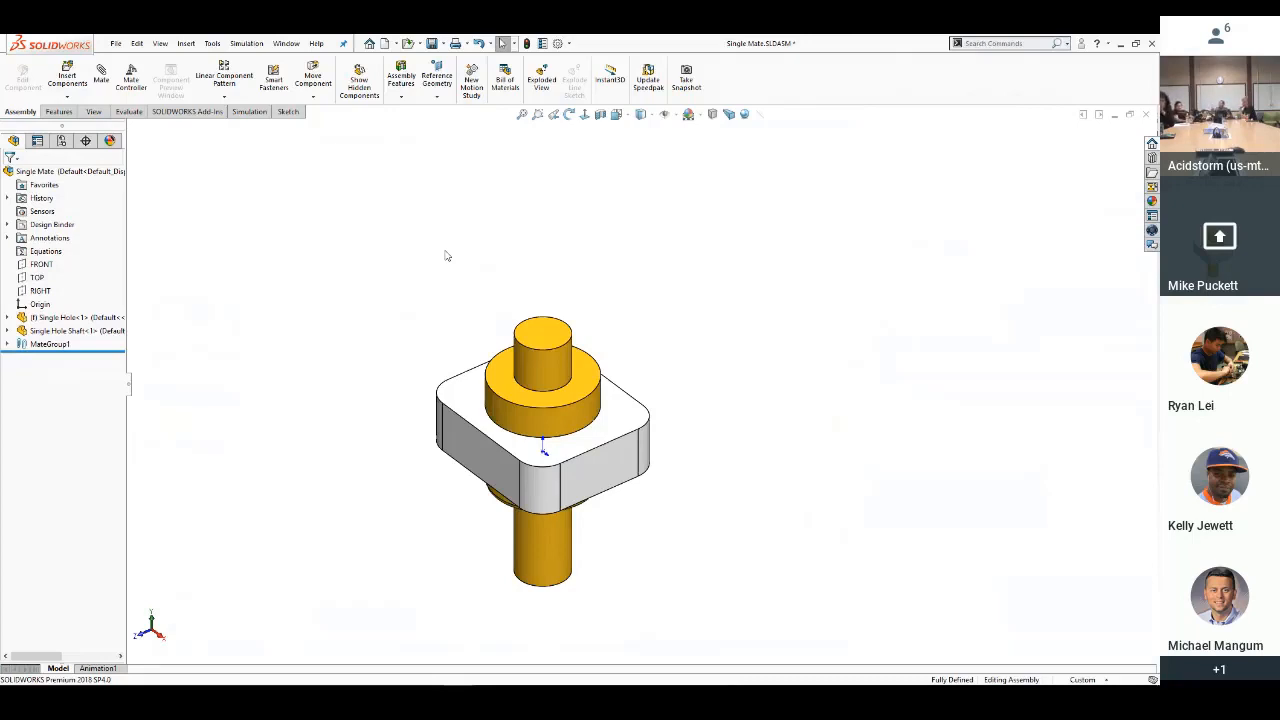
Close the Single Mate assembly and return to the Speaker Stand Assembly
{"action": "left_click", "coordinate": [1145, 118]}
{"action": "left_click", "coordinate": [547, 386]}
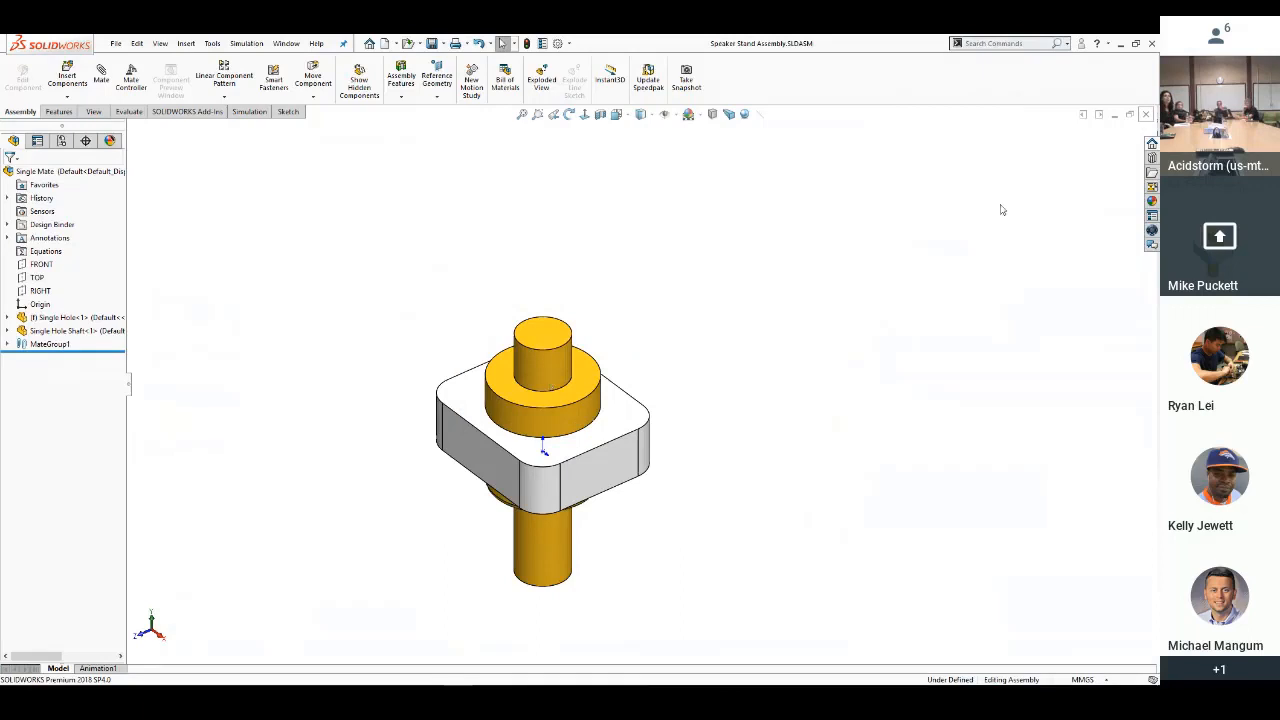
{"action": "left_click", "coordinate": [1145, 114]}
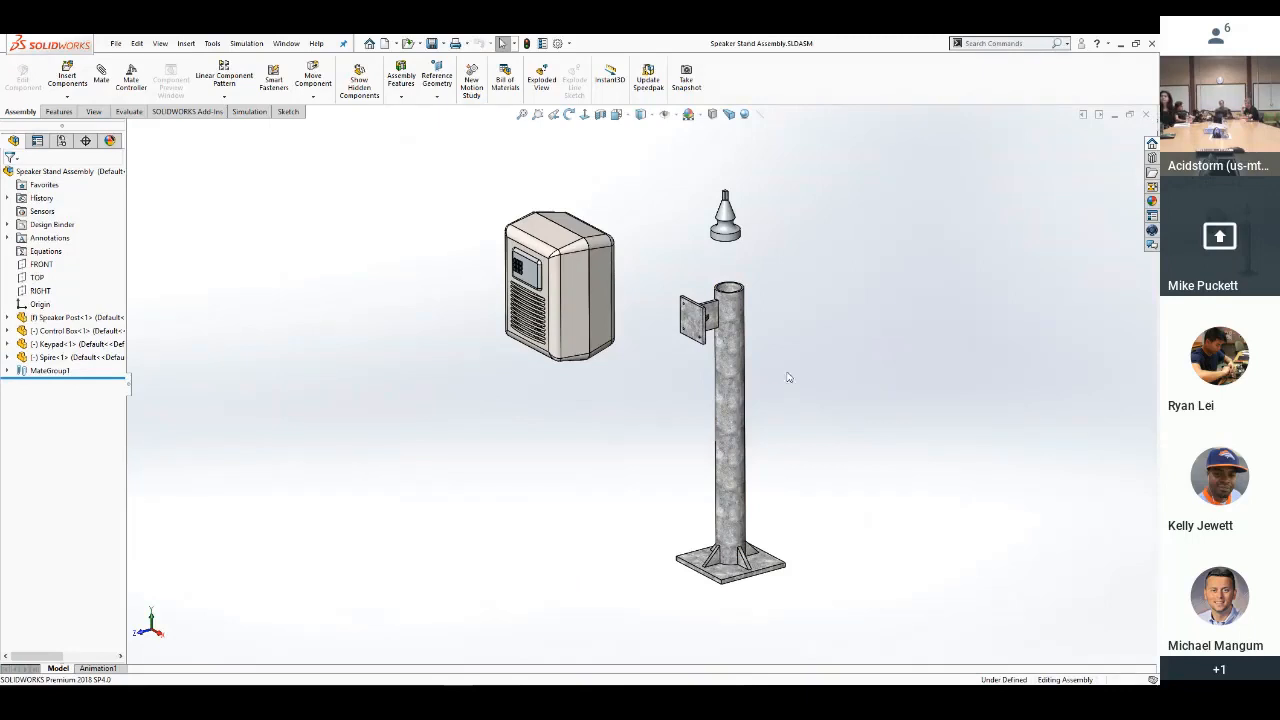
Move the Control Box close to the Speaker Post's mounting plate, checking its flat back face from behind
{"action": "scroll", "coordinate": [654, 286], "scroll_direction": "down", "scroll_amount": 2}
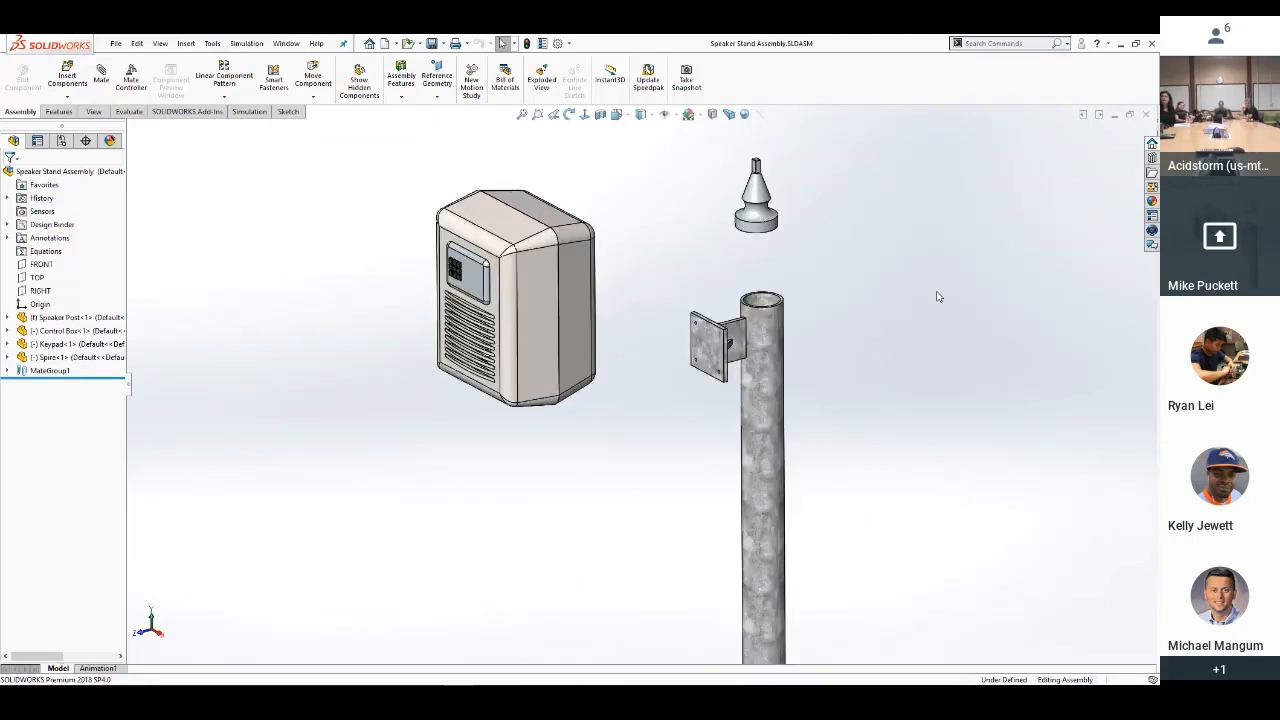
{"action": "middle_click_drag", "start_coordinate": [900, 317], "coordinate": [898, 287]}
{"action": "left_click_drag", "start_coordinate": [575, 292], "coordinate": [656, 396]}
{"action": "left_click", "coordinate": [443, 340]}
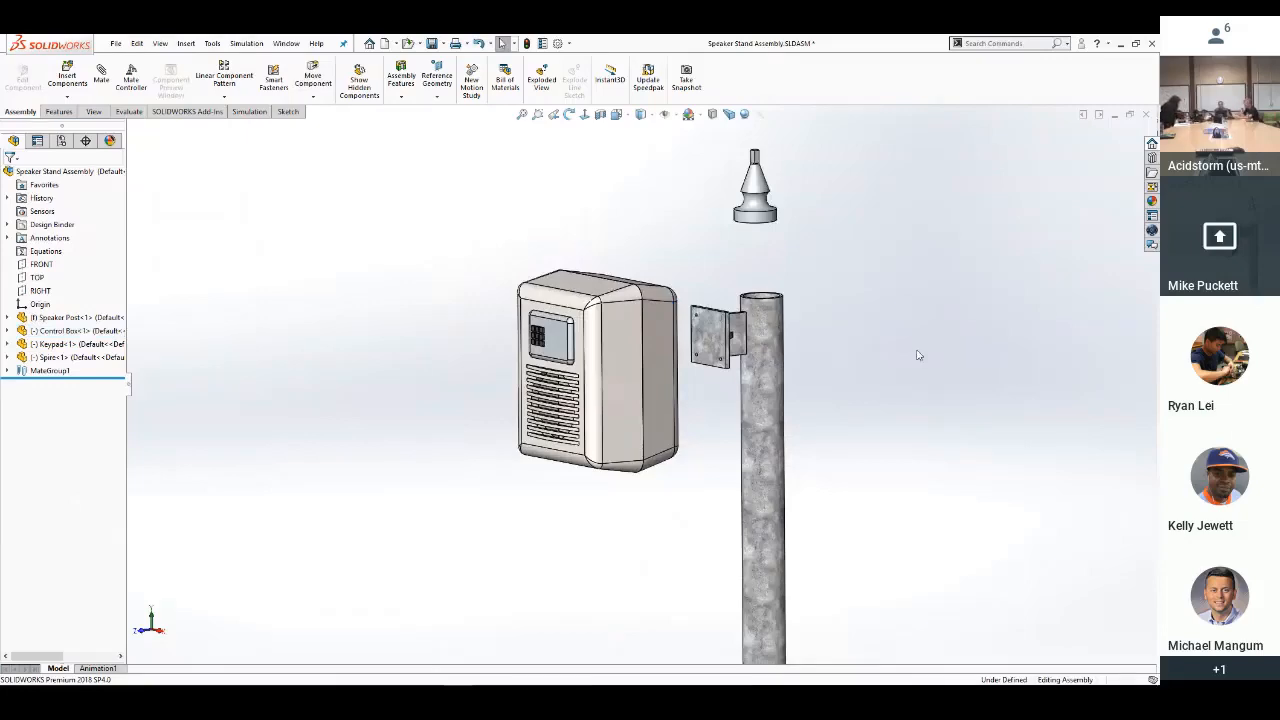
{"action": "middle_click_drag", "start_coordinate": [917, 354], "coordinate": [777, 429]}
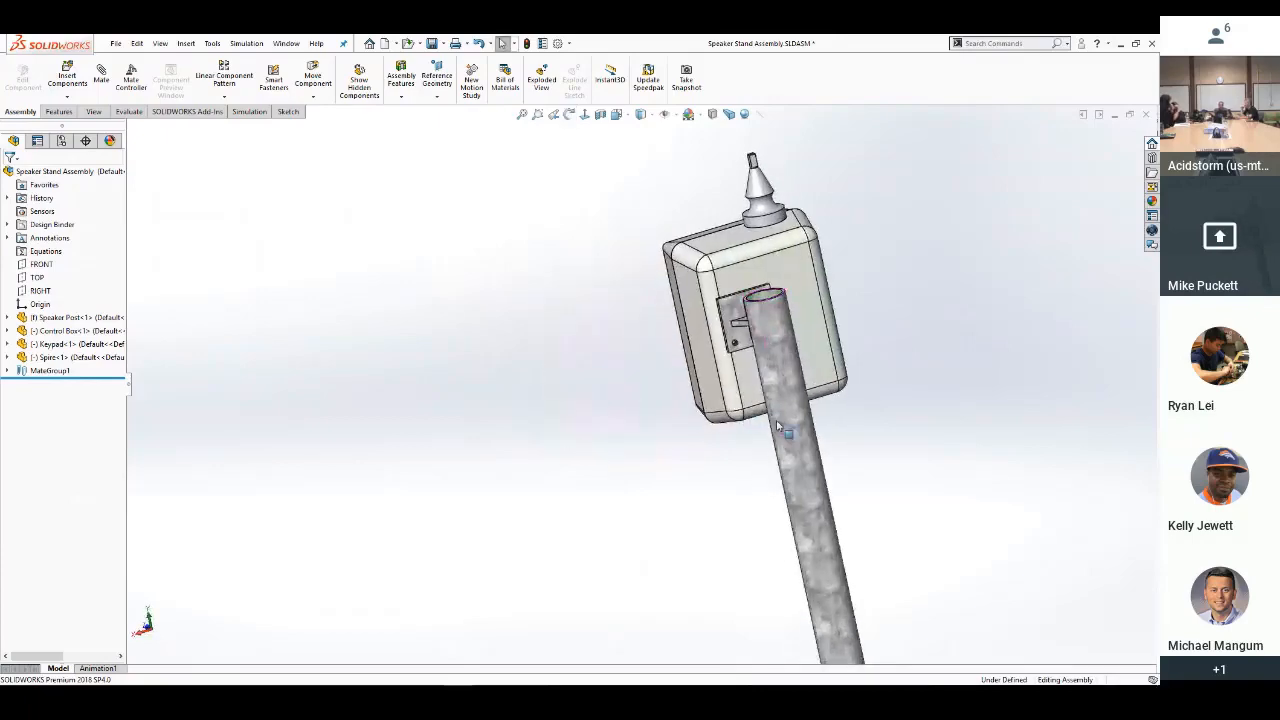
{"action": "scroll", "coordinate": [874, 349], "scroll_direction": "up", "scroll_amount": 3}
{"action": "left_click", "coordinate": [634, 300]}
{"action": "left_click_drag", "start_coordinate": [634, 300], "coordinate": [606, 304]}
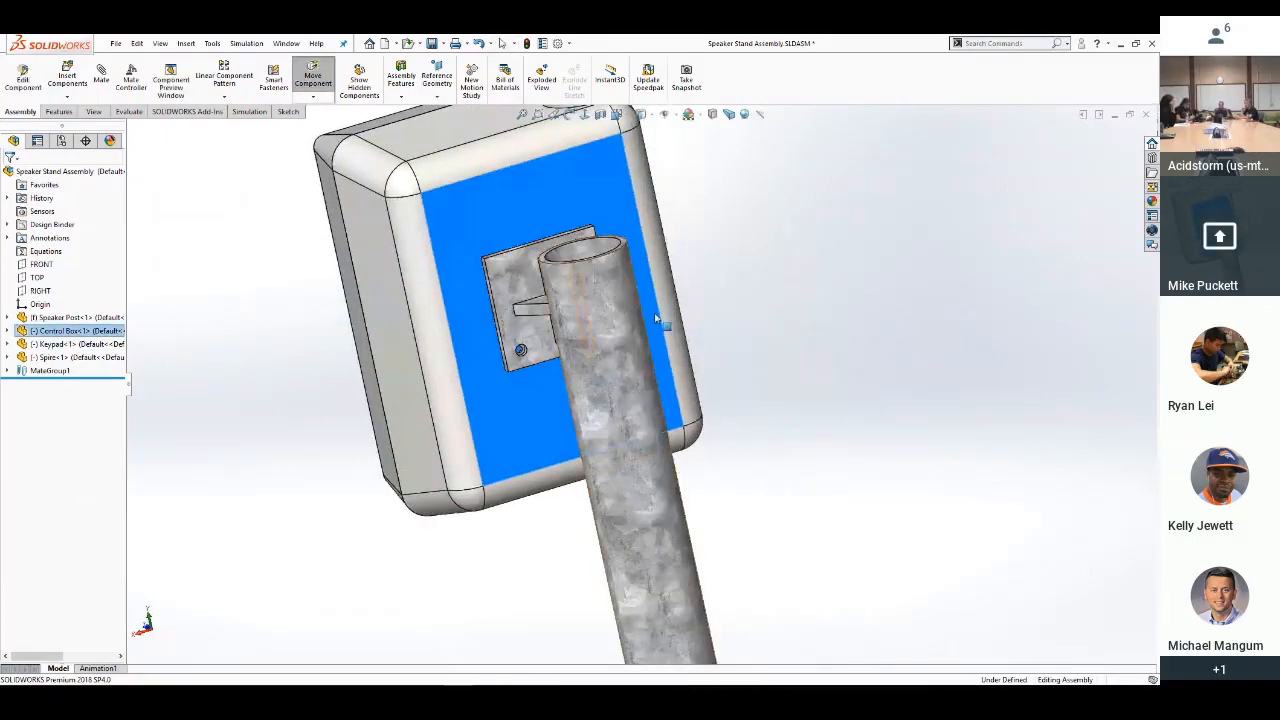
{"action": "left_click", "coordinate": [452, 521]}
{"action": "middle_click_drag", "start_coordinate": [505, 482], "coordinate": [663, 414]}
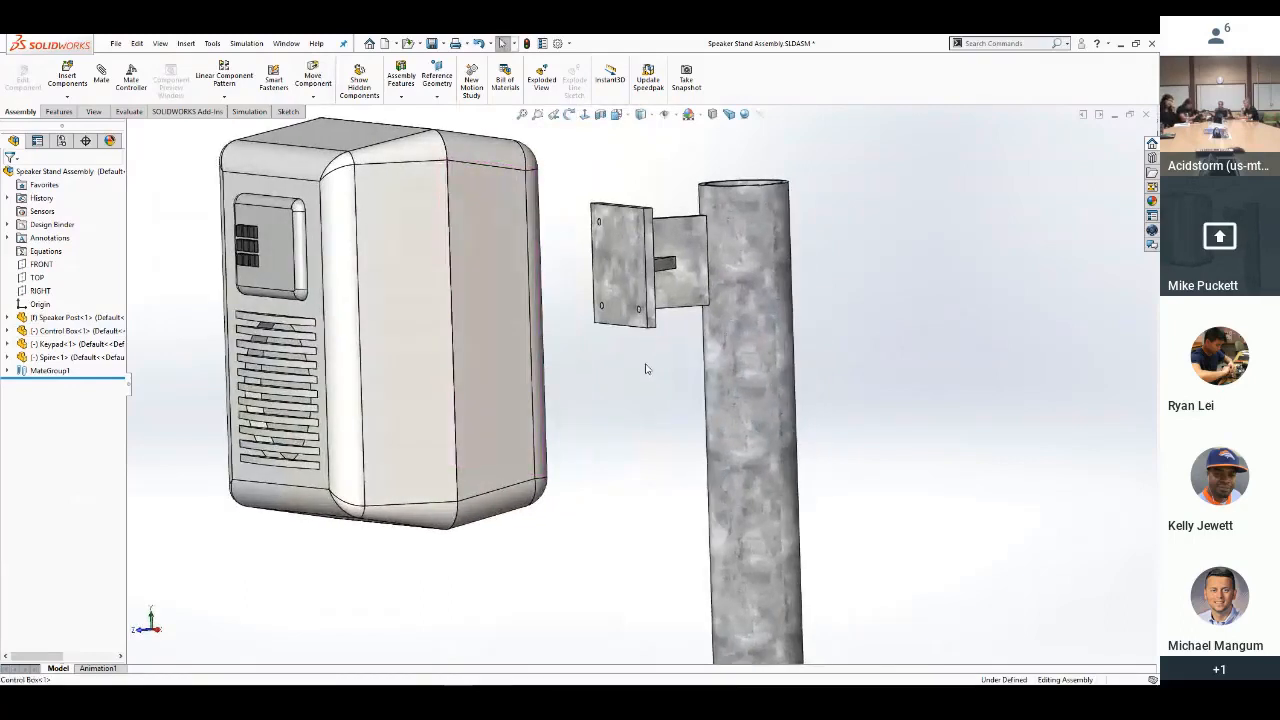
Inspect the front face of the Speaker Post's mounting plate and its screw holes
{"action": "scroll", "coordinate": [634, 258], "scroll_direction": "up", "scroll_amount": 2}
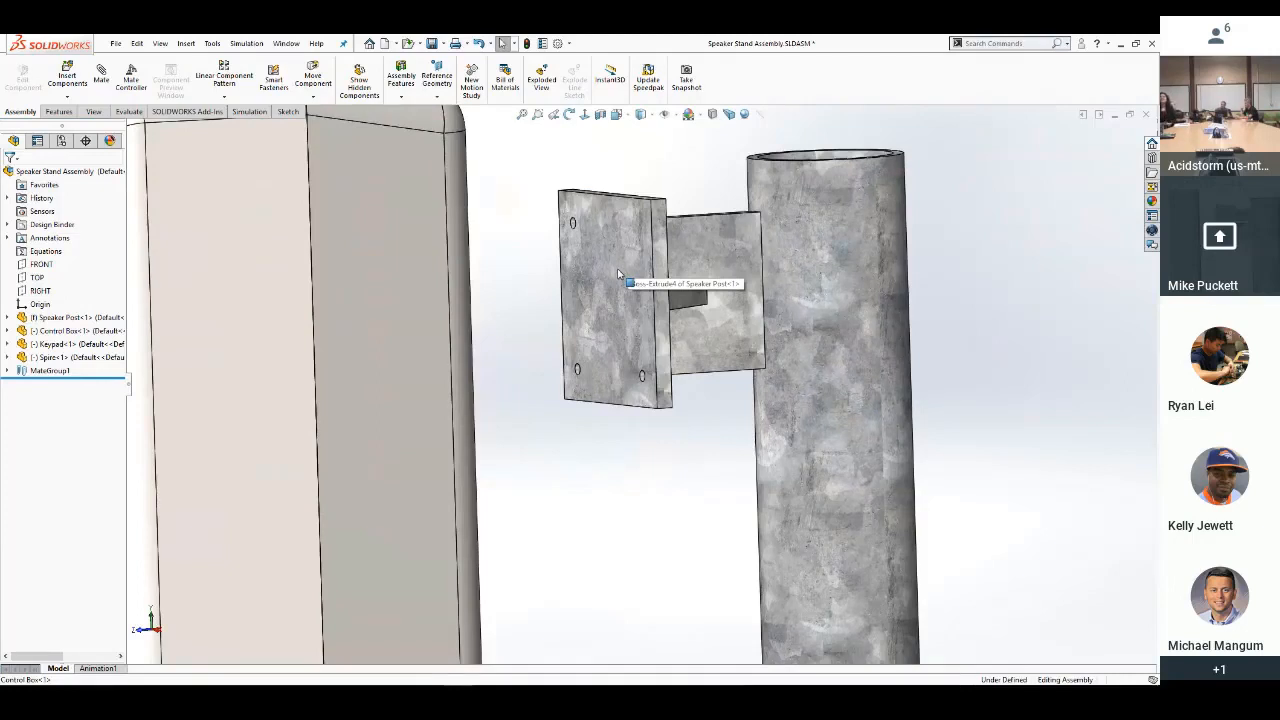
{"action": "left_click", "coordinate": [617, 268]}
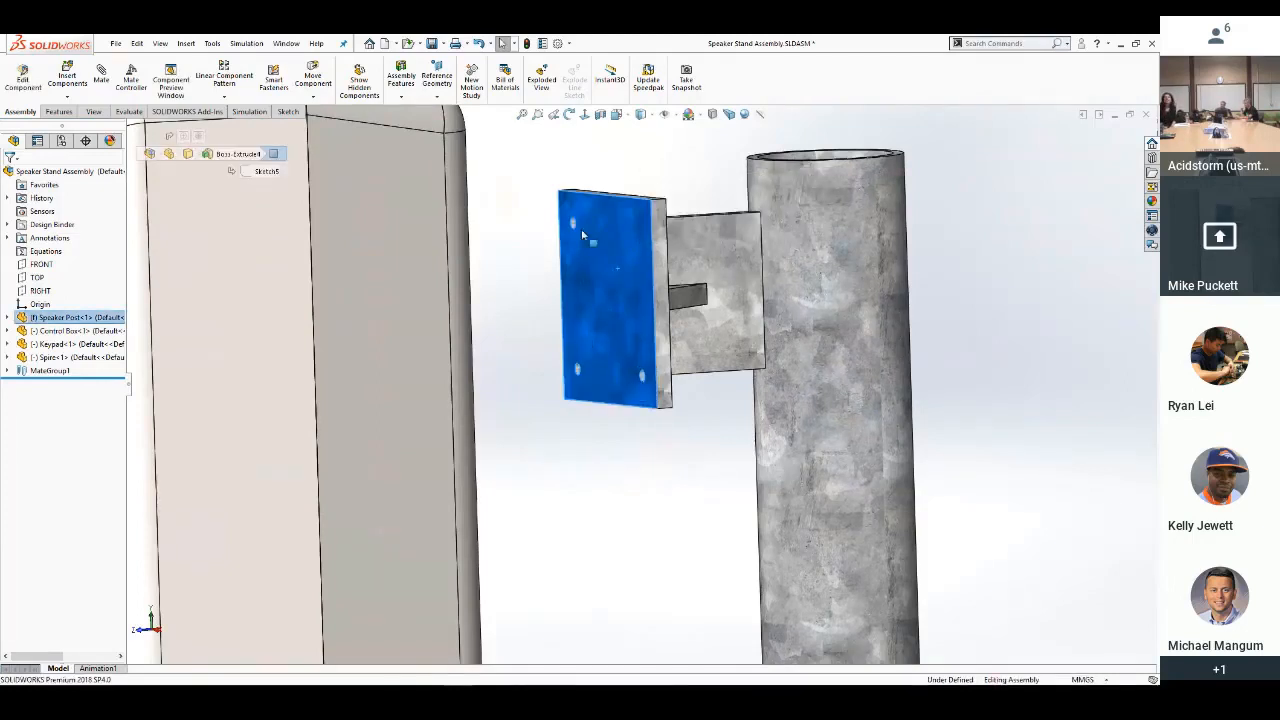
{"action": "left_click", "coordinate": [702, 187]}
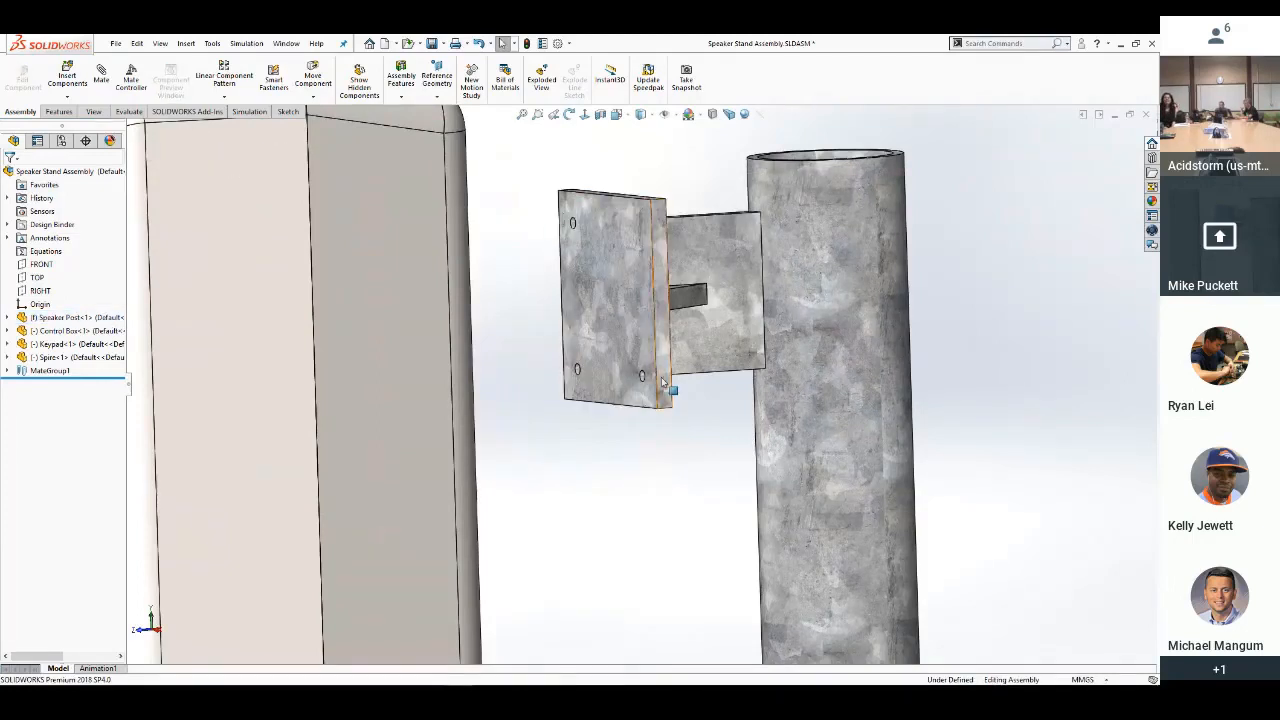
Set up a Profile Center mate between the Control Box's flat back face and the front face of the Speaker Post's mounting plate
{"action": "scroll", "coordinate": [657, 436], "scroll_direction": "up", "scroll_amount": 5}
{"action": "middle_click_drag", "start_coordinate": [723, 399], "coordinate": [363, 210]}
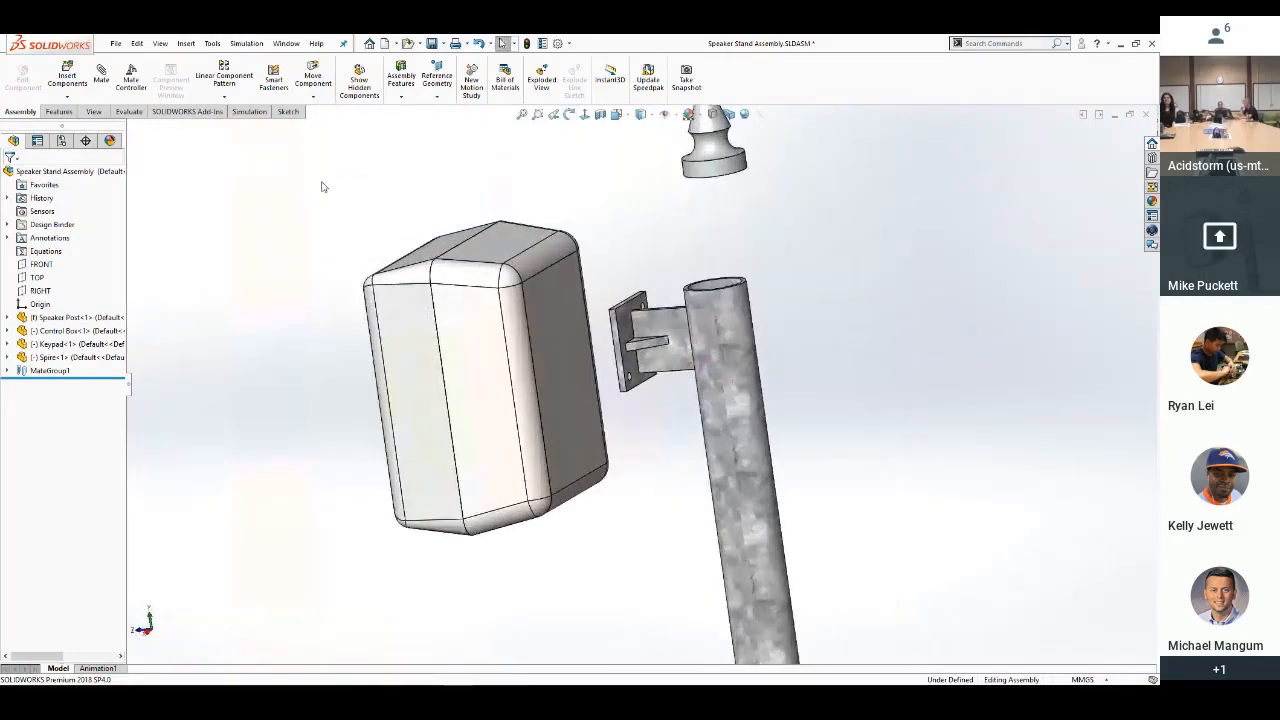
{"action": "key", "text": "s"}
{"action": "left_click", "coordinate": [384, 197]}
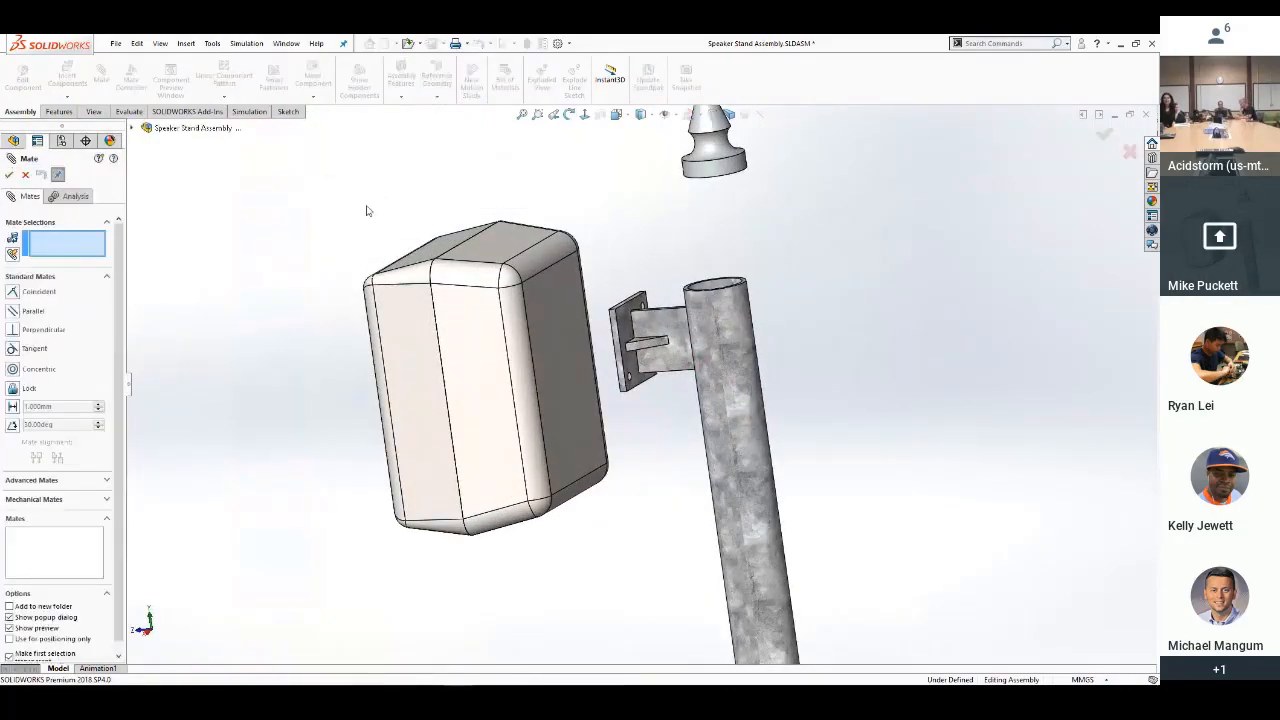
{"action": "left_click", "coordinate": [43, 484]}
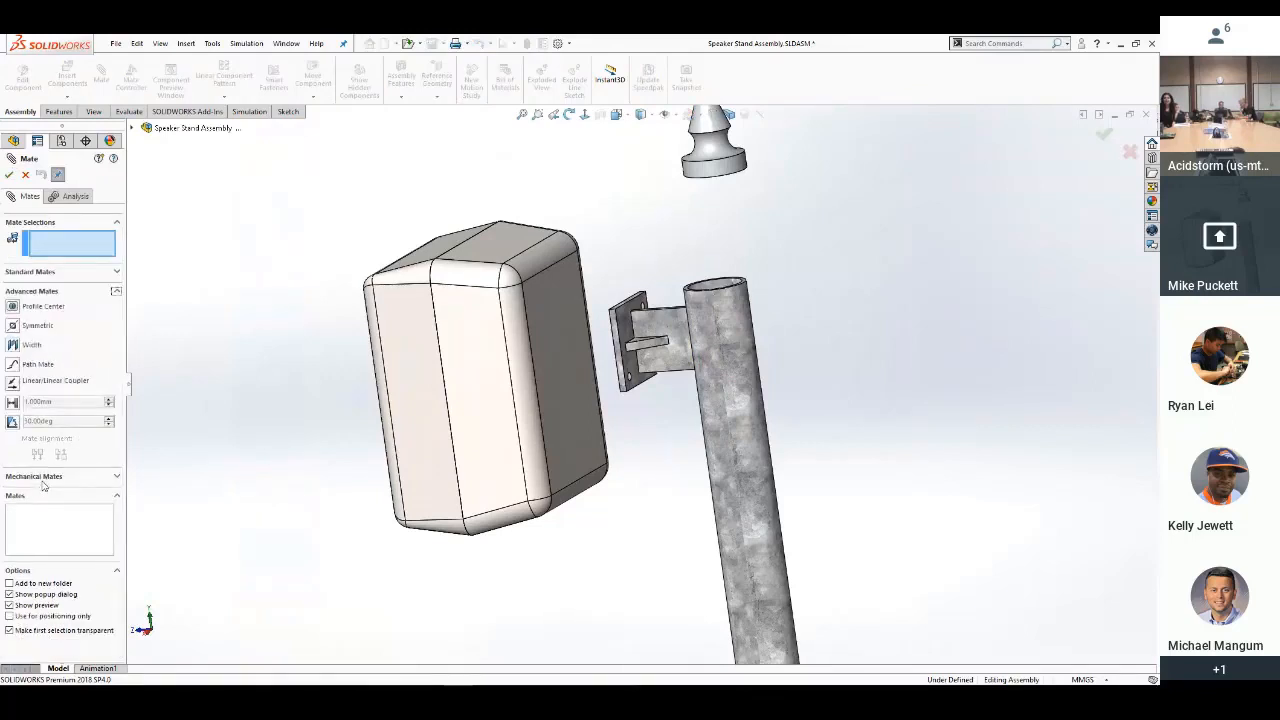
{"action": "left_click", "coordinate": [13, 307]}
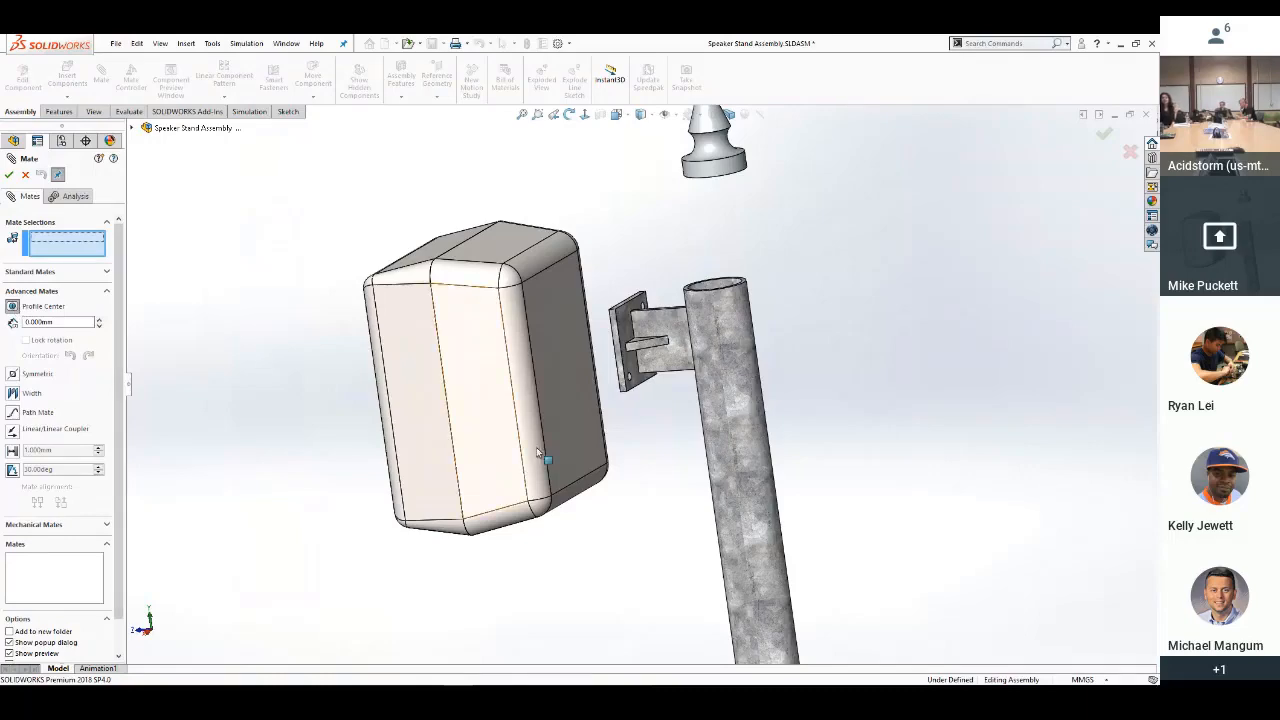
{"action": "left_click", "coordinate": [557, 397]}
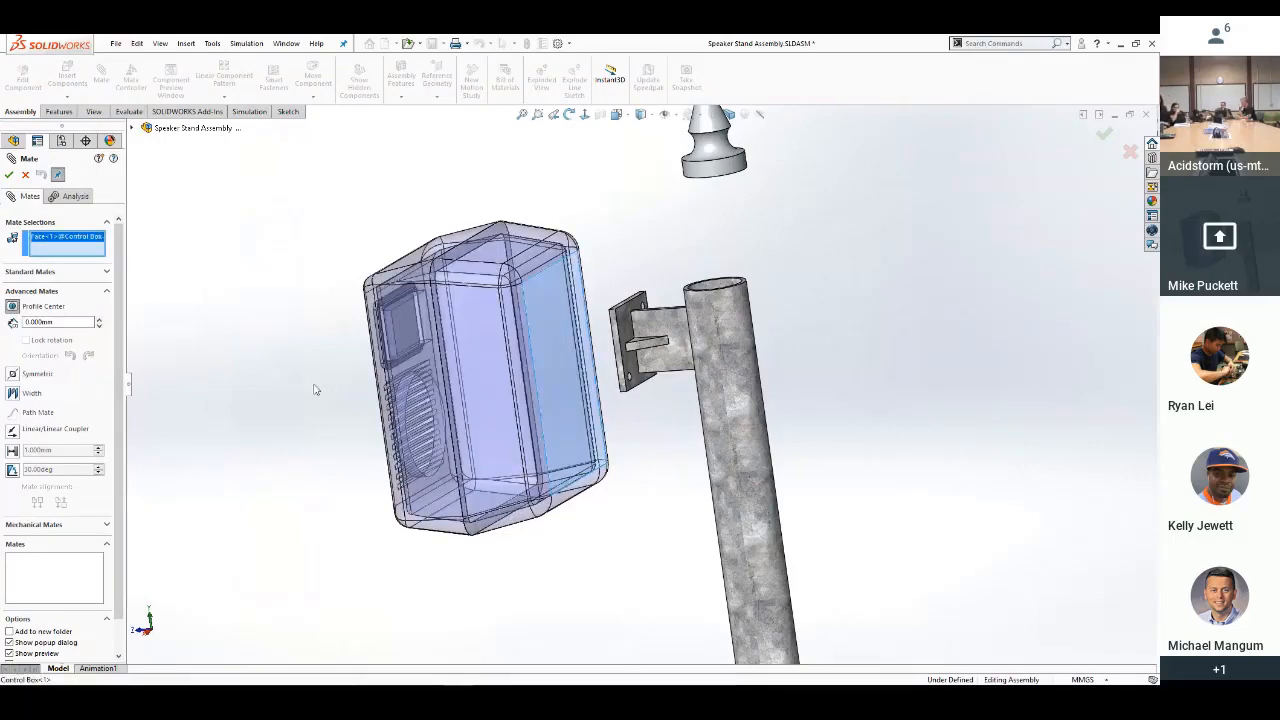
{"action": "middle_click_drag", "start_coordinate": [314, 386], "coordinate": [590, 337]}
{"action": "left_click", "coordinate": [590, 337]}
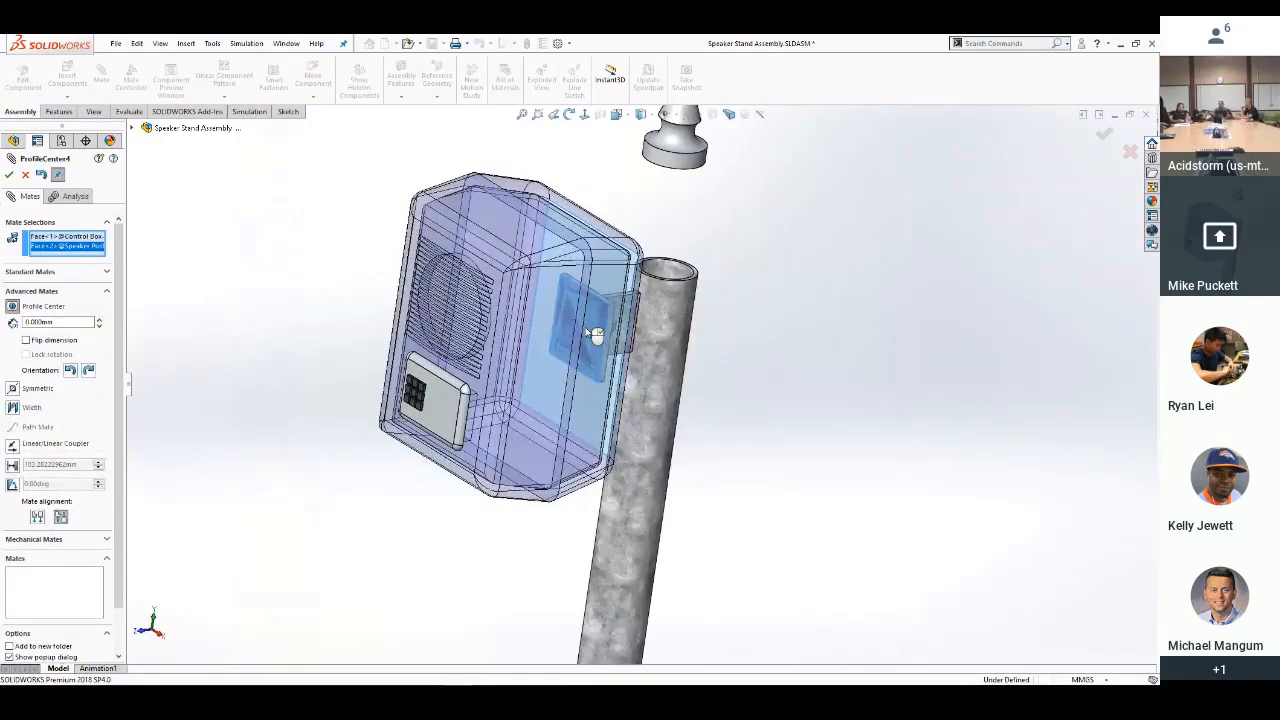
Rotate the Control Box's mate orientation so the keypad sits above the speaker grille, and accept the Profile Center mate
{"action": "mouse_move", "coordinate": [816, 308]}
{"action": "middle_mouse_down"}
{"action": "mouse_move", "coordinate": [777, 314]}
{"action": "mouse_move", "coordinate": [780, 334]}
{"action": "mouse_move", "coordinate": [743, 294]}
{"action": "mouse_move", "coordinate": [691, 323]}
{"action": "mouse_move", "coordinate": [711, 311]}
{"action": "middle_mouse_up"}
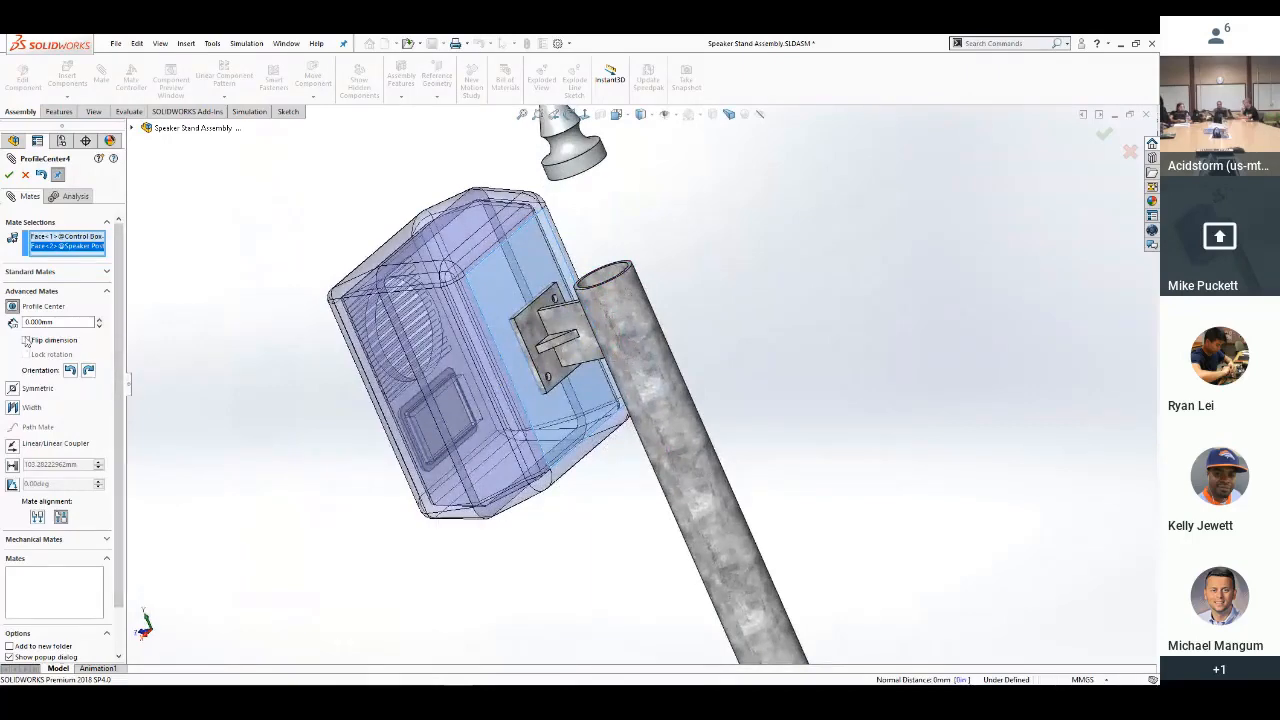
{"action": "left_click", "coordinate": [71, 371]}
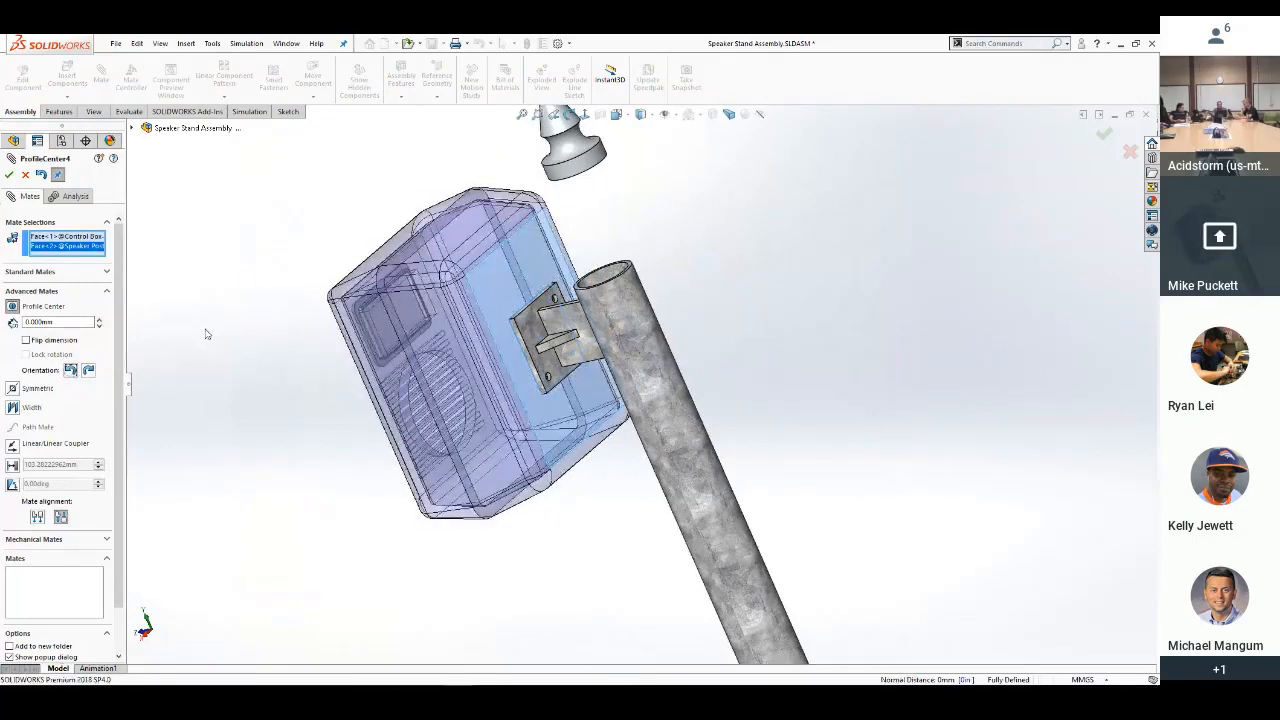
{"action": "left_click", "coordinate": [9, 175]}
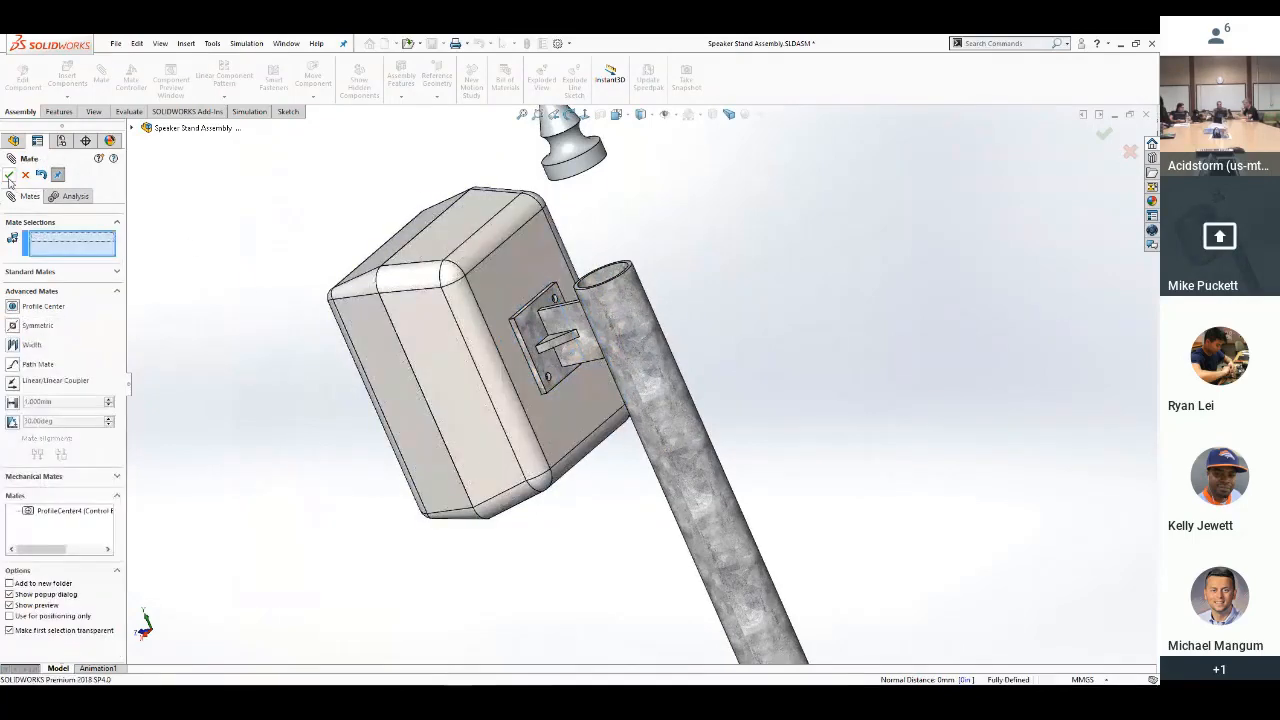
{"action": "left_click", "coordinate": [9, 175]}
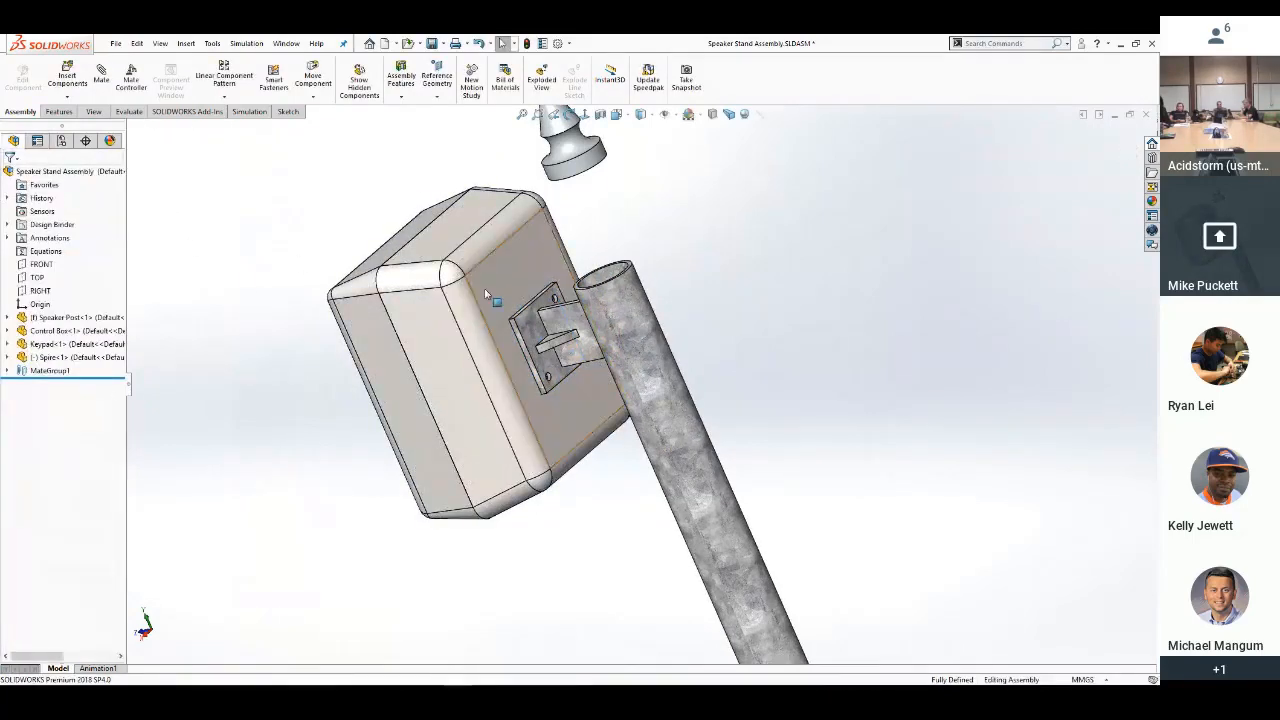
Inspect the Control Box's fit against the Speaker Post's mounting plate from behind
{"action": "left_click", "coordinate": [443, 324]}
{"action": "left_click", "coordinate": [306, 329]}
{"action": "scroll", "coordinate": [558, 322], "scroll_direction": "down", "scroll_amount": 2}
{"action": "scroll", "coordinate": [558, 323], "scroll_direction": "down", "scroll_amount": 3}
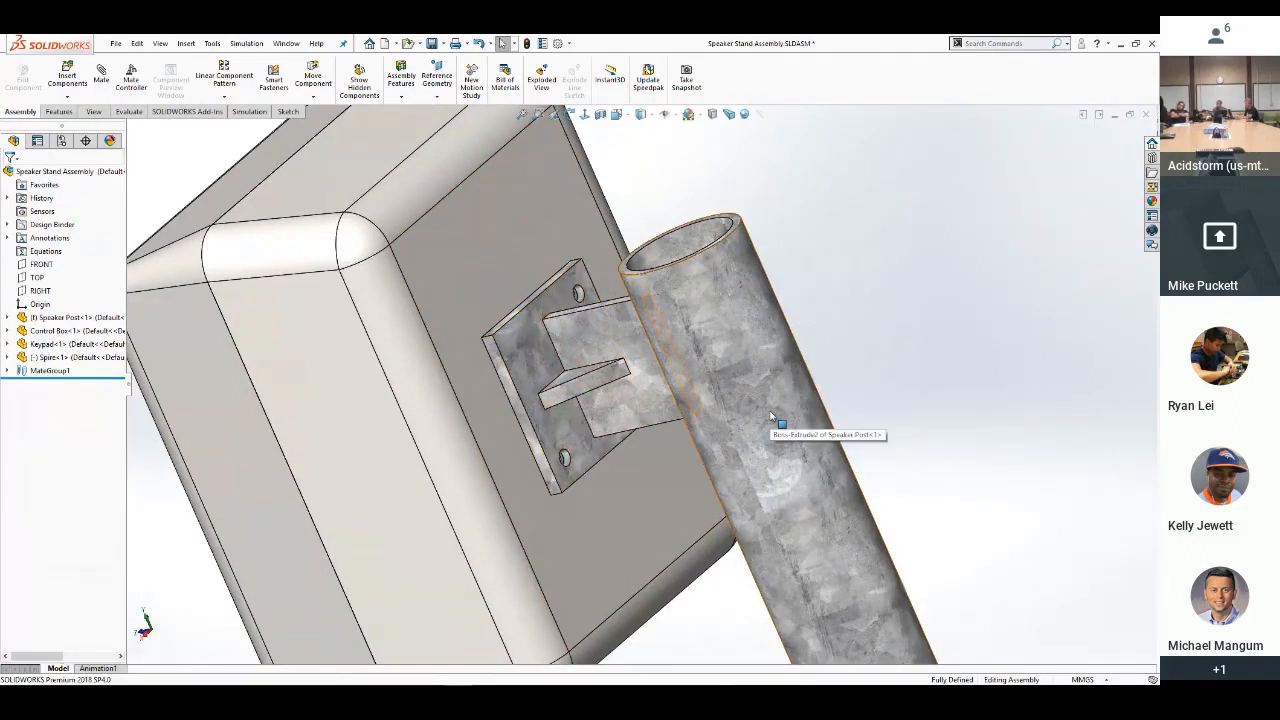
{"action": "scroll", "coordinate": [686, 437], "scroll_direction": "up", "scroll_amount": 5}
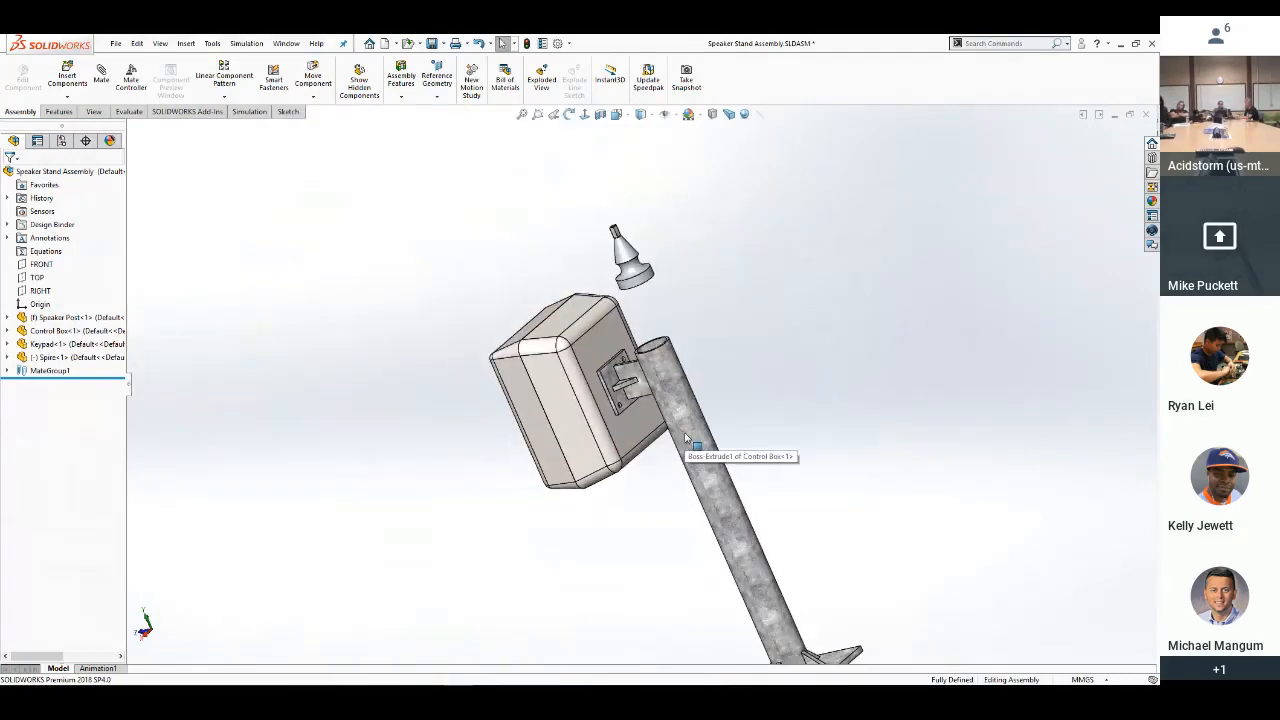
{"action": "scroll", "coordinate": [621, 401], "scroll_direction": "down", "scroll_amount": 5}
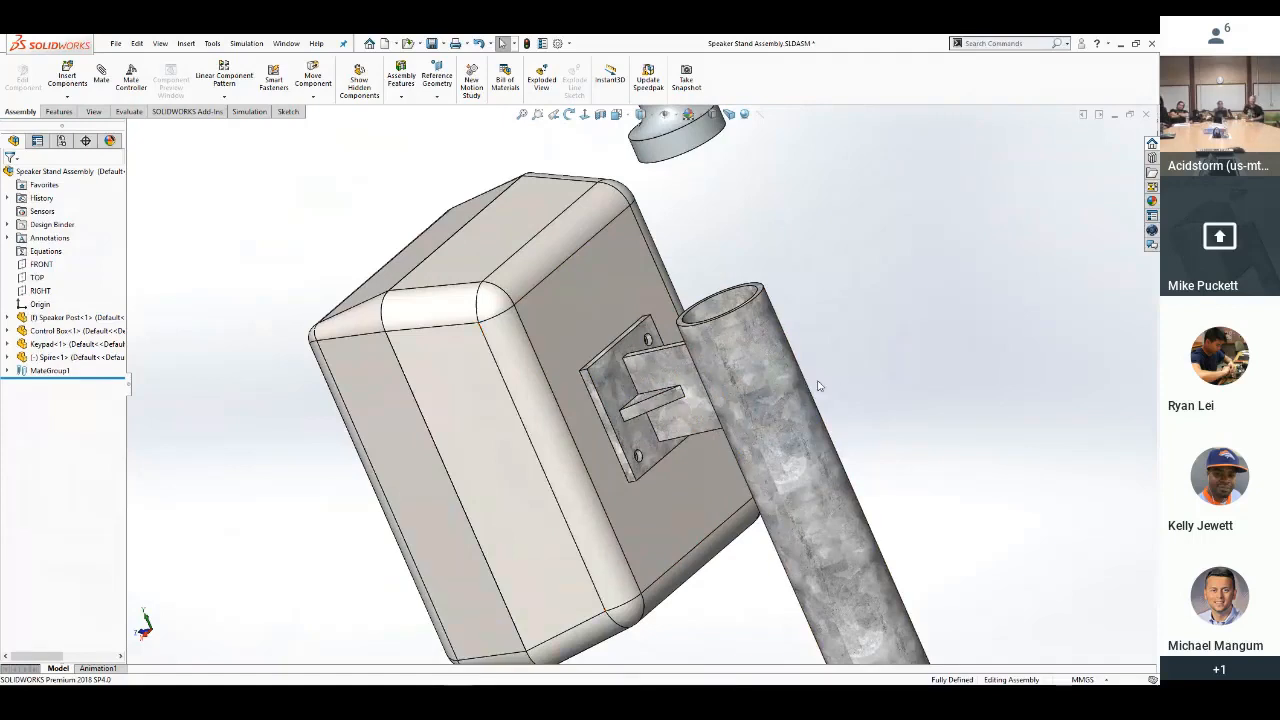
{"action": "scroll", "coordinate": [813, 389], "scroll_direction": "up", "scroll_amount": 3}
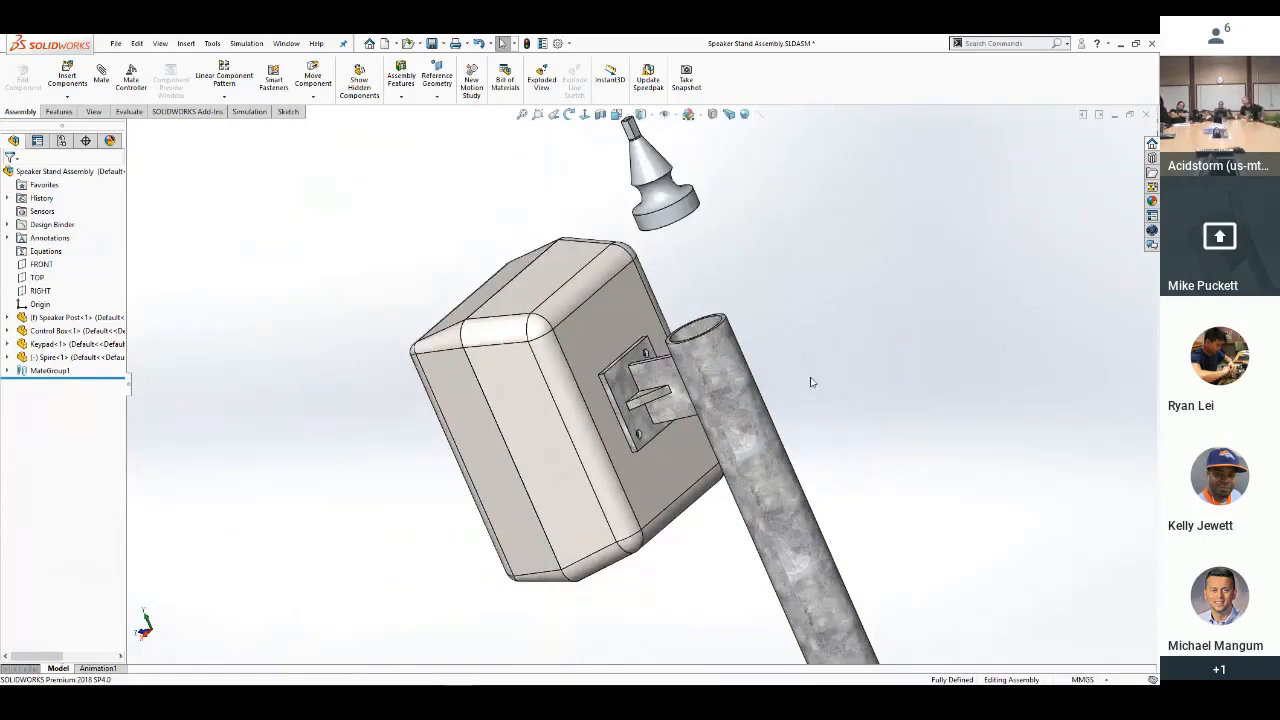
Set up a Profile Center mate between the Speaker Post's top ring face and the Spire's circular bottom face
{"action": "middle_click_drag", "start_coordinate": [766, 314], "coordinate": [829, 354]}
{"action": "scroll", "coordinate": [760, 300], "scroll_direction": "down", "scroll_amount": 2}
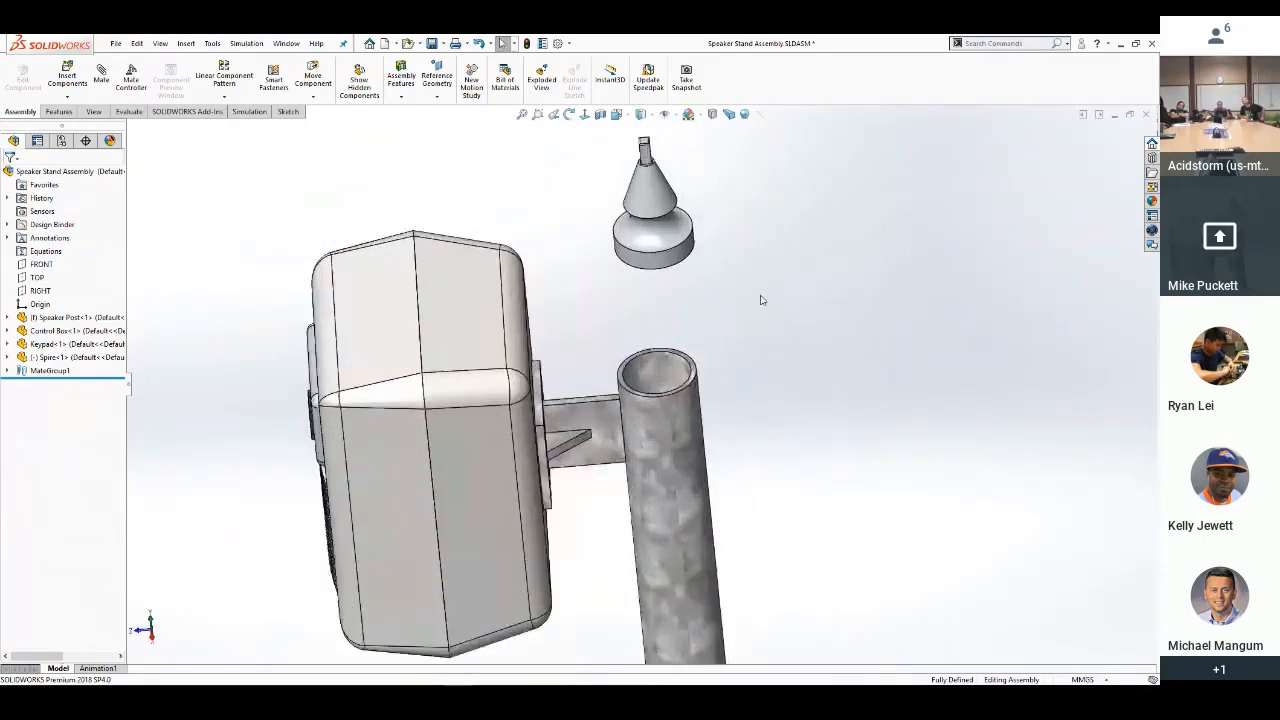
{"action": "scroll", "coordinate": [760, 300], "scroll_direction": "down", "scroll_amount": 1}
{"action": "key", "text": "s"}
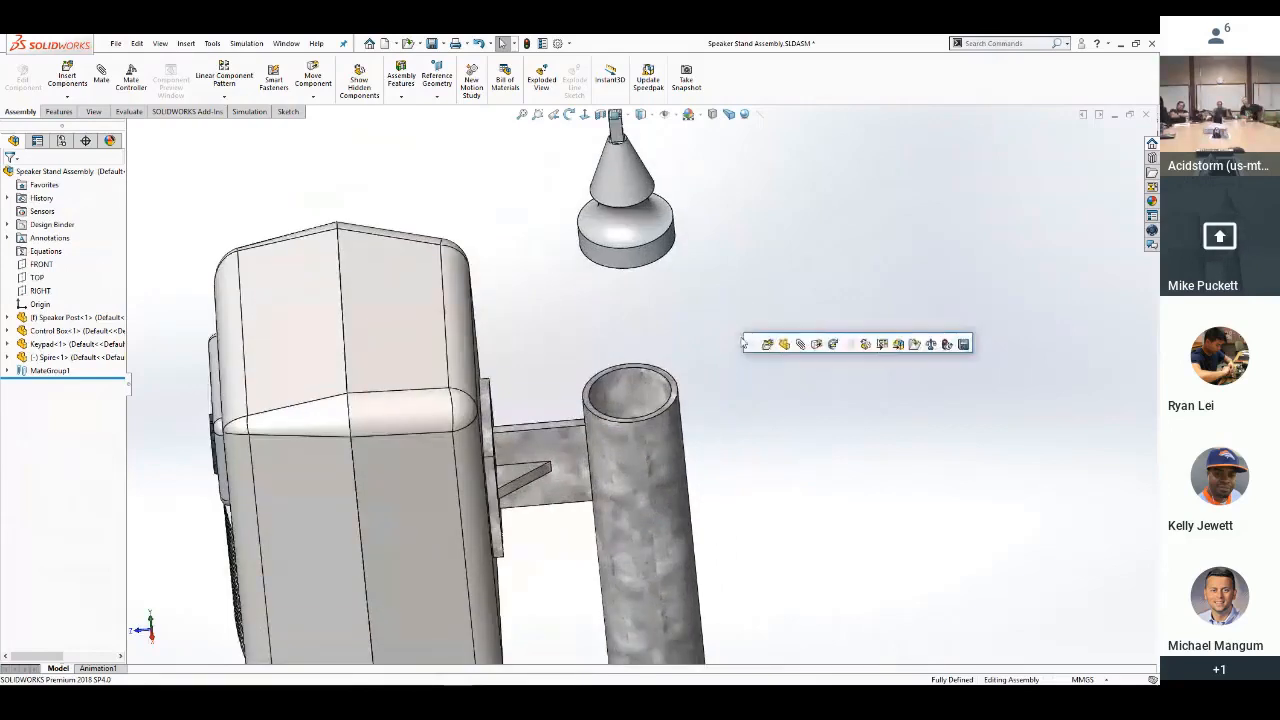
{"action": "left_click", "coordinate": [767, 344]}
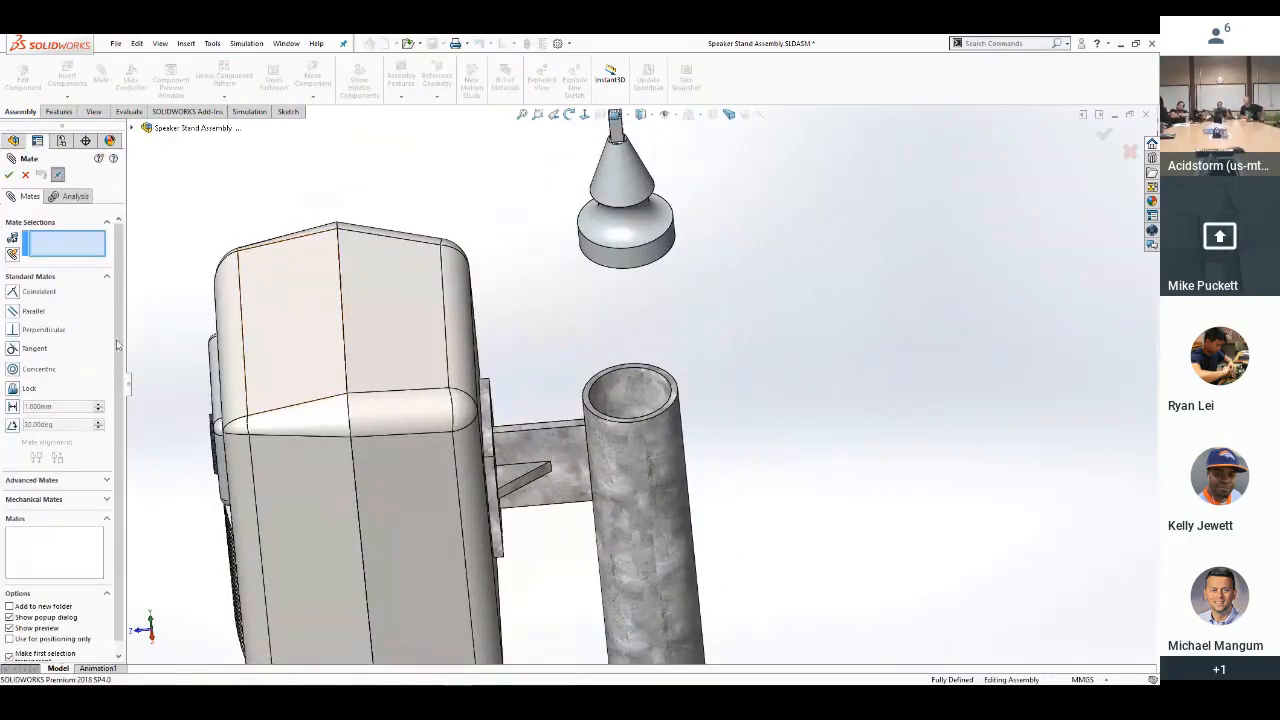
{"action": "left_click", "coordinate": [34, 481]}
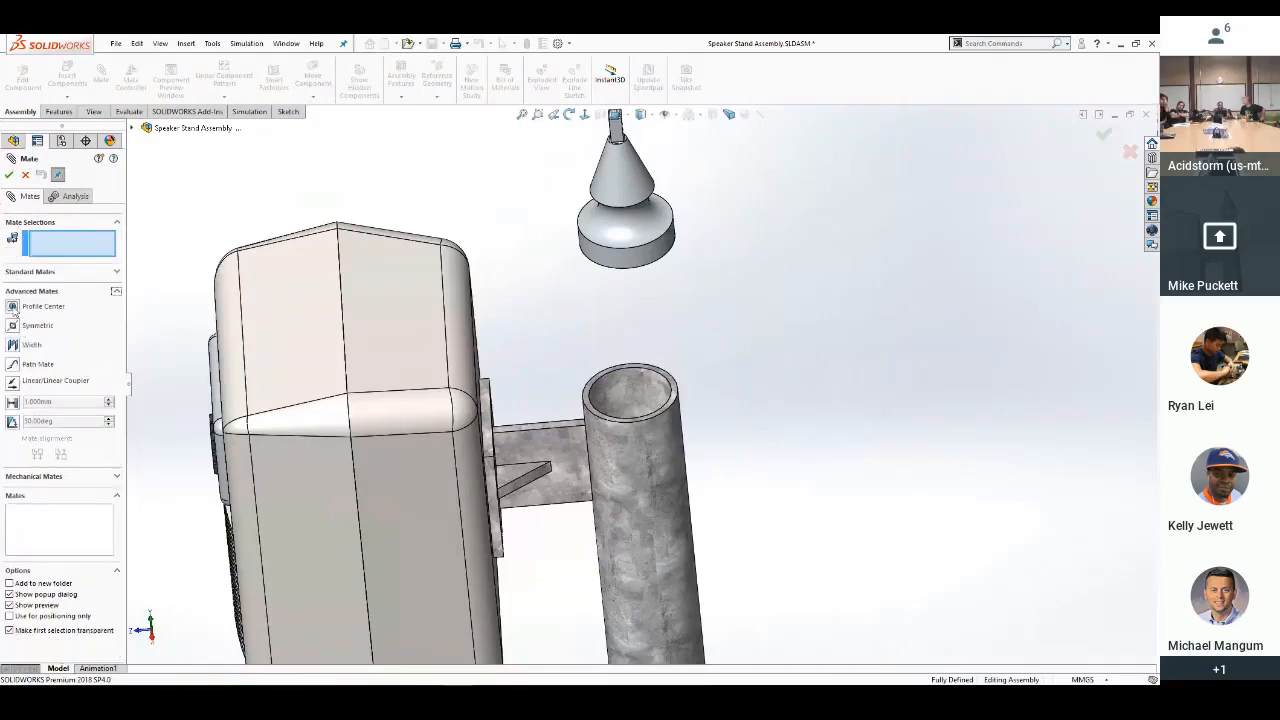
{"action": "left_click", "coordinate": [13, 309]}
{"action": "scroll", "coordinate": [684, 403], "scroll_direction": "down", "scroll_amount": 6}
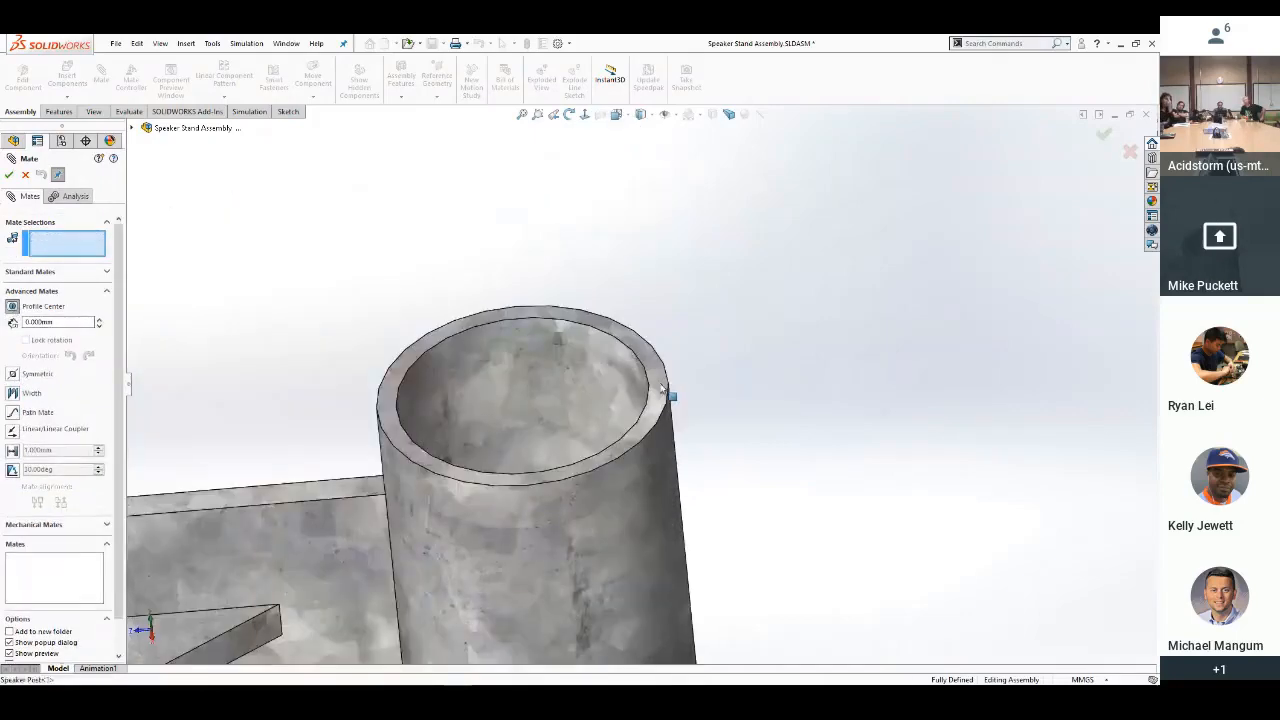
{"action": "left_click", "coordinate": [663, 390]}
{"action": "scroll", "coordinate": [660, 387], "scroll_direction": "up", "scroll_amount": 5}
{"action": "middle_click_drag", "start_coordinate": [660, 390], "coordinate": [625, 200]}
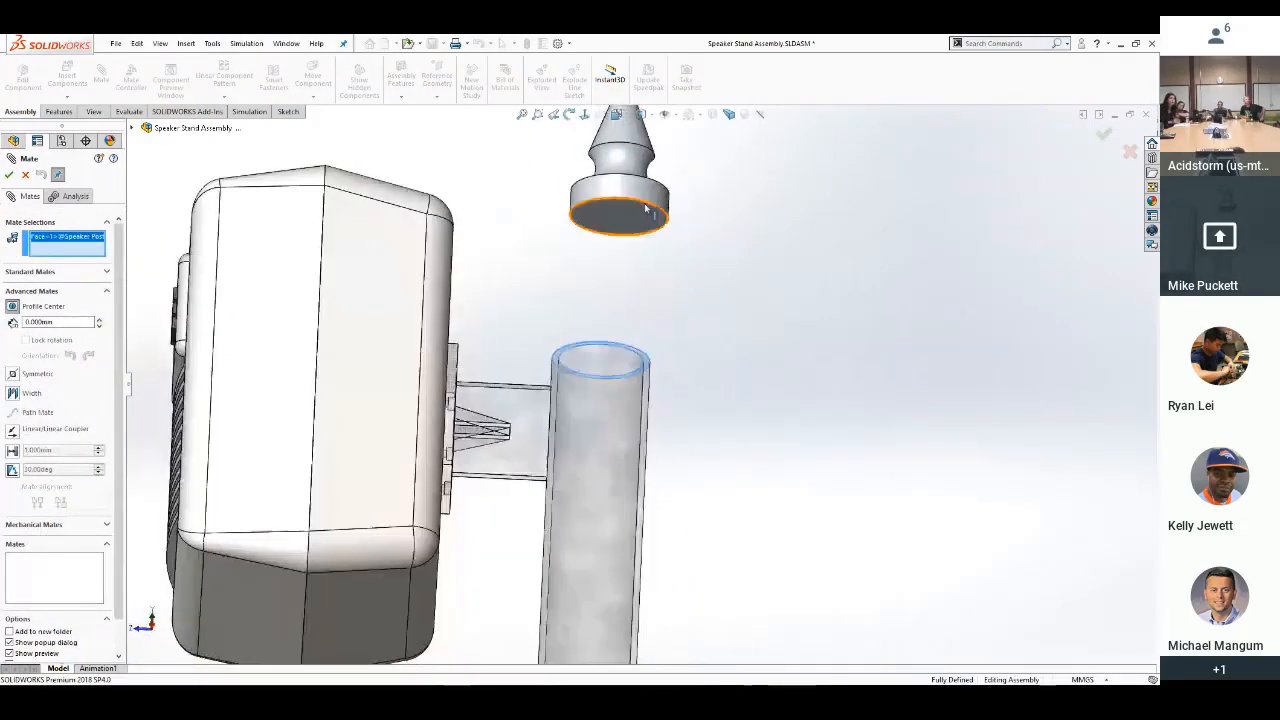
{"action": "left_click", "coordinate": [636, 216]}
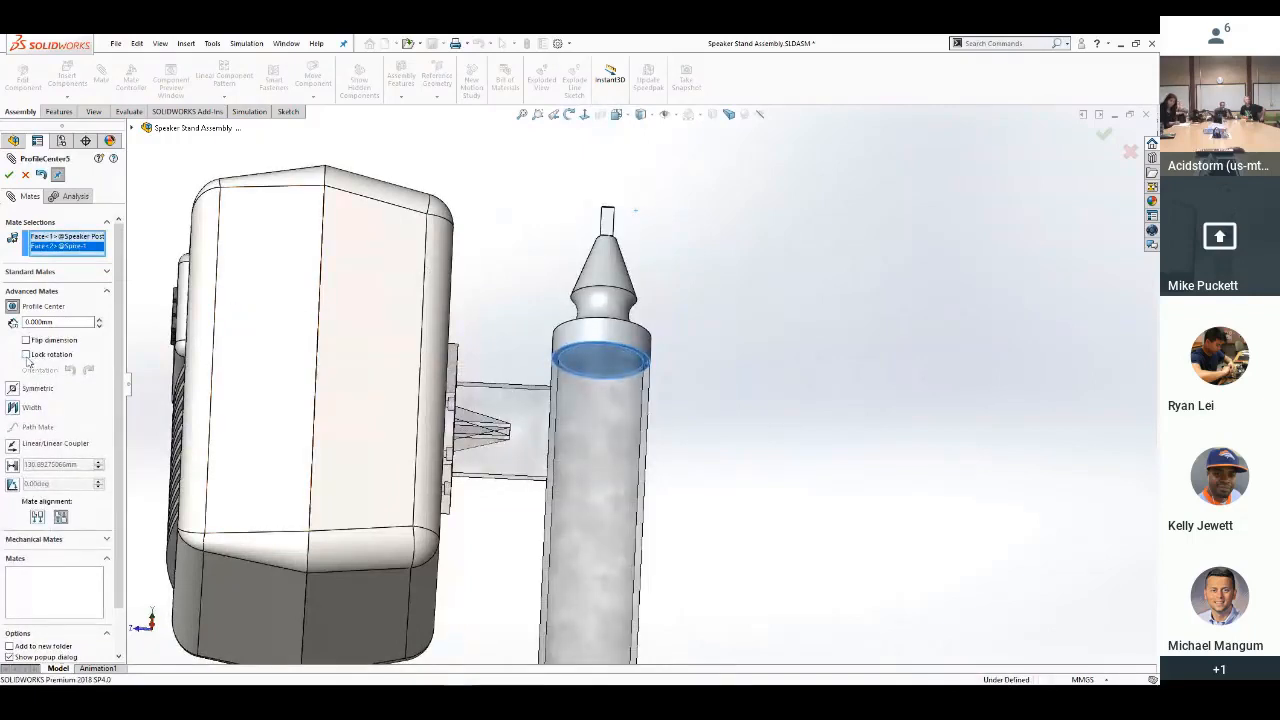
Enable Lock rotation for the Spire's Profile Center mate, accept it and finish mating
{"action": "left_click", "coordinate": [26, 355]}
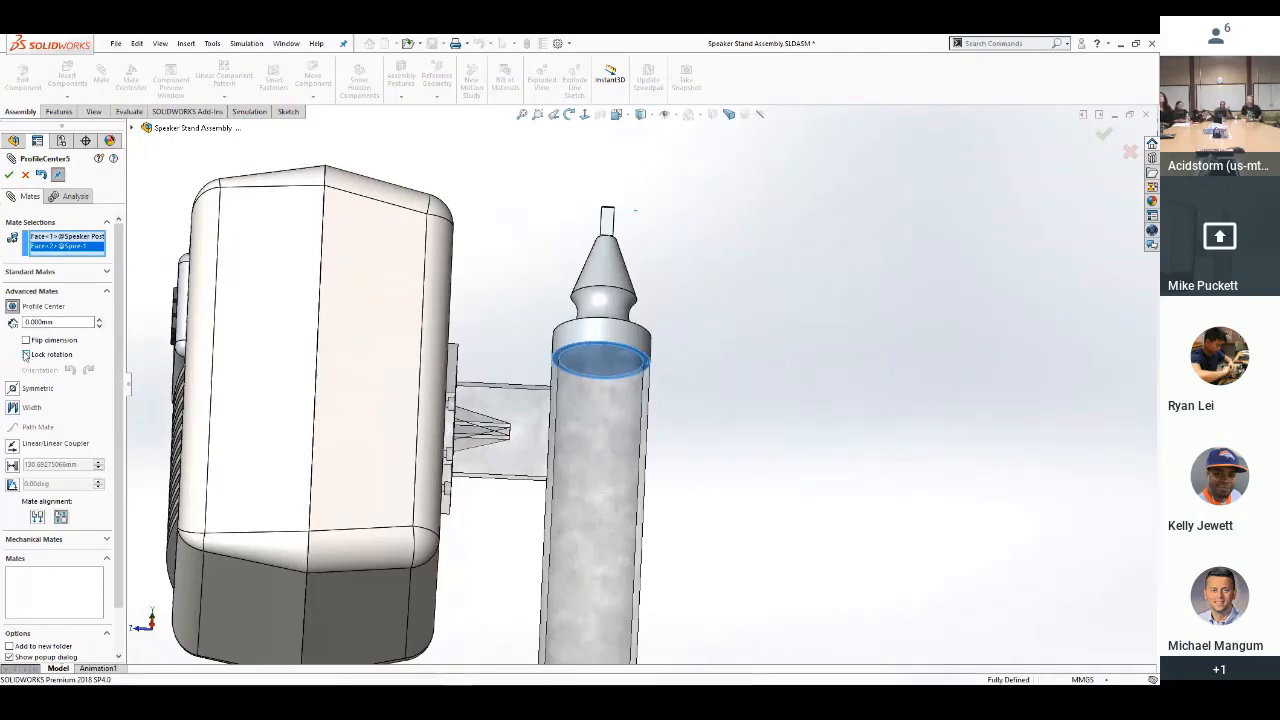
{"action": "left_click", "coordinate": [9, 174]}
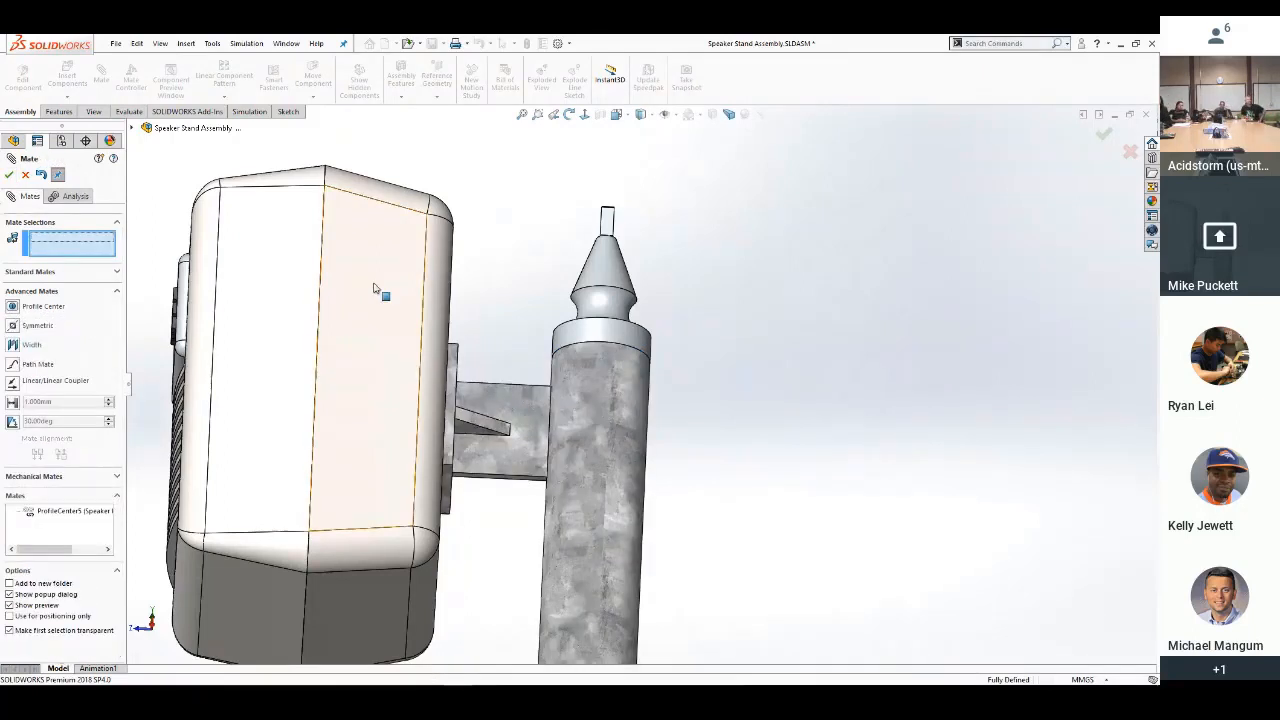
{"action": "left_click", "coordinate": [9, 175]}
Check the Spire's status in the assembly tree and expand MateGroup1 to review the assembly's mates
{"action": "left_click", "coordinate": [58, 357]}
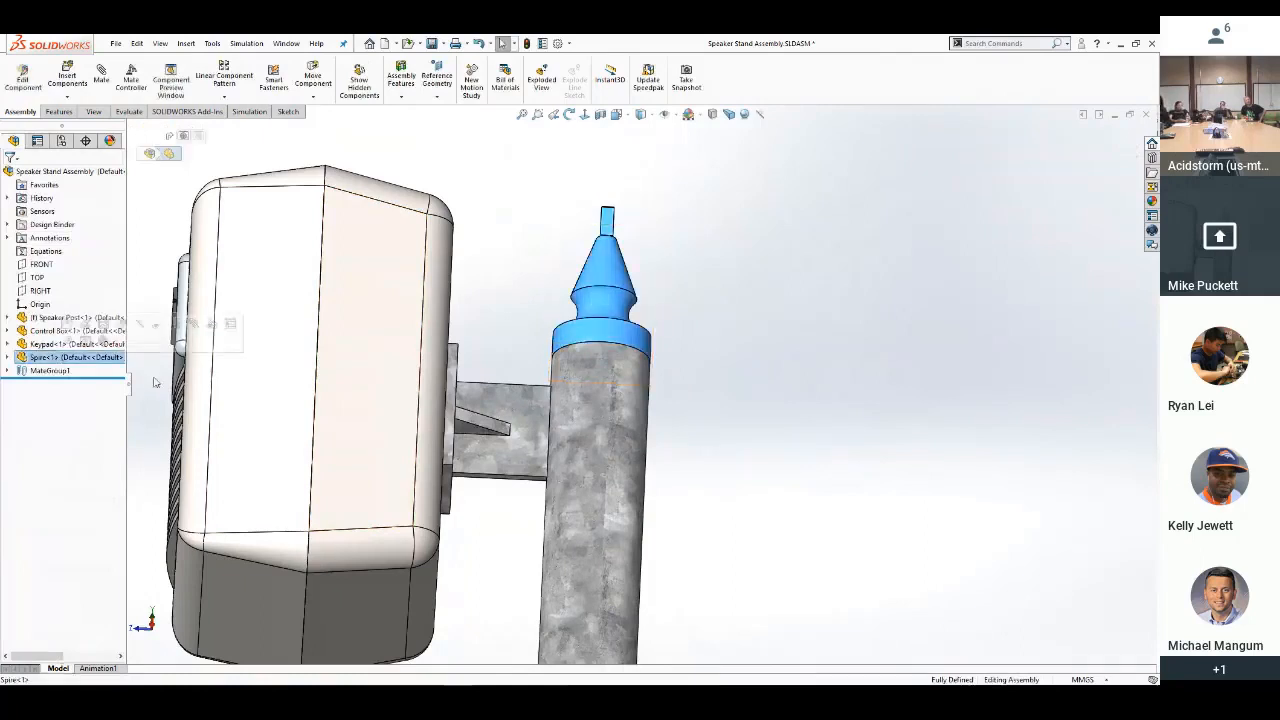
{"action": "left_click", "coordinate": [807, 381]}
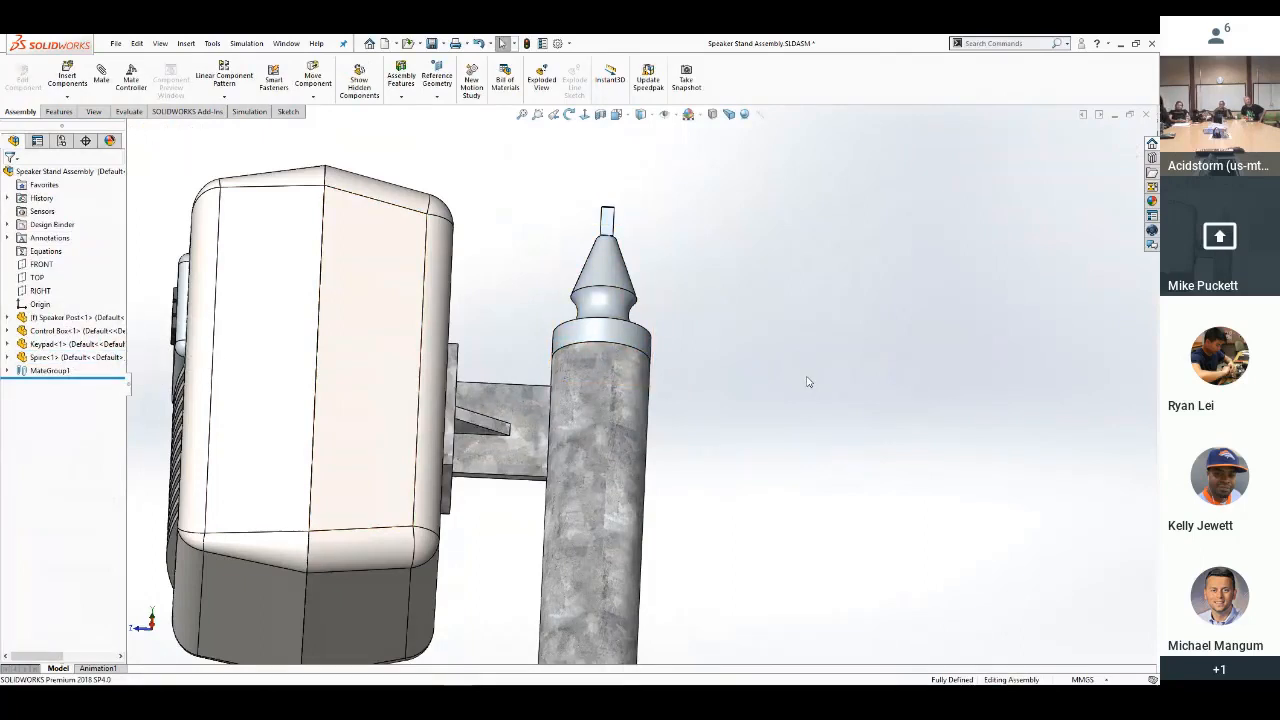
{"action": "scroll", "coordinate": [800, 378], "scroll_direction": "up", "scroll_amount": 2}
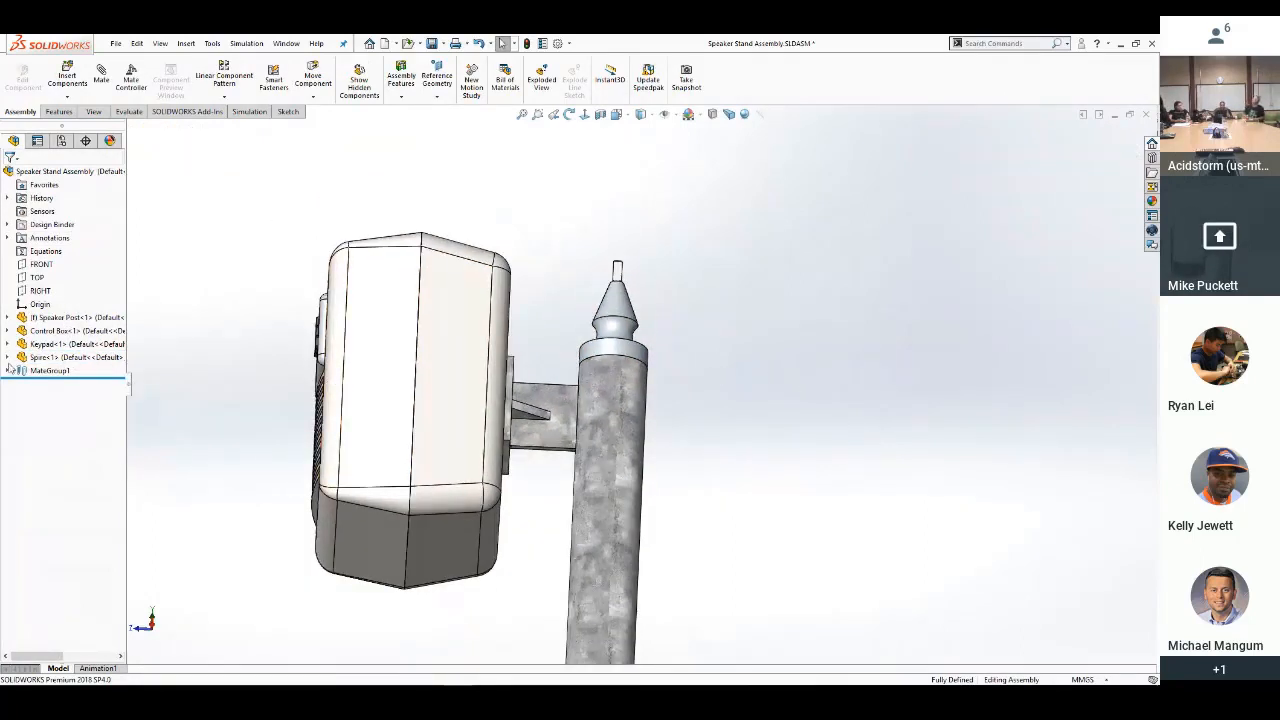
{"action": "left_click", "coordinate": [8, 370]}
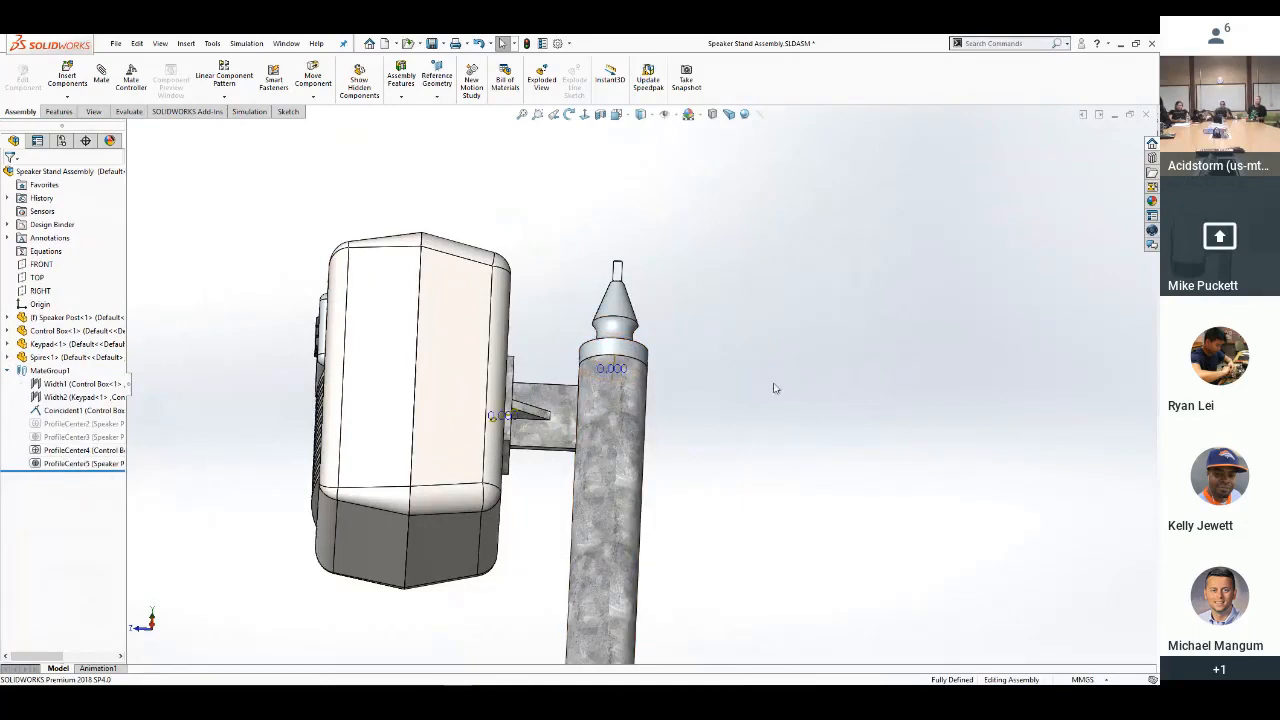
{"action": "middle_click_drag", "start_coordinate": [774, 411], "coordinate": [751, 454]}
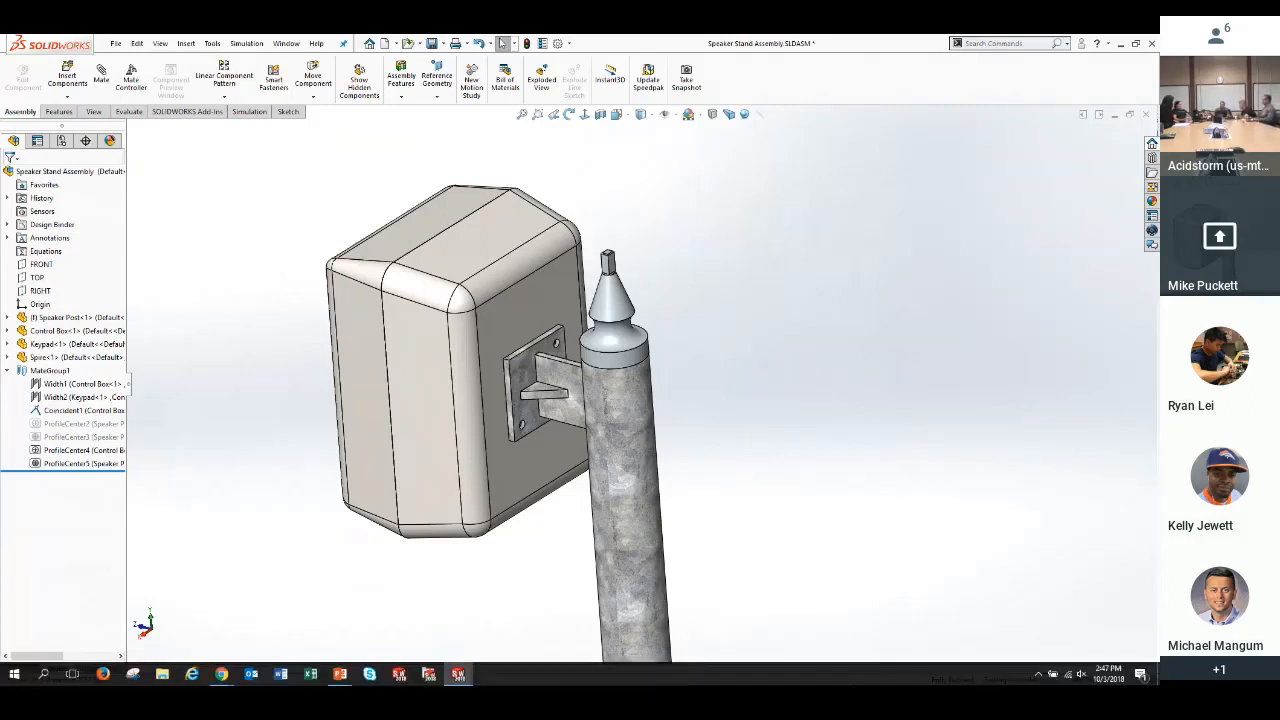
Look through the recent documents in the Welcome dialog and close it
{"action": "key", "text": "r"}
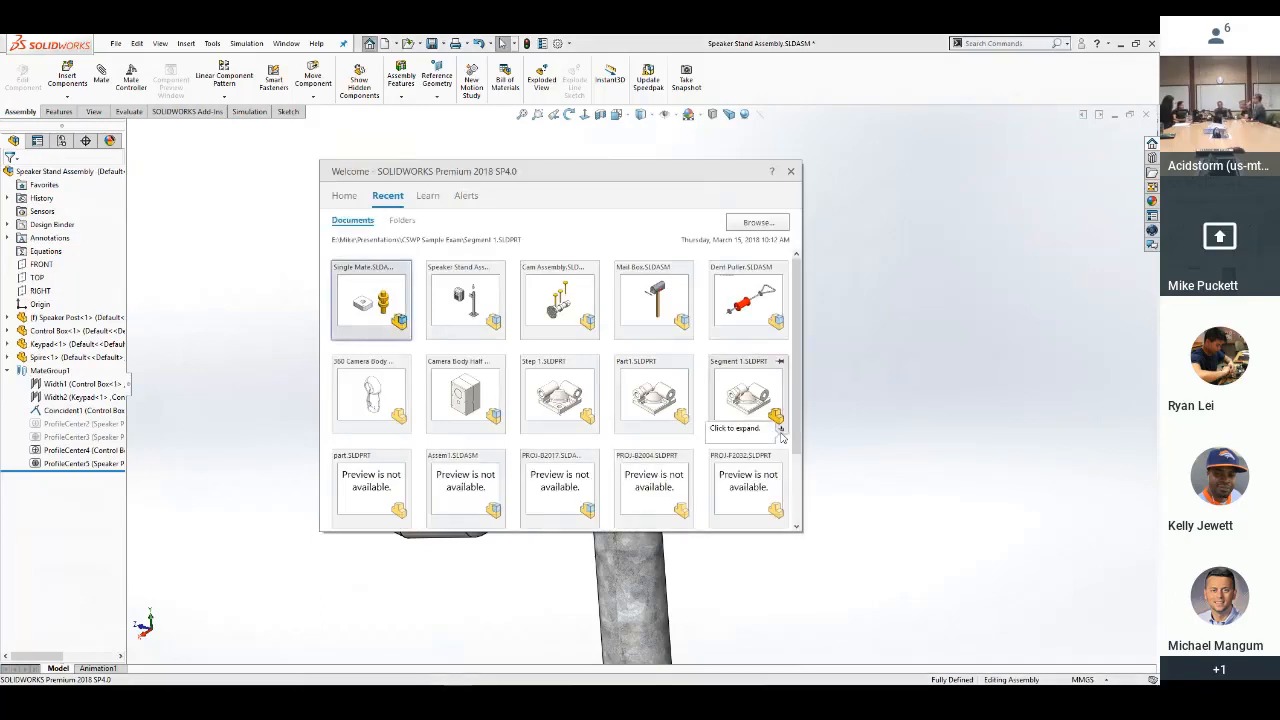
{"action": "scroll", "coordinate": [665, 428], "scroll_direction": "down", "scroll_amount": 1}
{"action": "scroll", "coordinate": [665, 428], "scroll_direction": "down", "scroll_amount": 1}
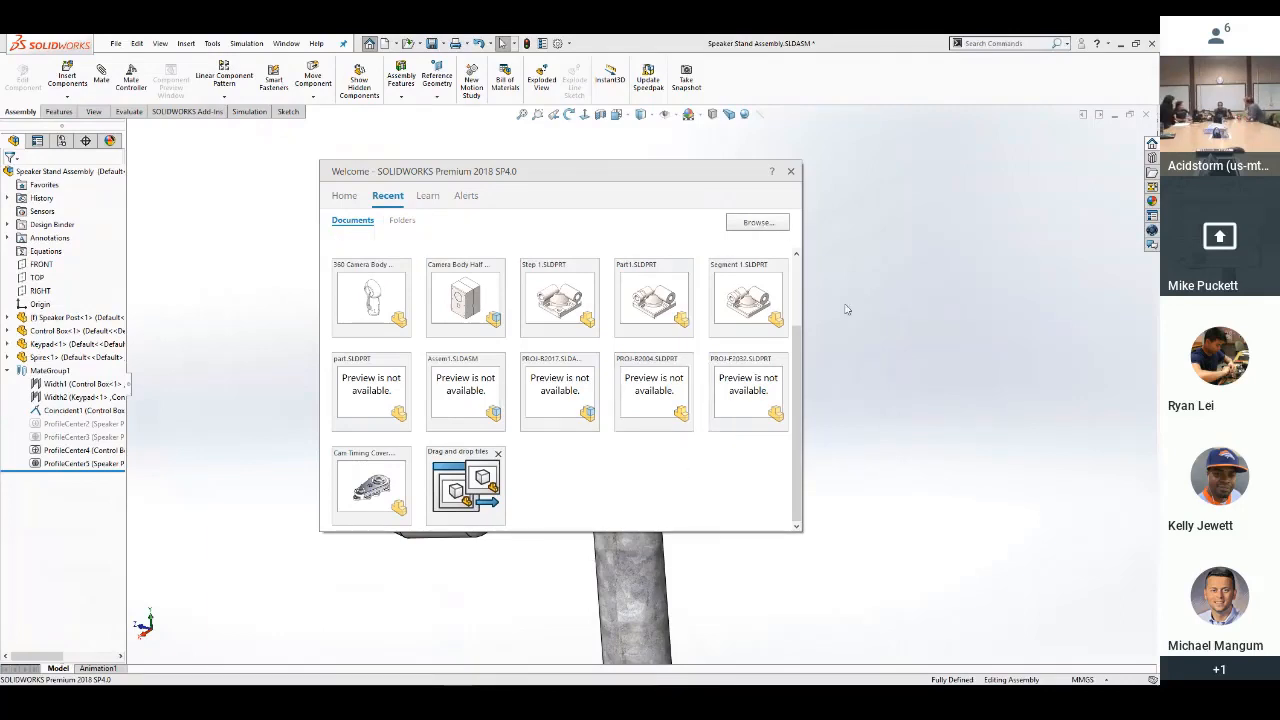
{"action": "left_click", "coordinate": [790, 171]}
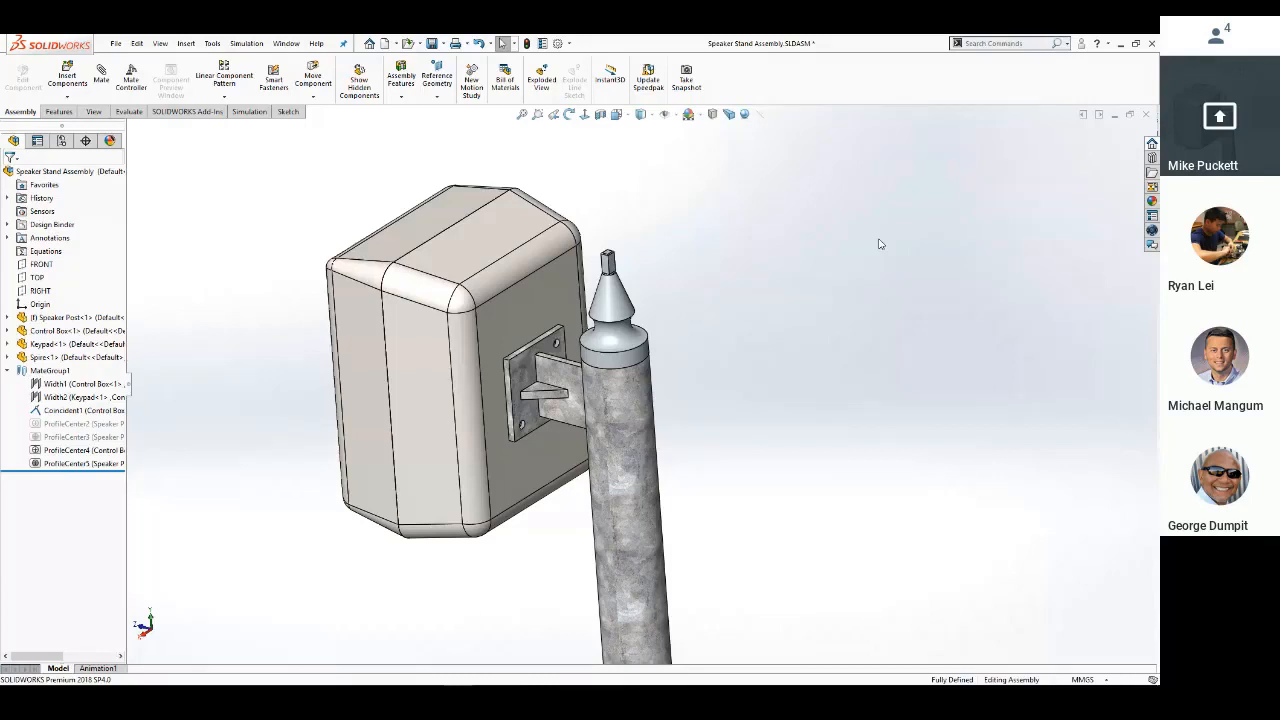
Stop sharing the screen with the Google Hangouts meeting
{"action": "mouse_move", "coordinate": [486, 683]}
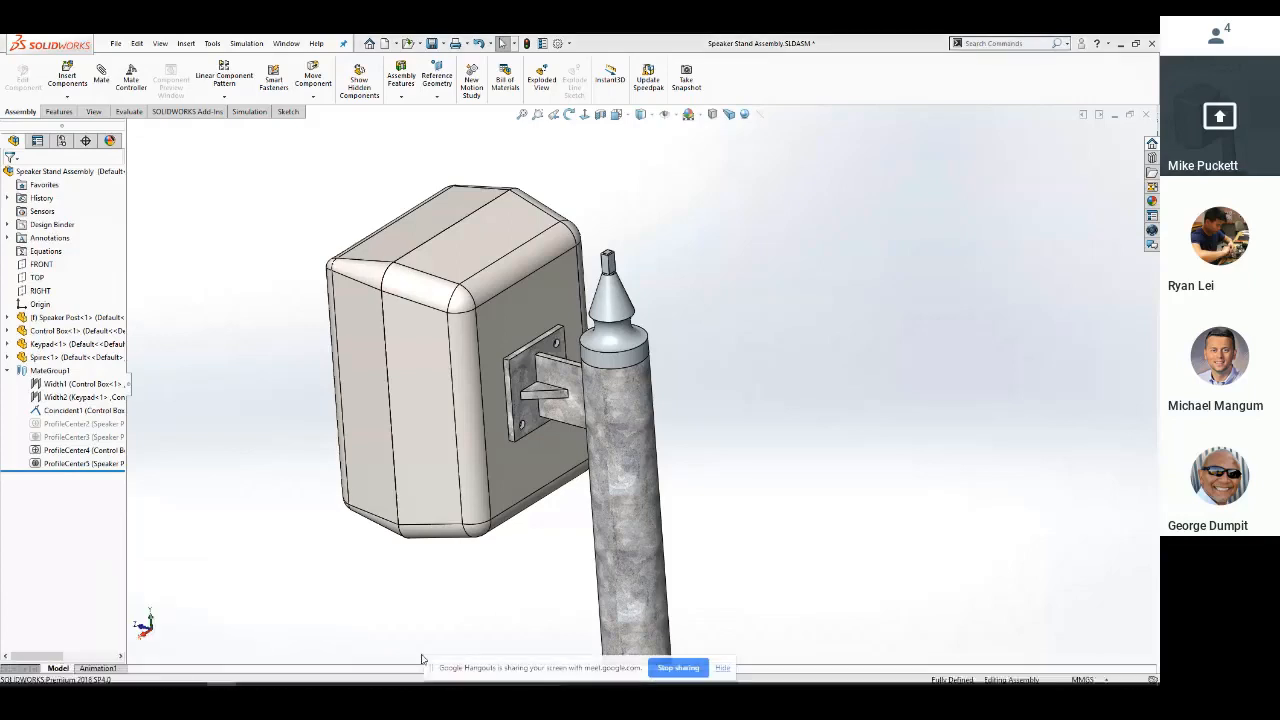
{"action": "left_click", "coordinate": [678, 668]}
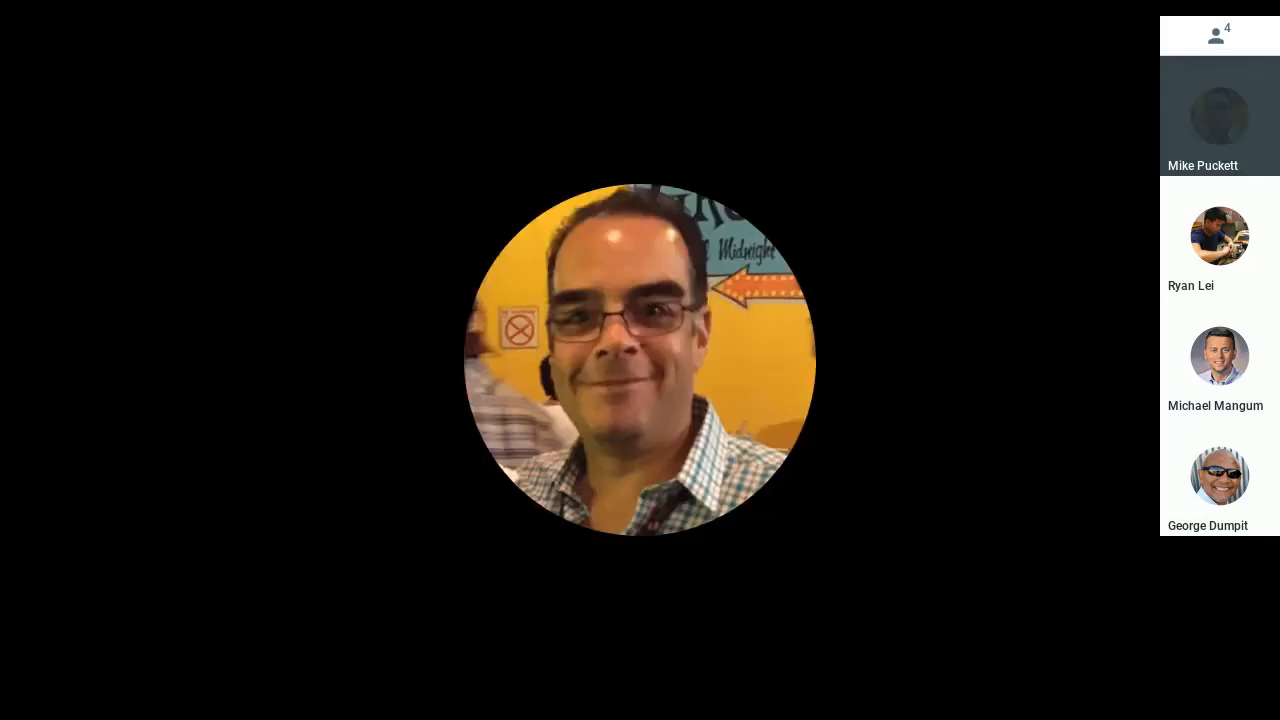